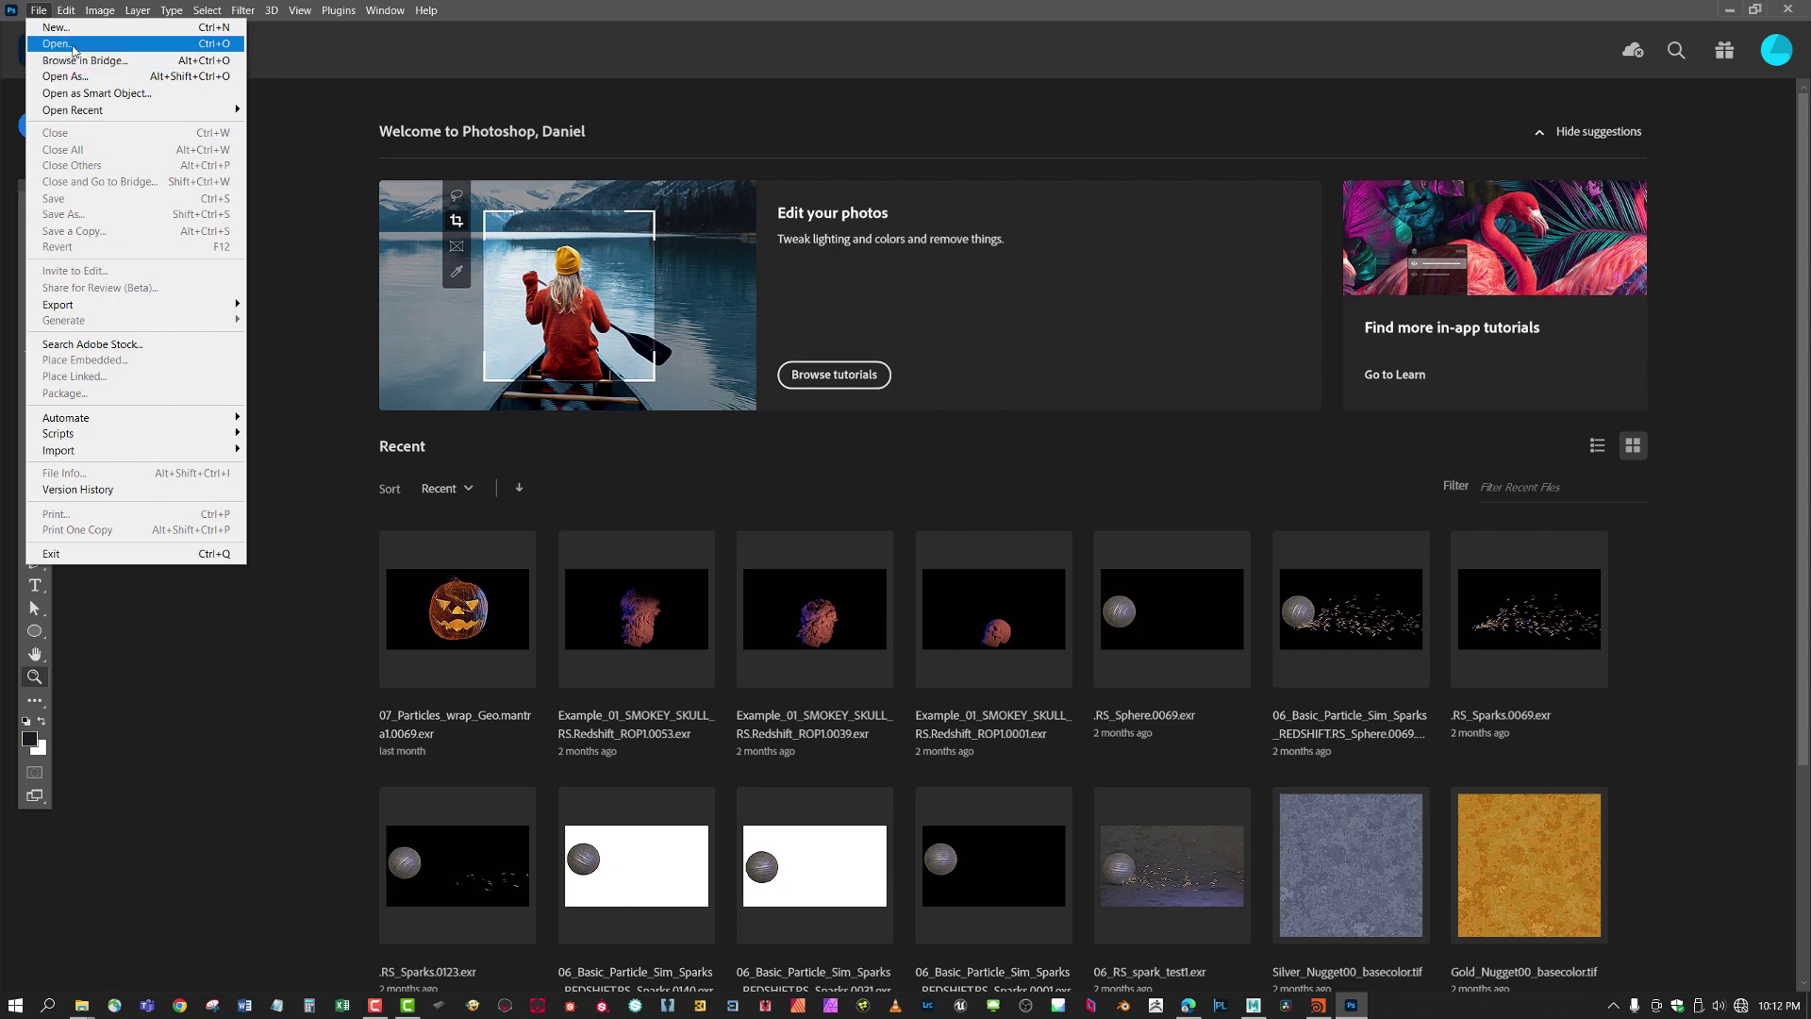
- Create a new document 2048 pixels wide and 2048 pixels high
{"action": "left_click", "coordinate": [57, 28]}
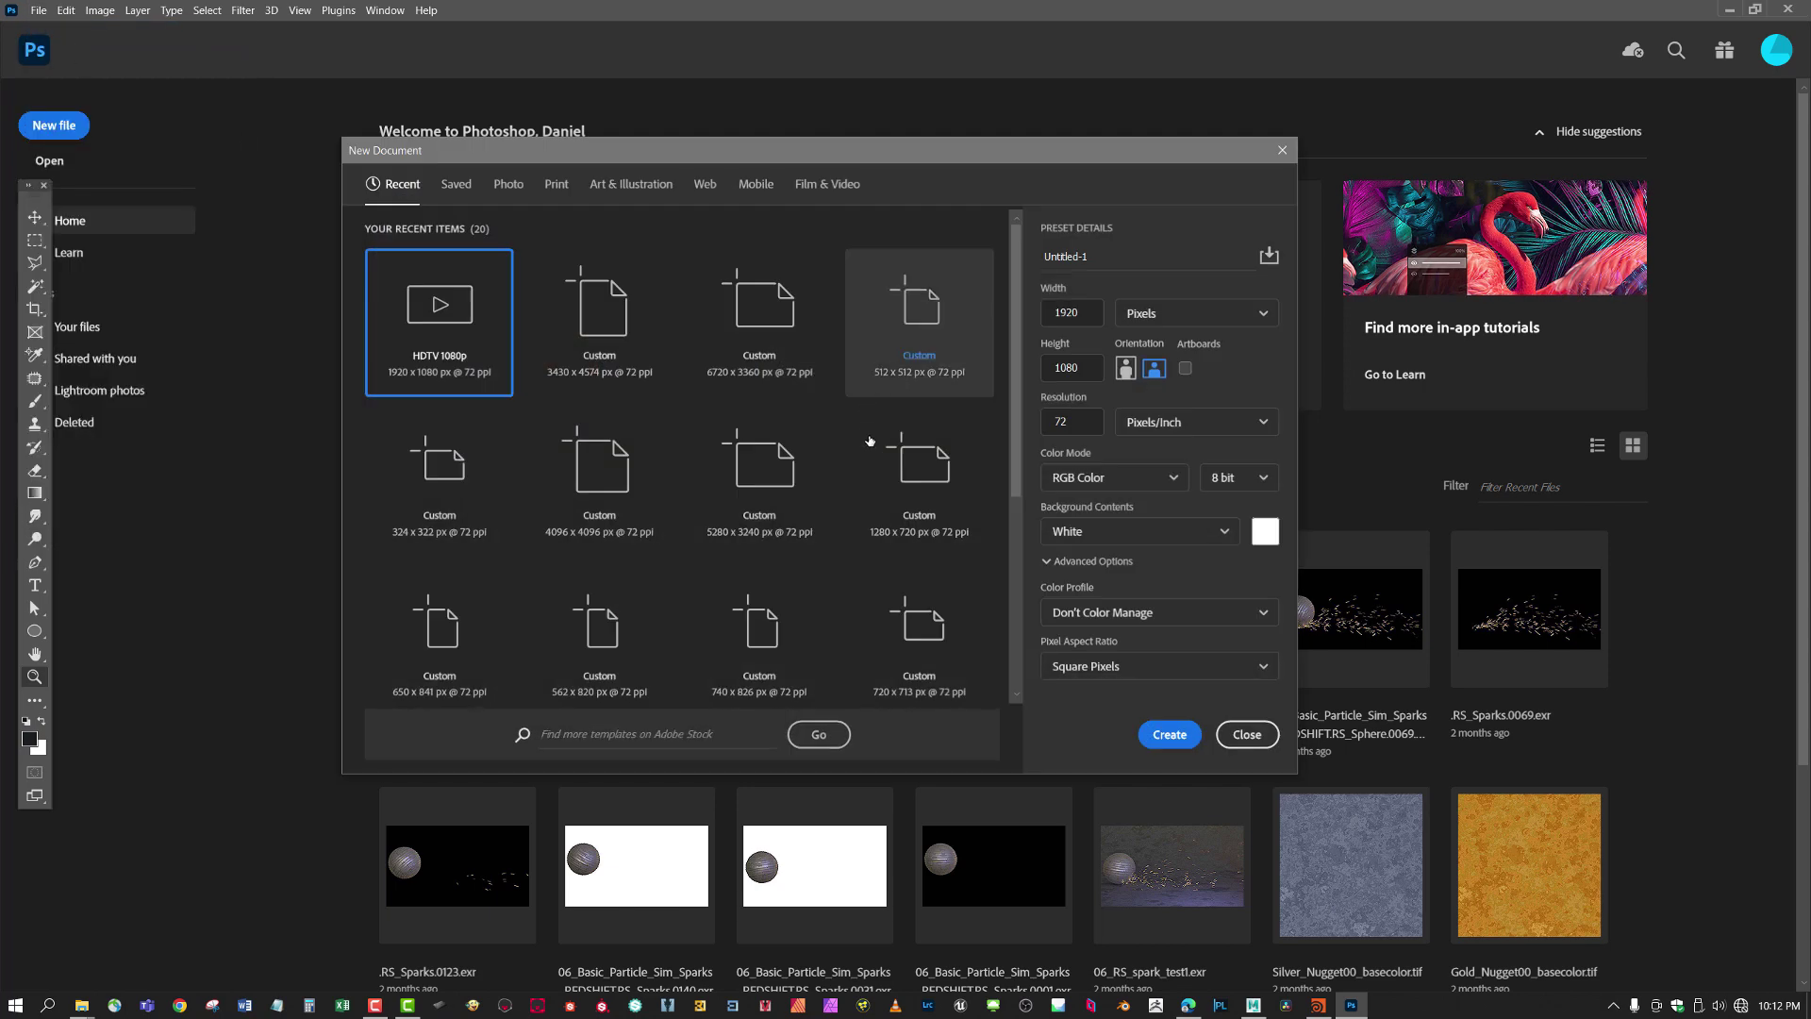
{"action": "left_click", "coordinate": [1087, 314]}
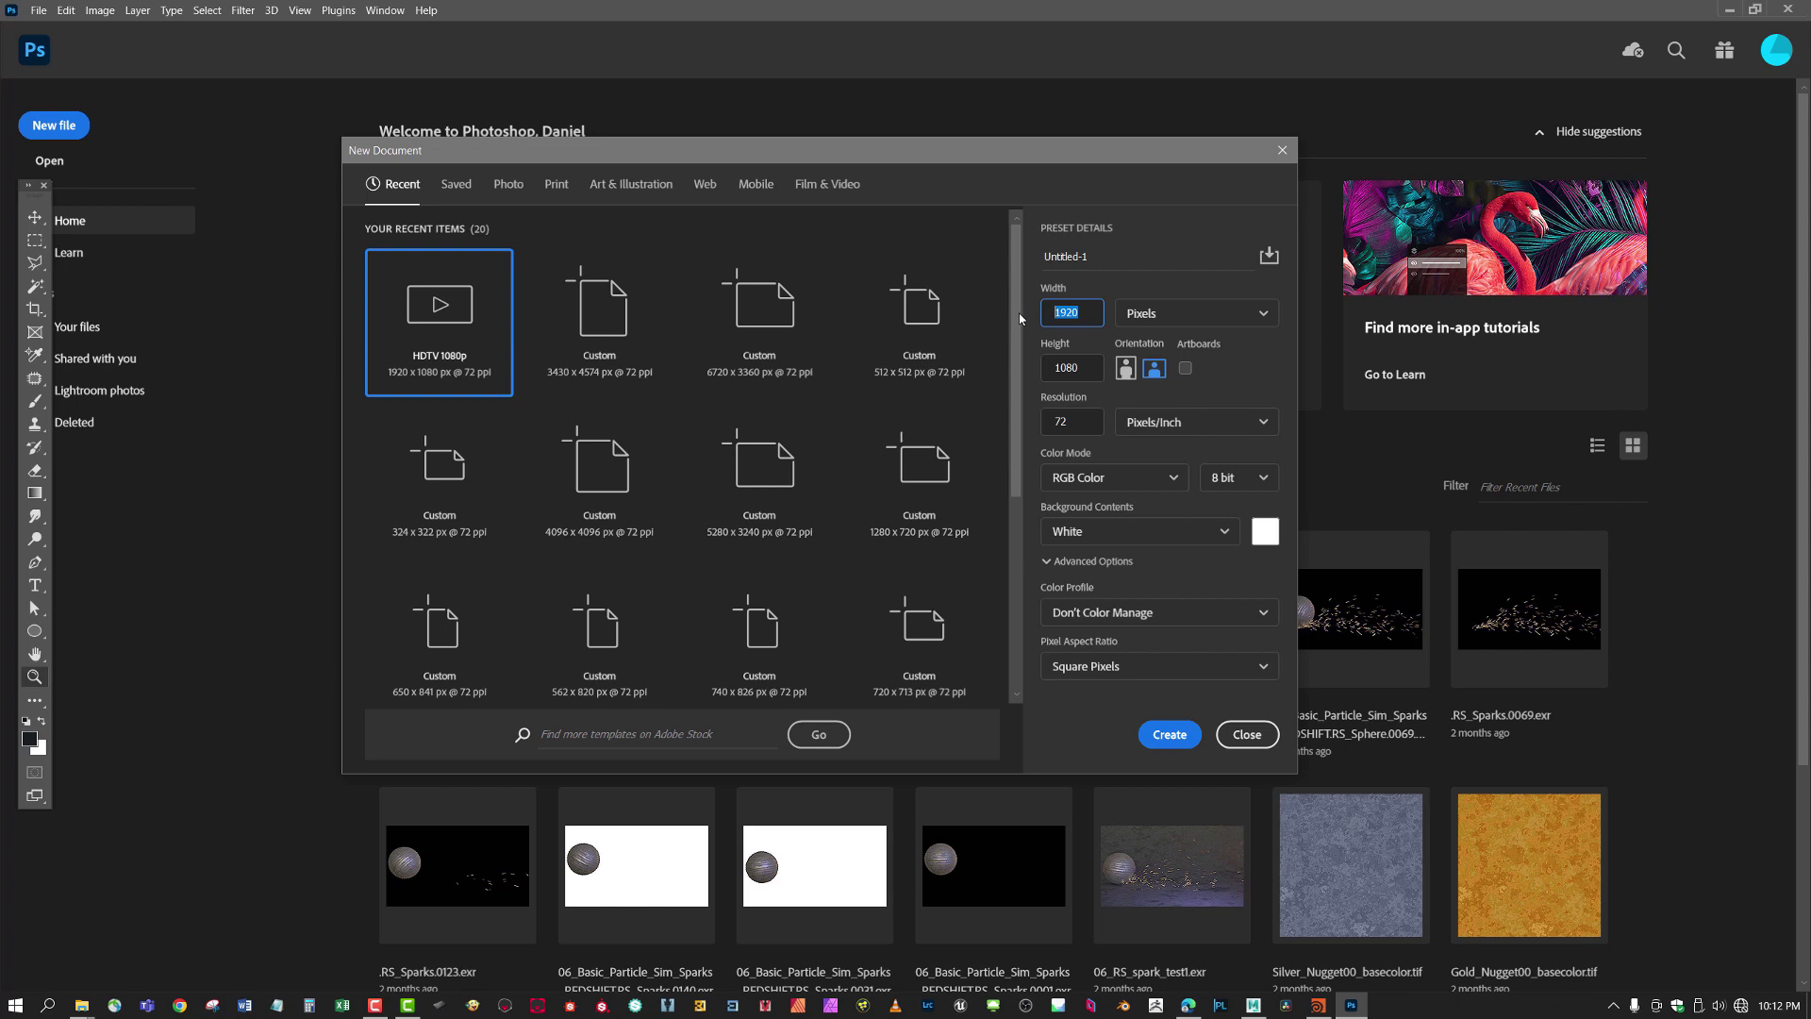
{"action": "type", "text": "2048"}
{"action": "left_click", "coordinate": [1084, 371]}
{"action": "type", "text": "2048"}
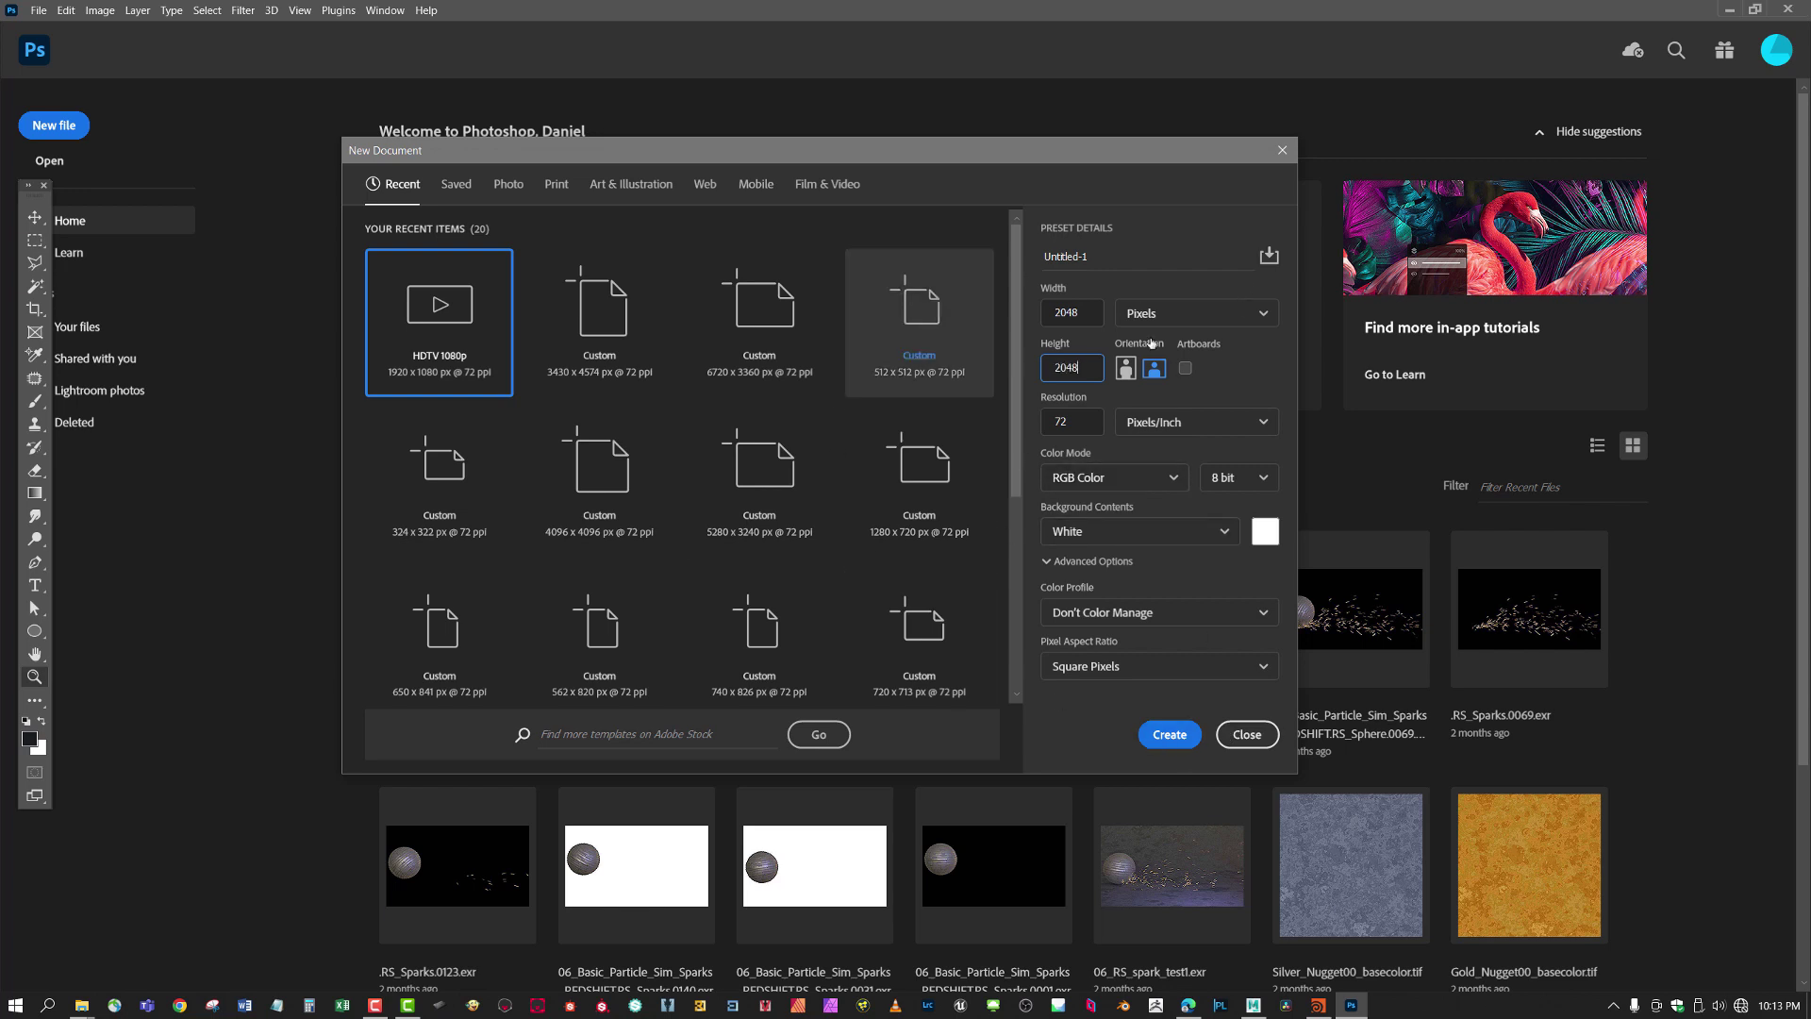
{"action": "left_click", "coordinate": [1169, 735]}
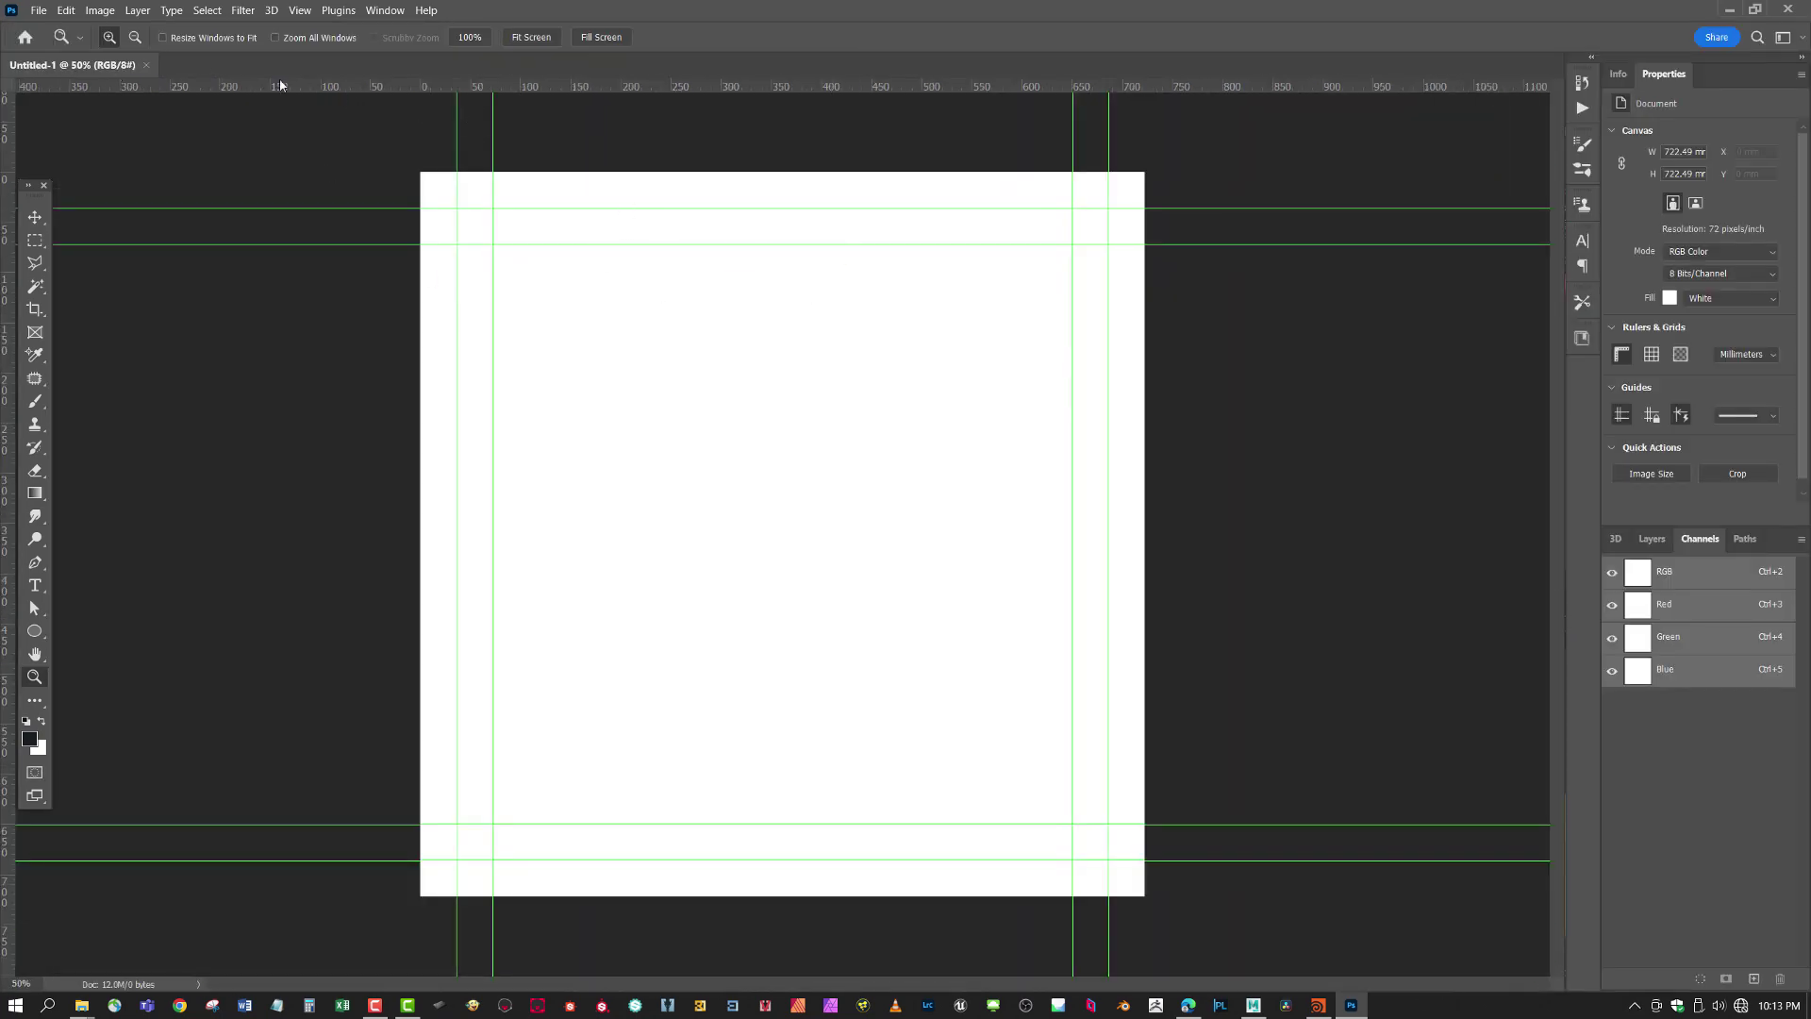
- Browse to D:\Google Drive\__116 Geo Modeling 1\projects\Starship\images\ref_starship in the Open dialog and display the files as extra large icons
{"action": "left_click", "coordinate": [39, 14]}
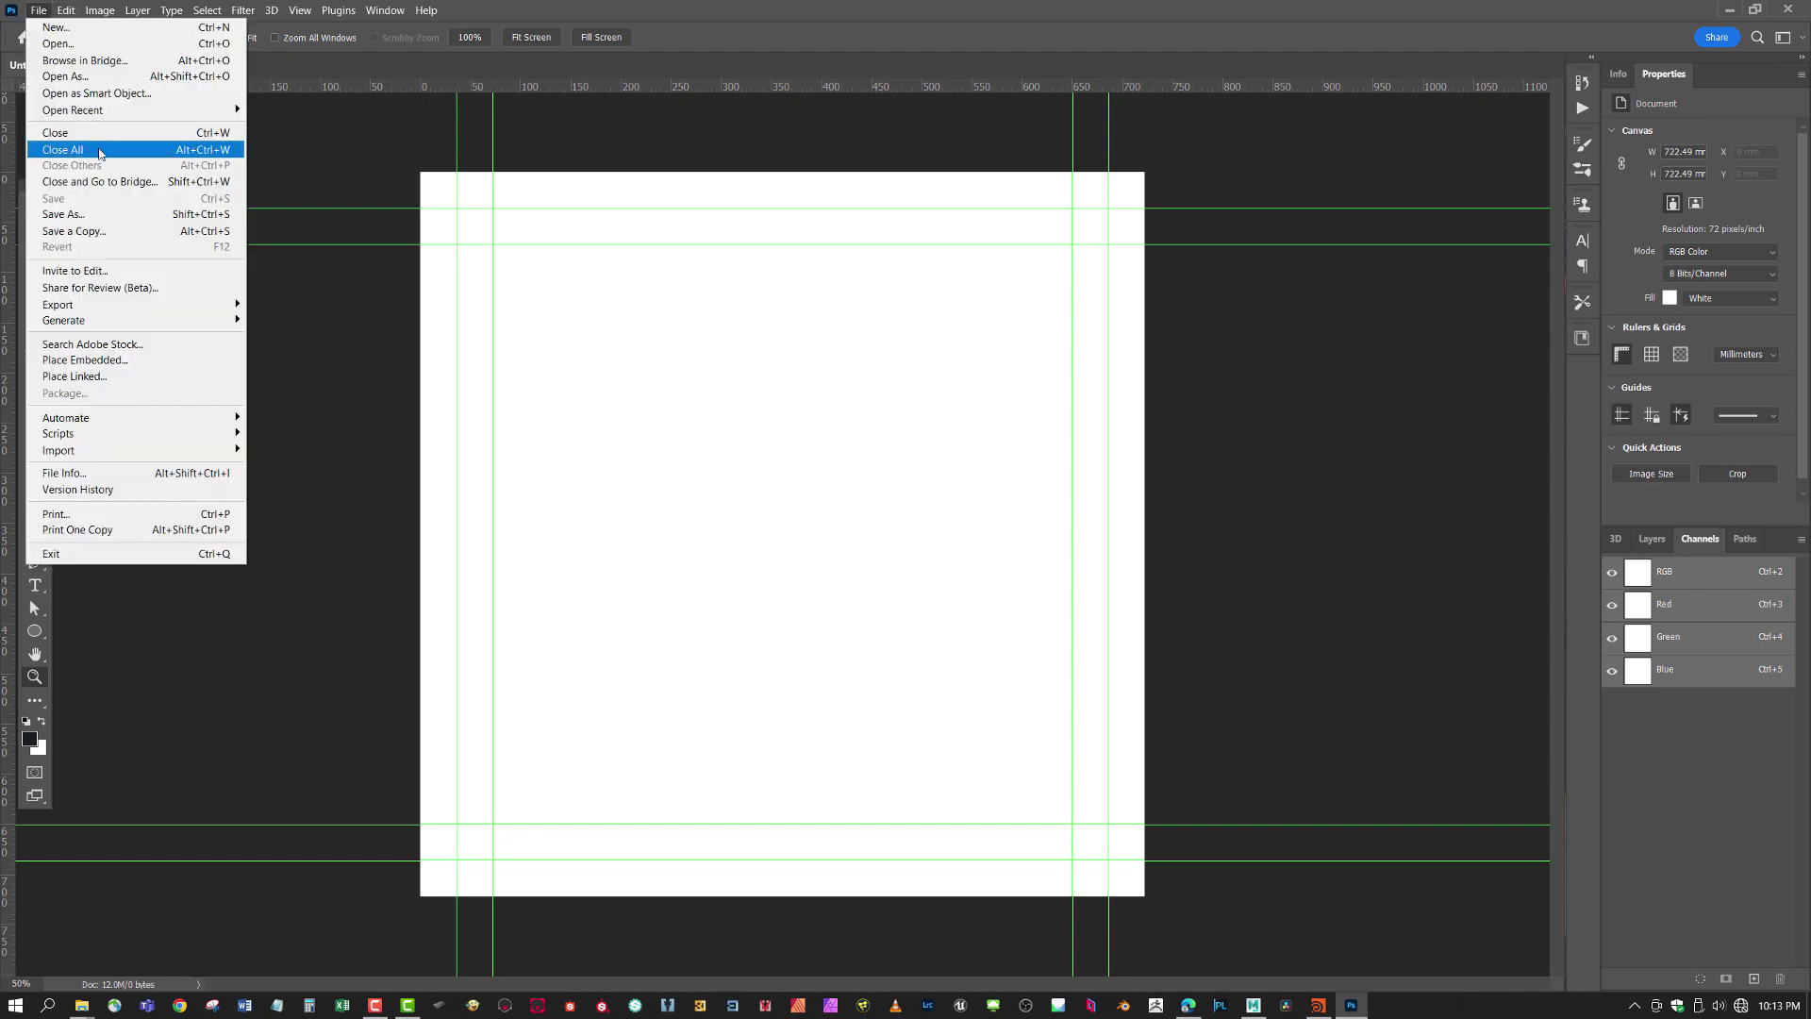
{"action": "left_click", "coordinate": [57, 44]}
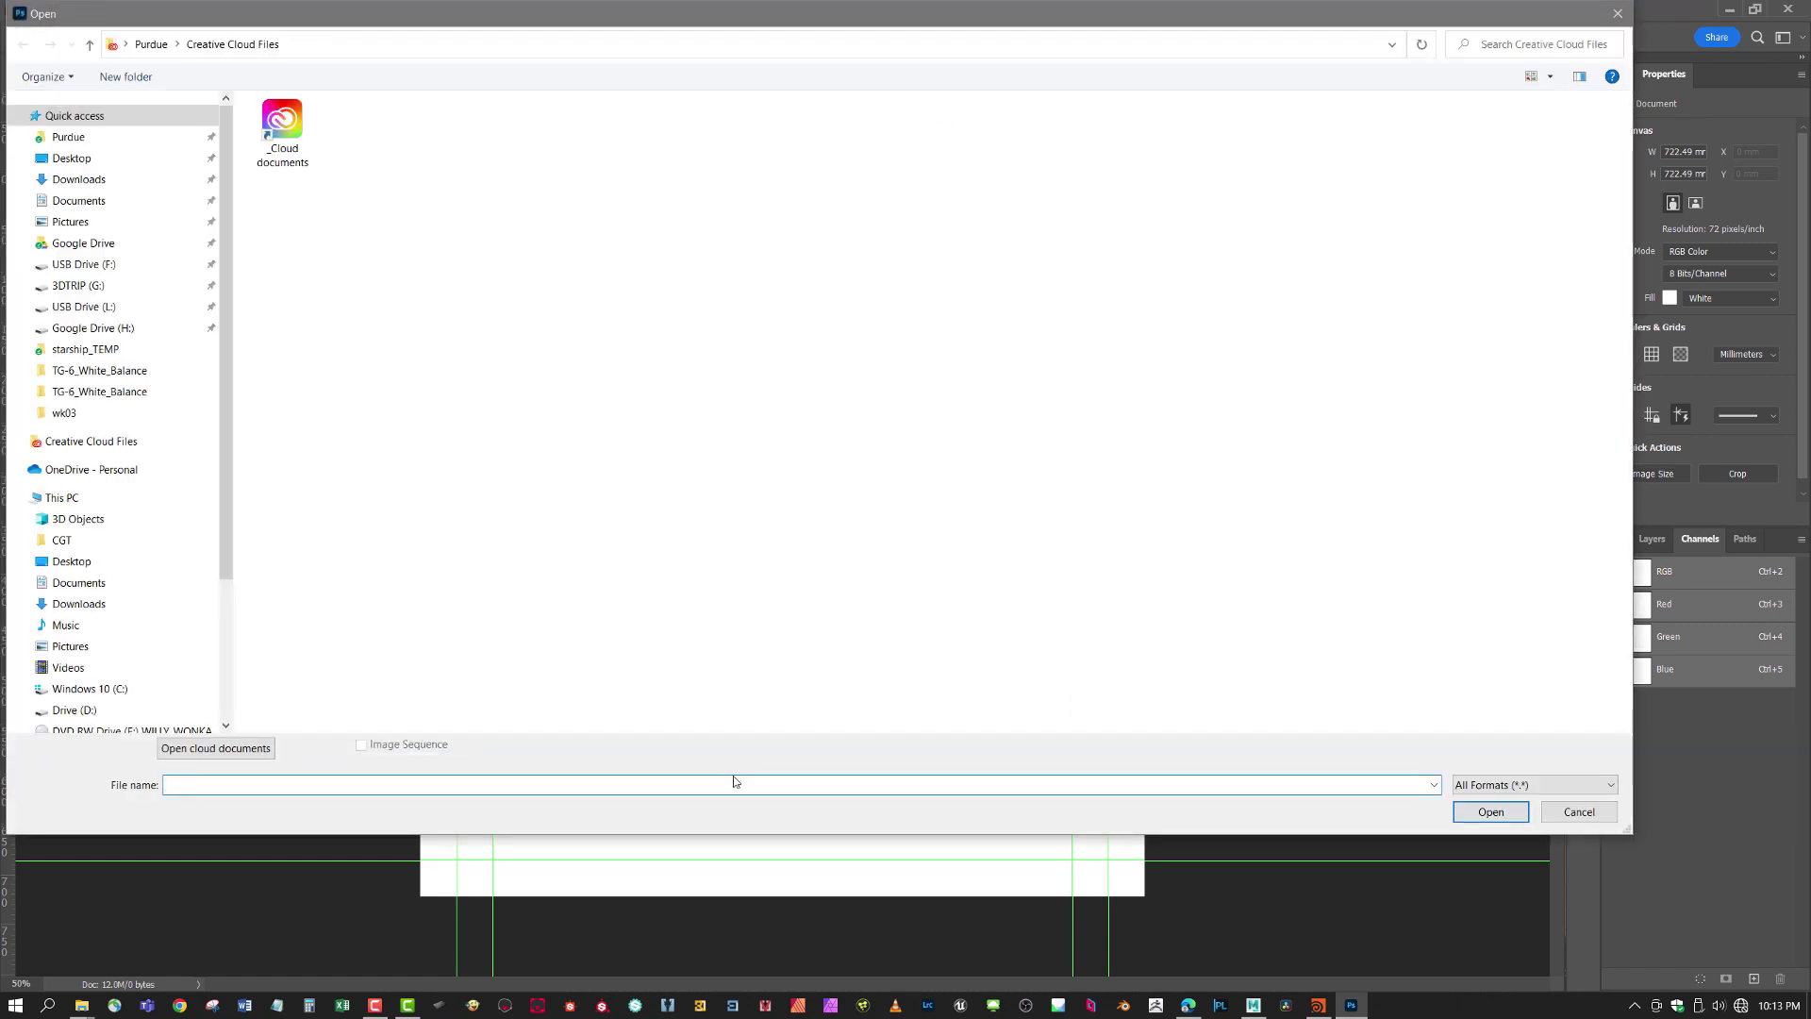
{"action": "type", "text": "D:\\Google Drive\\__116 Geo Modeling 1\\projects\\Starship\\images\\ref_starship"}
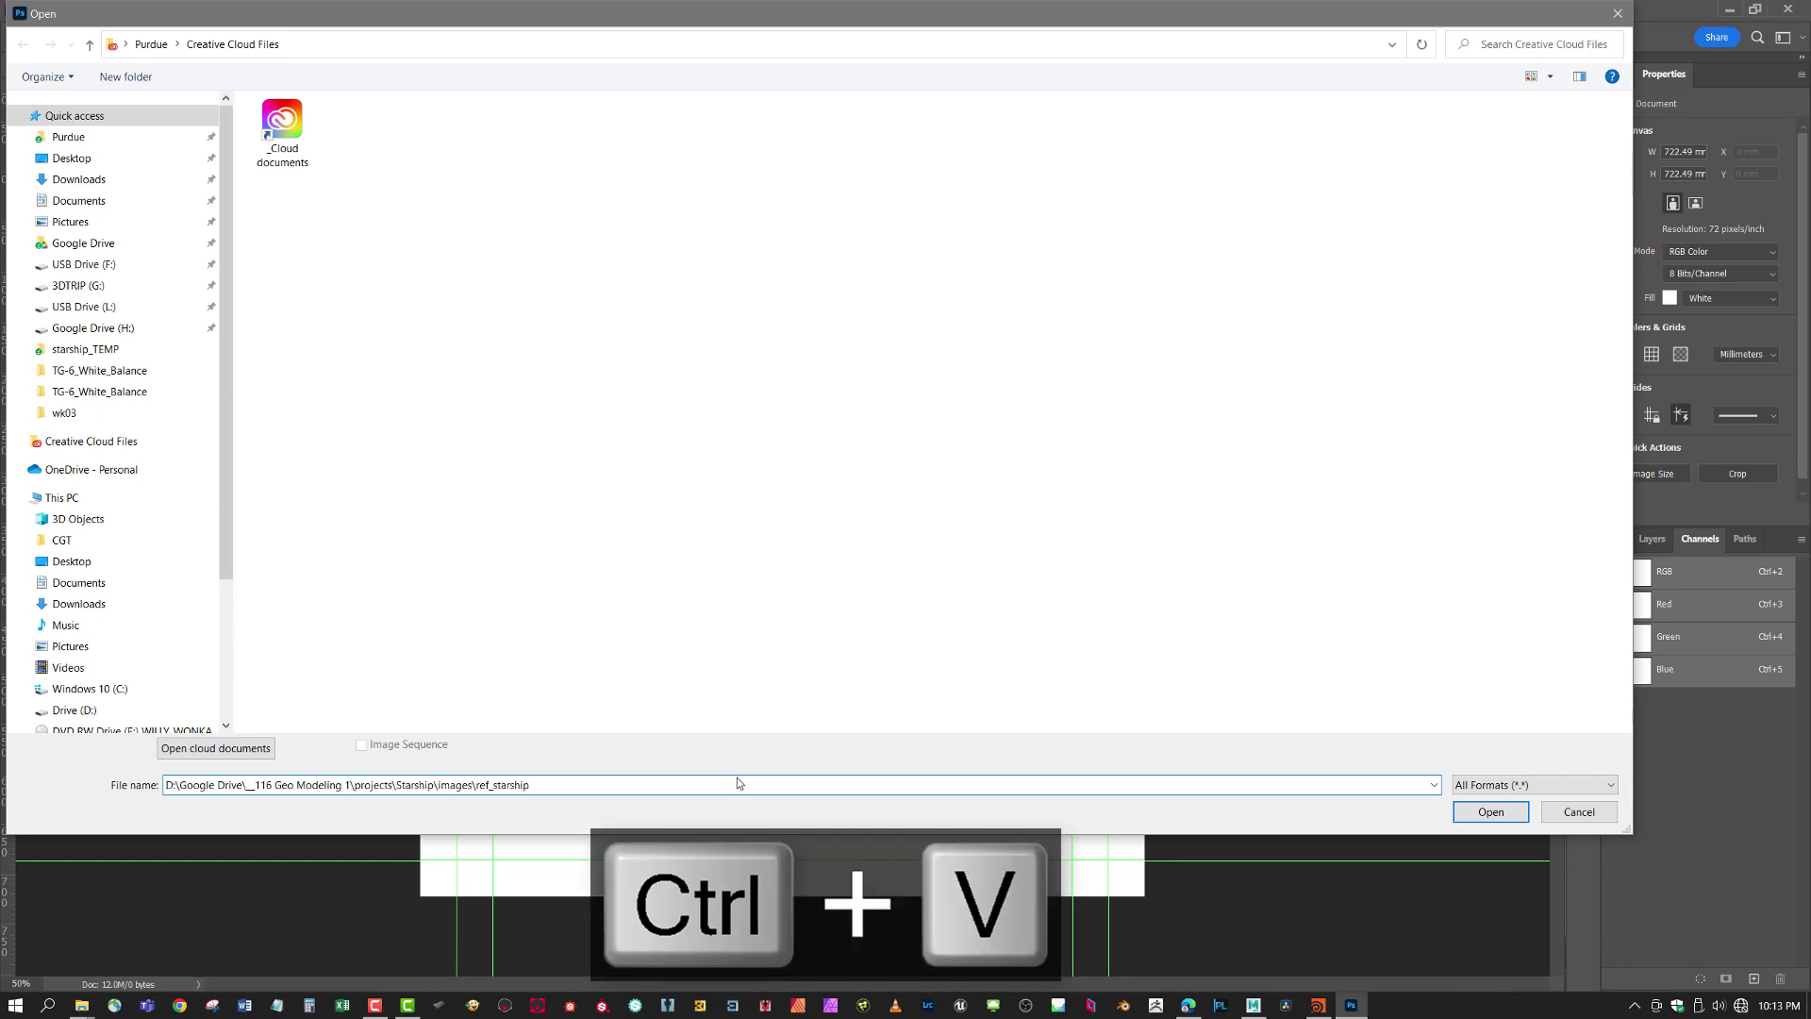
{"action": "key", "text": "Return"}
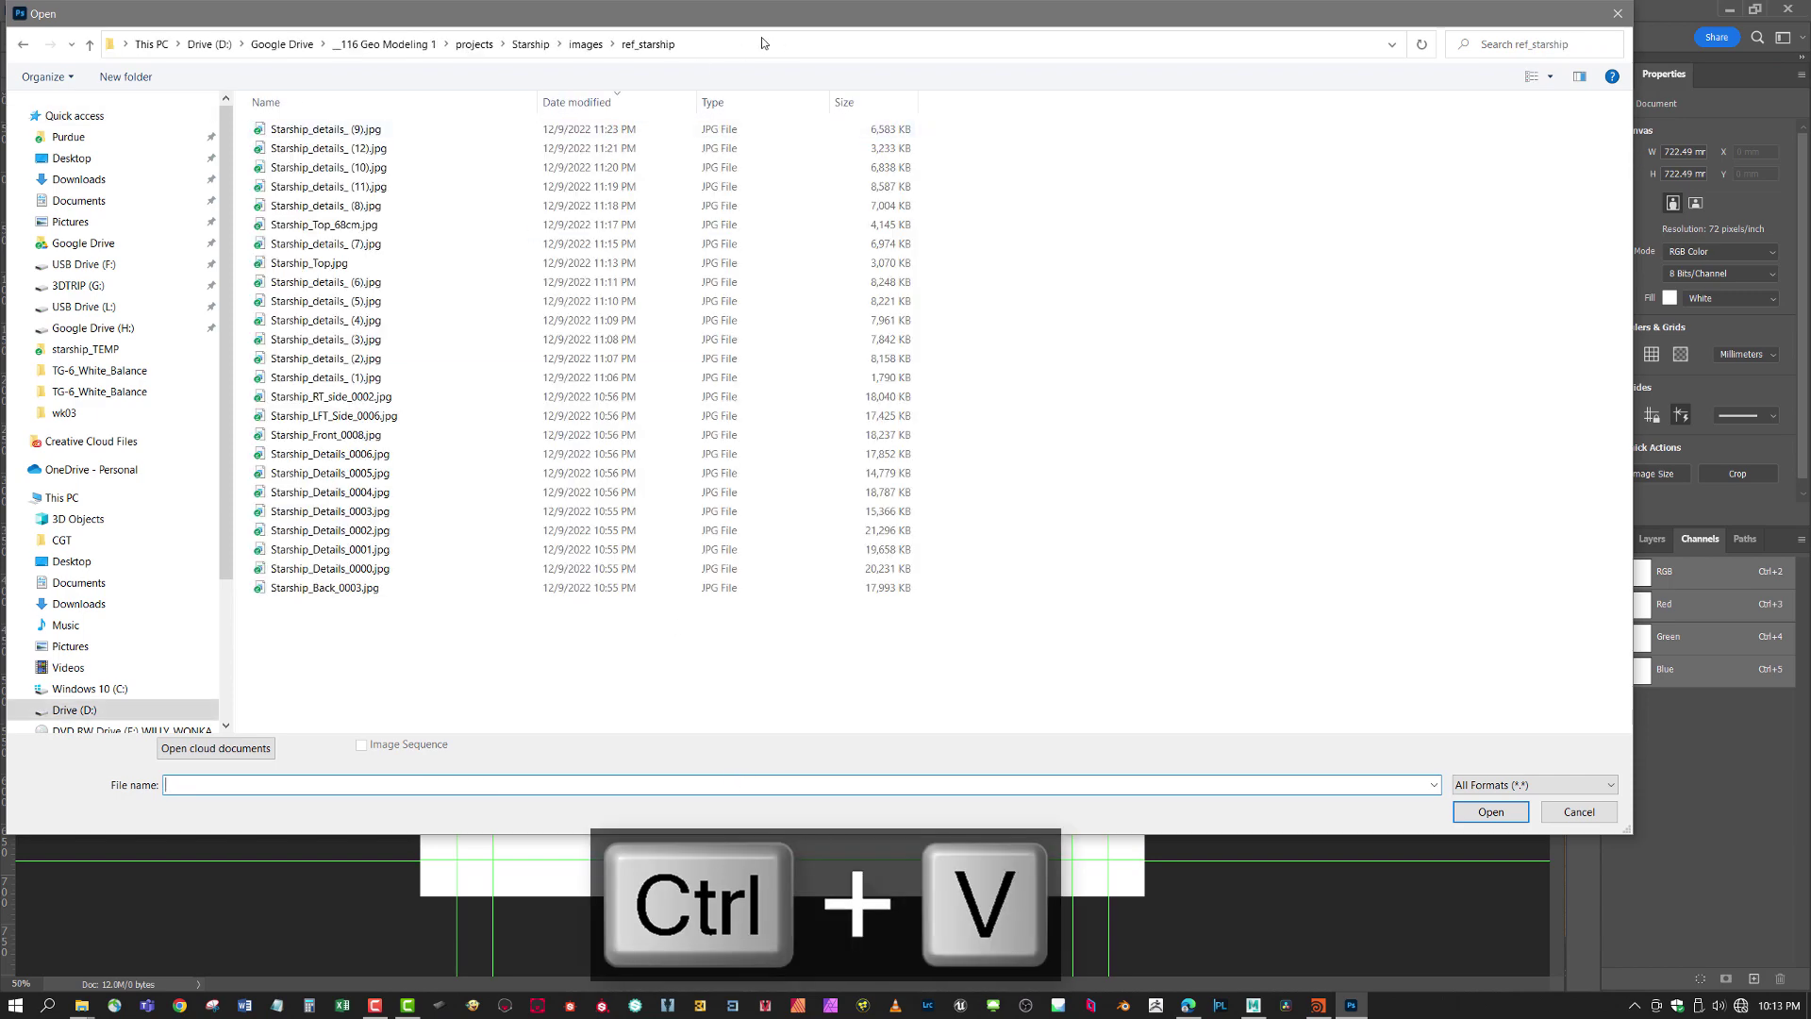
{"action": "left_click_drag", "start_coordinate": [790, 26], "coordinate": [919, 63]}
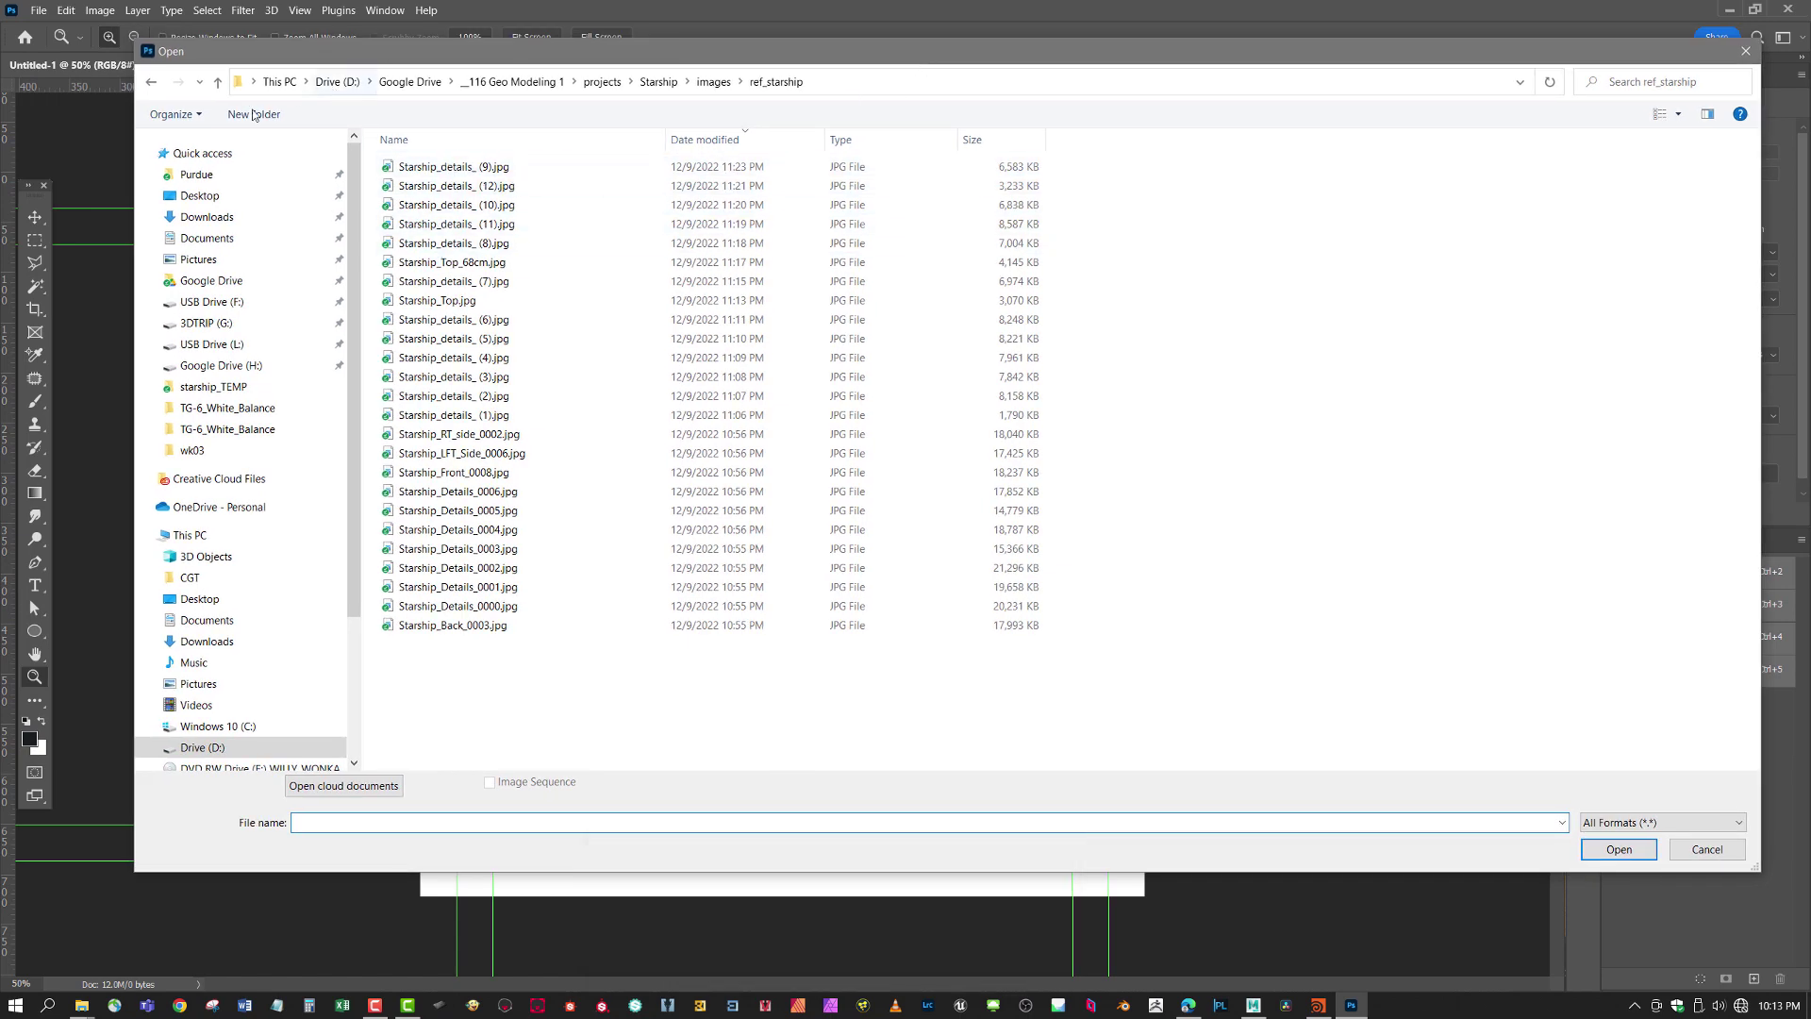
{"action": "left_click", "coordinate": [1679, 115]}
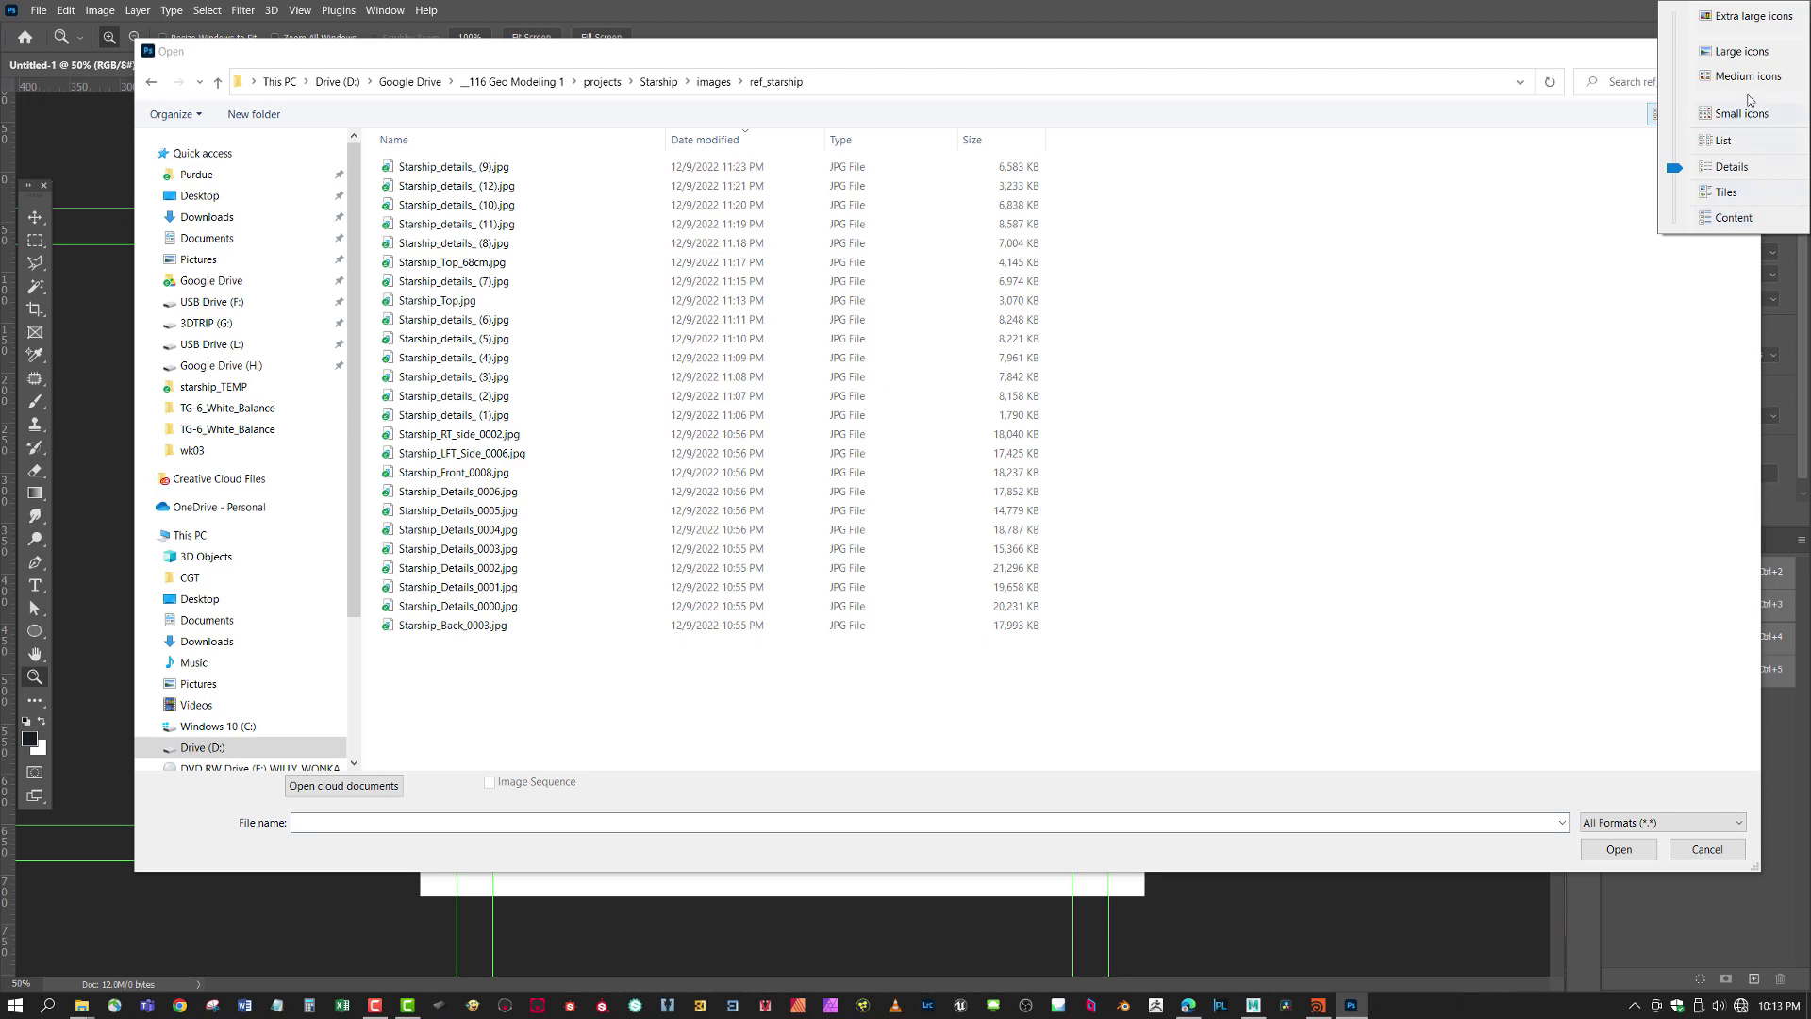
{"action": "left_click", "coordinate": [1744, 17]}
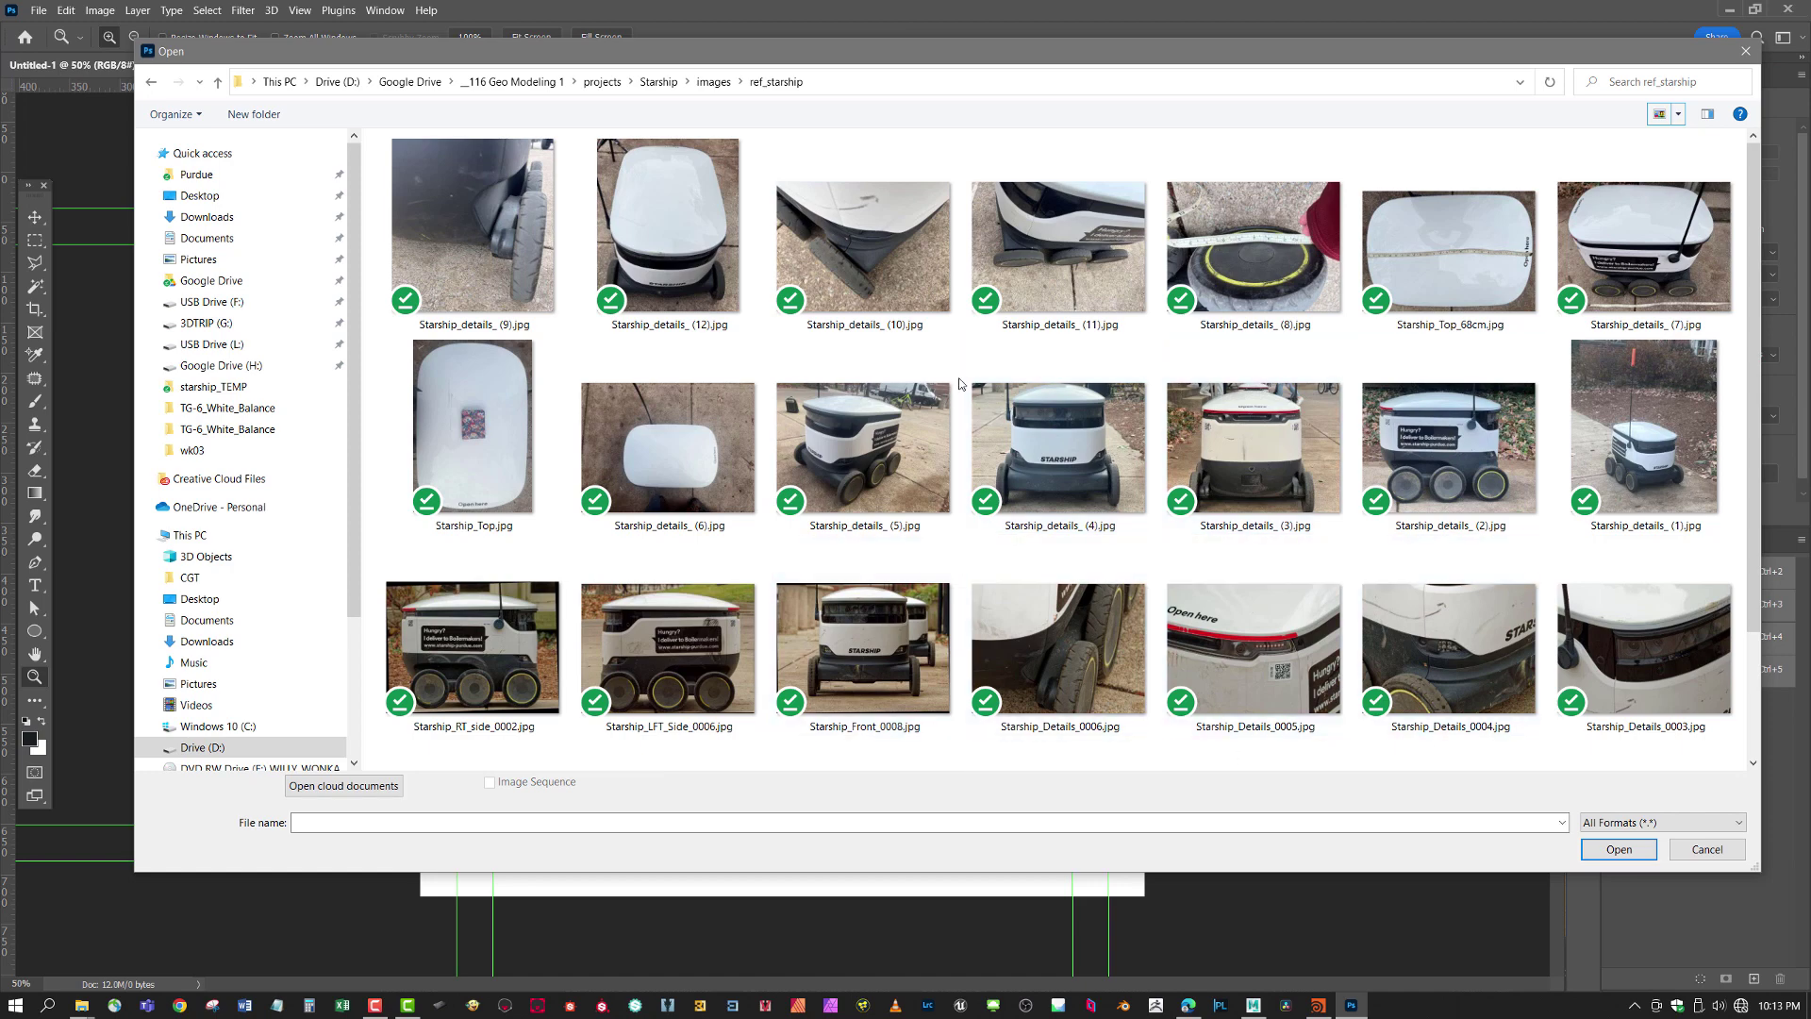
- Open Starship_RT_side_0002.jpg, Starship_LFT_Side_0006.jpg, Starship_Front_0008.jpg, Starship_Back_0003.jpg and Starship_Top.jpg together
{"action": "scroll", "coordinate": [1122, 695], "scroll_direction": "down", "scroll_amount": 2}
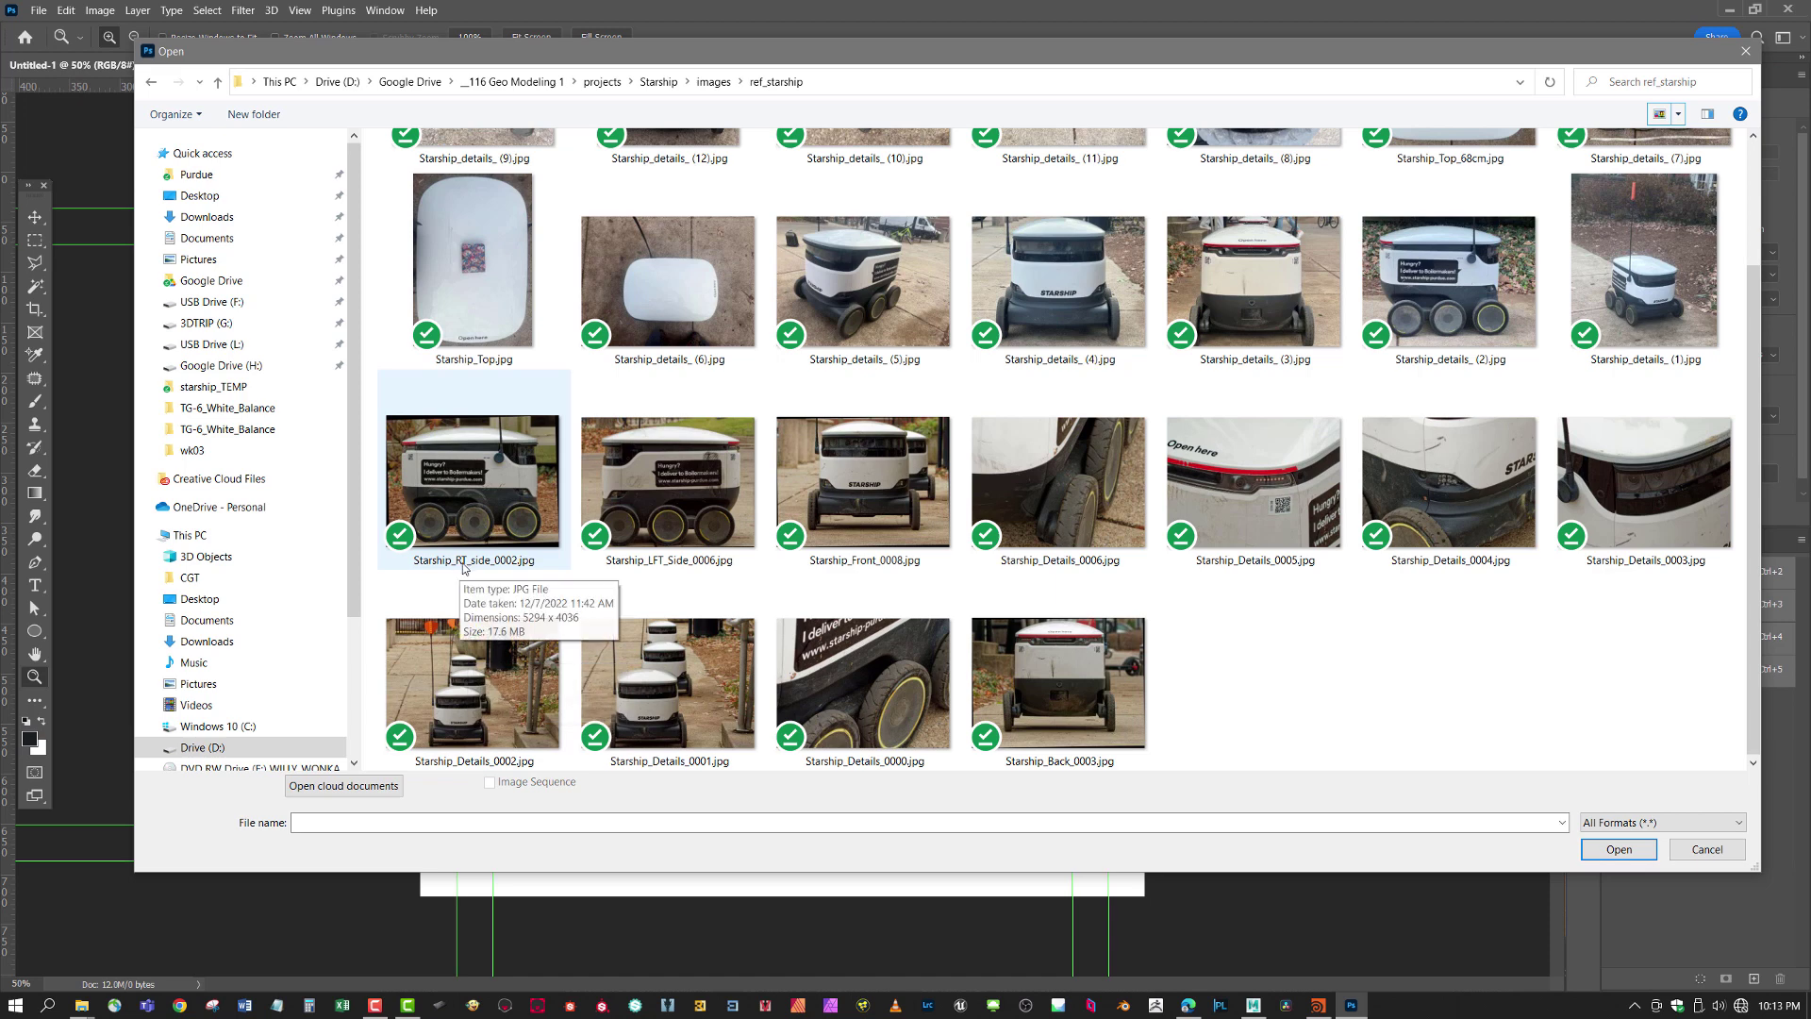
{"action": "left_click", "coordinate": [463, 512]}
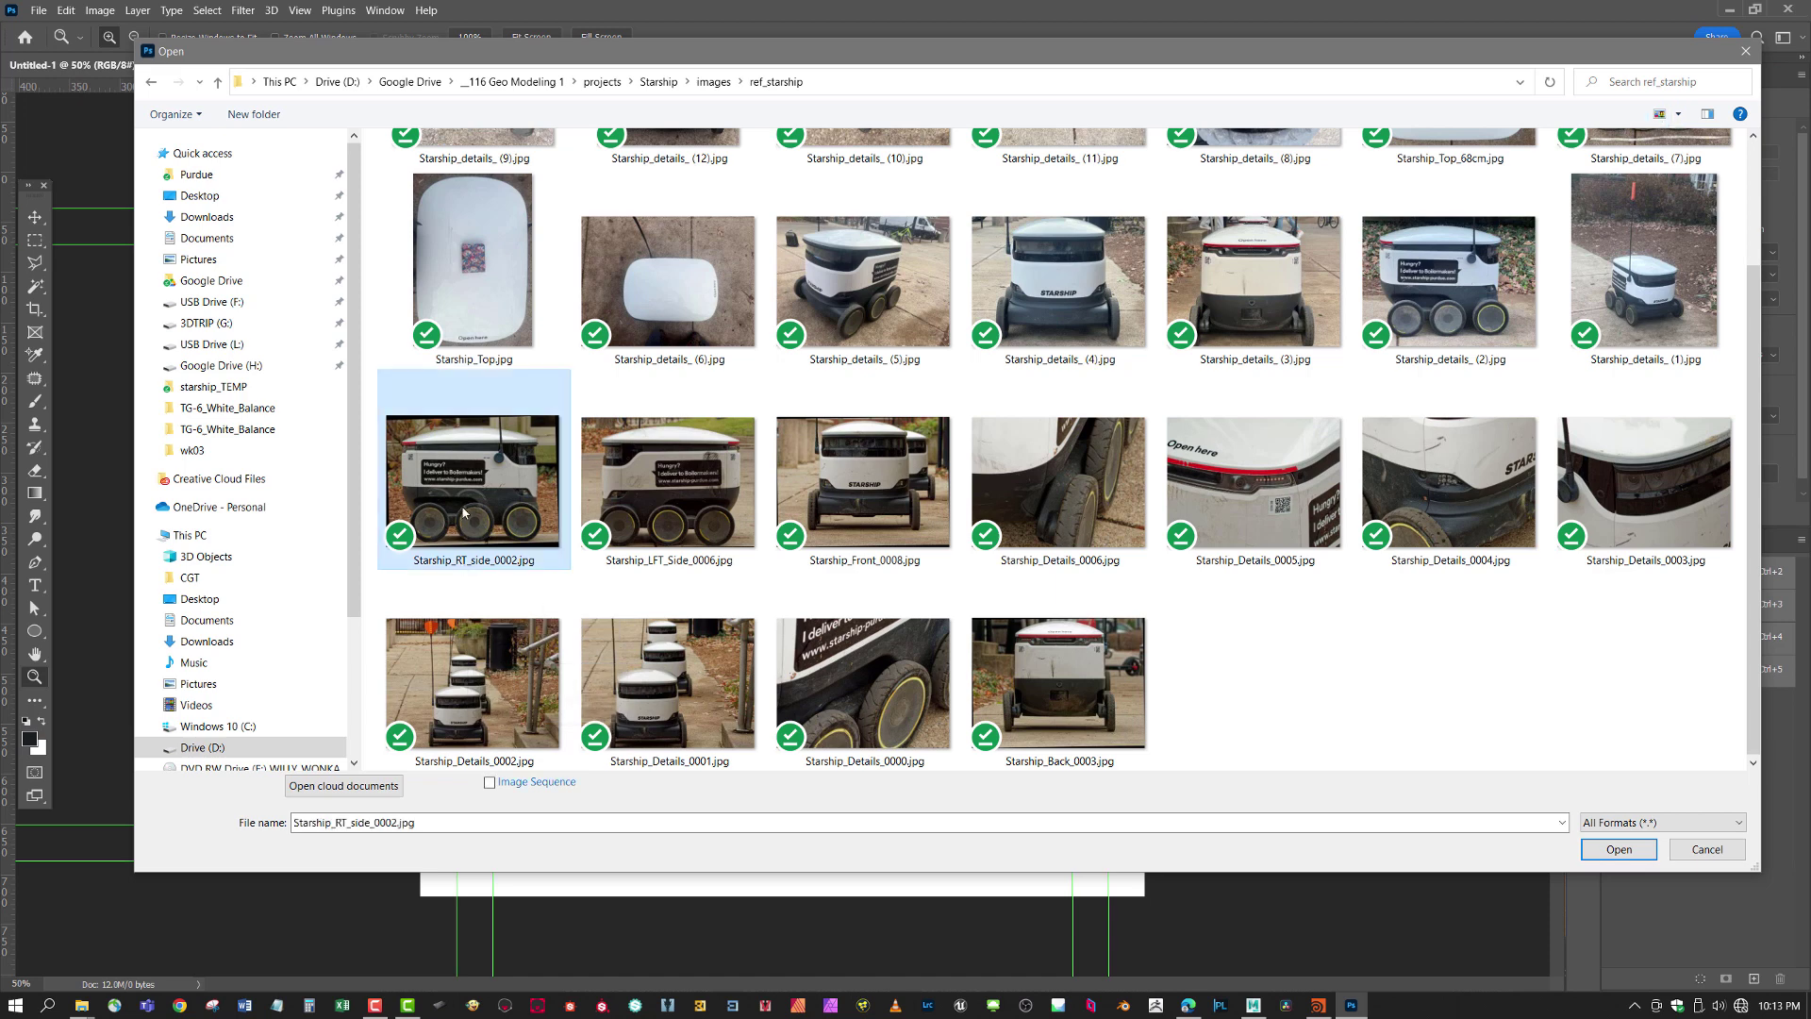
{"action": "left_click", "coordinate": [670, 495], "text": "ctrl"}
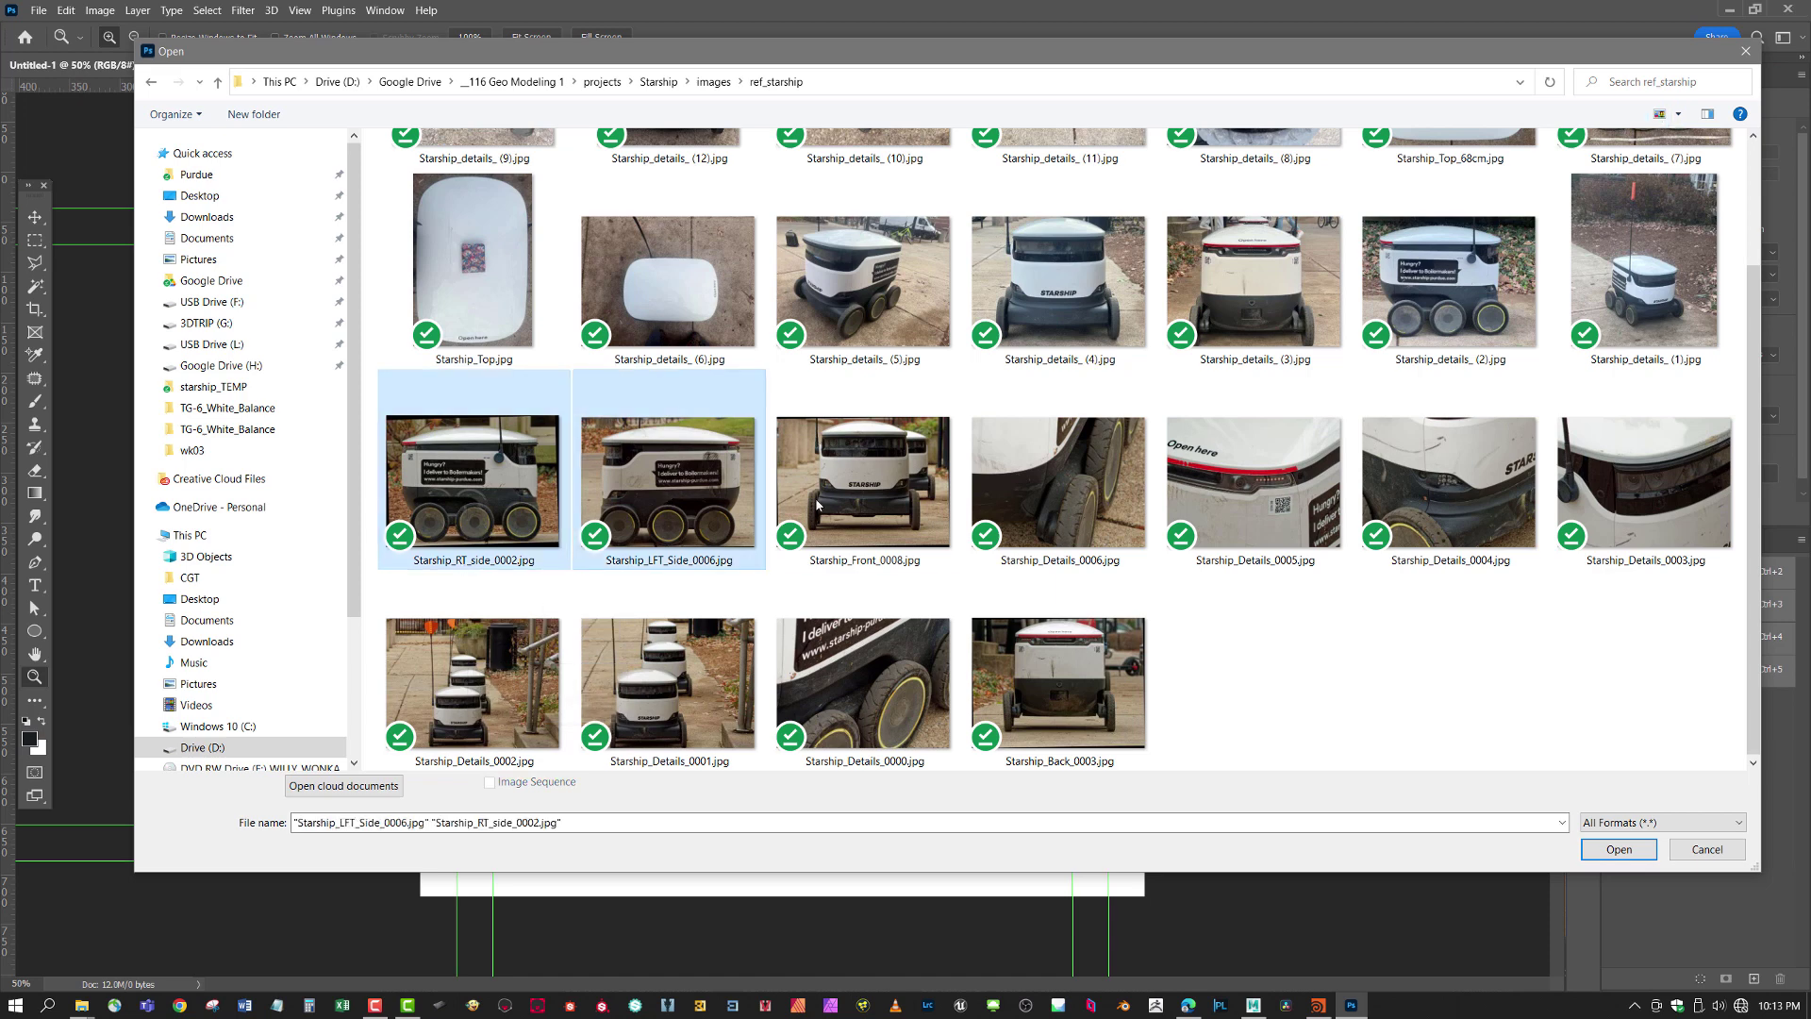
{"action": "left_click", "coordinate": [885, 487], "text": "ctrl"}
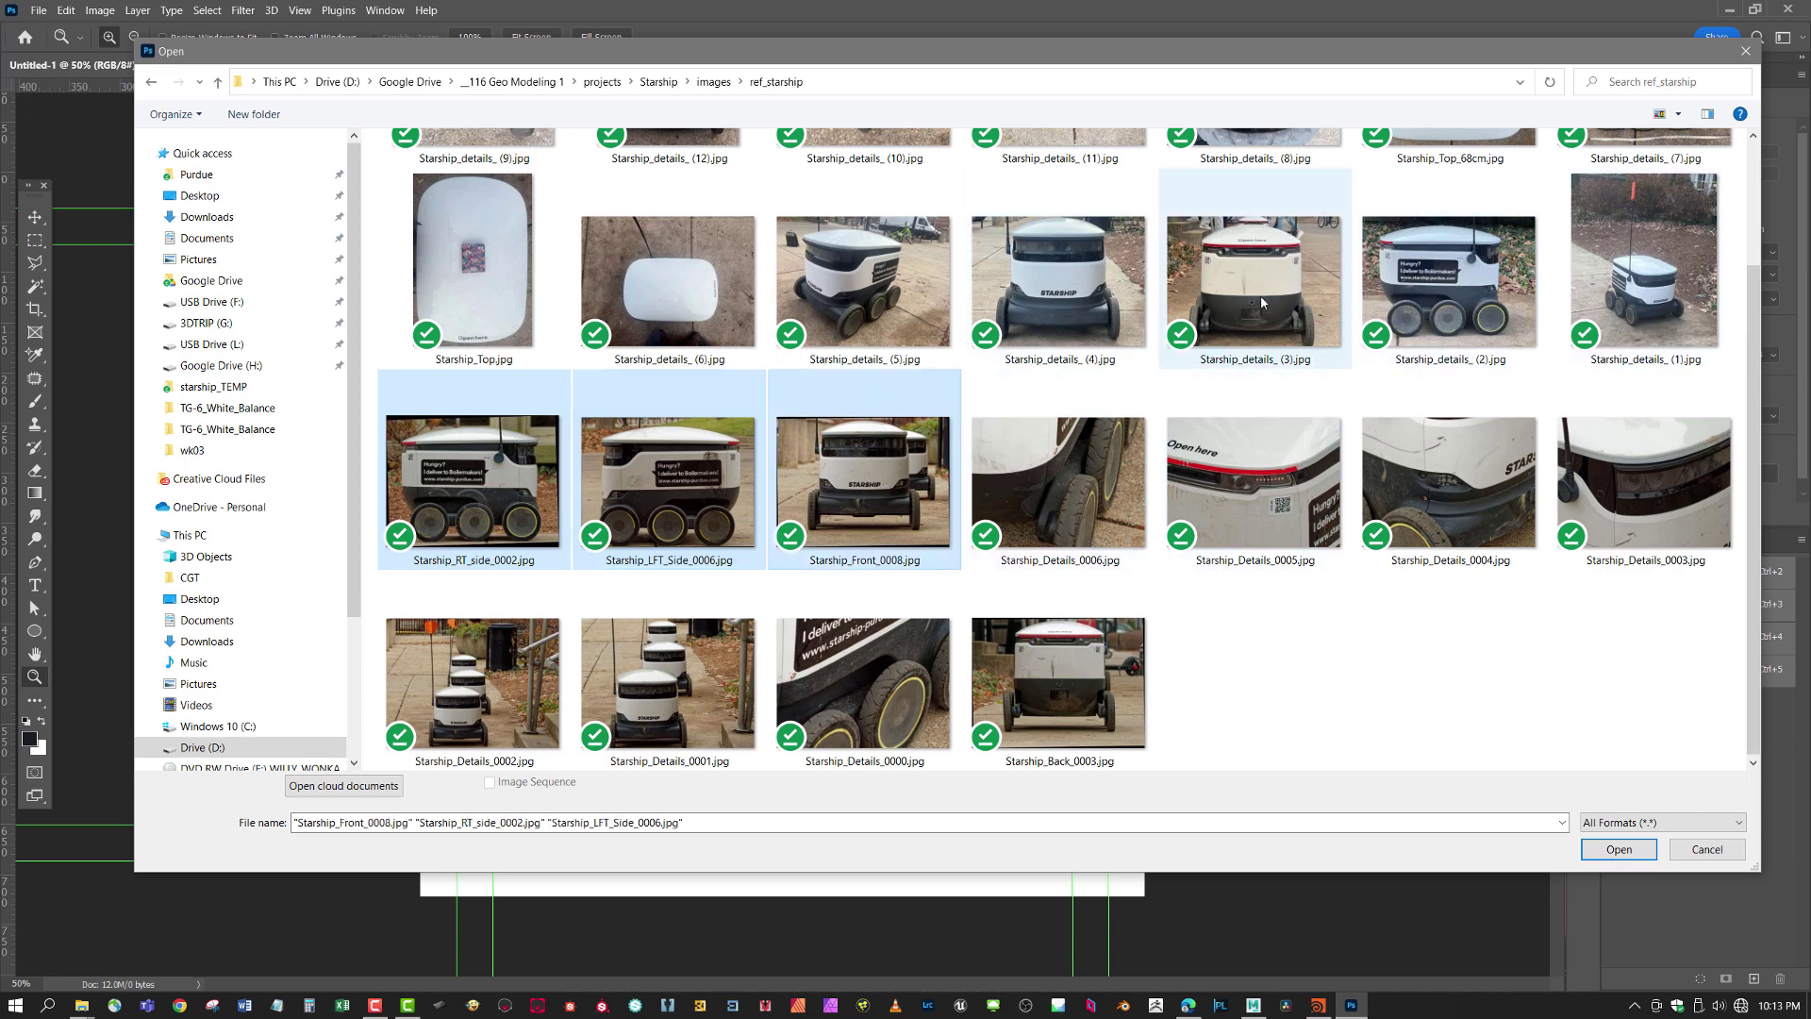
{"action": "left_click", "coordinate": [1028, 708], "text": "ctrl"}
{"action": "scroll", "coordinate": [1063, 660], "scroll_direction": "up", "scroll_amount": 1}
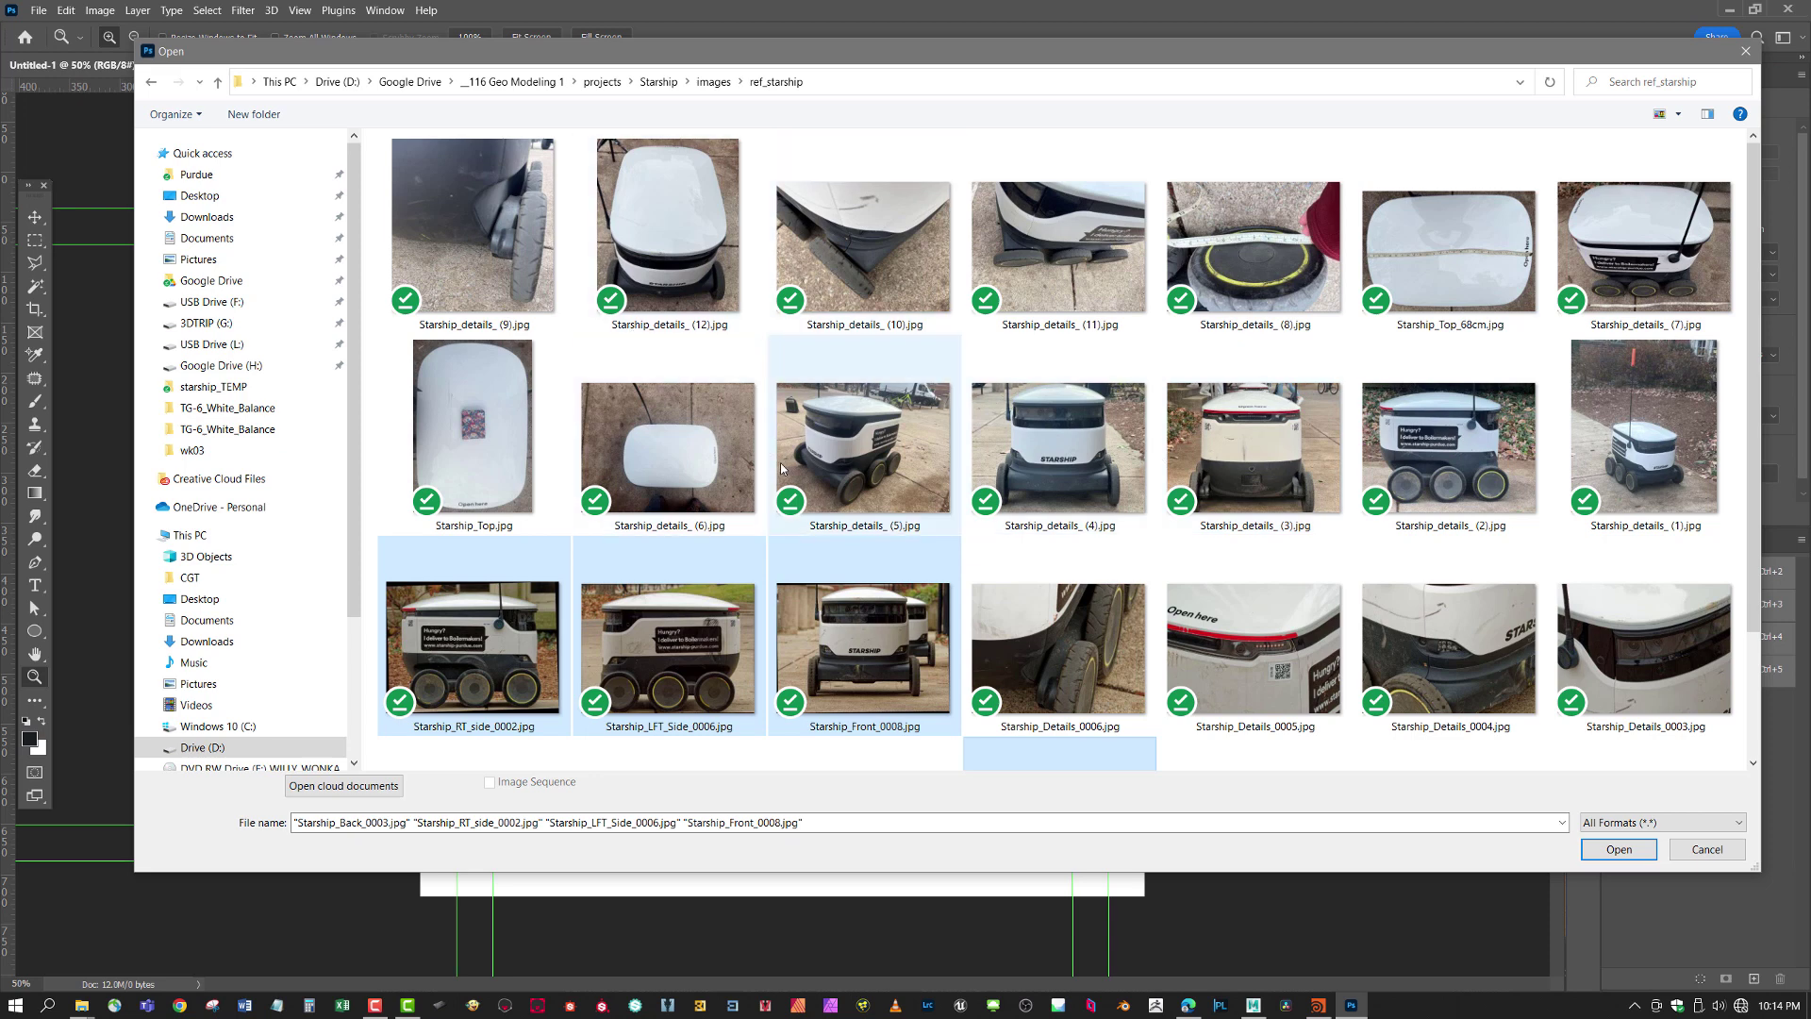
{"action": "left_click", "coordinate": [490, 433], "text": "ctrl"}
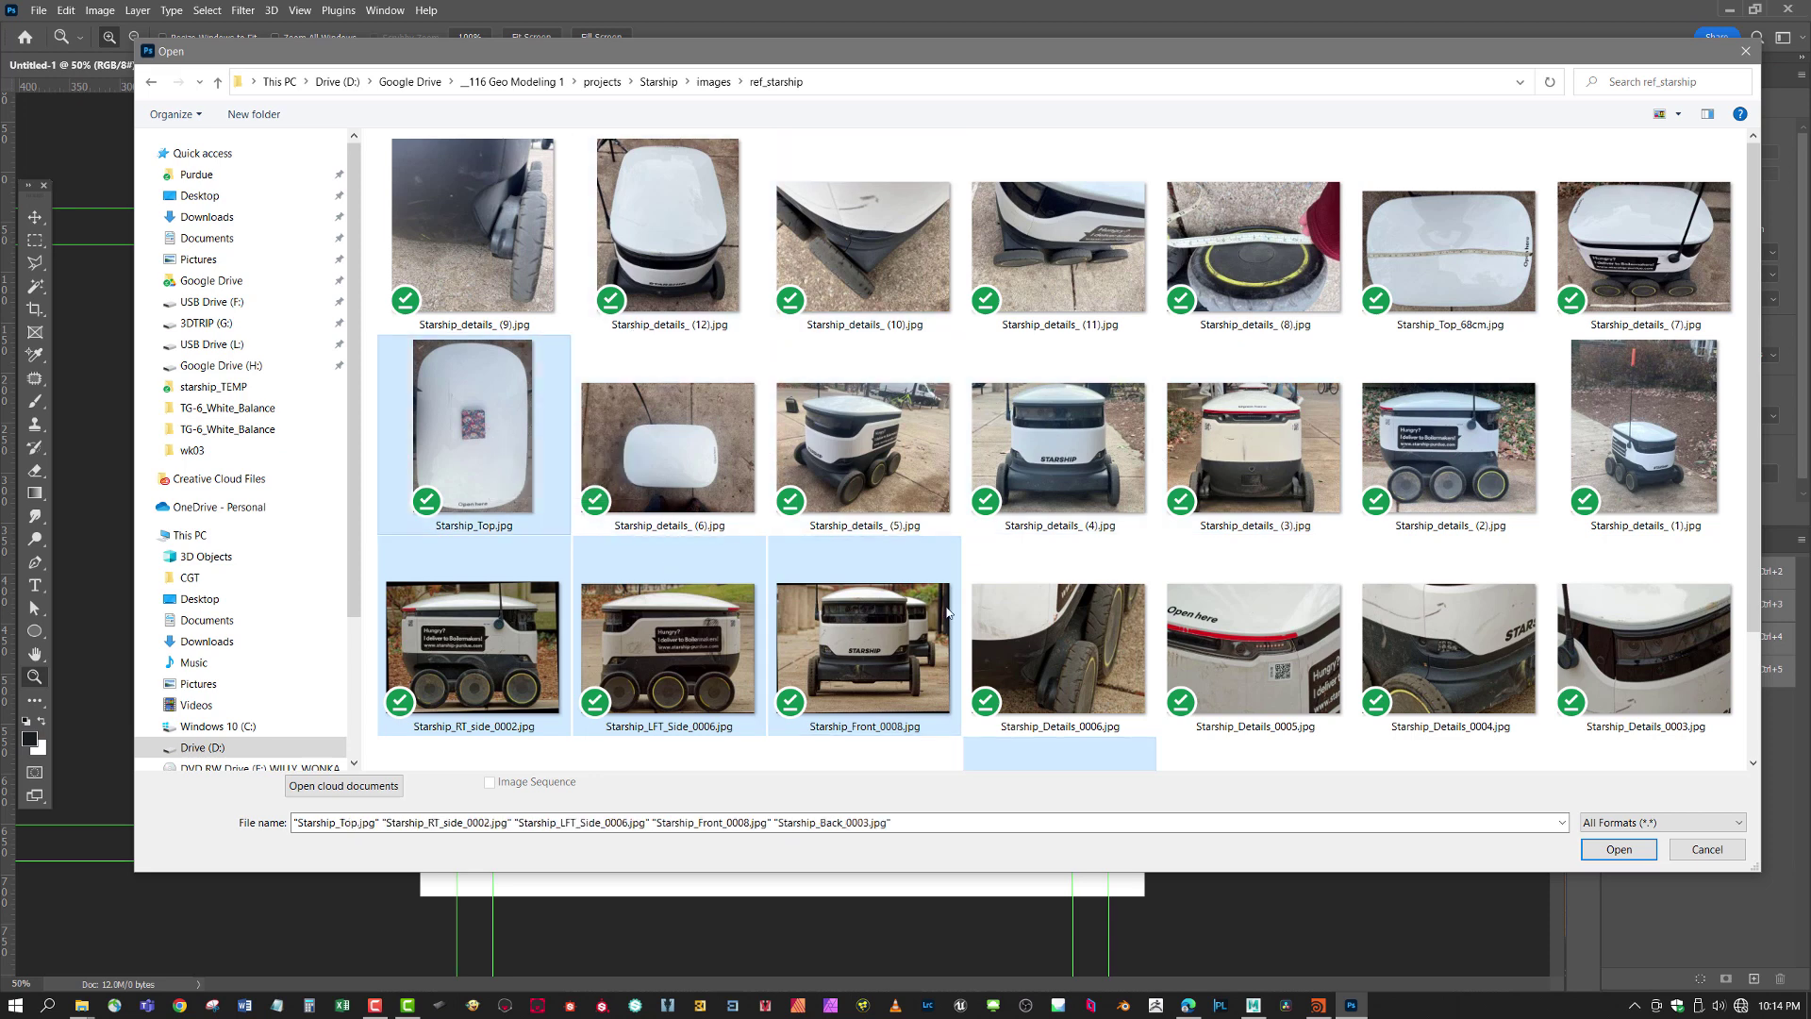
{"action": "left_click", "coordinate": [1618, 850]}
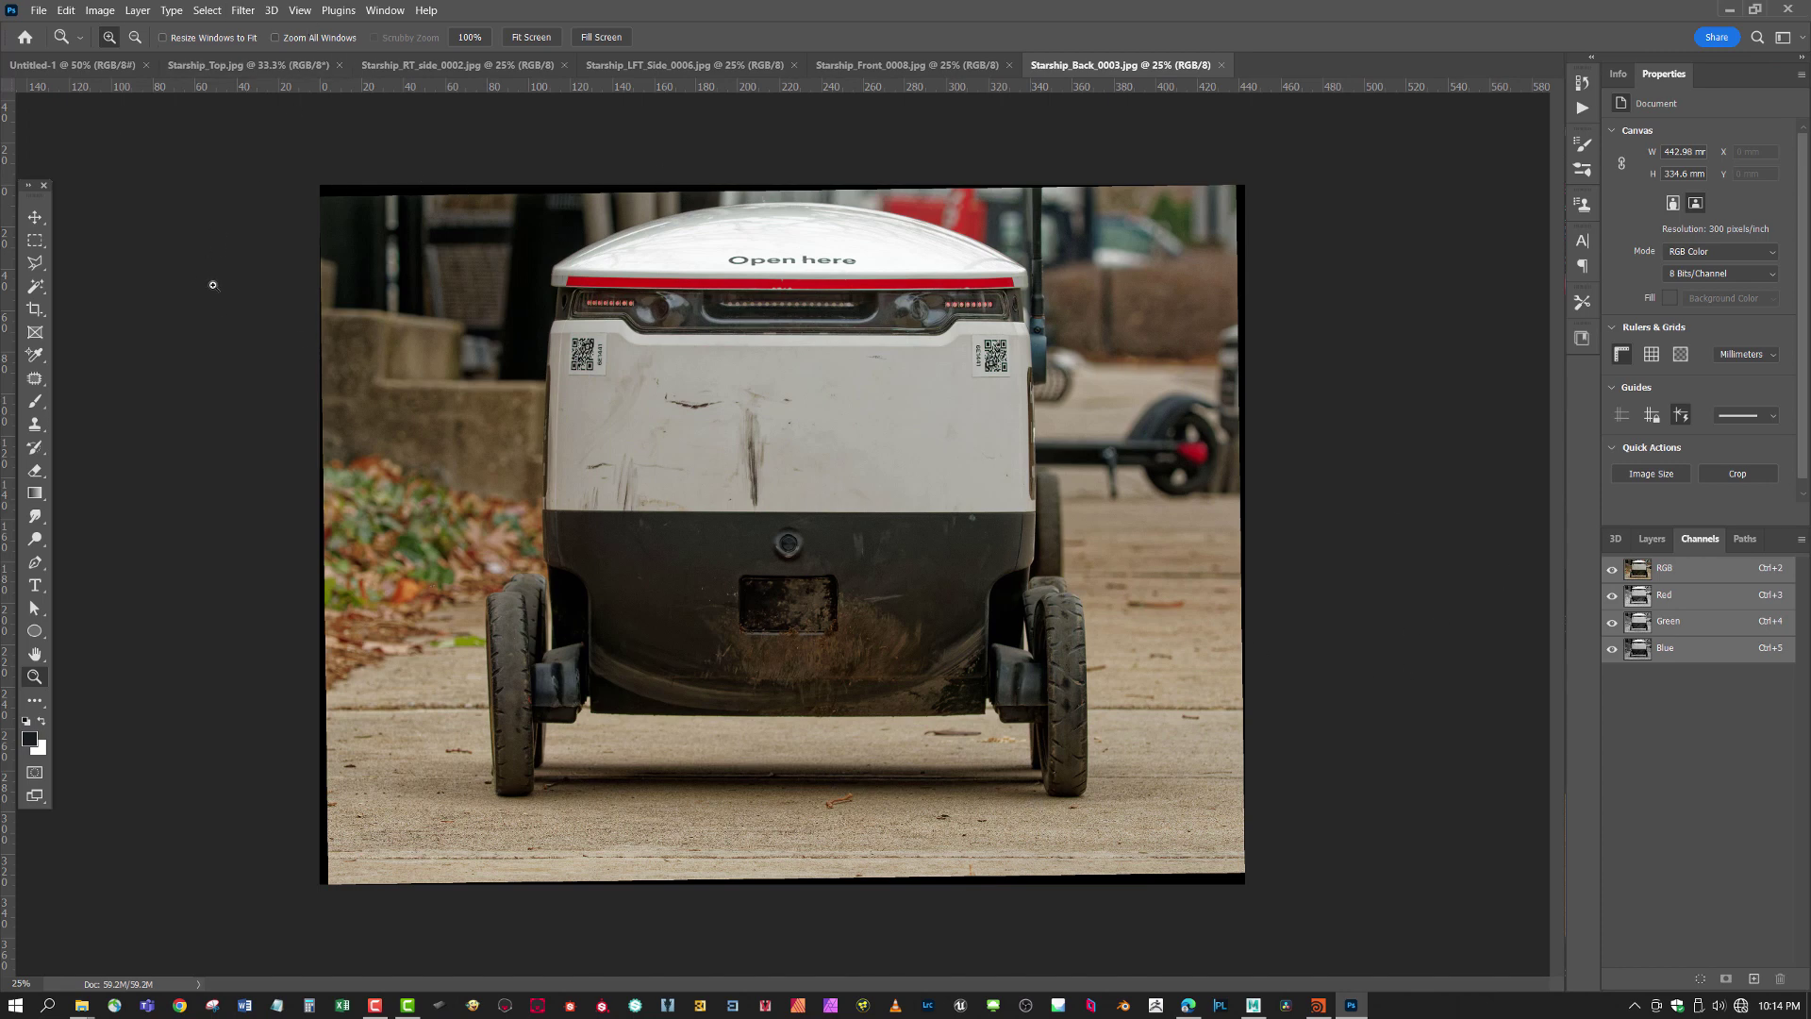
- Duplicate the Background layer of Starship_Back_0003.jpg and try rotating and reshaping the copy with Free Transform
{"action": "left_click", "coordinate": [1652, 539]}
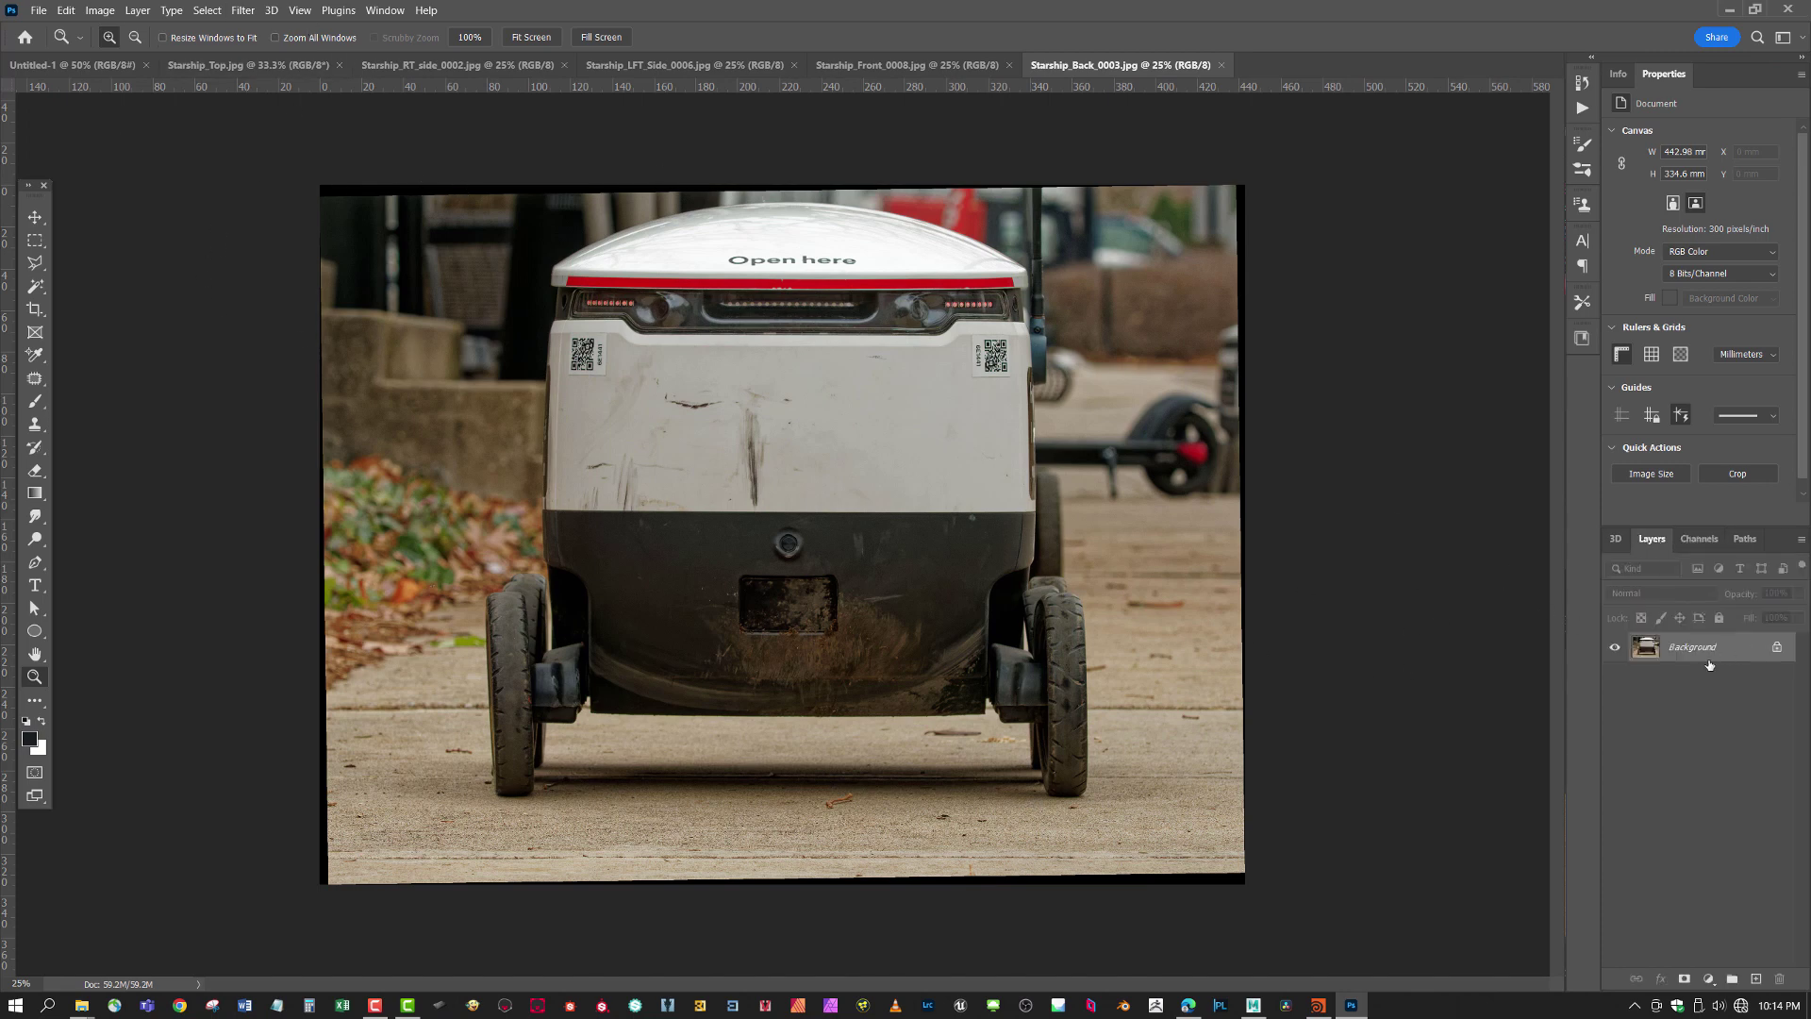
{"action": "left_click_drag", "start_coordinate": [1724, 703], "coordinate": [1755, 979]}
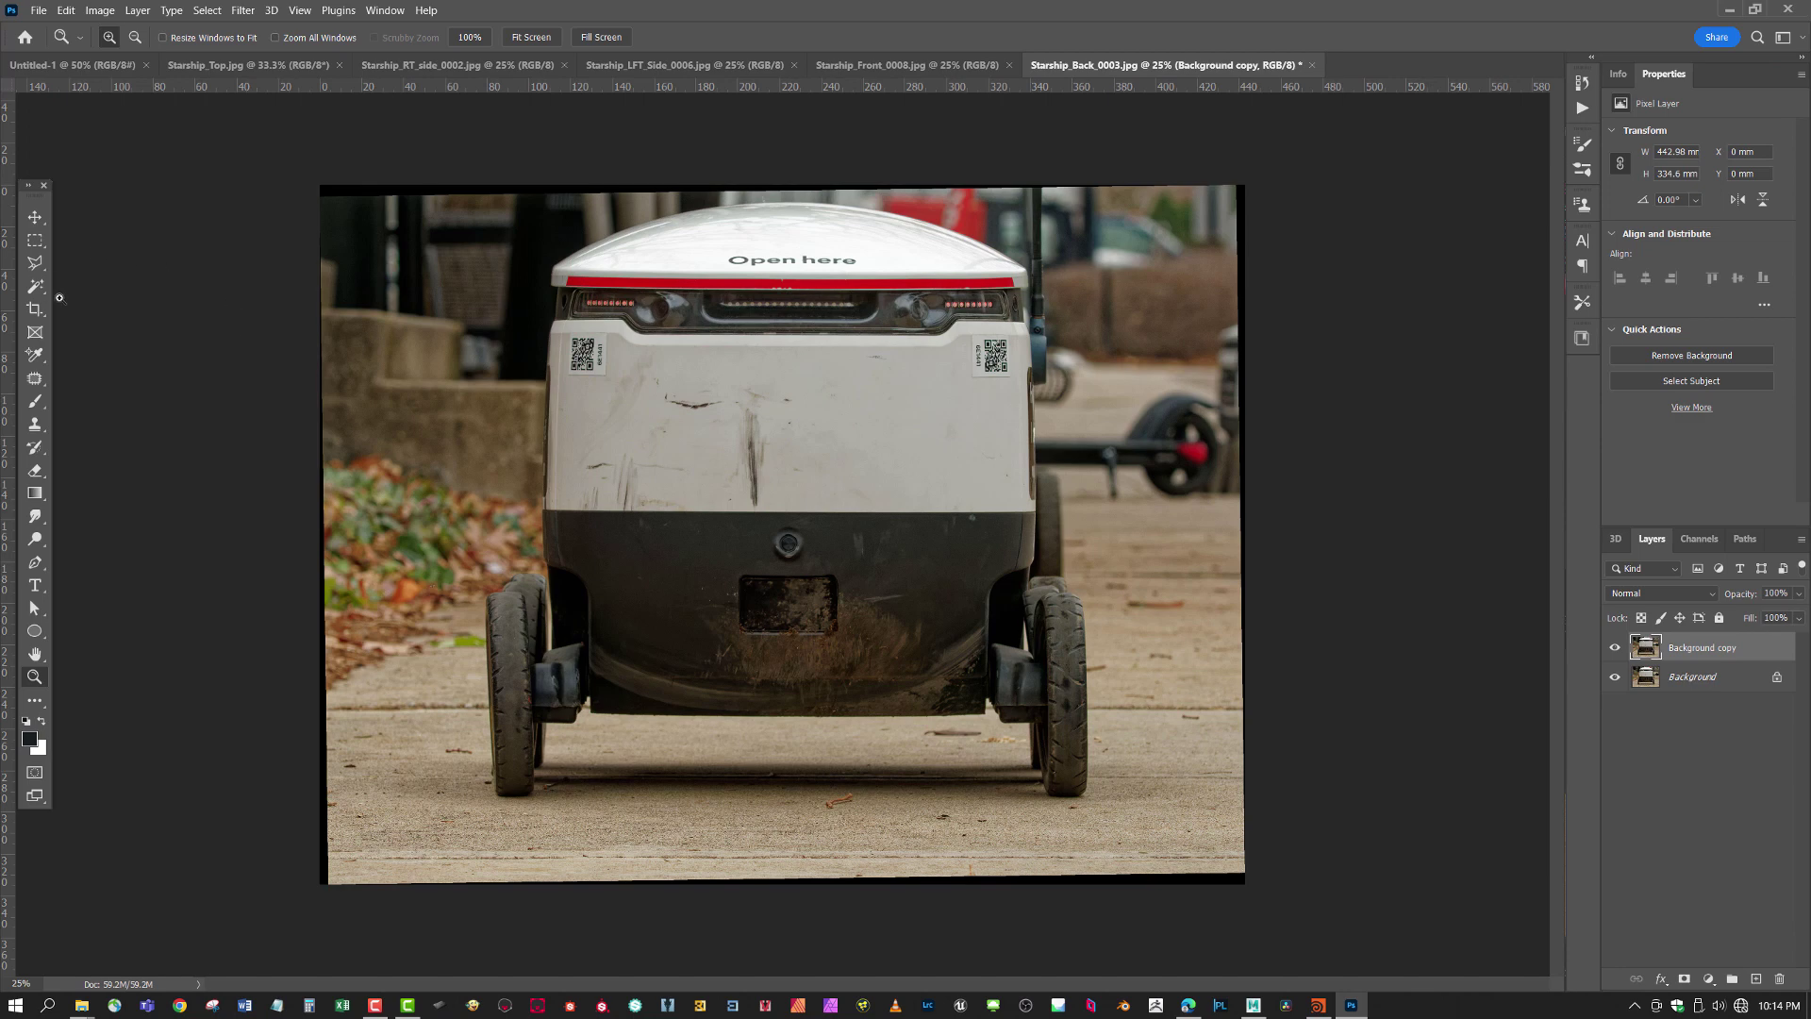
{"action": "key", "text": "ctrl+t"}
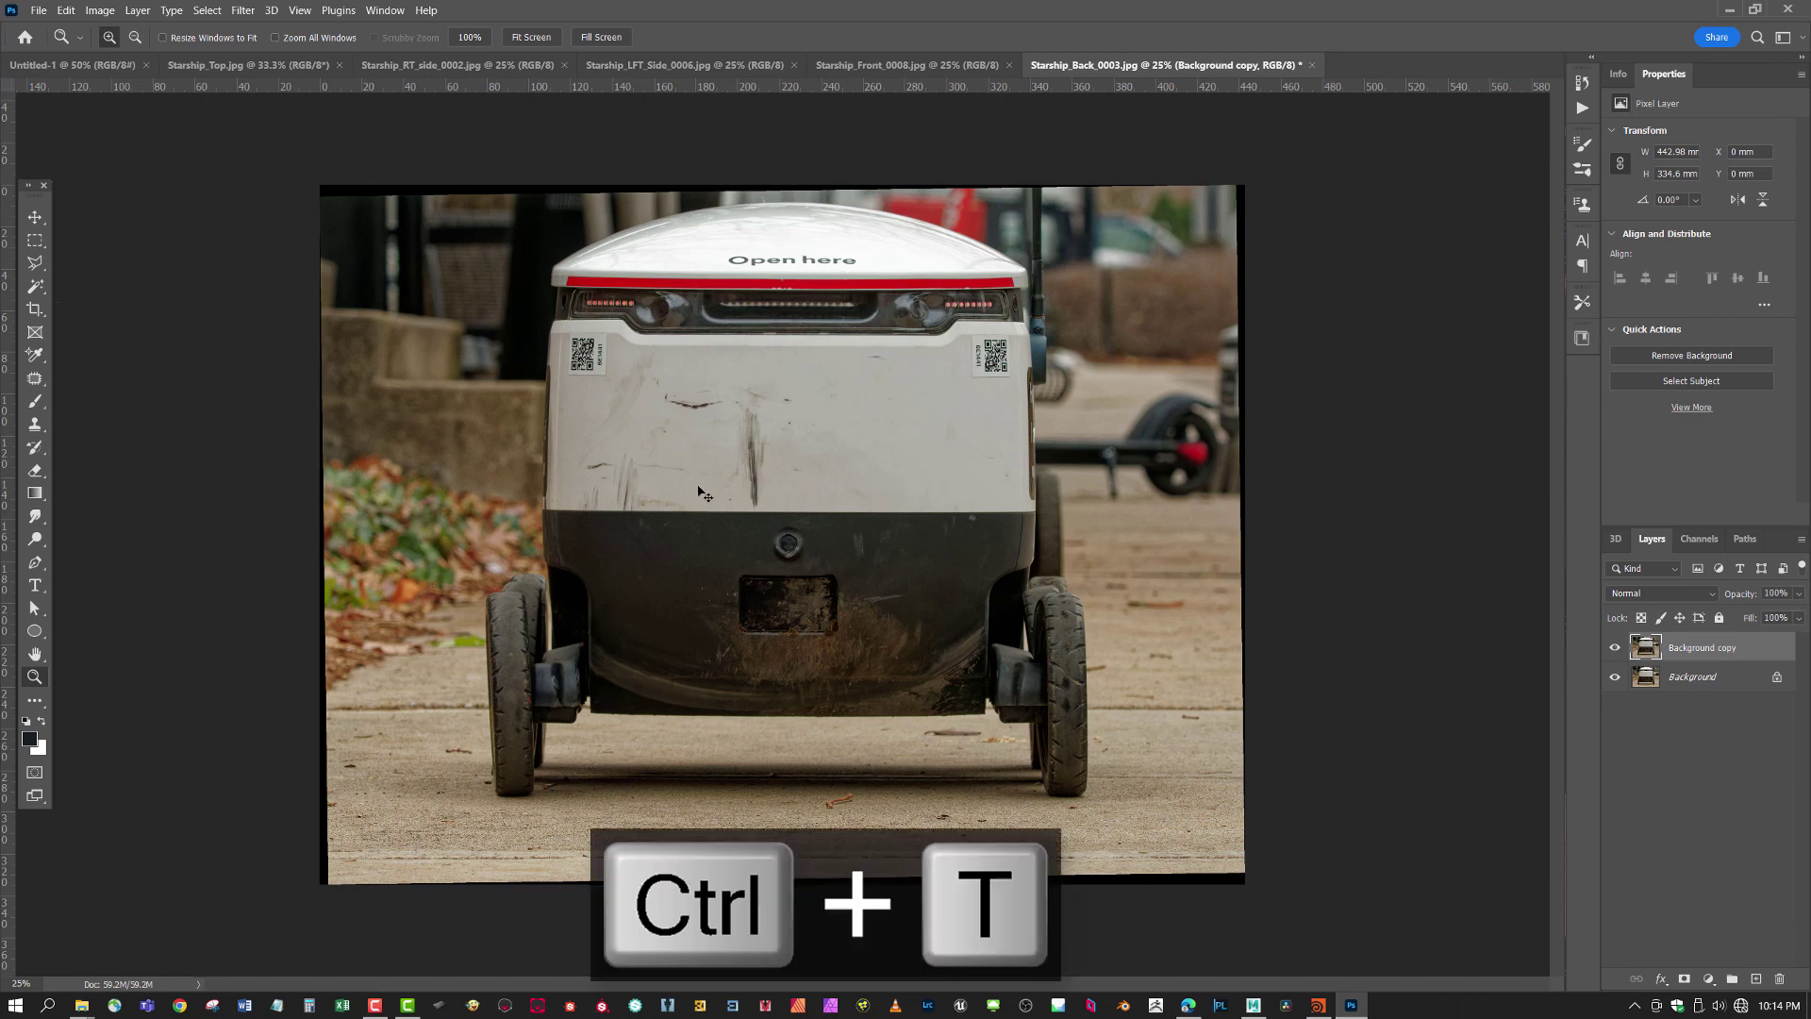
{"action": "mouse_move", "coordinate": [1271, 164]}
{"action": "left_mouse_down"}
{"action": "mouse_move", "coordinate": [1321, 254]}
{"action": "mouse_move", "coordinate": [1273, 200]}
{"action": "left_mouse_up"}
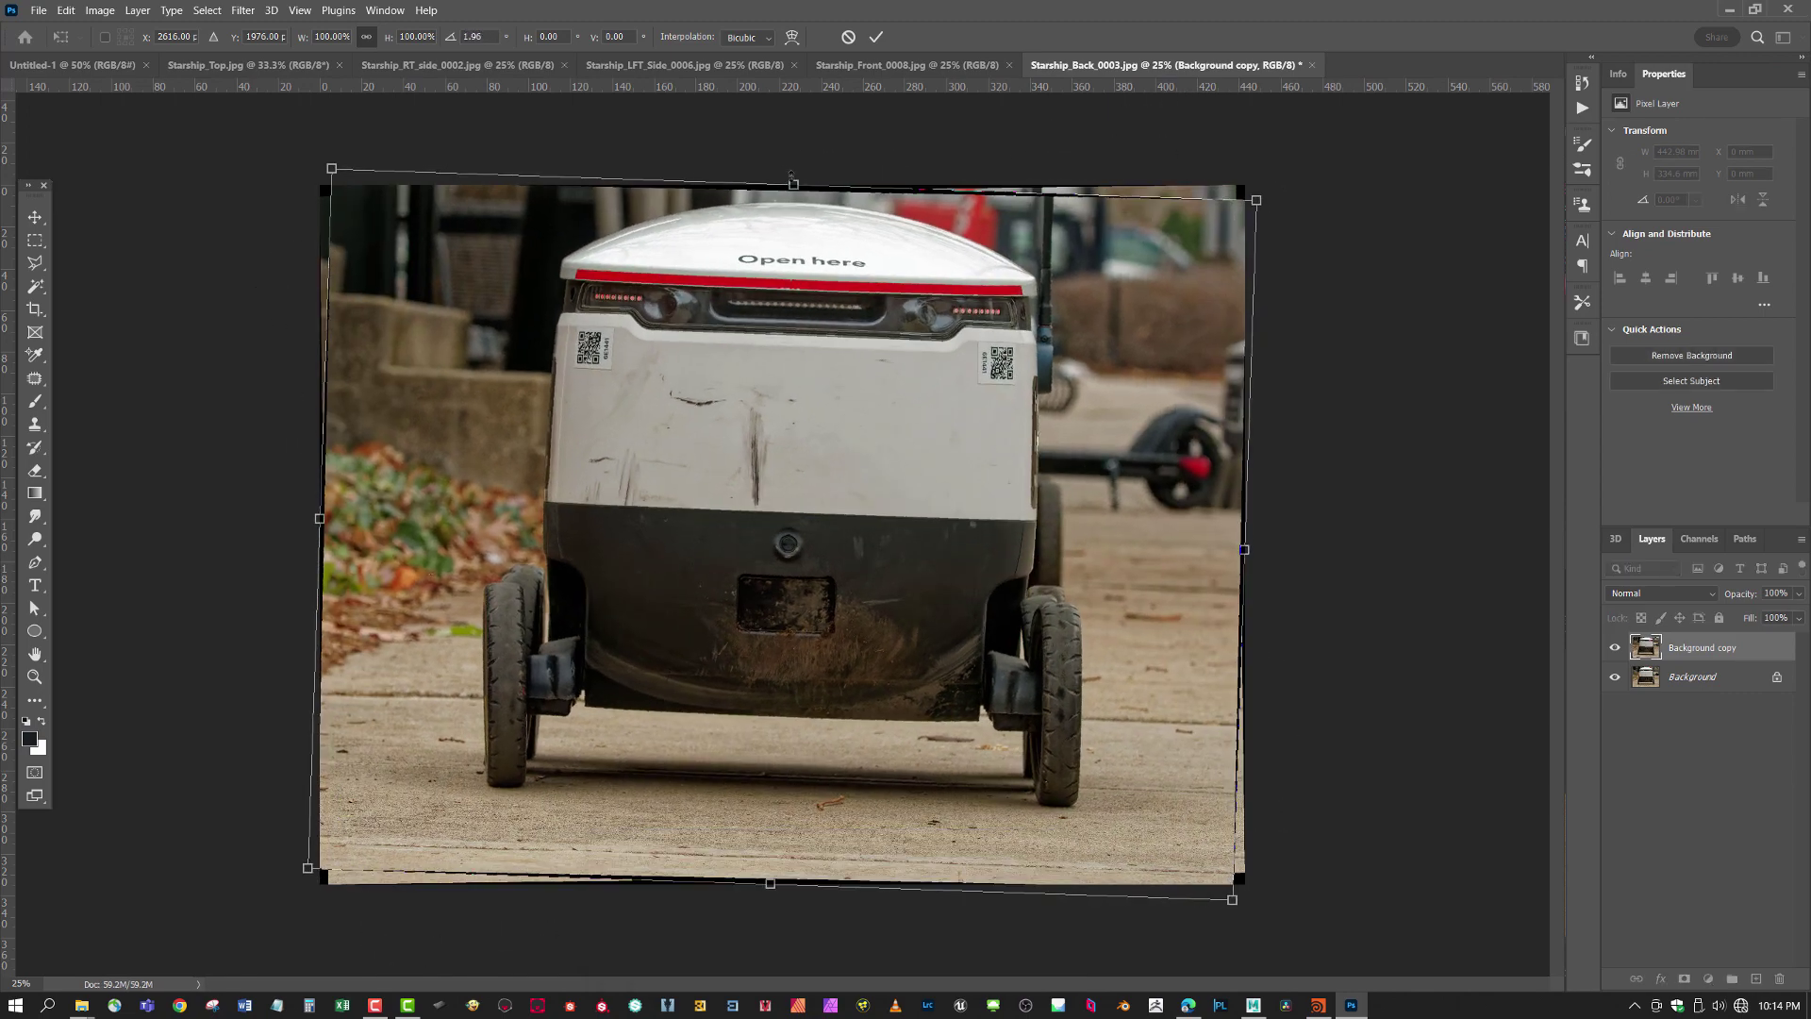
{"action": "left_click_drag", "start_coordinate": [793, 184], "coordinate": [792, 300]}
{"action": "key", "text": "ctrl+z"}
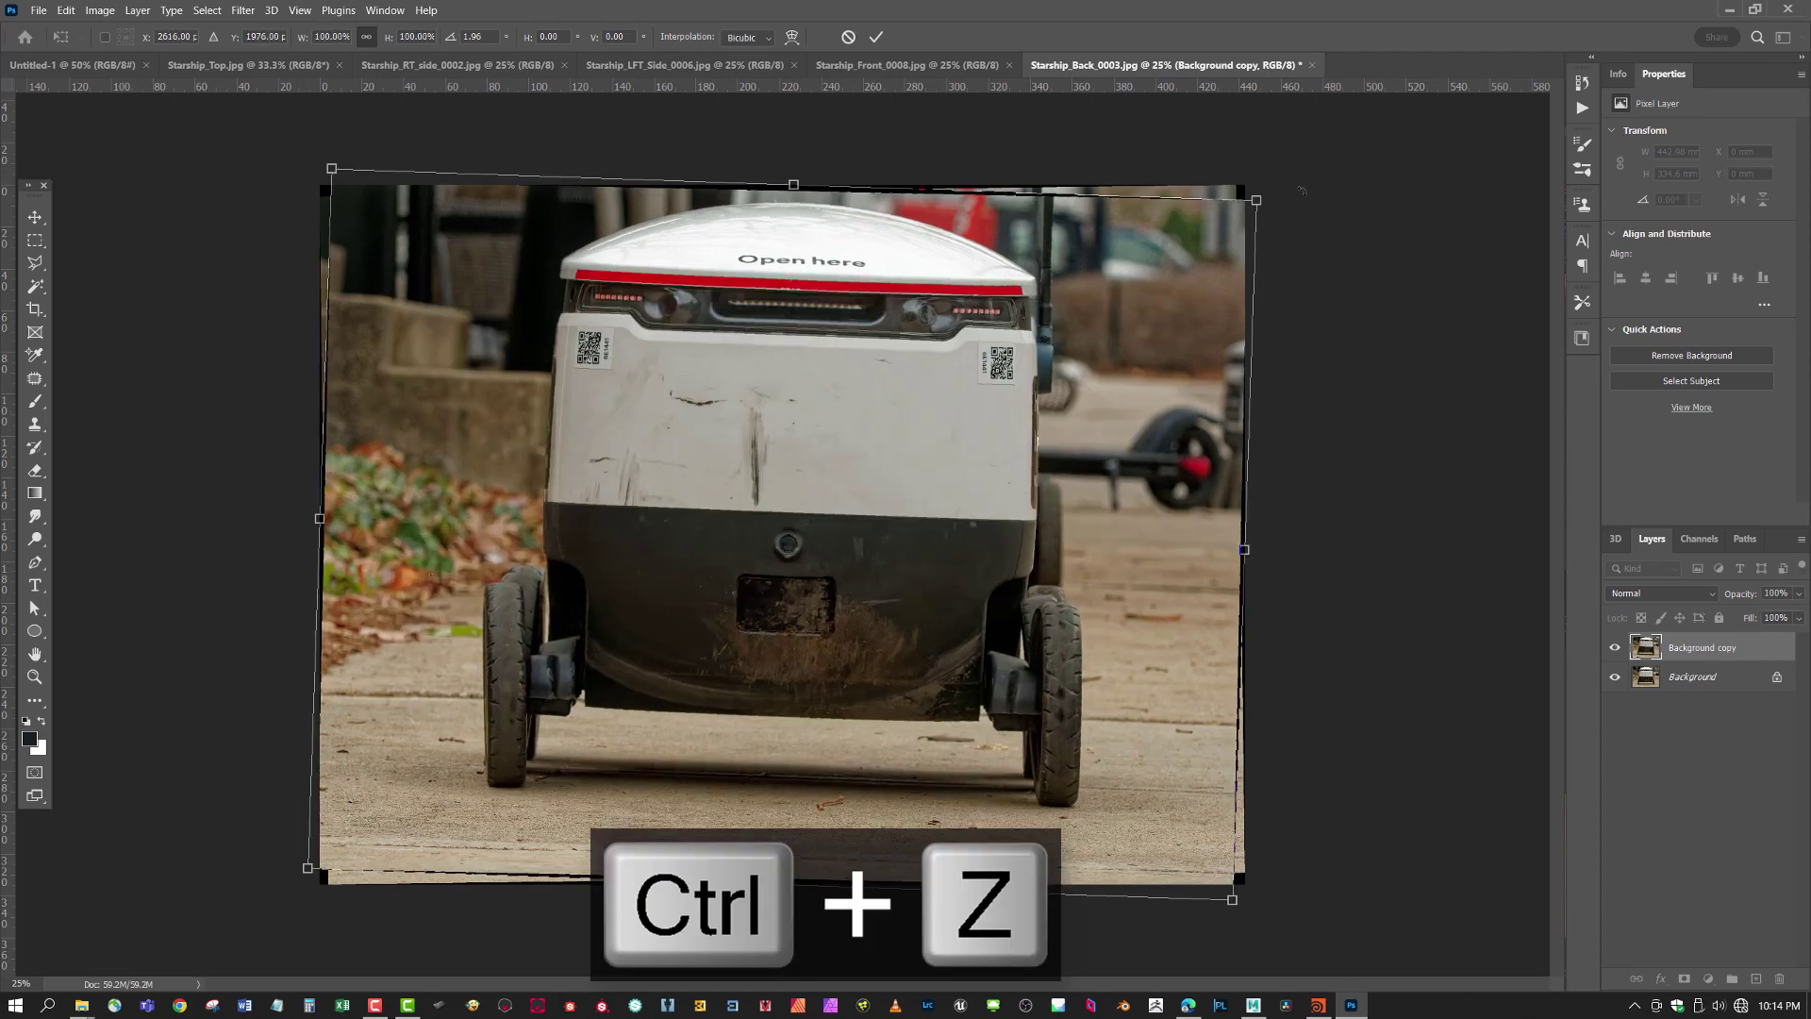
{"action": "left_click_drag", "start_coordinate": [1292, 165], "coordinate": [1302, 168]}
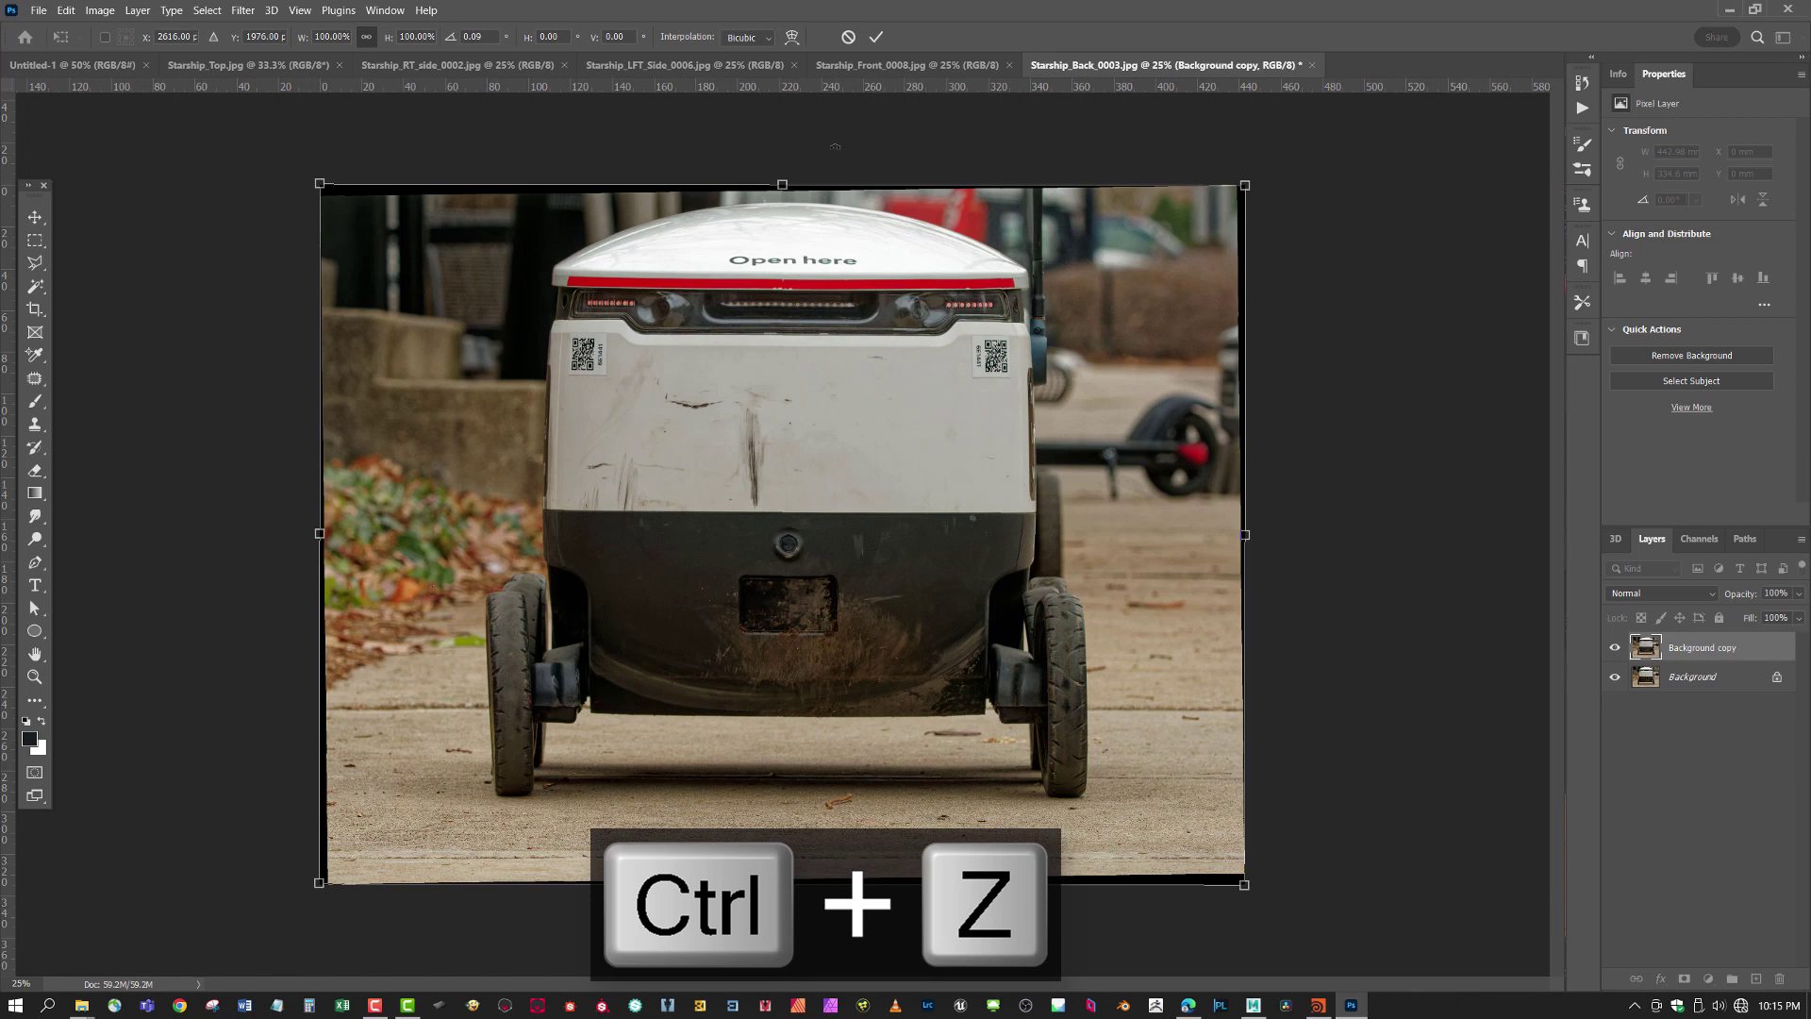
- Place a horizontal guide along the bottom of the robot's wheels and check both wheels against it up close
{"action": "key", "text": "ctrl+r"}
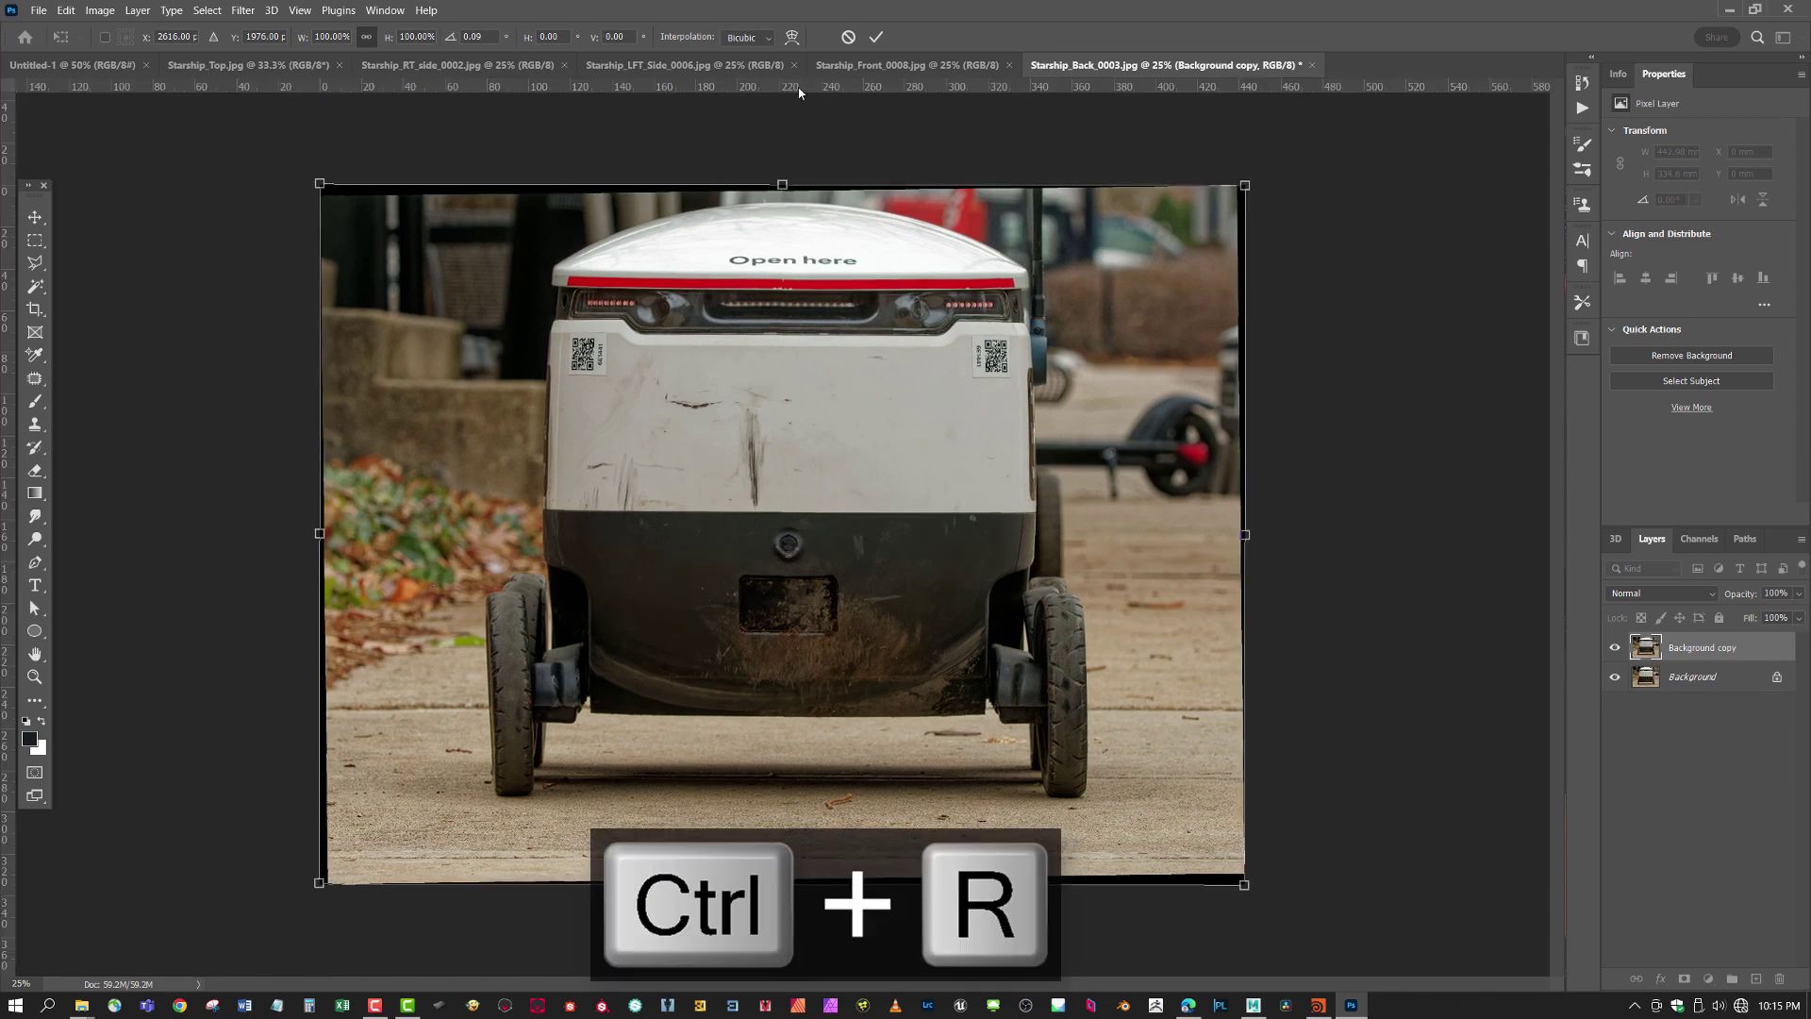
{"action": "left_click_drag", "start_coordinate": [798, 90], "coordinate": [873, 798]}
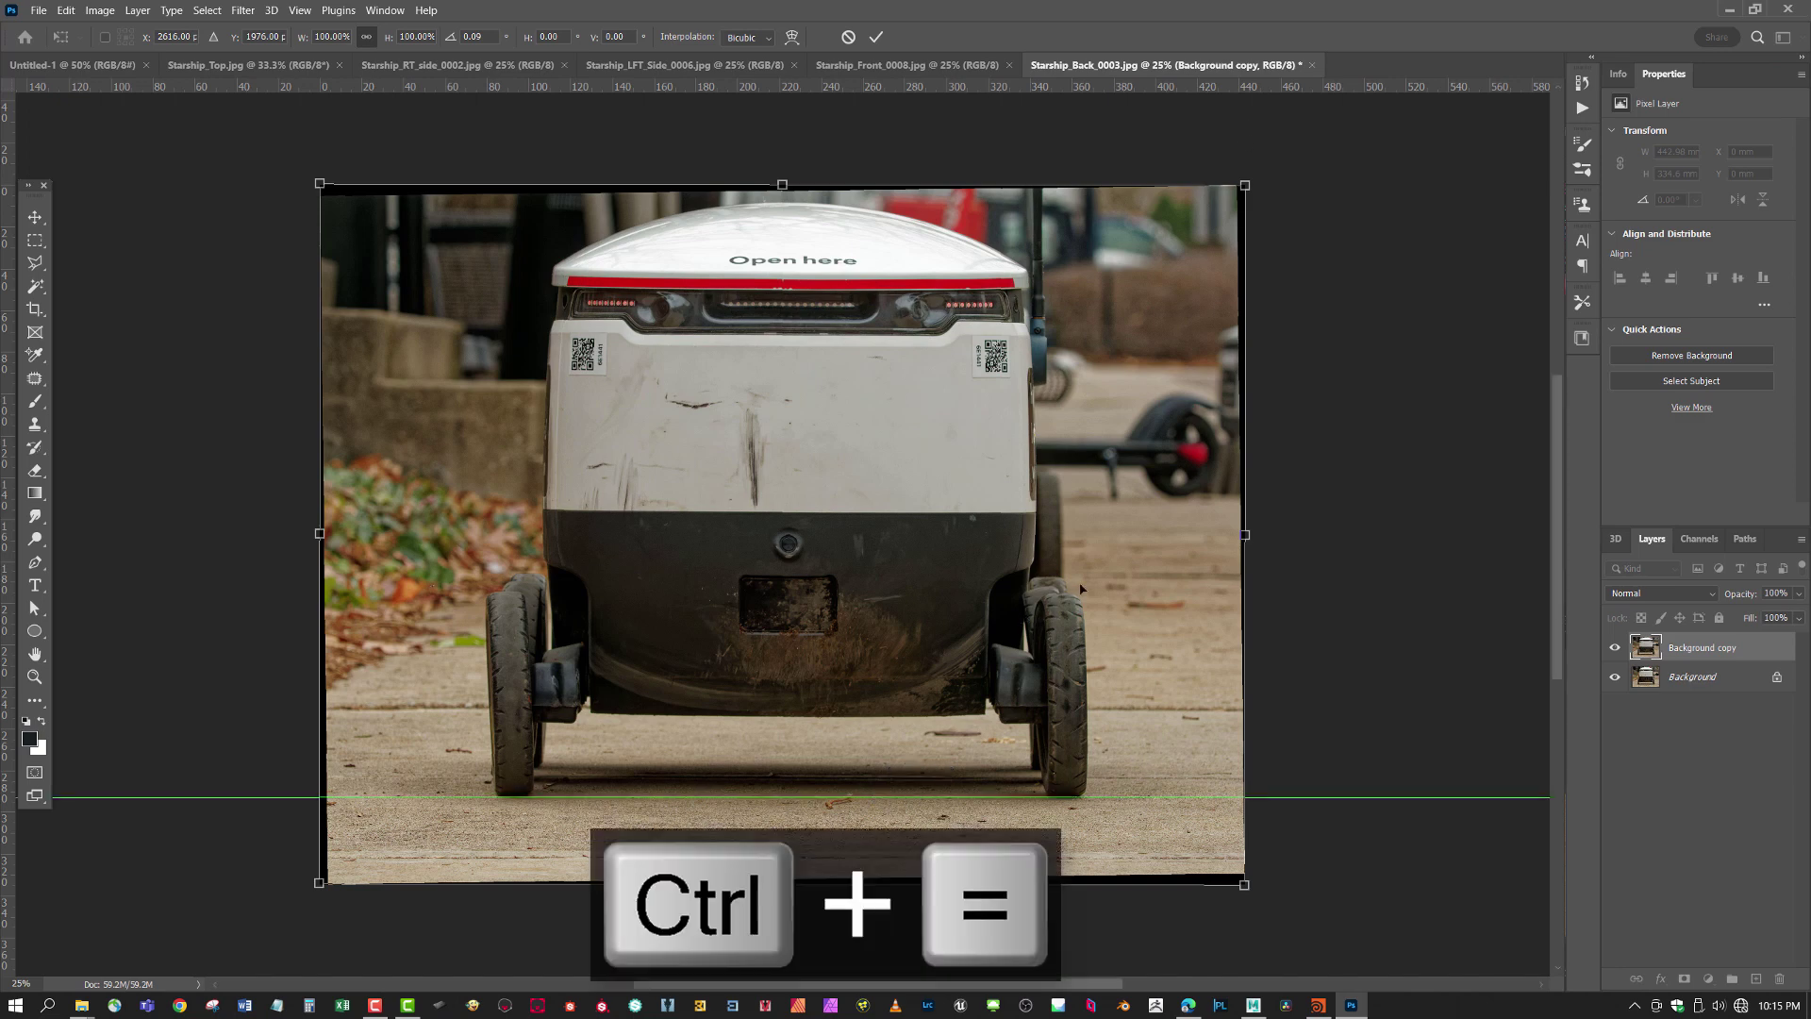
{"action": "key", "text": "ctrl+equal"}
{"action": "key", "text": "ctrl+equal"}
{"action": "key", "text": "ctrl+equal"}
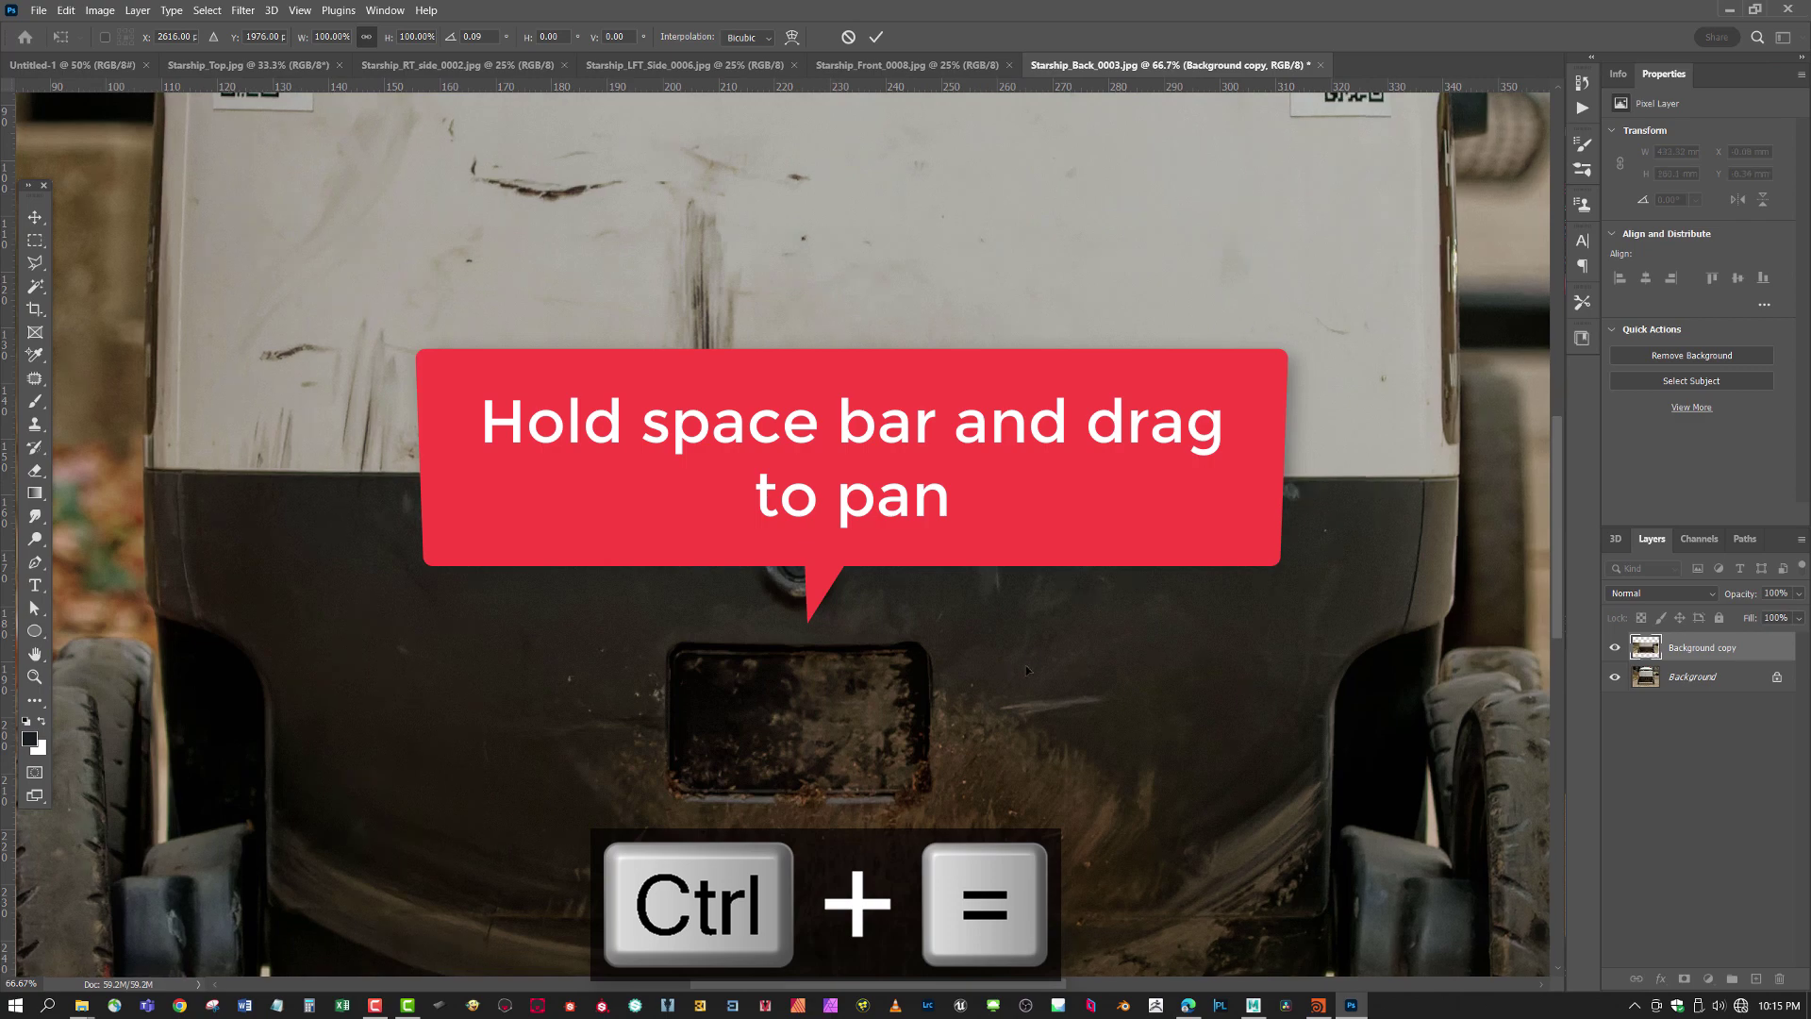
{"action": "left_click_drag", "start_coordinate": [986, 709], "coordinate": [966, 497]}
{"action": "left_click_drag", "start_coordinate": [980, 358], "coordinate": [1035, 346]}
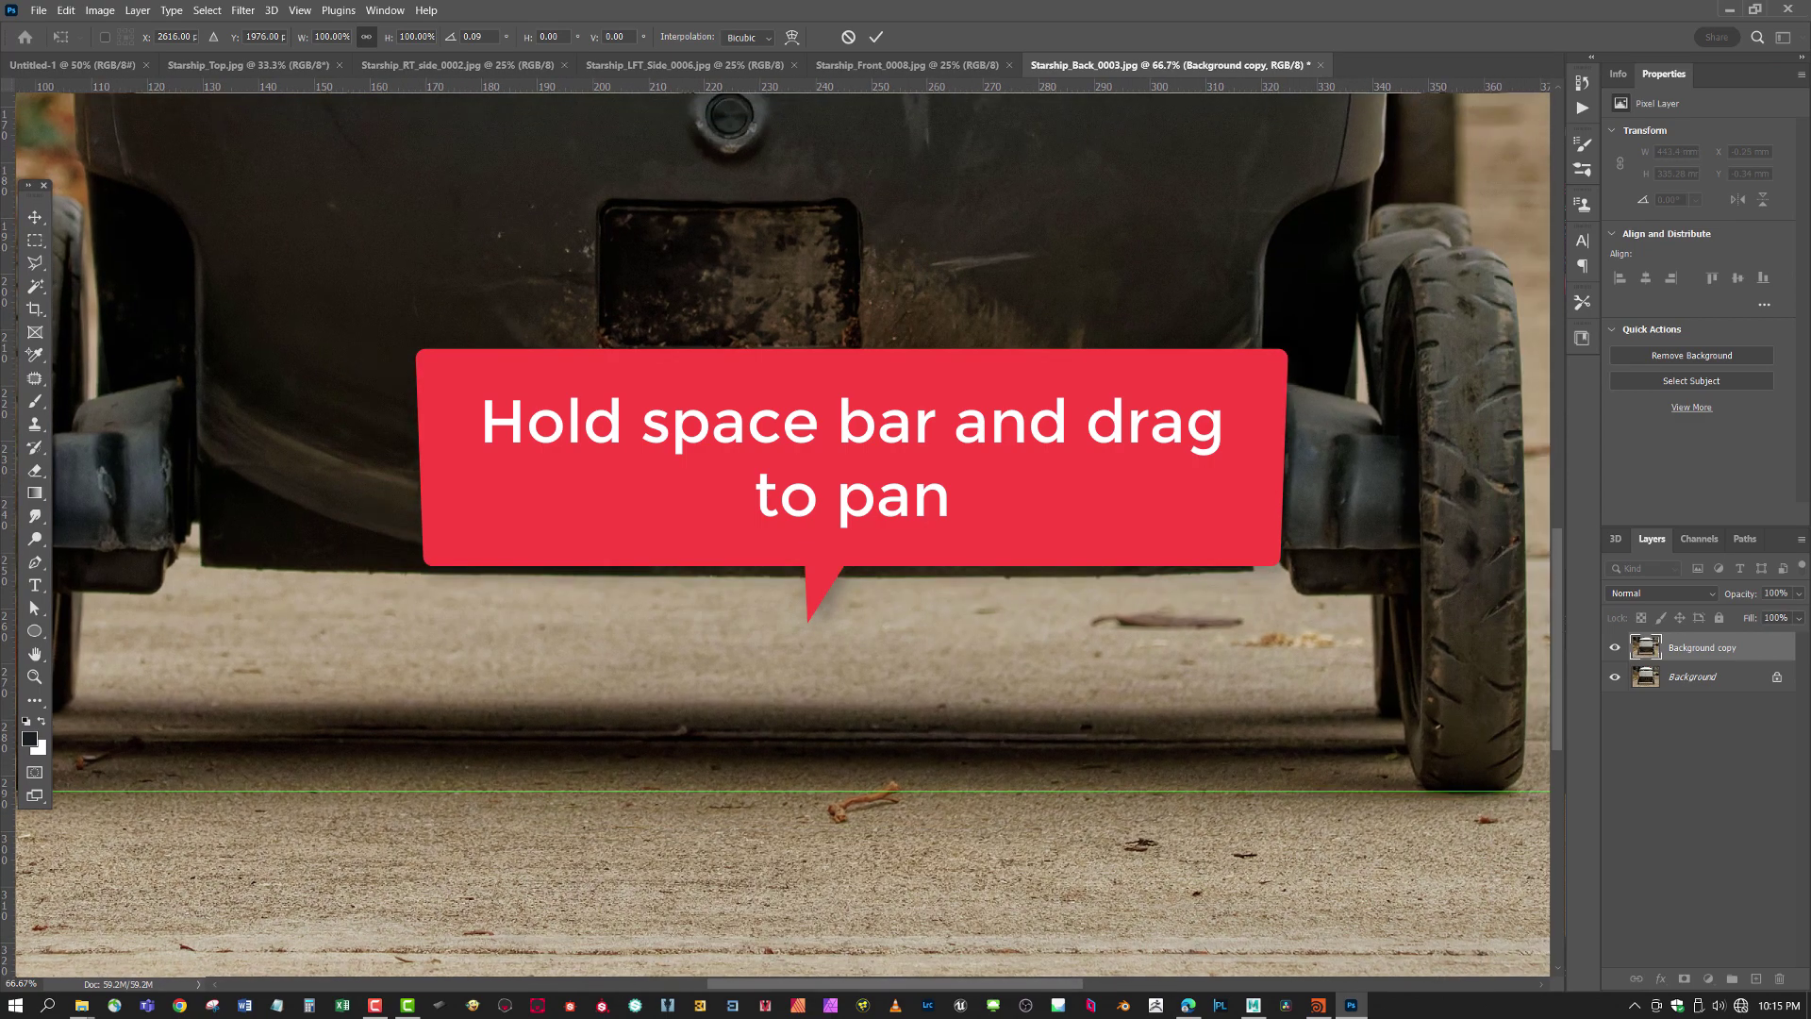
{"action": "left_click_drag", "start_coordinate": [814, 595], "coordinate": [1045, 600]}
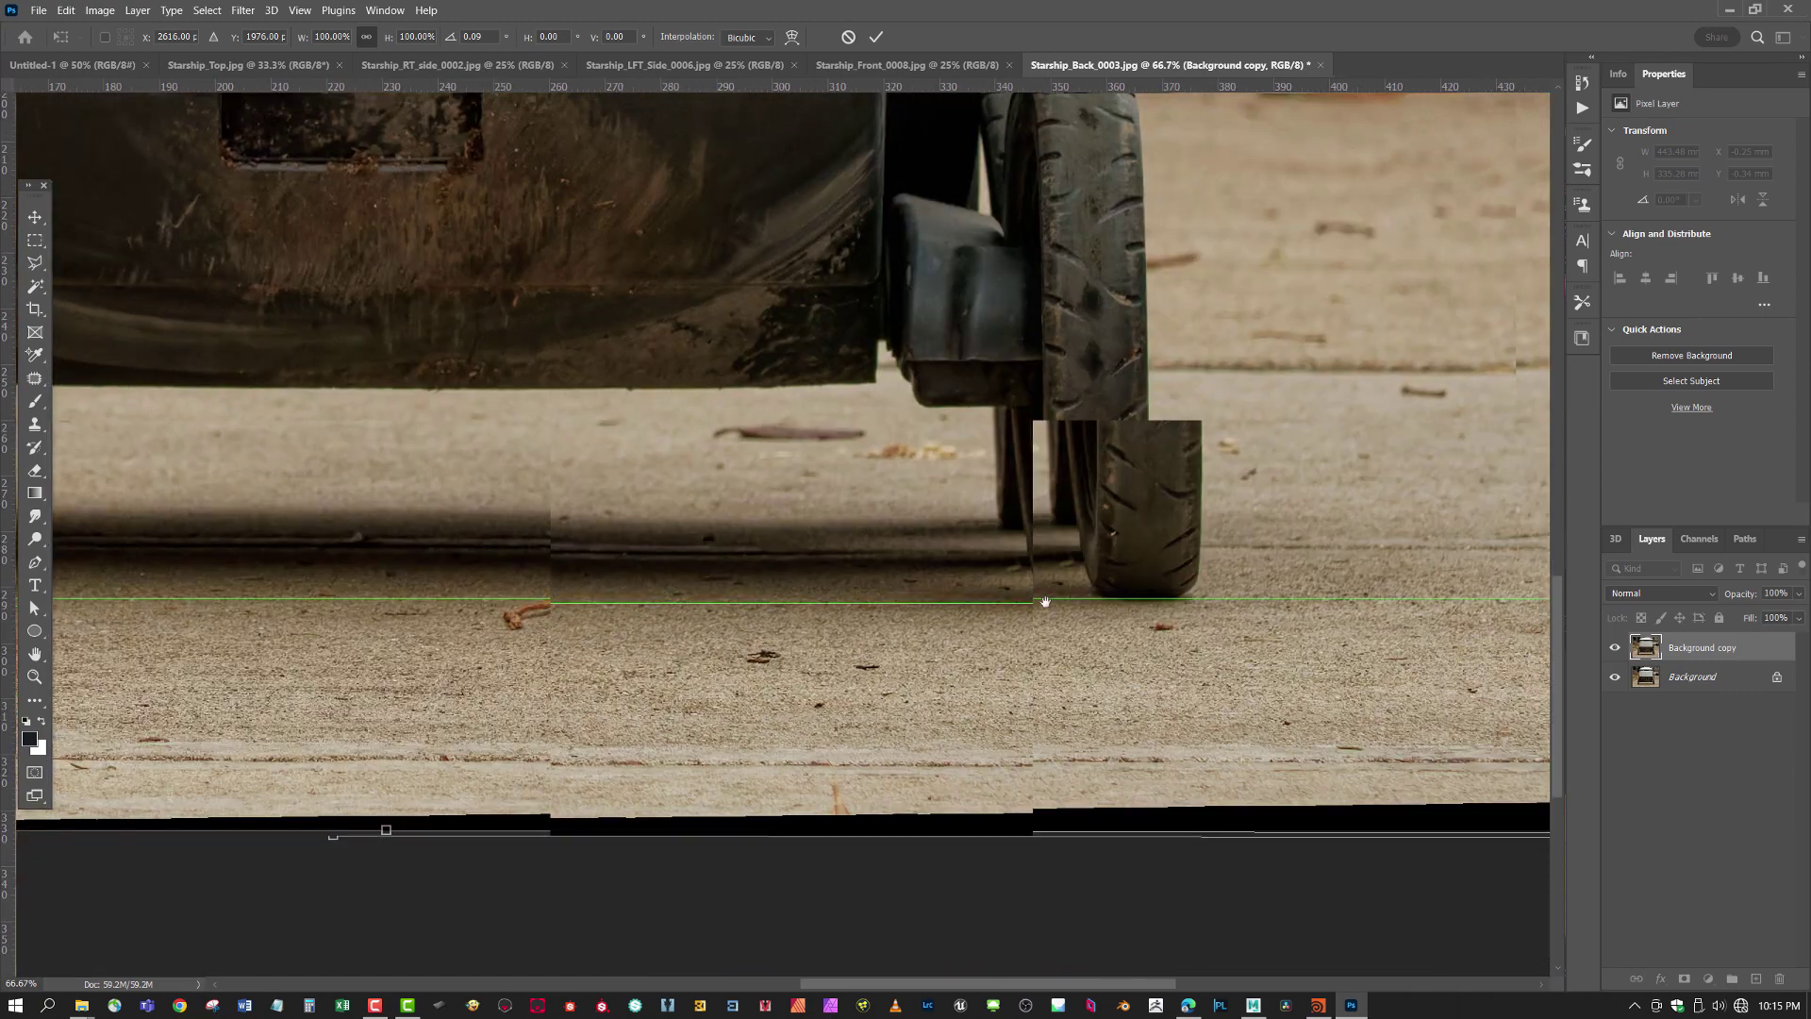
- Rotate the layer copy by about -0.10 degrees against the guide, commit the transform, and delete the Background copy layer
{"action": "key", "text": "ctrl+minus"}
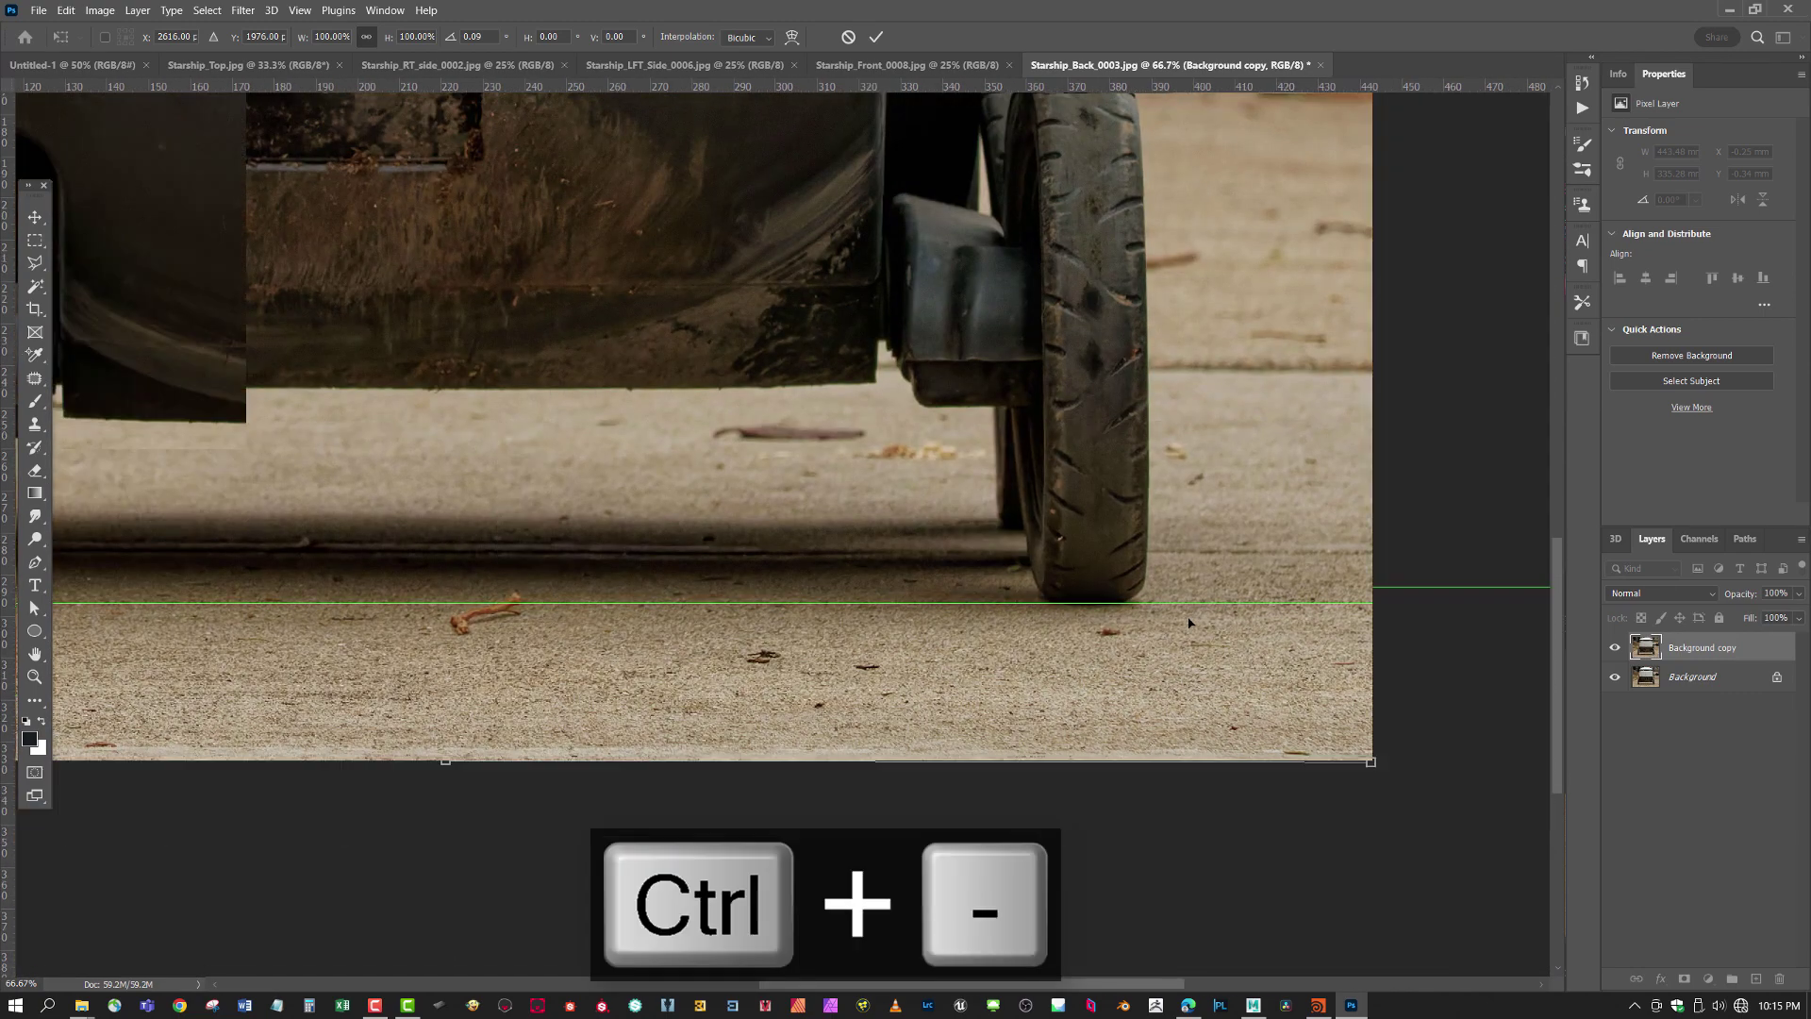
{"action": "key", "text": "ctrl+minus"}
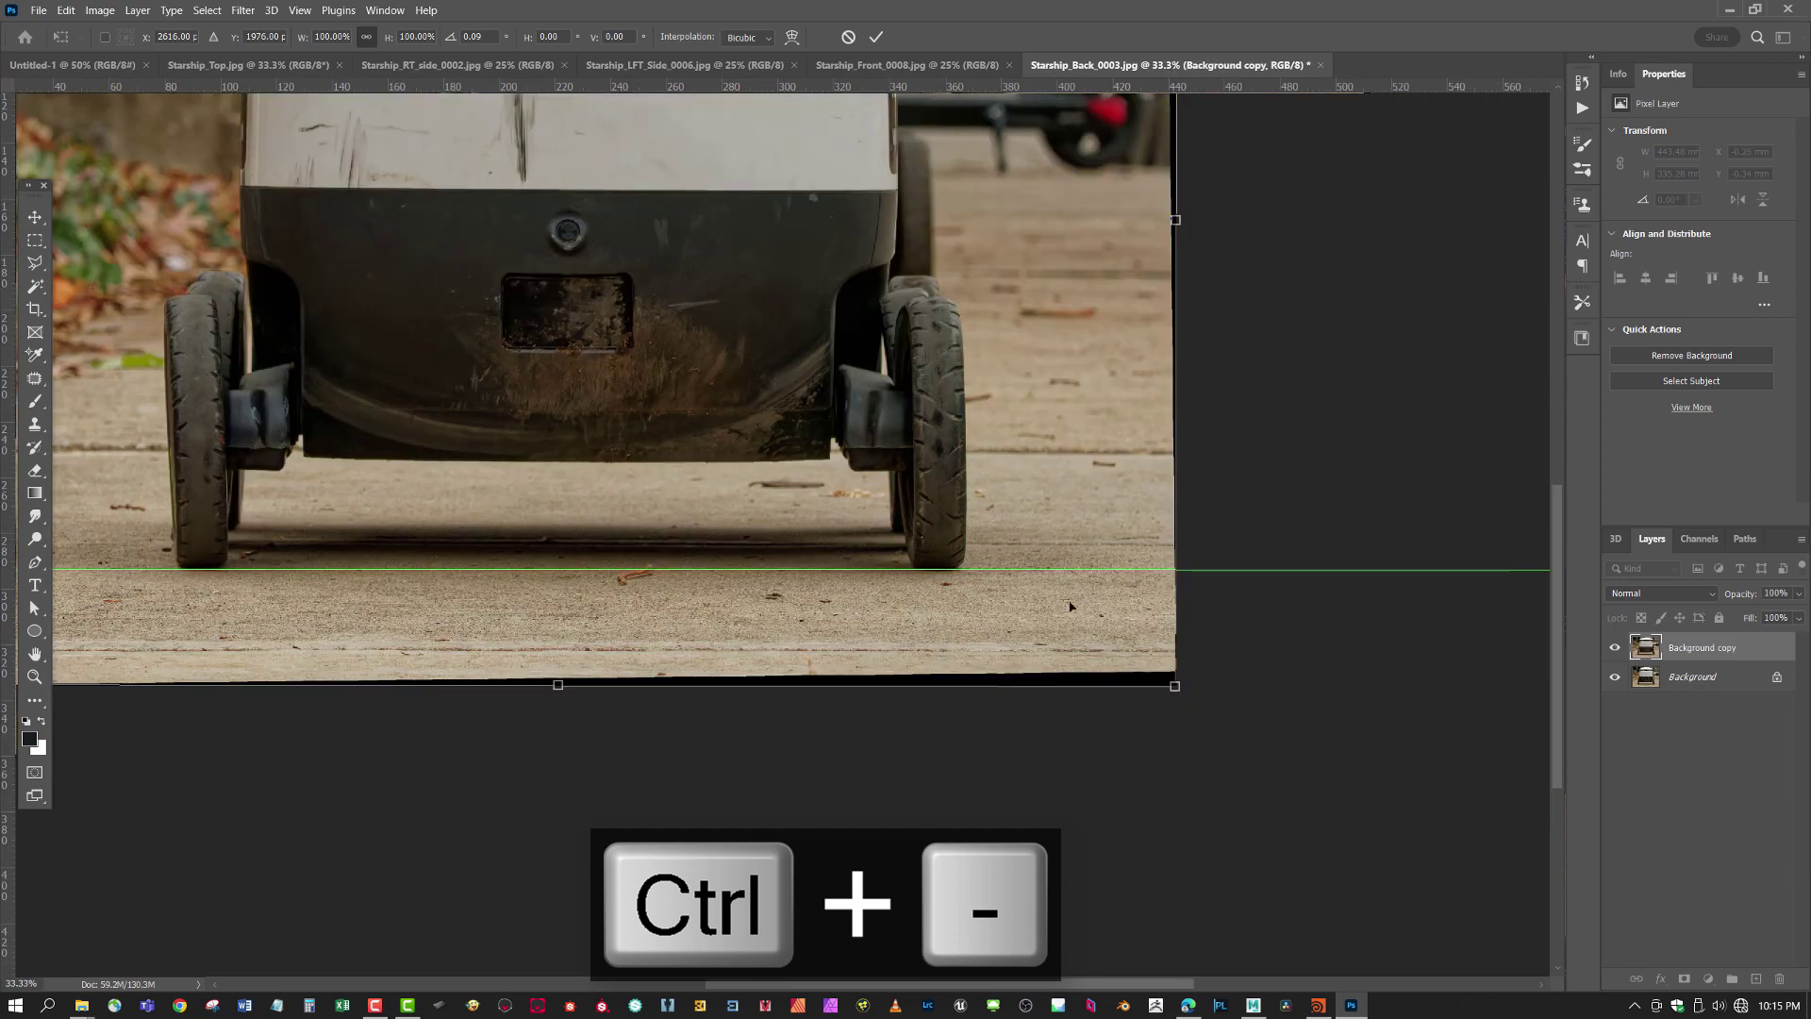
{"action": "left_click_drag", "start_coordinate": [1070, 606], "coordinate": [1384, 726]}
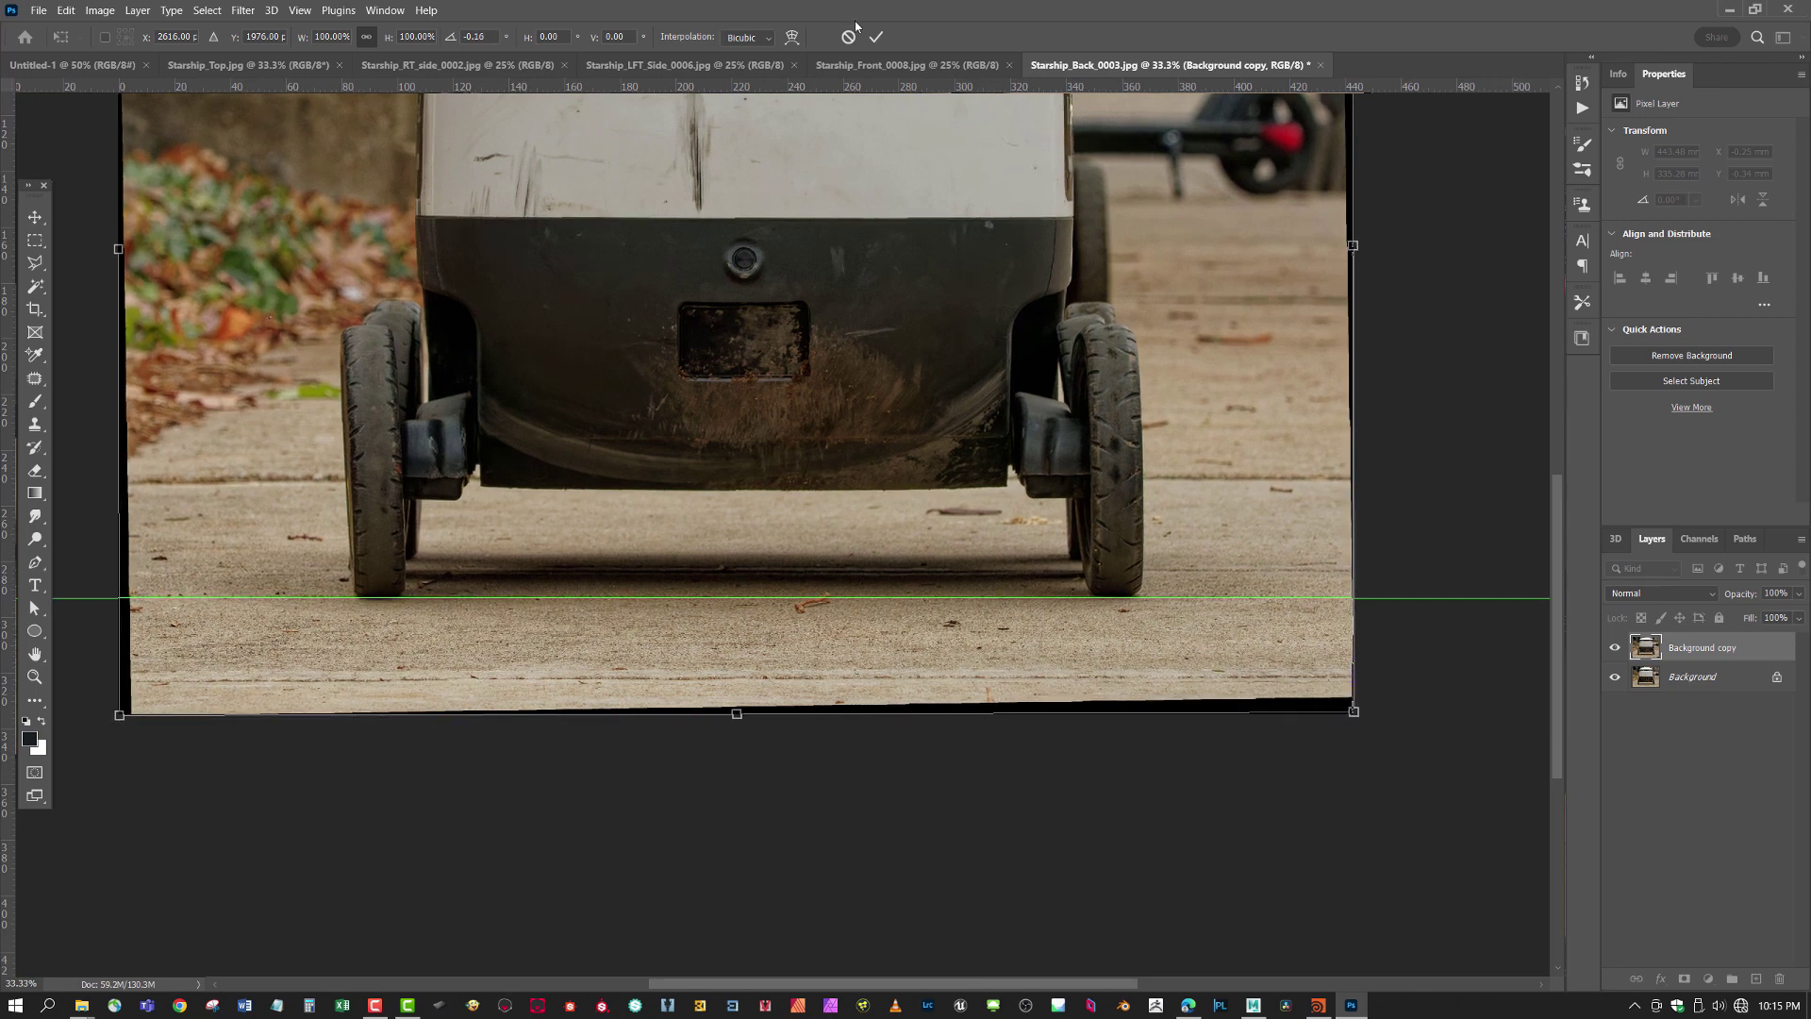
{"action": "key", "text": "Return"}
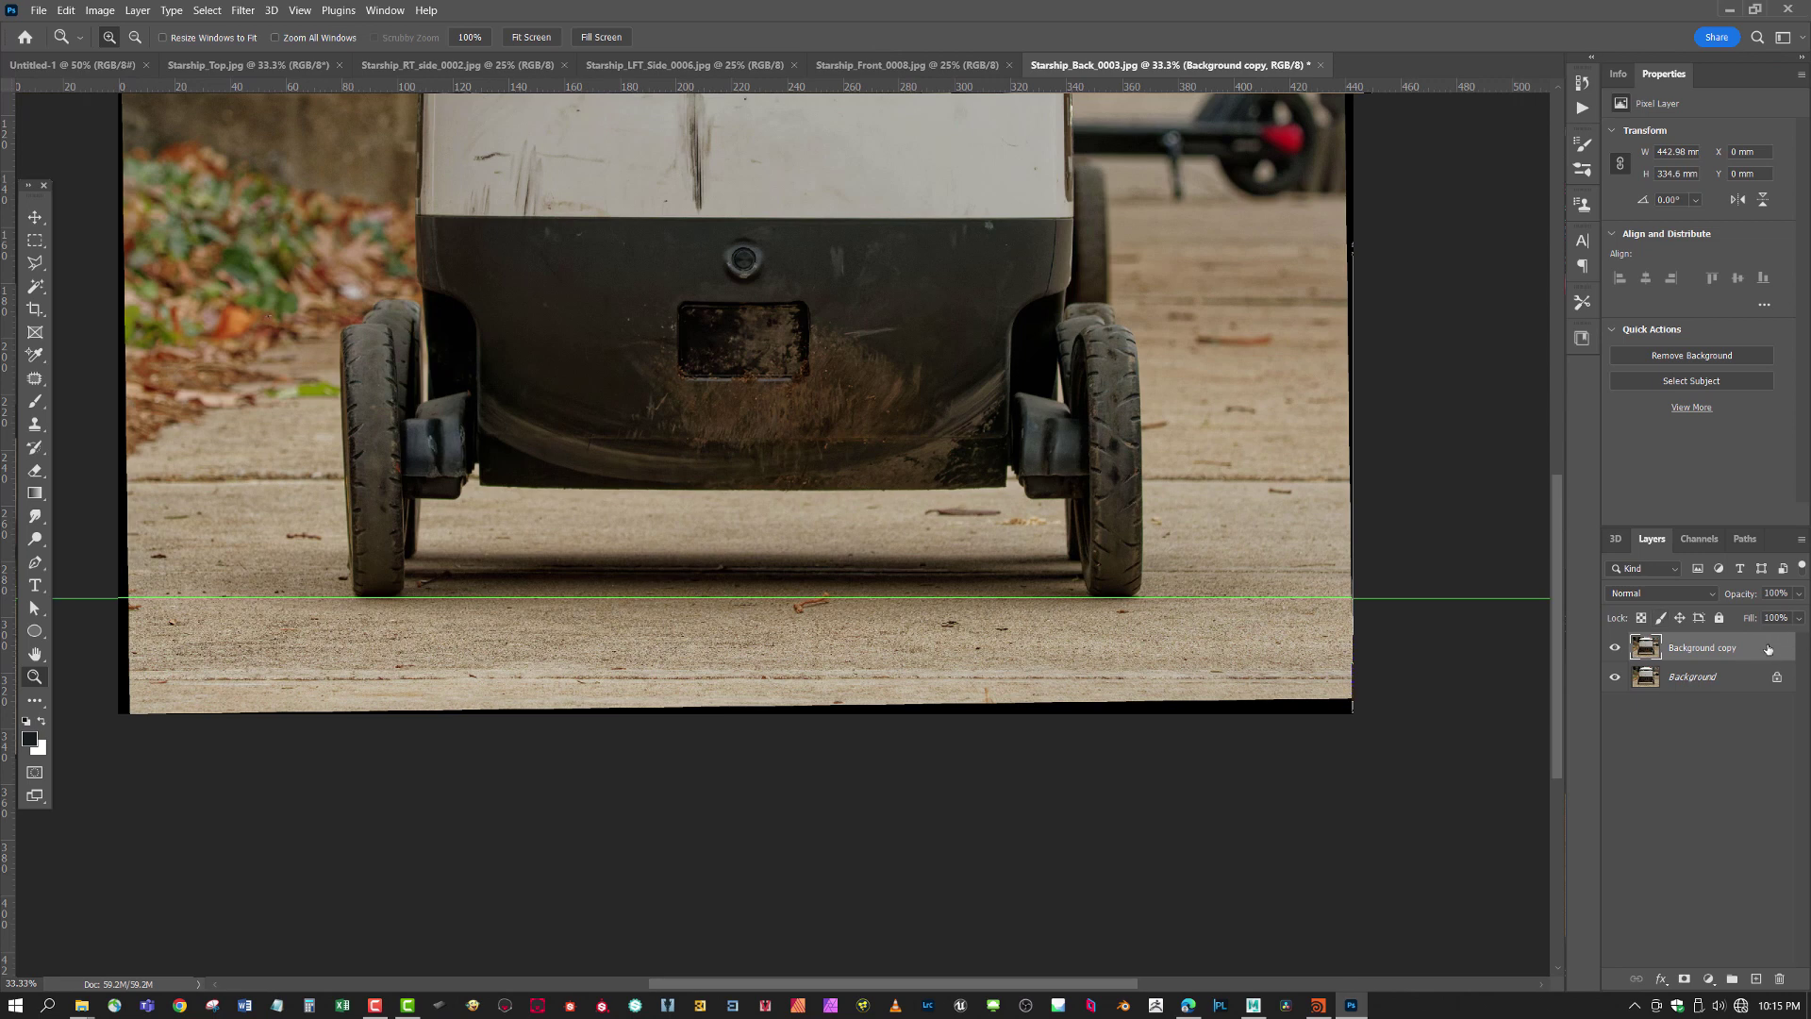
{"action": "left_click_drag", "start_coordinate": [1768, 649], "coordinate": [1780, 978]}
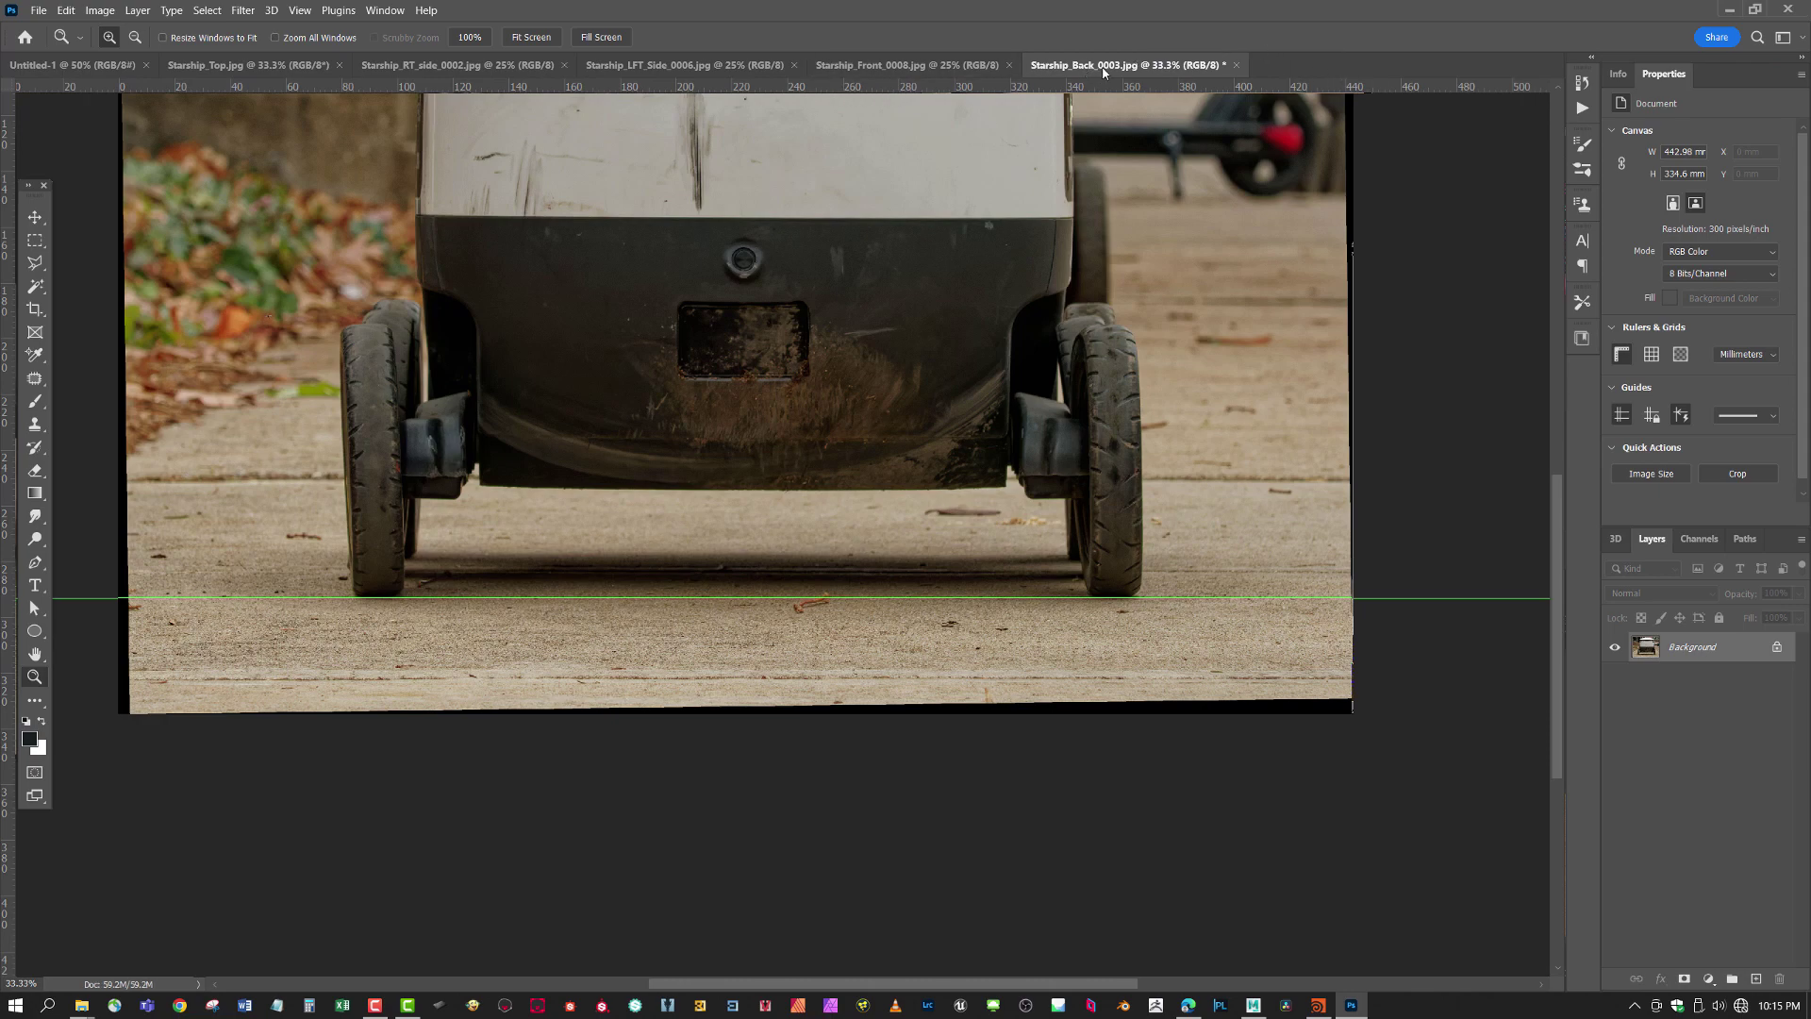
- Undock Starship_Back_0003.jpg and Starship_Front_0008.jpg, and float all open documents in separate windows
{"action": "left_click_drag", "start_coordinate": [1111, 74], "coordinate": [1053, 190]}
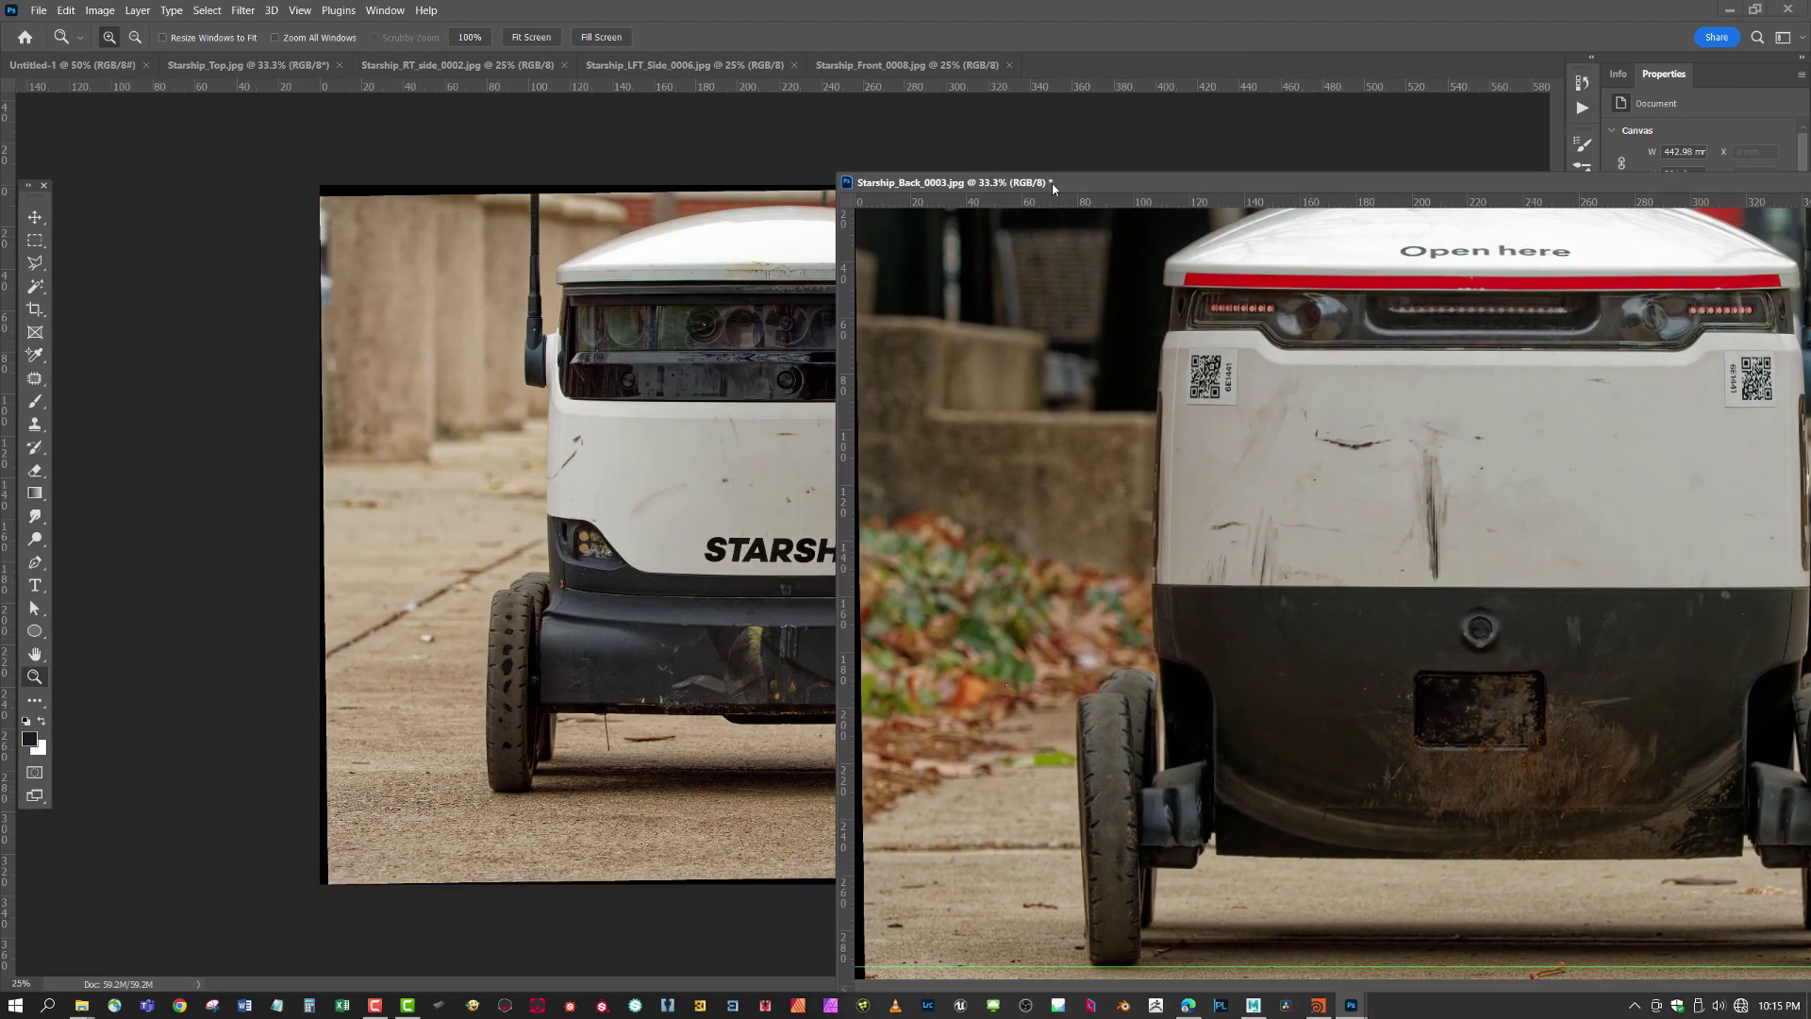
{"action": "left_click_drag", "start_coordinate": [907, 66], "coordinate": [912, 183]}
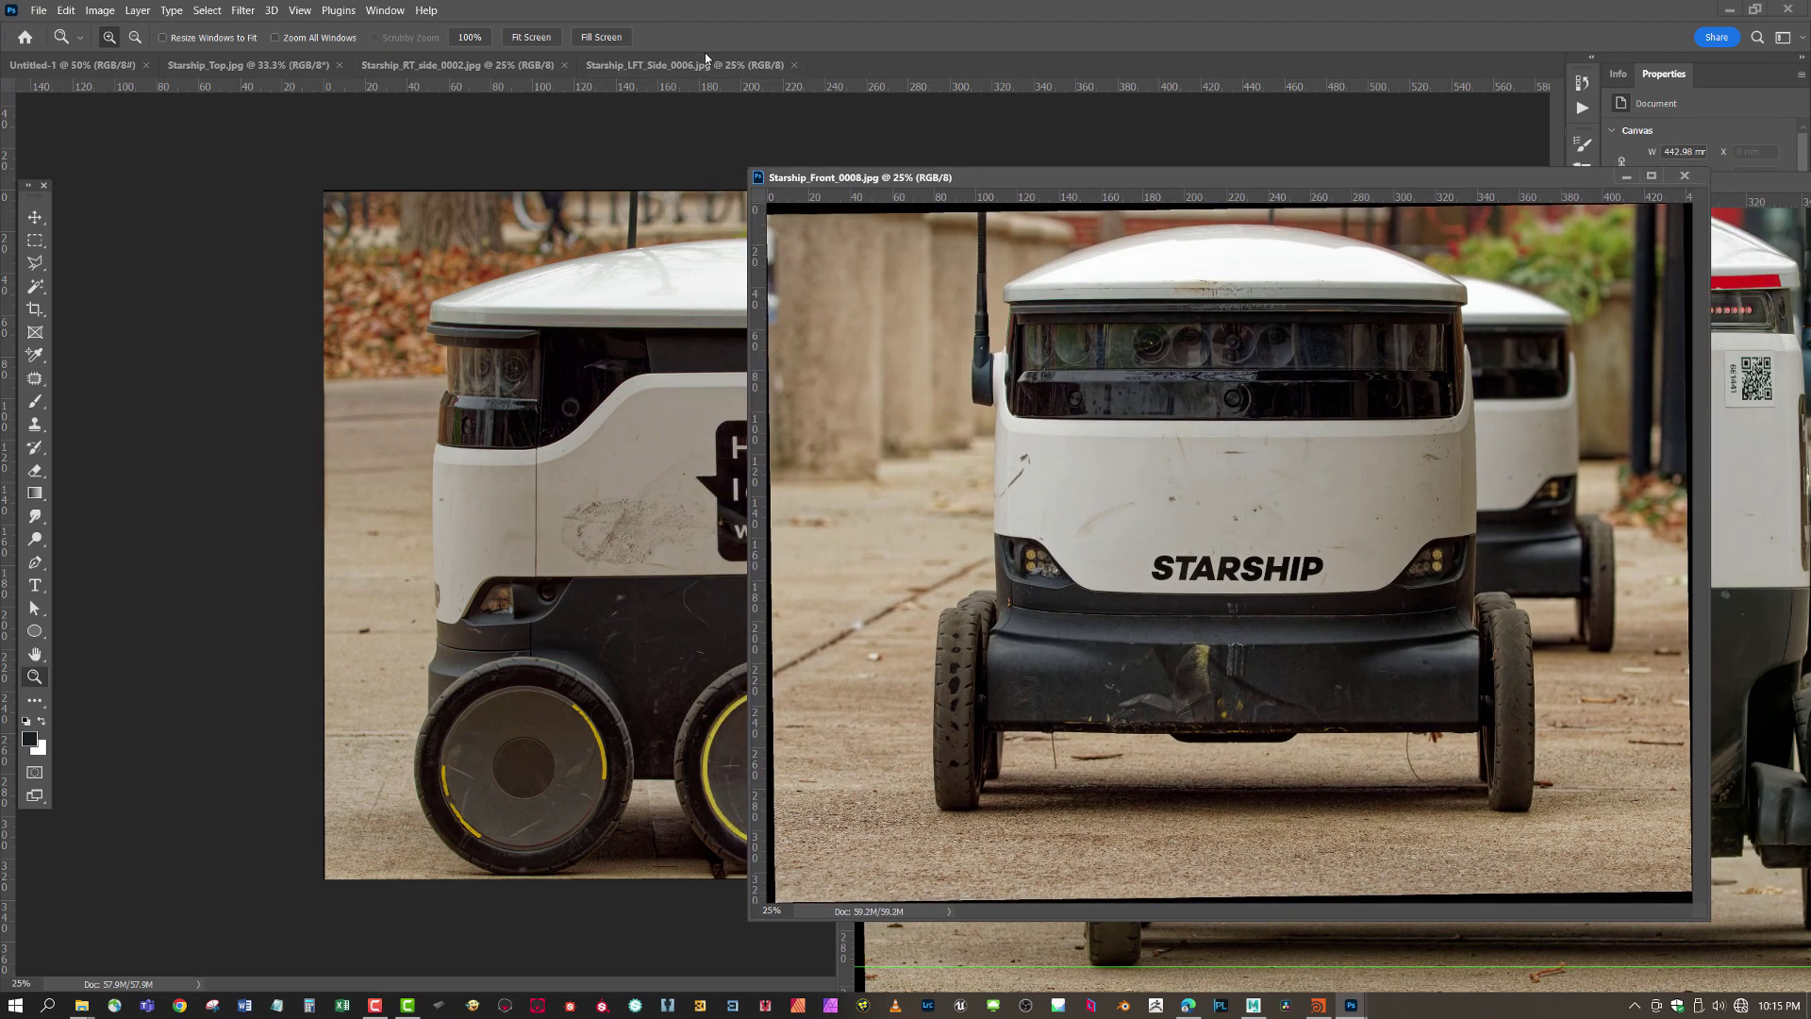
{"action": "left_click", "coordinate": [380, 11]}
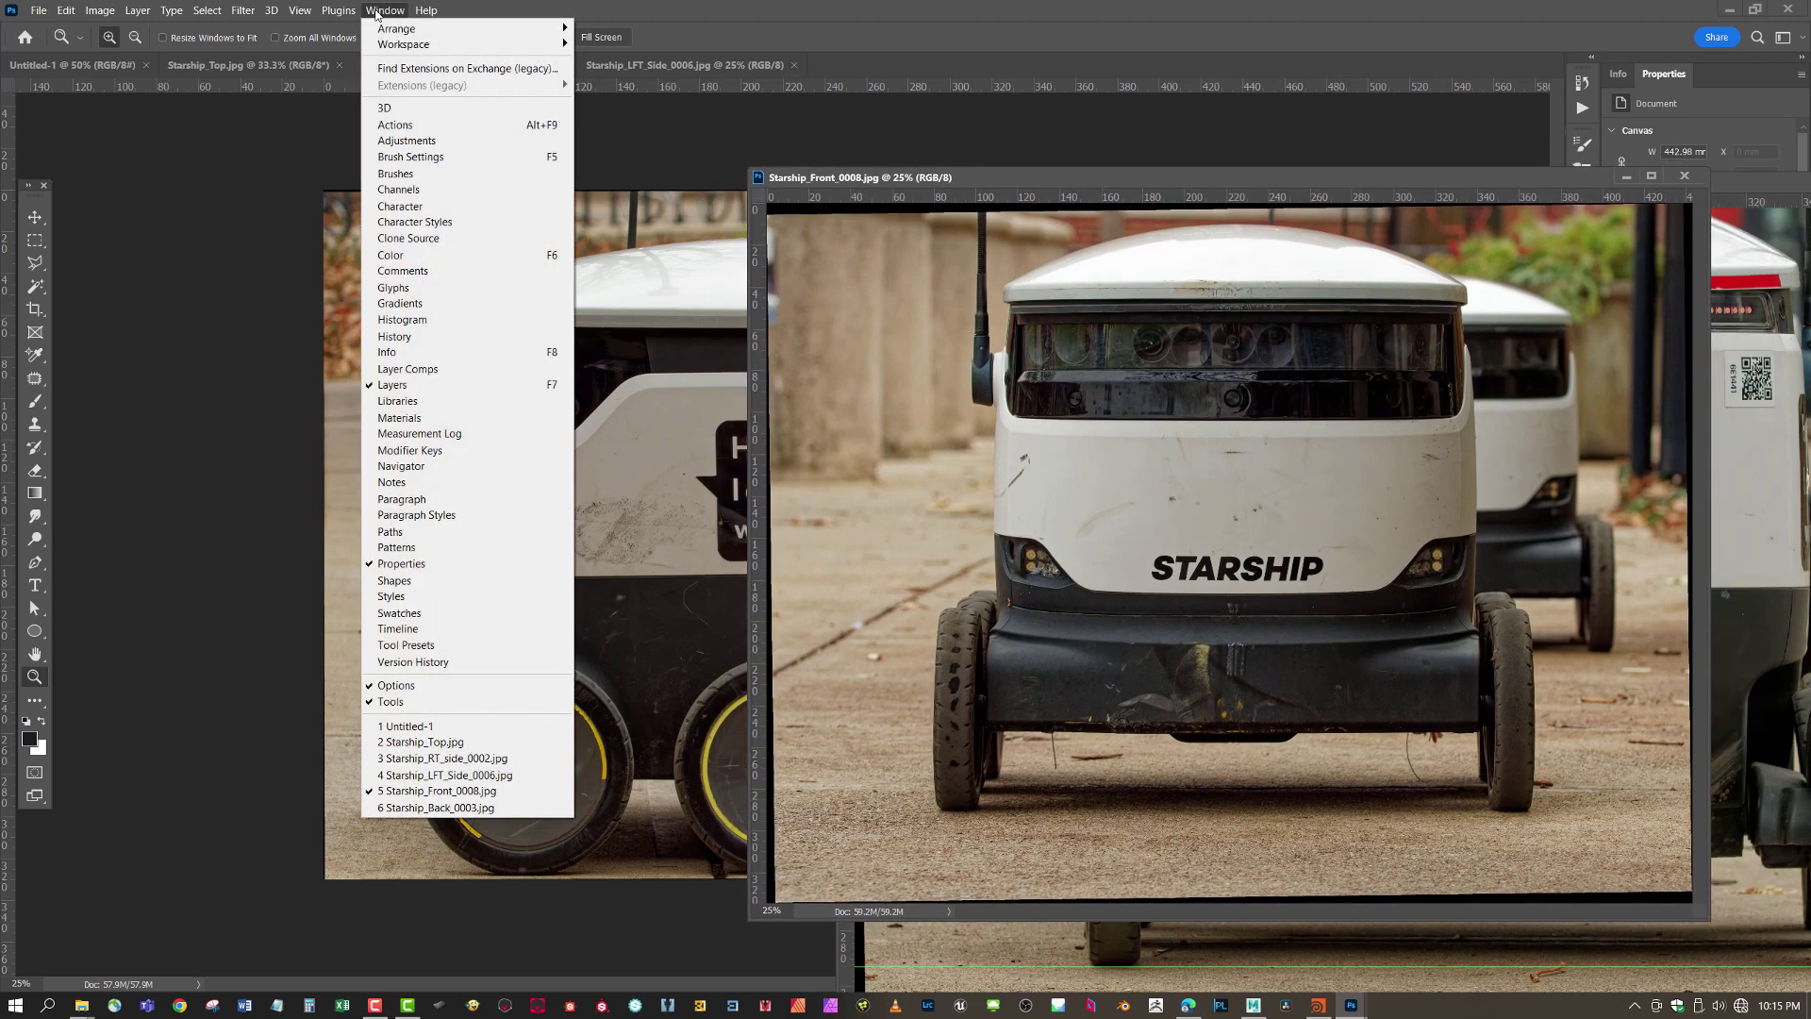
{"action": "mouse_move", "coordinate": [419, 47]}
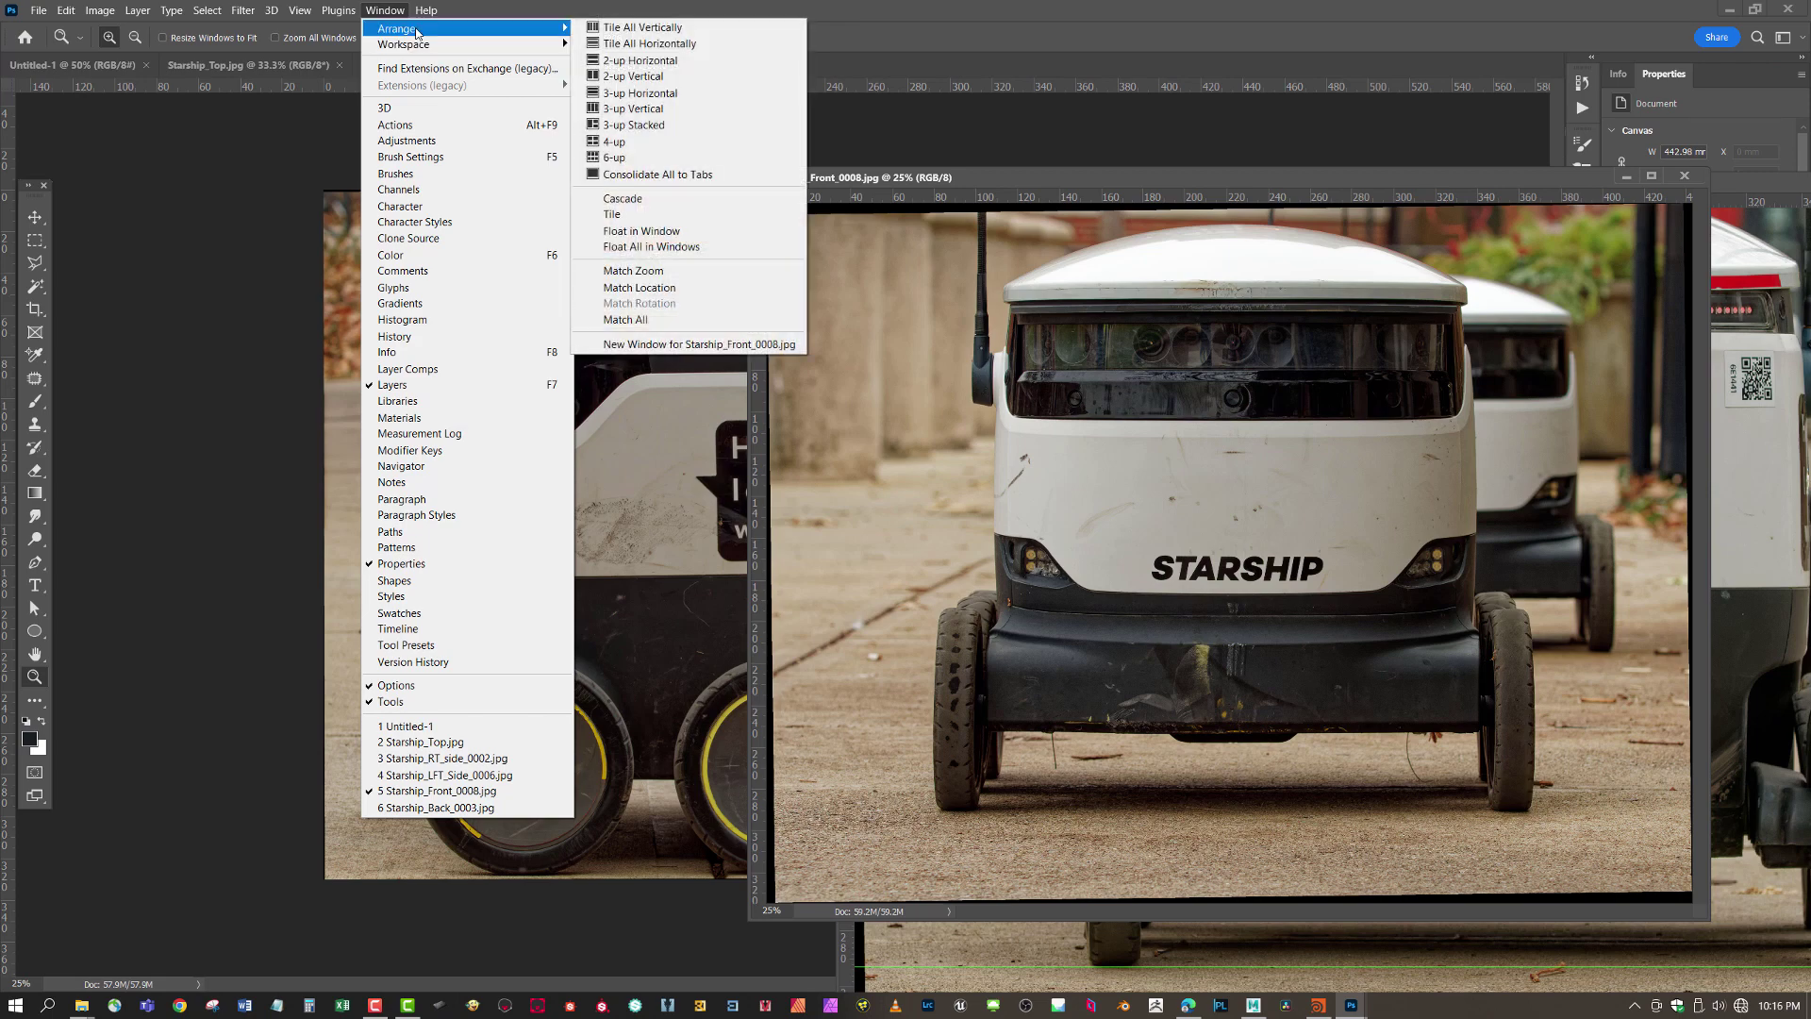
{"action": "left_click", "coordinate": [669, 248]}
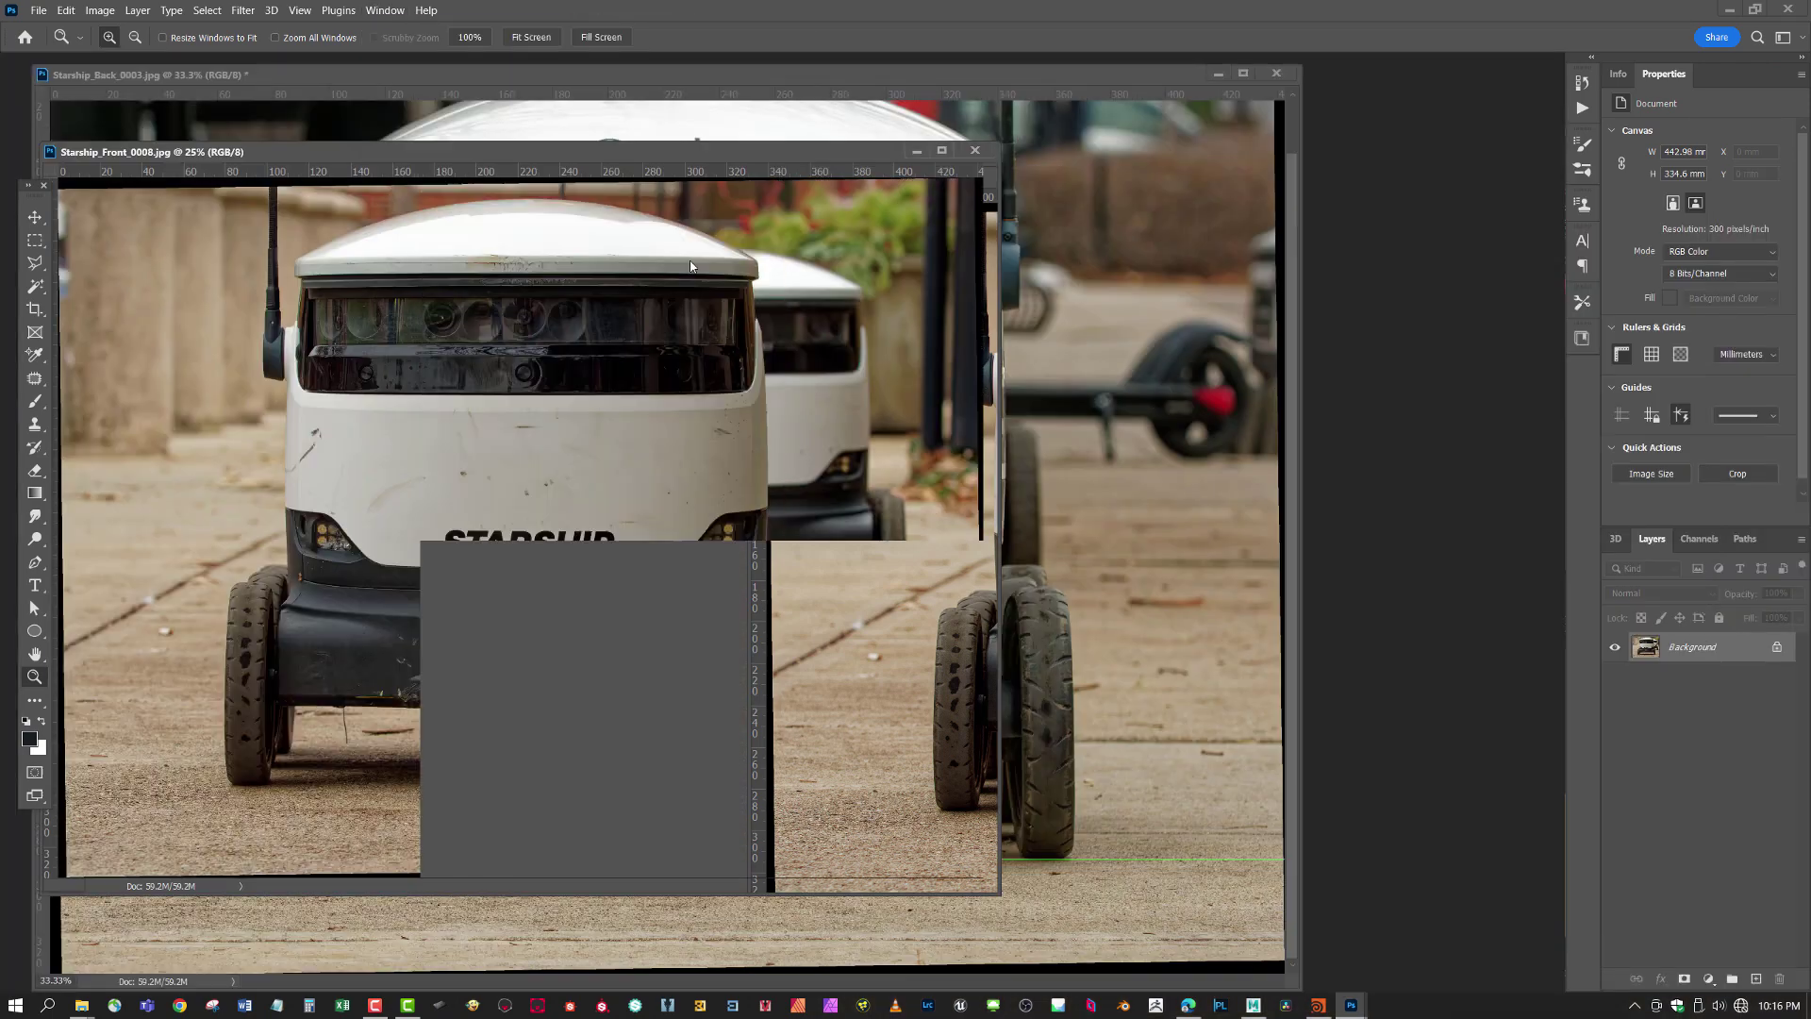
- Spread out the five floating photo windows so the Untitled-1 canvas is uncovered and each photo stays reachable
{"action": "left_click_drag", "start_coordinate": [659, 151], "coordinate": [1255, 261]}
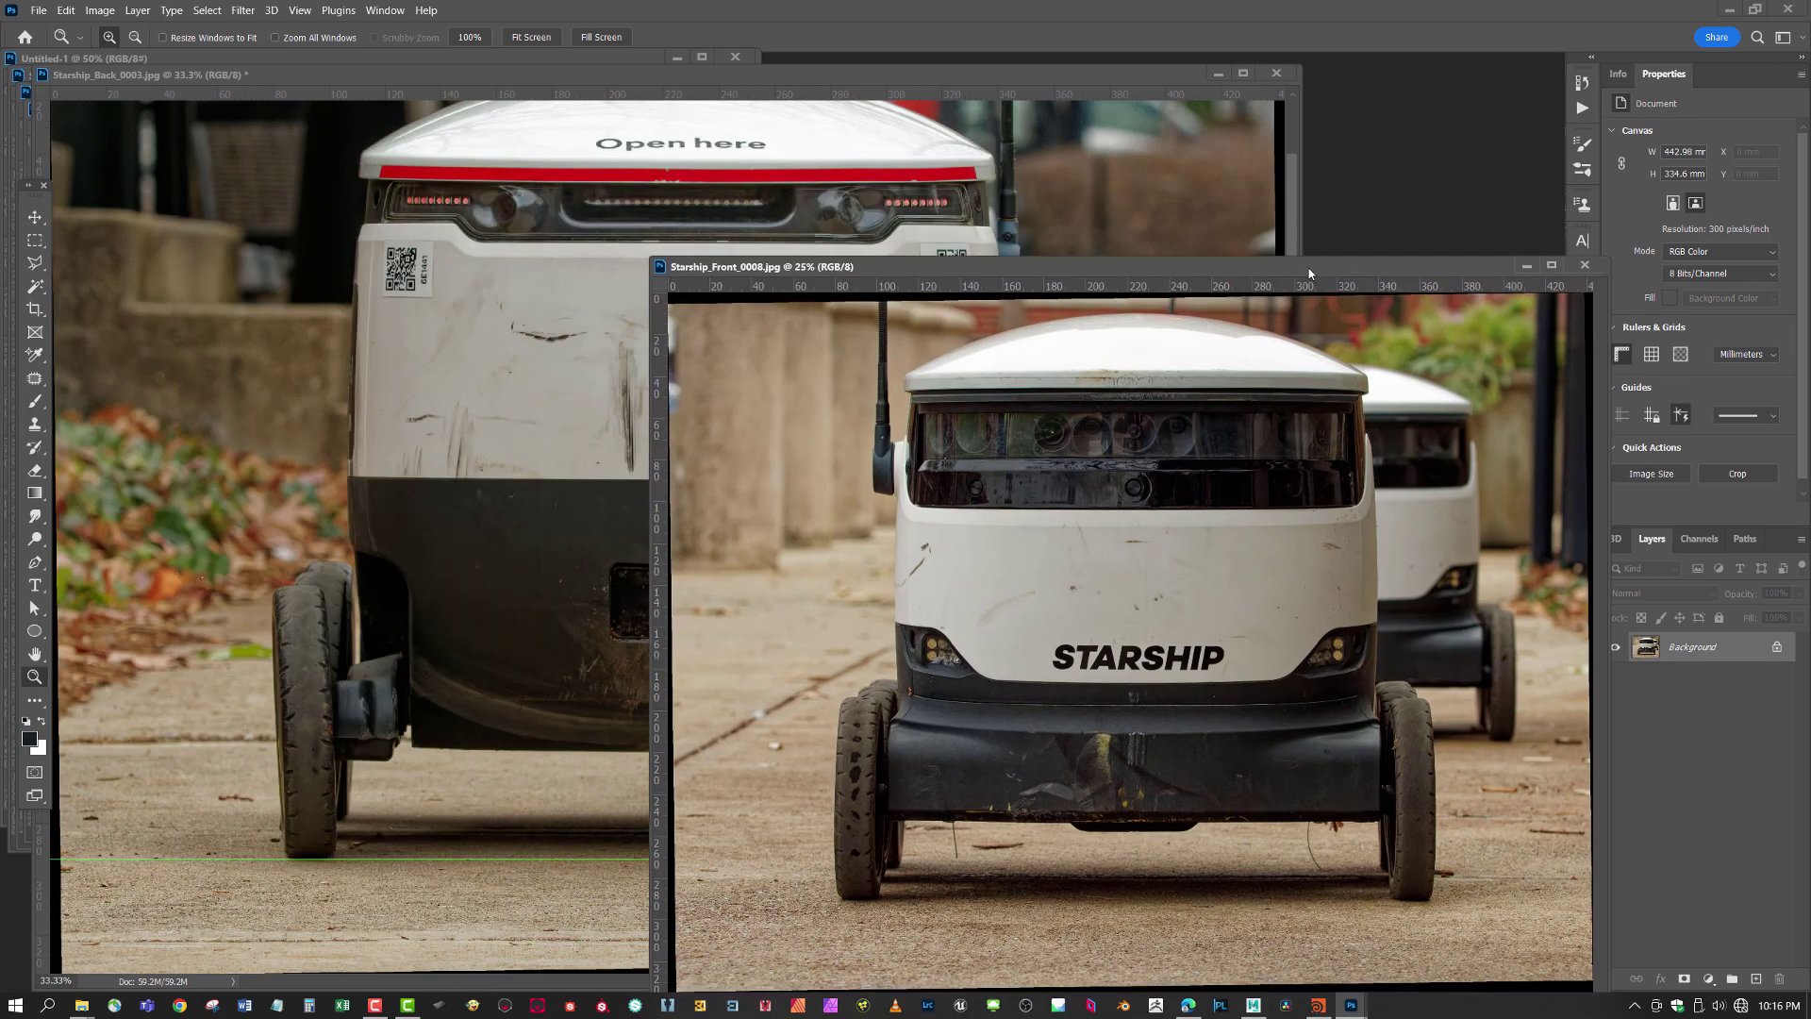
{"action": "left_click", "coordinate": [871, 188]}
{"action": "left_click_drag", "start_coordinate": [848, 75], "coordinate": [1066, 341]}
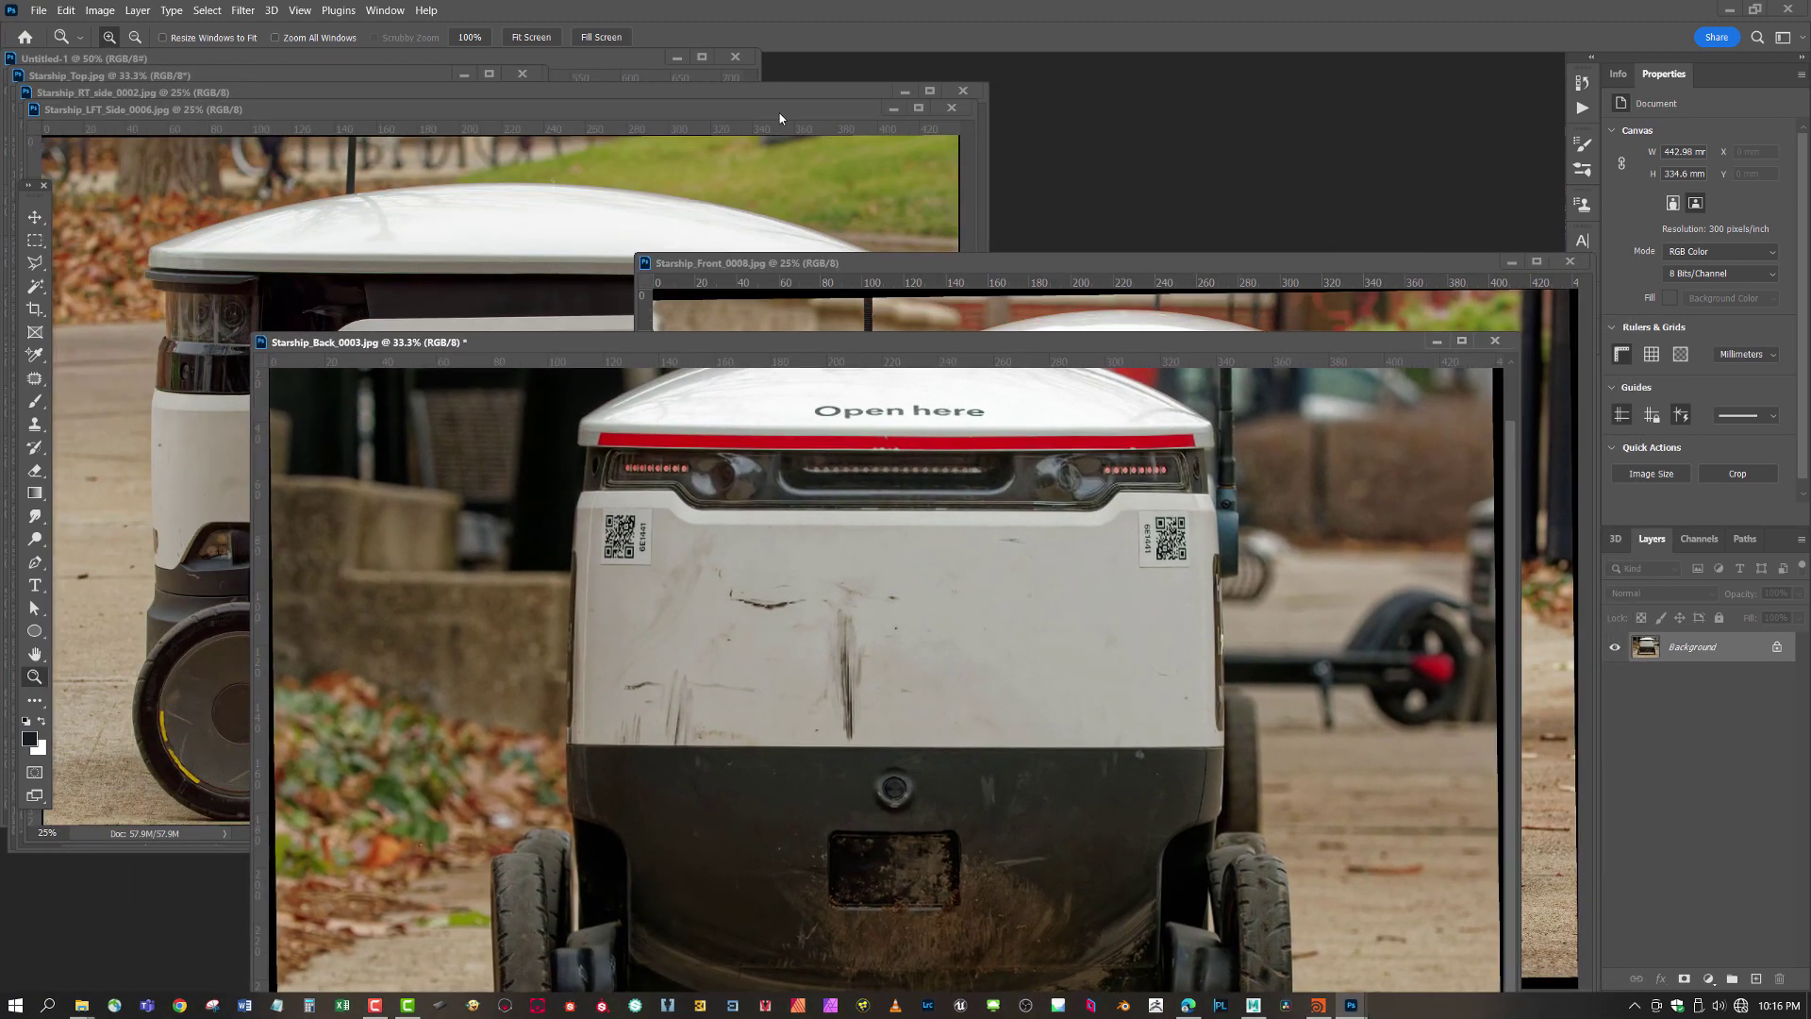
{"action": "left_click_drag", "start_coordinate": [778, 114], "coordinate": [1096, 418]}
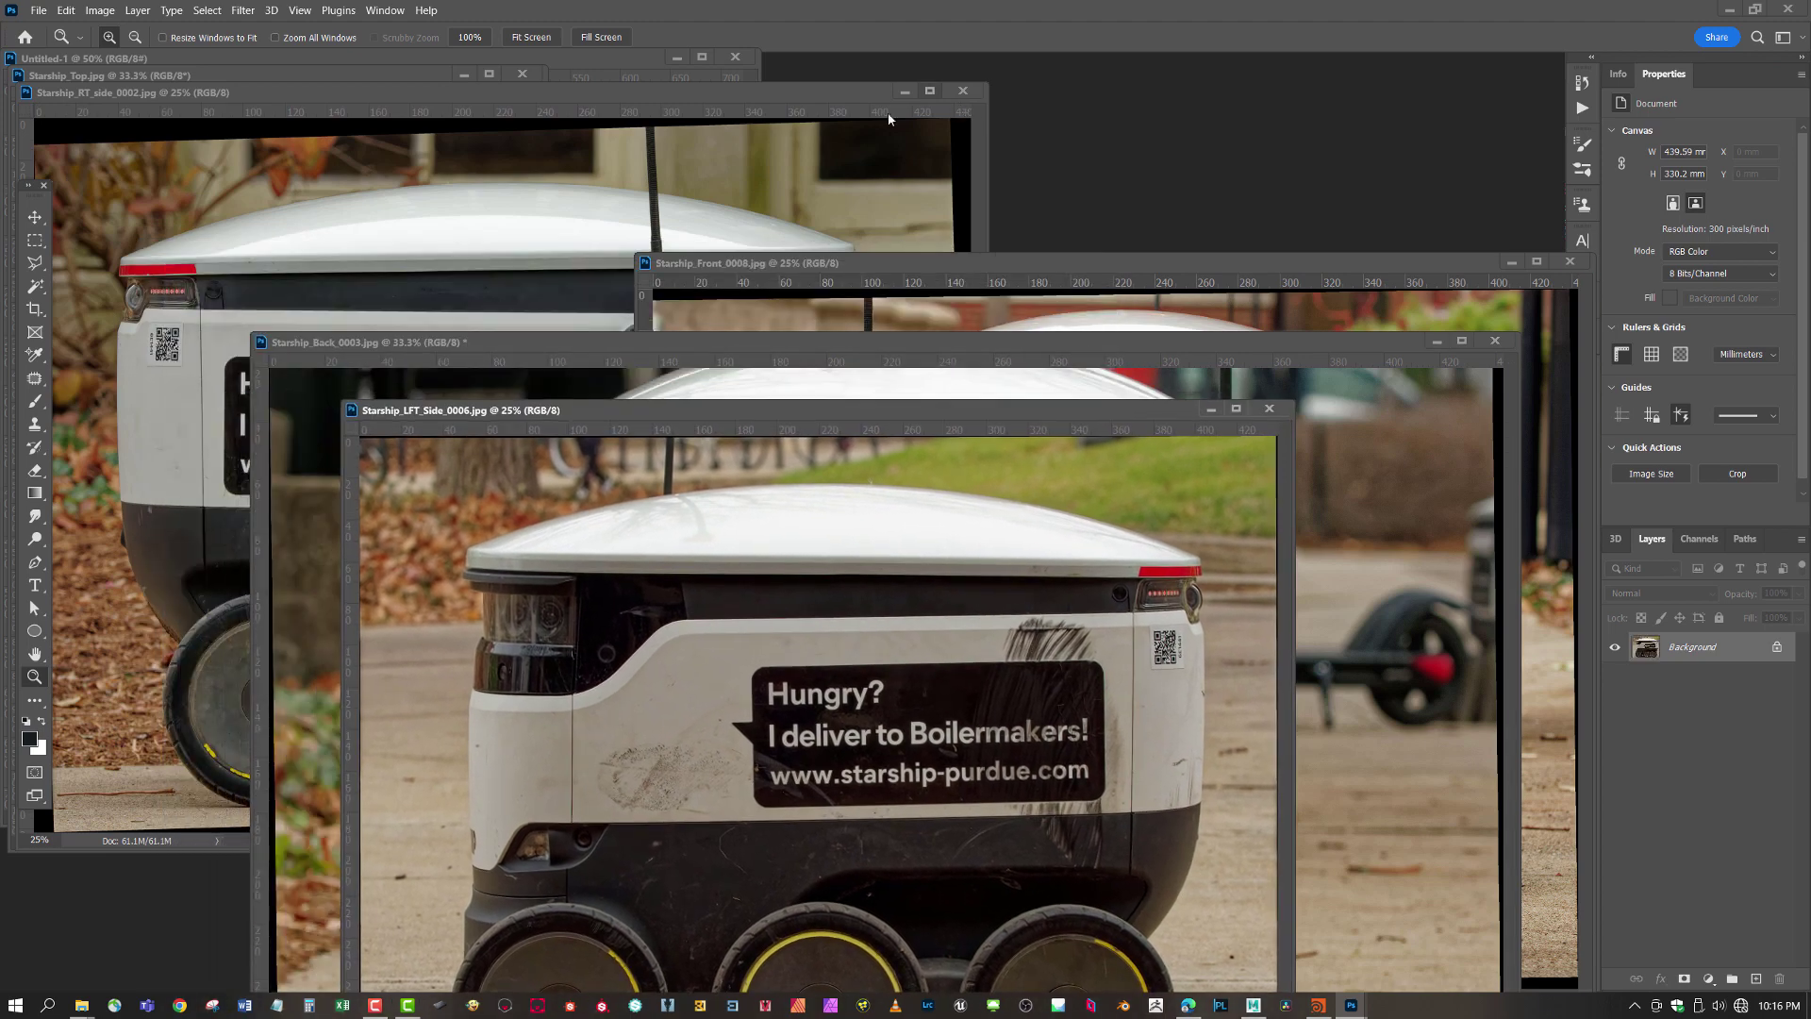
{"action": "left_click_drag", "start_coordinate": [836, 94], "coordinate": [1077, 378]}
{"action": "left_click_drag", "start_coordinate": [1101, 467], "coordinate": [1095, 469]}
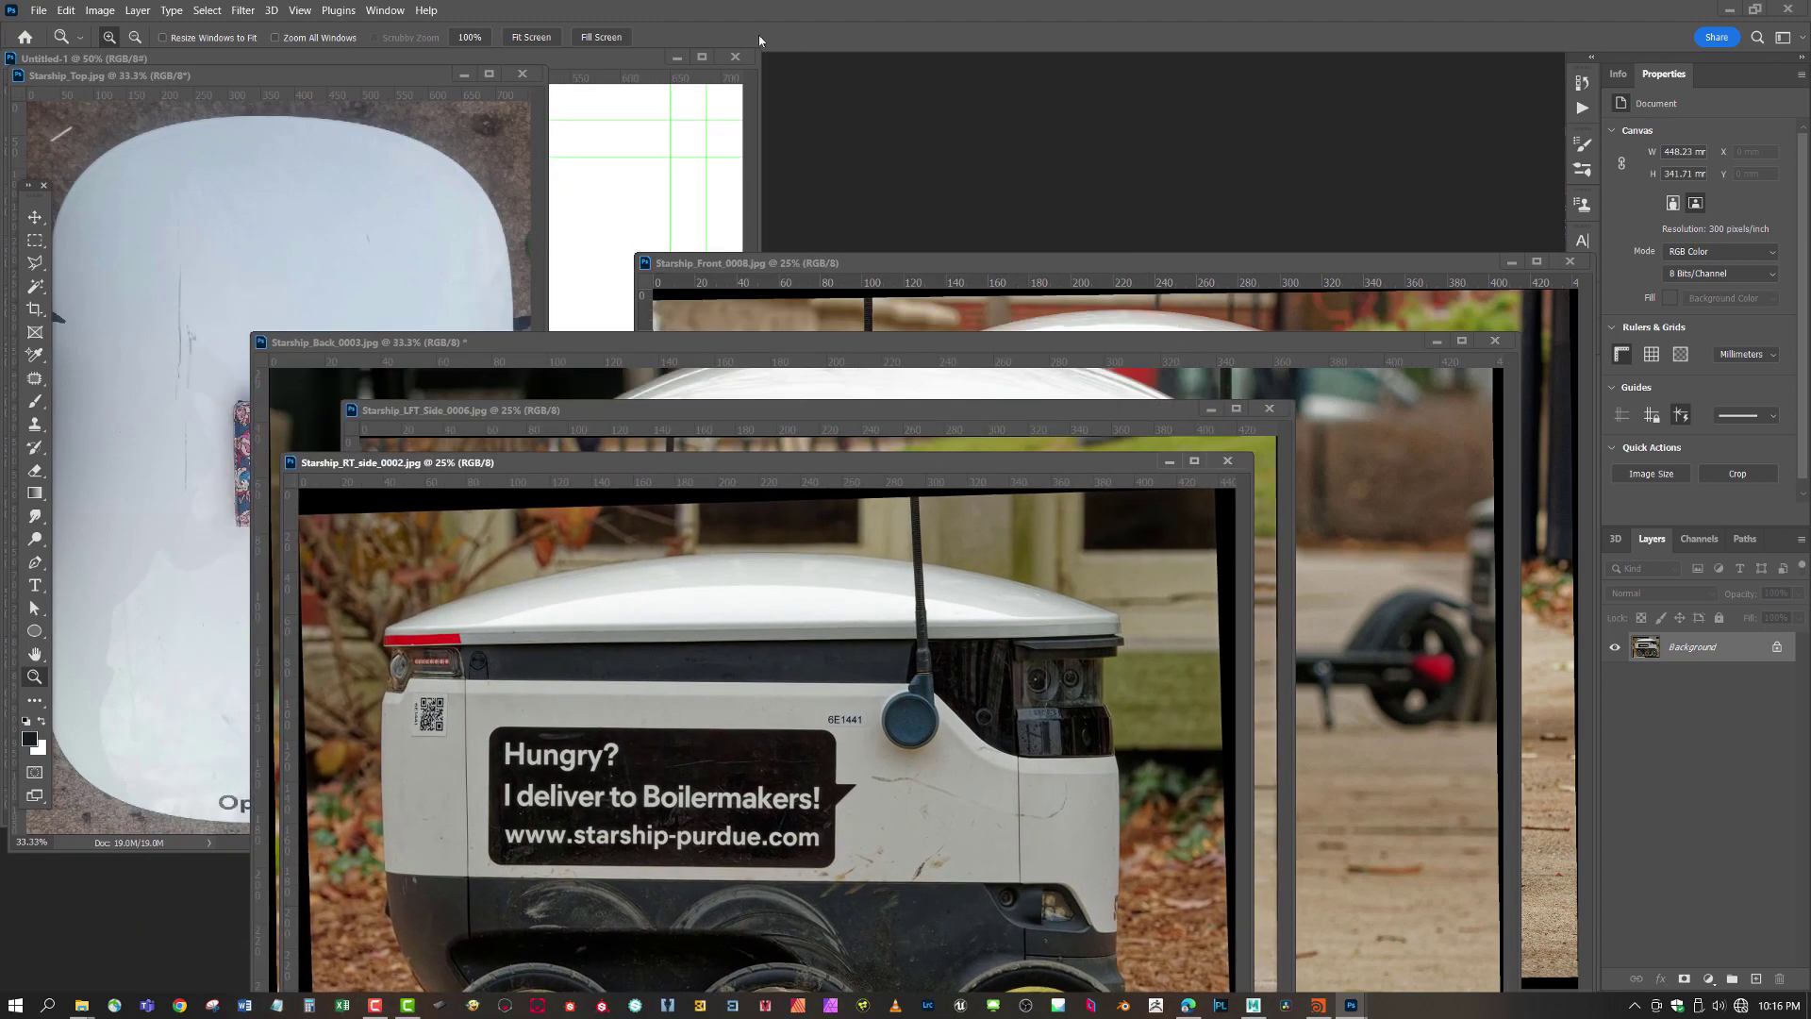
{"action": "left_click_drag", "start_coordinate": [400, 70], "coordinate": [1362, 238]}
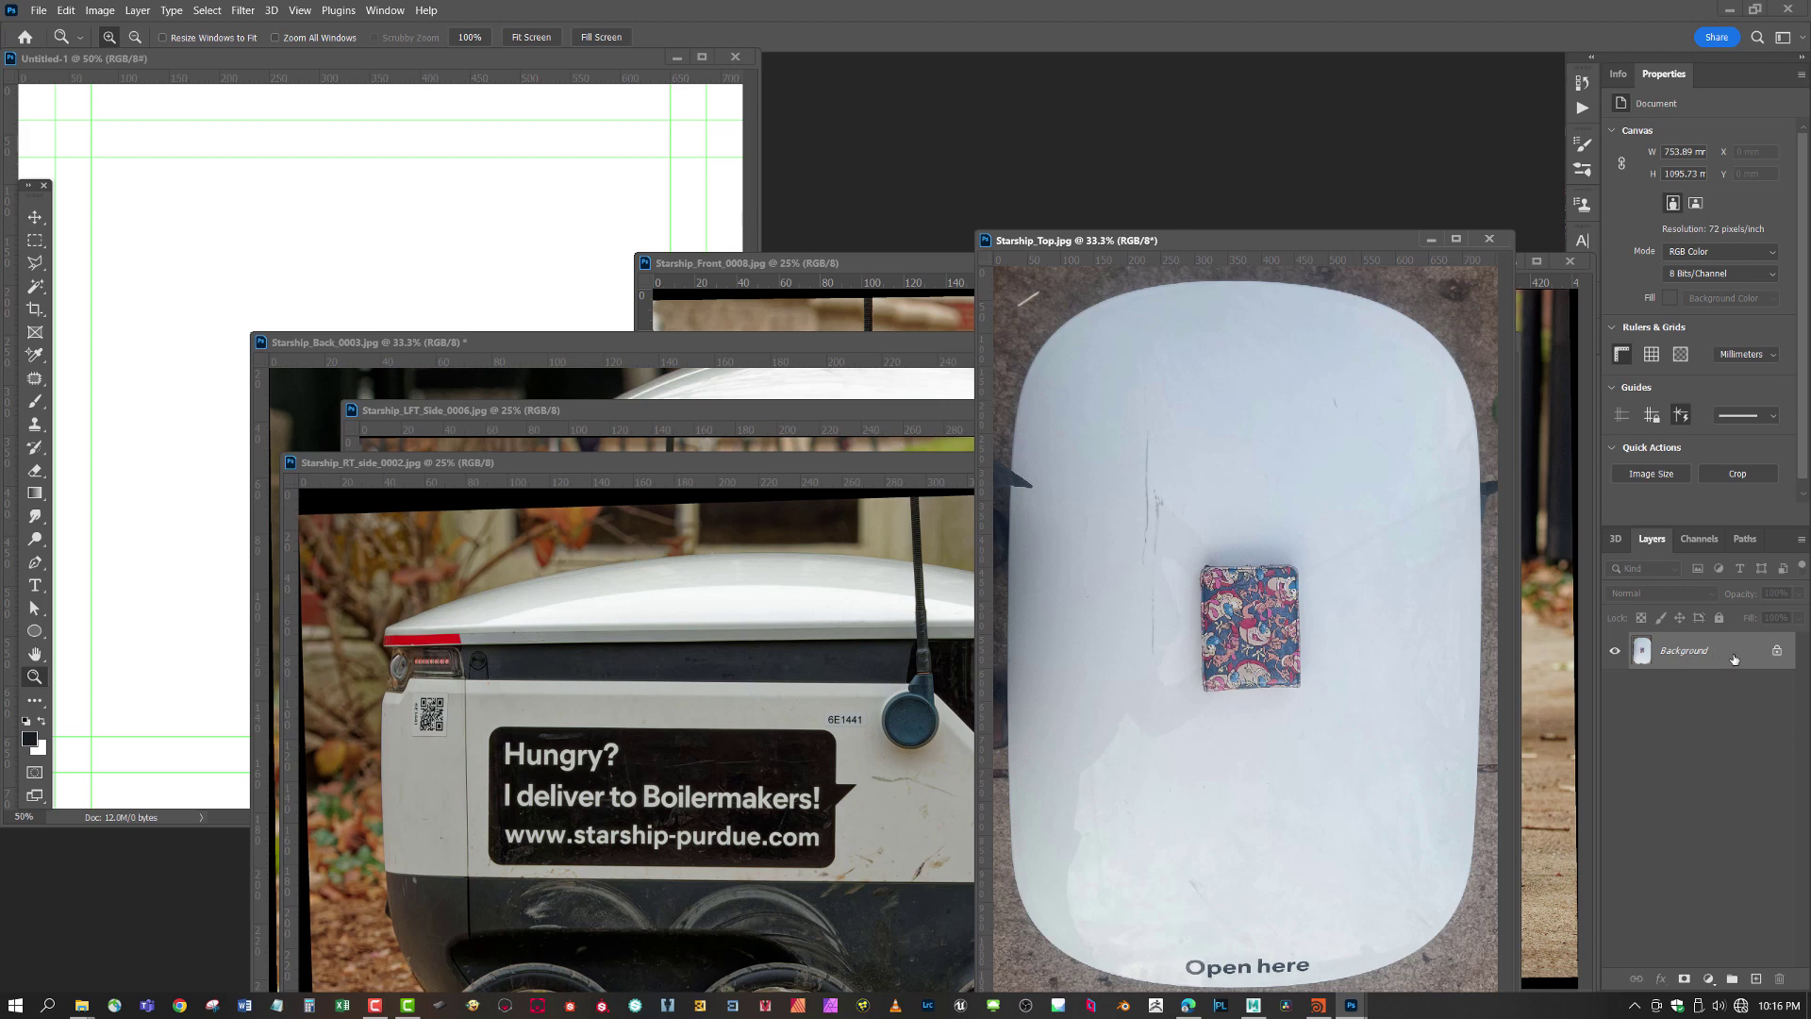
- Copy the Background layers of Starship_Top.jpg and Starship_RT_side_0002.jpg into Untitled-1, closing Starship_Top.jpg after its copy
{"action": "left_click_drag", "start_coordinate": [1735, 658], "coordinate": [415, 250]}
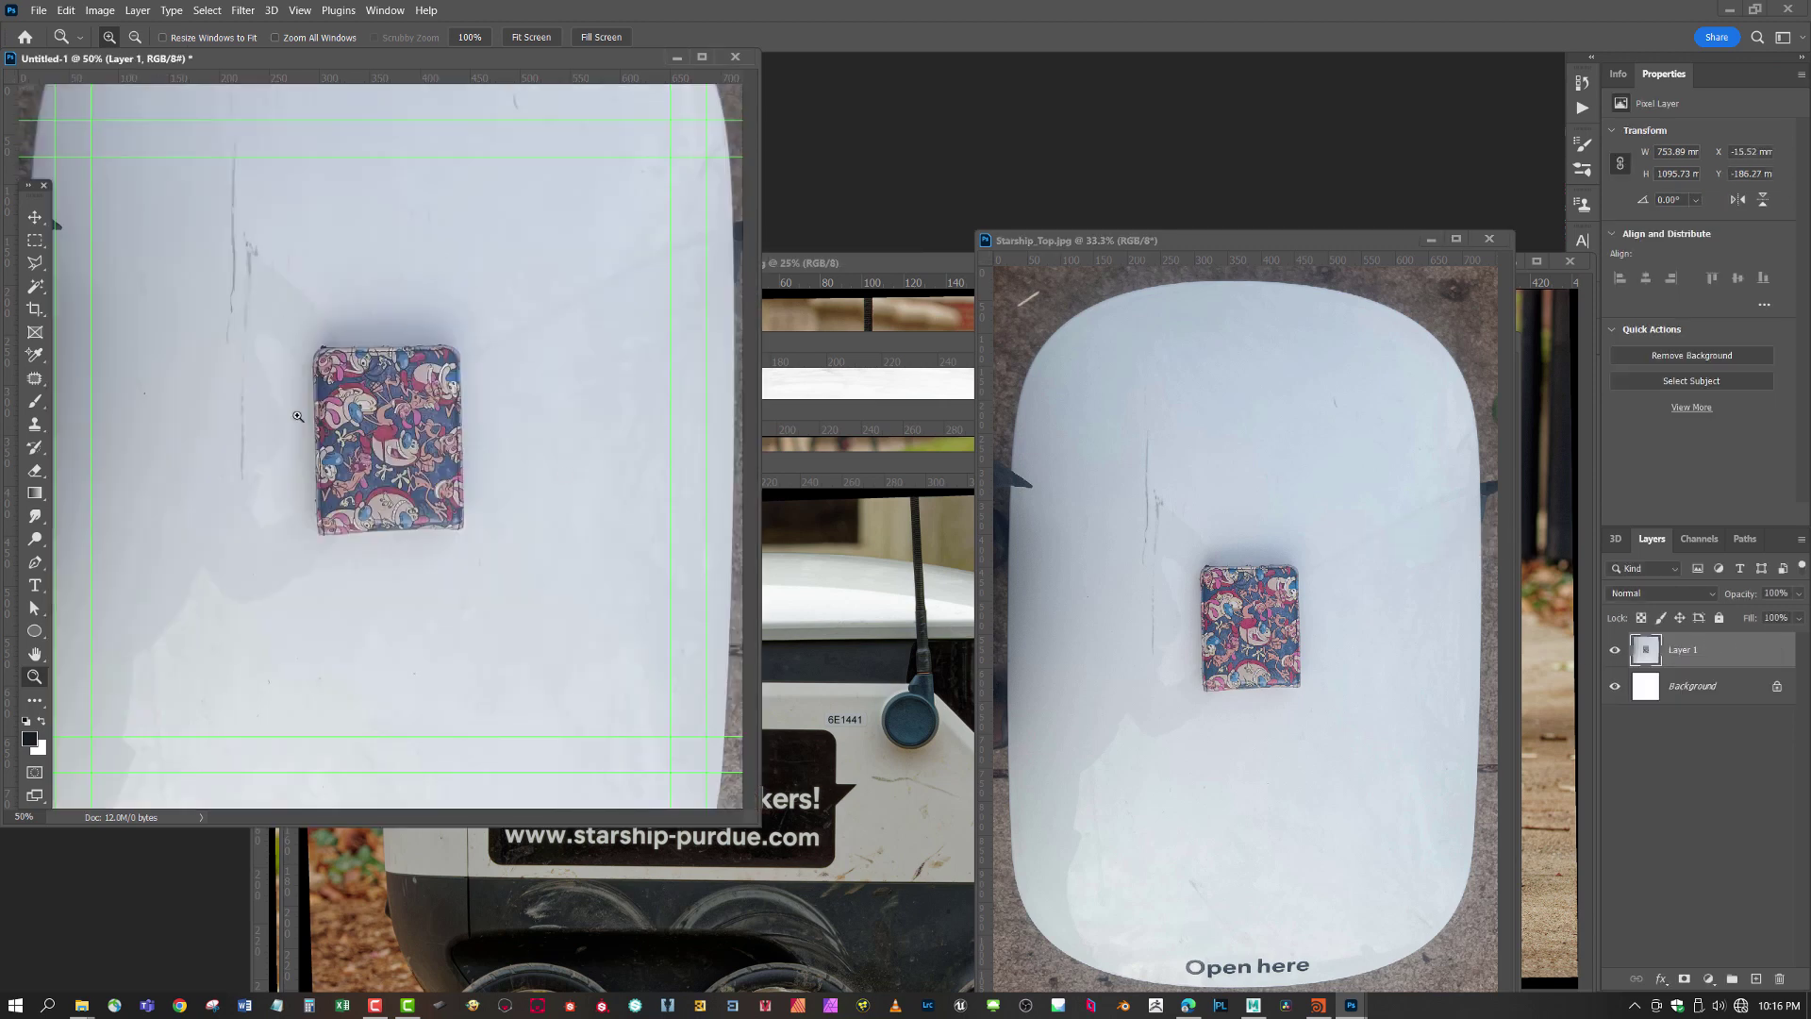
{"action": "left_click", "coordinate": [1490, 239]}
{"action": "left_click", "coordinate": [1032, 479]}
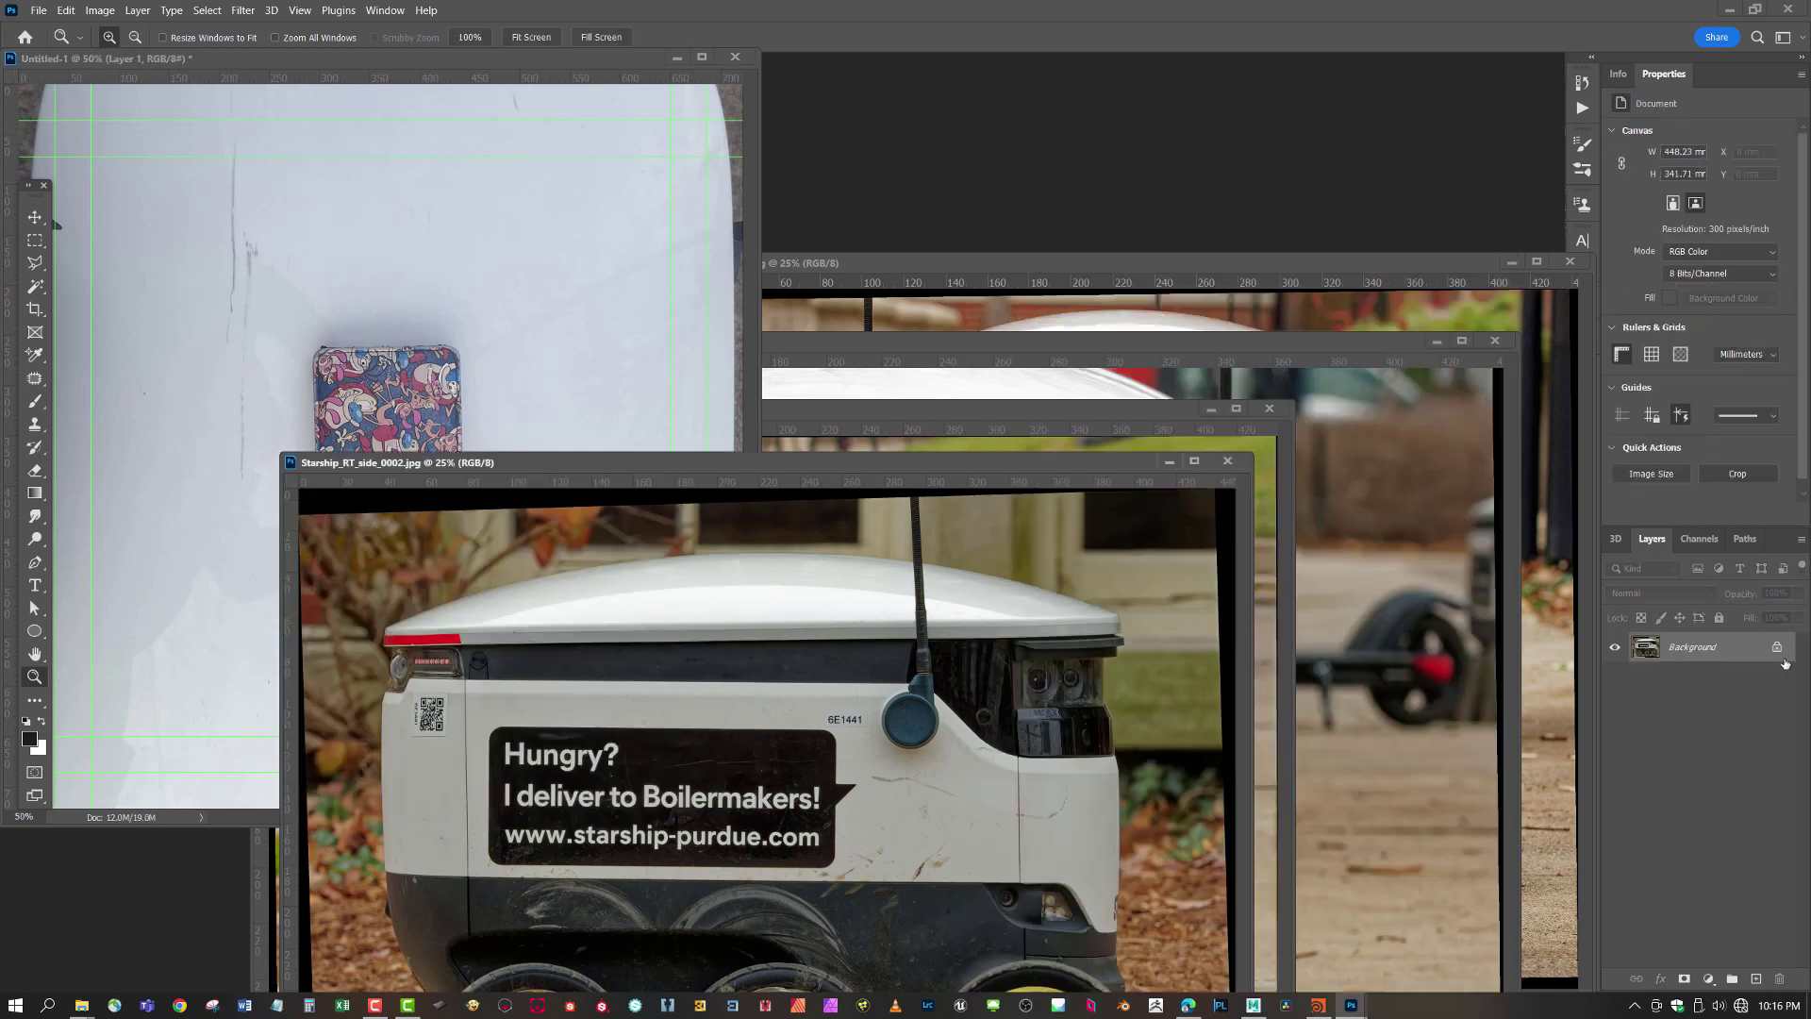
{"action": "left_click_drag", "start_coordinate": [1741, 651], "coordinate": [490, 283]}
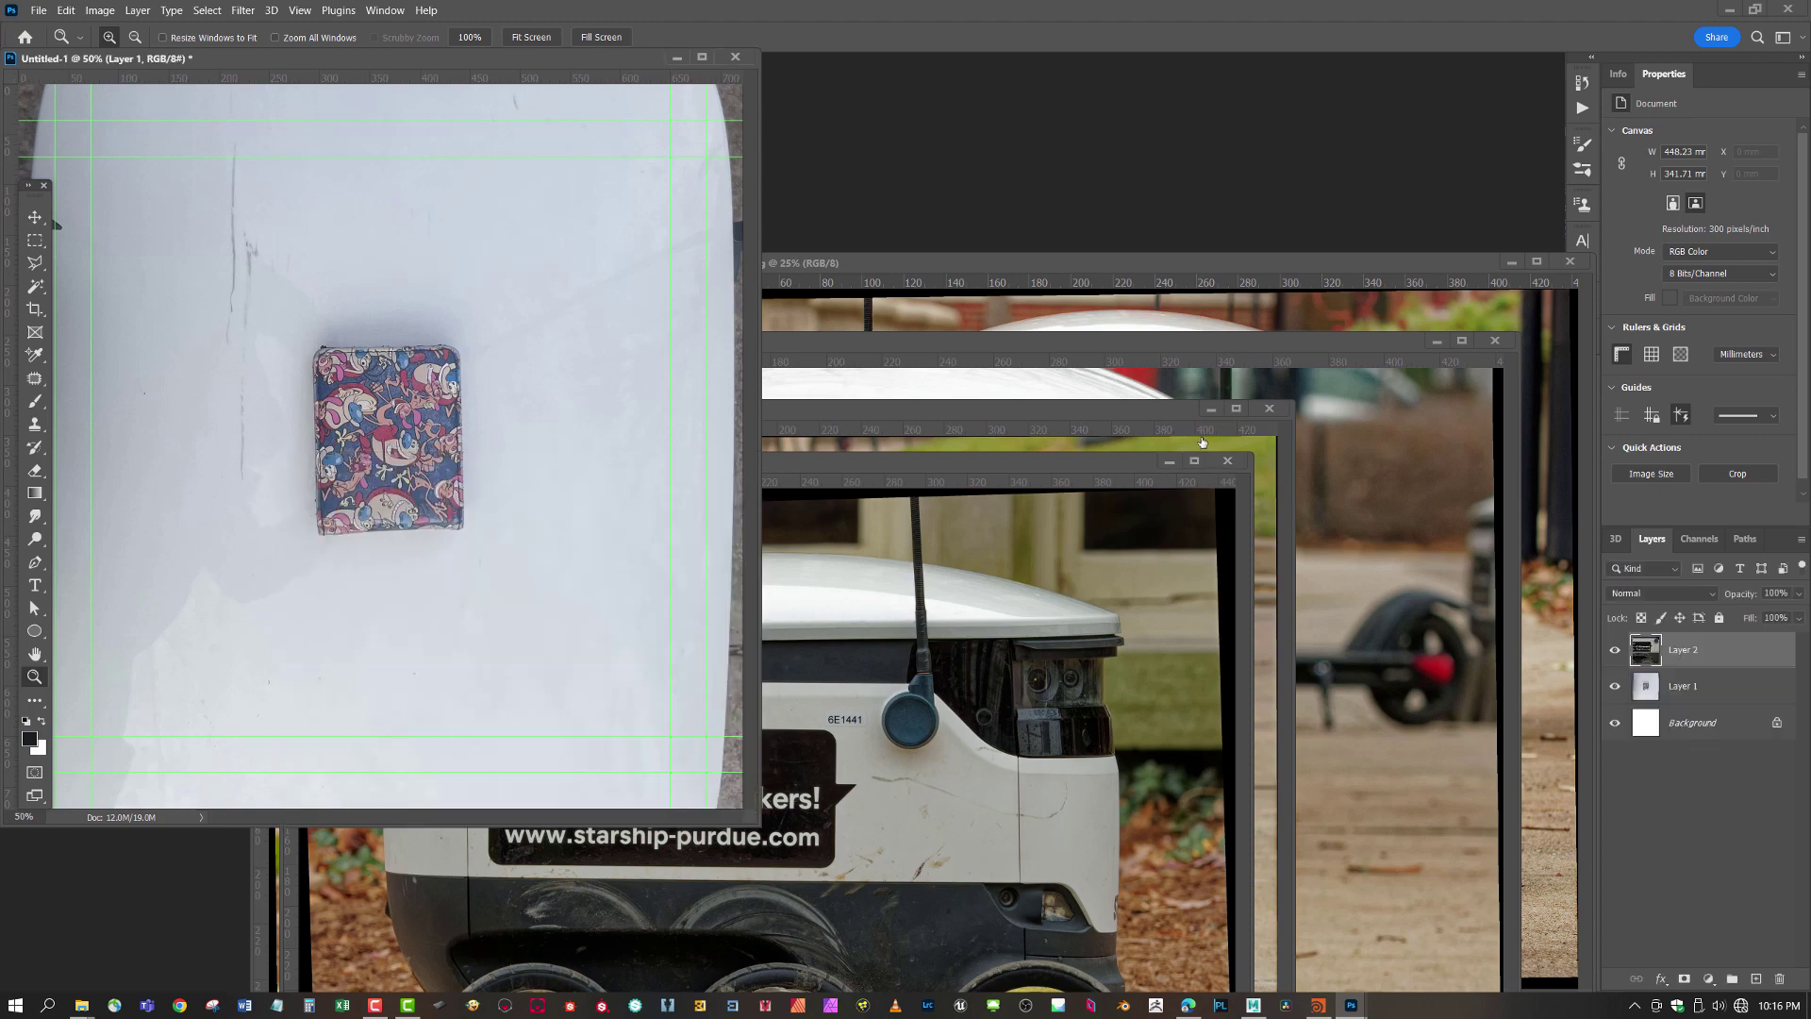
- Copy the Background layer of Starship_LFT_Side_0006.jpg into Untitled-1 and close that photo
{"action": "left_click", "coordinate": [1093, 409]}
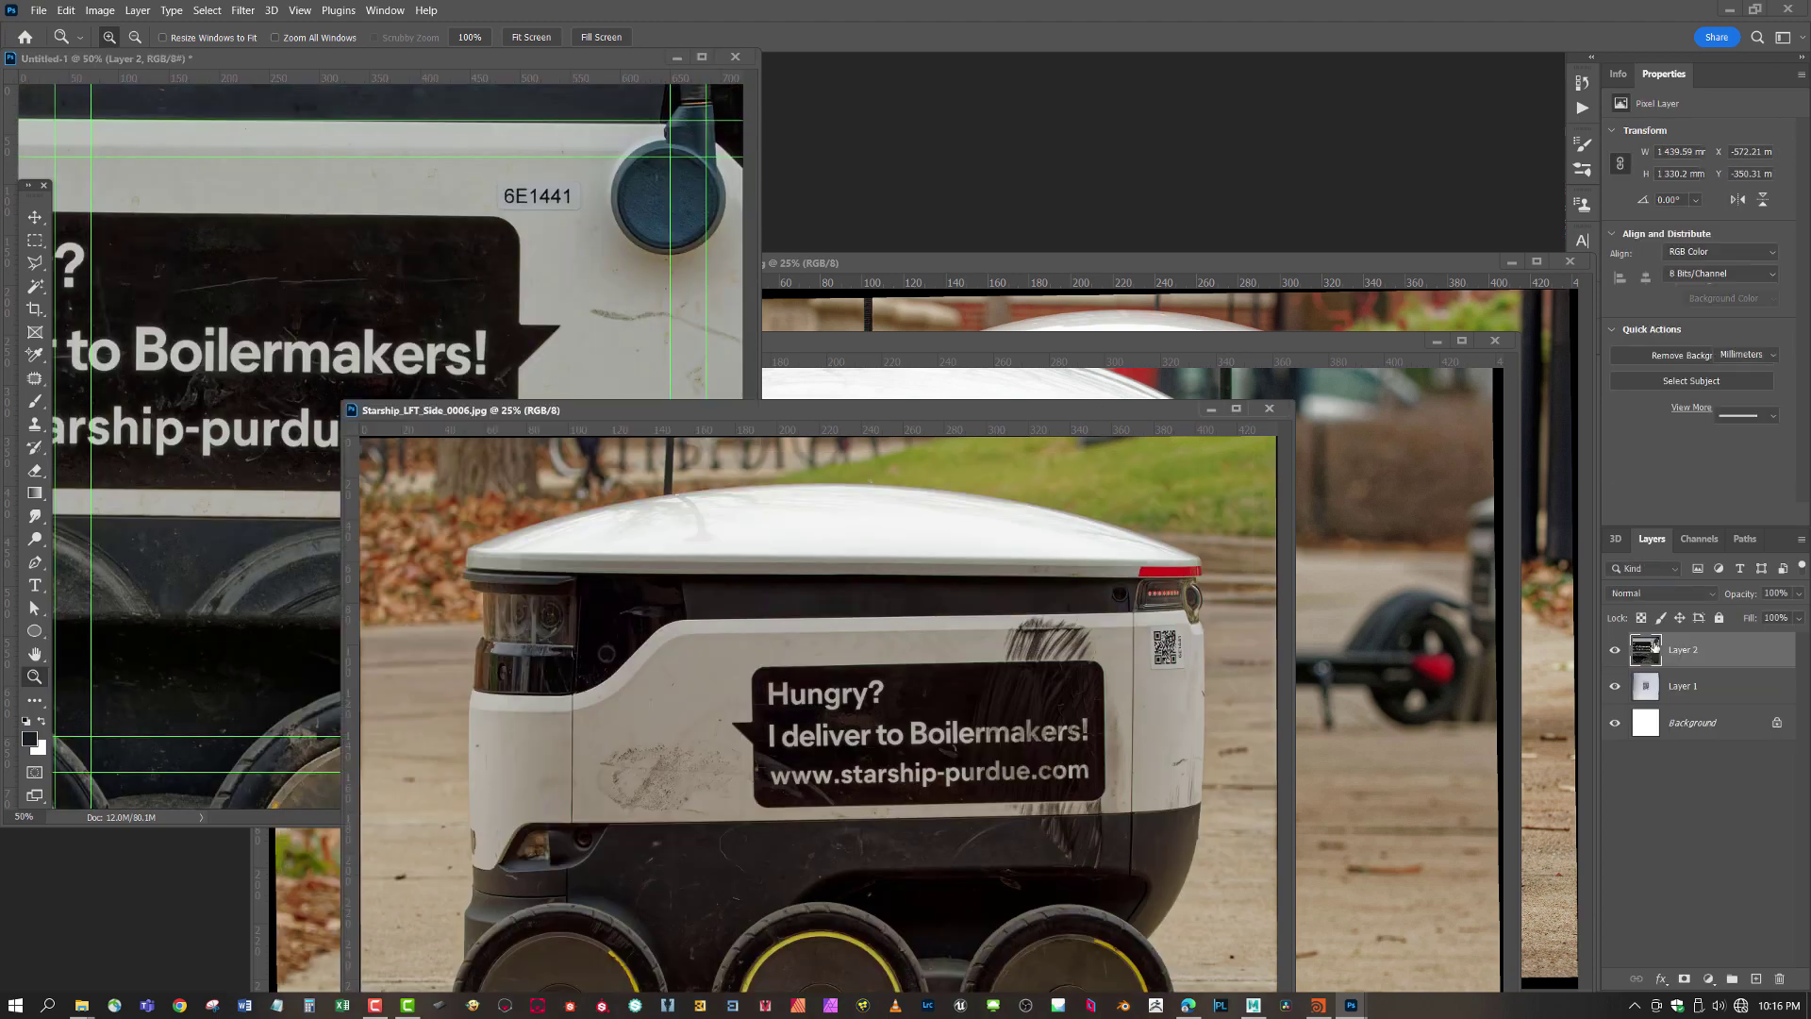
{"action": "left_click_drag", "start_coordinate": [1726, 649], "coordinate": [453, 279]}
{"action": "left_click", "coordinate": [1269, 407]}
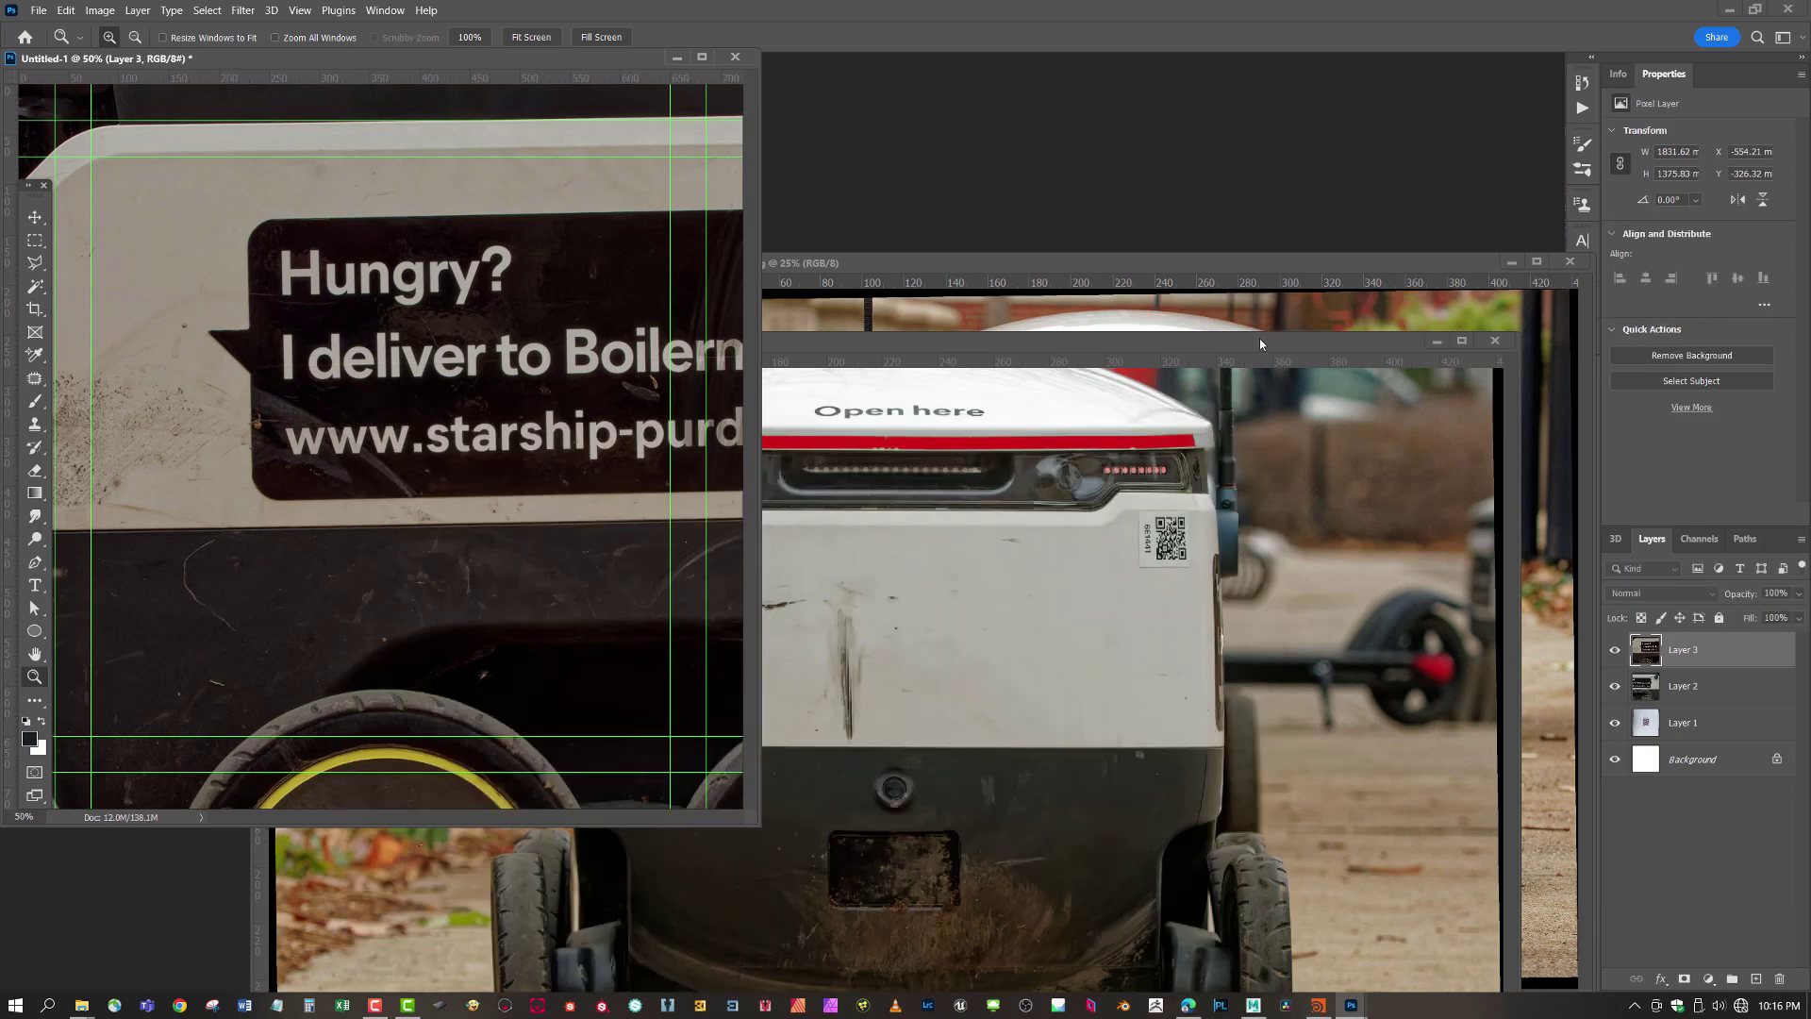
- Copy the Background layer of Starship_Back_0003.jpg into Untitled-1 and close the photo without saving its changes
{"action": "left_click", "coordinate": [1259, 338]}
{"action": "left_click_drag", "start_coordinate": [1742, 653], "coordinate": [396, 259]}
{"action": "left_click", "coordinate": [1513, 361]}
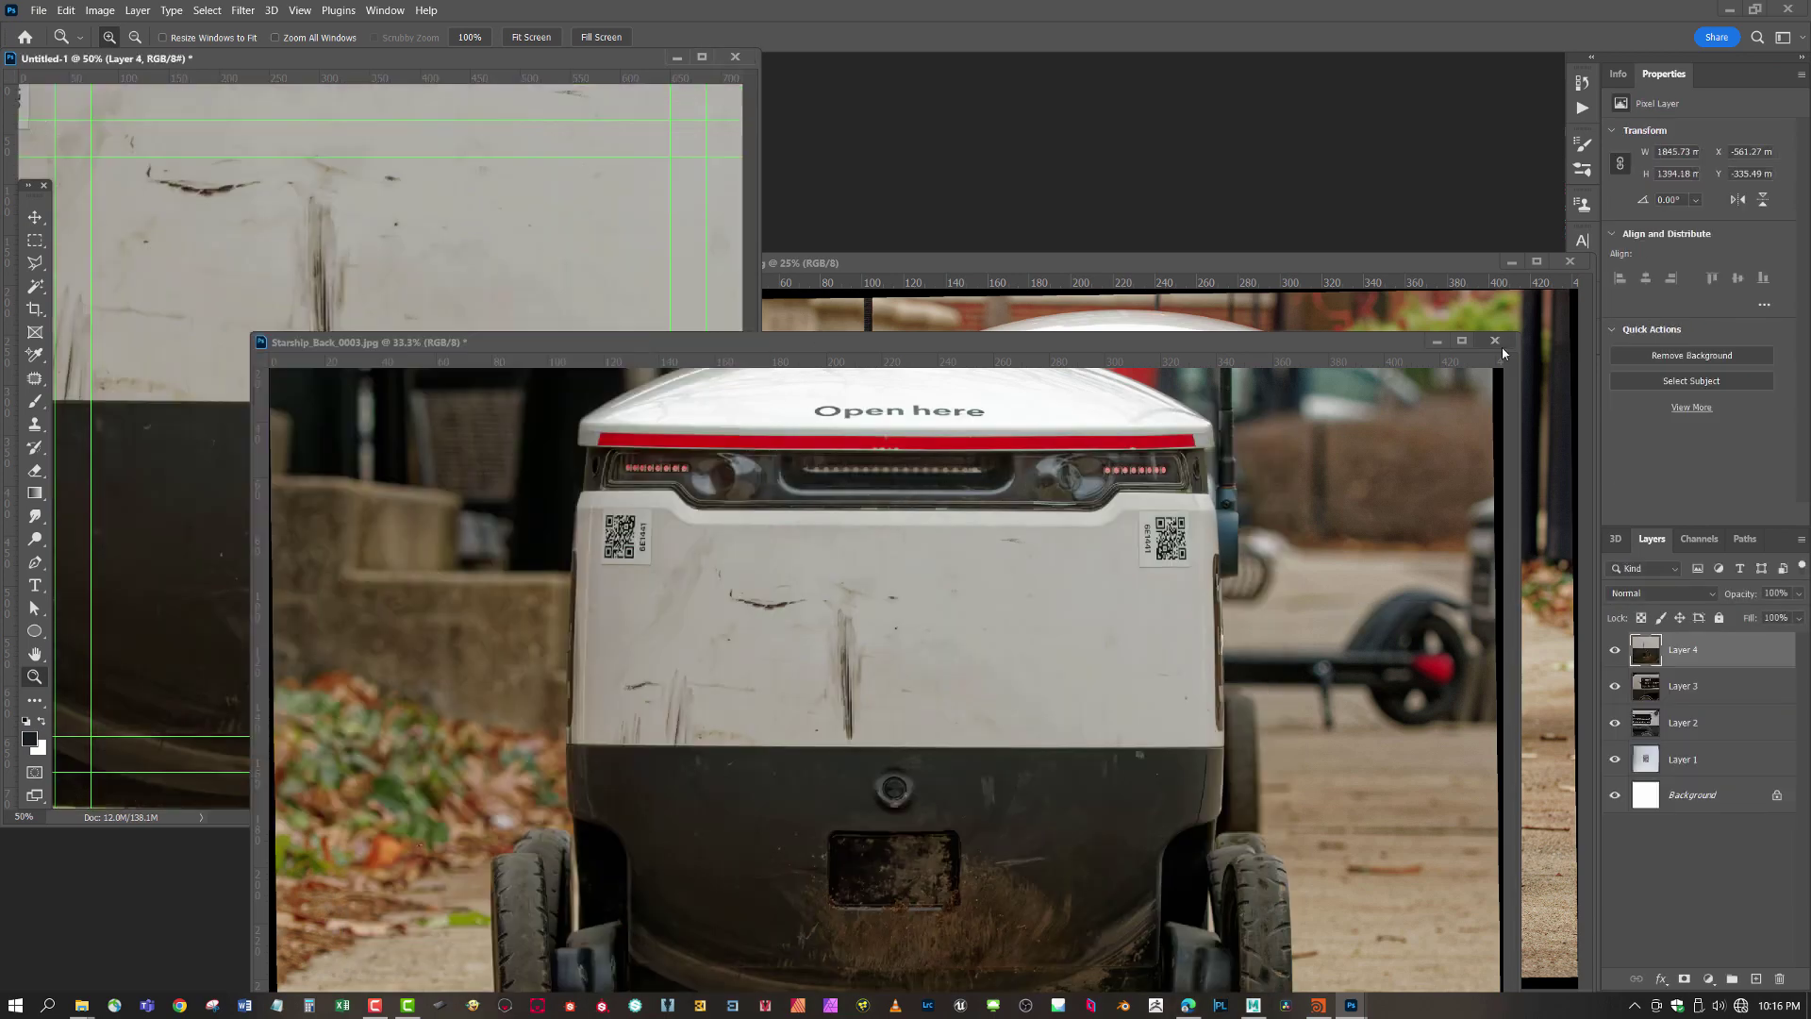
{"action": "left_click", "coordinate": [1496, 341]}
{"action": "left_click", "coordinate": [990, 384]}
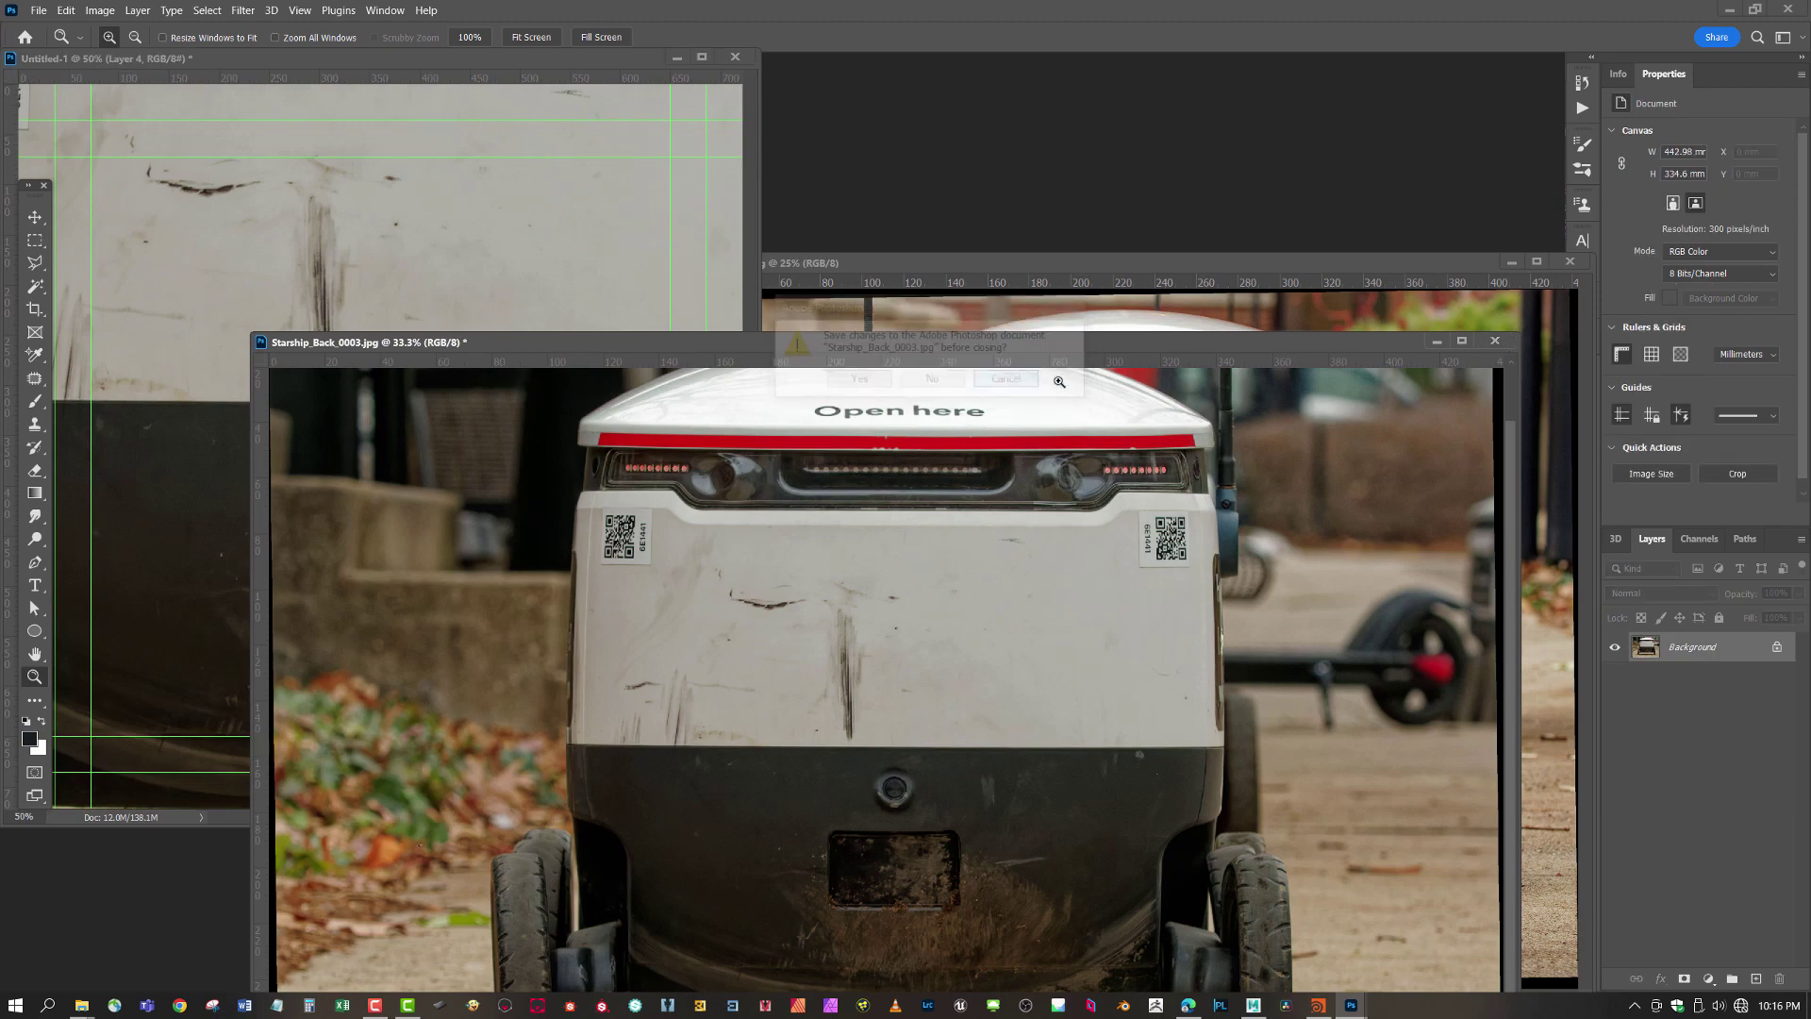
{"action": "left_click_drag", "start_coordinate": [1048, 347], "coordinate": [1051, 536]}
{"action": "left_click_drag", "start_coordinate": [1238, 634], "coordinate": [1561, 315]}
{"action": "left_click", "coordinate": [1499, 314]}
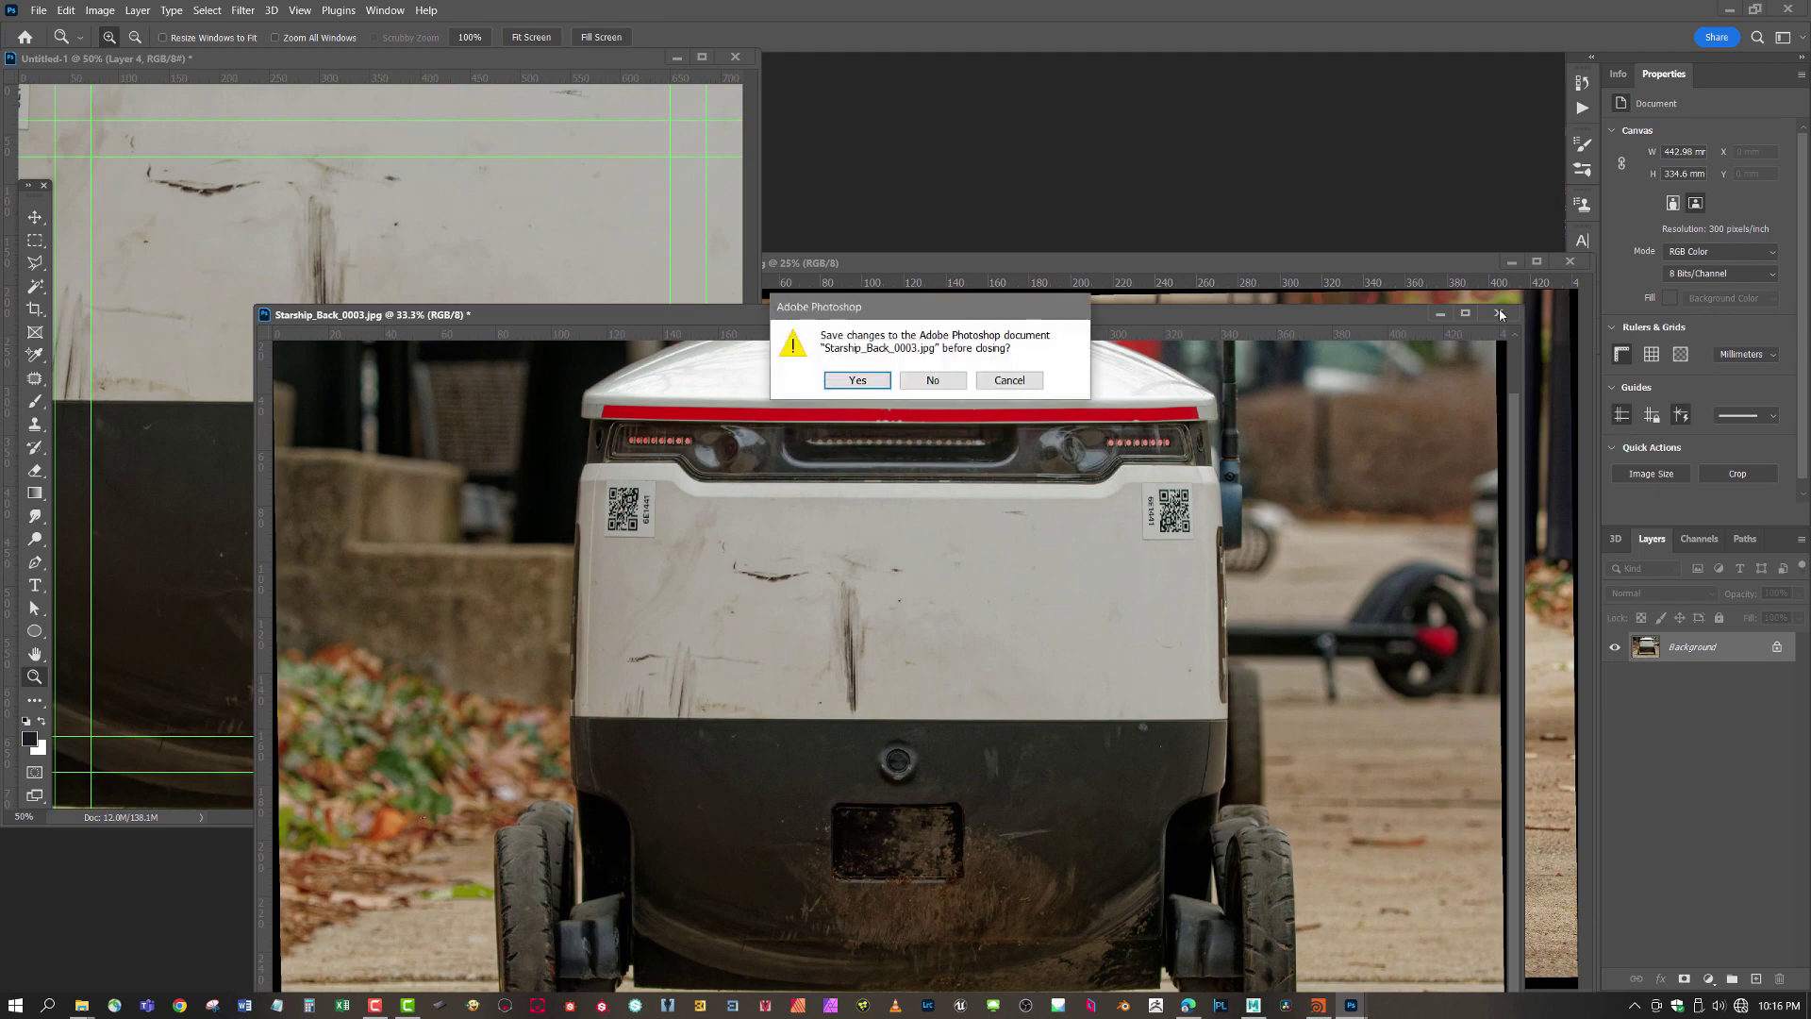
{"action": "left_click", "coordinate": [933, 380]}
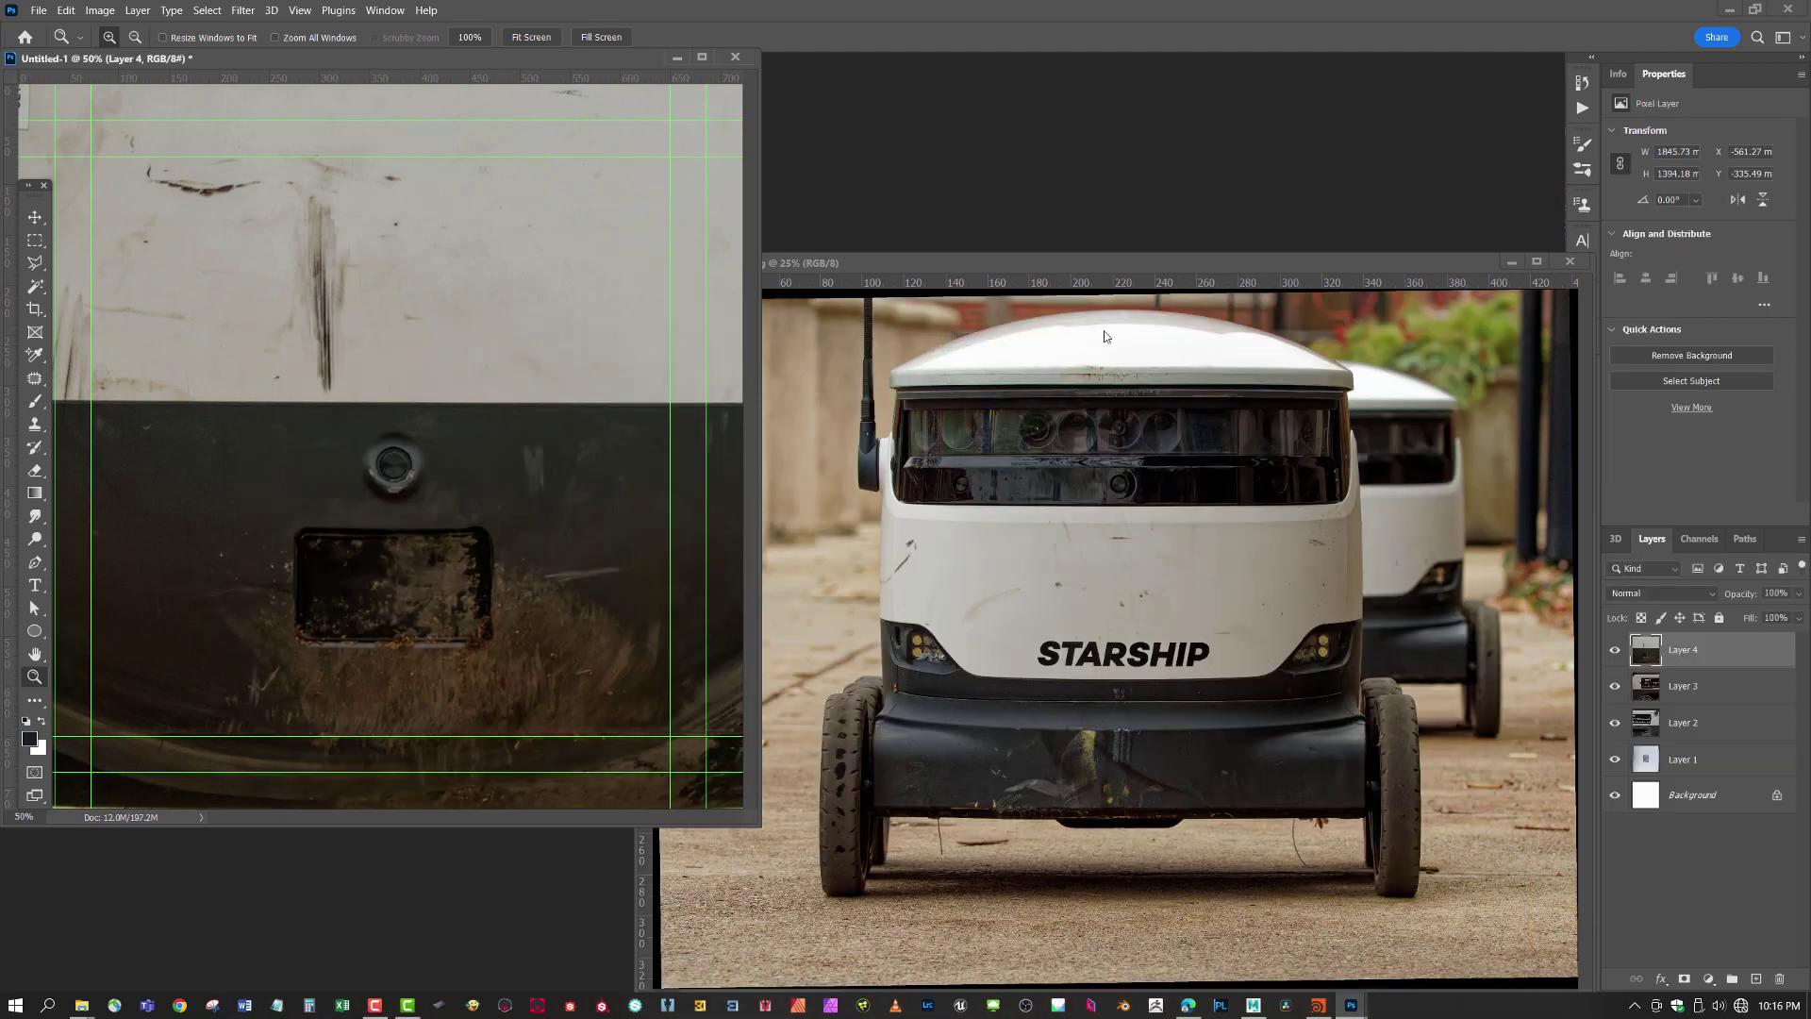
- Copy the Background layer of Starship_Front_0008.jpg into Untitled-1 and close that photo
{"action": "left_click_drag", "start_coordinate": [1143, 277], "coordinate": [1072, 262]}
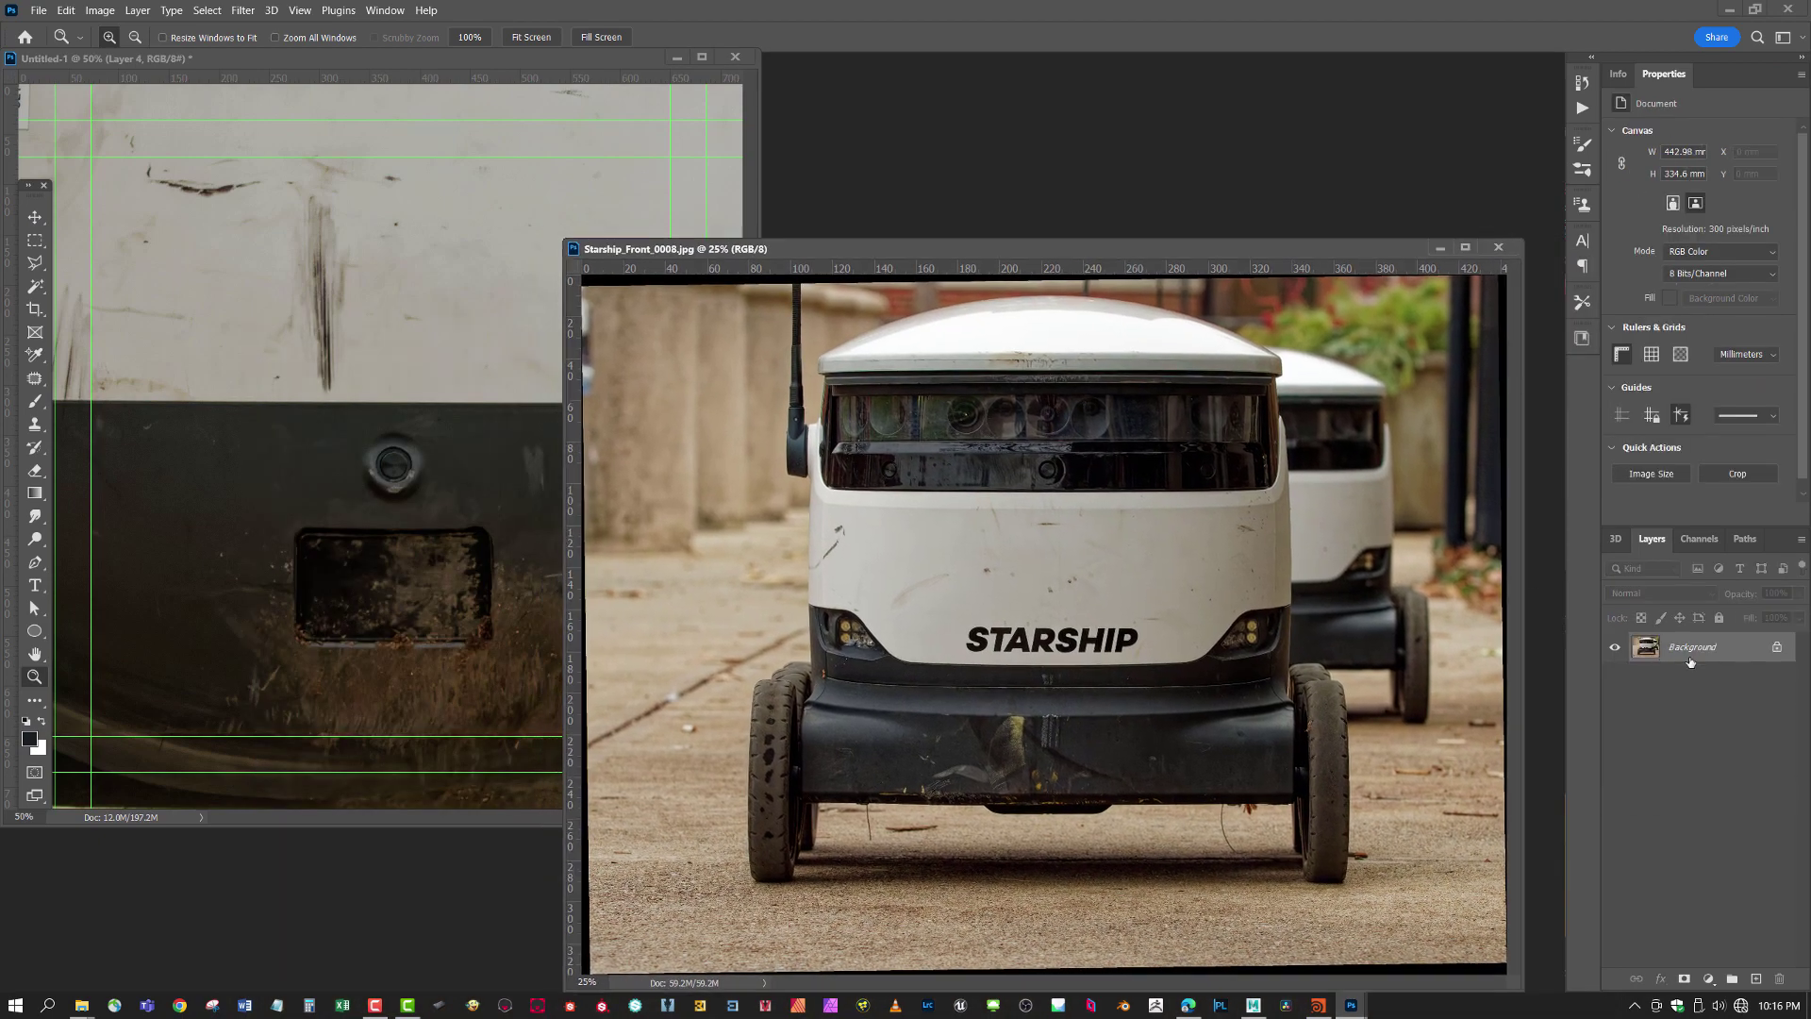
{"action": "left_click_drag", "start_coordinate": [1454, 573], "coordinate": [432, 291]}
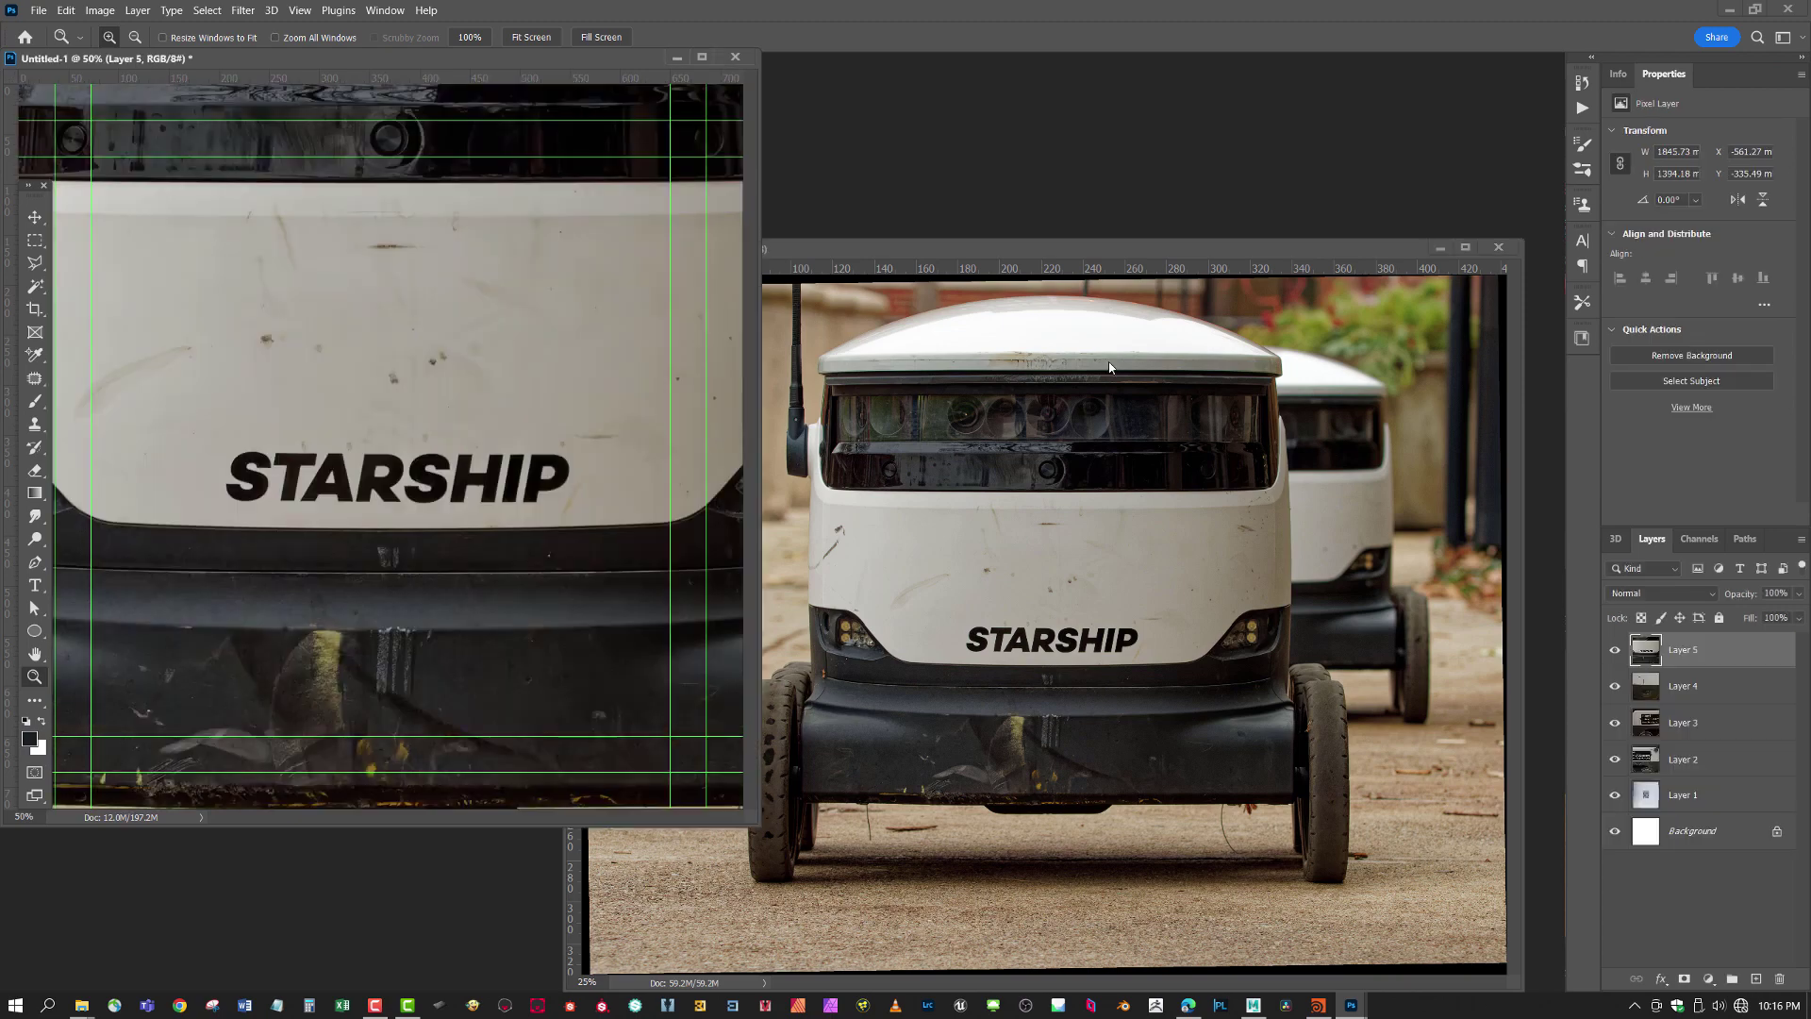
{"action": "left_click", "coordinate": [1498, 246]}
{"action": "left_click", "coordinate": [1499, 246]}
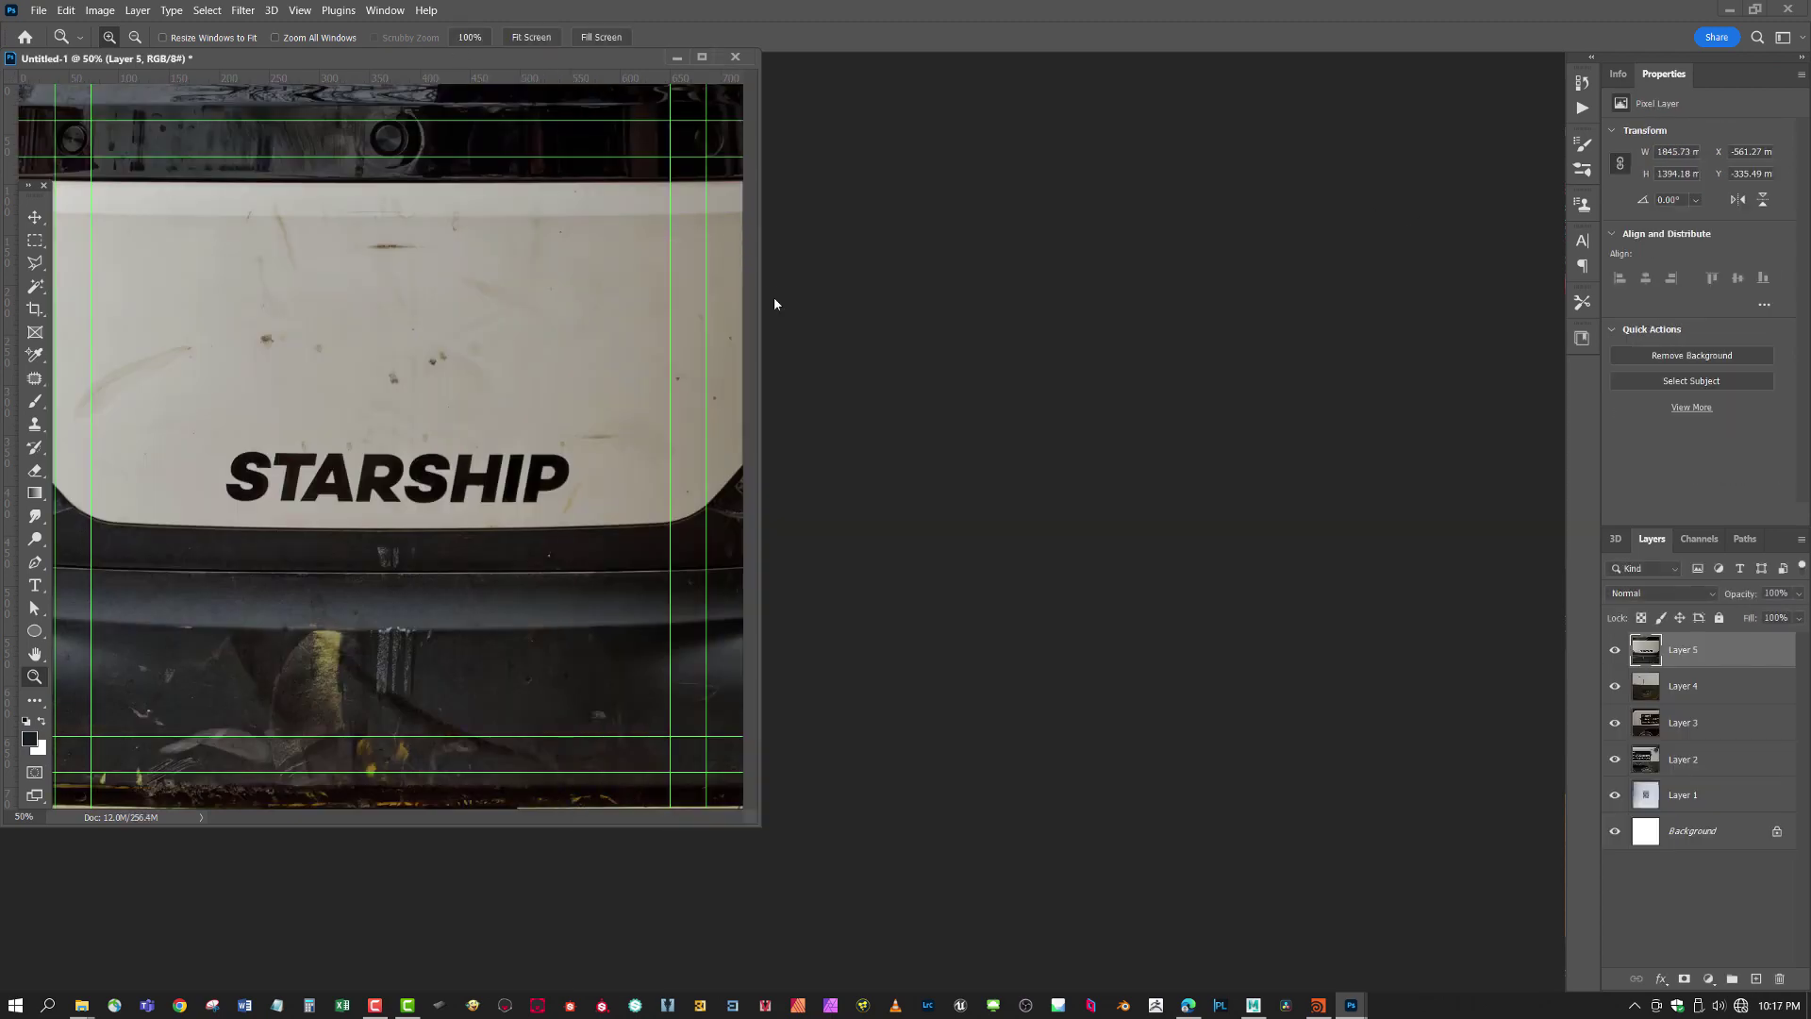
- Show Untitled-1 in full screen mode with the menu bar, zoomed so the whole canvas has free space around it
{"action": "key", "text": "ctrl+0"}
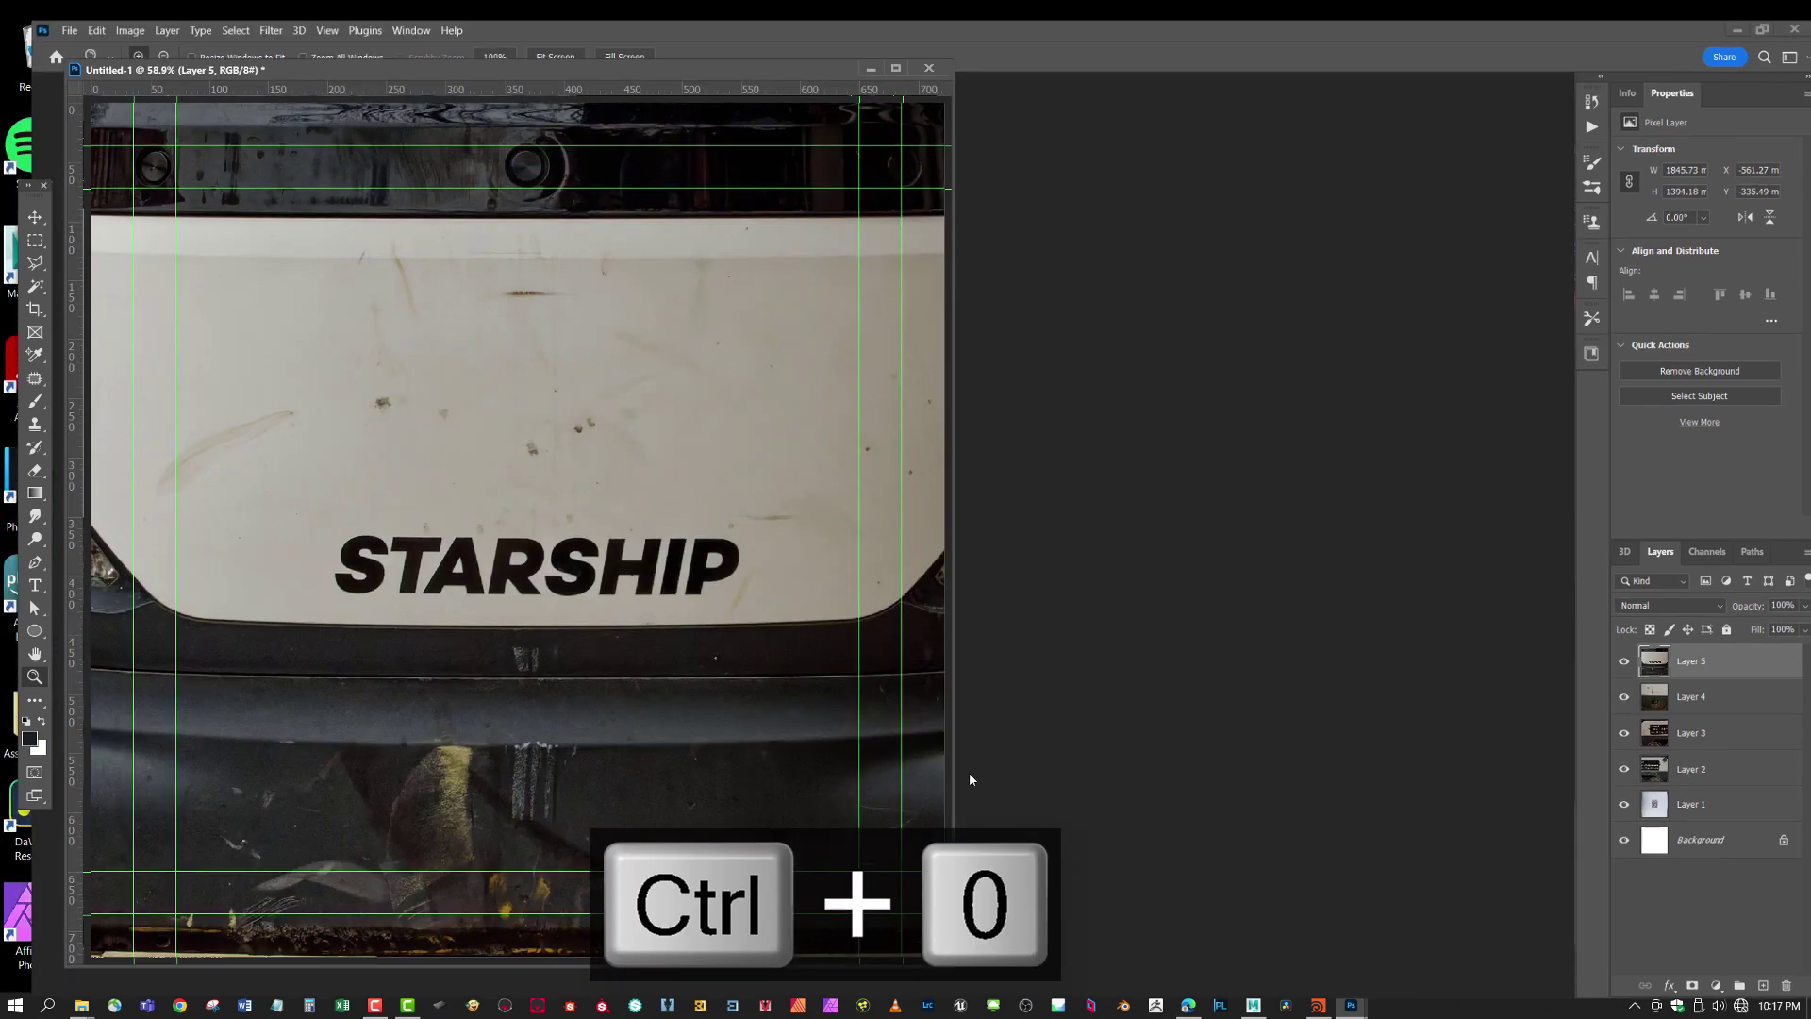
{"action": "key", "text": "f"}
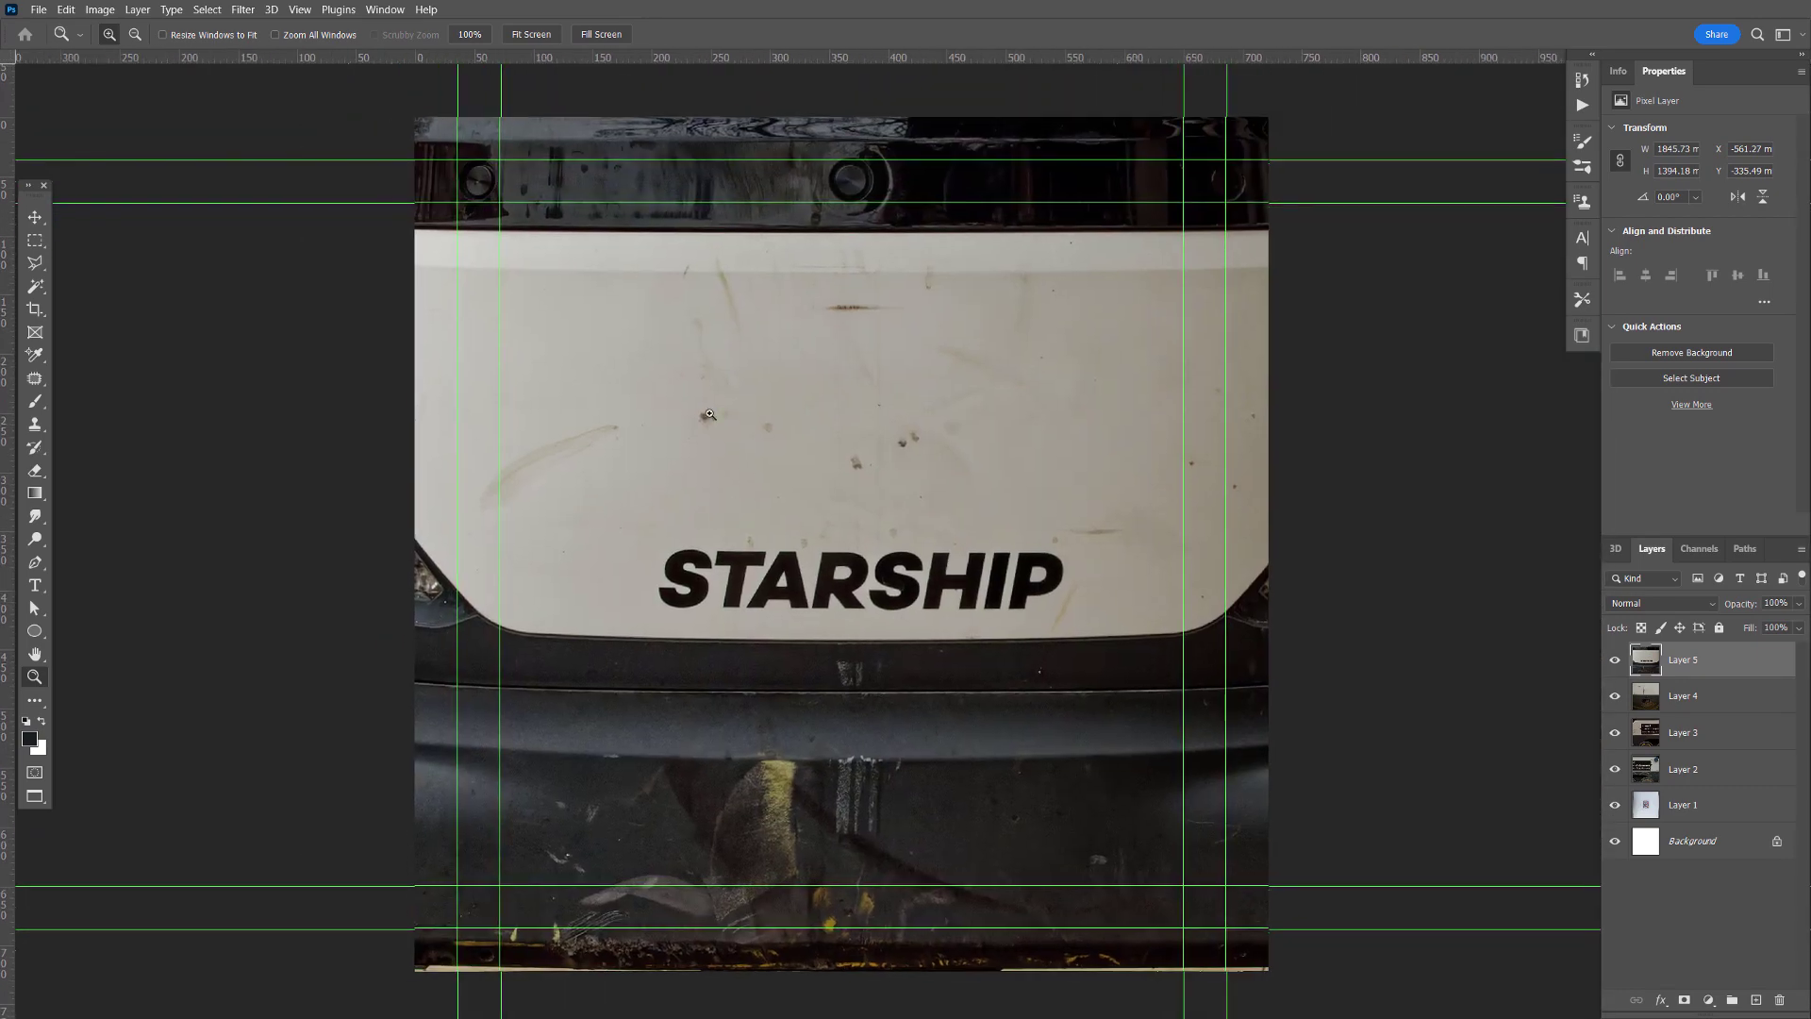
{"action": "key", "text": "ctrl+minus"}
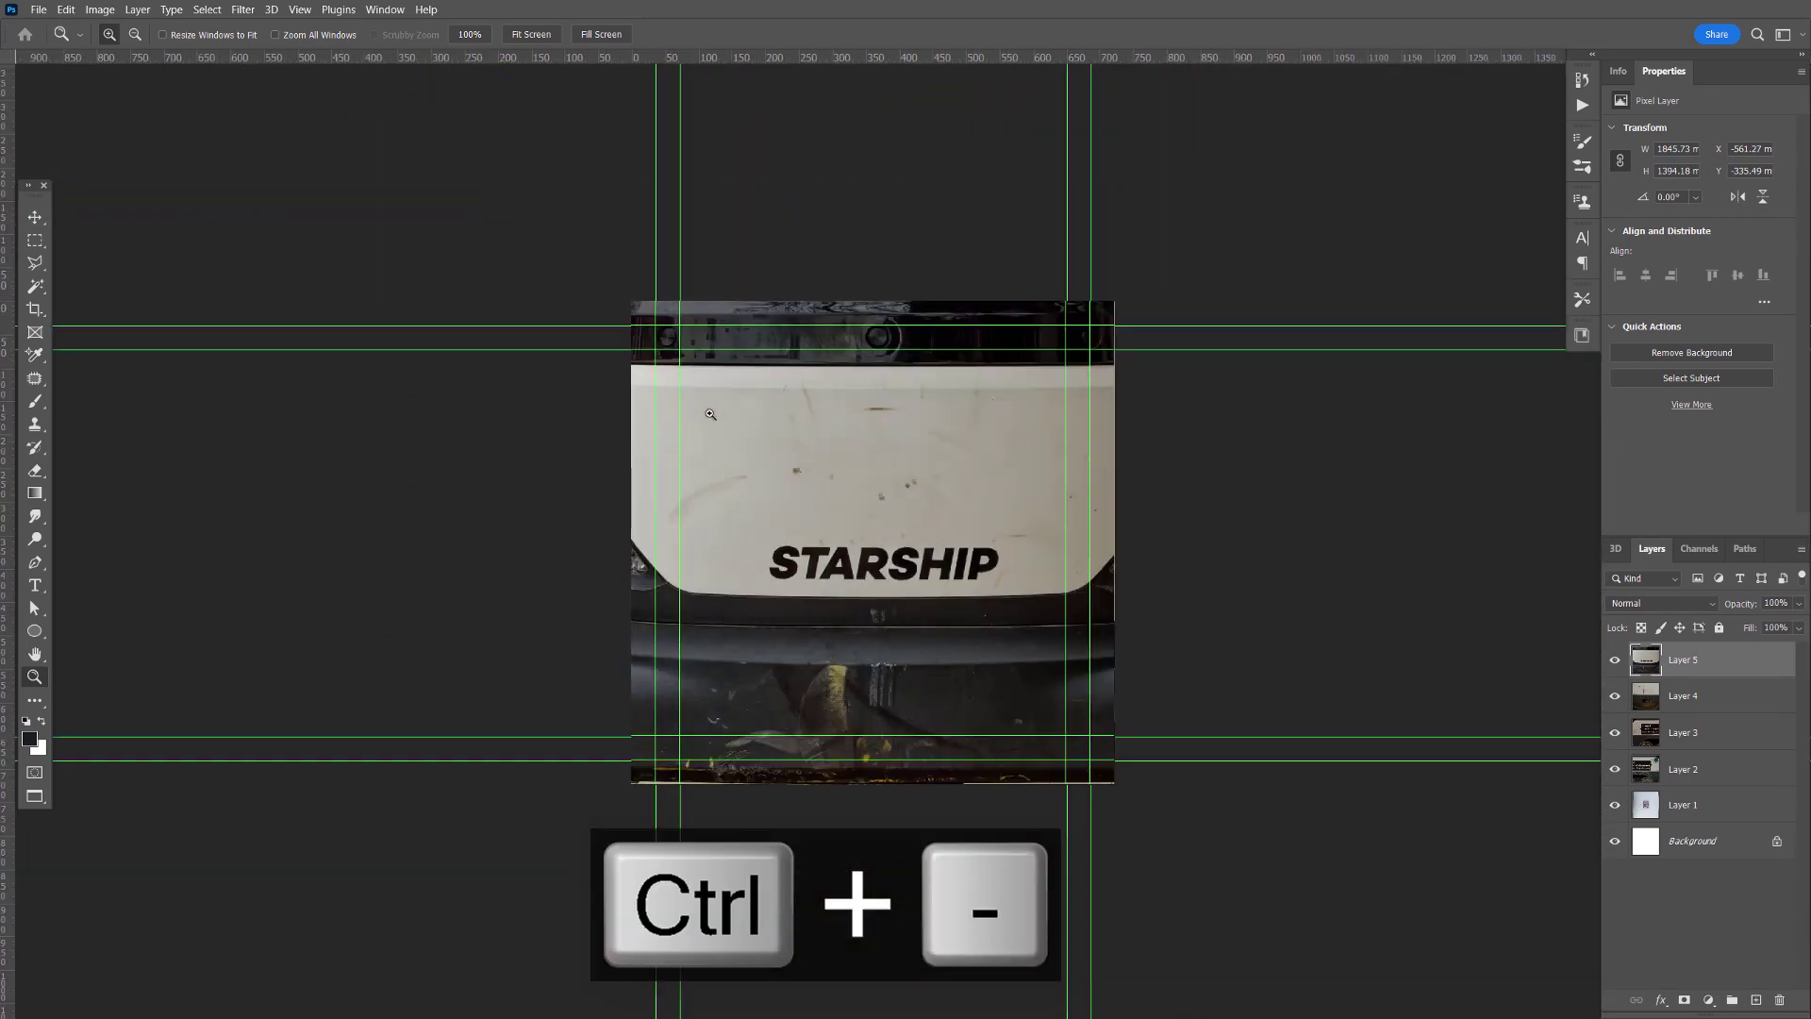
{"action": "left_click", "coordinate": [888, 514]}
{"action": "left_click", "coordinate": [903, 526]}
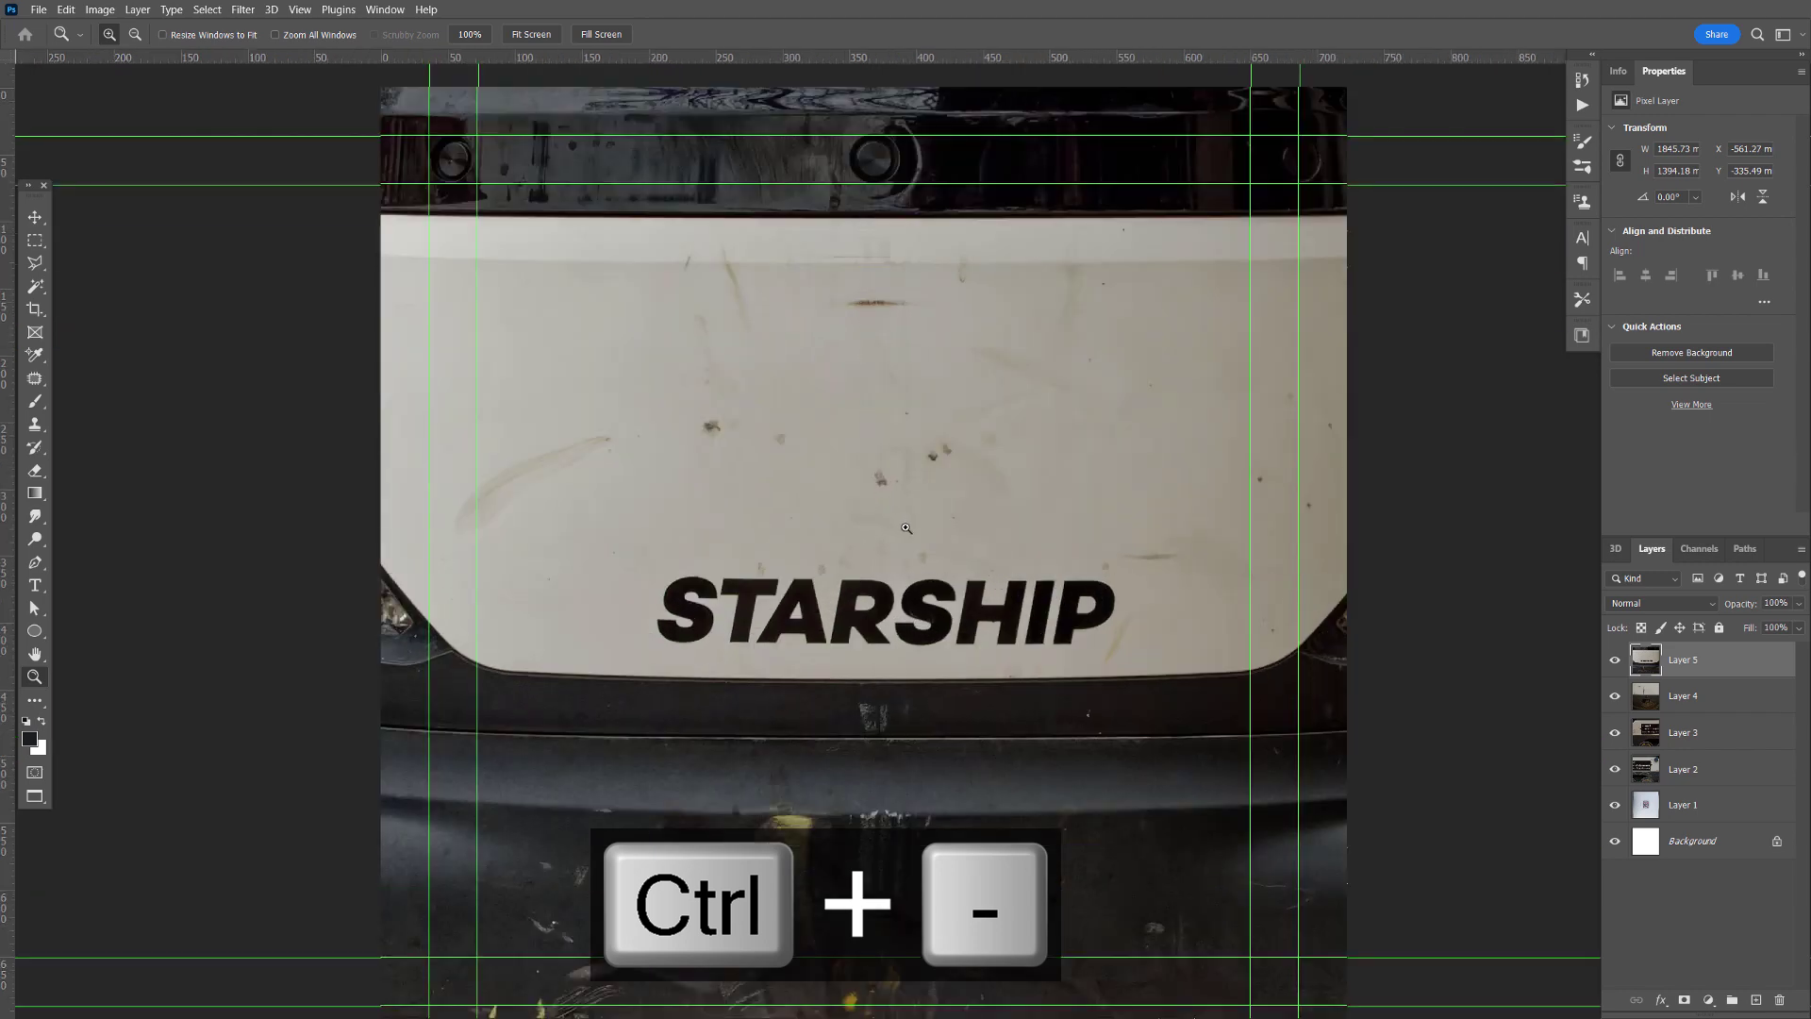
{"action": "left_click", "coordinate": [737, 466], "text": "alt"}
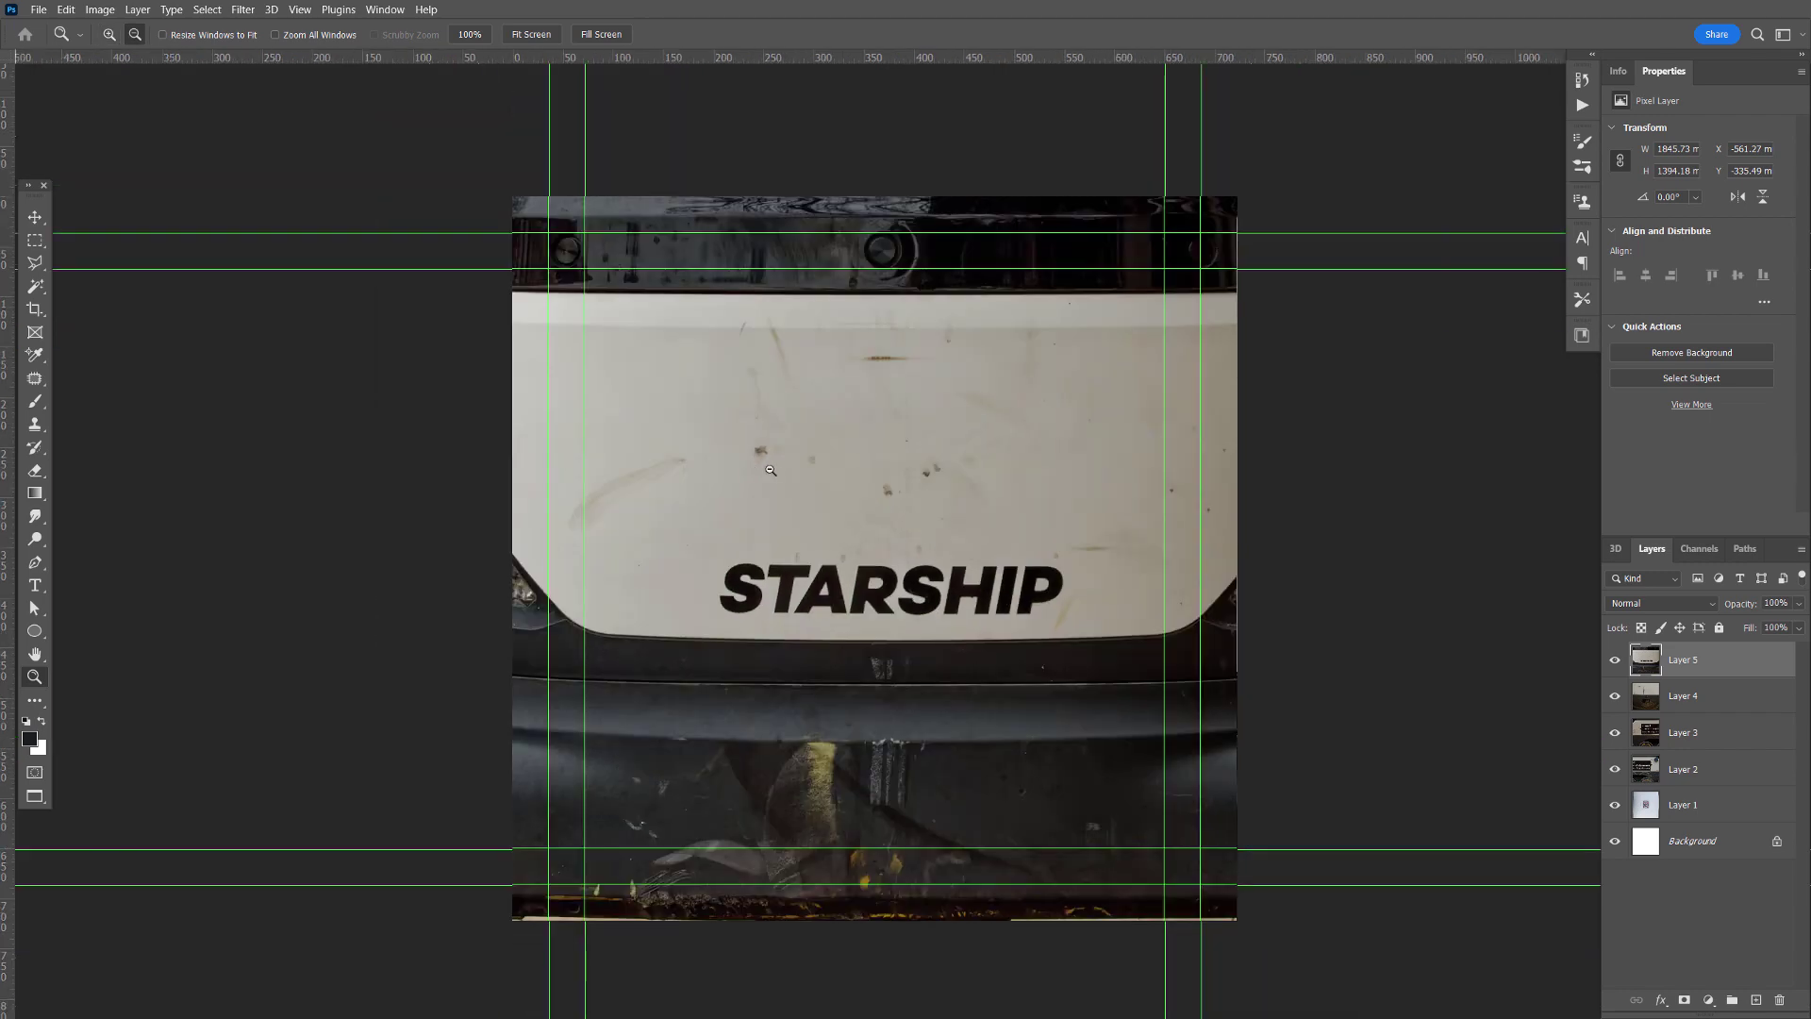
{"action": "left_click", "coordinate": [771, 471], "text": "alt"}
{"action": "left_click", "coordinate": [872, 535]}
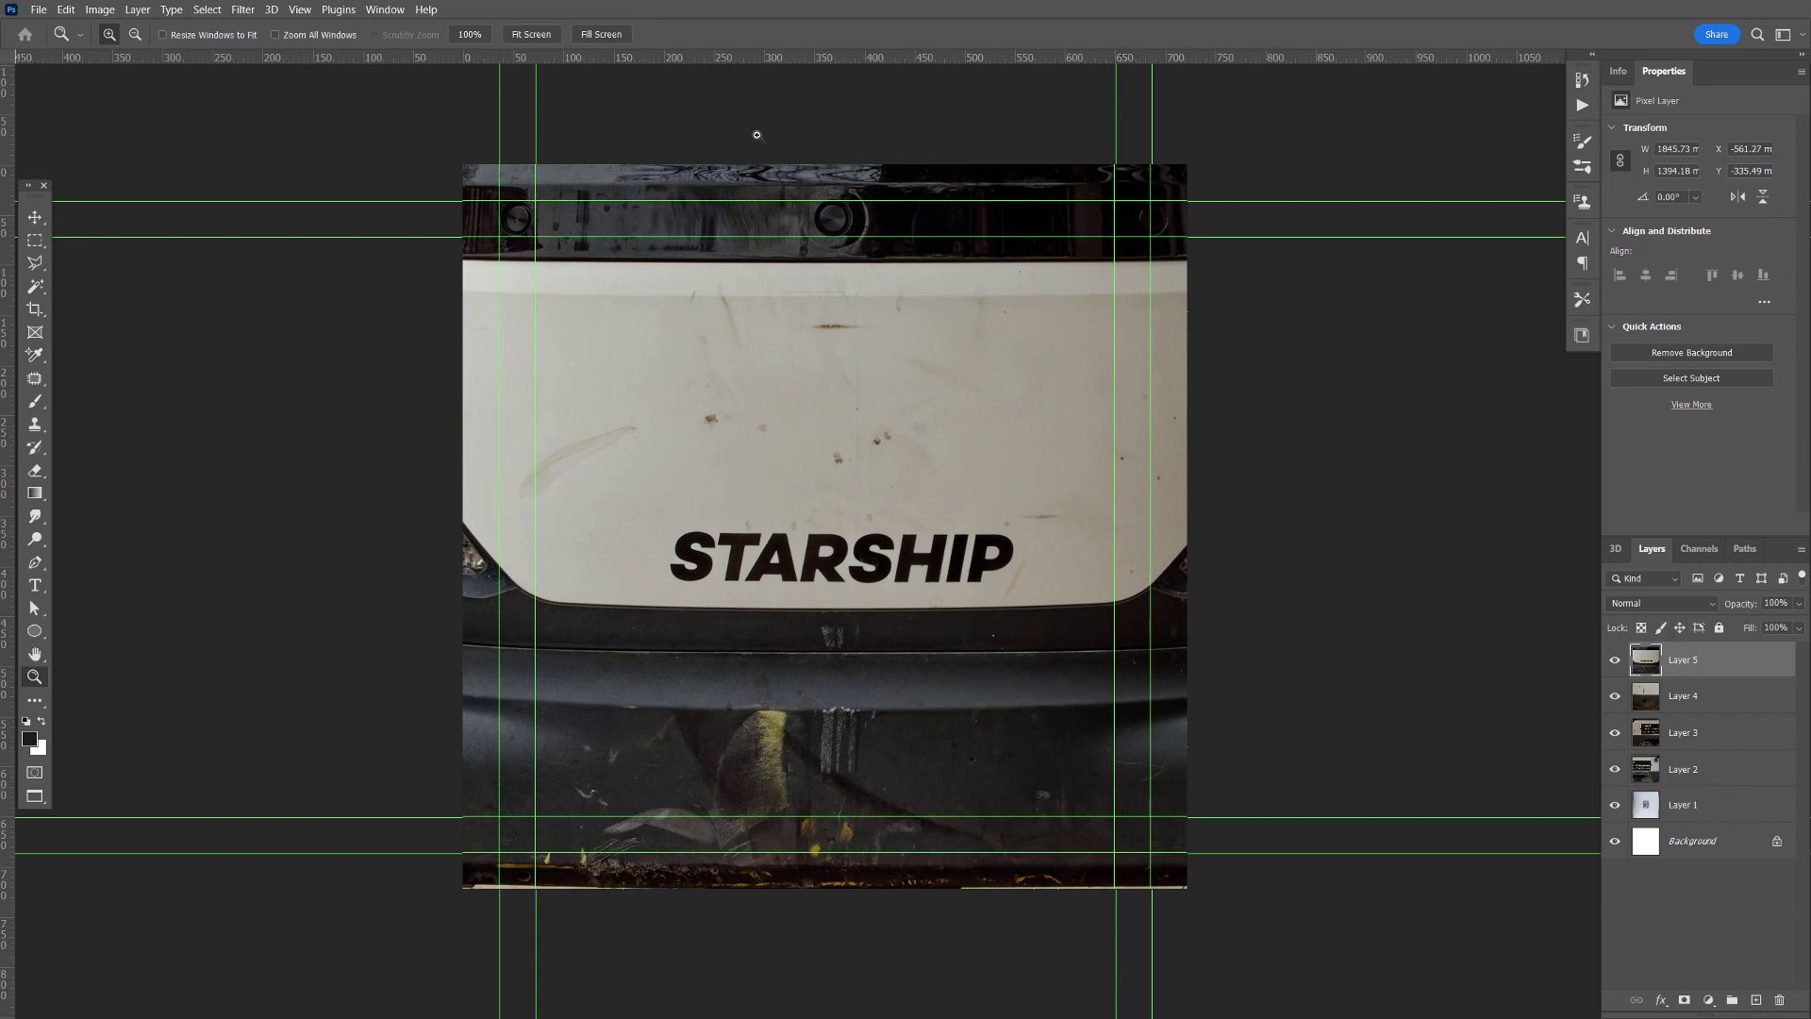
- Place a vertical and a horizontal guide through the centre of the canvas, and check the snapping options
{"action": "left_click_drag", "start_coordinate": [11, 163], "coordinate": [826, 290]}
{"action": "left_click_drag", "start_coordinate": [784, 62], "coordinate": [760, 527]}
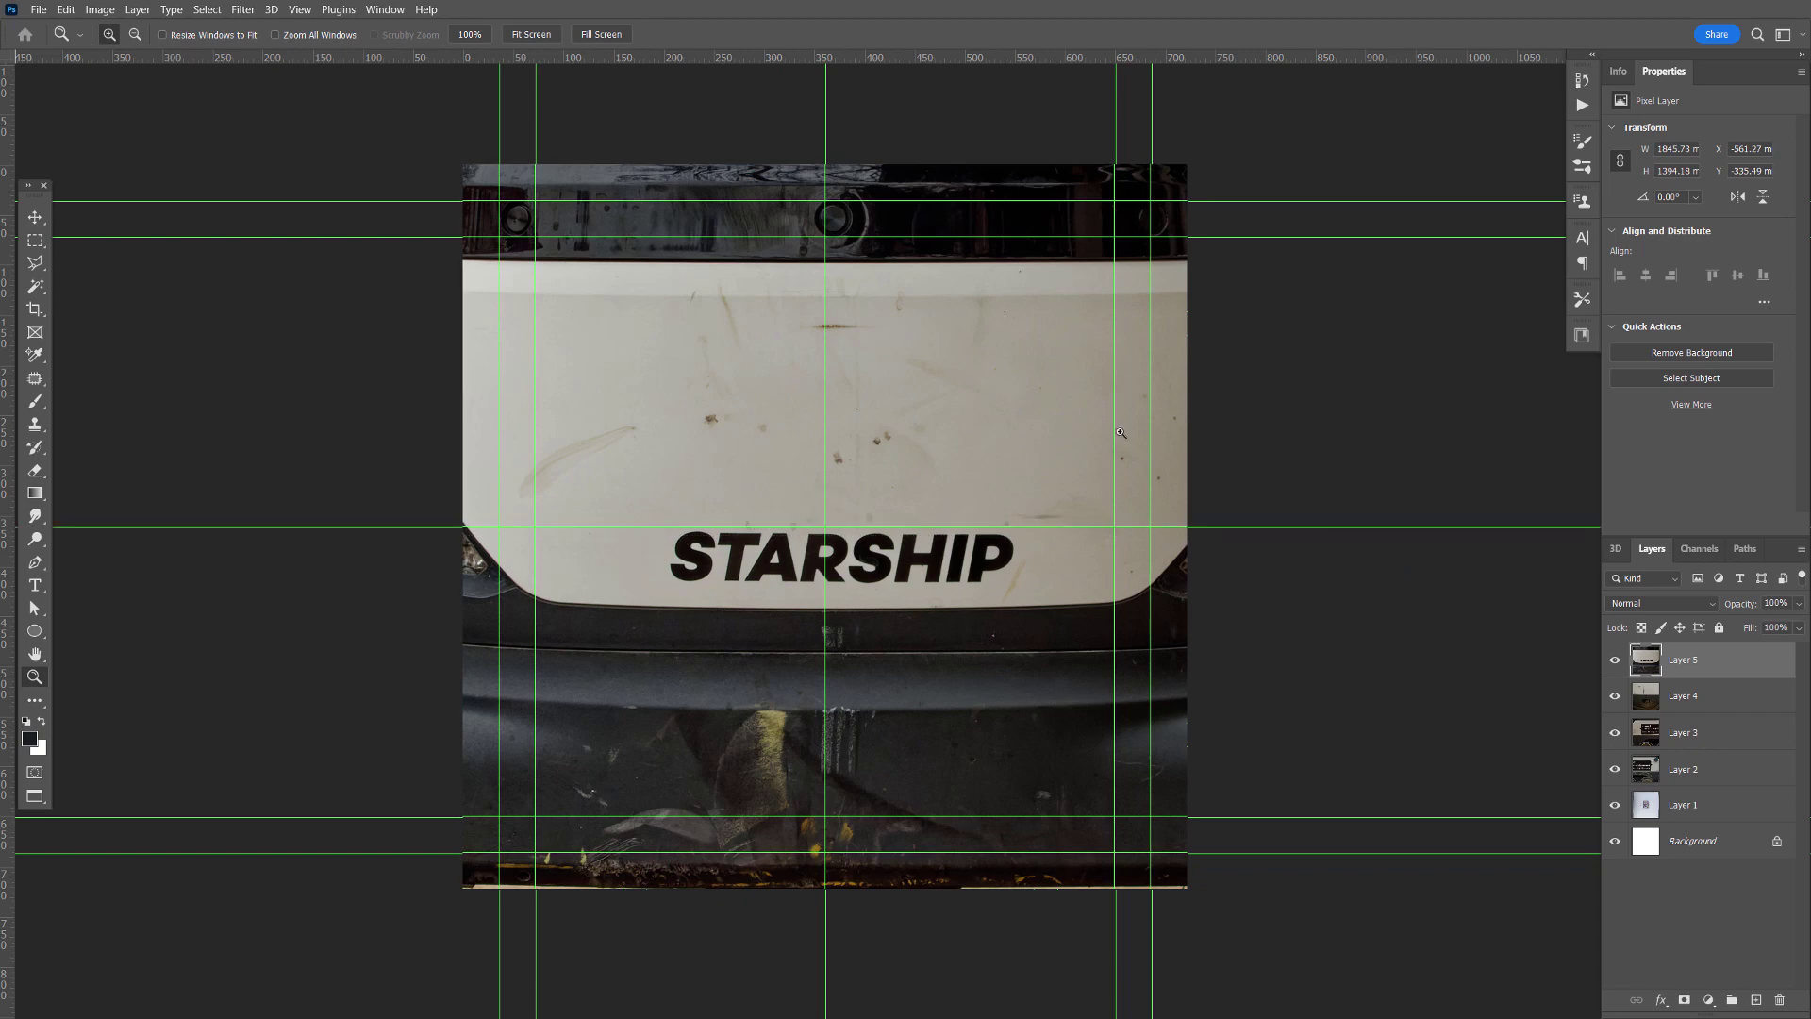
{"action": "left_click", "coordinate": [390, 13]}
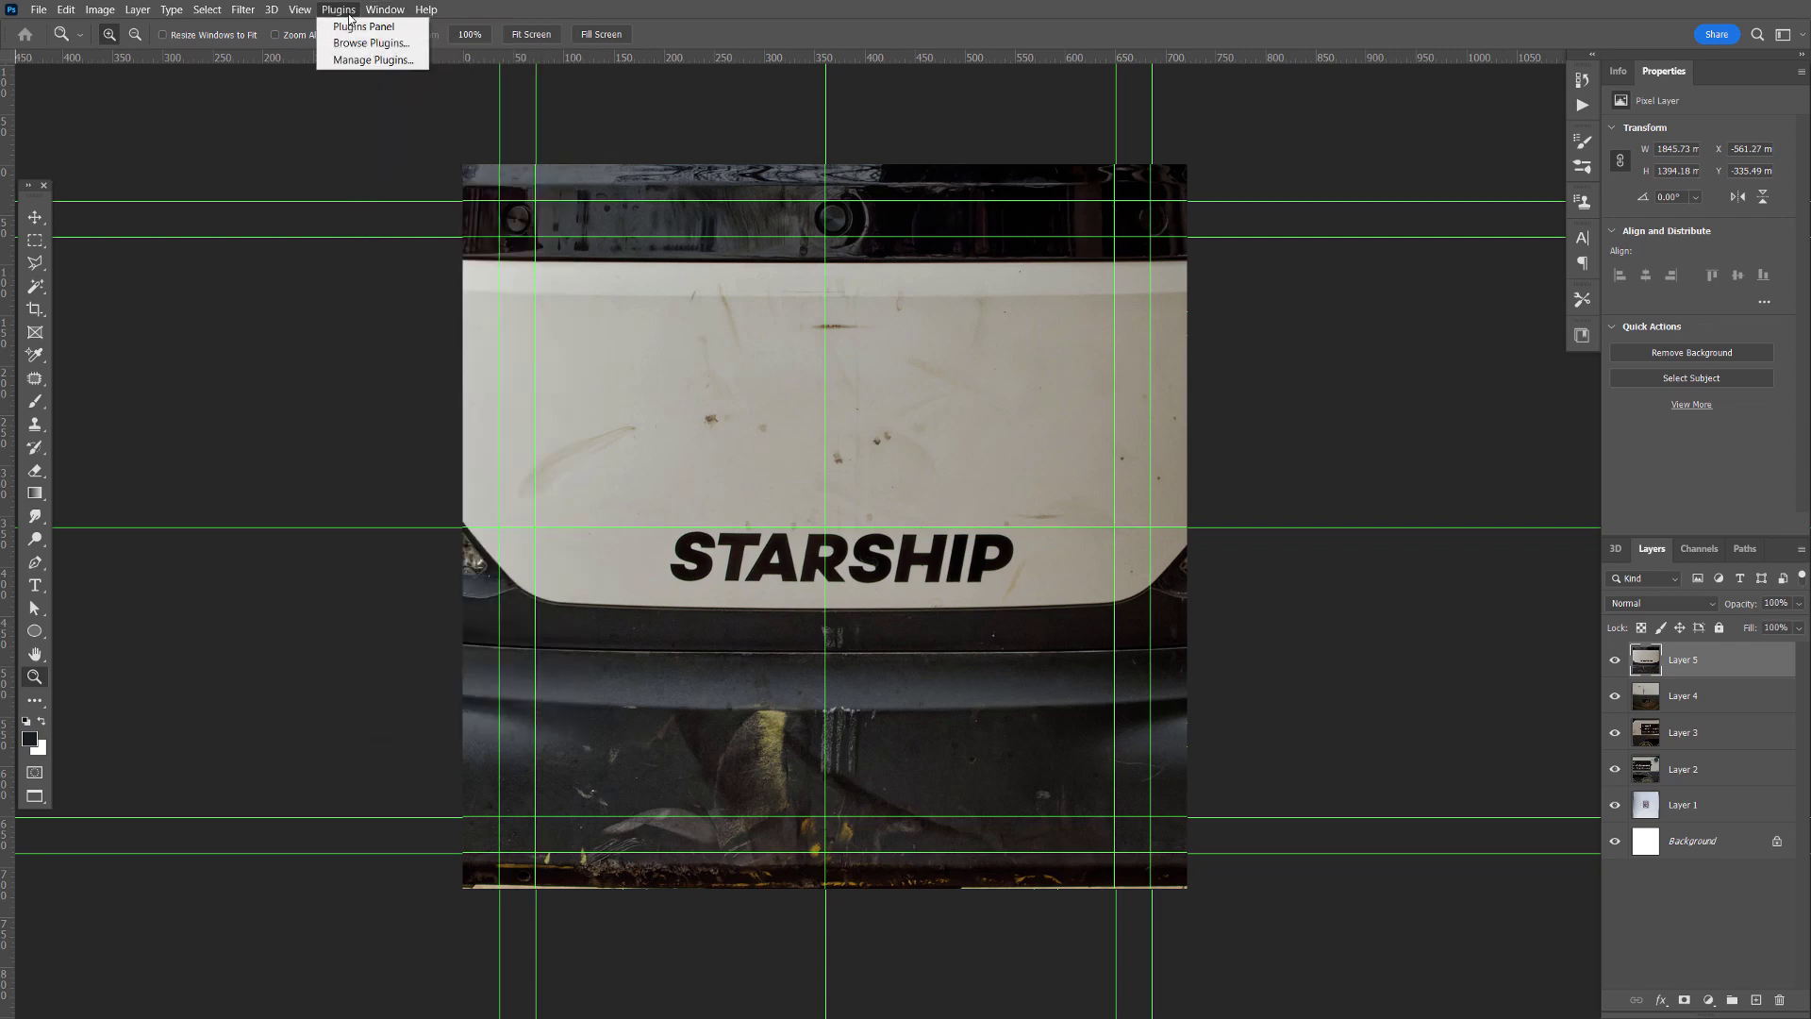
{"action": "mouse_move", "coordinate": [310, 13]}
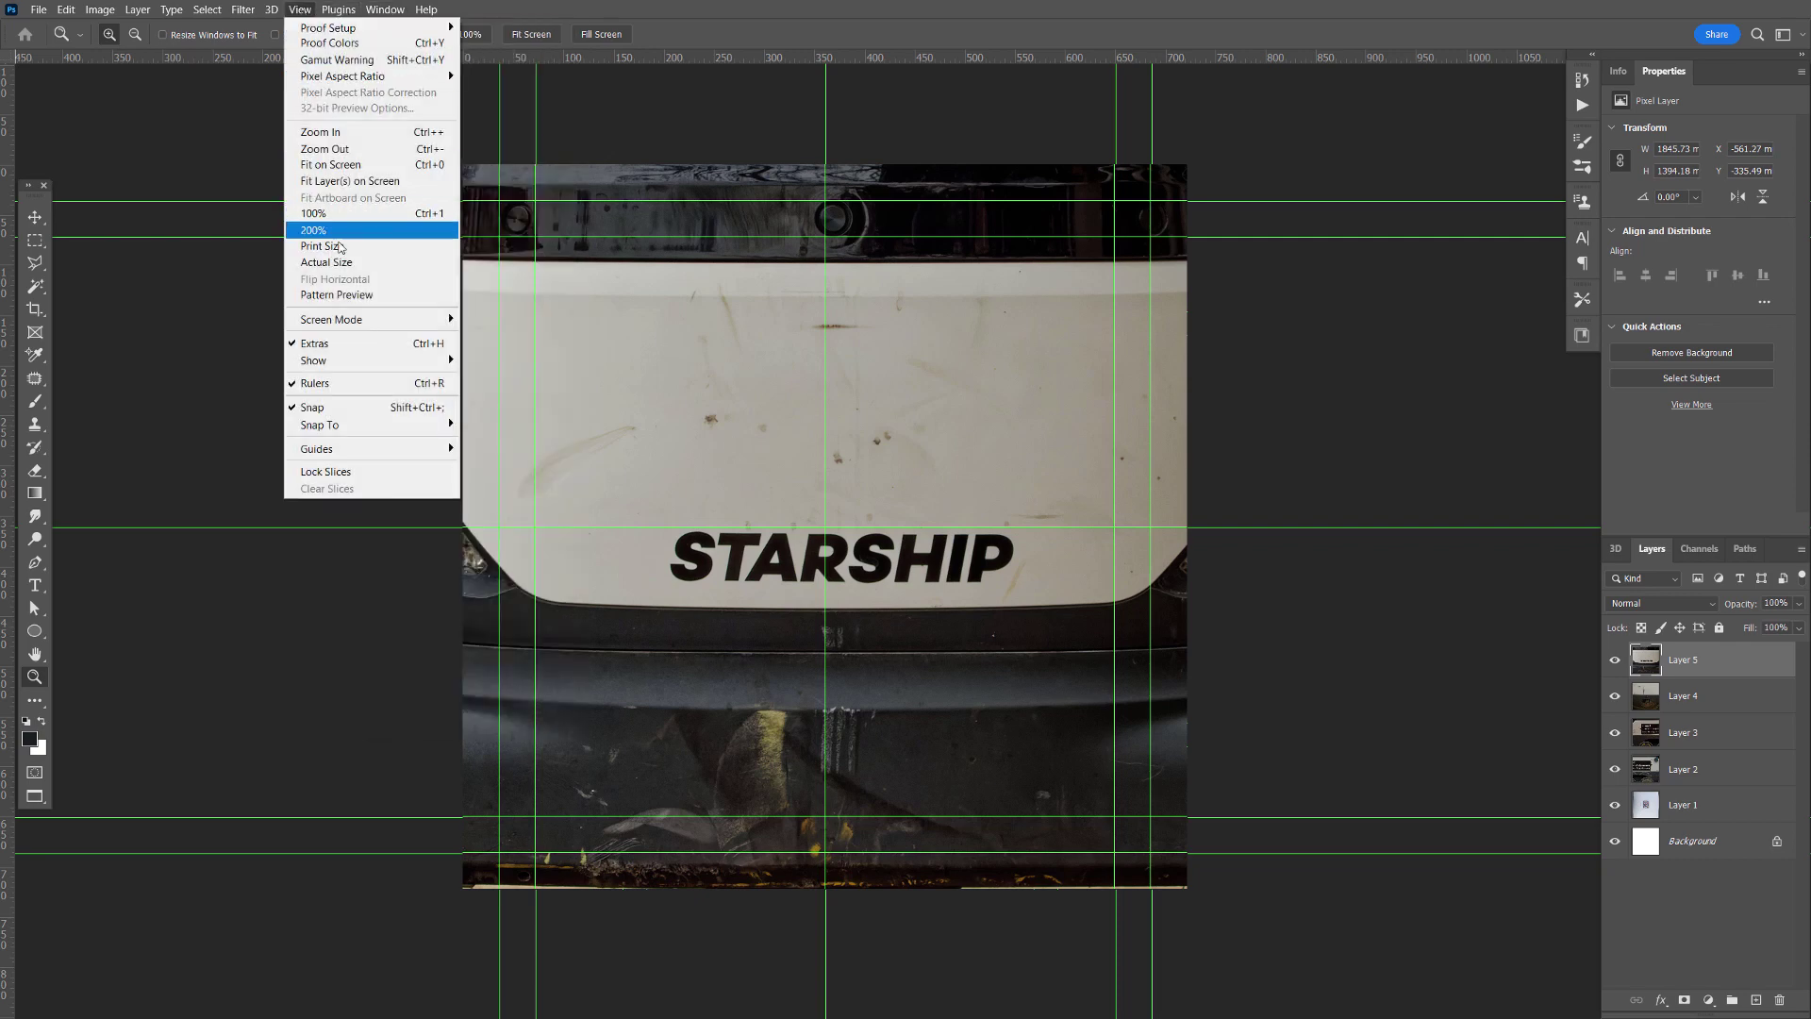
{"action": "left_click", "coordinate": [350, 426]}
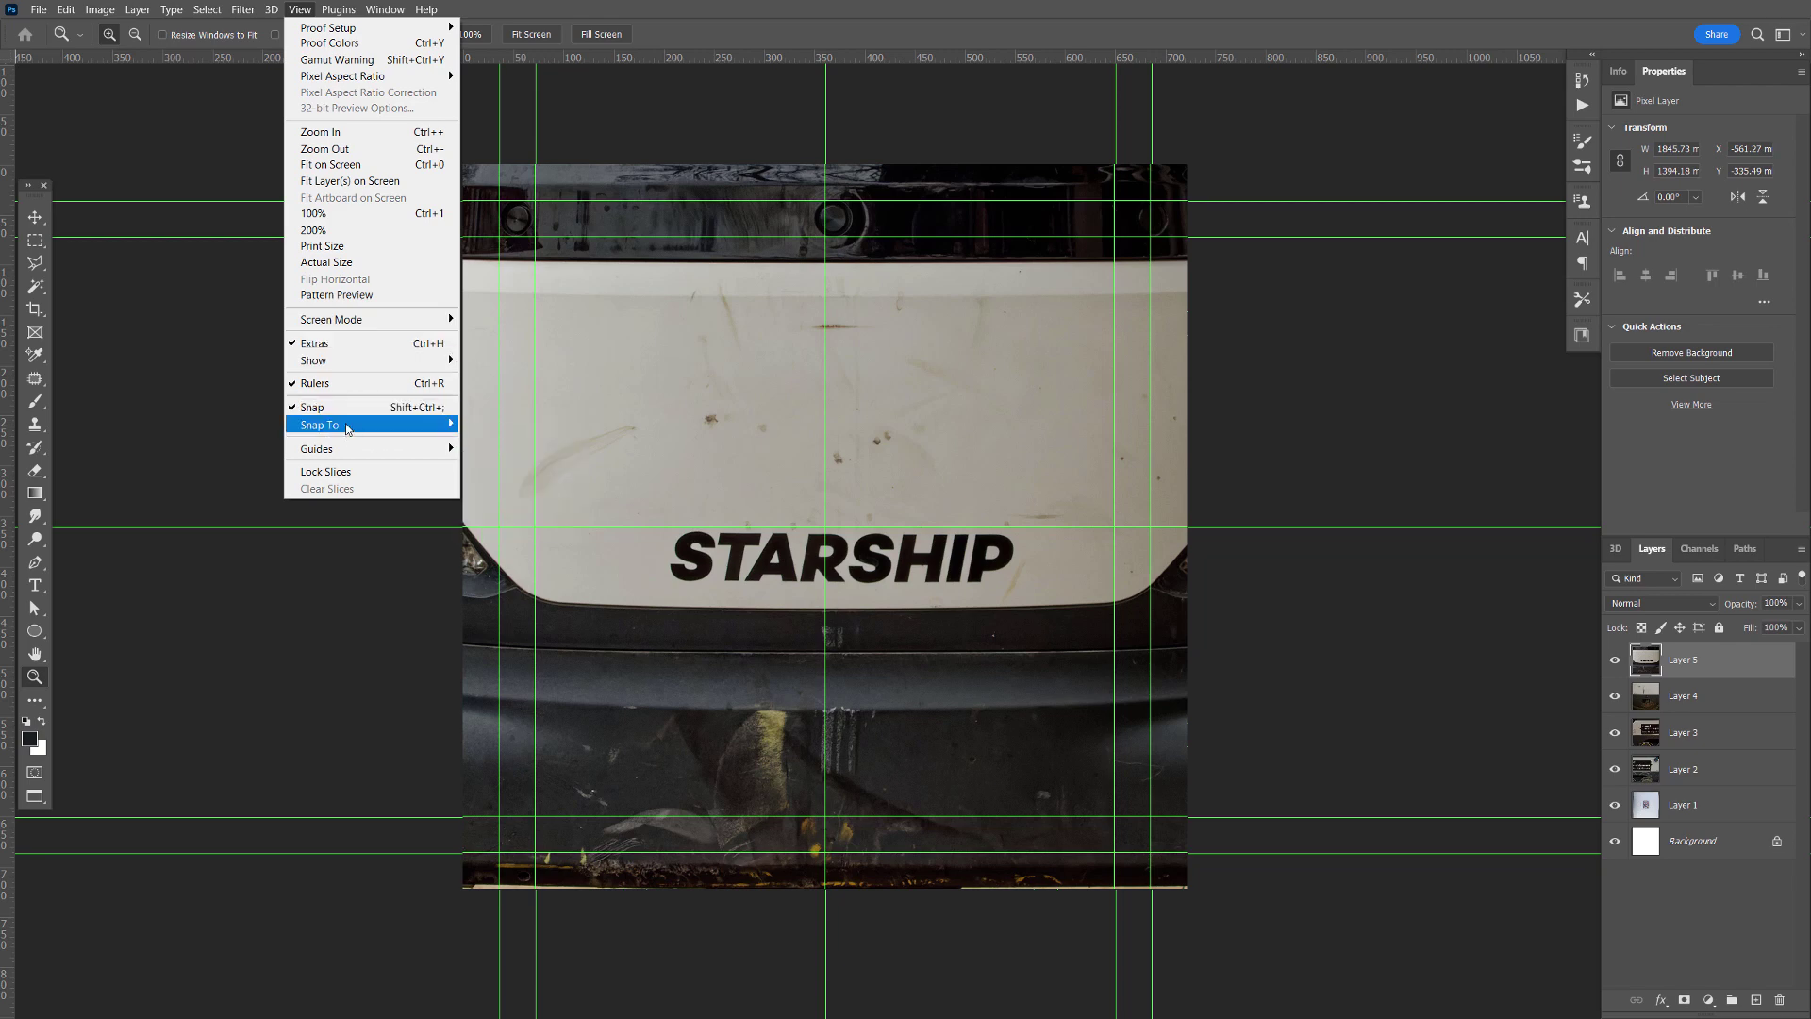
{"action": "left_click", "coordinate": [996, 22]}
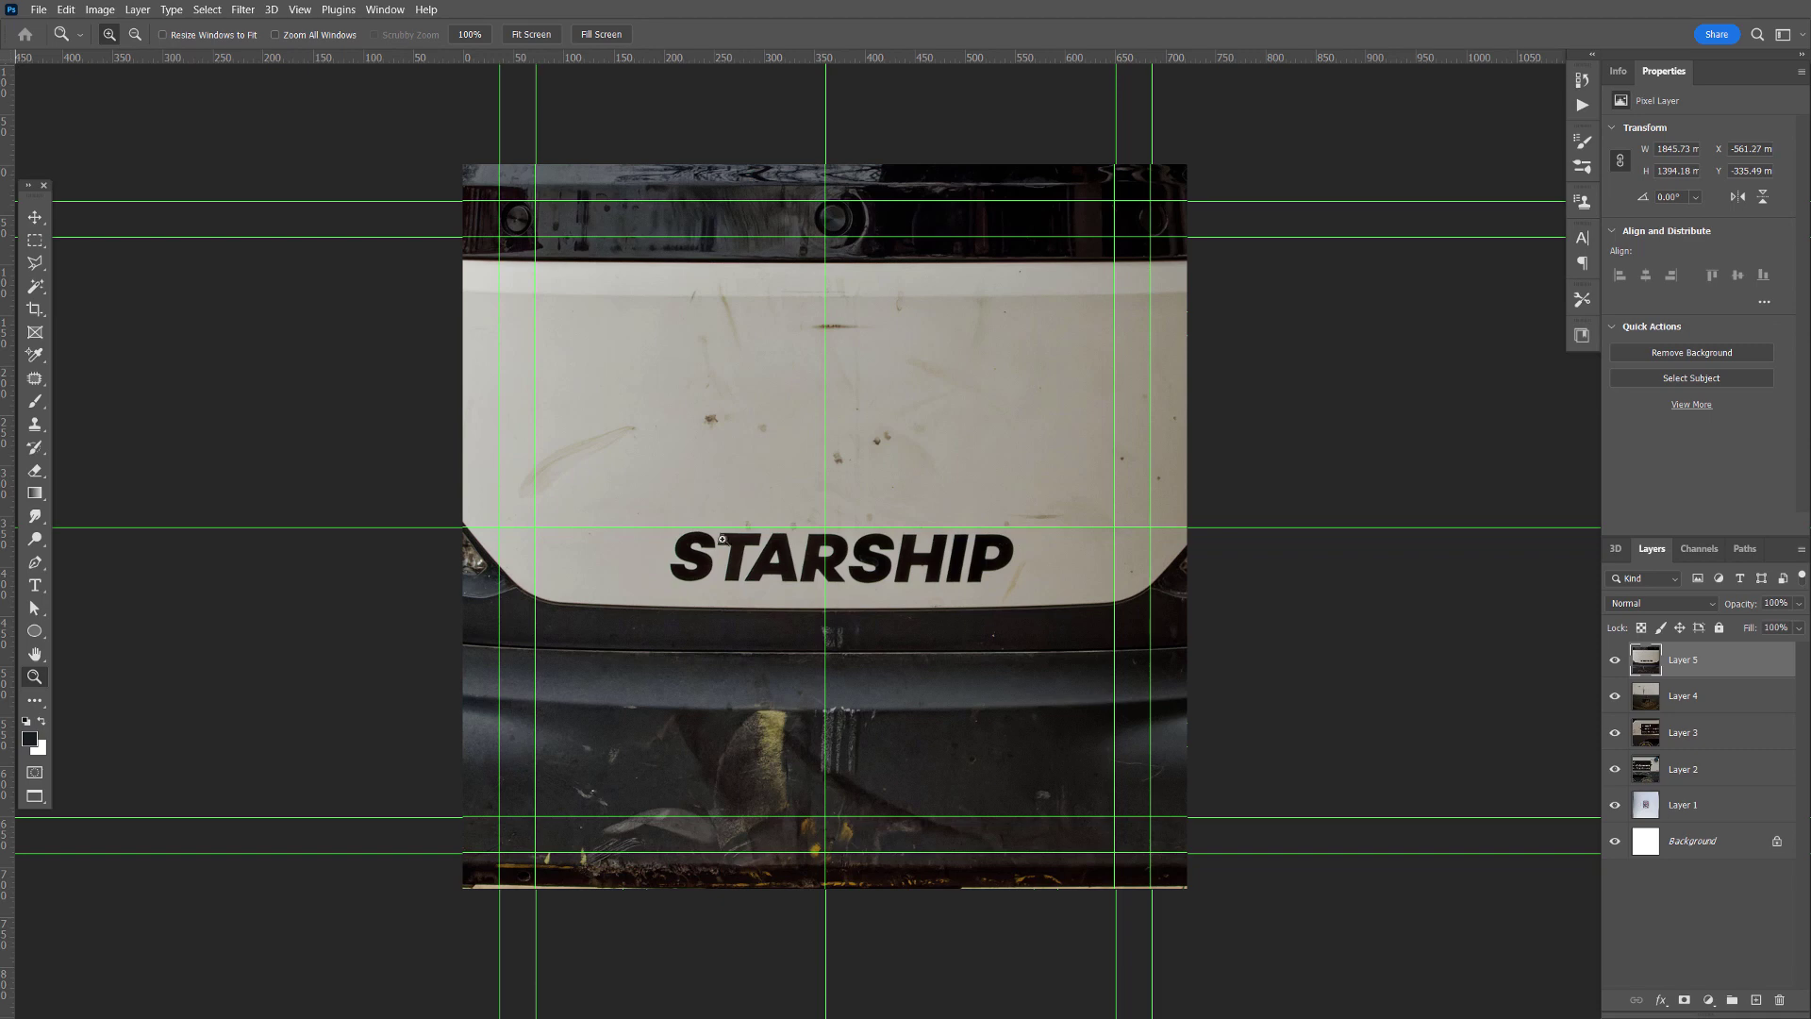
- Select Layer 1 through Layer 5 and scale them together to about 45.5%, placing them over the middle of the canvas
{"action": "left_click", "coordinate": [1740, 781], "text": "shift"}
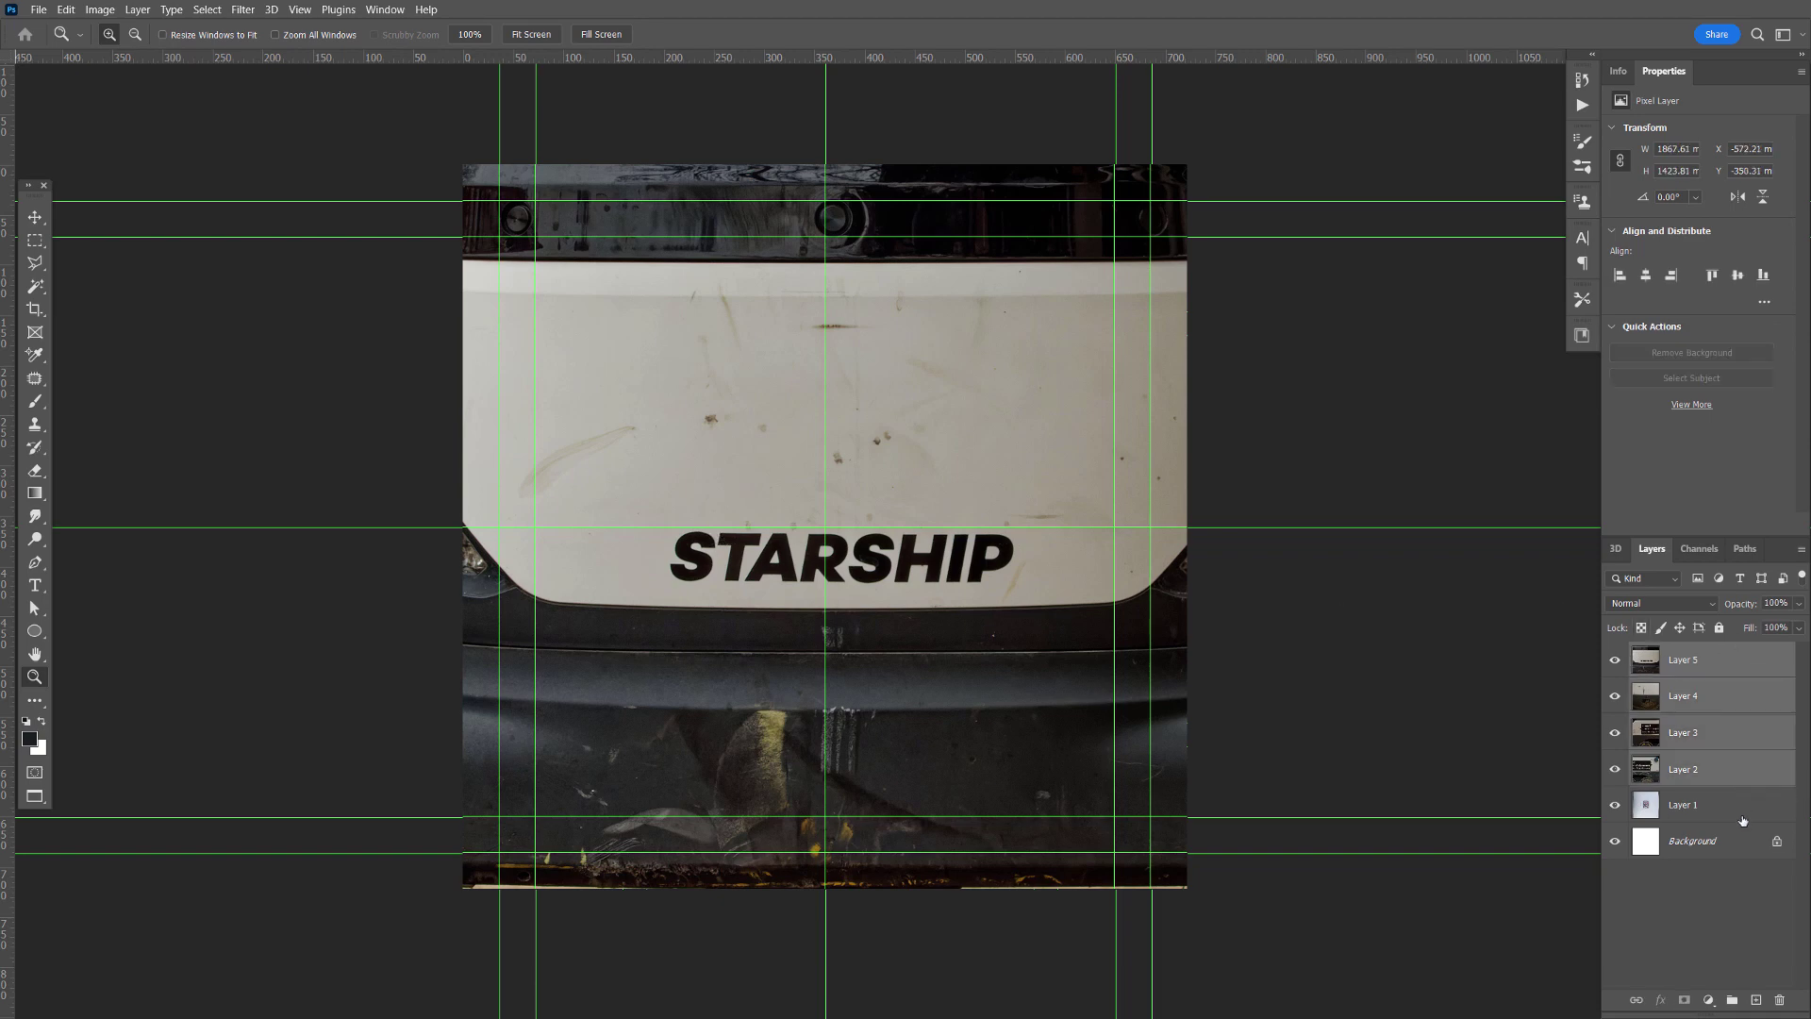
{"action": "left_click", "coordinate": [1742, 818], "text": "shift"}
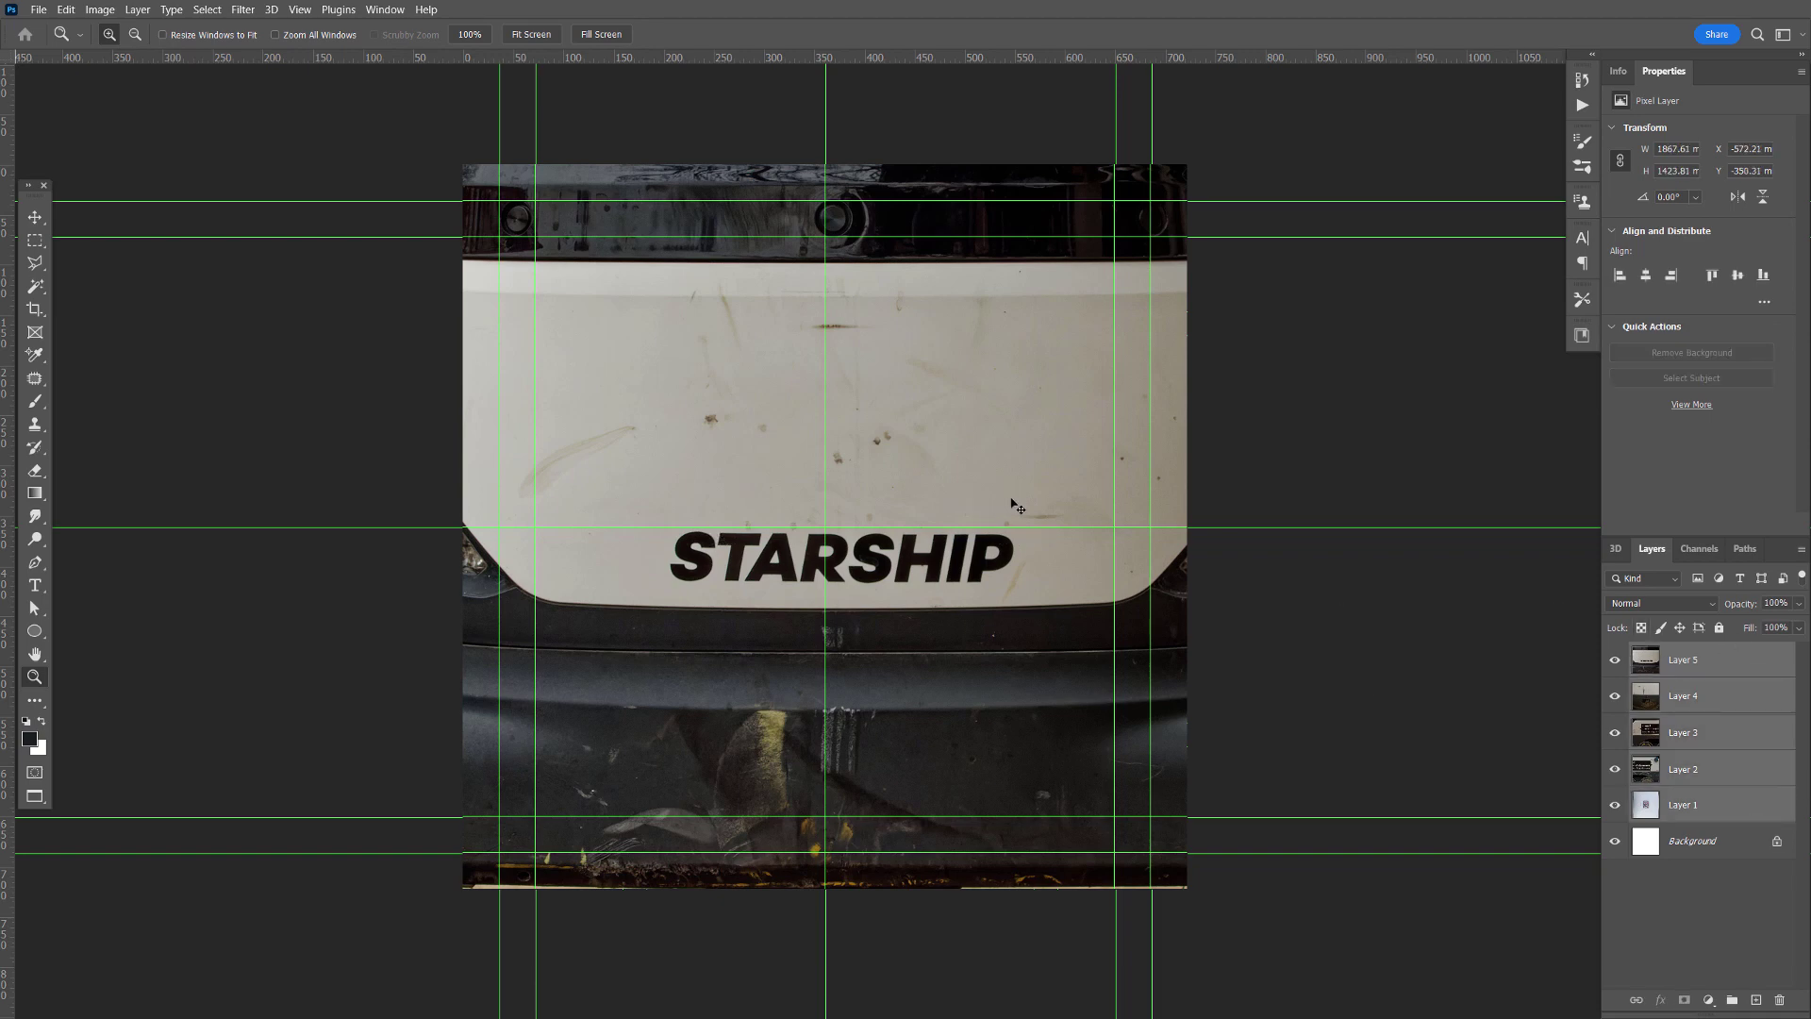
{"action": "left_click", "coordinate": [1746, 671]}
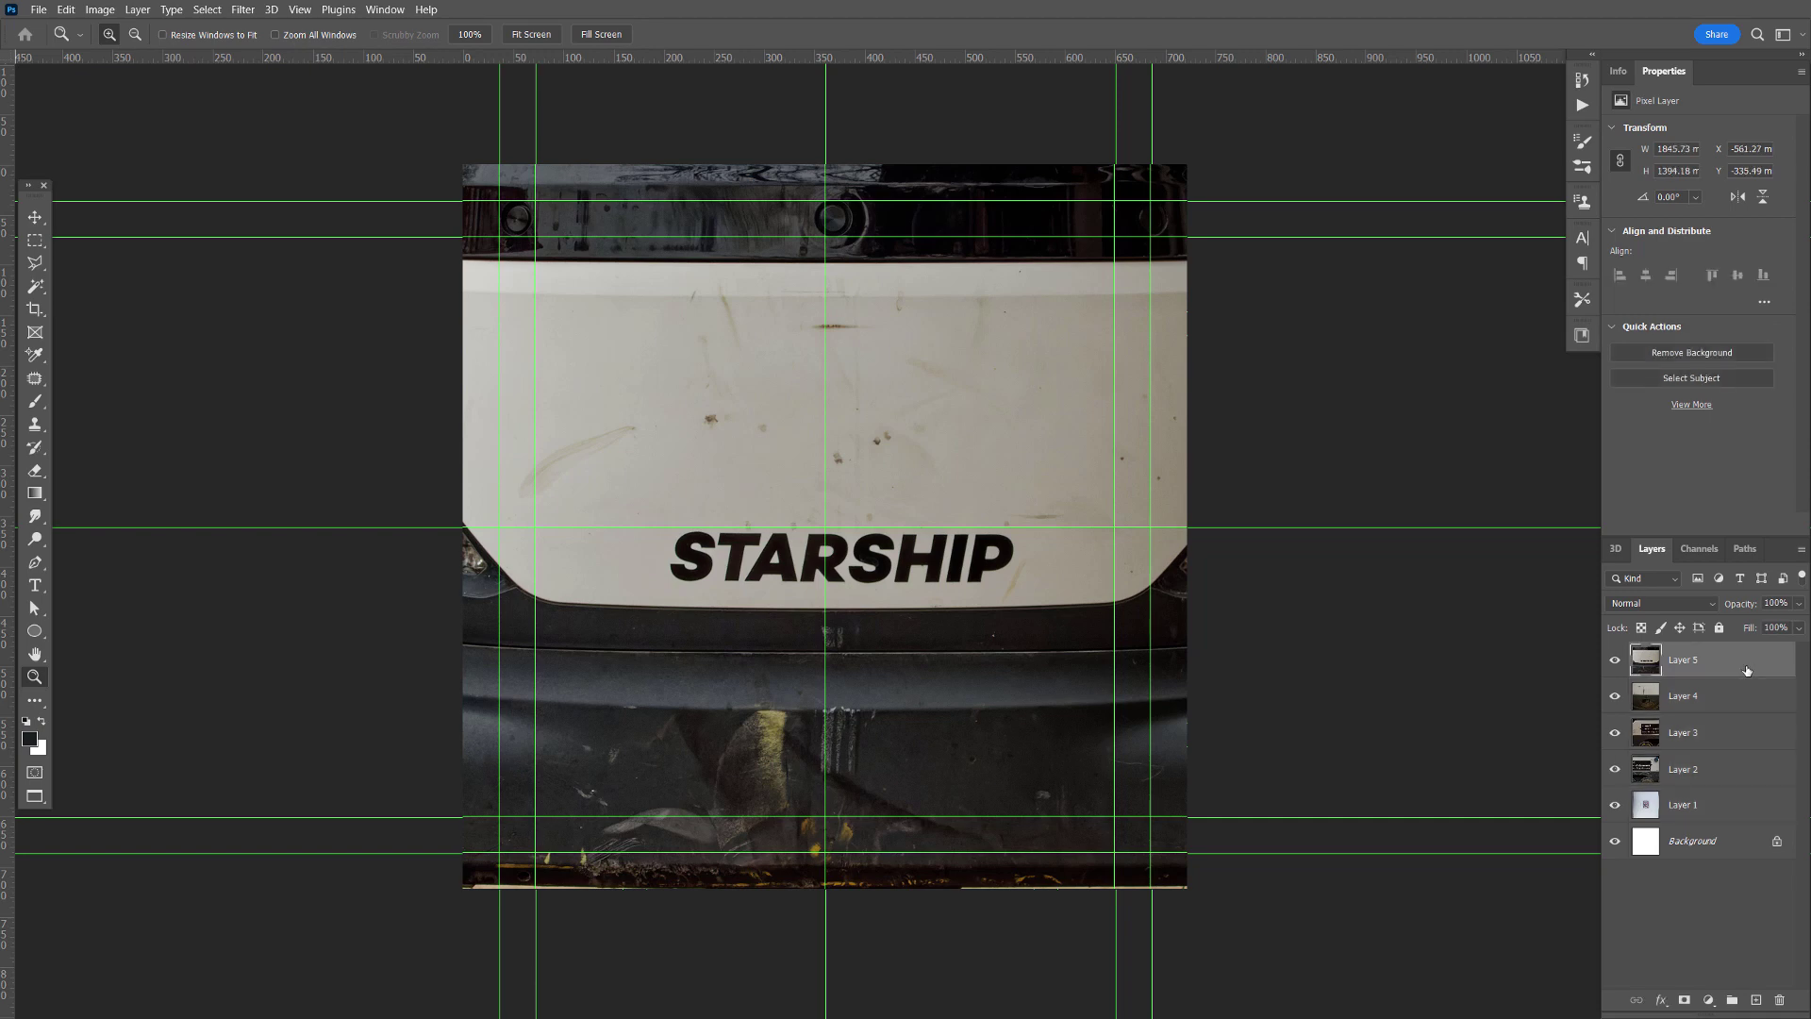
{"action": "left_click", "coordinate": [1738, 806], "text": "shift"}
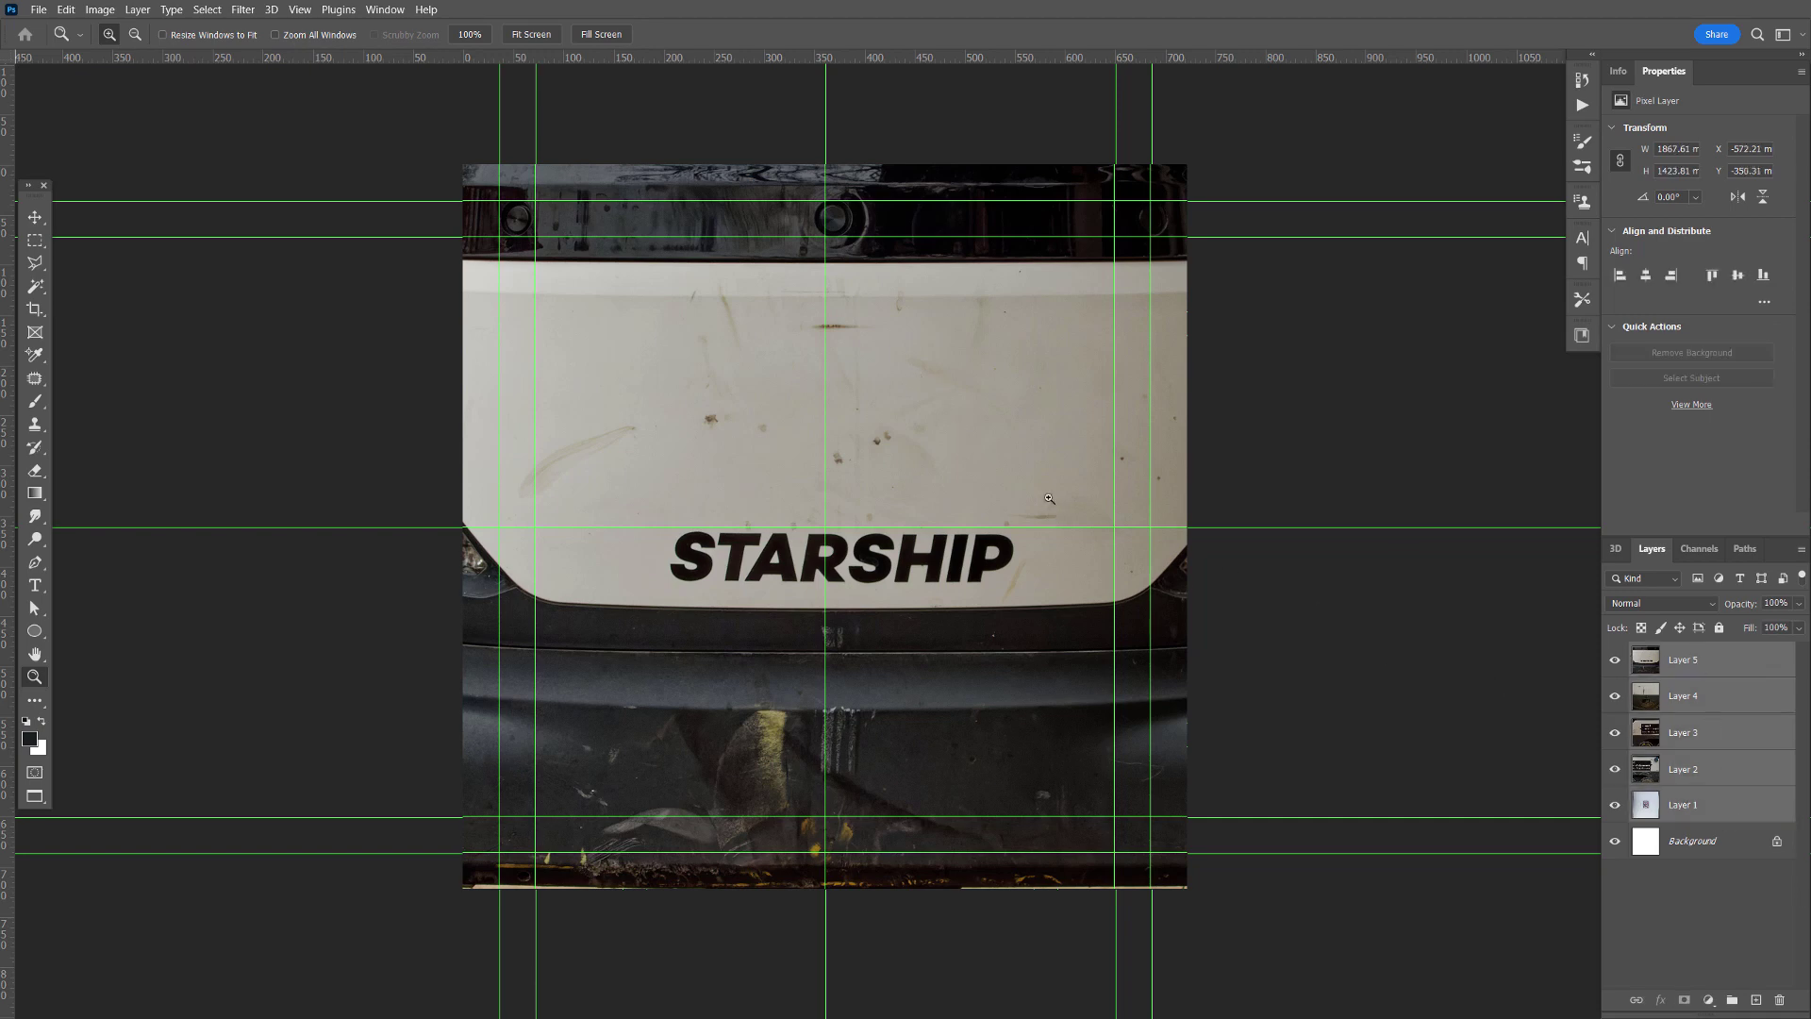
{"action": "key", "text": "ctrl+t"}
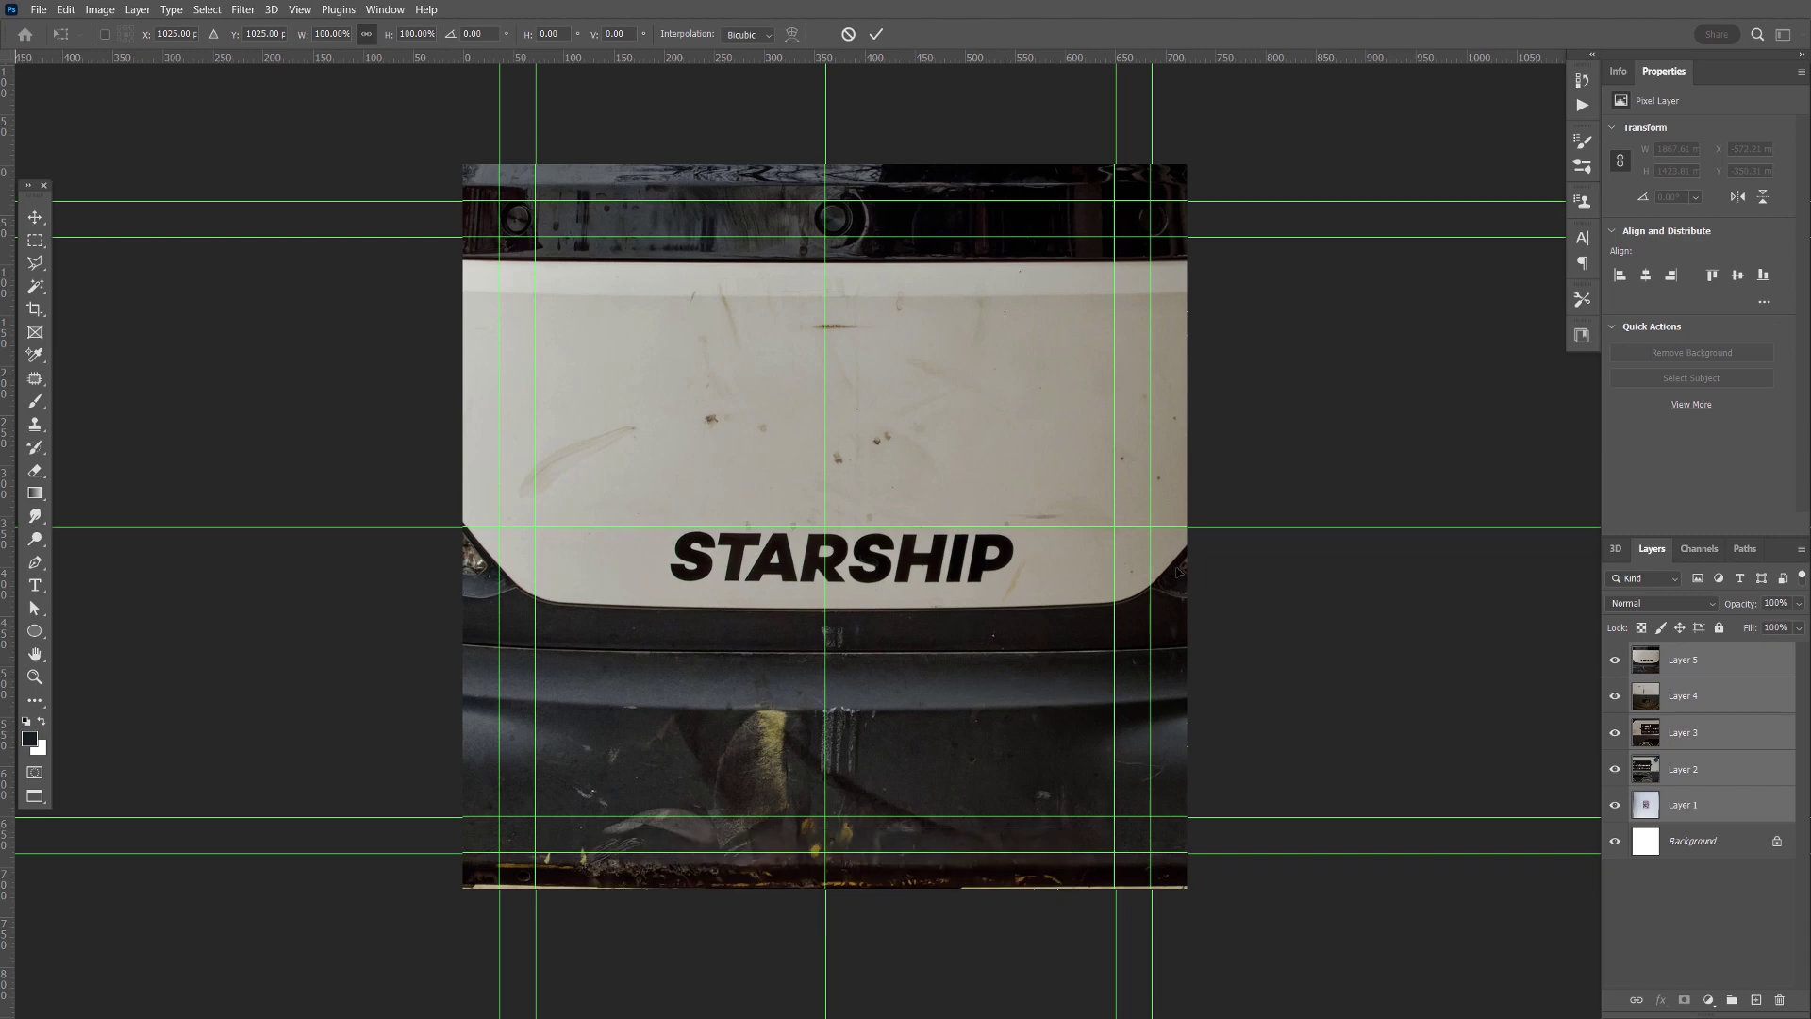
{"action": "key", "text": "ctrl+minus"}
{"action": "key", "text": "ctrl+minus"}
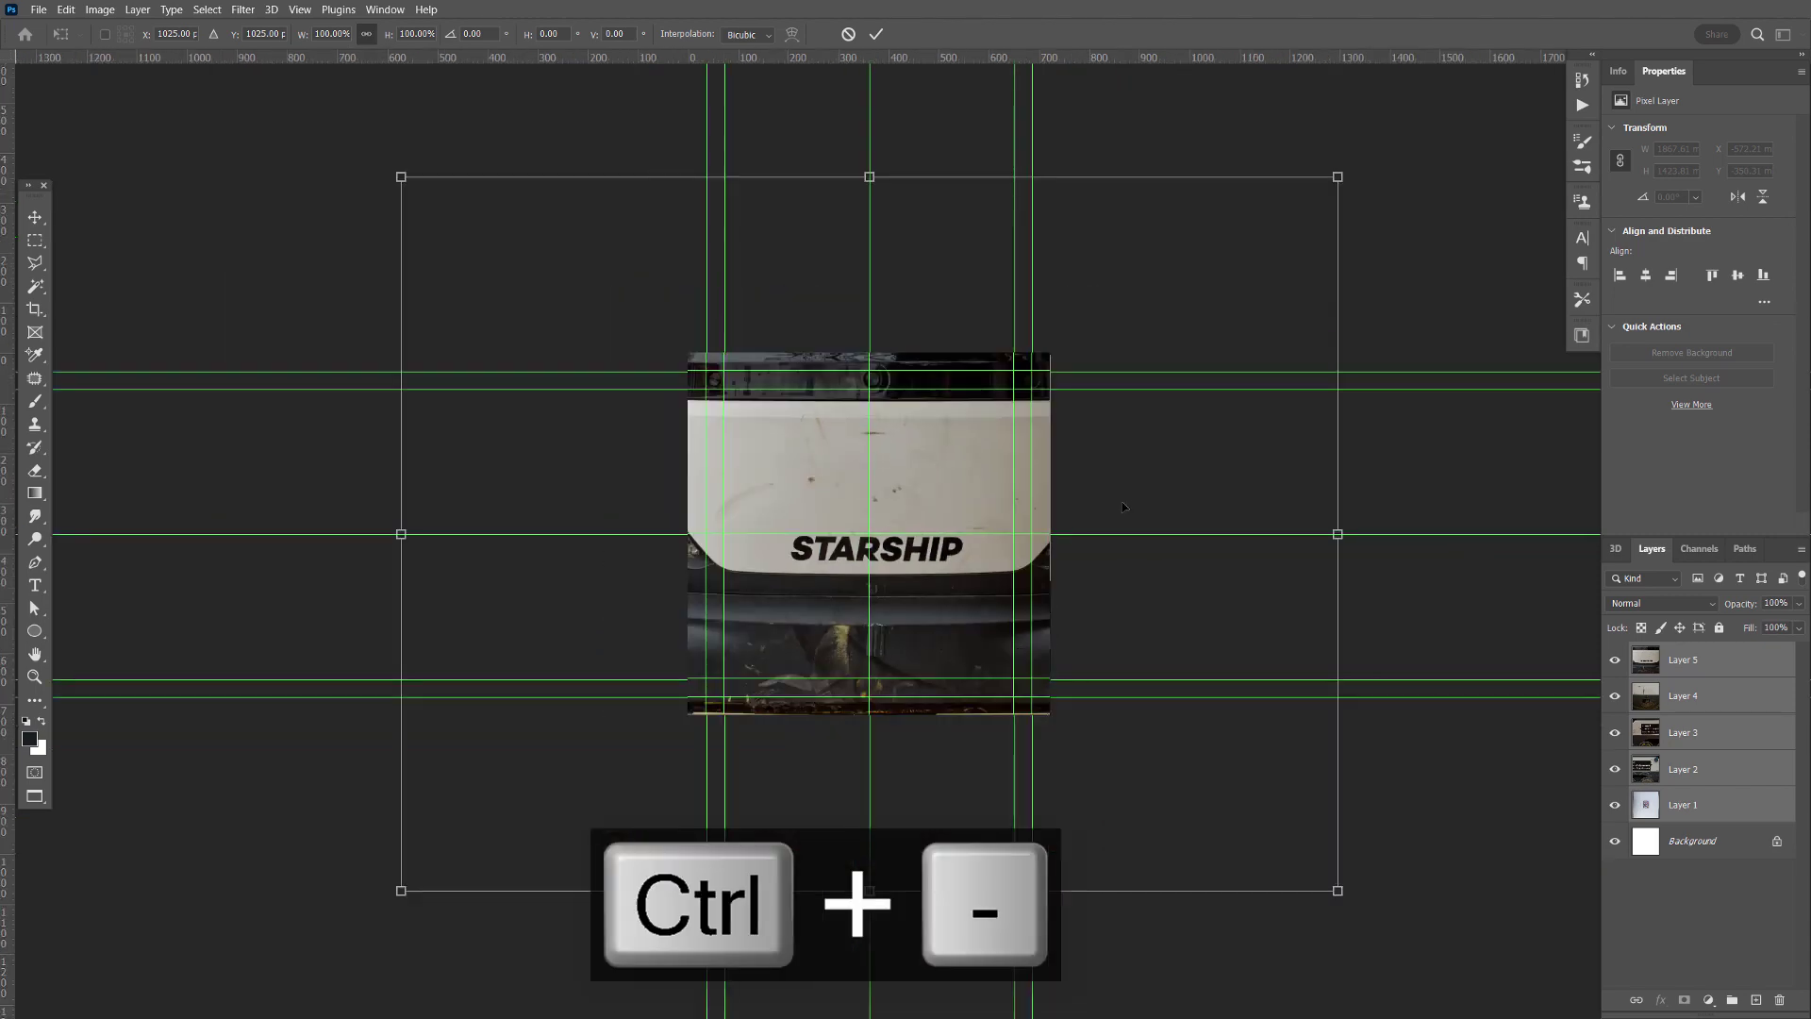
{"action": "left_click_drag", "start_coordinate": [1339, 893], "coordinate": [830, 501]}
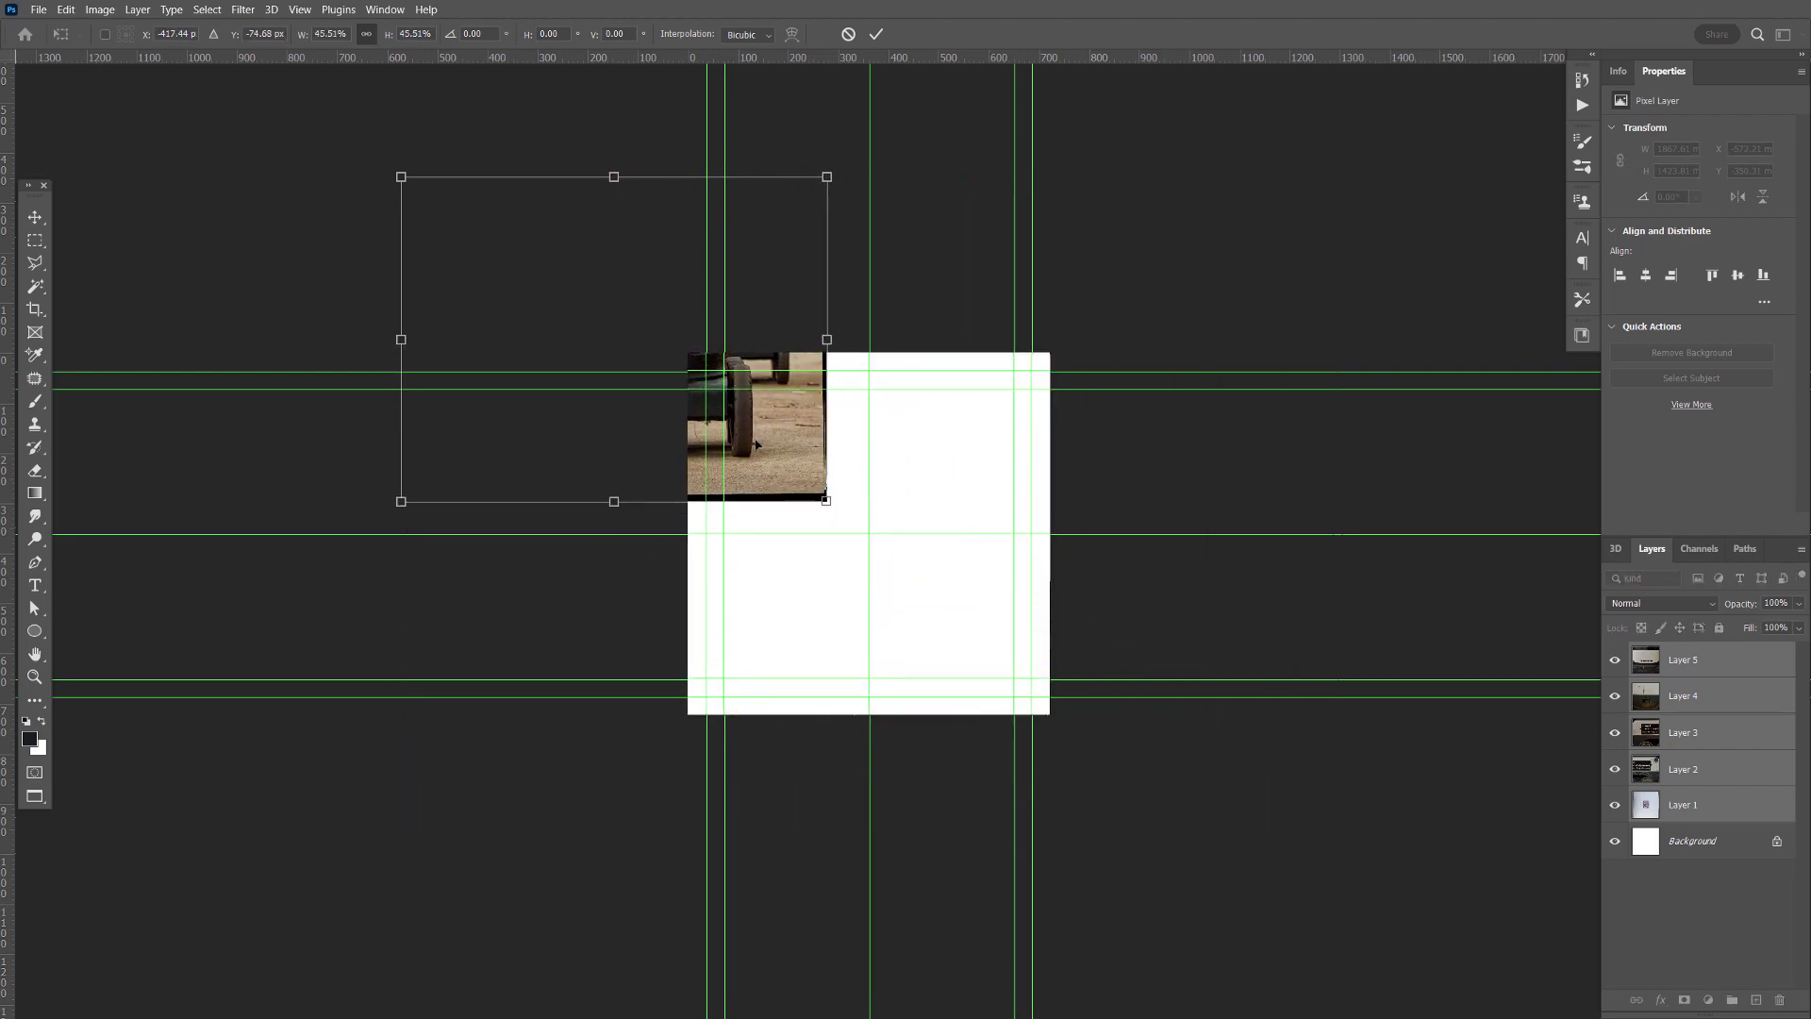
{"action": "left_click_drag", "start_coordinate": [689, 408], "coordinate": [931, 604]}
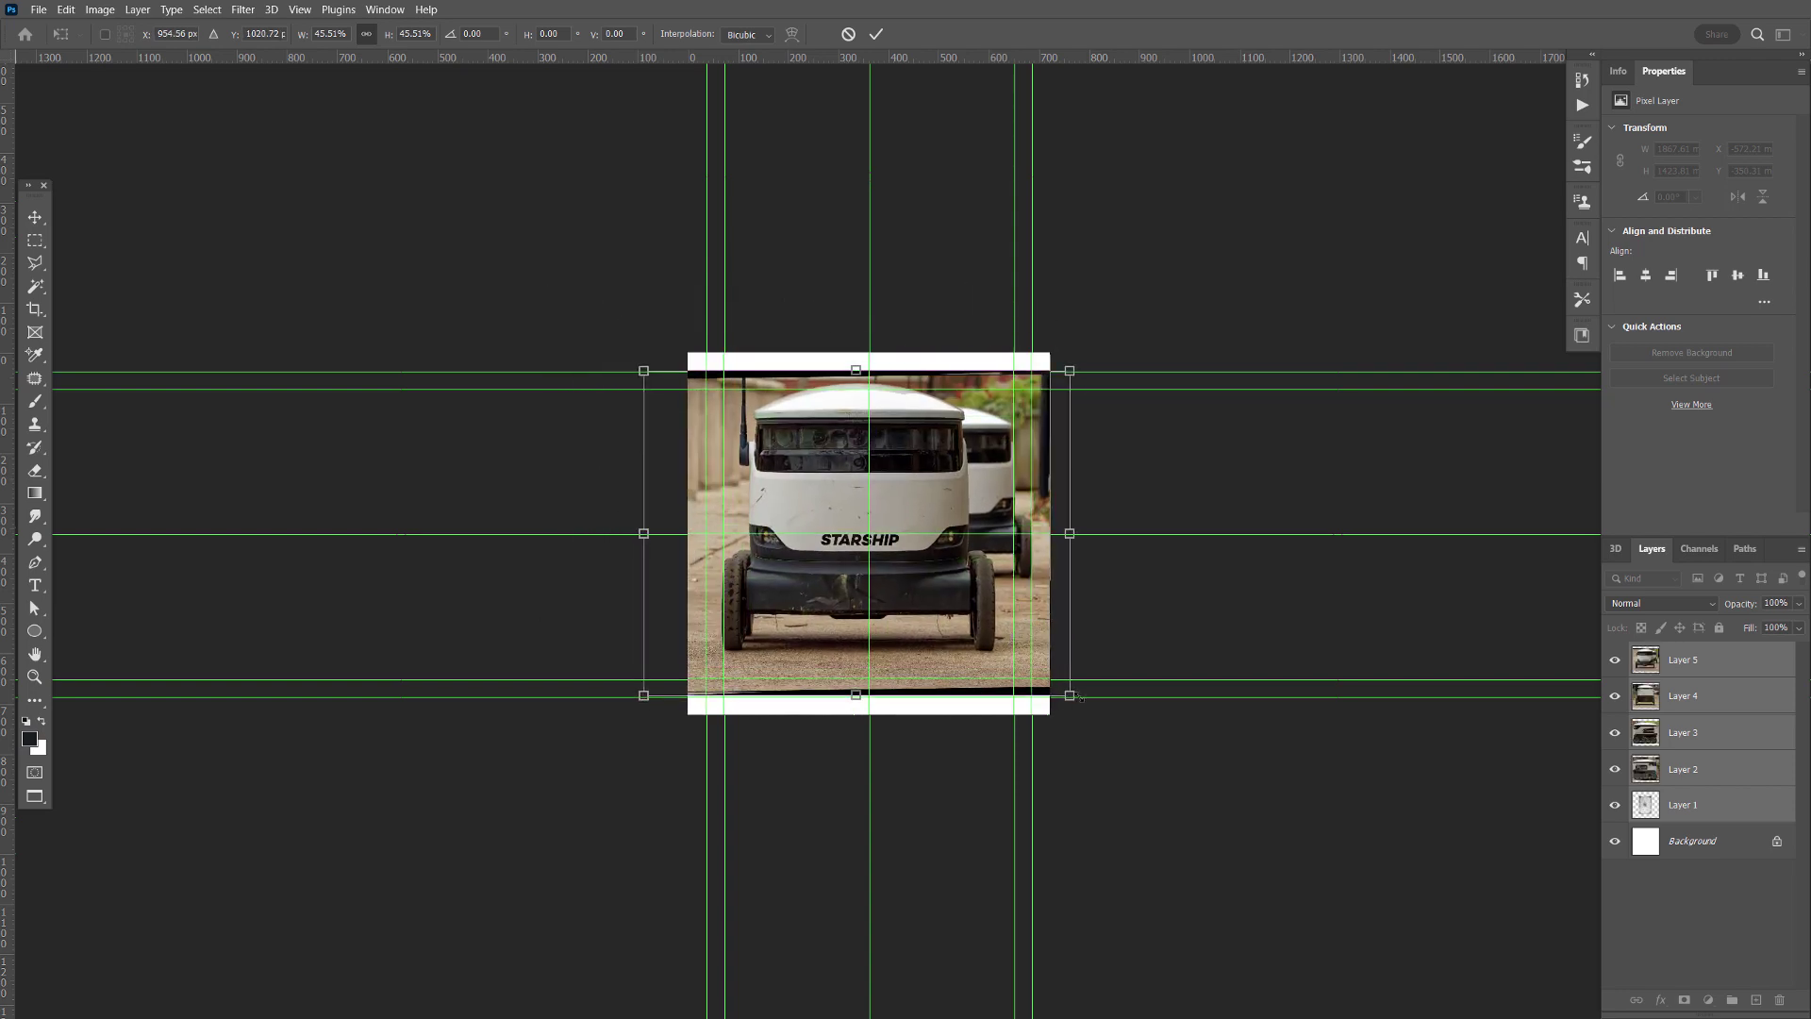
{"action": "left_click_drag", "start_coordinate": [1070, 695], "coordinate": [1213, 796]}
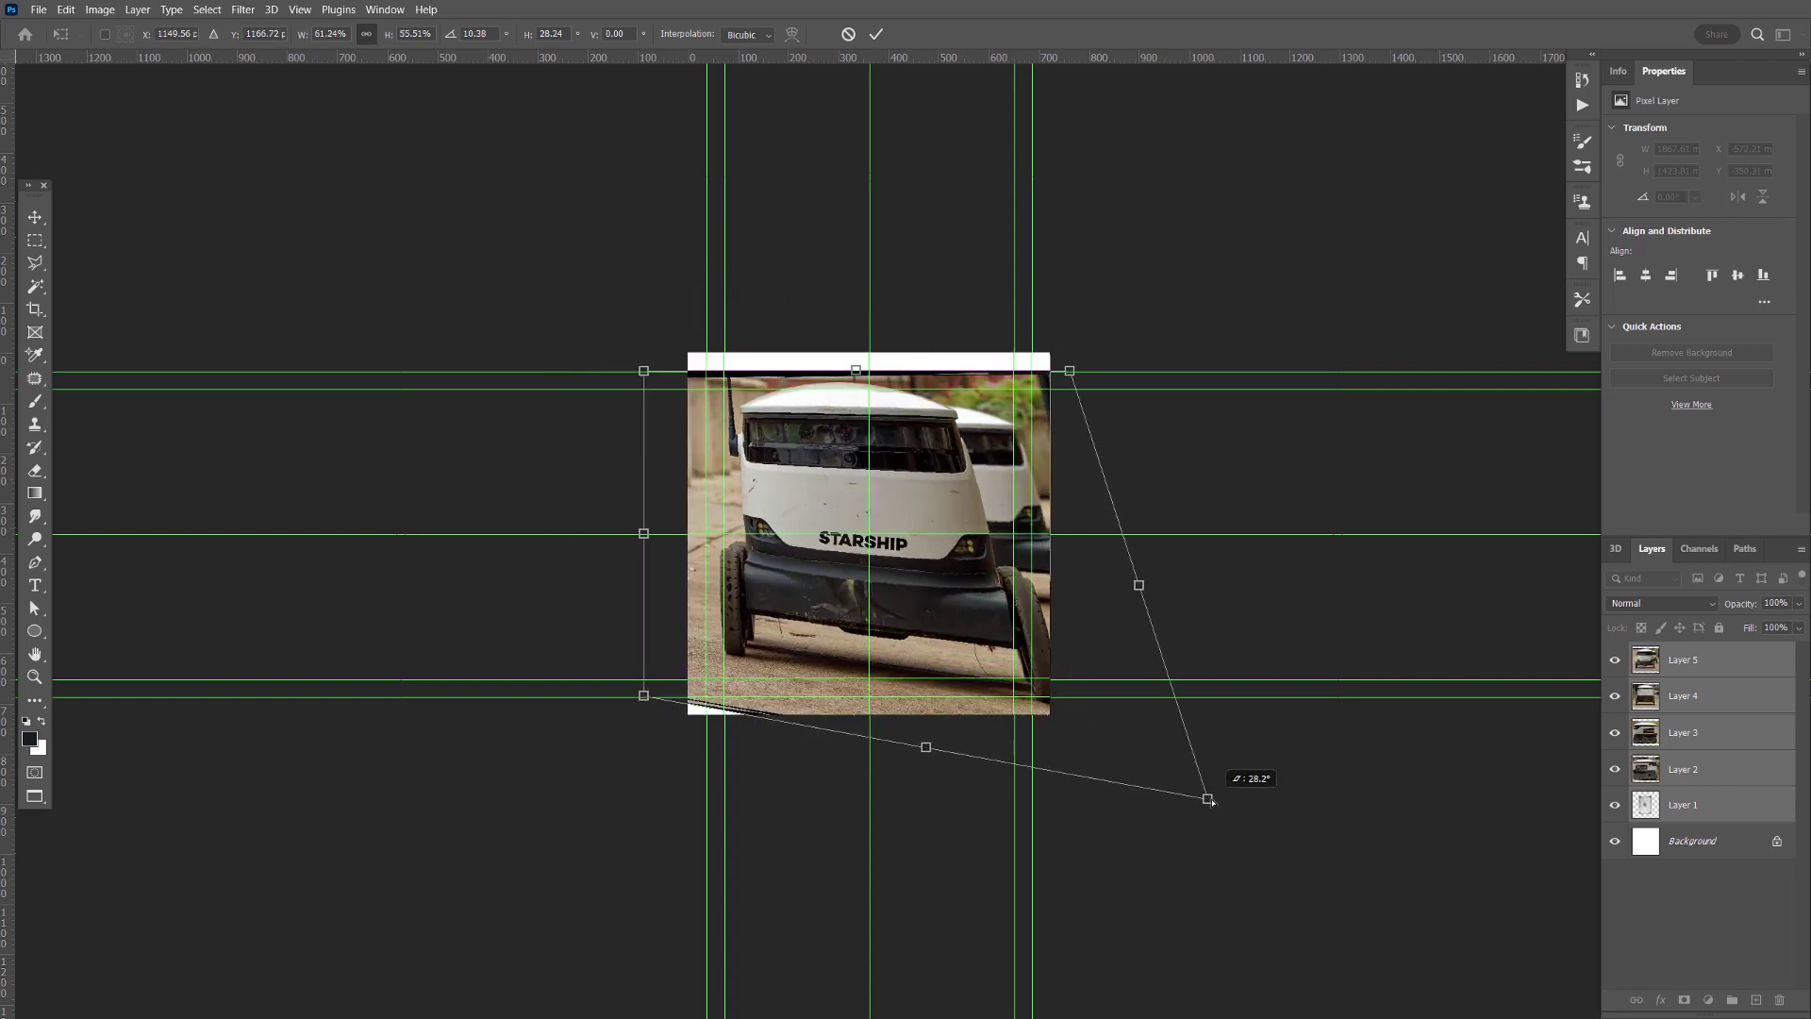
{"action": "key", "text": "ctrl+z"}
{"action": "left_click_drag", "start_coordinate": [1069, 695], "coordinate": [1146, 762]}
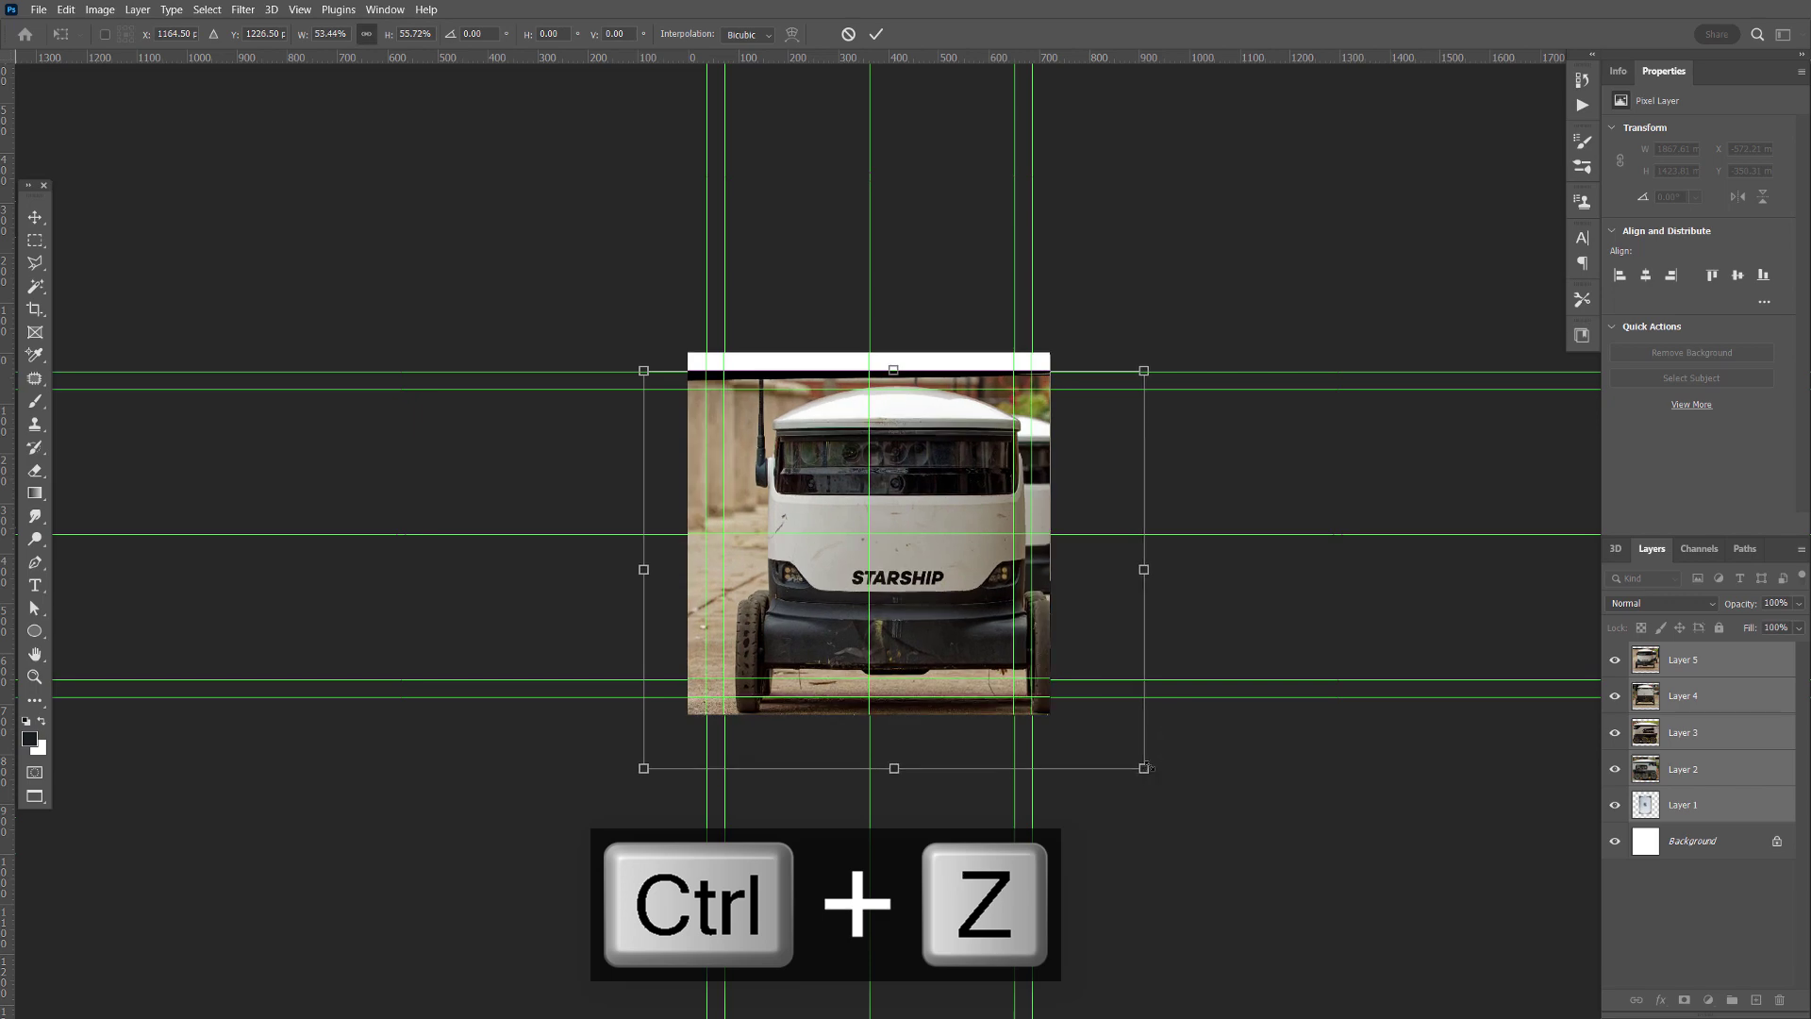
{"action": "key", "text": "ctrl+z"}
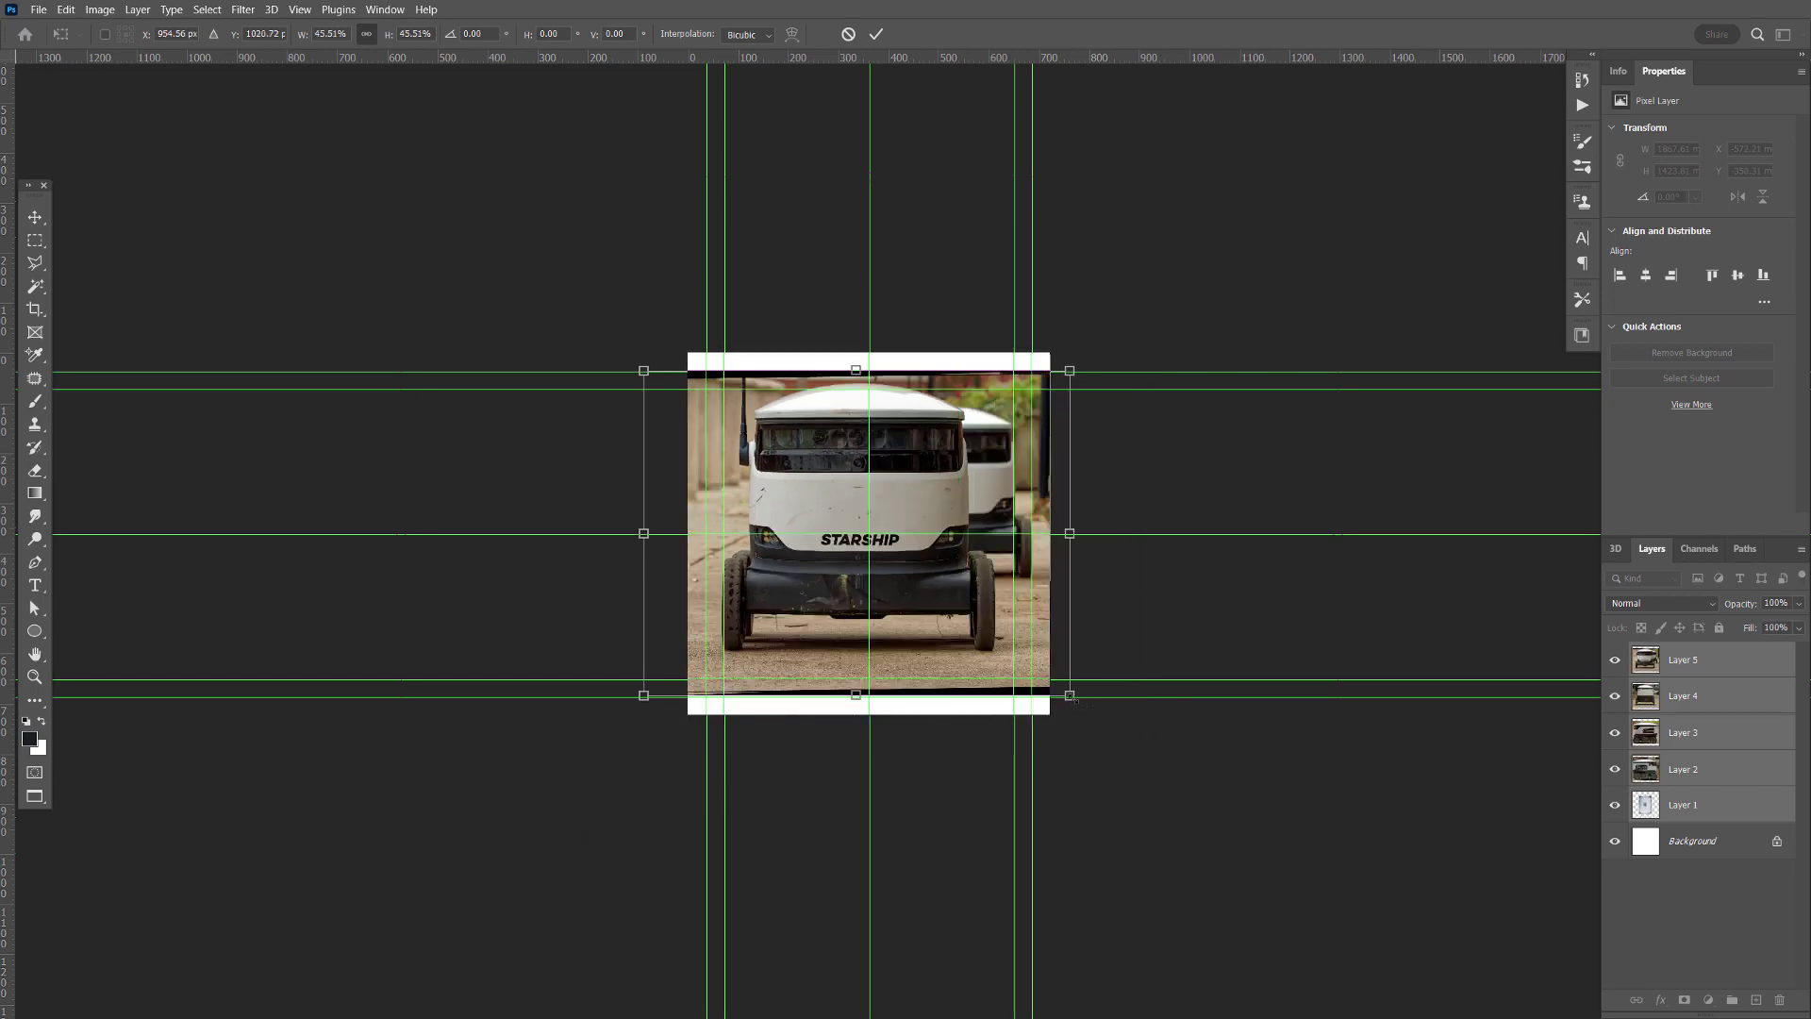
- Scale the five photo layers down to about 26.4% and centre the robot photos on the vertical middle guide
{"action": "left_click_drag", "start_coordinate": [1071, 697], "coordinate": [993, 663]}
{"action": "key", "text": "ctrl+z"}
{"action": "left_click_drag", "start_coordinate": [1072, 698], "coordinate": [934, 540]}
{"action": "key", "text": "ctrl+z"}
{"action": "left_click_drag", "start_coordinate": [813, 482], "coordinate": [873, 489]}
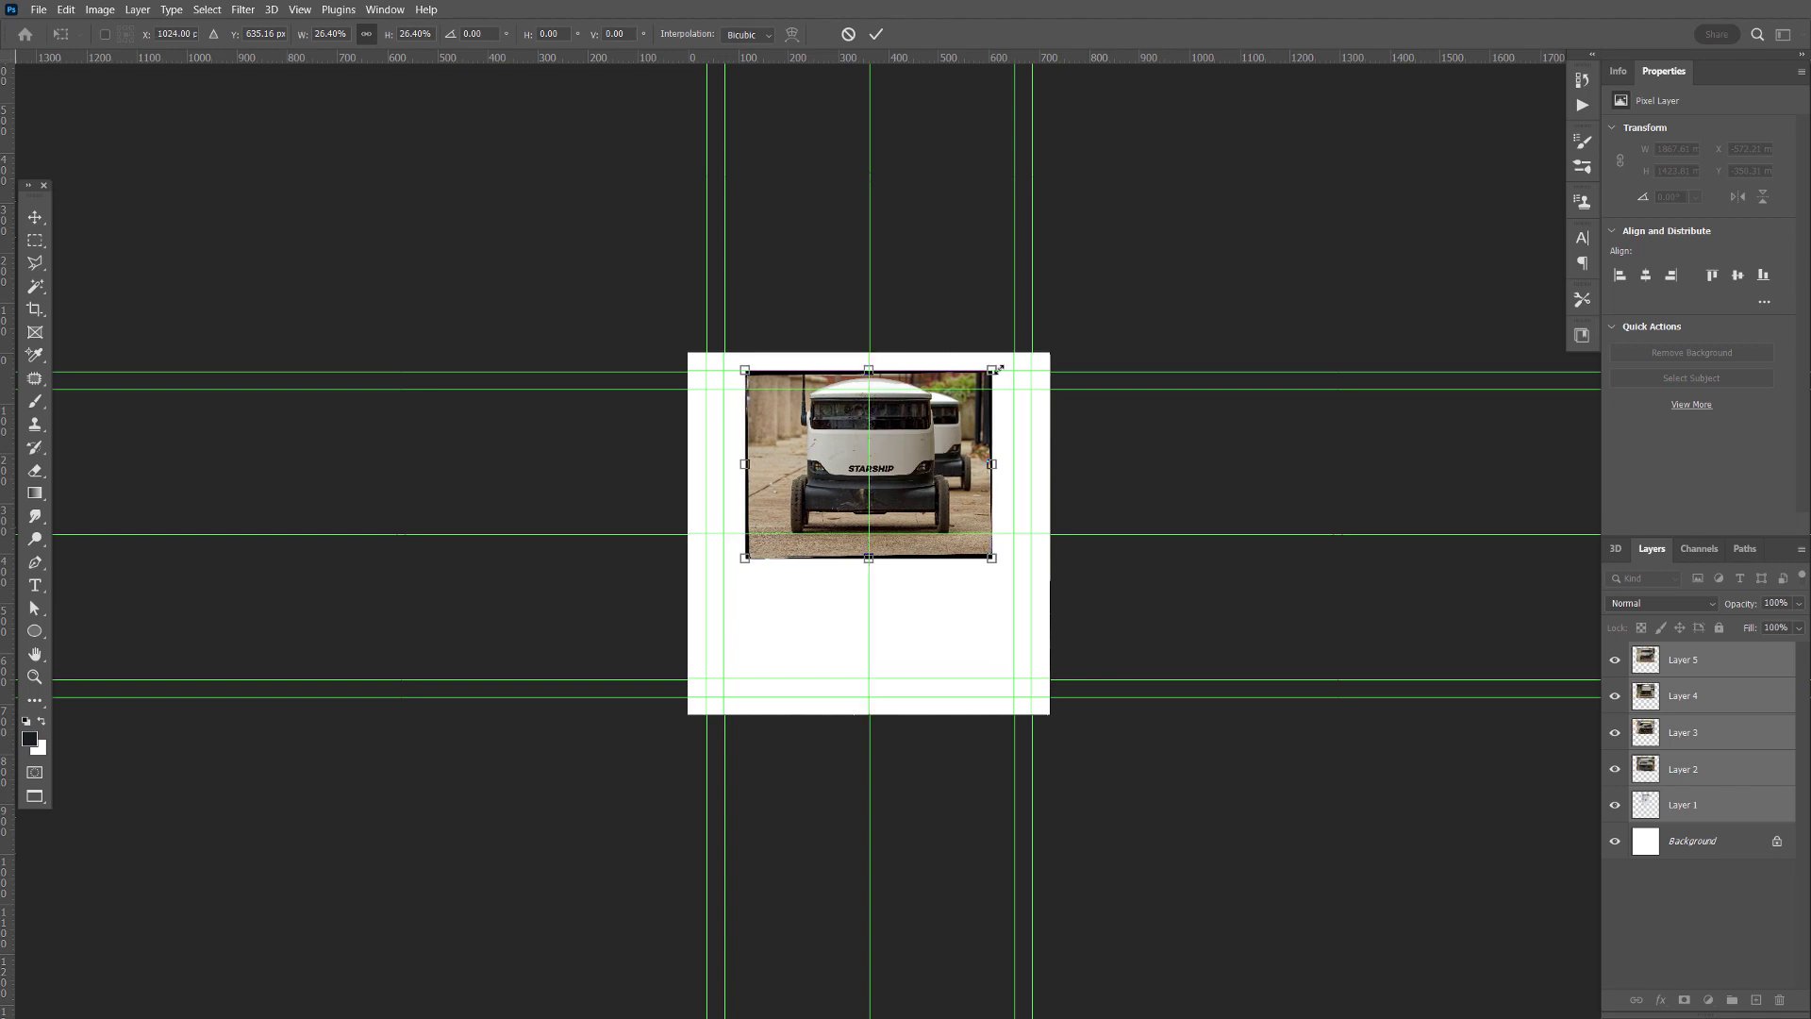
- Enlarge the five photo layers to about 29.2%, recentre them on the vertical middle guide, and apply the transform
{"action": "left_click_drag", "start_coordinate": [1002, 365], "coordinate": [1011, 355]}
{"action": "left_click_drag", "start_coordinate": [976, 458], "coordinate": [966, 467]}
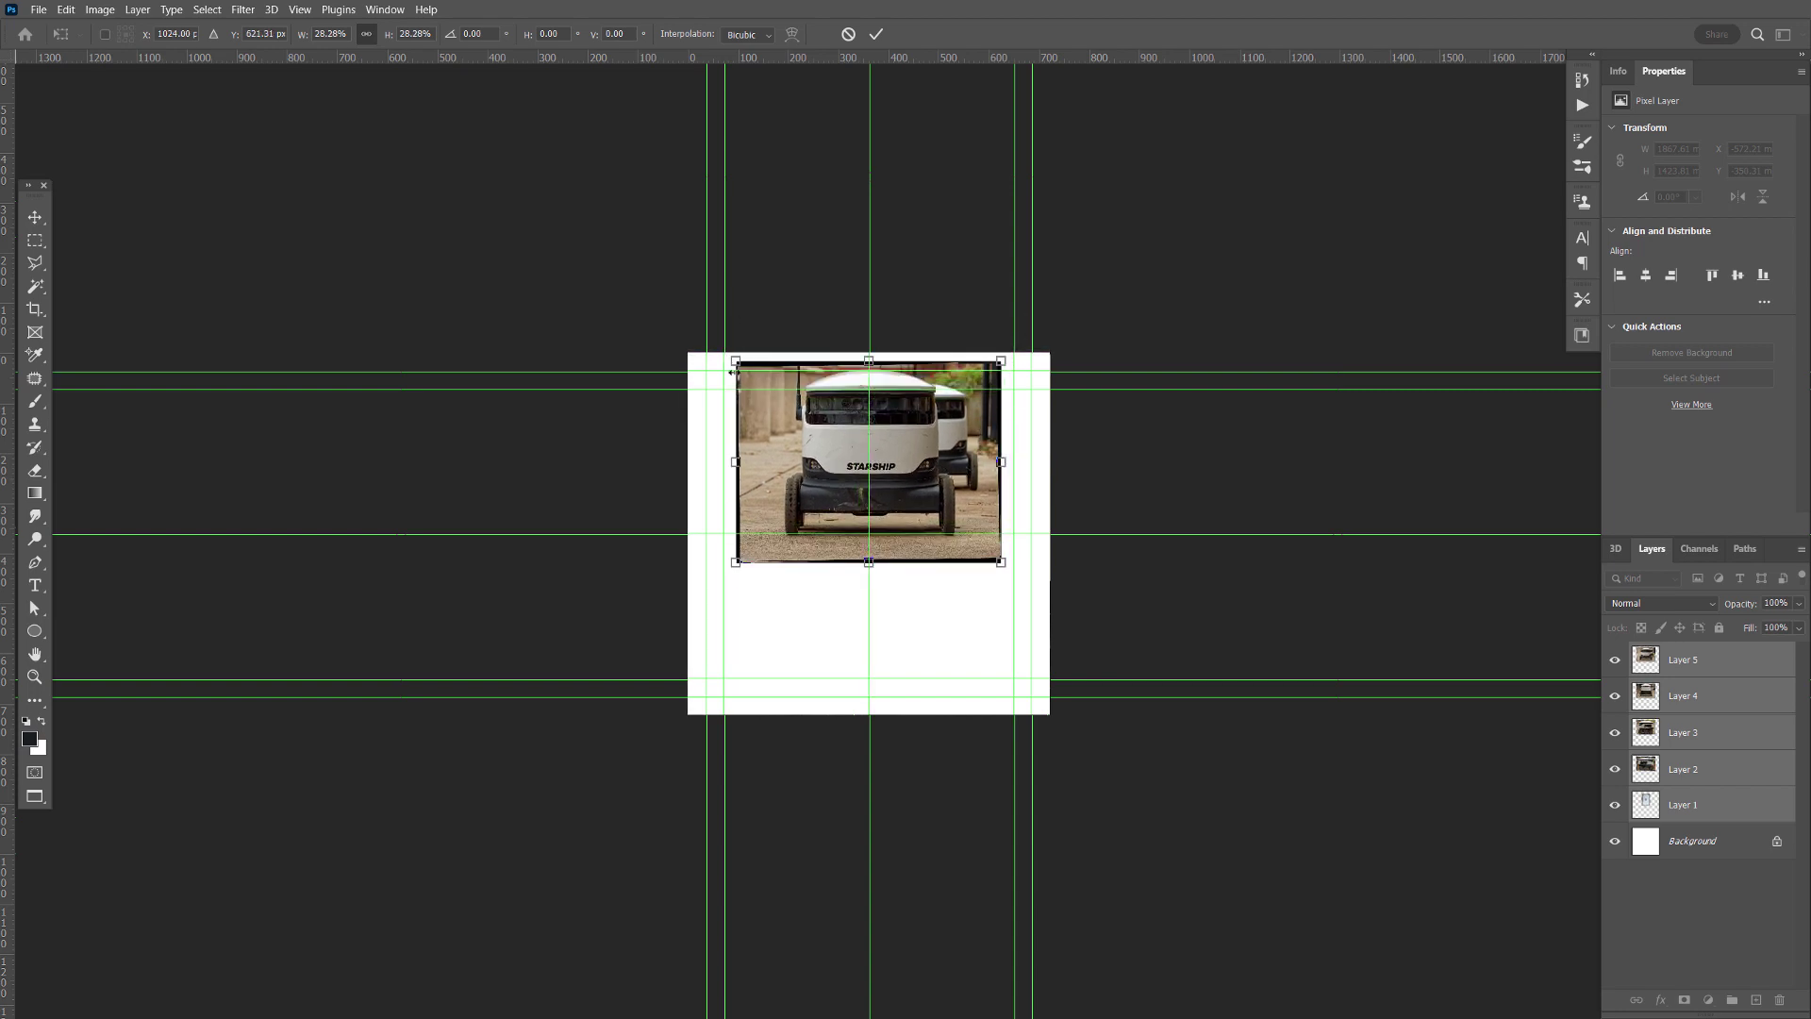
{"action": "left_click_drag", "start_coordinate": [734, 370], "coordinate": [725, 363]}
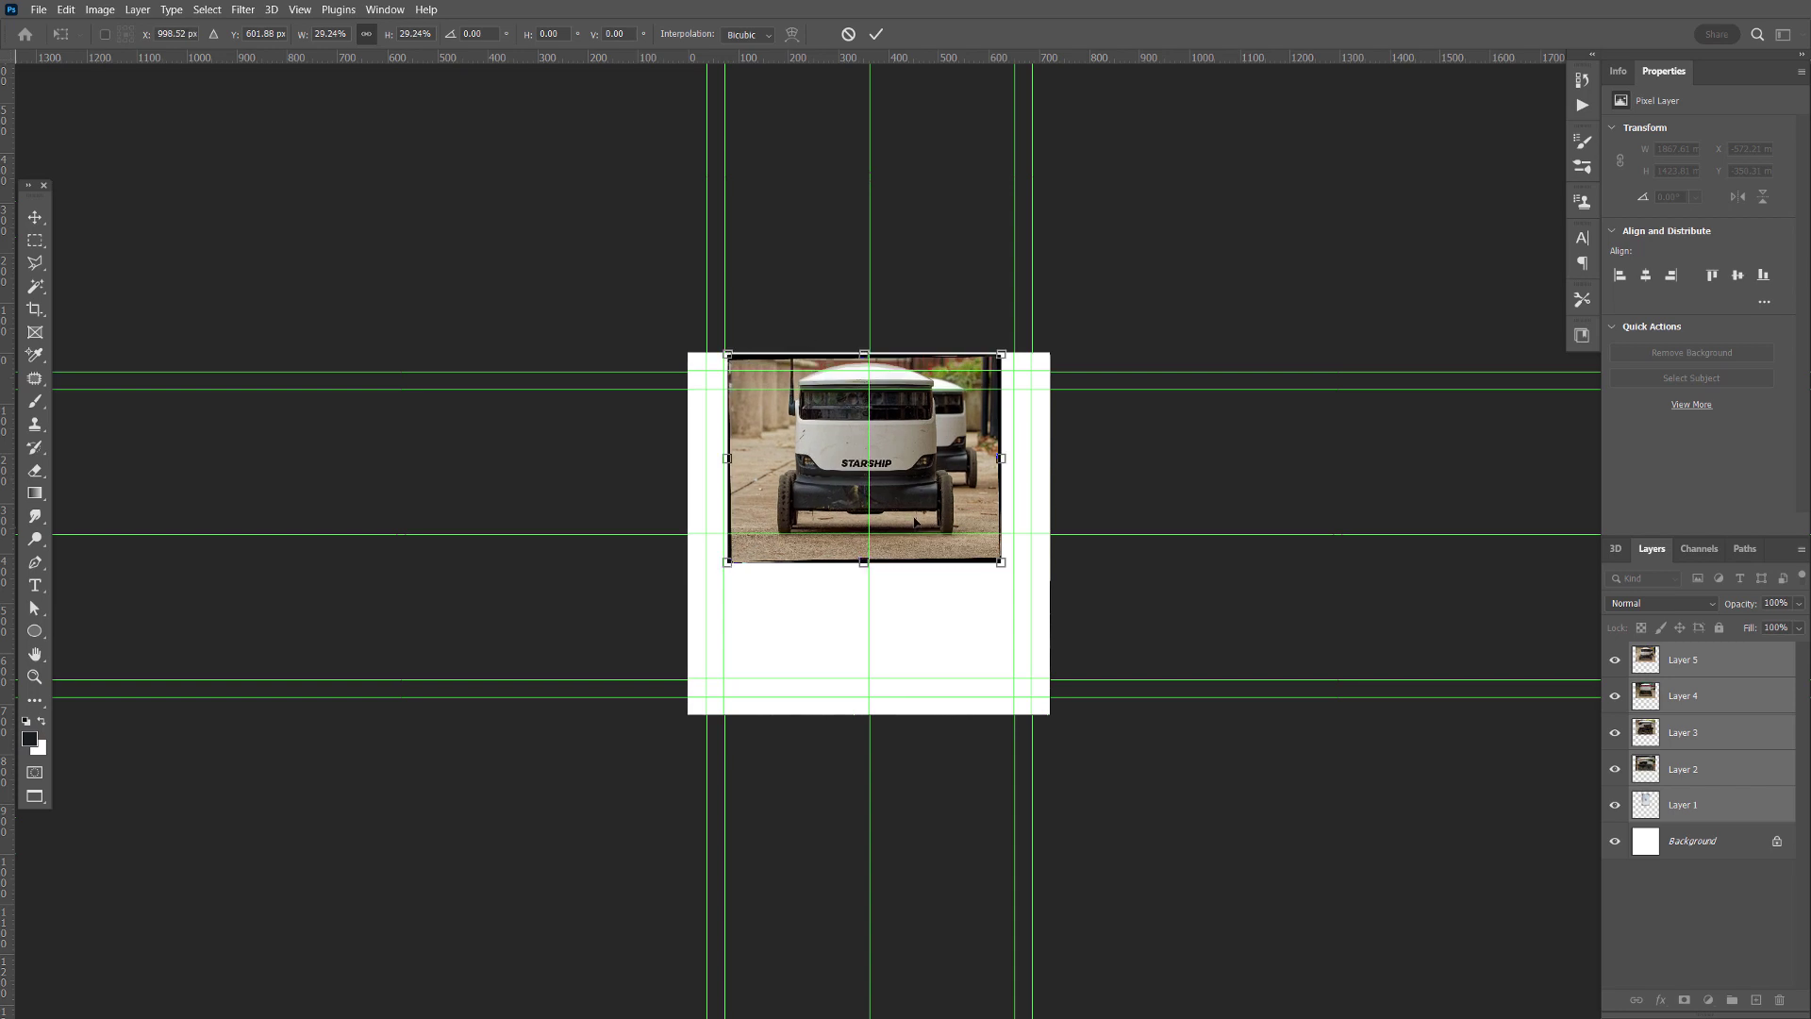
{"action": "left_click_drag", "start_coordinate": [914, 522], "coordinate": [919, 517]}
{"action": "scroll", "coordinate": [931, 412], "scroll_direction": "up", "scroll_amount": 1}
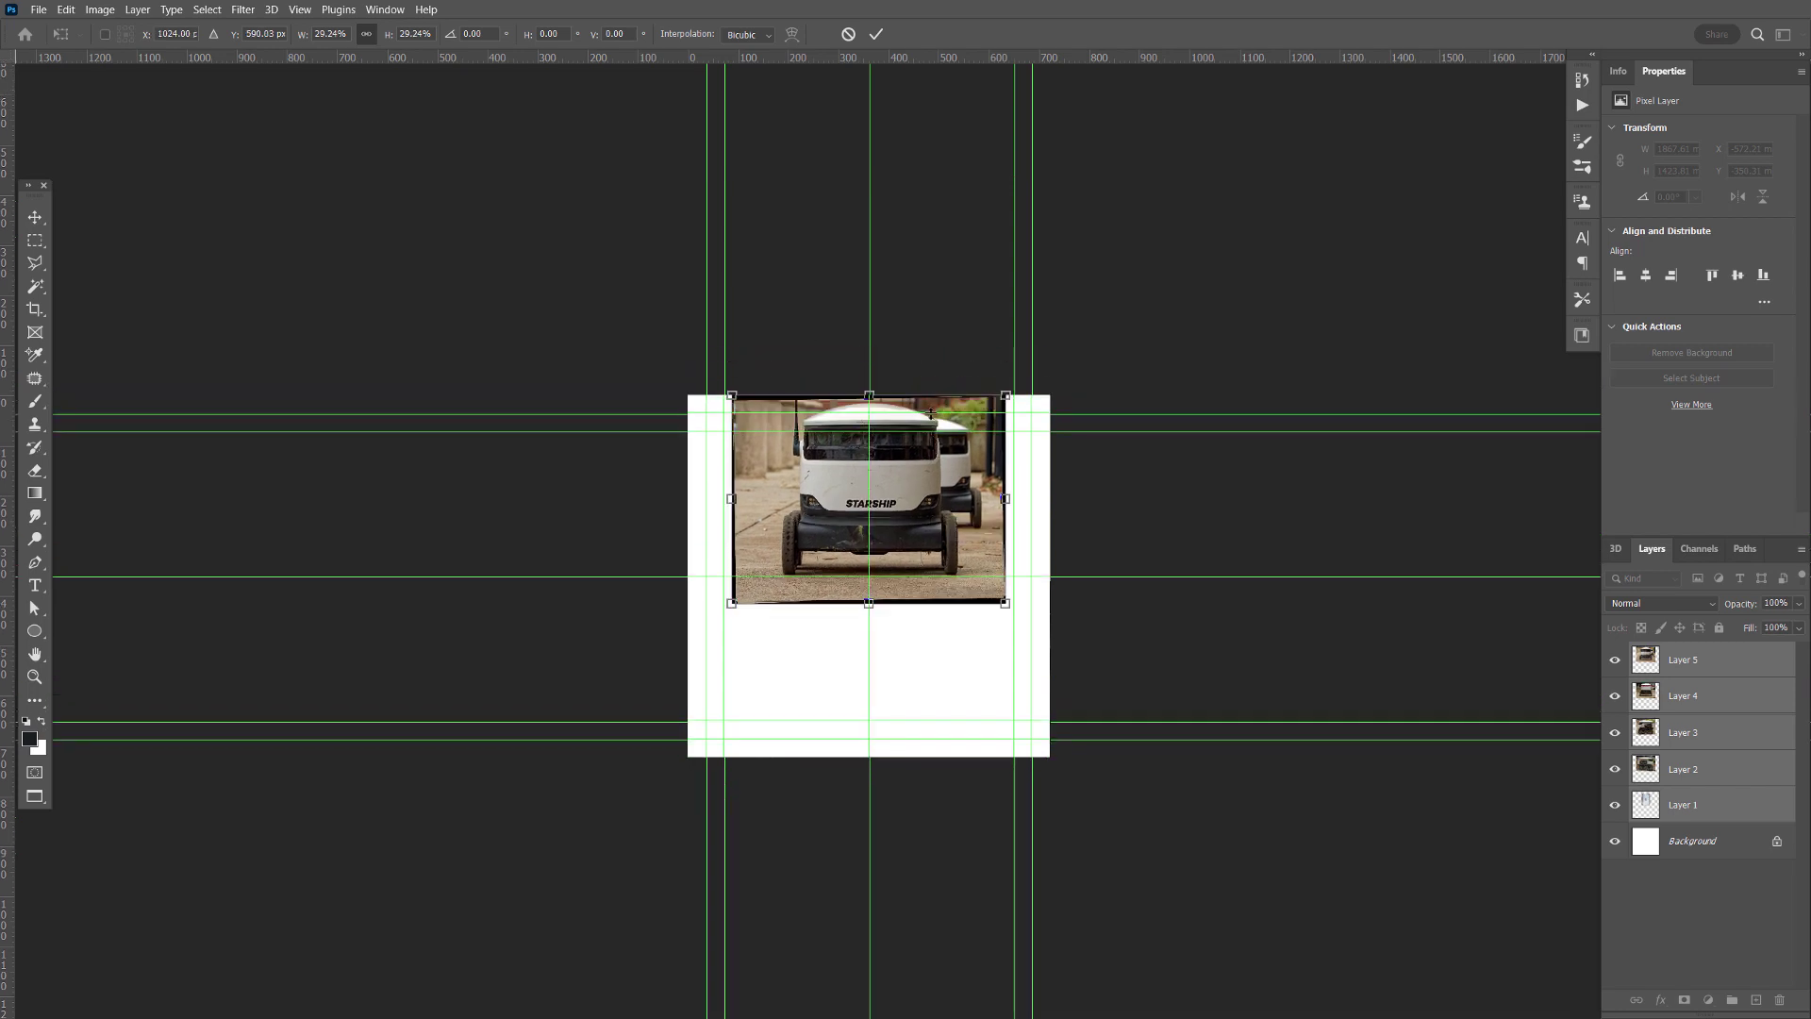
{"action": "key", "text": "ctrl+equal"}
{"action": "key", "text": "ctrl+equal"}
{"action": "key", "text": "ctrl+equal"}
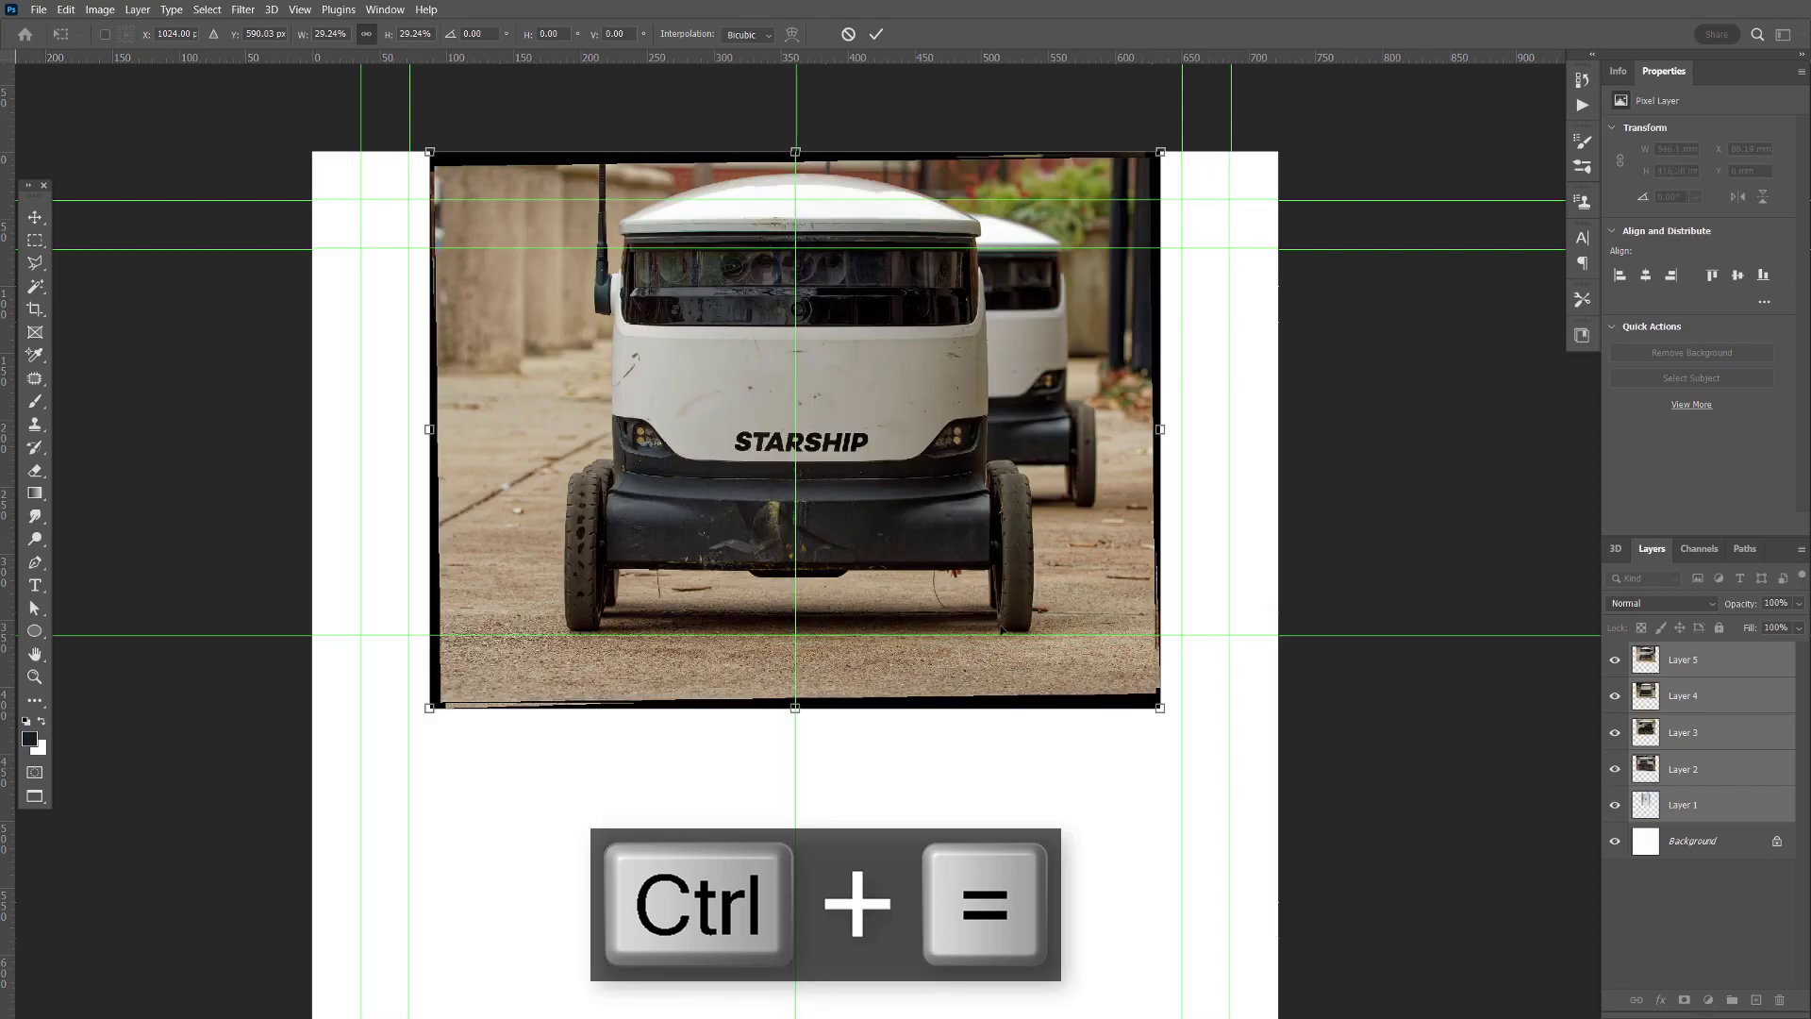
{"action": "key", "text": "Return"}
{"action": "key", "text": "z"}
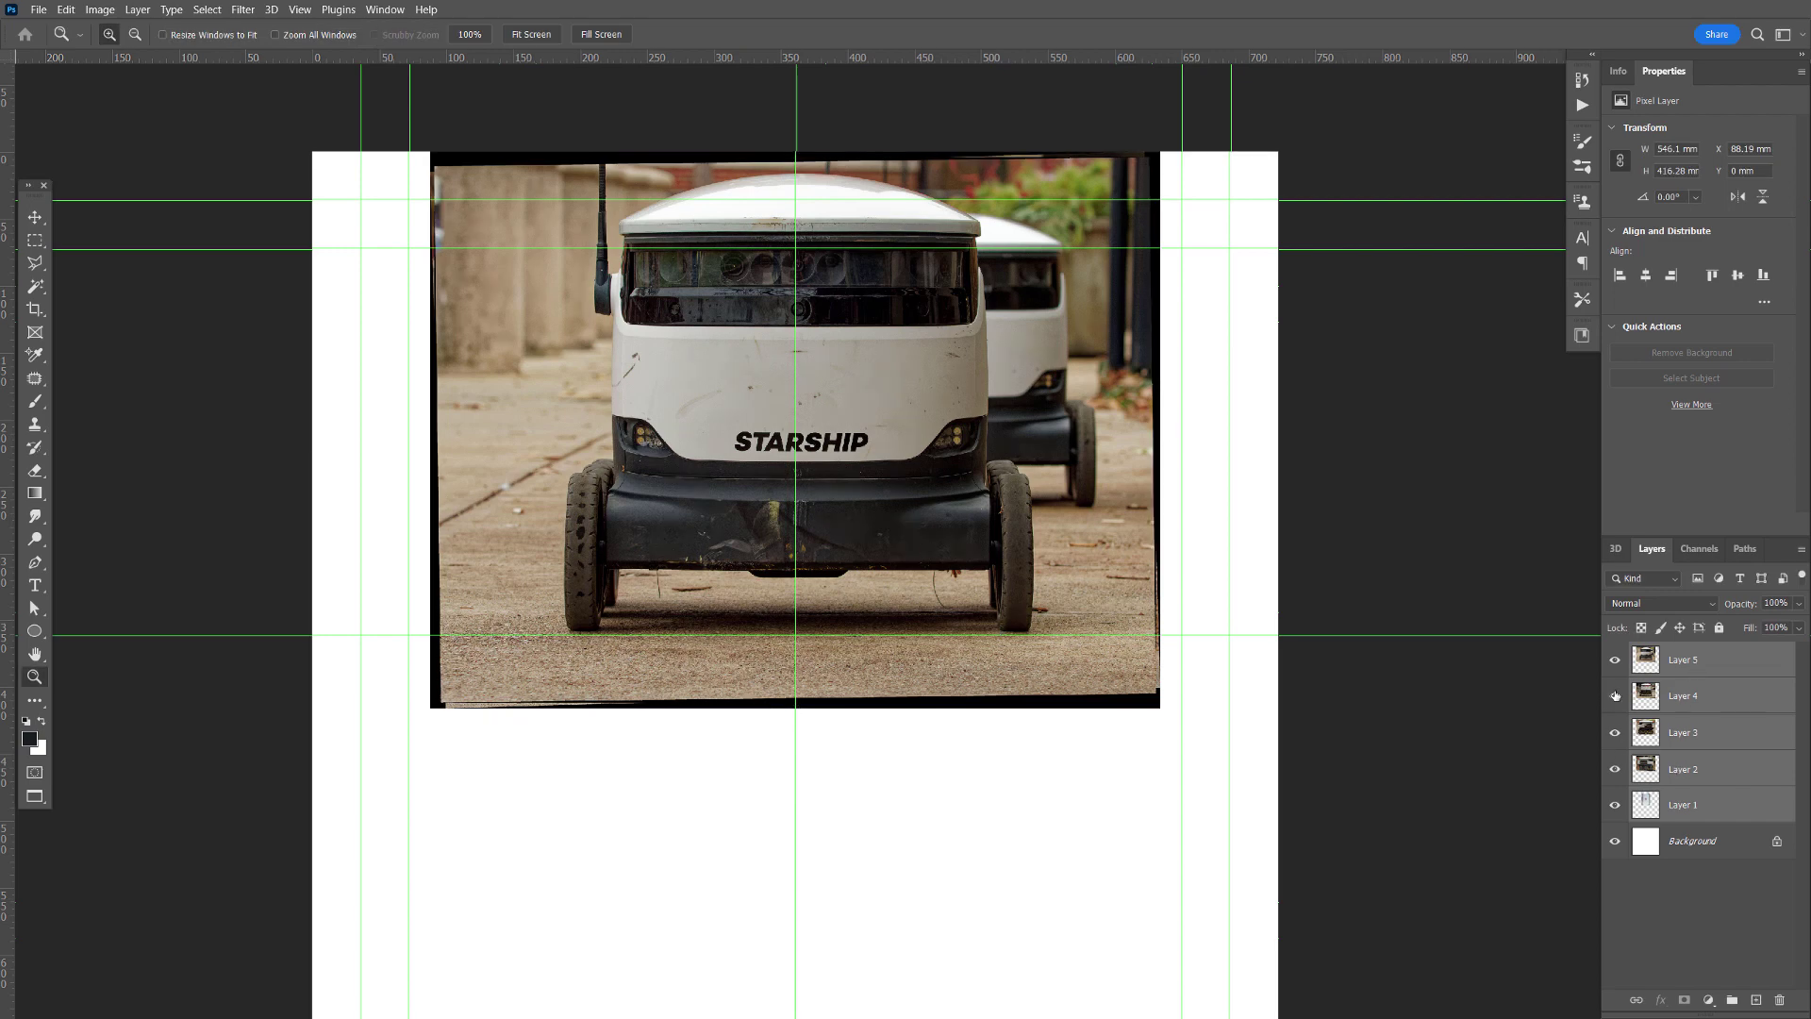
- Hide Layers 1 to 4, and move the five selected layers down so the robot's wheels rest on the horizontal middle guide
{"action": "left_click", "coordinate": [1614, 805]}
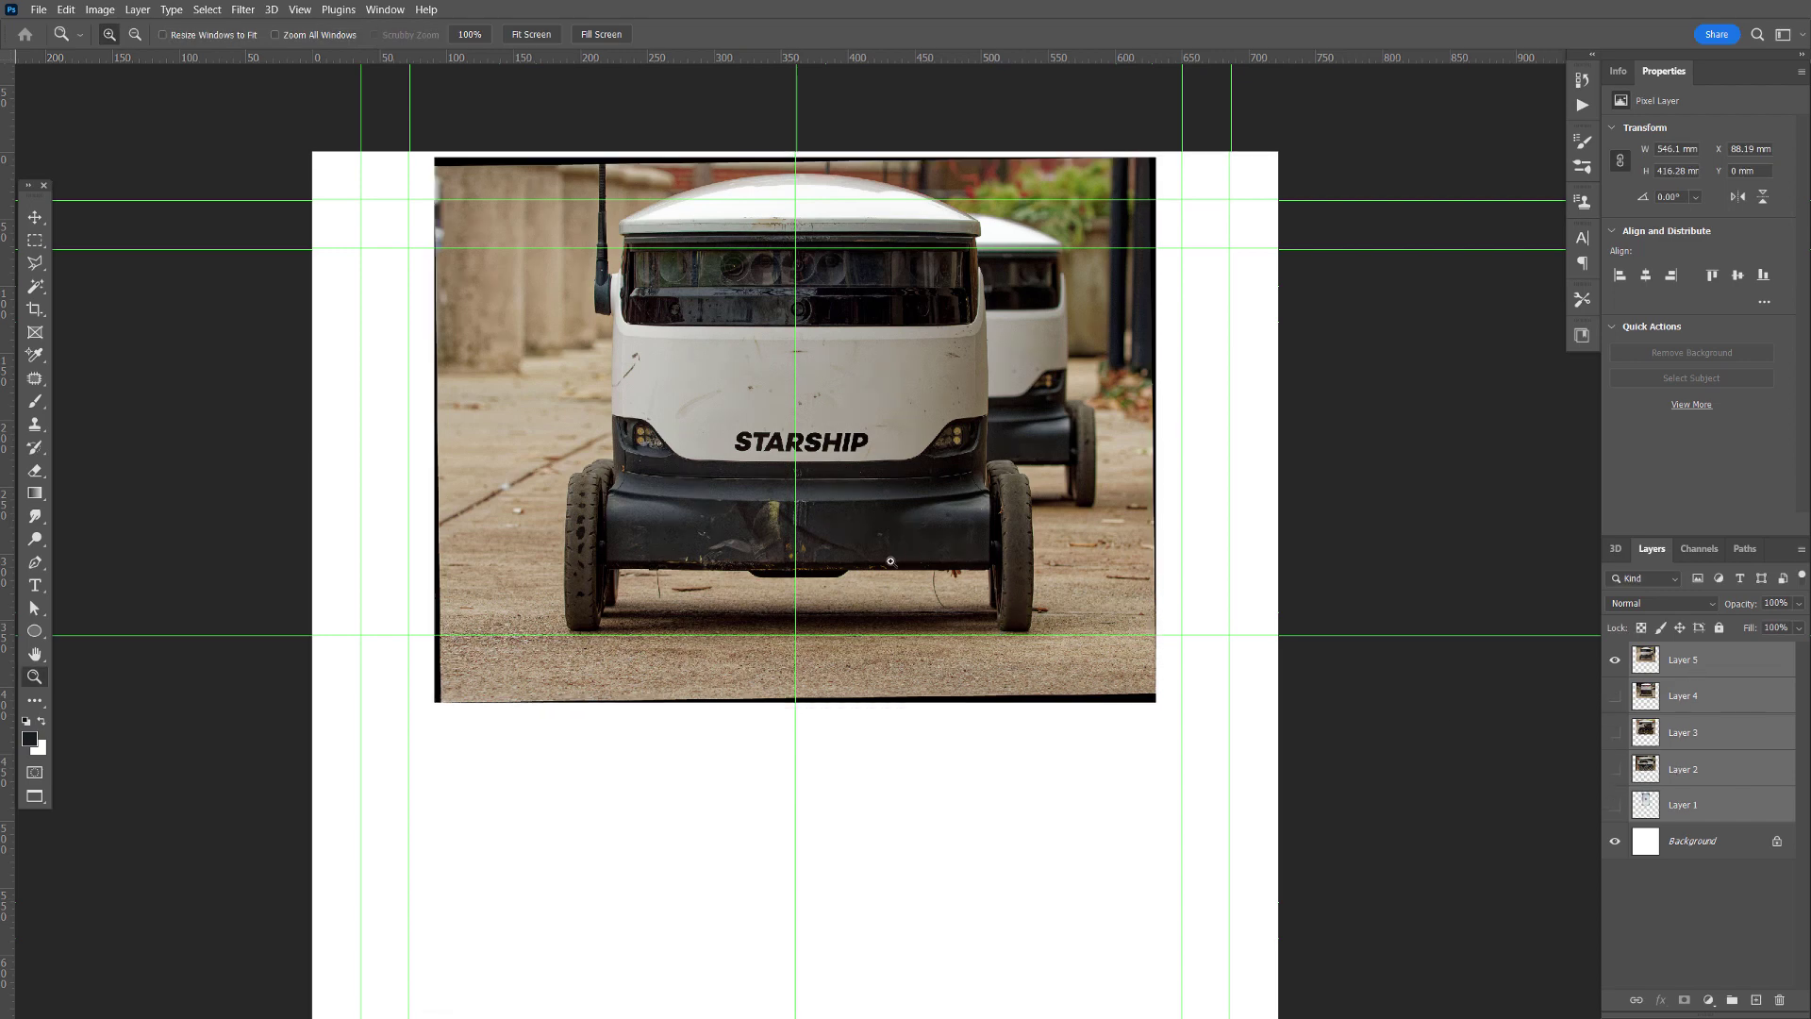
{"action": "left_click", "coordinate": [886, 563]}
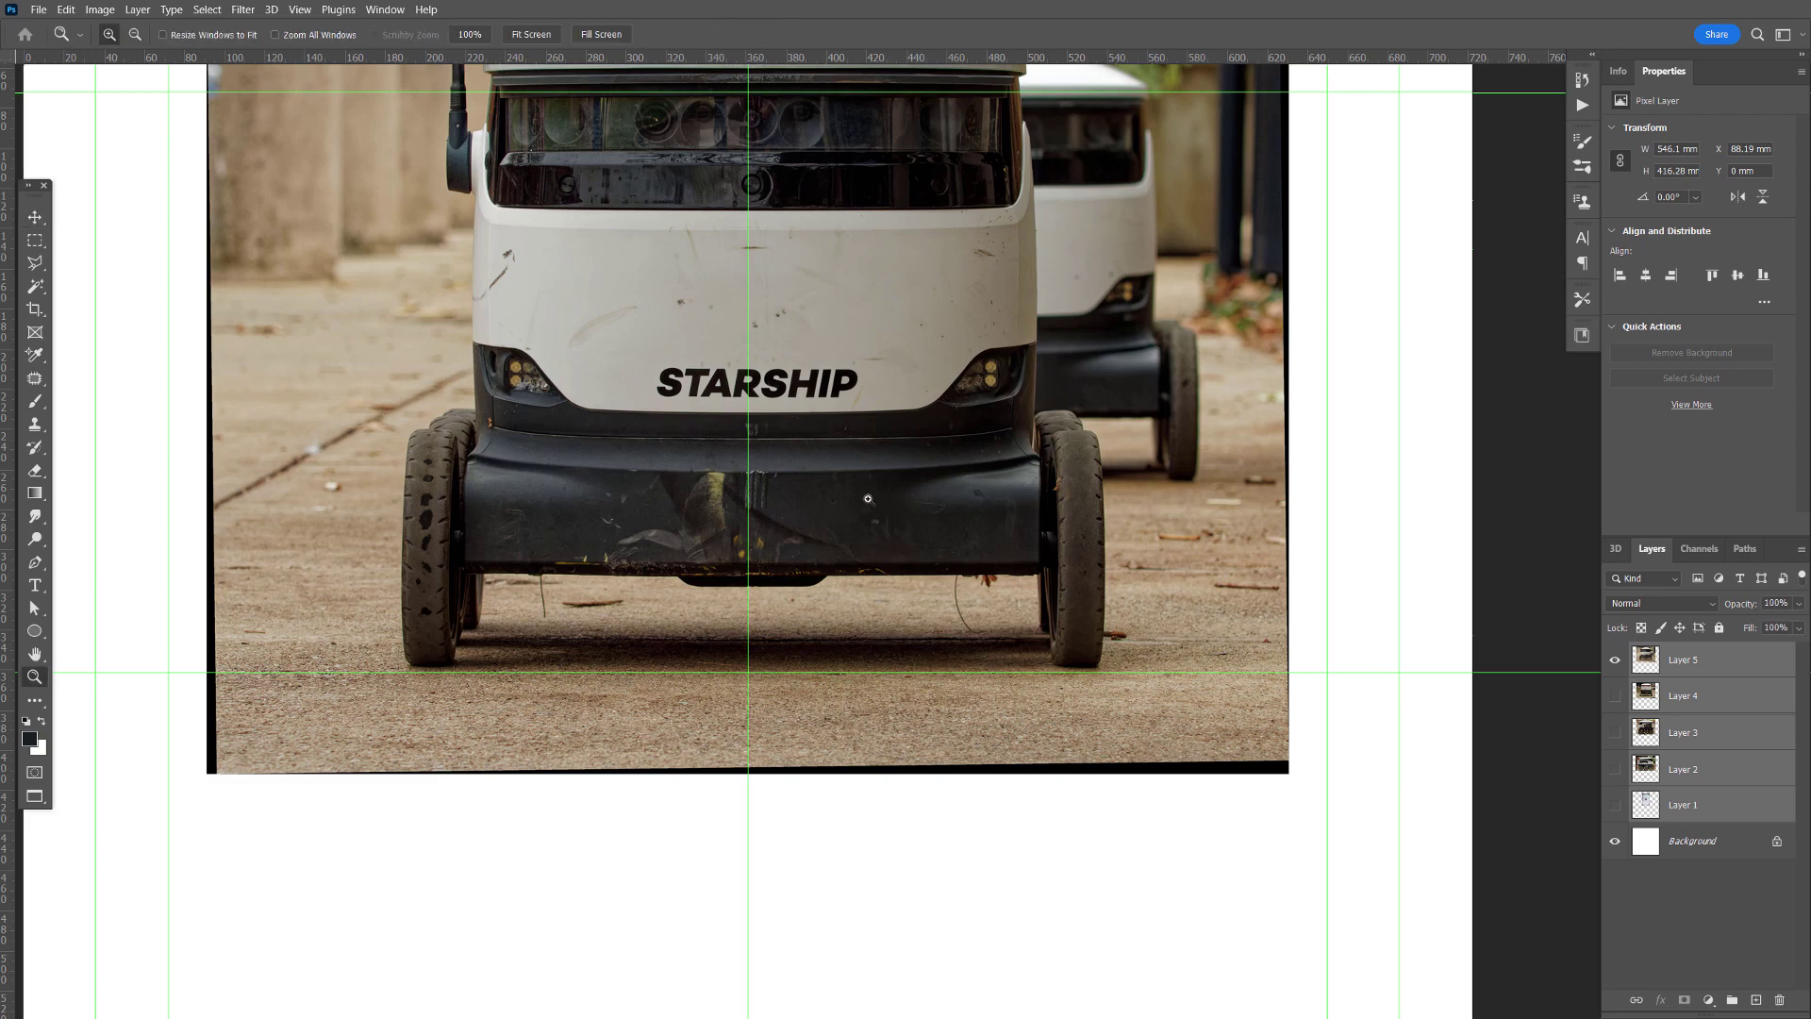
{"action": "key", "text": "v"}
{"action": "left_click_drag", "start_coordinate": [863, 505], "coordinate": [864, 510]}
{"action": "key", "text": "z"}
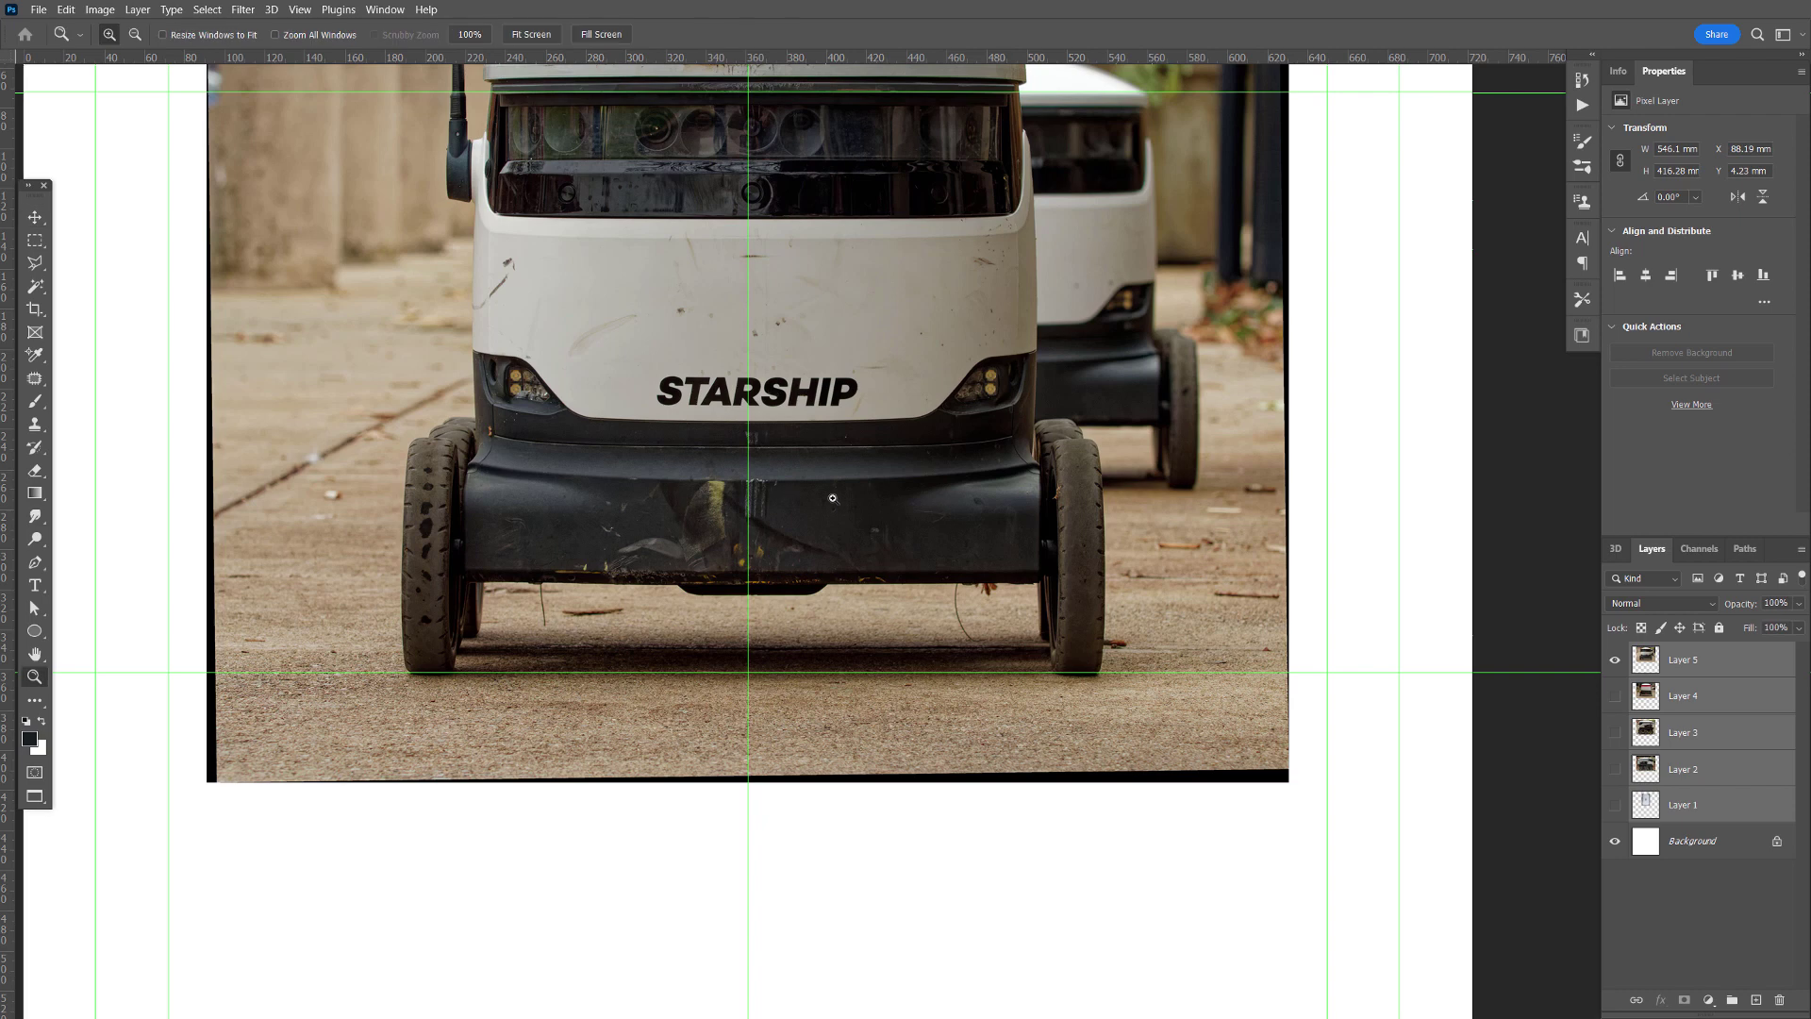
- Nudge the five selected layers slightly left to align the robot's lower central camera with the vertical middle guide
{"action": "key", "text": "v"}
{"action": "left_click_drag", "start_coordinate": [877, 520], "coordinate": [872, 520]}
{"action": "key", "text": "z"}
{"action": "left_click", "coordinate": [35, 213]}
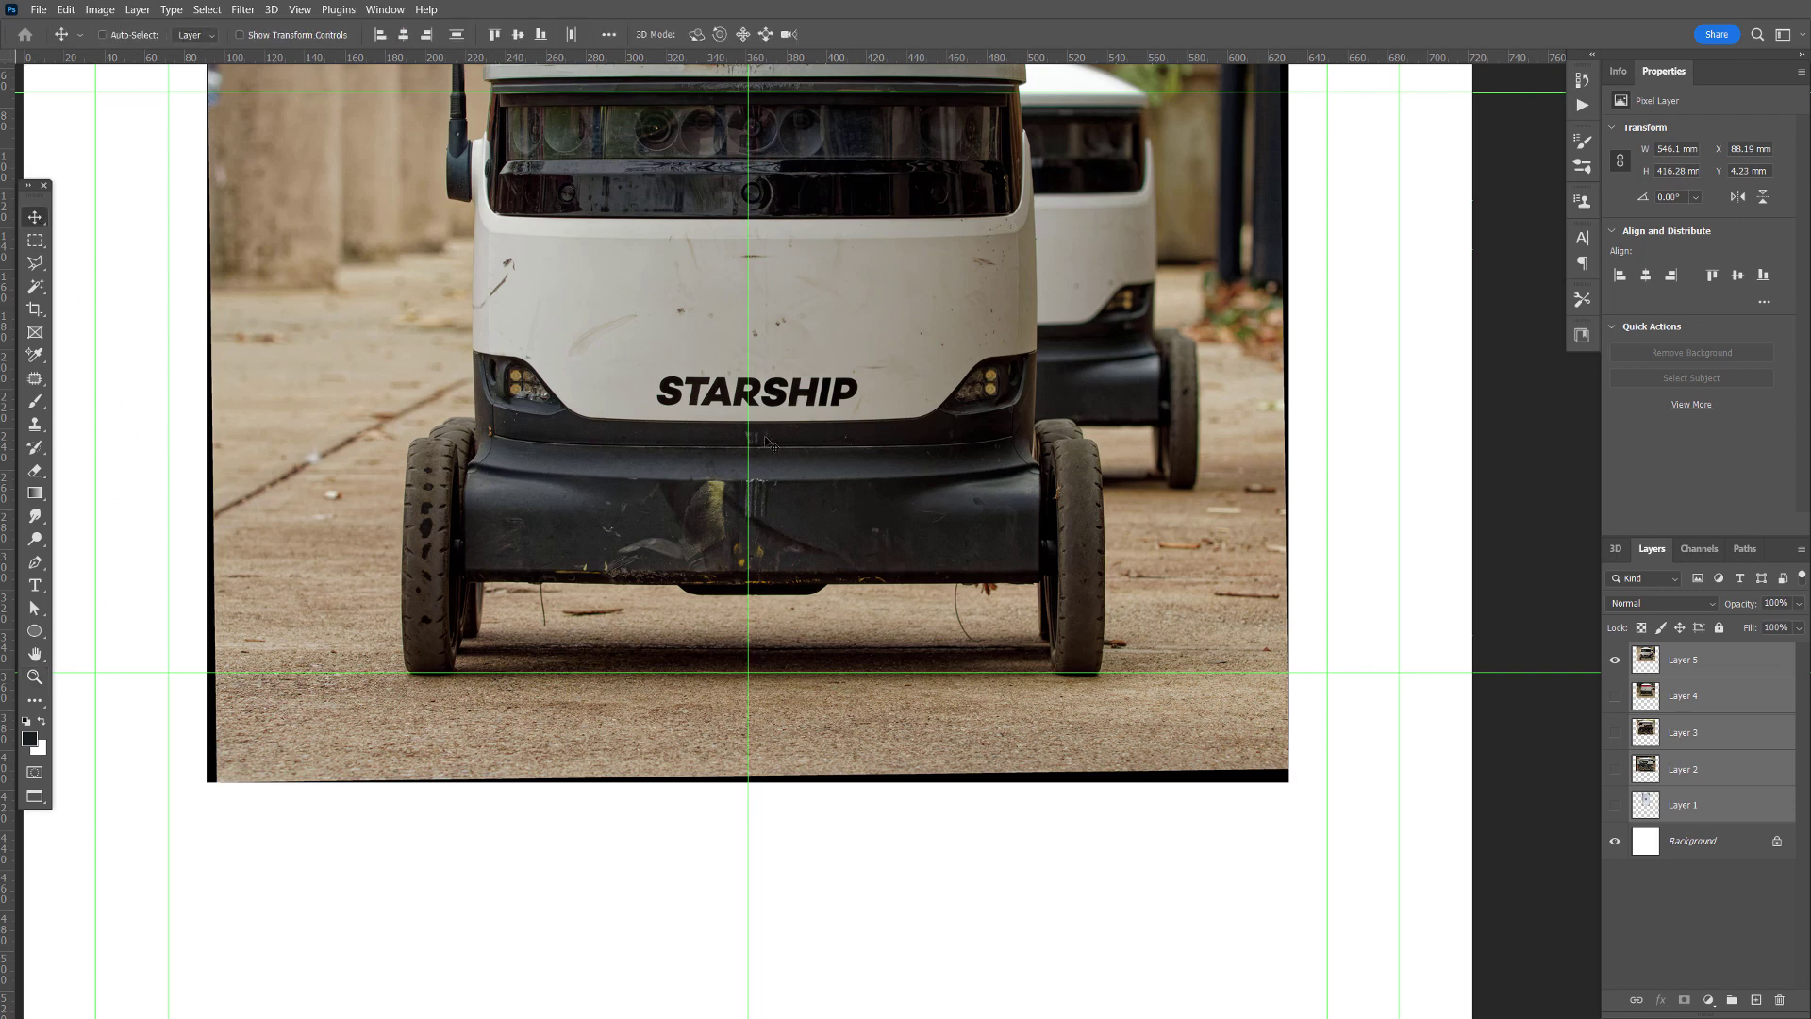
{"action": "key", "text": "Left"}
{"action": "key", "text": "Left"}
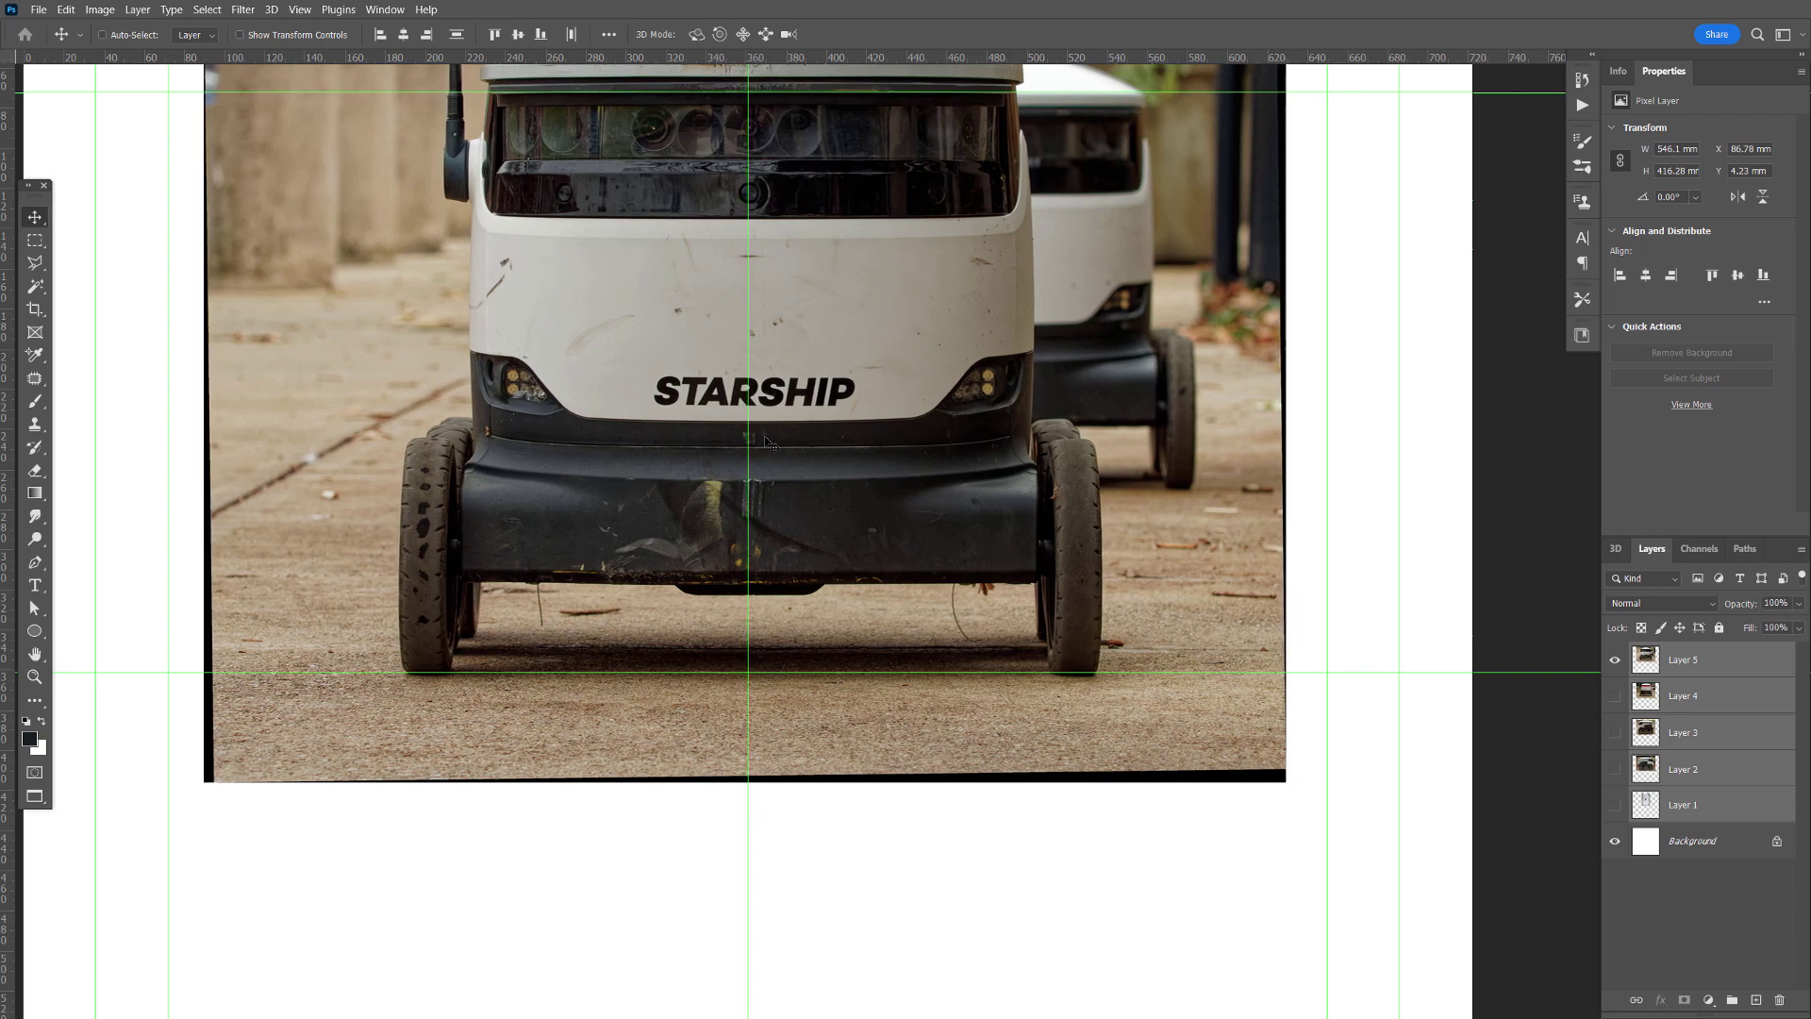
{"action": "key", "text": "Left"}
{"action": "key", "text": "Right"}
{"action": "key", "text": "Left"}
{"action": "key", "text": "Left"}
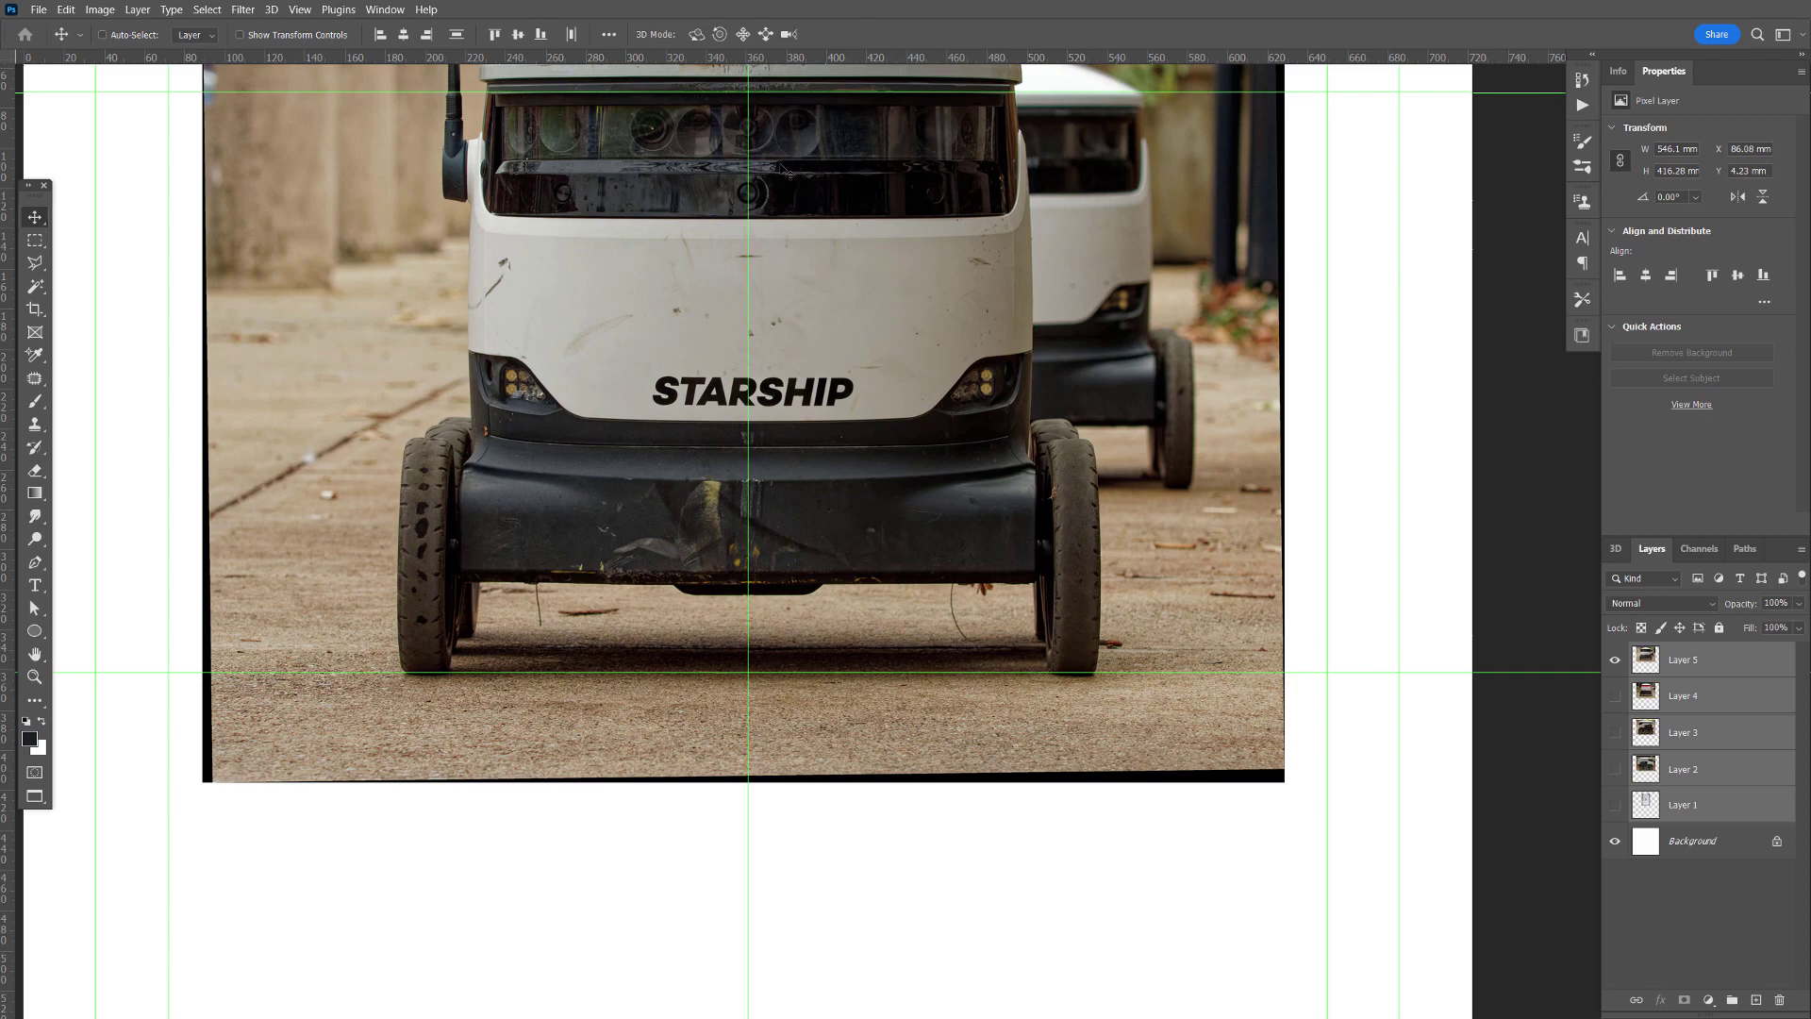
- Examine closely how the robot's lower central camera lines up with the vertical middle guide, and return to the full front view
{"action": "key", "text": "z"}
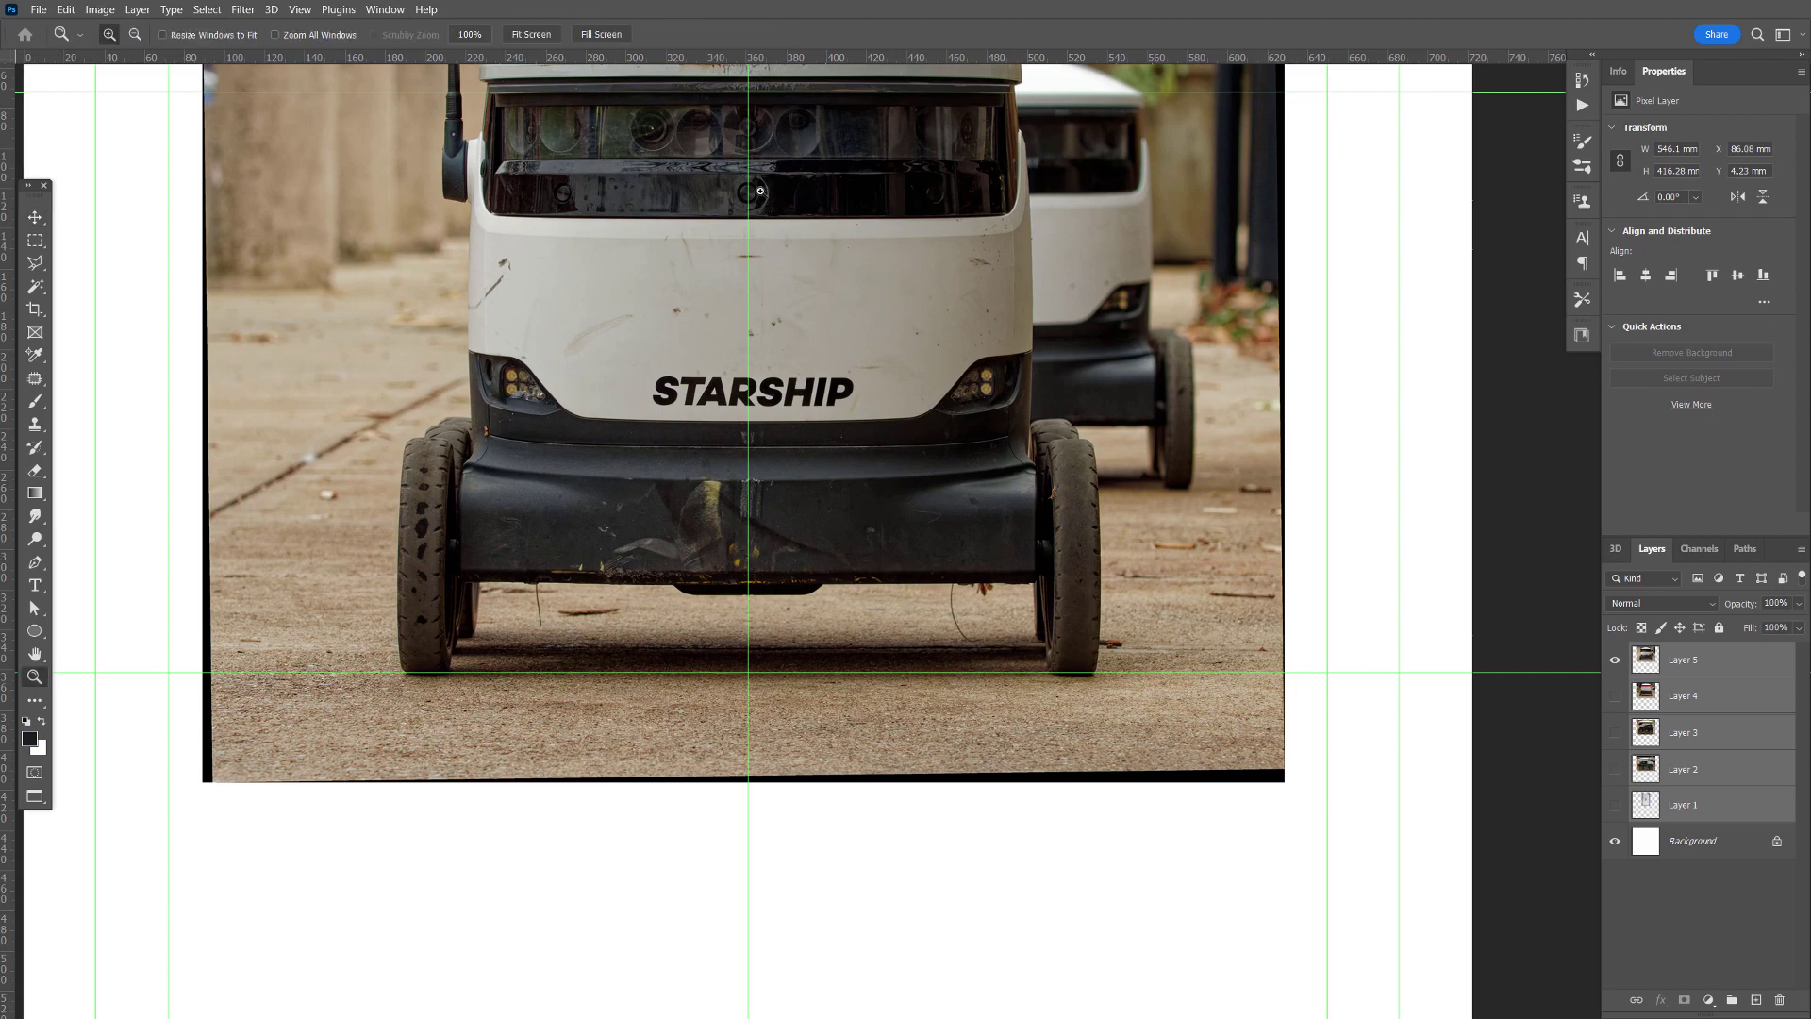
{"action": "left_click", "coordinate": [759, 189]}
{"action": "left_click", "coordinate": [732, 192]}
{"action": "left_click", "coordinate": [732, 195]}
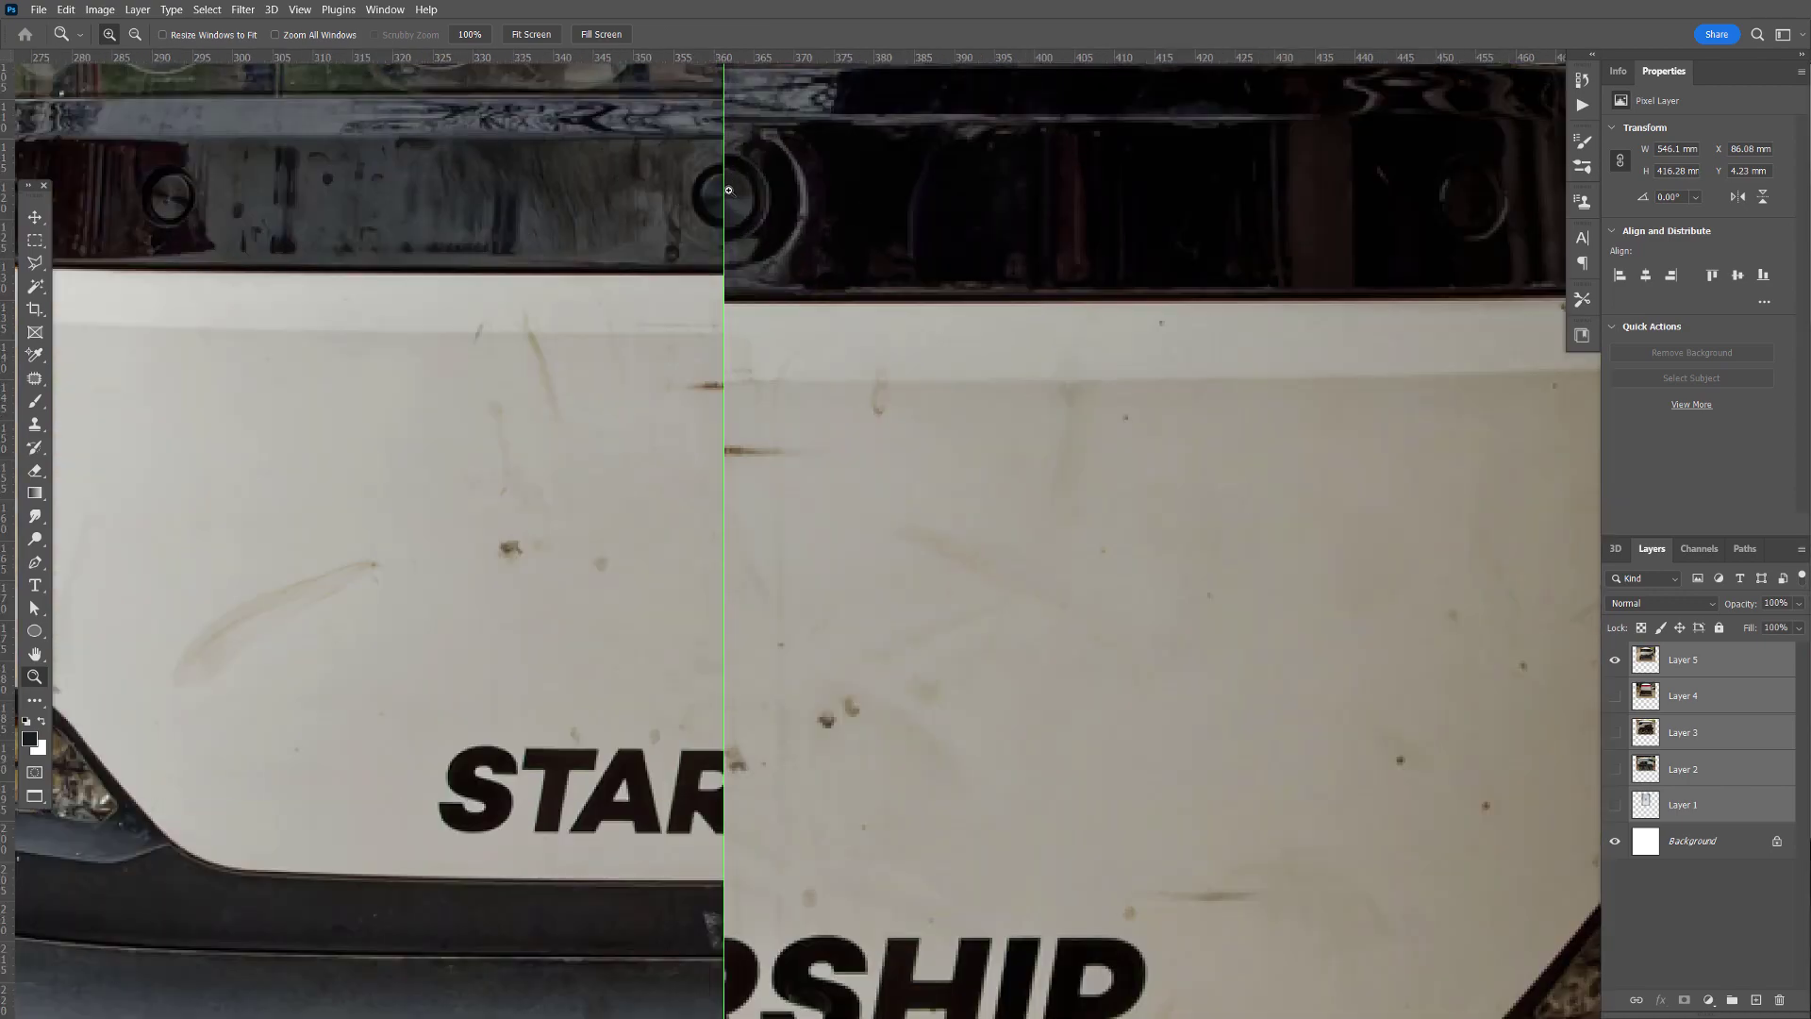
{"action": "left_click", "coordinate": [732, 195]}
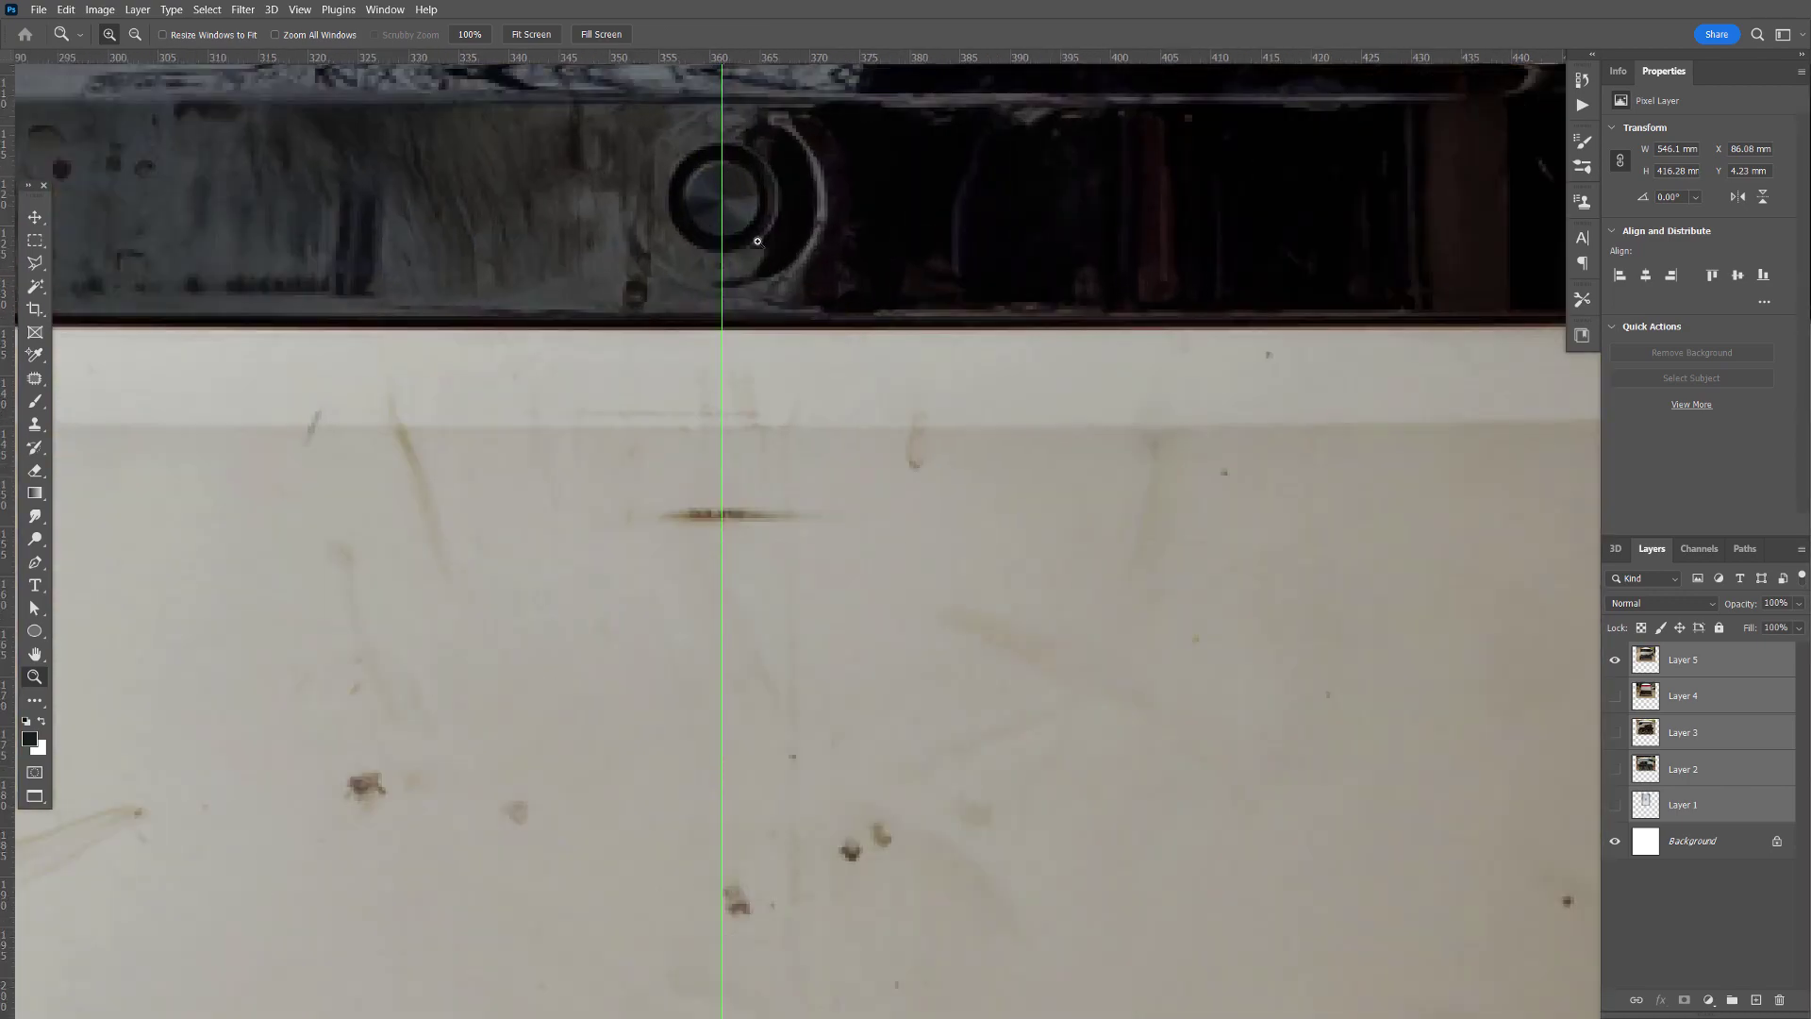
{"action": "left_click", "coordinate": [759, 231], "text": "alt"}
{"action": "left_click", "coordinate": [759, 230], "text": "alt"}
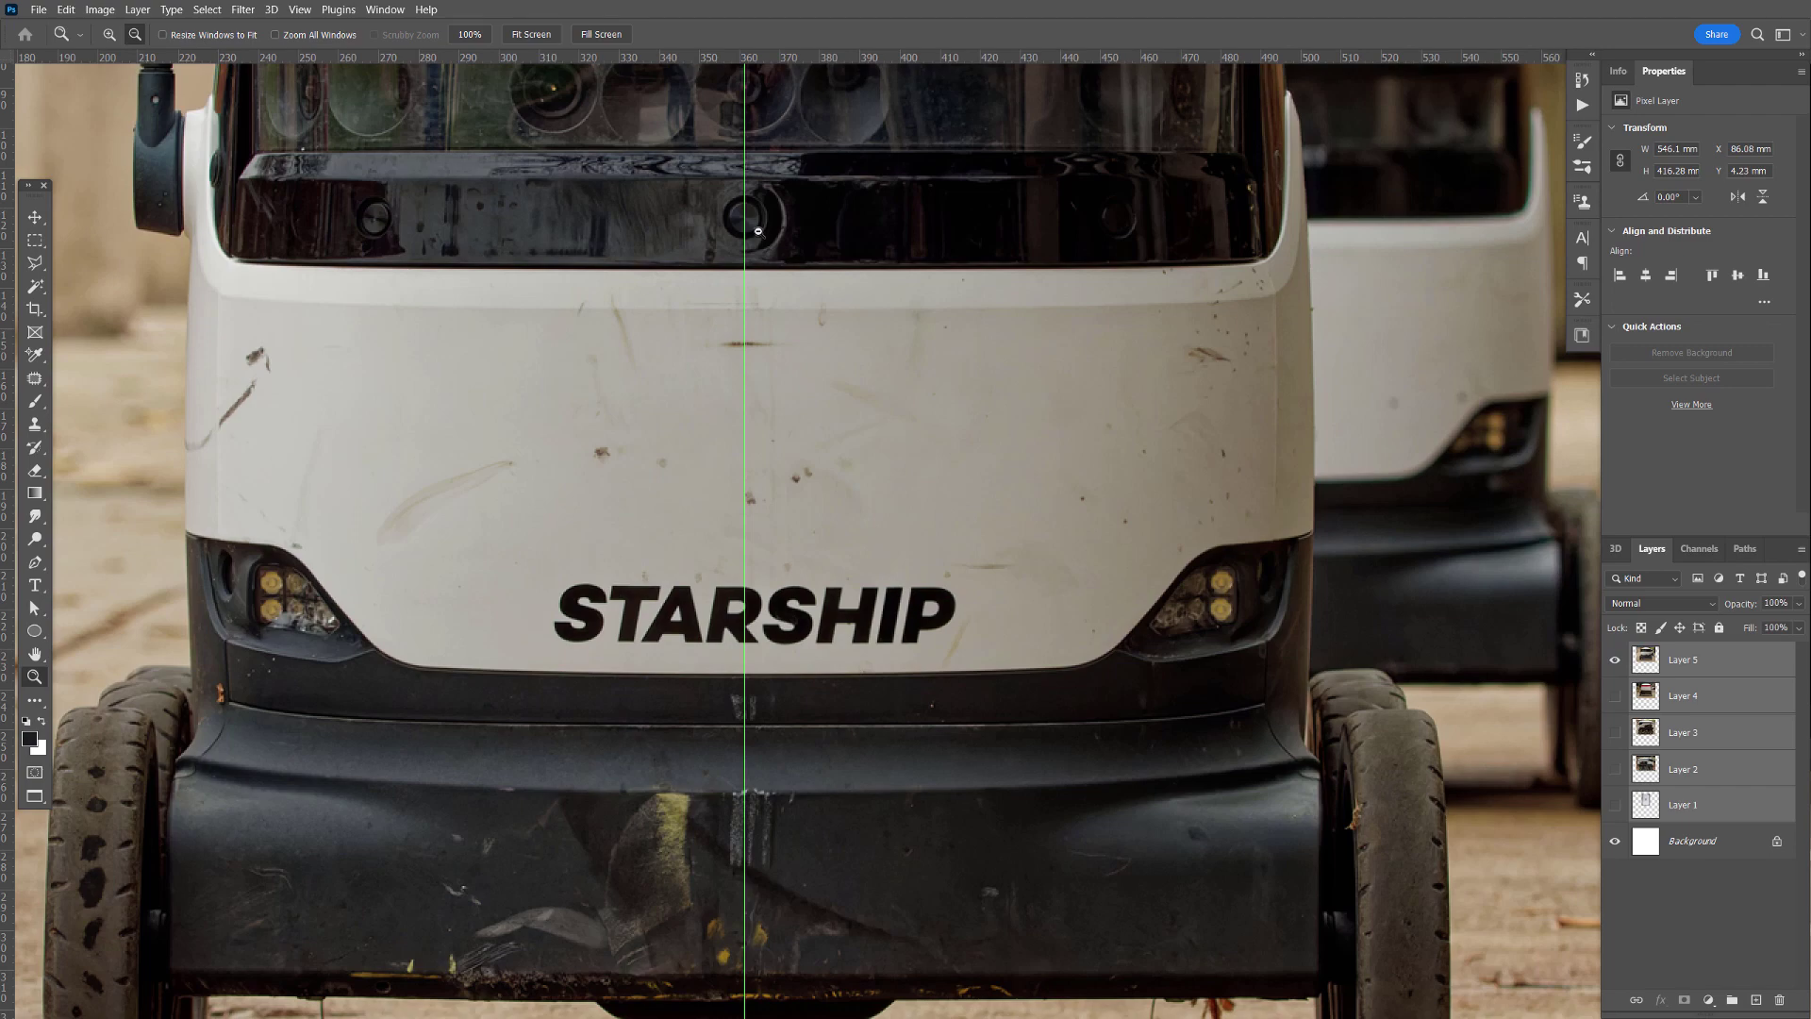
{"action": "left_click", "coordinate": [758, 230], "text": "alt"}
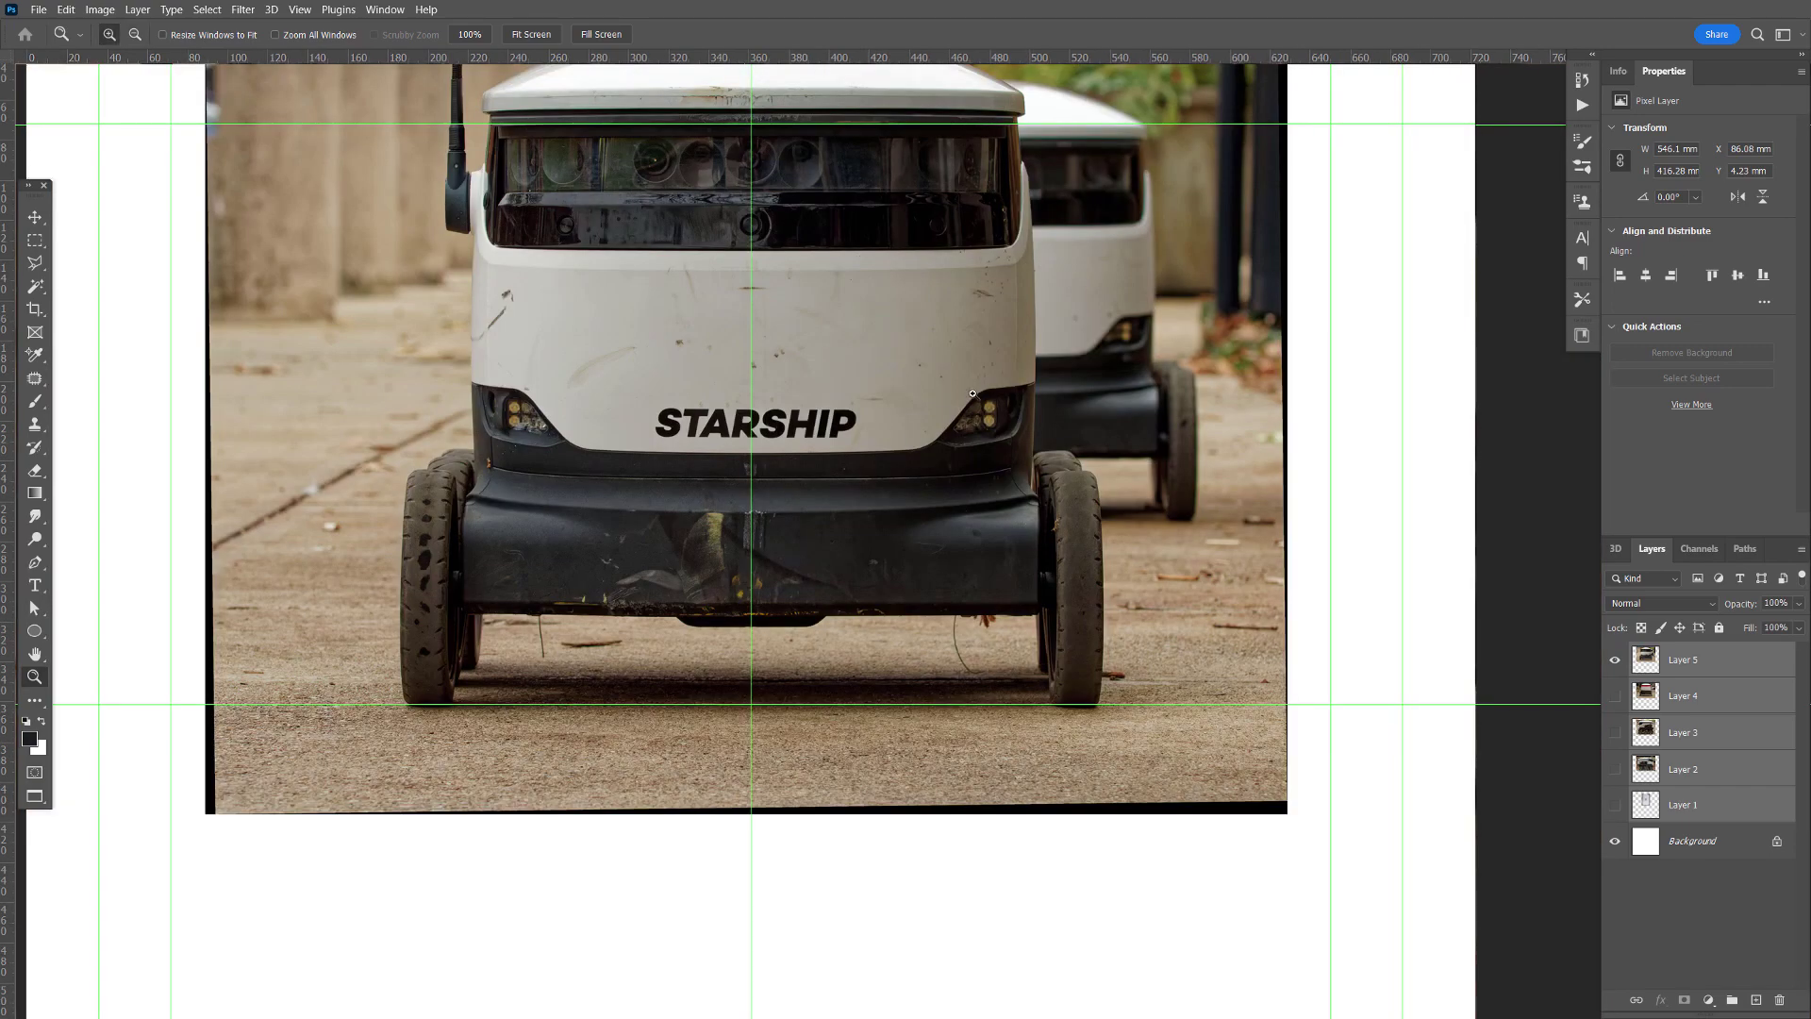
{"action": "scroll", "coordinate": [896, 378], "scroll_direction": "up", "scroll_amount": 3}
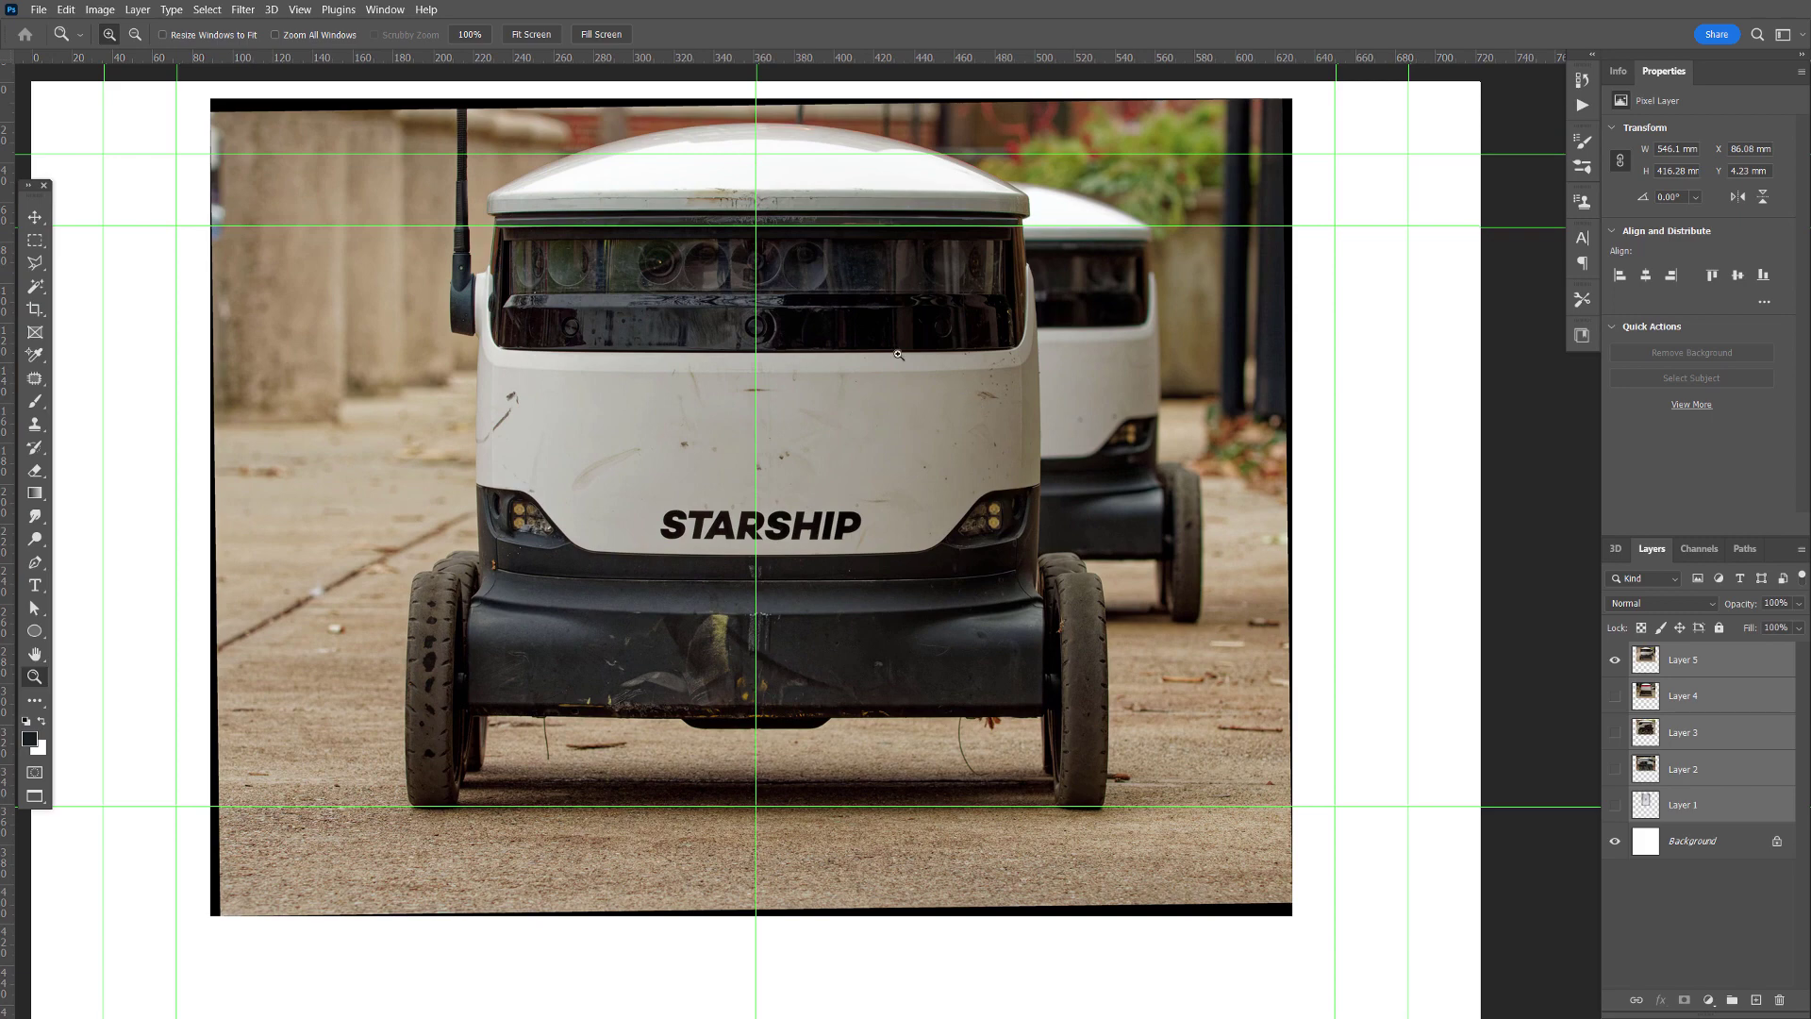
- Make Layer 4 visible beneath Layer 5 and lower Layer 5's opacity to 57% to compare the back and front views
{"action": "left_click", "coordinate": [1612, 660]}
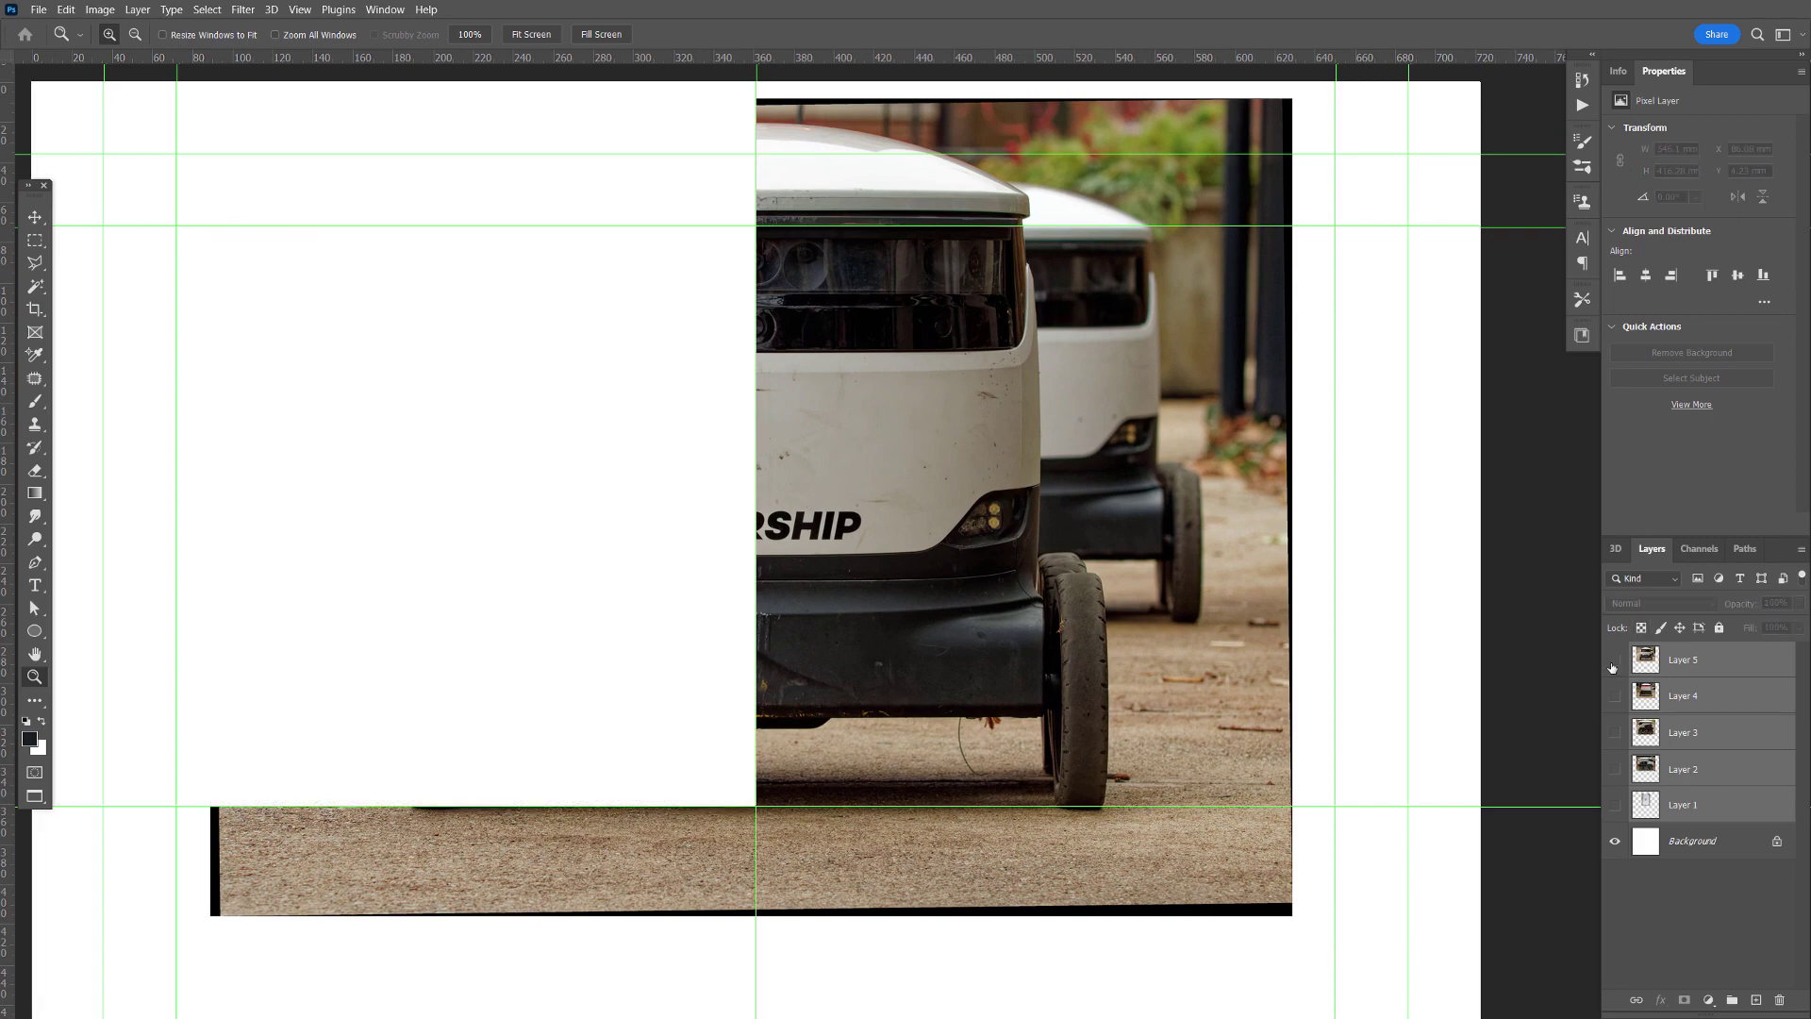
{"action": "left_click", "coordinate": [1615, 696]}
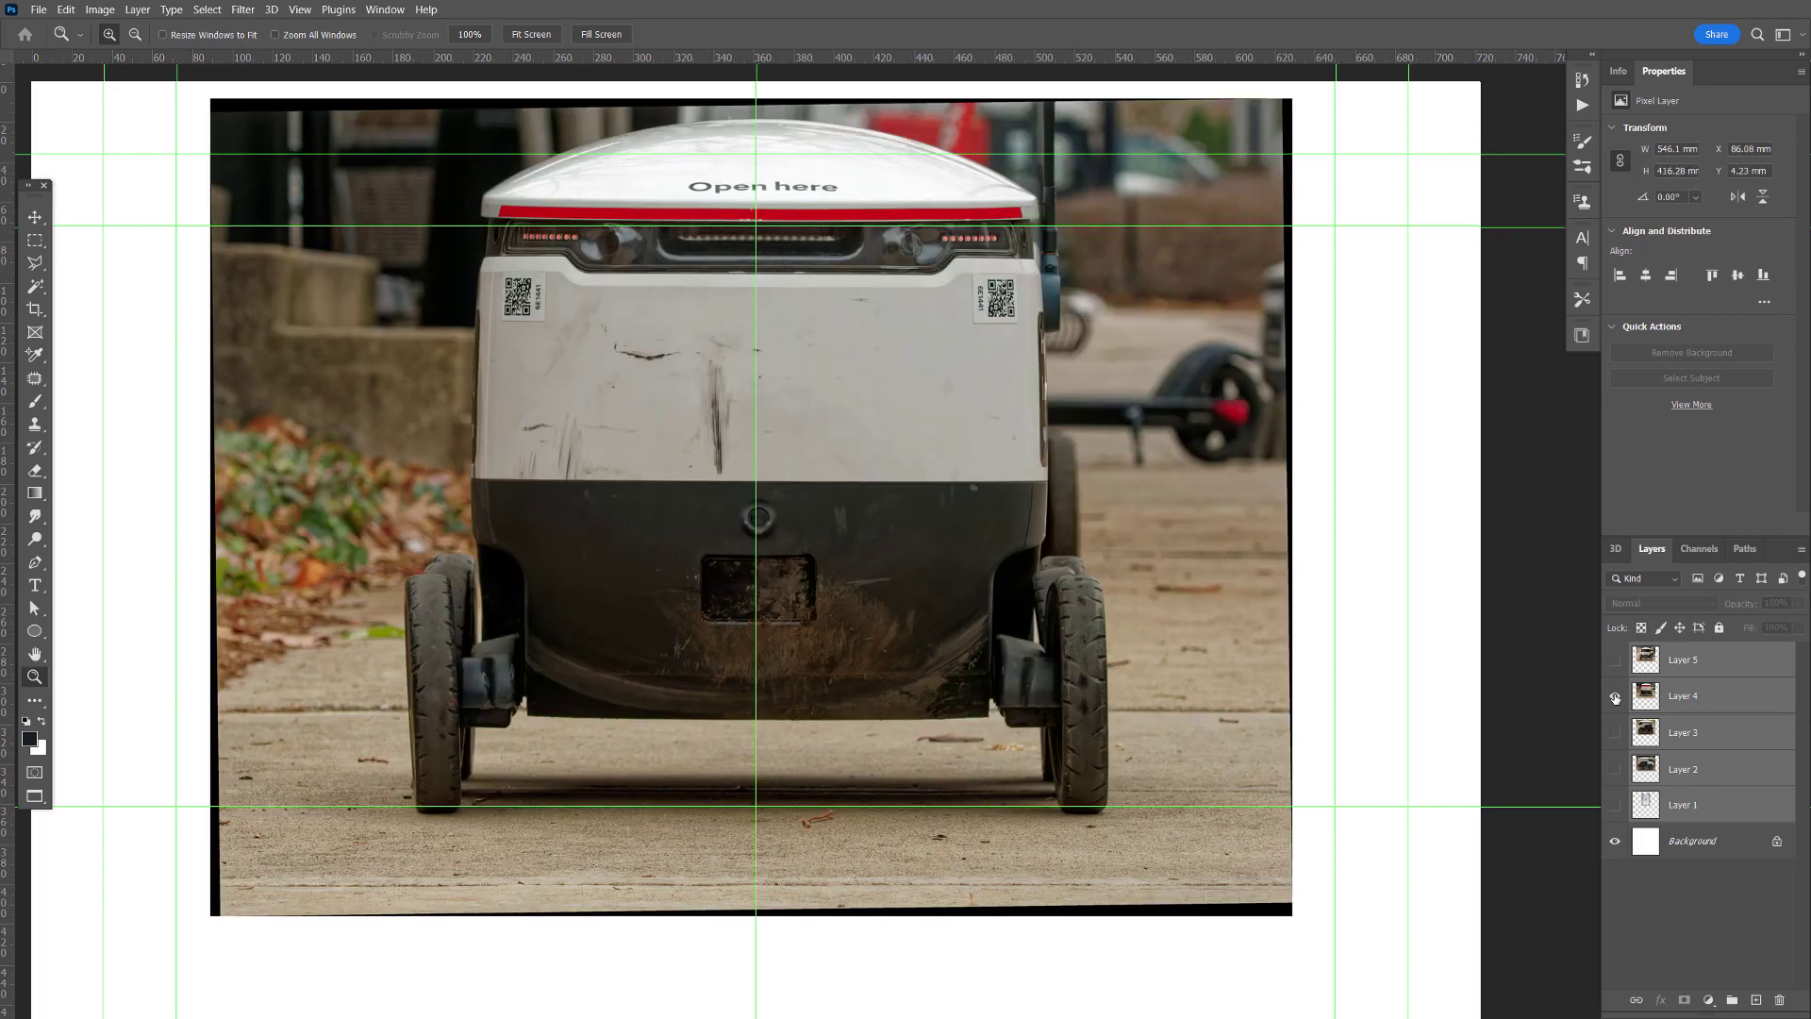
{"action": "left_click", "coordinate": [1735, 663]}
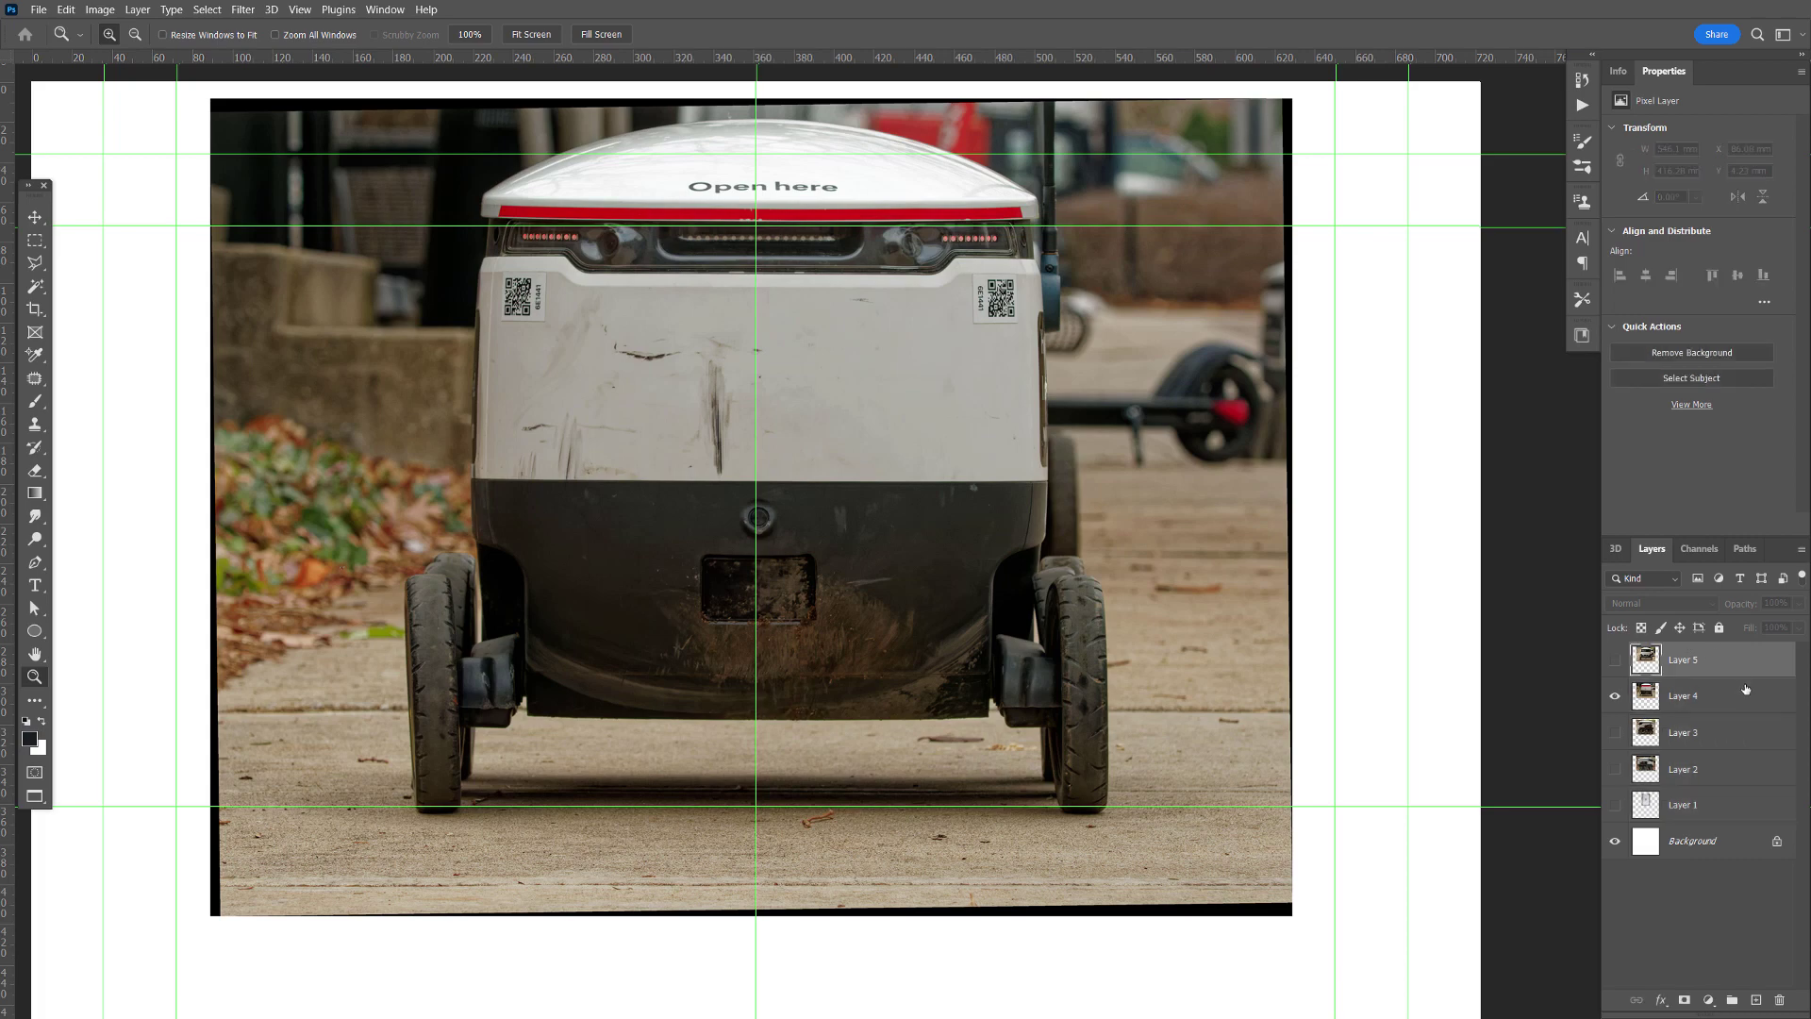
{"action": "left_click", "coordinate": [1615, 660]}
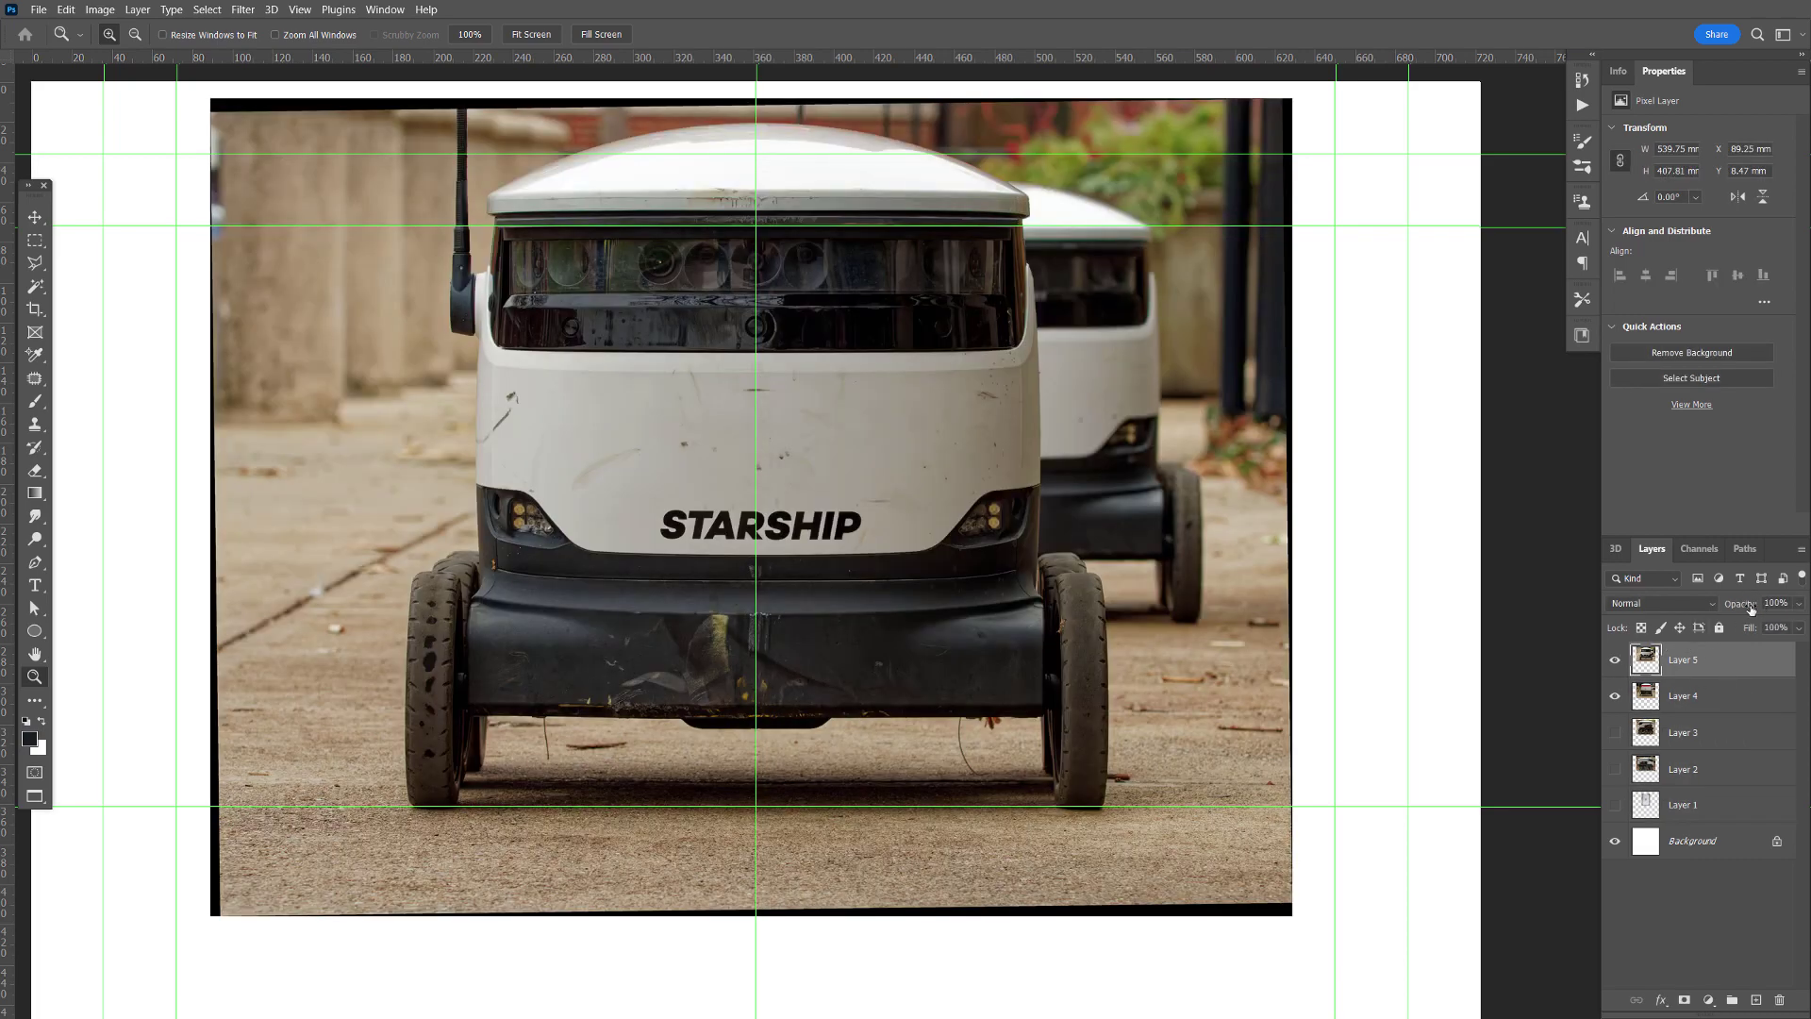
{"action": "left_click_drag", "start_coordinate": [1746, 608], "coordinate": [1709, 611]}
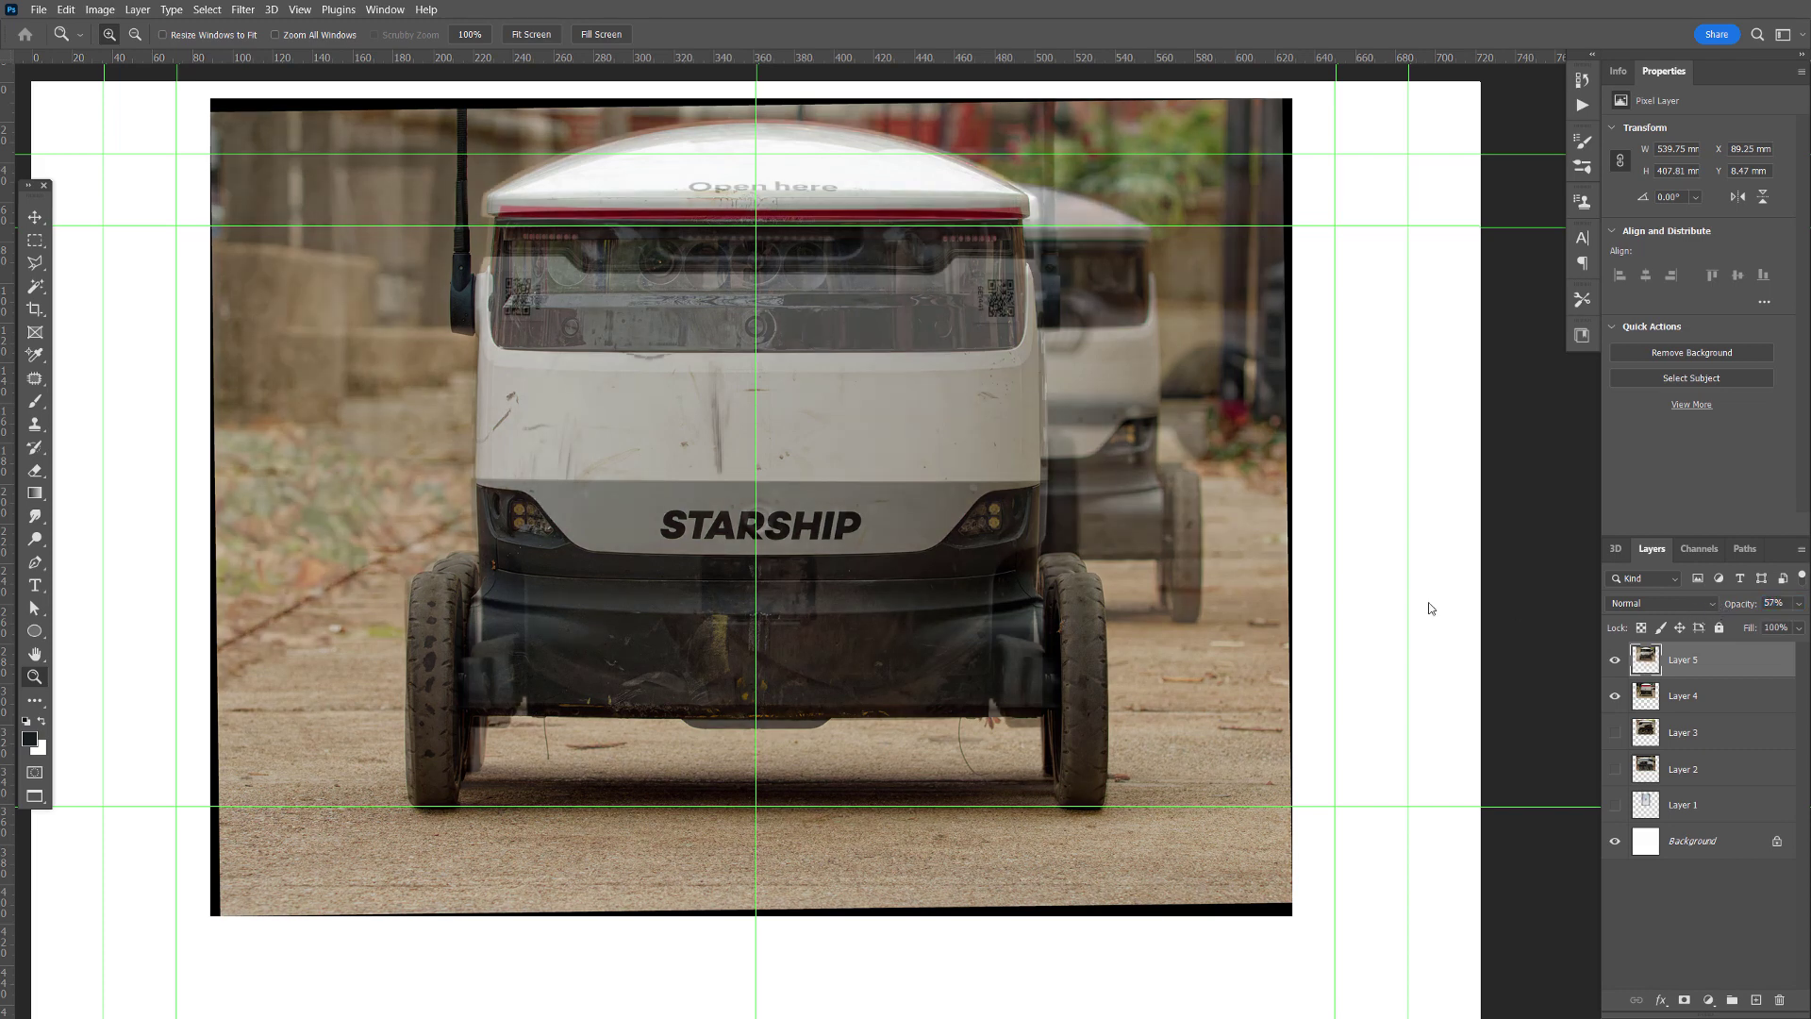
{"action": "left_click", "coordinate": [1033, 533]}
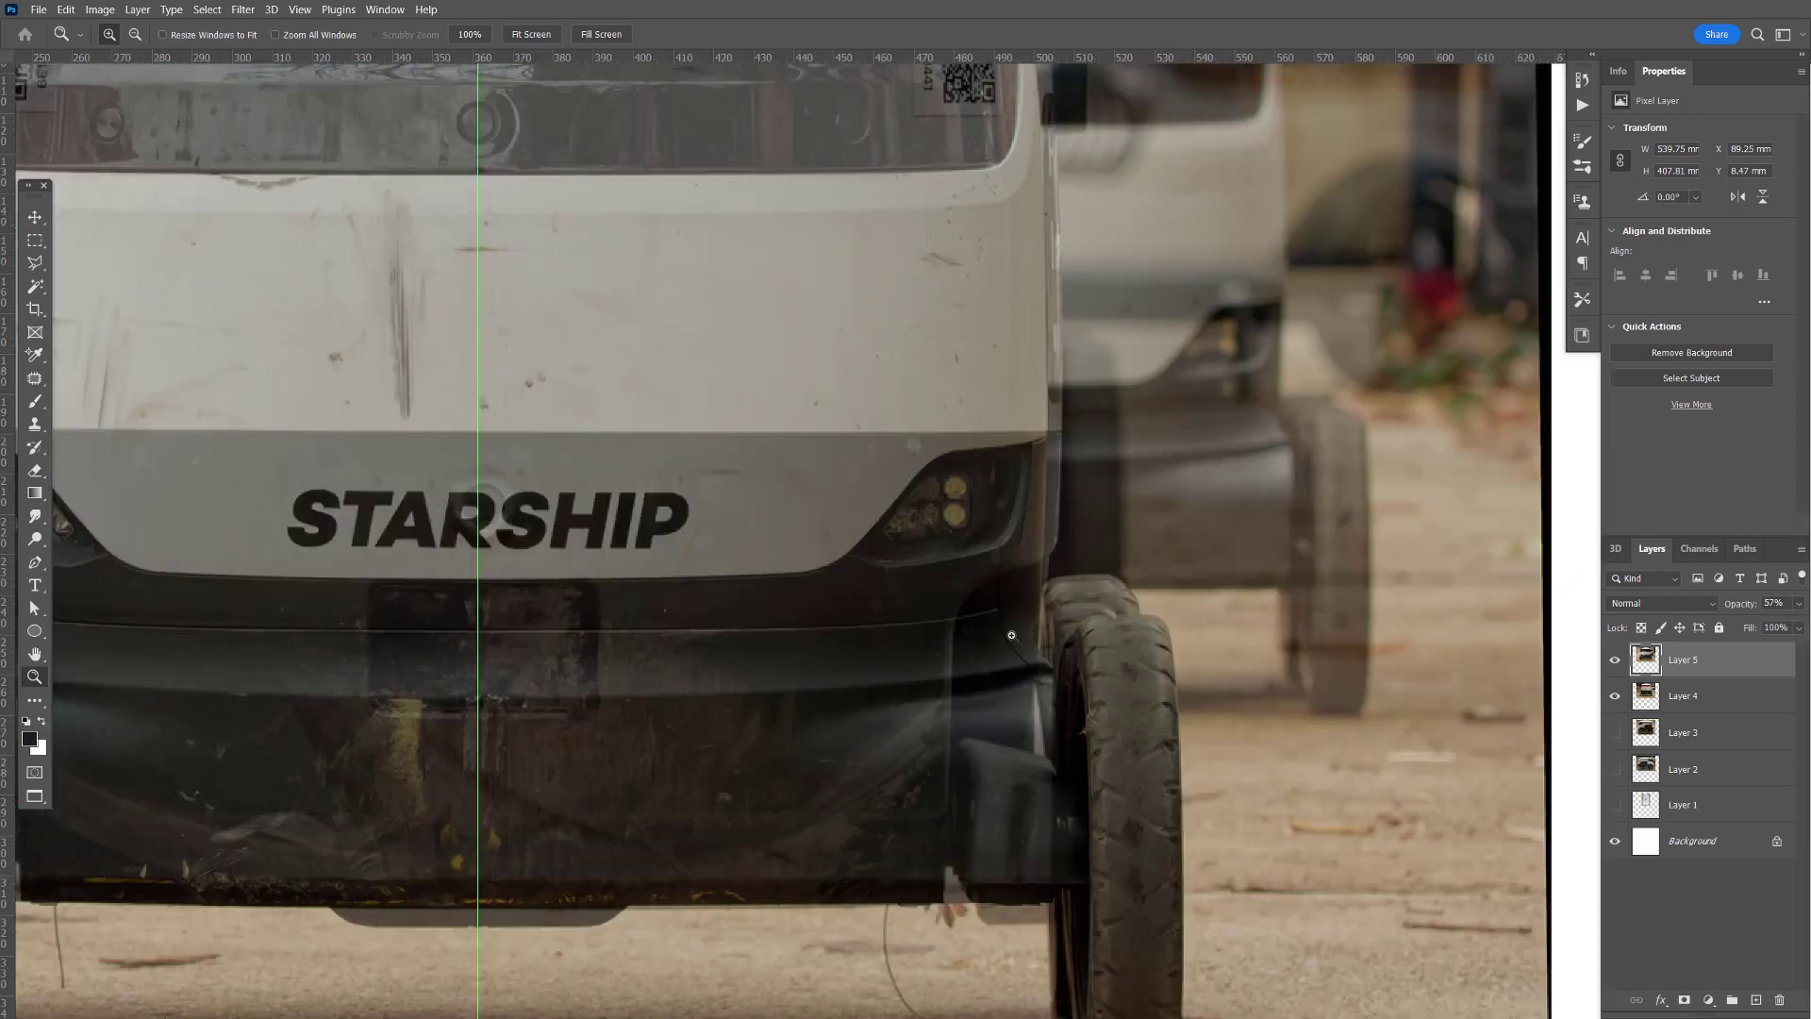
- Nudge Layer 4 horizontally to an X position of 88.55 mm so the back view's body lines up with the front view
{"action": "left_click_drag", "start_coordinate": [726, 701], "coordinate": [1110, 537]}
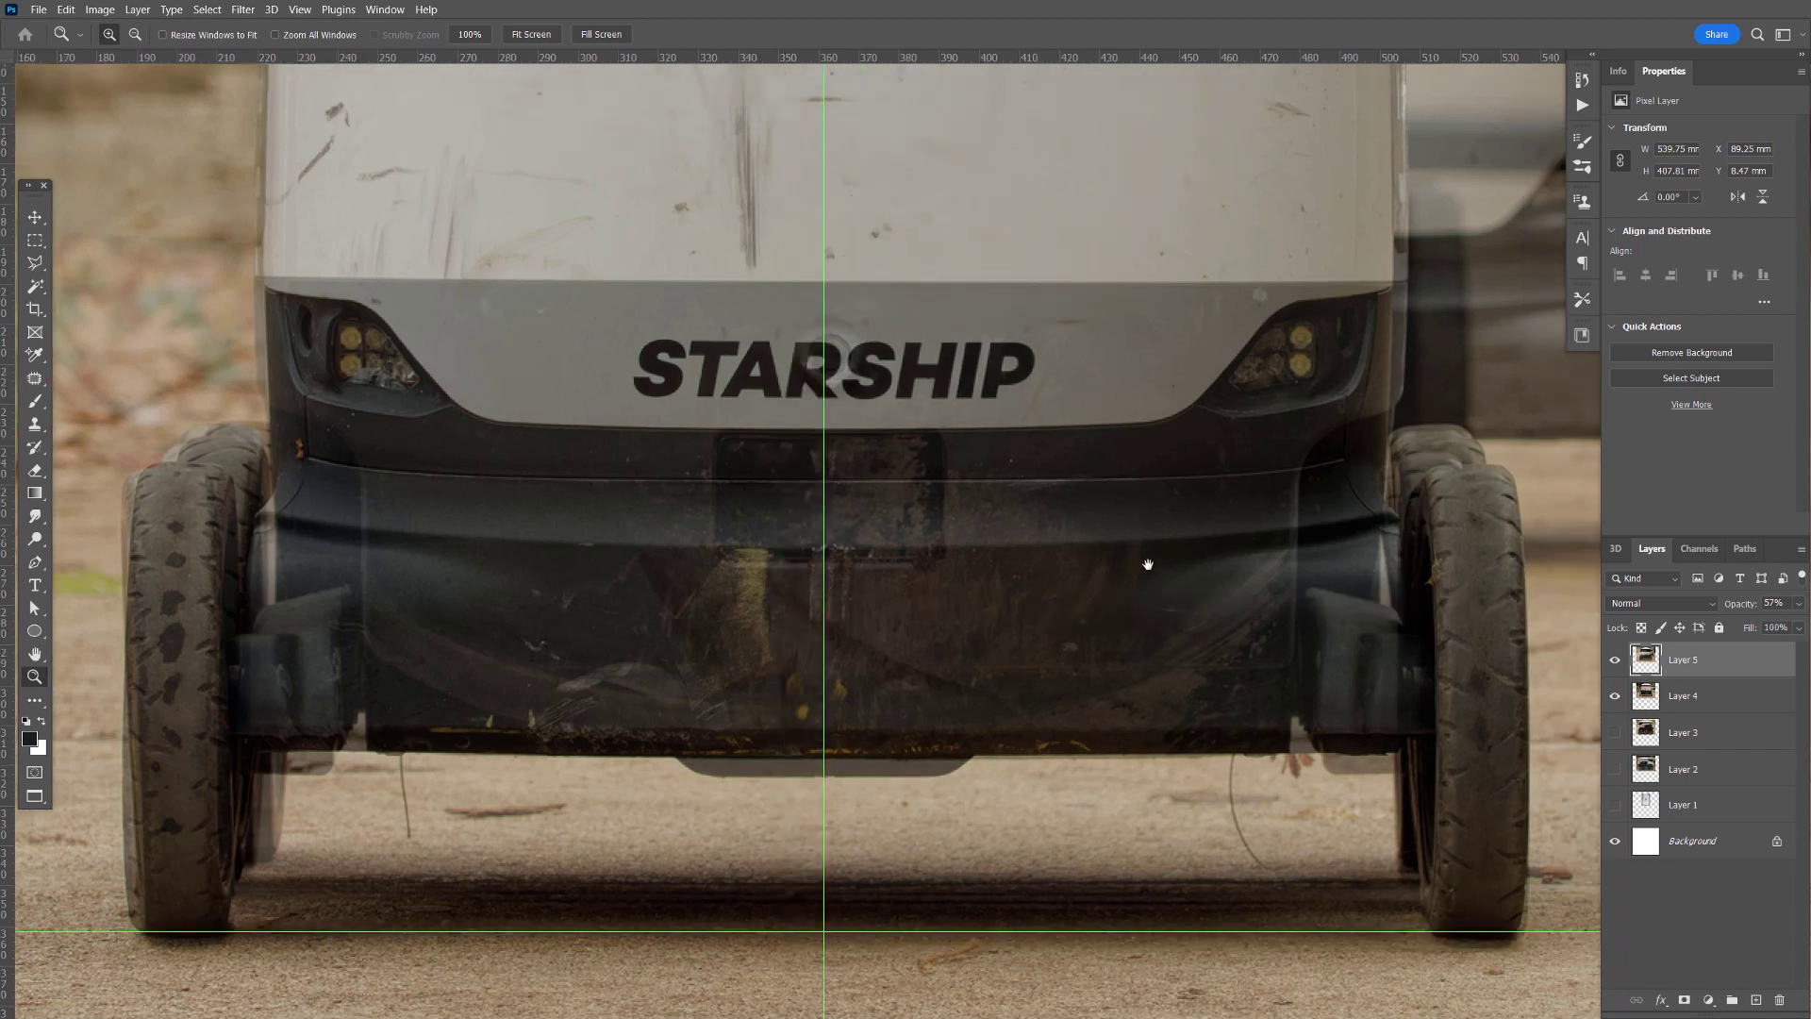
{"action": "left_click", "coordinate": [1724, 705]}
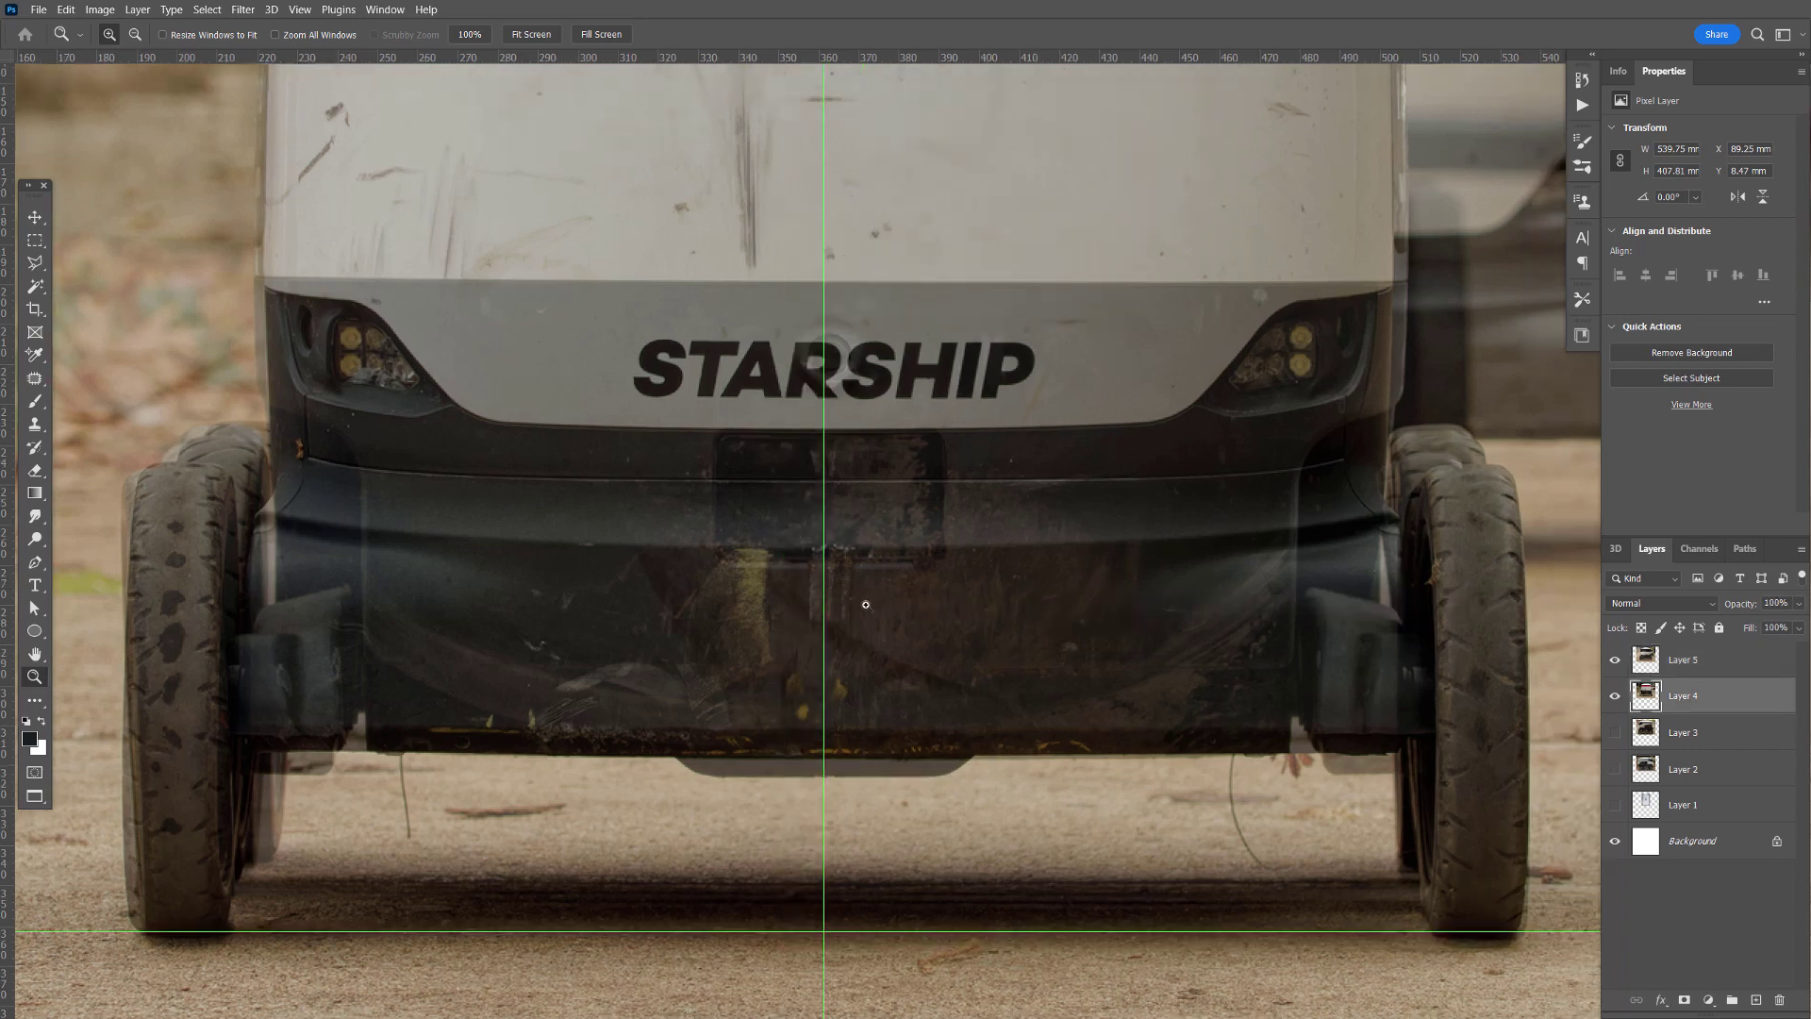
{"action": "left_click", "coordinate": [35, 218]}
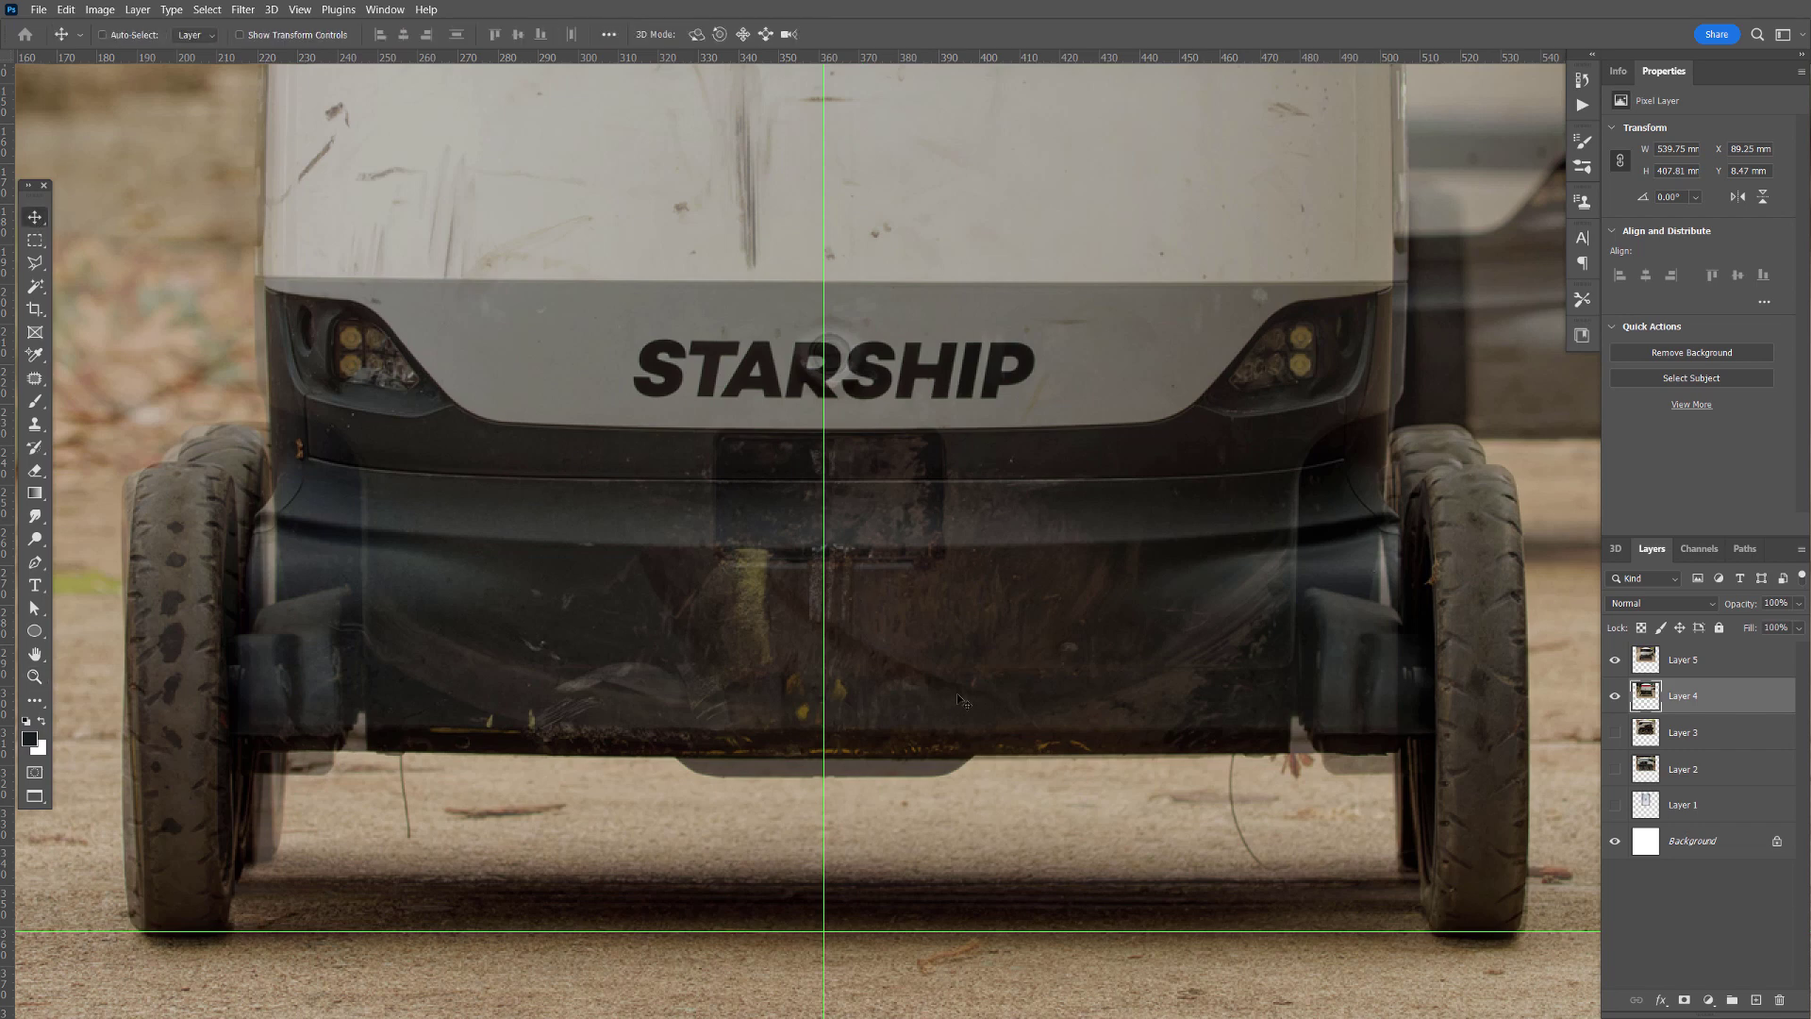
{"action": "key", "text": "Right"}
{"action": "key", "text": "Right"}
{"action": "key", "text": "Right"}
{"action": "key", "text": "Right"}
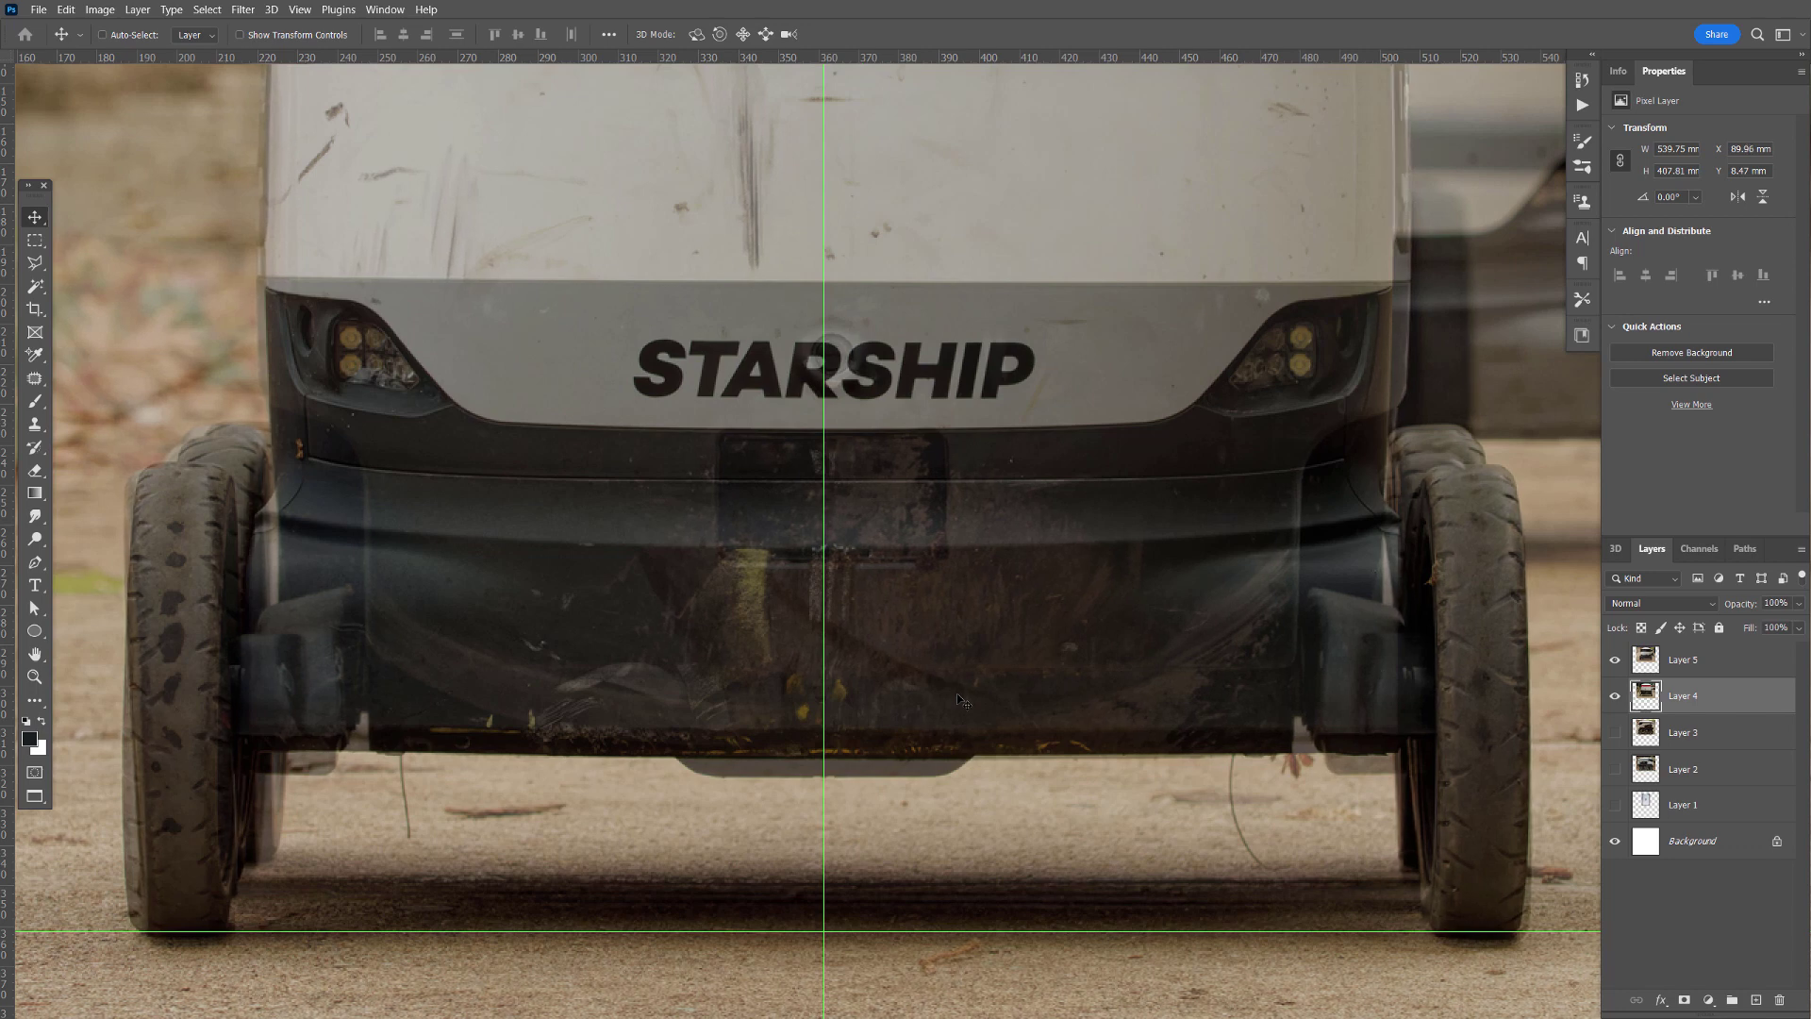
{"action": "key", "text": "Left"}
{"action": "key", "text": "Left"}
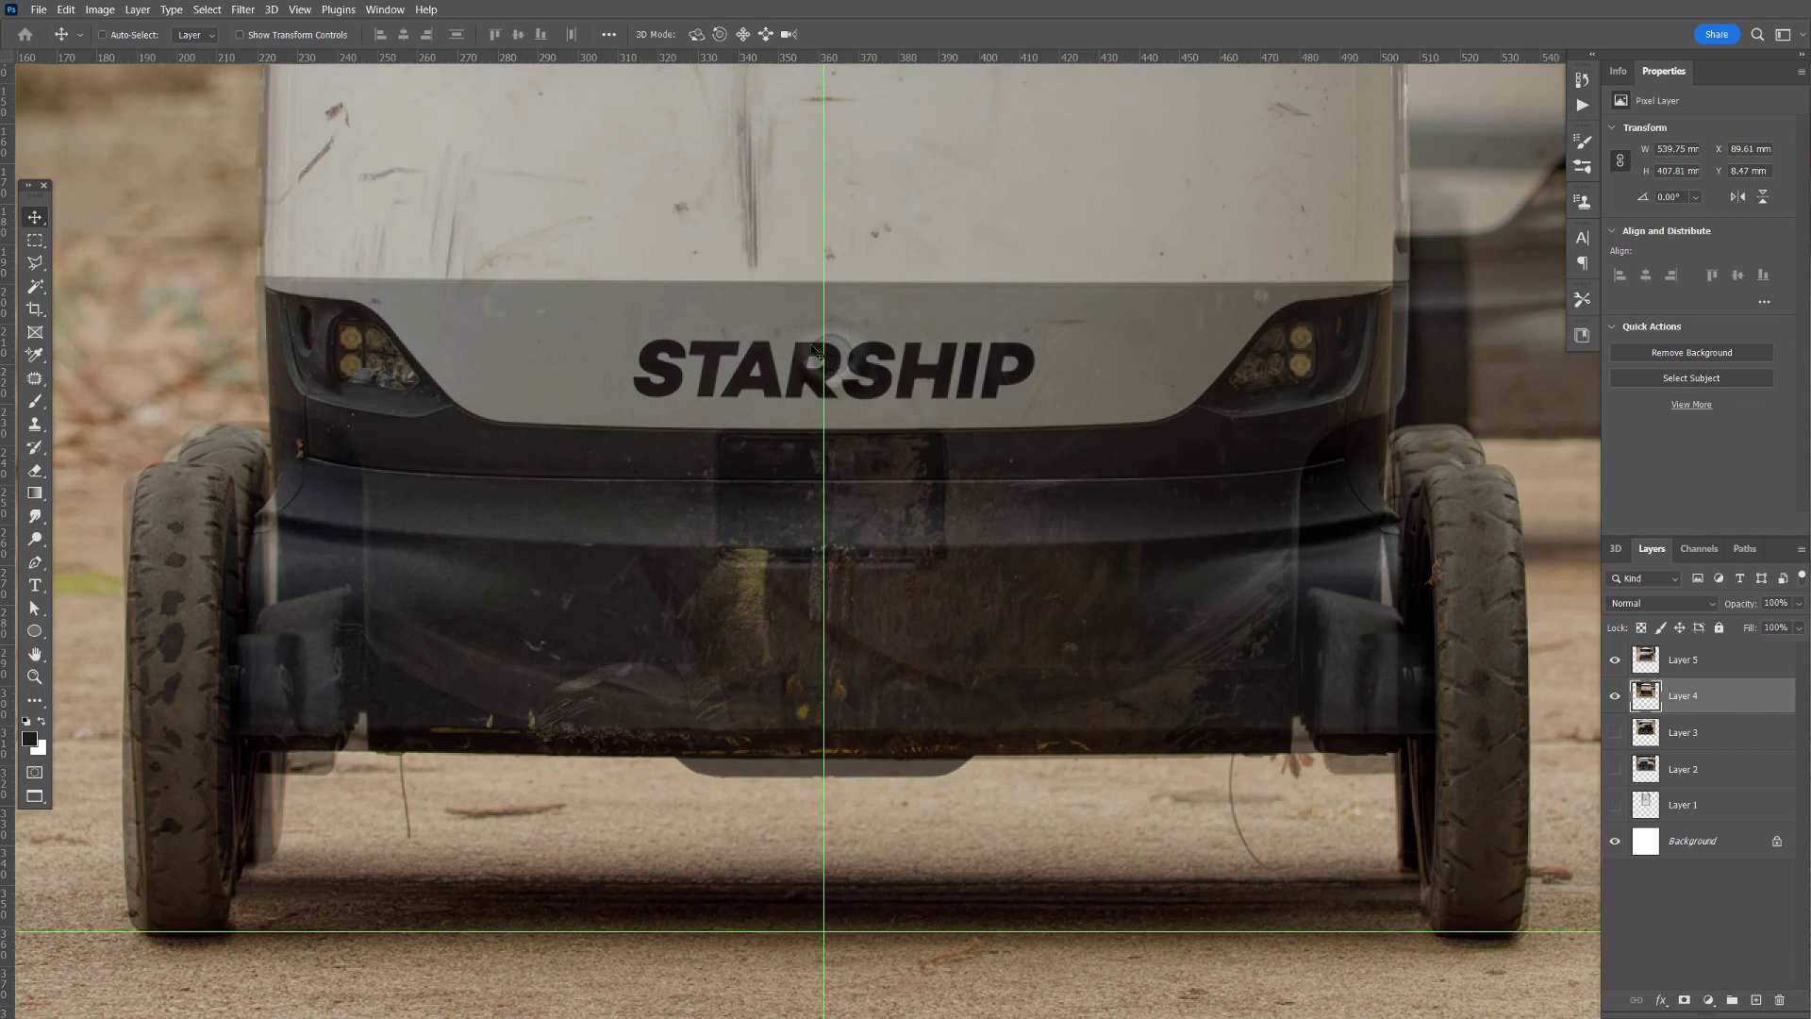
{"action": "key", "text": "Left"}
{"action": "key", "text": "Left"}
{"action": "key", "text": "Left"}
{"action": "key", "text": "Left"}
{"action": "key", "text": "Left"}
{"action": "key", "text": "Left"}
{"action": "key", "text": "Left"}
{"action": "key", "text": "Left"}
{"action": "key", "text": "Left"}
{"action": "key", "text": "Left"}
{"action": "key", "text": "Left"}
{"action": "key", "text": "Left"}
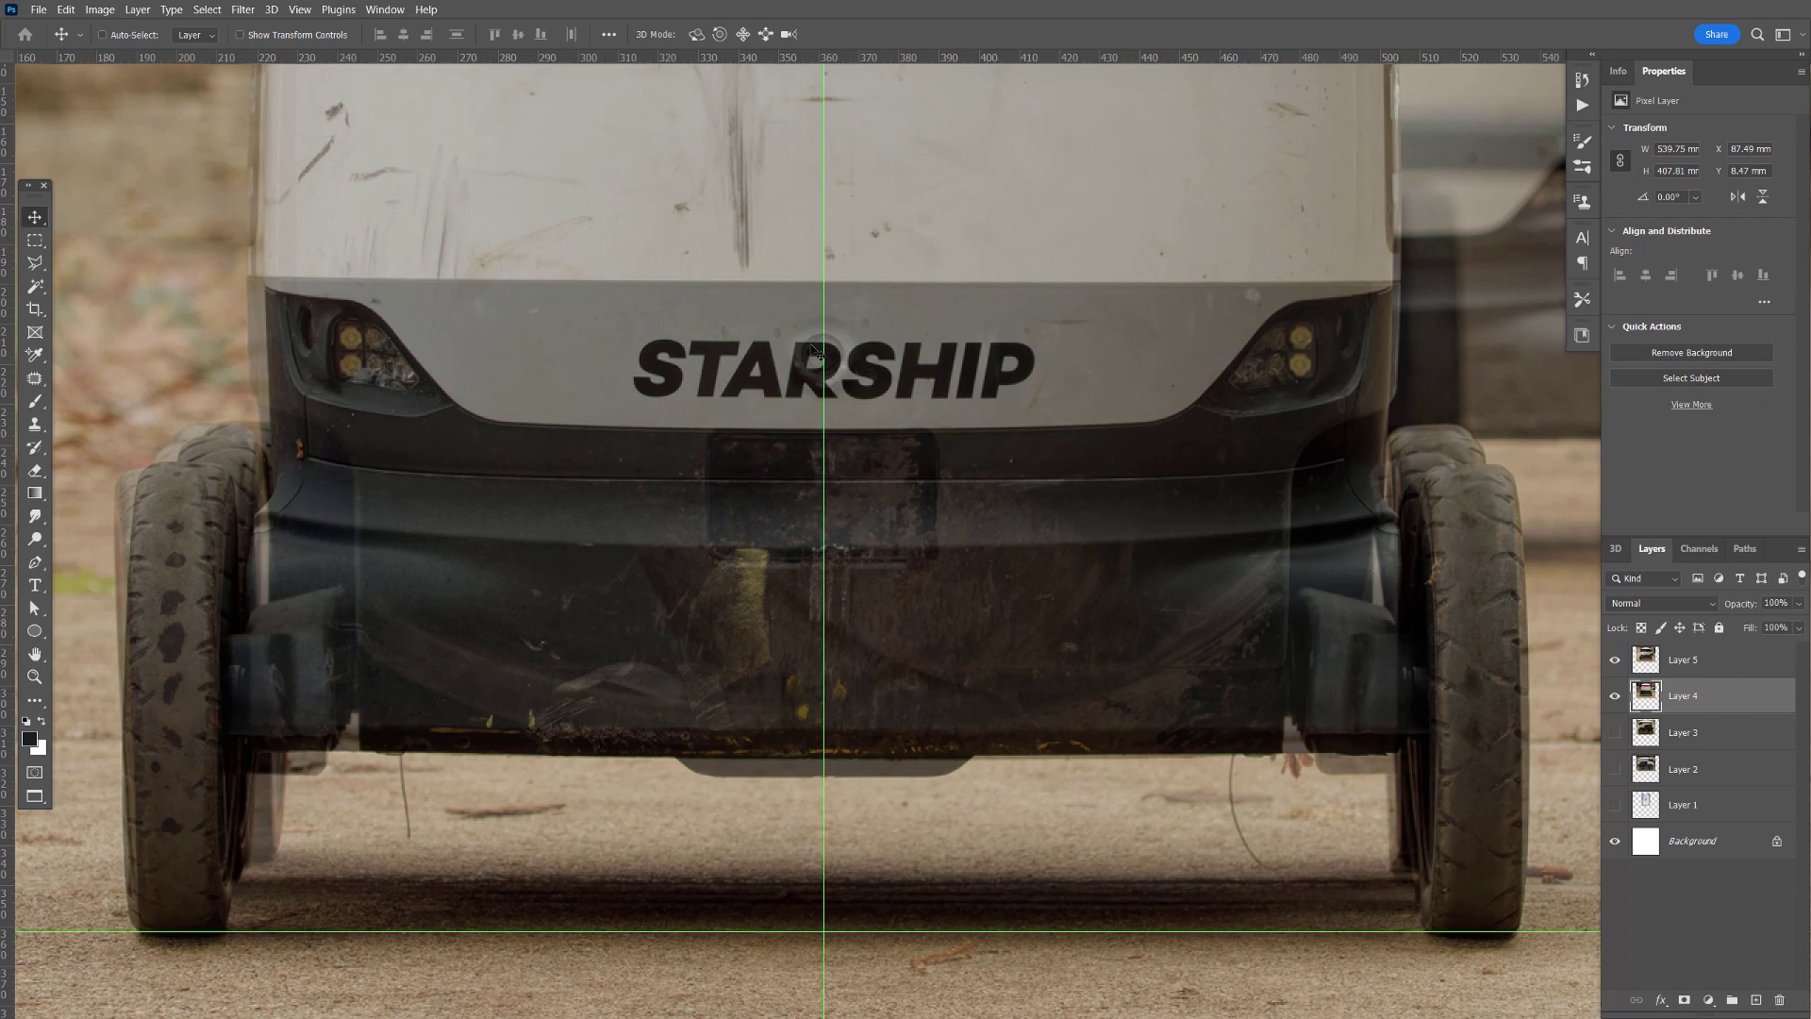
{"action": "key", "text": "Right"}
{"action": "key", "text": "Right"}
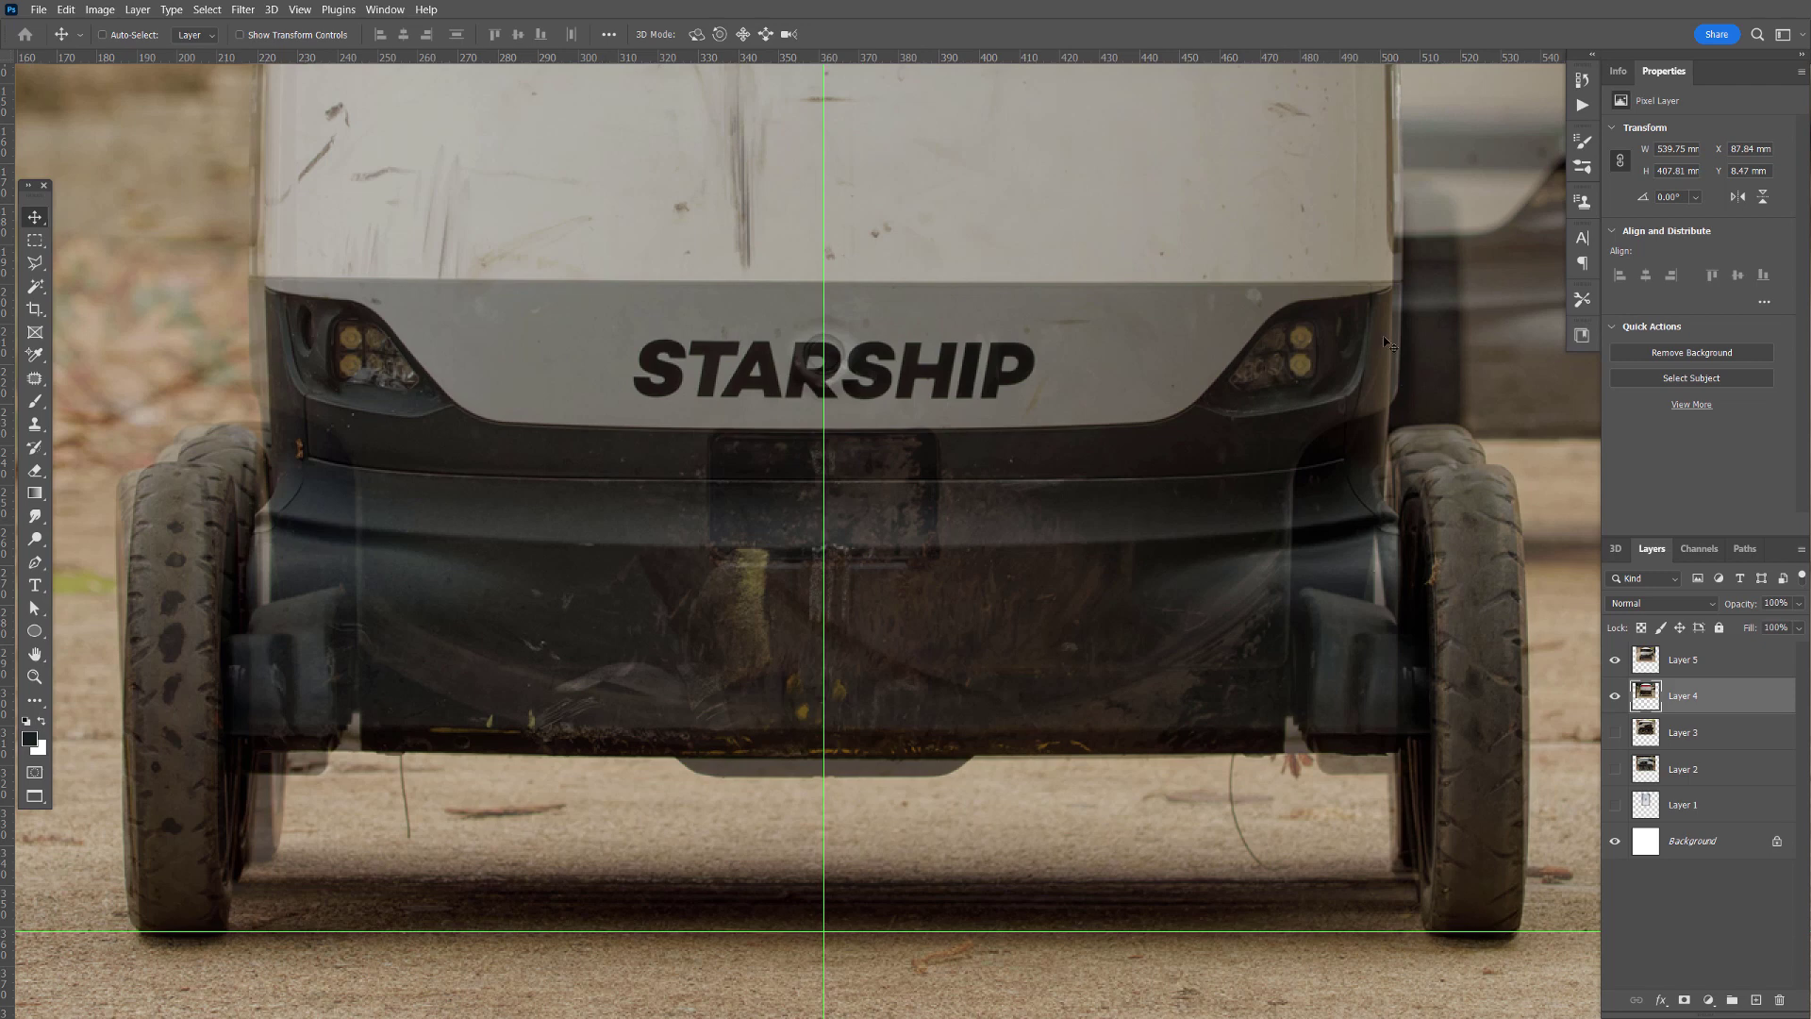
{"action": "key", "text": "Right"}
{"action": "key", "text": "Left"}
{"action": "key", "text": "Right"}
{"action": "key", "text": "Right"}
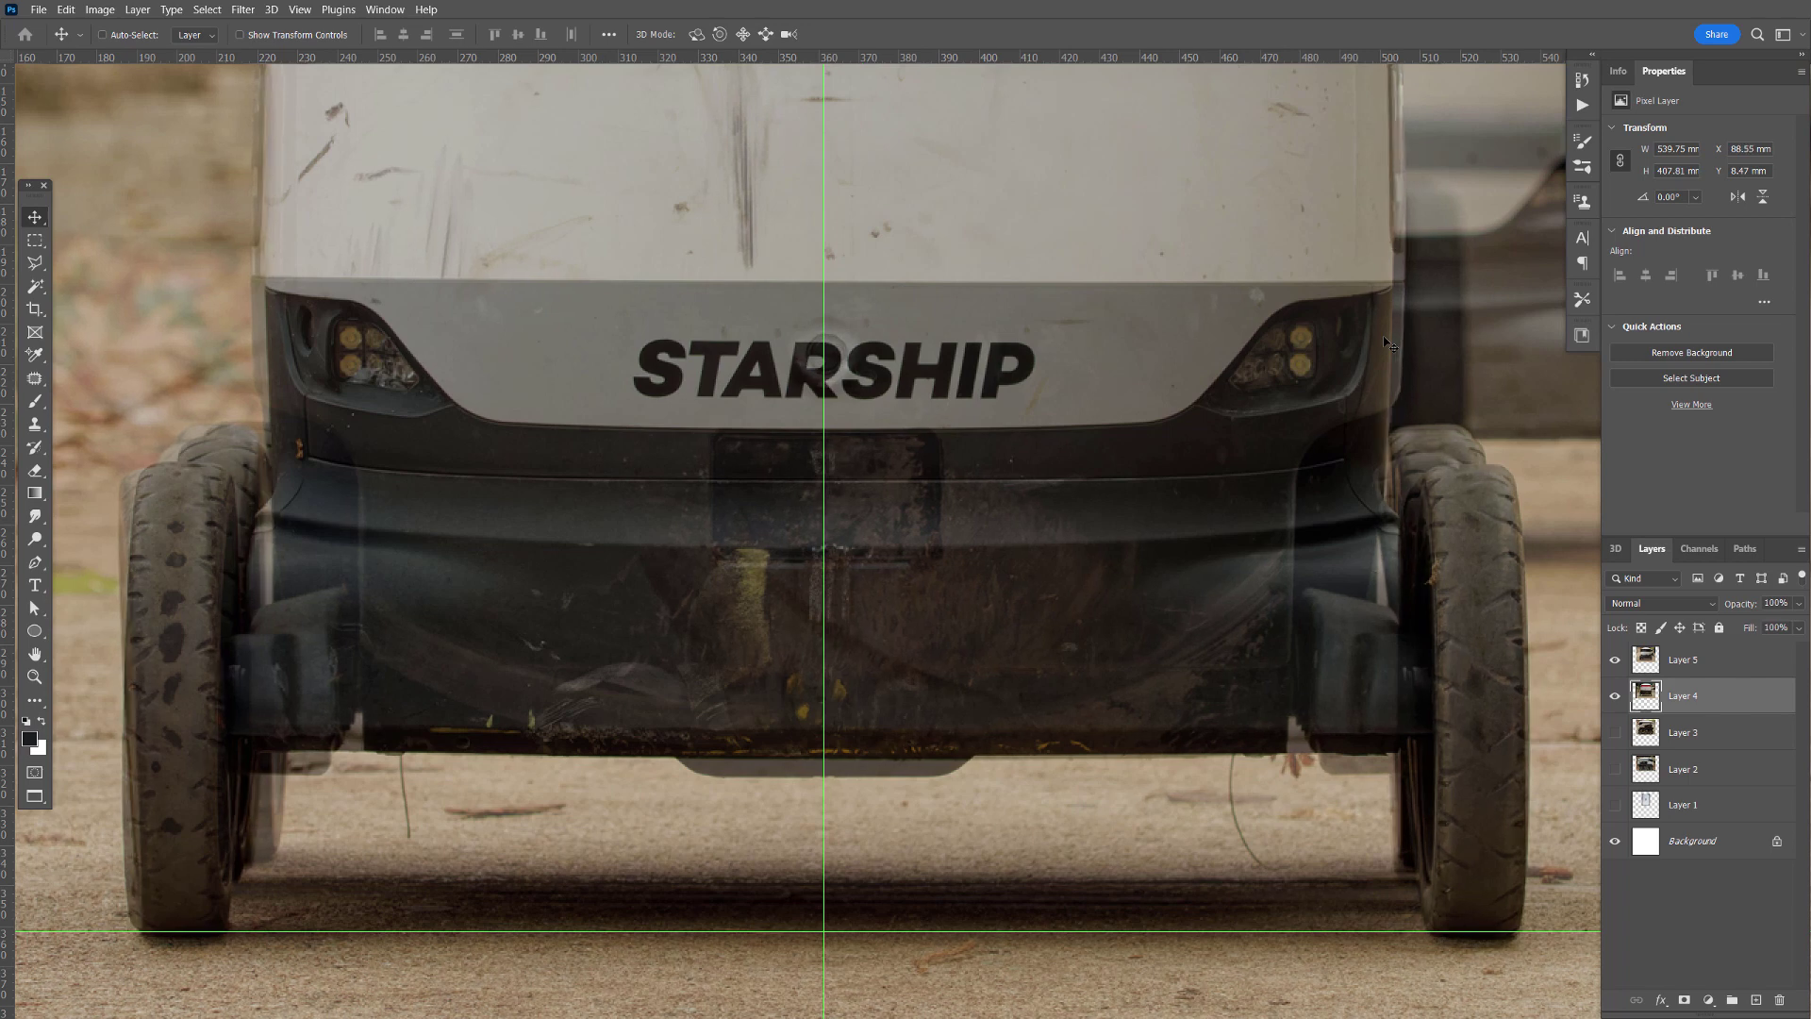
{"action": "key", "text": "Right"}
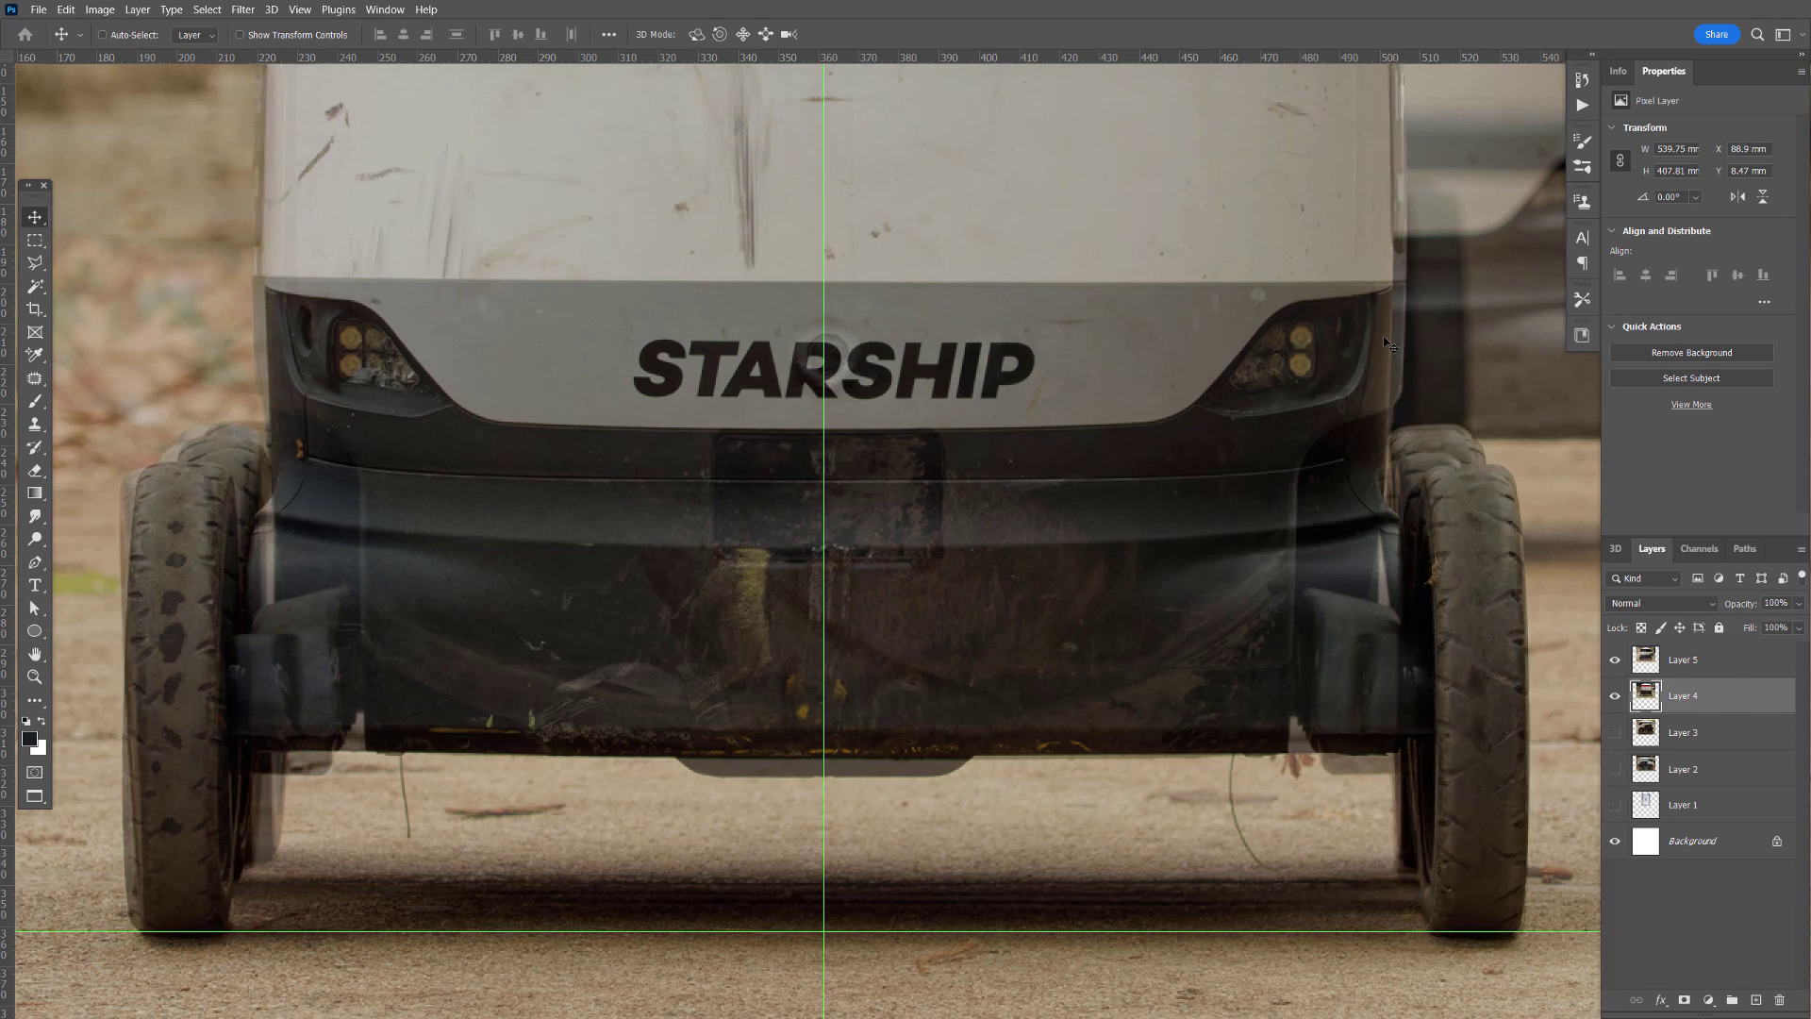
{"action": "key", "text": "Left"}
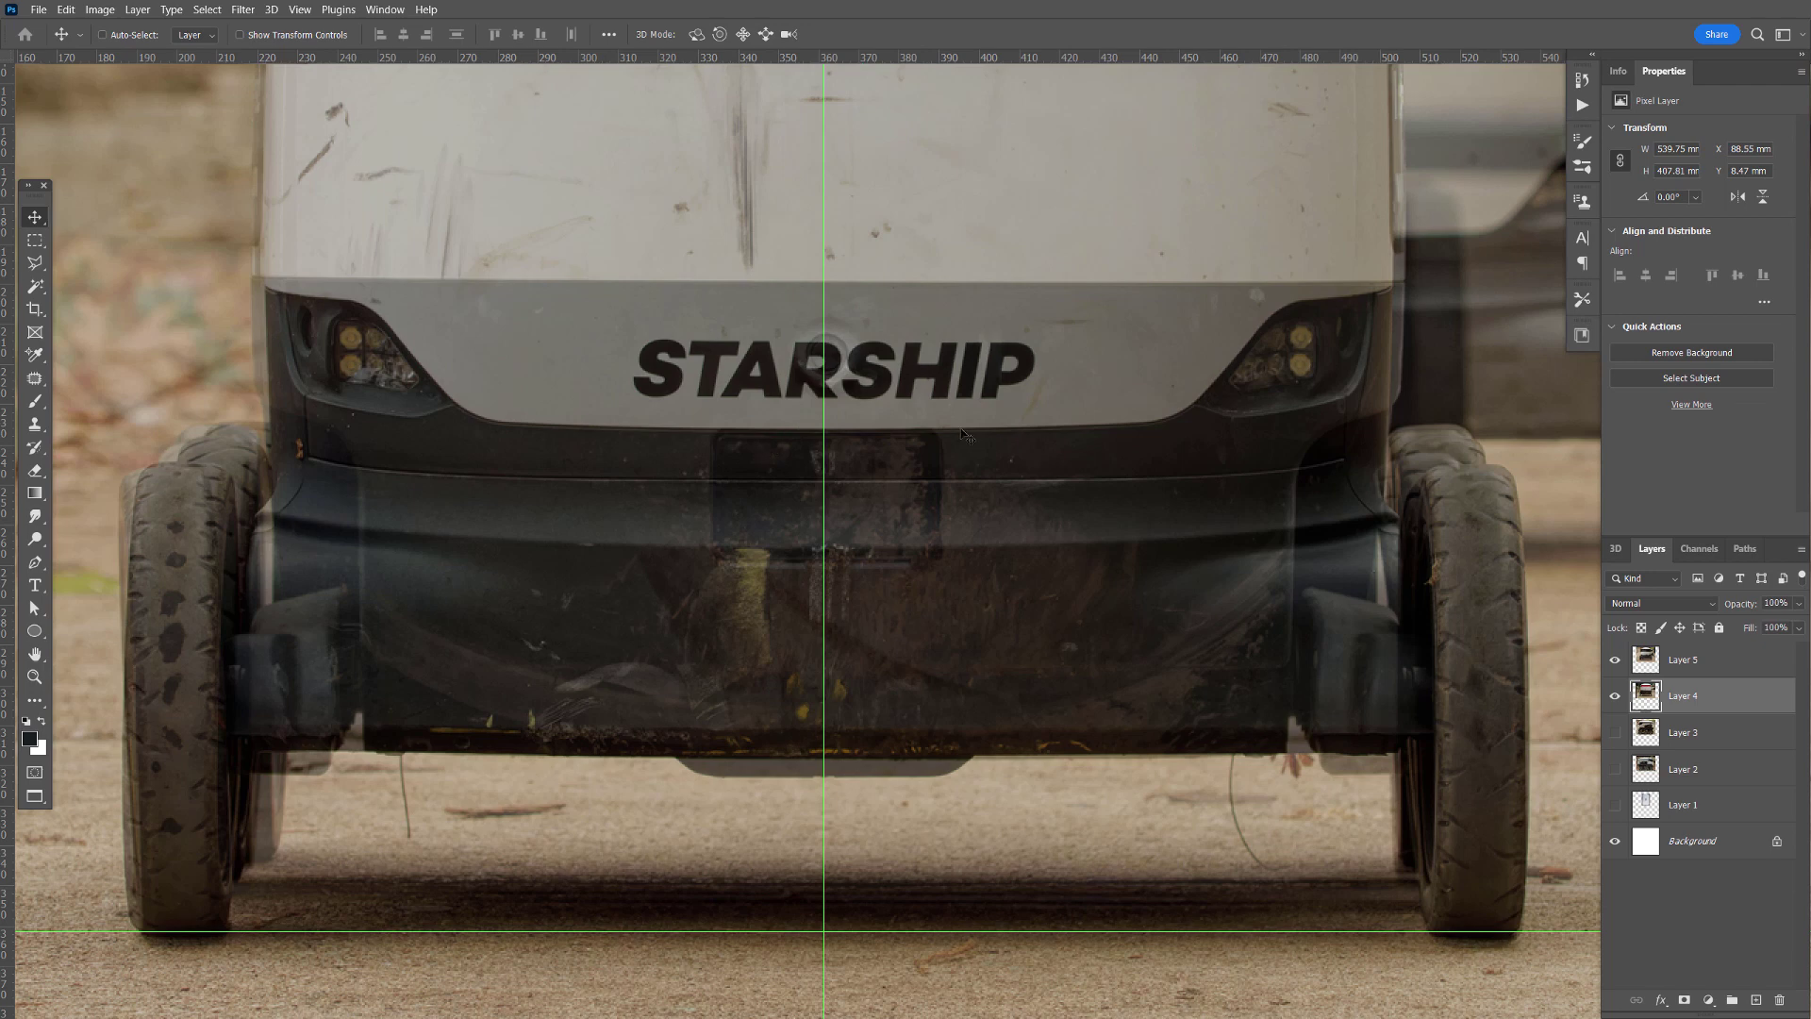
- Free-transform Layer 4, scaling it proportionally to 99.69% by pulling in its upper-left corner
{"action": "key", "text": "alt"}
{"action": "key", "text": "ctrl+minus"}
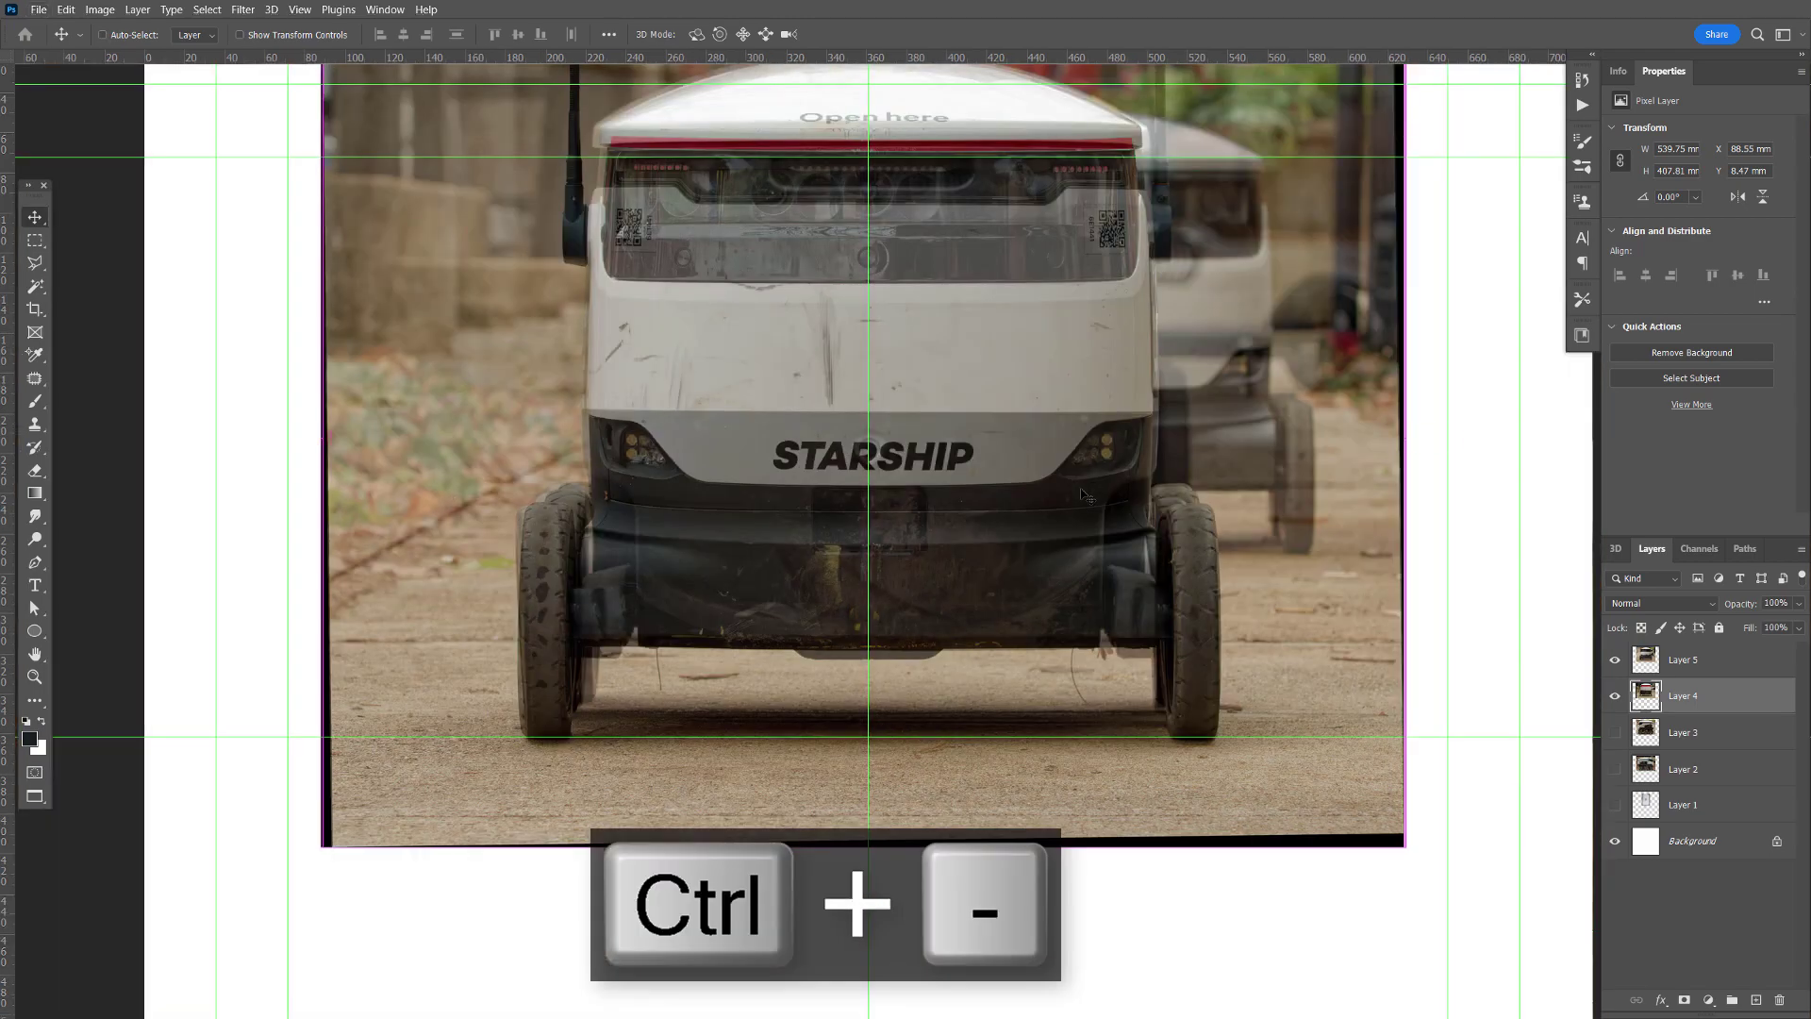
{"action": "left_click_drag", "start_coordinate": [989, 364], "coordinate": [999, 513]}
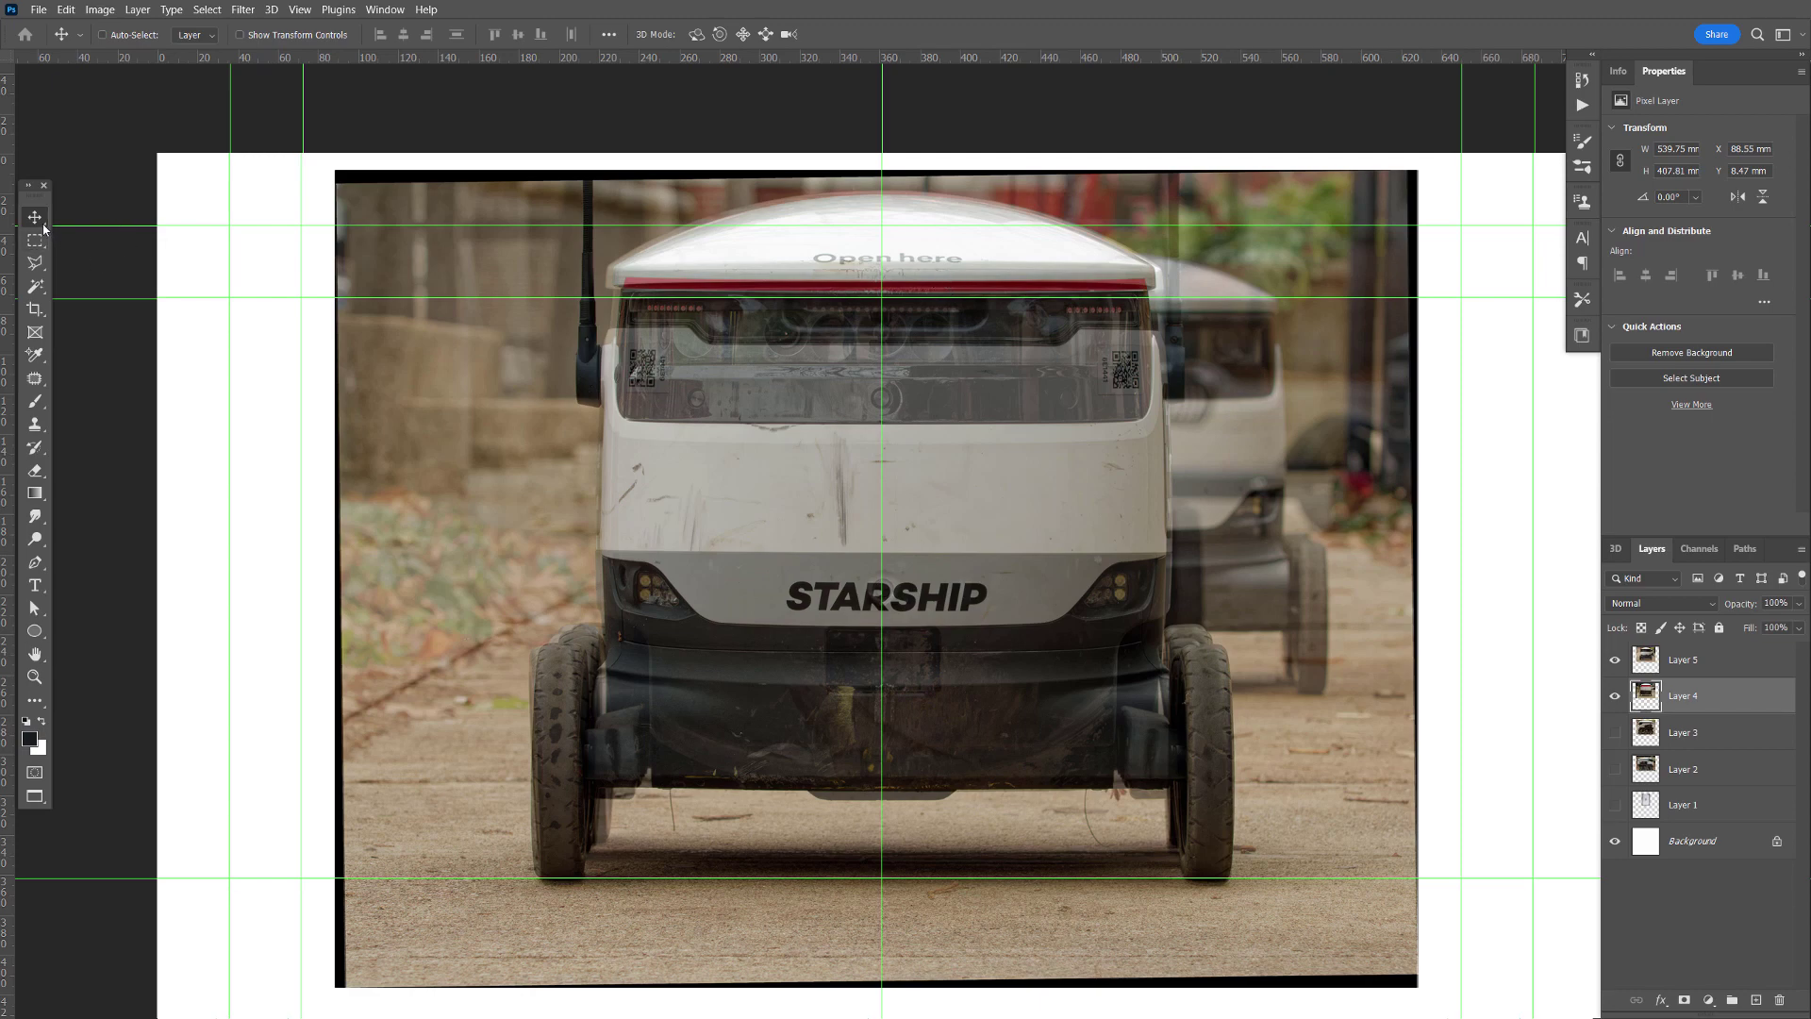
{"action": "key", "text": "z"}
{"action": "left_click", "coordinate": [829, 310]}
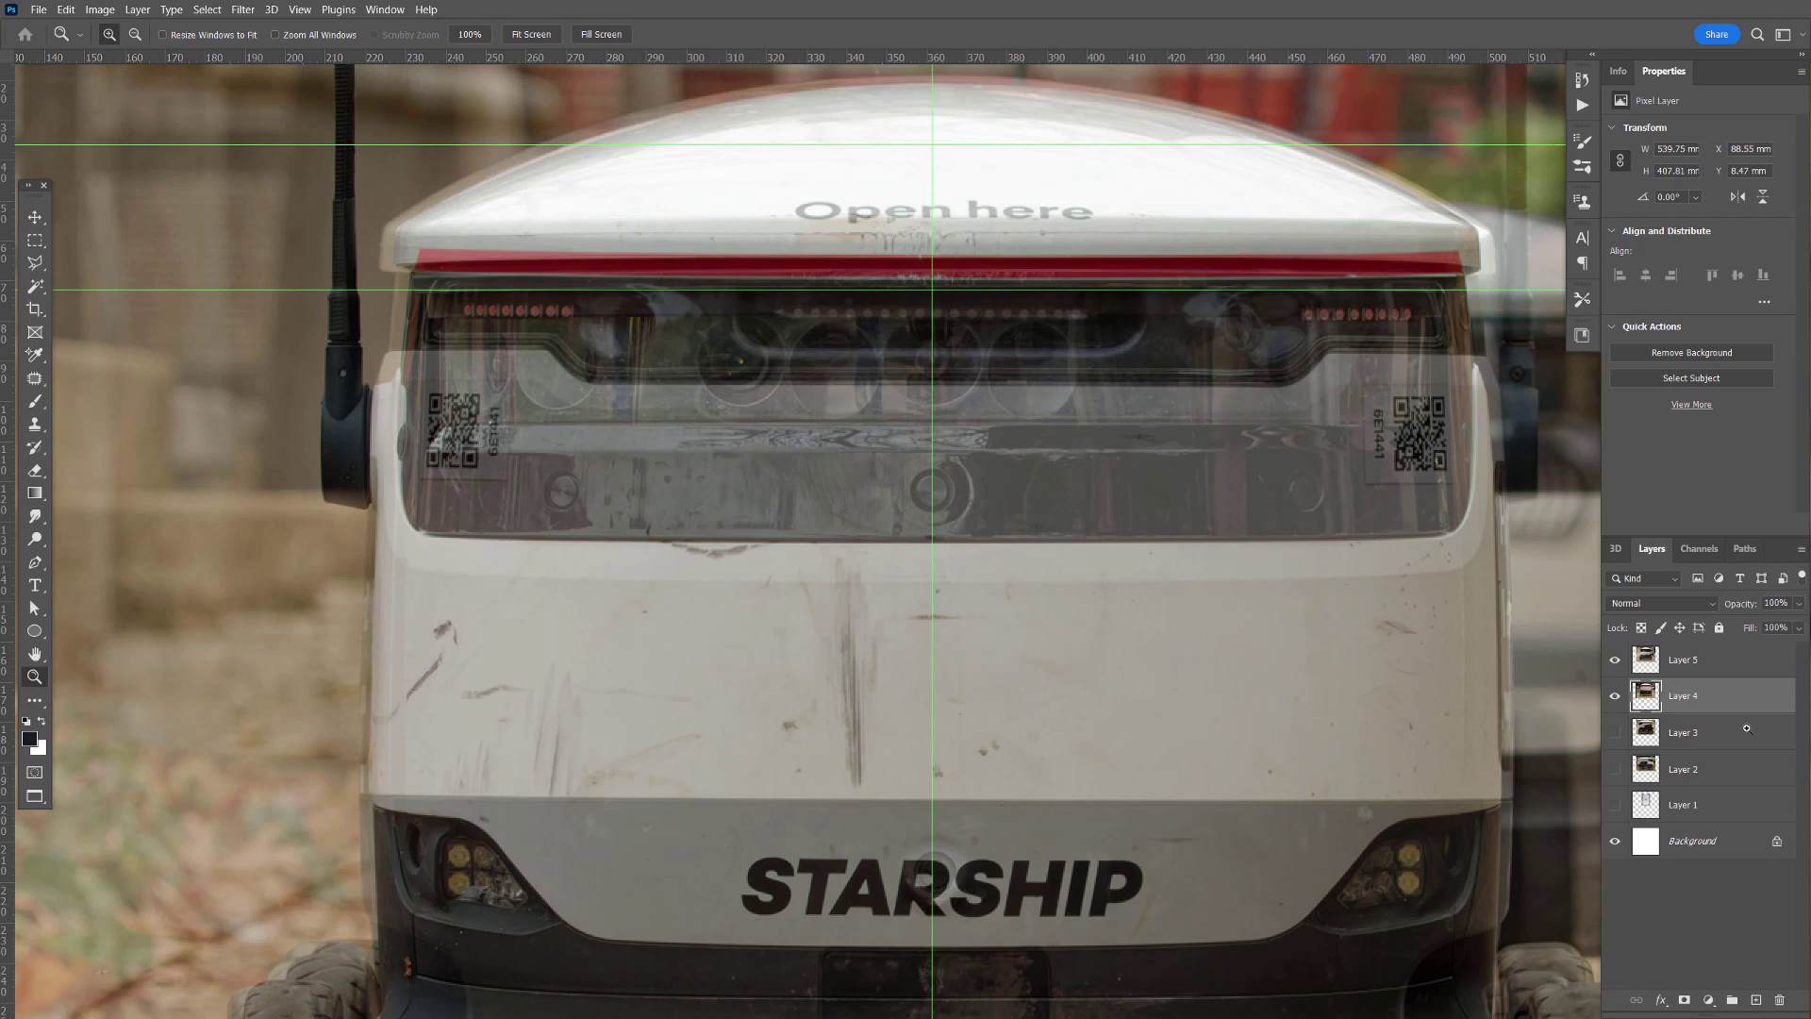
{"action": "key", "text": "v"}
{"action": "key", "text": "ctrl"}
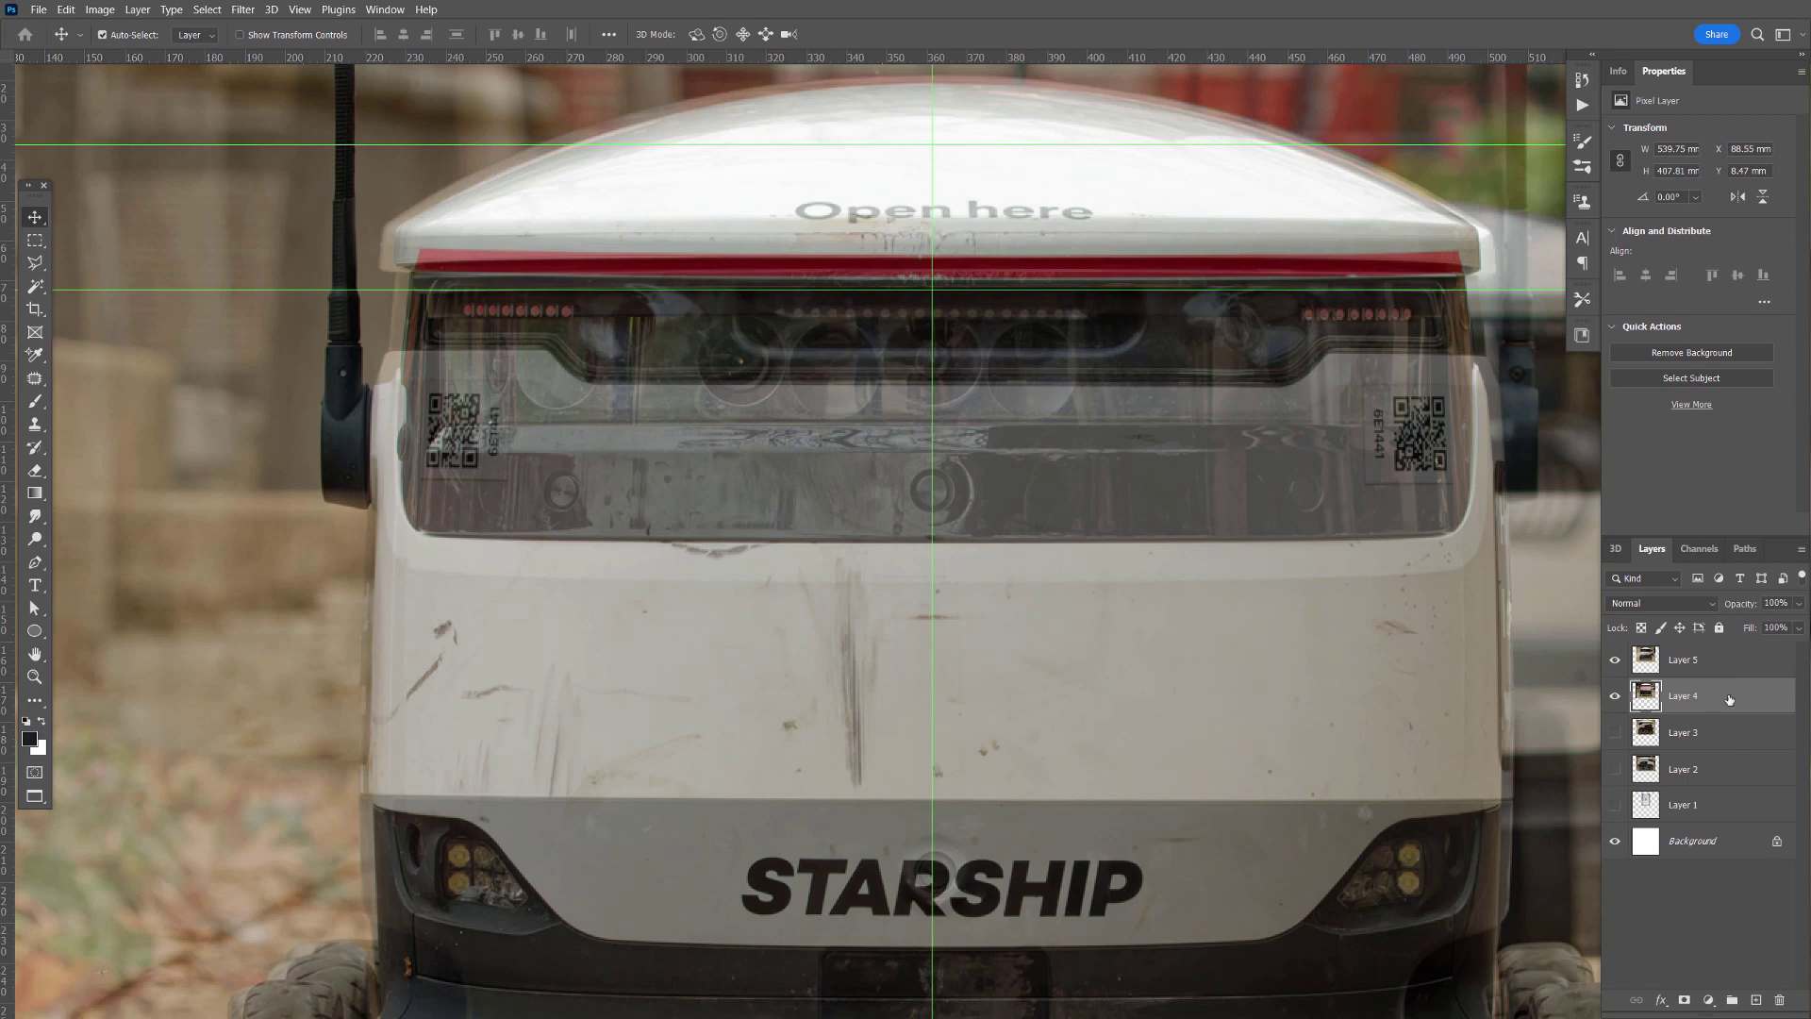
{"action": "key", "text": "ctrl+t"}
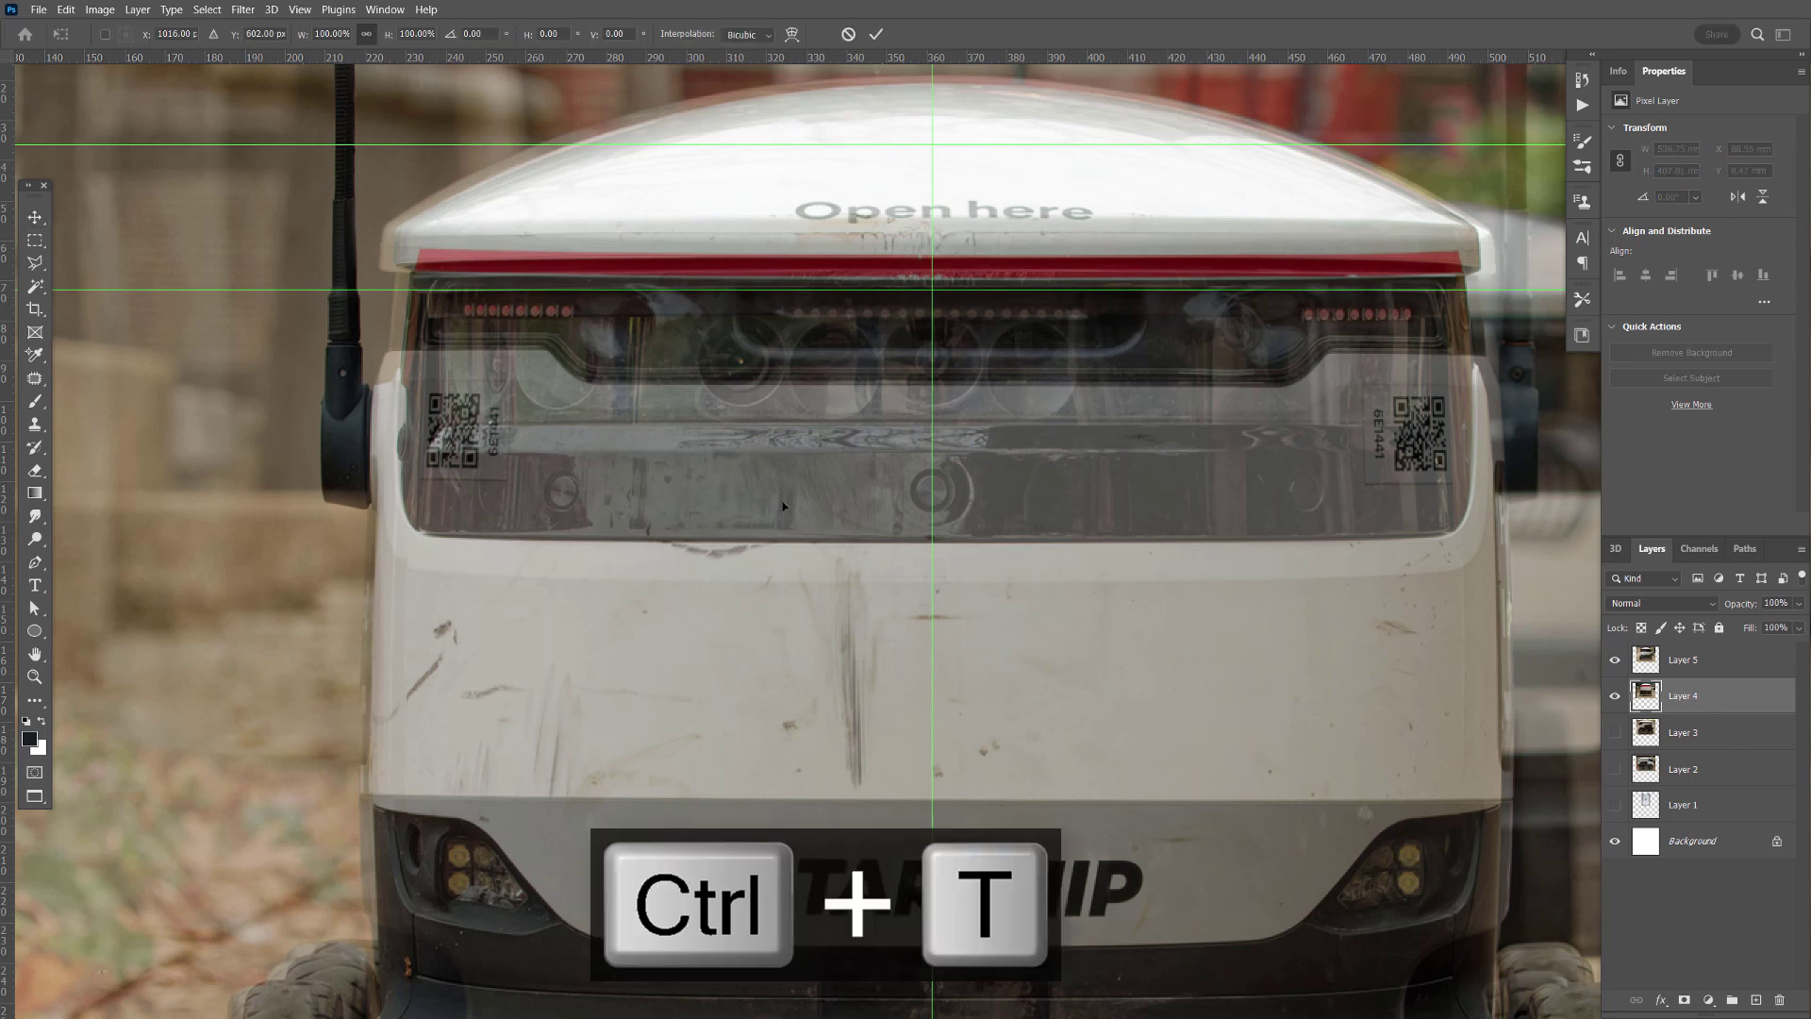
{"action": "key", "text": "ctrl+minus"}
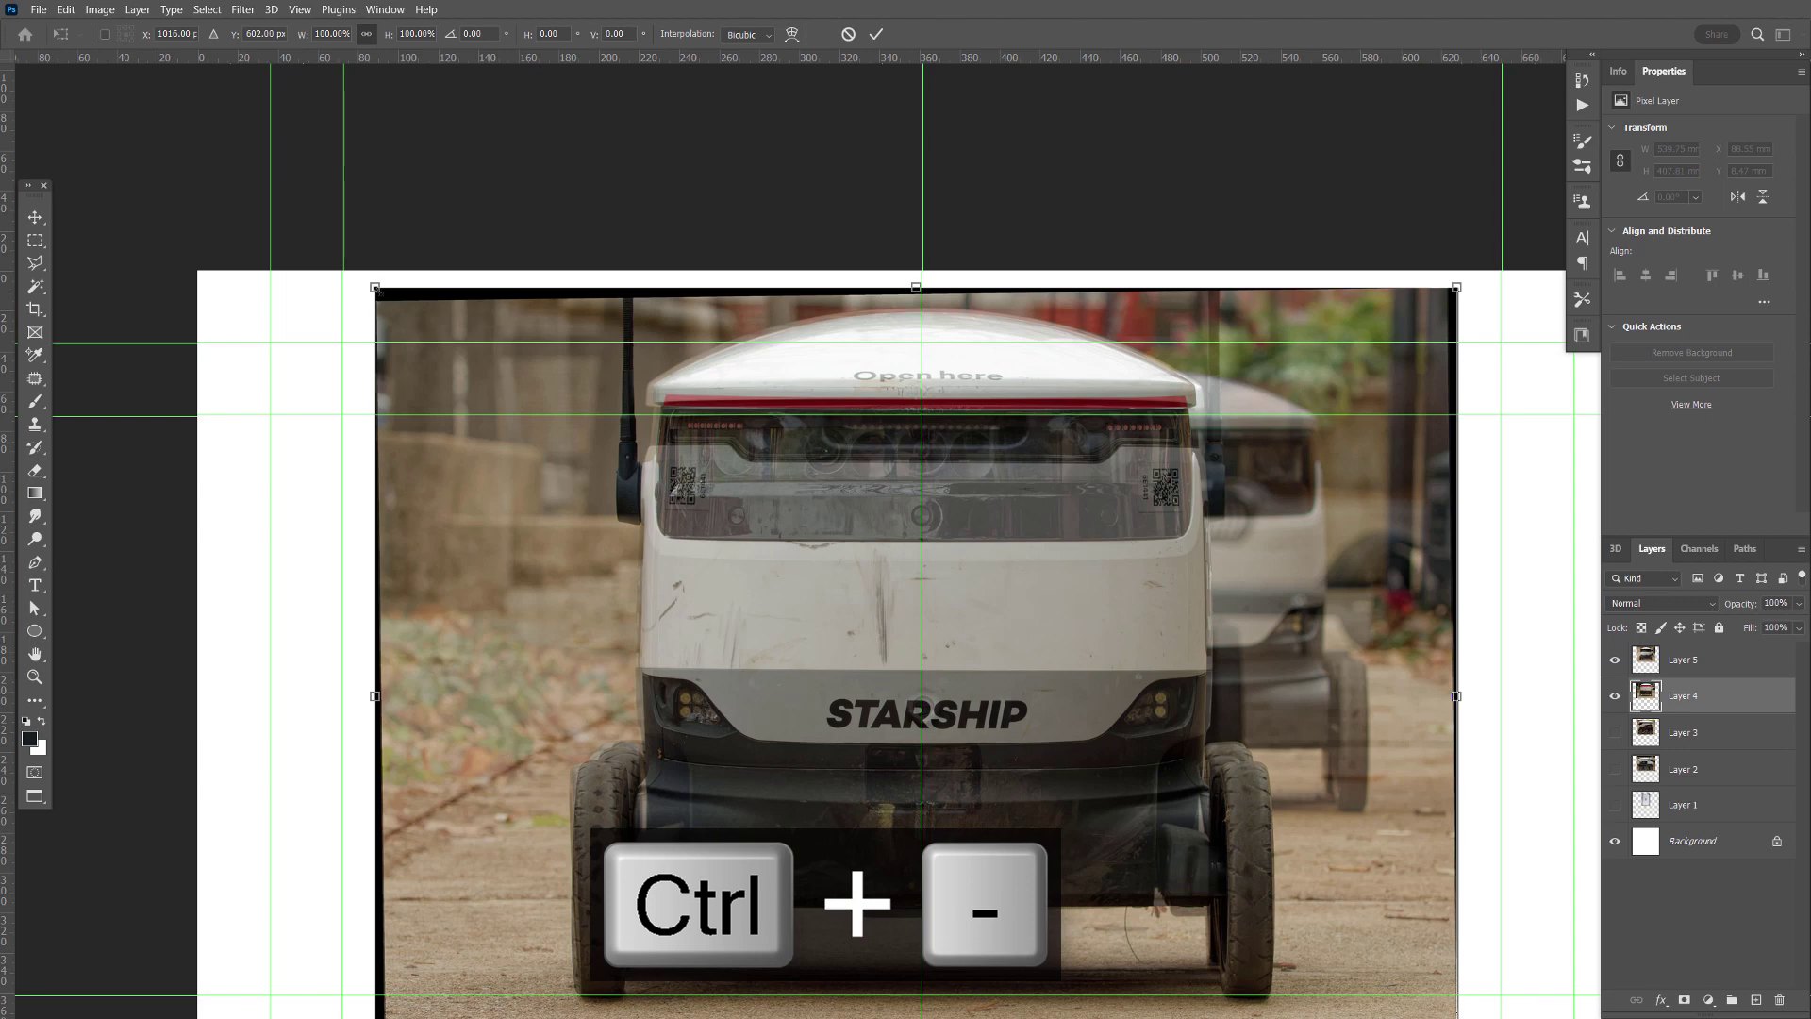
{"action": "left_click_drag", "start_coordinate": [375, 288], "coordinate": [377, 288]}
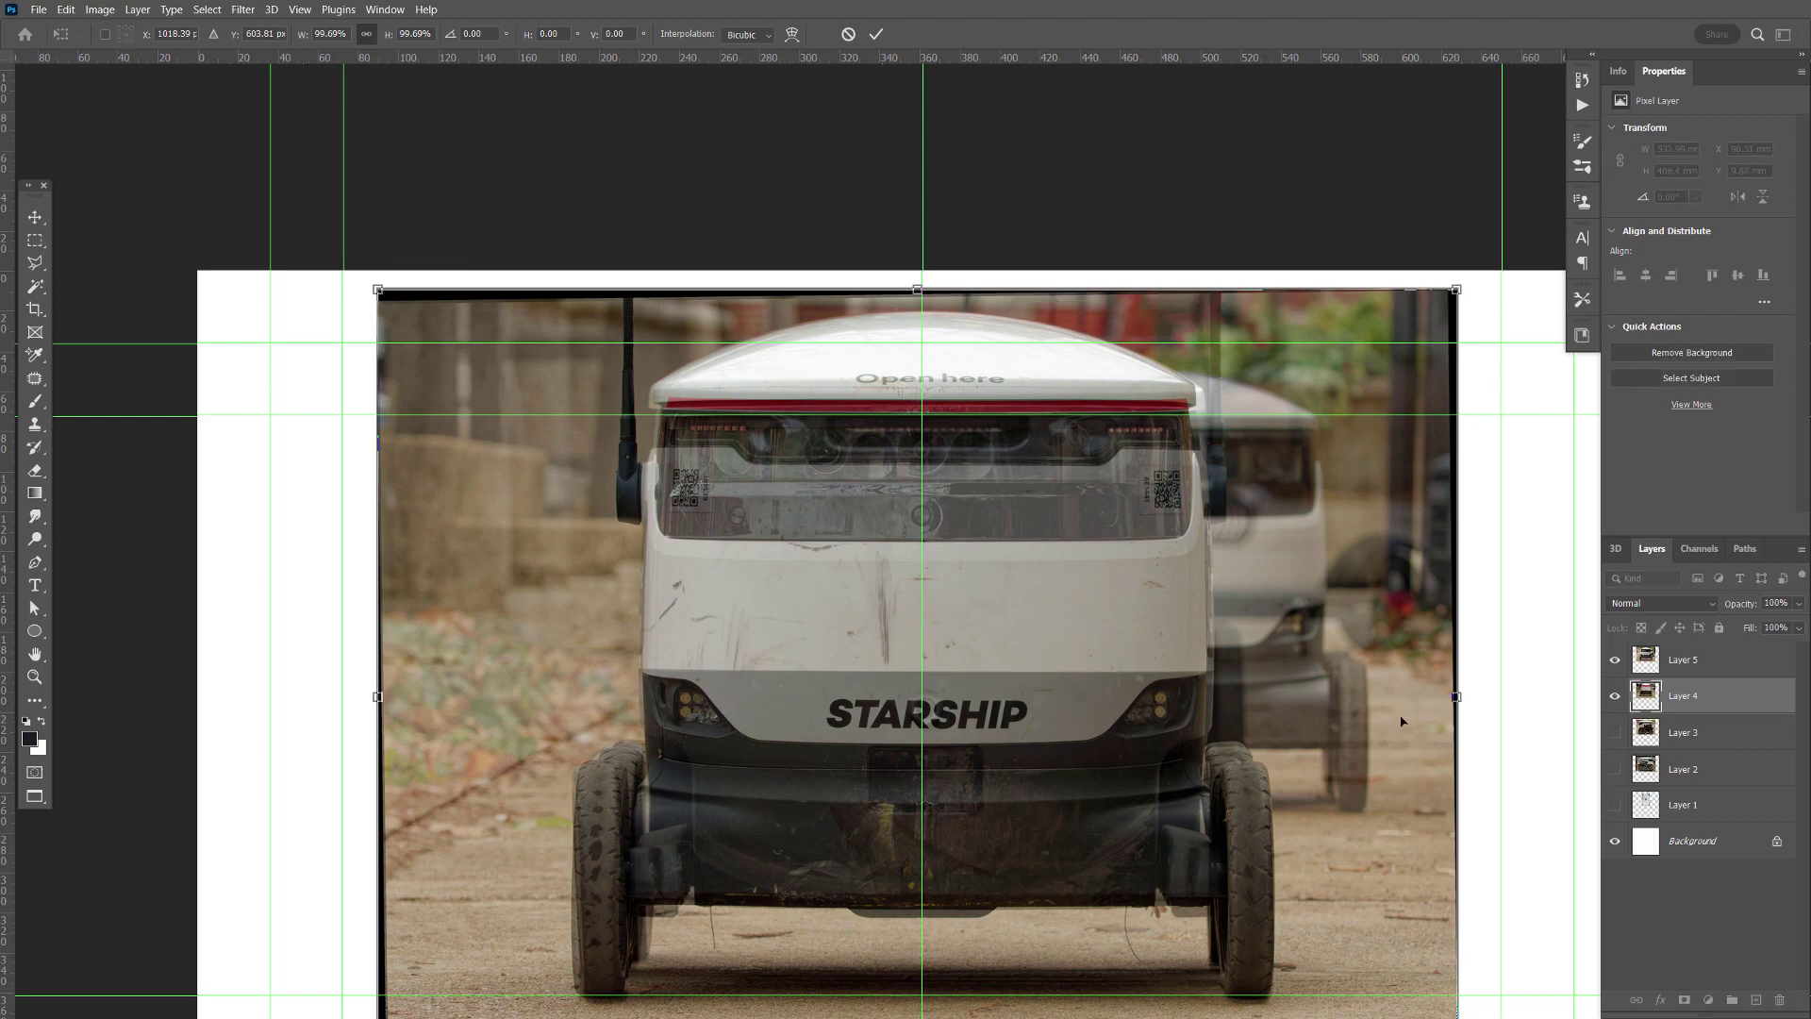
- Reduce Layer 4 further to 98.80% from its lower-right corner, shift it 2 px right, and apply the transform
{"action": "left_click_drag", "start_coordinate": [1344, 788], "coordinate": [1310, 655]}
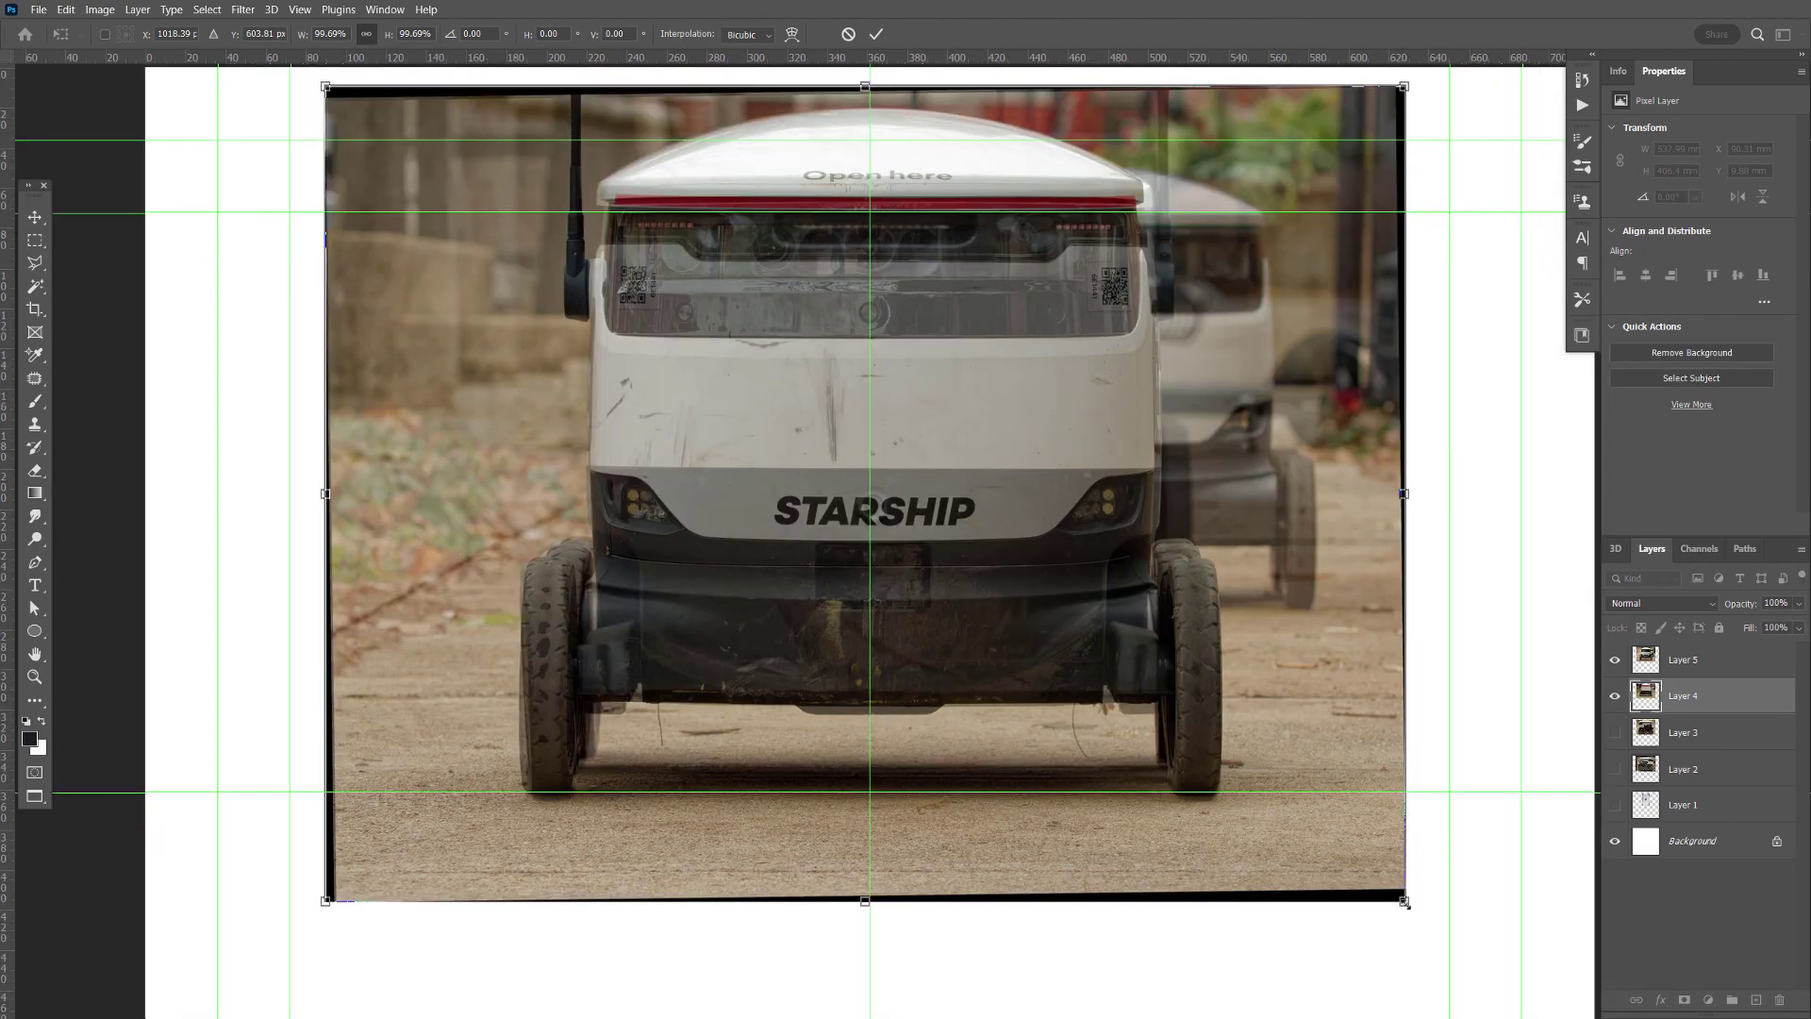
{"action": "left_click_drag", "start_coordinate": [1405, 901], "coordinate": [1394, 893]}
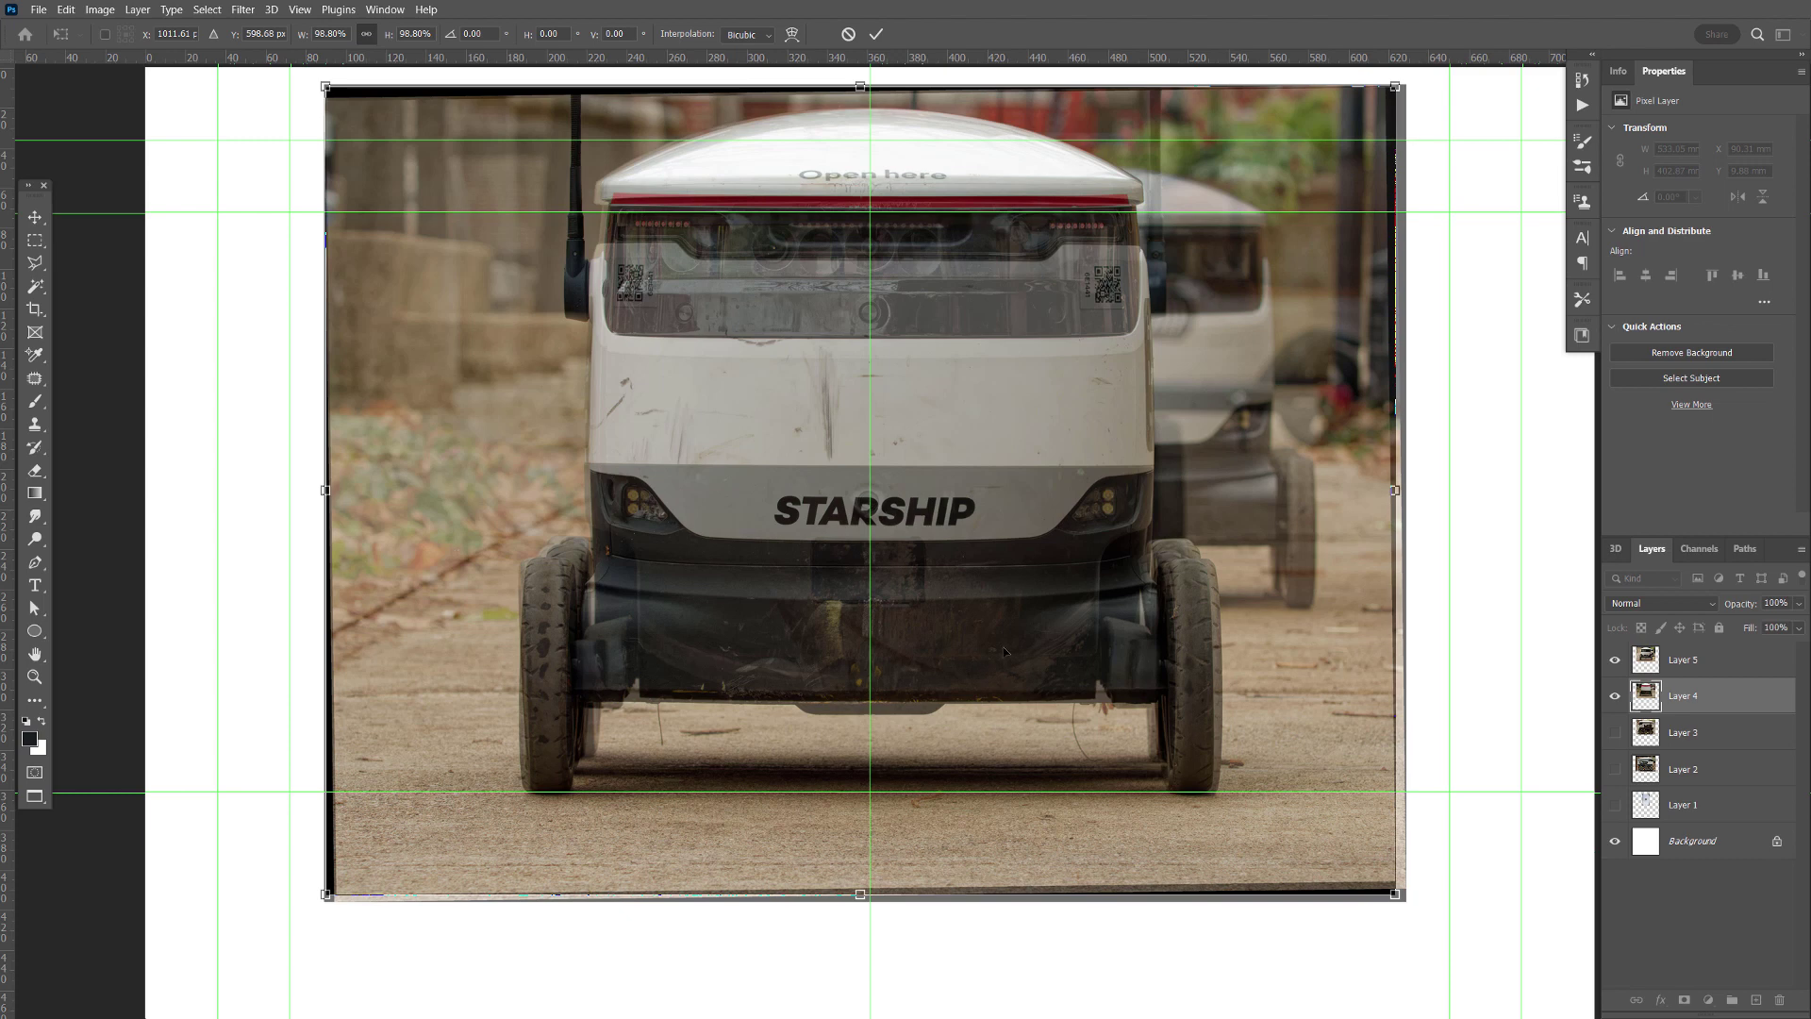
{"action": "key", "text": "Right"}
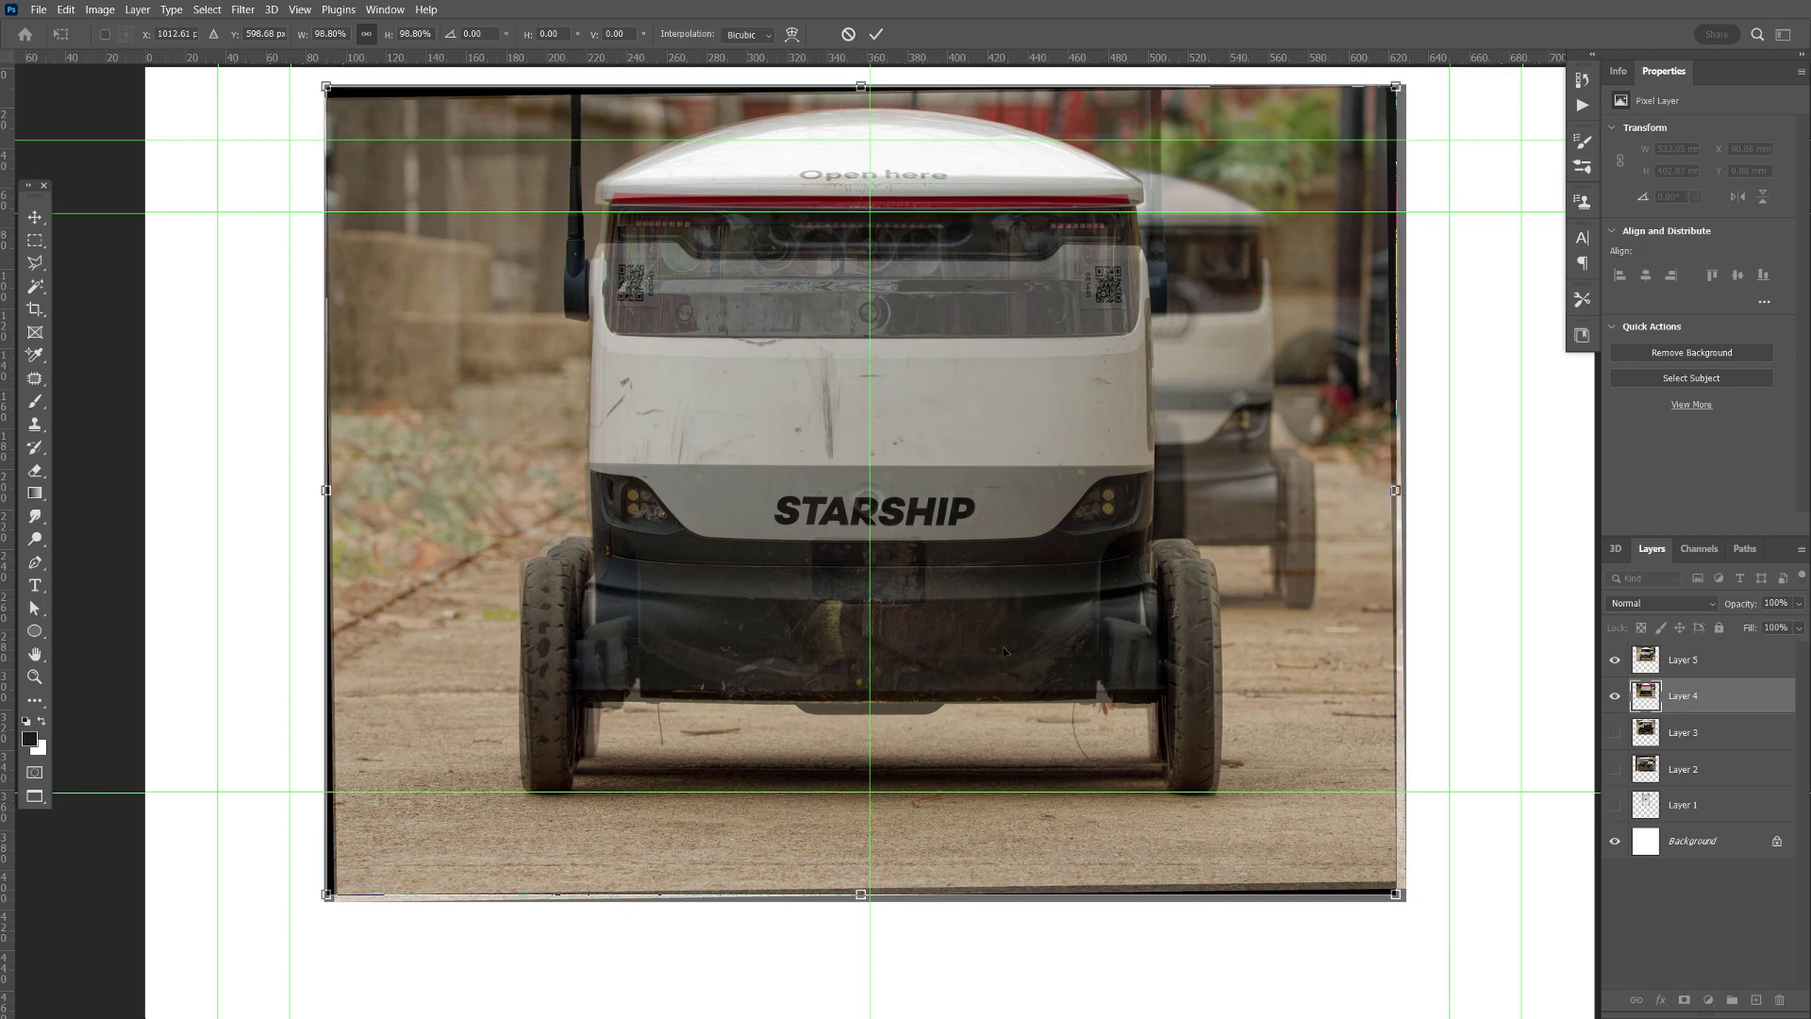
{"action": "key", "text": "Right"}
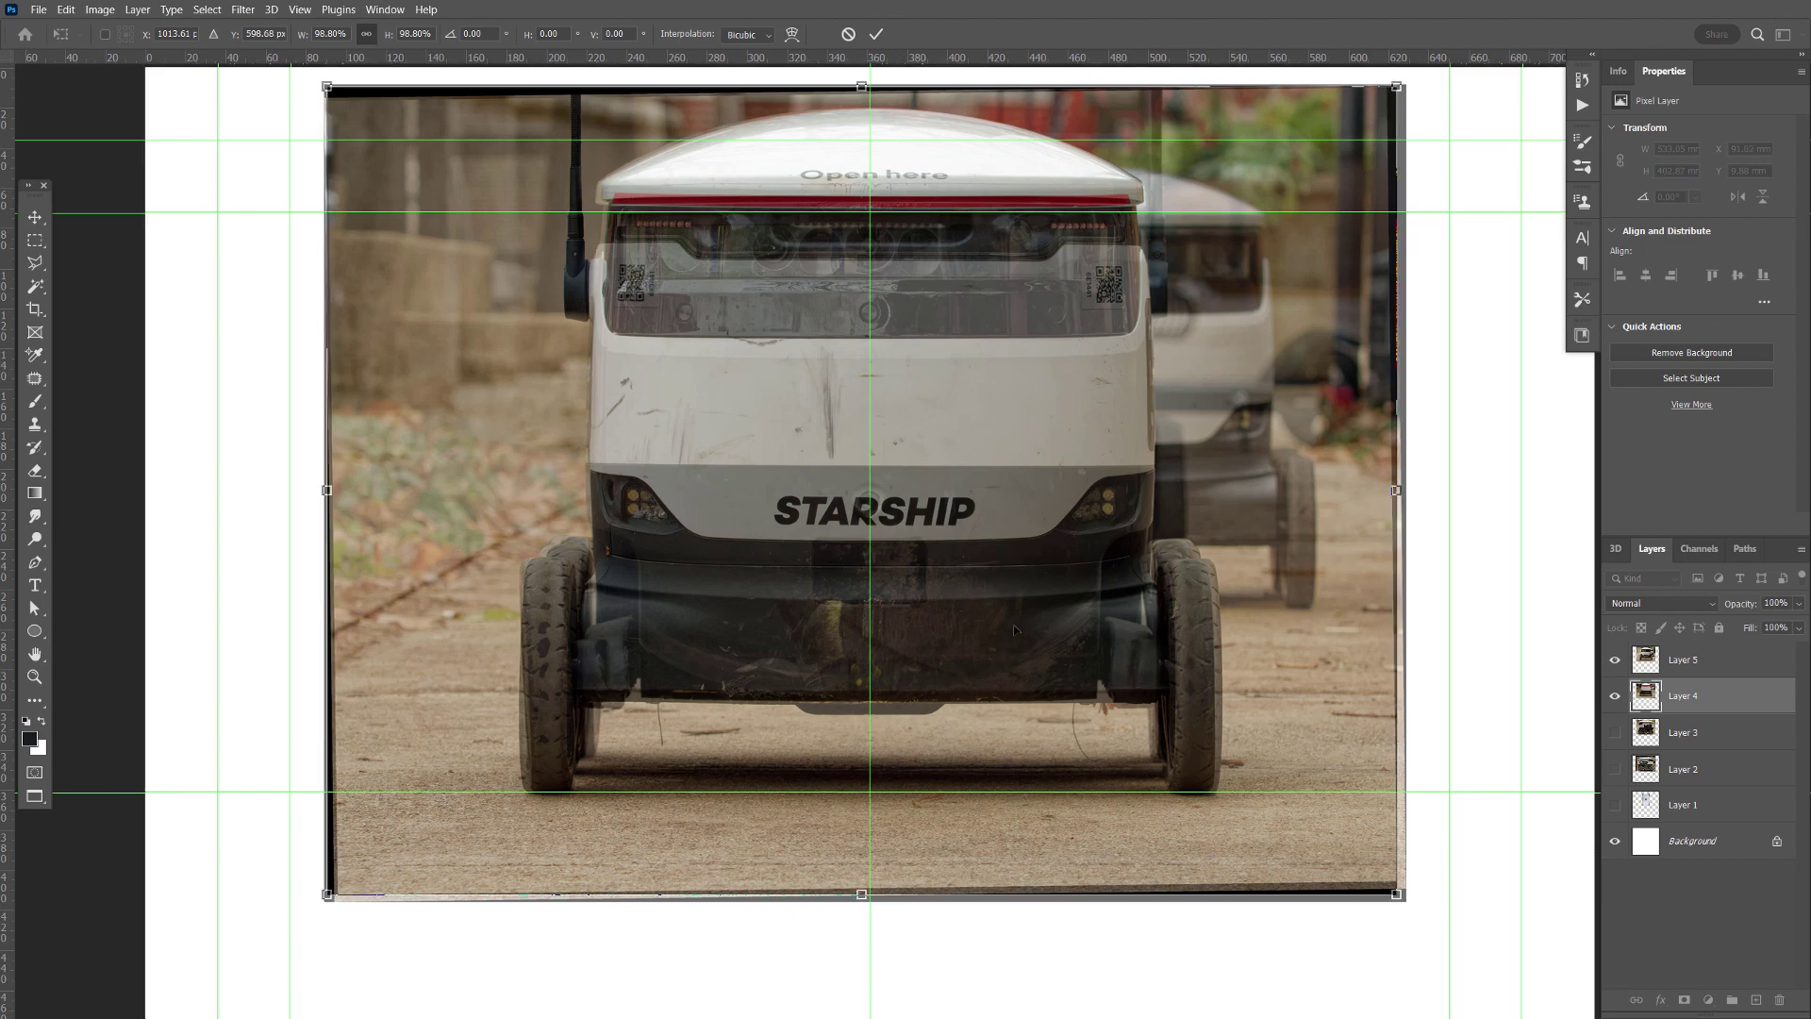
{"action": "key", "text": "Return"}
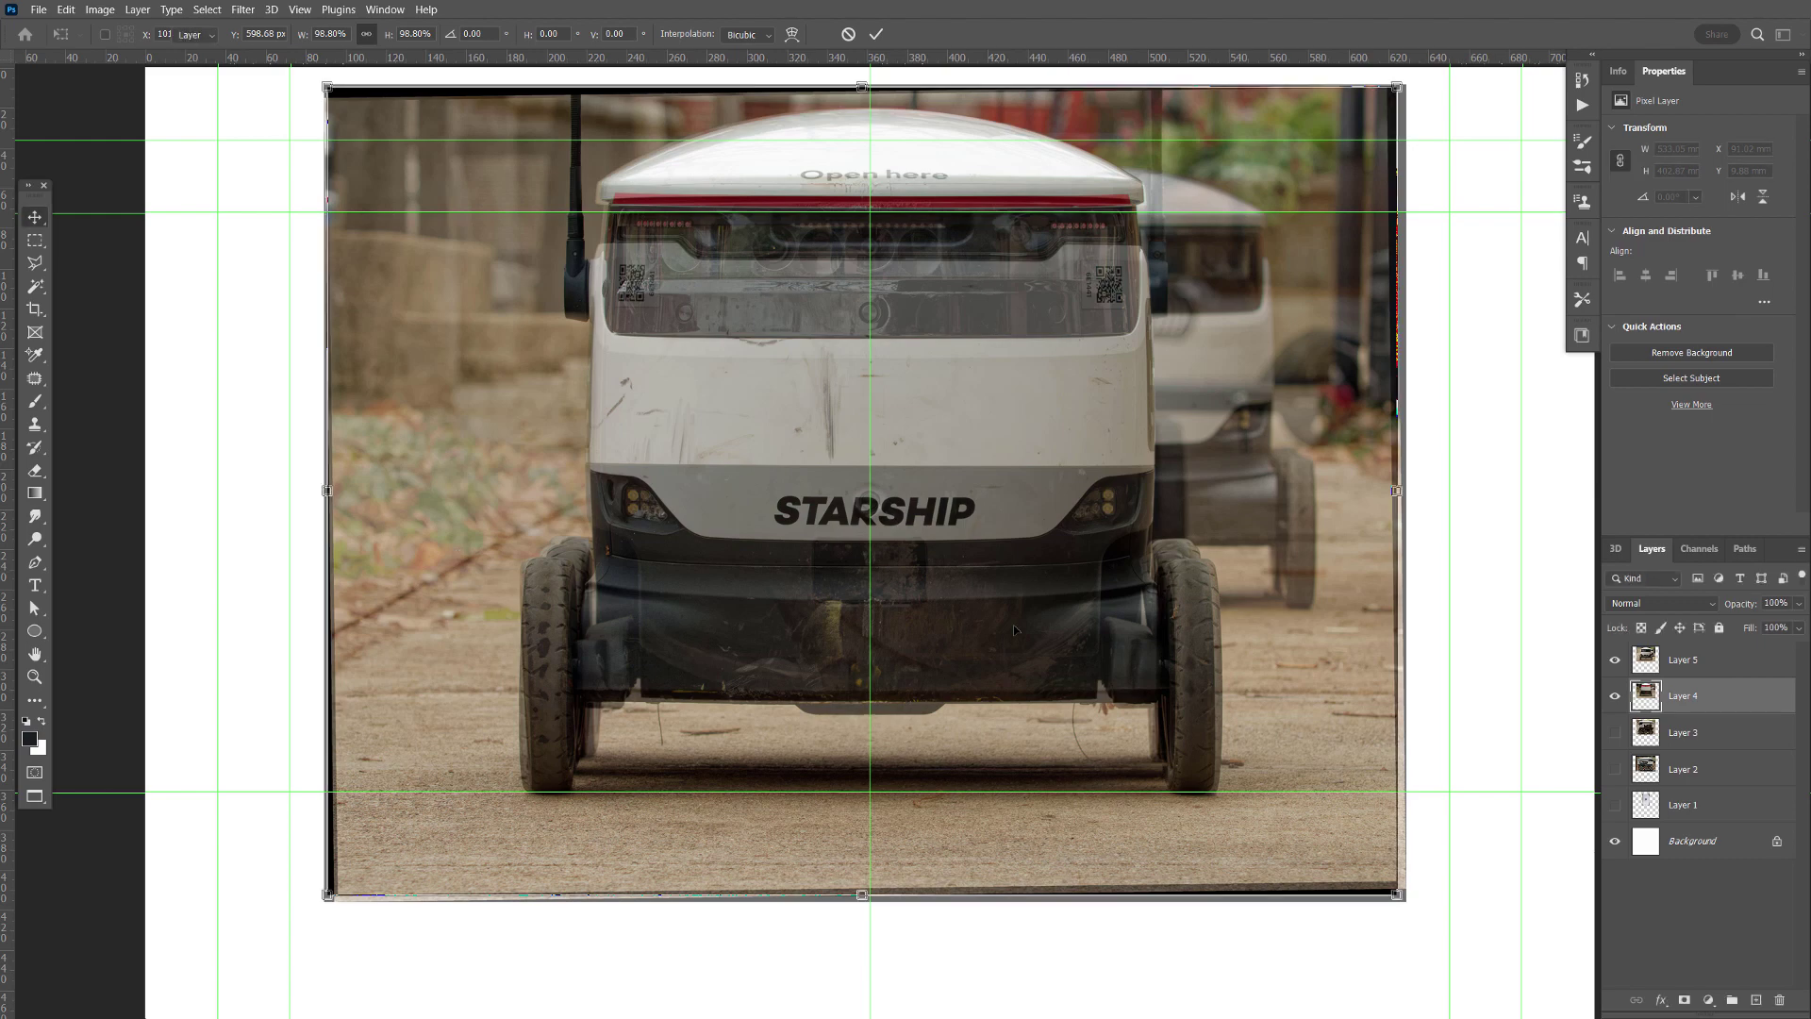
- Compare the rescaled back view with the semi-transparent front view by hiding and showing Layer 5
{"action": "left_click", "coordinate": [1616, 660]}
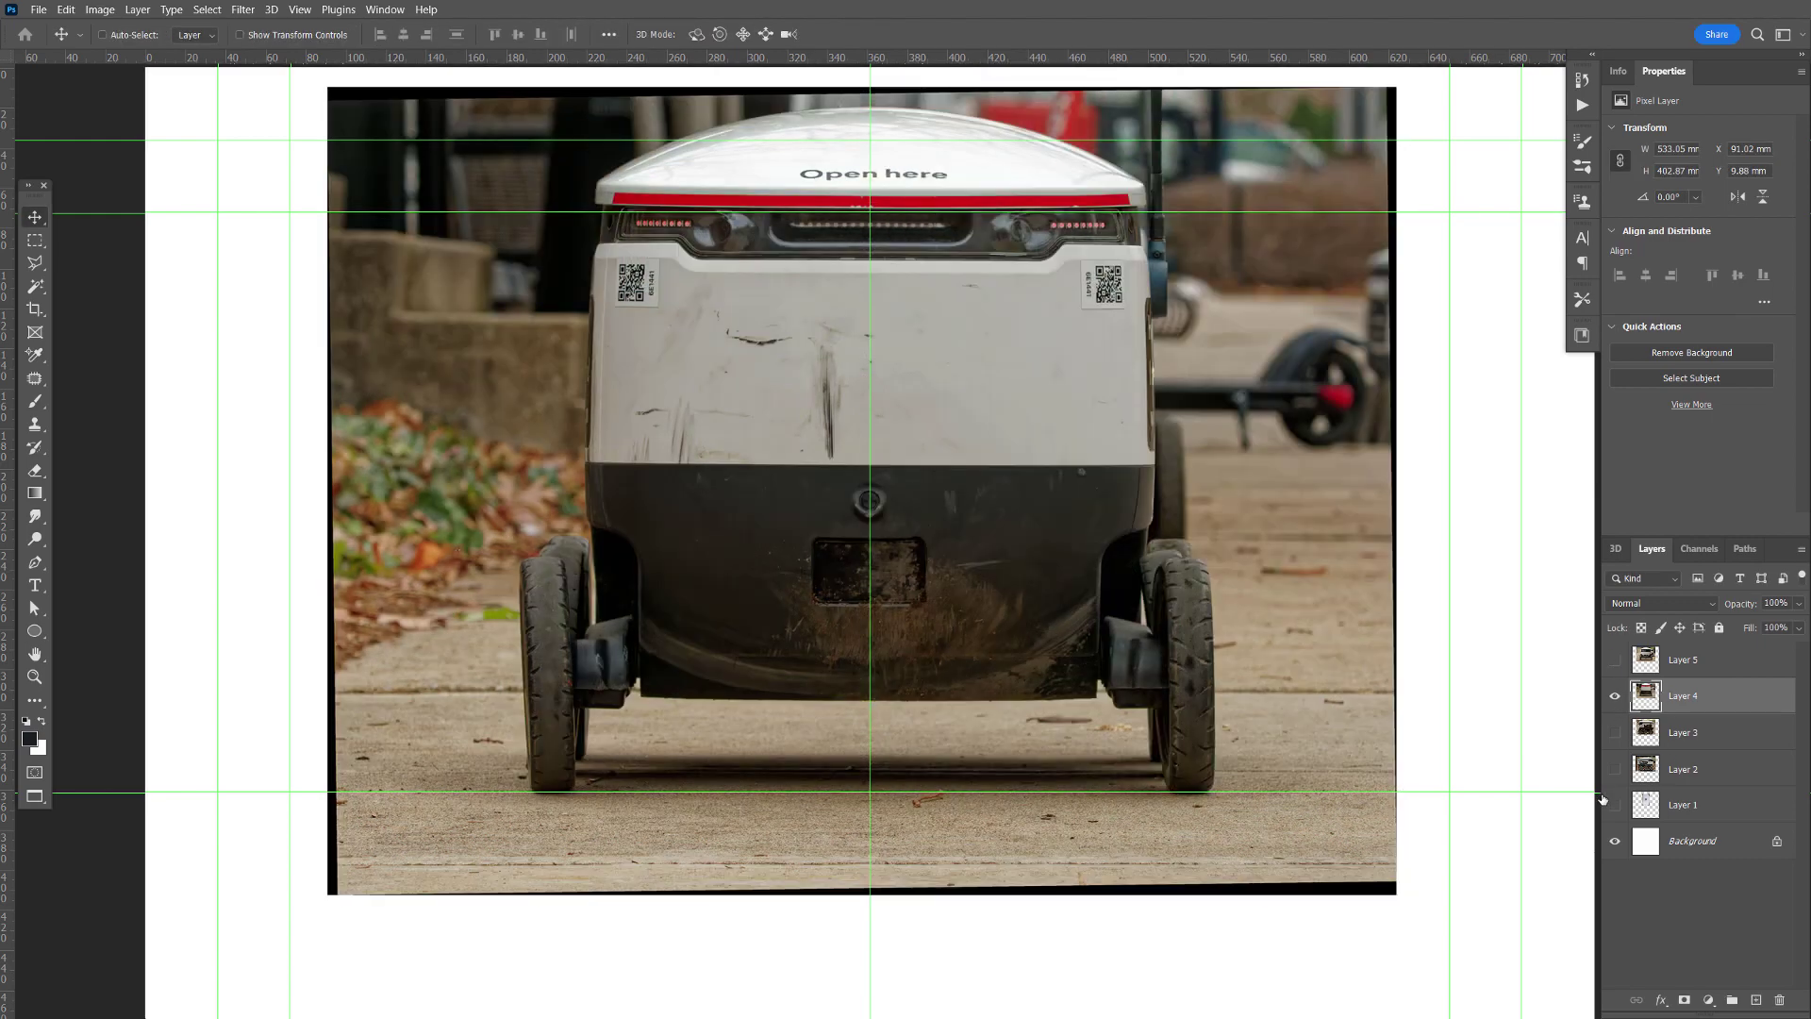
{"action": "left_click", "coordinate": [1615, 660]}
{"action": "left_click", "coordinate": [1616, 660]}
{"action": "left_click", "coordinate": [1615, 661]}
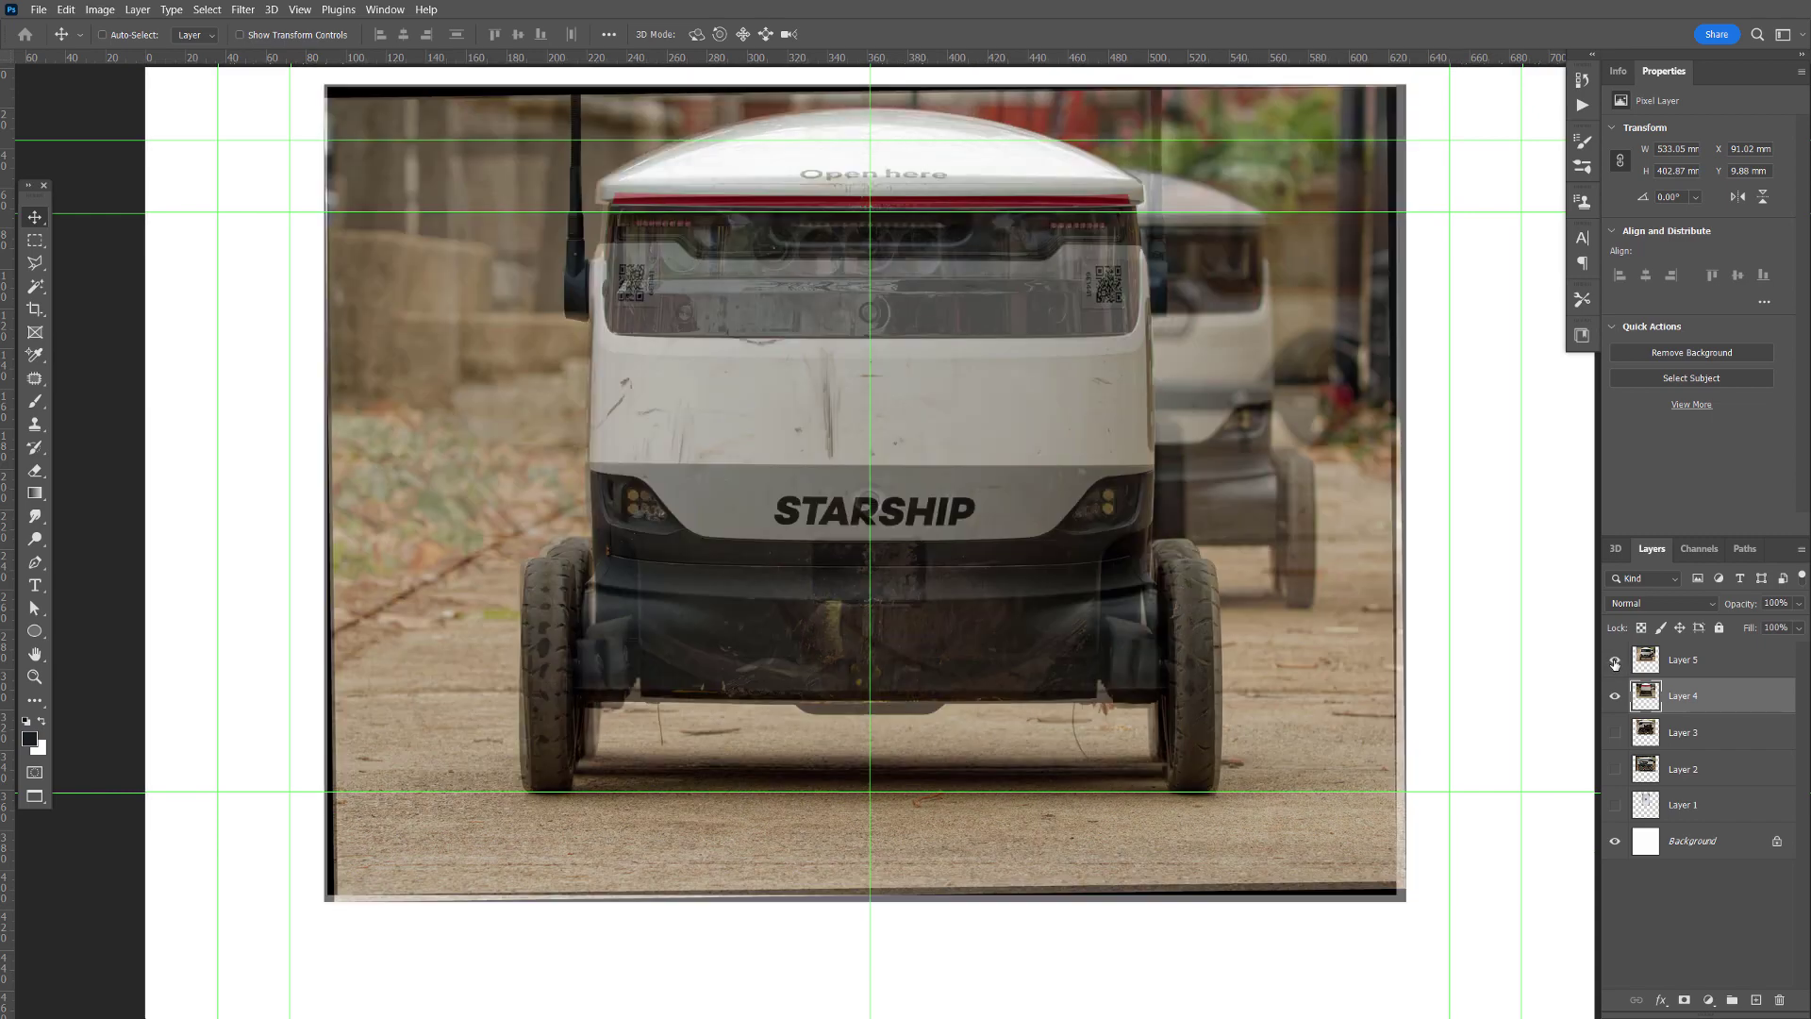
- Restore Layer 5's opacity to 100%
{"action": "left_click", "coordinate": [1720, 669]}
{"action": "left_click", "coordinate": [1775, 602]}
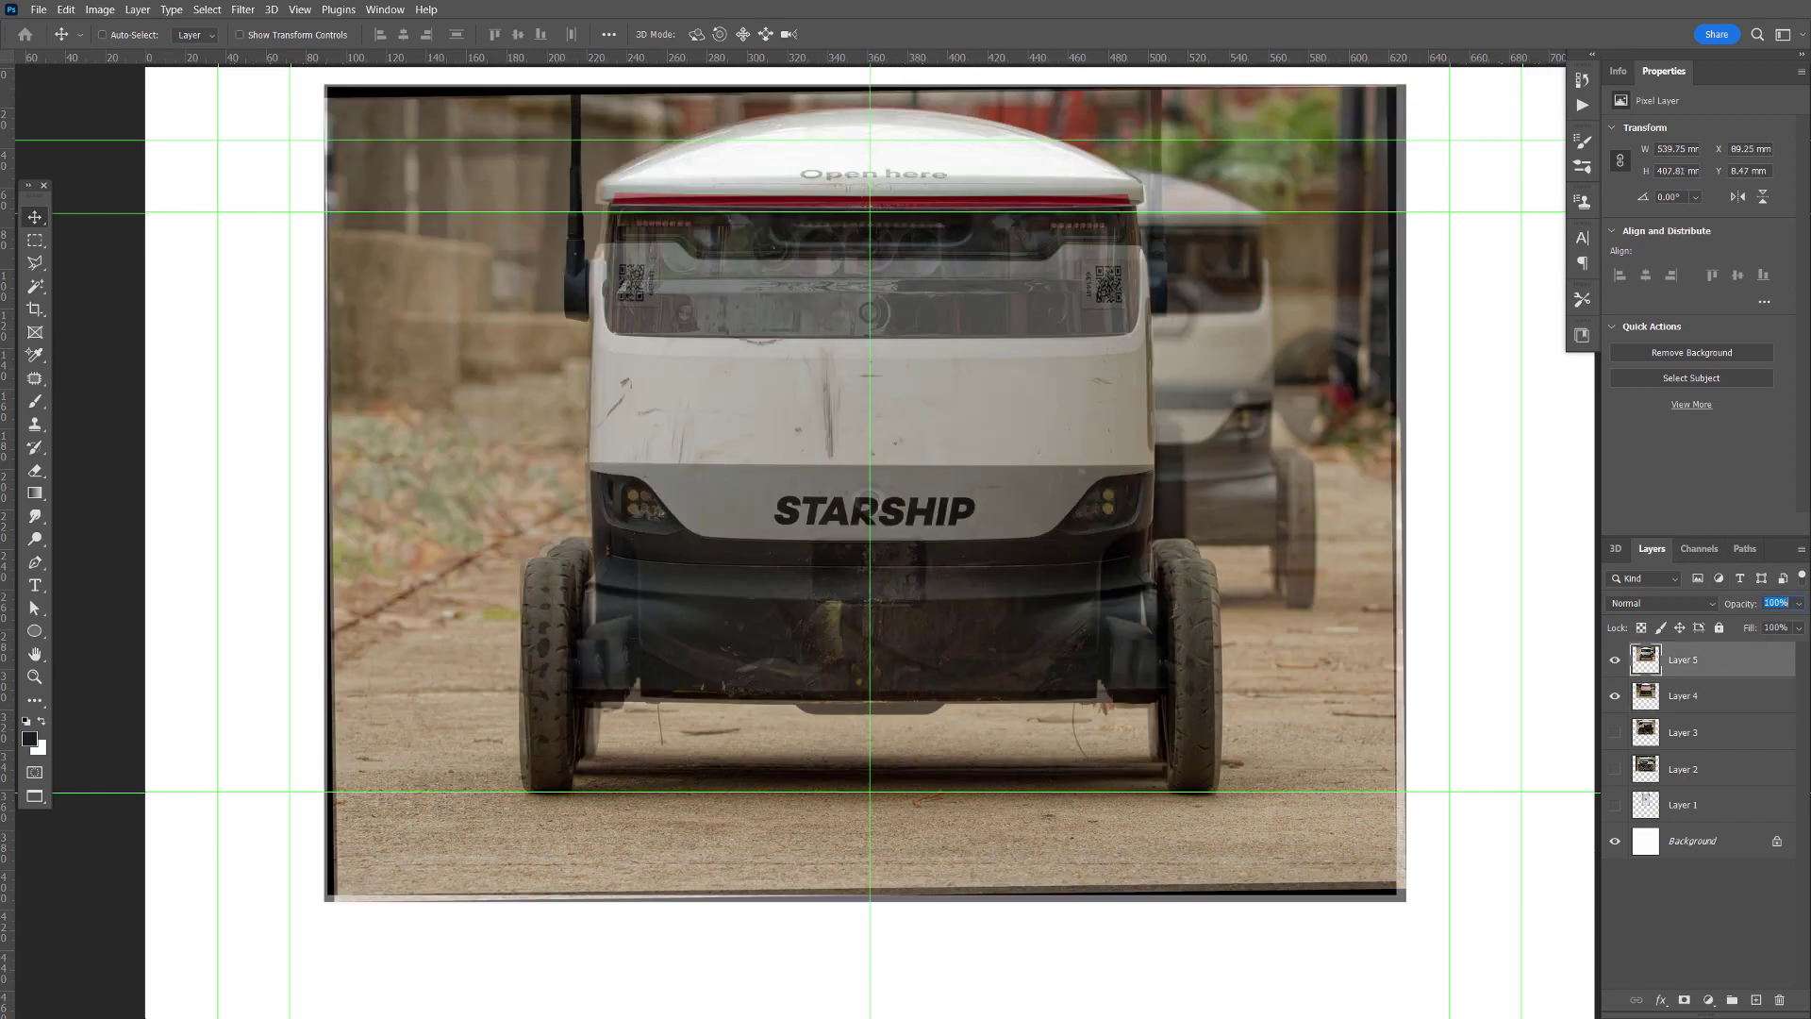
{"action": "key", "text": "Return"}
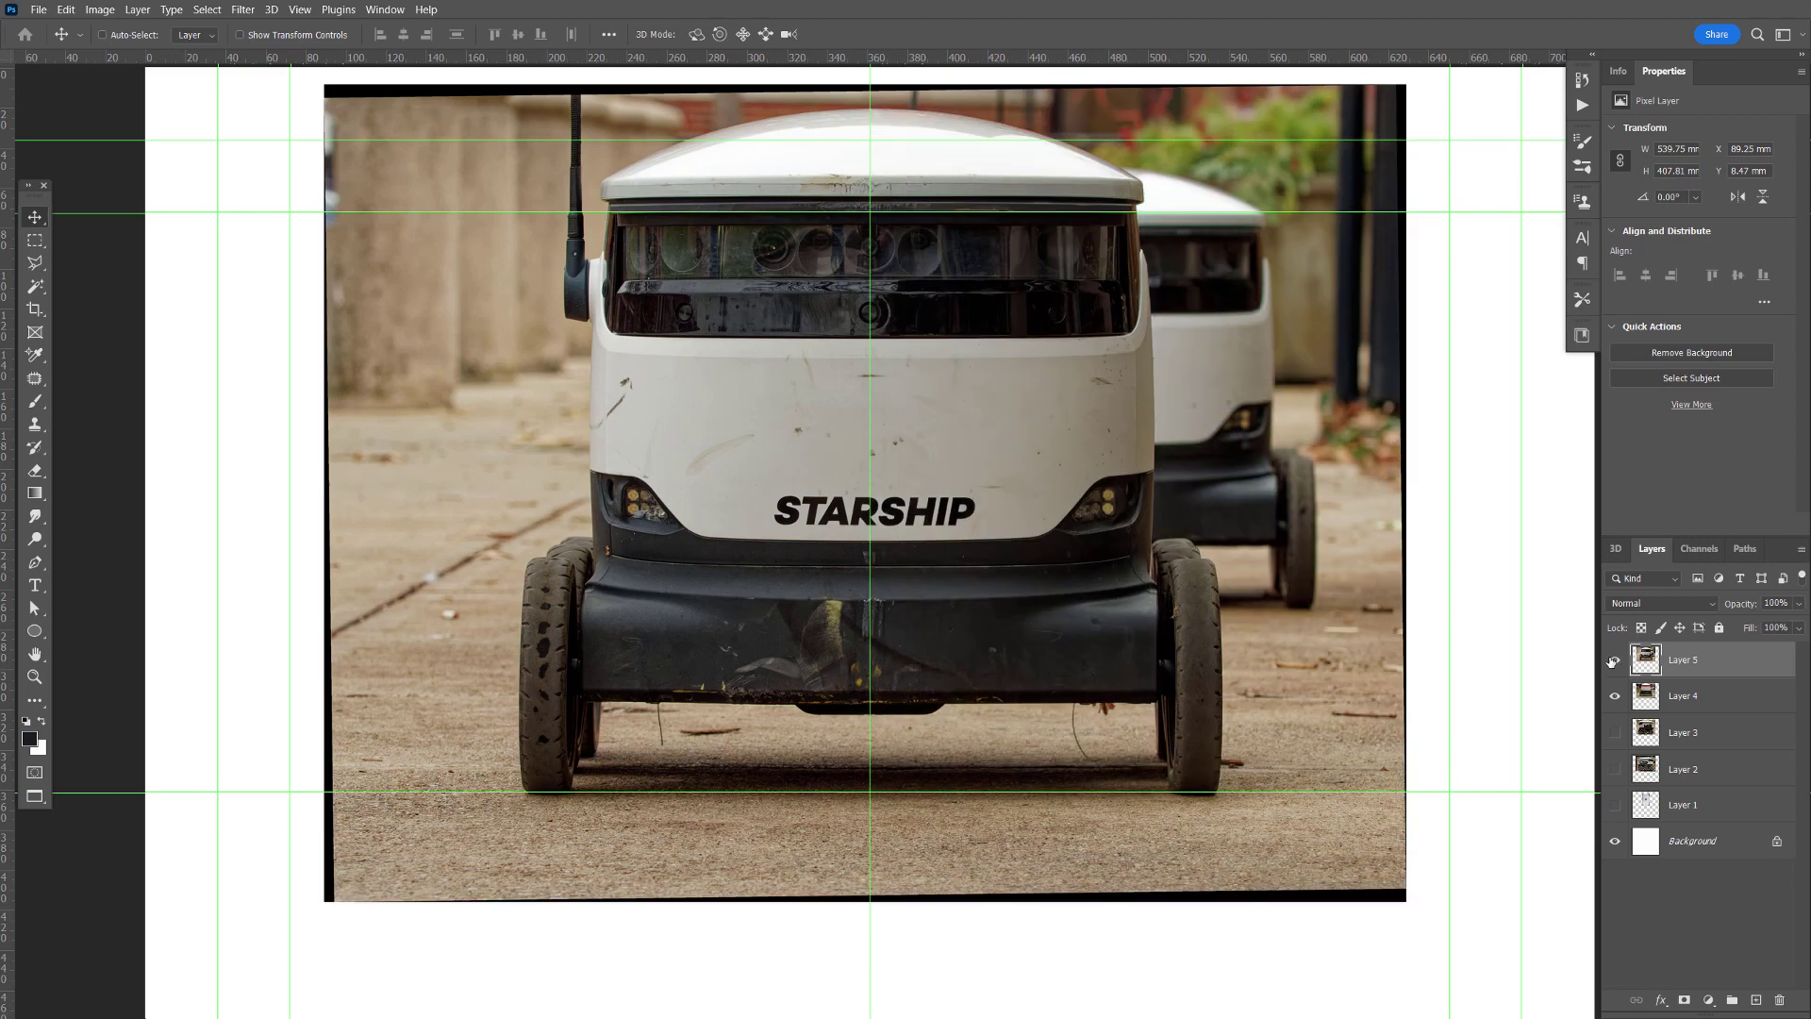
- Check the alignment of the fully opaque front view against the back view by repeatedly hiding and showing Layer 5
{"action": "left_click", "coordinate": [1613, 660]}
{"action": "left_click", "coordinate": [1612, 660]}
{"action": "left_click", "coordinate": [1613, 660]}
{"action": "left_click", "coordinate": [1613, 660]}
{"action": "left_click", "coordinate": [1613, 660]}
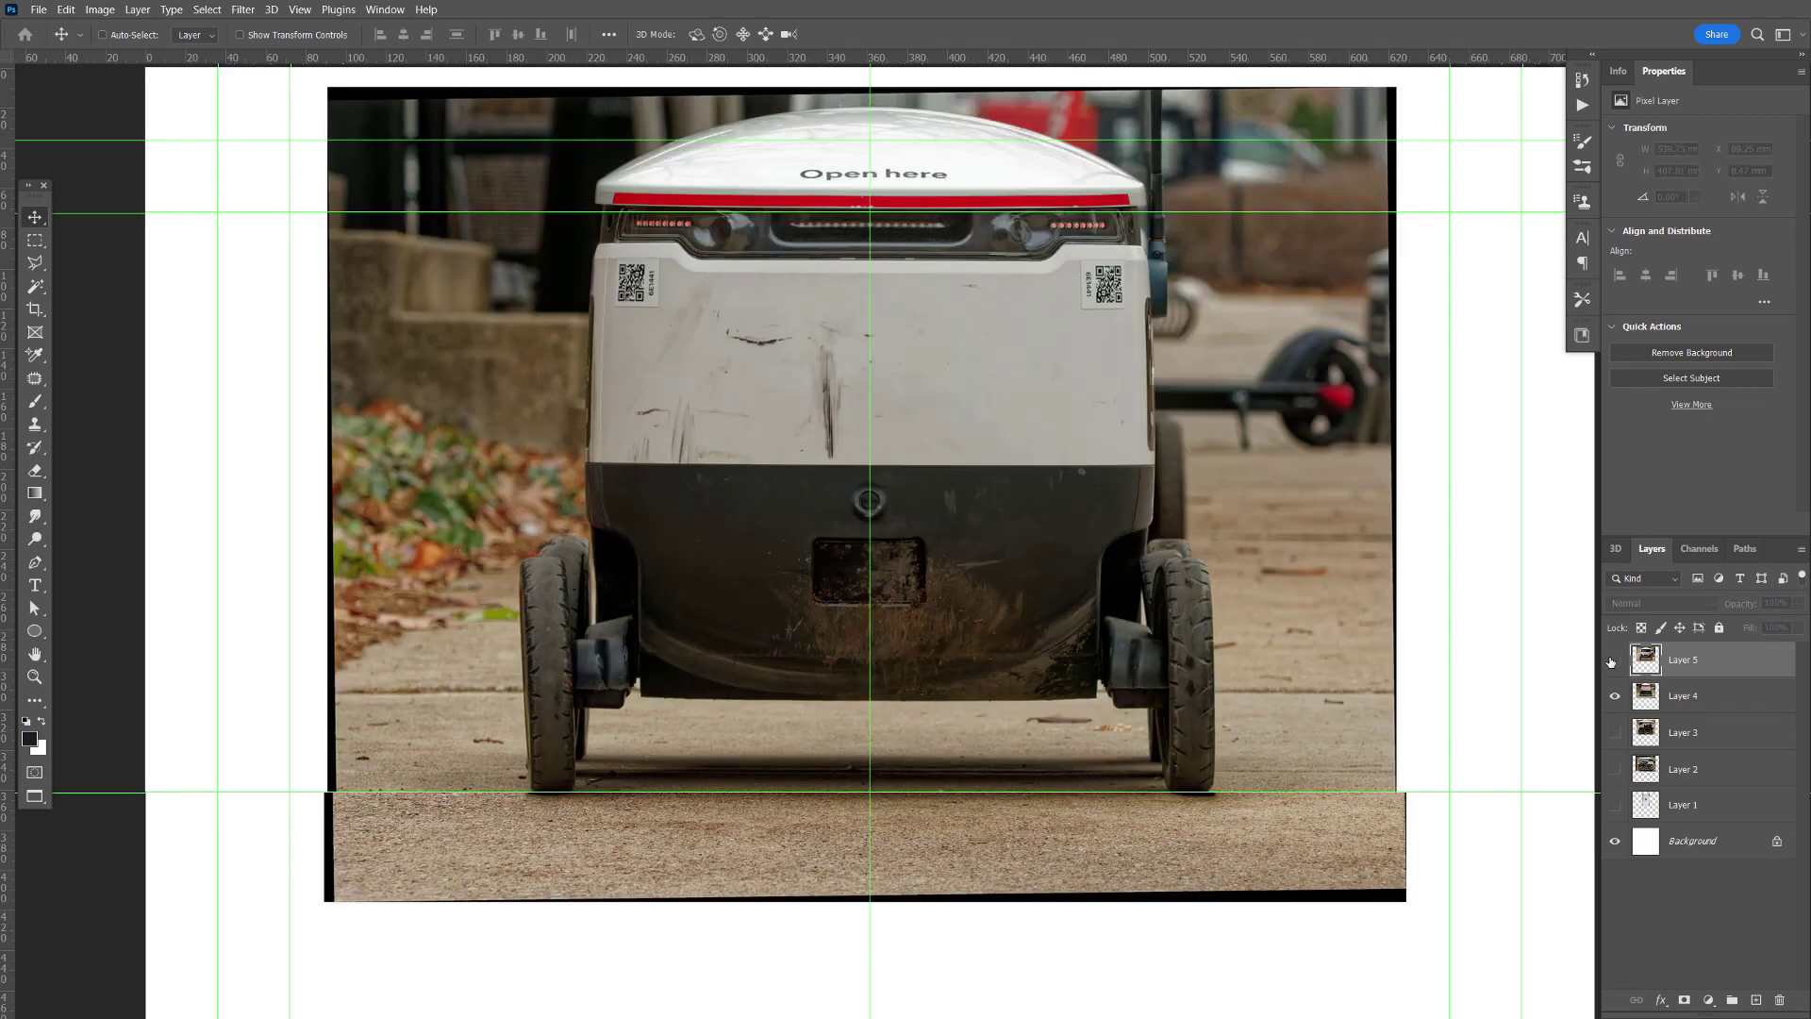
{"action": "left_click", "coordinate": [1613, 660]}
- Hide Layers 5 and 4 and make Layer 3, the side view, visible
{"action": "left_click", "coordinate": [1613, 660]}
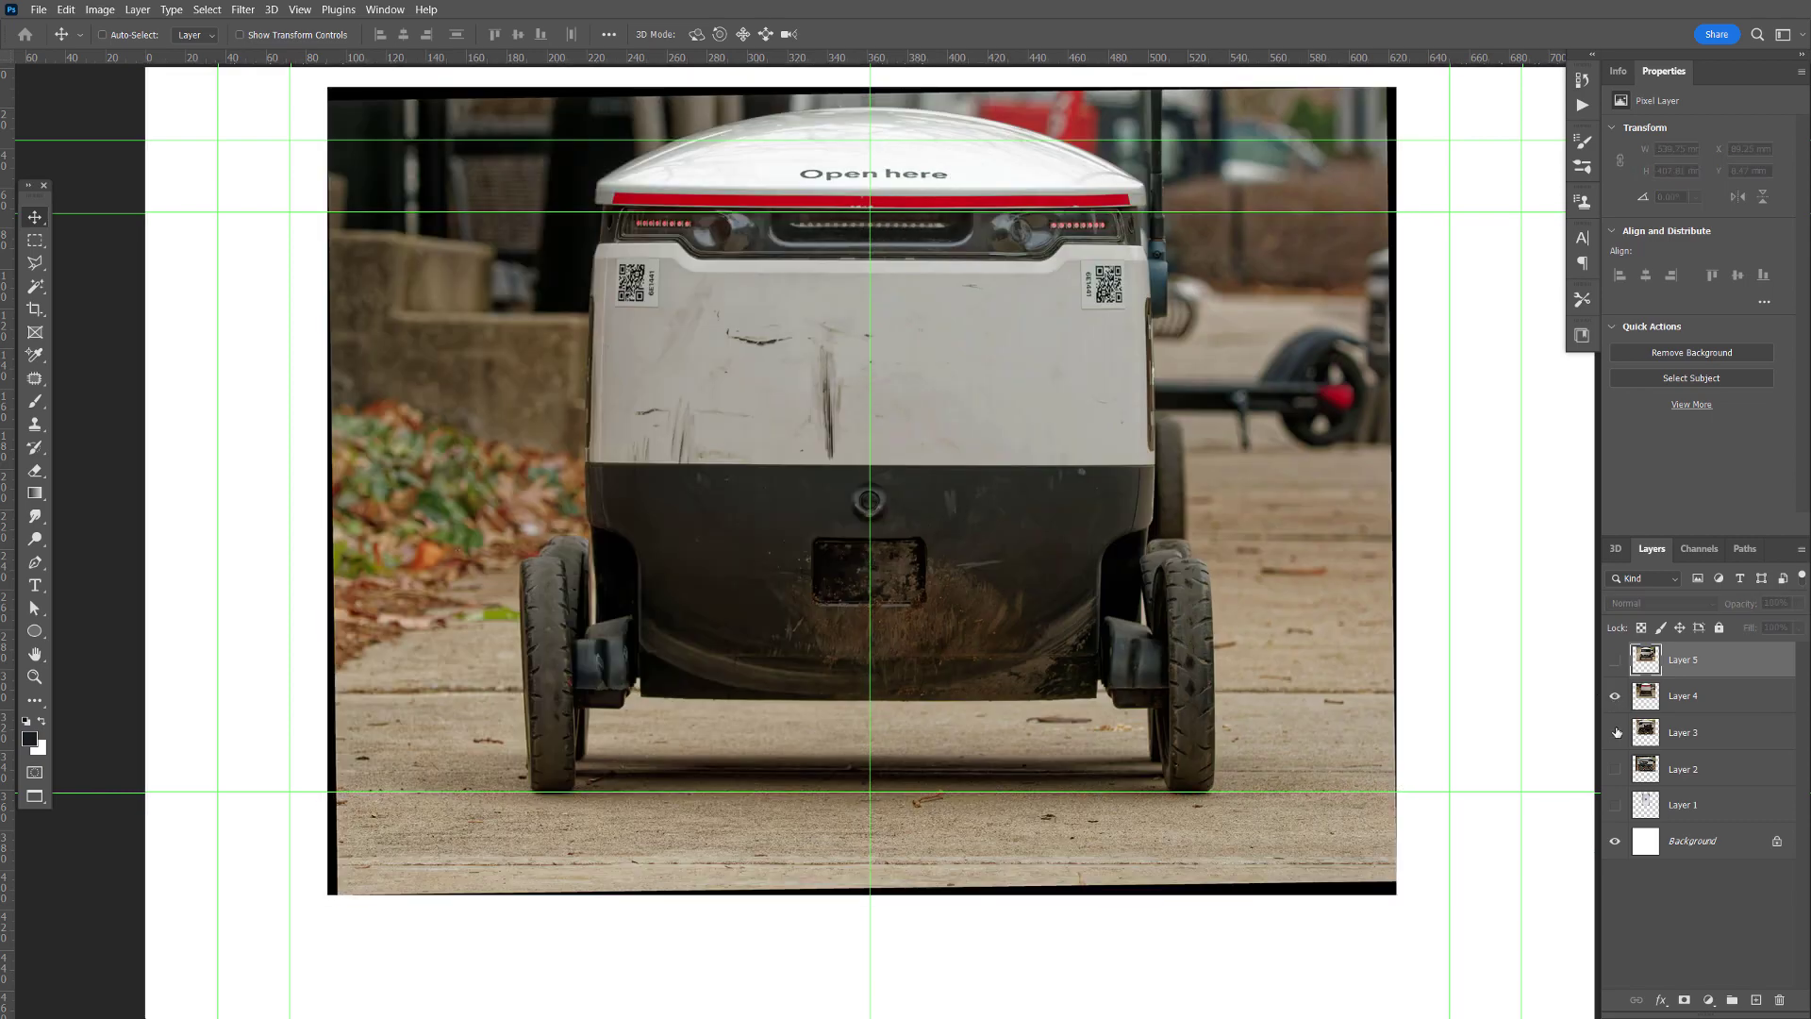
{"action": "left_click", "coordinate": [1614, 732]}
{"action": "left_click", "coordinate": [1615, 697]}
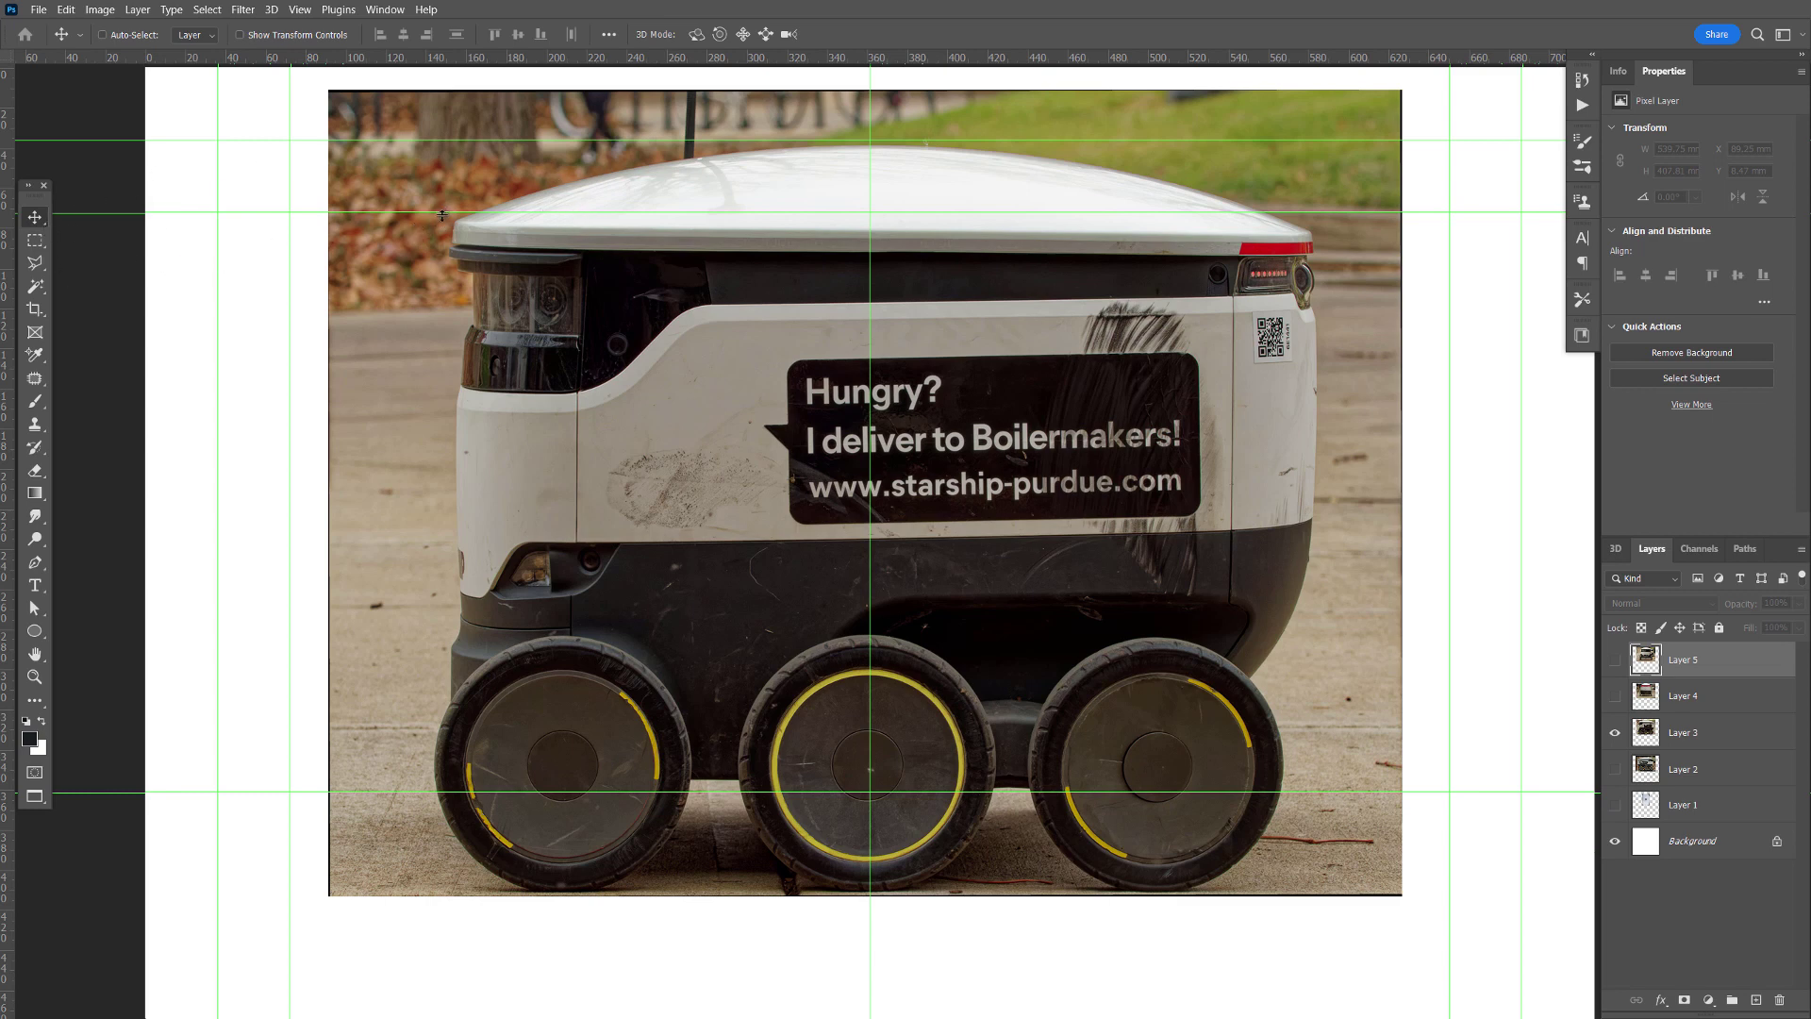
- Remove the two upper horizontal guides, then show Layer 5 and place a new horizontal guide at the top of the front view's lid
{"action": "left_click_drag", "start_coordinate": [441, 215], "coordinate": [505, 68]}
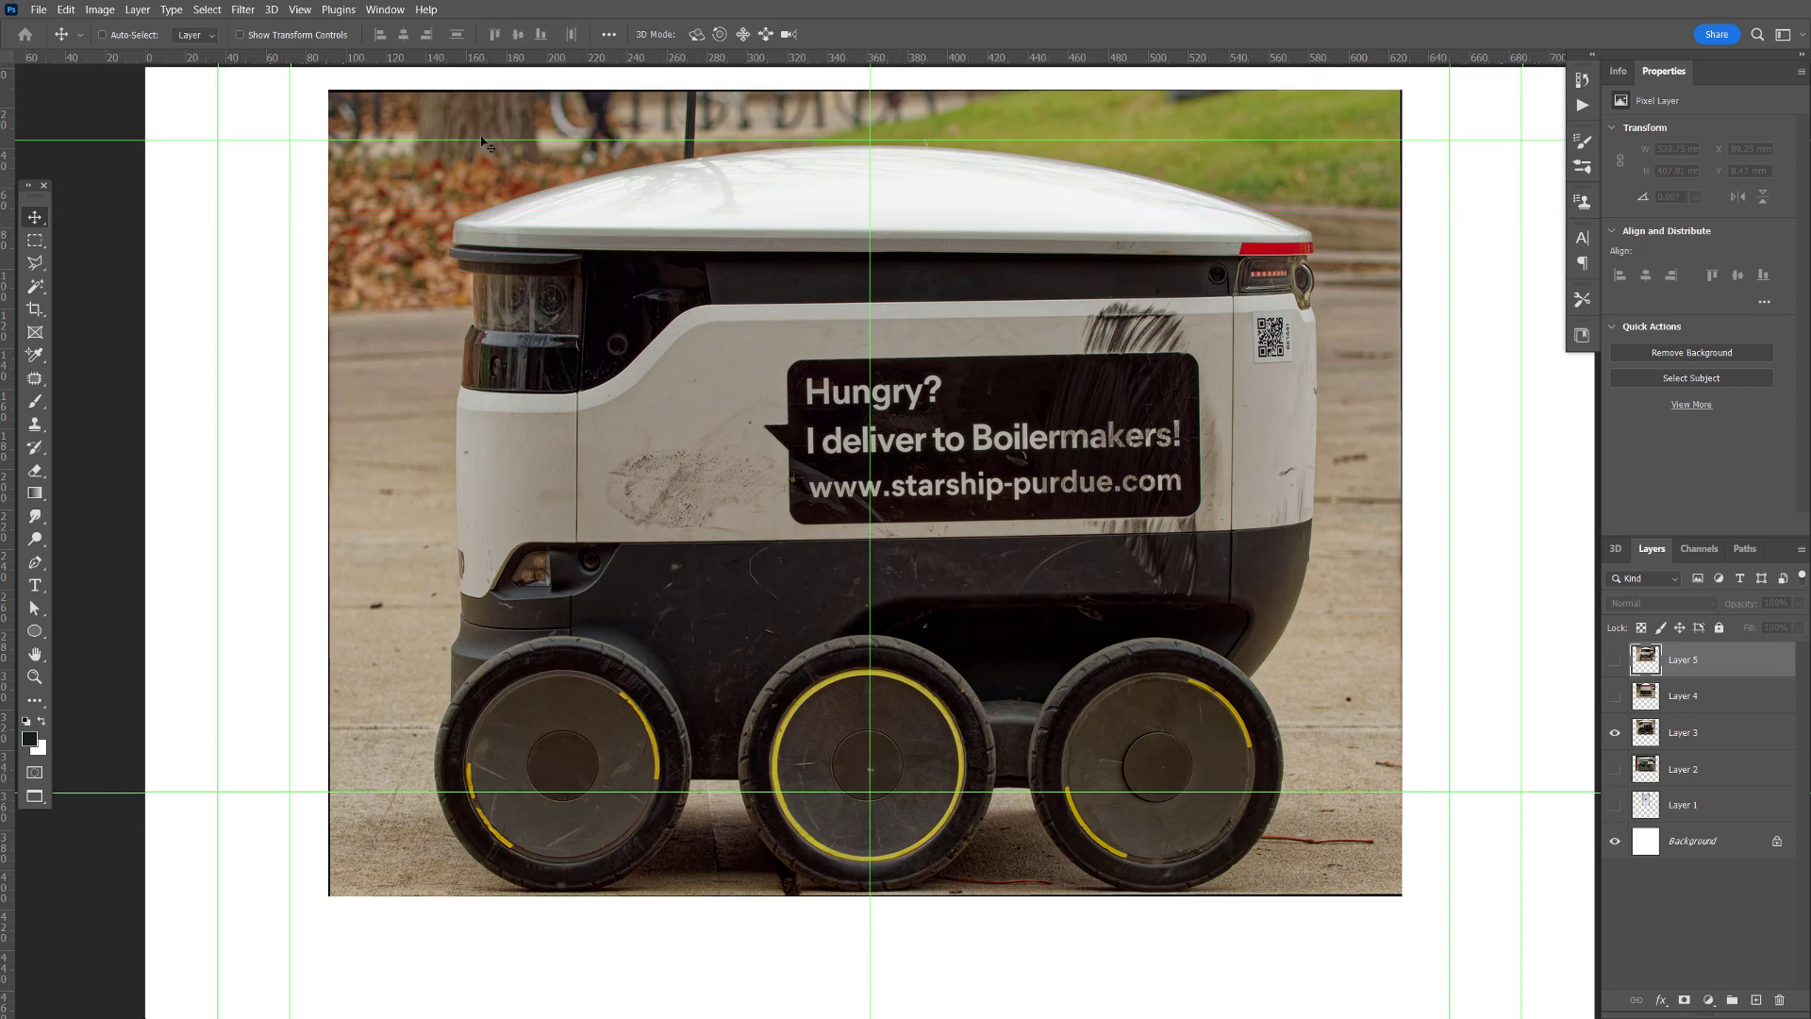
{"action": "left_click_drag", "start_coordinate": [480, 141], "coordinate": [480, 62]}
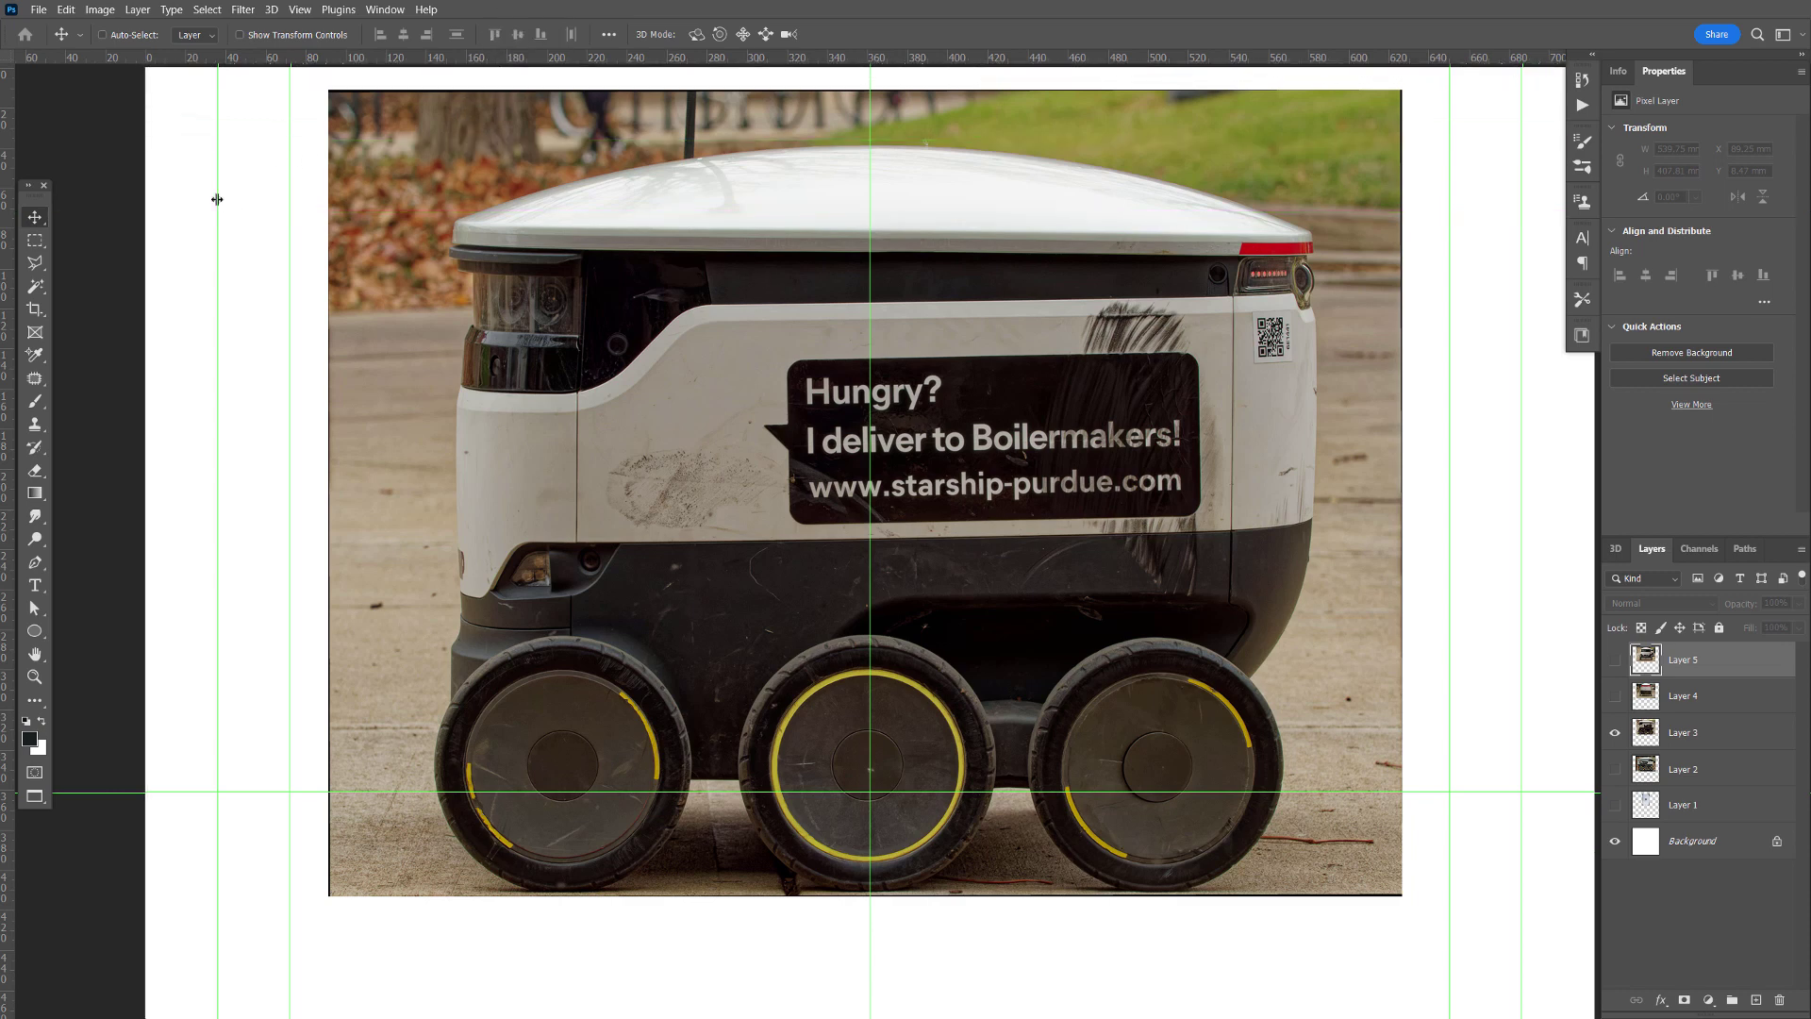
{"action": "left_click", "coordinate": [1614, 660]}
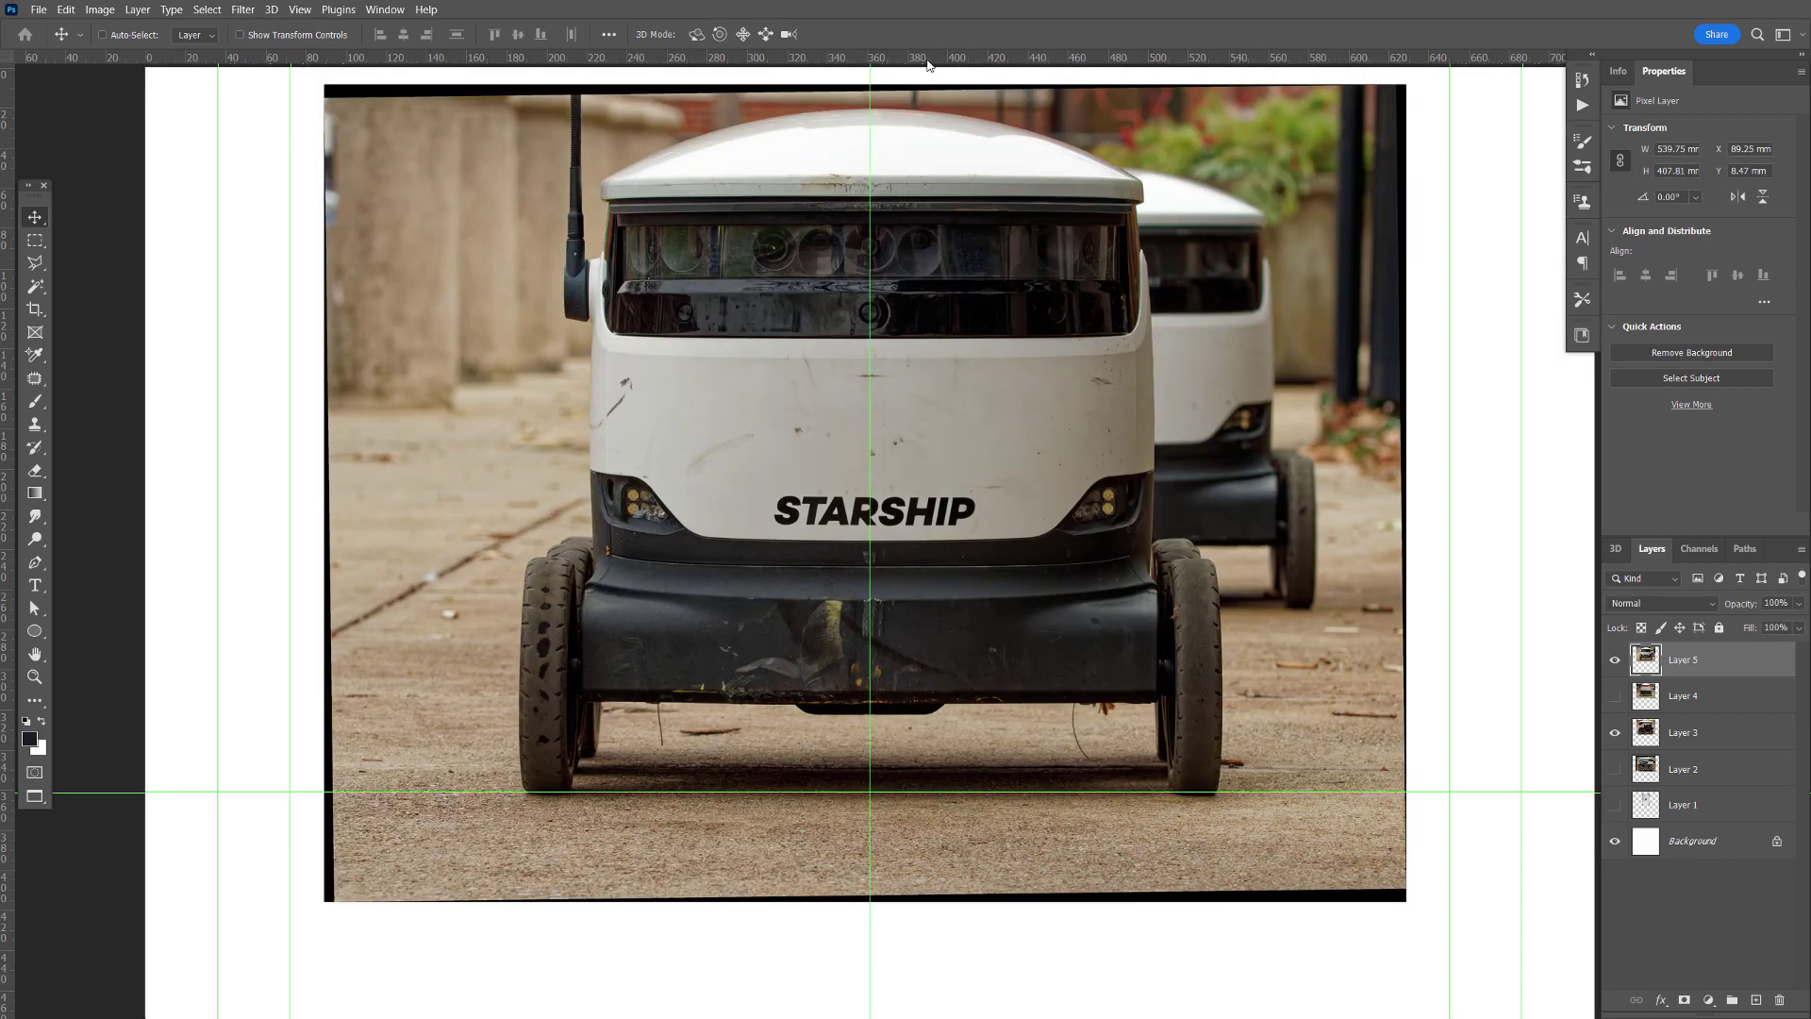
{"action": "left_click_drag", "start_coordinate": [927, 64], "coordinate": [942, 107]}
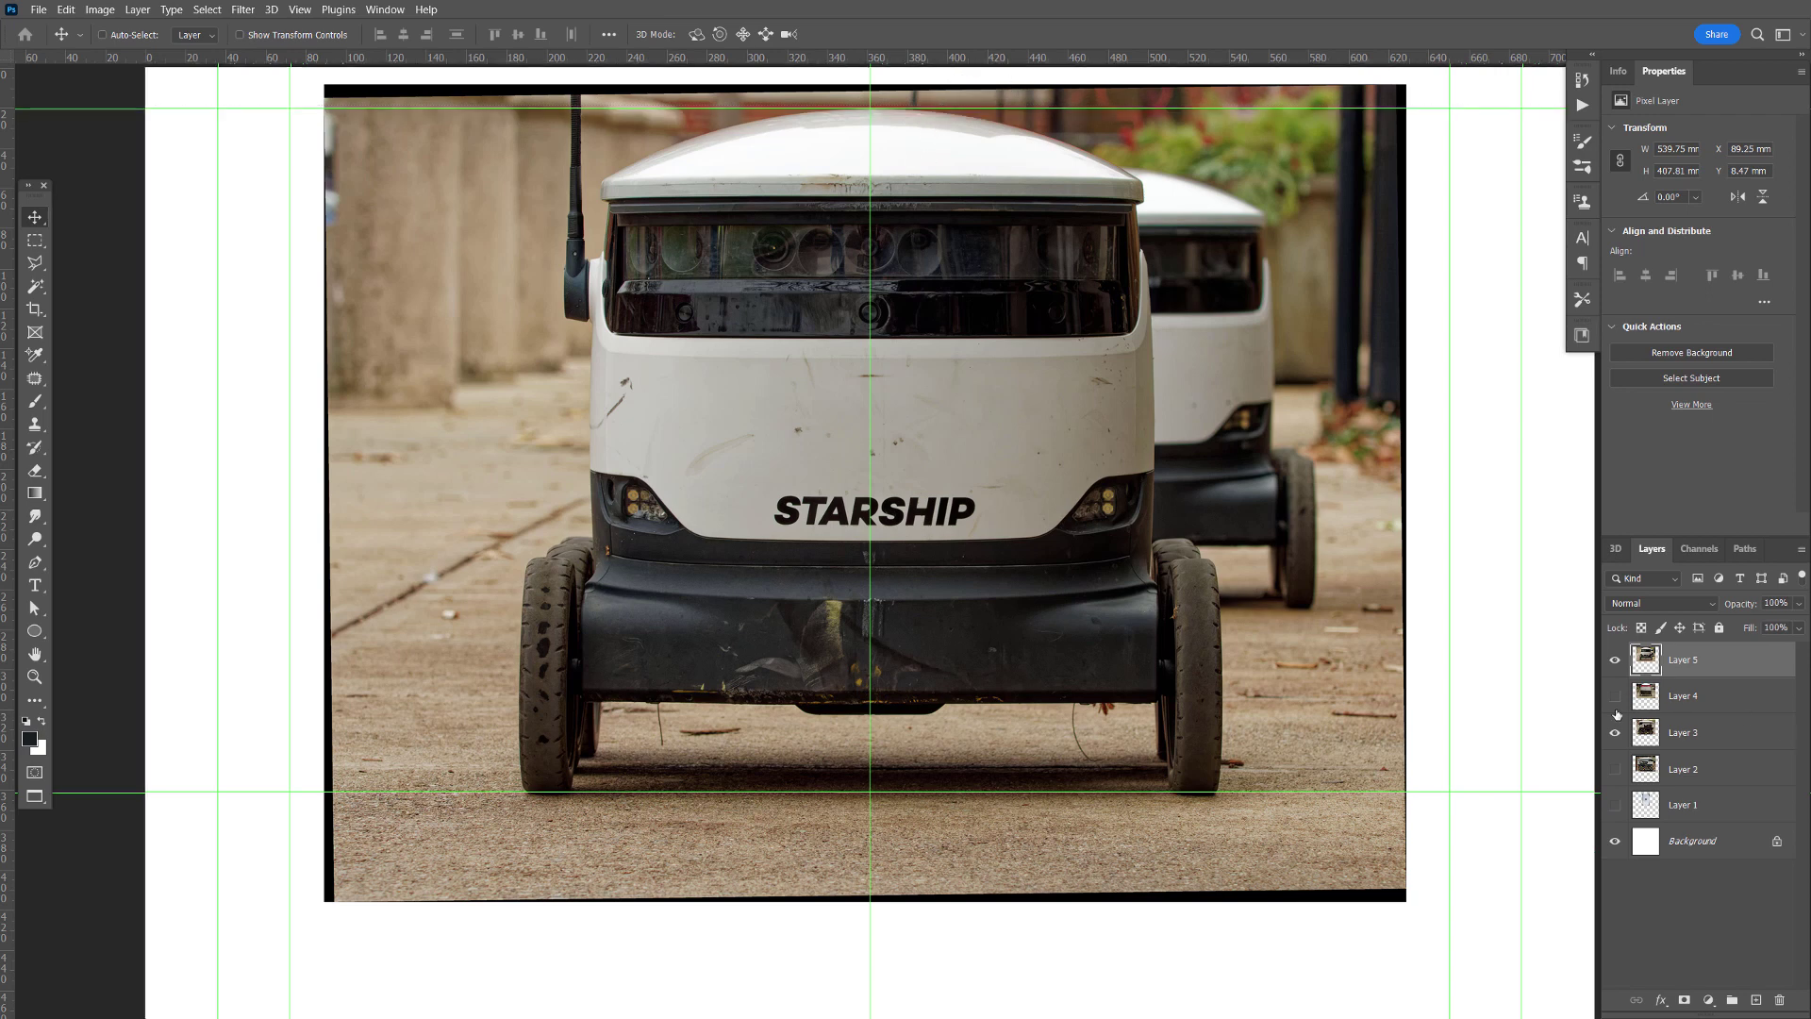
- Hide Layer 5 and move Layer 3, the side view, up until the top of its lid meets the upper guide
{"action": "left_click", "coordinate": [1615, 660]}
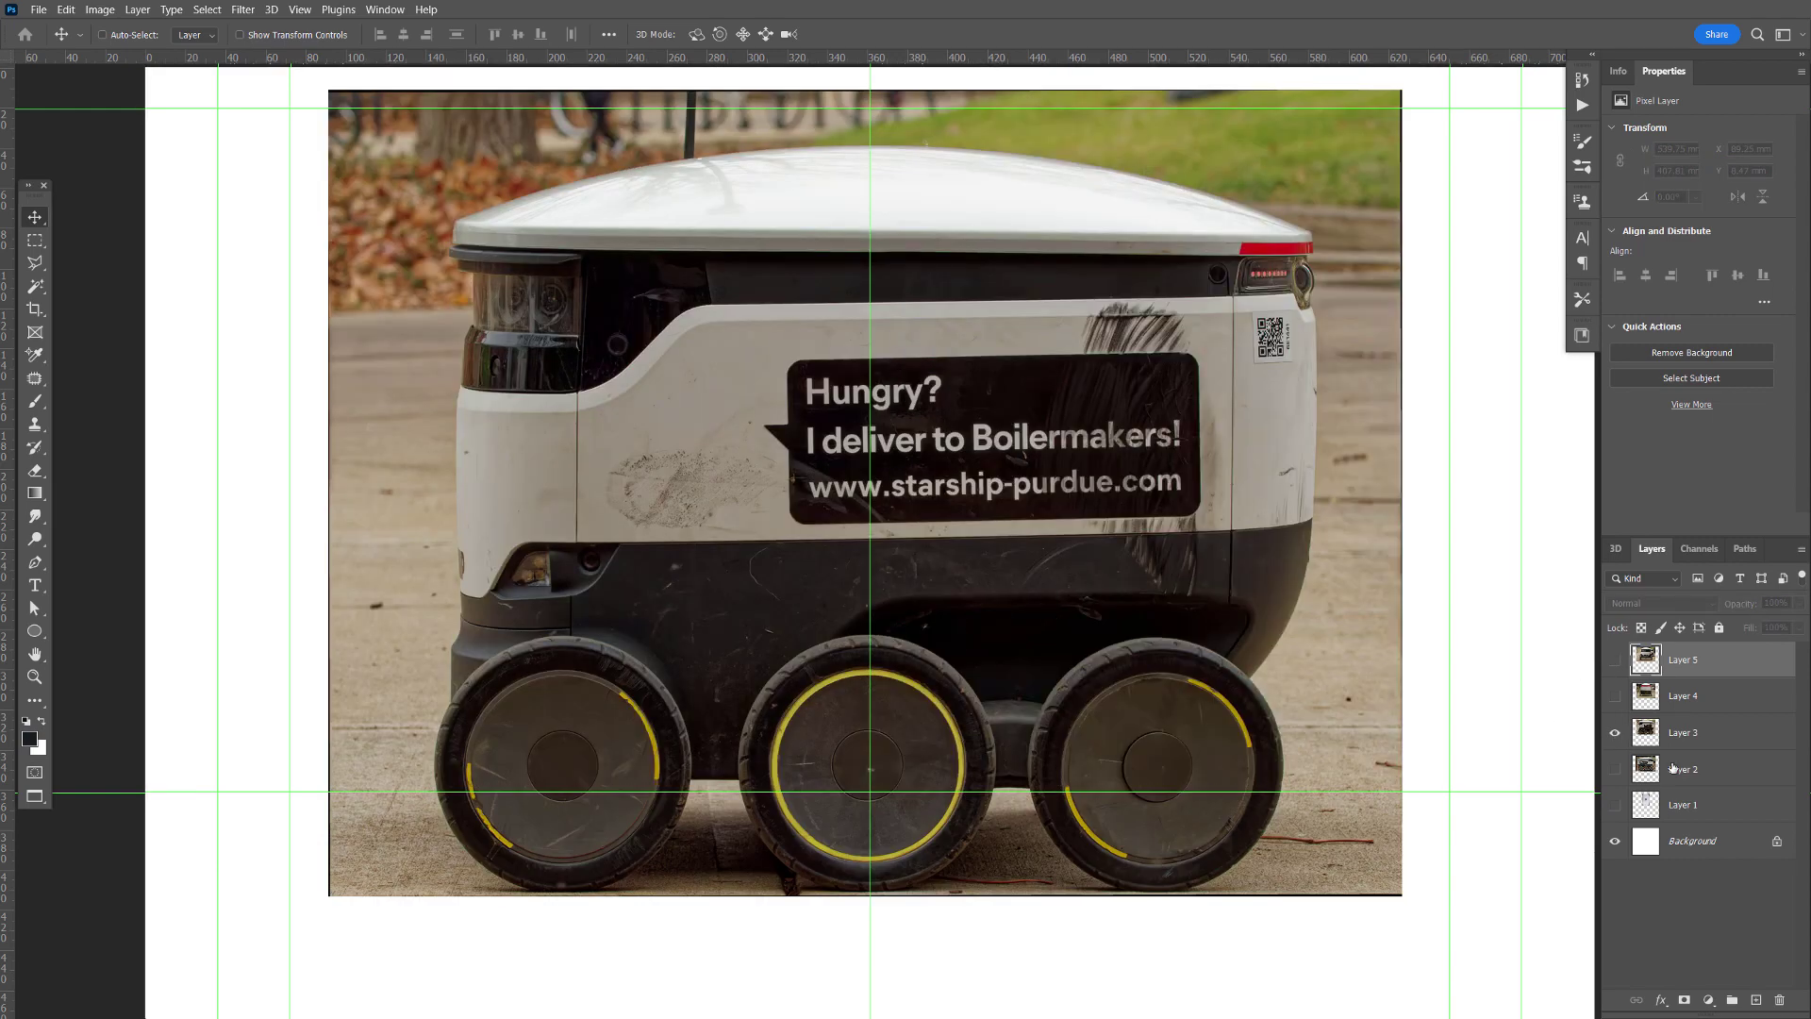
{"action": "left_click", "coordinate": [1726, 732]}
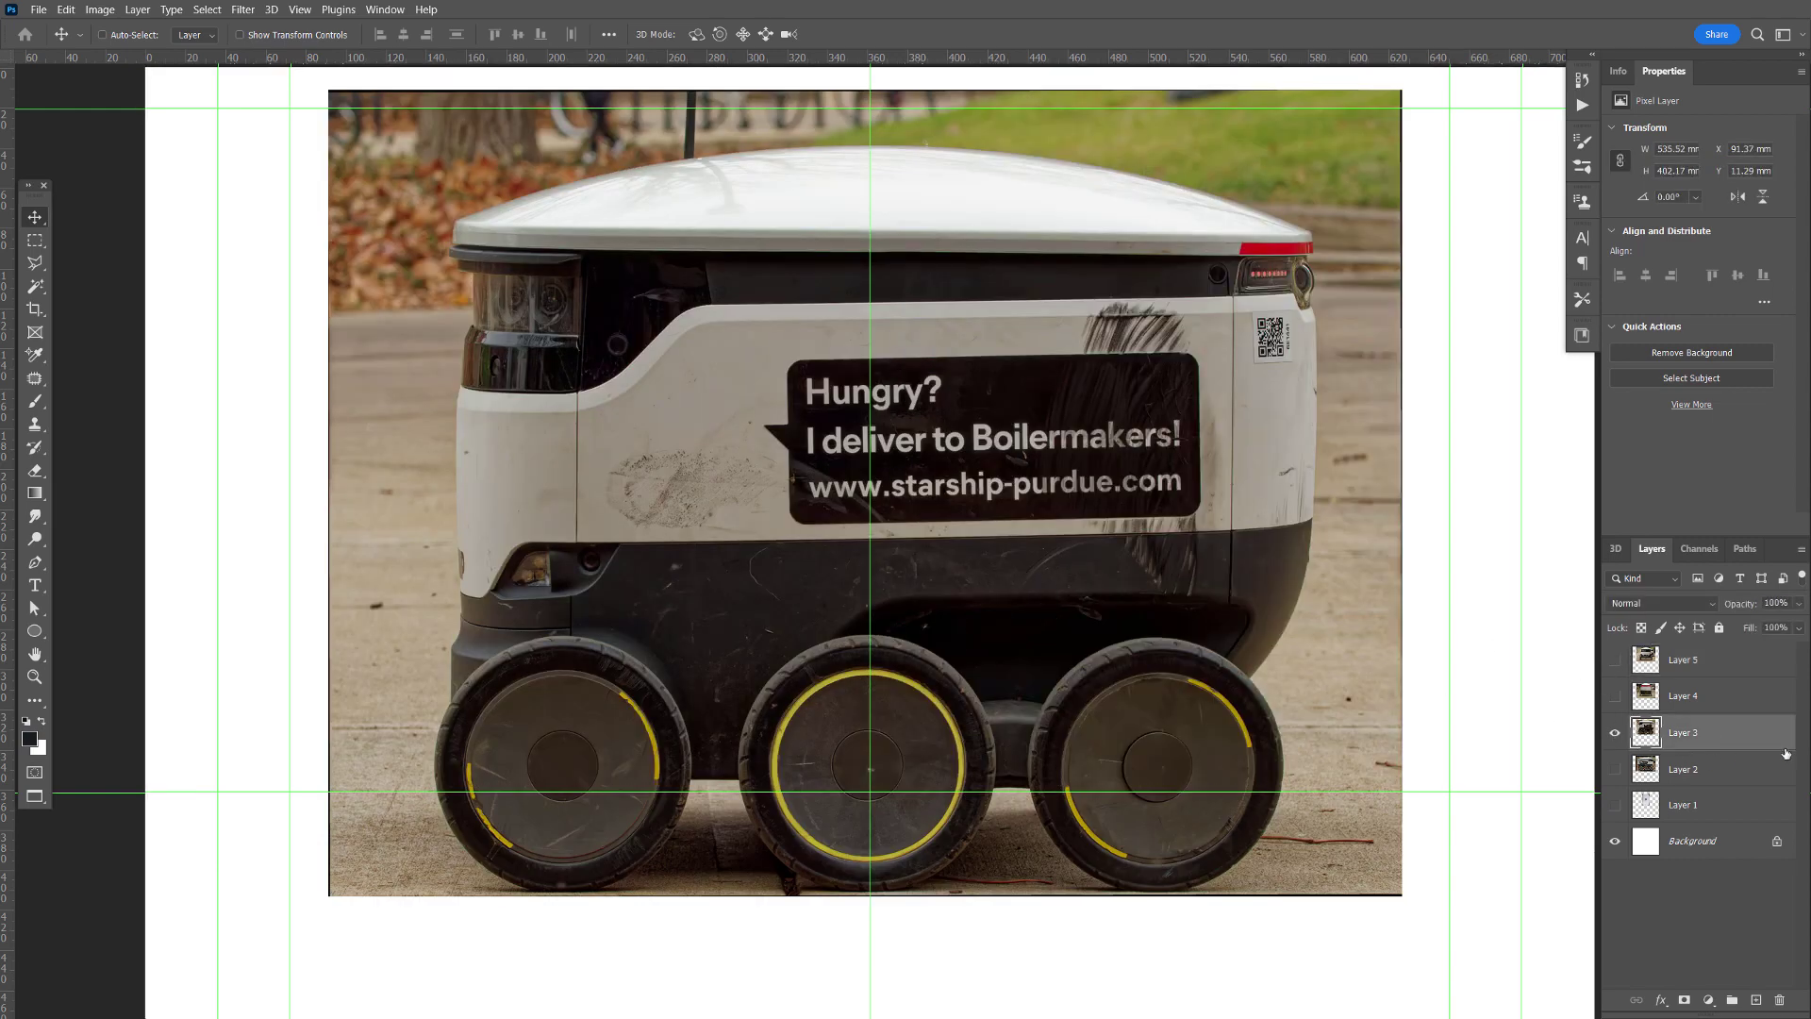
{"action": "left_click_drag", "start_coordinate": [1057, 547], "coordinate": [1061, 512]}
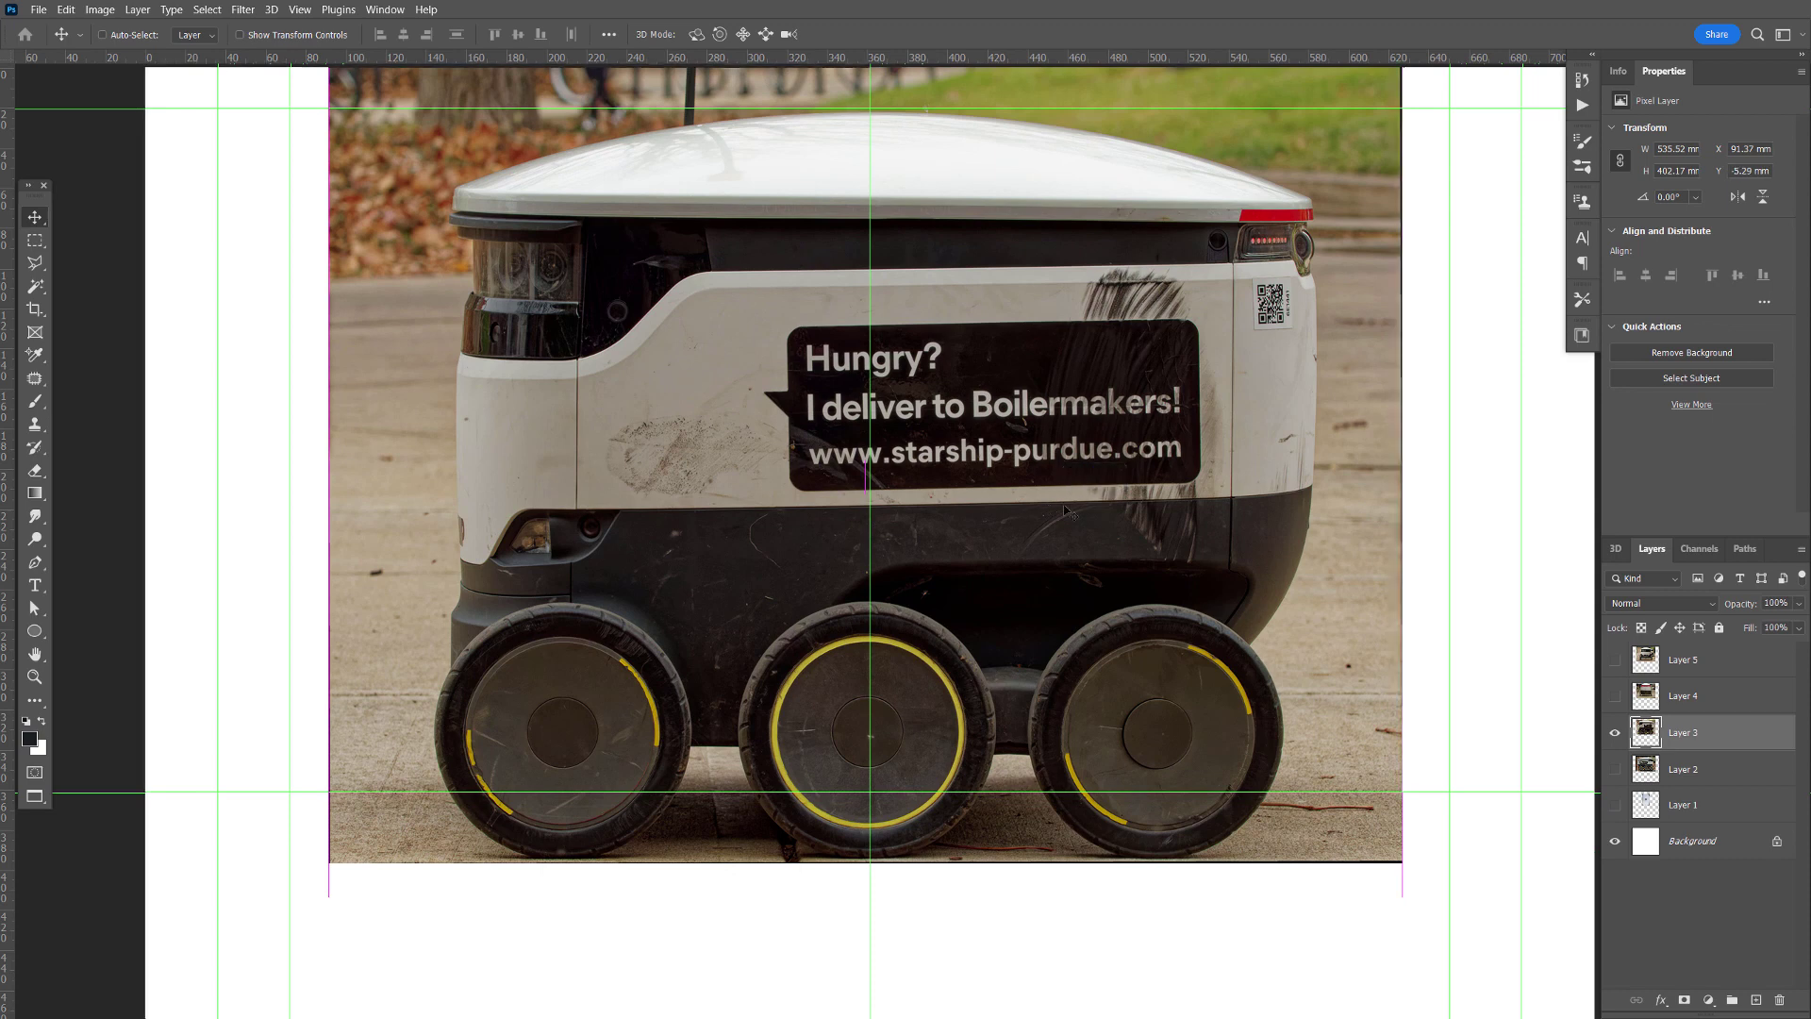
{"action": "key", "text": "Up"}
{"action": "key", "text": "Up"}
{"action": "key", "text": "Up"}
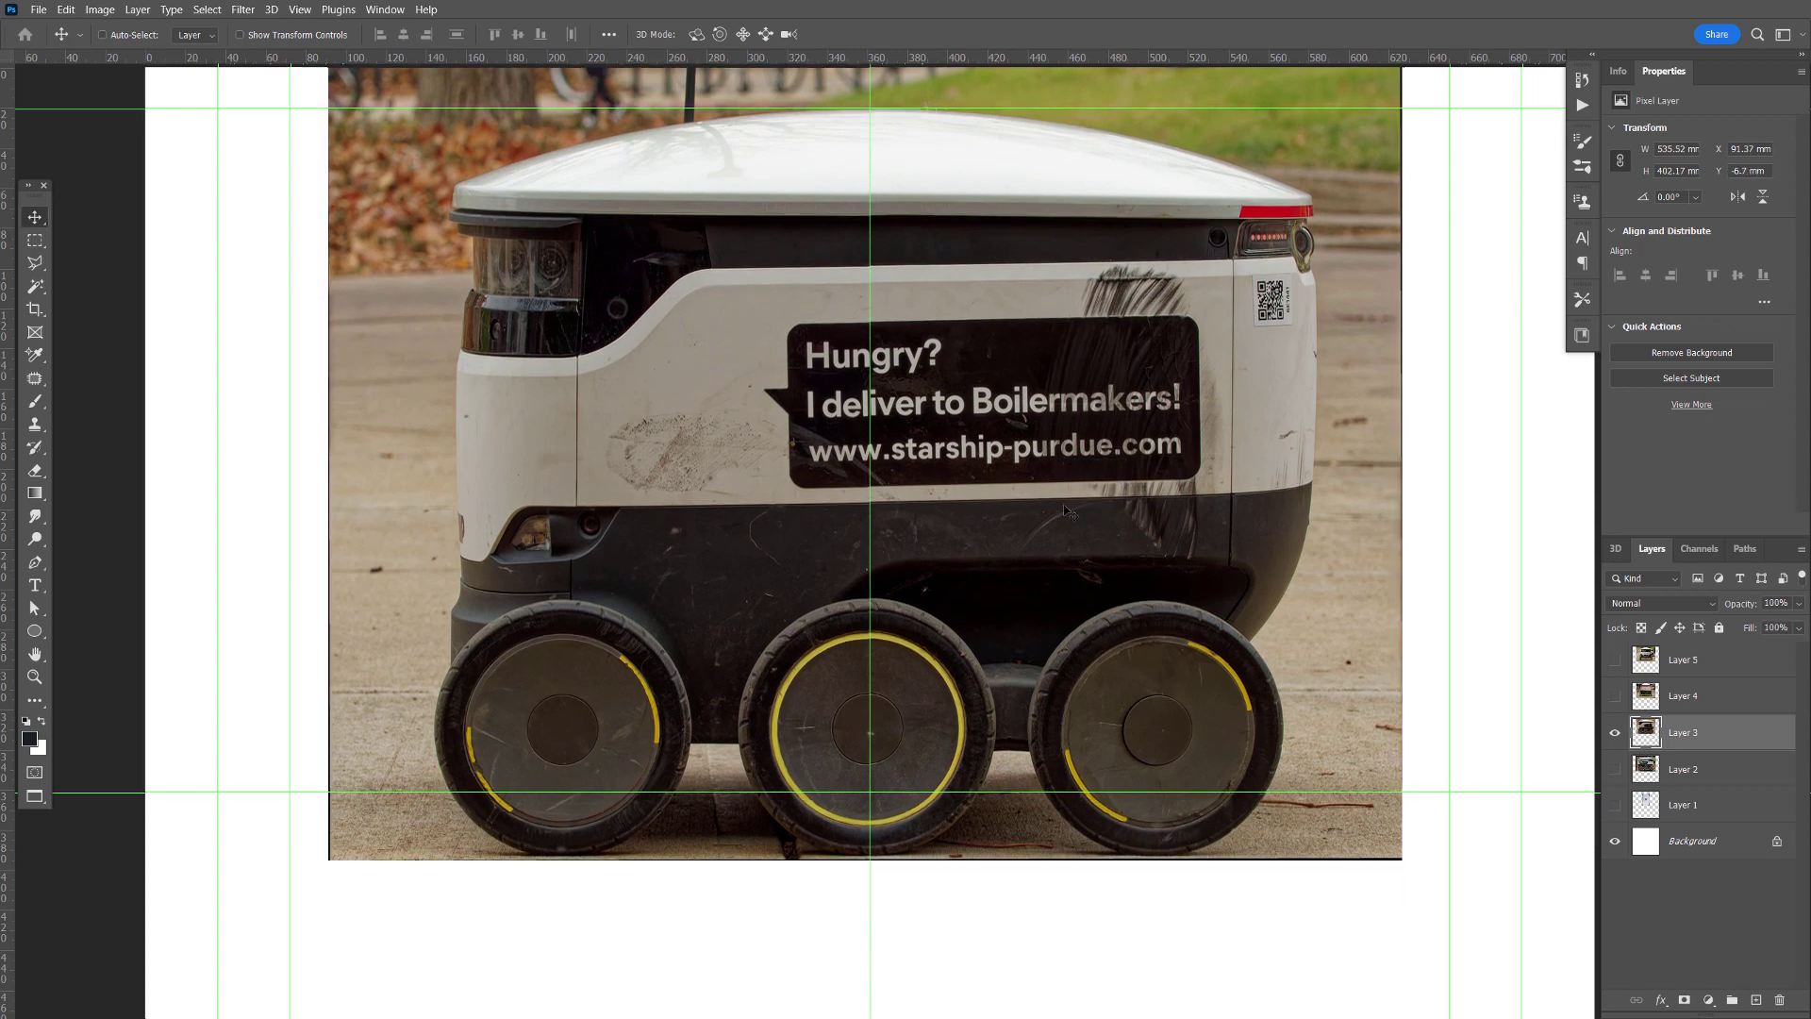
{"action": "key", "text": "Up"}
{"action": "key", "text": "Up"}
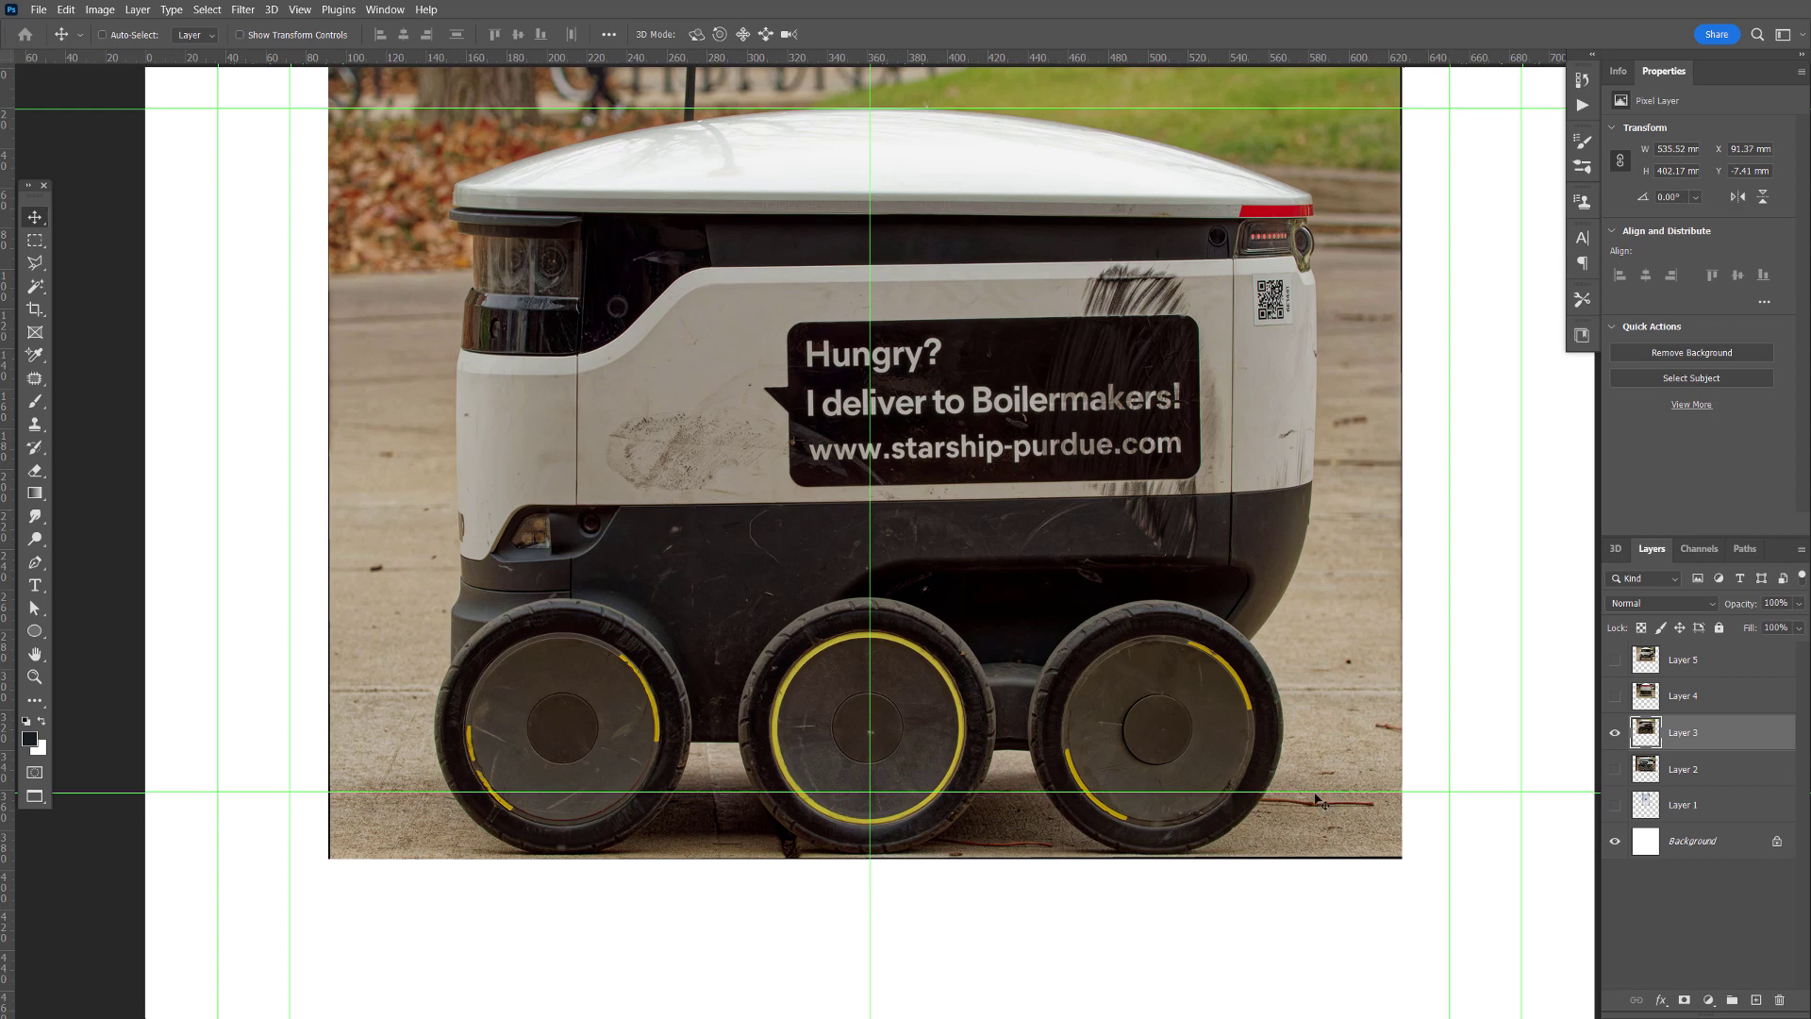
- Scale Layer 3 proportionally to 92.54% so the side view's wheels end near the lower guide, and apply the transform
{"action": "key", "text": "ctrl+t"}
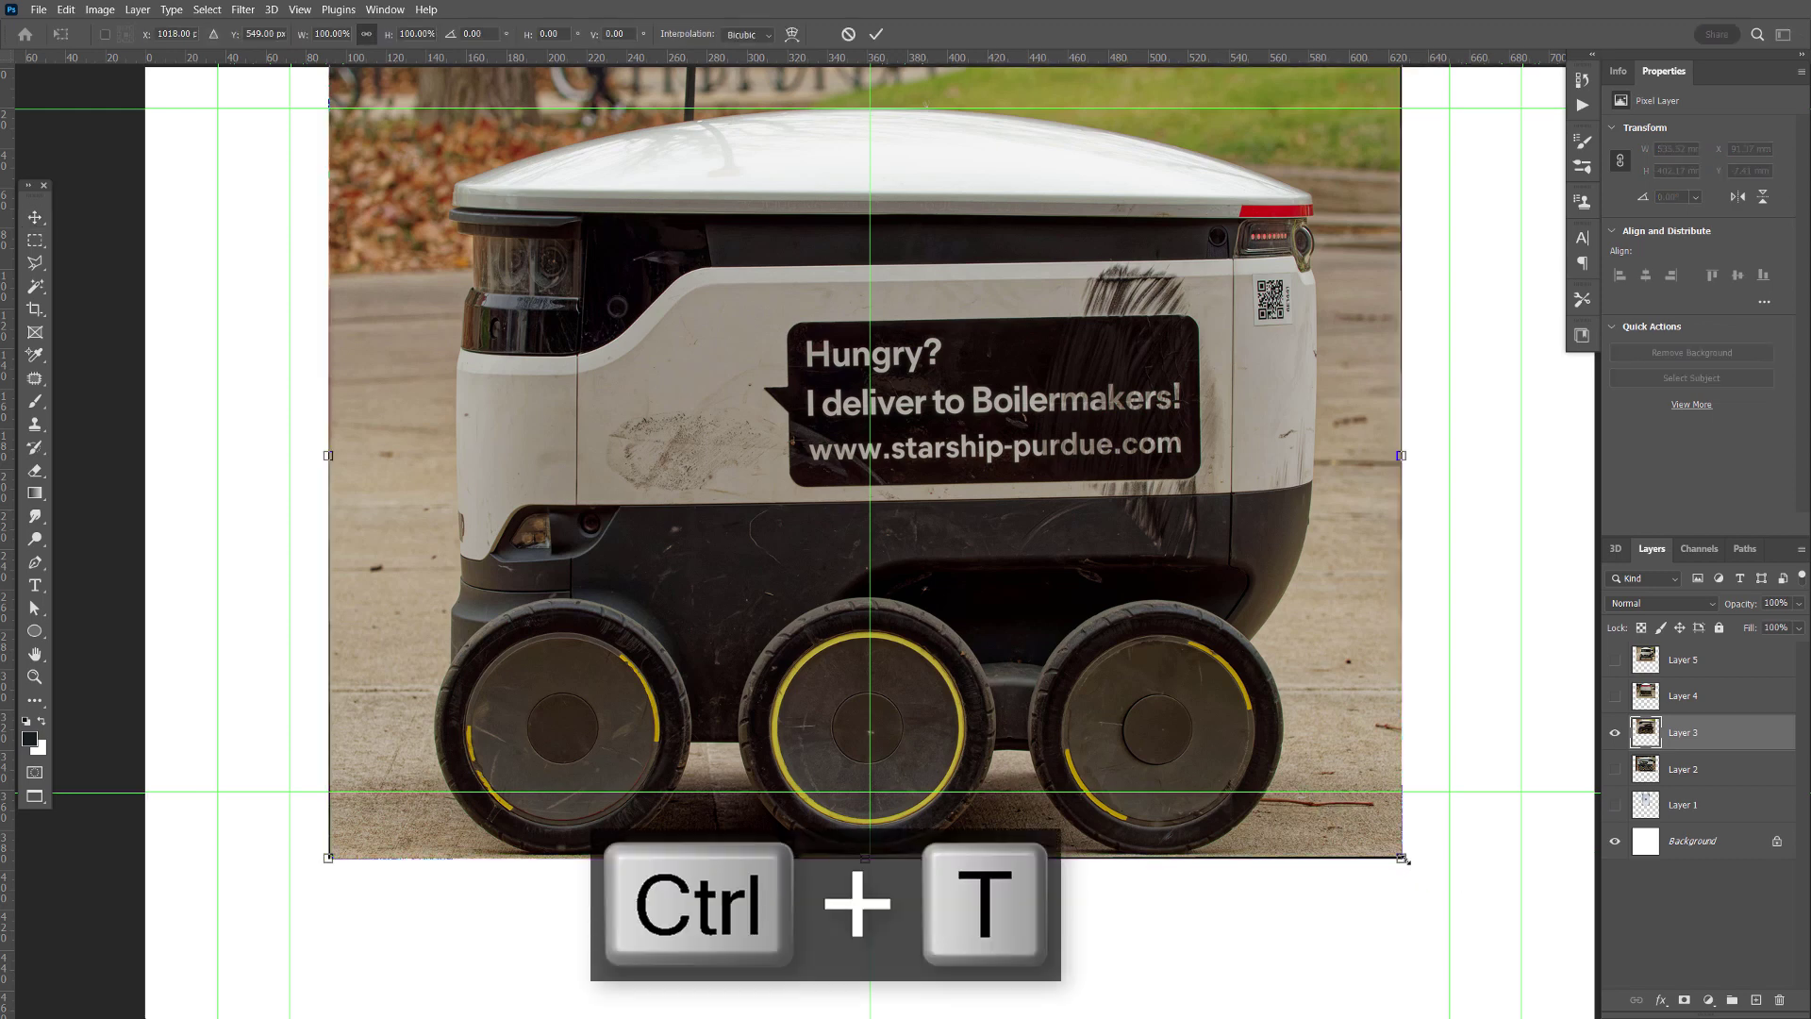
{"action": "left_click_drag", "start_coordinate": [1404, 860], "coordinate": [1358, 825]}
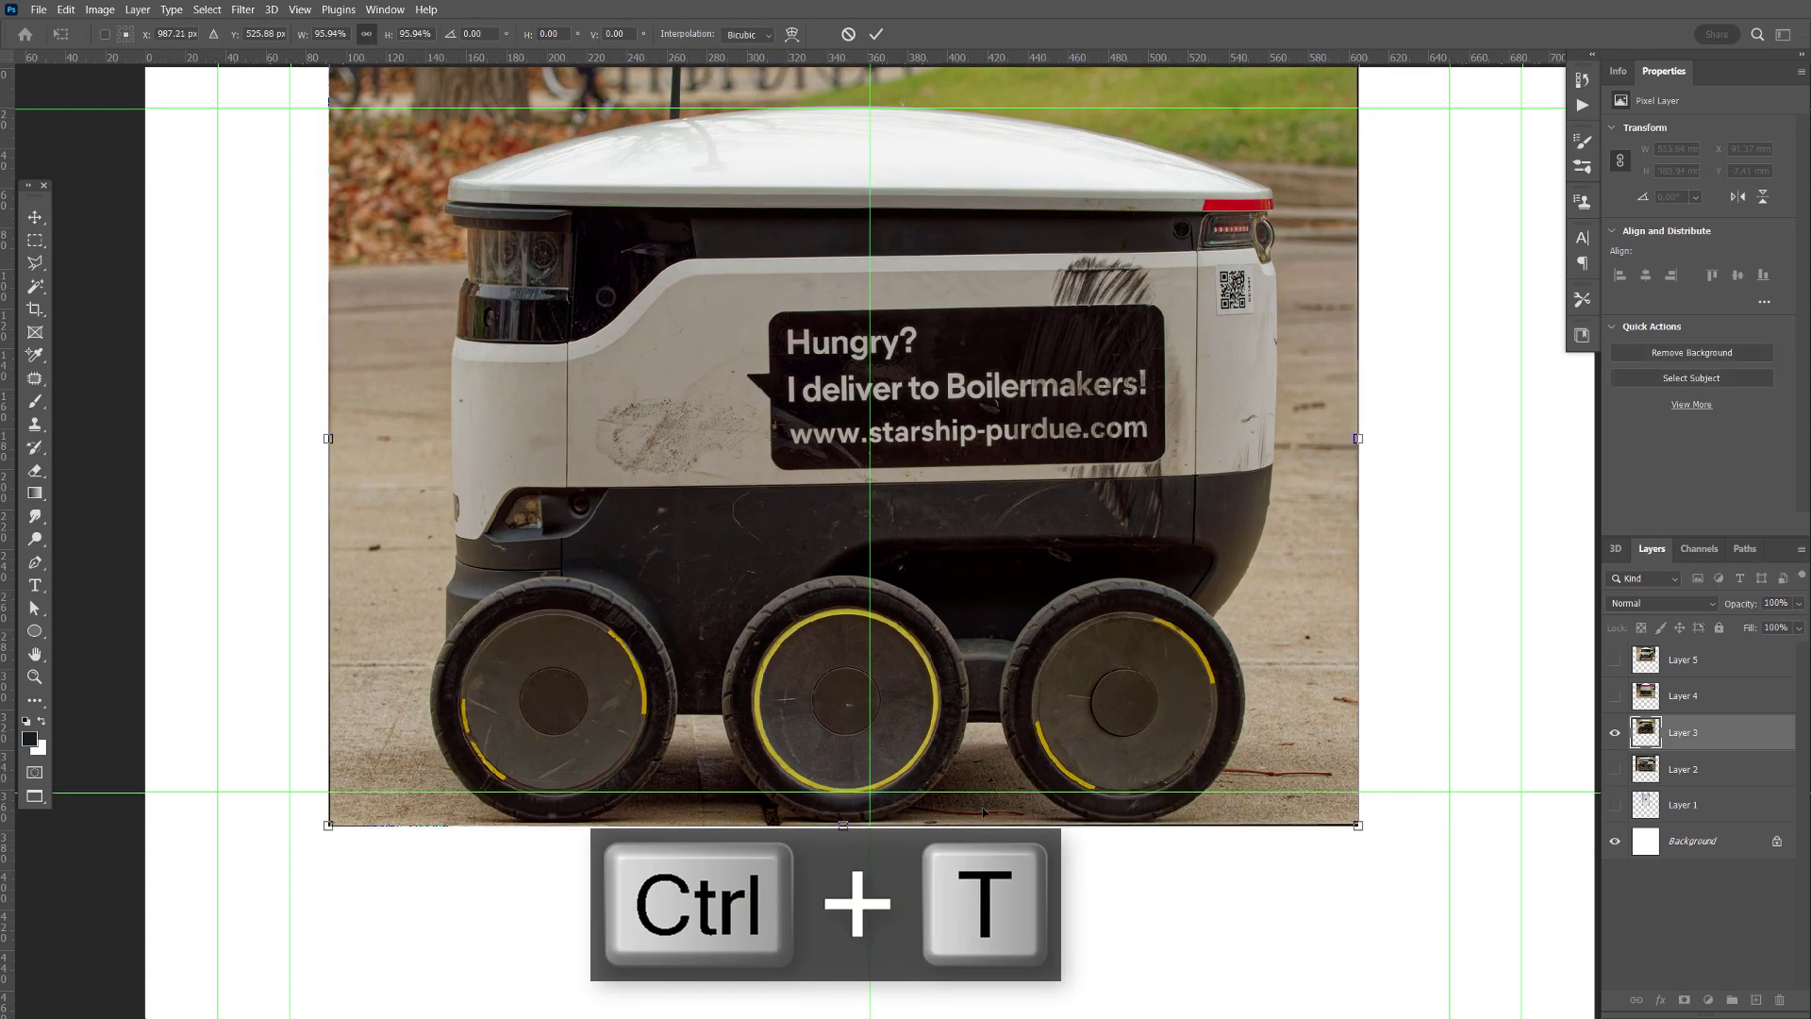
{"action": "left_click_drag", "start_coordinate": [328, 826], "coordinate": [372, 805]}
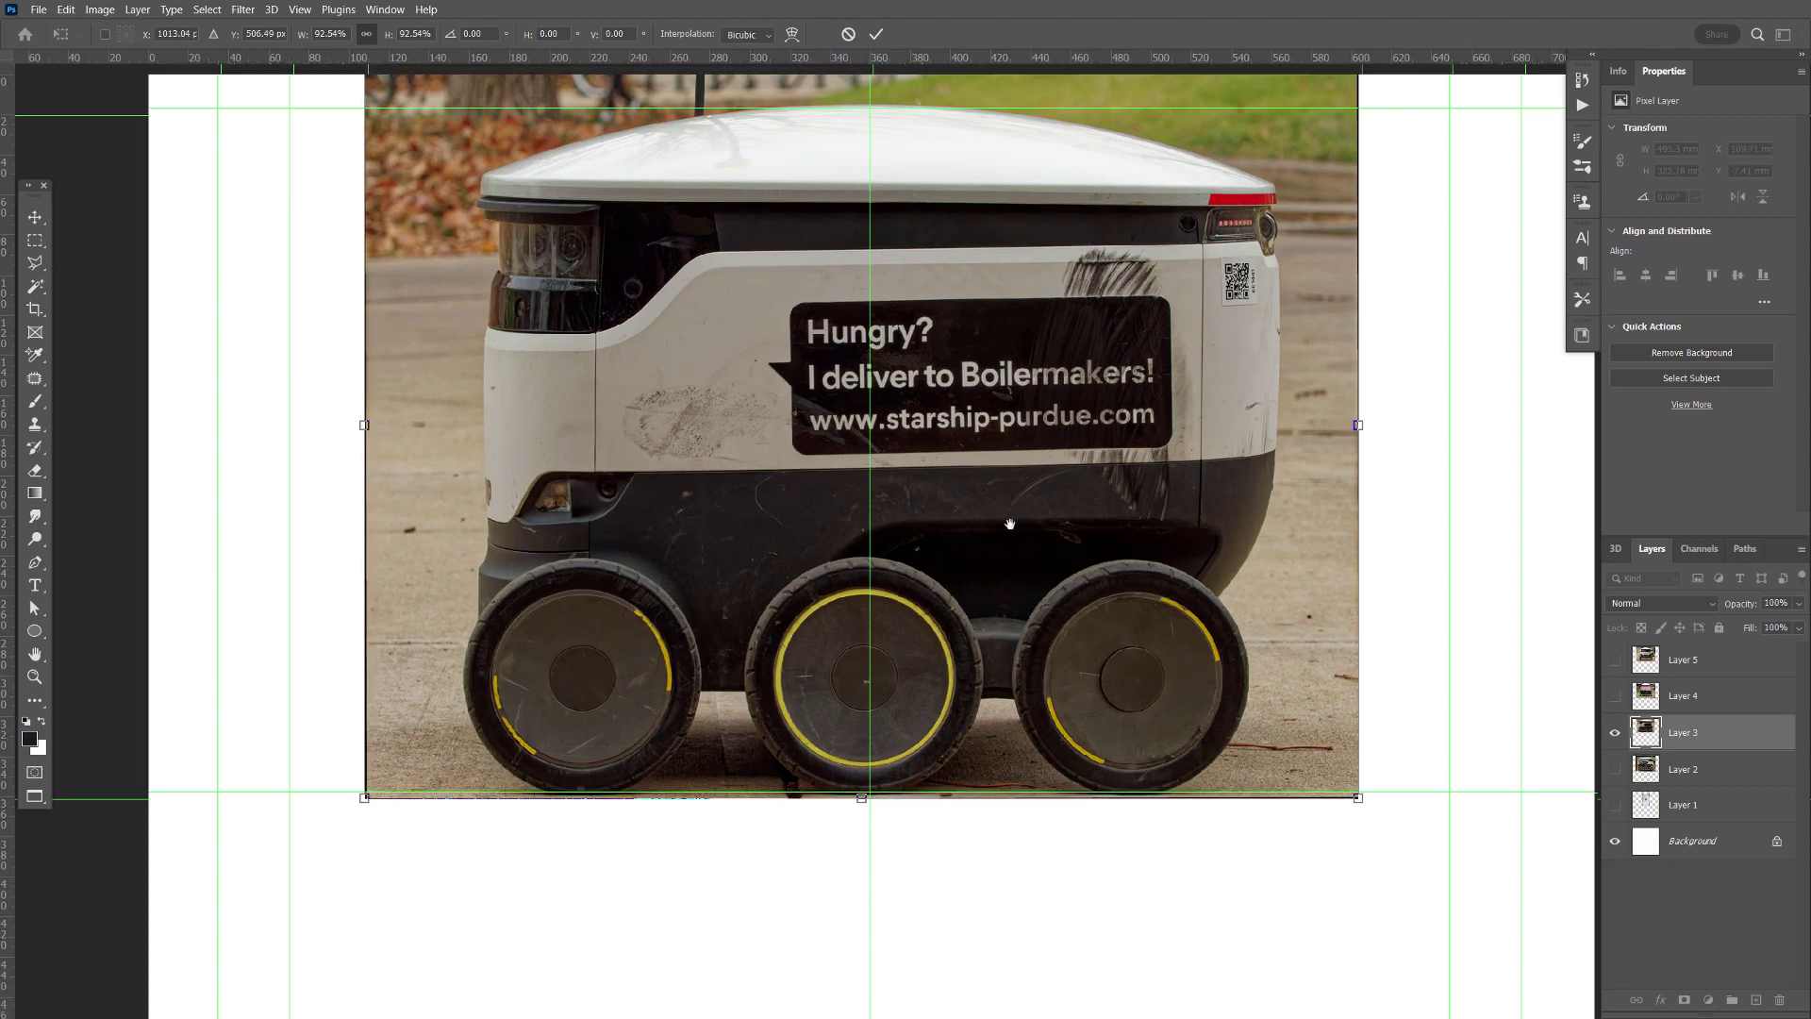
{"action": "scroll", "coordinate": [1006, 522], "scroll_direction": "up", "scroll_amount": 3}
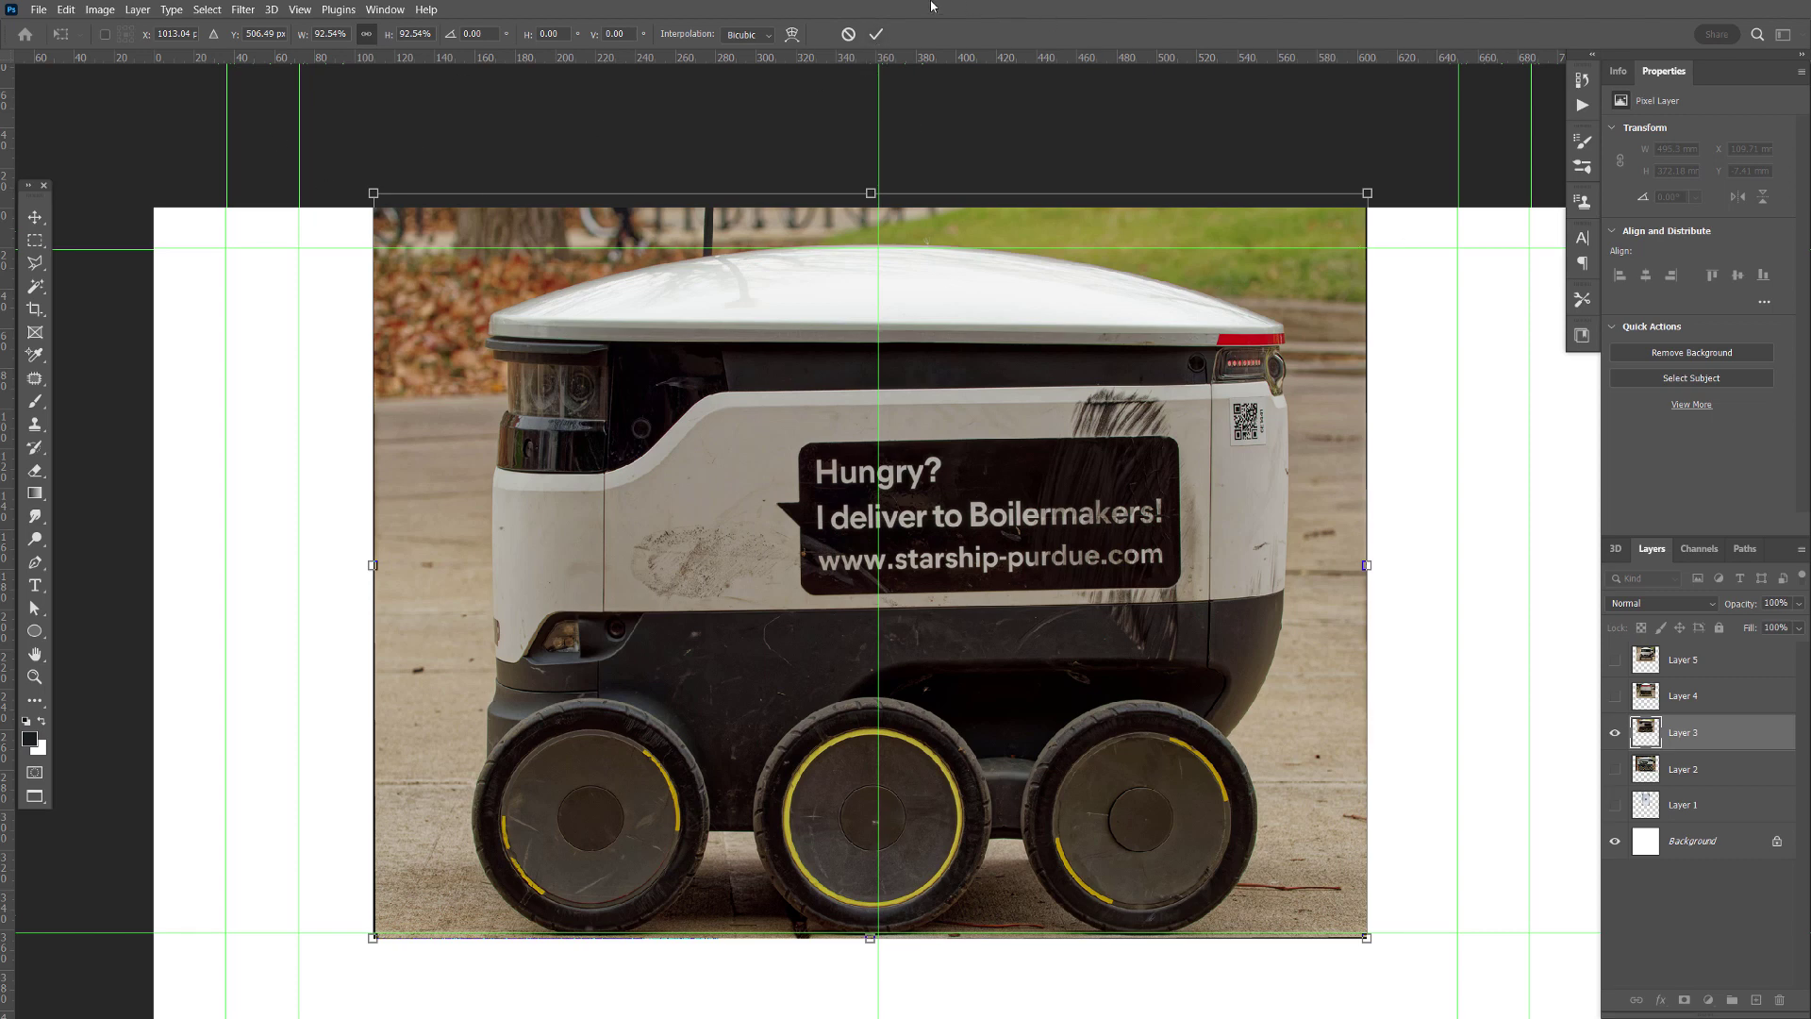
{"action": "left_click", "coordinate": [876, 34]}
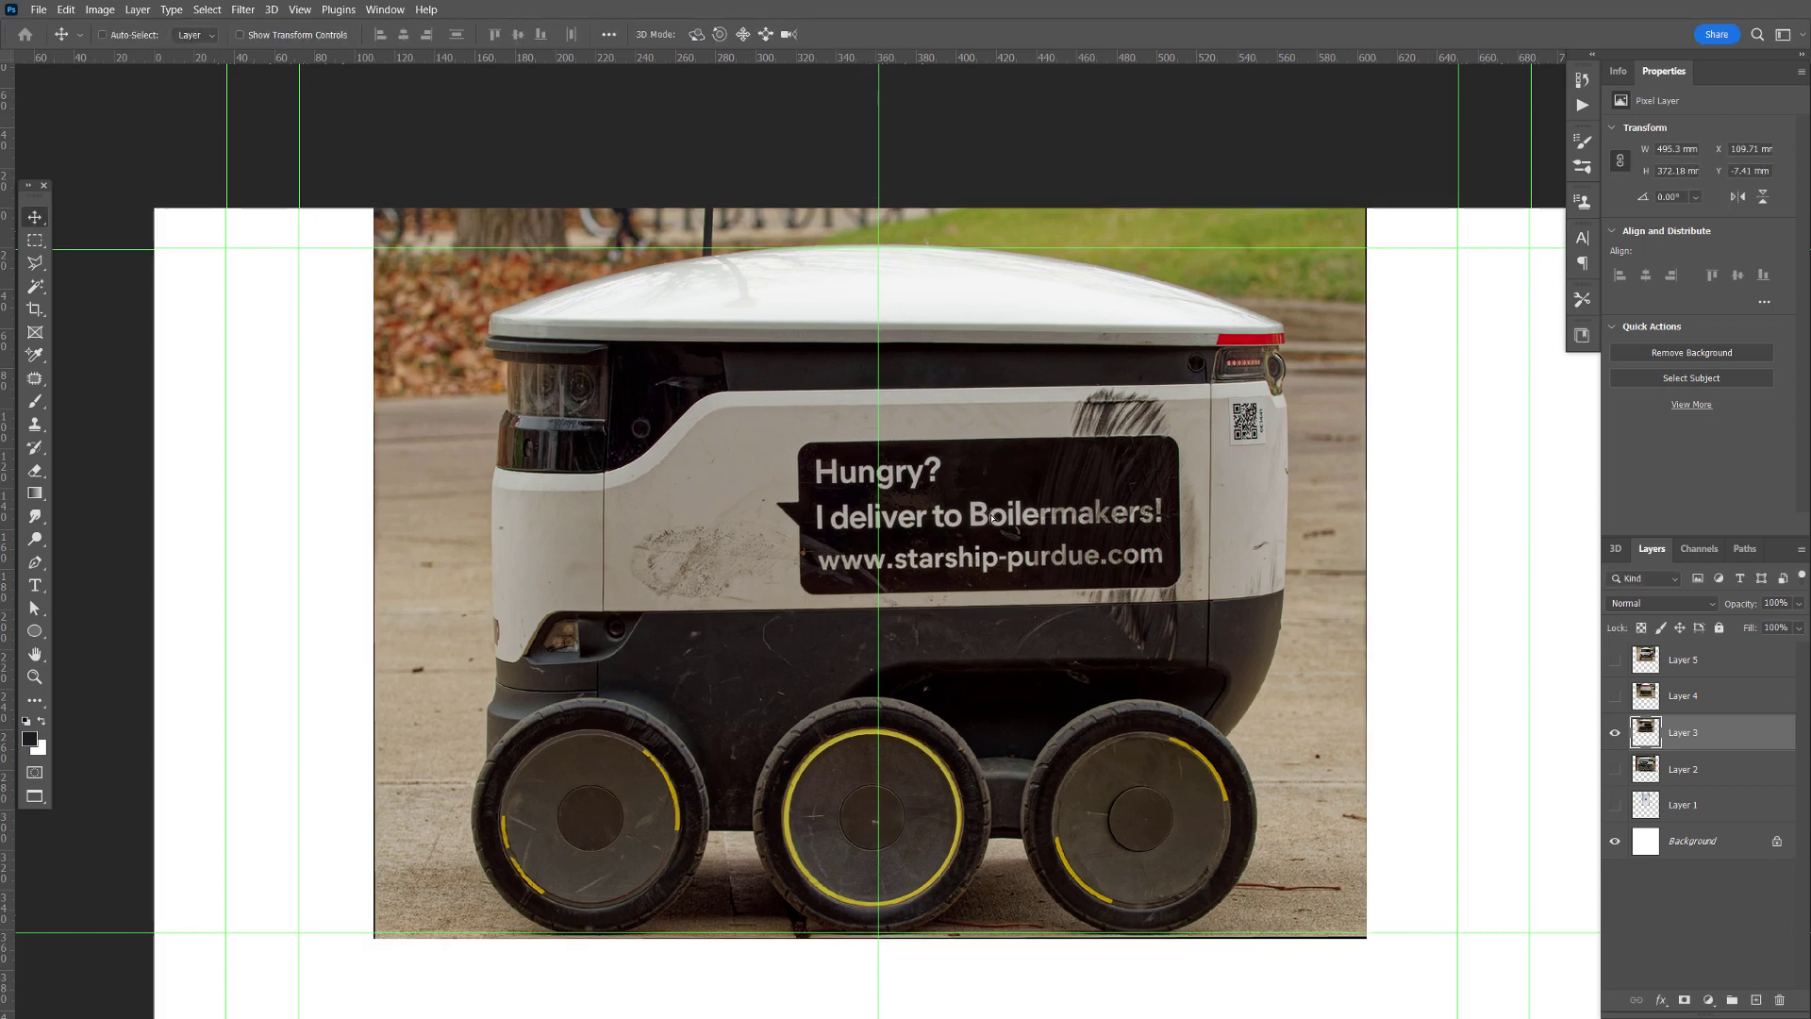
- Move Layer 3 about 21 mm down and 3.9 mm right, then erase the strip of photo background above the robot's lid
{"action": "left_click_drag", "start_coordinate": [994, 517], "coordinate": [1002, 559]}
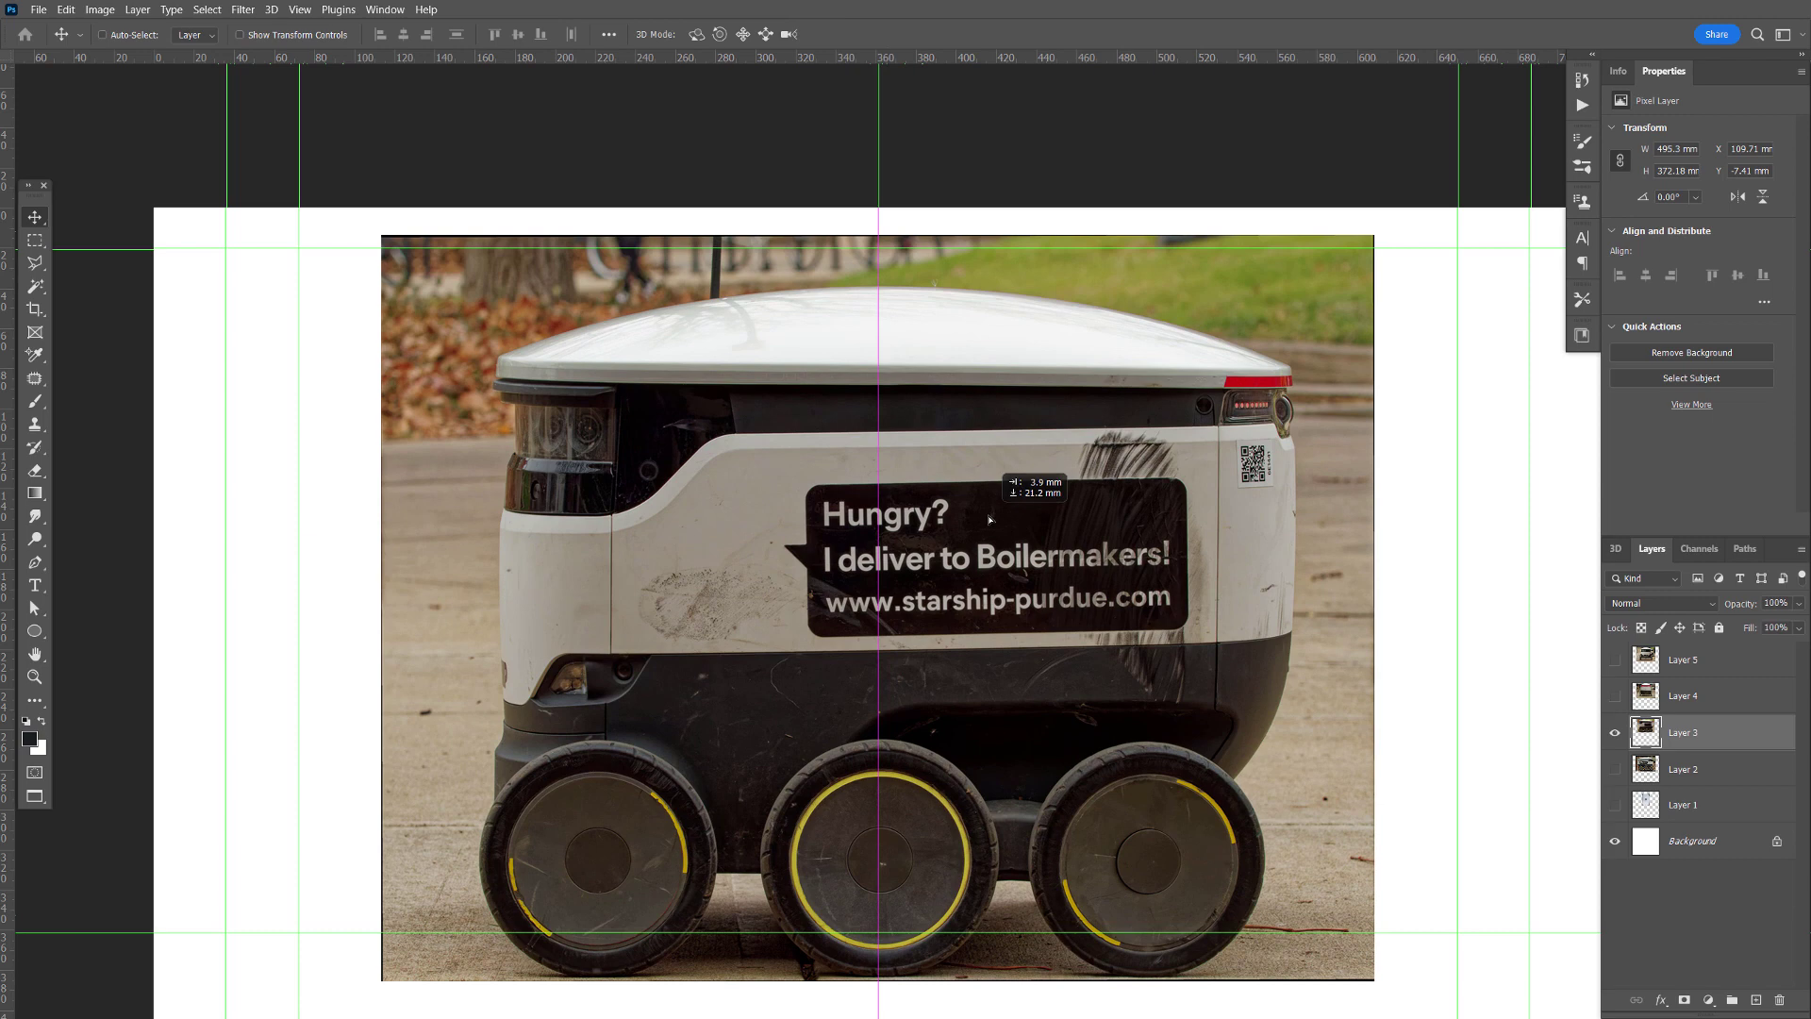
{"action": "left_click", "coordinate": [35, 240]}
{"action": "left_click_drag", "start_coordinate": [227, 207], "coordinate": [1441, 283]}
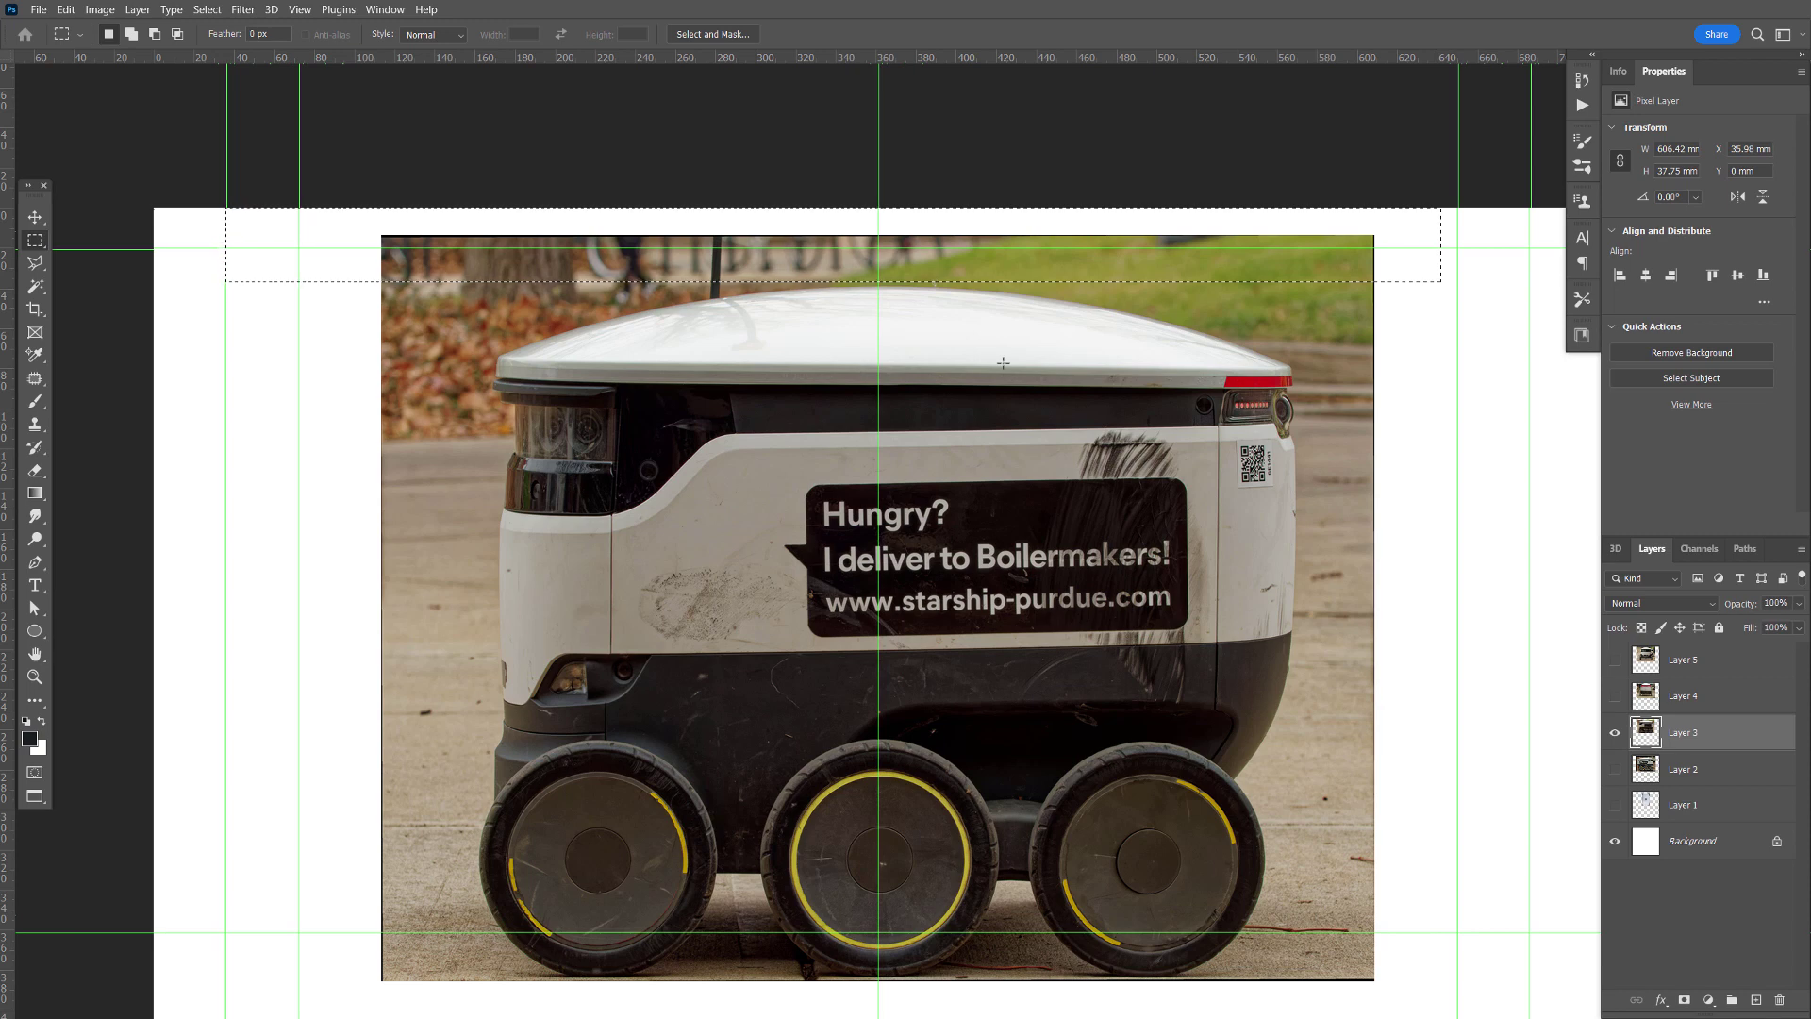
{"action": "key", "text": "Delete"}
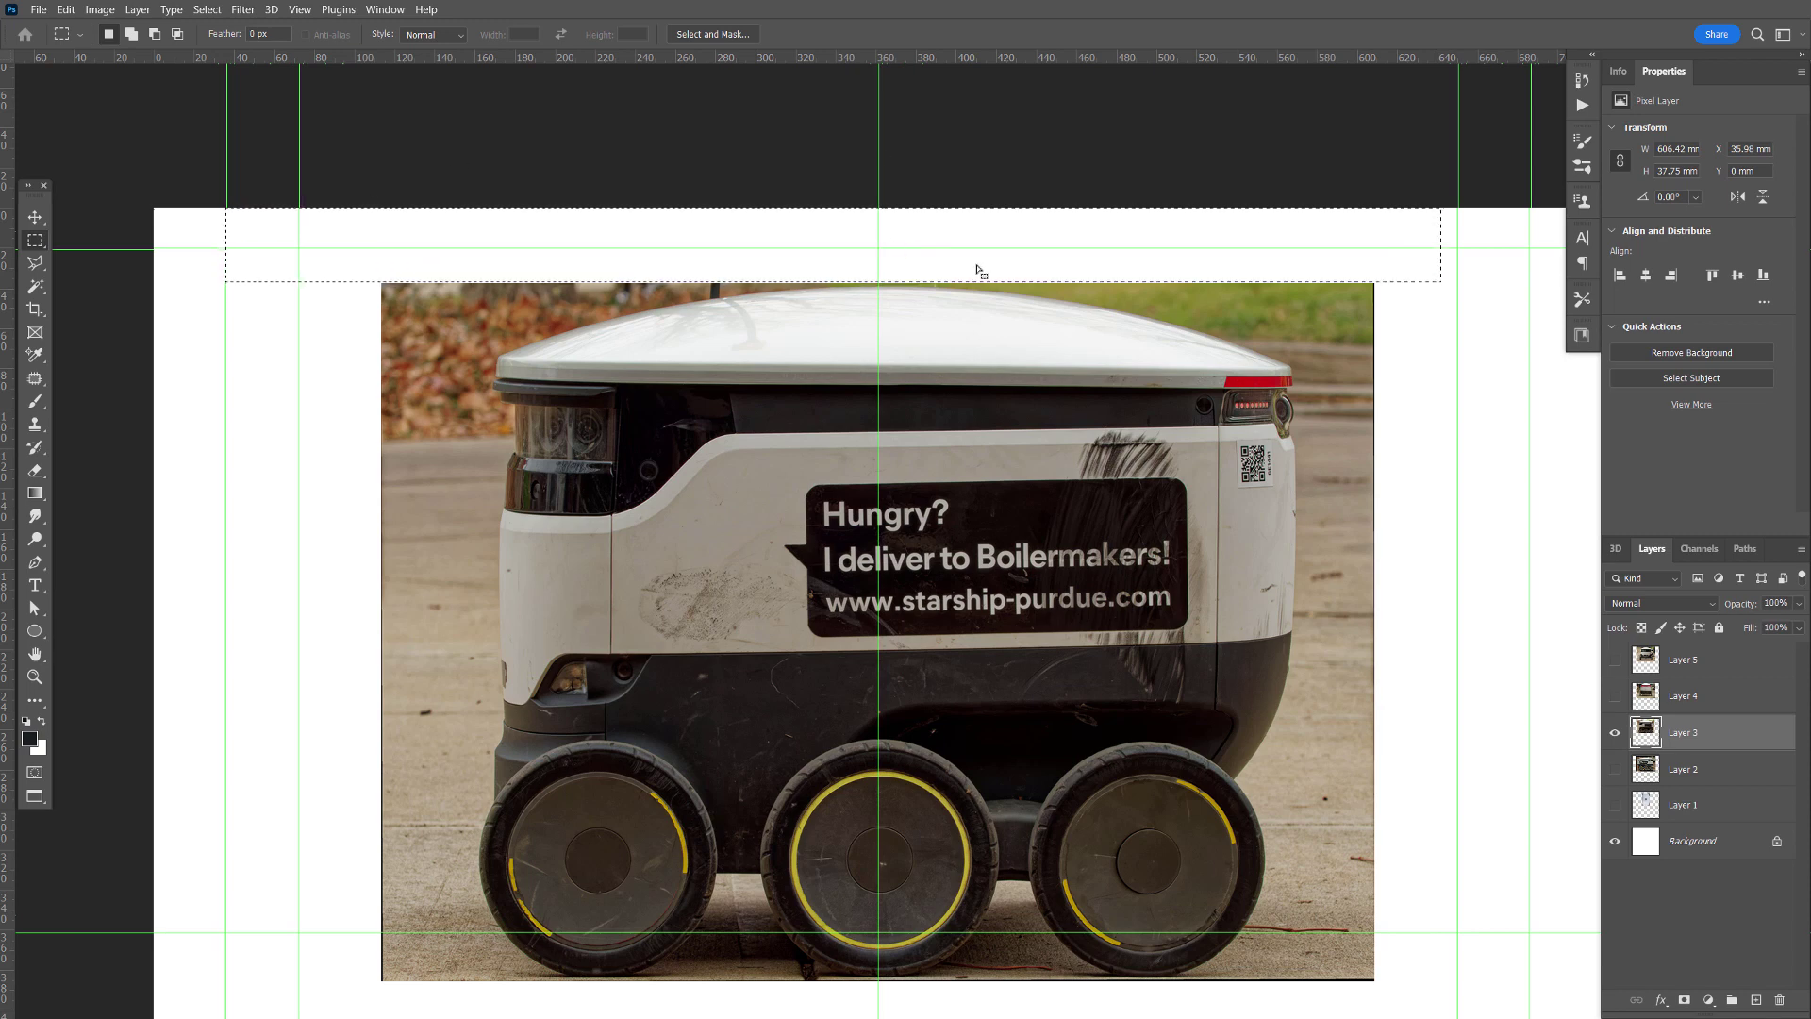
{"action": "key", "text": "ctrl+d"}
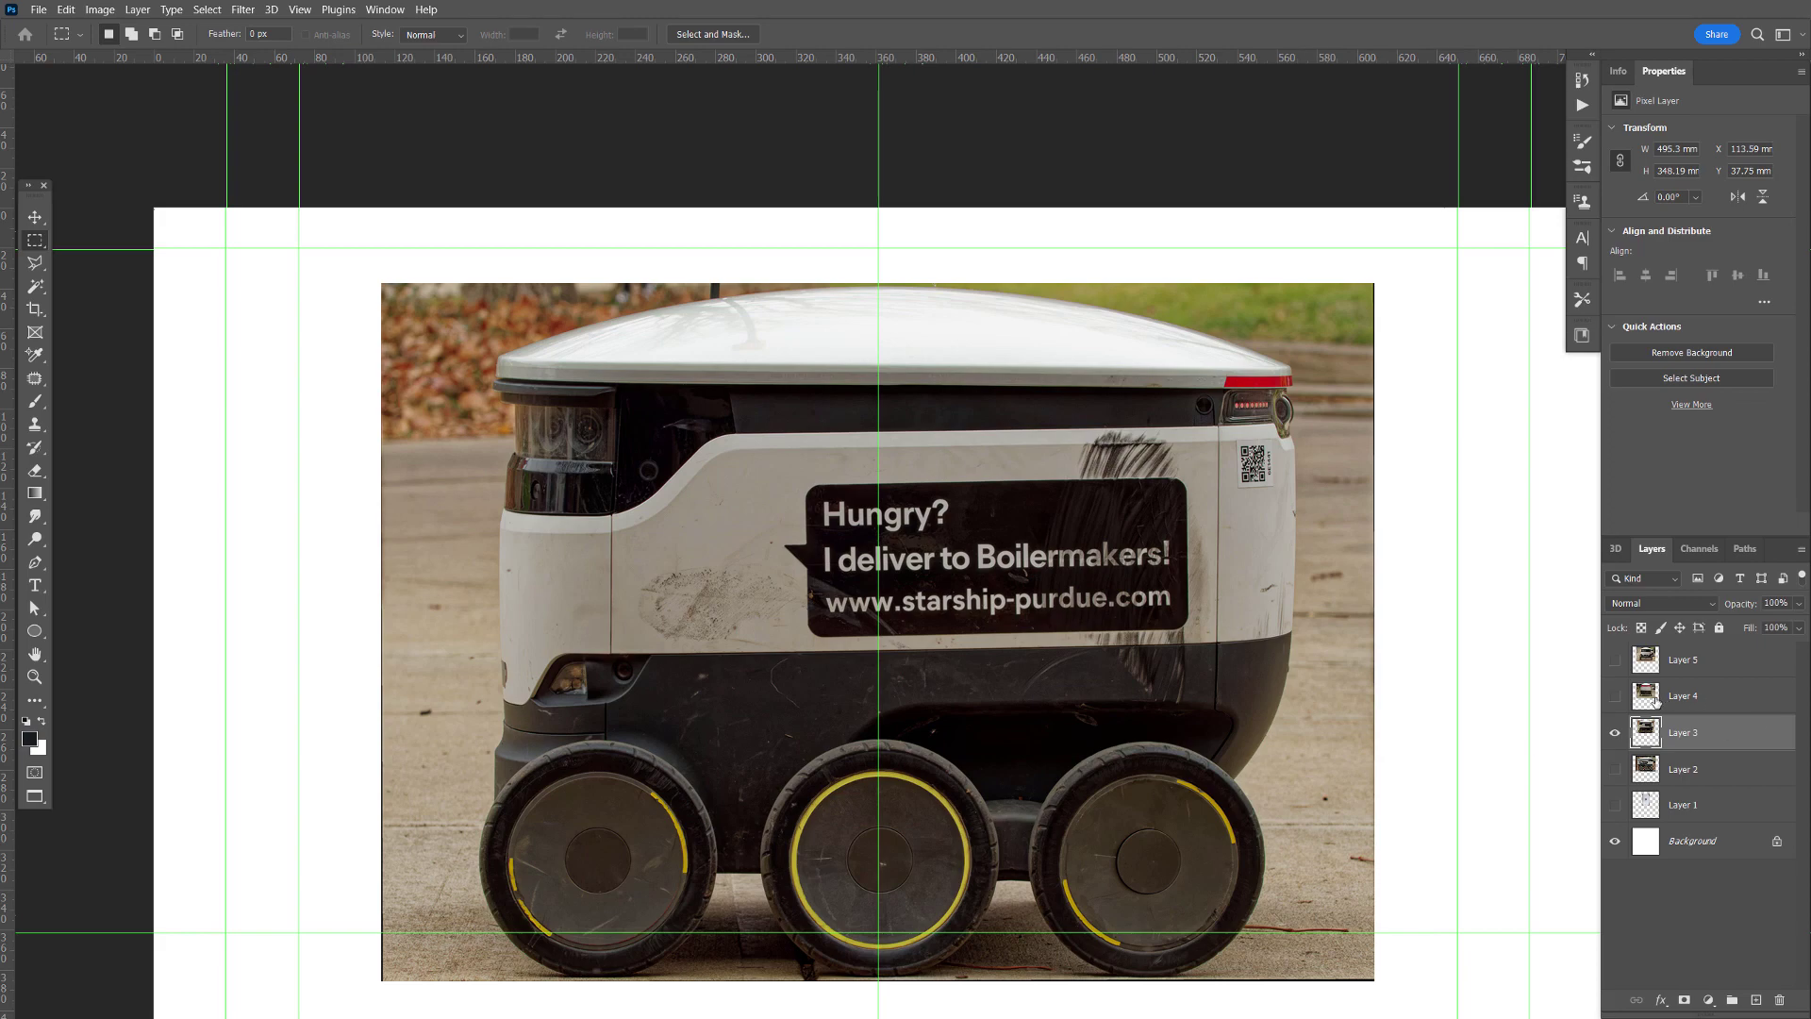
- Move the trimmed Layer 3 up to the upper guide and scale it to 98.38% to fit between the horizontal guides
{"action": "scroll", "coordinate": [998, 707], "scroll_direction": "down", "scroll_amount": 1}
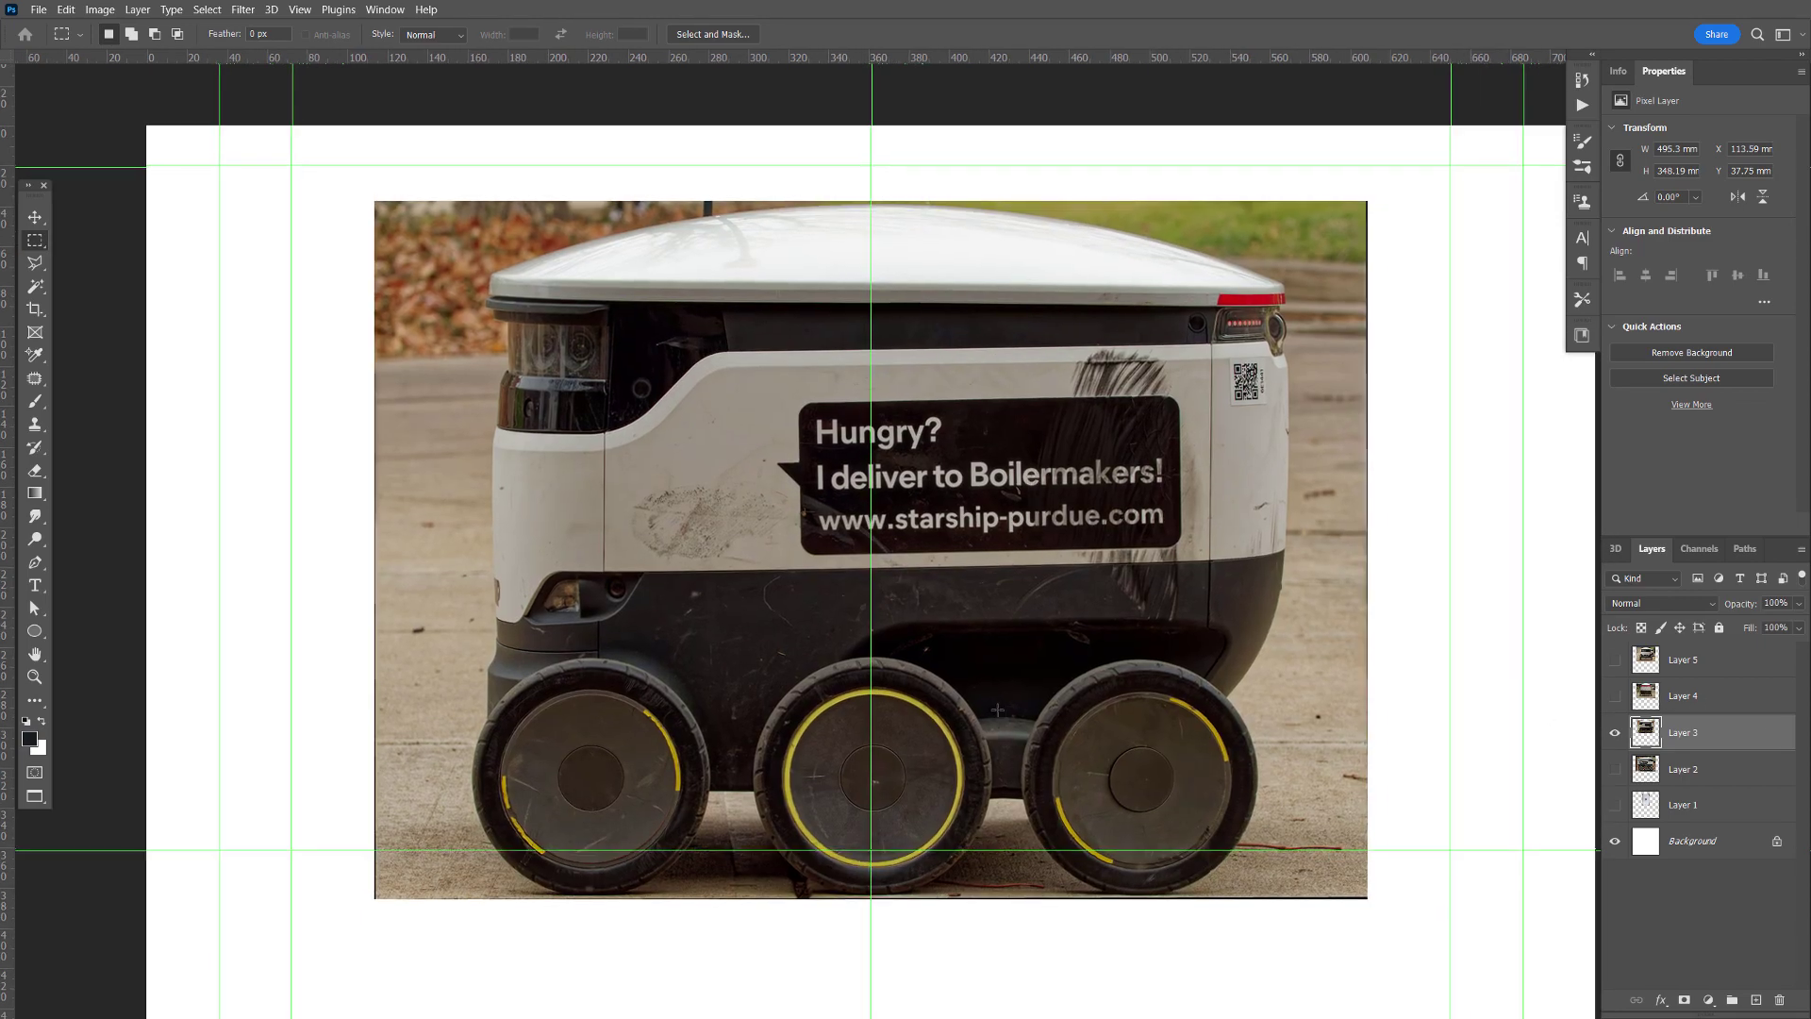
{"action": "key", "text": "ctrl+t"}
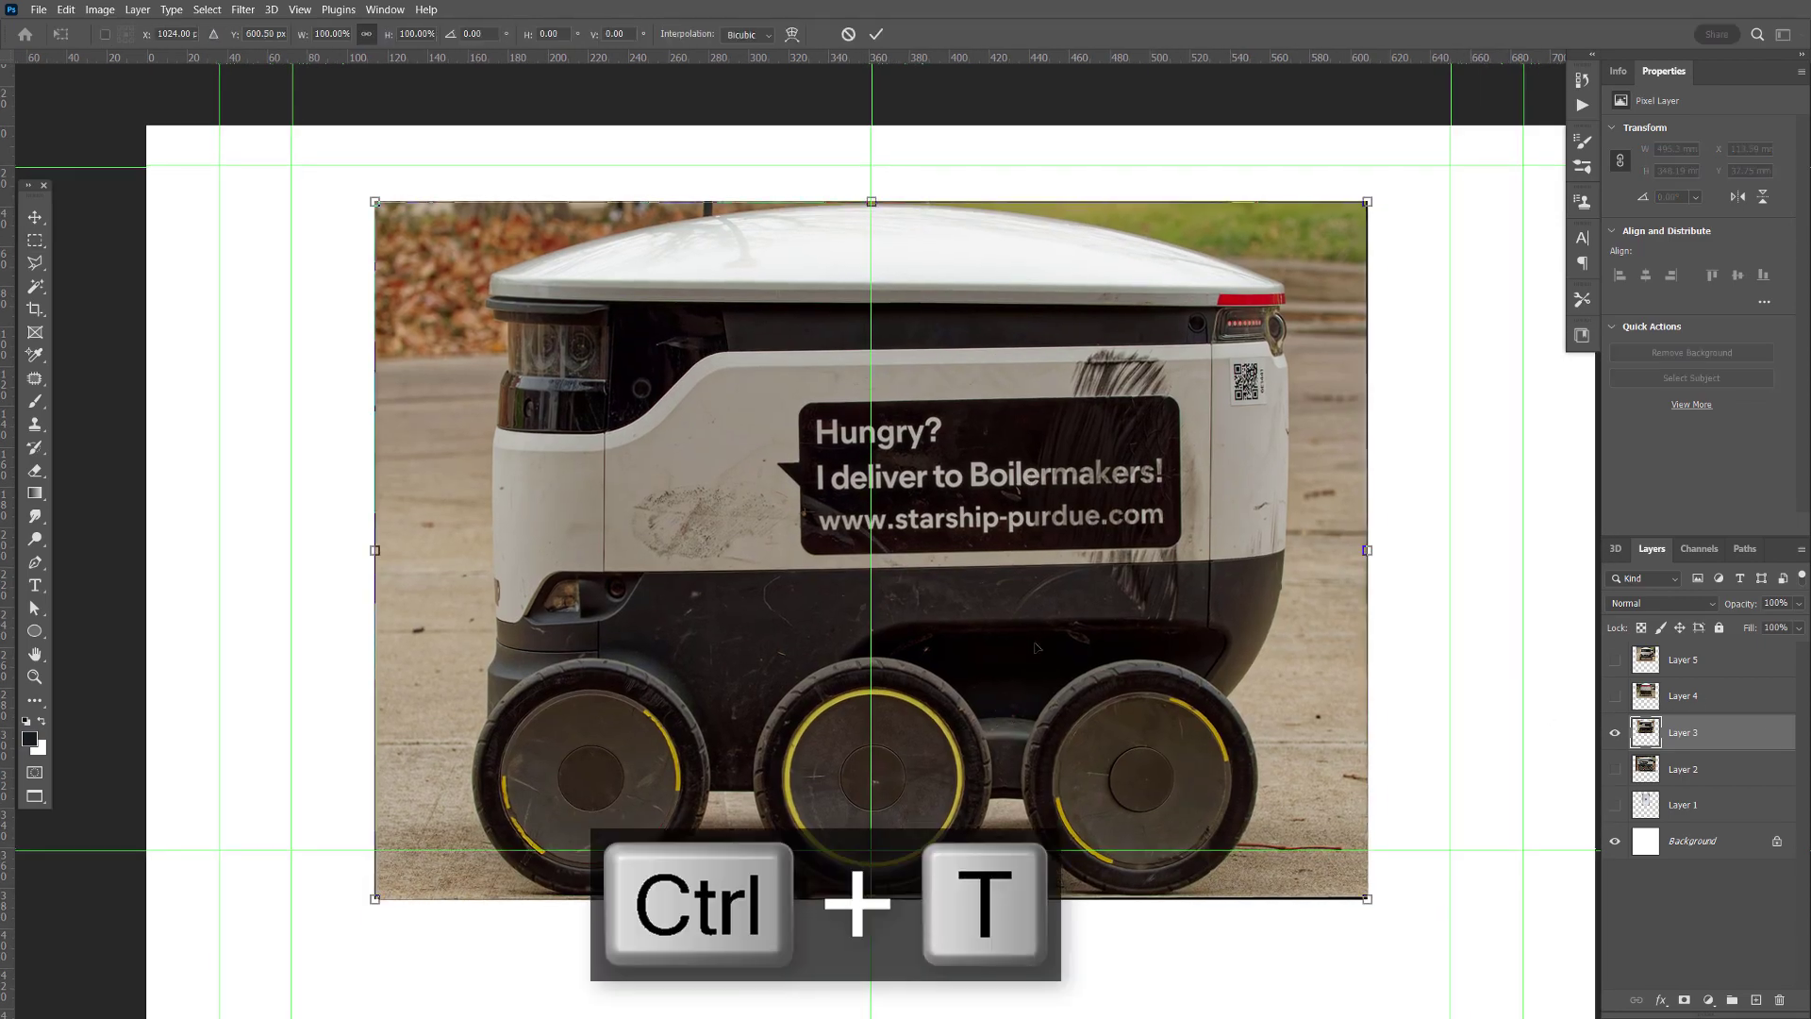
{"action": "left_click_drag", "start_coordinate": [1034, 649], "coordinate": [1035, 605]}
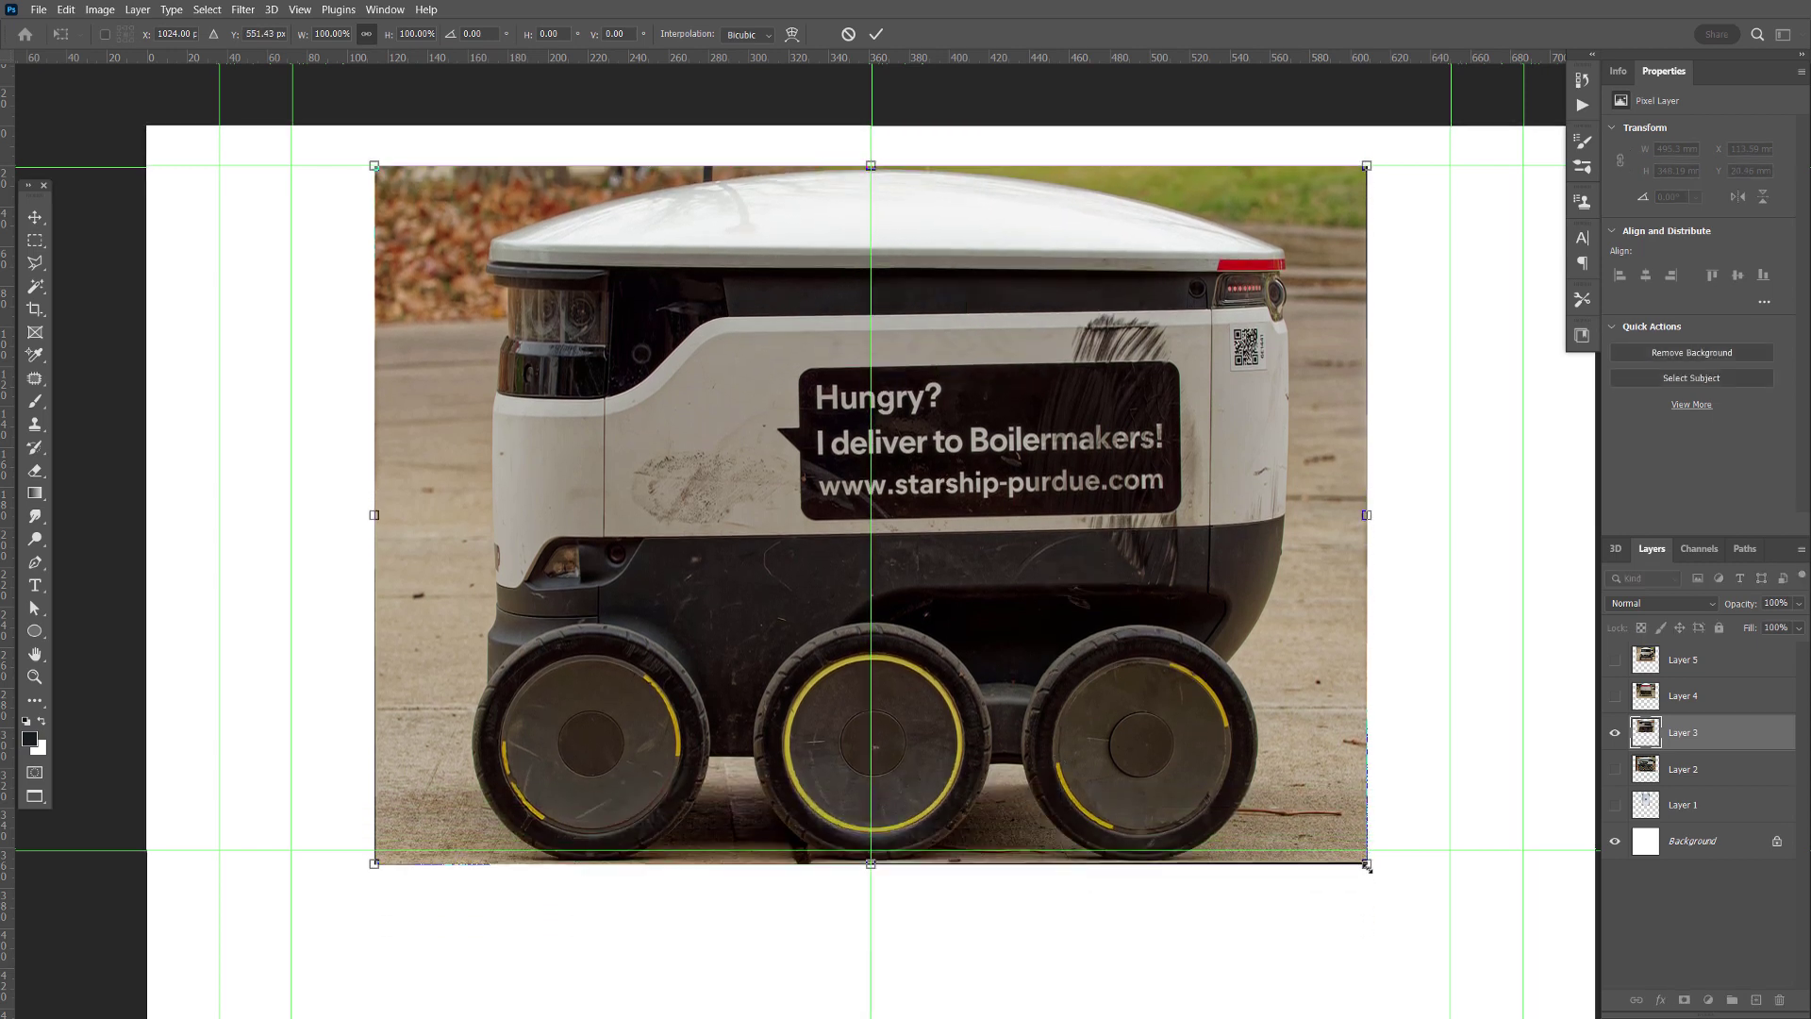
{"action": "left_click_drag", "start_coordinate": [1368, 865], "coordinate": [1353, 855]}
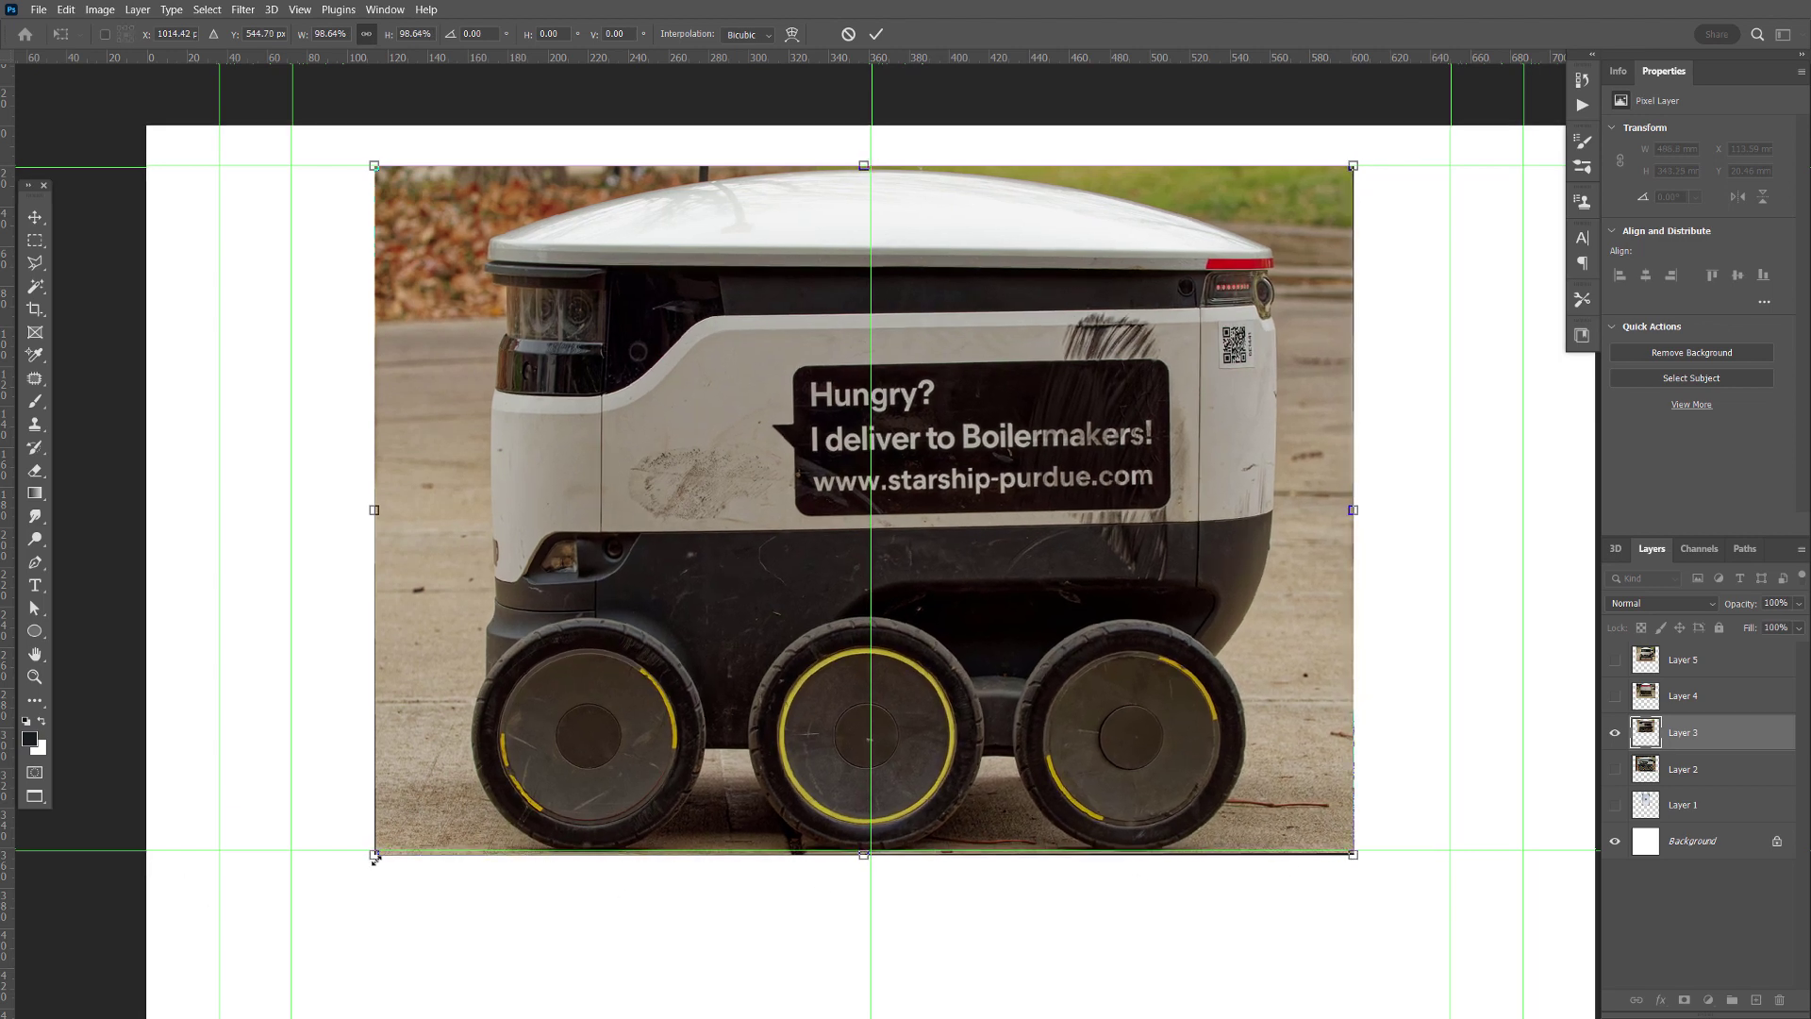
{"action": "left_click_drag", "start_coordinate": [374, 854], "coordinate": [377, 857]}
- Nudge Layer 3 right and slightly up to centre it on the vertical guide, apply the transform, and briefly compare it with Layer 5
{"action": "key", "text": "Right"}
{"action": "key", "text": "Right"}
{"action": "key", "text": "Right"}
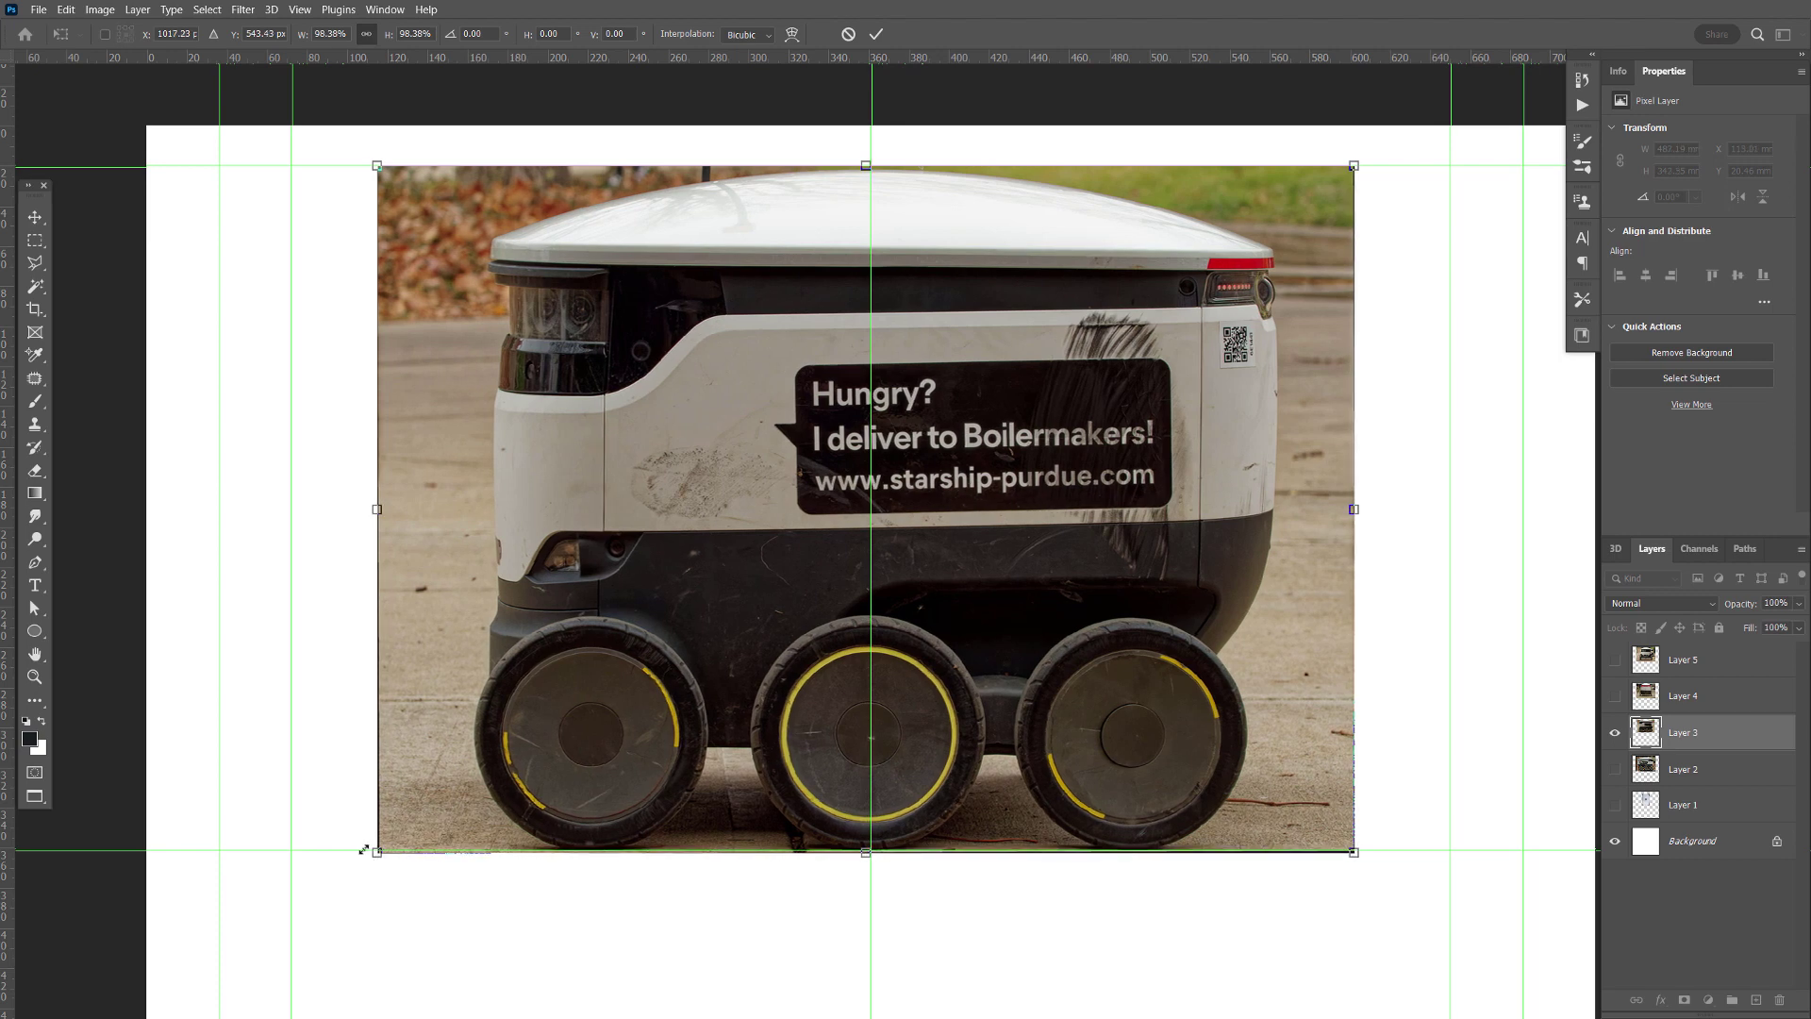
{"action": "key", "text": "Right"}
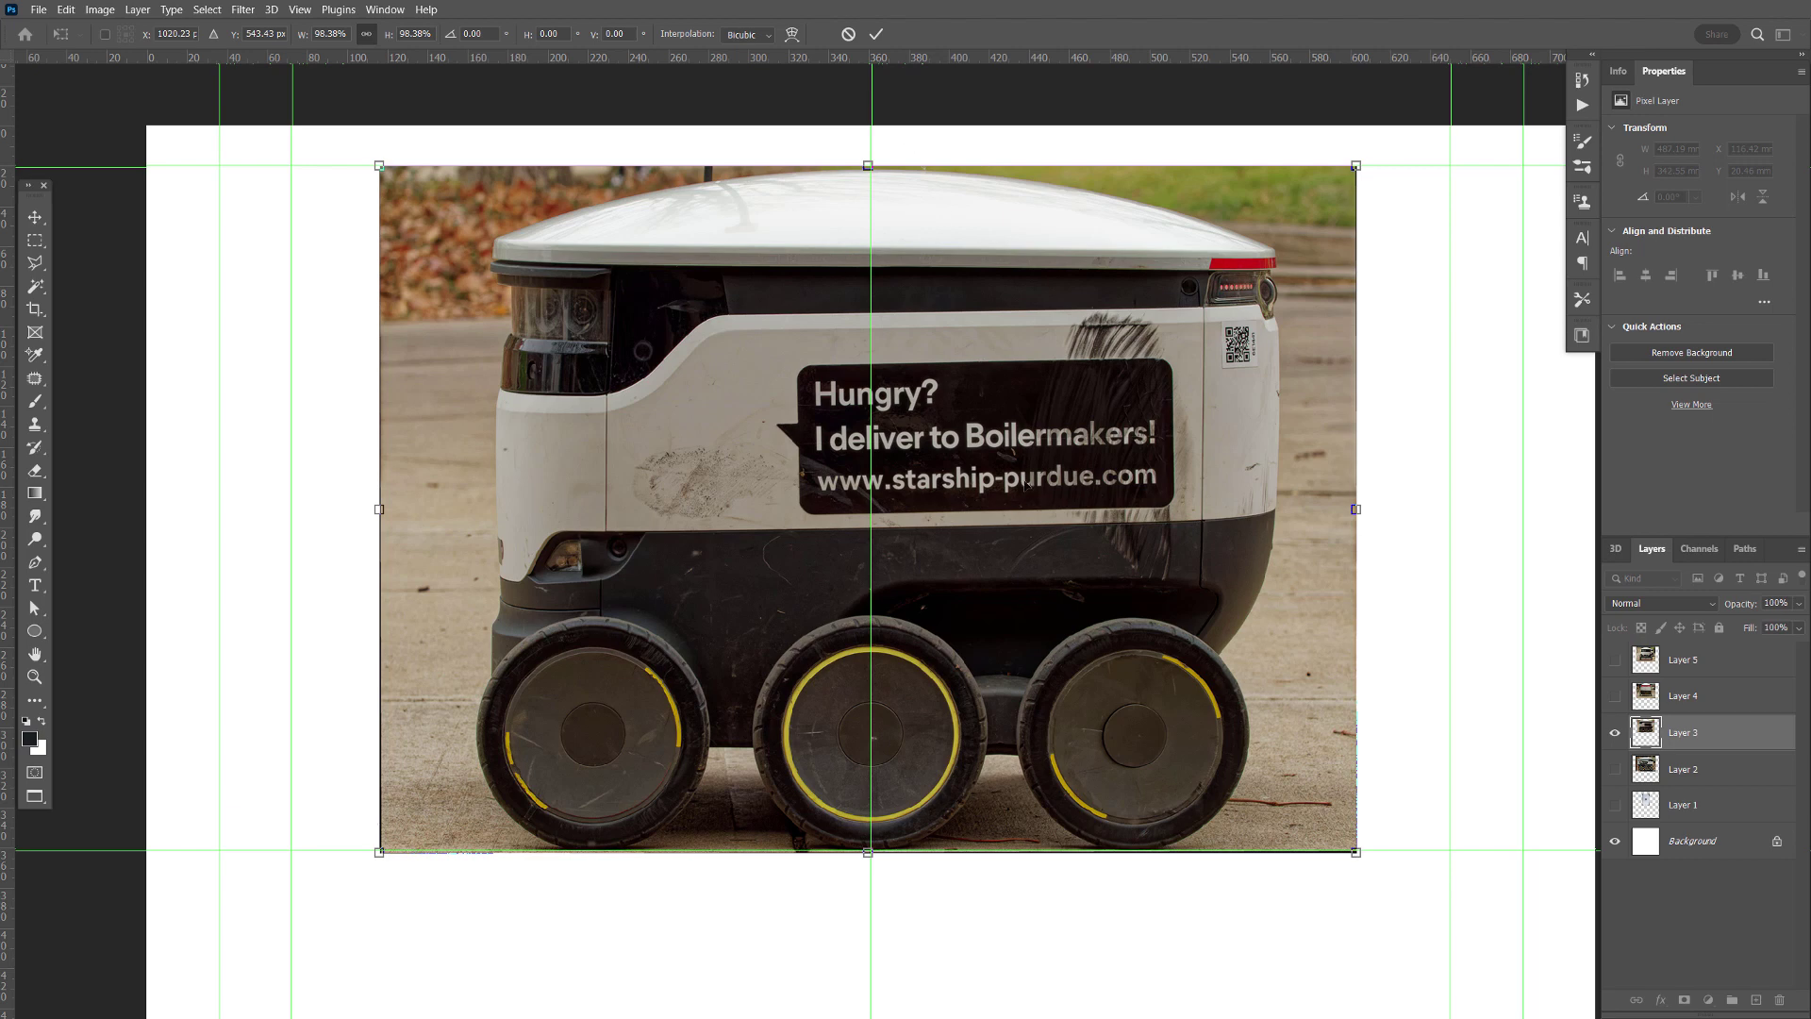
{"action": "key", "text": "Up"}
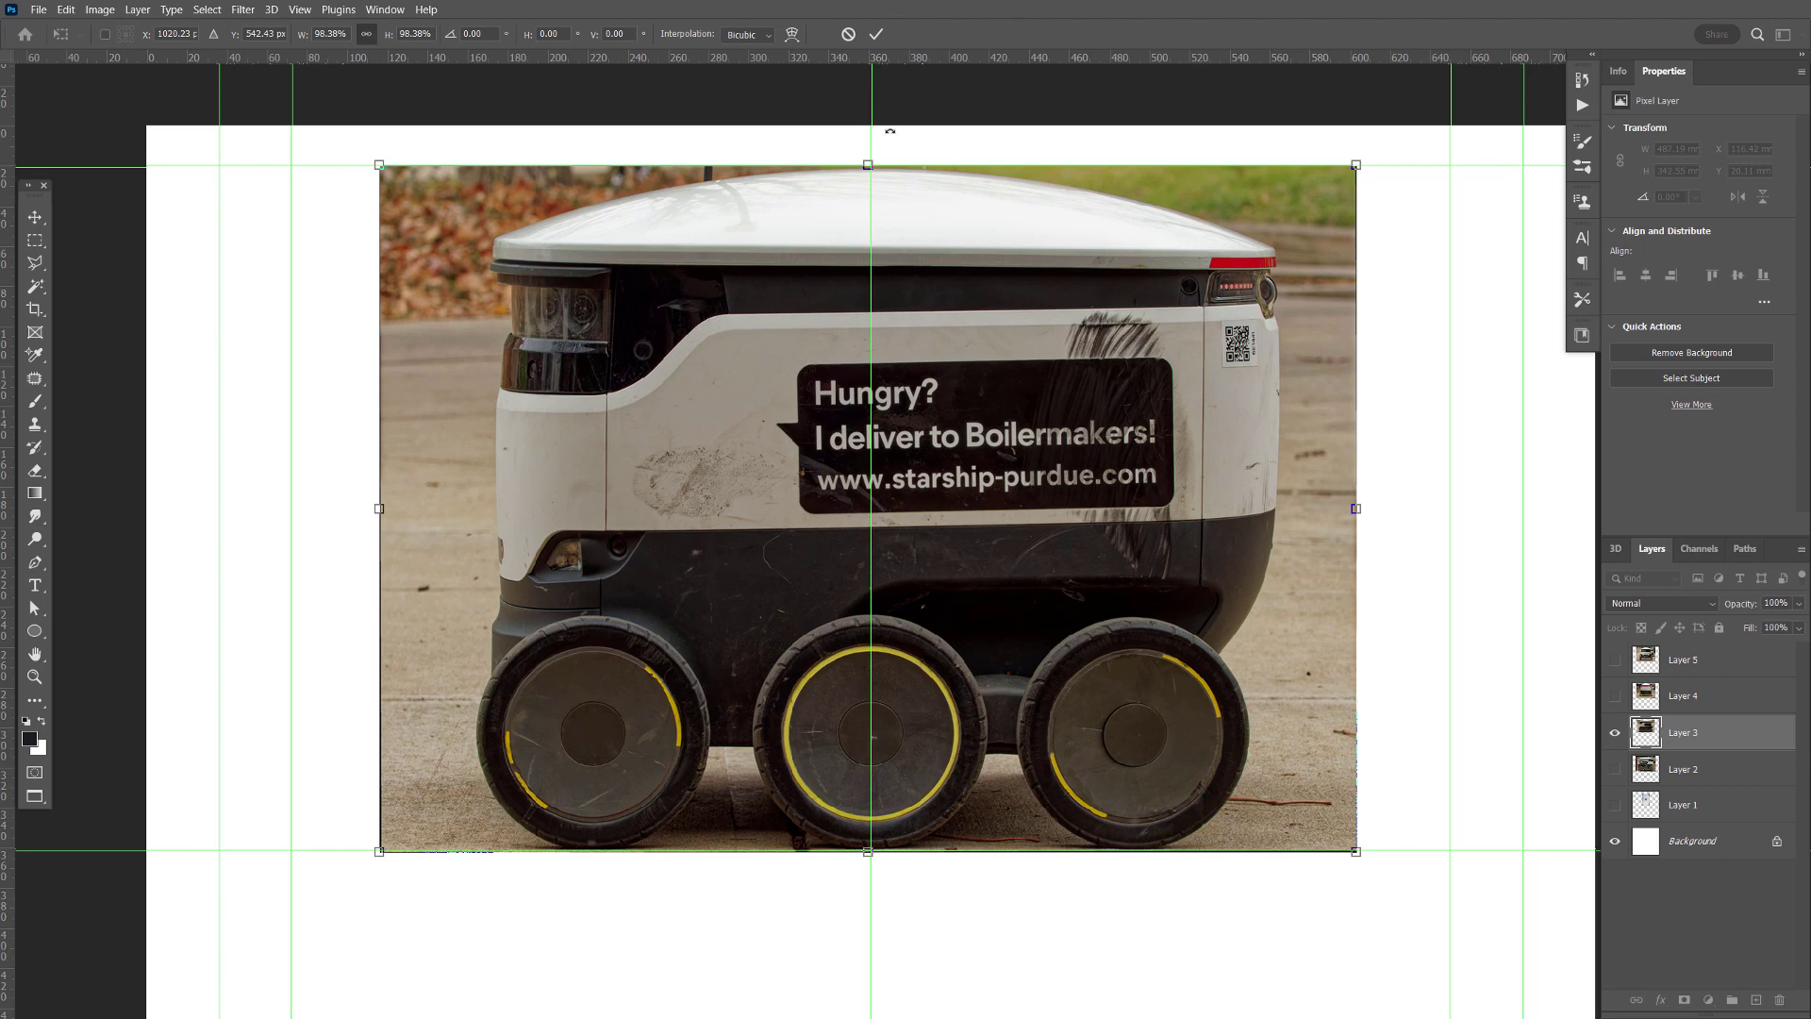
{"action": "left_click", "coordinate": [877, 35]}
{"action": "left_click", "coordinate": [1615, 660]}
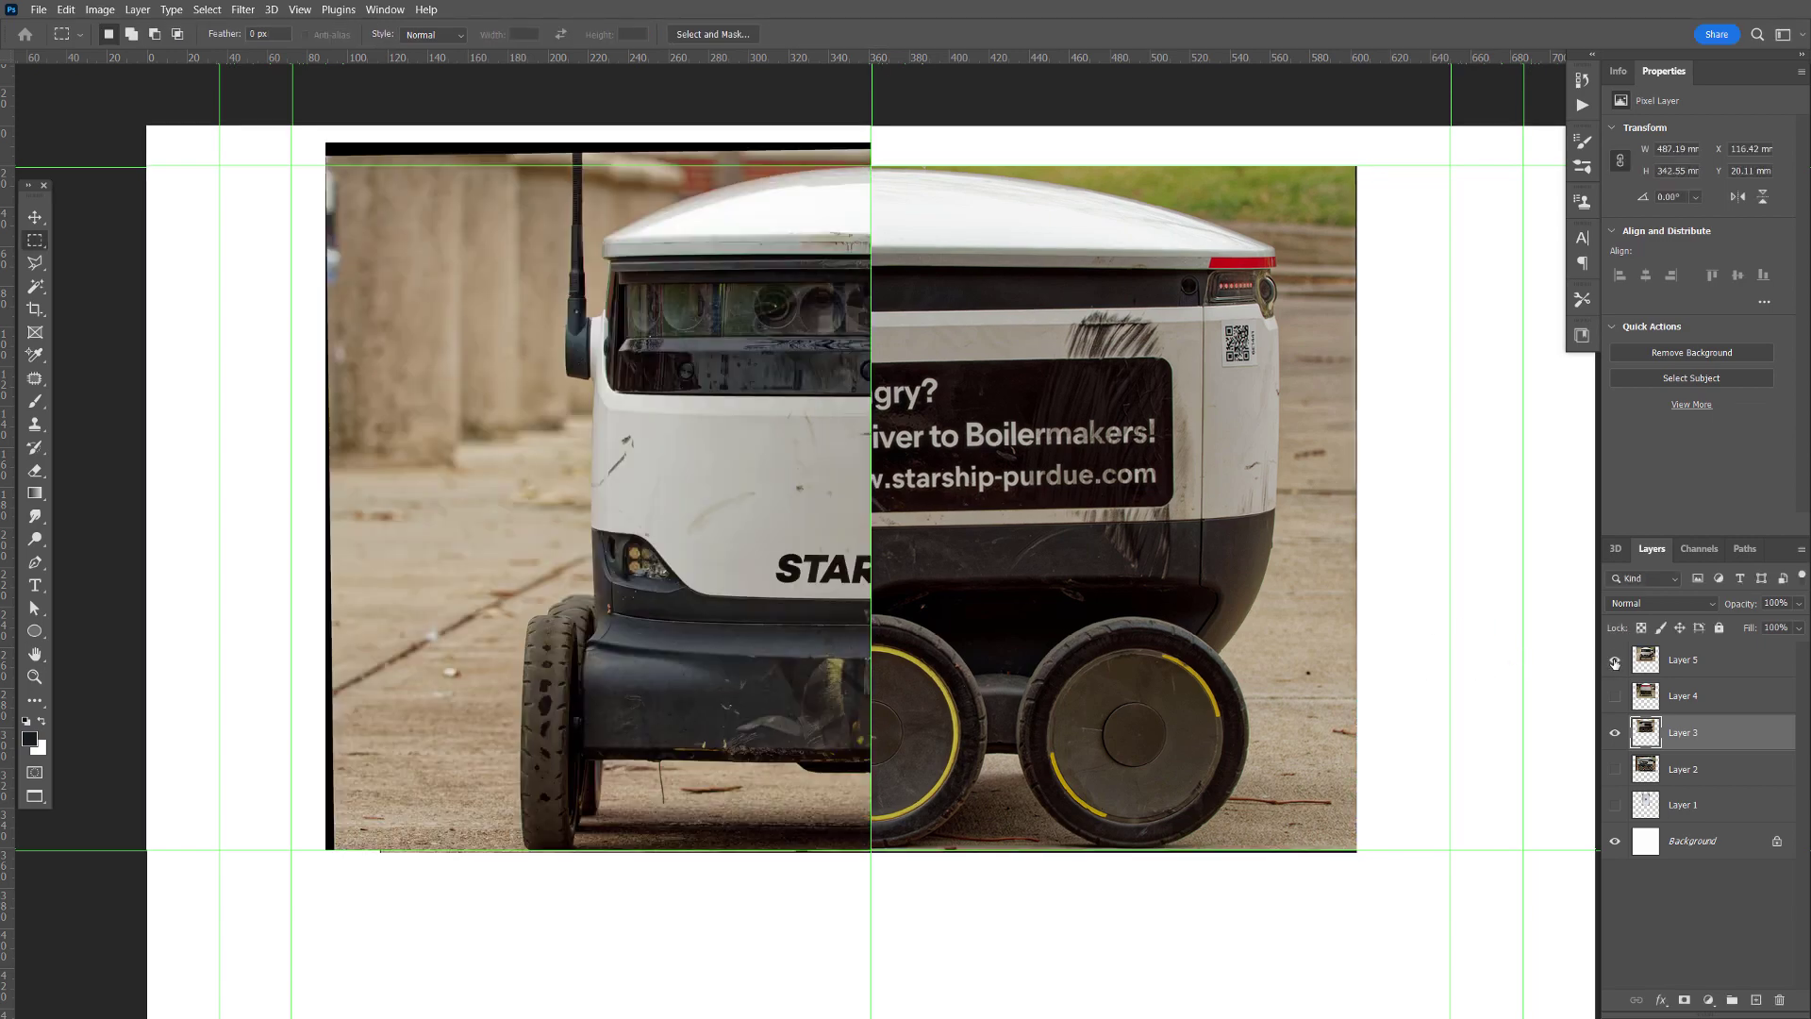
{"action": "left_click", "coordinate": [1616, 661]}
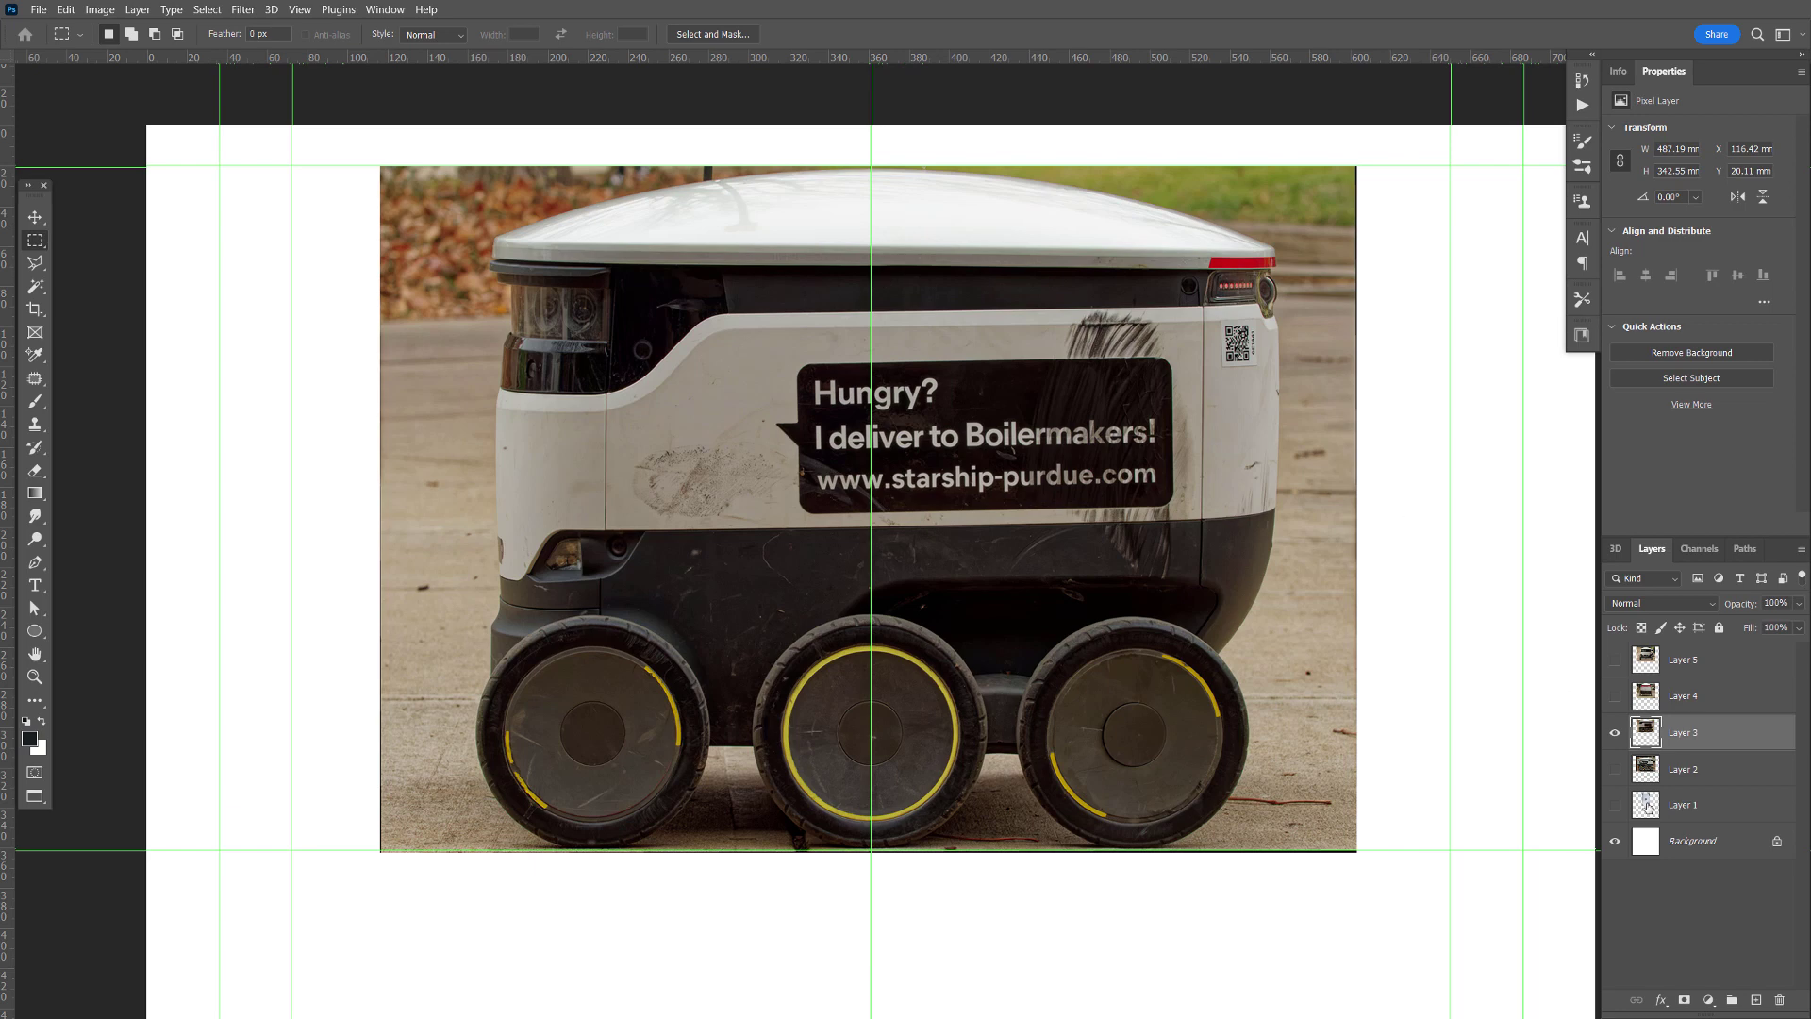
- Transform Layer 3 again, enlarging it proportionally to 100.43% to bring the wheels closer to the lower guide
{"action": "left_click", "coordinate": [36, 219]}
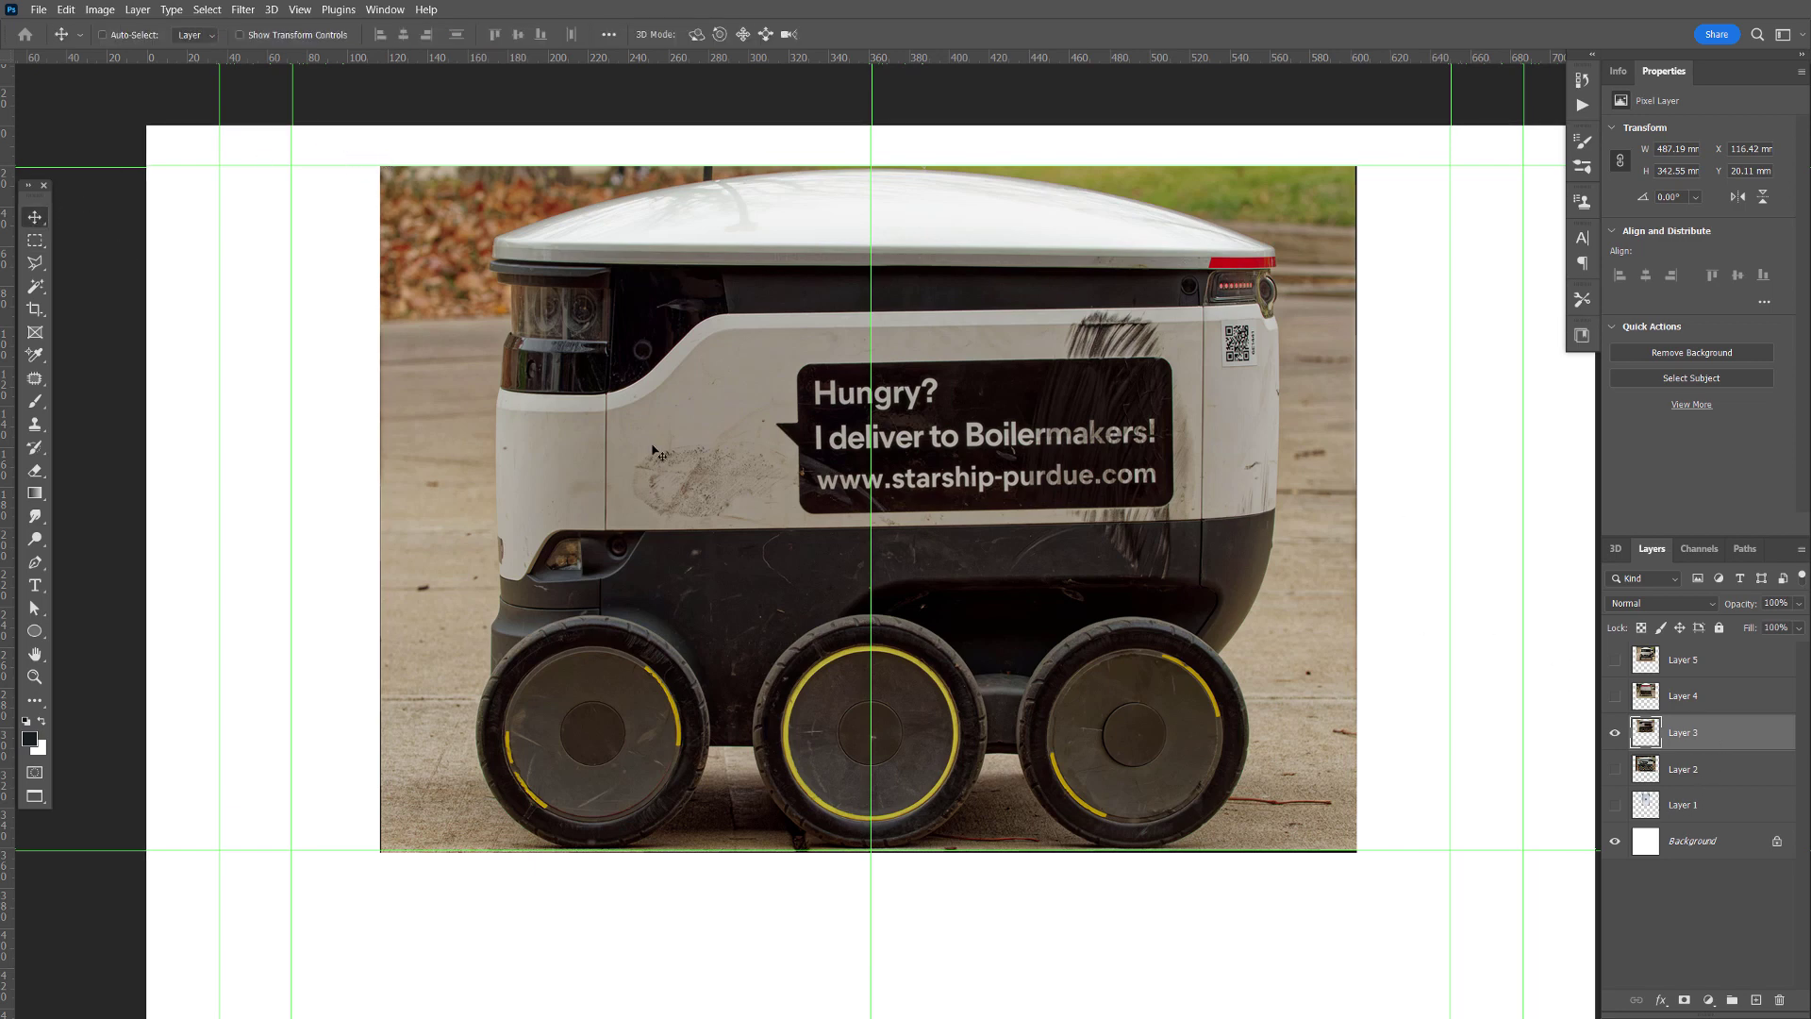
{"action": "key", "text": "ctrl+t"}
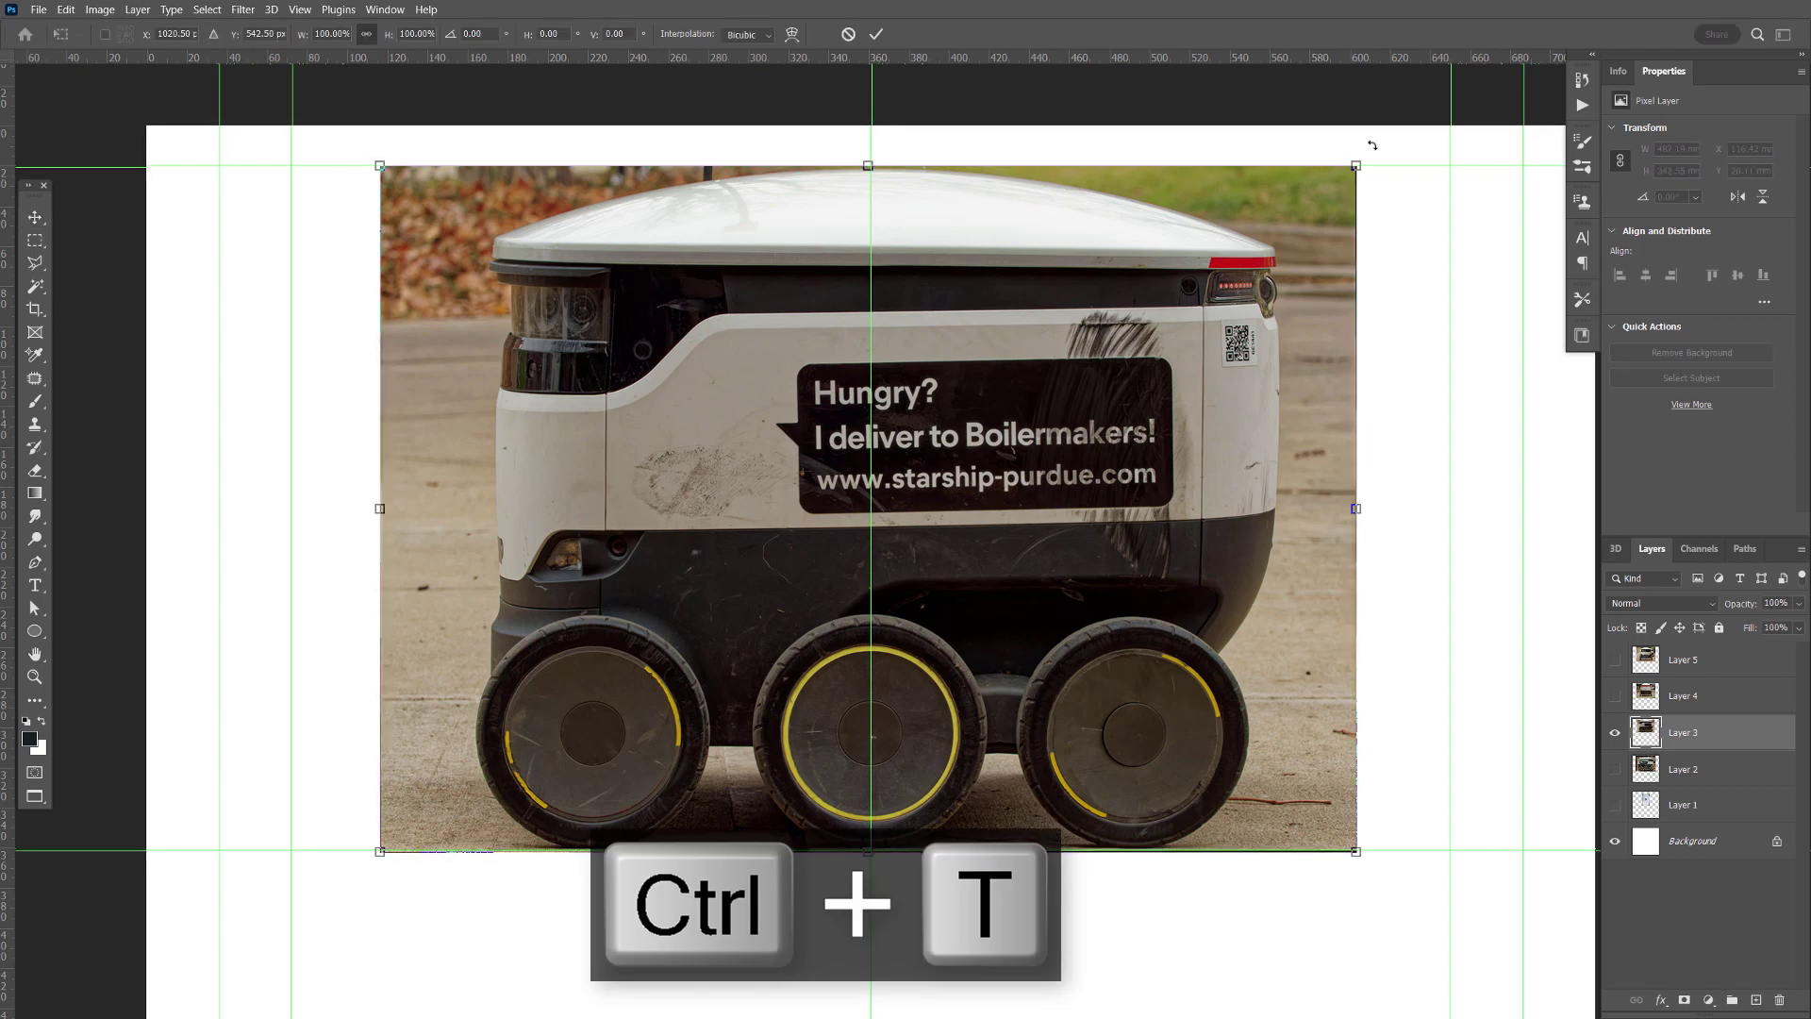
{"action": "left_click_drag", "start_coordinate": [1356, 165], "coordinate": [1360, 161]}
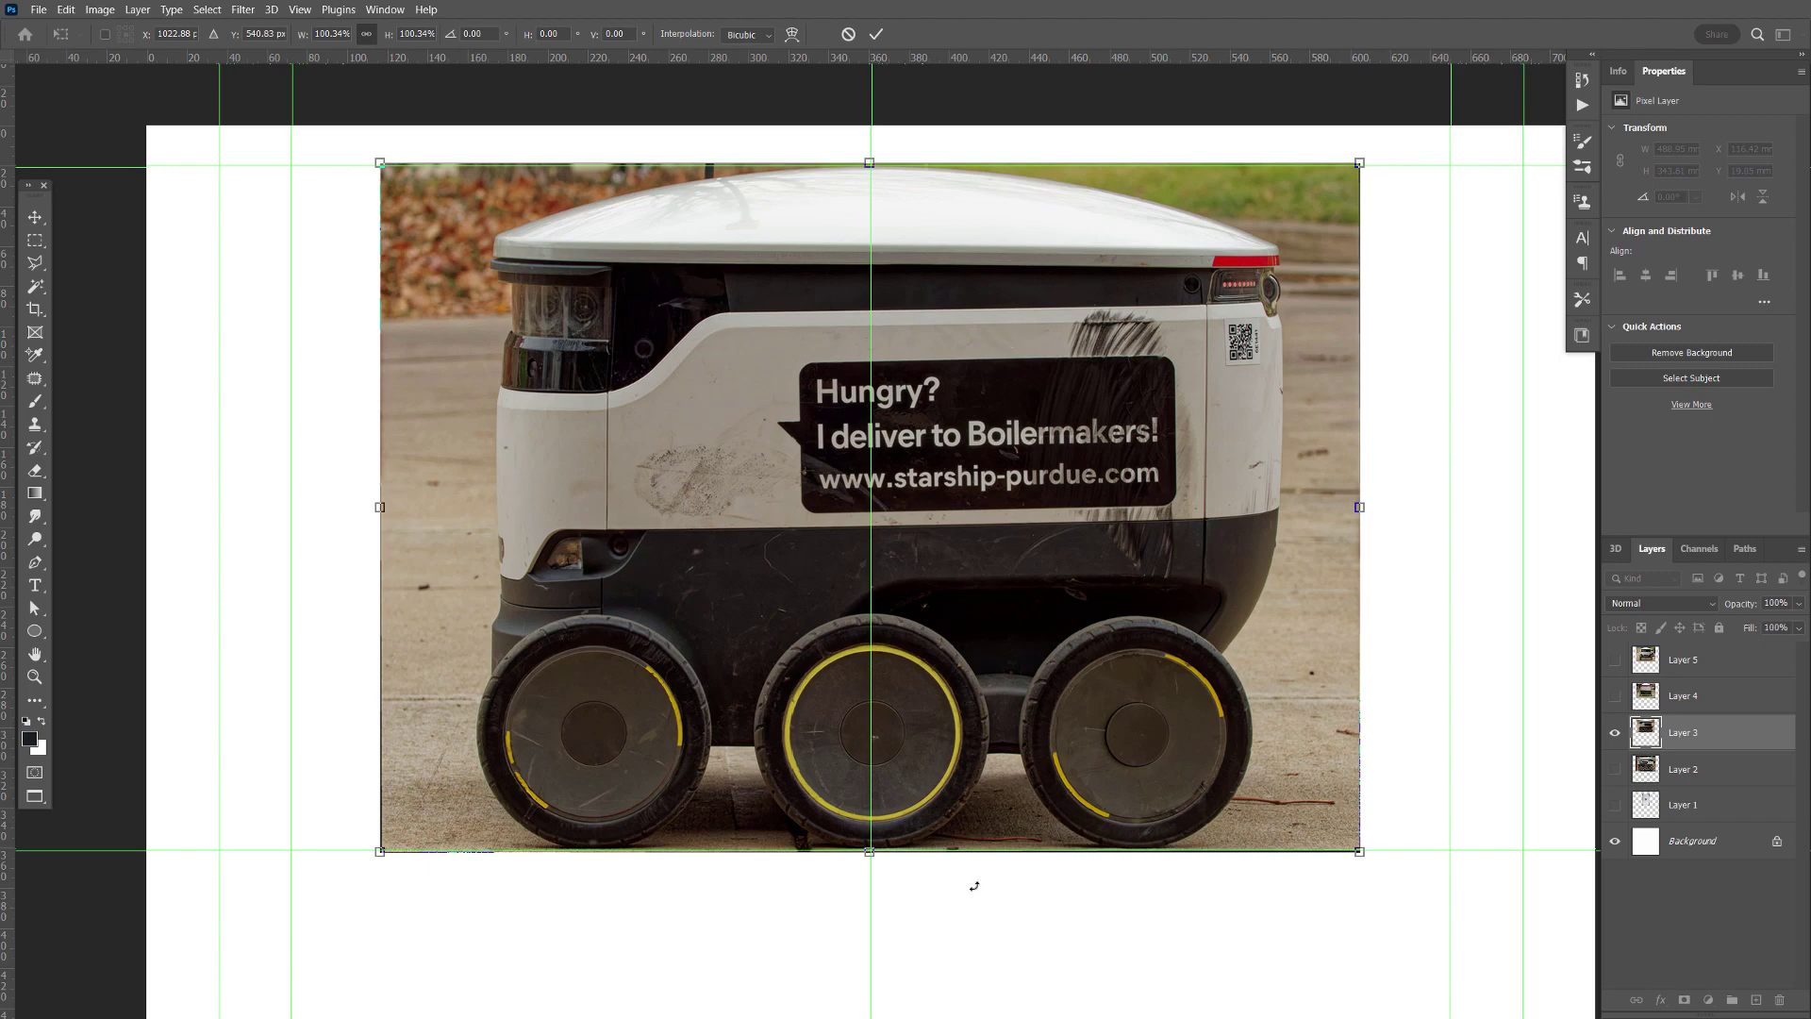
{"action": "key", "text": "ctrl+equal"}
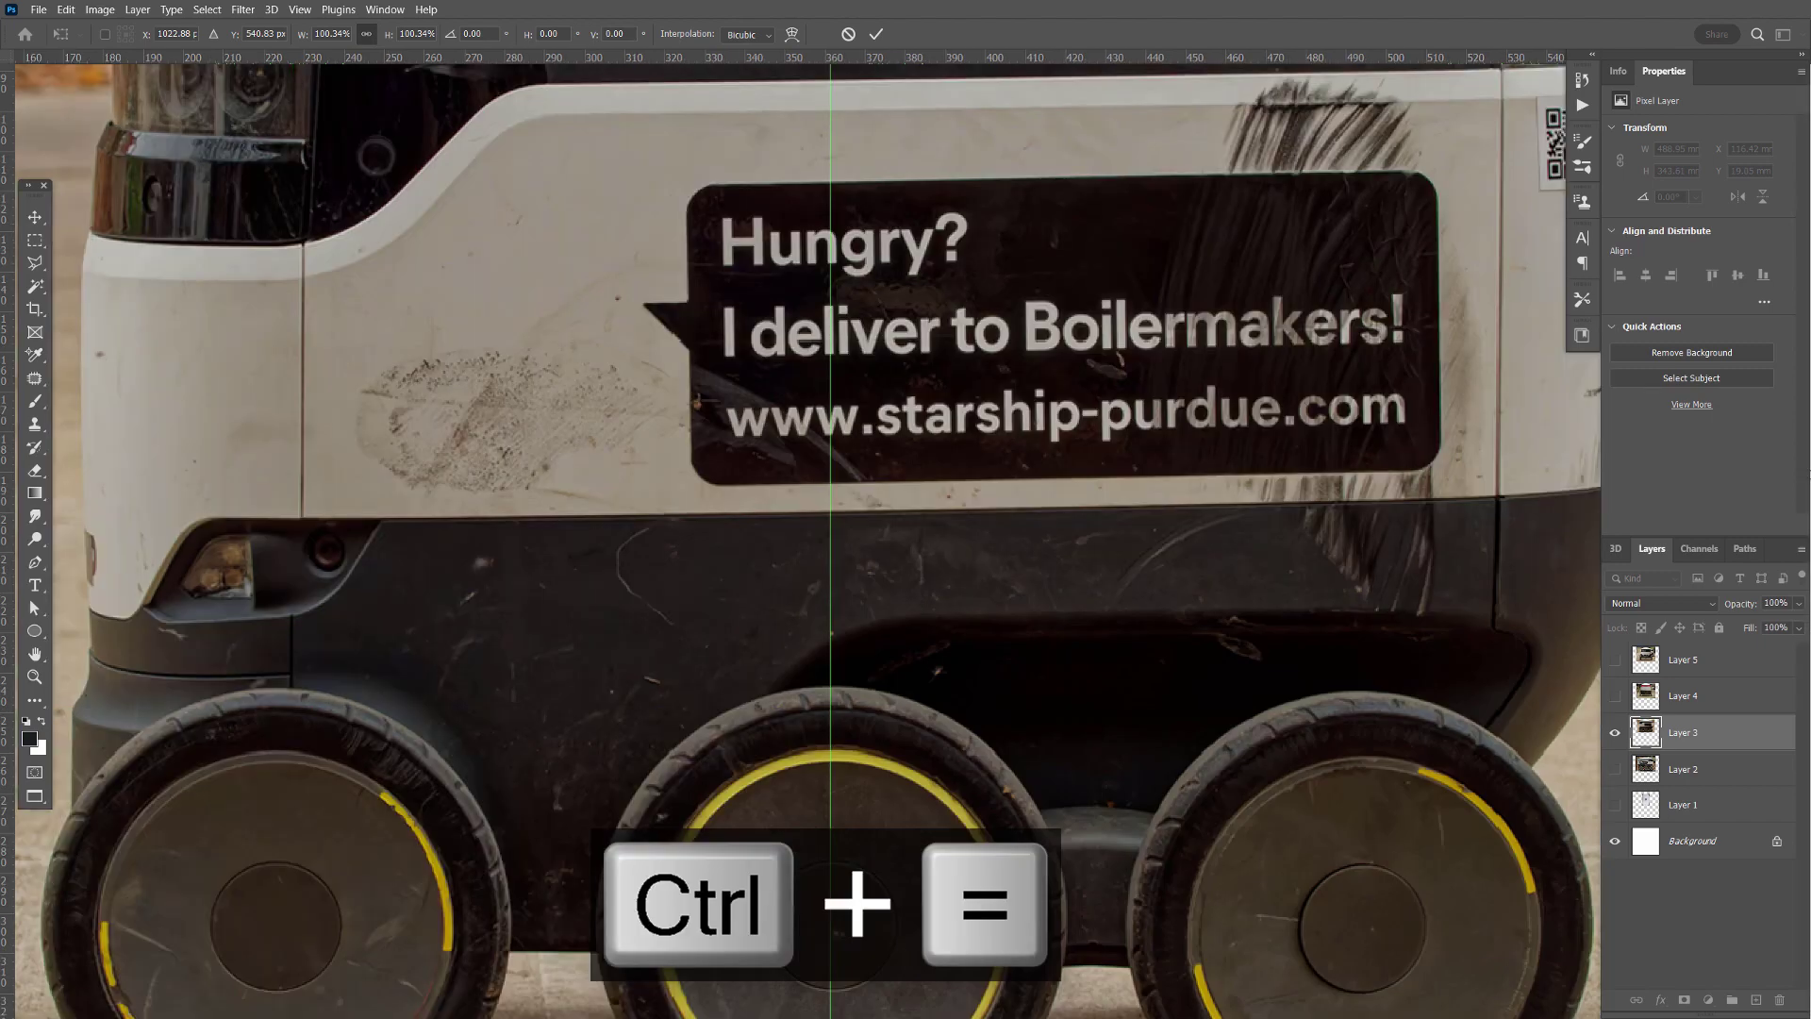
{"action": "left_click_drag", "start_coordinate": [1005, 797], "coordinate": [1043, 437]}
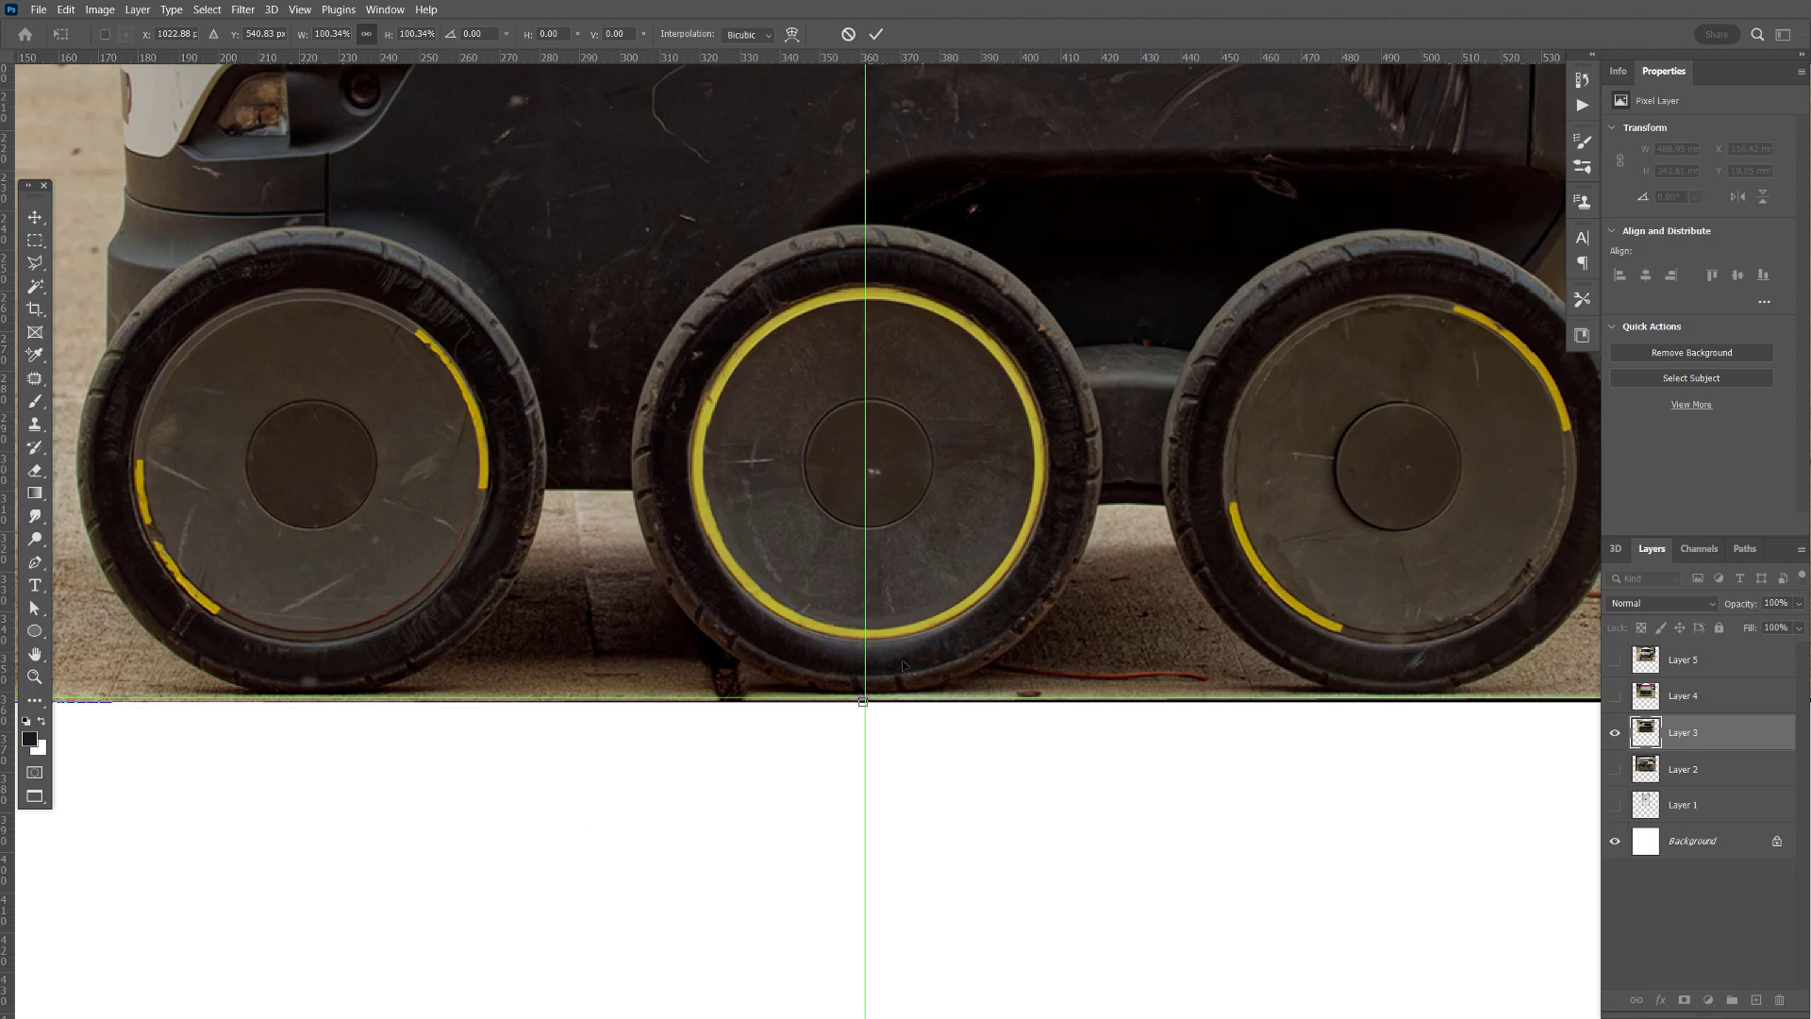
{"action": "key", "text": "ctrl+equal"}
{"action": "key", "text": "ctrl+equal"}
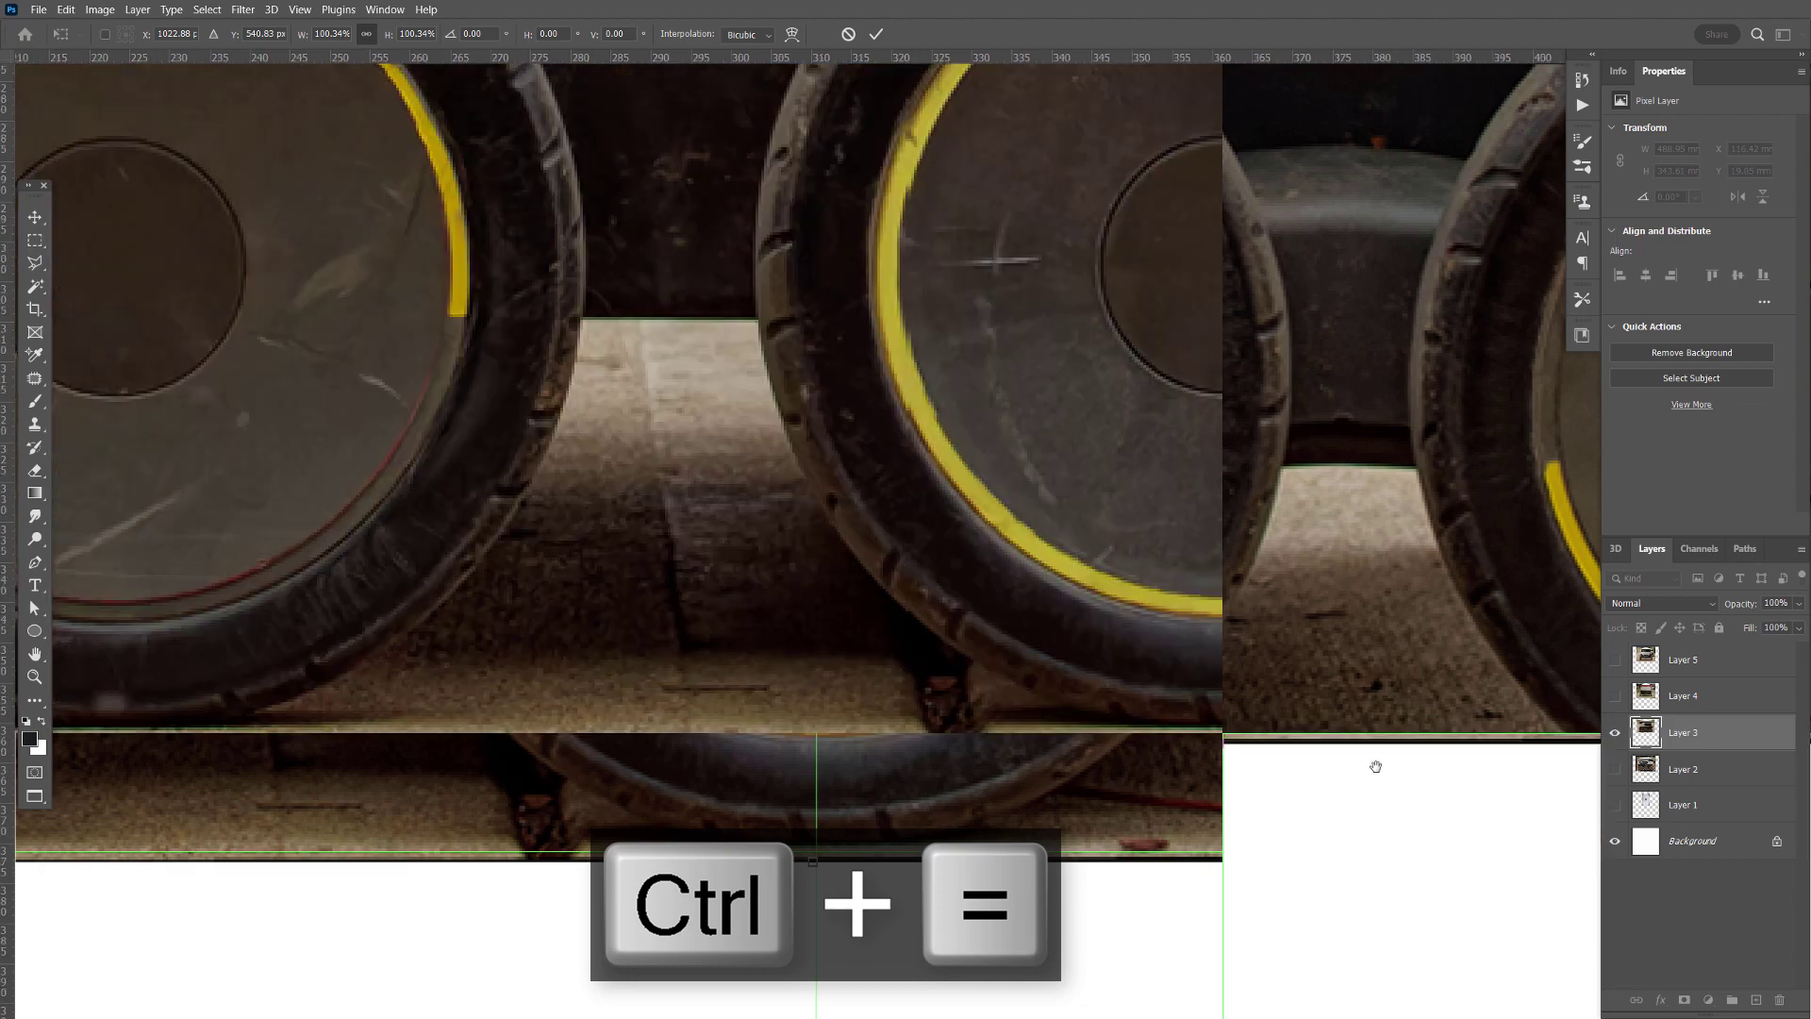
{"action": "left_click_drag", "start_coordinate": [1374, 760], "coordinate": [689, 789]}
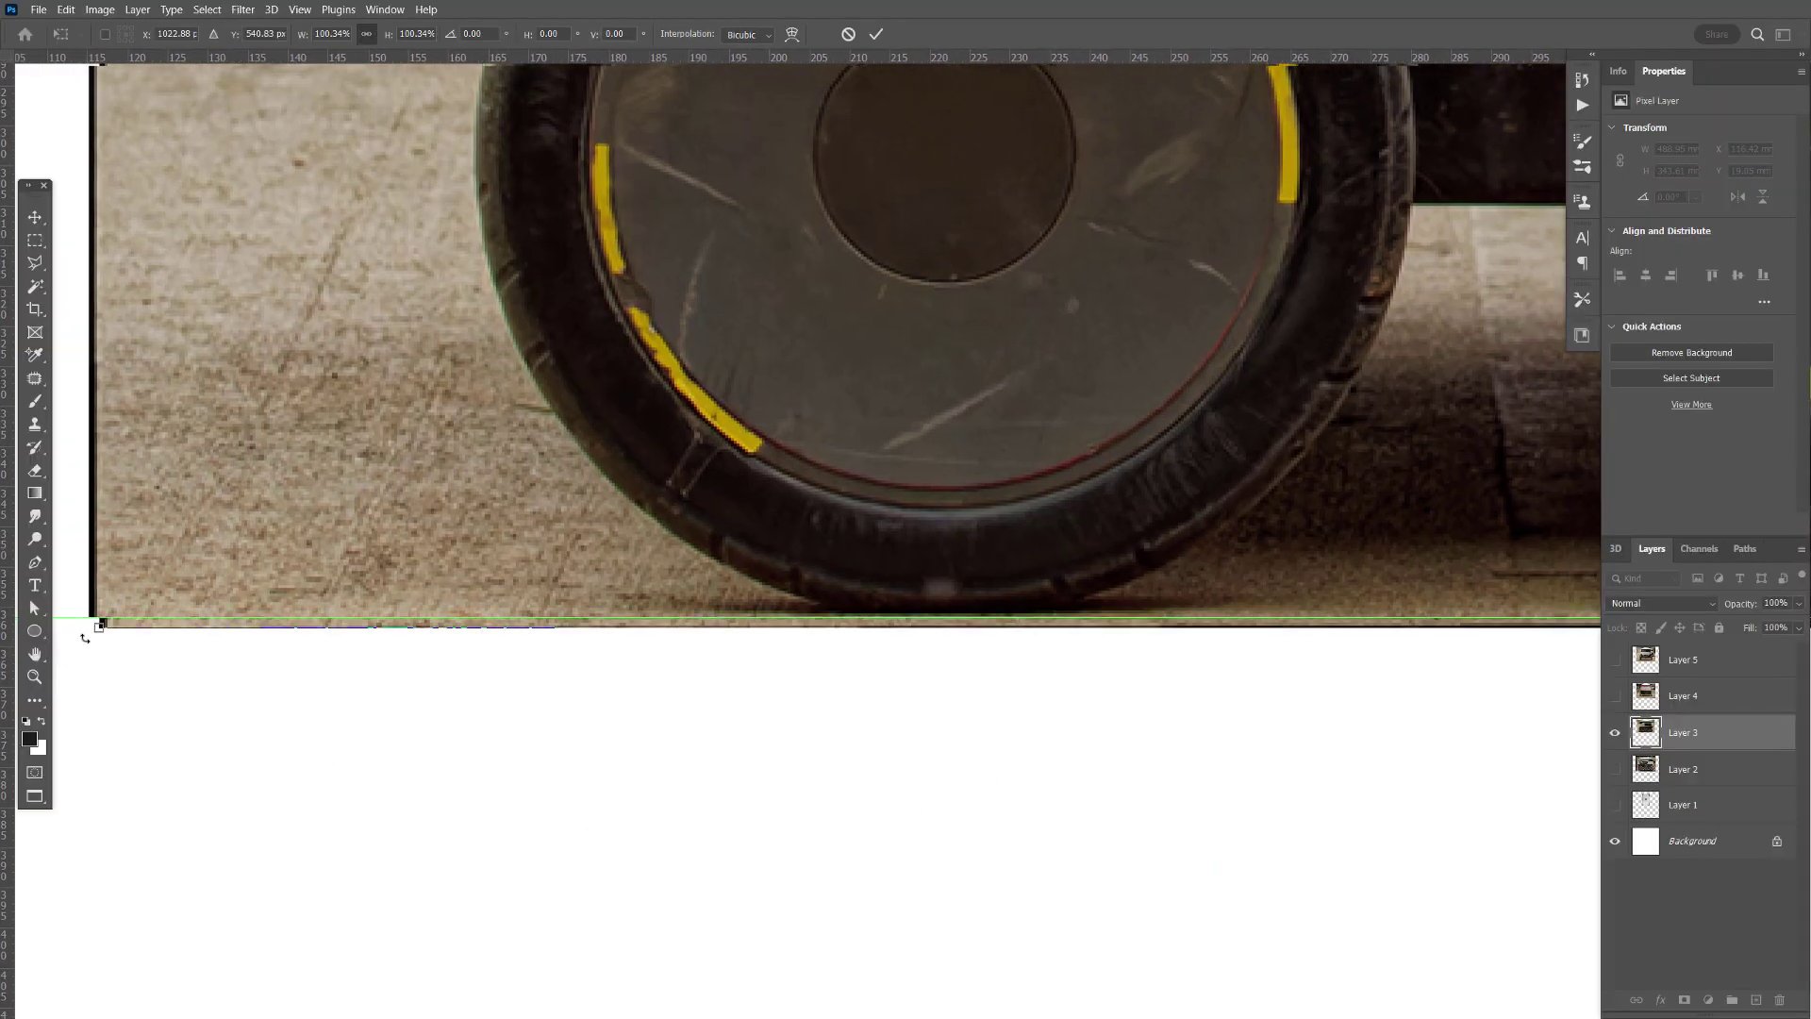
{"action": "left_click_drag", "start_coordinate": [98, 627], "coordinate": [103, 611]}
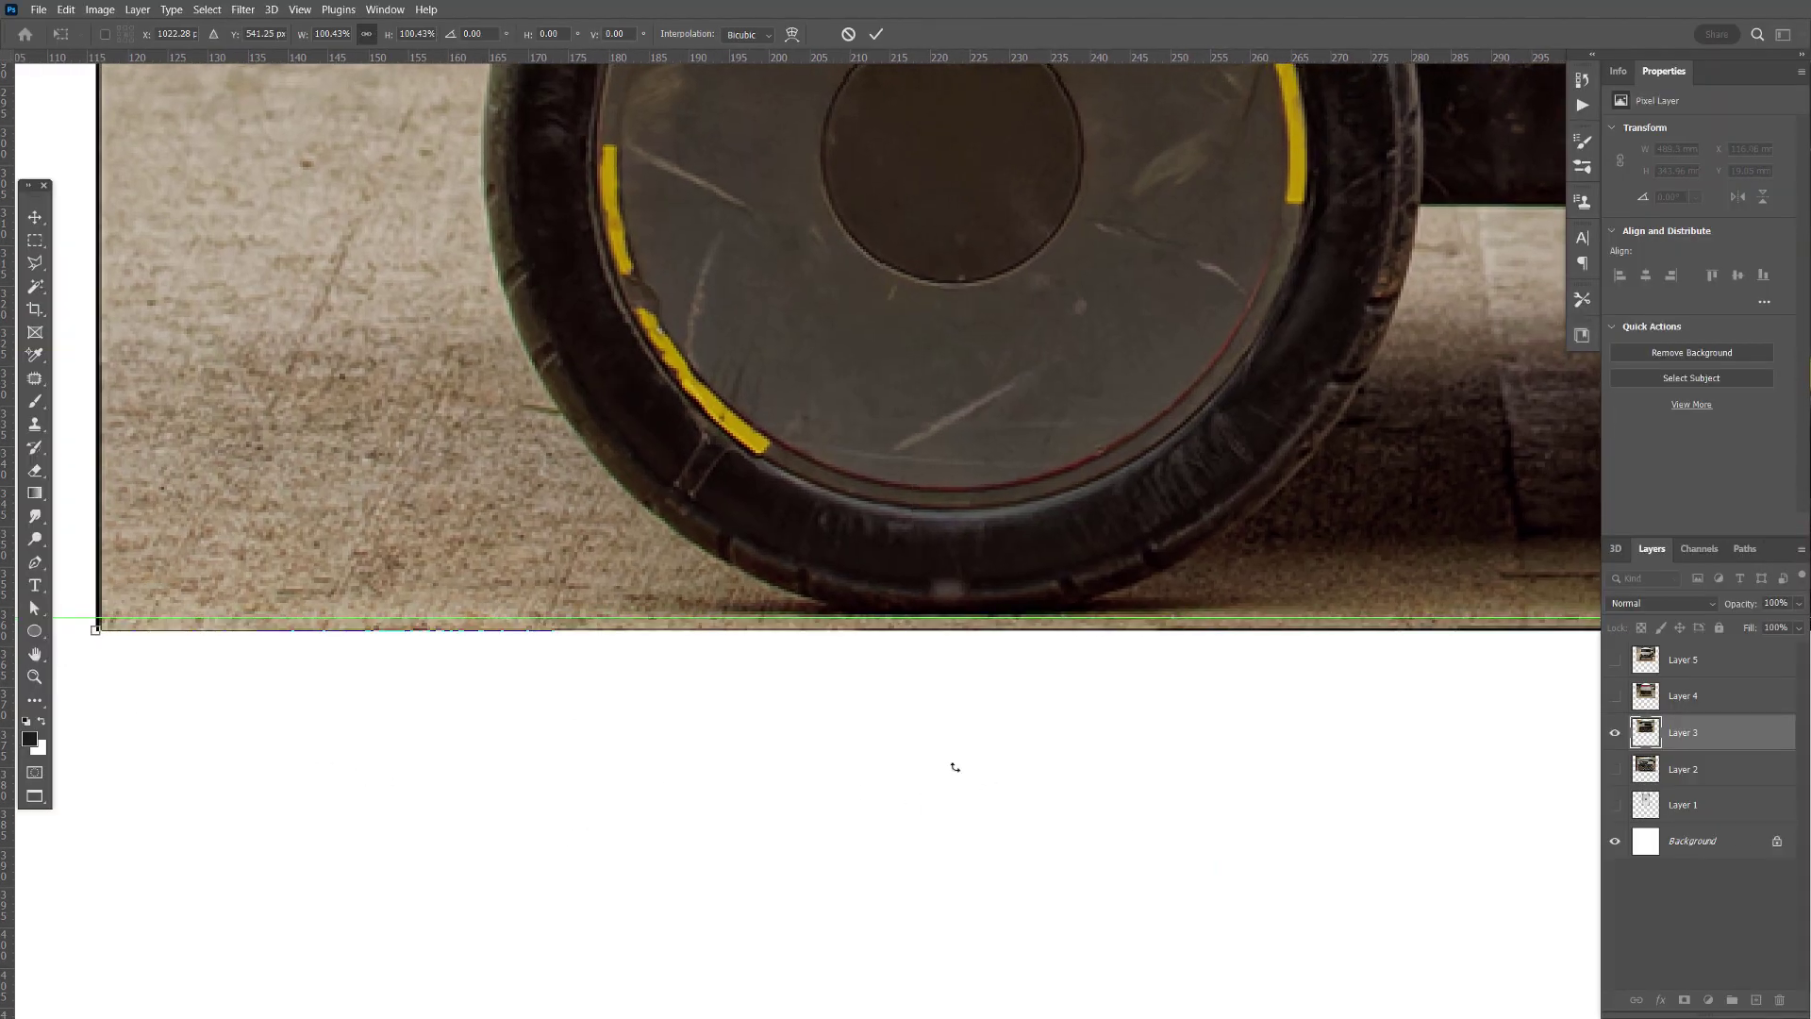
- Check the wheels along the lower guide, enlarge Layer 3 proportionally to 100.51%, and apply the transform
{"action": "left_click_drag", "start_coordinate": [1003, 780], "coordinate": [356, 776]}
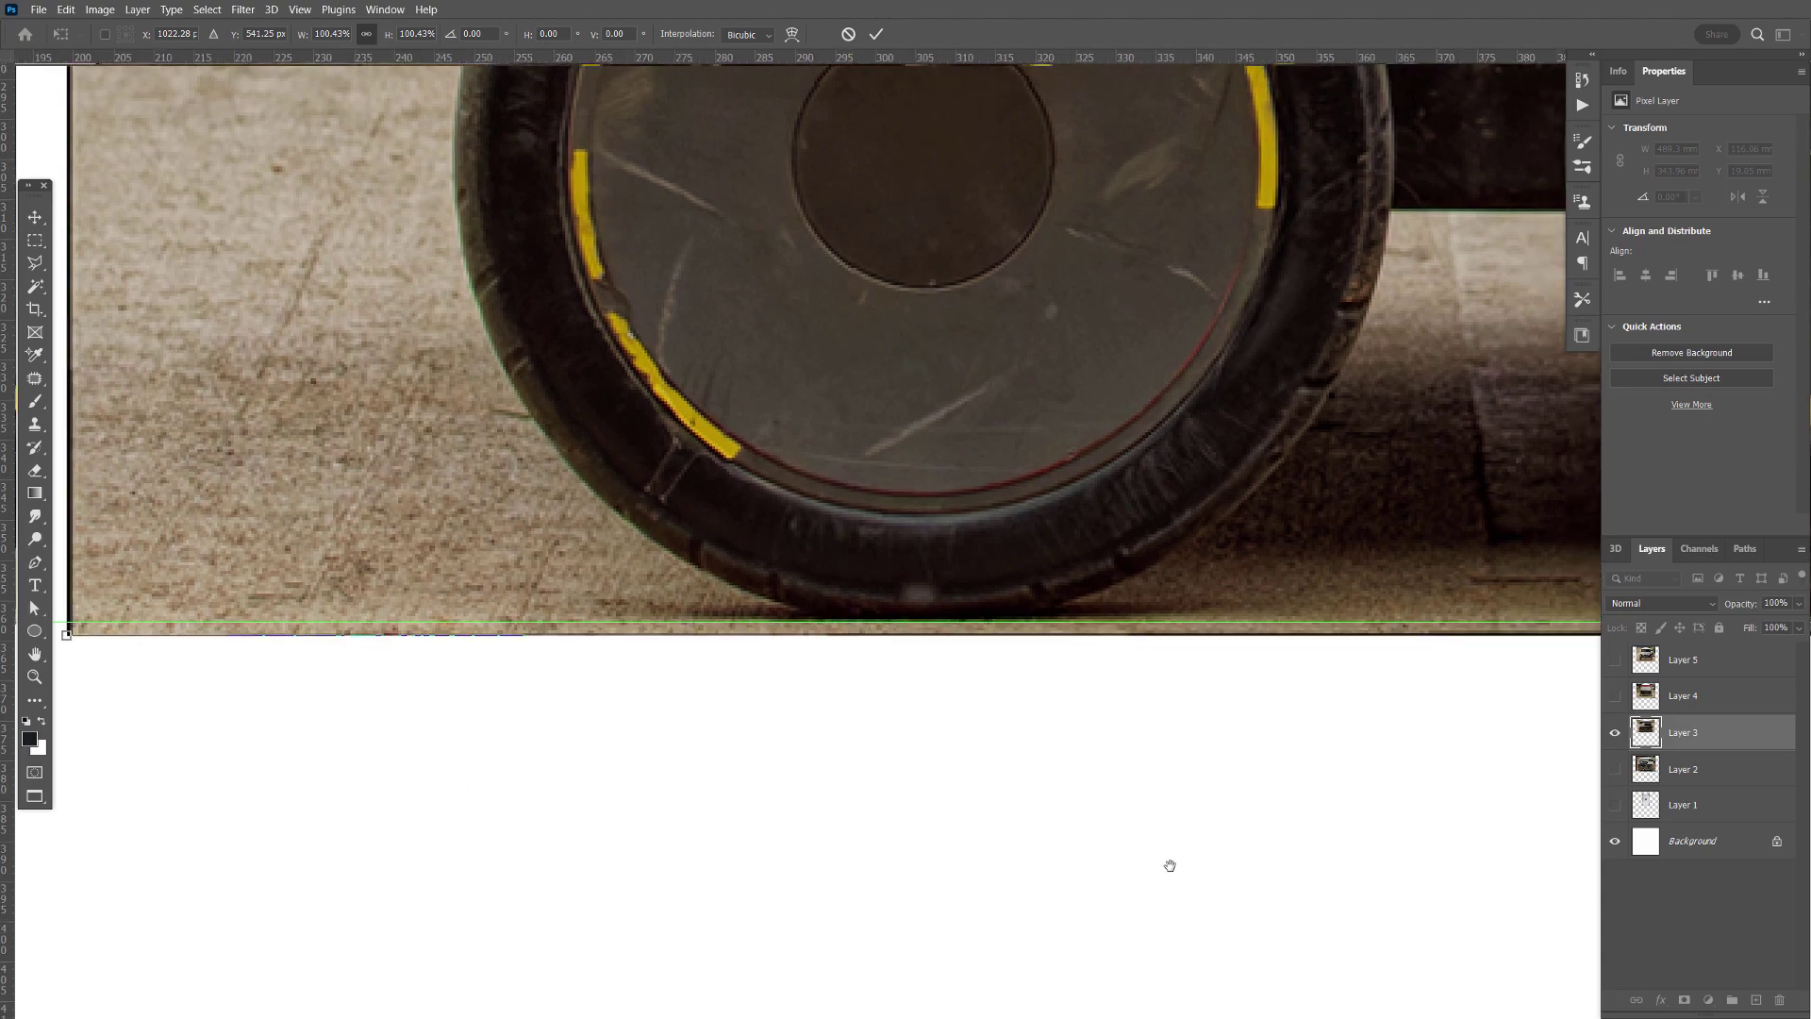
{"action": "left_click_drag", "start_coordinate": [1168, 861], "coordinate": [412, 845]}
{"action": "left_click_drag", "start_coordinate": [1261, 888], "coordinate": [619, 881]}
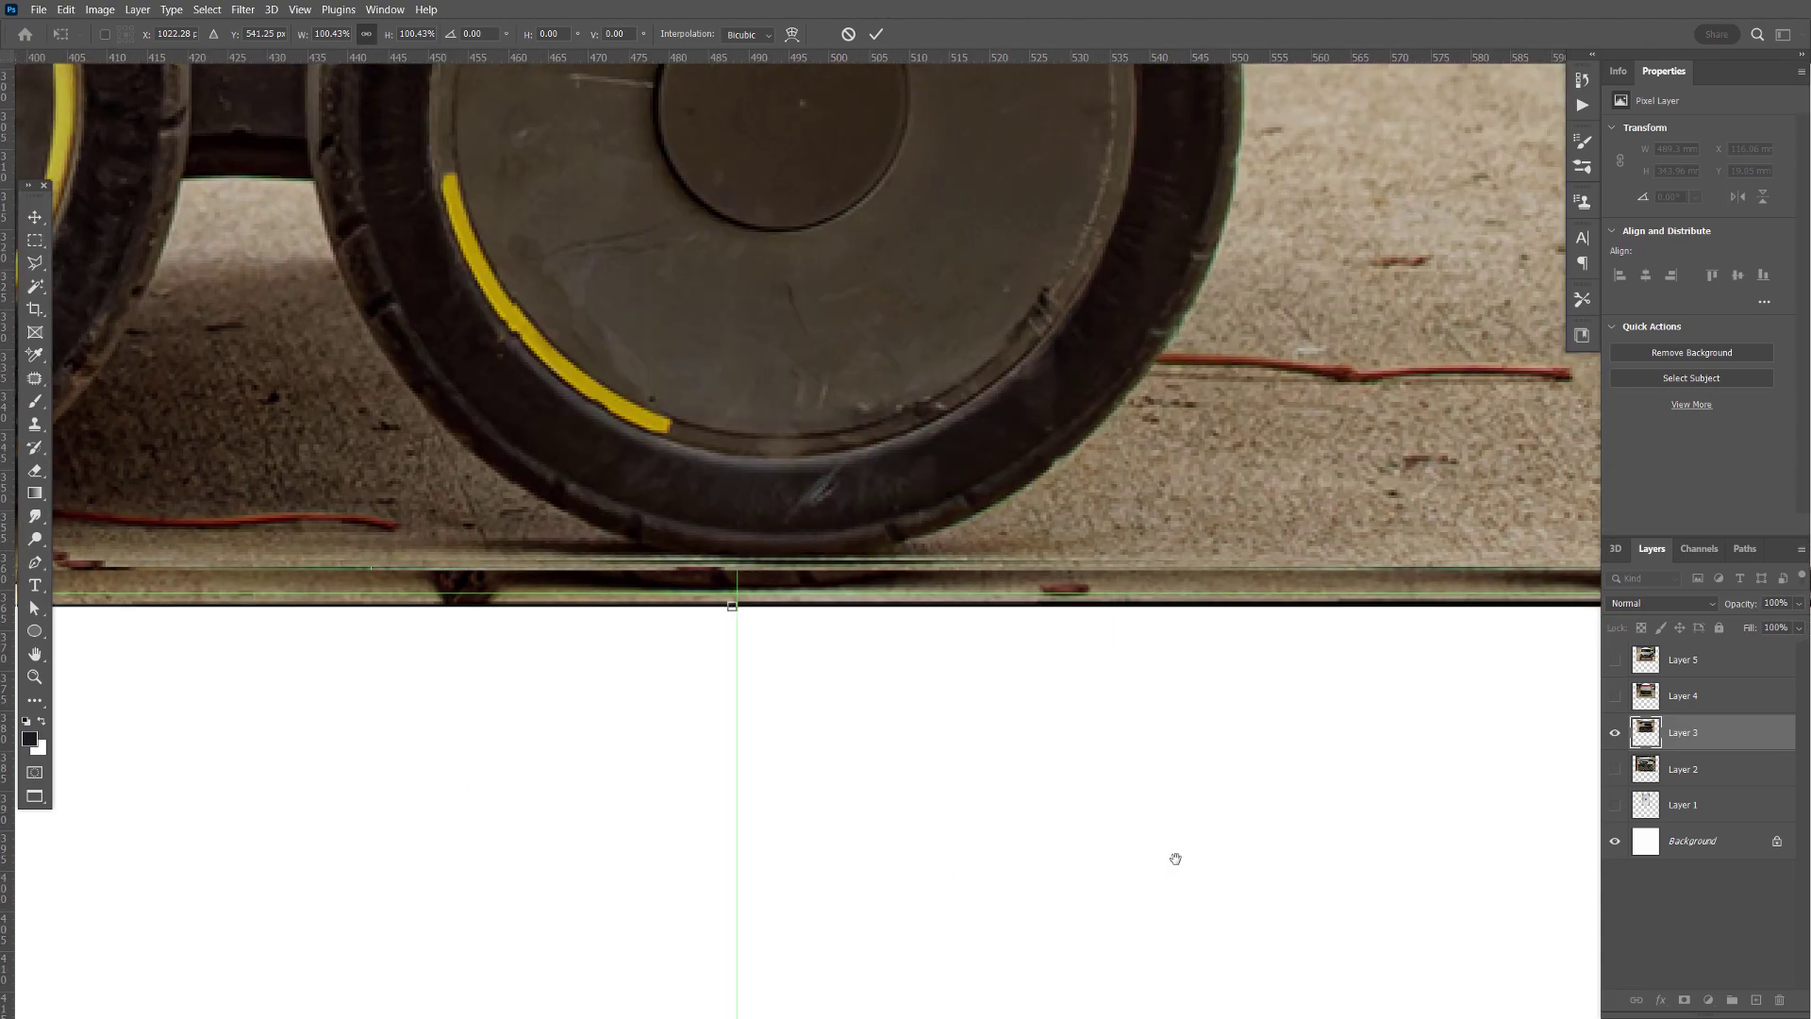
{"action": "left_click_drag", "start_coordinate": [1173, 857], "coordinate": [639, 910]}
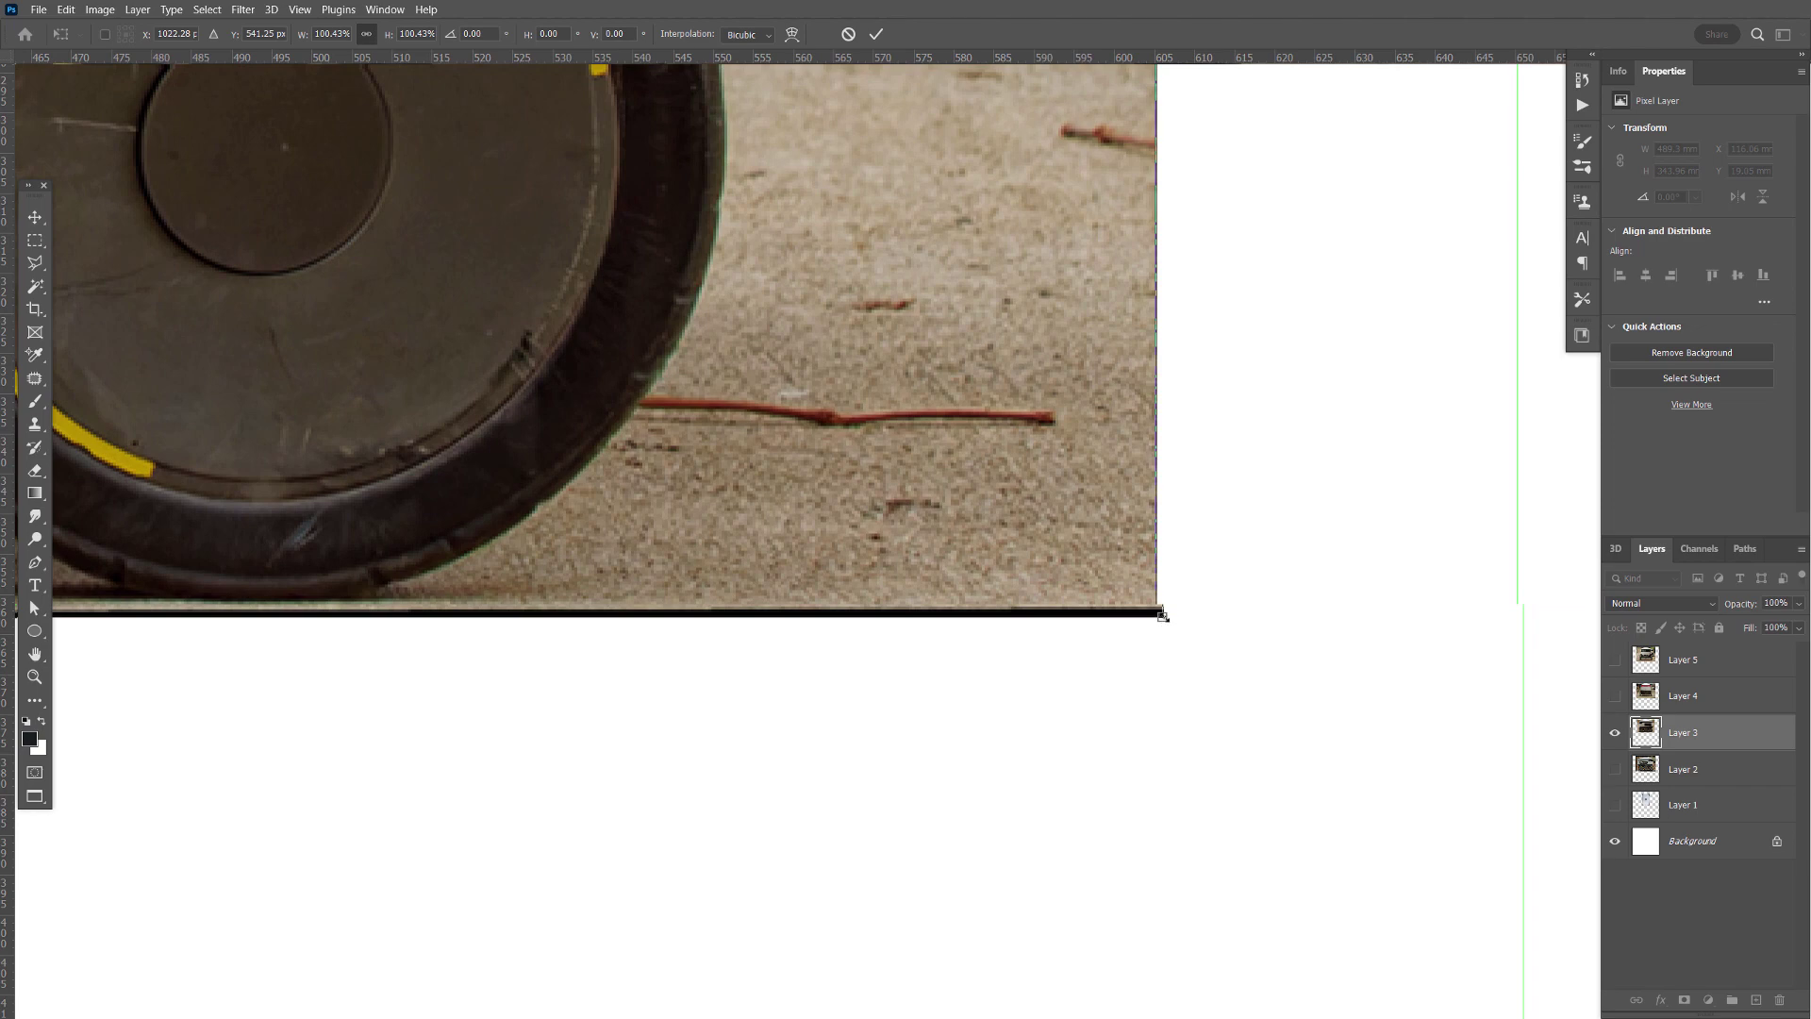
{"action": "left_click_drag", "start_coordinate": [1164, 616], "coordinate": [1167, 622]}
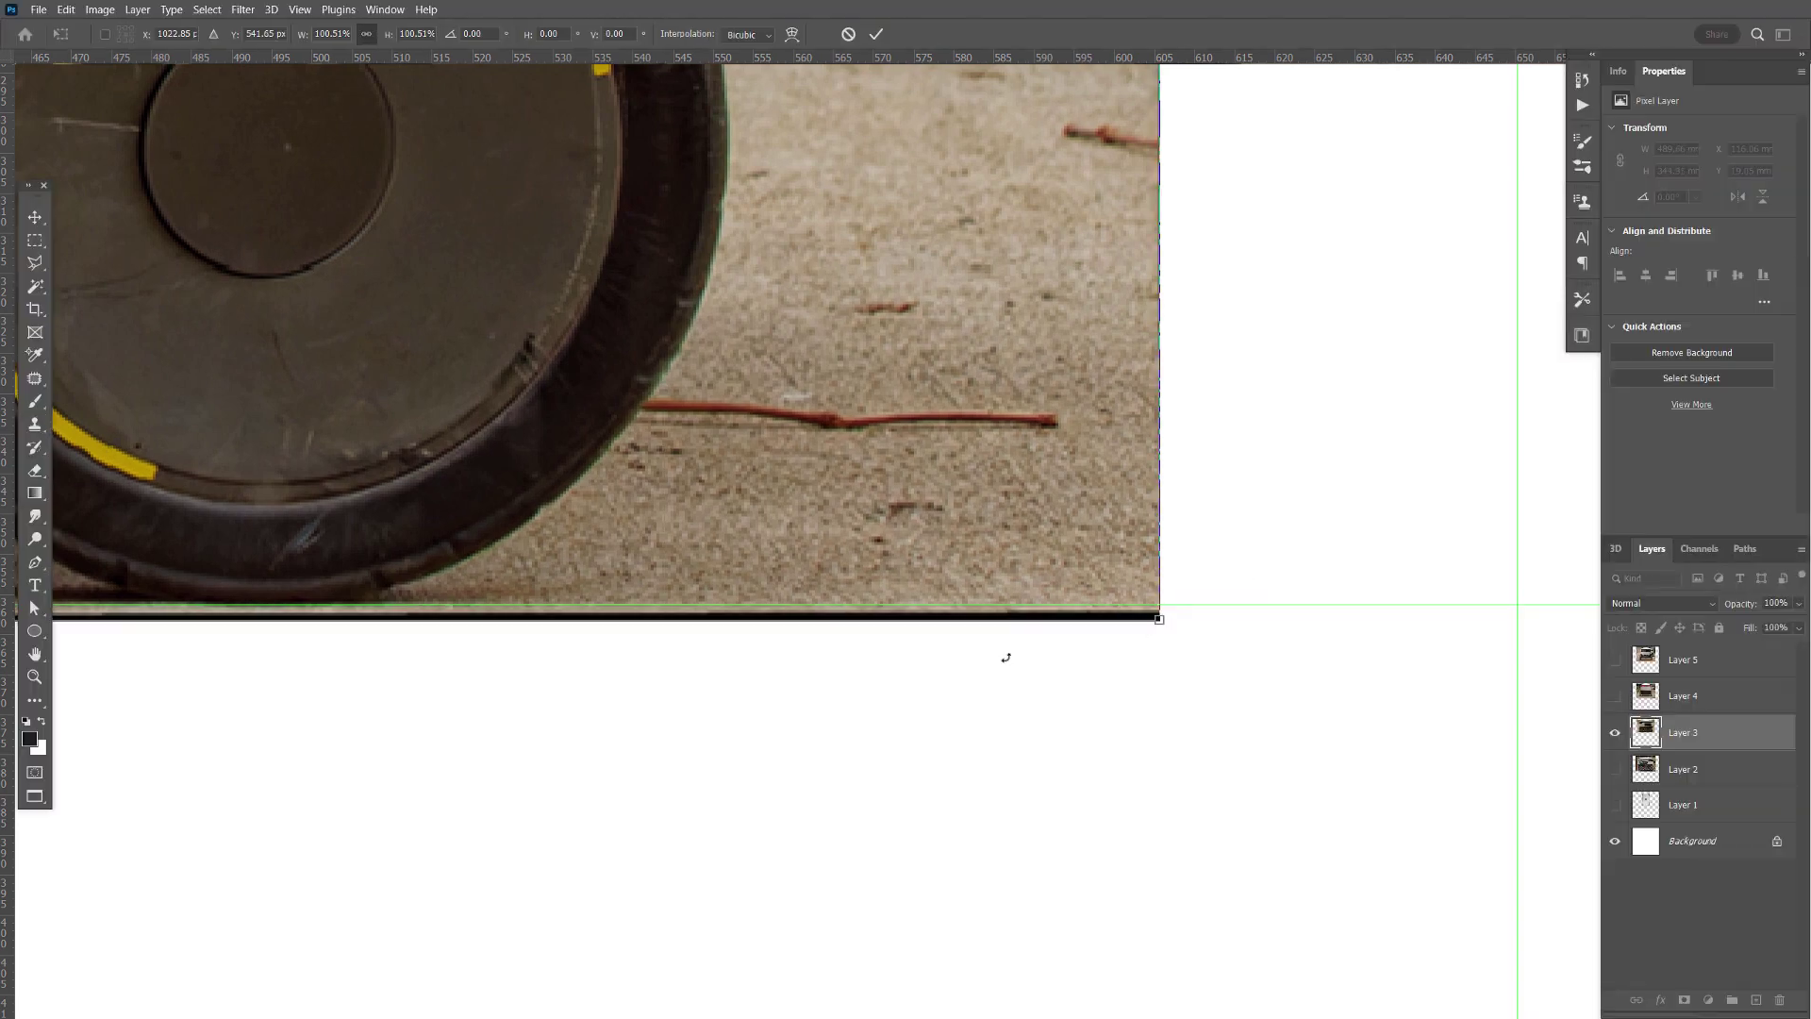
{"action": "key", "text": "Return"}
{"action": "key", "text": "ctrl+0"}
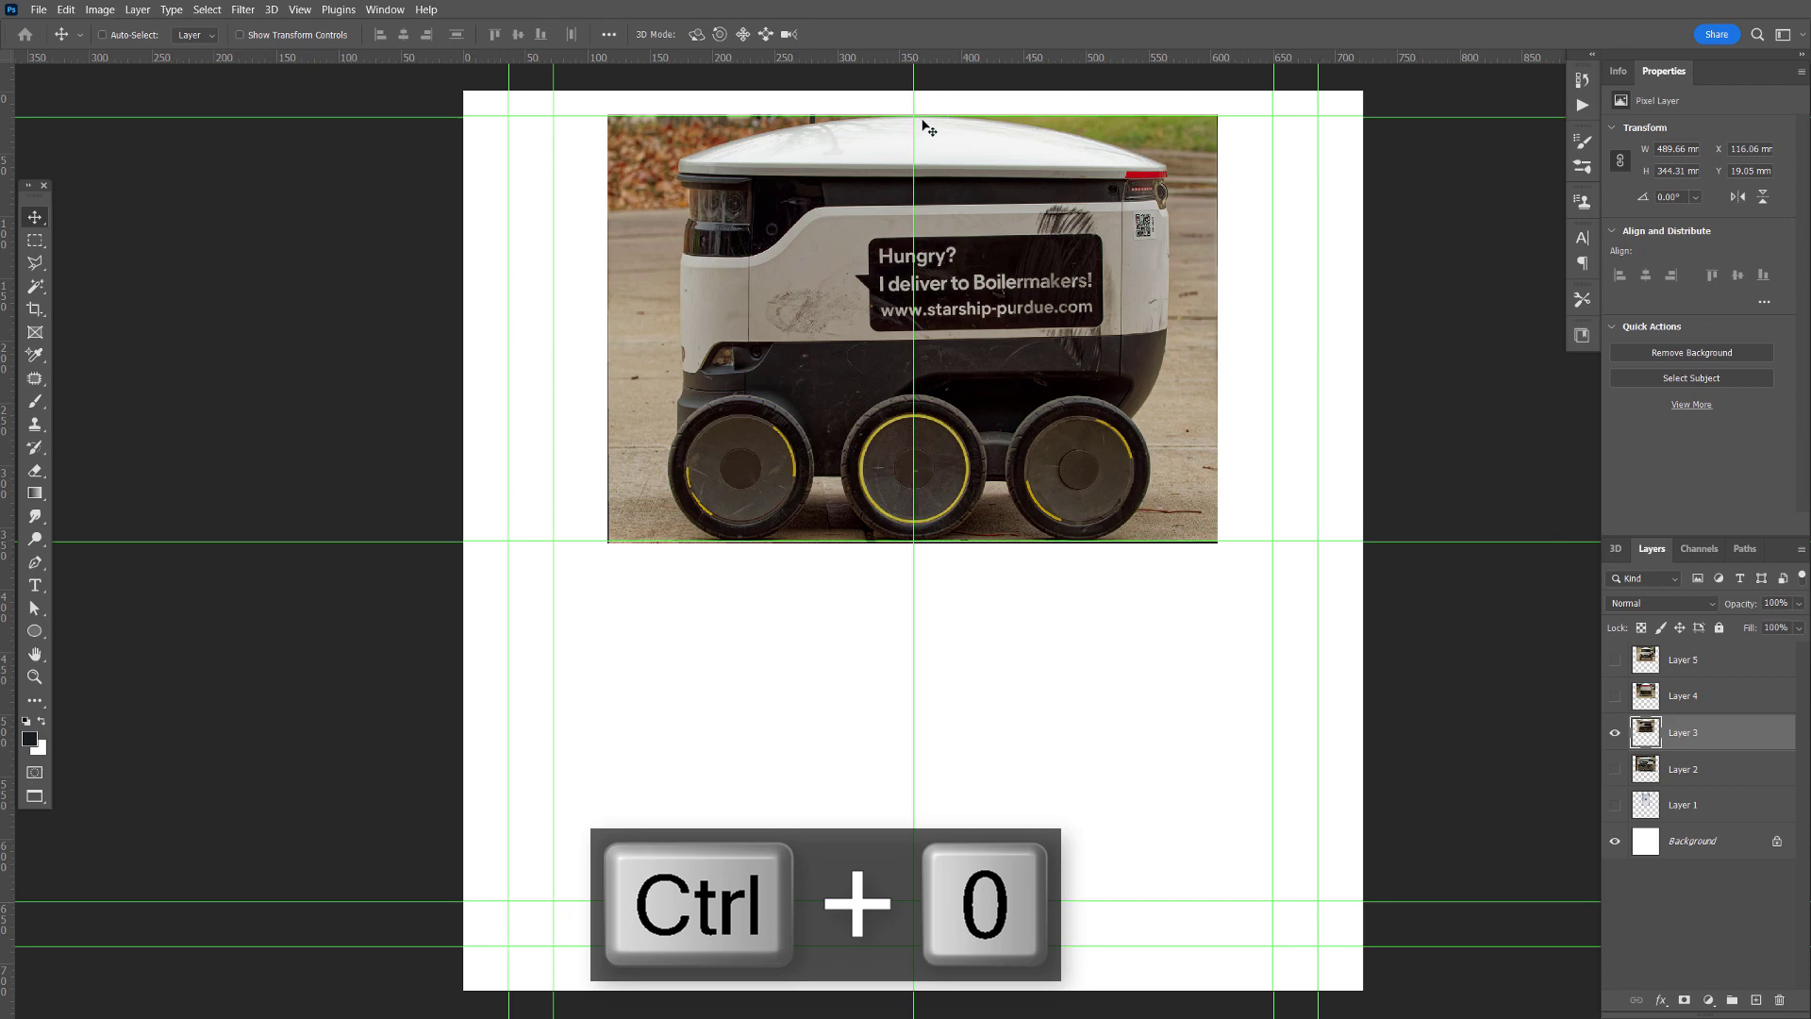
- Compare the alignment of Layer 3 with Layer 5 by showing and hiding Layer 5 repeatedly
{"action": "left_click", "coordinate": [1613, 661]}
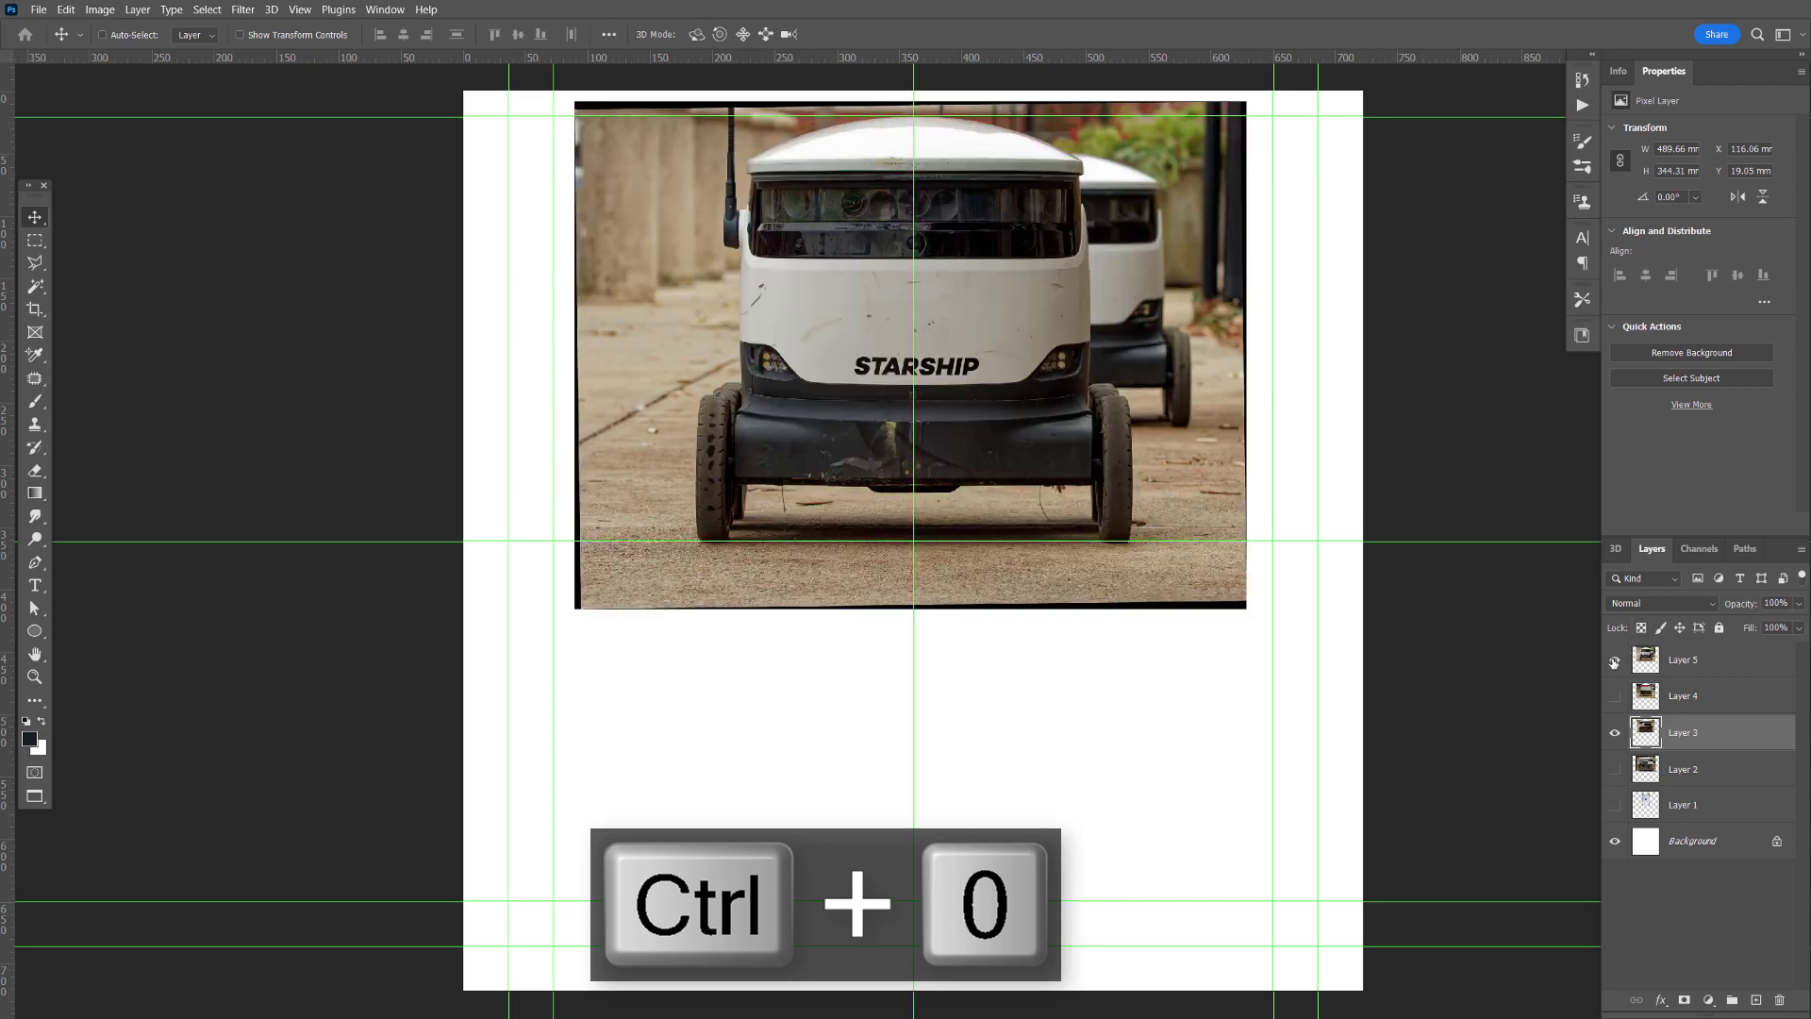
{"action": "left_click", "coordinate": [1614, 661]}
{"action": "left_click", "coordinate": [1613, 663]}
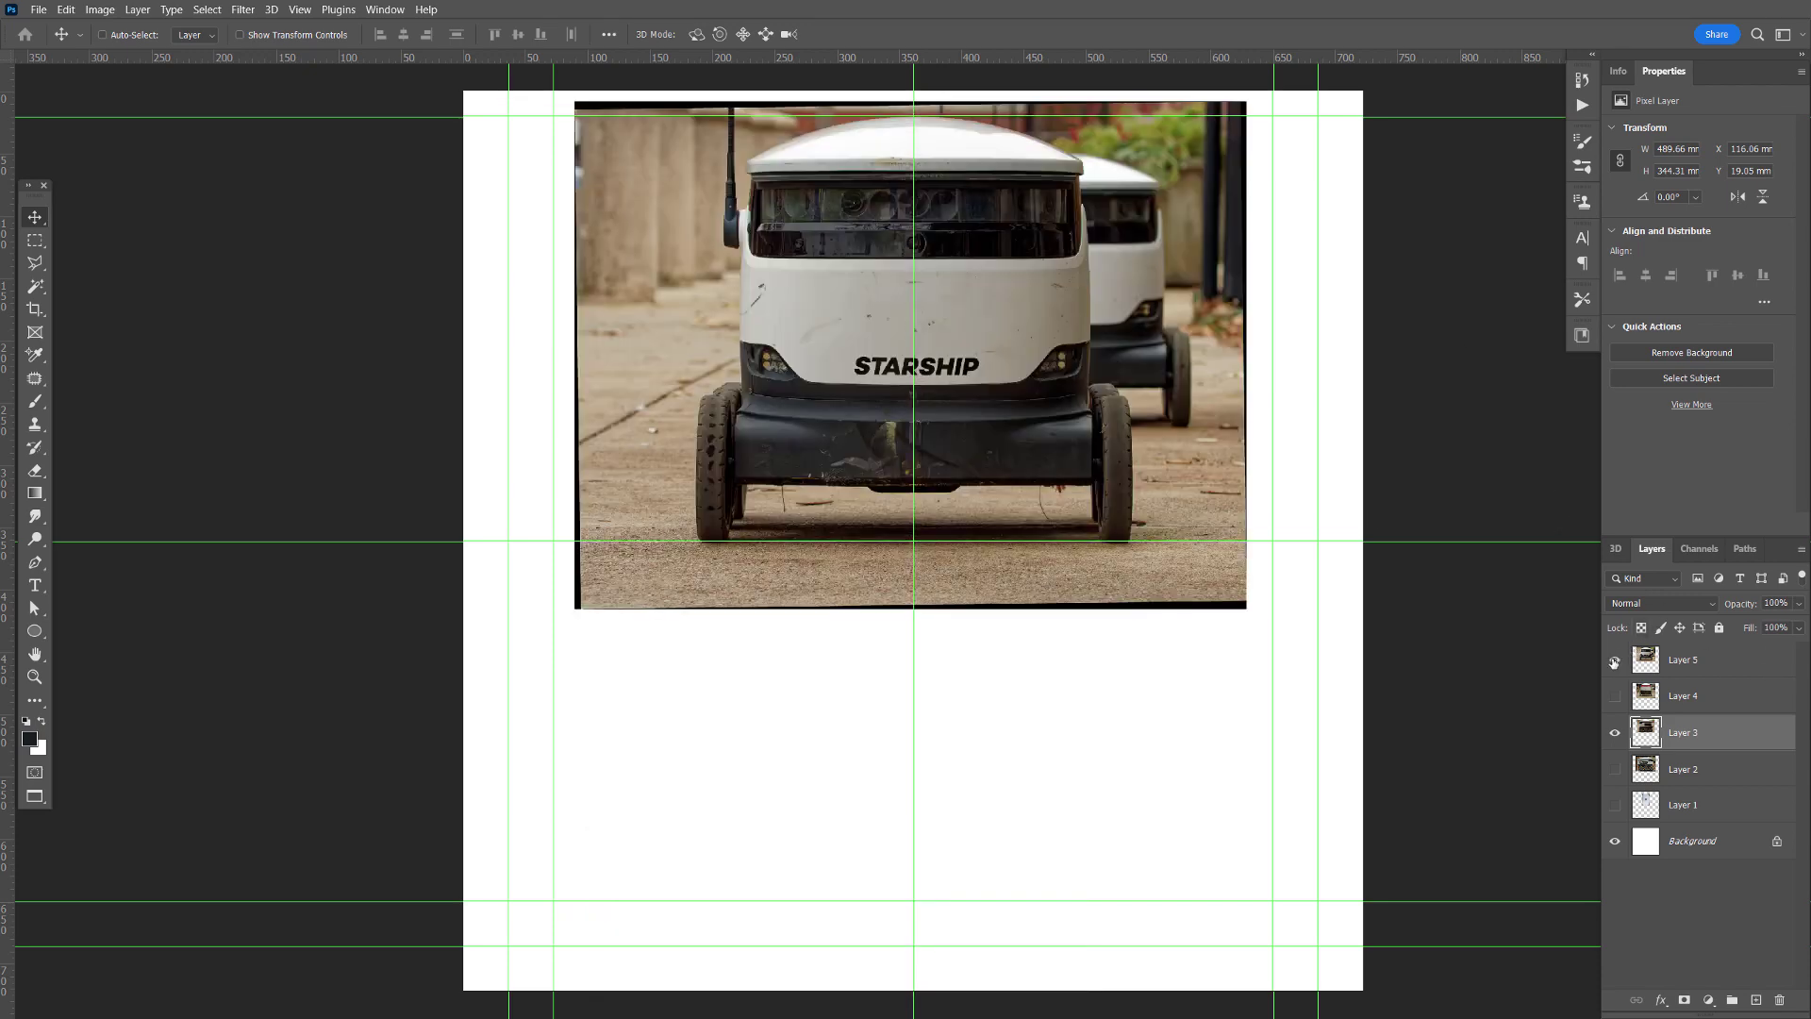
{"action": "left_click", "coordinate": [1614, 663]}
{"action": "left_click", "coordinate": [1614, 663]}
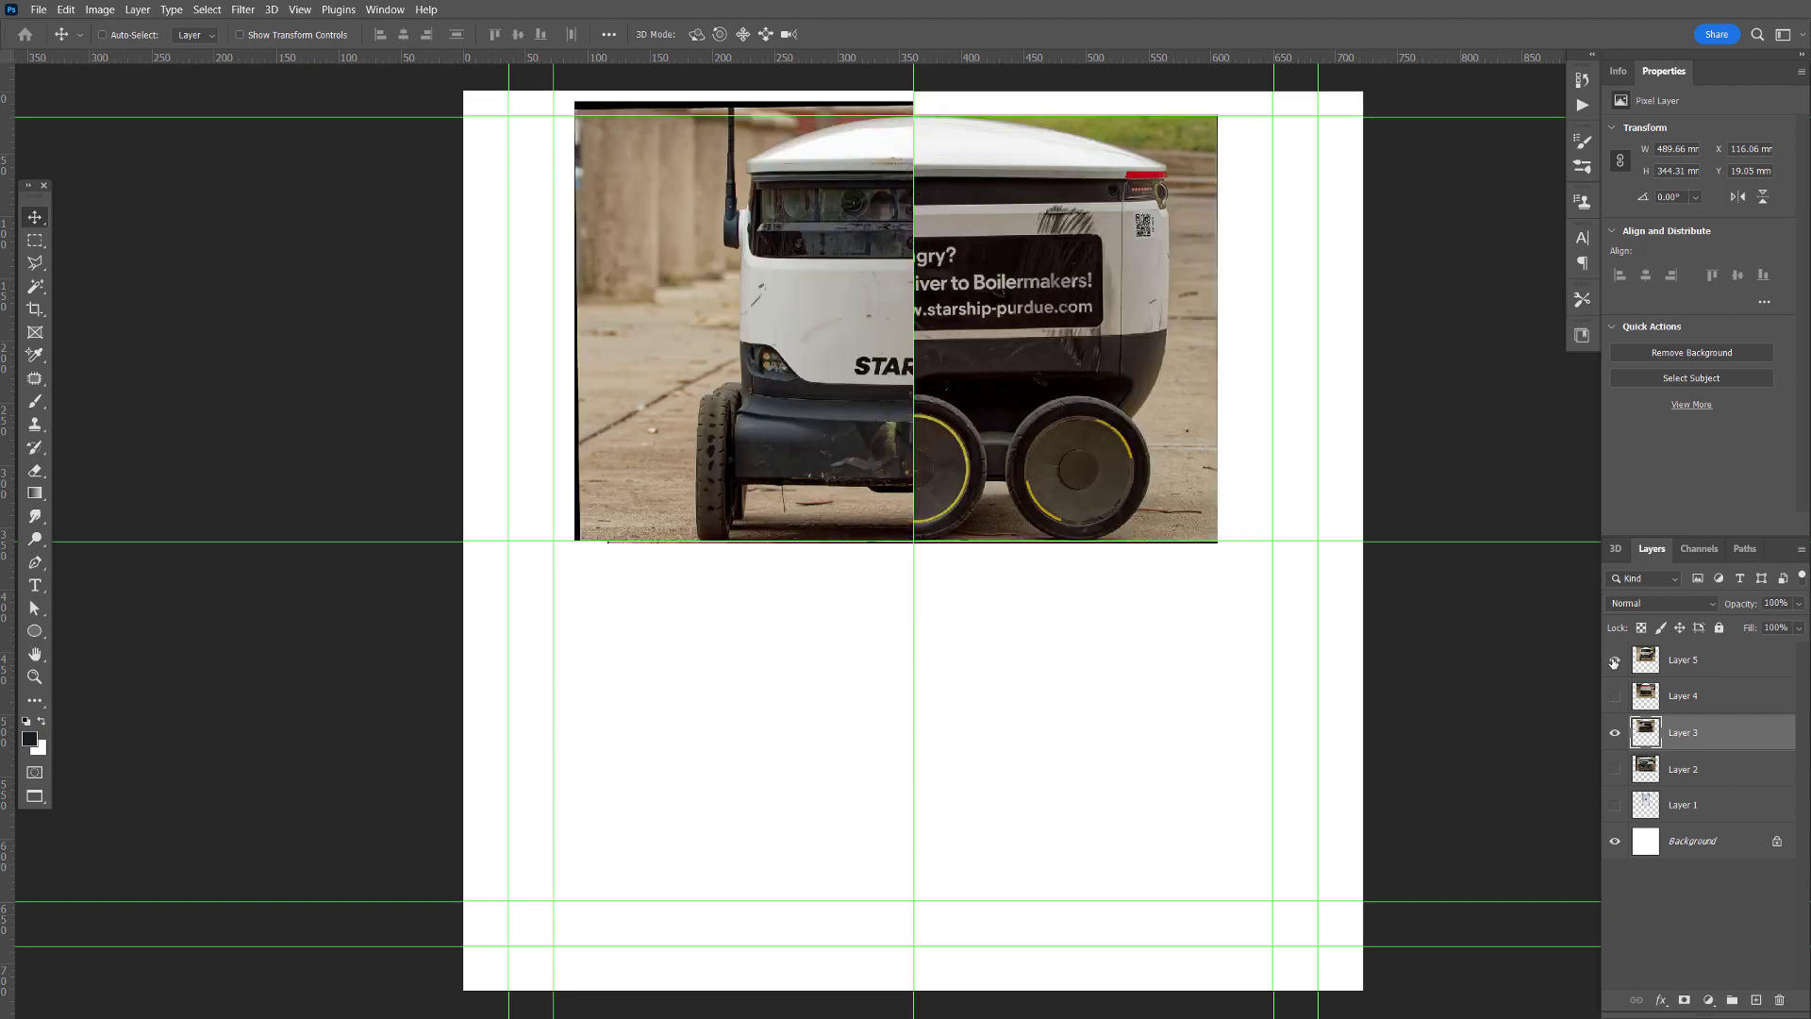
{"action": "left_click", "coordinate": [1614, 663]}
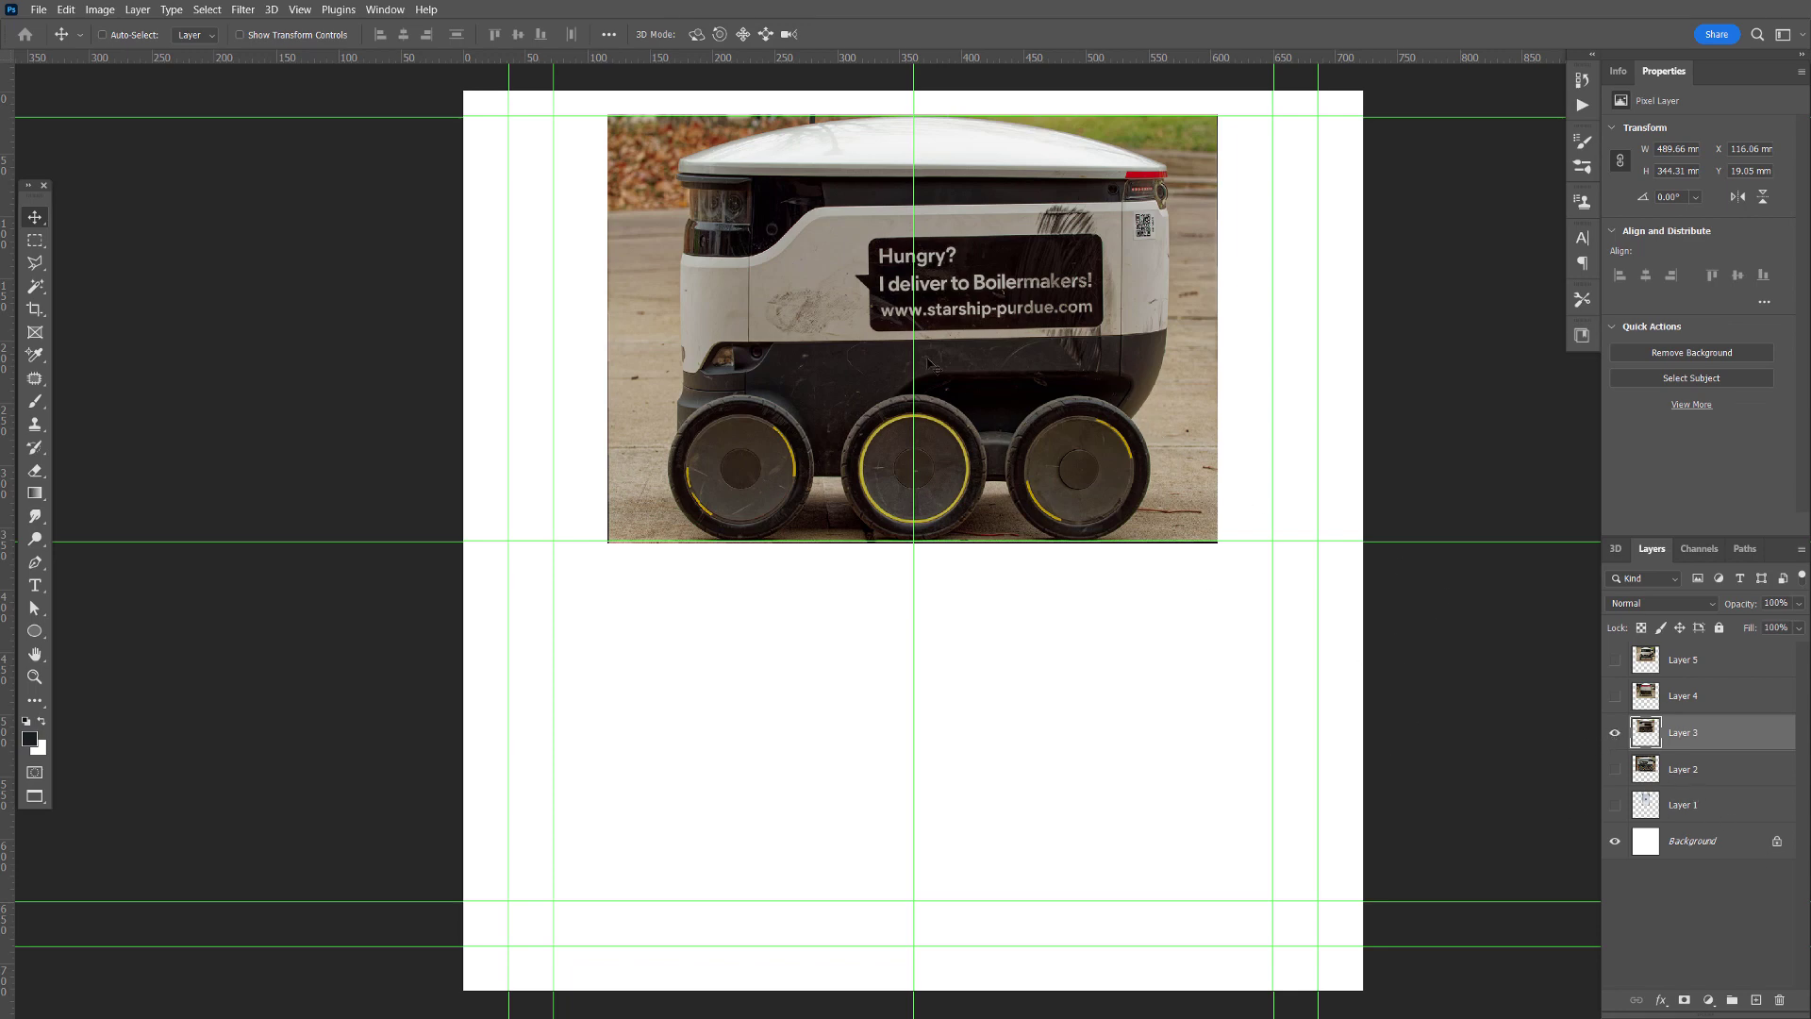
- Show Layer 2 in place of Layer 3, then move Layer 2 up about 20 mm and slightly right to meet the upper guide
{"action": "left_click", "coordinate": [1614, 769]}
{"action": "left_click", "coordinate": [1615, 734]}
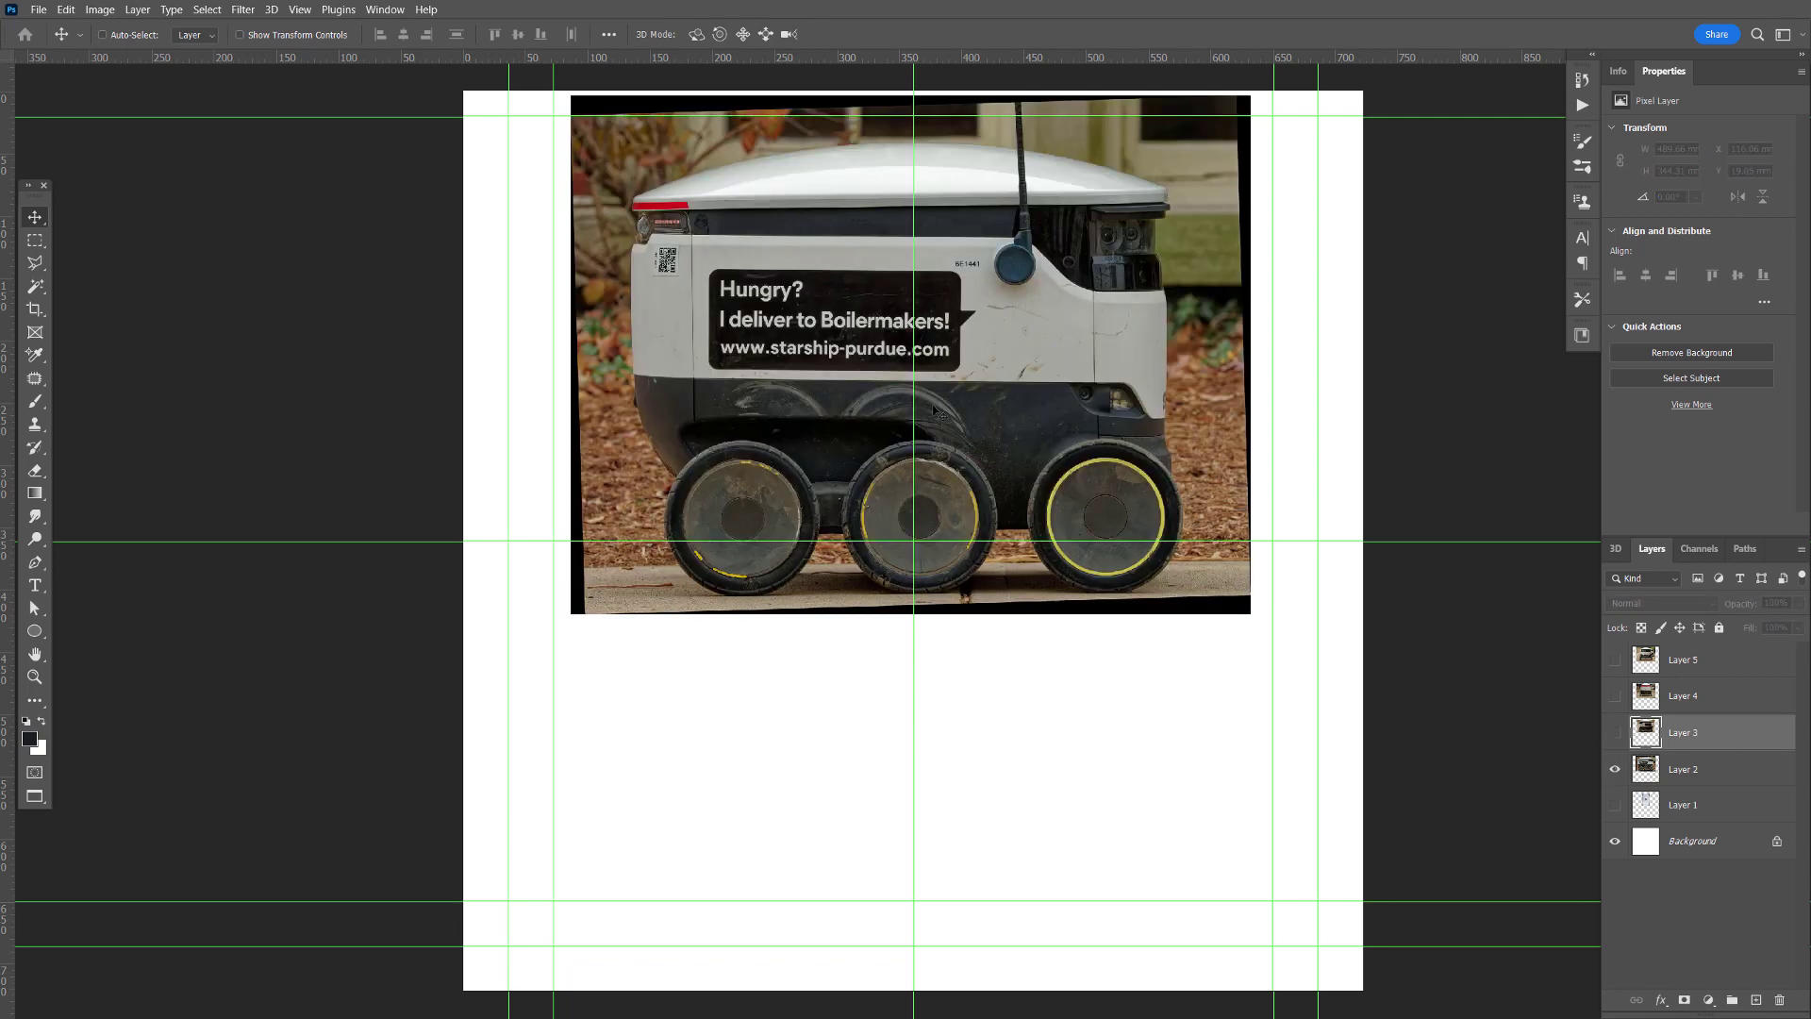
{"action": "left_click", "coordinate": [1037, 436], "text": "ctrl"}
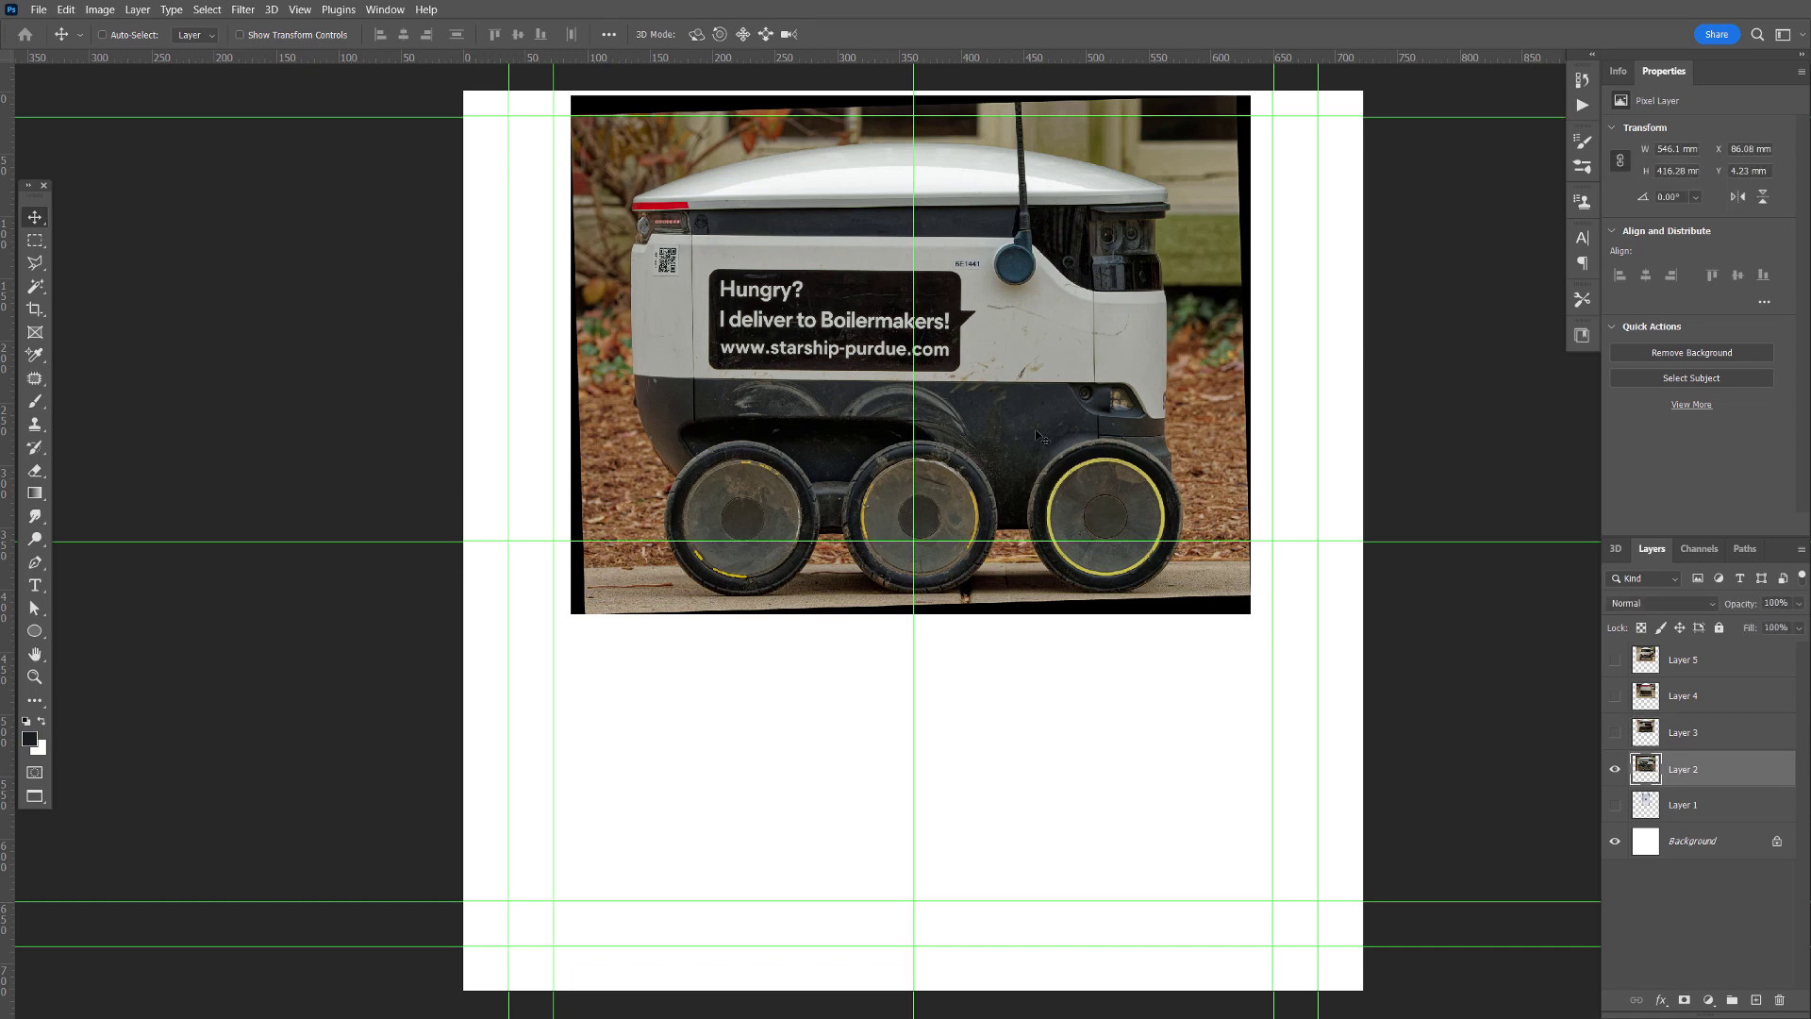
{"action": "left_click_drag", "start_coordinate": [989, 453], "coordinate": [988, 424]}
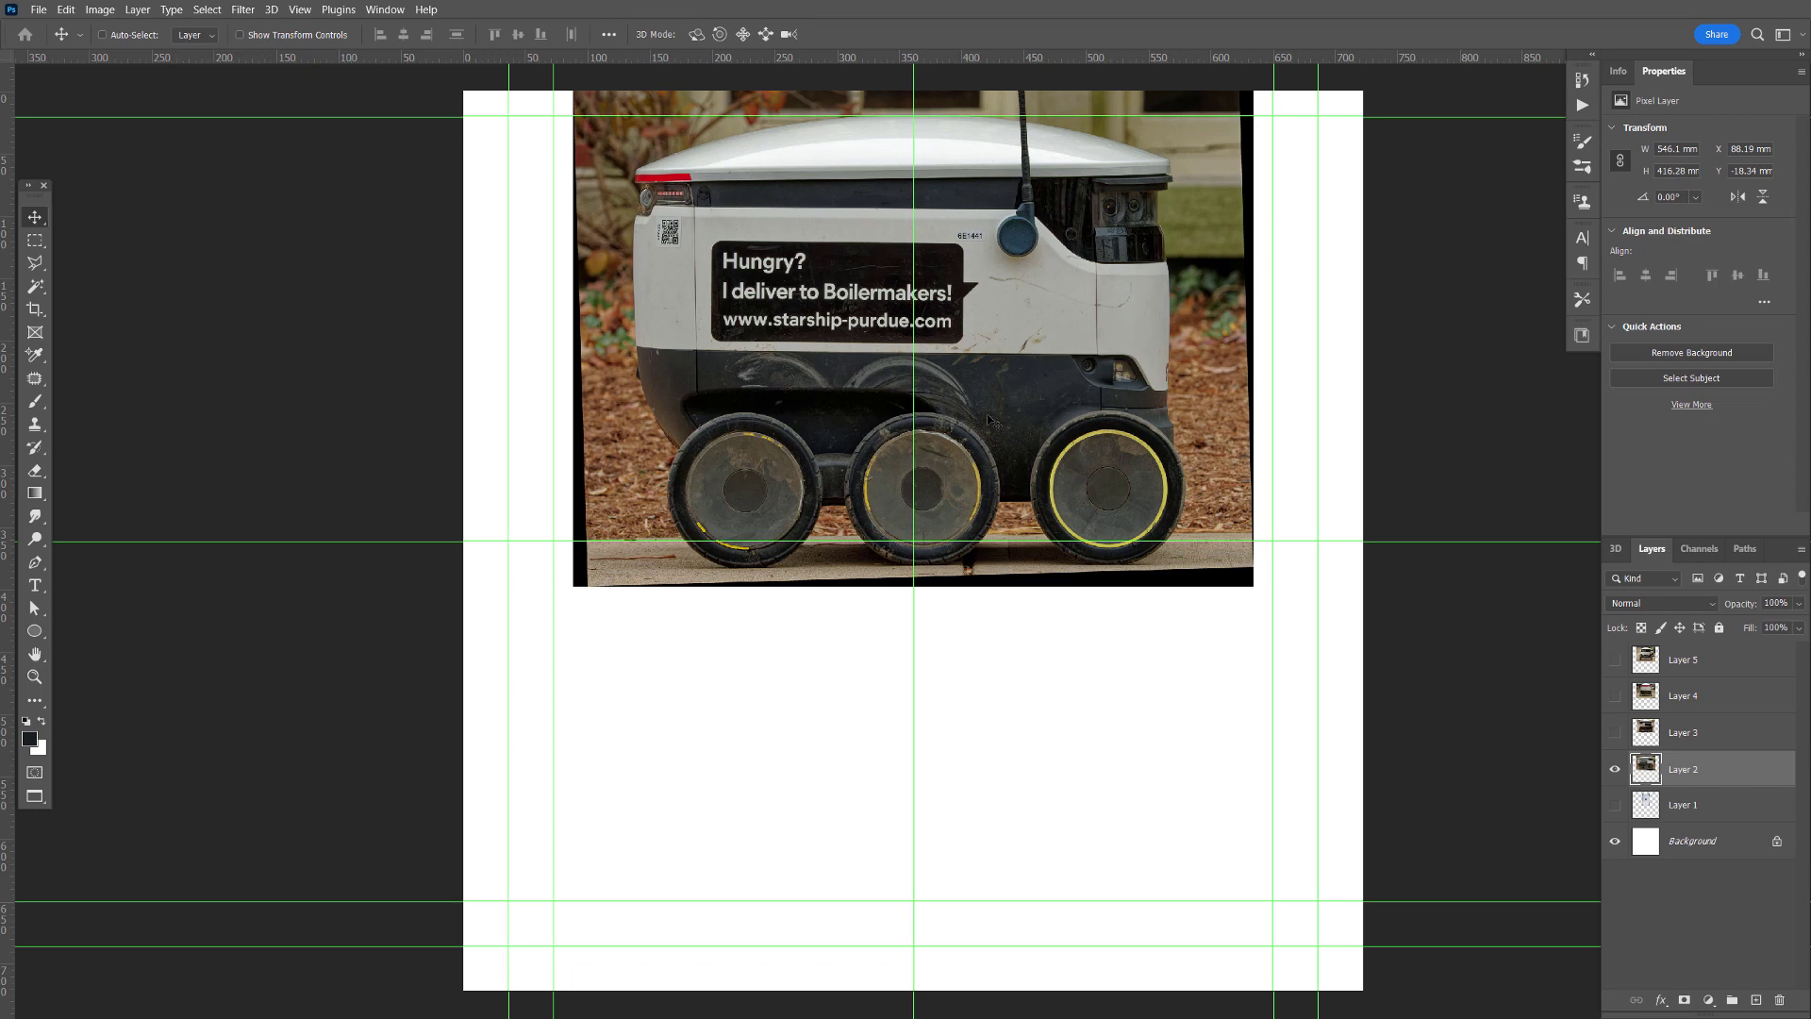
{"action": "key", "text": "Down"}
{"action": "key", "text": "Down"}
{"action": "key", "text": "Down"}
{"action": "key", "text": "Down"}
{"action": "key", "text": "Down"}
{"action": "key", "text": "Down"}
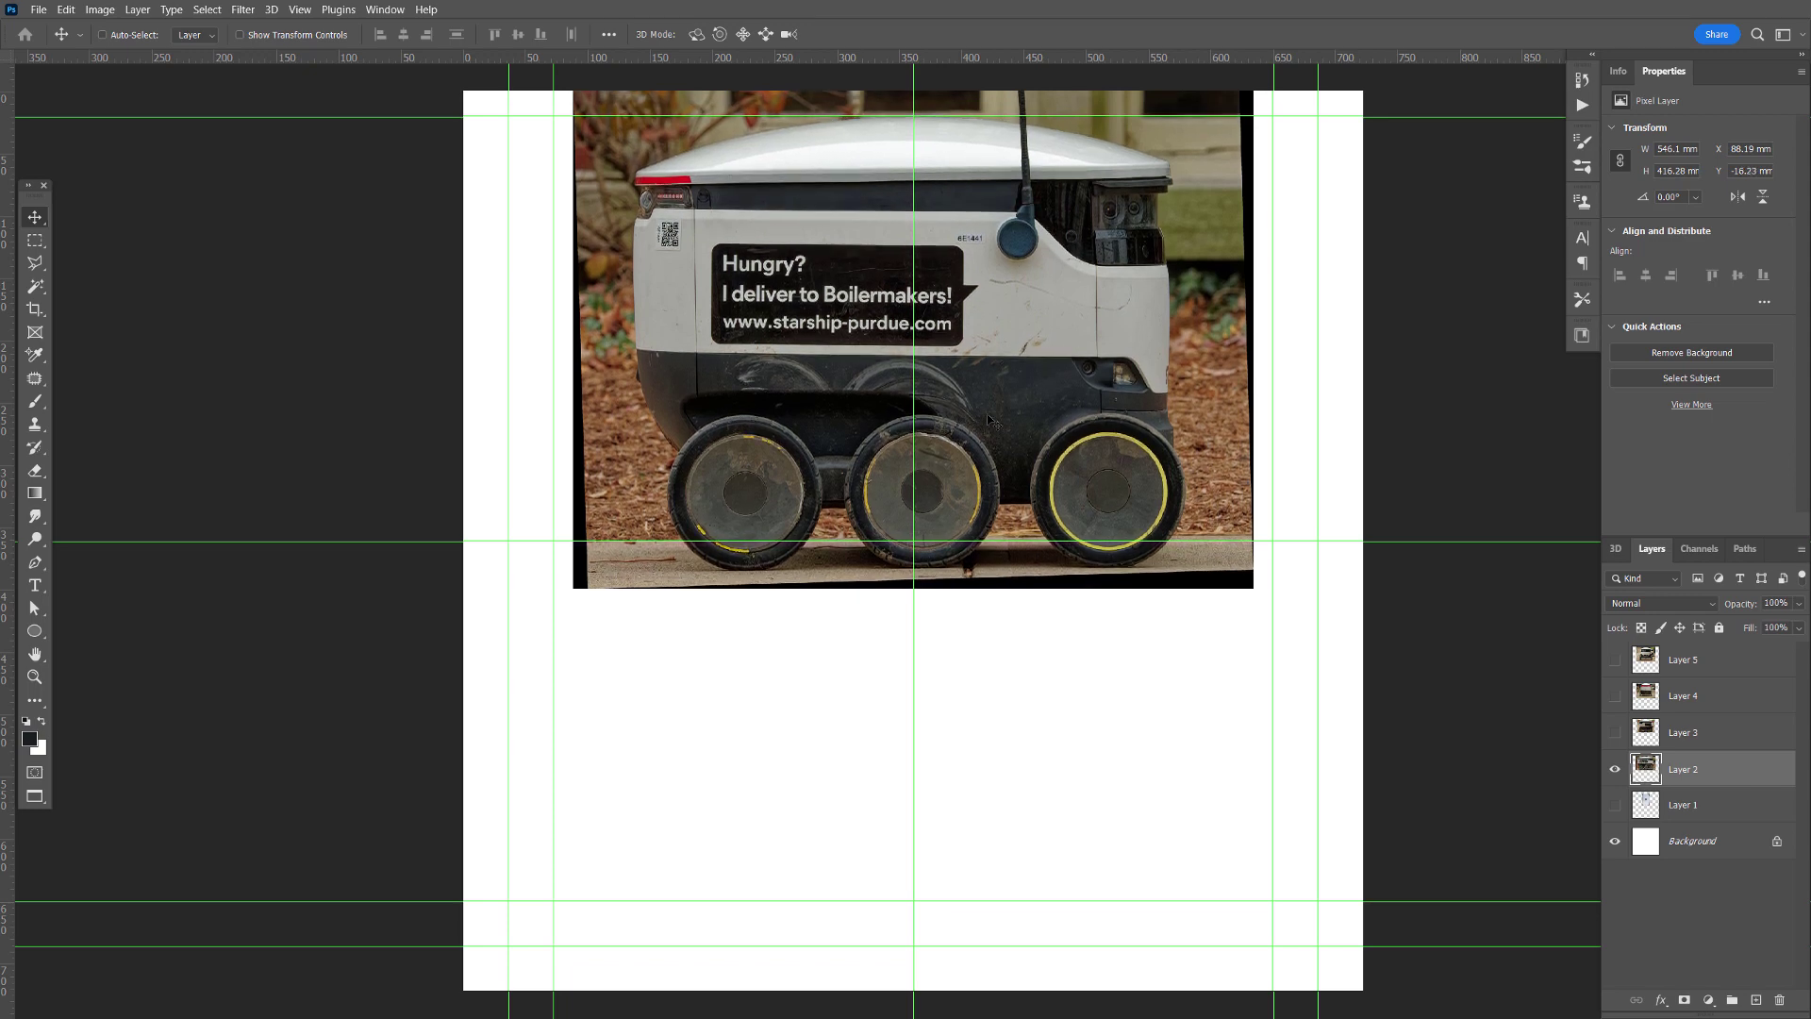
- Move Layer 2 down about 79 mm to Y 62.79 mm so the whole photo lies inside the canvas
{"action": "key", "text": "shift+Down"}
{"action": "key", "text": "shift+Down"}
{"action": "key", "text": "shift+Down"}
{"action": "key", "text": "shift+Down"}
{"action": "key", "text": "shift+Down"}
{"action": "key", "text": "shift+Down"}
{"action": "key", "text": "shift+Down"}
{"action": "key", "text": "shift+Down"}
{"action": "key", "text": "shift+Down"}
{"action": "key", "text": "shift+Down"}
{"action": "key", "text": "shift+Down"}
{"action": "key", "text": "shift+Down"}
{"action": "key", "text": "shift+Down"}
{"action": "key", "text": "shift+Down"}
{"action": "key", "text": "shift+Down"}
{"action": "key", "text": "shift+Down"}
{"action": "key", "text": "shift+Down"}
{"action": "key", "text": "shift+Down"}
{"action": "key", "text": "shift+Down"}
{"action": "key", "text": "shift+Down"}
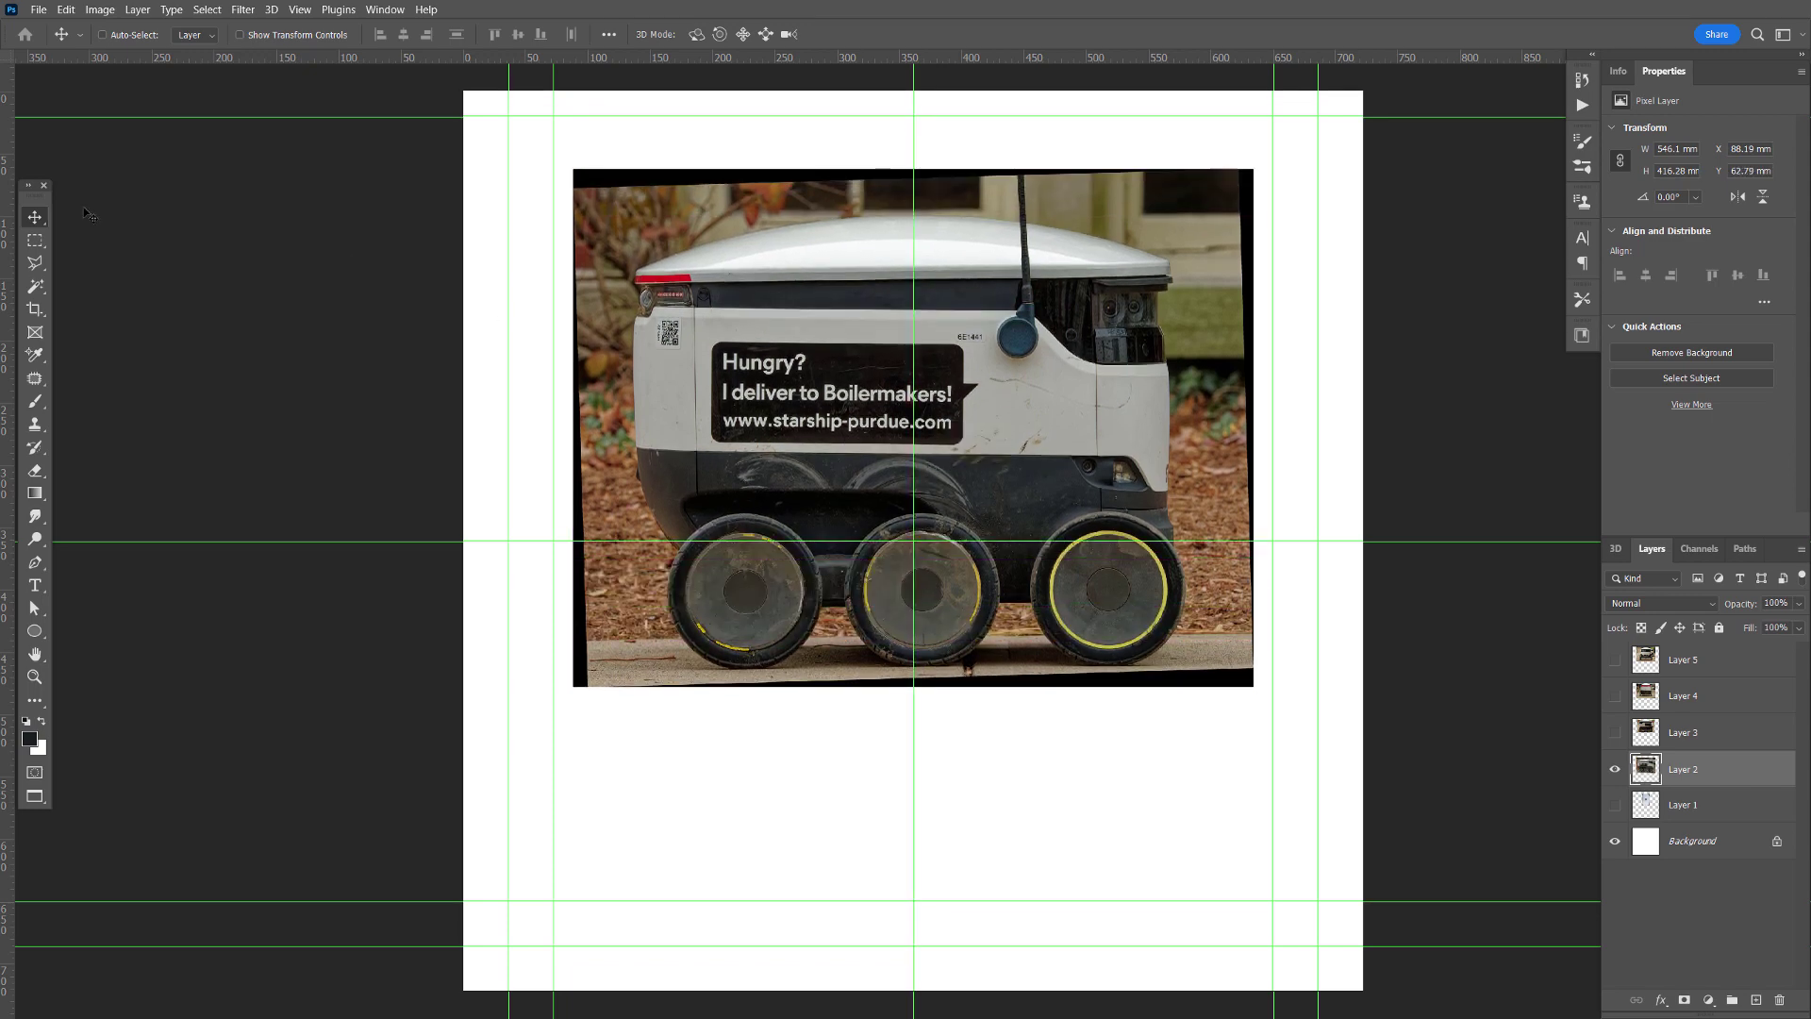
- Select a rectangular strip across Layer 2 just above the robot's lid and delete its contents
{"action": "left_click", "coordinate": [34, 242]}
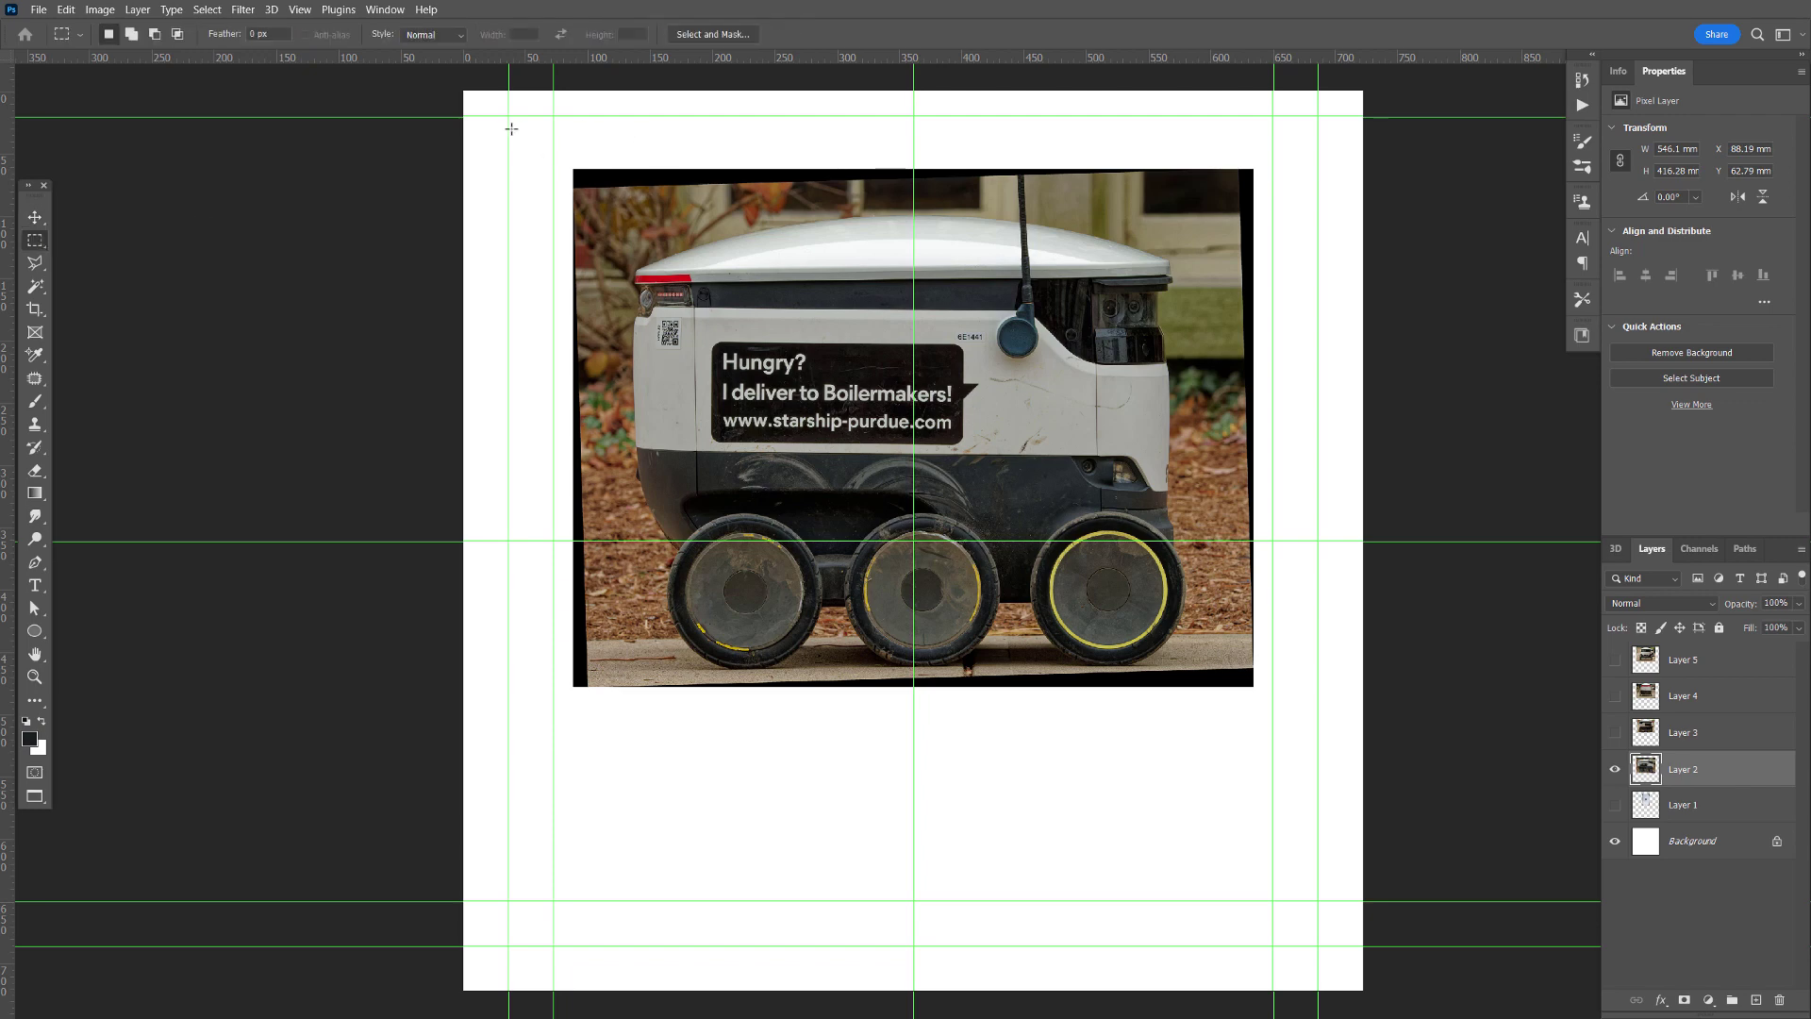
{"action": "left_click_drag", "start_coordinate": [525, 134], "coordinate": [1372, 214]}
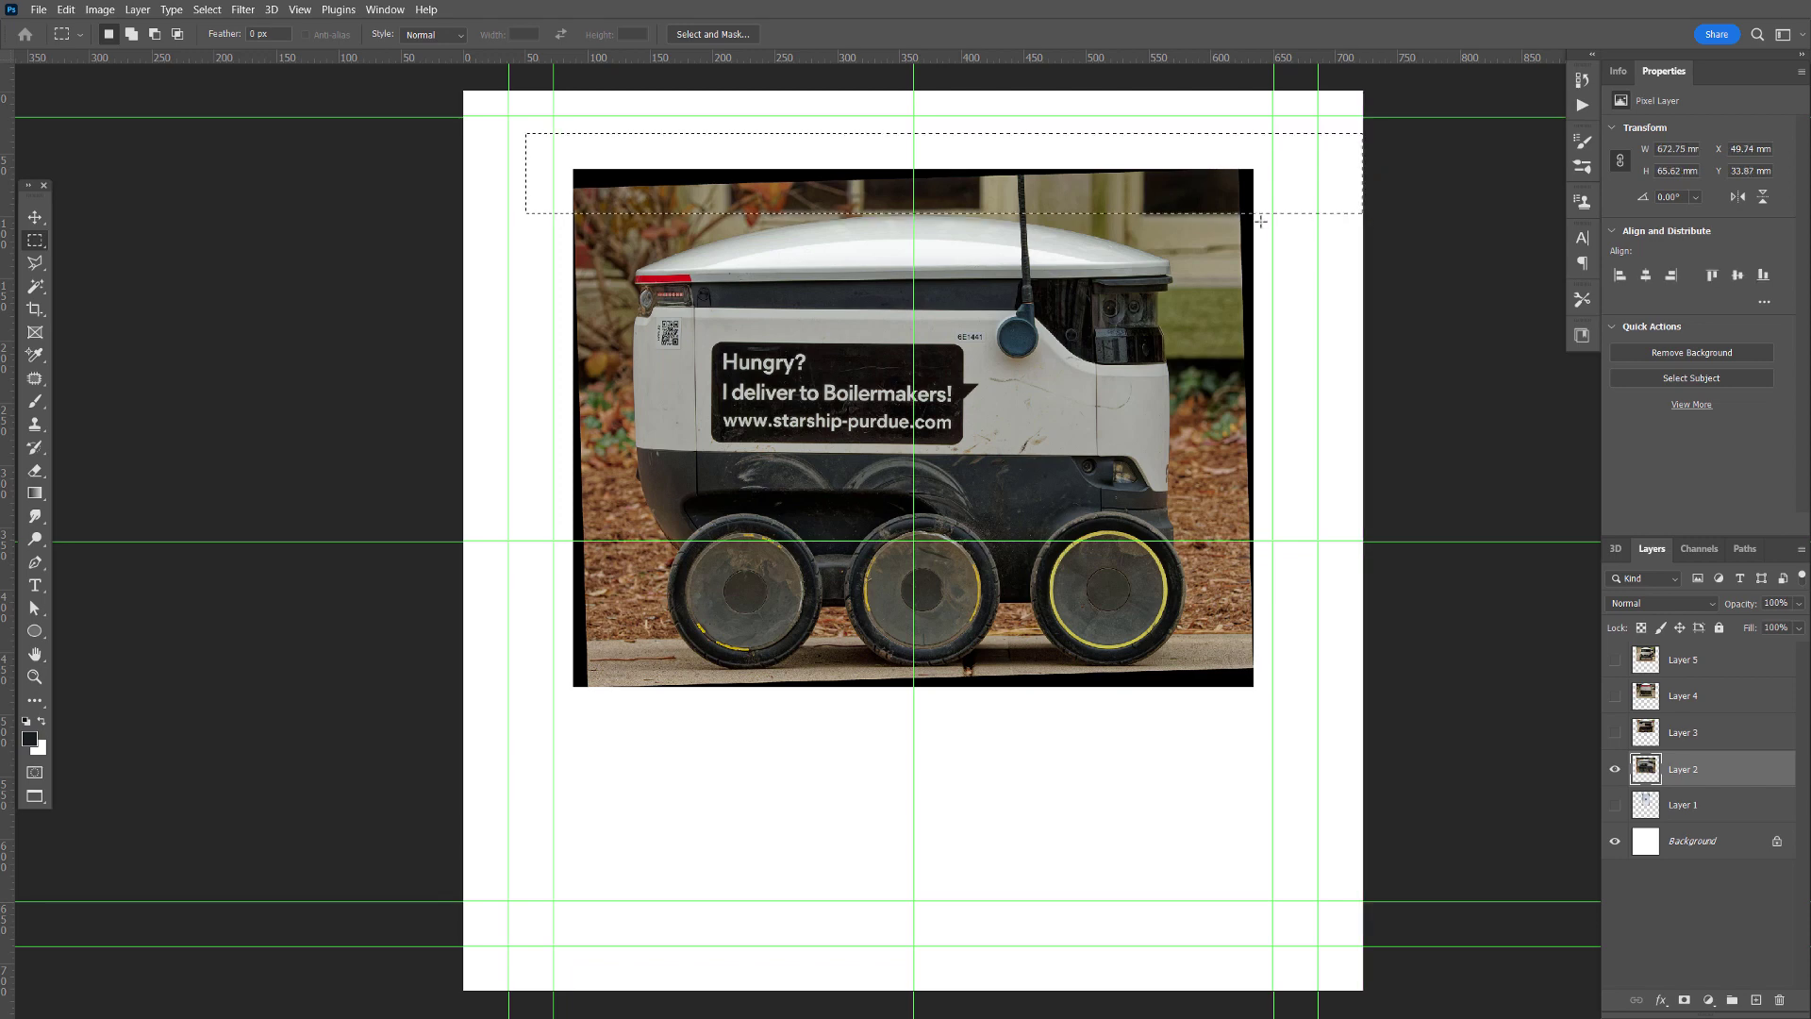
{"action": "key", "text": "Delete"}
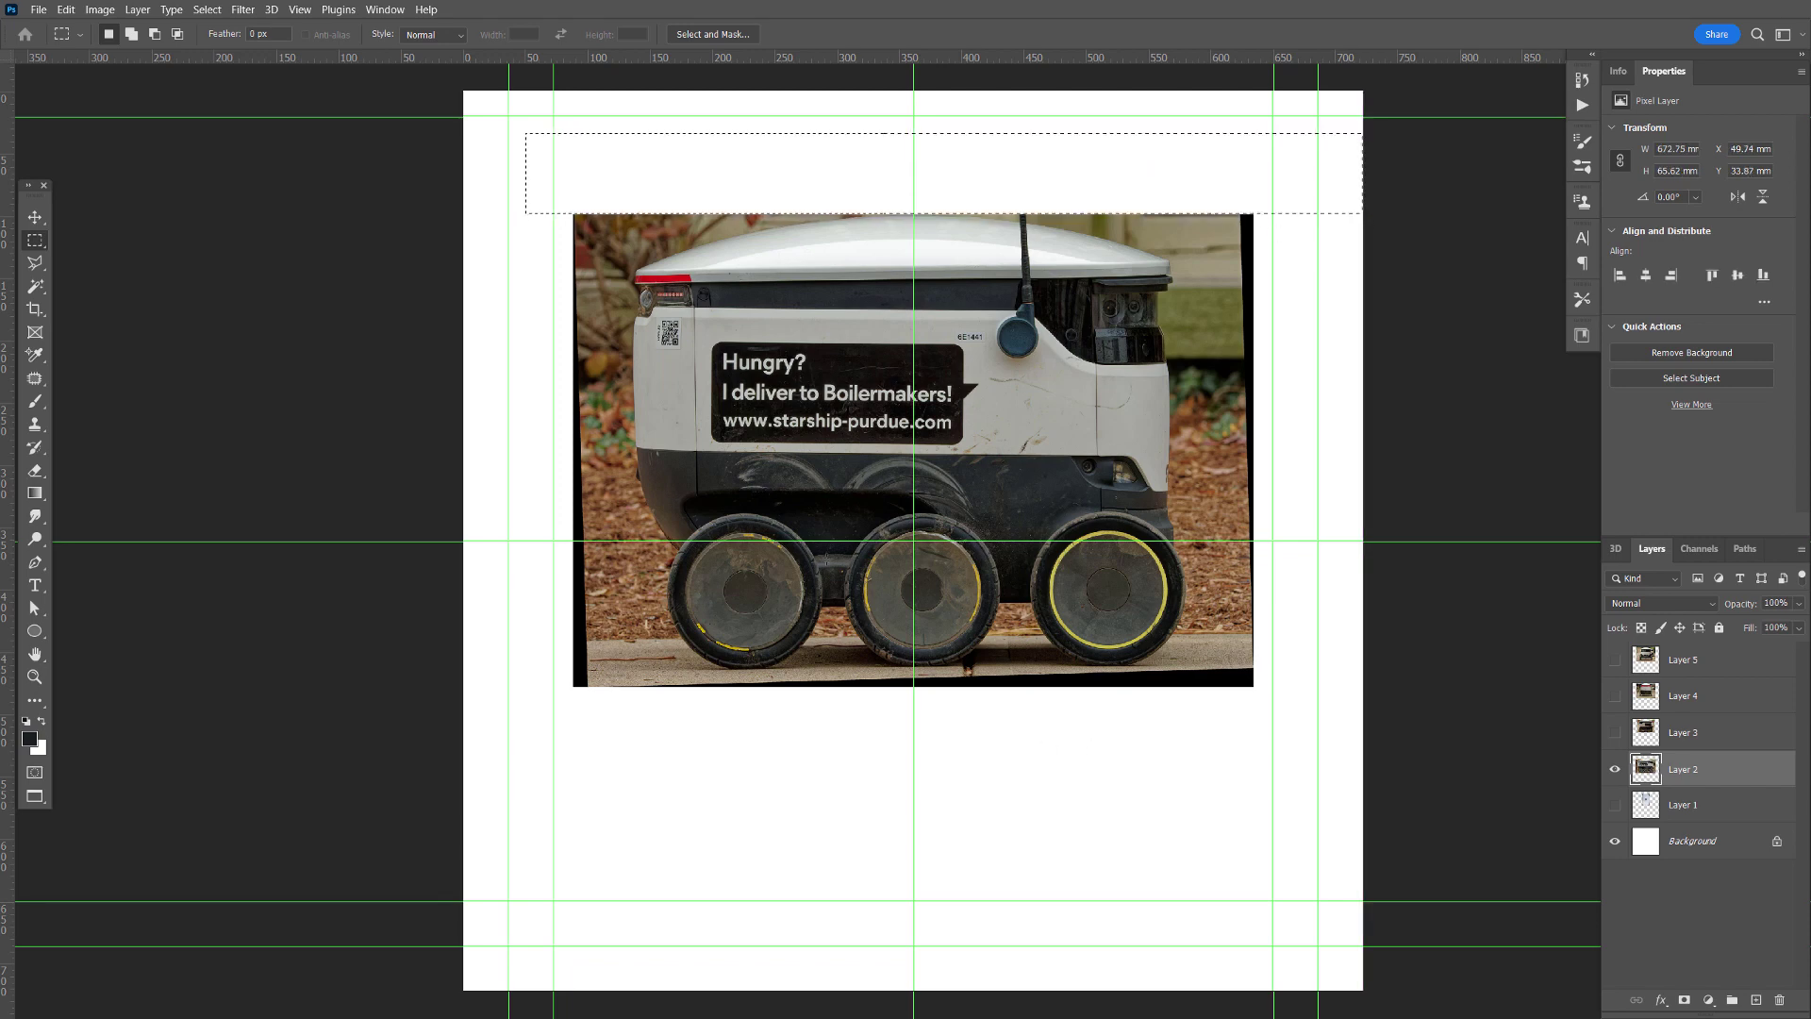
- Select a strip about 696 x 105 mm across Layer 2 at the wheel bottoms, delete its contents, and deselect
{"action": "left_click_drag", "start_coordinate": [1333, 797], "coordinate": [468, 666]}
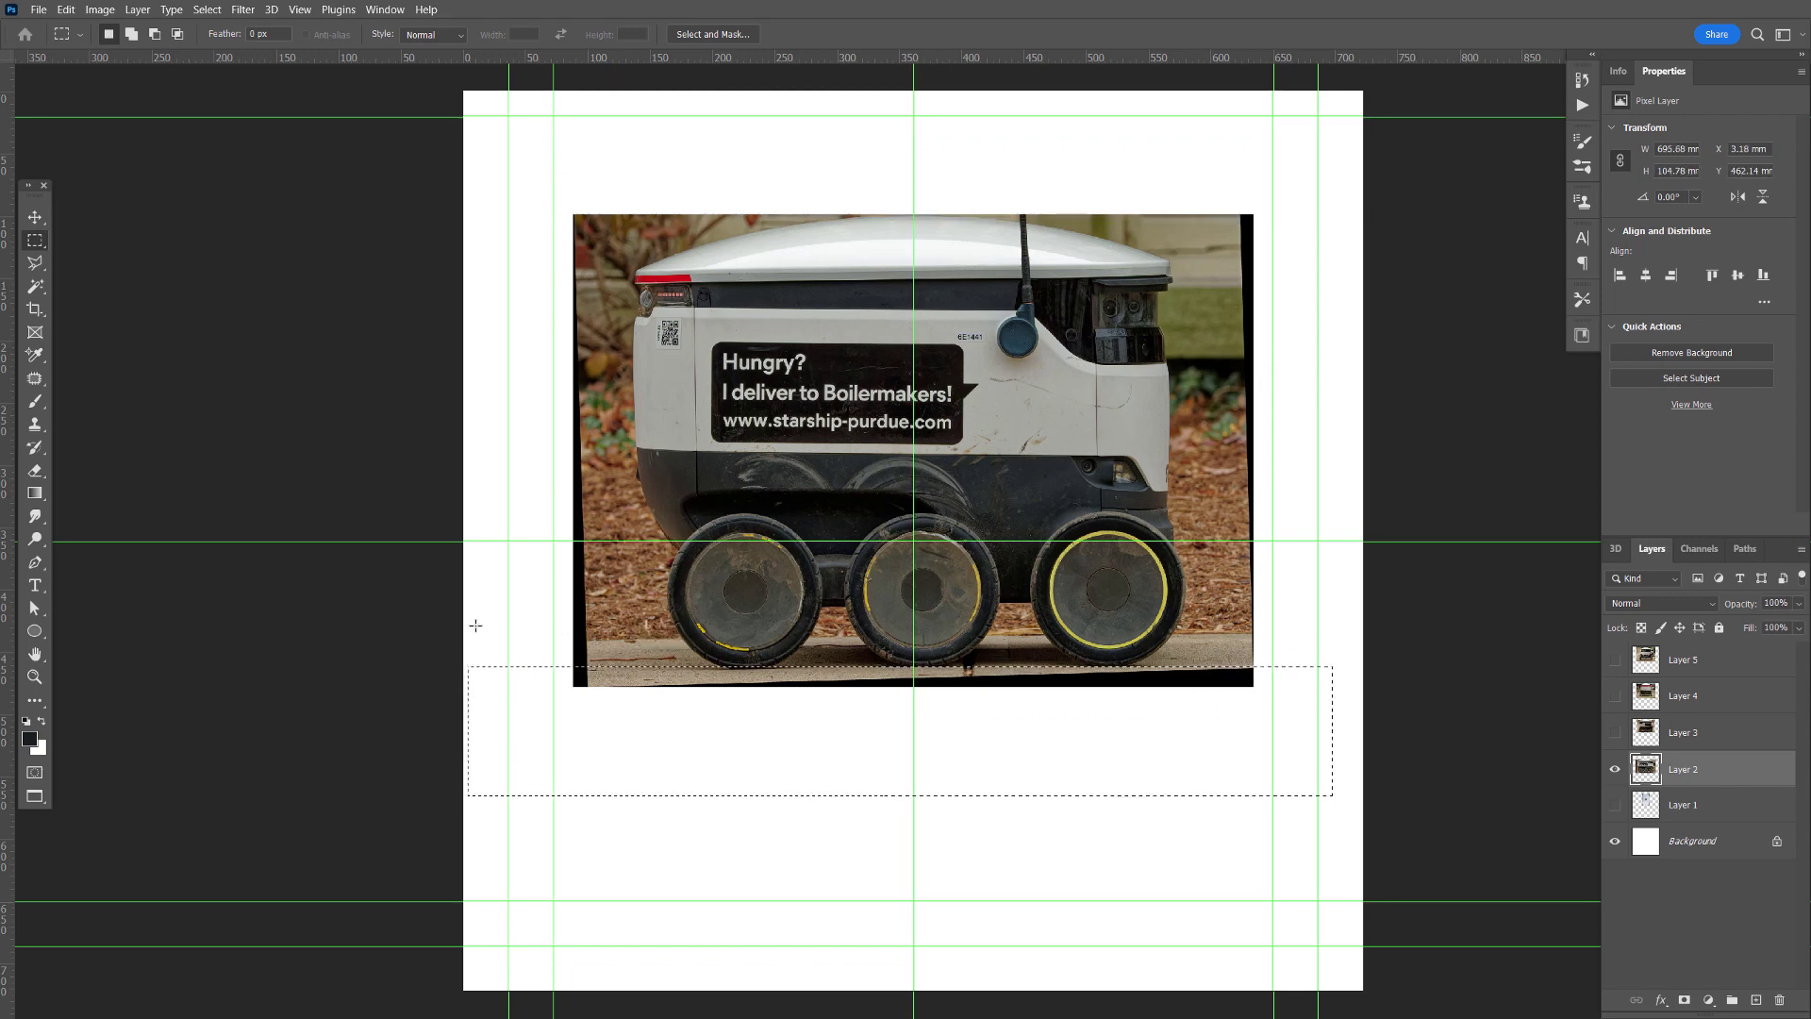
{"action": "key", "text": "Delete"}
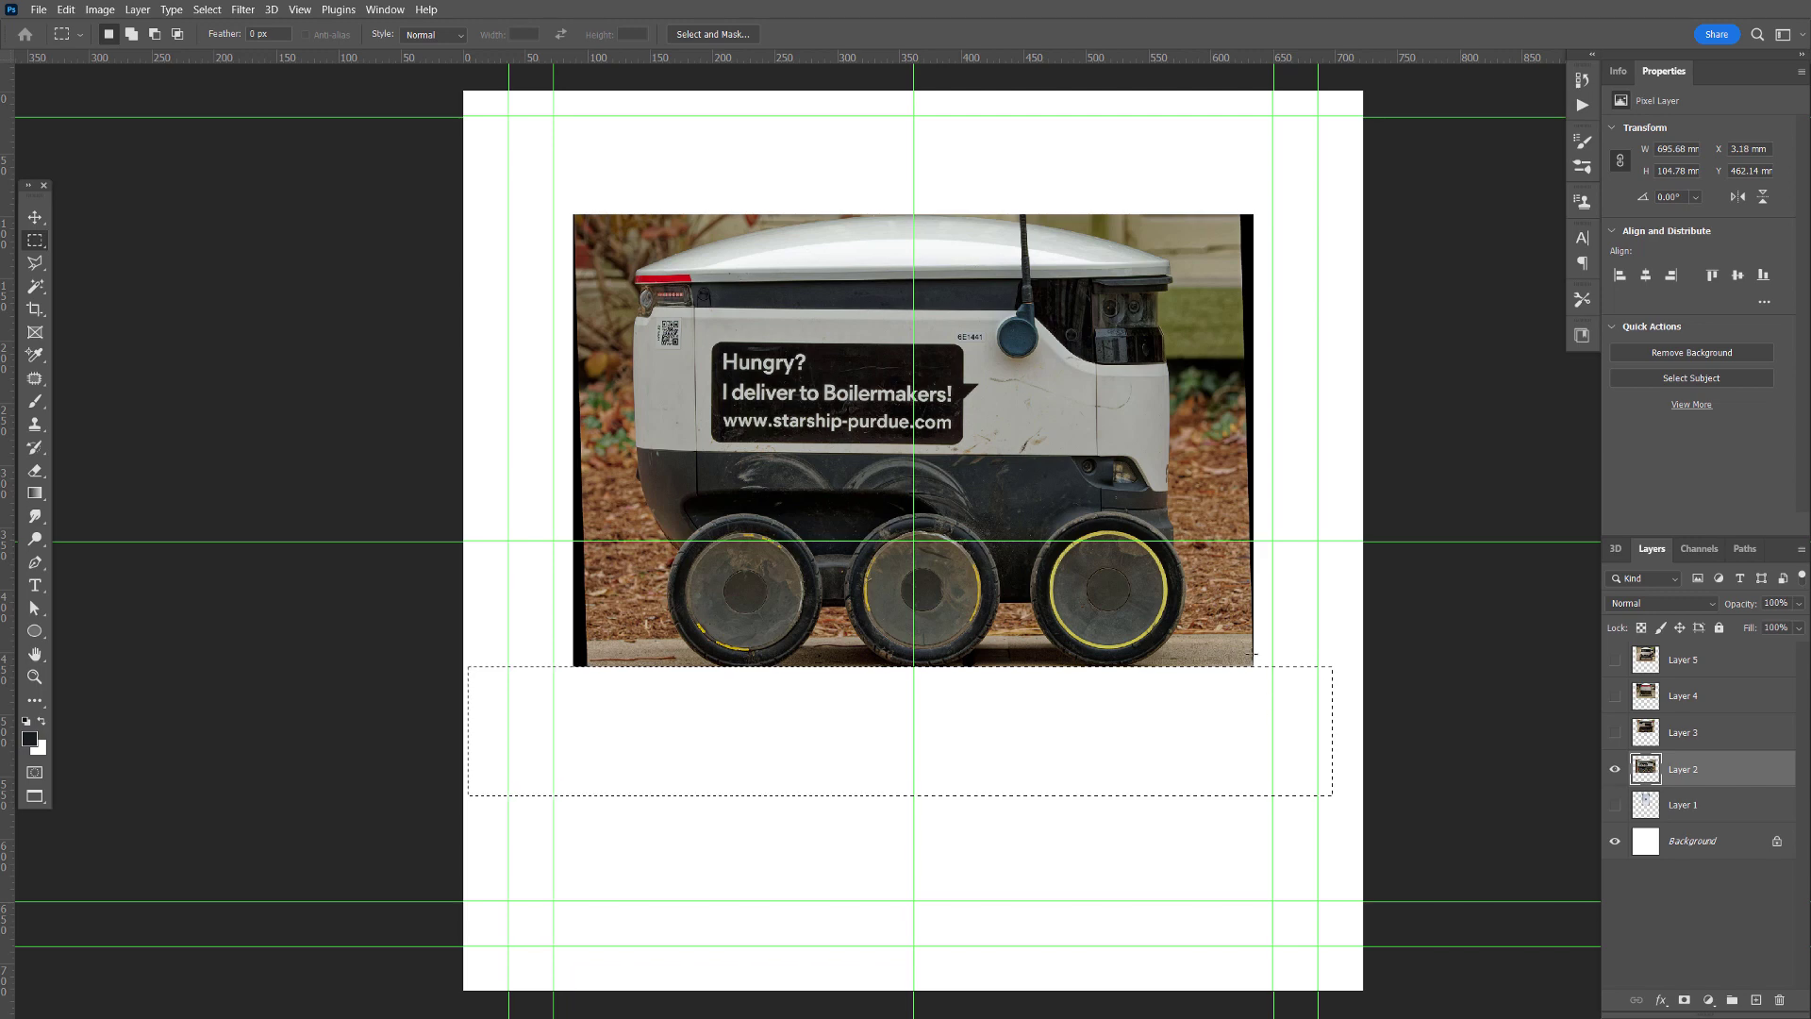
{"action": "key", "text": "ctrl+d"}
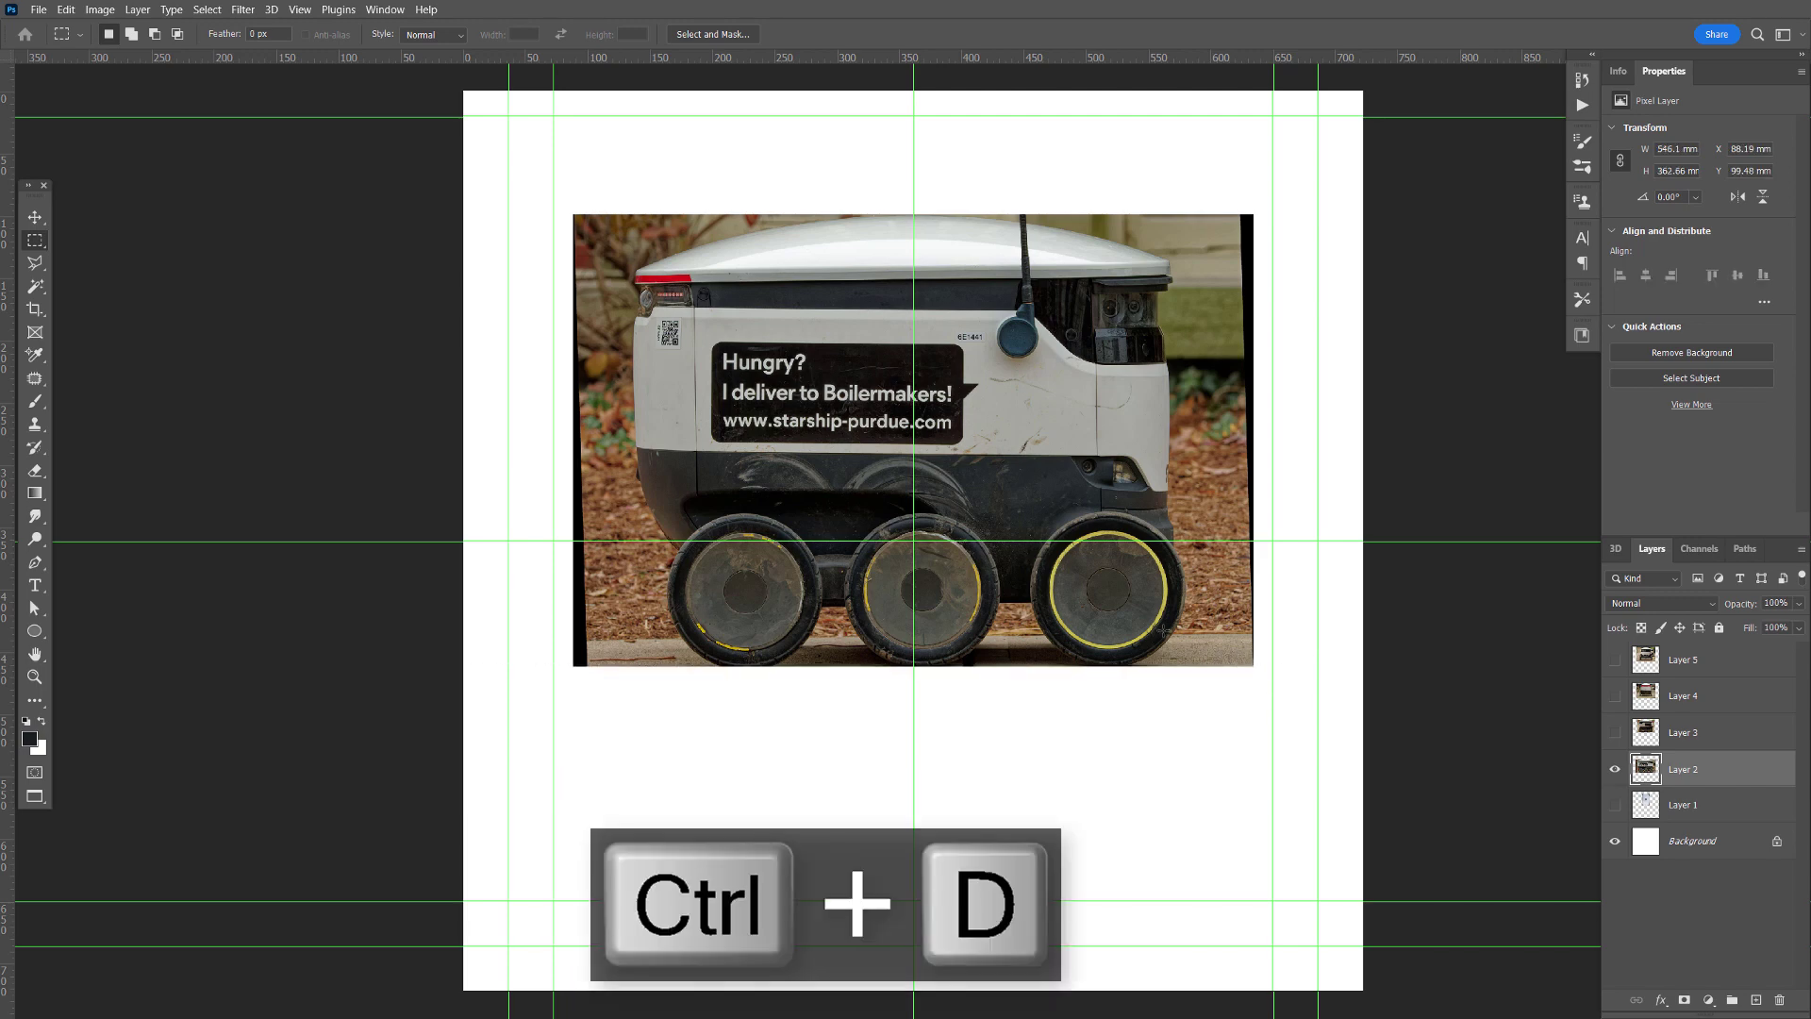
- Check the wheel bottoms up close and undo the deletion of the lower strip, restoring its selection
{"action": "key", "text": "ctrl+equal"}
{"action": "key", "text": "ctrl+equal"}
{"action": "key", "text": "ctrl+equal"}
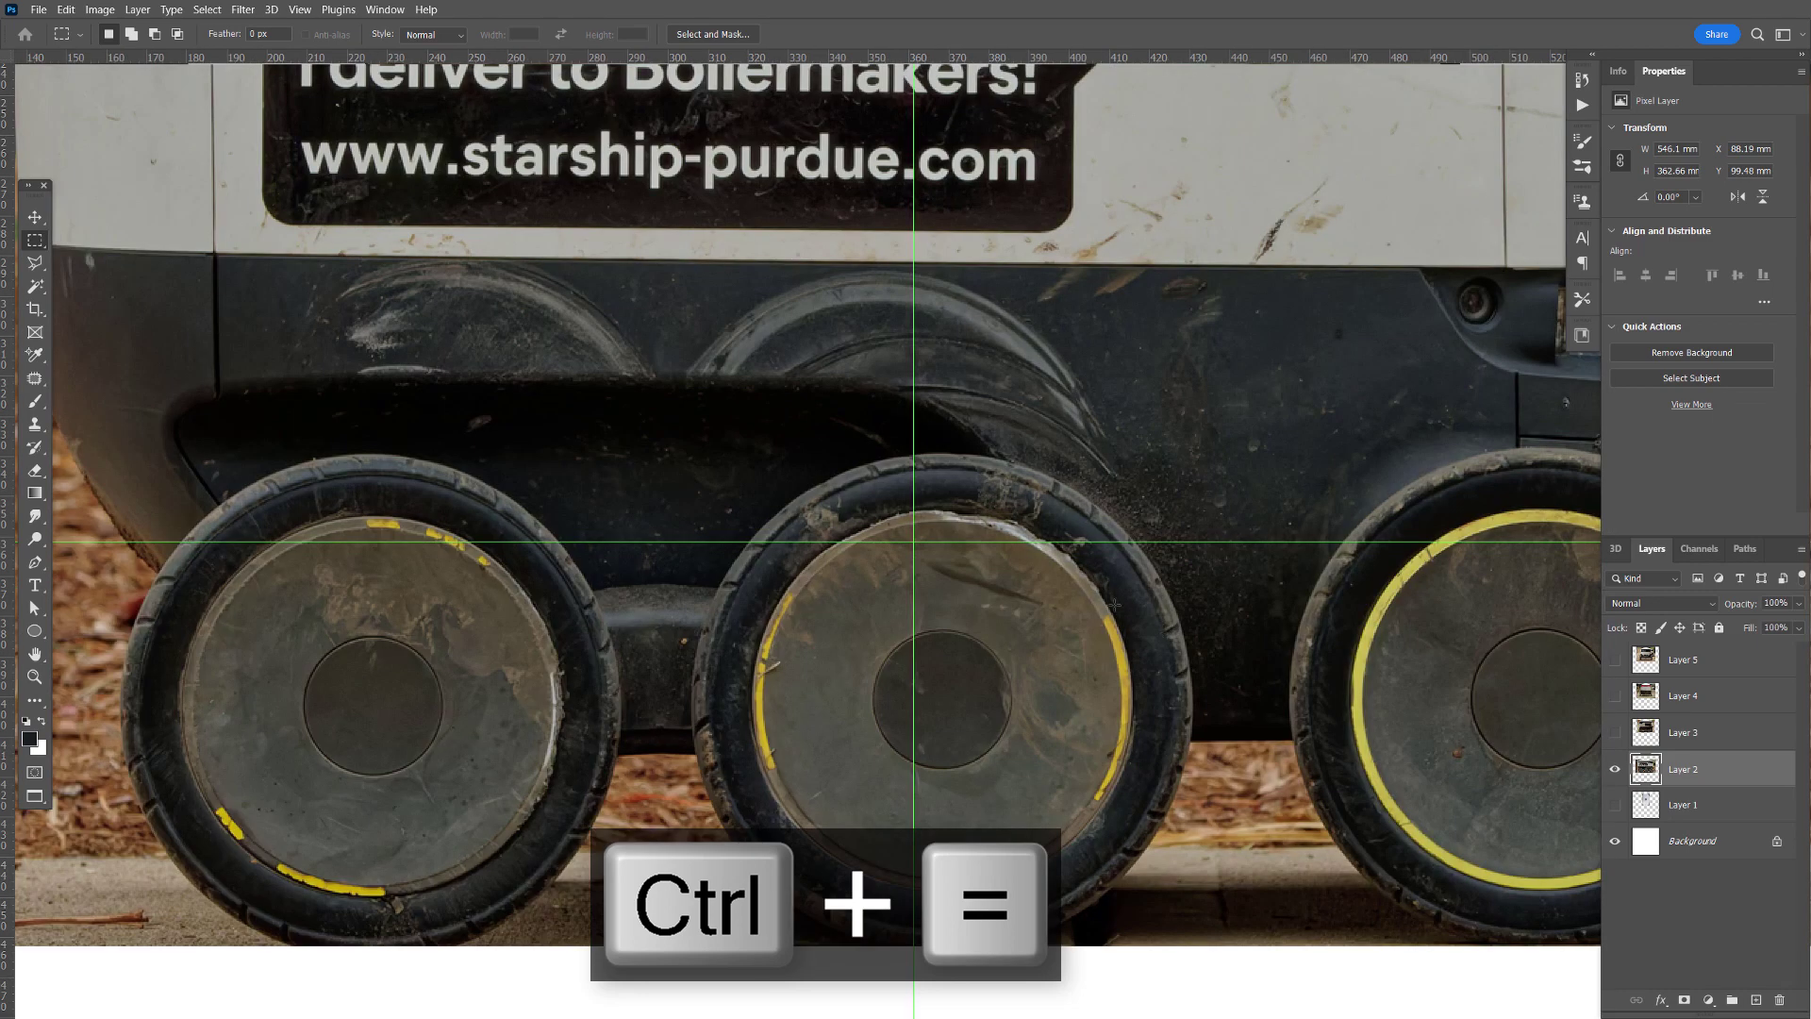
{"action": "scroll", "coordinate": [1040, 606], "scroll_direction": "down", "scroll_amount": 3}
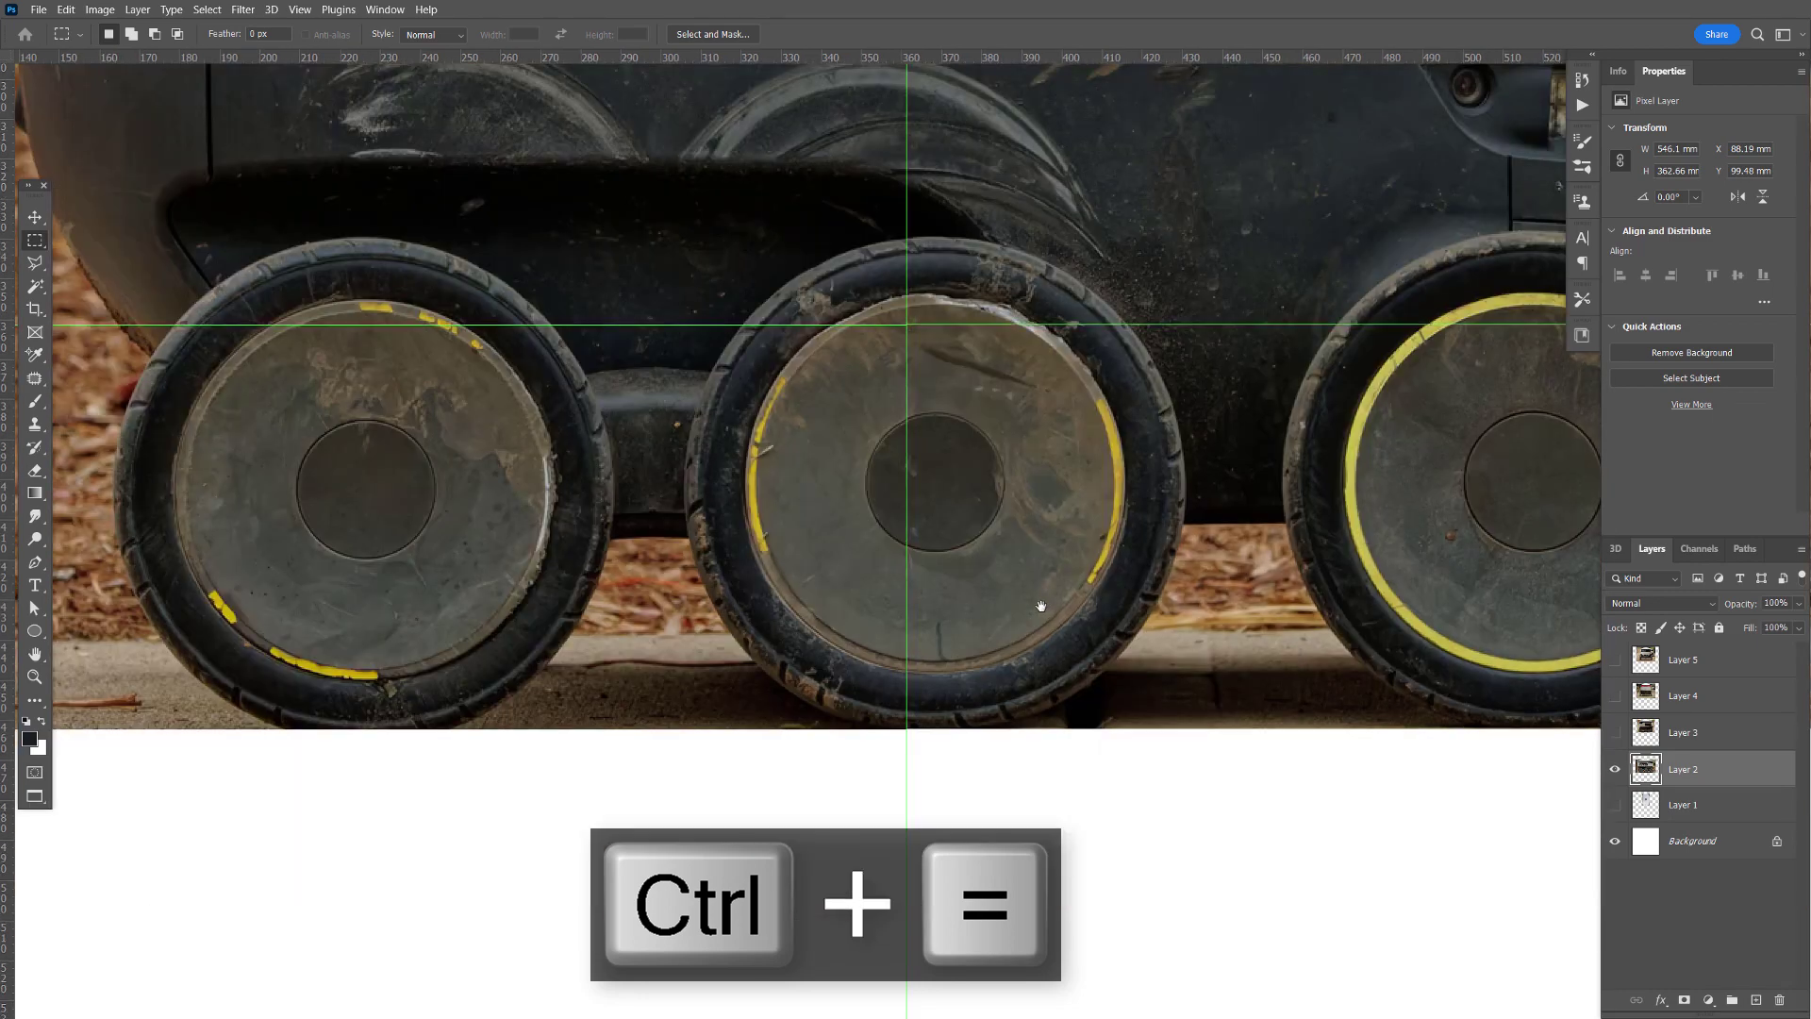
{"action": "key", "text": "ctrl+z"}
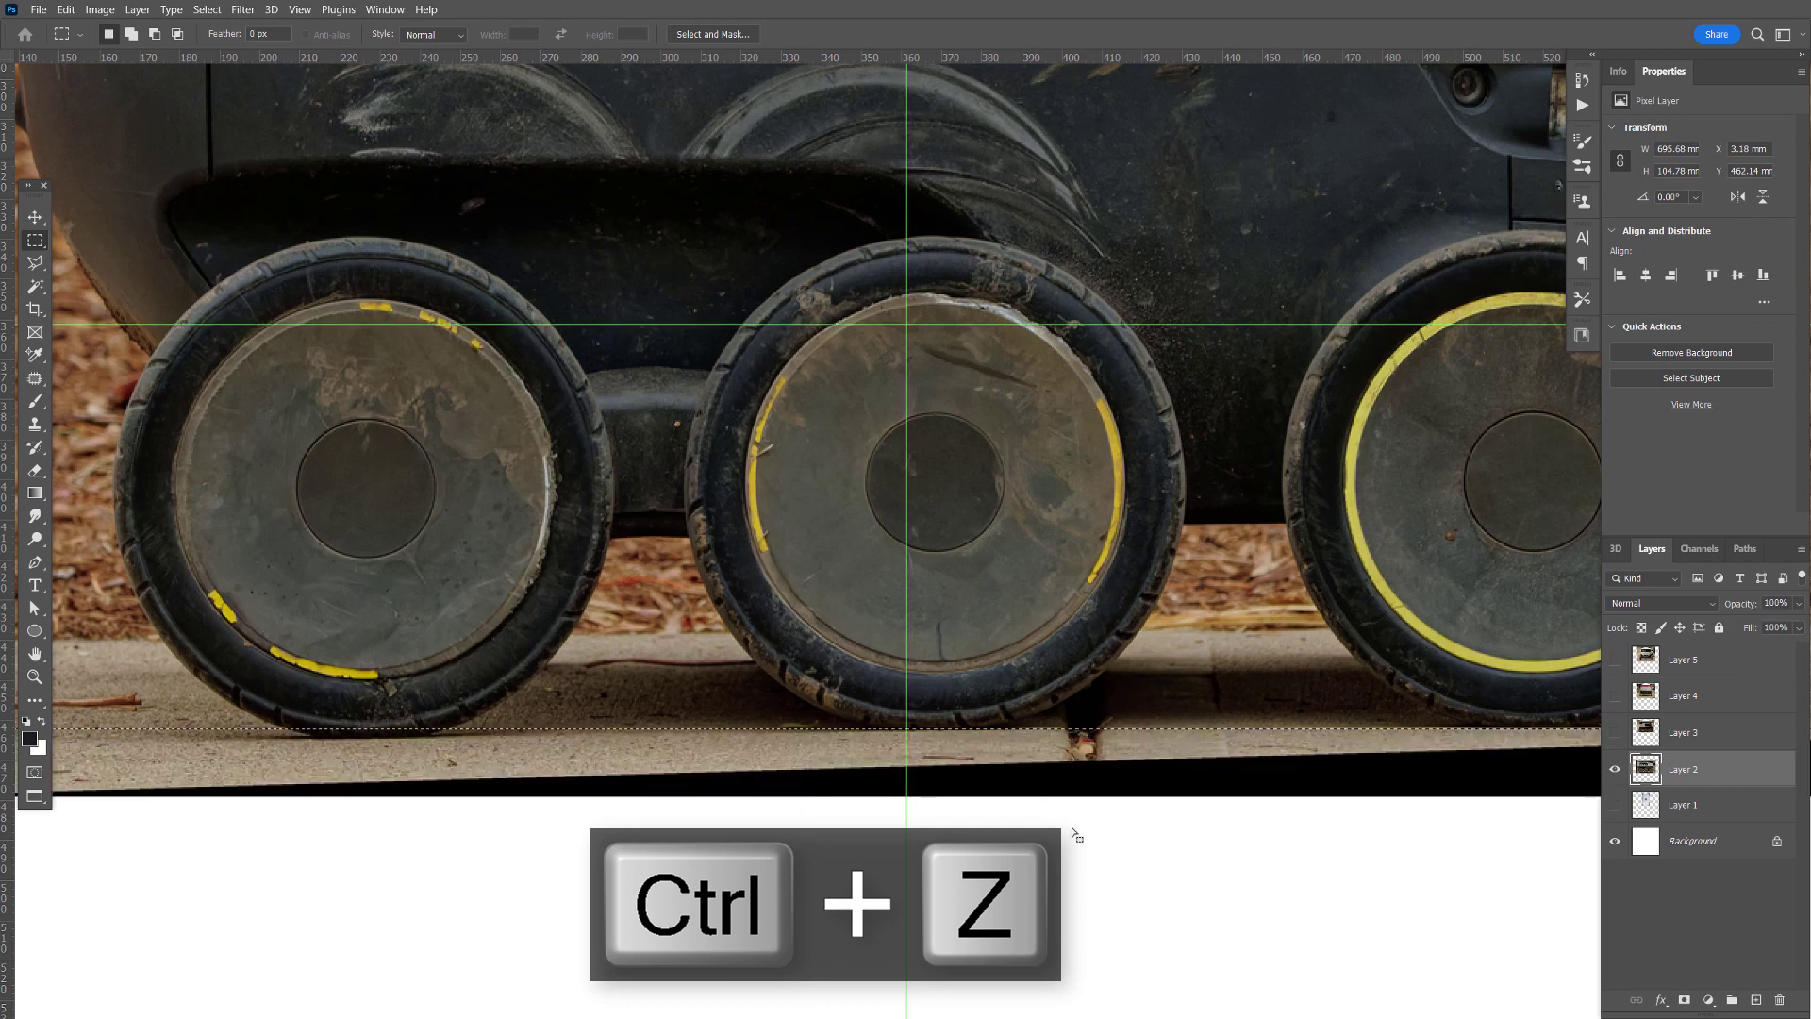
- Shift the selection down about 3 mm to Y 465.31 mm, below the tyres, then delete the strip from Layer 2 and deselect
{"action": "key", "text": "ctrl+Down"}
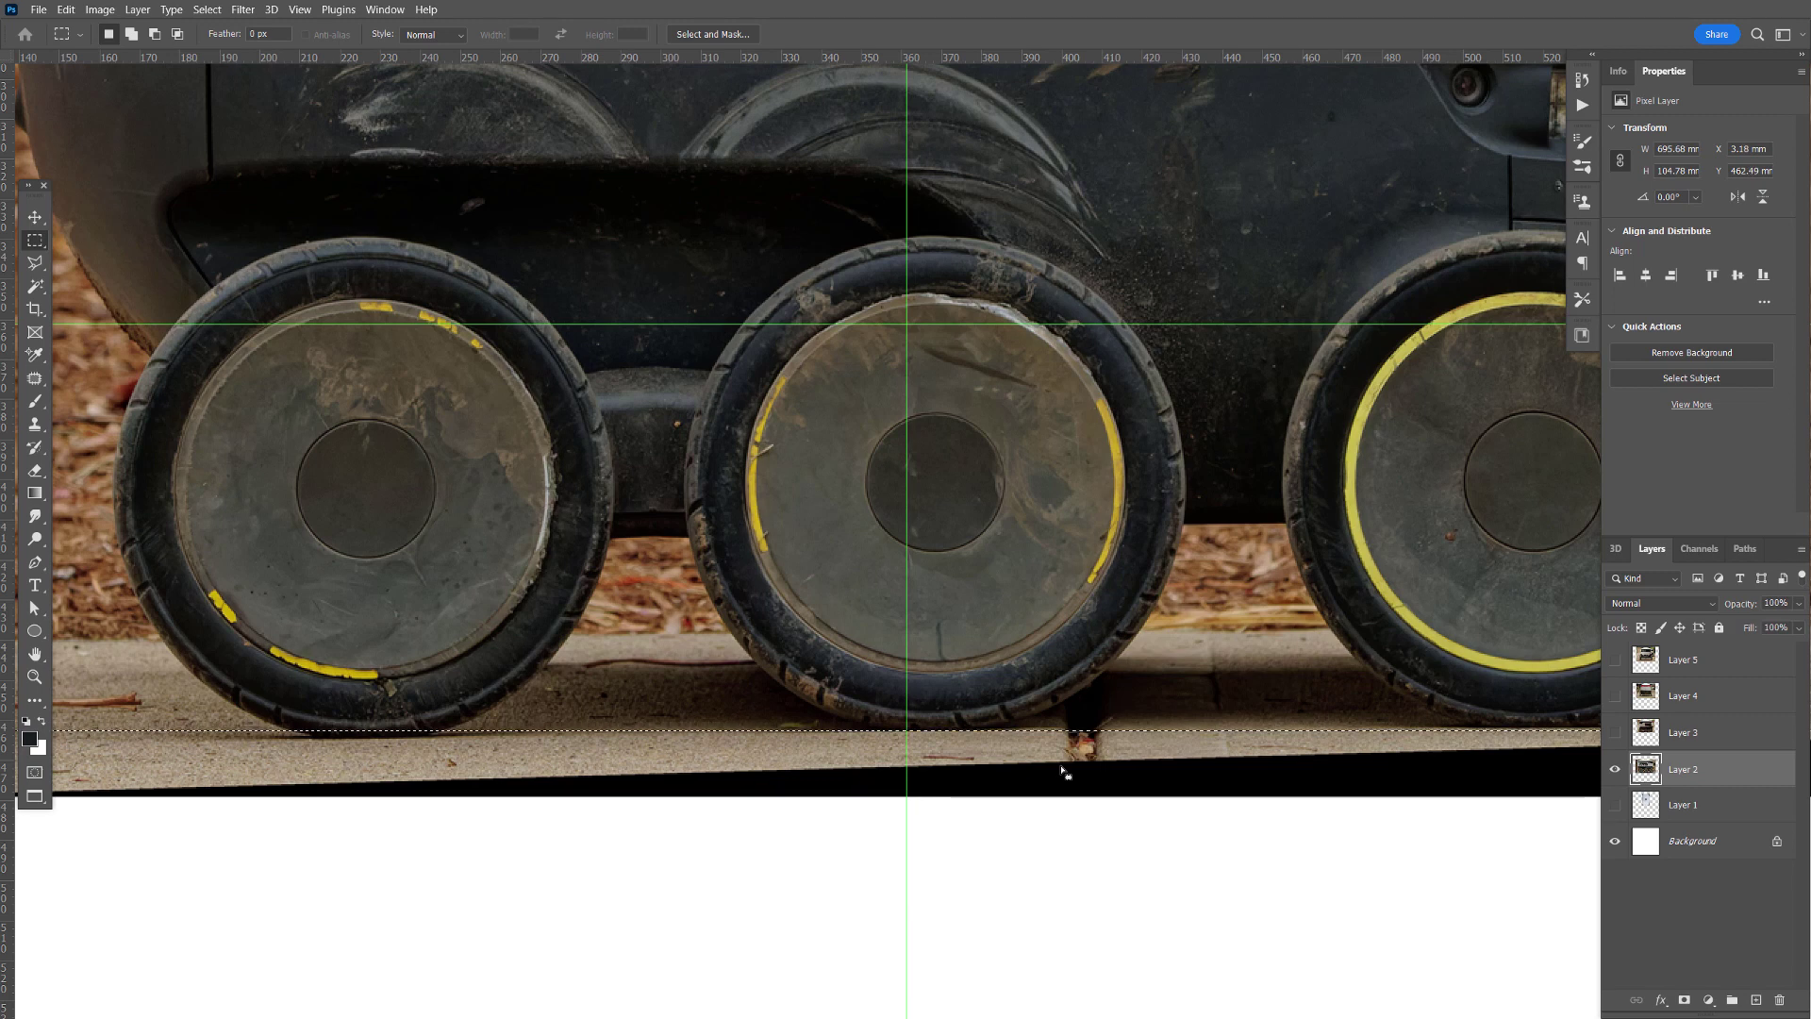
{"action": "key", "text": "ctrl+Down"}
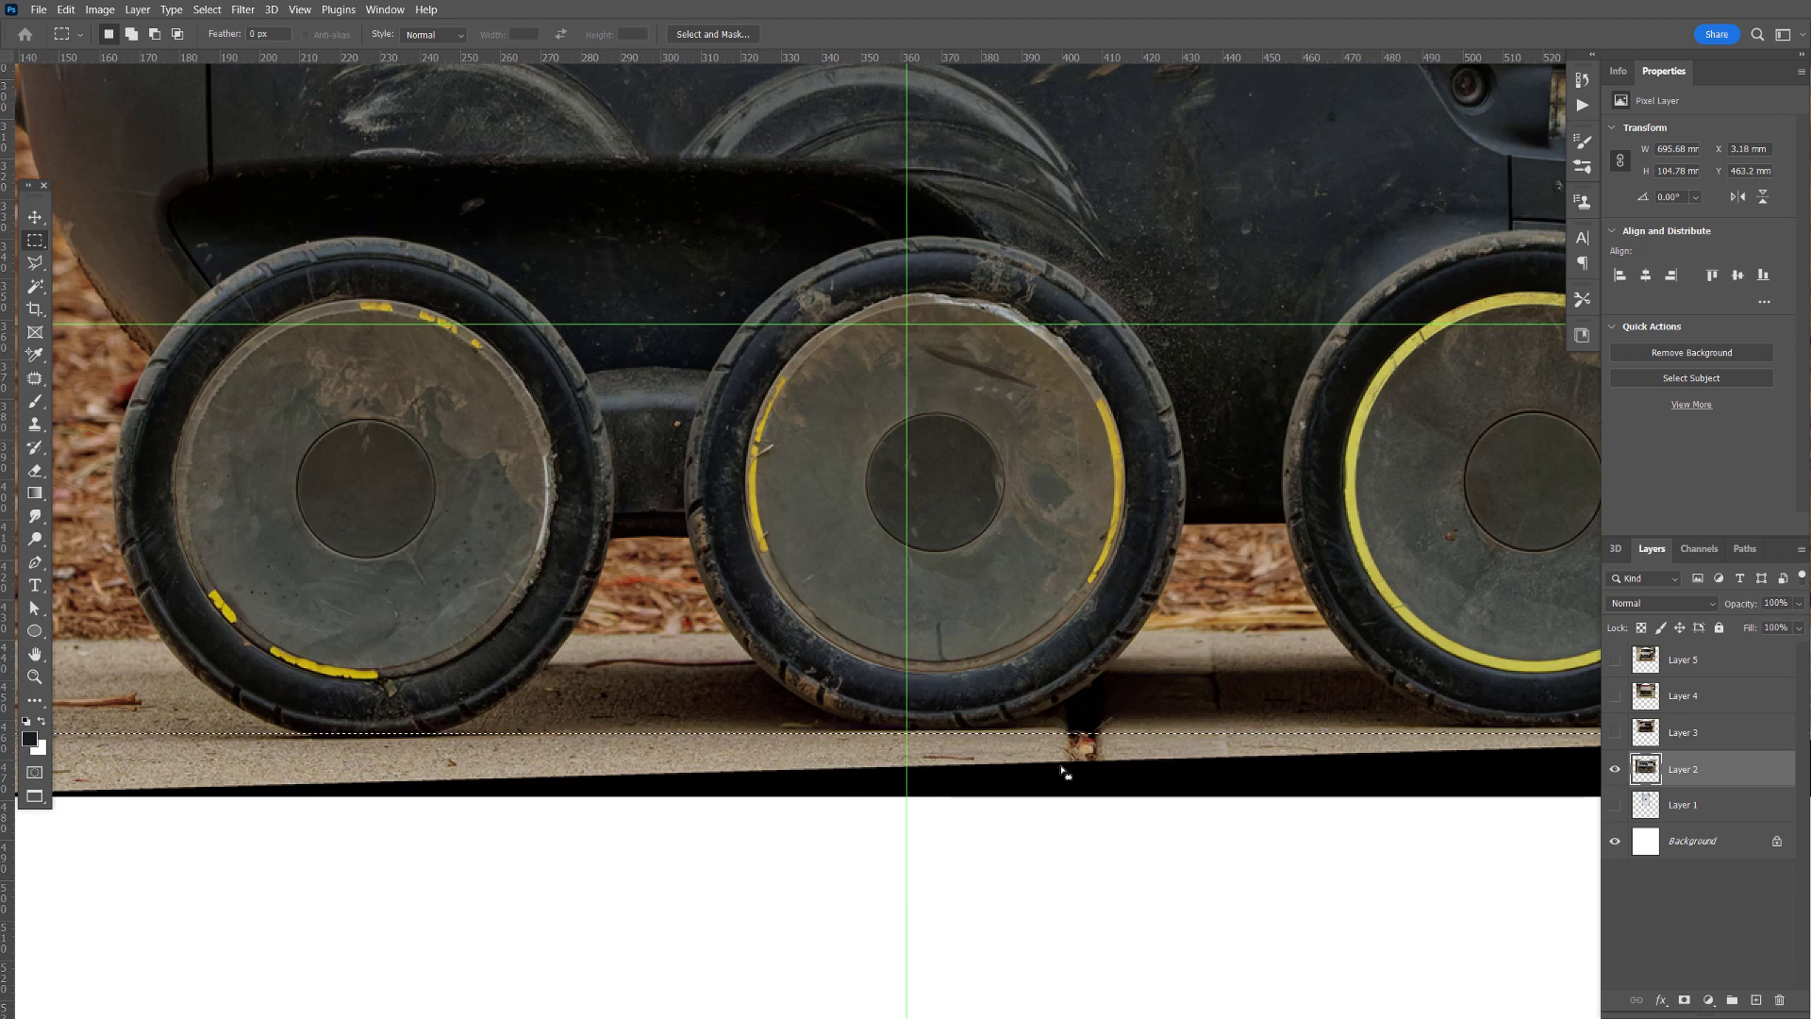
{"action": "key", "text": "ctrl+Down"}
{"action": "key", "text": "ctrl+Down"}
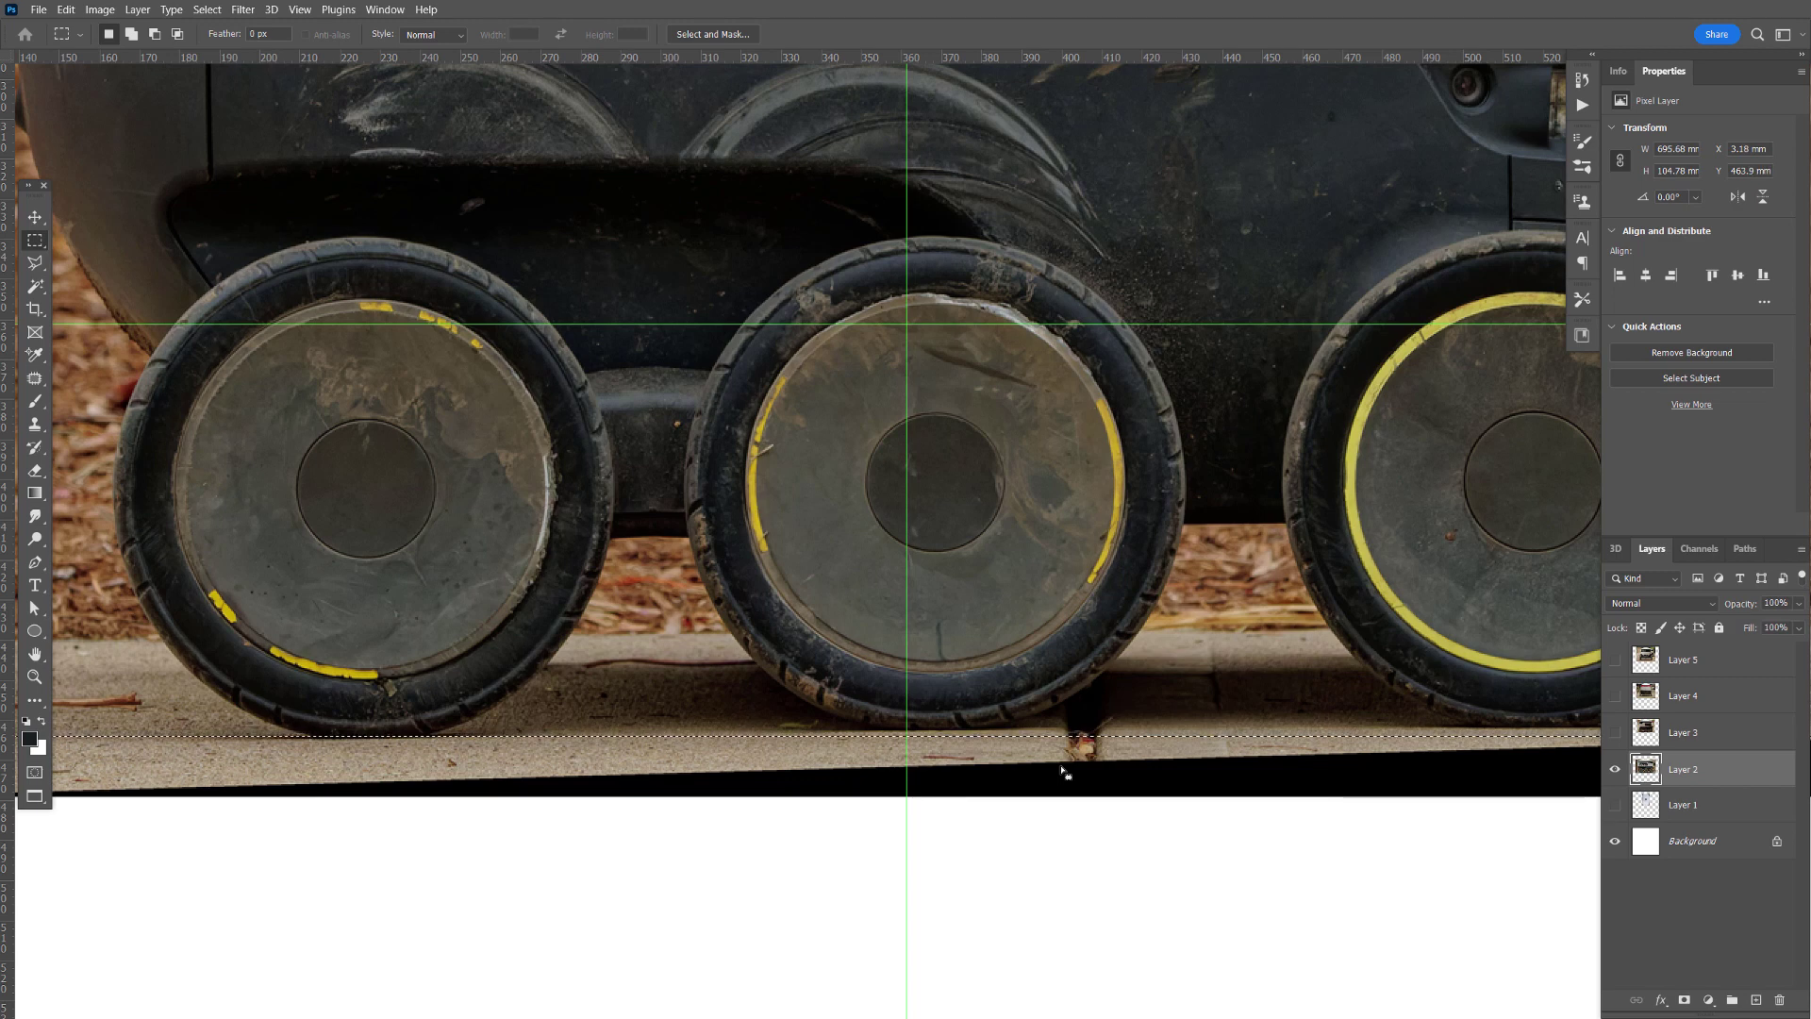
{"action": "key", "text": "ctrl+Down"}
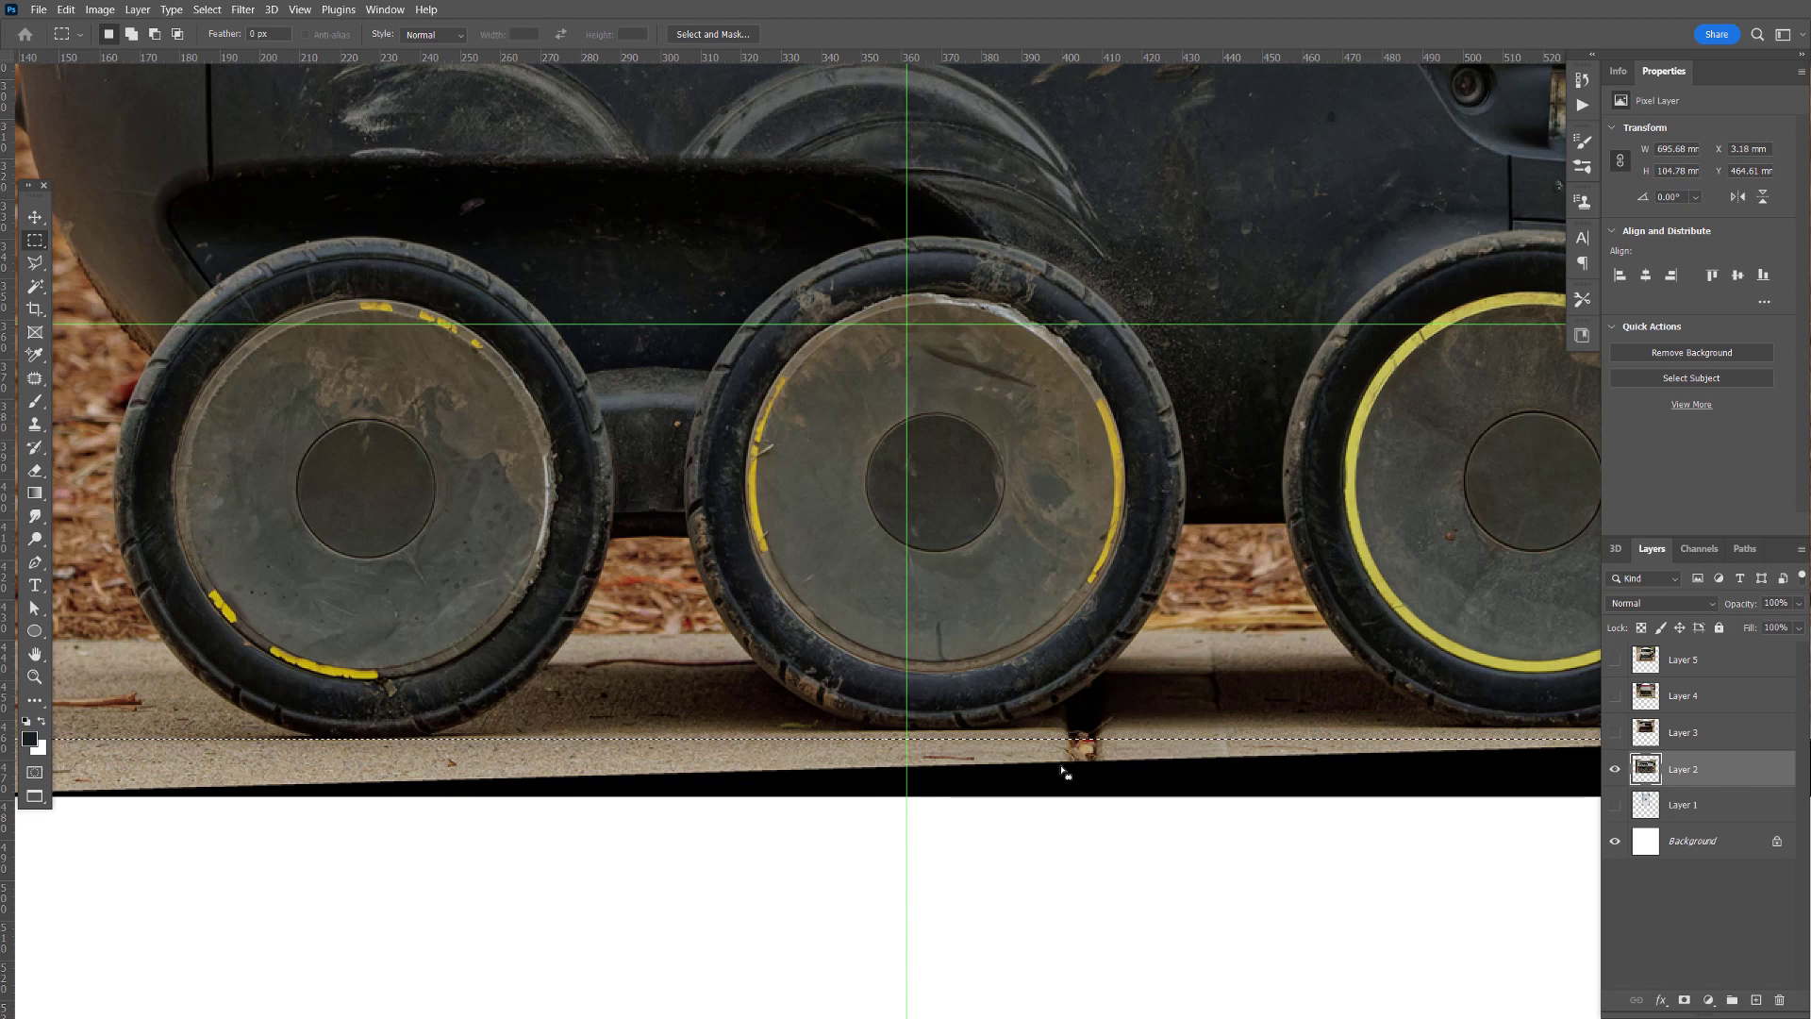
{"action": "key", "text": "ctrl+Down"}
{"action": "key", "text": "ctrl+Down"}
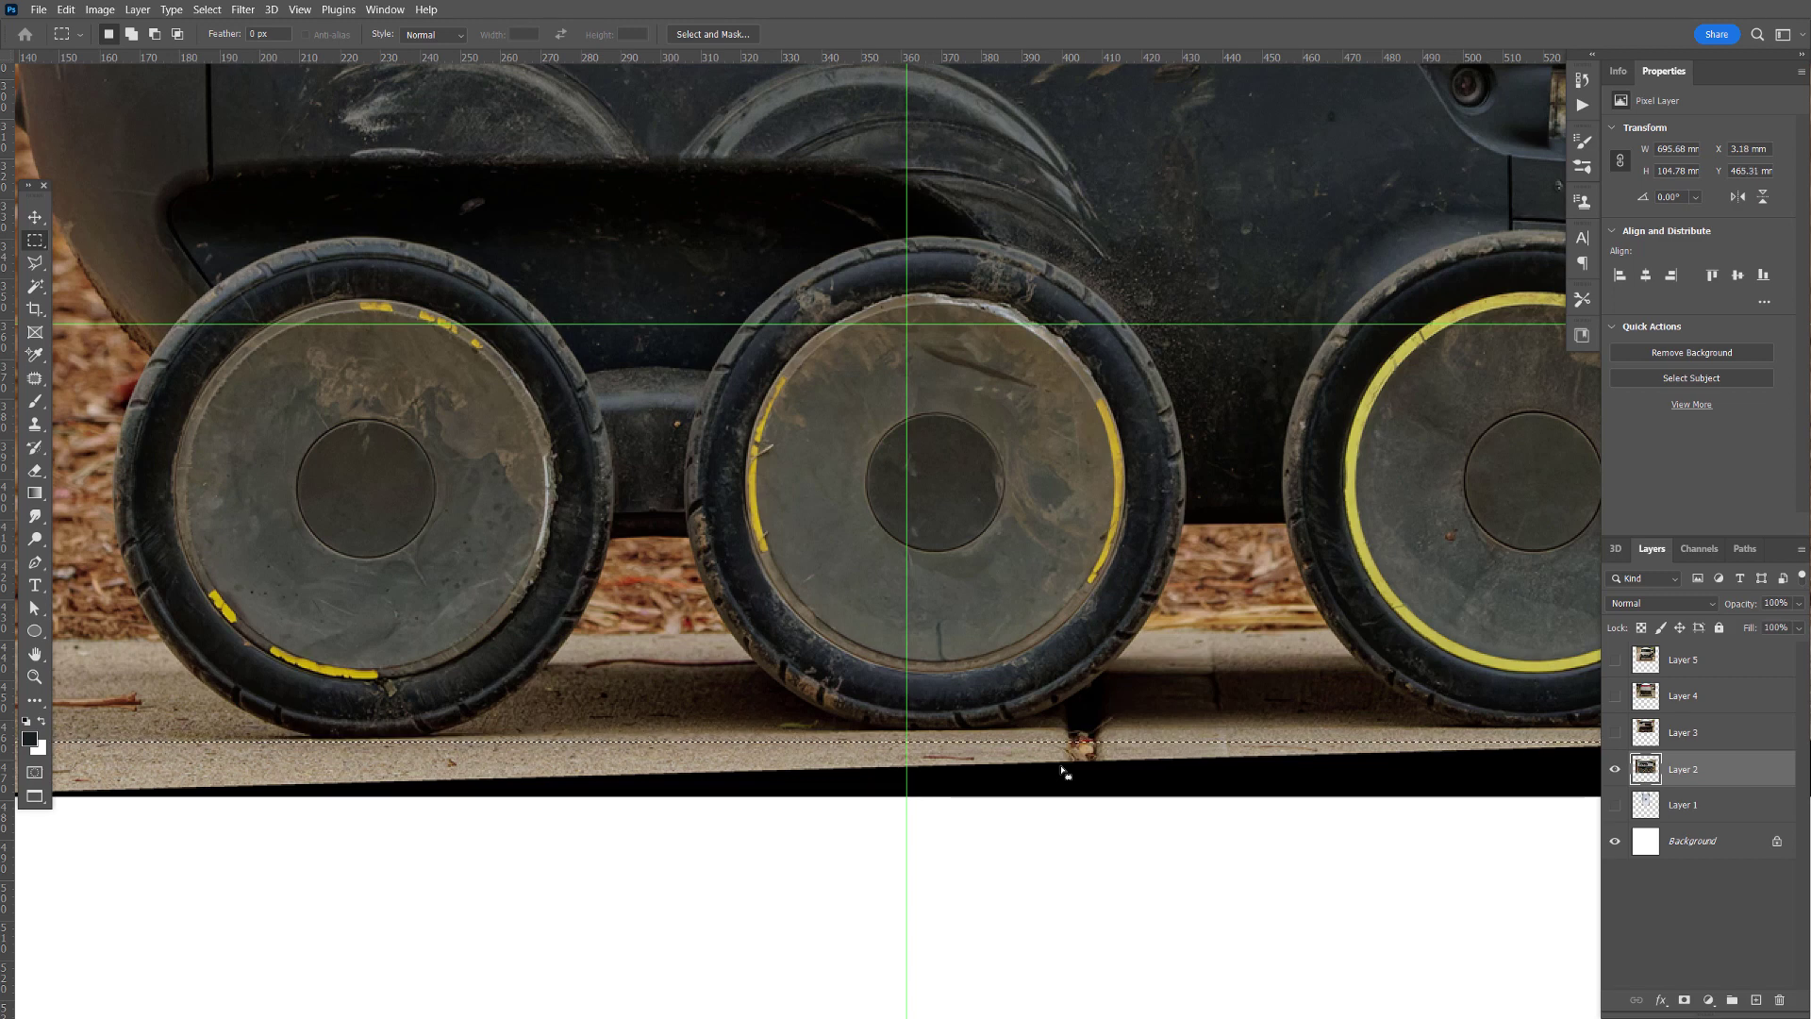
{"action": "key", "text": "Delete"}
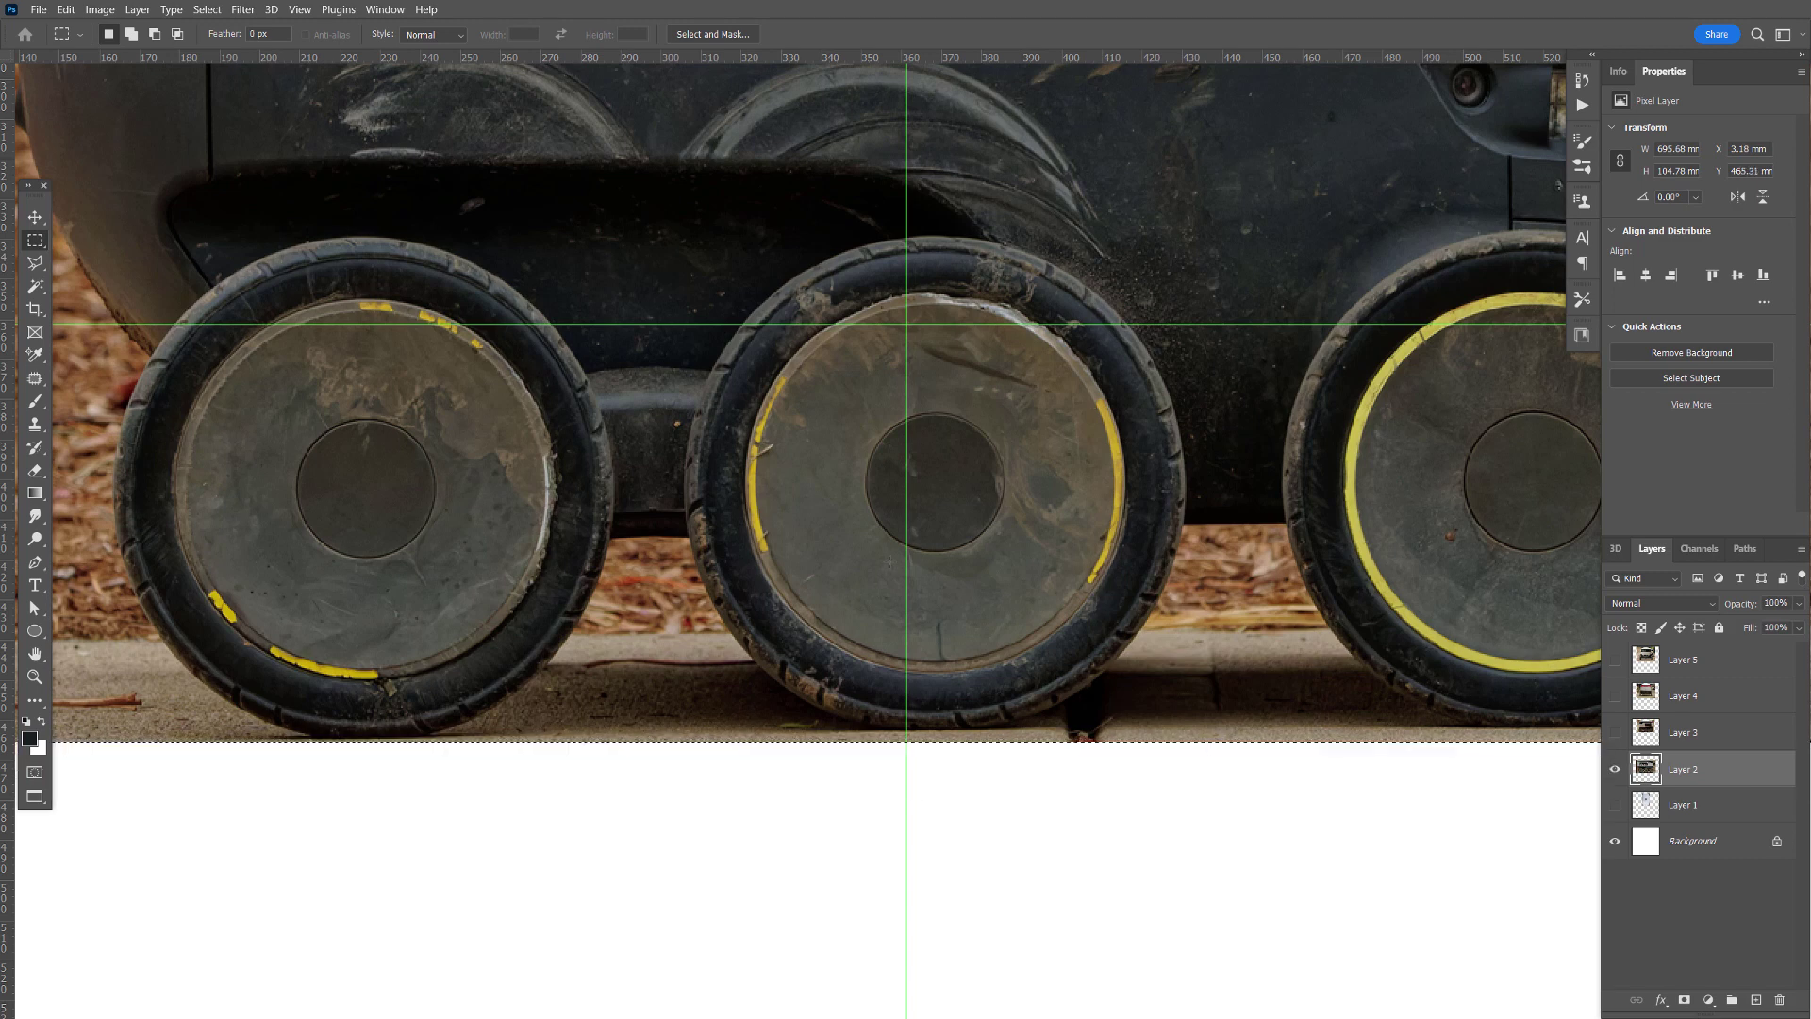
{"action": "key", "text": "ctrl+d"}
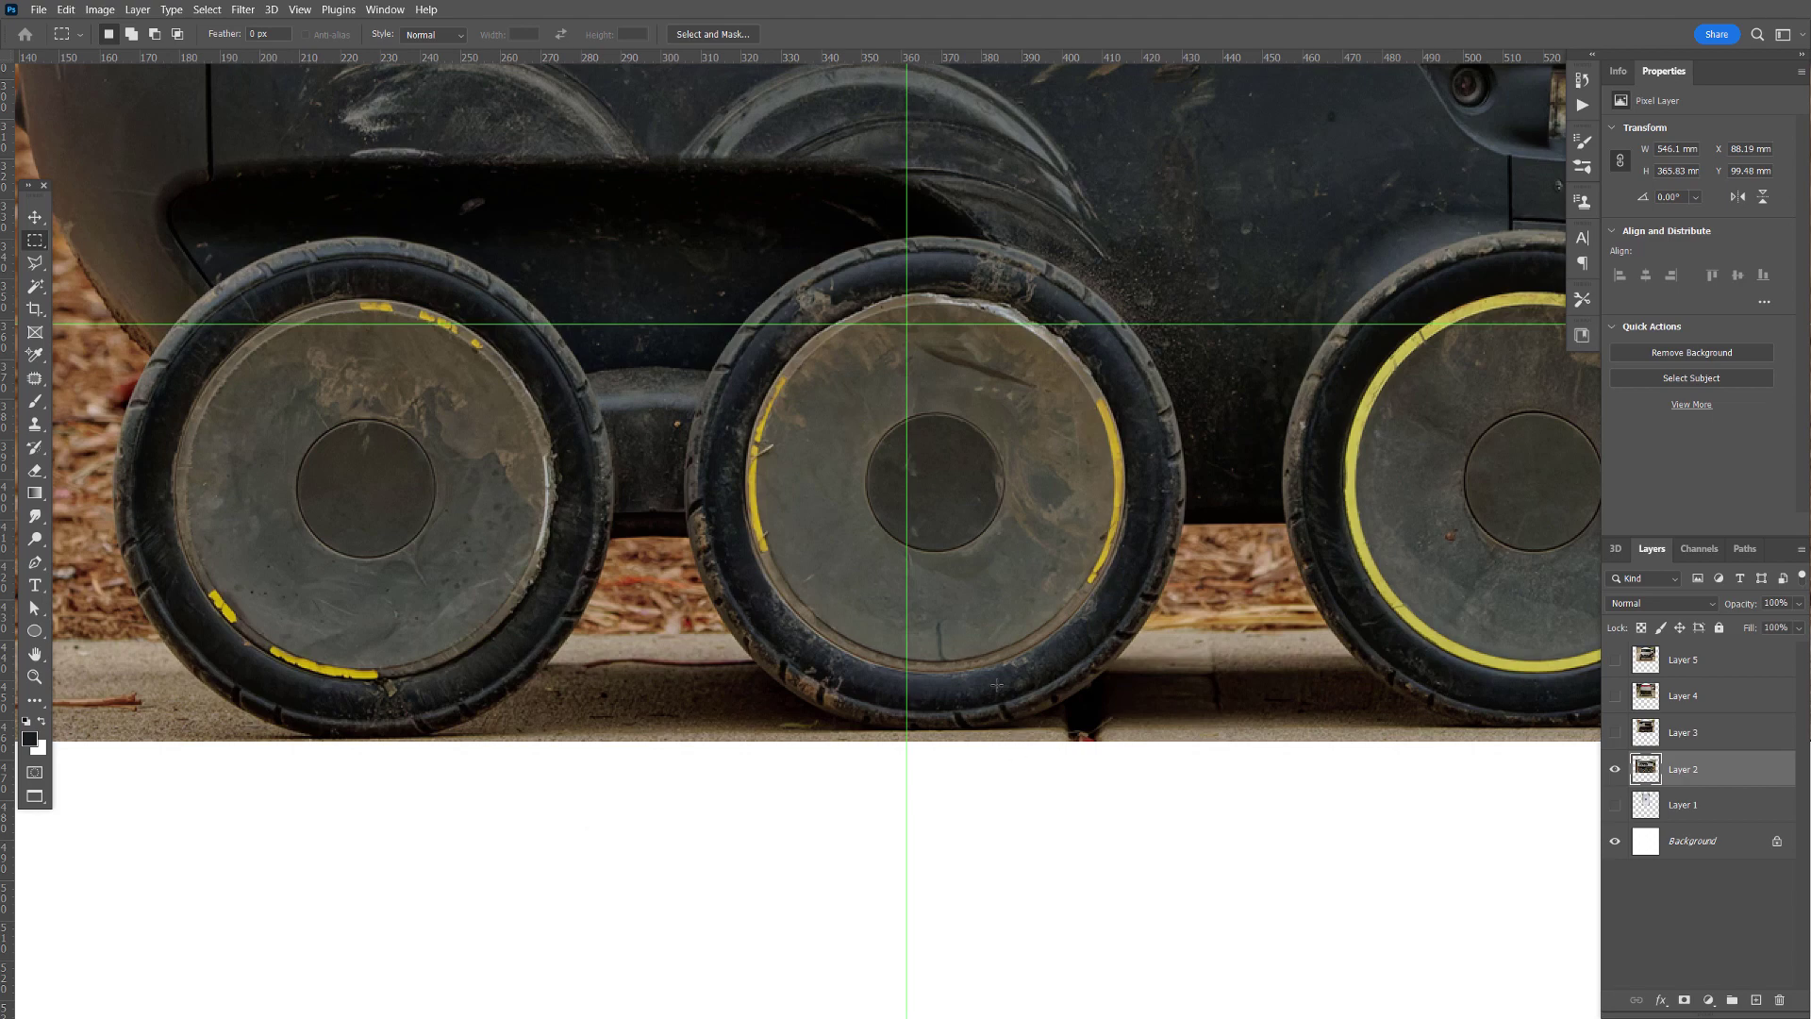
- Move the trimmed Layer 2 up to Y 0 mm and left to X 80.79 mm, bringing the wheels near the lower guide
{"action": "key", "text": "ctrl+minus"}
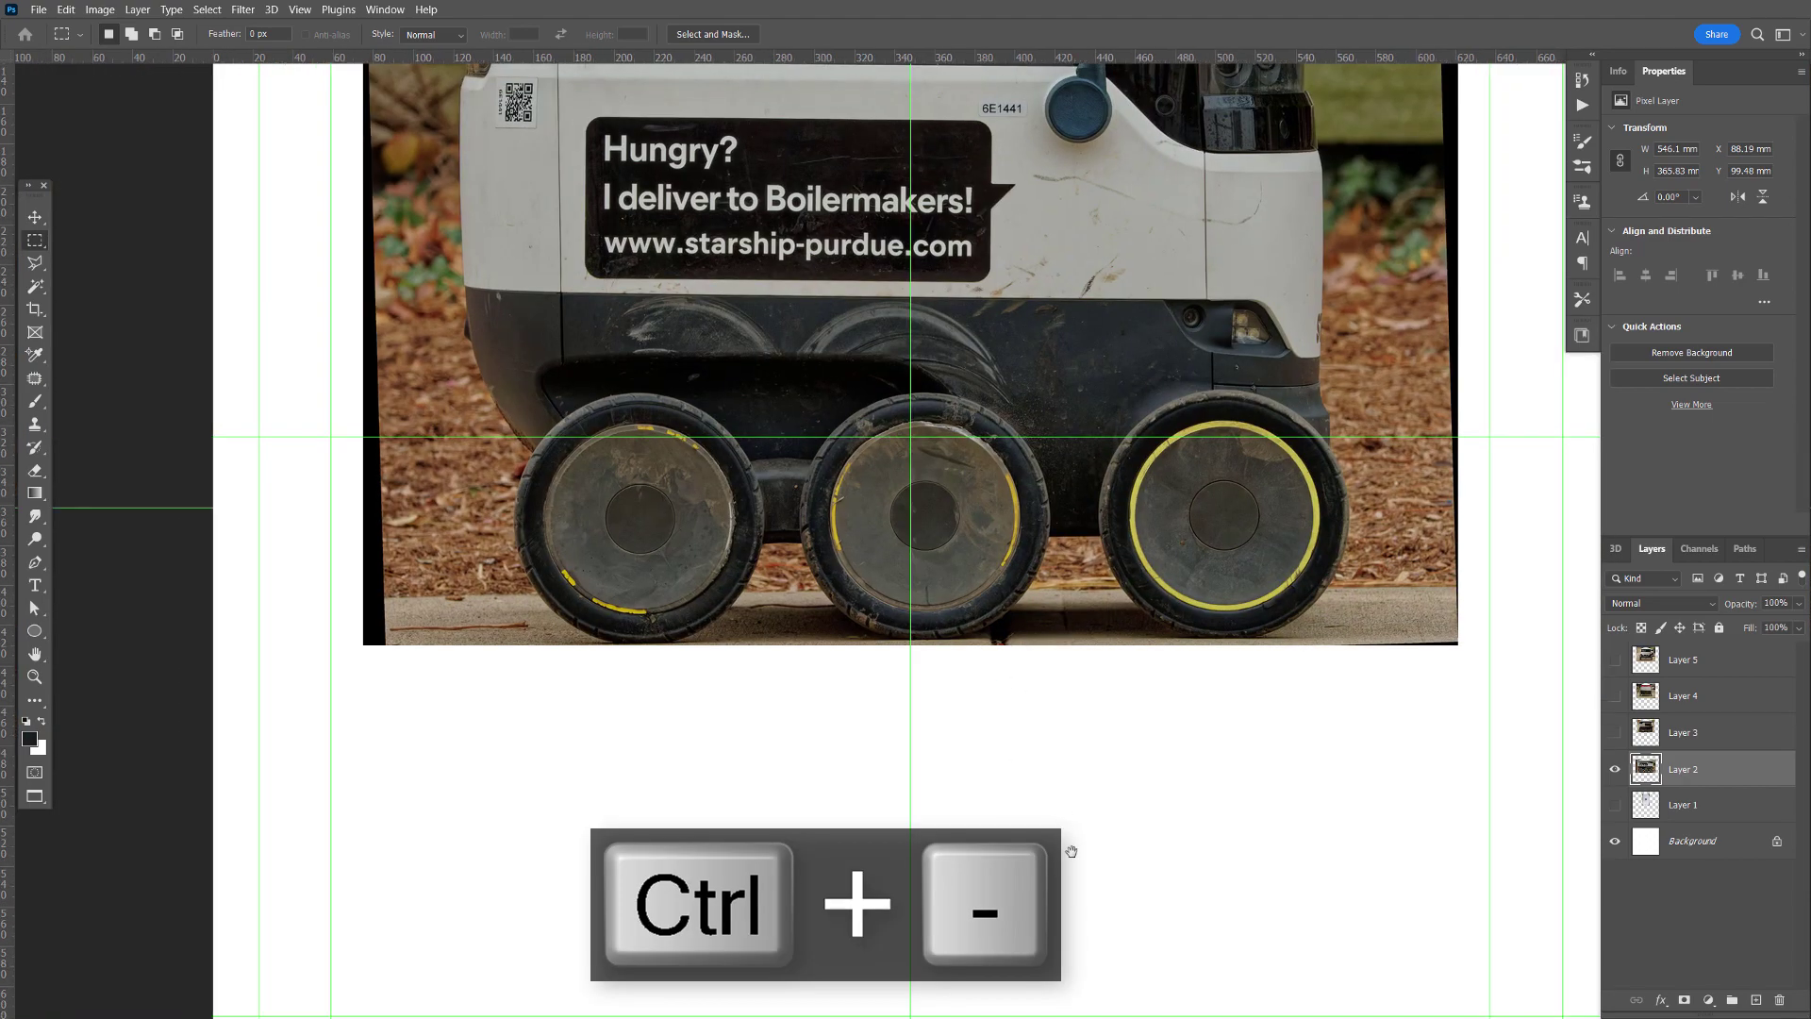
{"action": "scroll", "coordinate": [1071, 851], "scroll_direction": "up", "scroll_amount": 1}
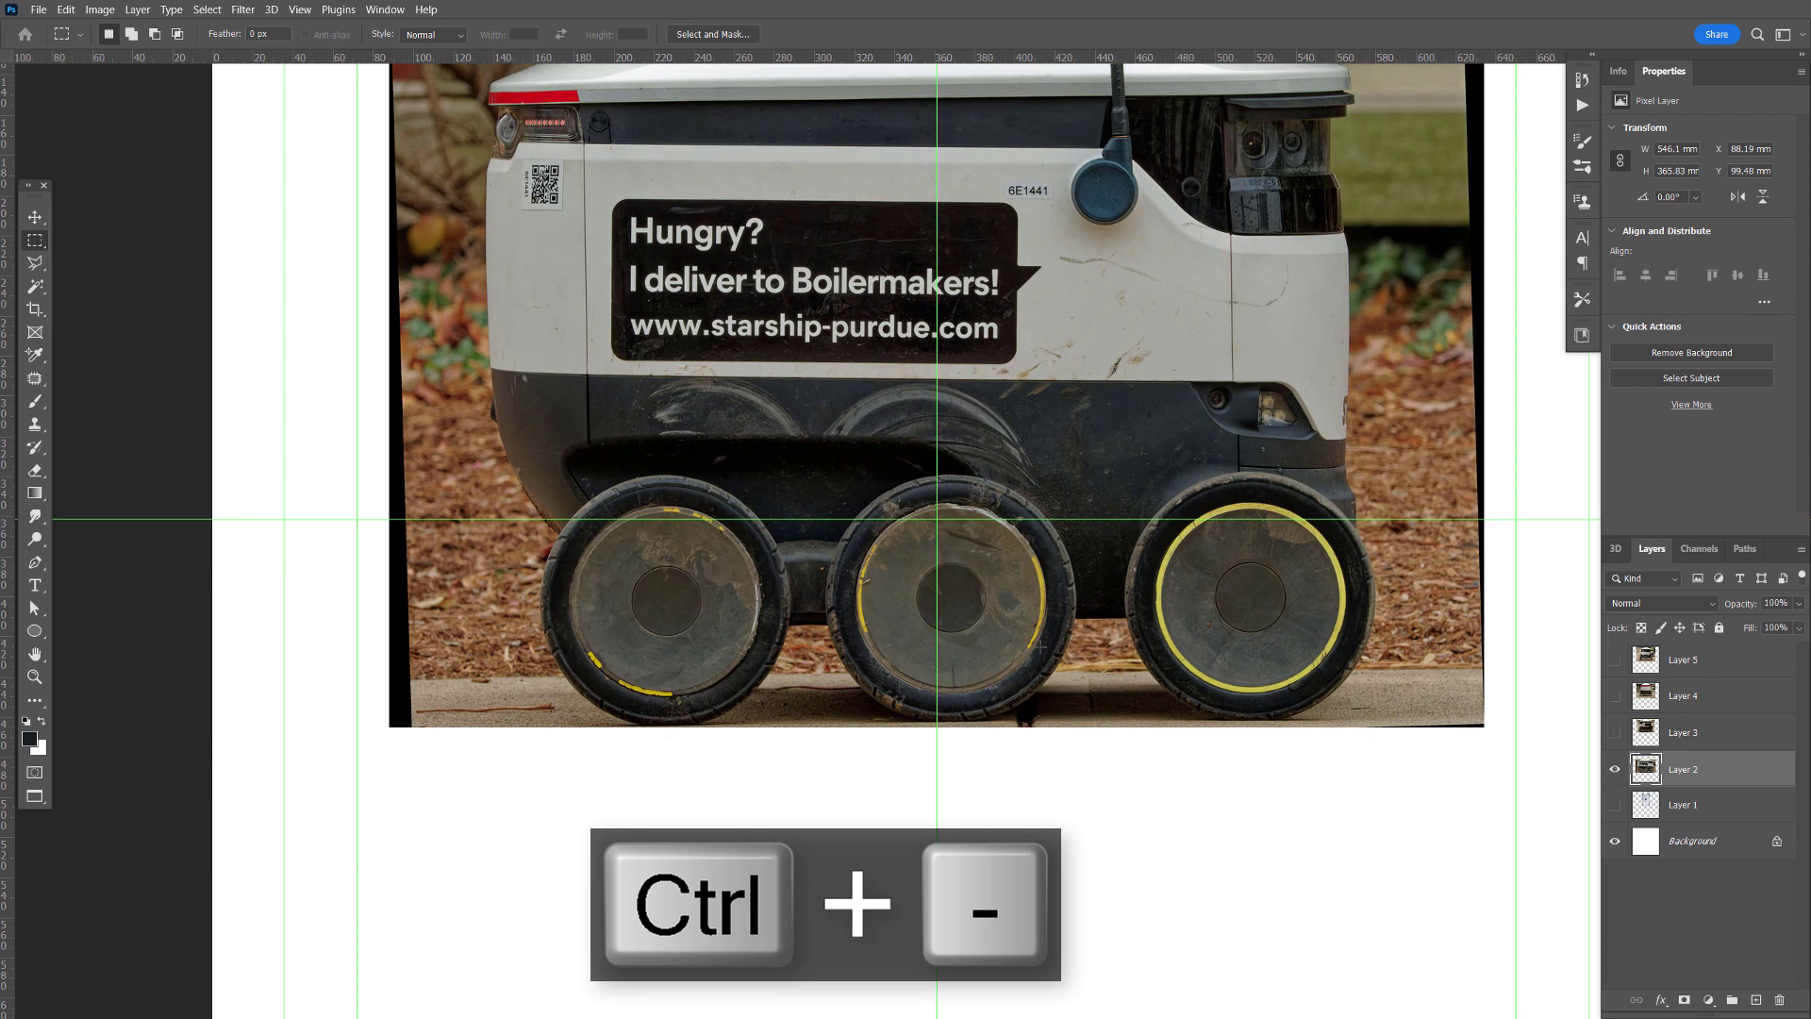
{"action": "key", "text": "v"}
{"action": "left_click_drag", "start_coordinate": [1038, 626], "coordinate": [1023, 452]}
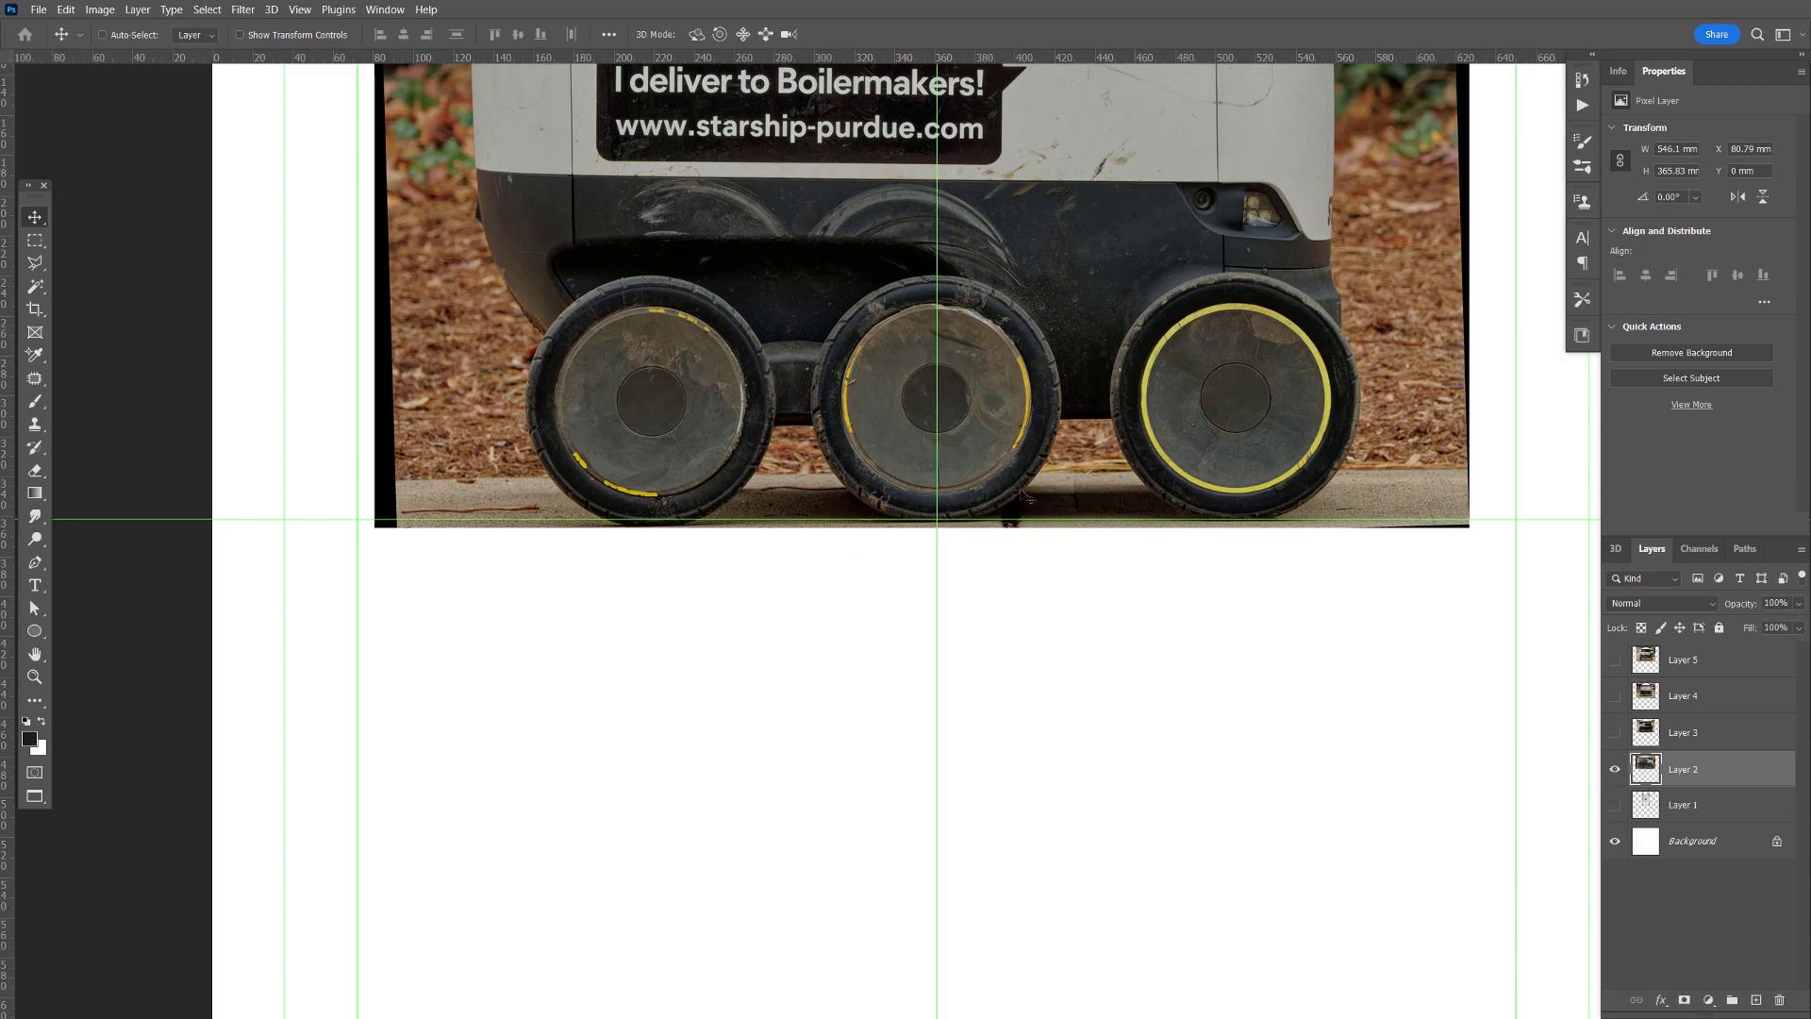
- Nudge Layer 2 up to Y -1.76 mm so the tyre bottoms meet the lower guide, keeping X at 80.79 mm
{"action": "key", "text": "ctrl+equal"}
{"action": "key", "text": "ctrl+equal"}
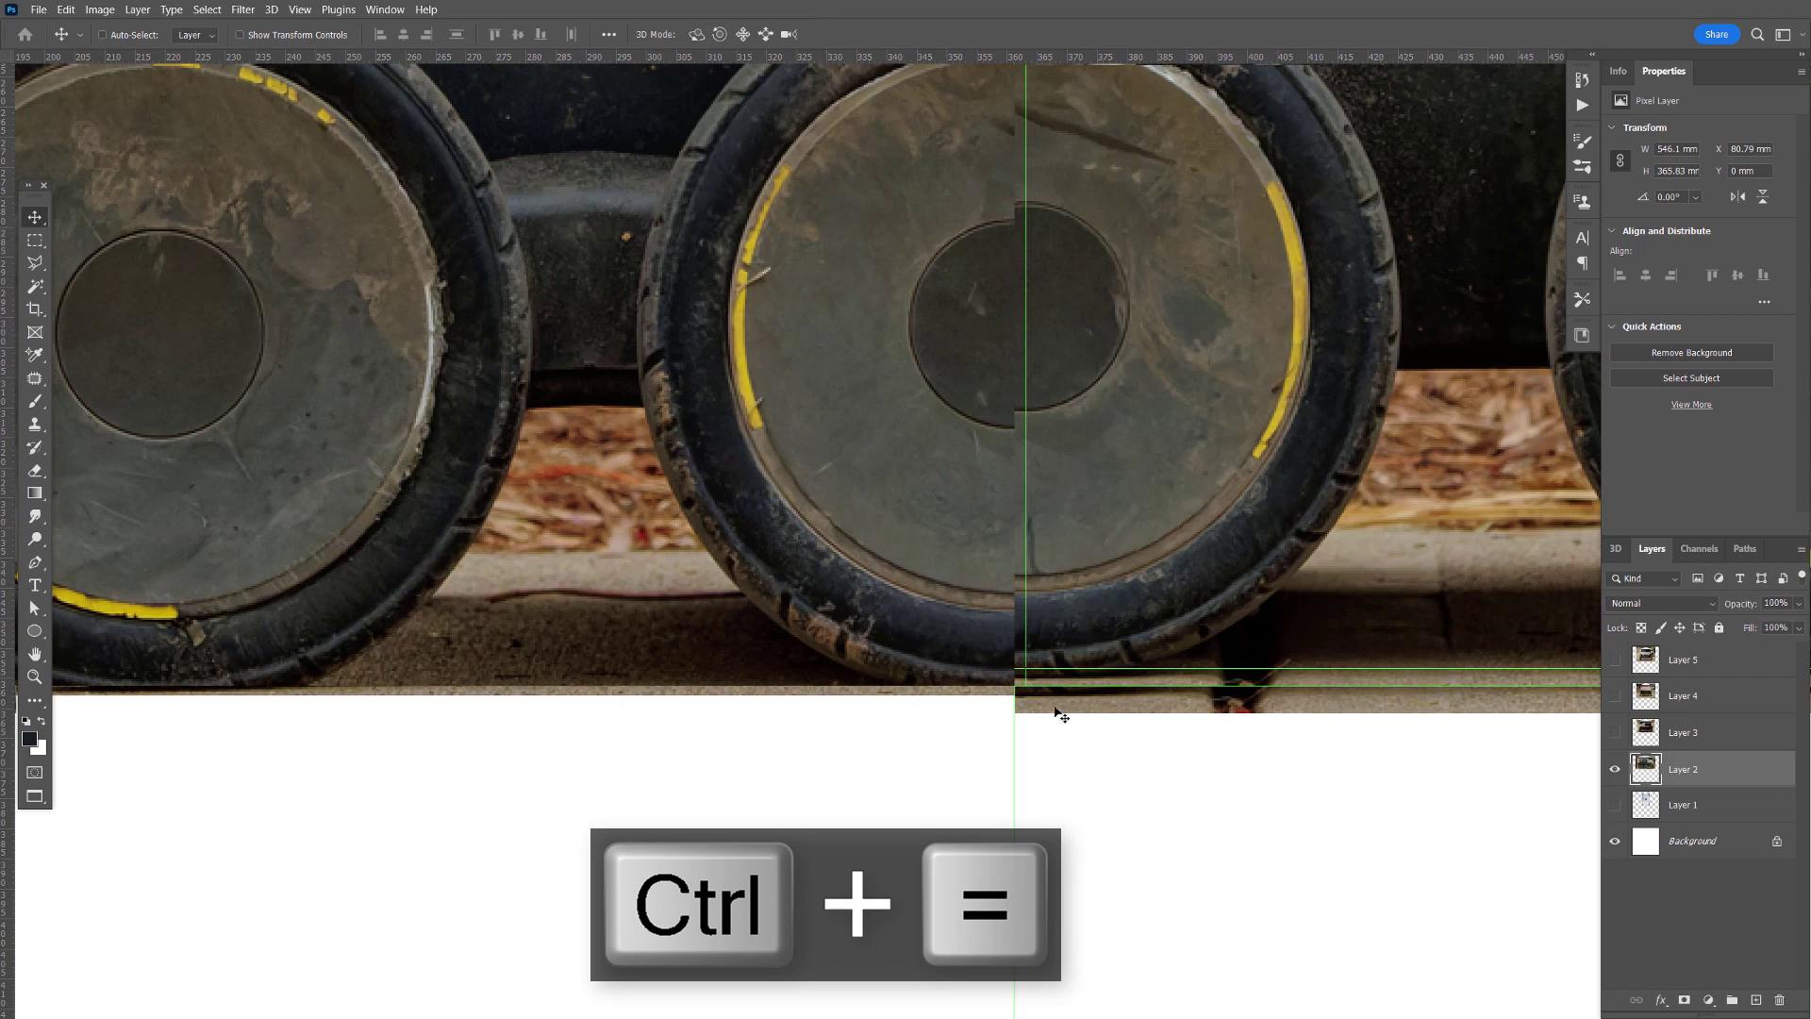
{"action": "left_click_drag", "start_coordinate": [1075, 642], "coordinate": [1068, 634]}
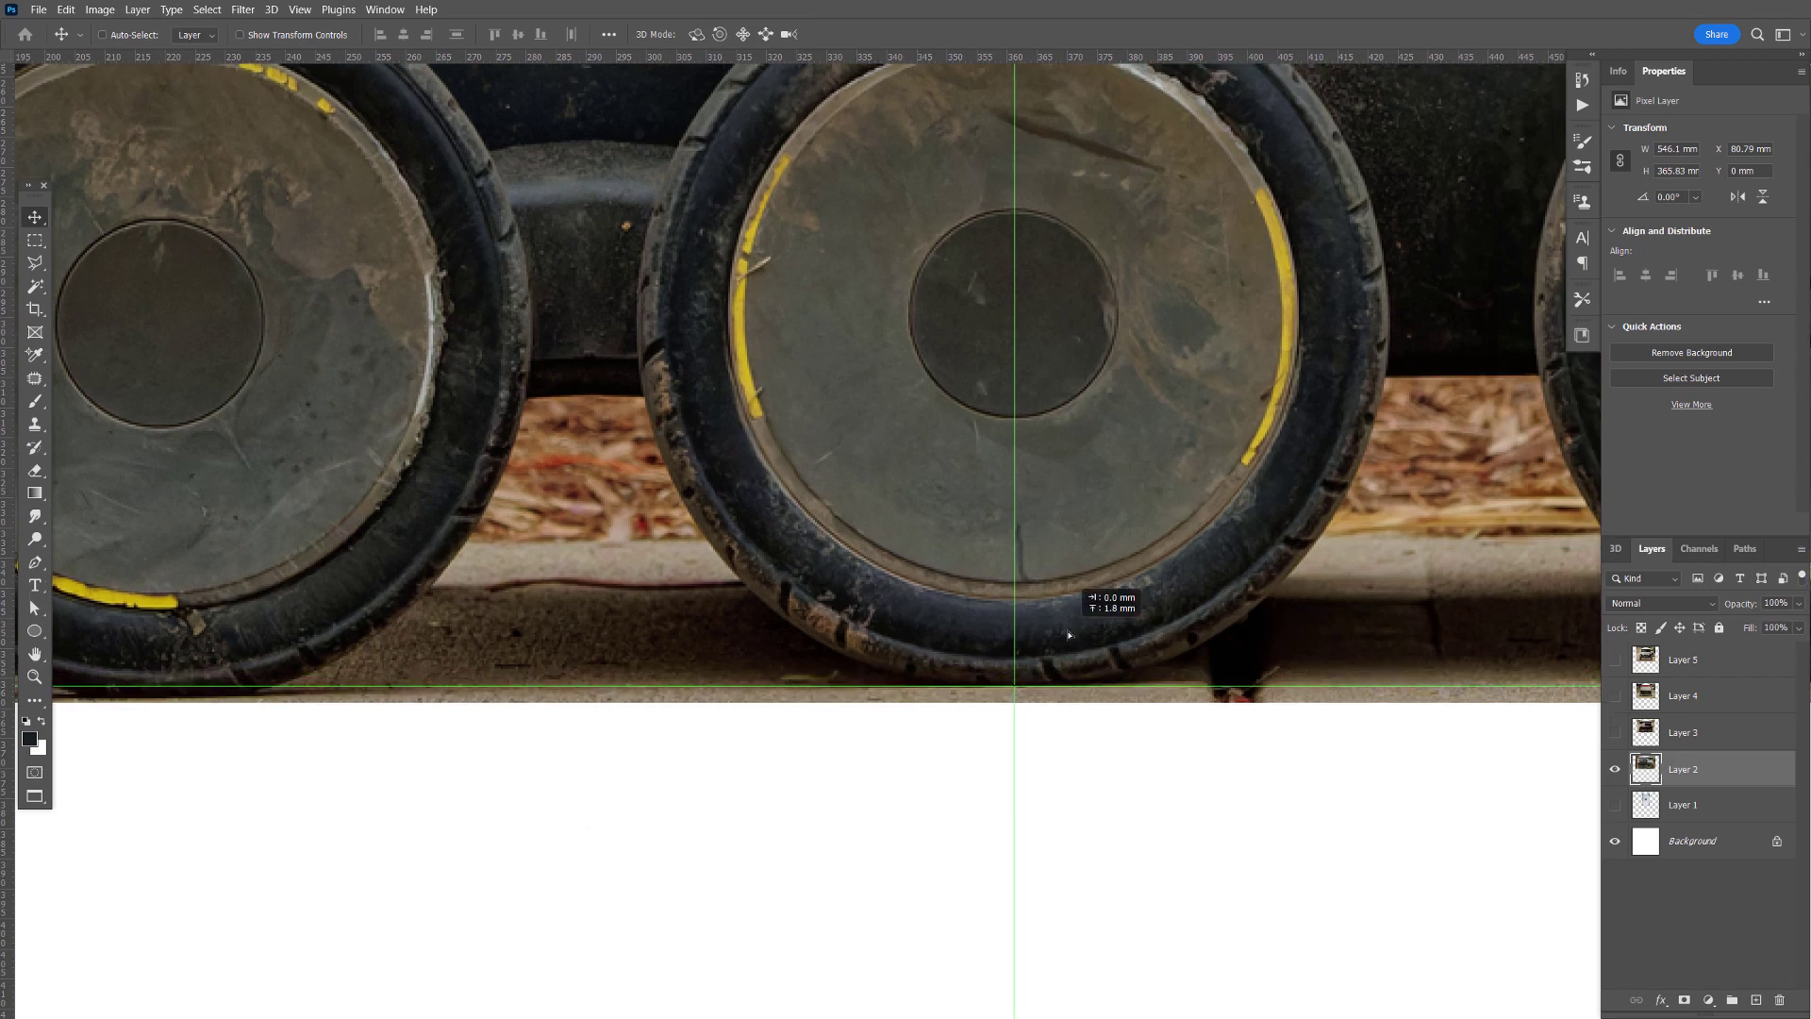
{"action": "left_click_drag", "start_coordinate": [1063, 641], "coordinate": [1063, 640]}
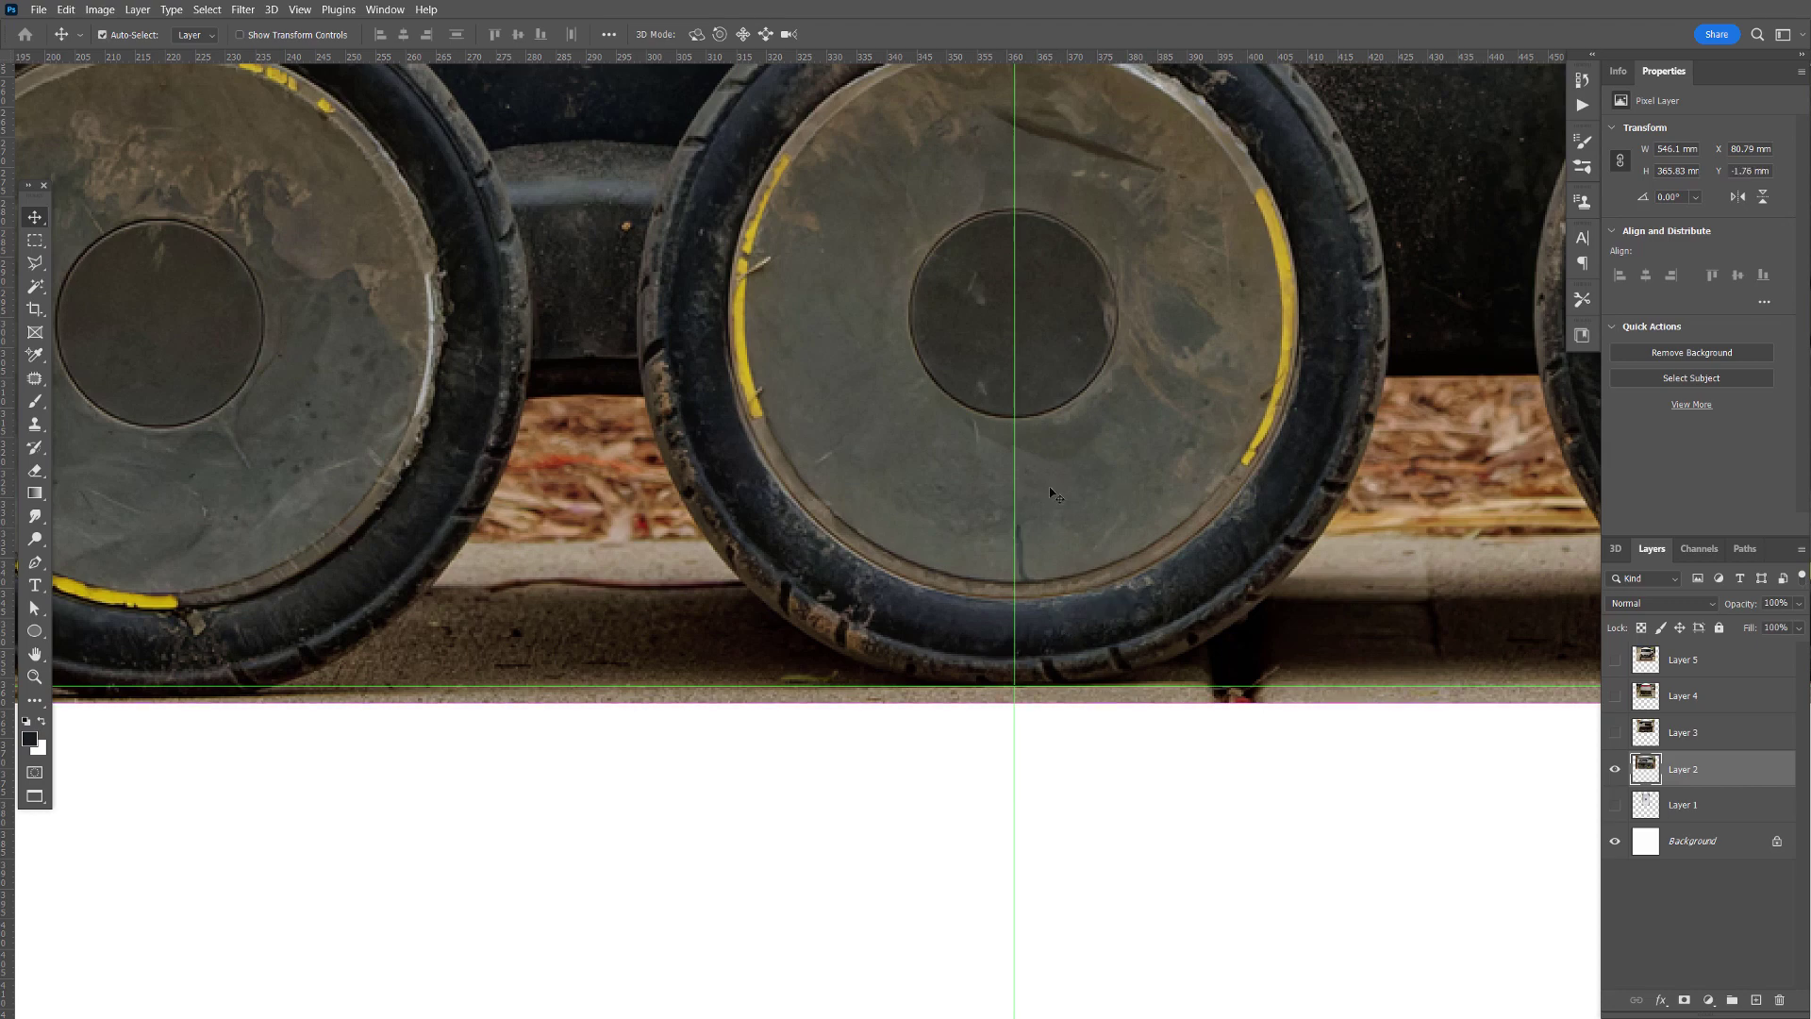
- Rotate Layer 2 clockwise by 0.22° to level the wheel bottoms with the lower guide, and apply the transform
{"action": "key", "text": "ctrl+0"}
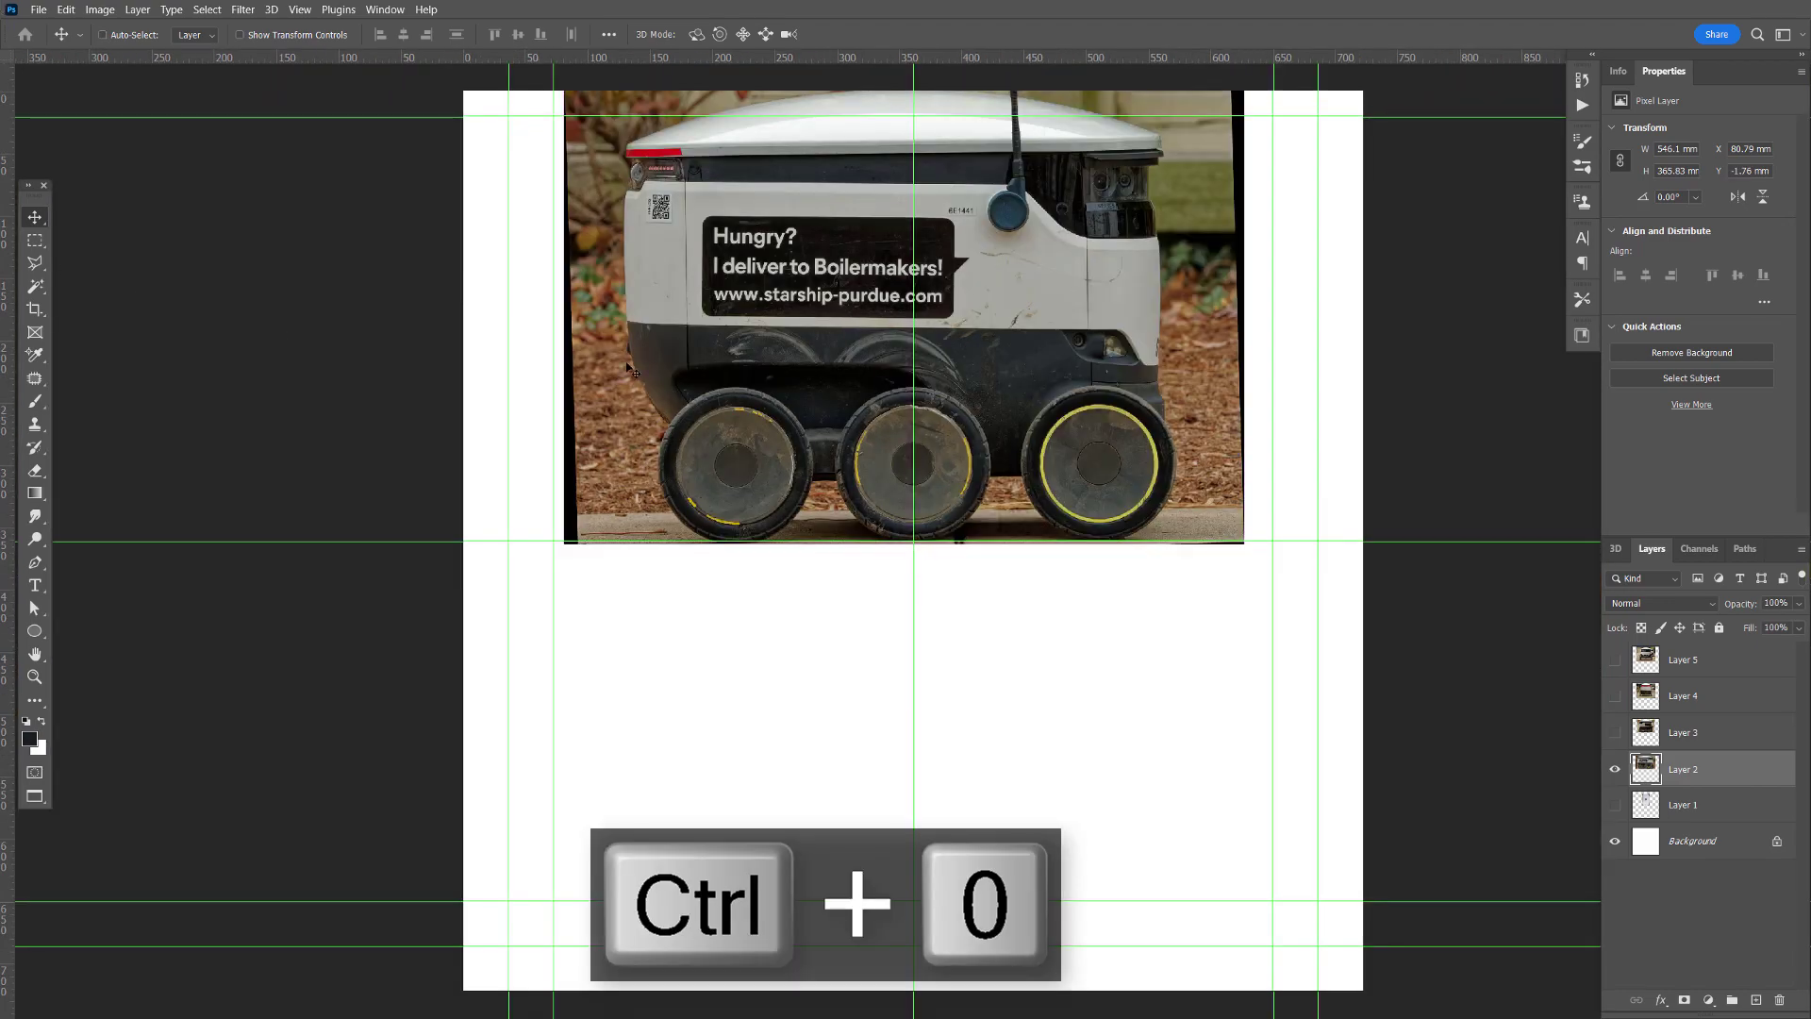
{"action": "key", "text": "ctrl+t"}
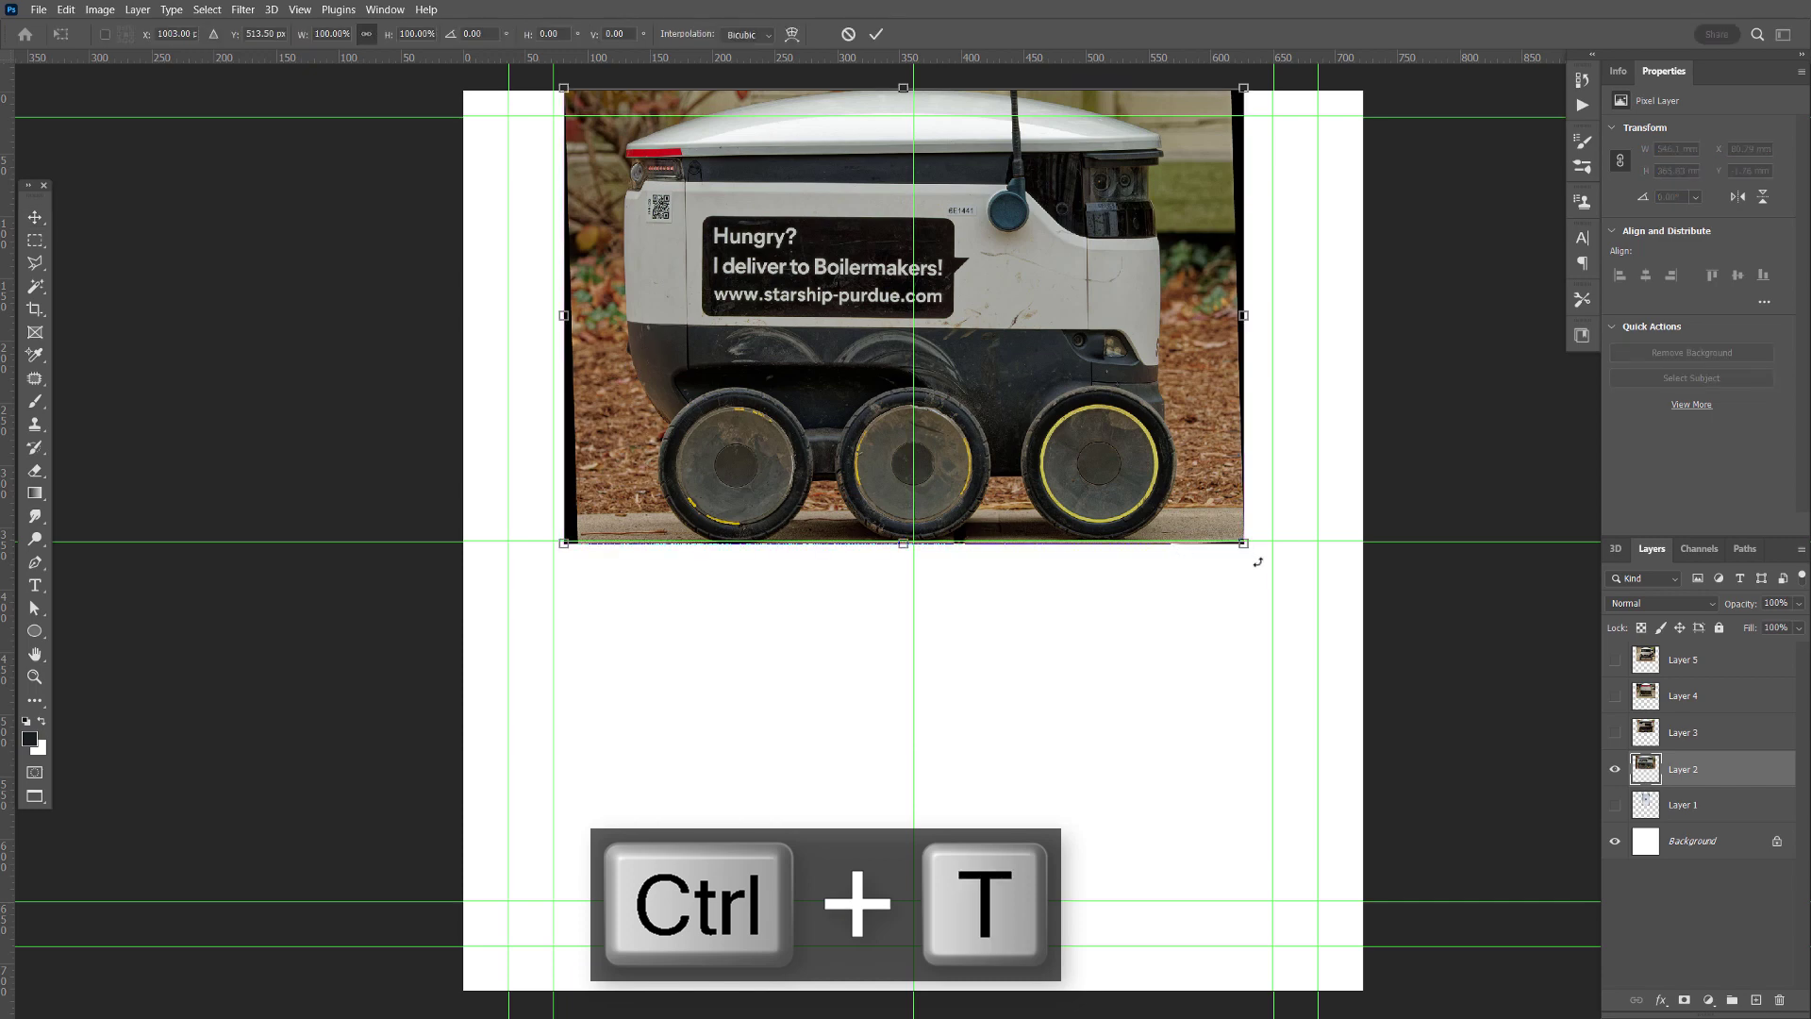
{"action": "left_click_drag", "start_coordinate": [1257, 562], "coordinate": [1251, 563]}
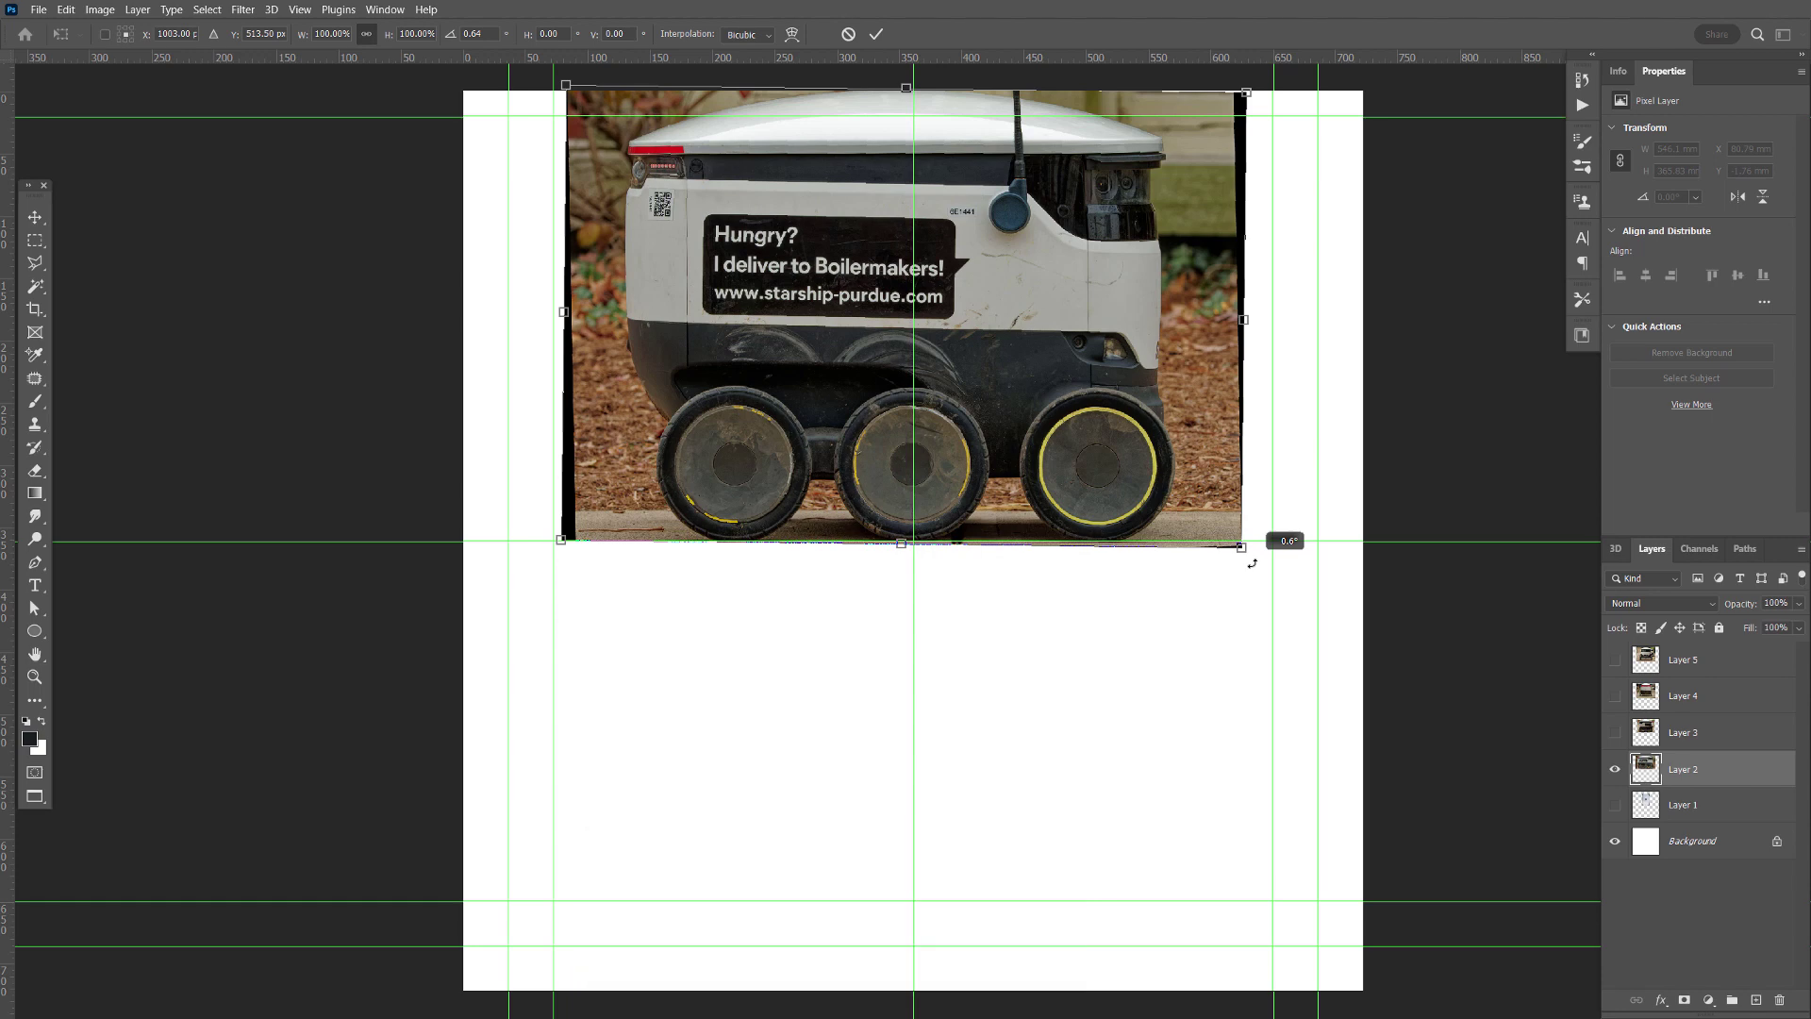
{"action": "left_click_drag", "start_coordinate": [1252, 563], "coordinate": [1251, 563]}
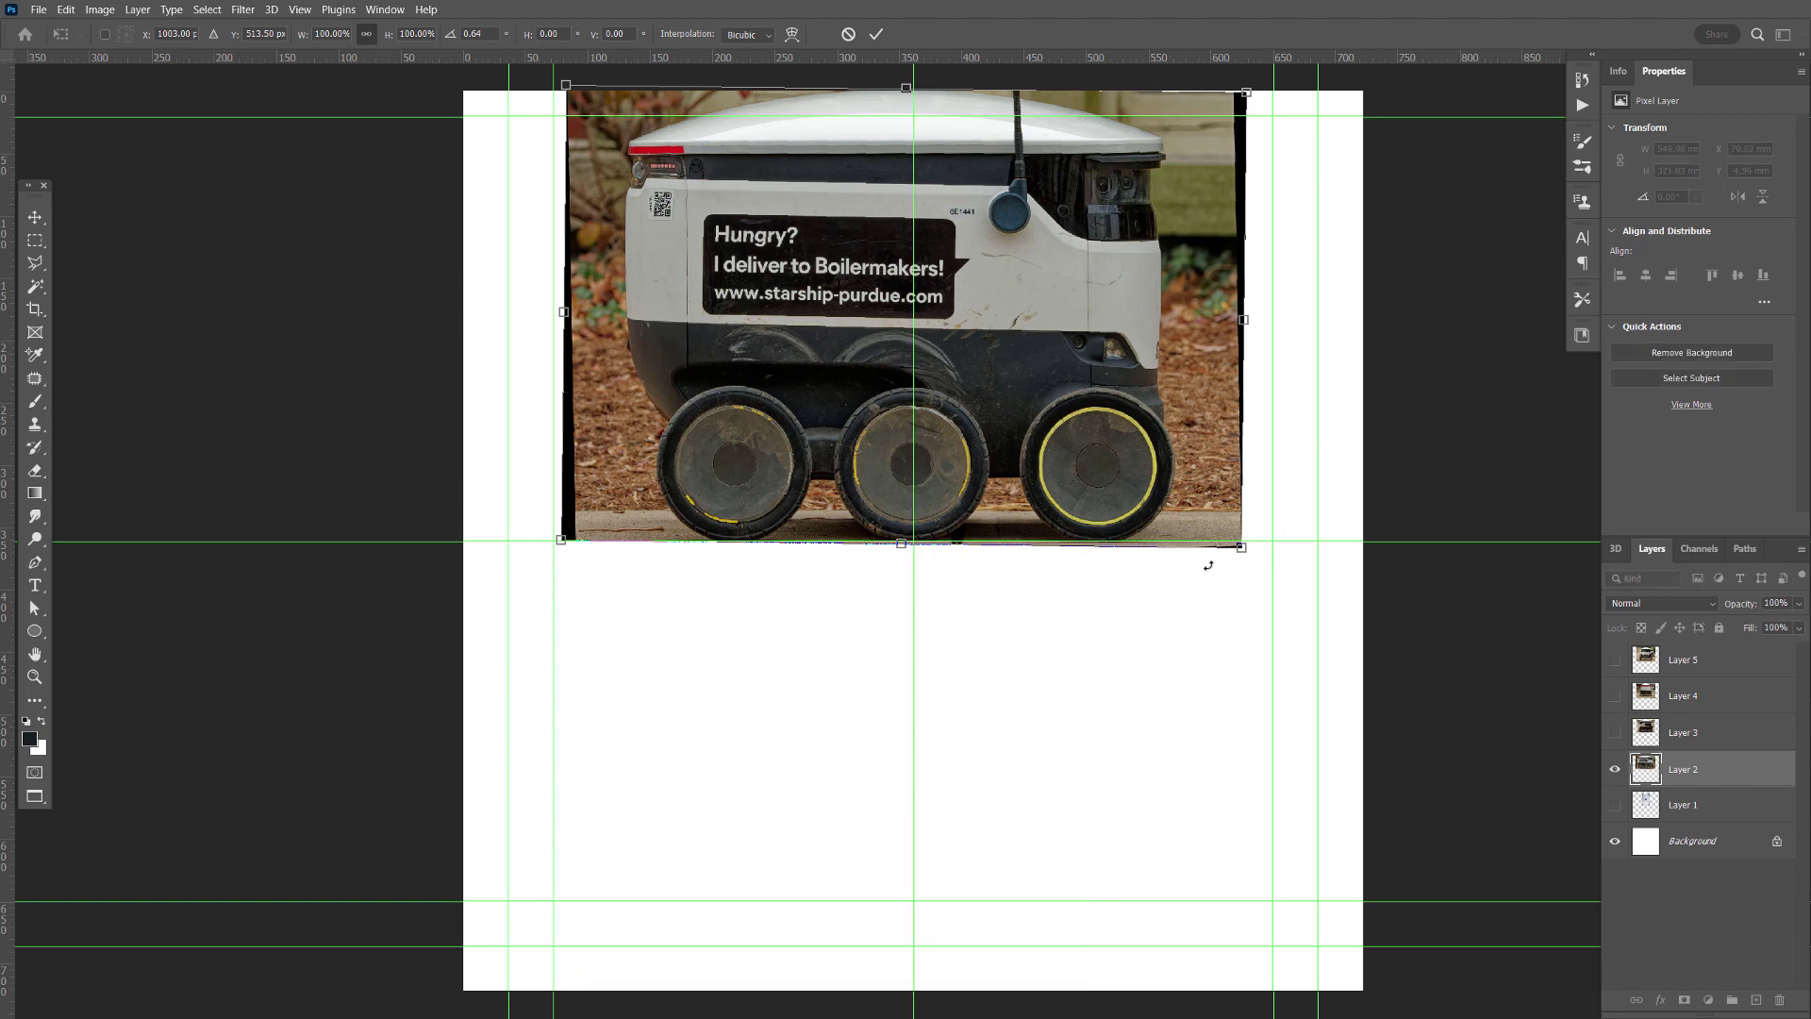
{"action": "key", "text": "ctrl+equal"}
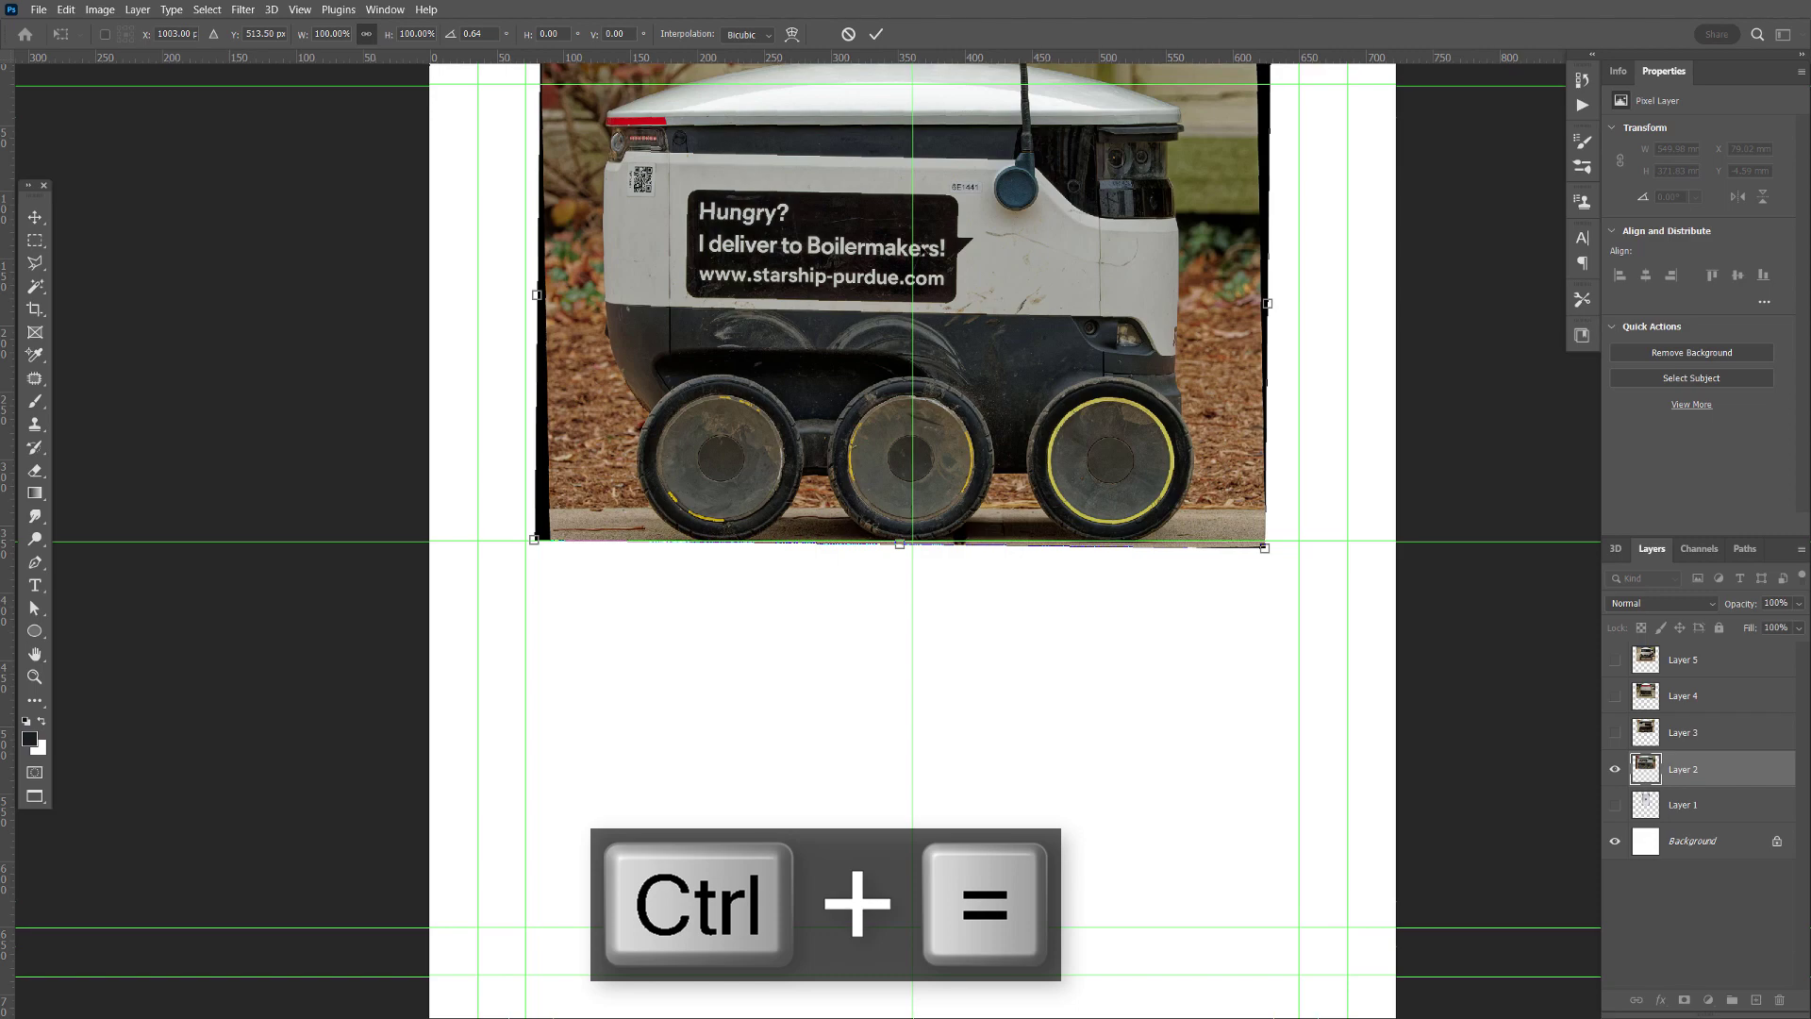
{"action": "key", "text": "ctrl+equal"}
{"action": "key", "text": "ctrl+equal"}
{"action": "key", "text": "ctrl+equal"}
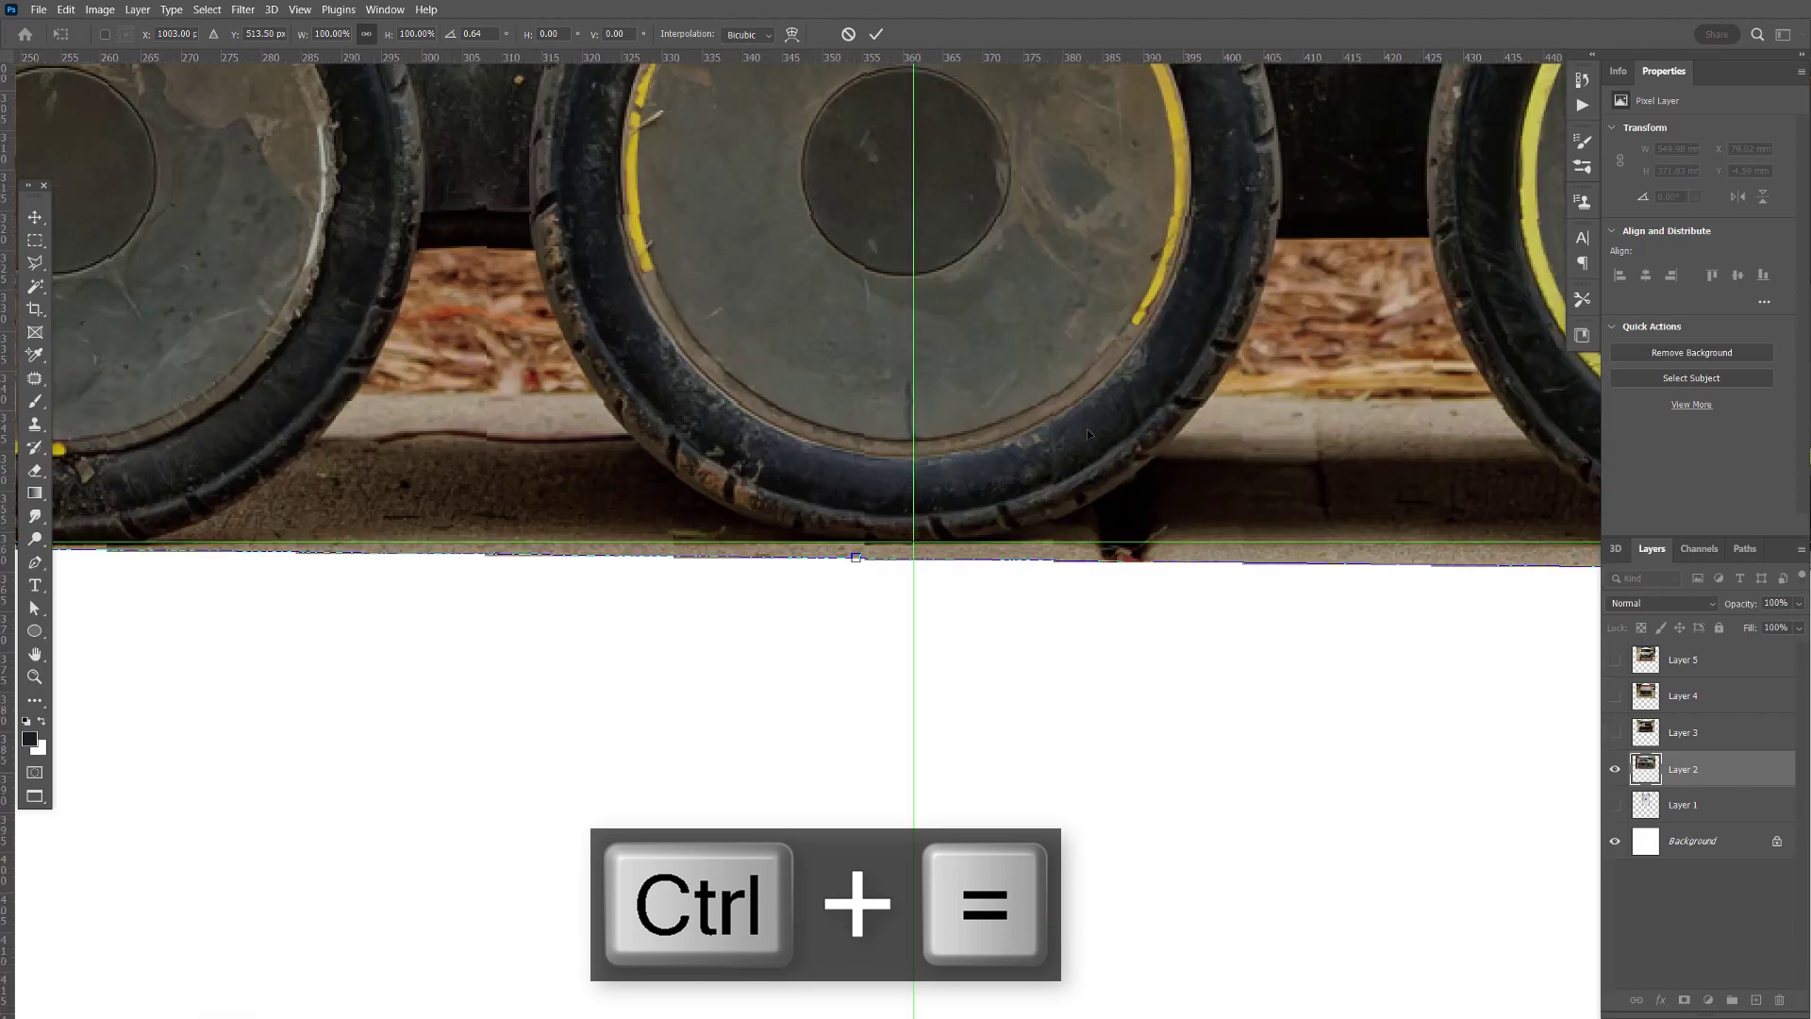
{"action": "key", "text": "ctrl+equal"}
{"action": "left_click_drag", "start_coordinate": [1157, 459], "coordinate": [780, 505]}
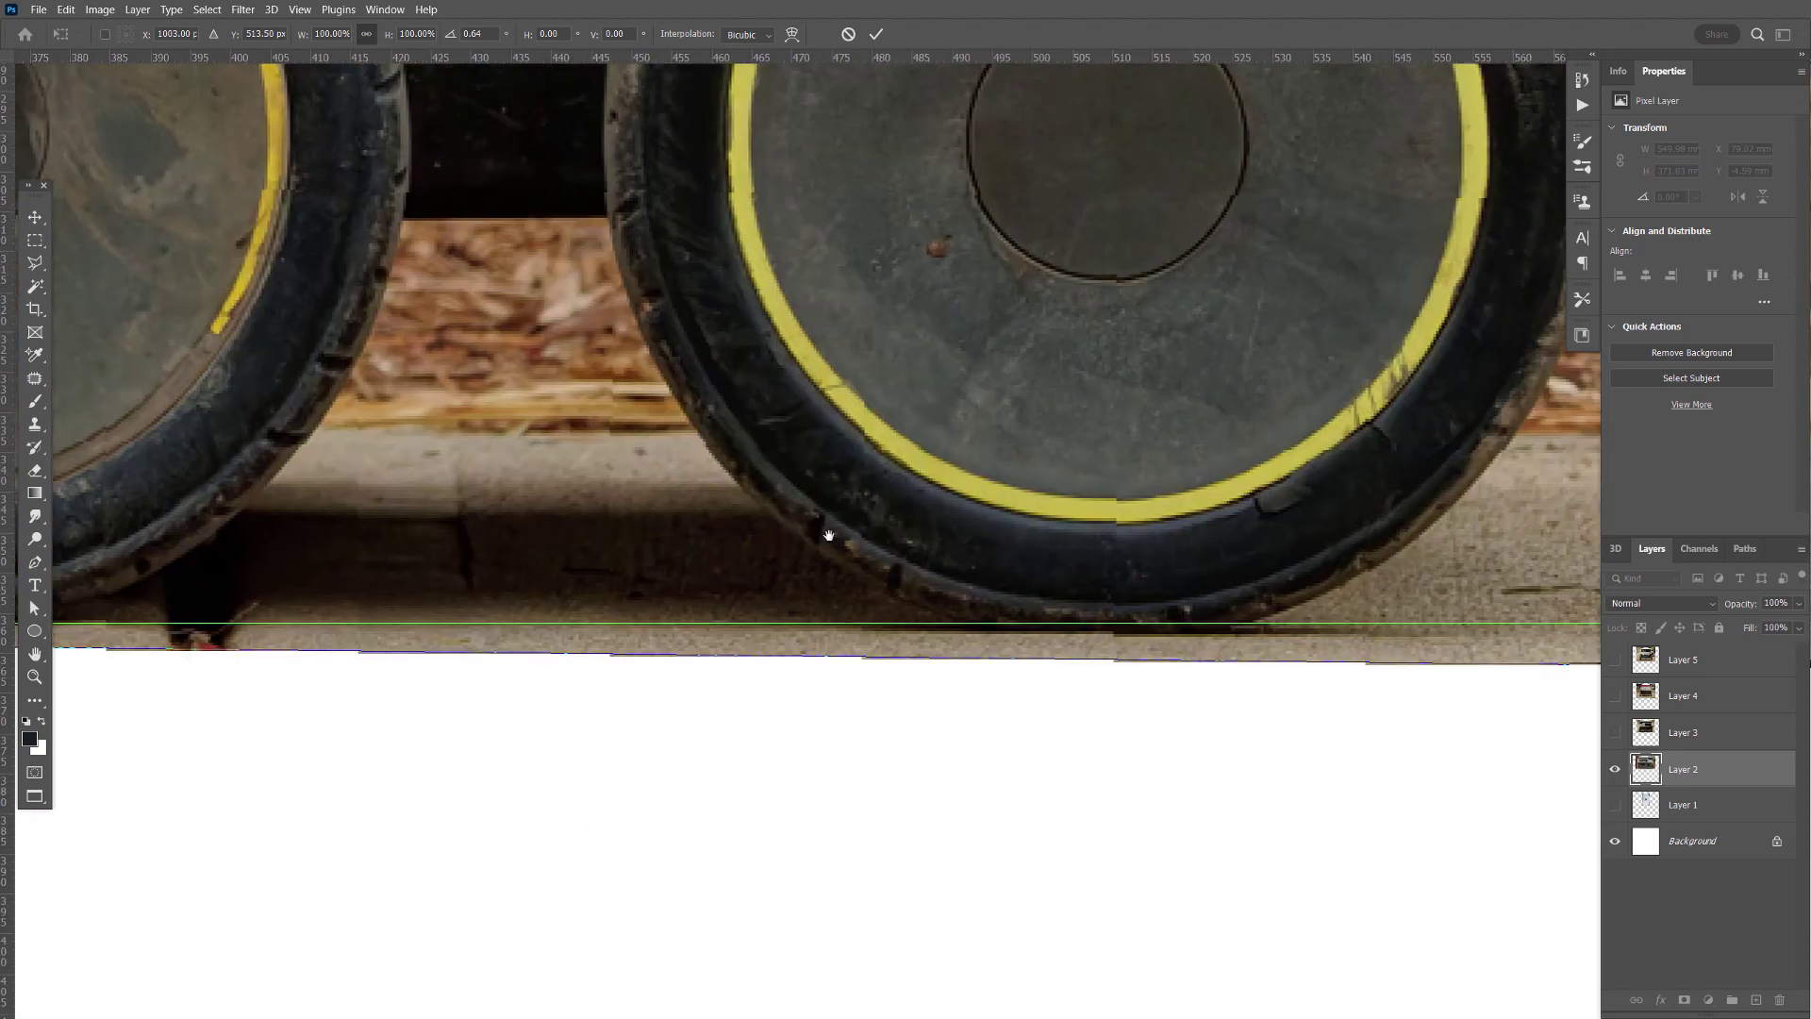
{"action": "left_click_drag", "start_coordinate": [1174, 653], "coordinate": [748, 719]}
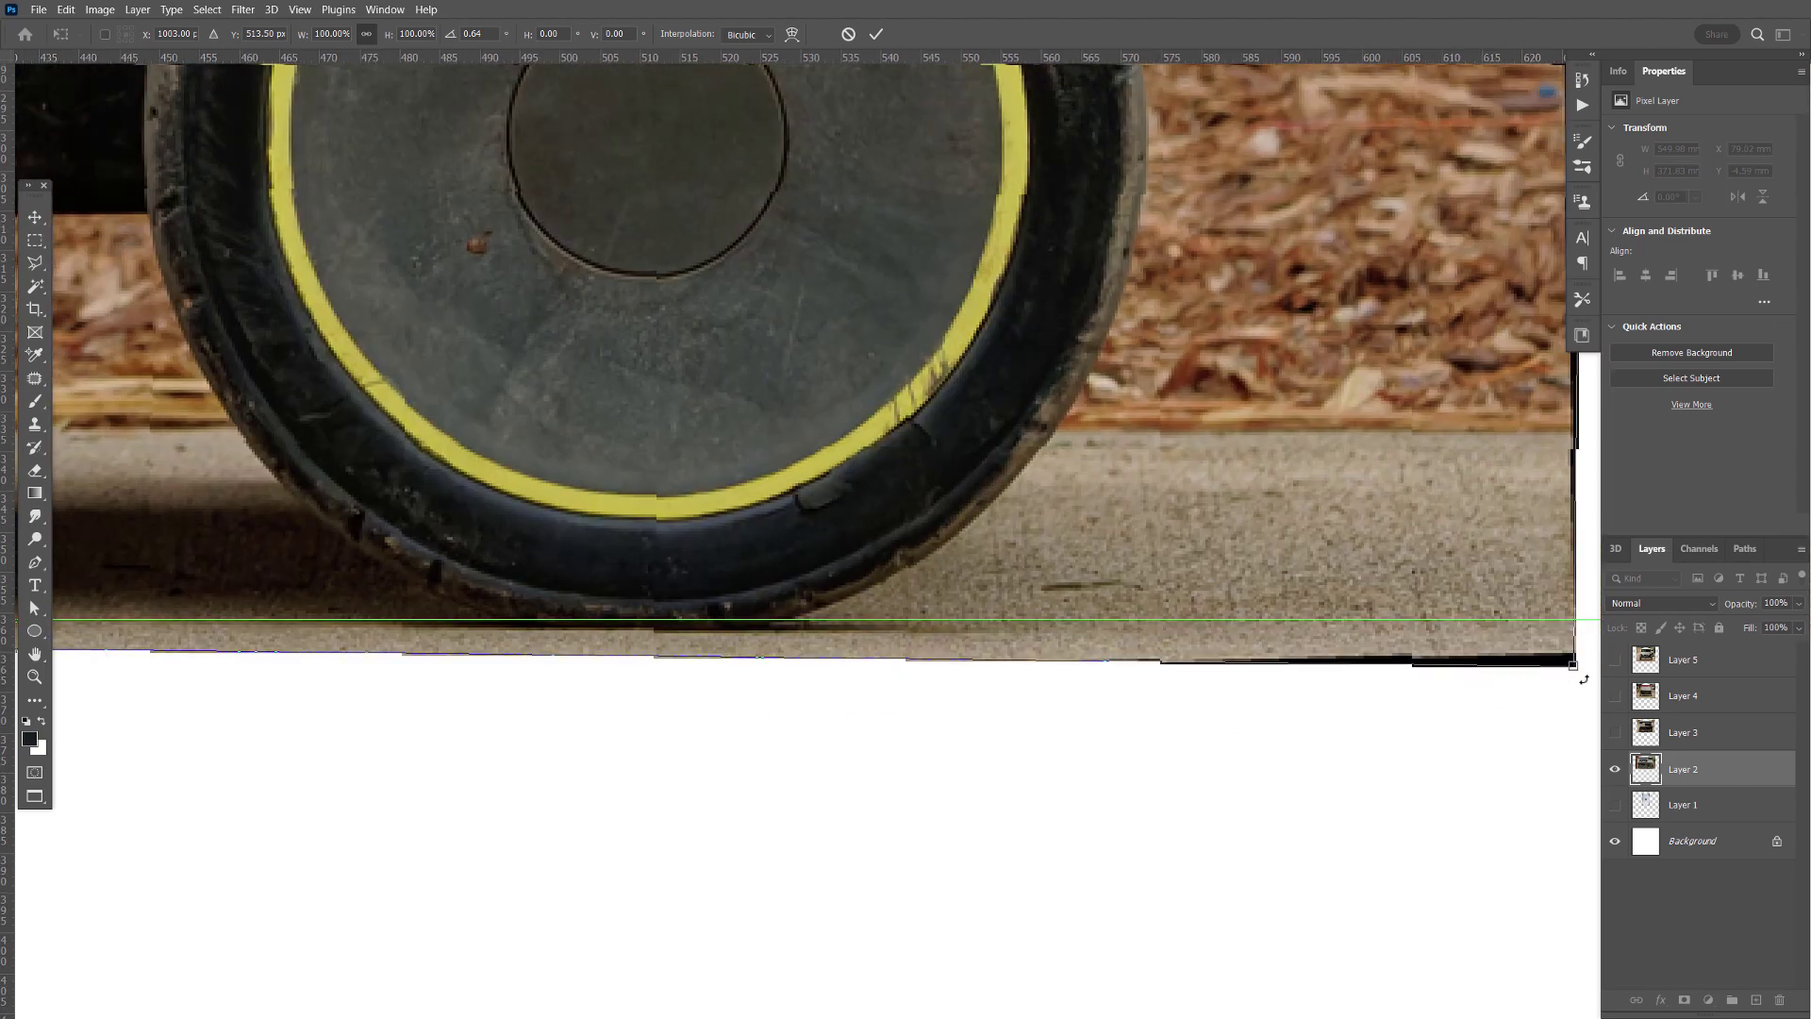
{"action": "left_click_drag", "start_coordinate": [1582, 681], "coordinate": [1583, 658]}
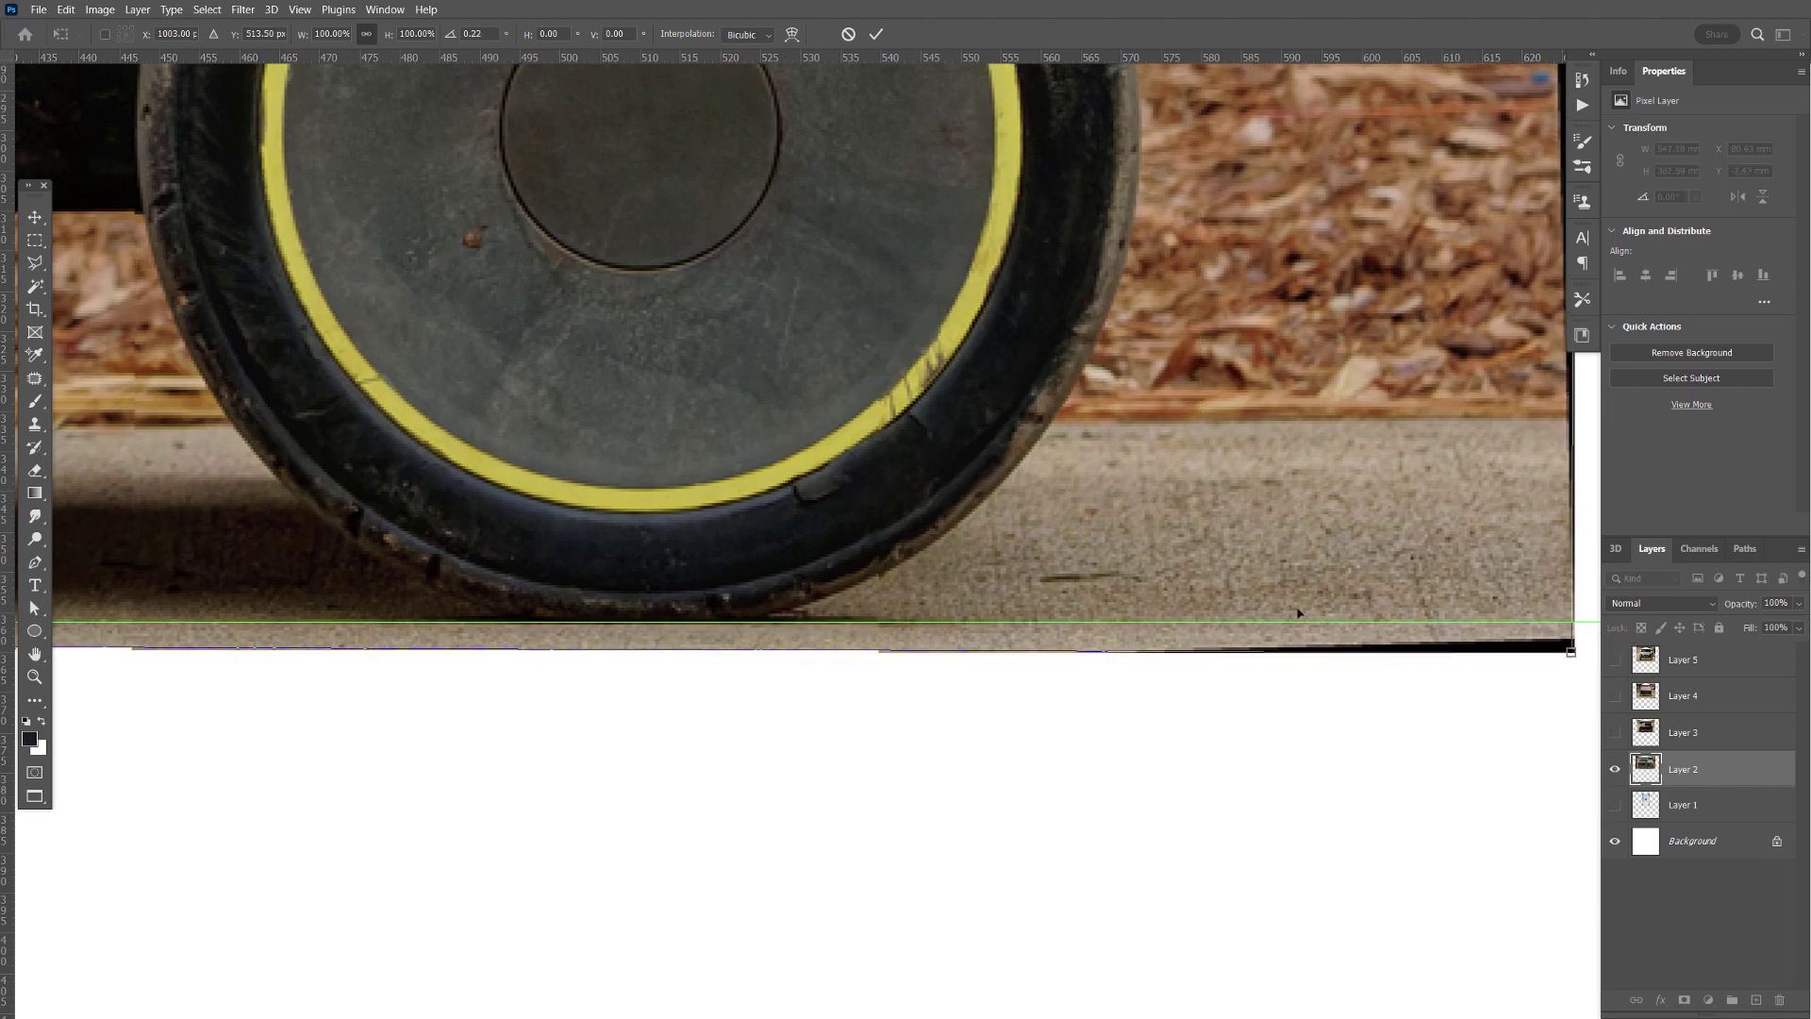
{"action": "key", "text": "Return"}
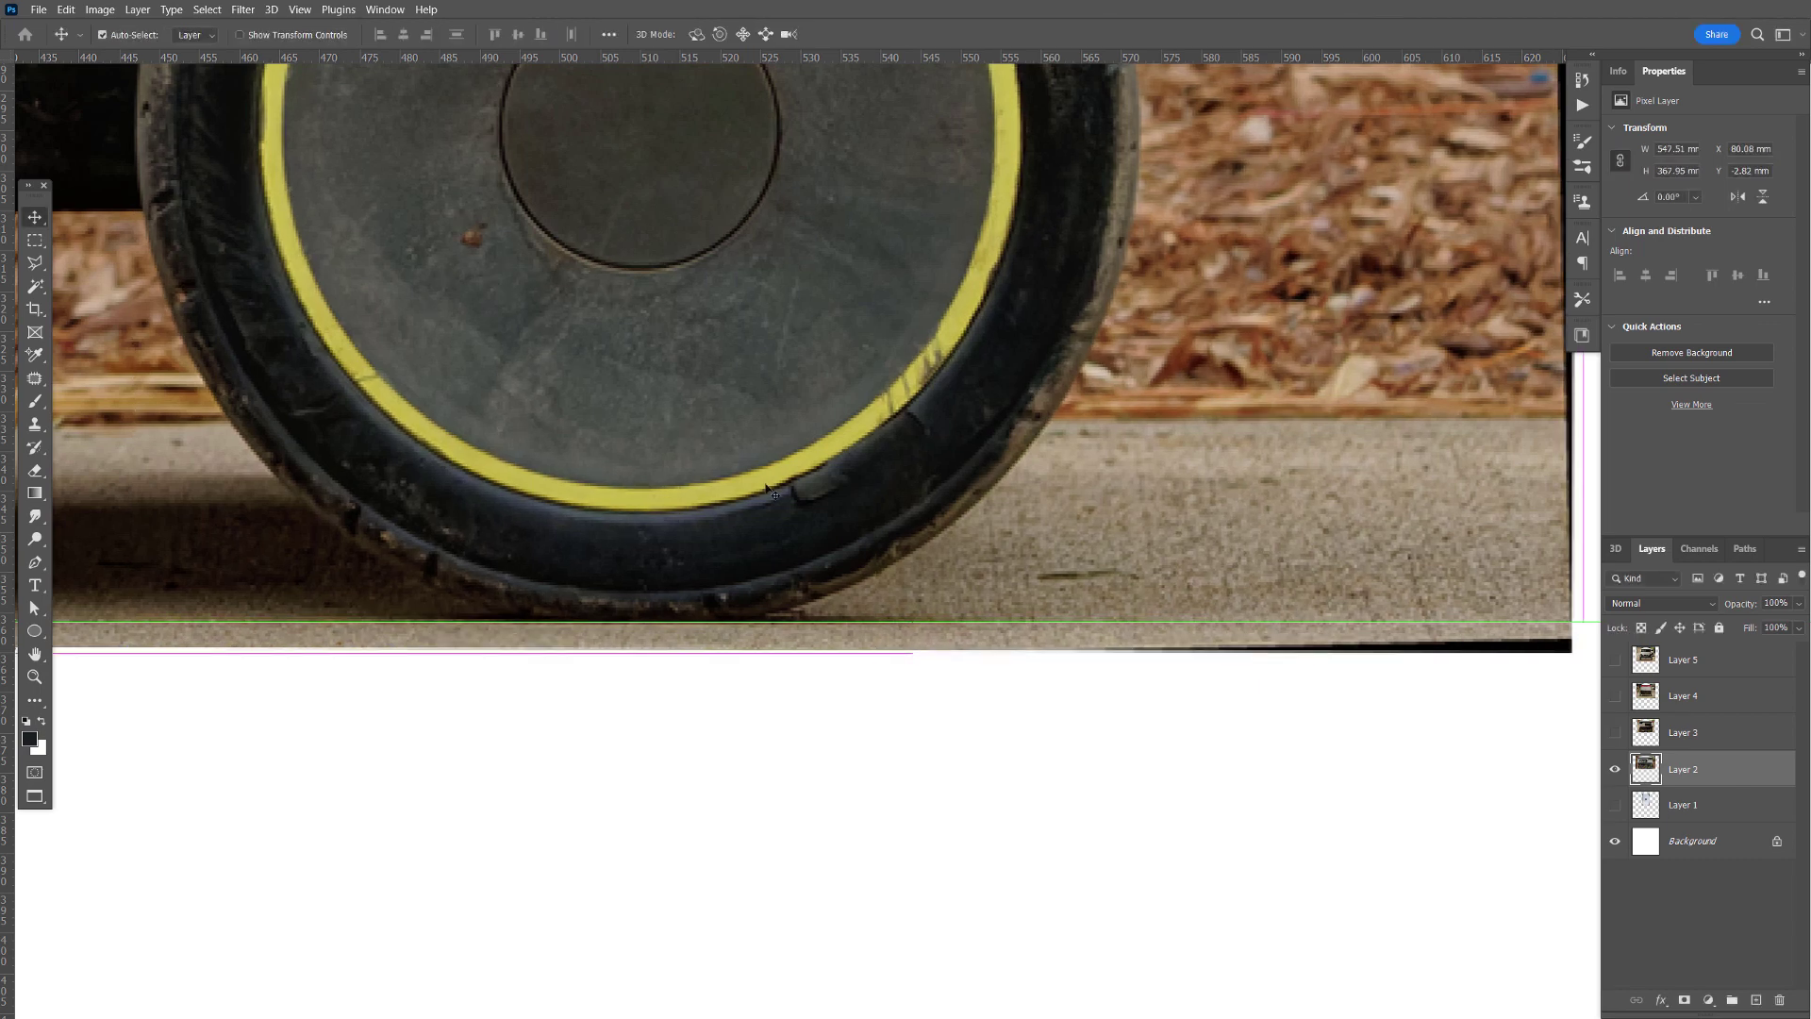
- Examine the bottoms of all three wheels up close against the lower horizontal guide
{"action": "key", "text": "ctrl+0"}
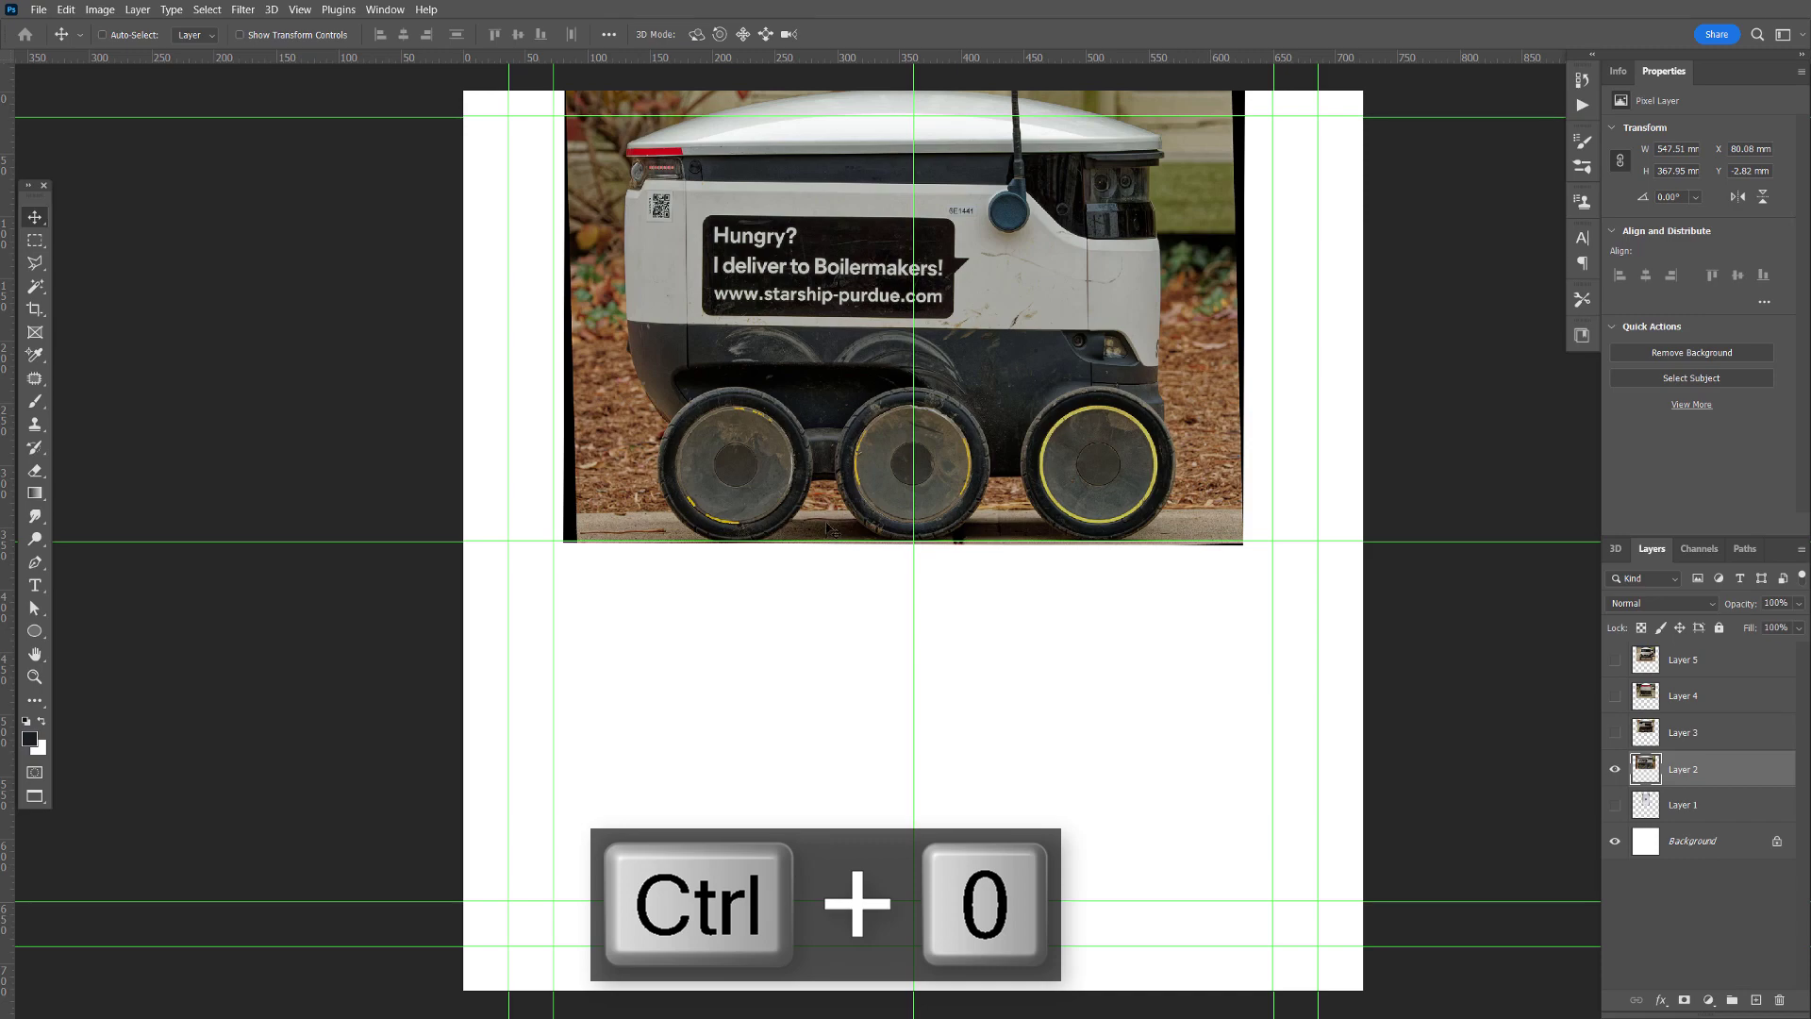
{"action": "key", "text": "z"}
{"action": "left_click", "coordinate": [725, 540]}
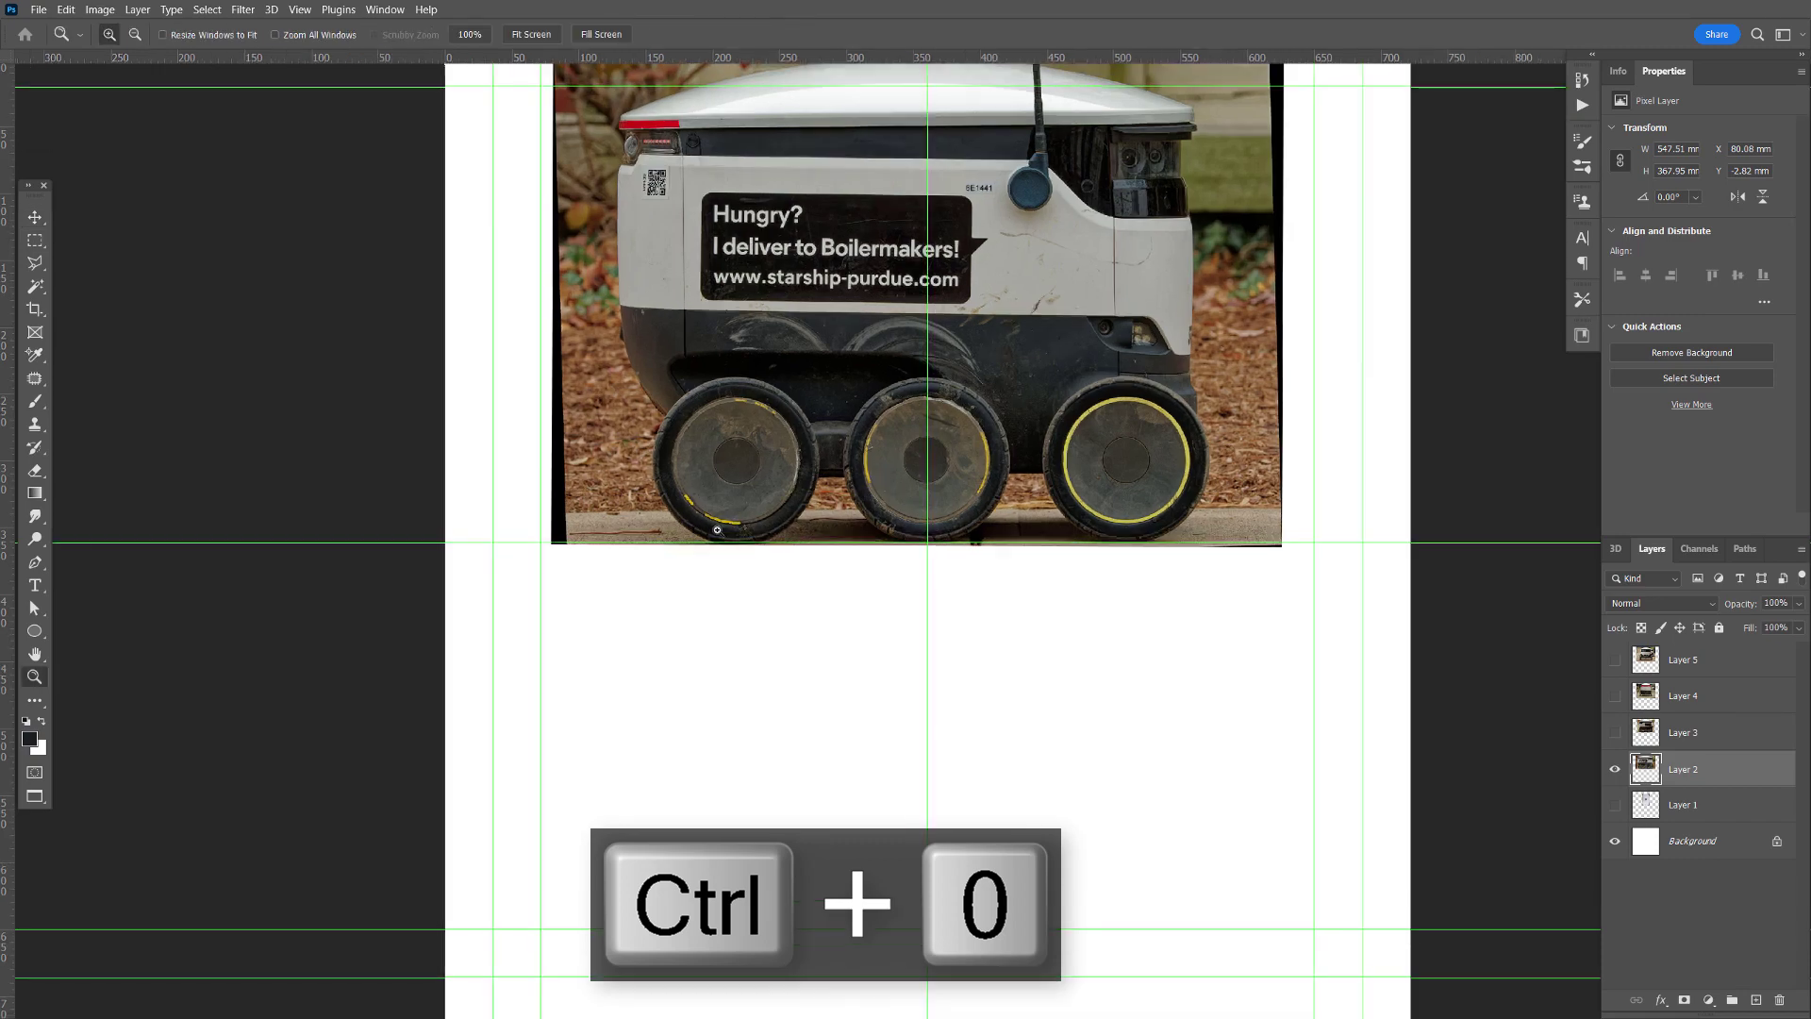
{"action": "left_click_drag", "start_coordinate": [716, 530], "coordinate": [1173, 720]}
{"action": "scroll", "coordinate": [877, 734], "scroll_direction": "right", "scroll_amount": 3}
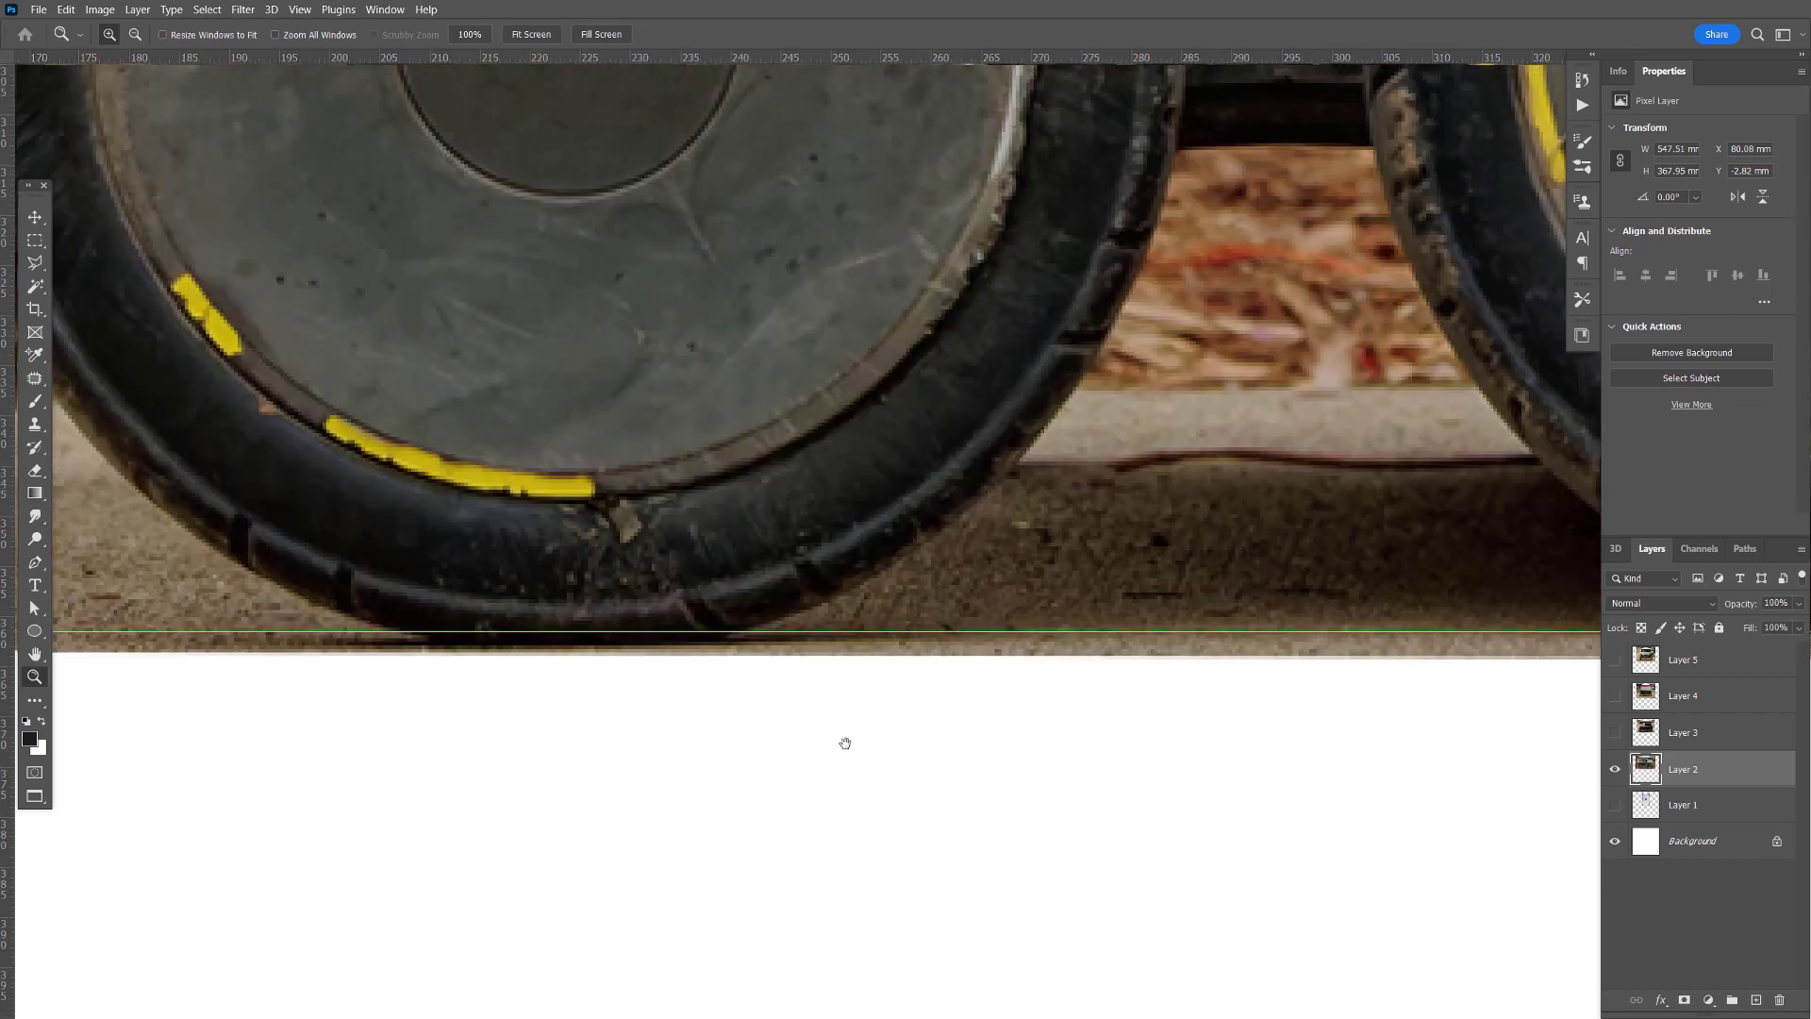
{"action": "scroll", "coordinate": [821, 740], "scroll_direction": "right", "scroll_amount": 5}
{"action": "scroll", "coordinate": [1373, 805], "scroll_direction": "right", "scroll_amount": 9}
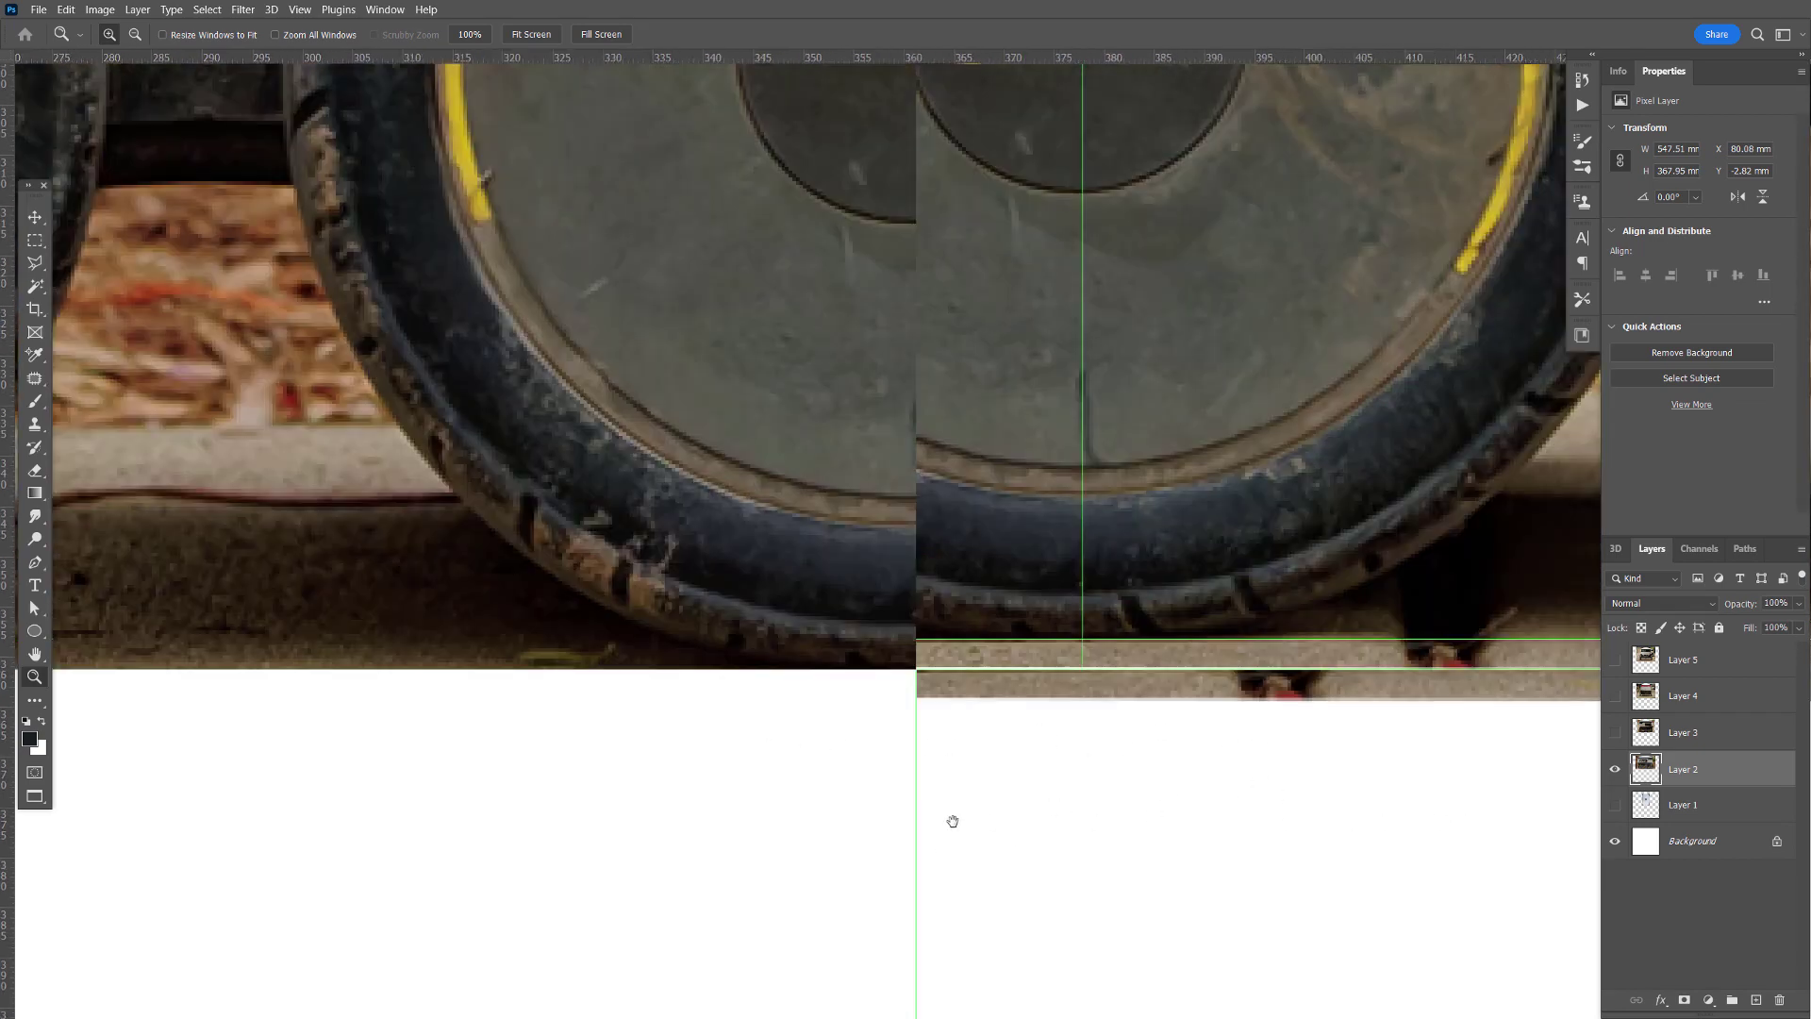
{"action": "scroll", "coordinate": [873, 794], "scroll_direction": "left", "scroll_amount": 2}
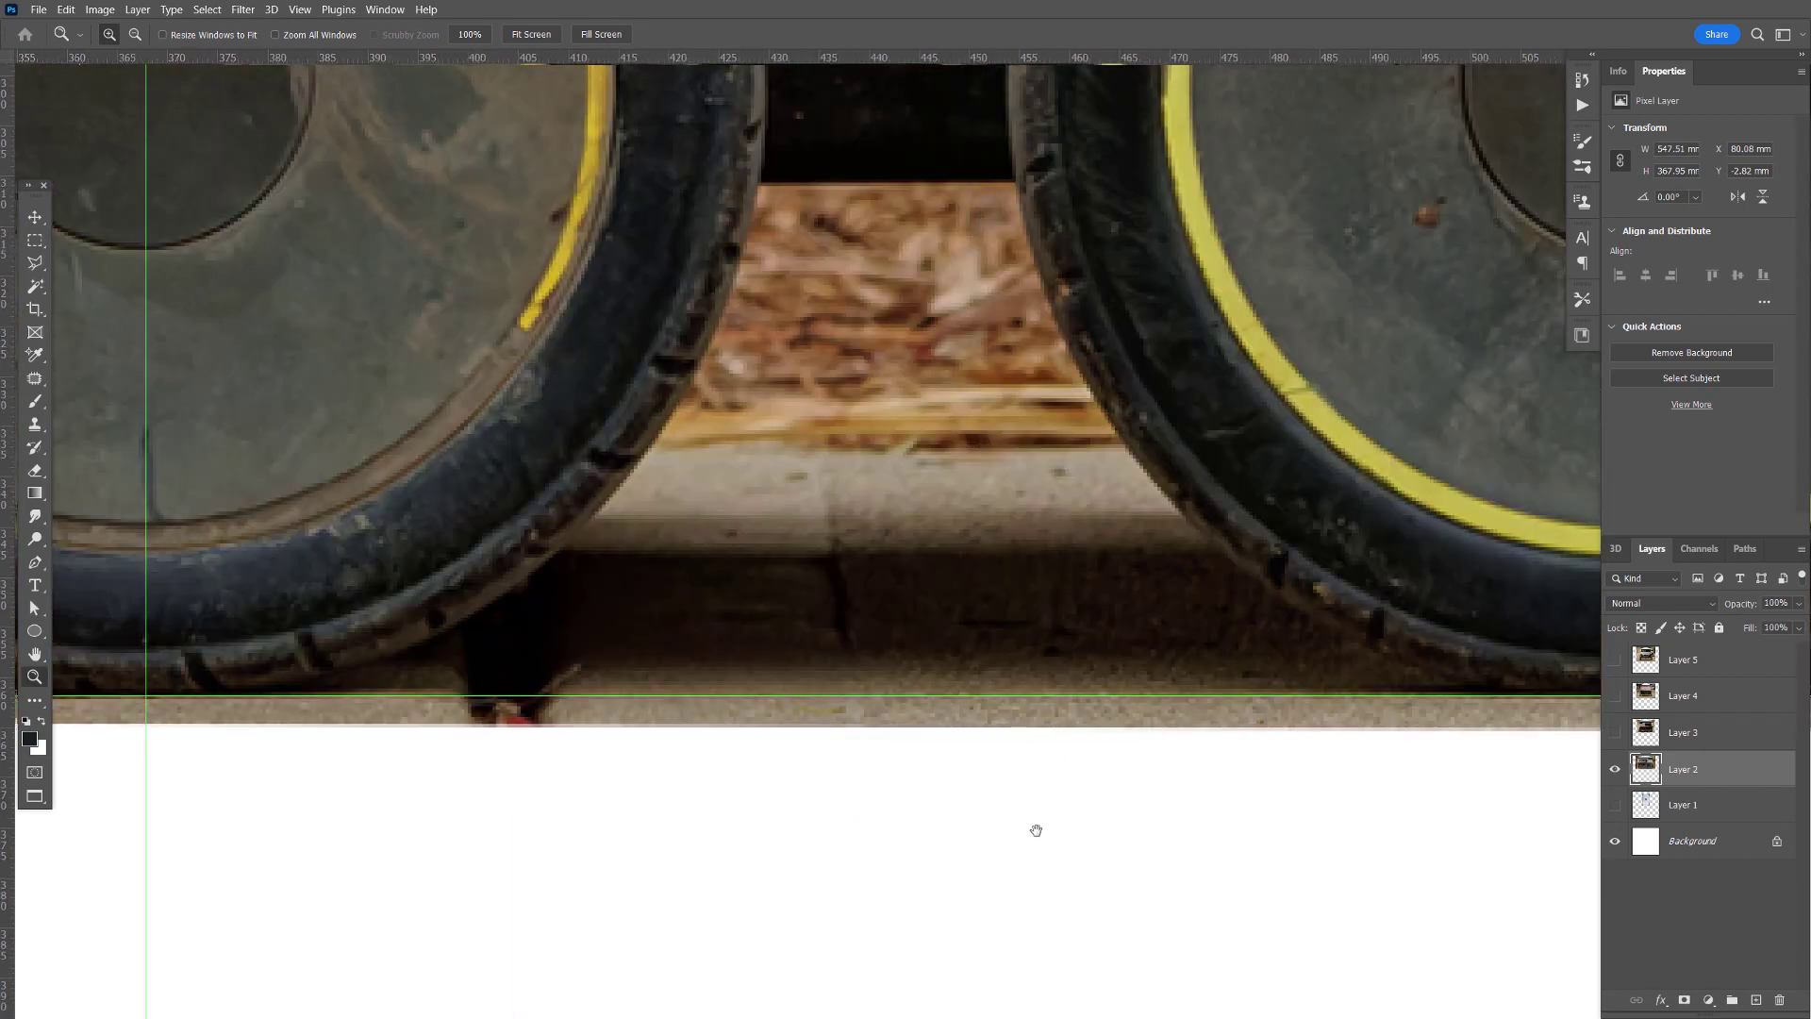
{"action": "scroll", "coordinate": [1179, 766], "scroll_direction": "left", "scroll_amount": 1}
{"action": "scroll", "coordinate": [1349, 765], "scroll_direction": "left", "scroll_amount": 5}
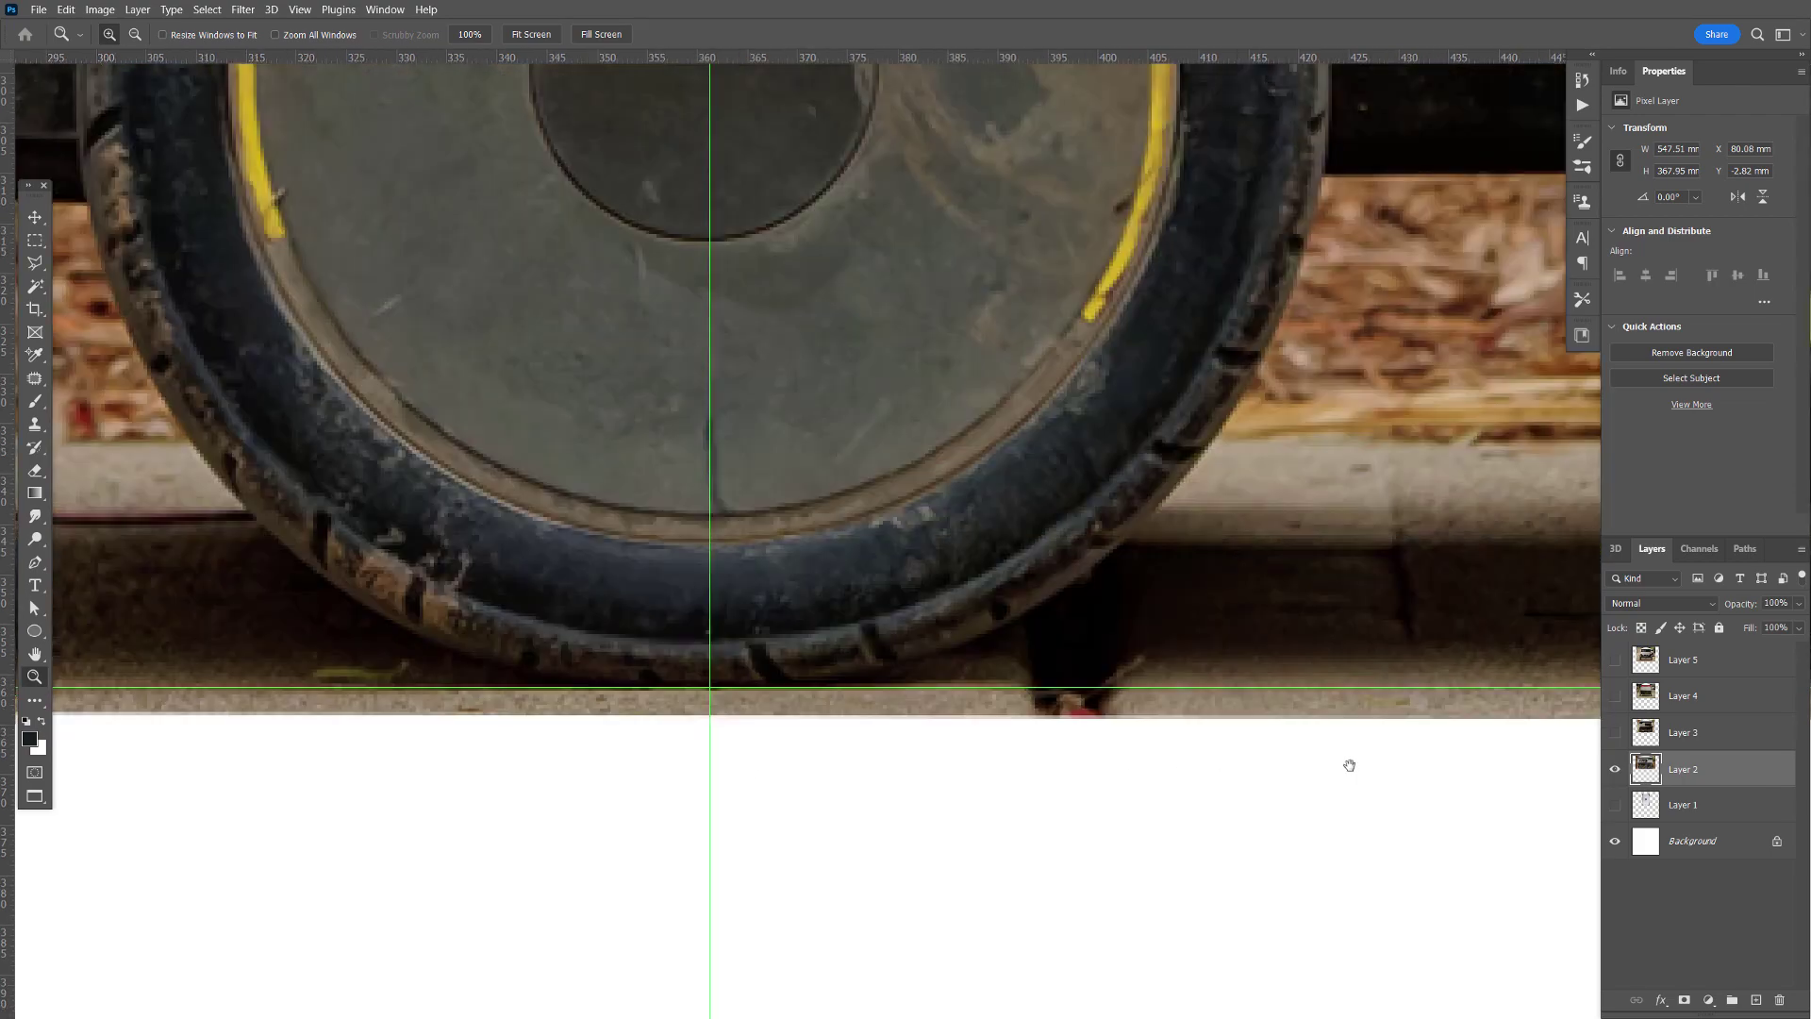
{"action": "left_click", "coordinate": [843, 722], "text": "alt"}
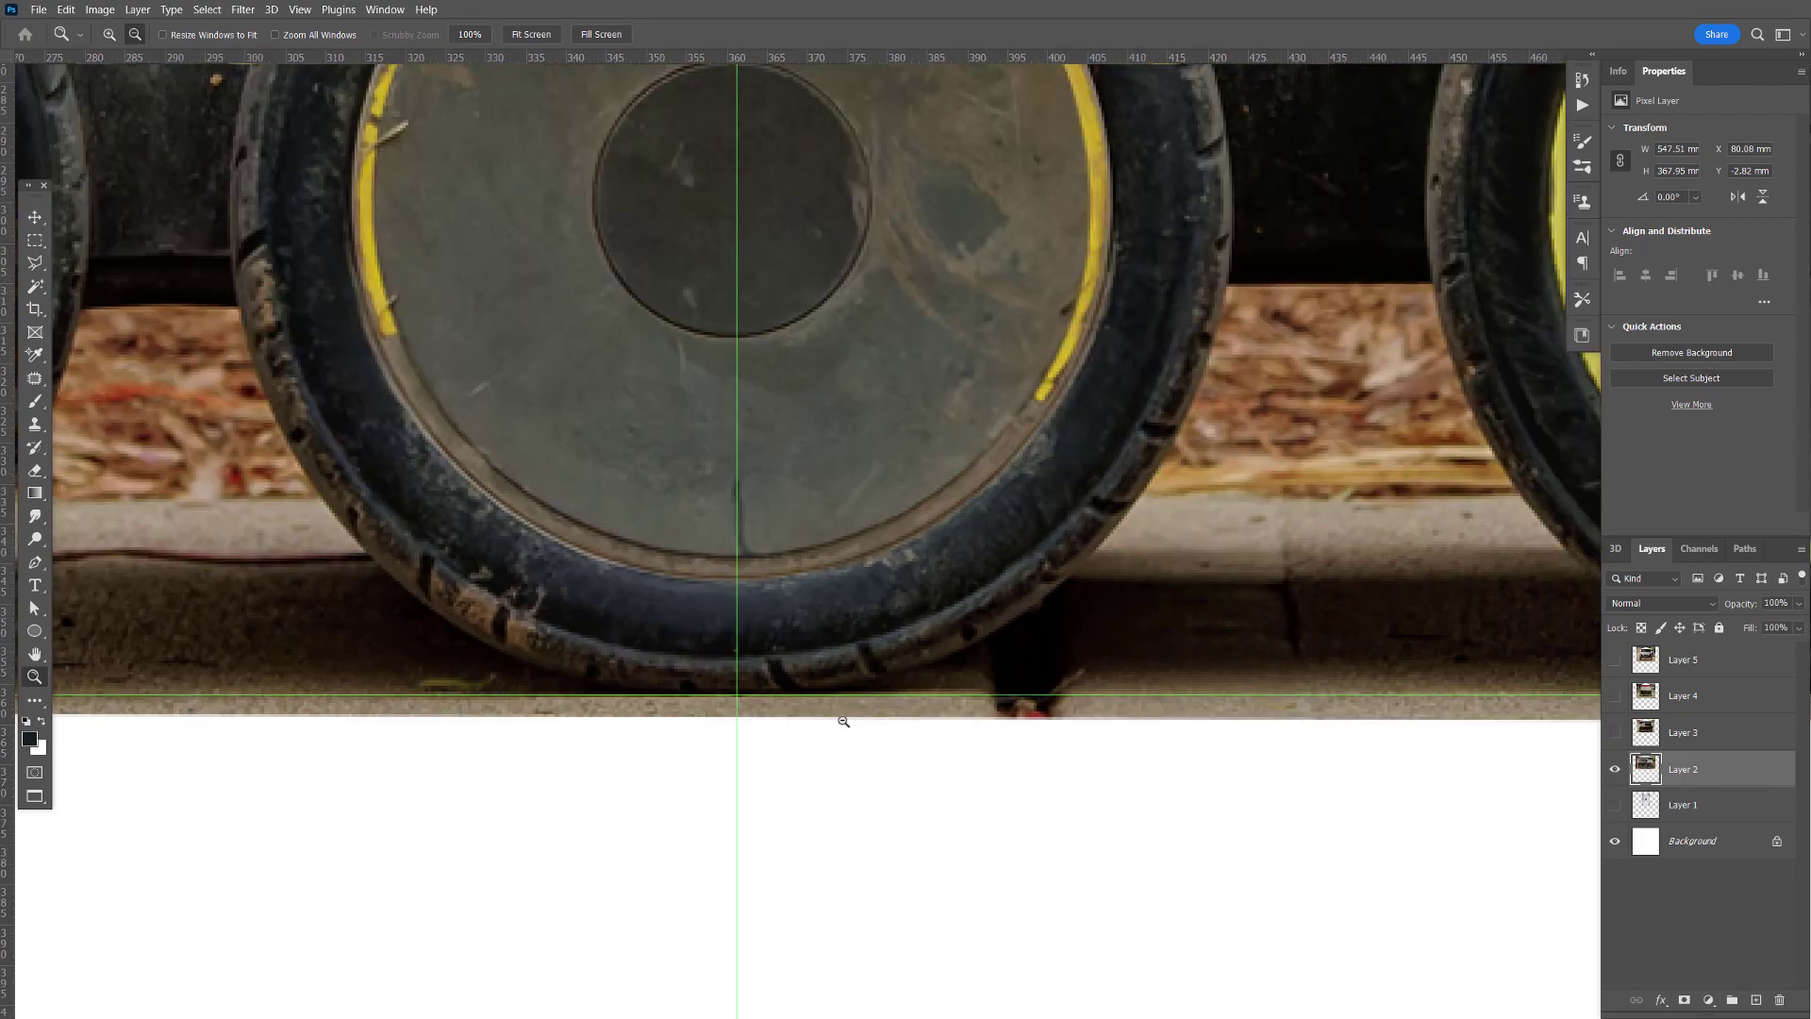
{"action": "left_click", "coordinate": [842, 722], "text": "alt"}
{"action": "left_click", "coordinate": [842, 721], "text": "alt"}
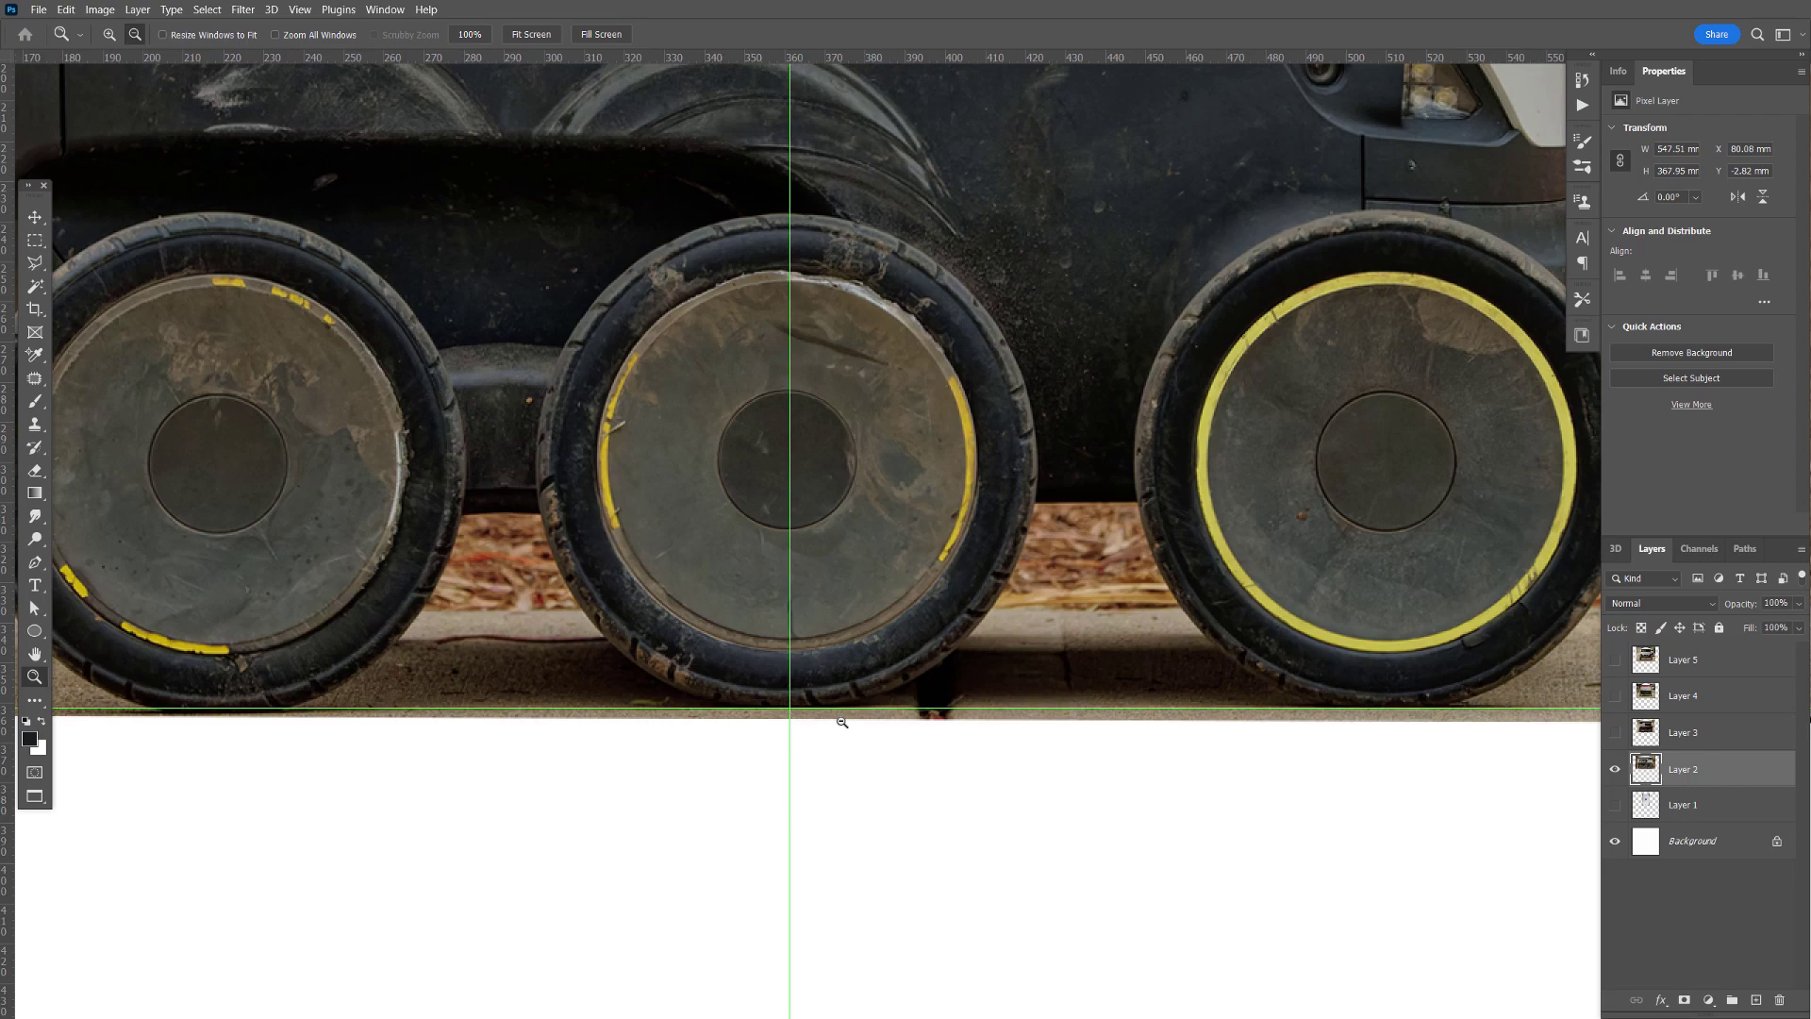
{"action": "left_click", "coordinate": [843, 721], "text": "alt"}
{"action": "left_click", "coordinate": [842, 722], "text": "alt"}
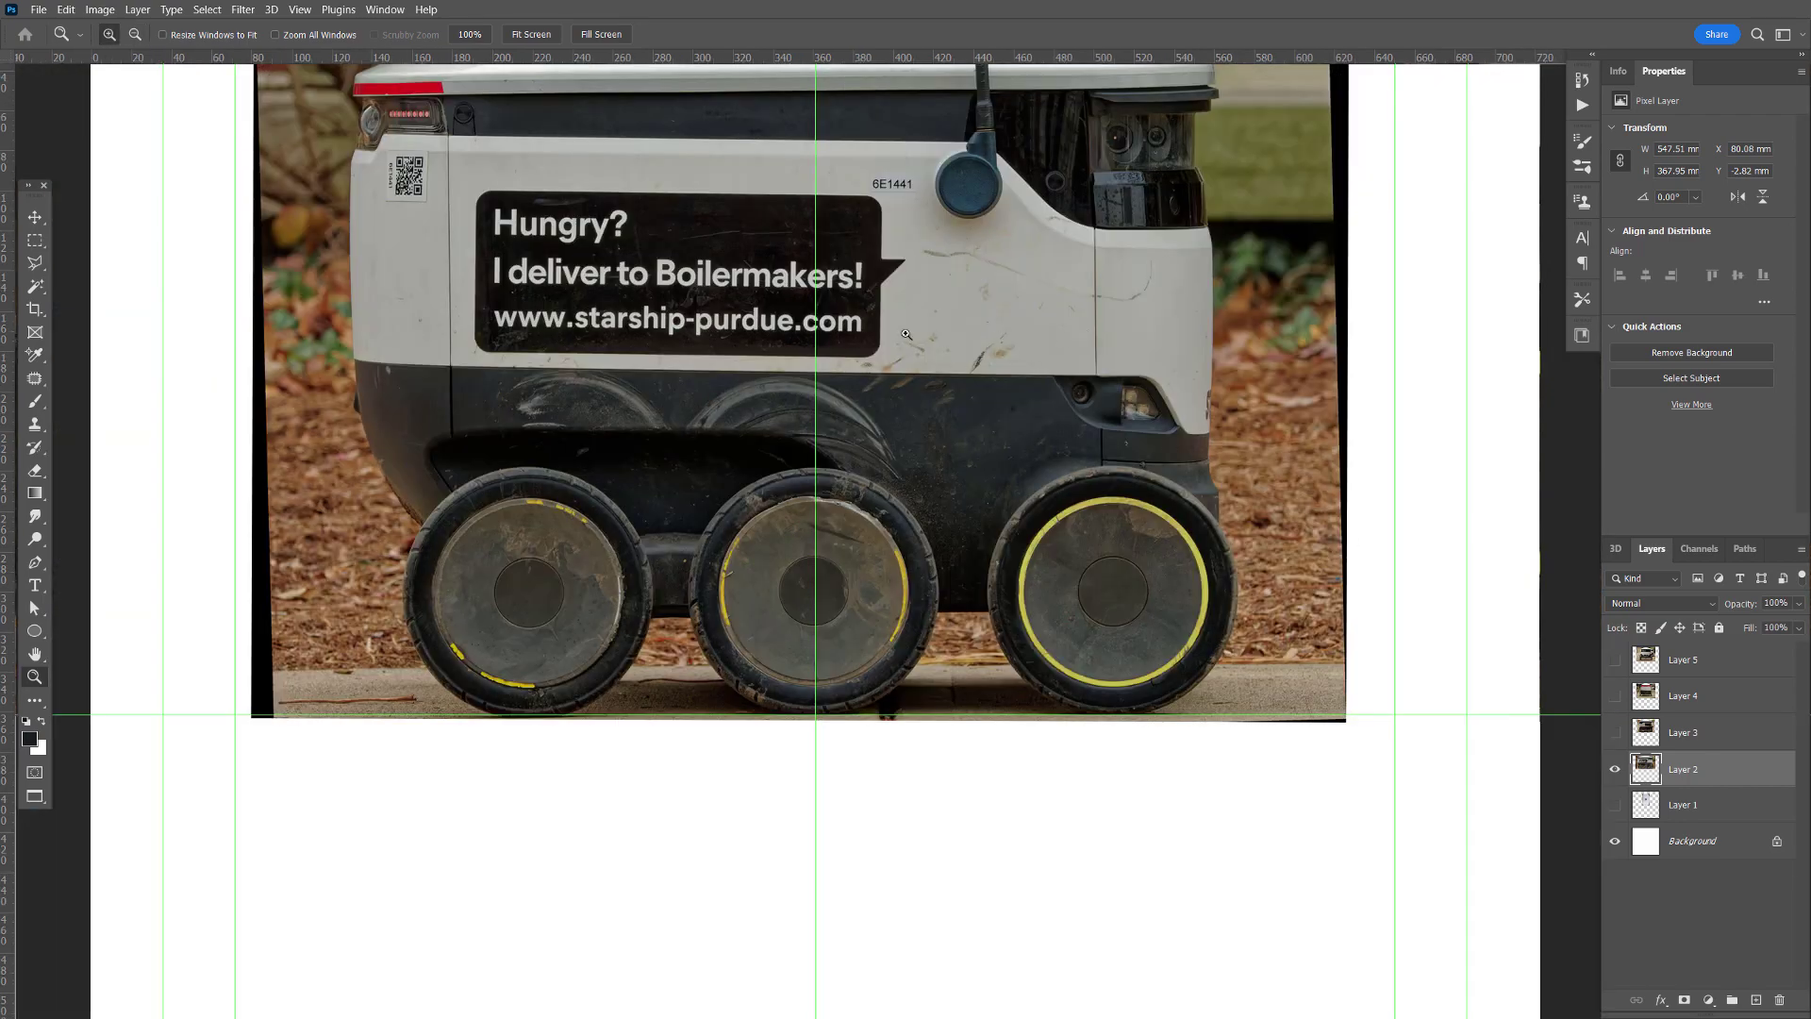
- Start a free transform on Layer 2 and move it to X 1151 px, Y 828.5 px
{"action": "key", "text": "v"}
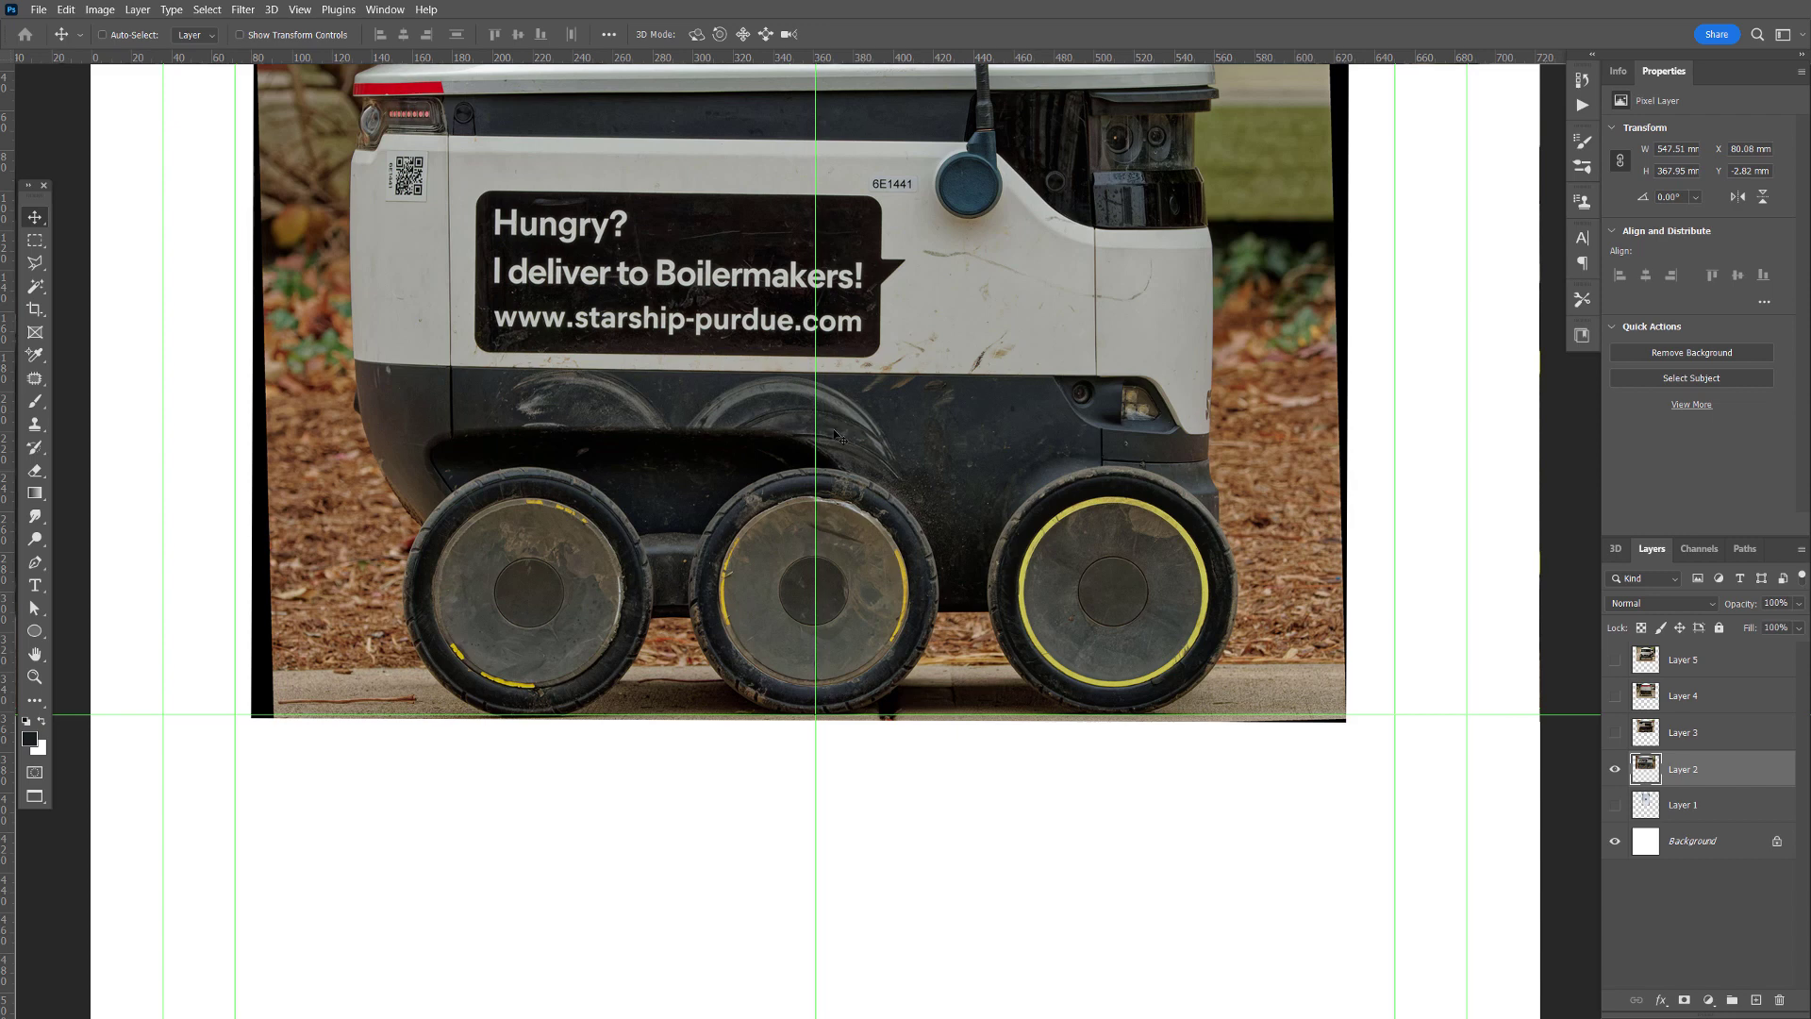
{"action": "key", "text": "ctrl+t"}
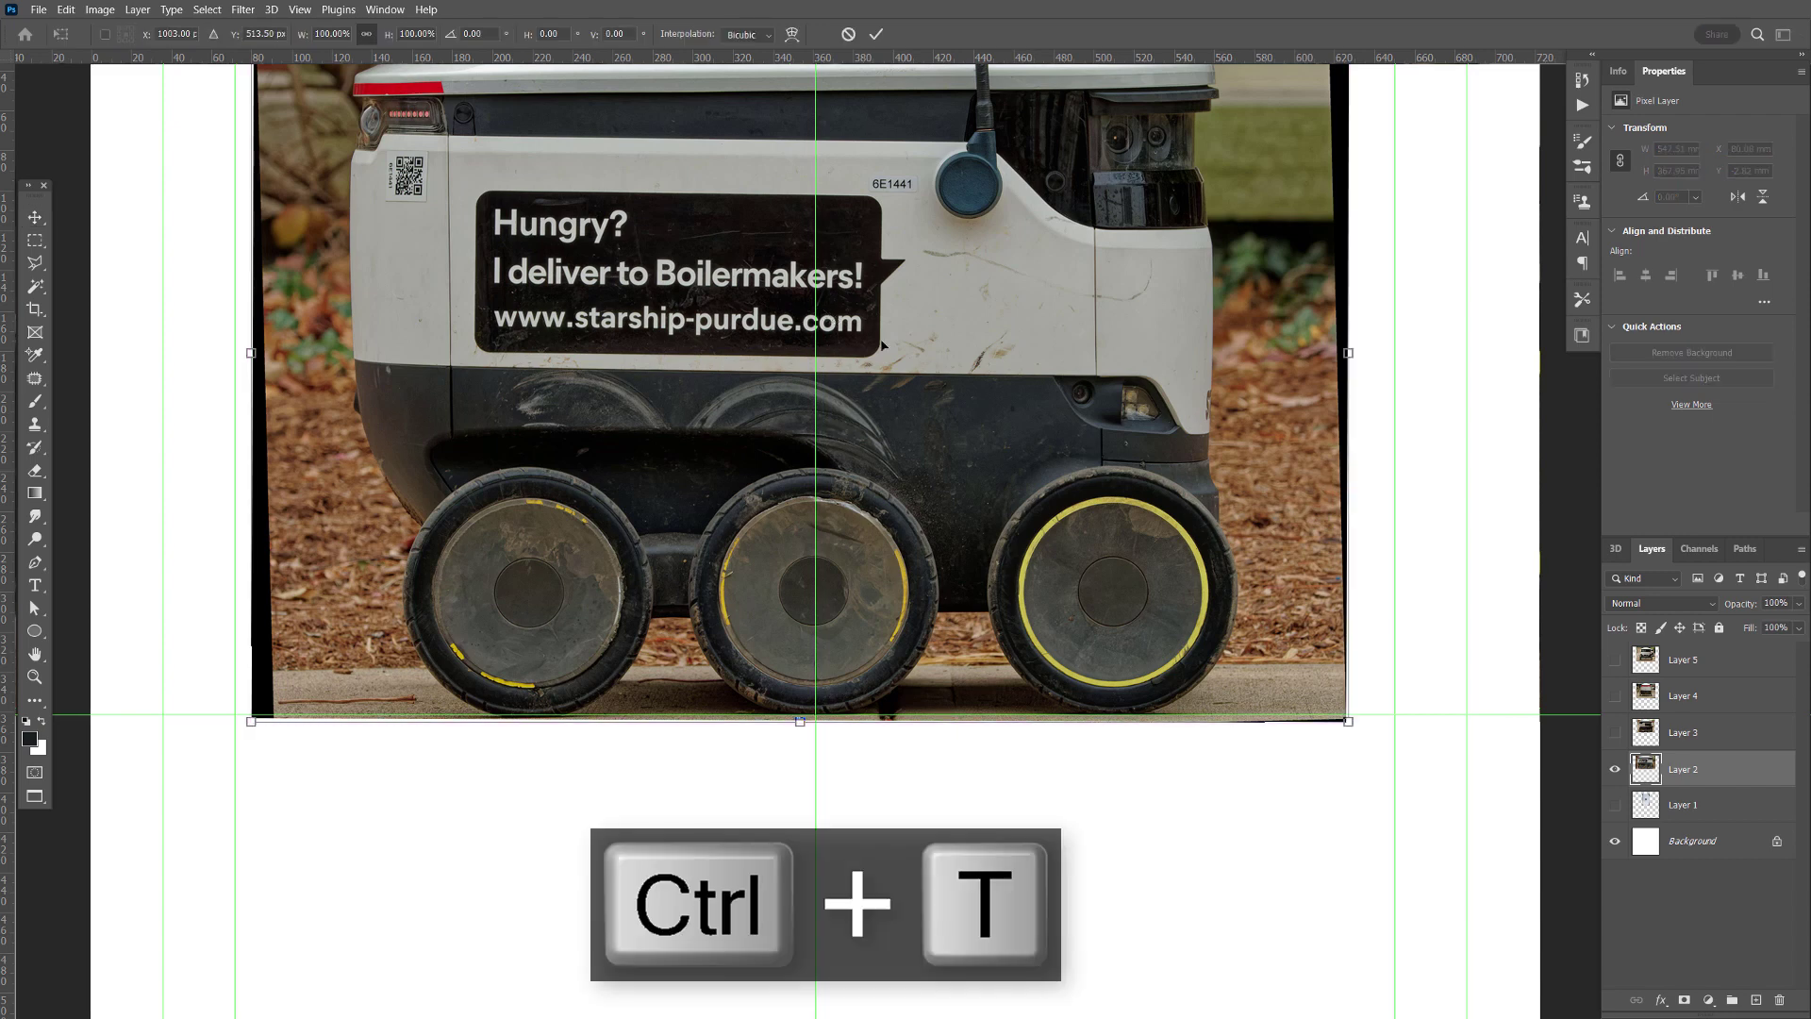
{"action": "left_click_drag", "start_coordinate": [868, 235], "coordinate": [875, 317]}
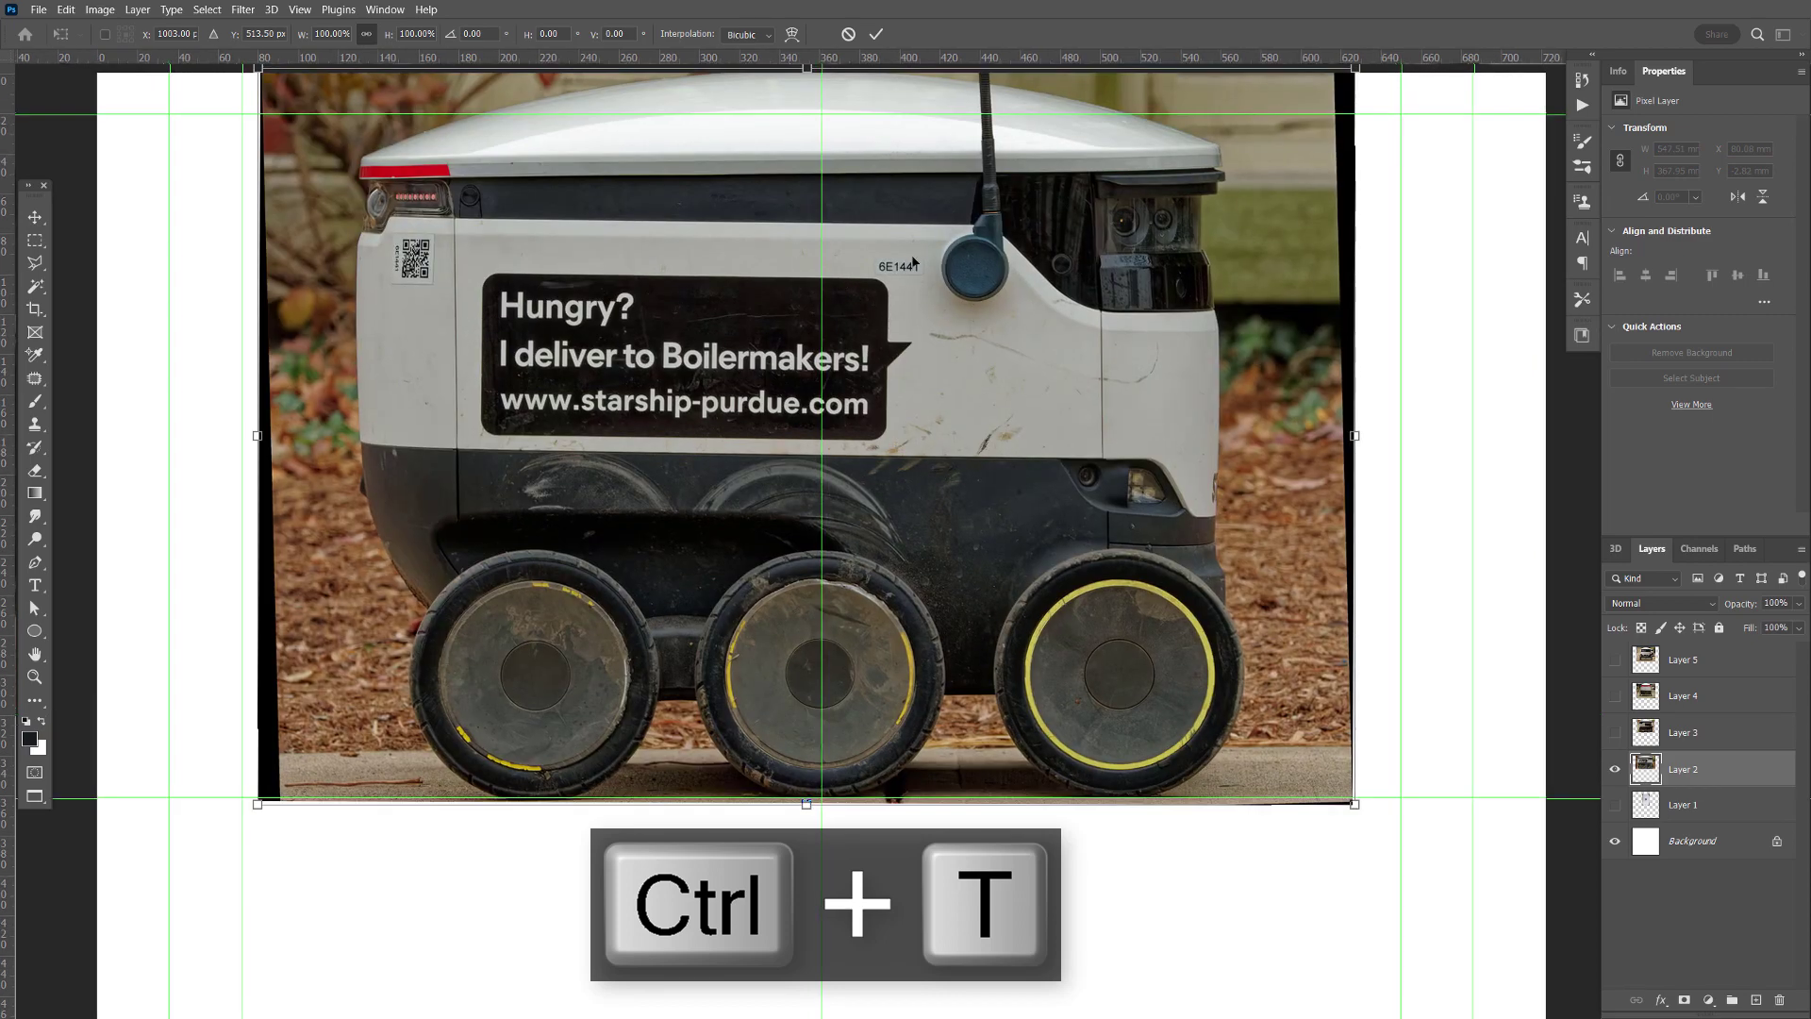
{"action": "scroll", "coordinate": [913, 264], "scroll_direction": "up", "scroll_amount": 1}
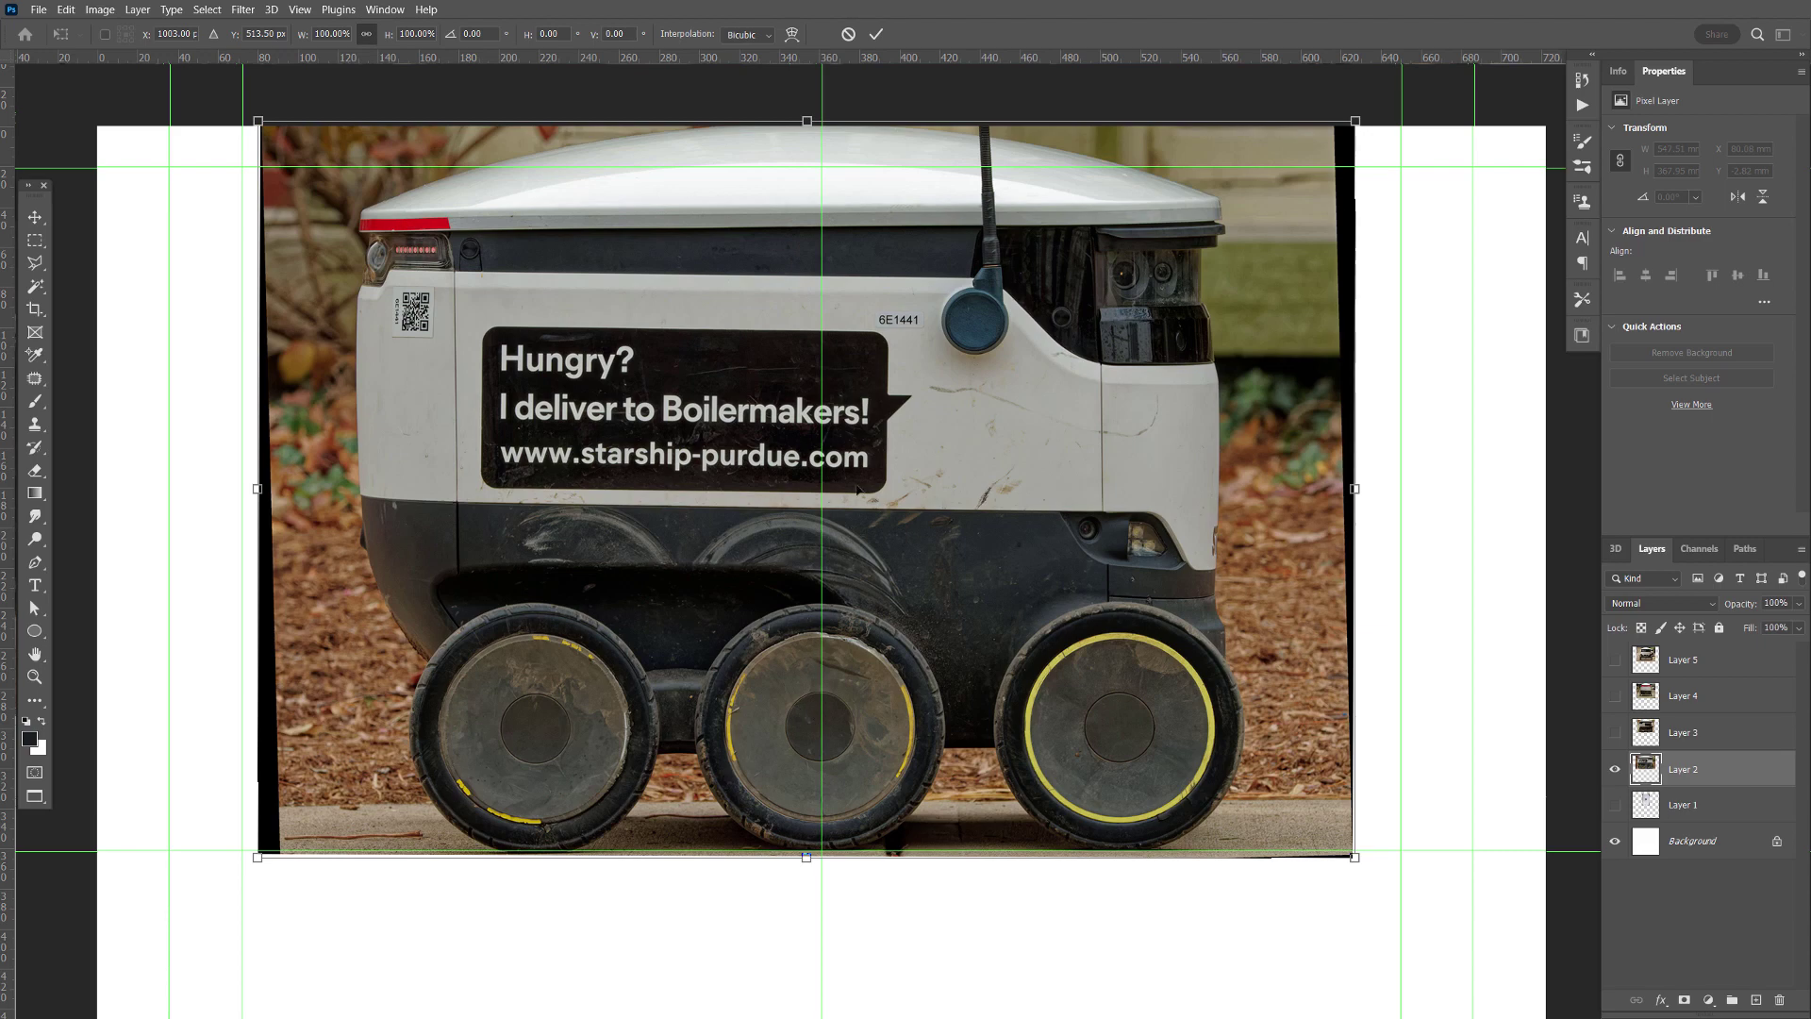
{"action": "left_click_drag", "start_coordinate": [1150, 464], "coordinate": [1255, 550]}
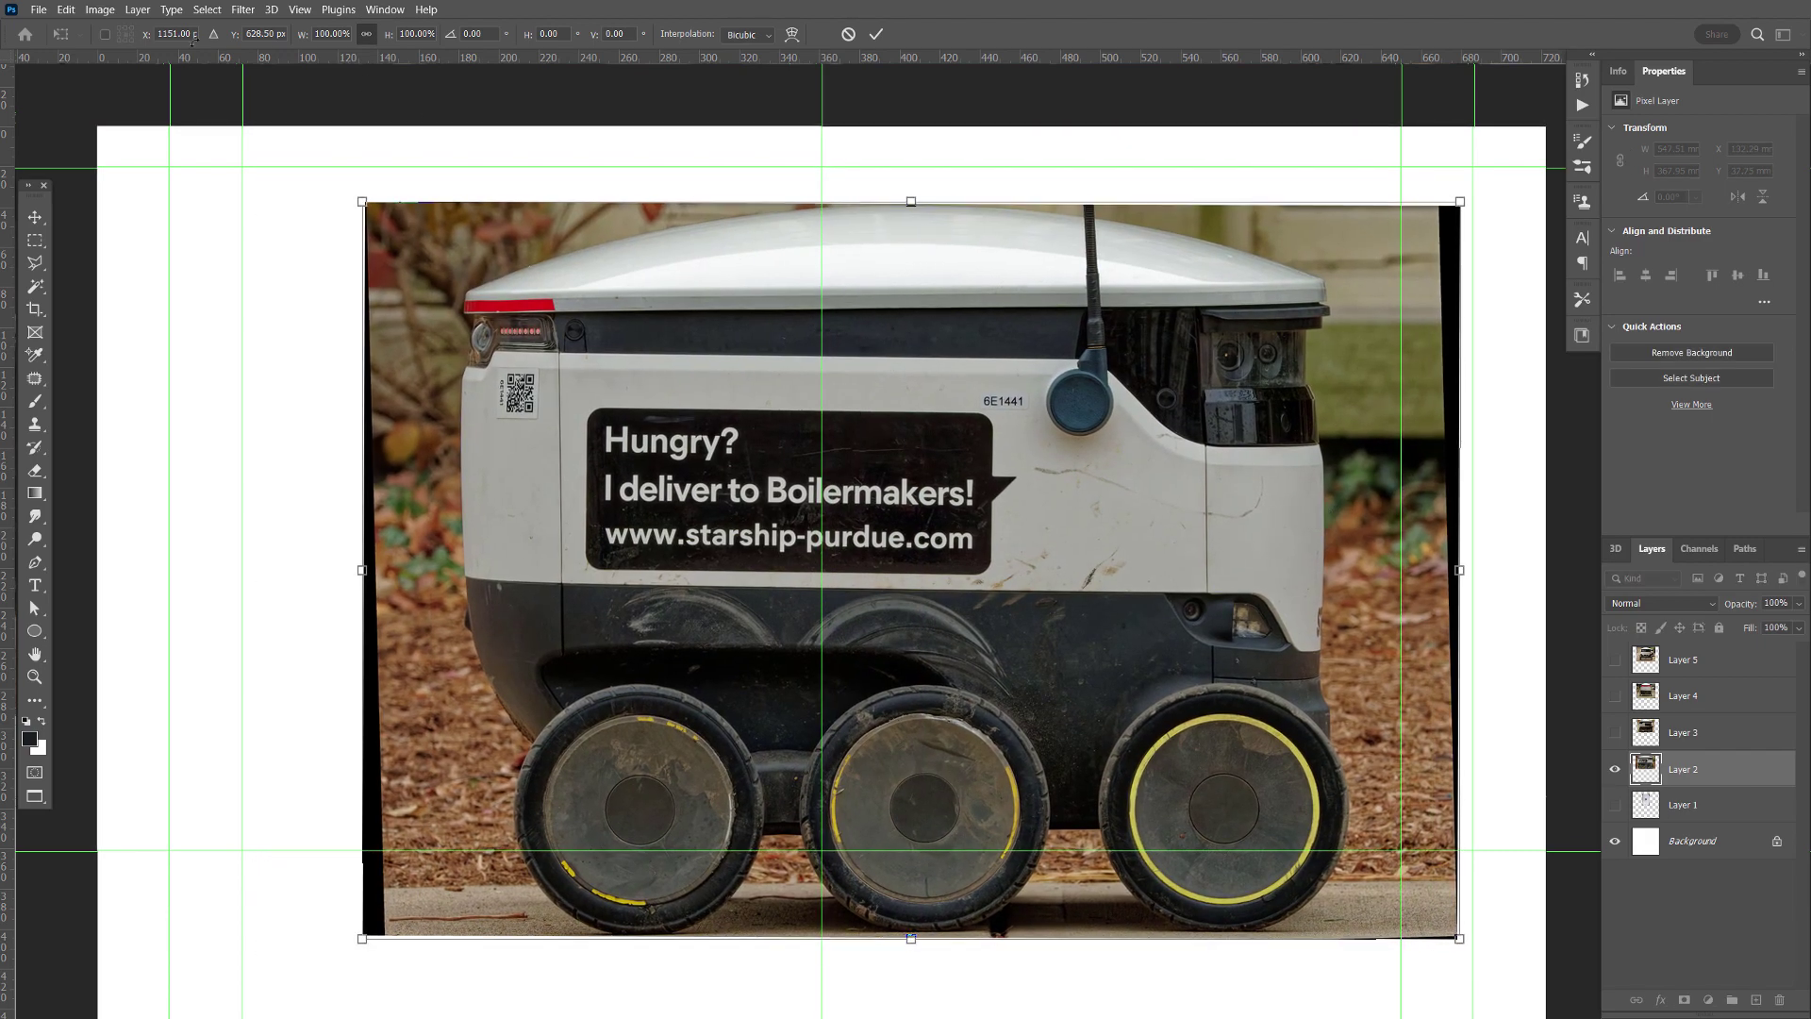
{"action": "left_click", "coordinate": [299, 10]}
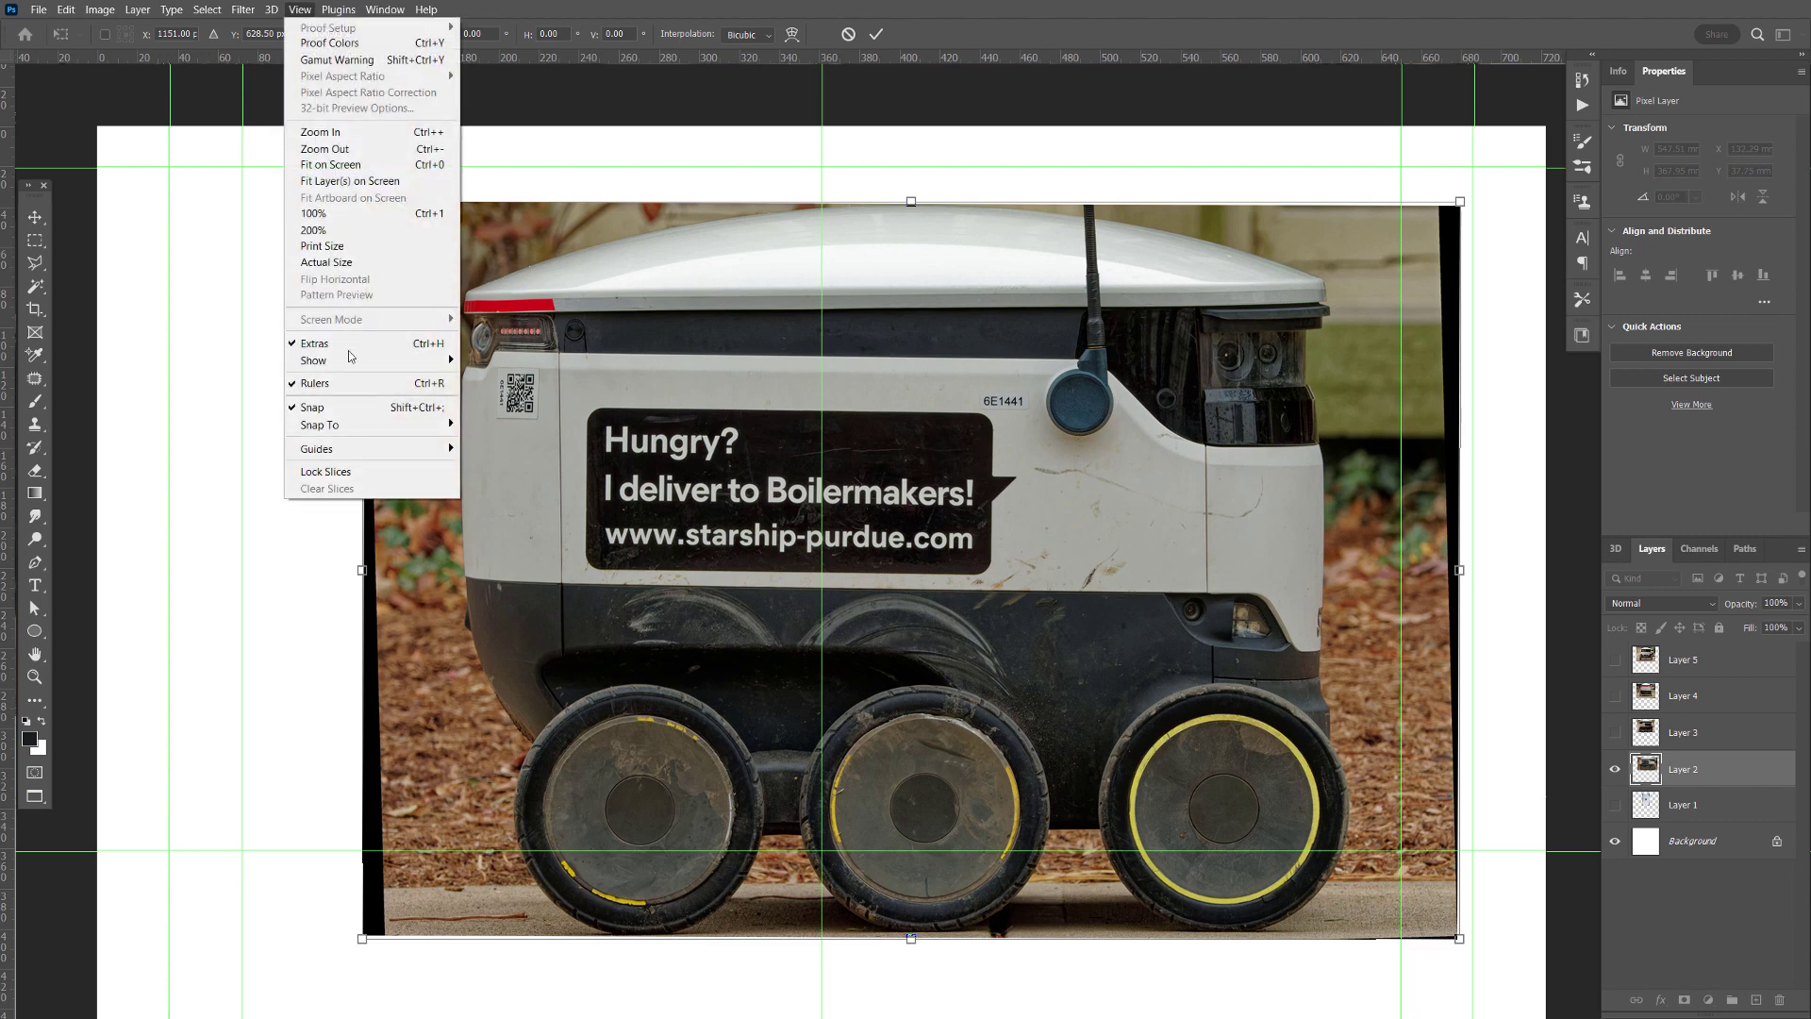
{"action": "mouse_move", "coordinate": [353, 369]}
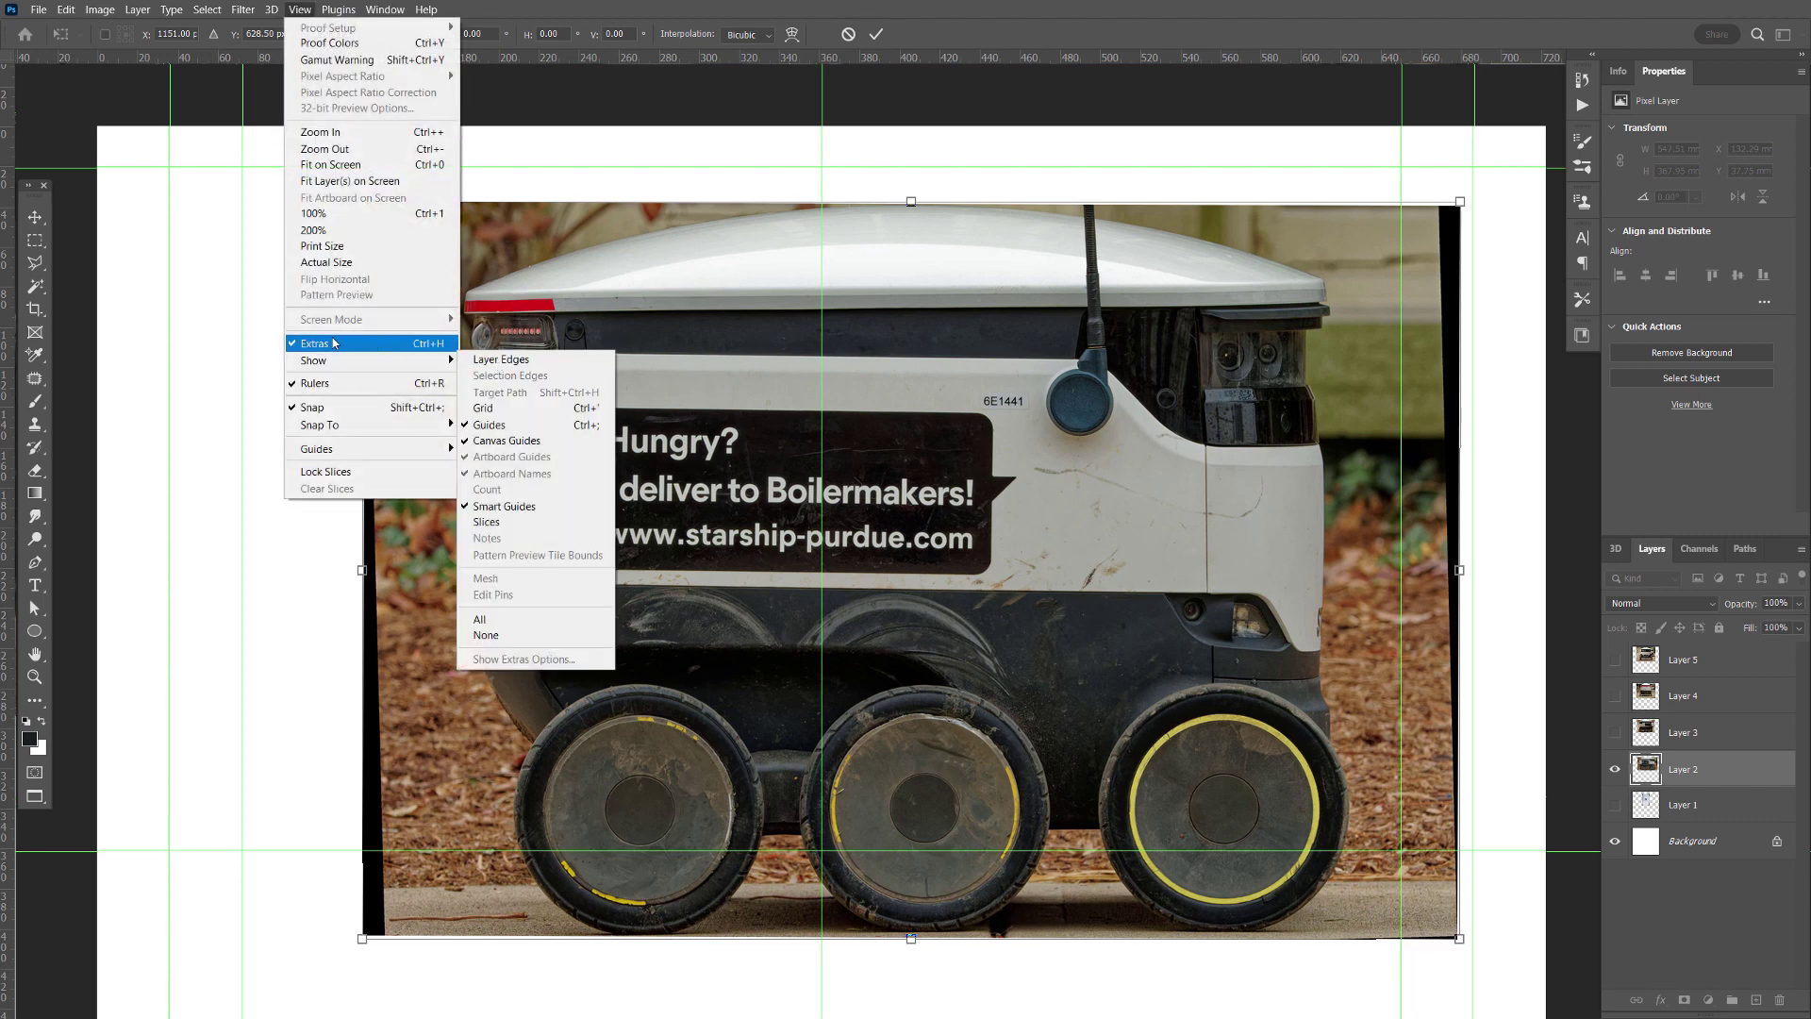
{"action": "mouse_move", "coordinate": [354, 452]}
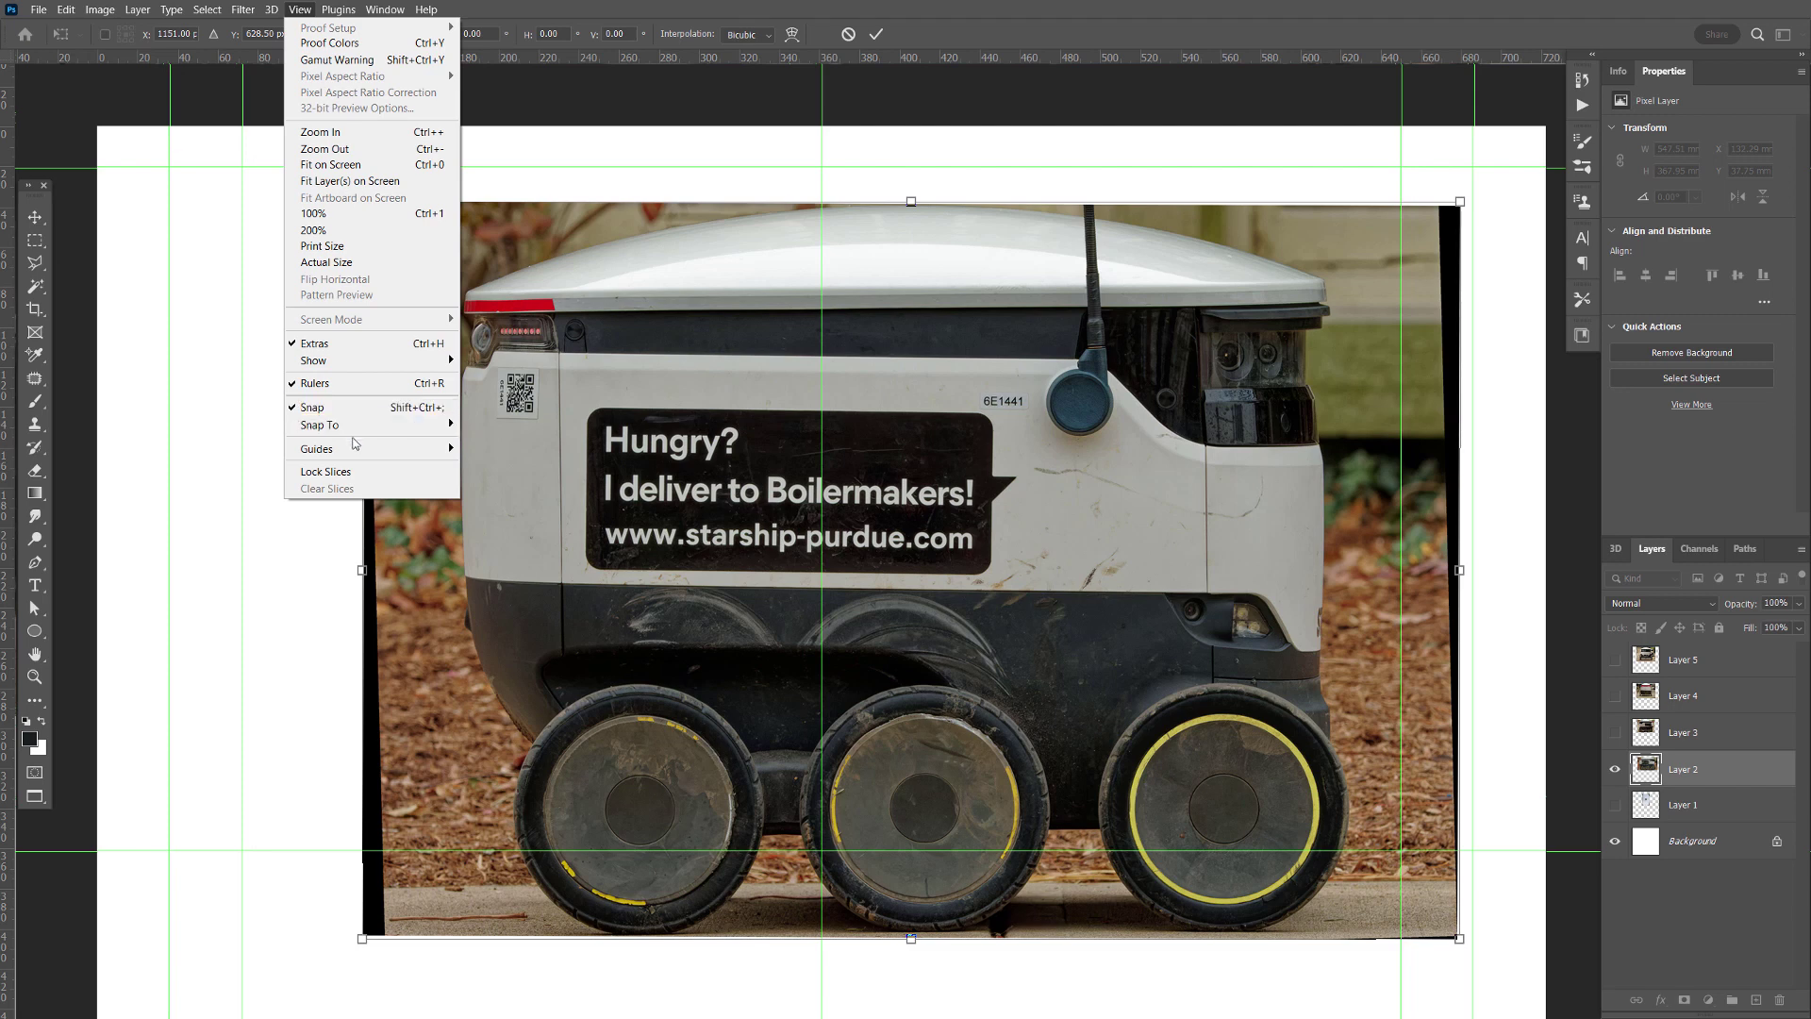
{"action": "left_click", "coordinate": [638, 601]}
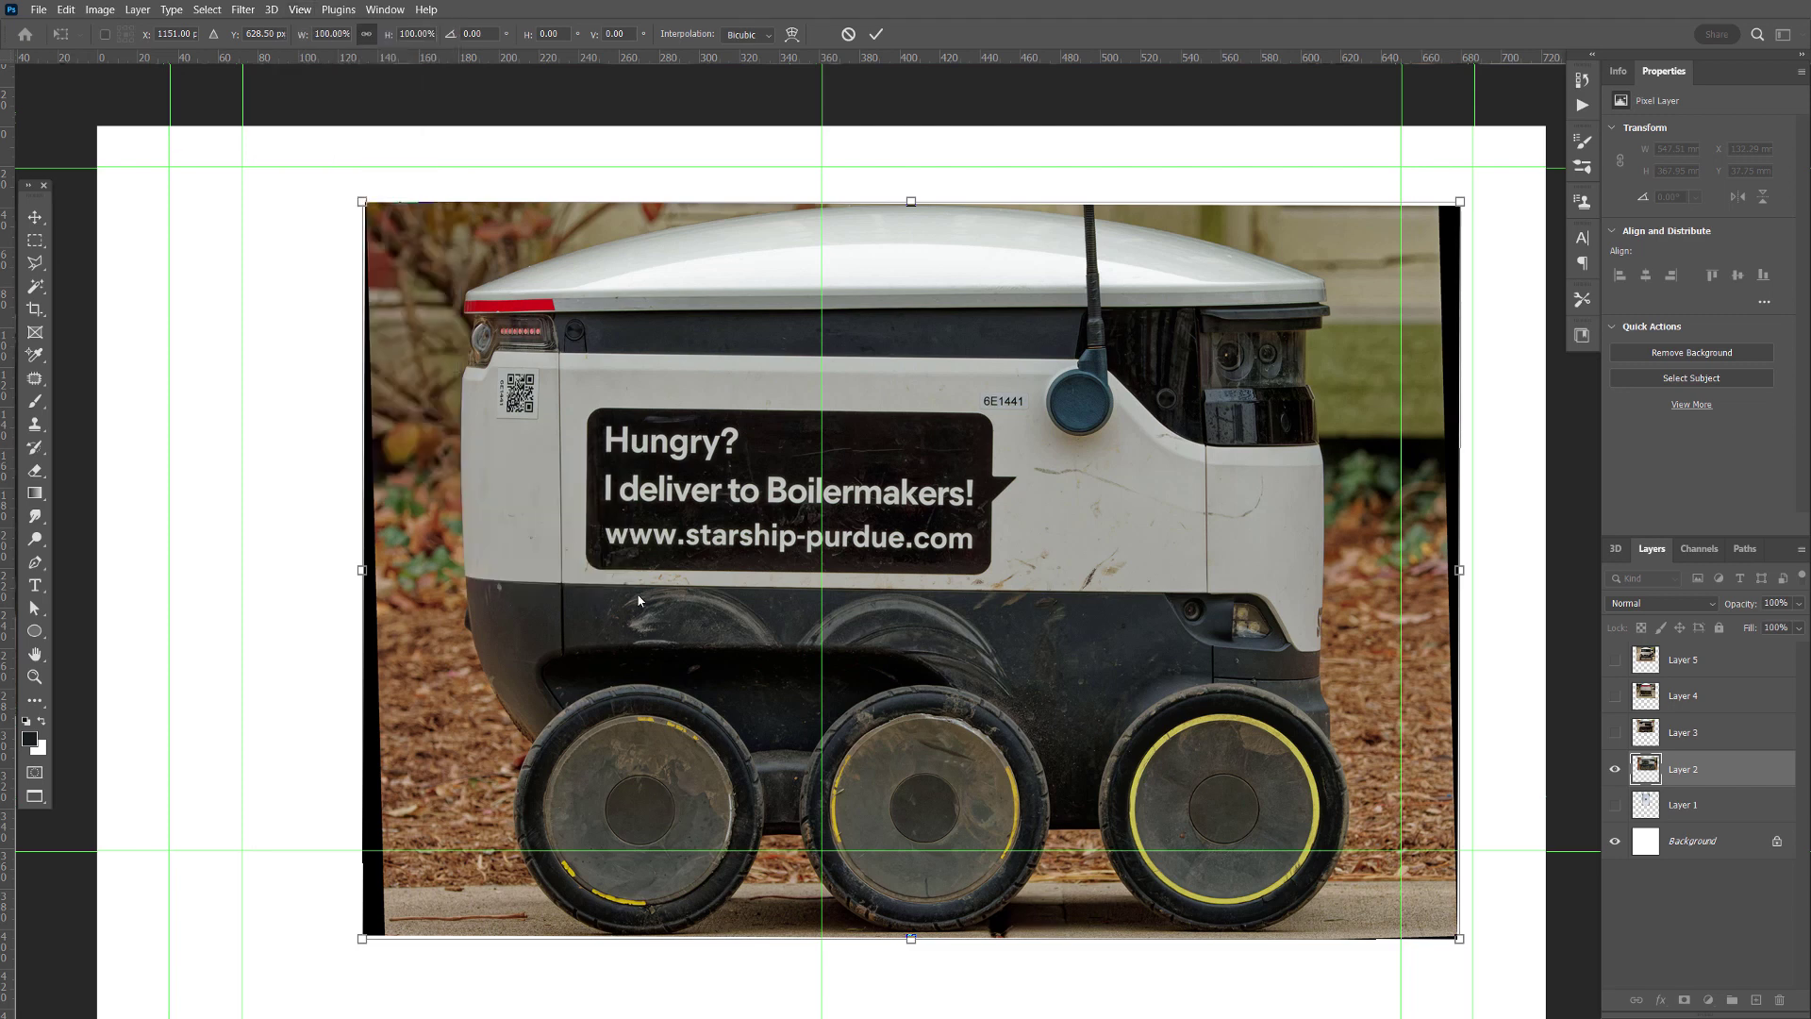
- Move Layer 2 to X 1003 px, Y 502.5 px, keeping the wheels near the lower guide
{"action": "left_click_drag", "start_coordinate": [718, 726], "coordinate": [644, 685]}
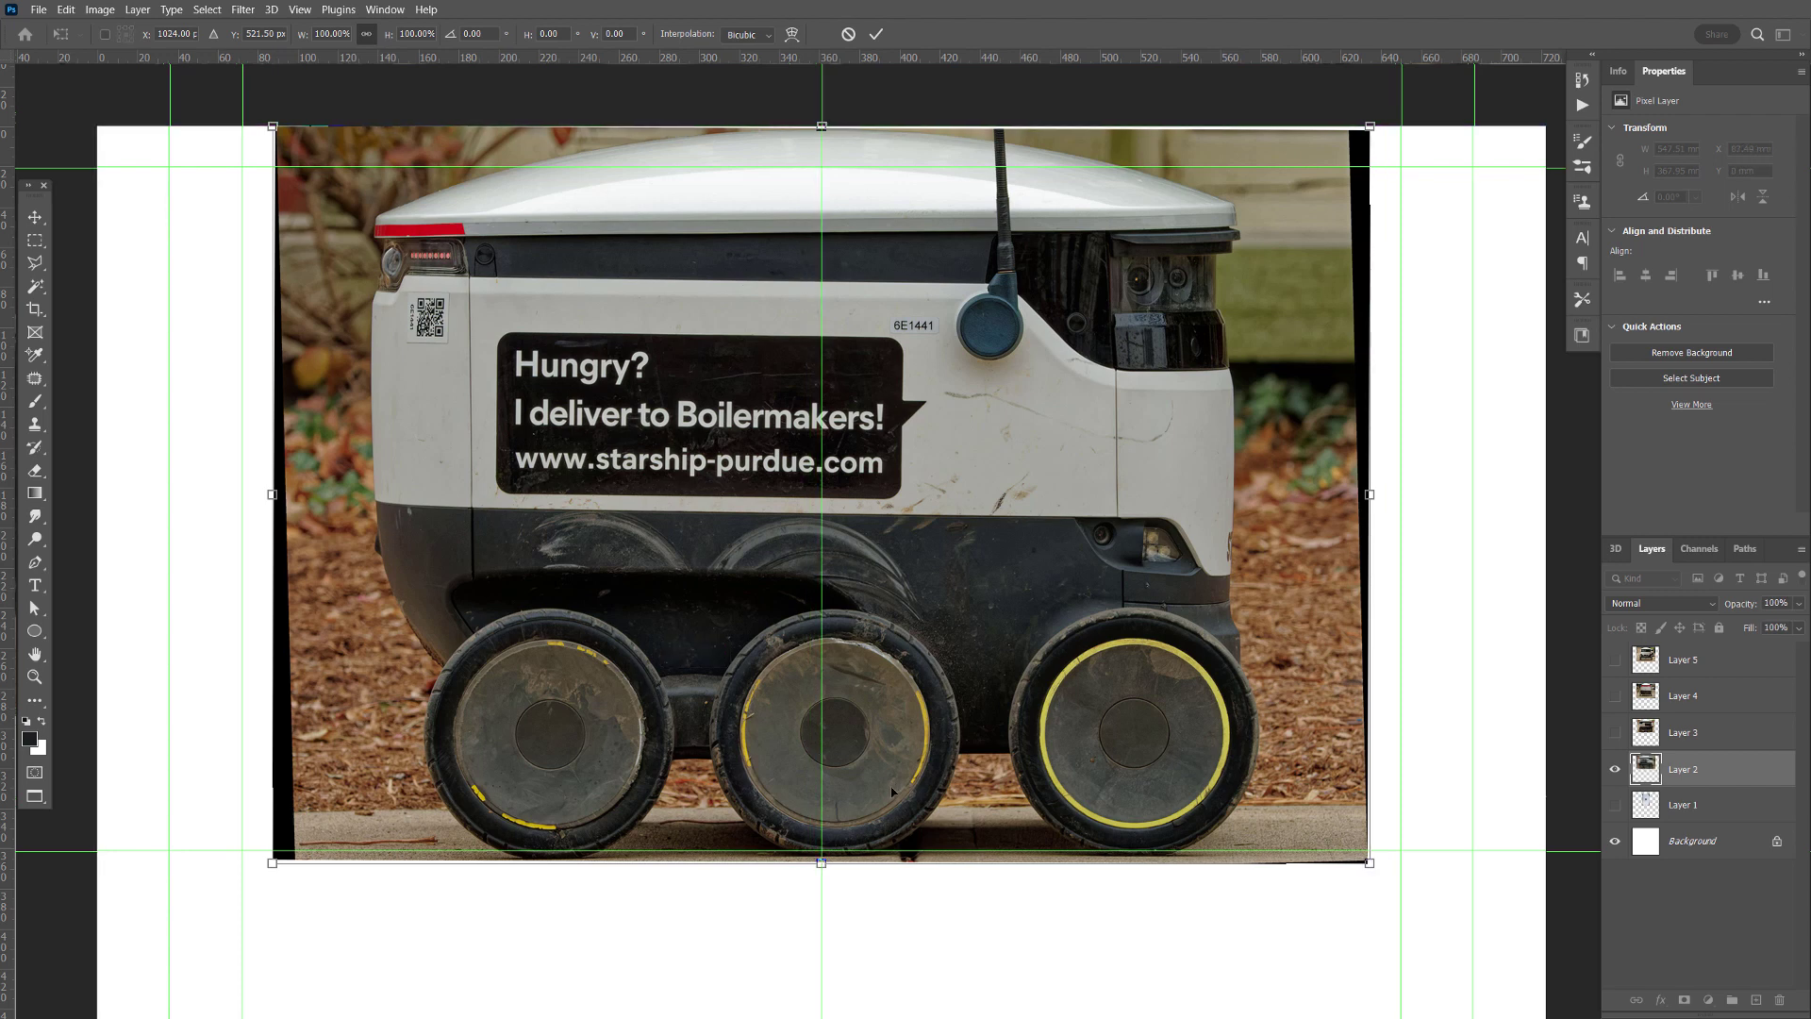
{"action": "left_click_drag", "start_coordinate": [886, 784], "coordinate": [883, 781]}
{"action": "left_click_drag", "start_coordinate": [883, 786], "coordinate": [881, 787]}
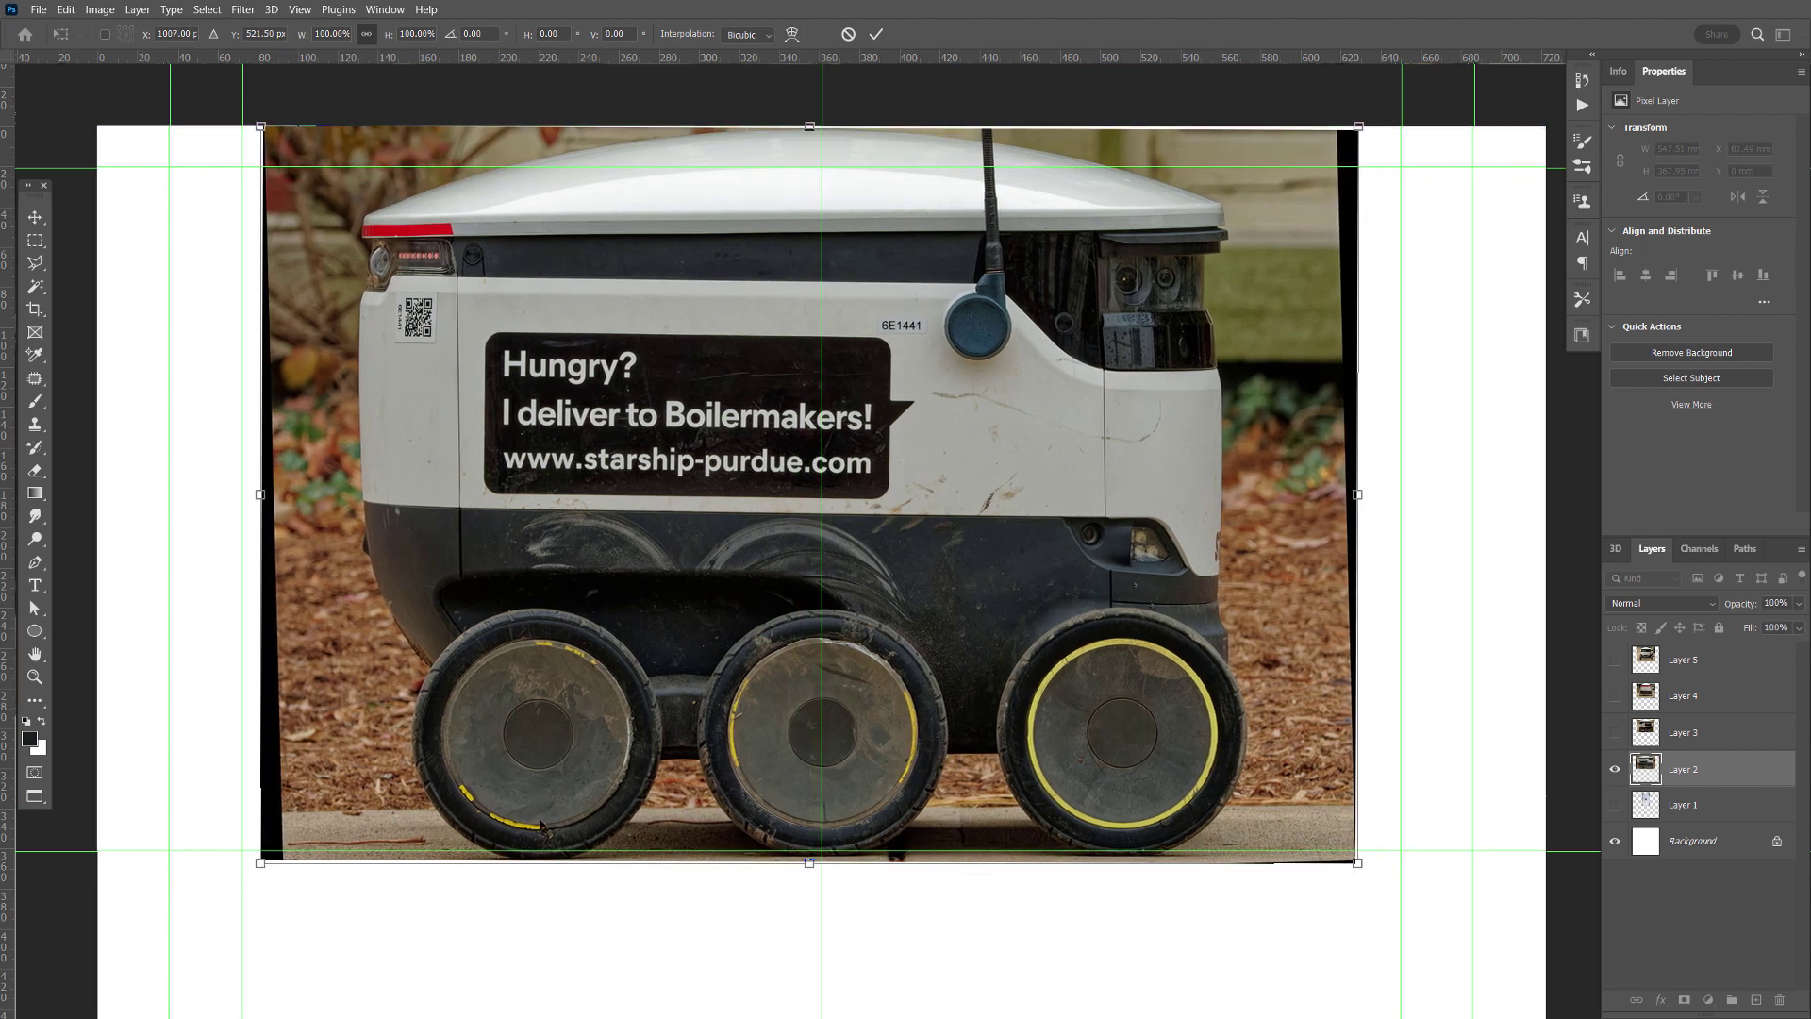
{"action": "left_click_drag", "start_coordinate": [537, 861], "coordinate": [539, 822]}
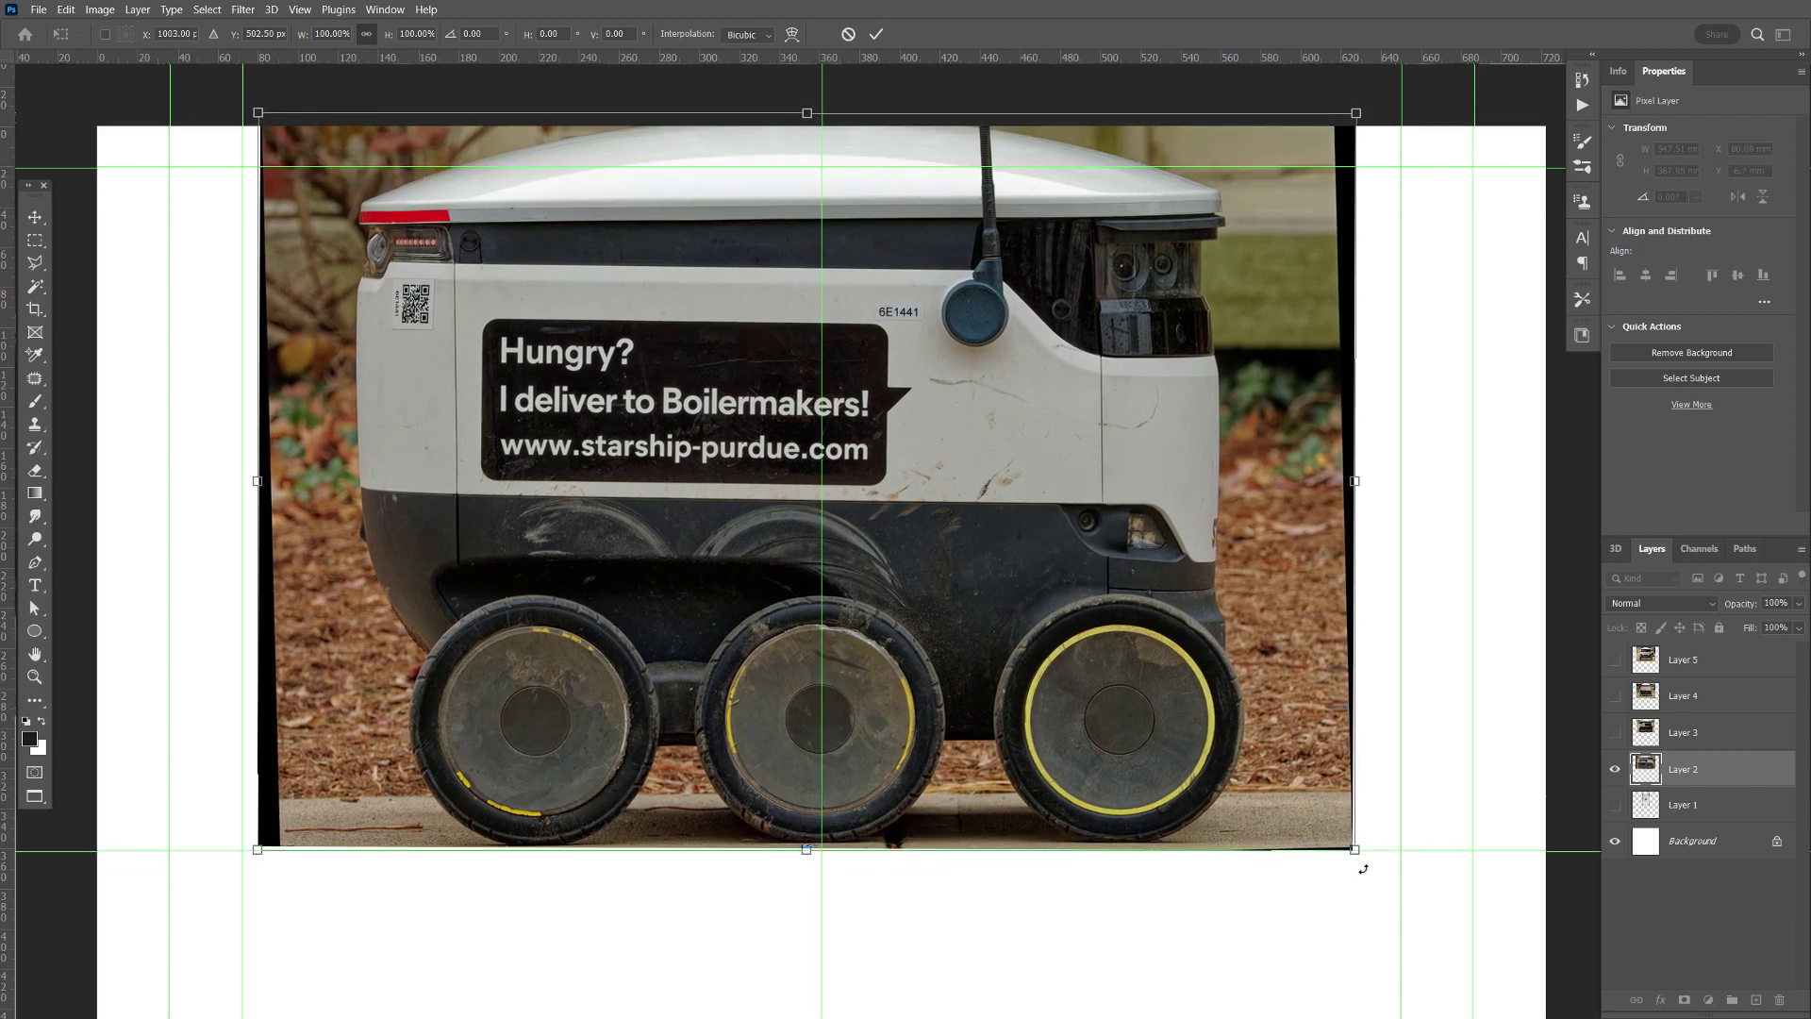
- Rotate Layer 2 clockwise by 0.13° and nudge it down to Y 510.5 px so the wheel bottoms meet the lower guide
{"action": "left_click_drag", "start_coordinate": [1361, 868], "coordinate": [1358, 860]}
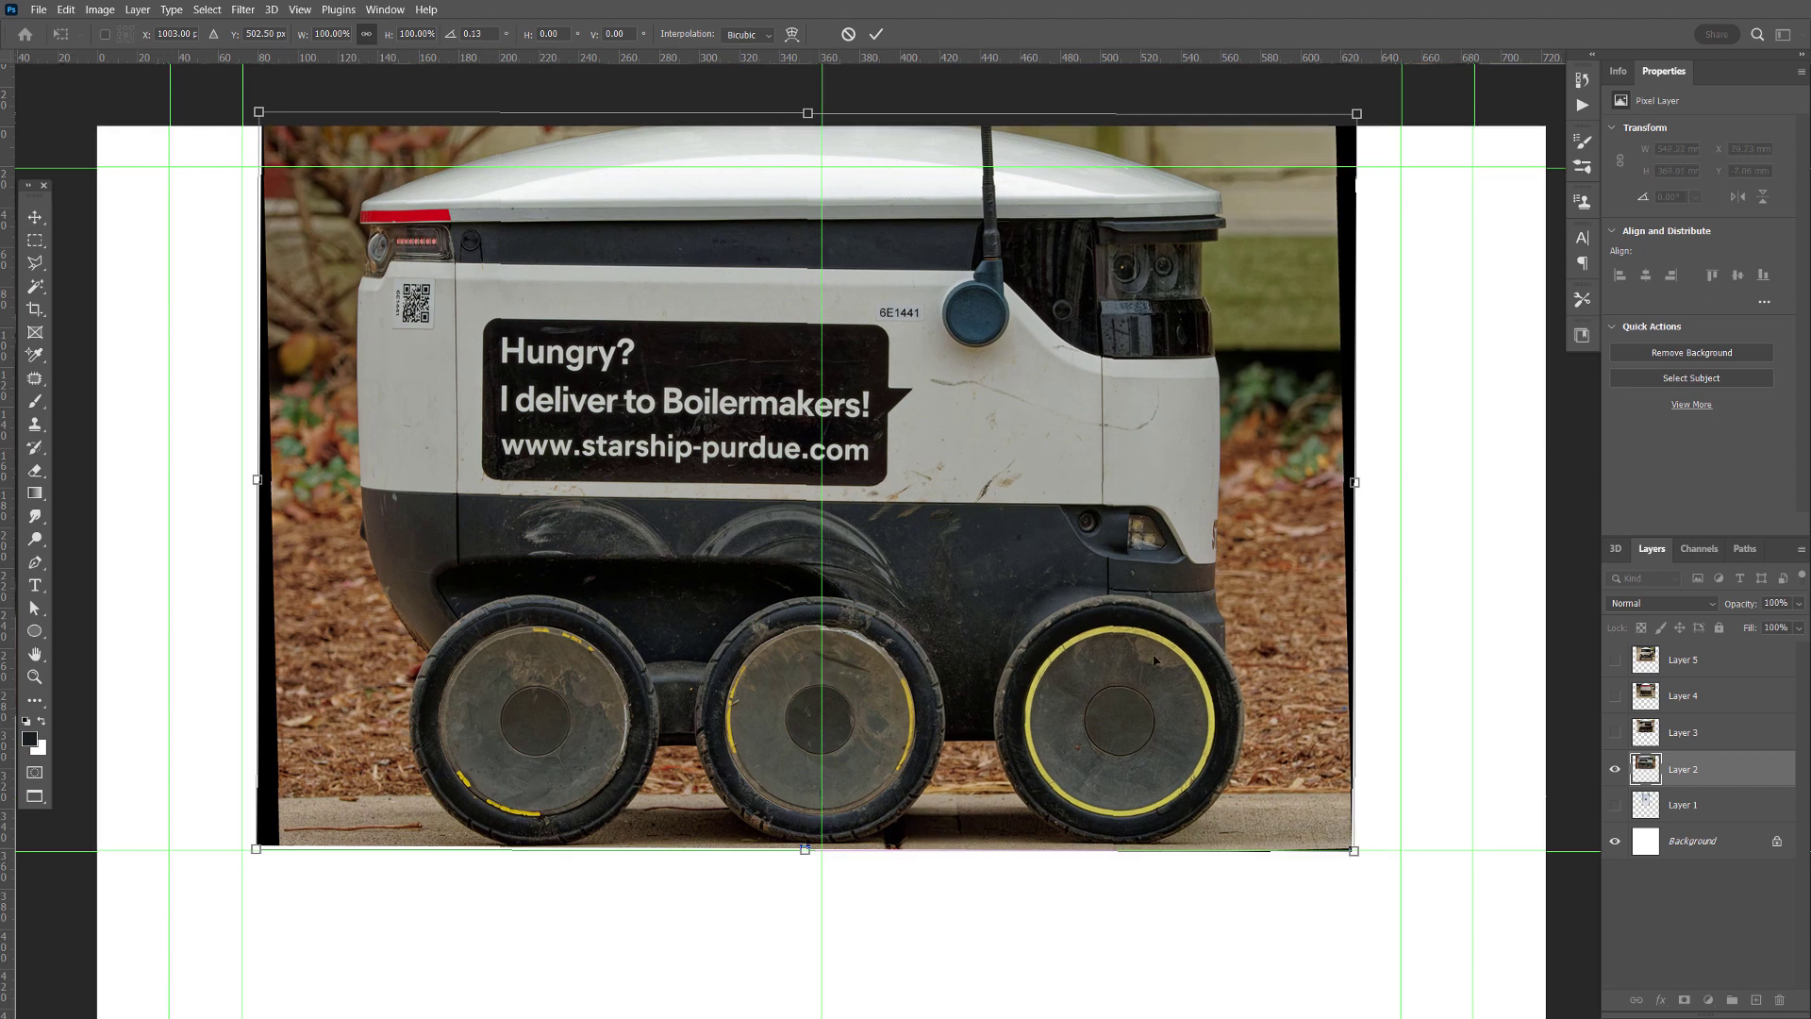
{"action": "key", "text": "Down"}
{"action": "key", "text": "Down"}
{"action": "key", "text": "Down"}
{"action": "key", "text": "Down"}
{"action": "key", "text": "Down"}
{"action": "key", "text": "Down"}
{"action": "key", "text": "Down"}
{"action": "key", "text": "Down"}
{"action": "key", "text": "Down"}
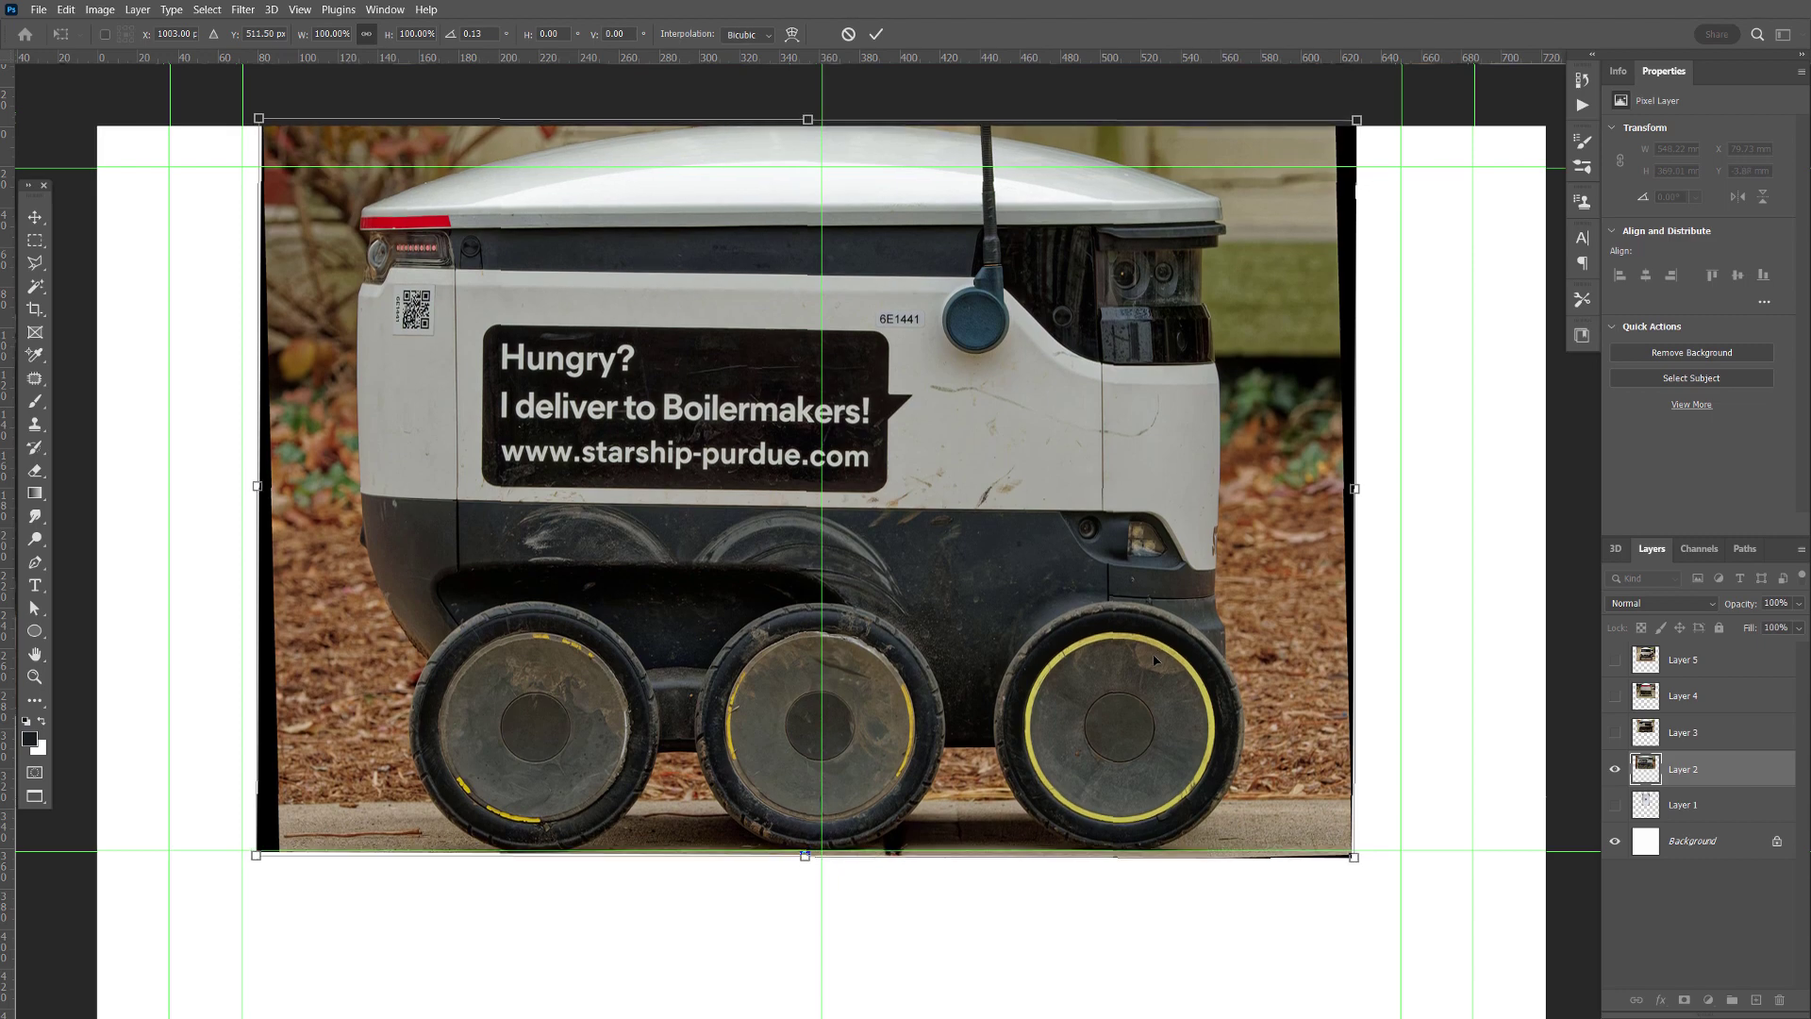
{"action": "key", "text": "Up"}
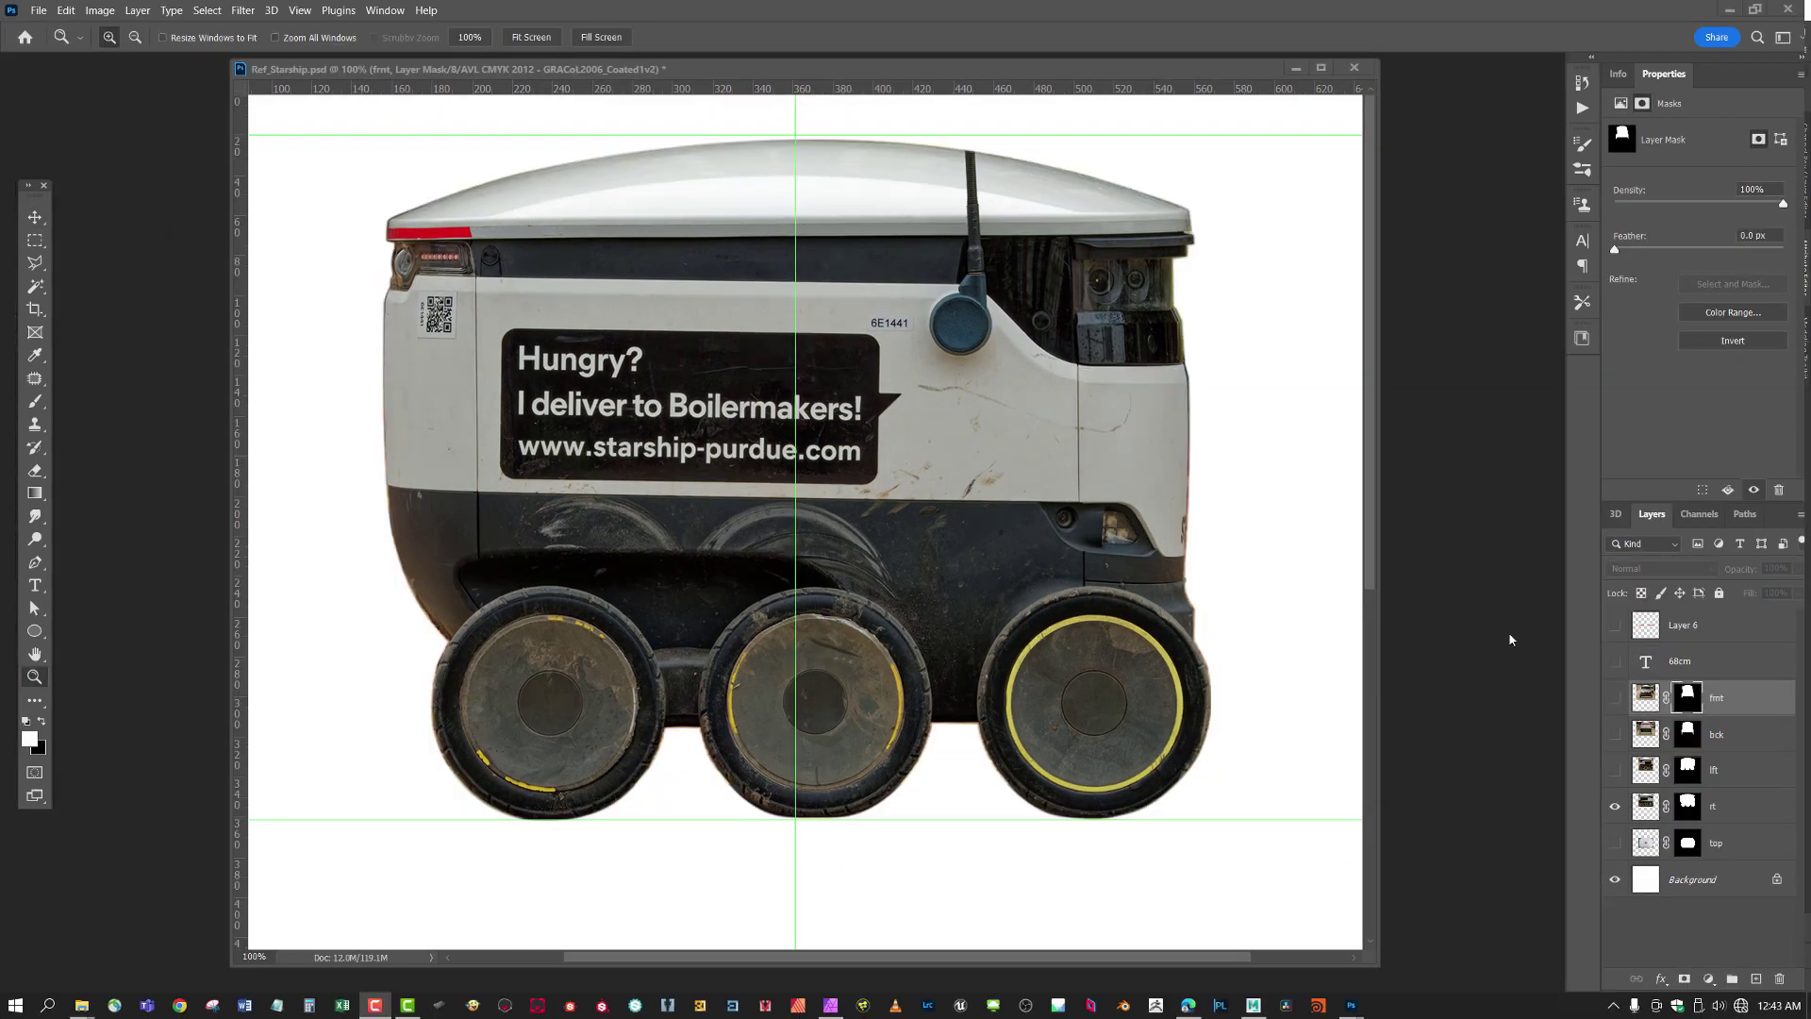
- In Ref_Starship.psd, free transform the rt layer, placing the reference point at the rear wheel's bottom, and rotate the layer about that point
{"action": "left_click", "coordinate": [1642, 807]}
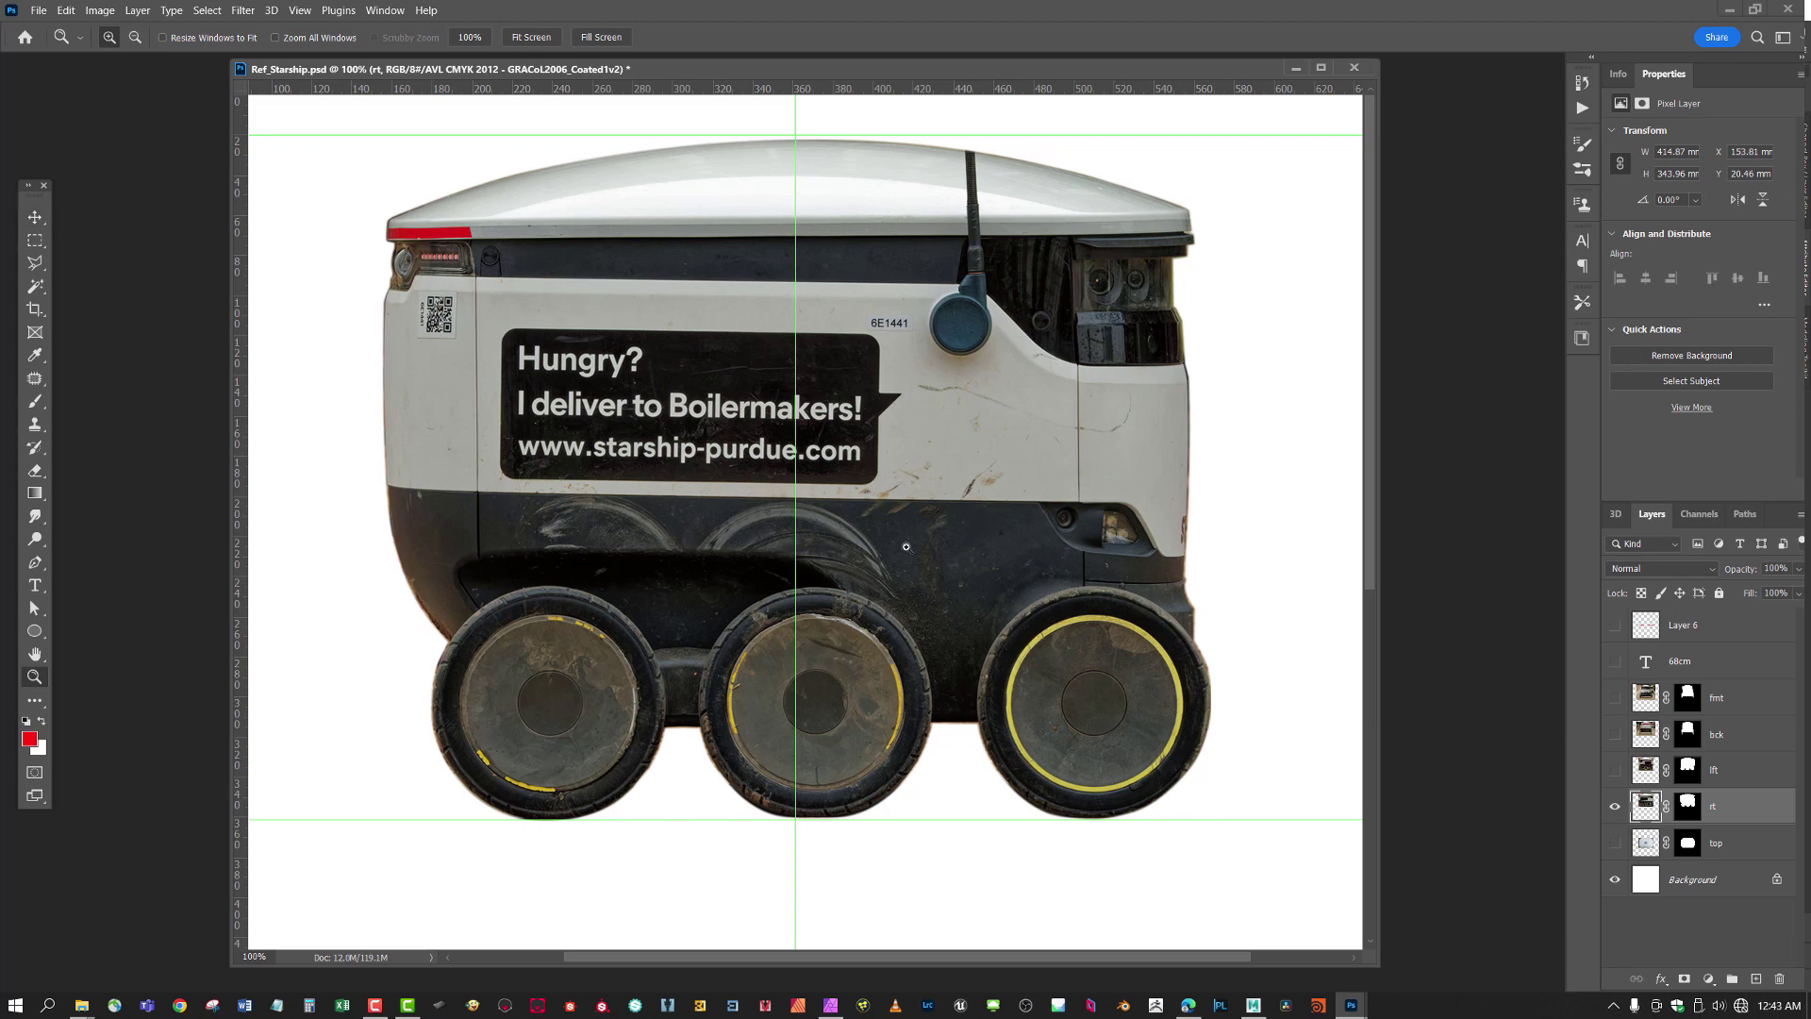
{"action": "key", "text": "ctrl+t"}
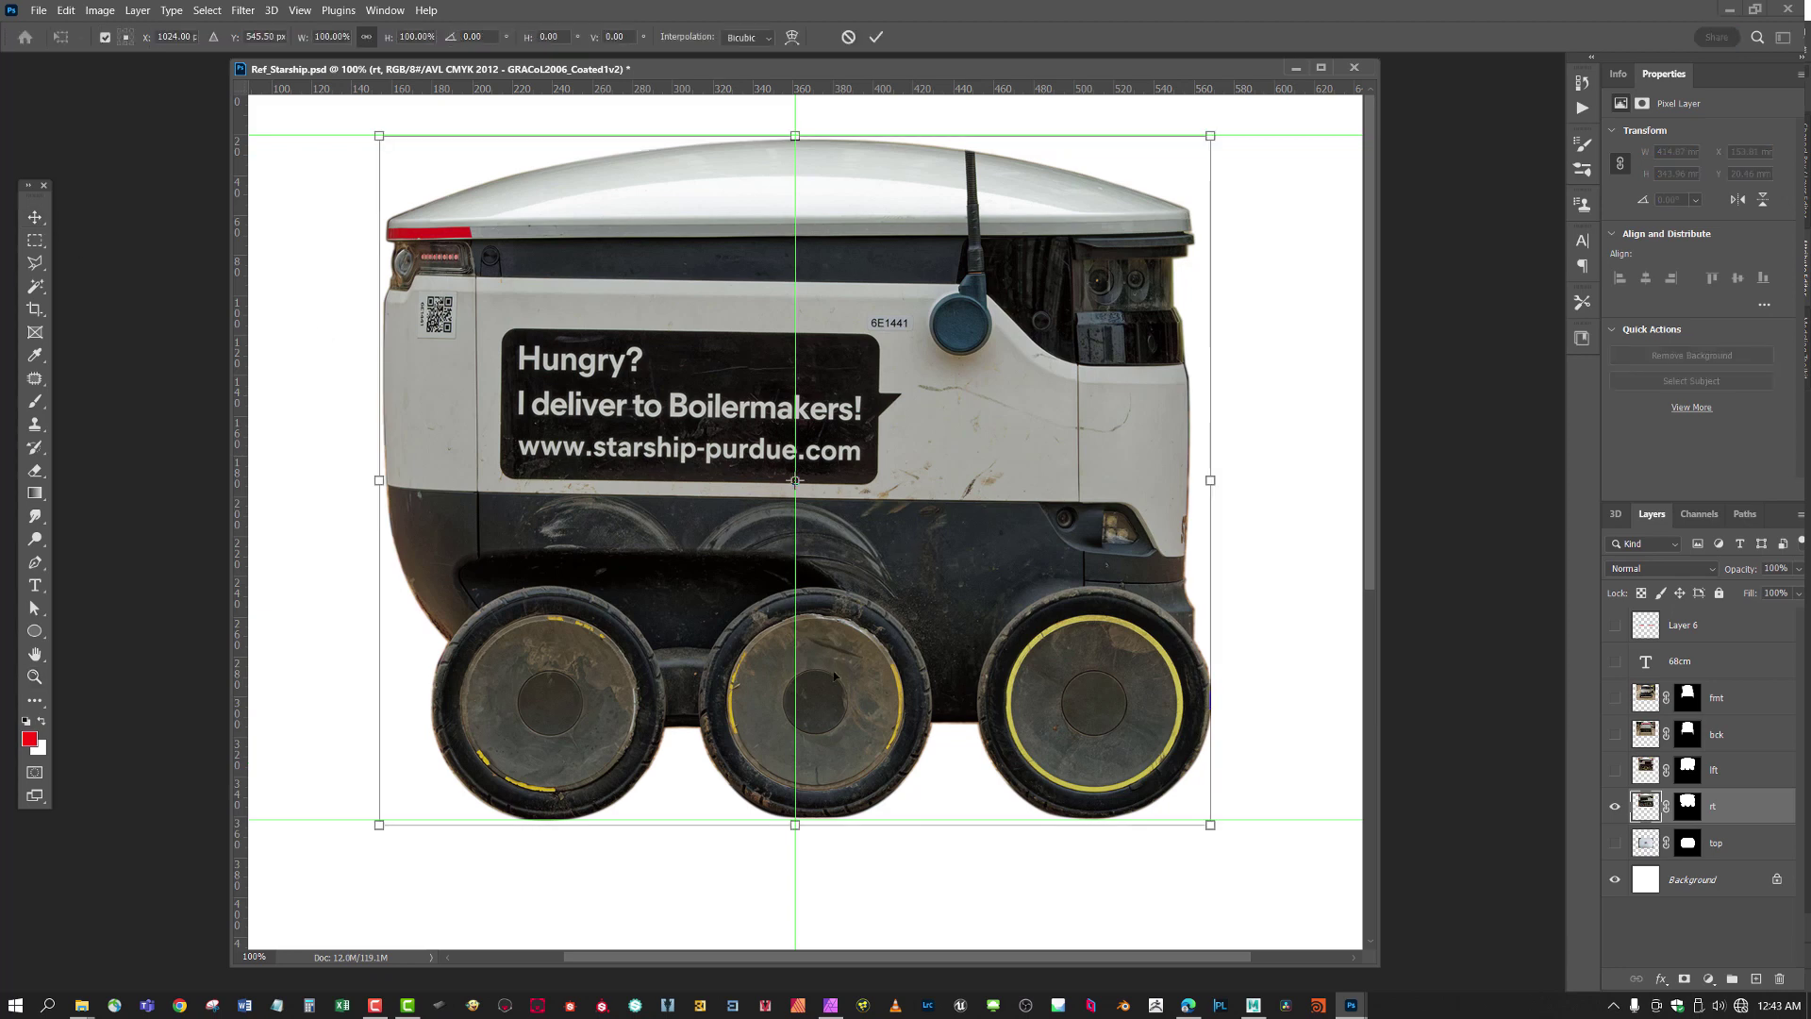
{"action": "left_click", "coordinate": [105, 37]}
{"action": "left_click", "coordinate": [104, 36]}
{"action": "left_click_drag", "start_coordinate": [795, 481], "coordinate": [681, 526]}
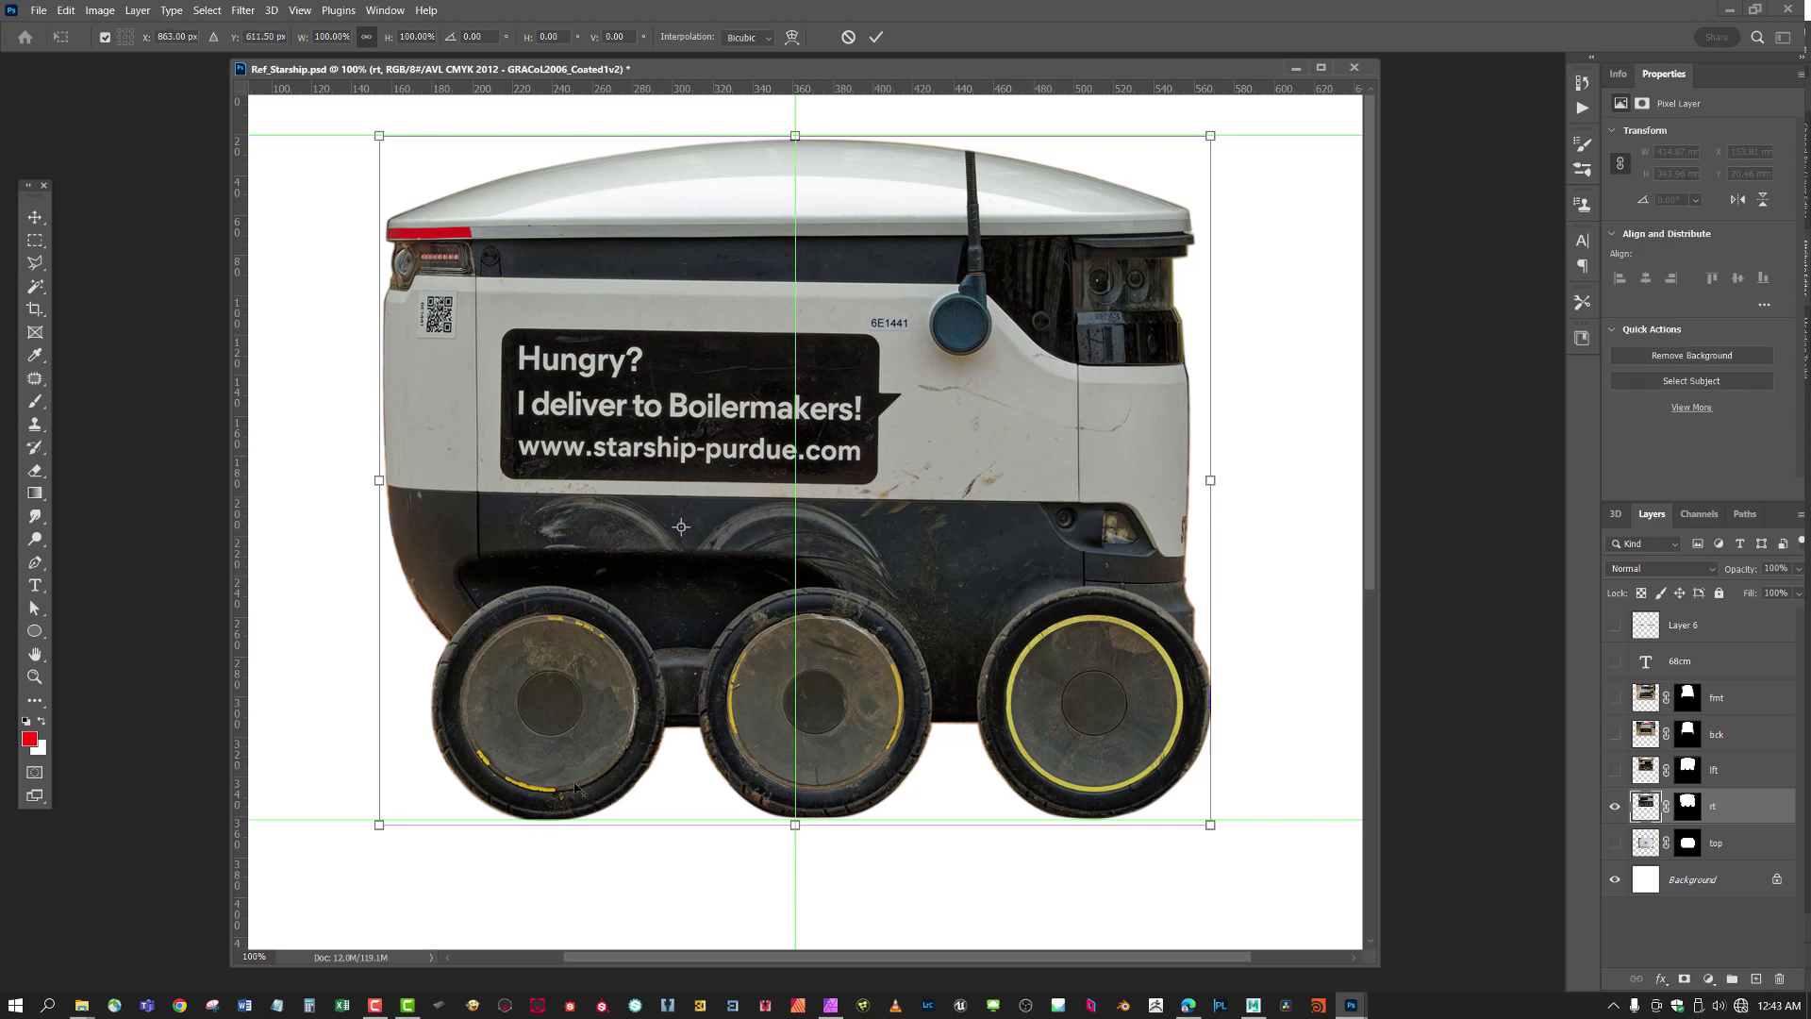
{"action": "left_click", "coordinate": [553, 822], "text": "alt"}
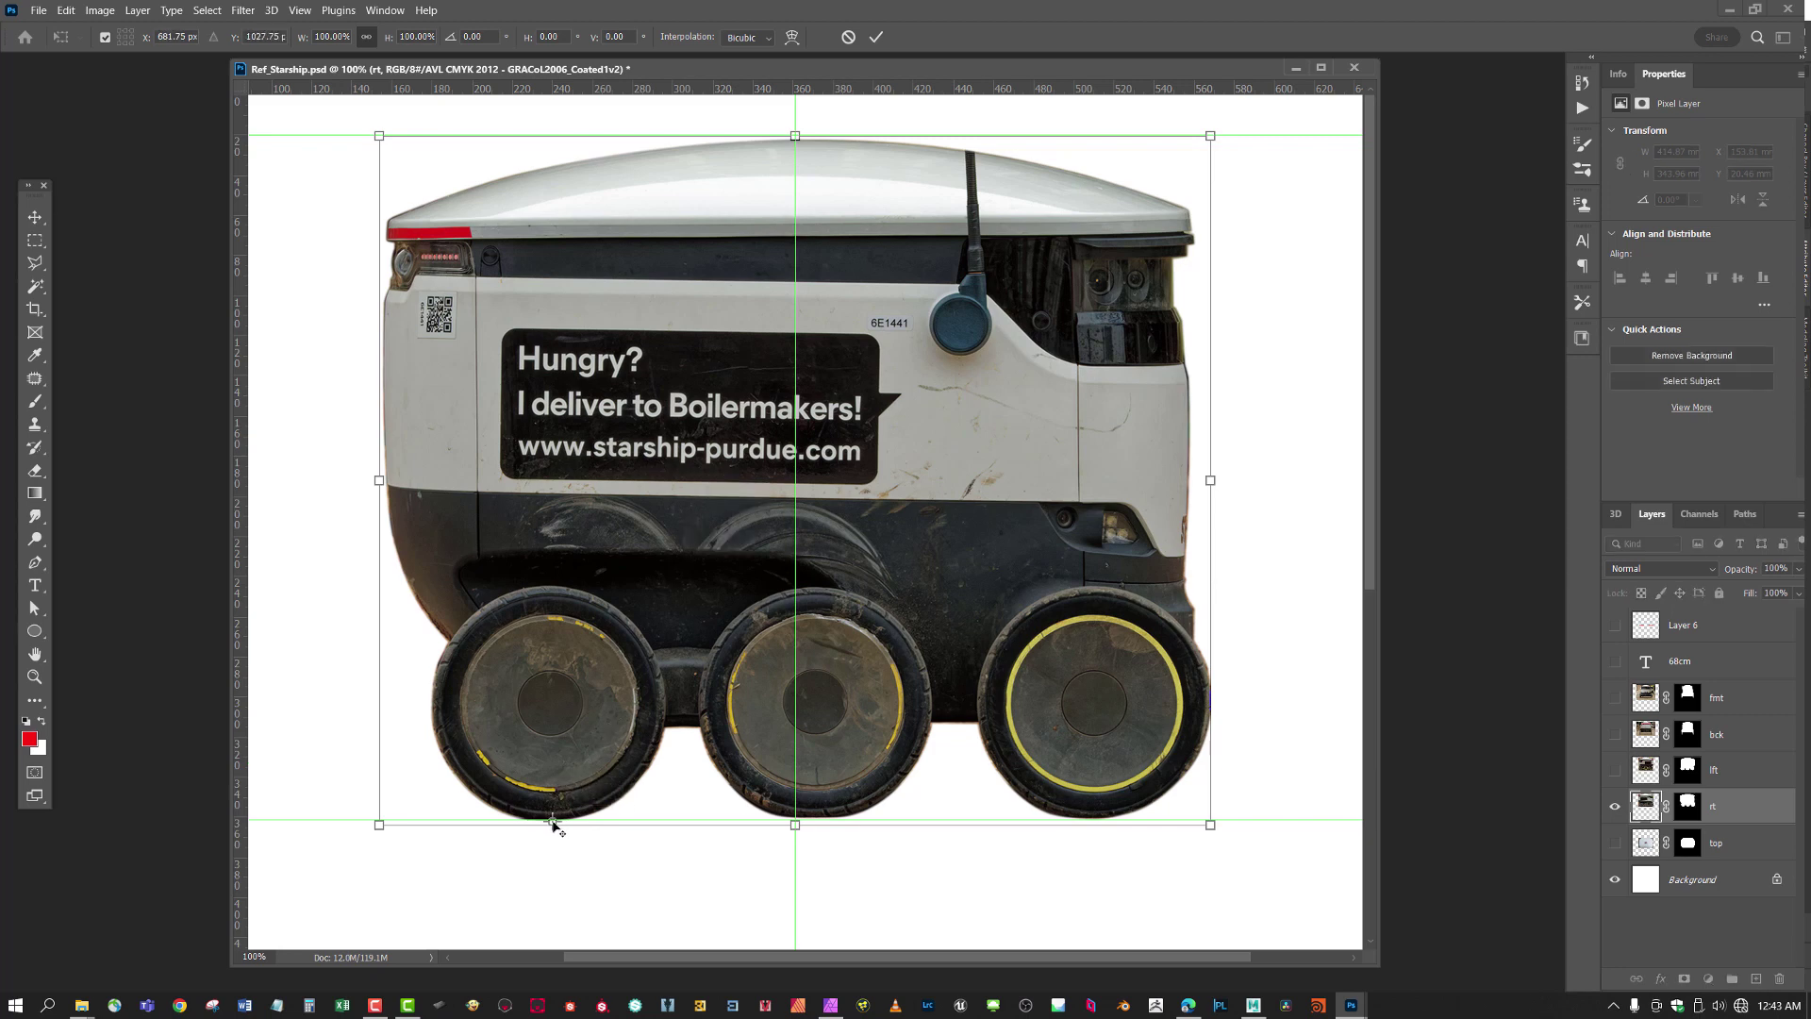
{"action": "left_click_drag", "start_coordinate": [1221, 828], "coordinate": [1250, 797]}
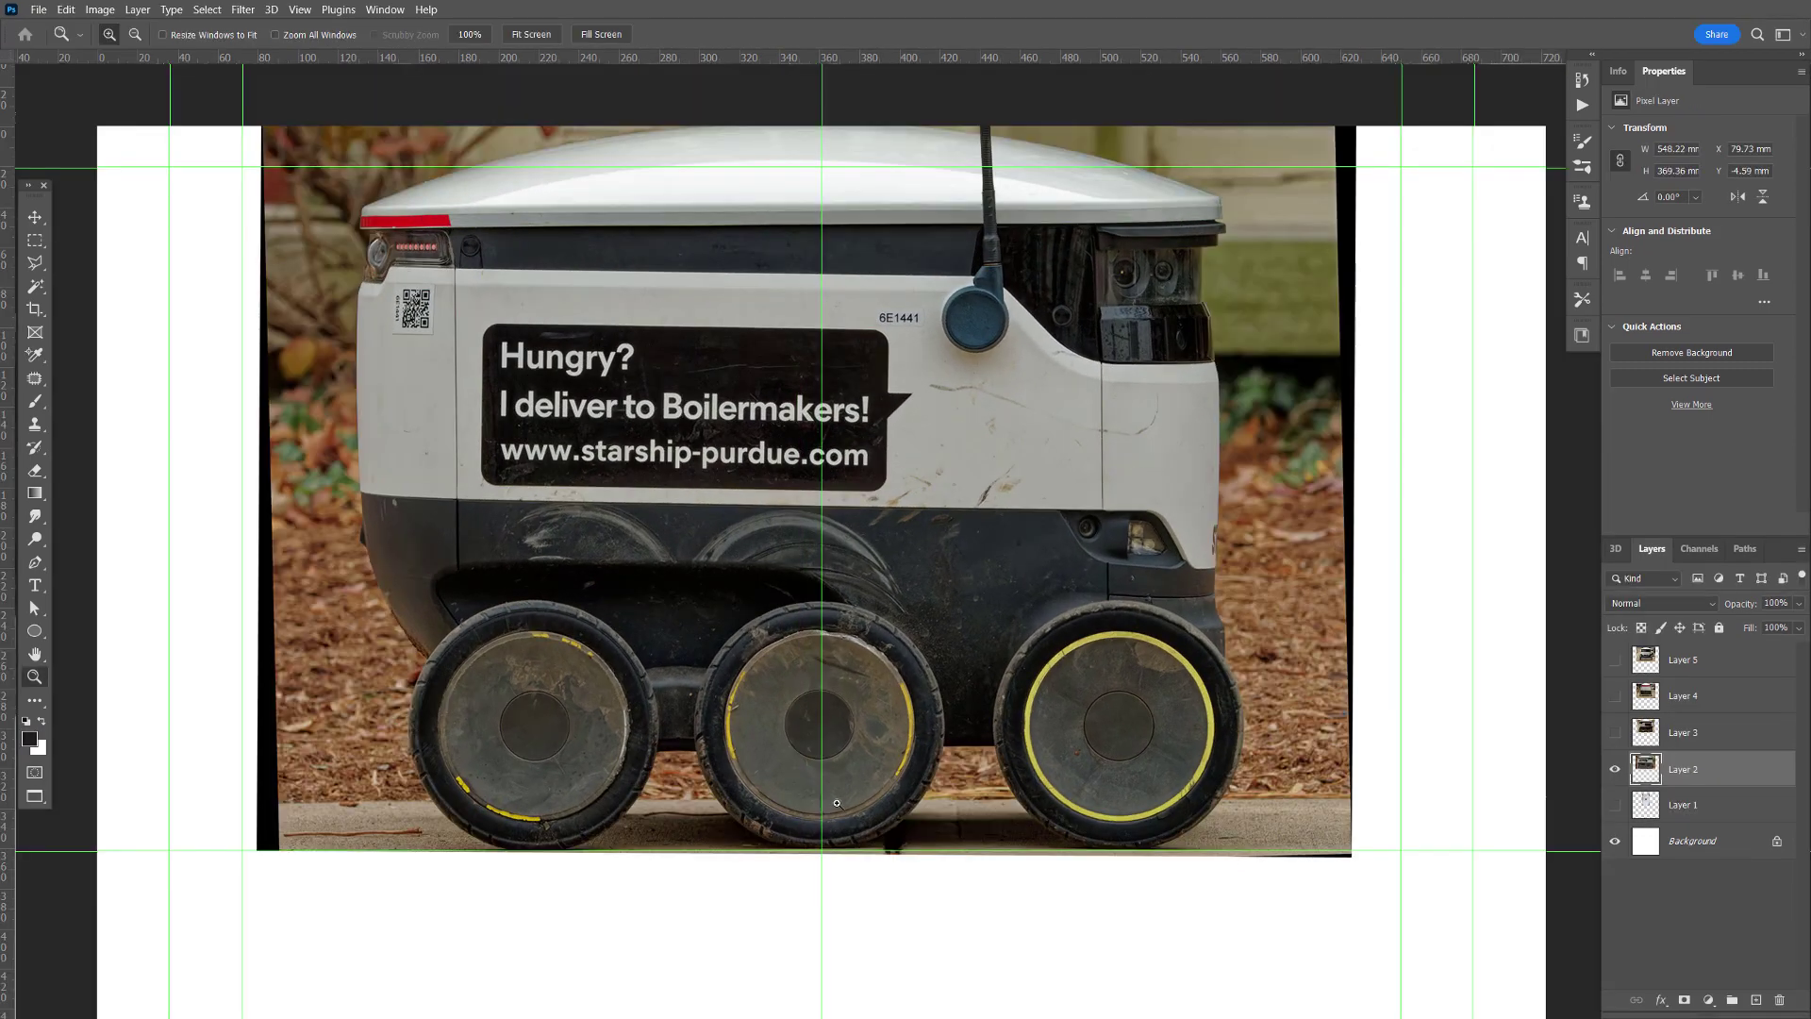
- Inspect the wheel bottoms of Layer 2 up close for their alignment with the lower guide
{"action": "left_click", "coordinate": [844, 823]}
{"action": "left_click", "coordinate": [844, 823]}
{"action": "left_click", "coordinate": [844, 823]}
{"action": "left_click_drag", "start_coordinate": [844, 824], "coordinate": [632, 762]}
{"action": "key", "text": "v"}
{"action": "left_click_drag", "start_coordinate": [760, 761], "coordinate": [932, 725]}
{"action": "left_click_drag", "start_coordinate": [1160, 748], "coordinate": [1041, 805]}
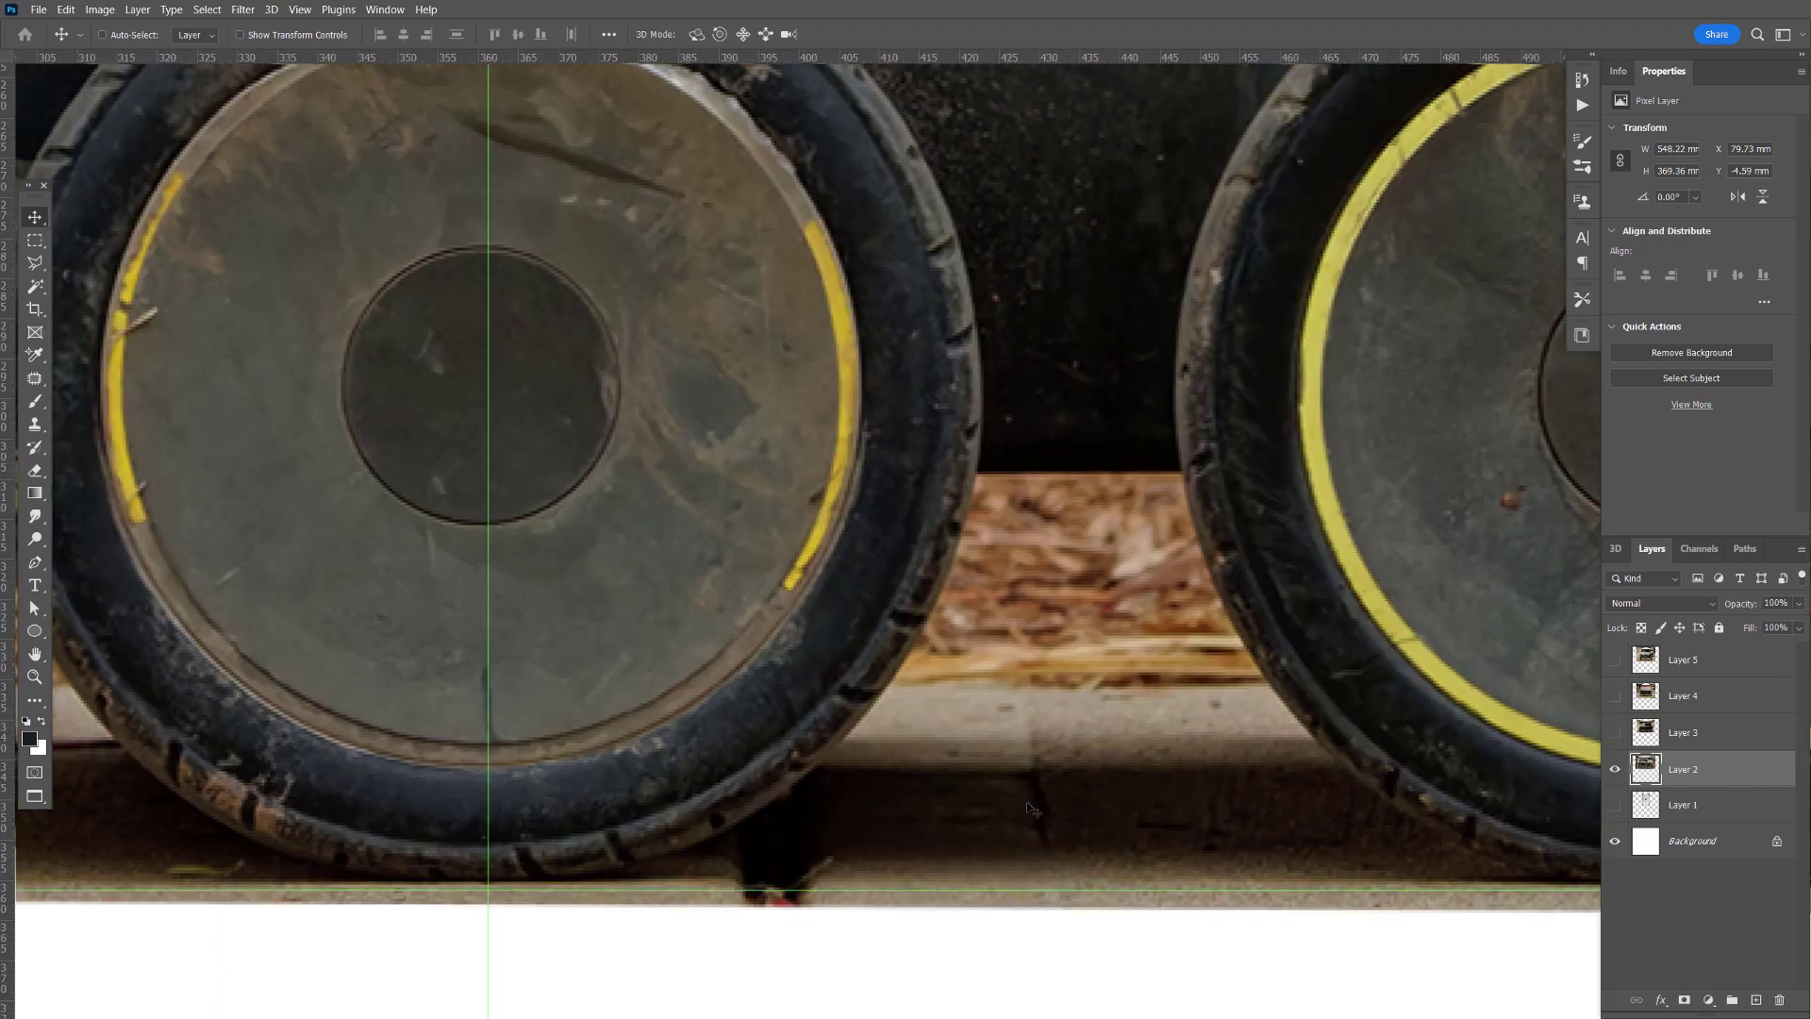
{"action": "key", "text": "z"}
{"action": "left_click", "coordinate": [955, 742], "text": "alt"}
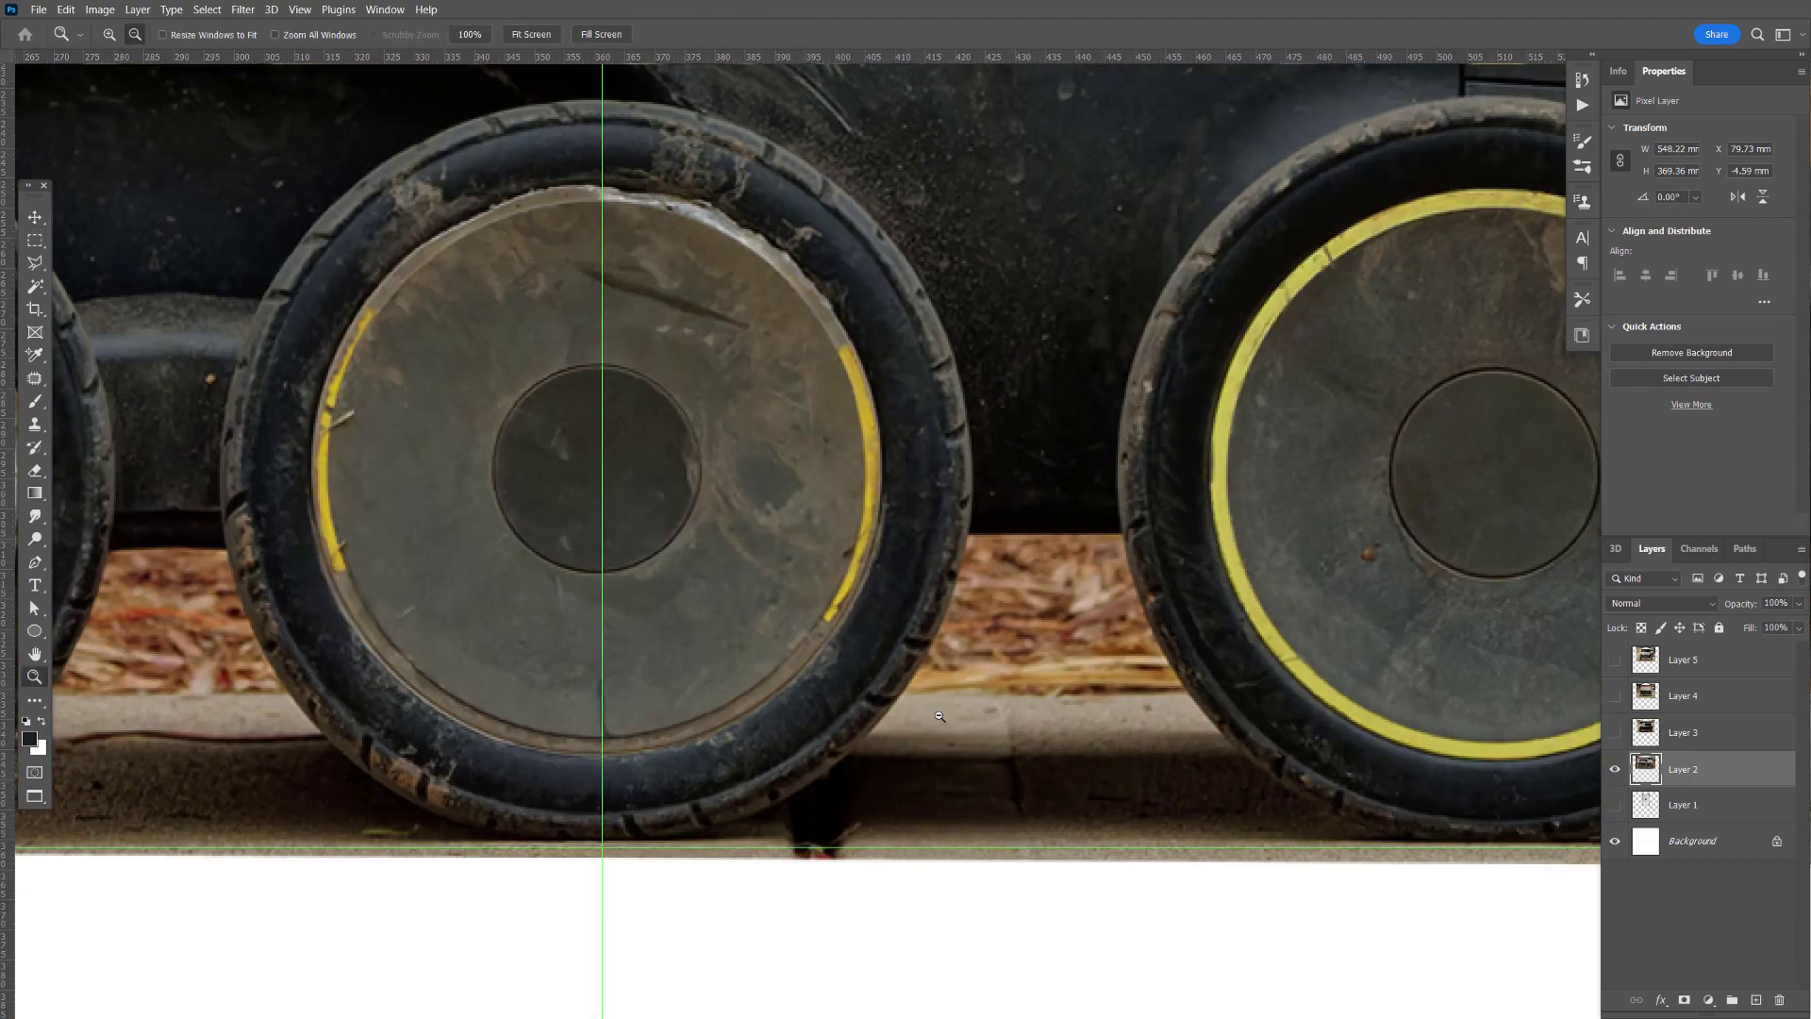
{"action": "left_click", "coordinate": [943, 721], "text": "alt"}
{"action": "left_click", "coordinate": [939, 716], "text": "alt"}
{"action": "left_click", "coordinate": [939, 717], "text": "alt"}
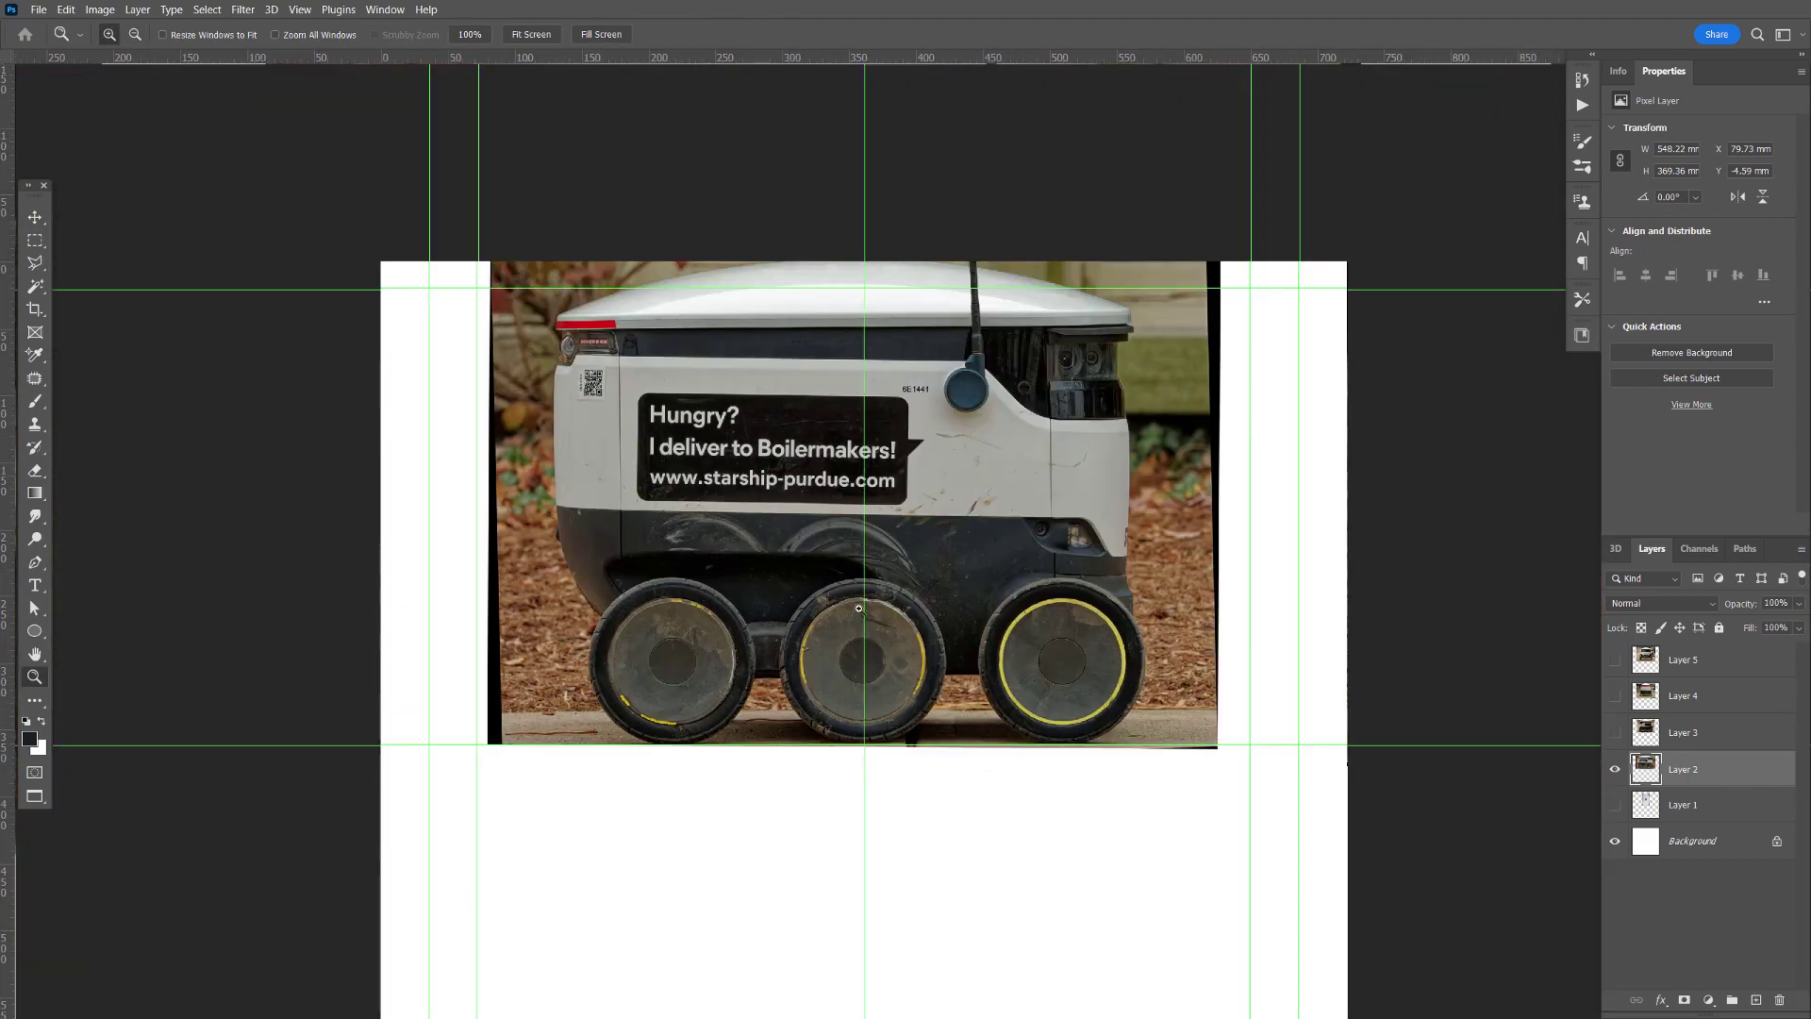
- Scale Layer 2 proportionally to 93.15% so the robot's height fits between the upper and lower guides
{"action": "key", "text": "ctrl+t"}
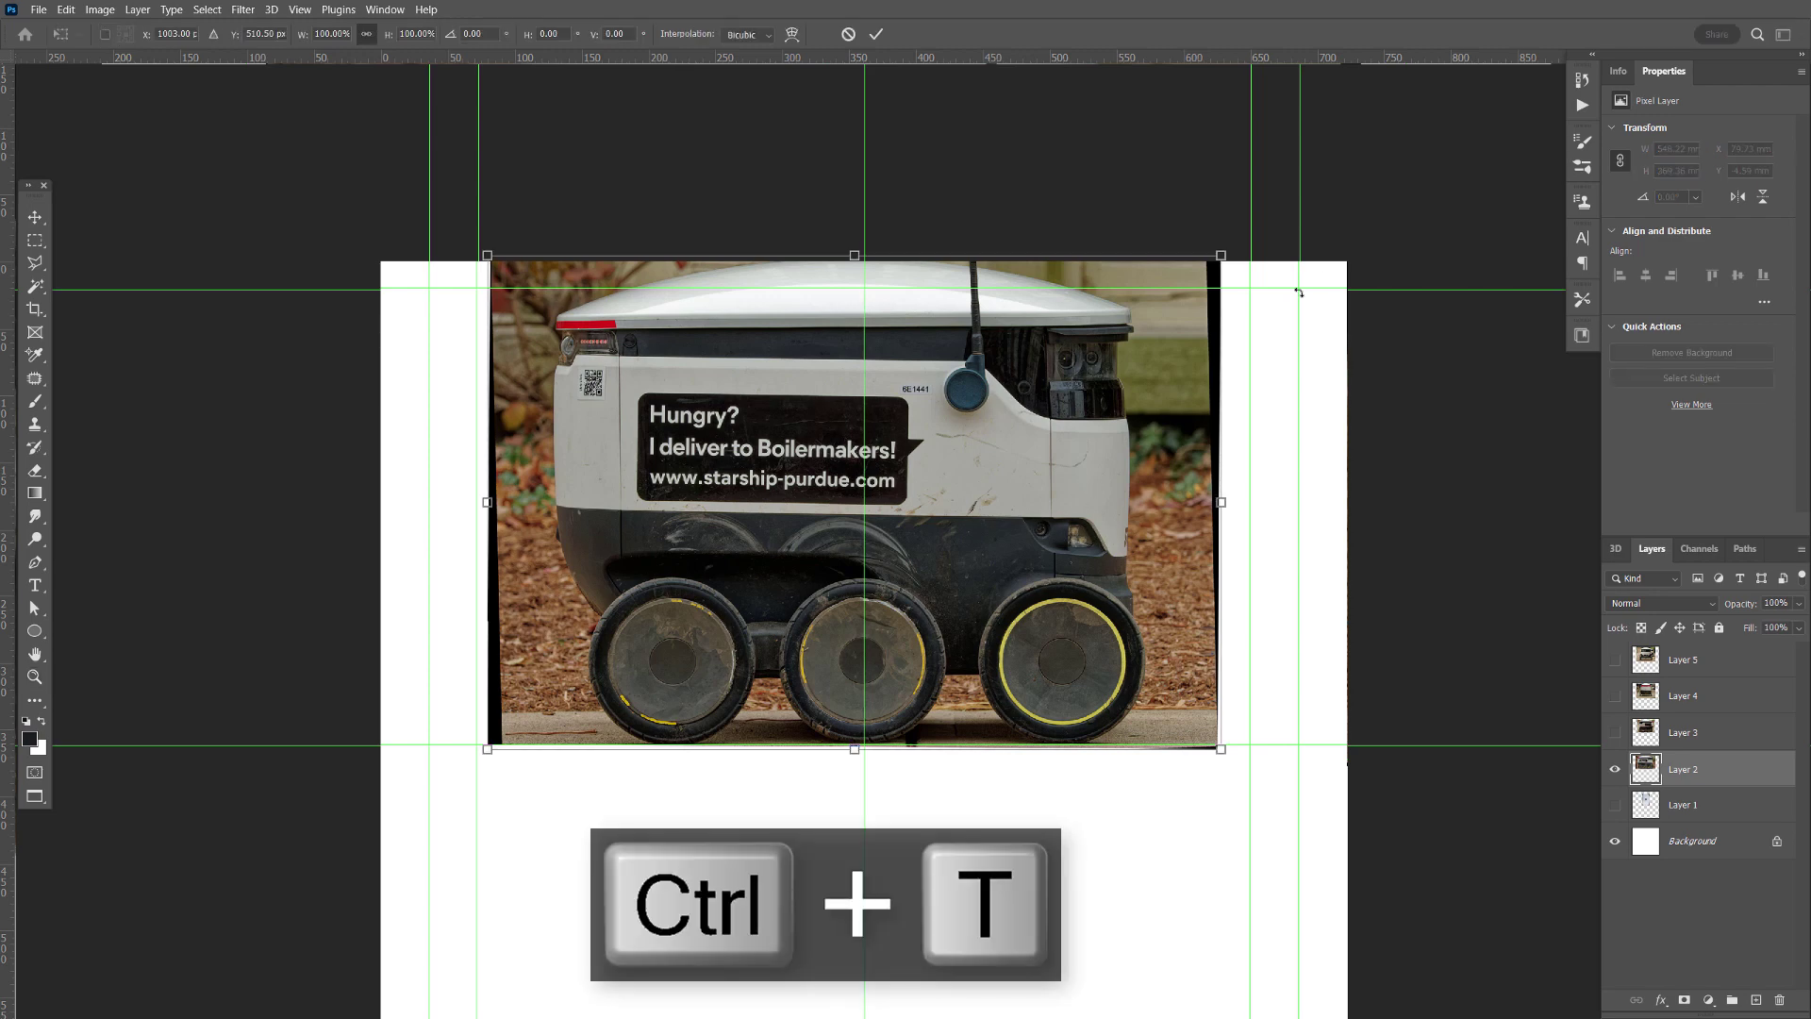
{"action": "left_click_drag", "start_coordinate": [1223, 253], "coordinate": [1216, 260]}
{"action": "key", "text": "ctrl+z"}
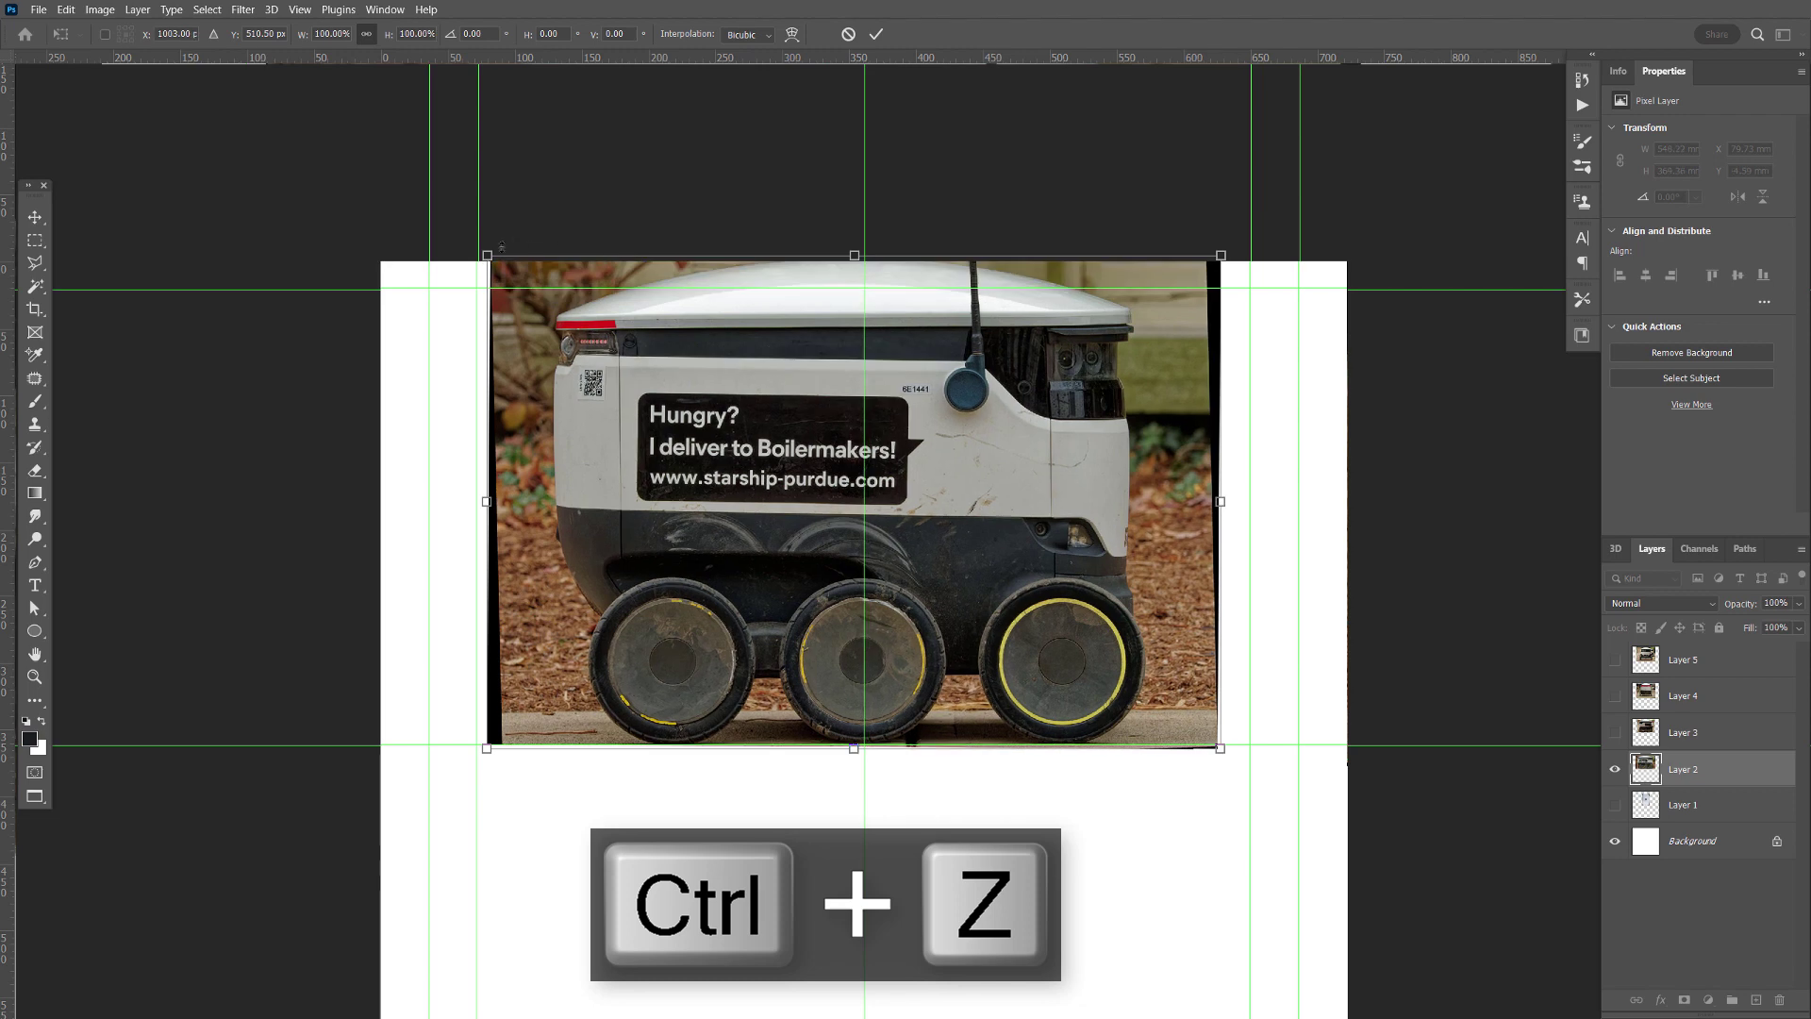
{"action": "left_click_drag", "start_coordinate": [486, 255], "coordinate": [506, 268]}
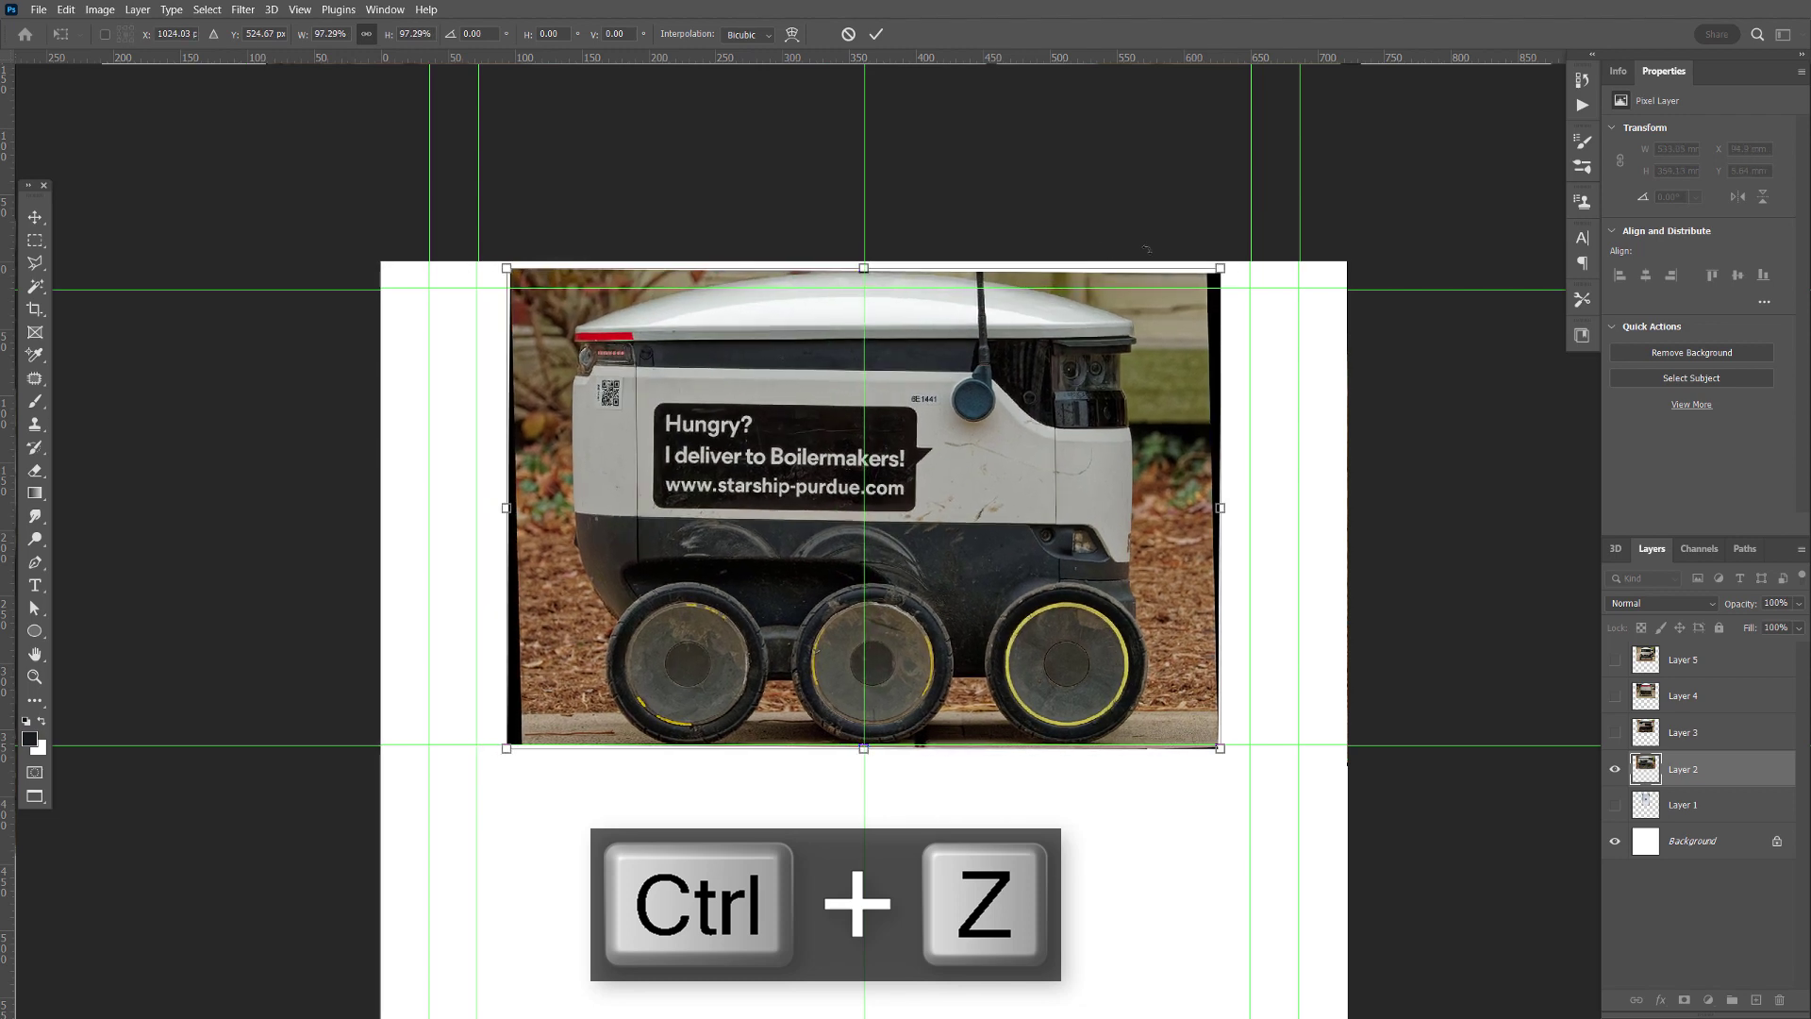
{"action": "left_click_drag", "start_coordinate": [1226, 268], "coordinate": [1197, 287]}
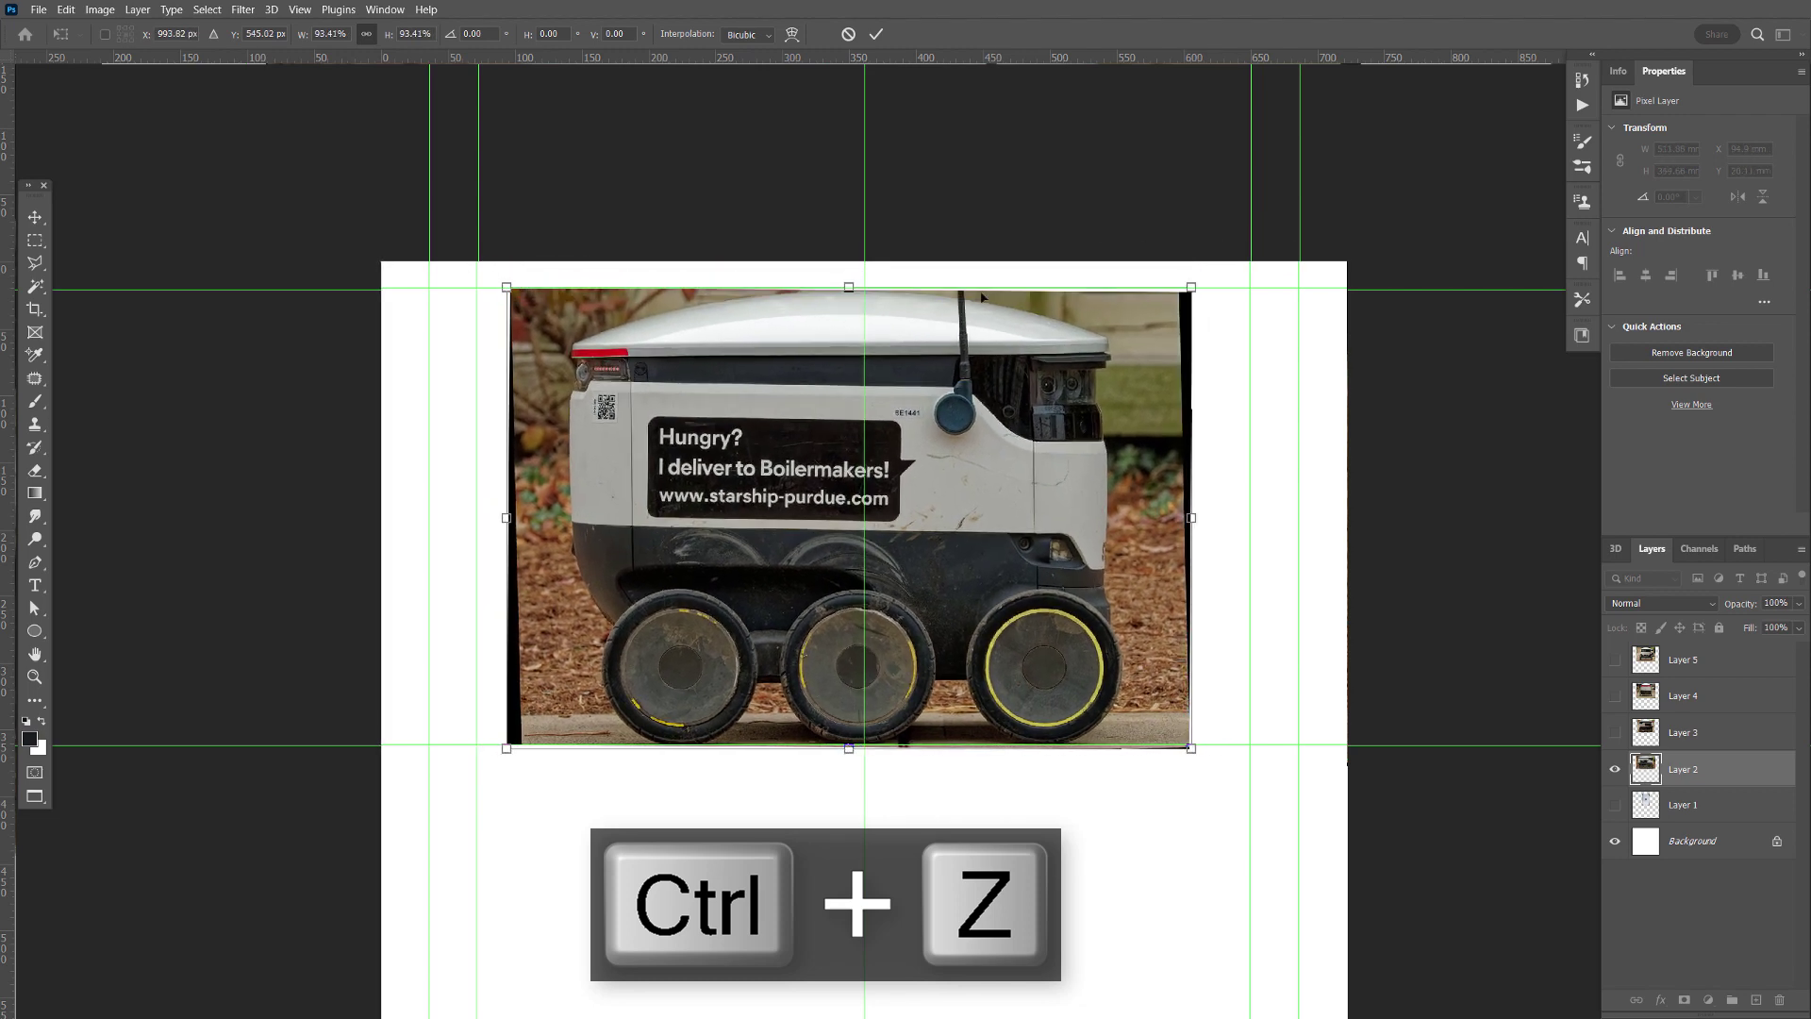
{"action": "left_click_drag", "start_coordinate": [506, 286], "coordinate": [538, 298]}
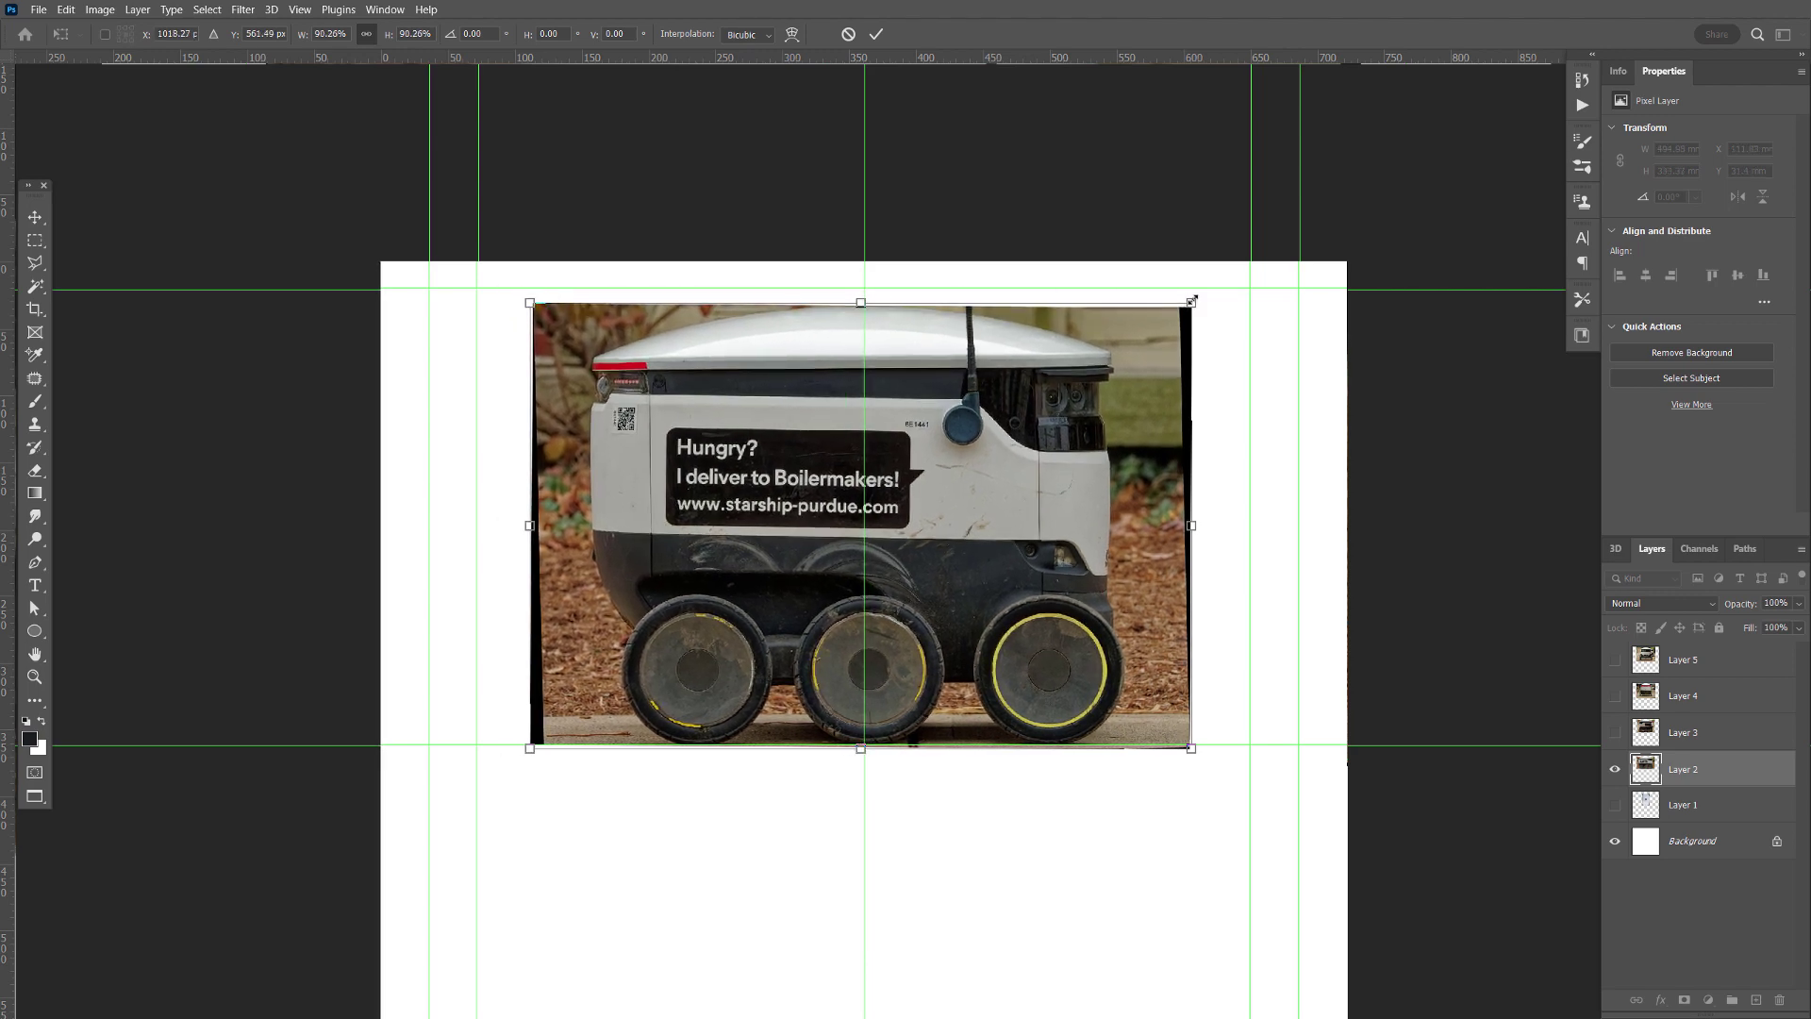
{"action": "left_click_drag", "start_coordinate": [1191, 300], "coordinate": [1212, 288]}
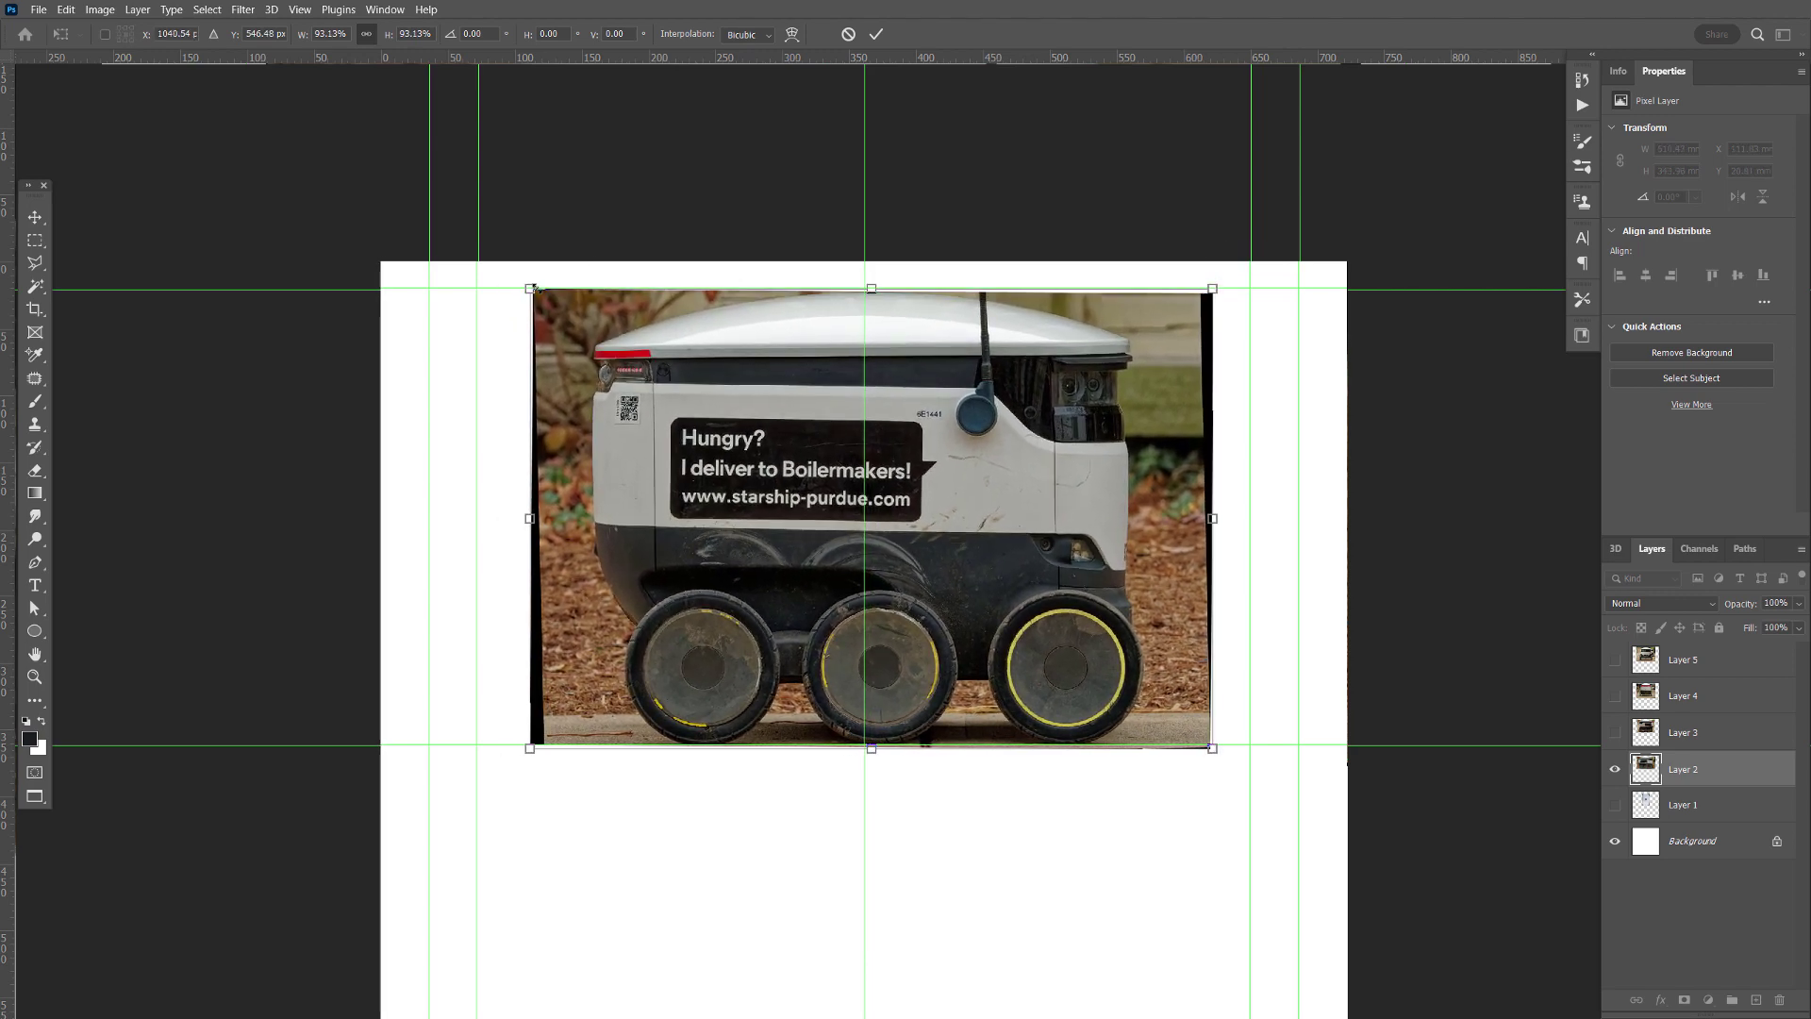
{"action": "left_click_drag", "start_coordinate": [533, 291], "coordinate": [531, 288]}
- Nudge Layer 2 left to X 1025.37 px and apply the transform
{"action": "key", "text": "Left"}
{"action": "key", "text": "Left"}
{"action": "key", "text": "Left"}
{"action": "key", "text": "Left"}
{"action": "key", "text": "Left"}
{"action": "key", "text": "Left"}
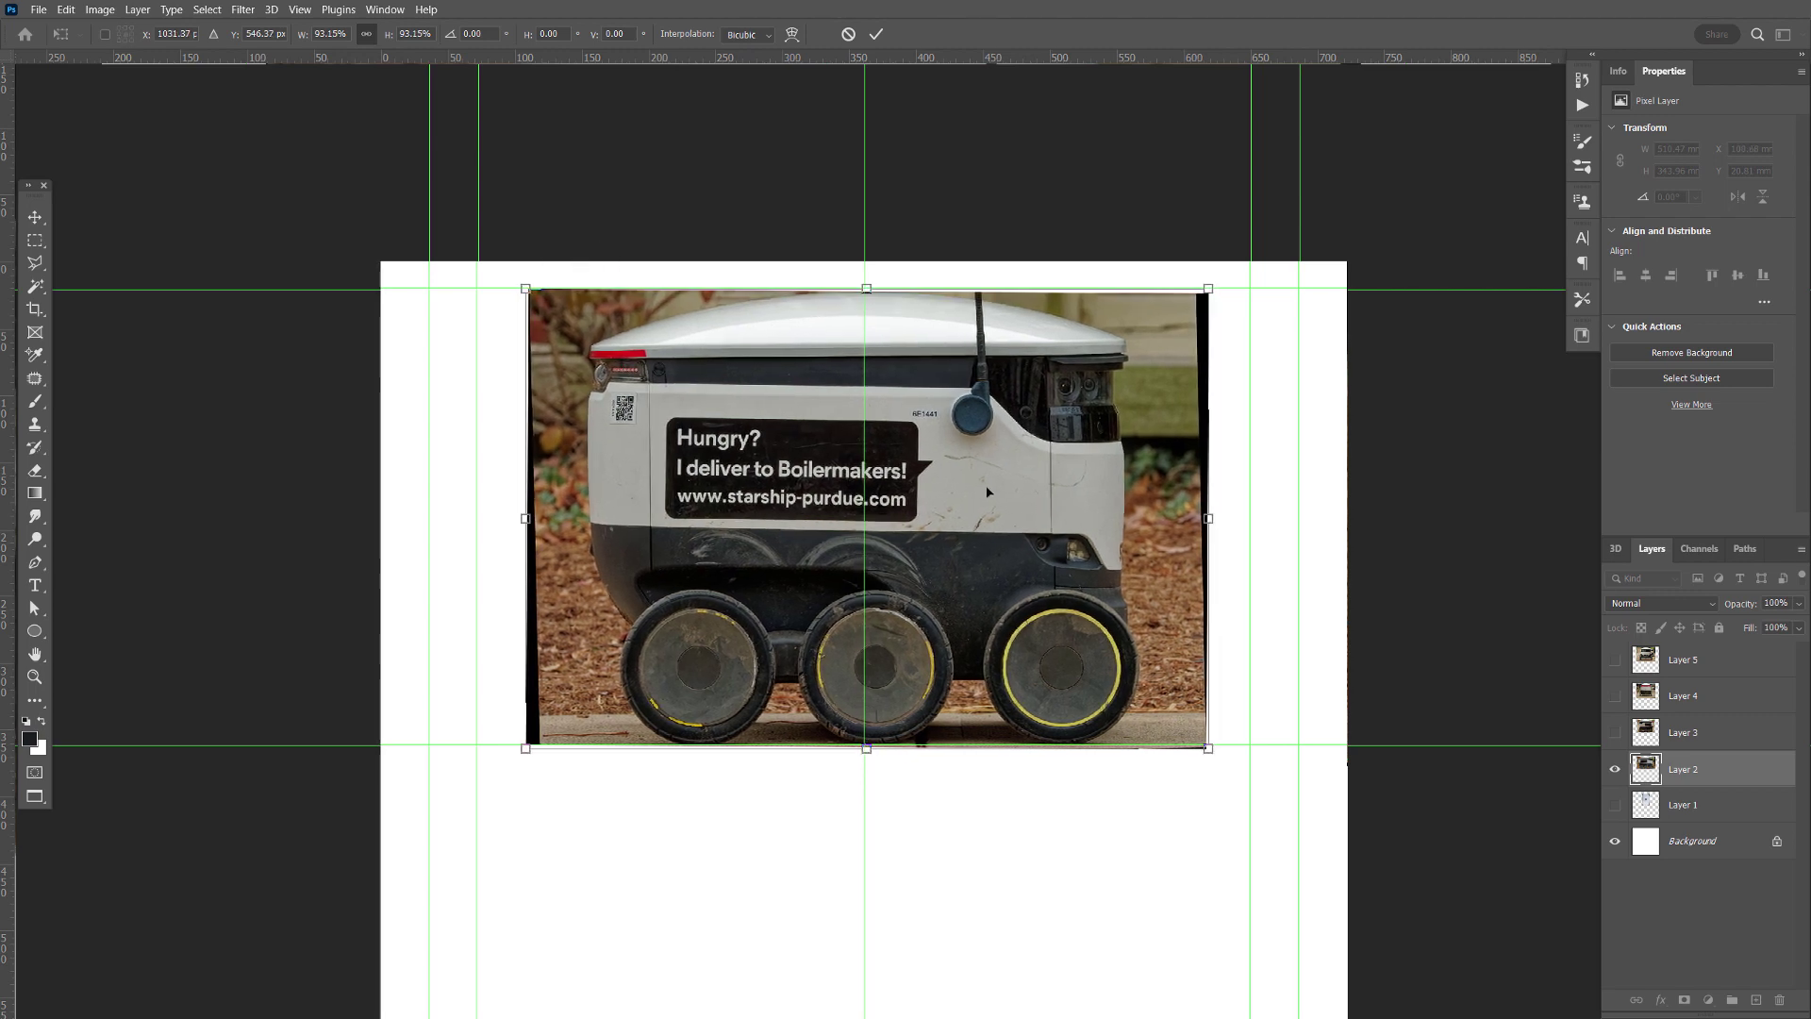
{"action": "key", "text": "Left"}
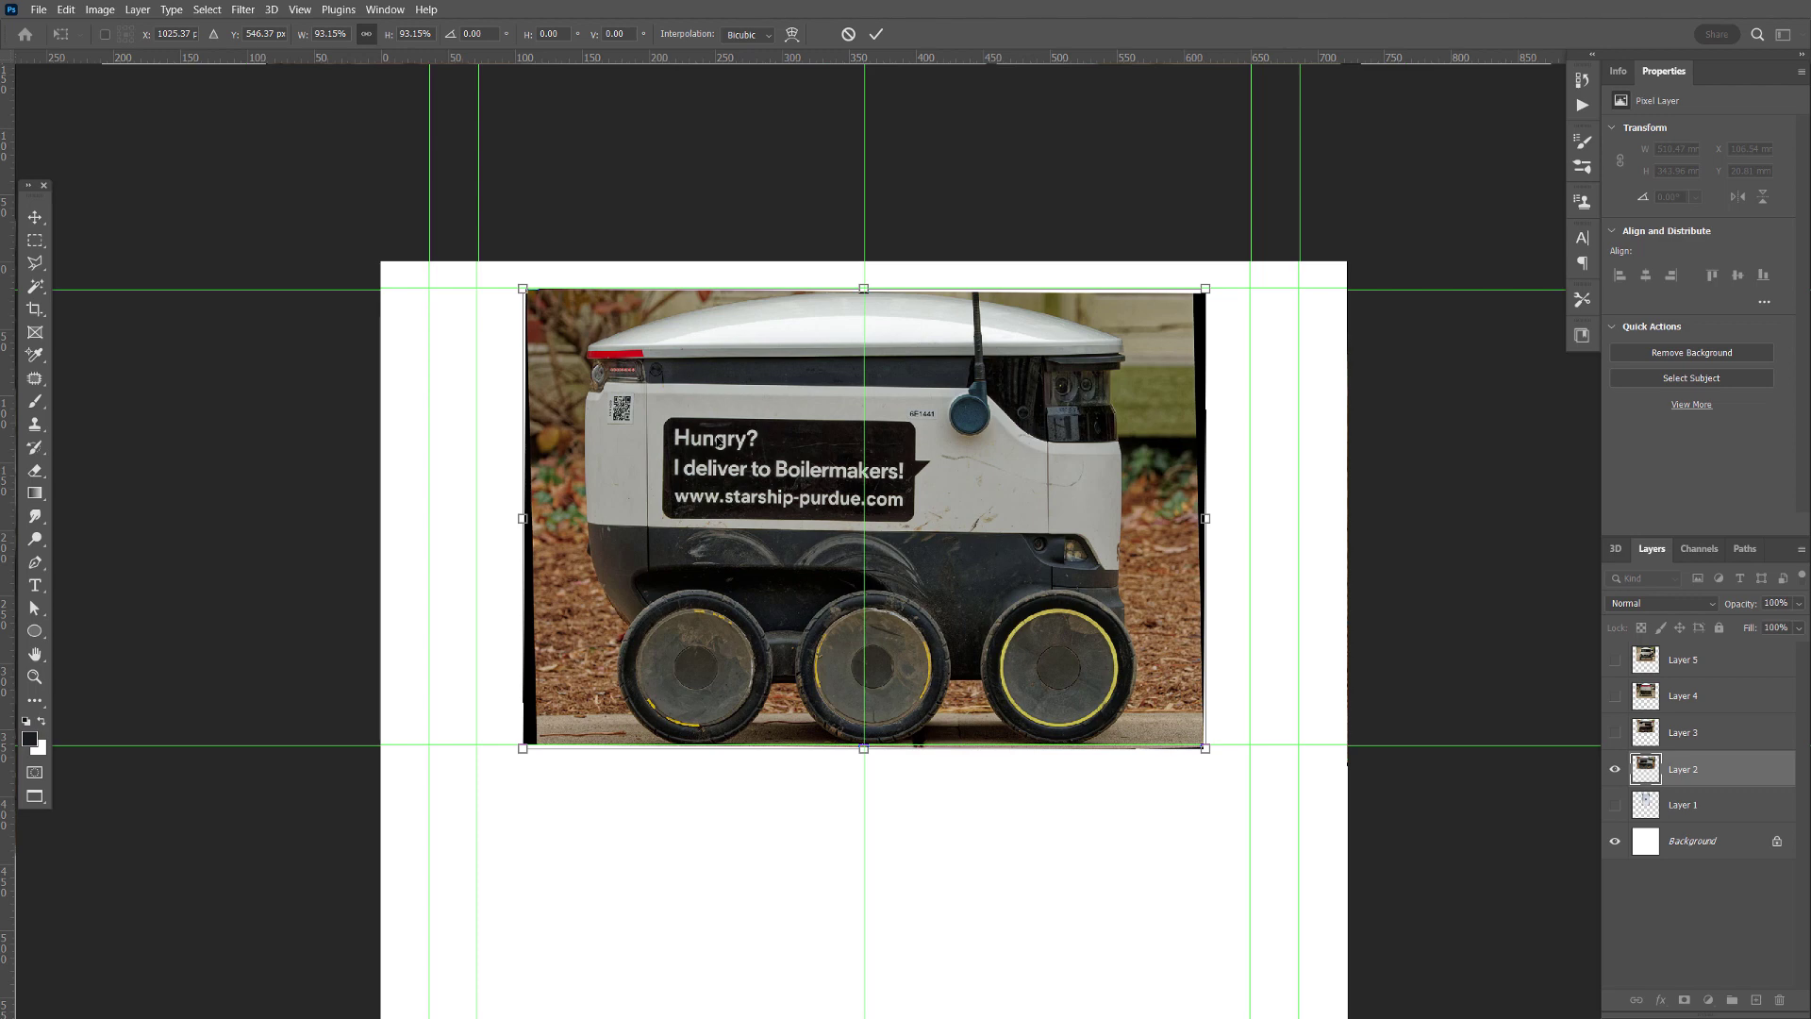
{"action": "left_click", "coordinate": [877, 33]}
- Delete the excess photo background from Layer 2 beyond the robot's rear and front ends with rectangular selections
{"action": "key", "text": "m"}
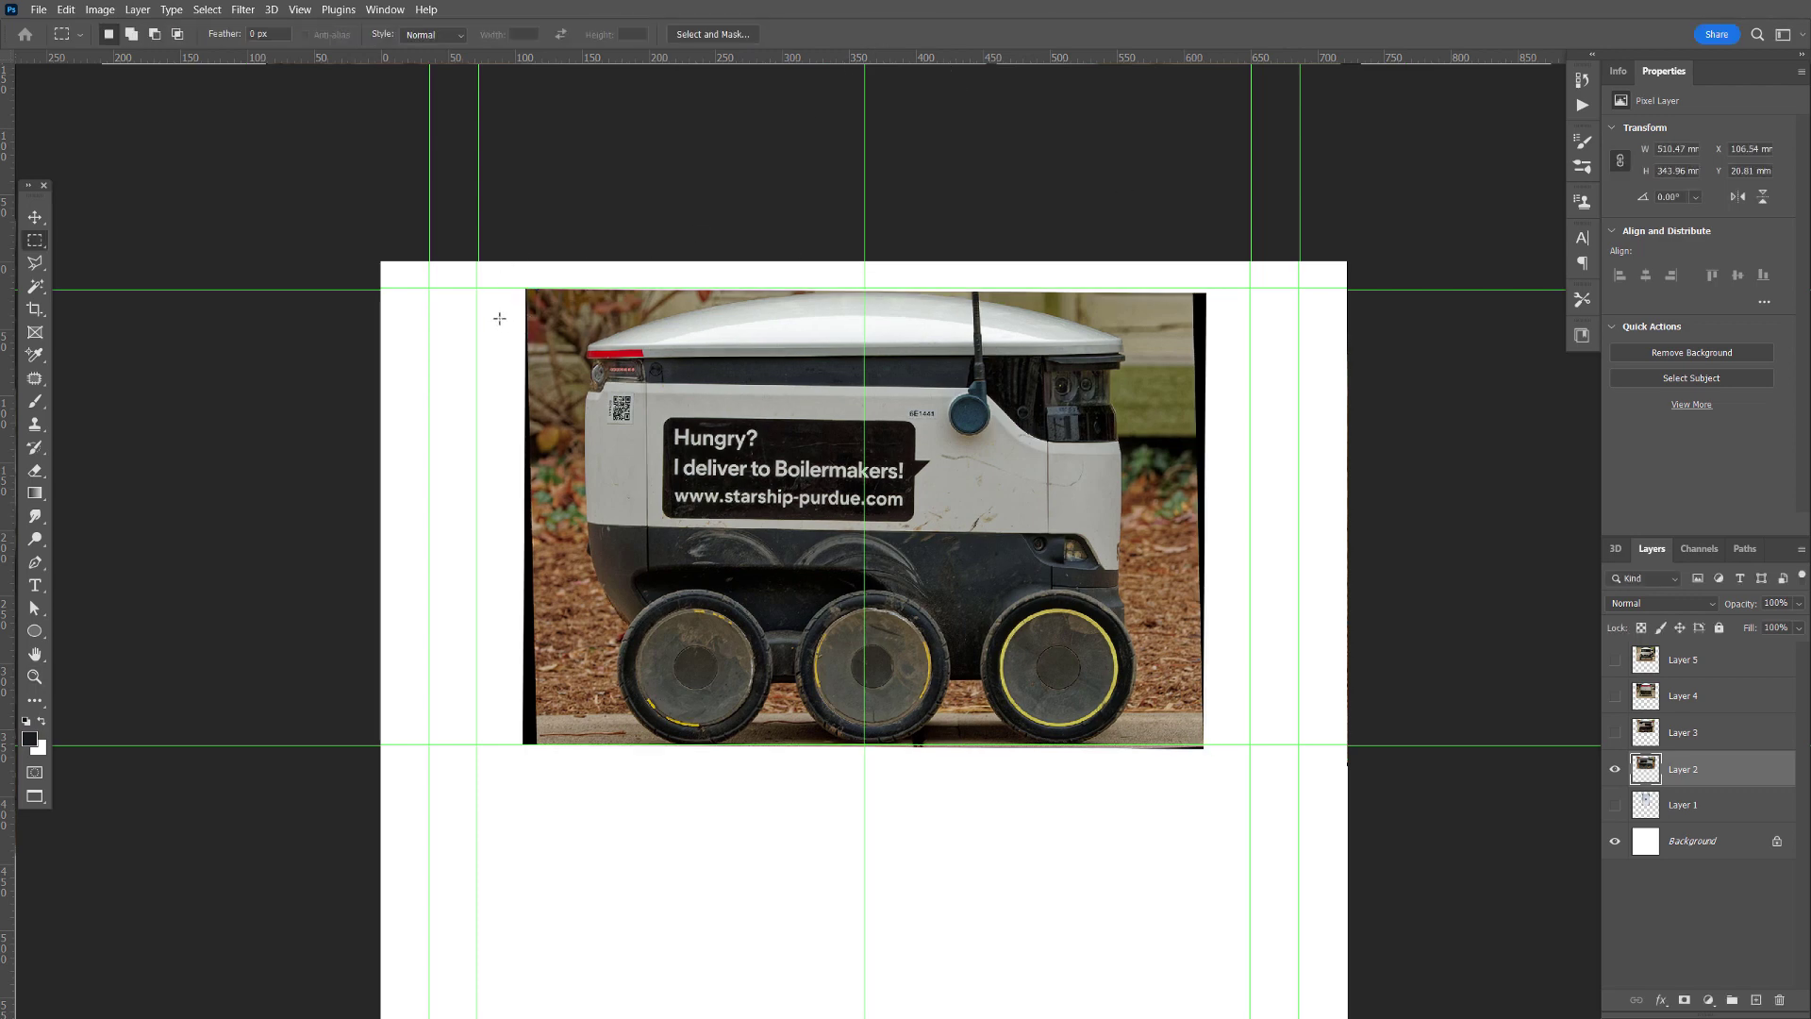
{"action": "left_click_drag", "start_coordinate": [507, 285], "coordinate": [583, 808]}
{"action": "key", "text": "Delete"}
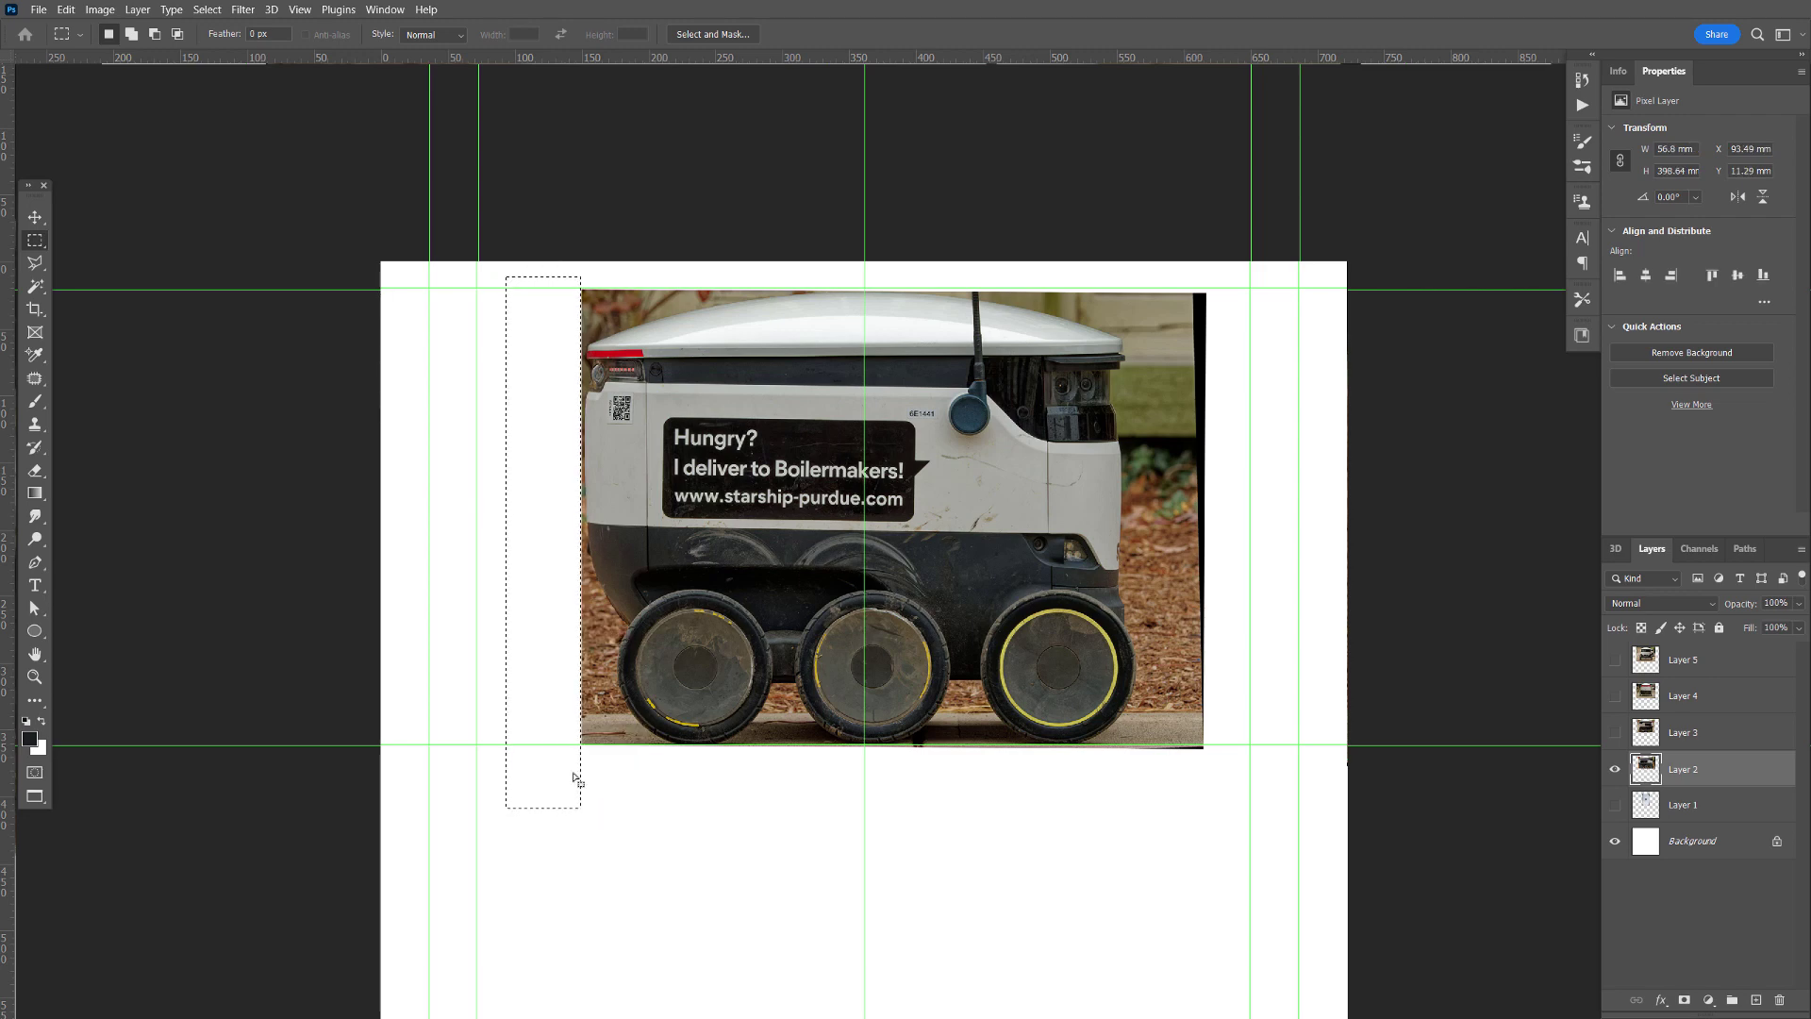
{"action": "left_click_drag", "start_coordinate": [1129, 275], "coordinate": [1265, 877]}
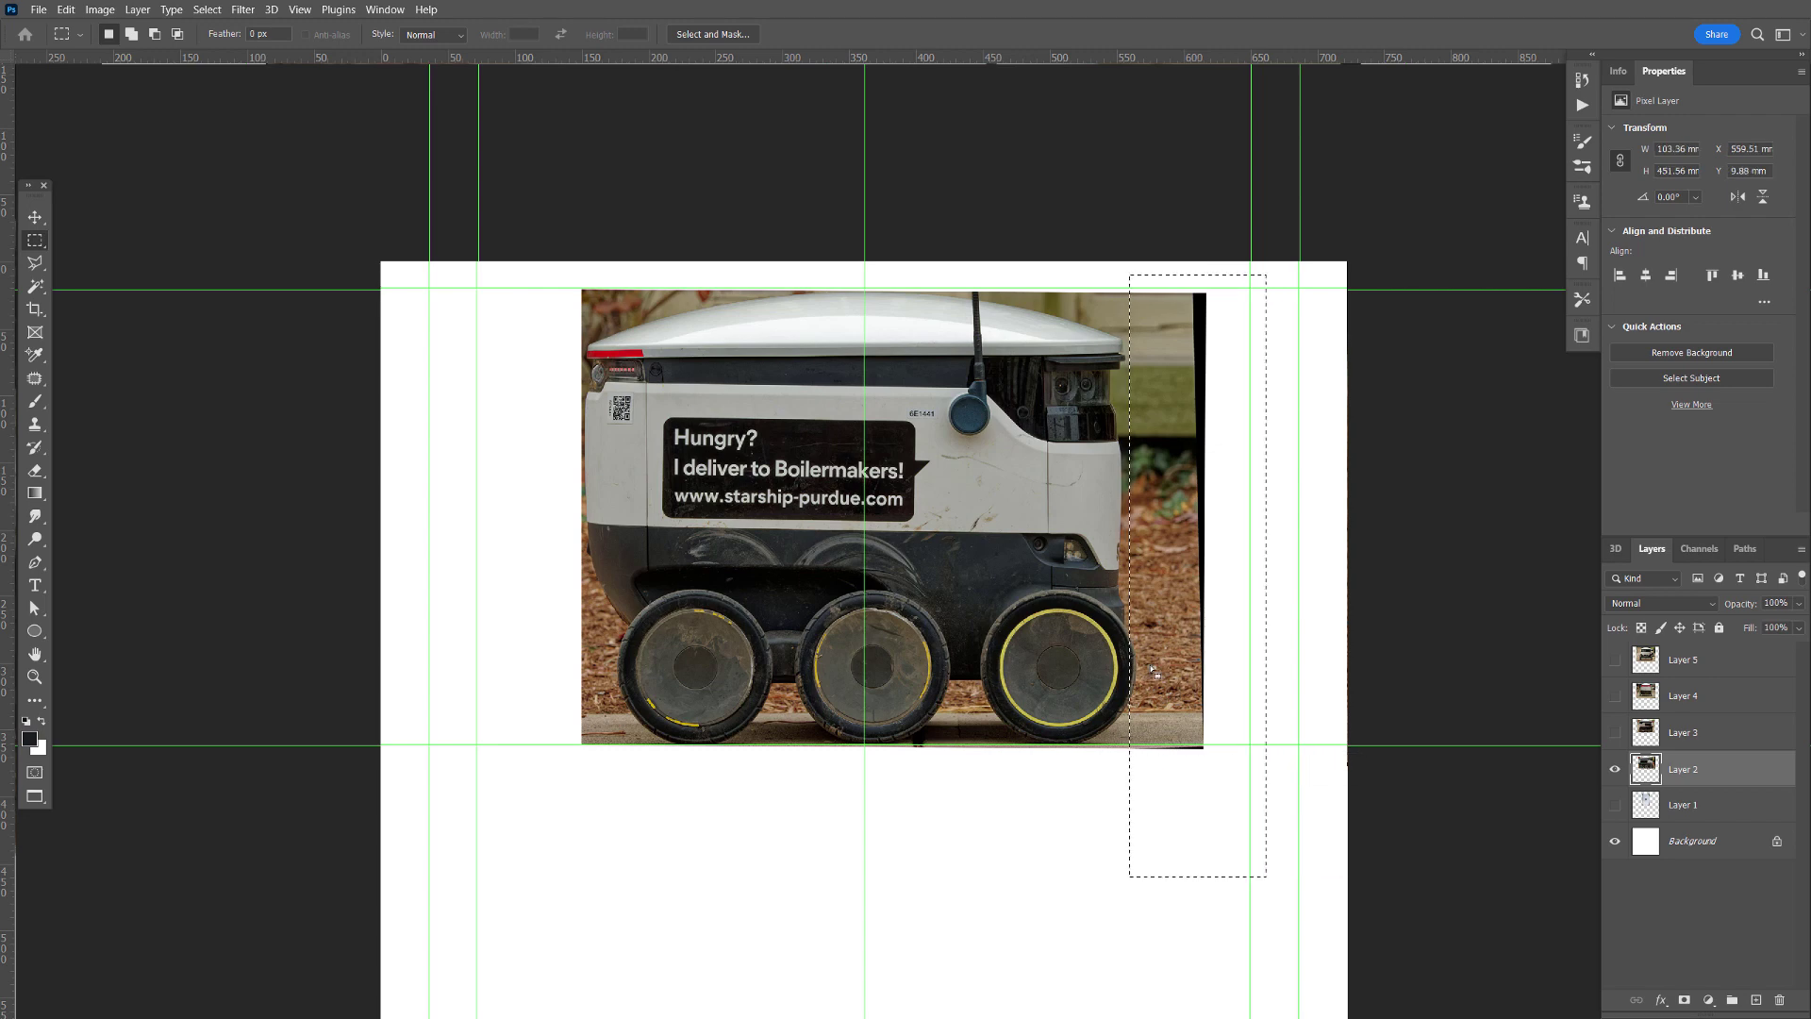
{"action": "left_click_drag", "start_coordinate": [1166, 668], "coordinate": [1169, 672]}
{"action": "key", "text": "Delete"}
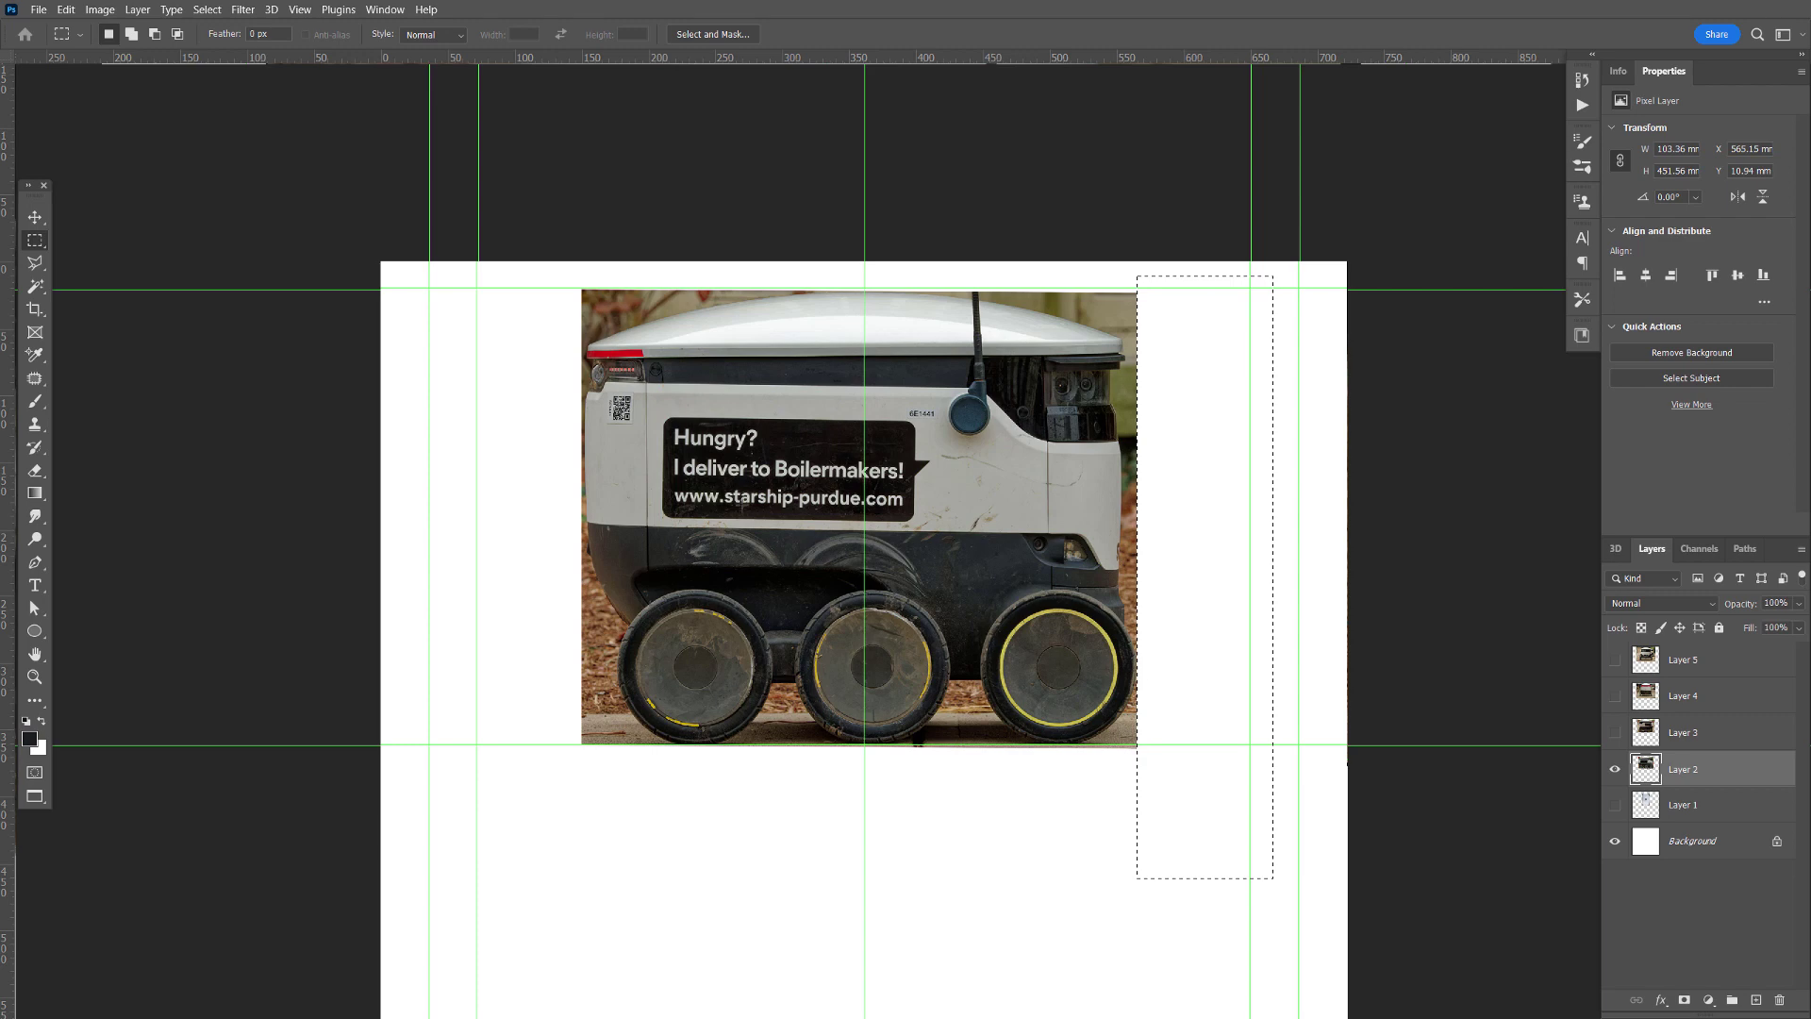
- Clear the selection and center Layer 2 on the middle vertical guide at X 1024 px, Y 545.43 px
{"action": "left_click", "coordinate": [35, 217]}
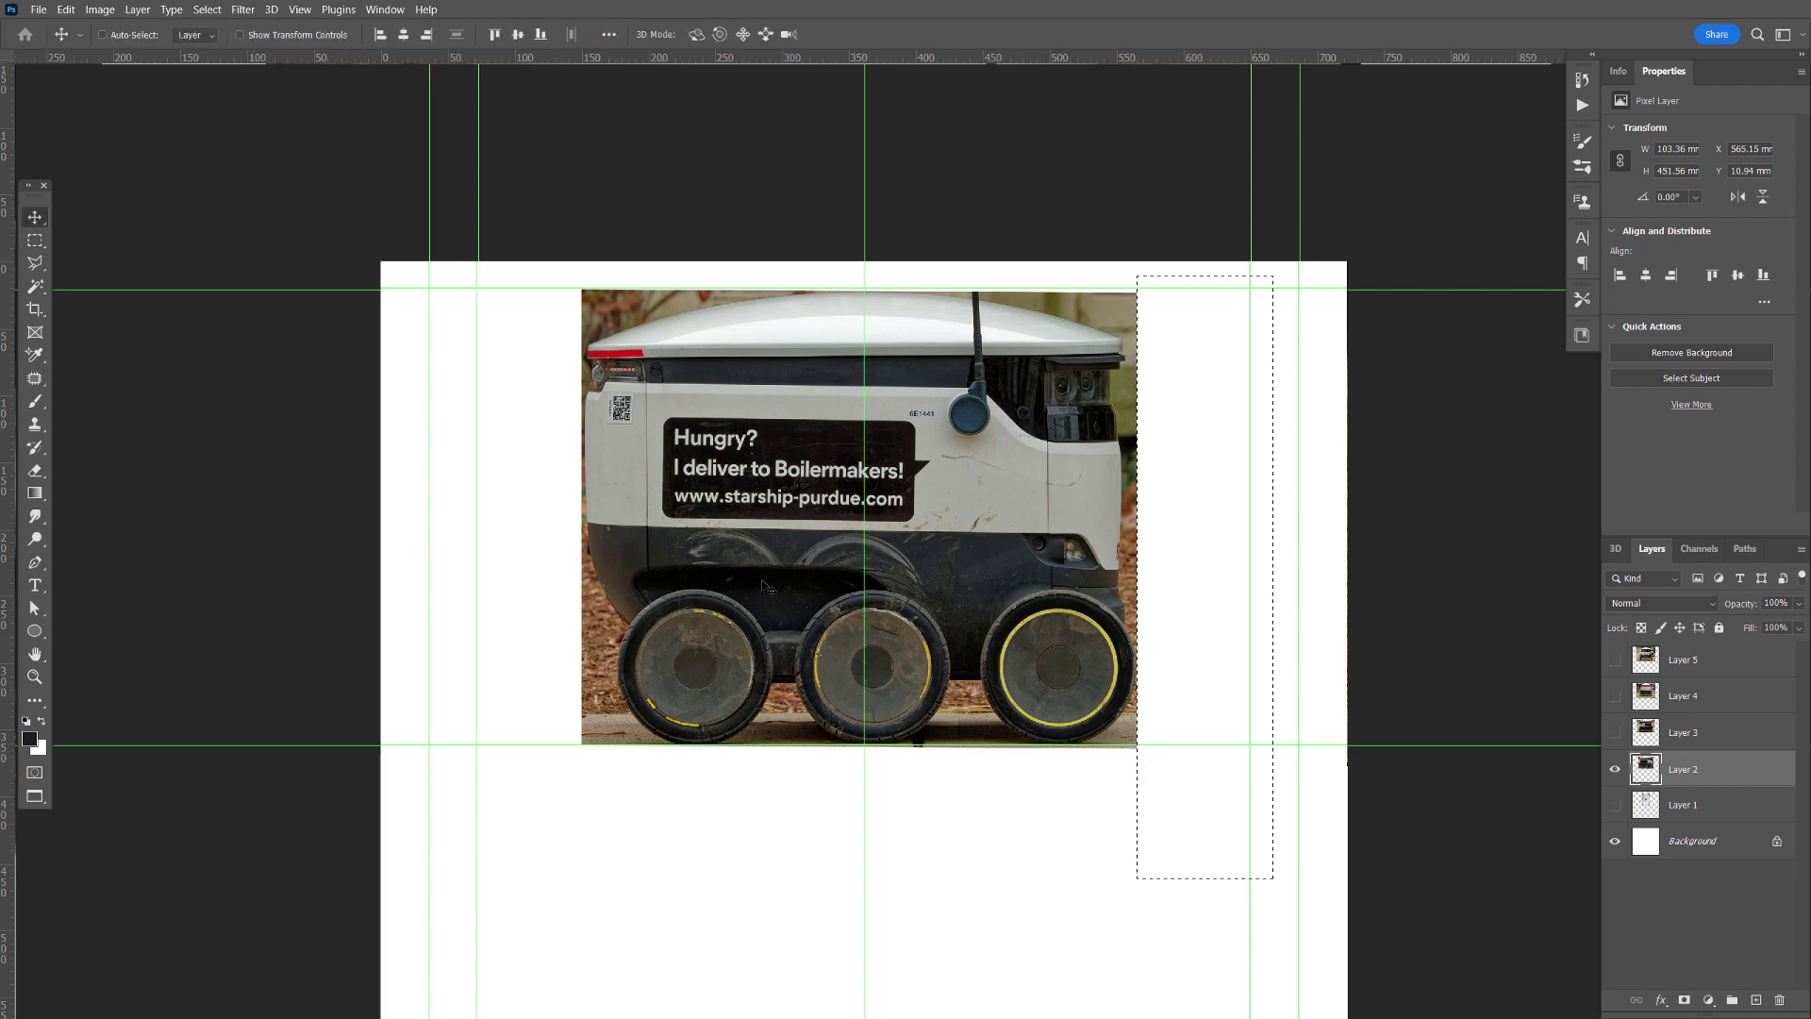
{"action": "key", "text": "ctrl"}
{"action": "key", "text": "ctrl+d"}
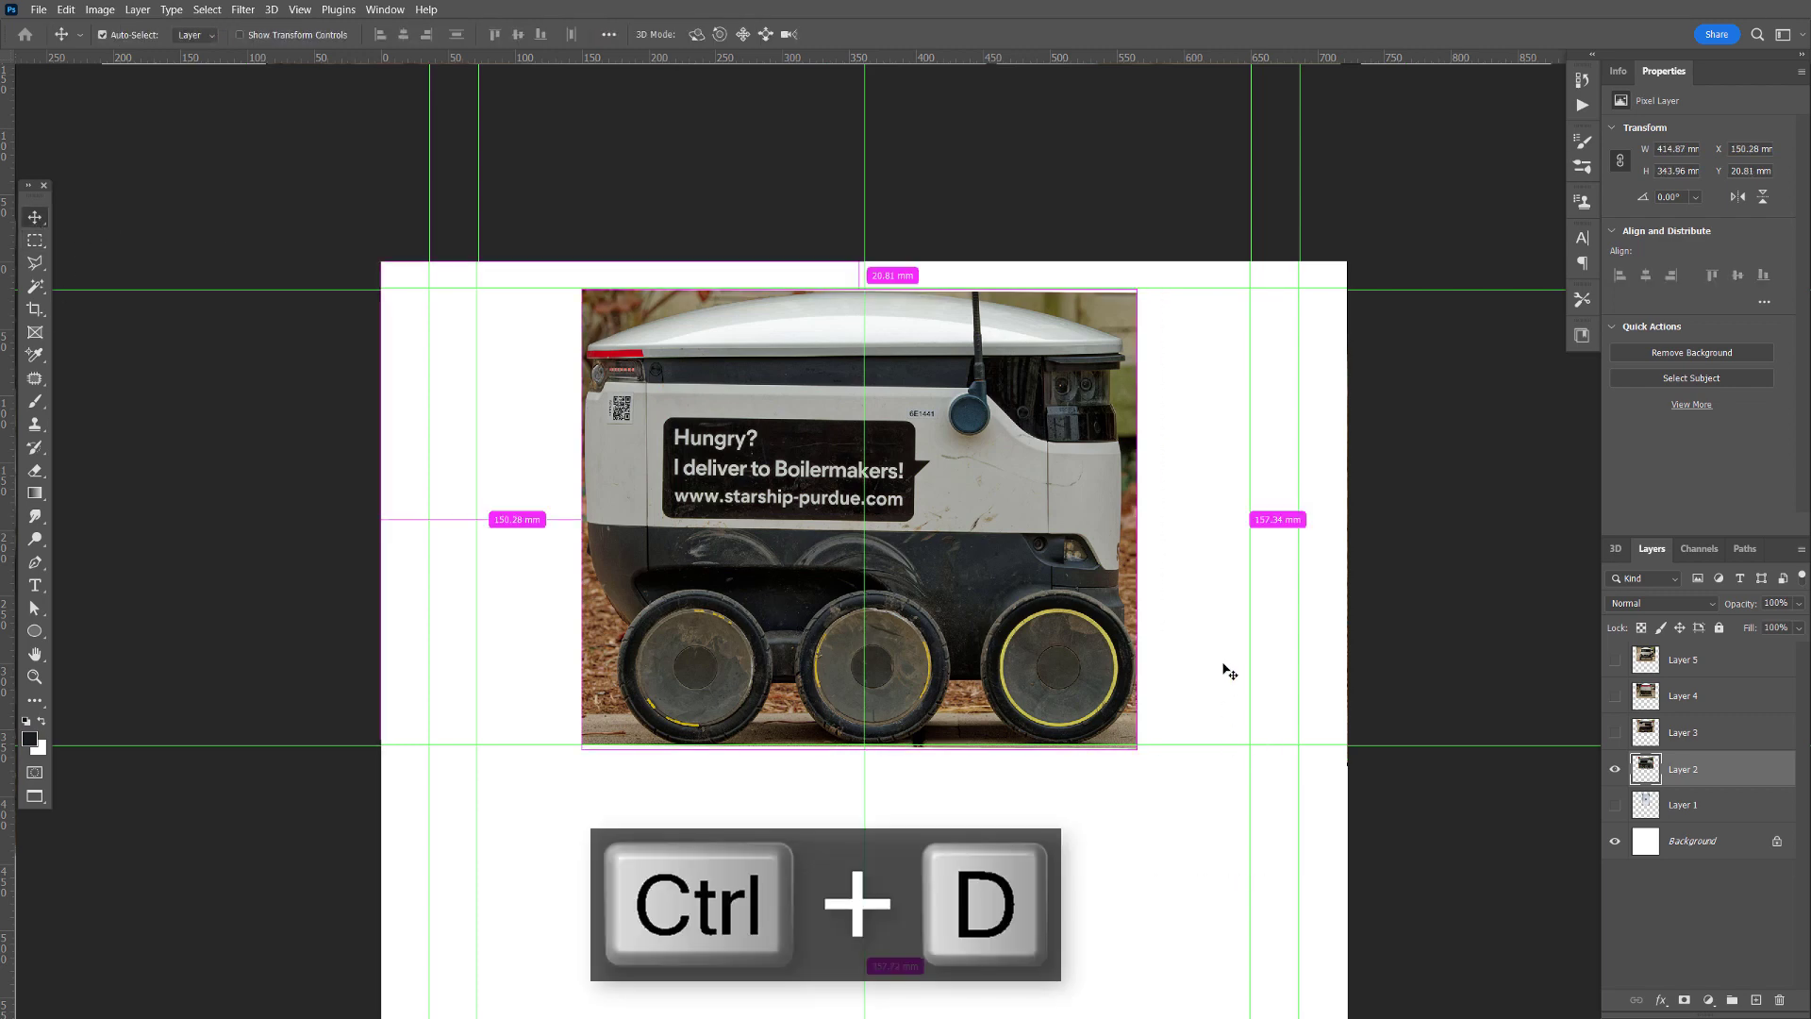
{"action": "key", "text": "ctrl+t"}
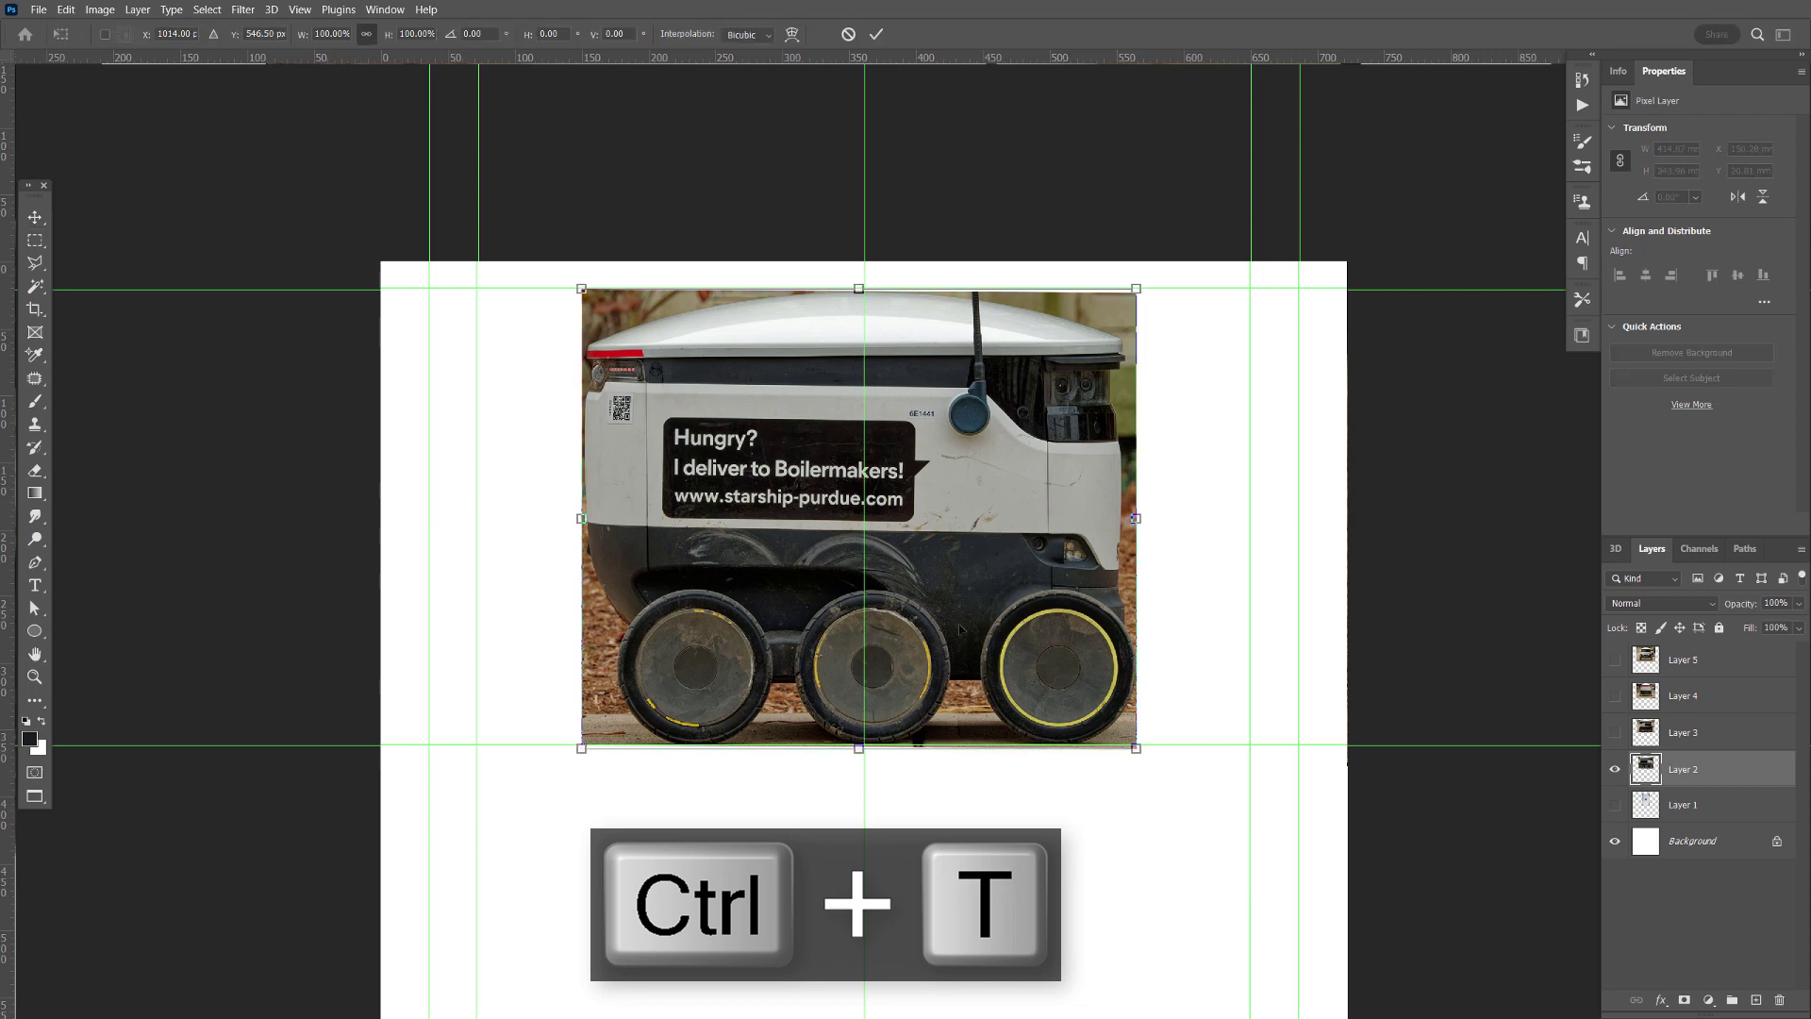
{"action": "left_click_drag", "start_coordinate": [959, 629], "coordinate": [964, 628]}
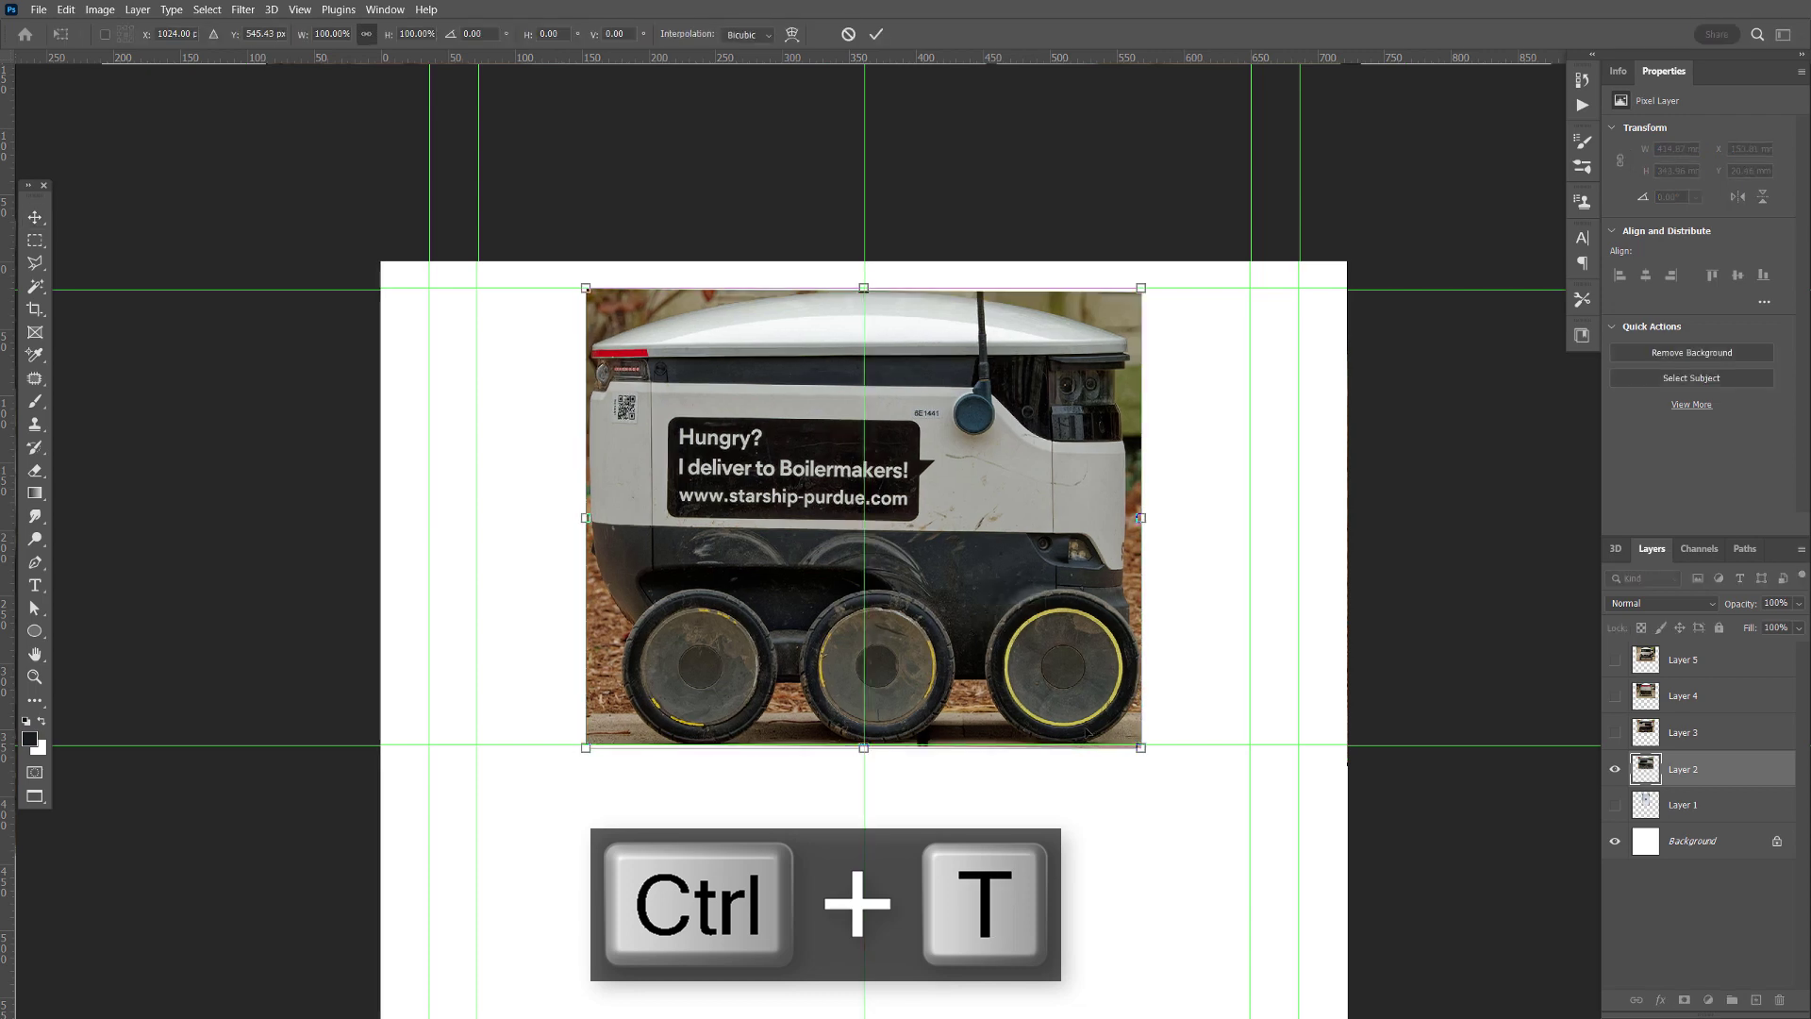
- Show Layer 3 and delete its background strip in front of the robot, using a rectangular selection about 63 mm wide
{"action": "left_click", "coordinate": [1616, 736]}
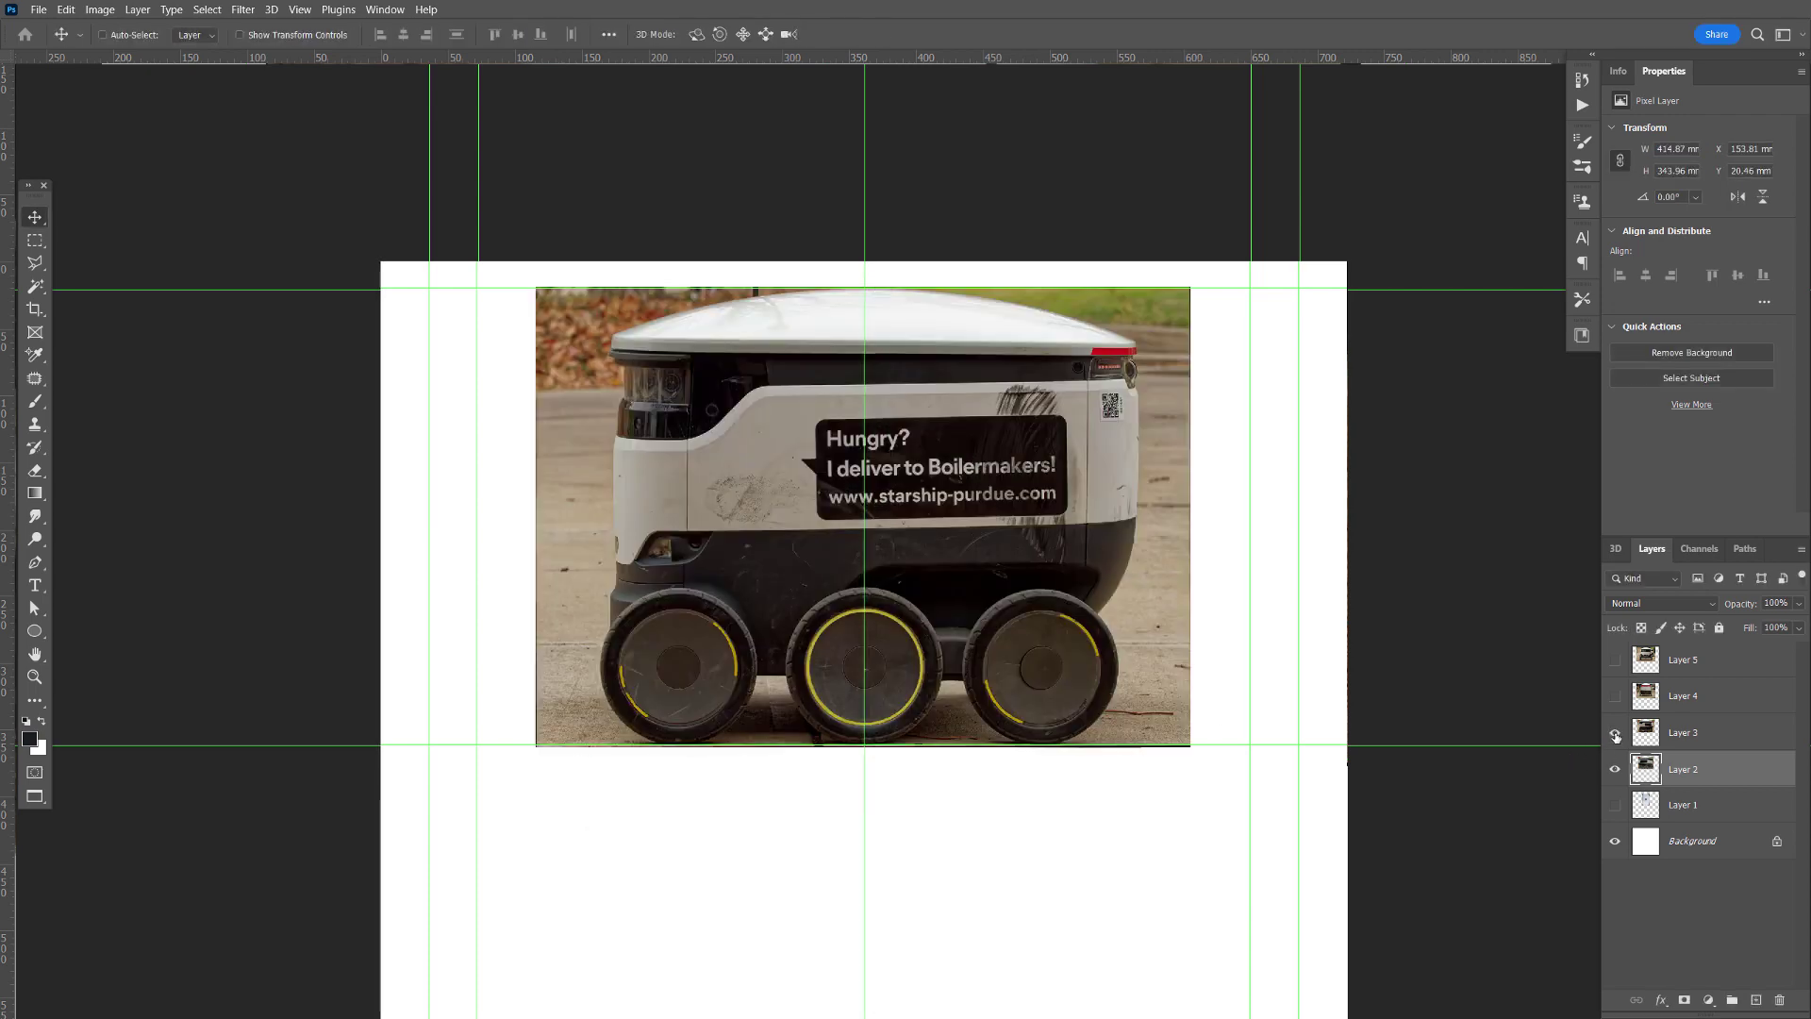
{"action": "left_click", "coordinate": [35, 241]}
{"action": "left_click_drag", "start_coordinate": [512, 272], "coordinate": [601, 863]}
{"action": "left_click", "coordinate": [600, 864]}
{"action": "key", "text": "ctrl+z"}
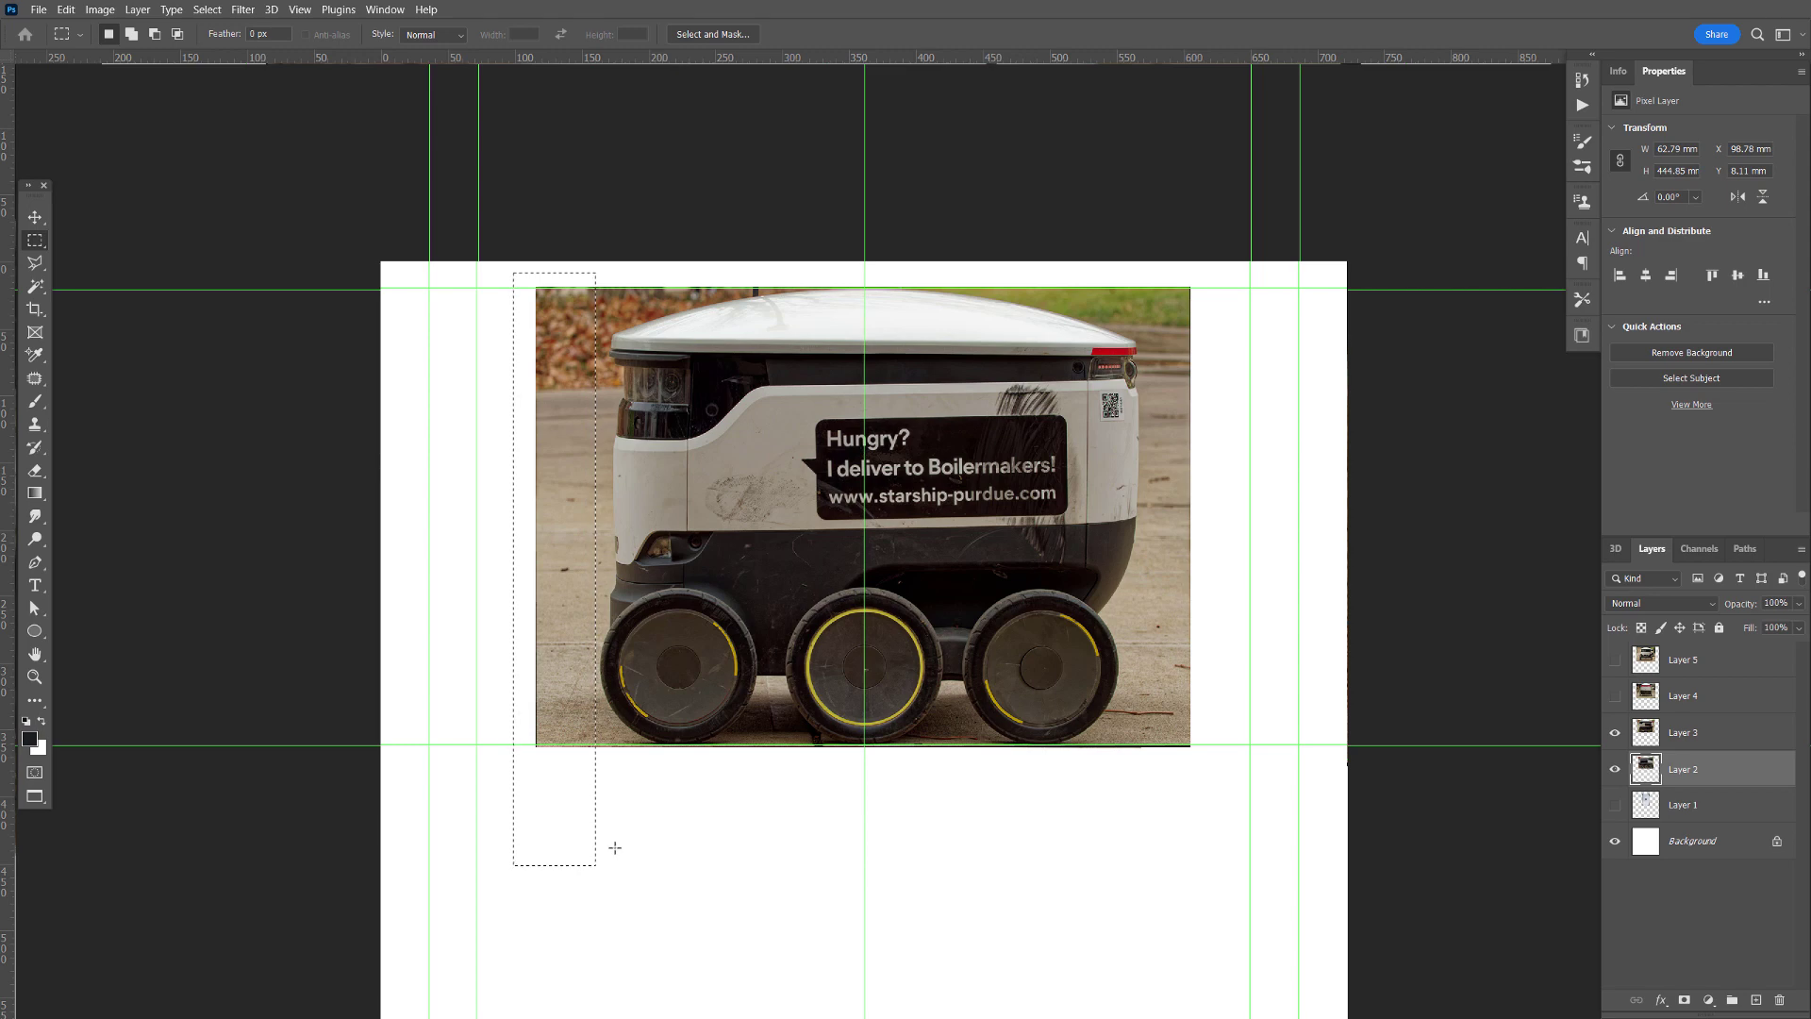
{"action": "key", "text": "ctrl+z"}
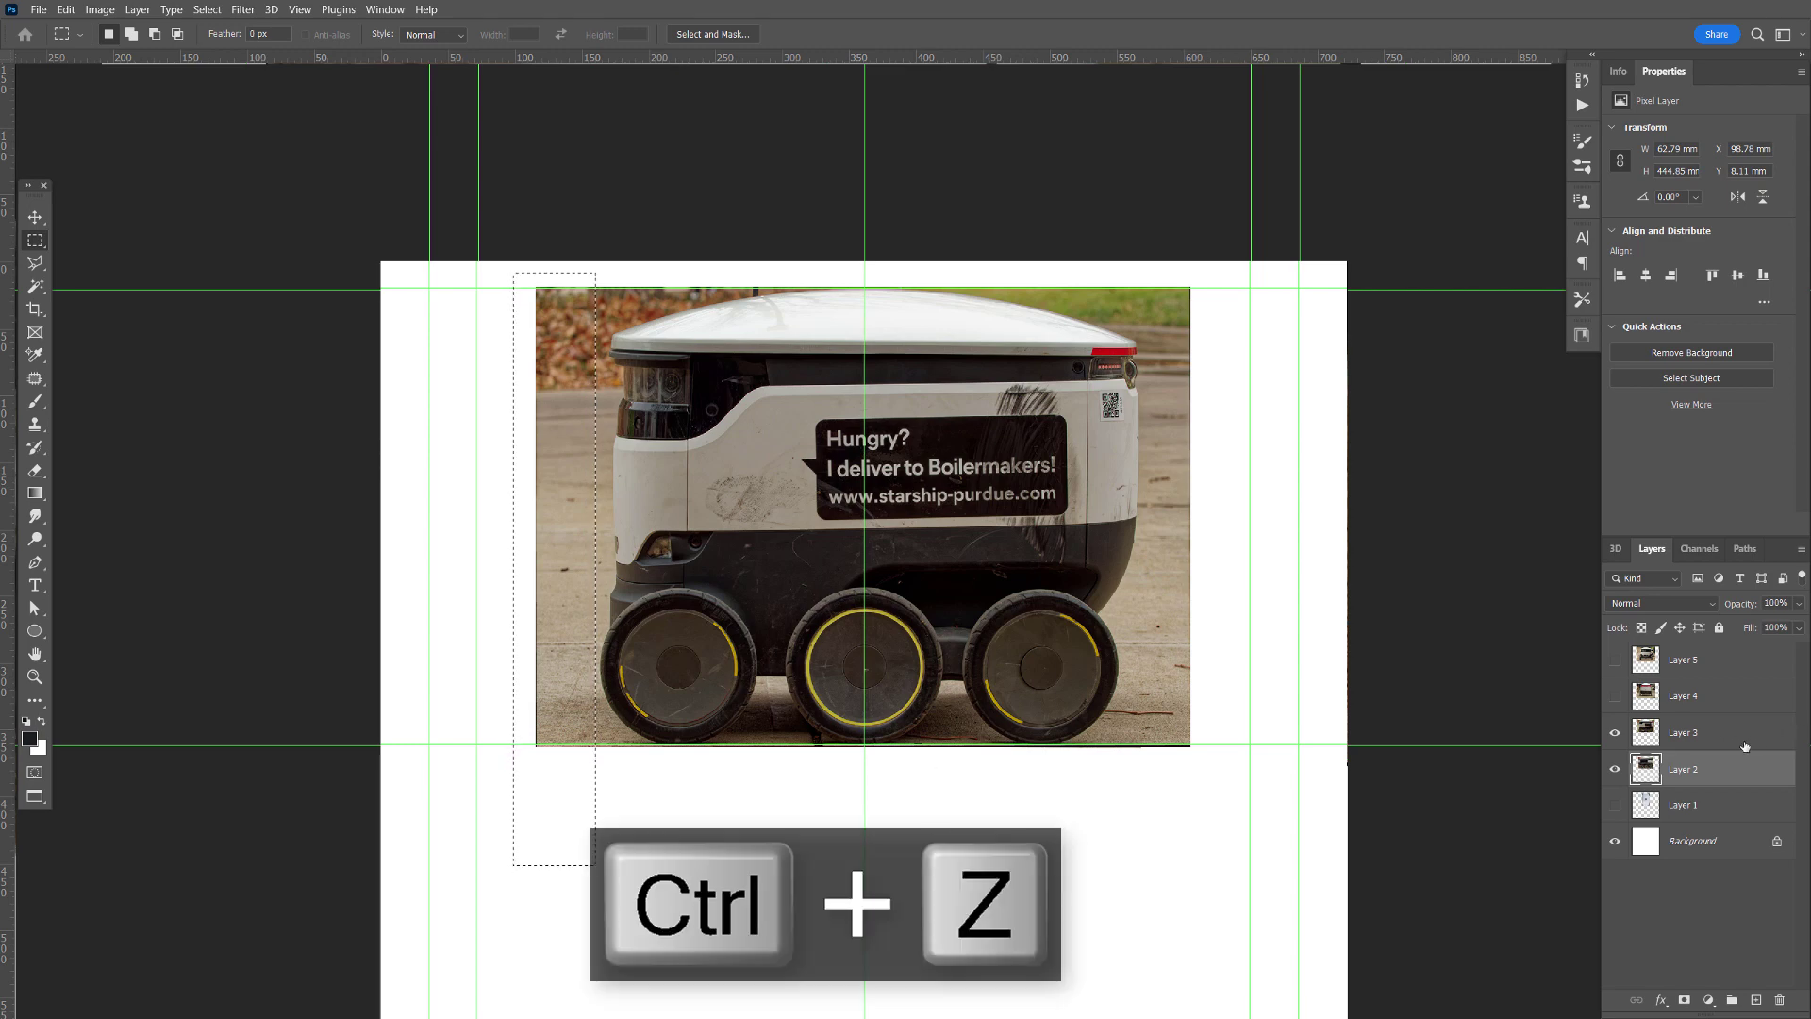
{"action": "left_click", "coordinate": [1784, 733]}
{"action": "key", "text": "Delete"}
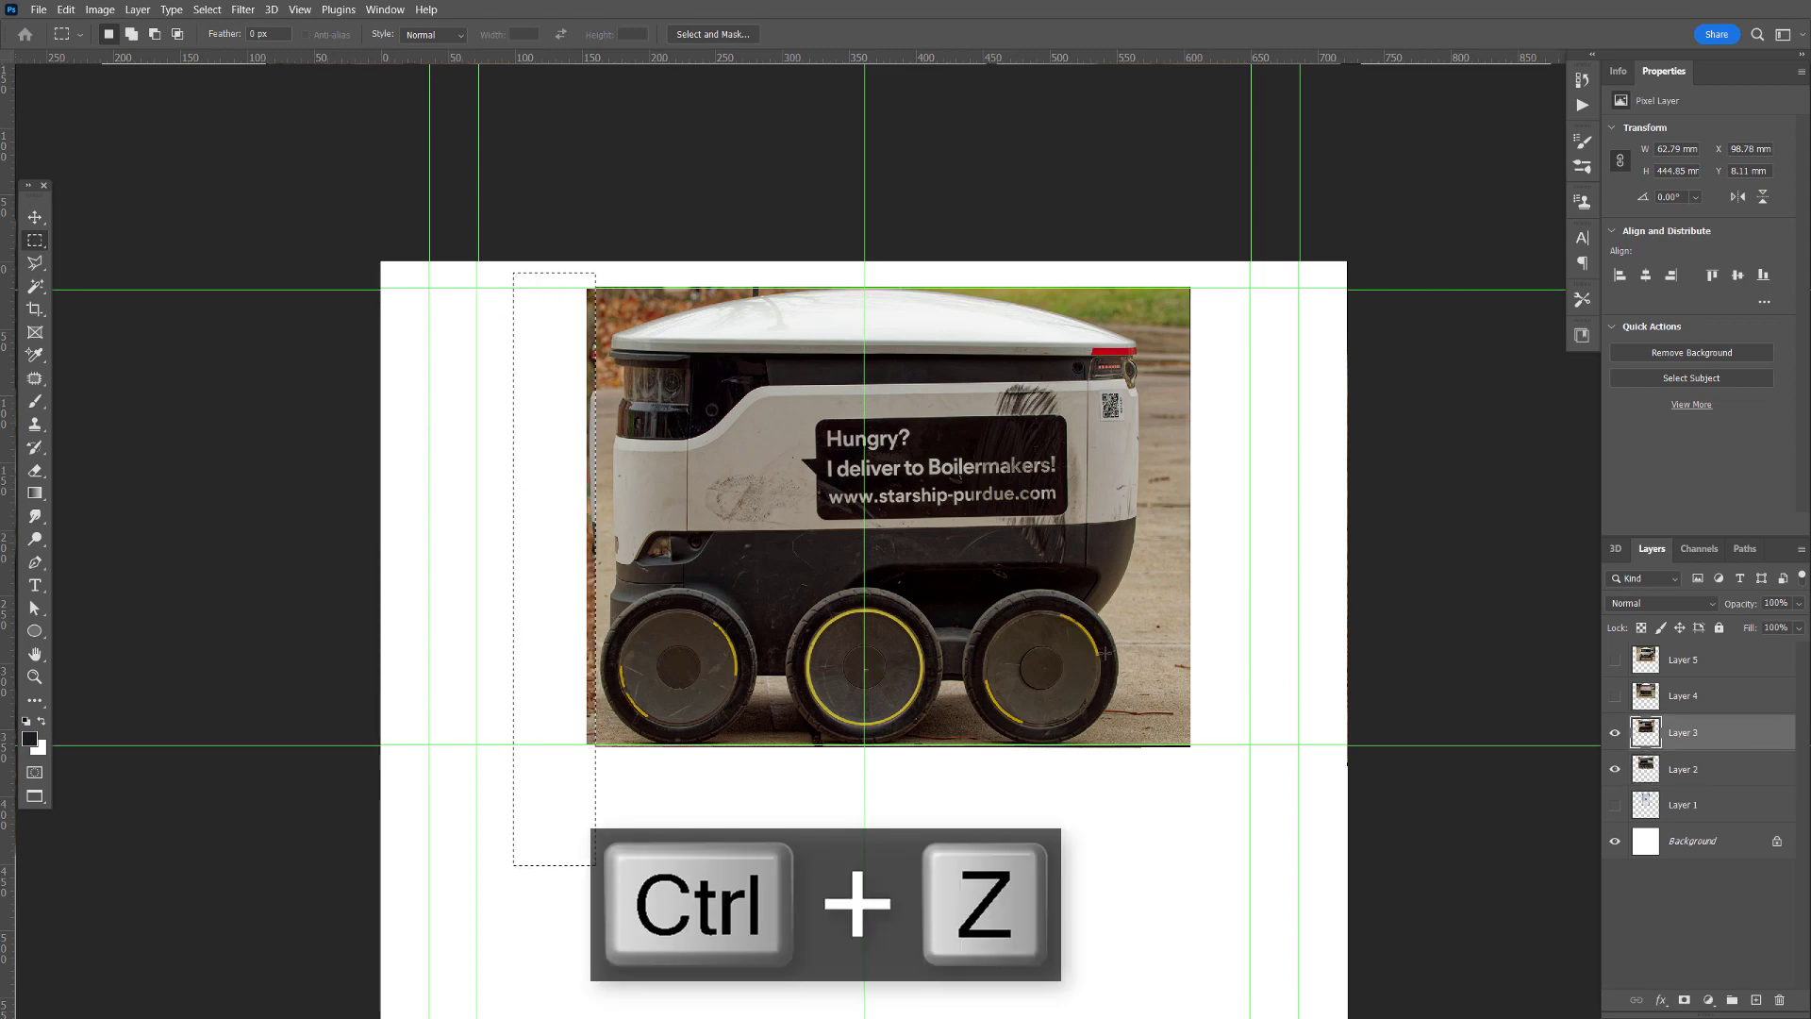
- Delete Layer 3's background strip behind the robot's rear with a rectangular selection about 71 mm wide, and clear the selection
{"action": "left_click", "coordinate": [1223, 469]}
{"action": "left_click_drag", "start_coordinate": [1236, 807], "coordinate": [1141, 279]}
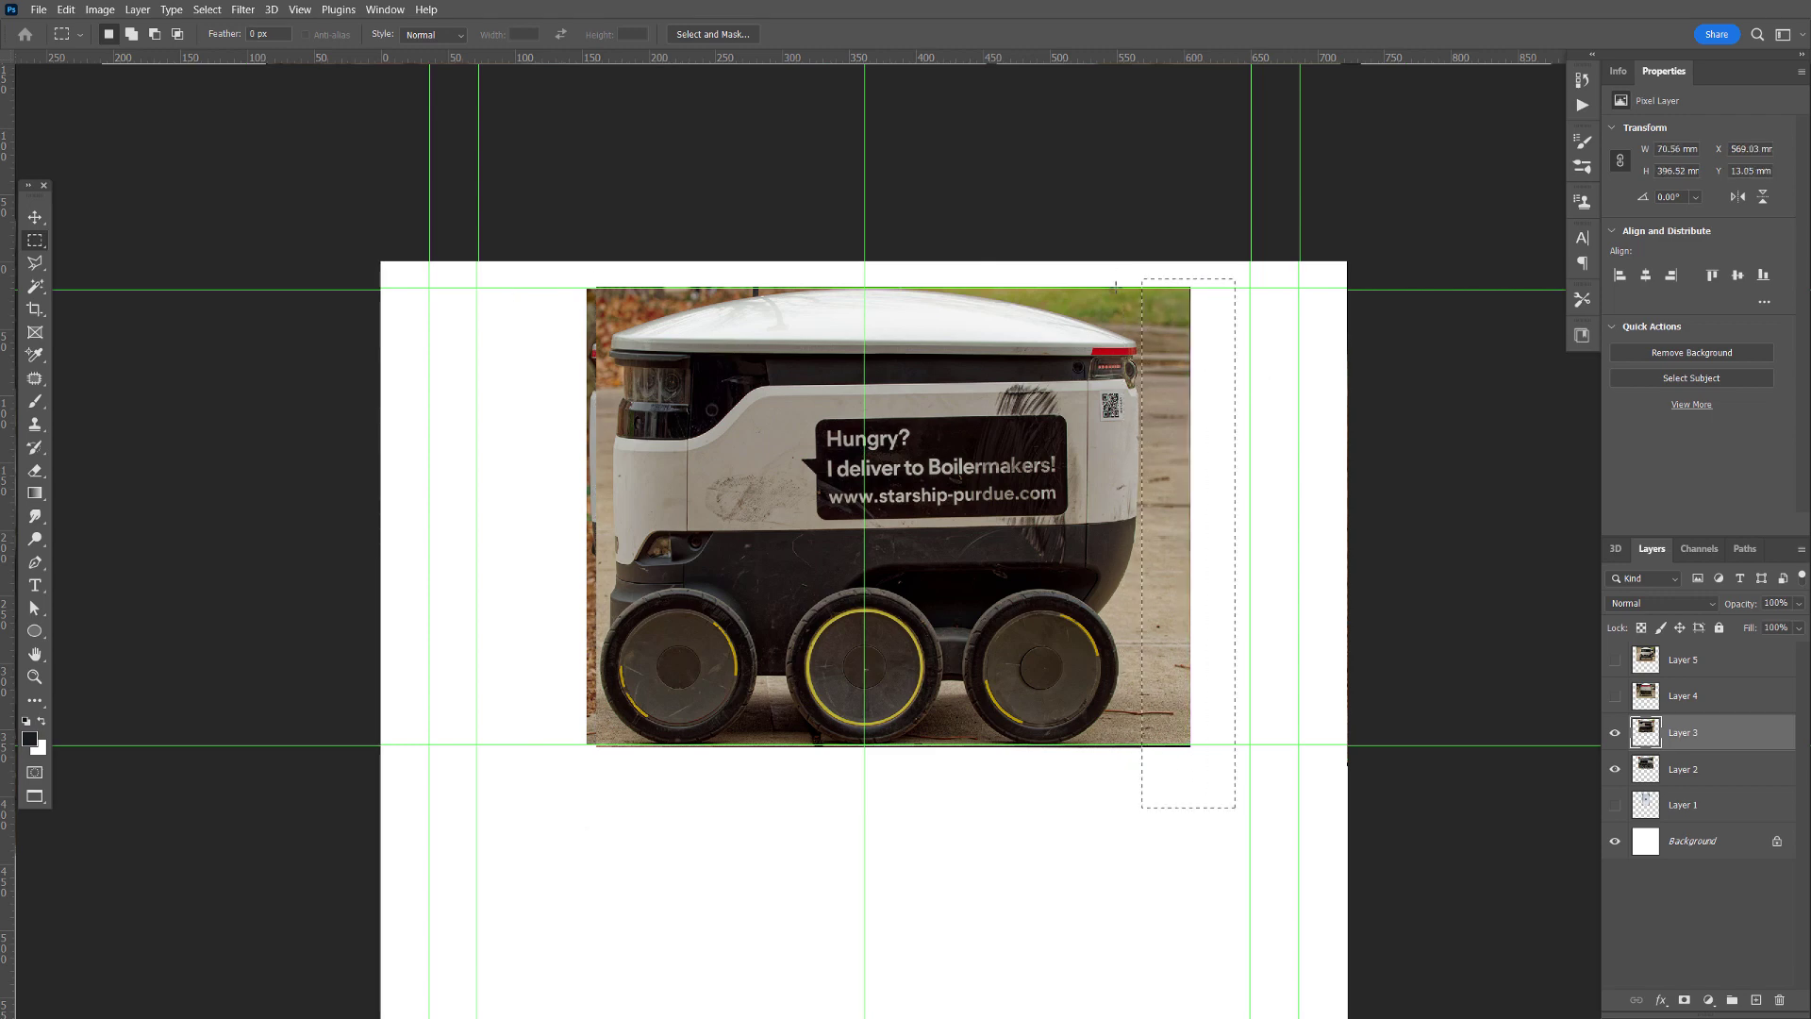
{"action": "key", "text": "Delete"}
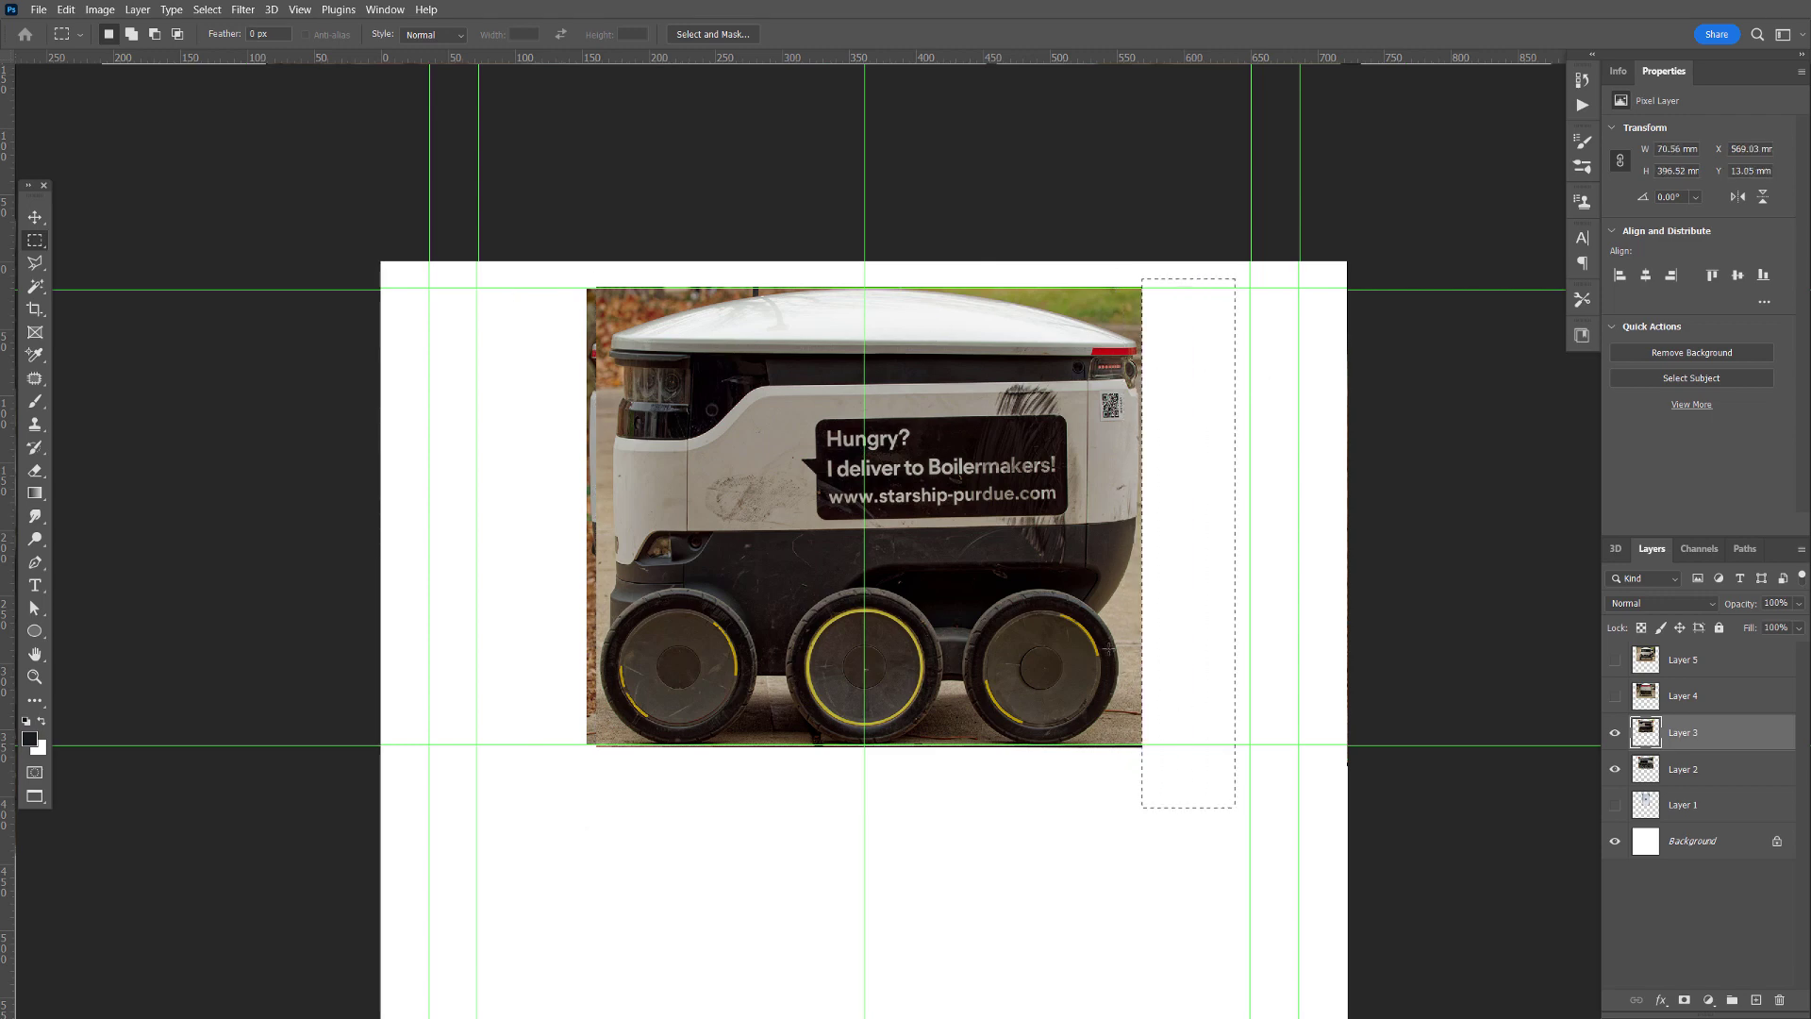
{"action": "key", "text": "ctrl+d"}
- Toggle Layer 3's visibility to compare it with Layer 2, and lower Layer 3's opacity to 45%
{"action": "left_click", "coordinate": [1614, 734]}
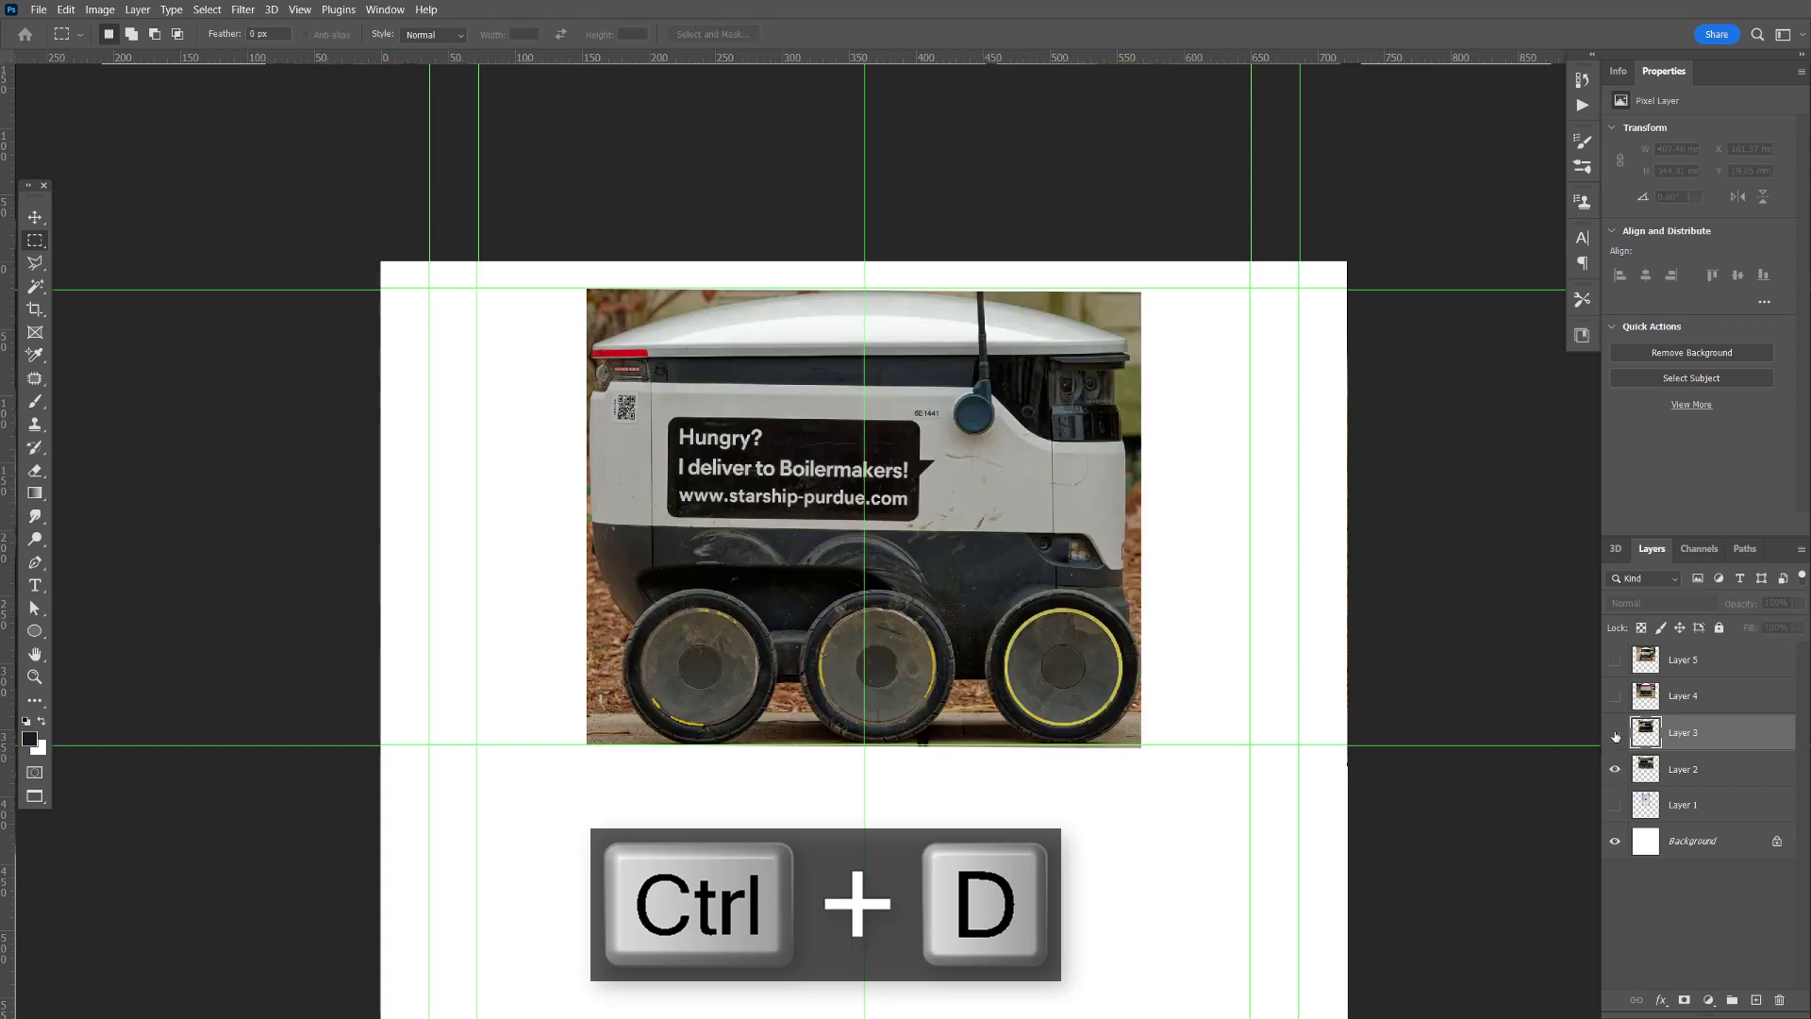
{"action": "left_click", "coordinate": [1615, 735]}
{"action": "left_click", "coordinate": [1615, 735]}
{"action": "left_click", "coordinate": [1615, 735]}
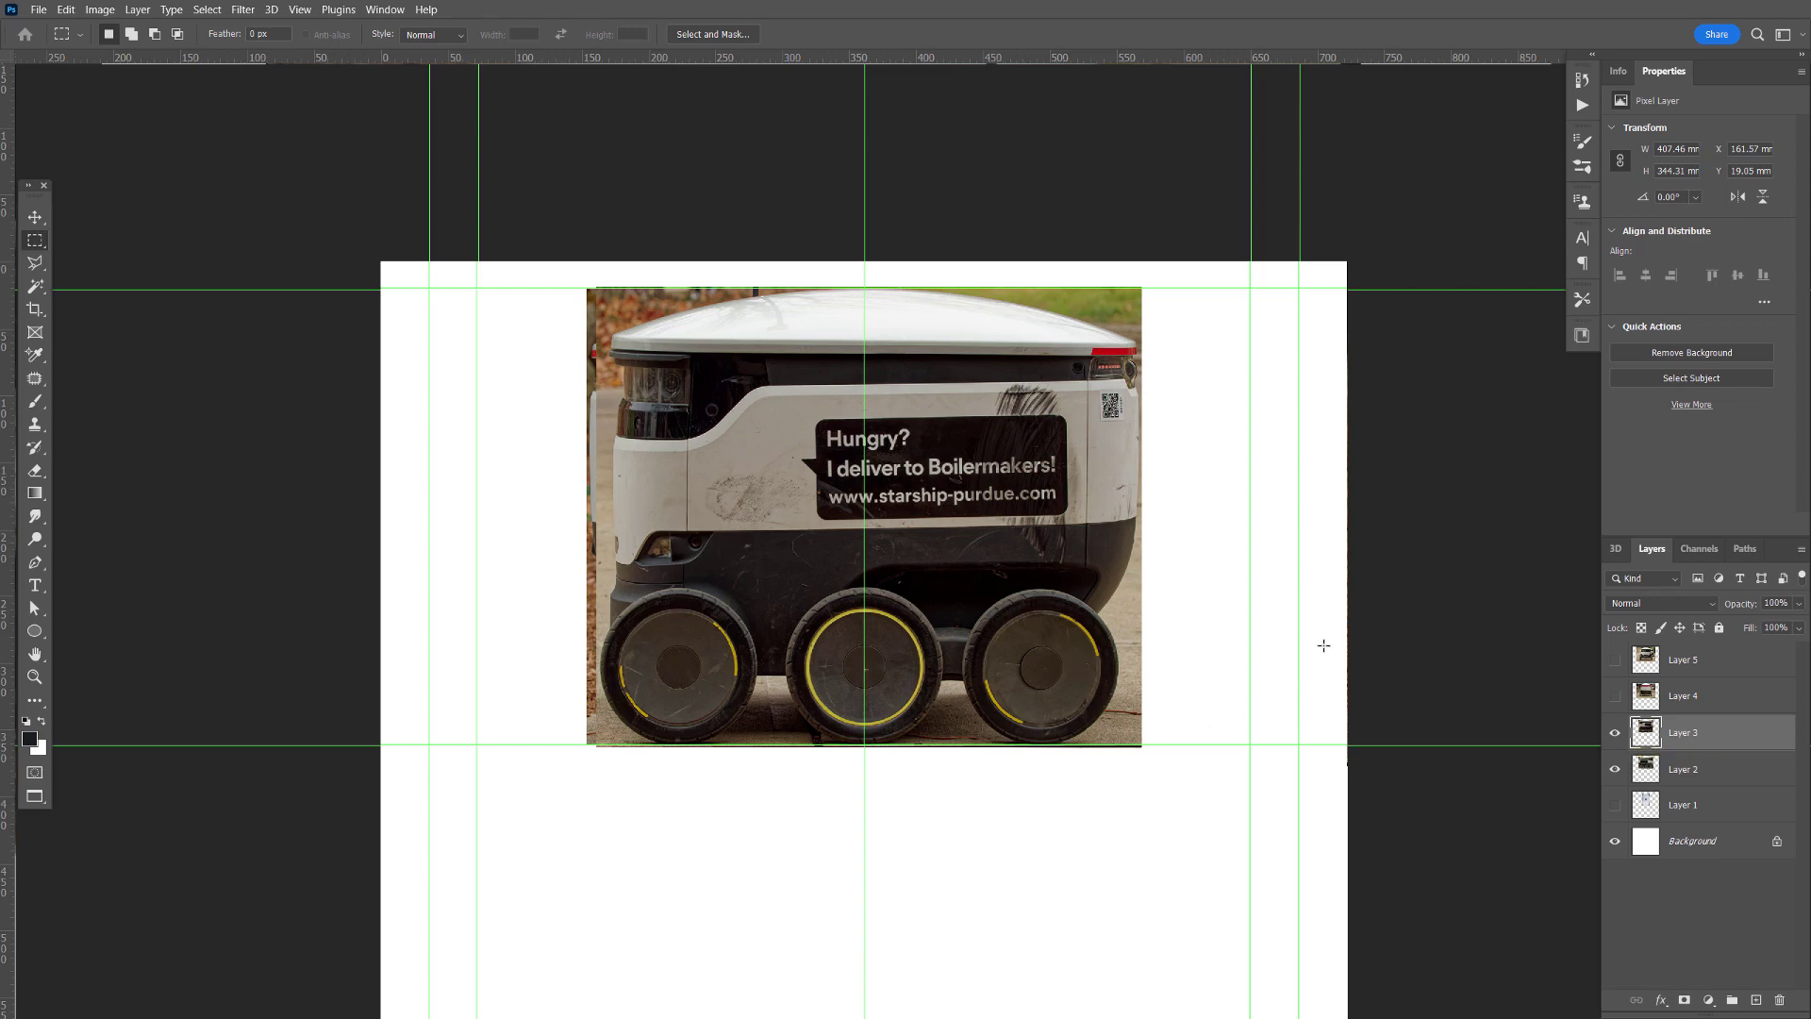
{"action": "left_click_drag", "start_coordinate": [1747, 608], "coordinate": [1721, 611]}
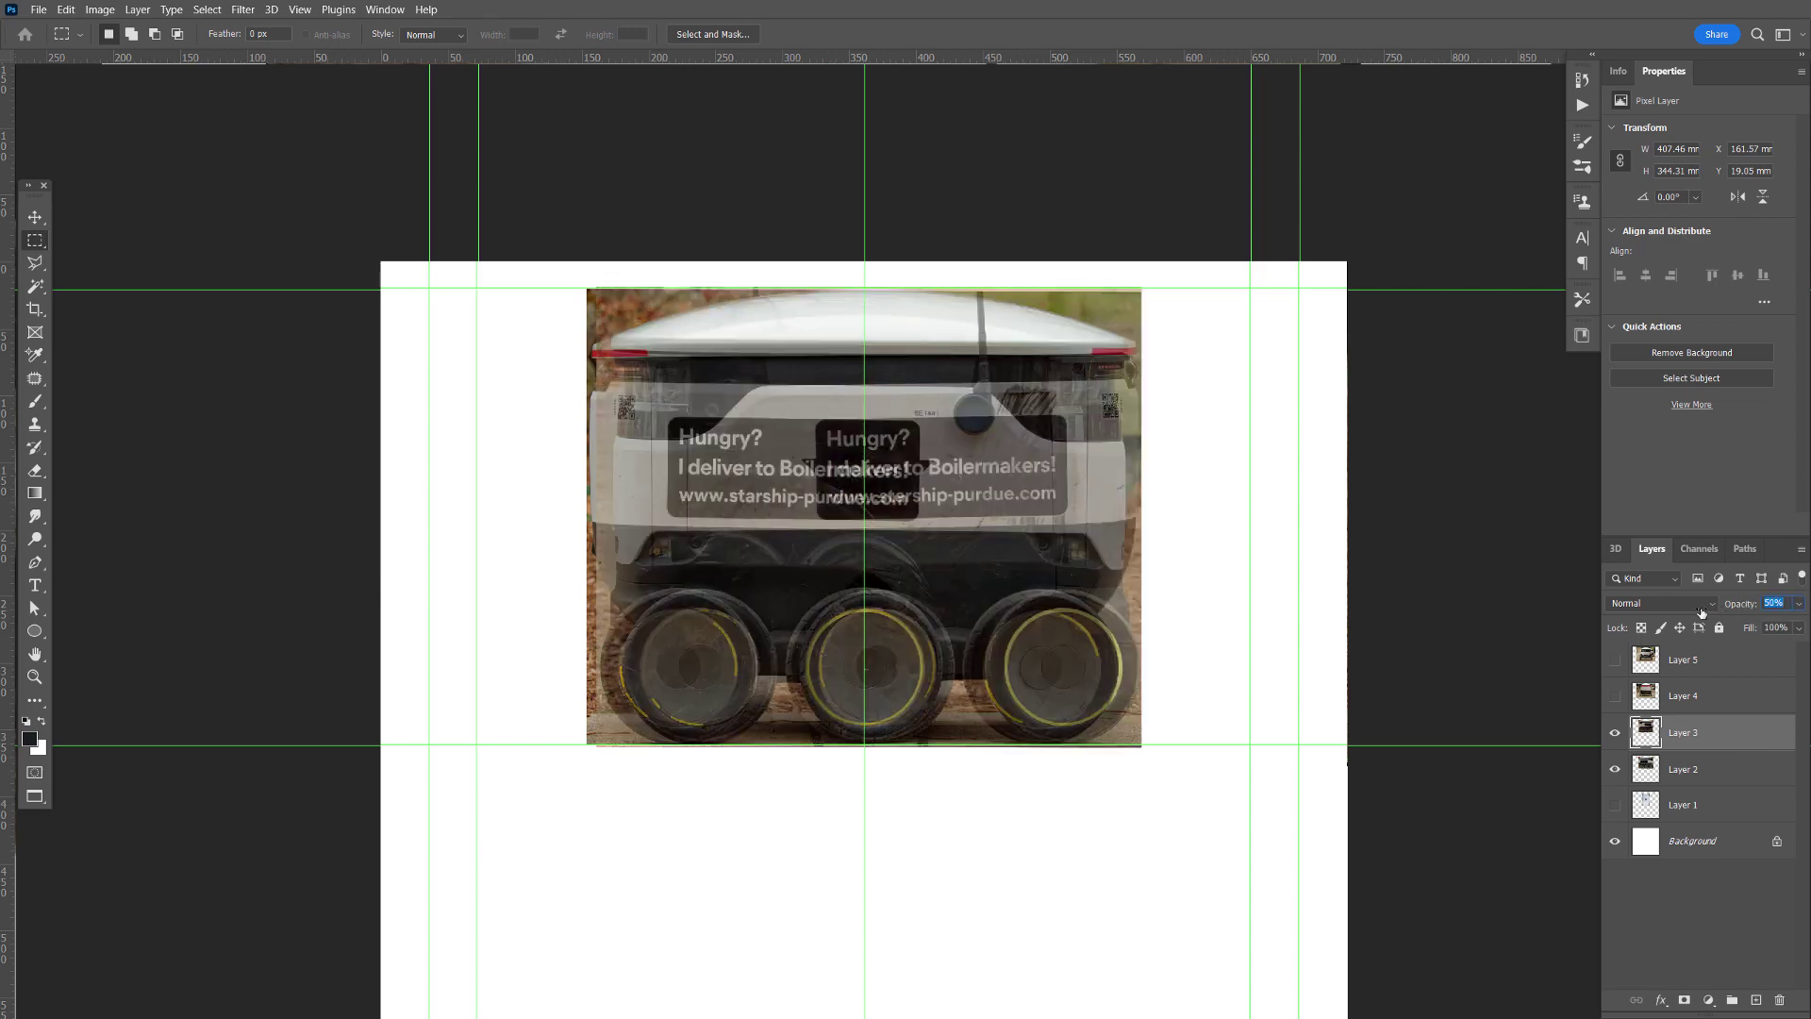
{"action": "key", "text": "Return"}
- Examine how the roof, body and wheels of the two overlaid side views line up with each other and the guides
{"action": "key", "text": "z"}
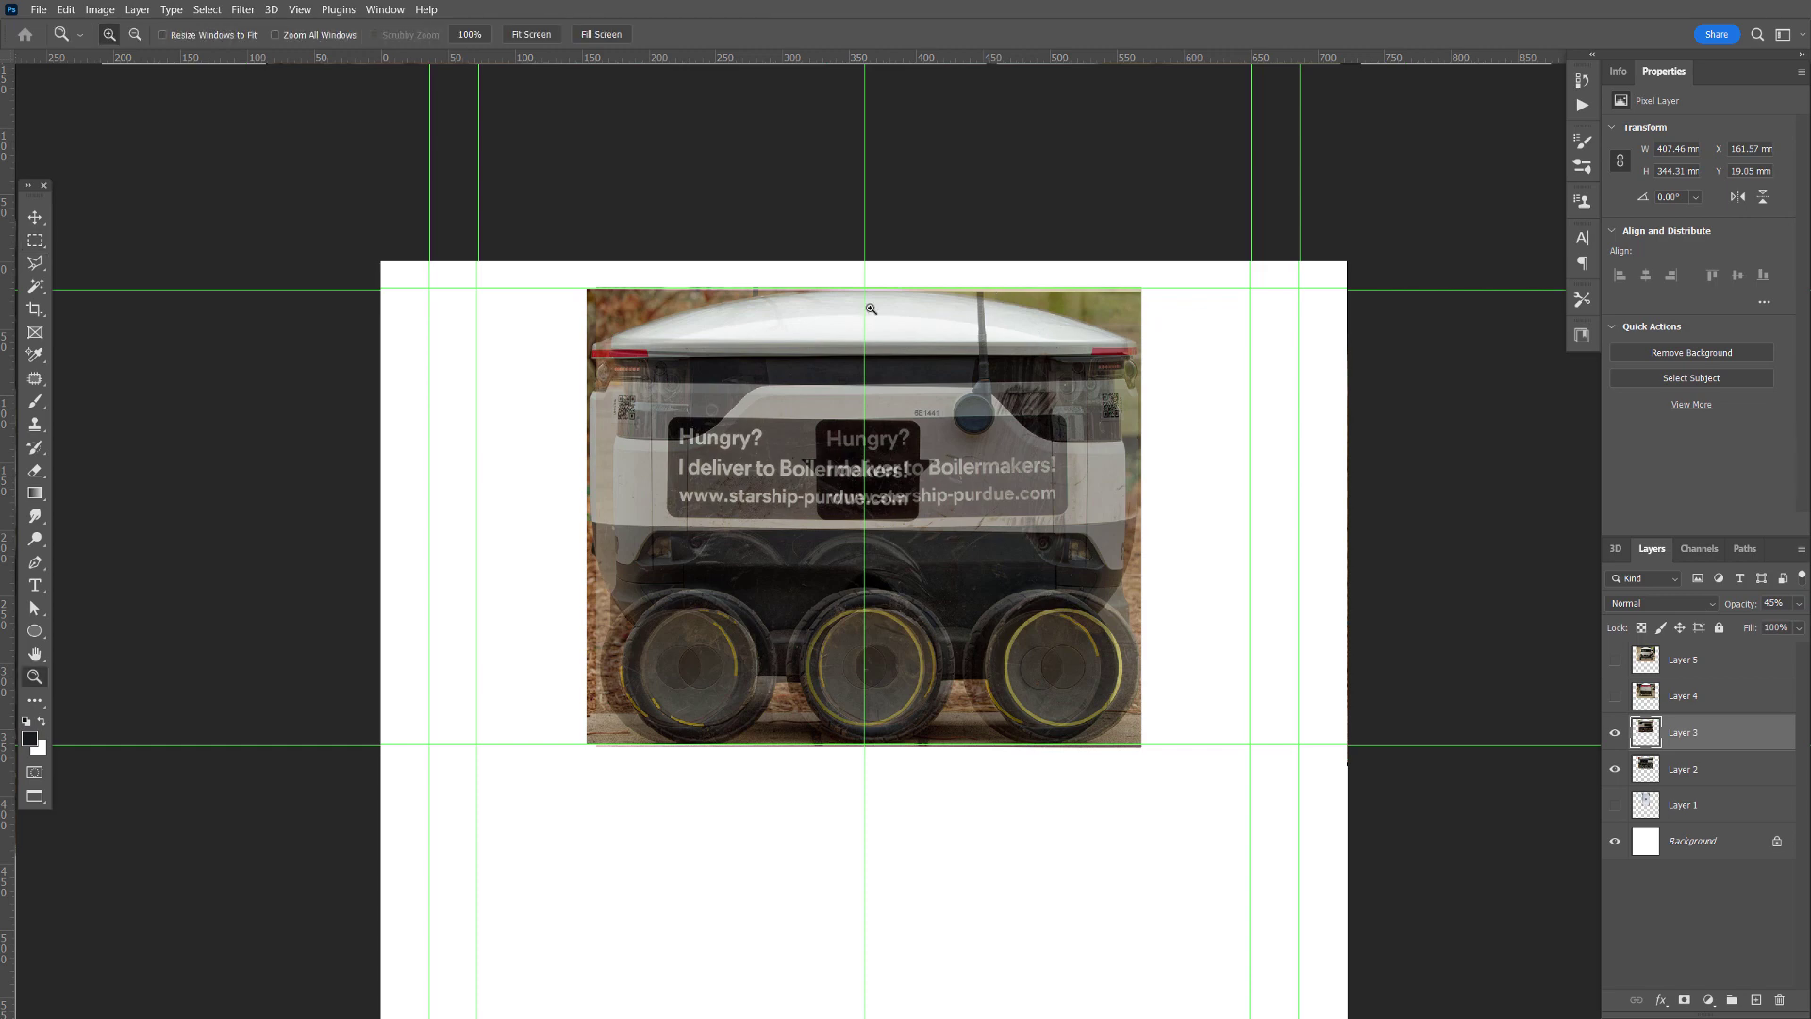
{"action": "left_click", "coordinate": [658, 351]}
{"action": "left_click", "coordinate": [658, 351]}
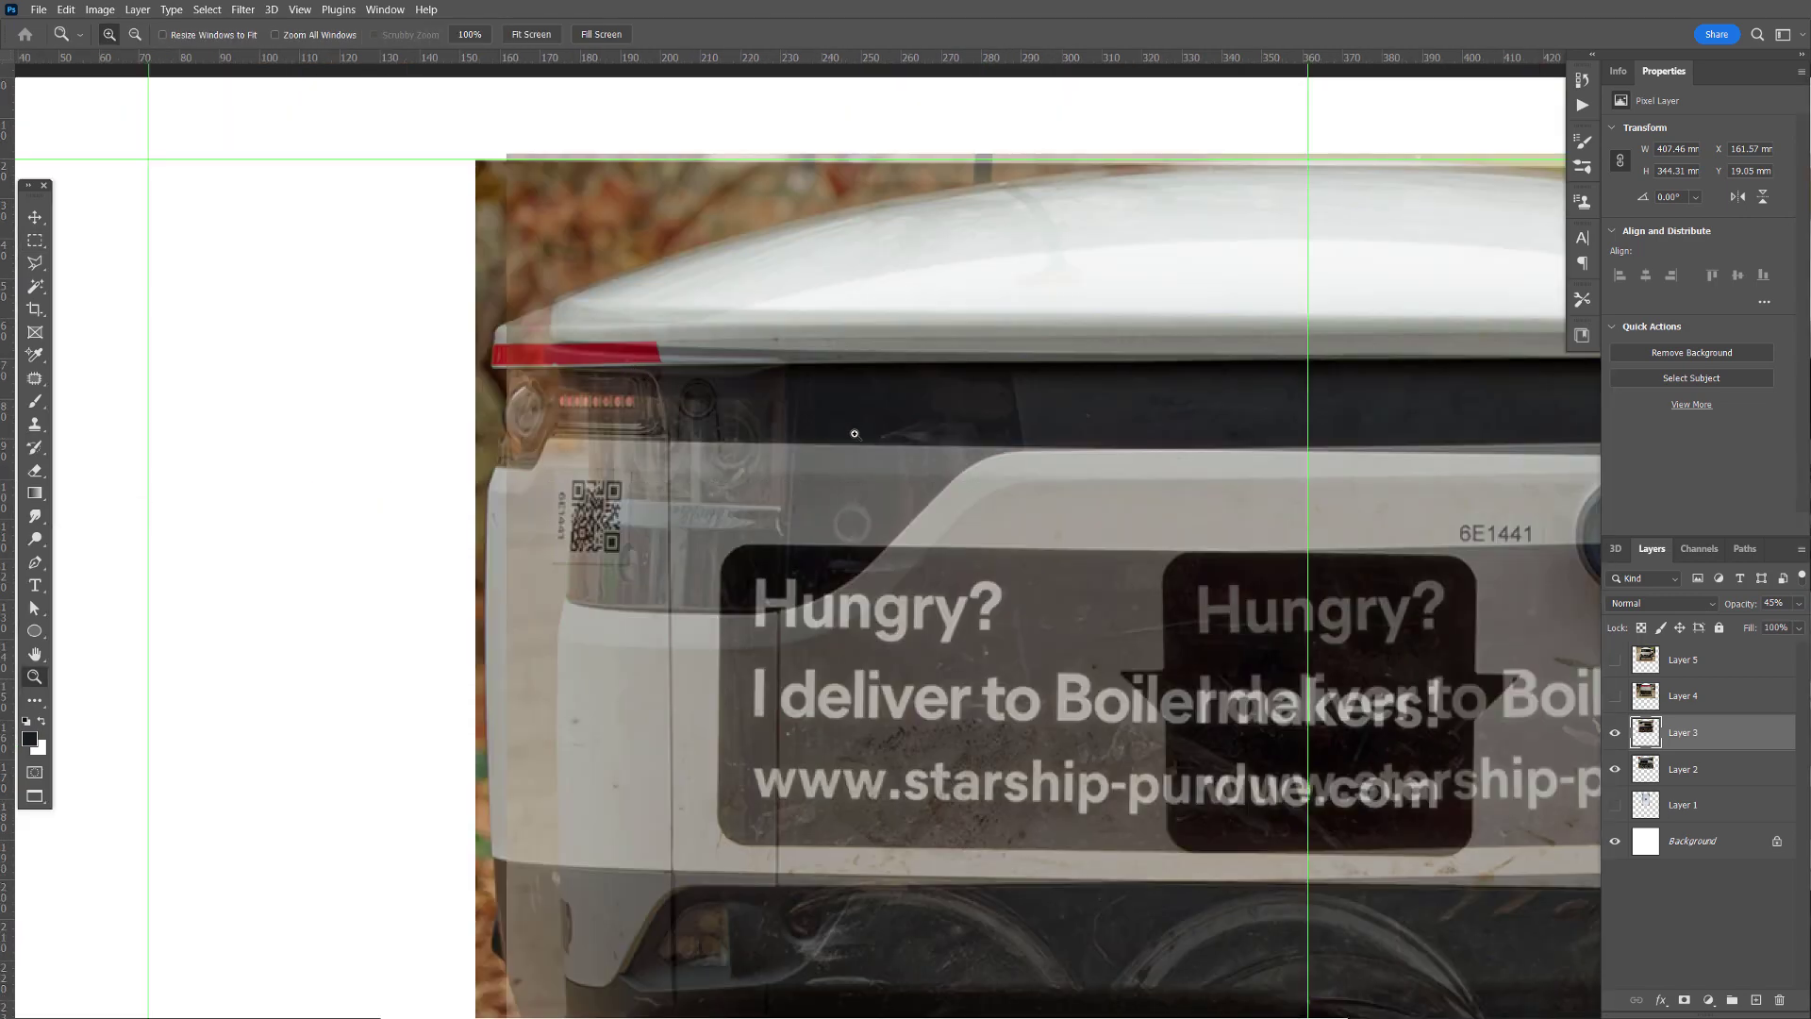
{"action": "left_click_drag", "start_coordinate": [1235, 522], "coordinate": [1459, 508]}
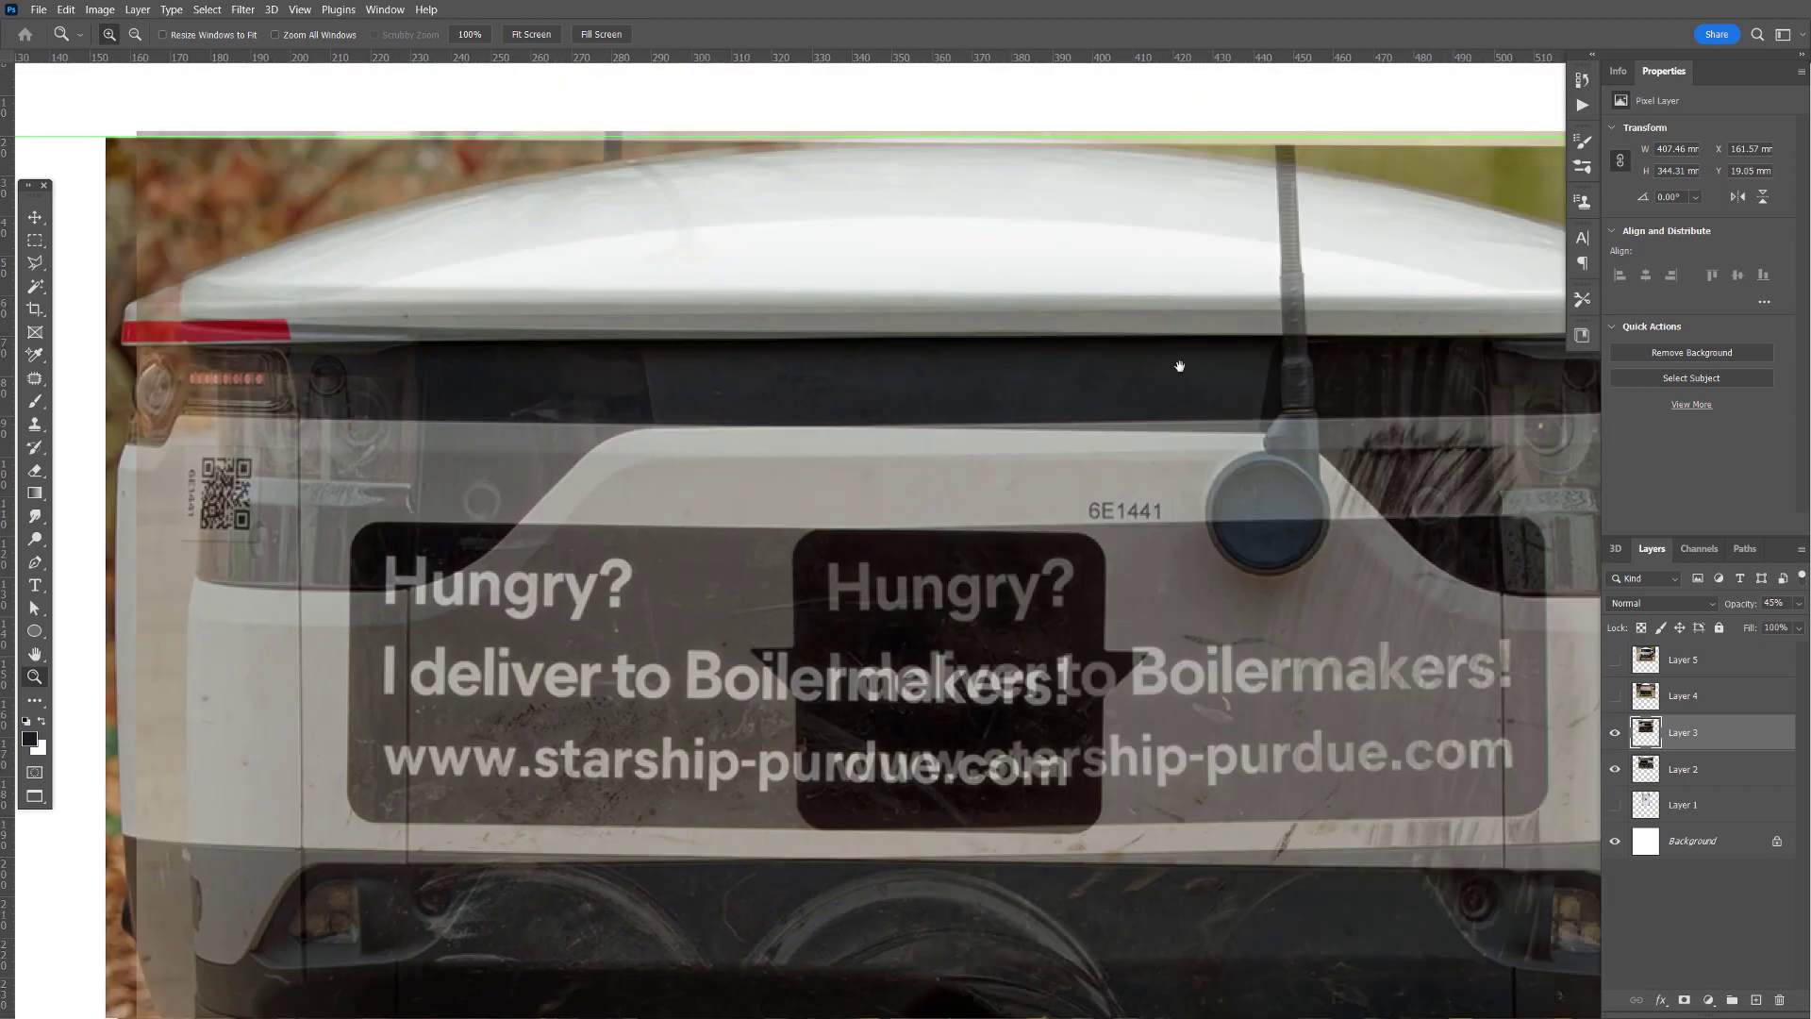
{"action": "left_click_drag", "start_coordinate": [1161, 379], "coordinate": [1150, 496]}
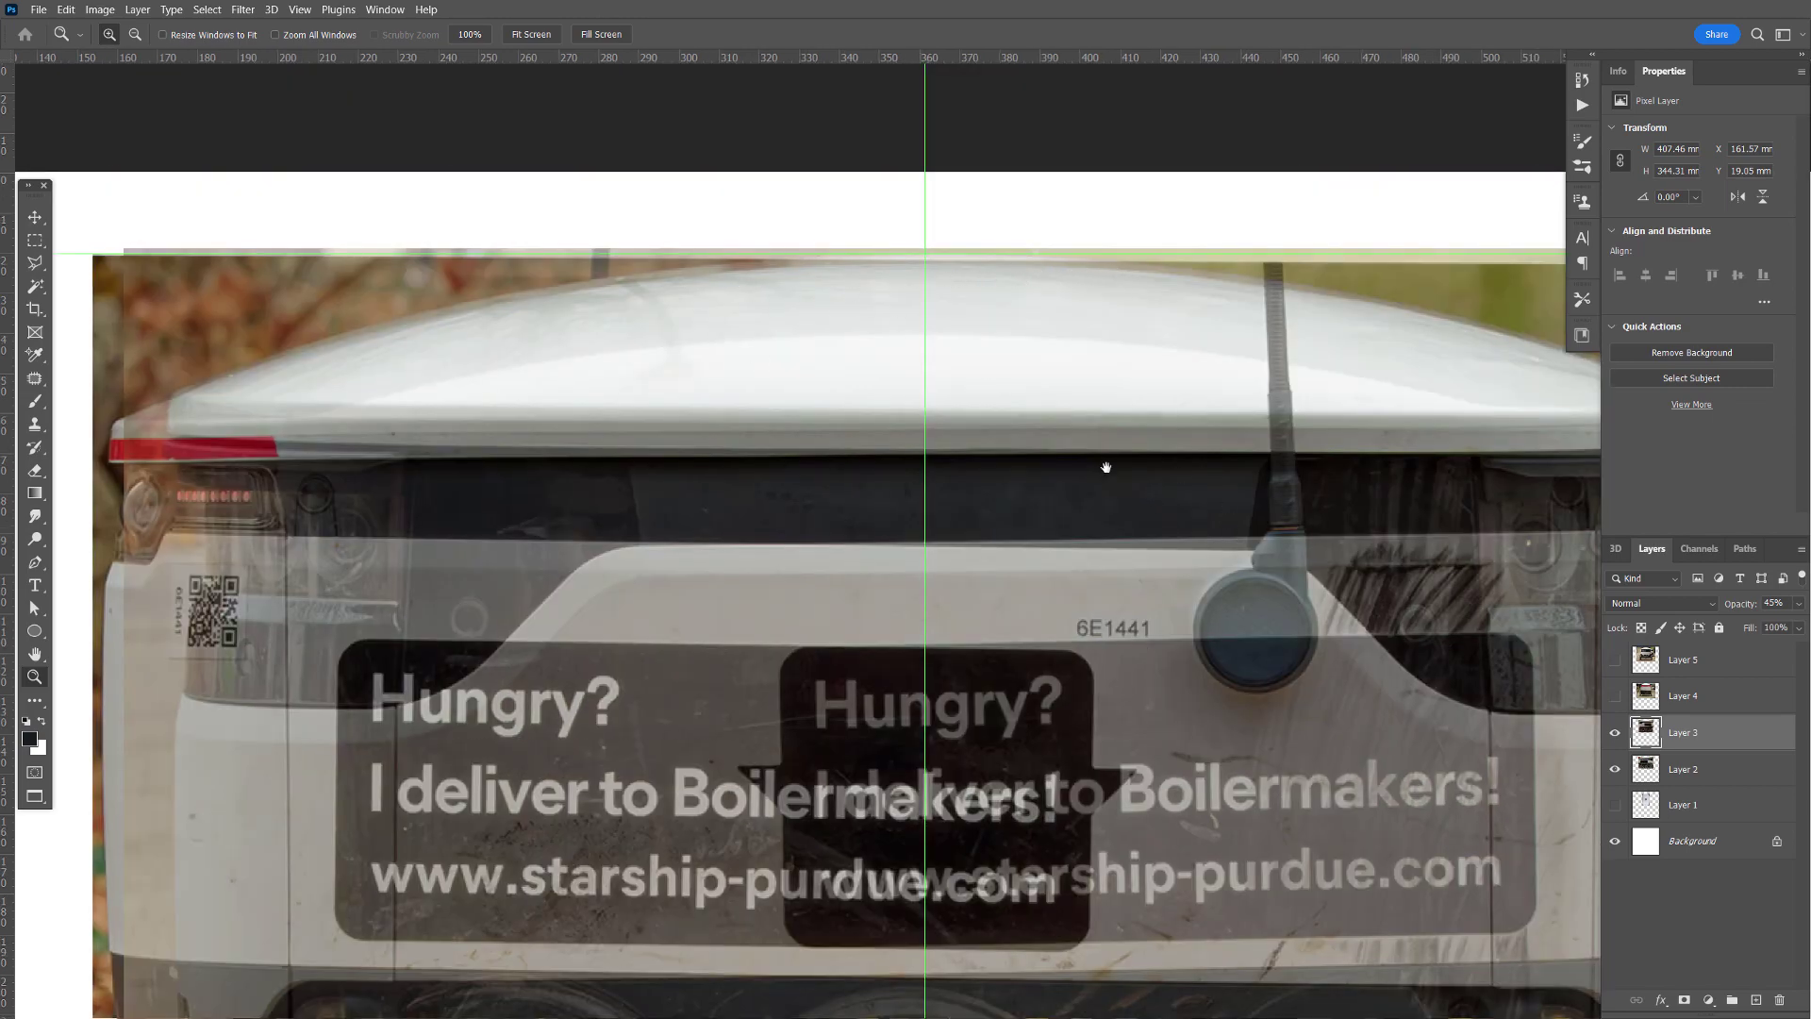
{"action": "scroll", "coordinate": [1103, 468], "scroll_direction": "down", "scroll_amount": 2}
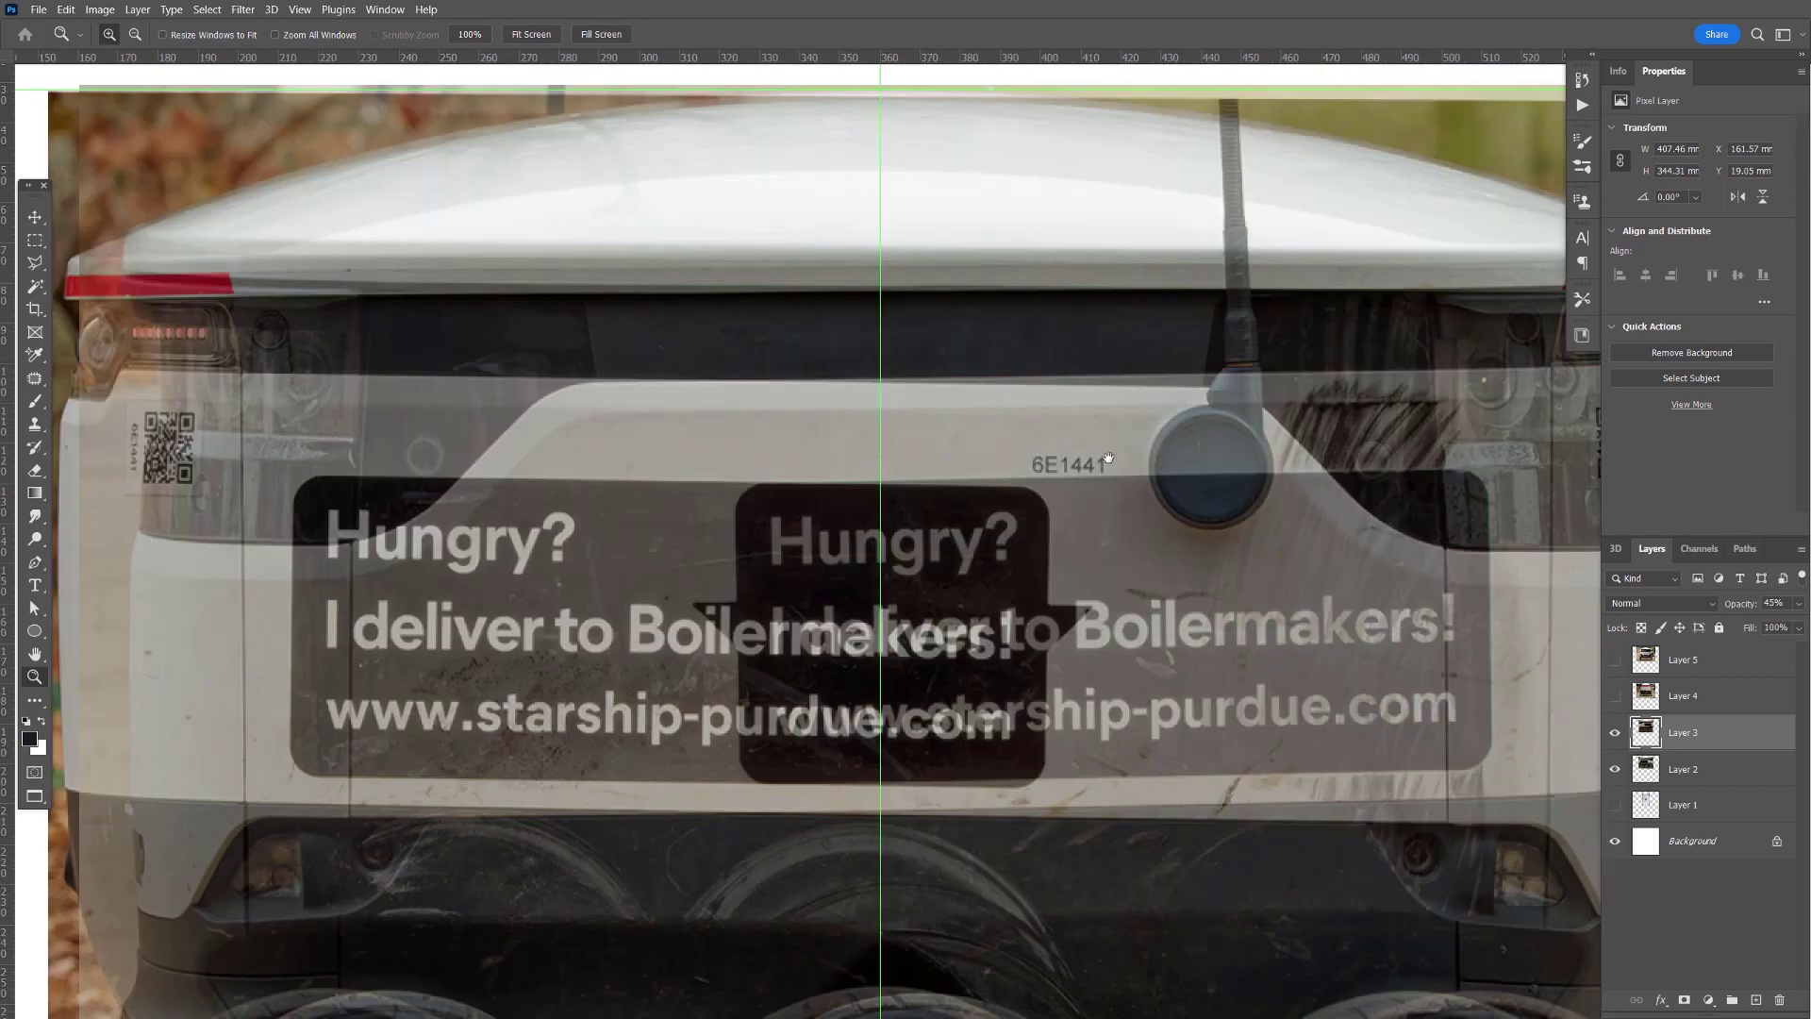
{"action": "left_click", "coordinate": [1088, 511], "text": "alt"}
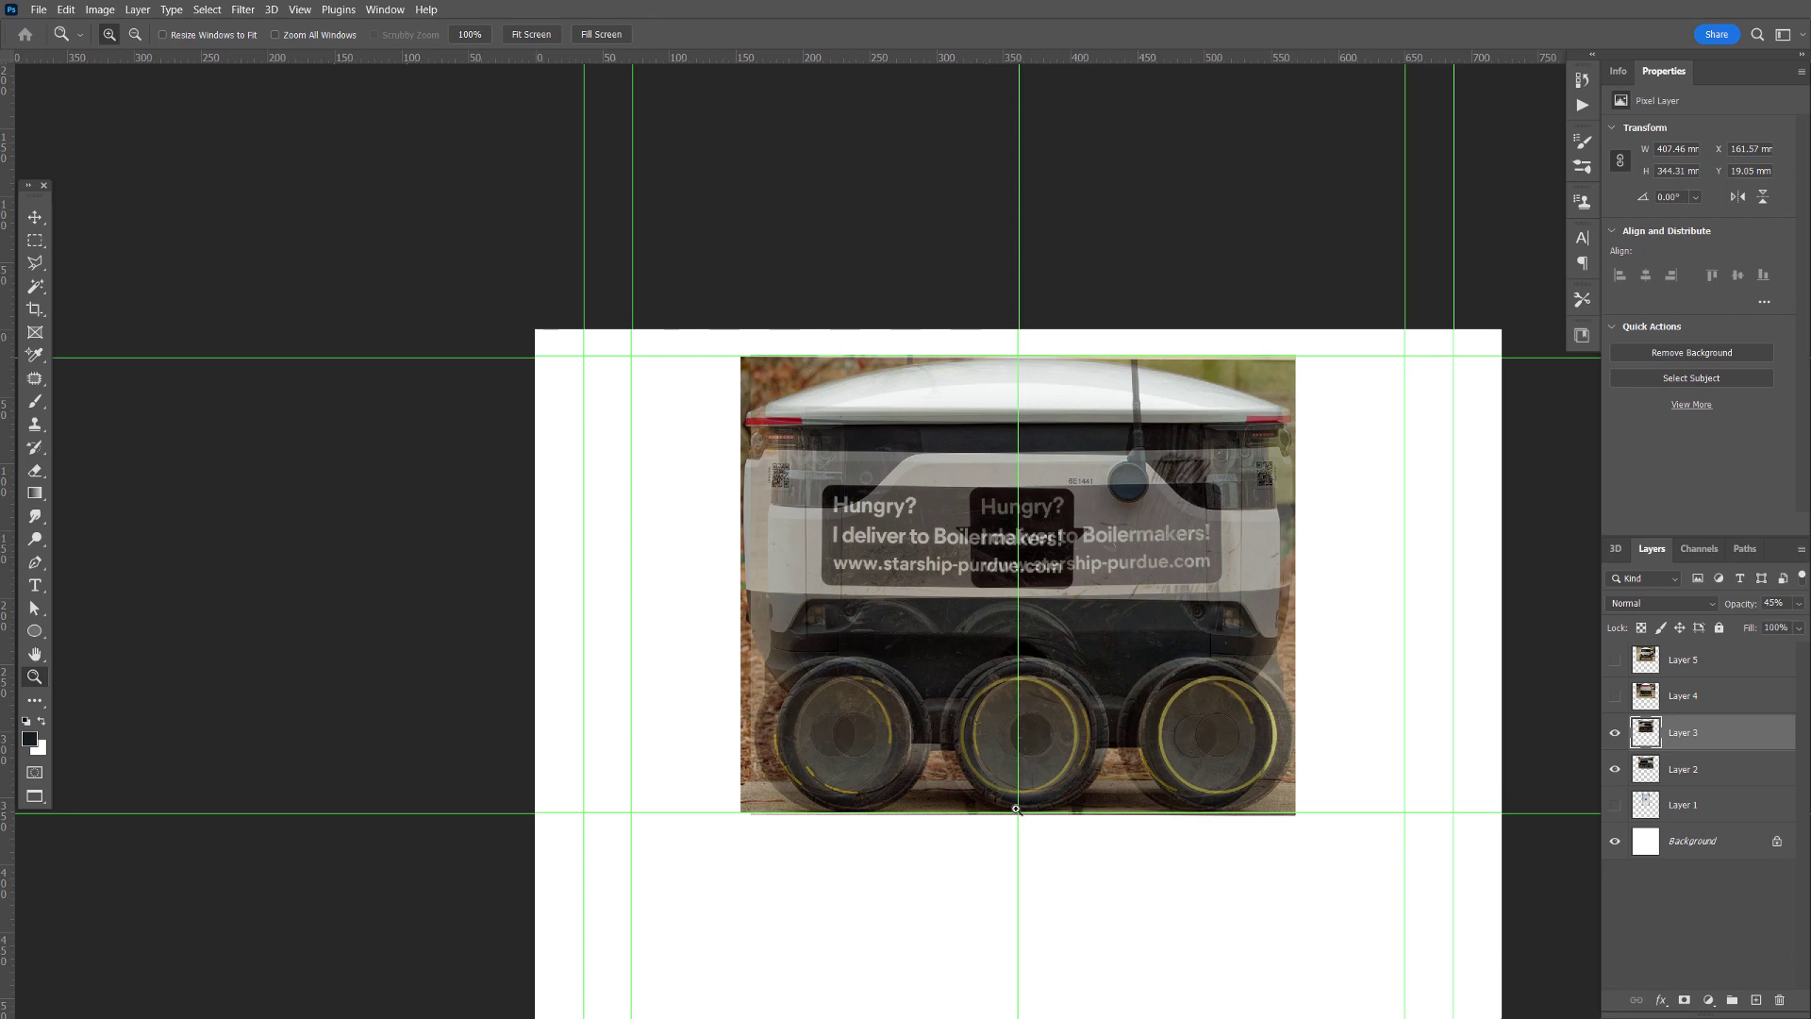
{"action": "left_click", "coordinate": [887, 788]}
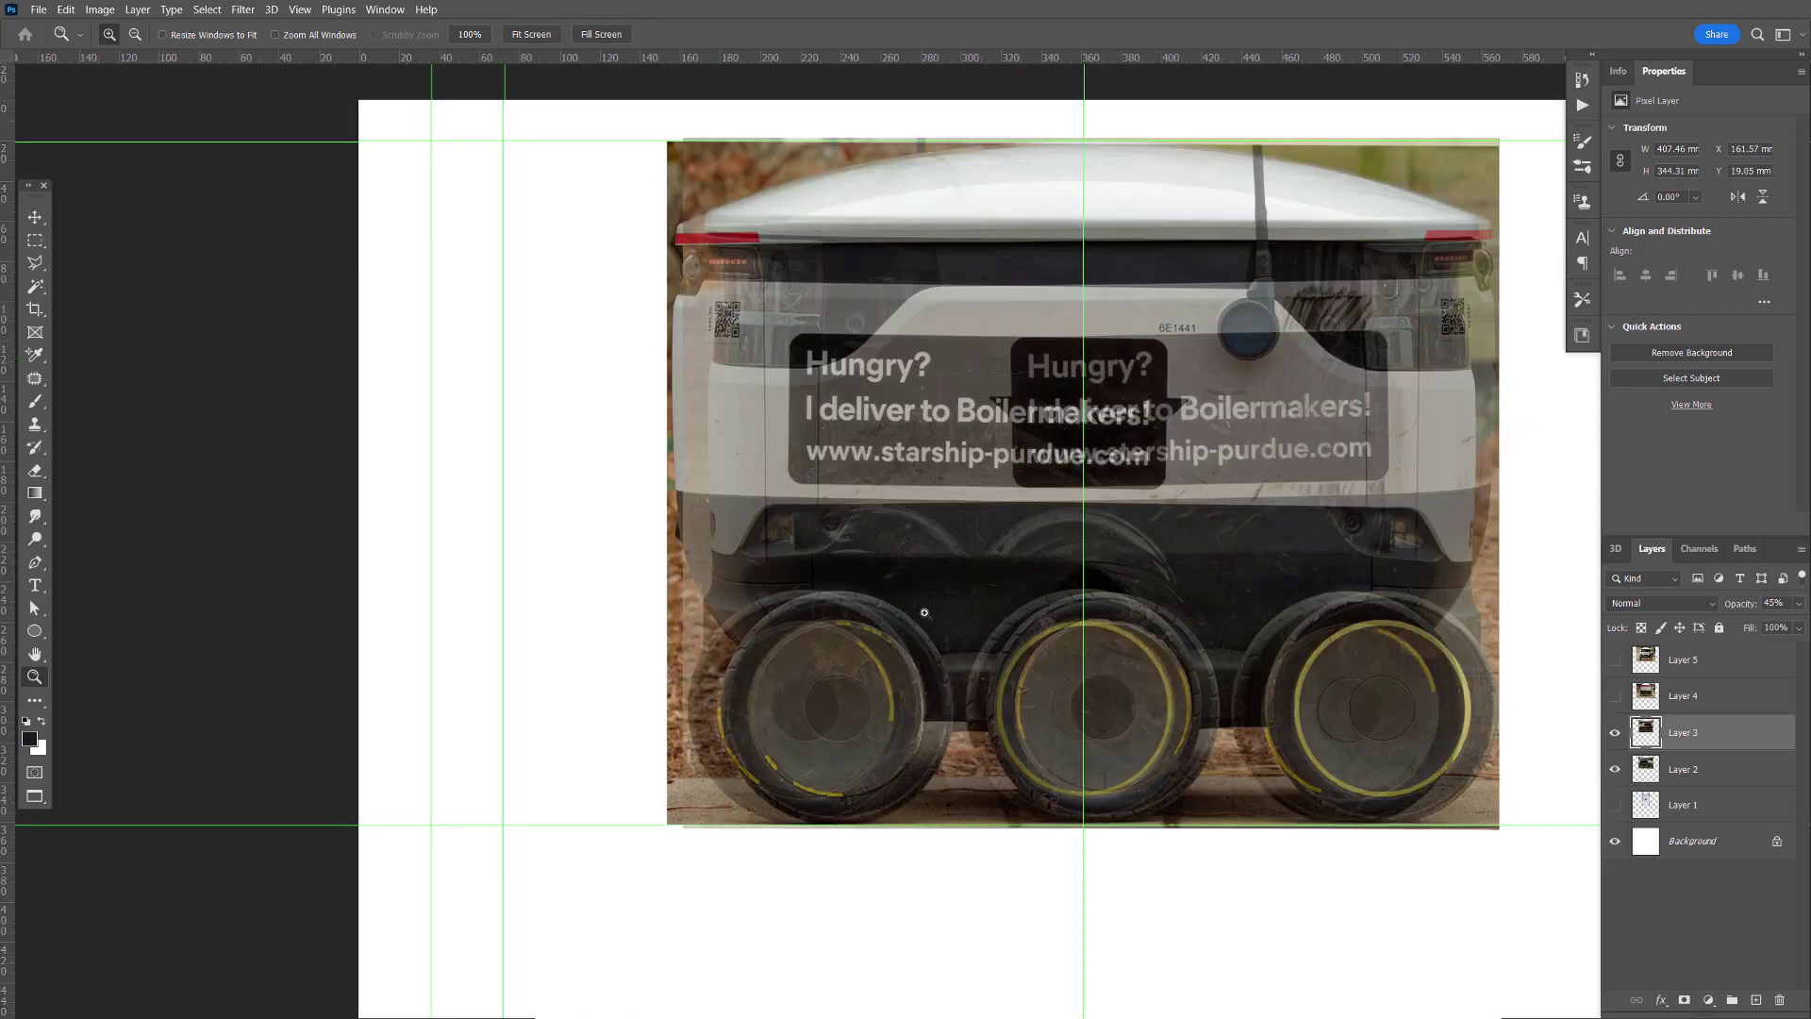
- Hide Layer 3 and start a Pen path in Layer 2's photo down the front edge of the robot's white body panel
{"action": "left_click", "coordinate": [1613, 733]}
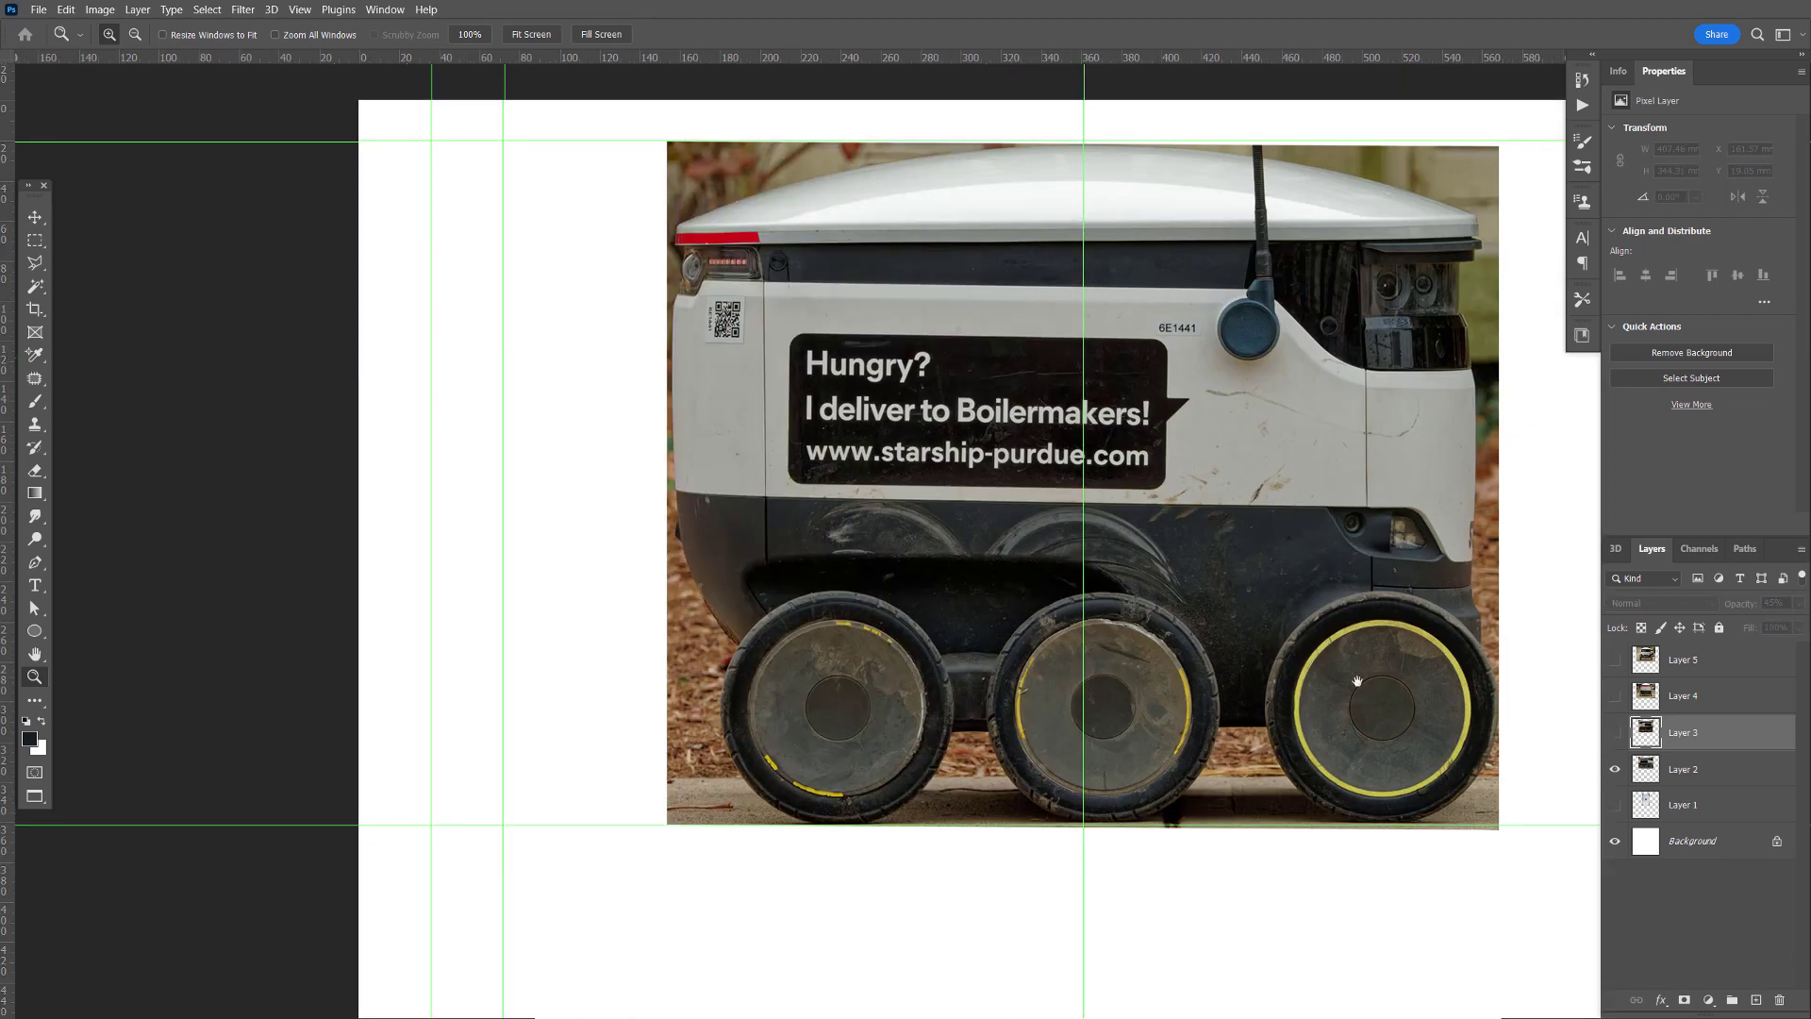
{"action": "left_click_drag", "start_coordinate": [1356, 681], "coordinate": [1268, 714]}
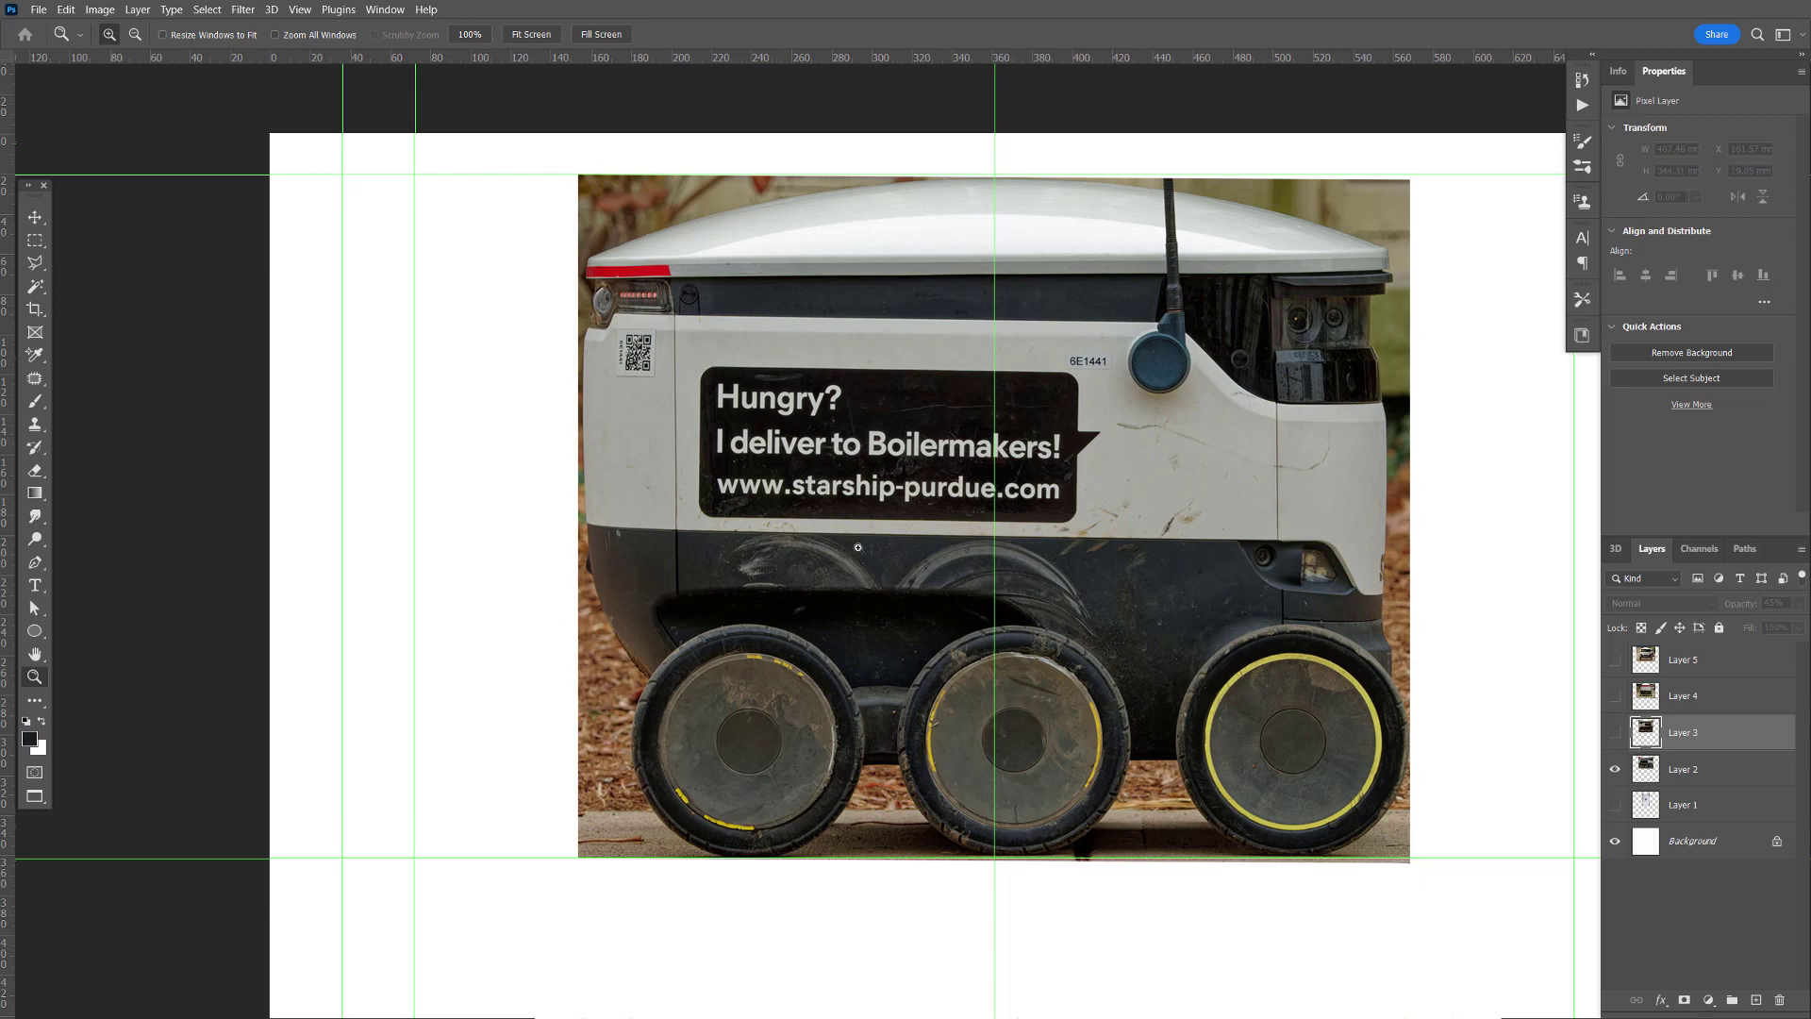
{"action": "left_click", "coordinate": [1394, 454]}
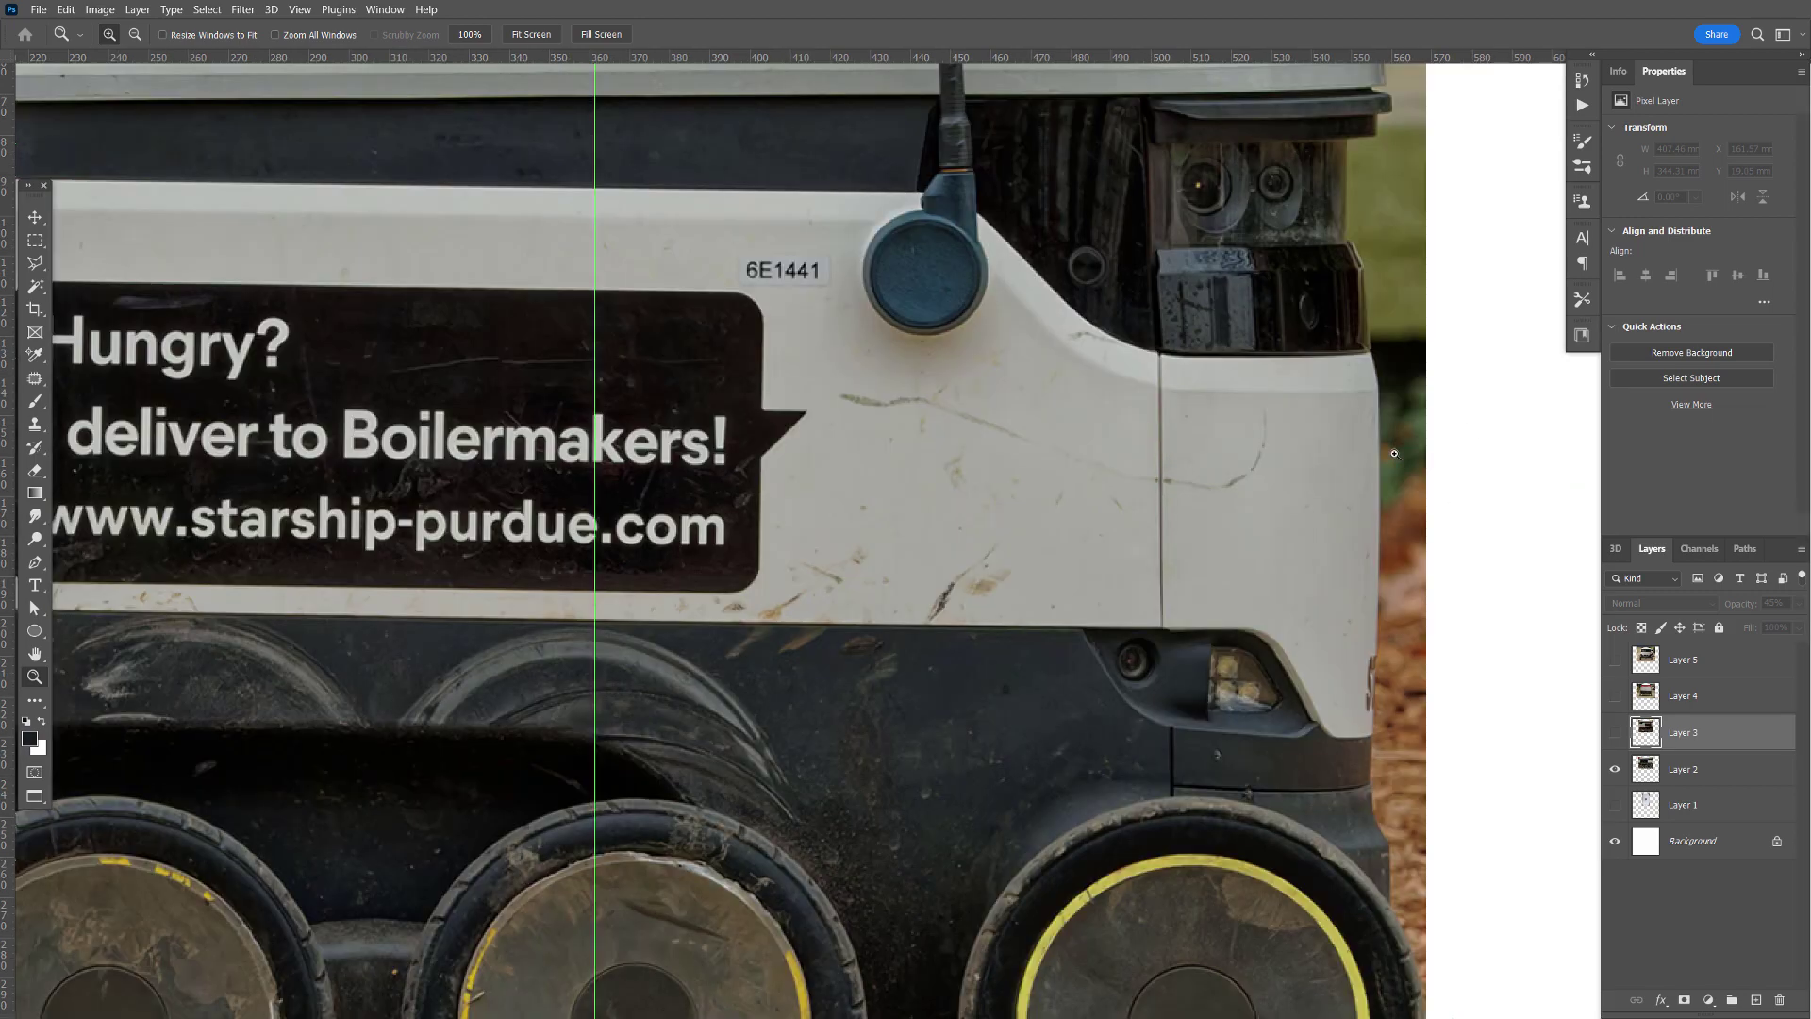
{"action": "left_click", "coordinate": [1321, 488]}
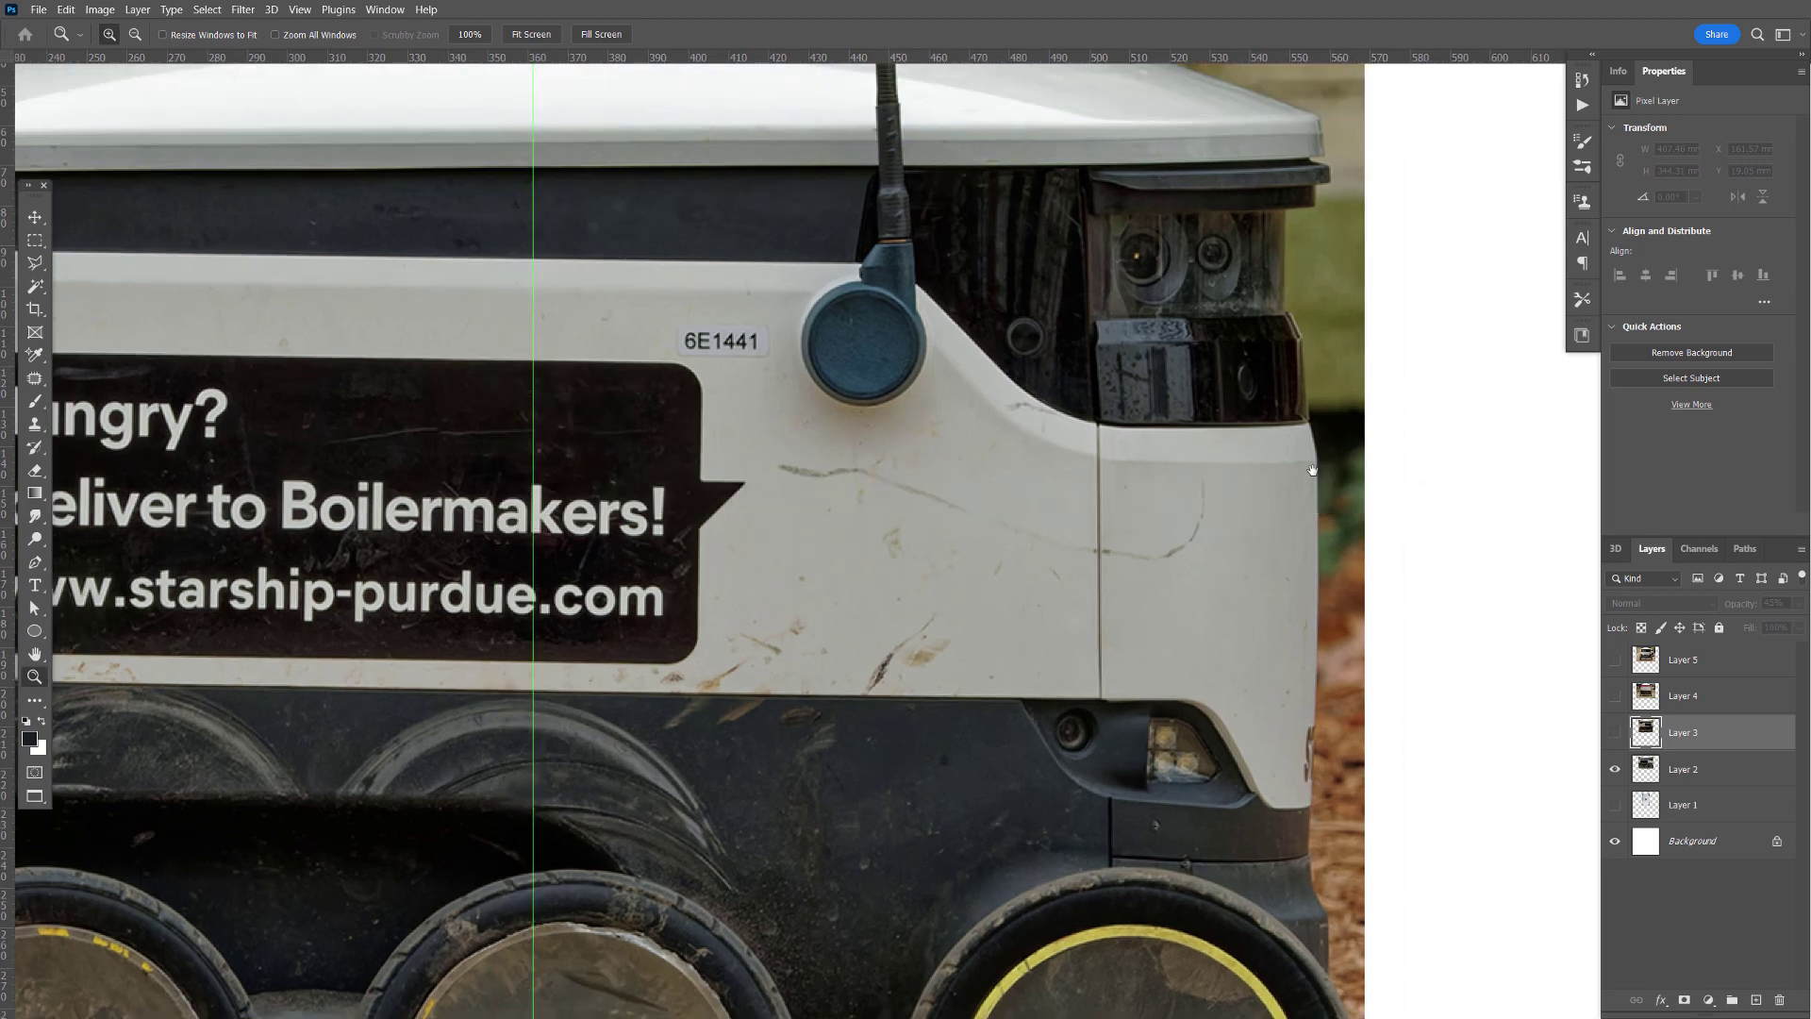
{"action": "left_click", "coordinate": [1264, 449]}
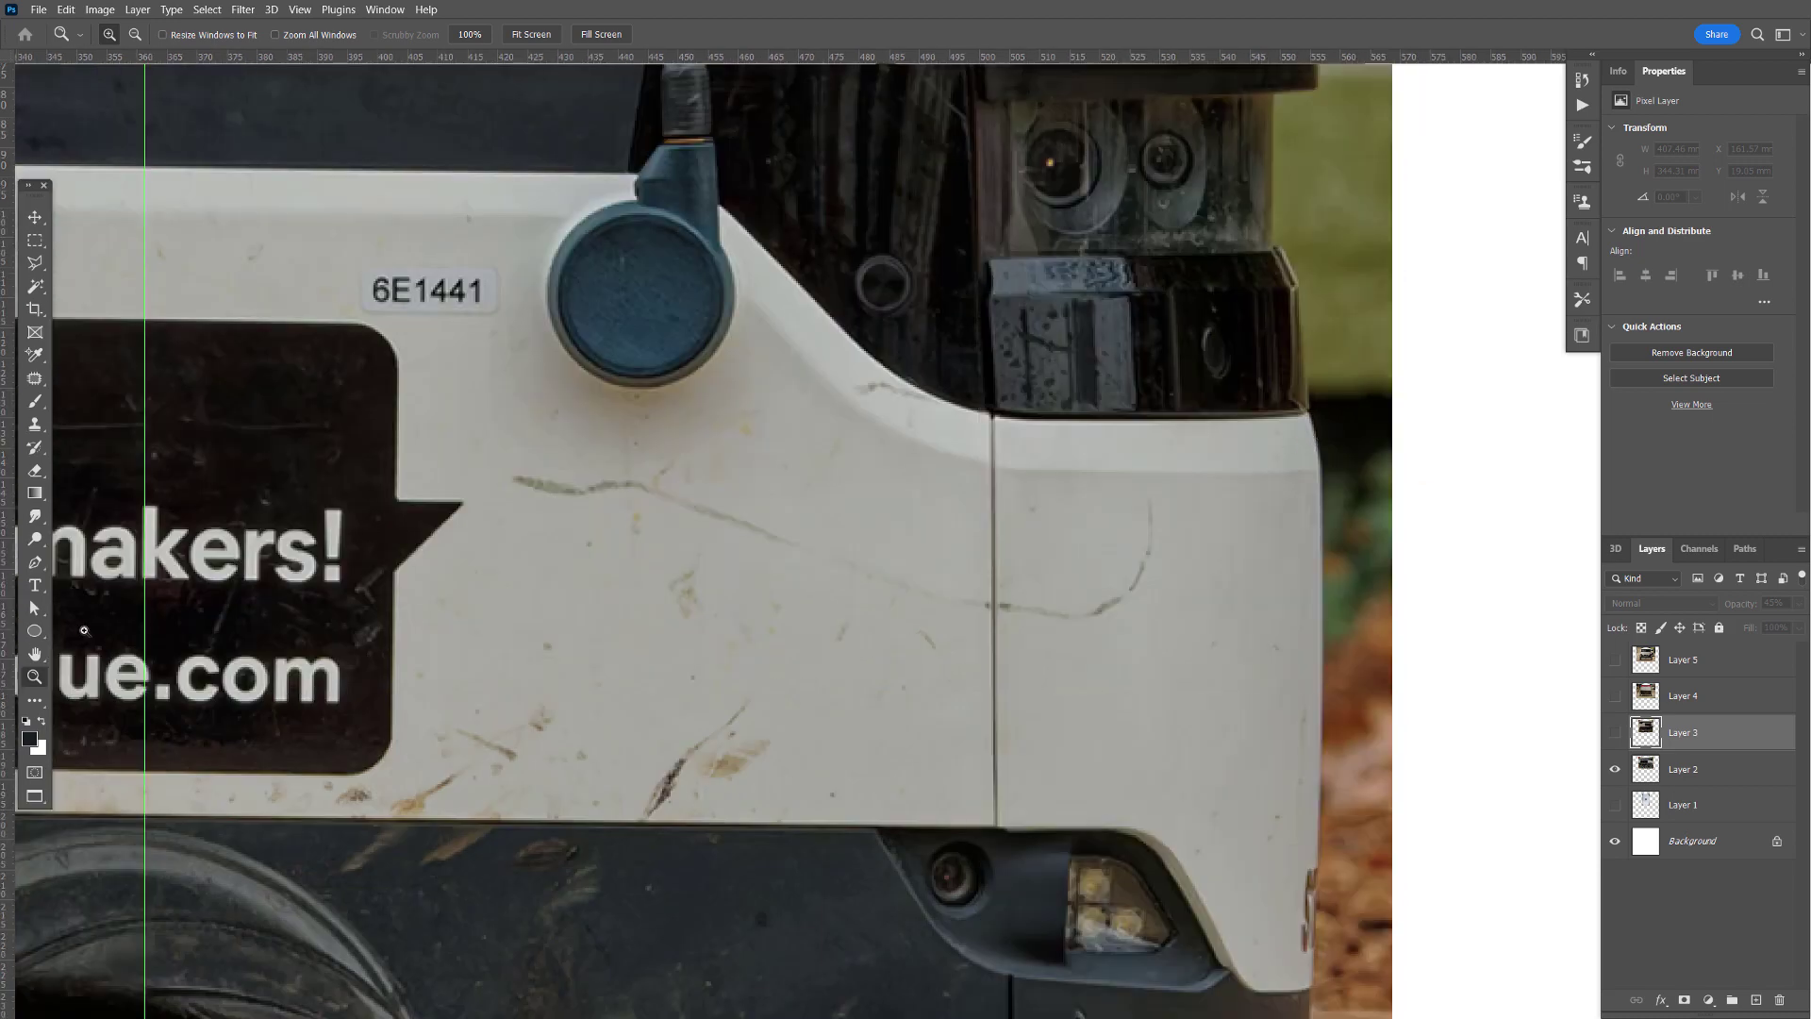
{"action": "left_click", "coordinate": [1308, 415]}
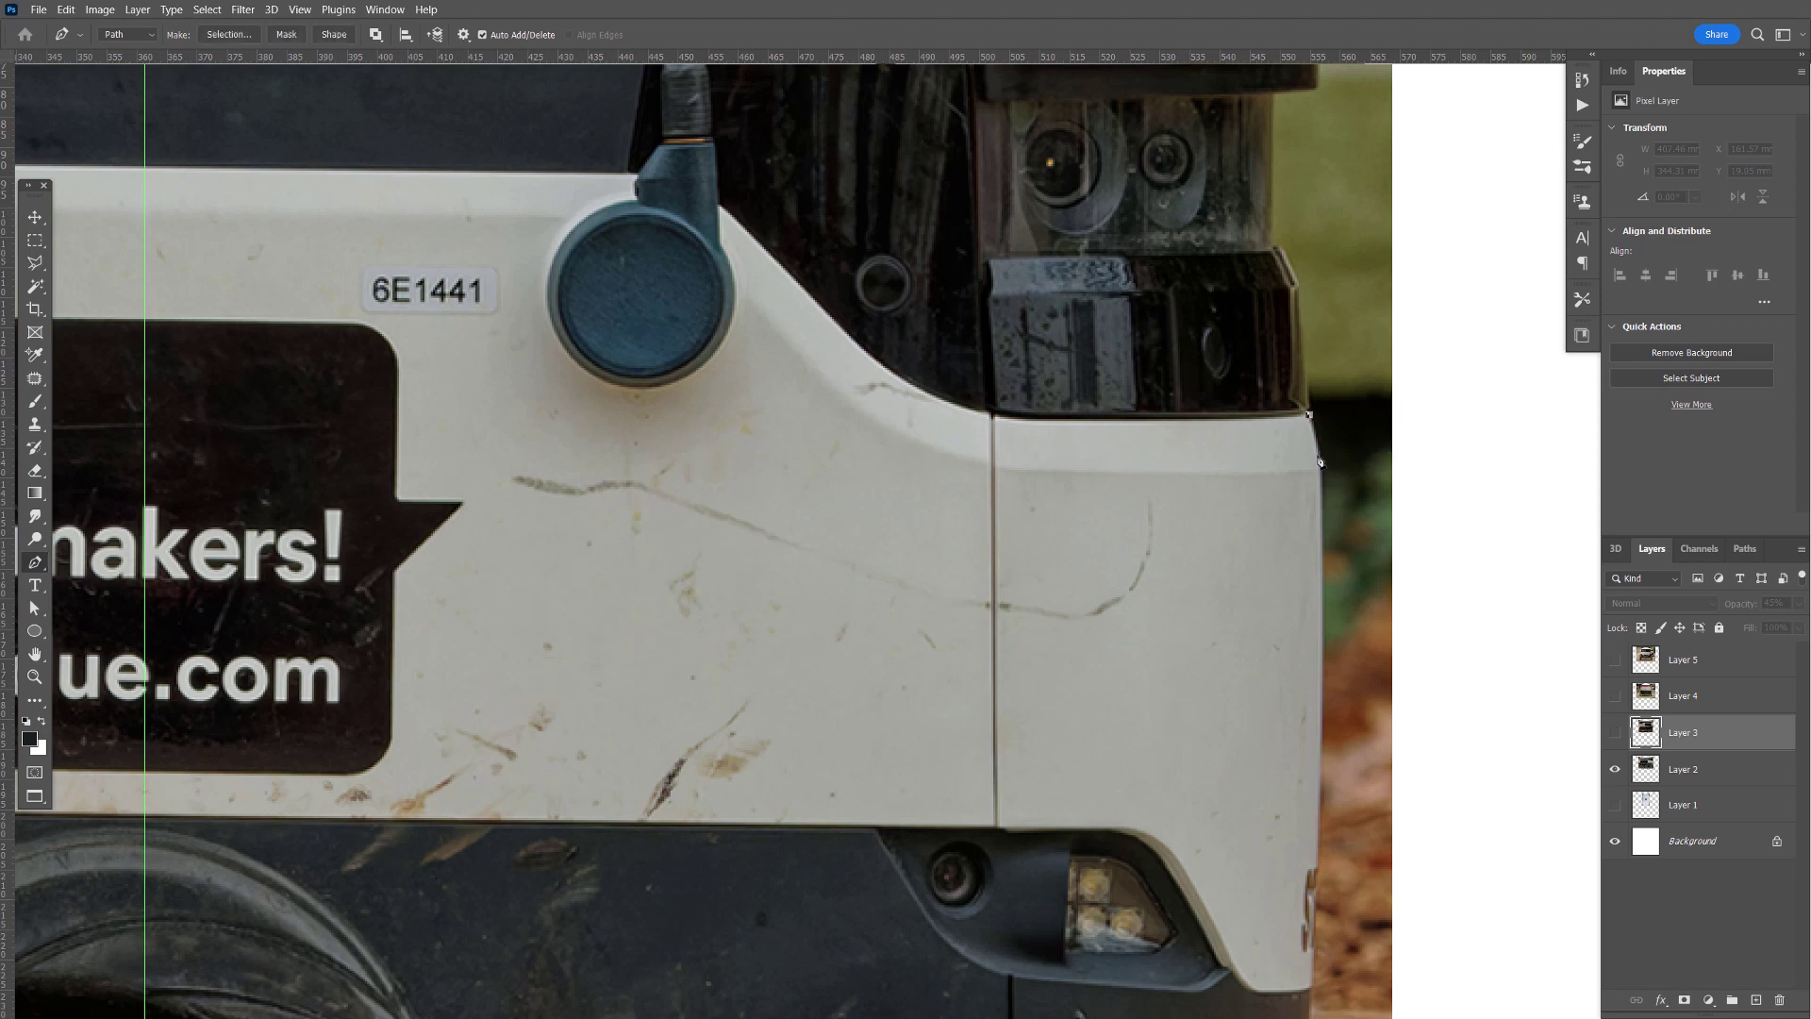
{"action": "left_click_drag", "start_coordinate": [1322, 463], "coordinate": [1322, 481]}
{"action": "scroll", "coordinate": [1253, 547], "scroll_direction": "down", "scroll_amount": 3}
{"action": "scroll", "coordinate": [1253, 547], "scroll_direction": "right", "scroll_amount": 1}
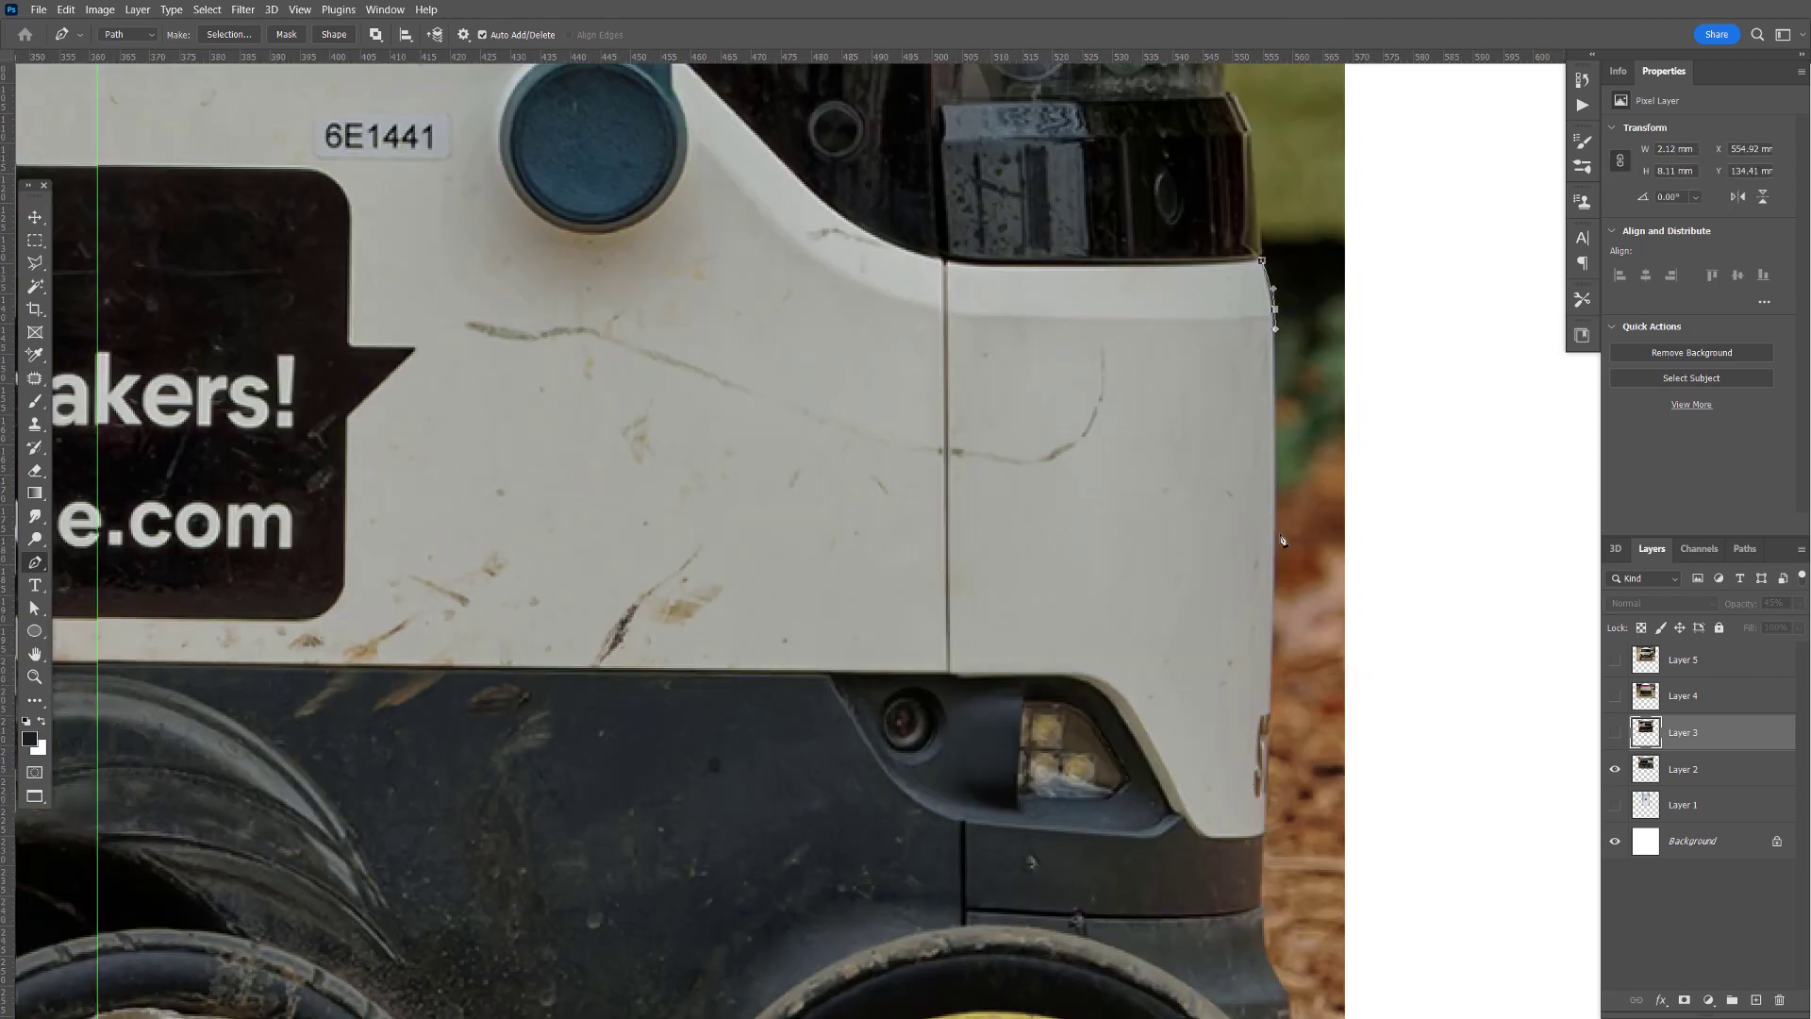
{"action": "left_click_drag", "start_coordinate": [1277, 538], "coordinate": [1275, 594]}
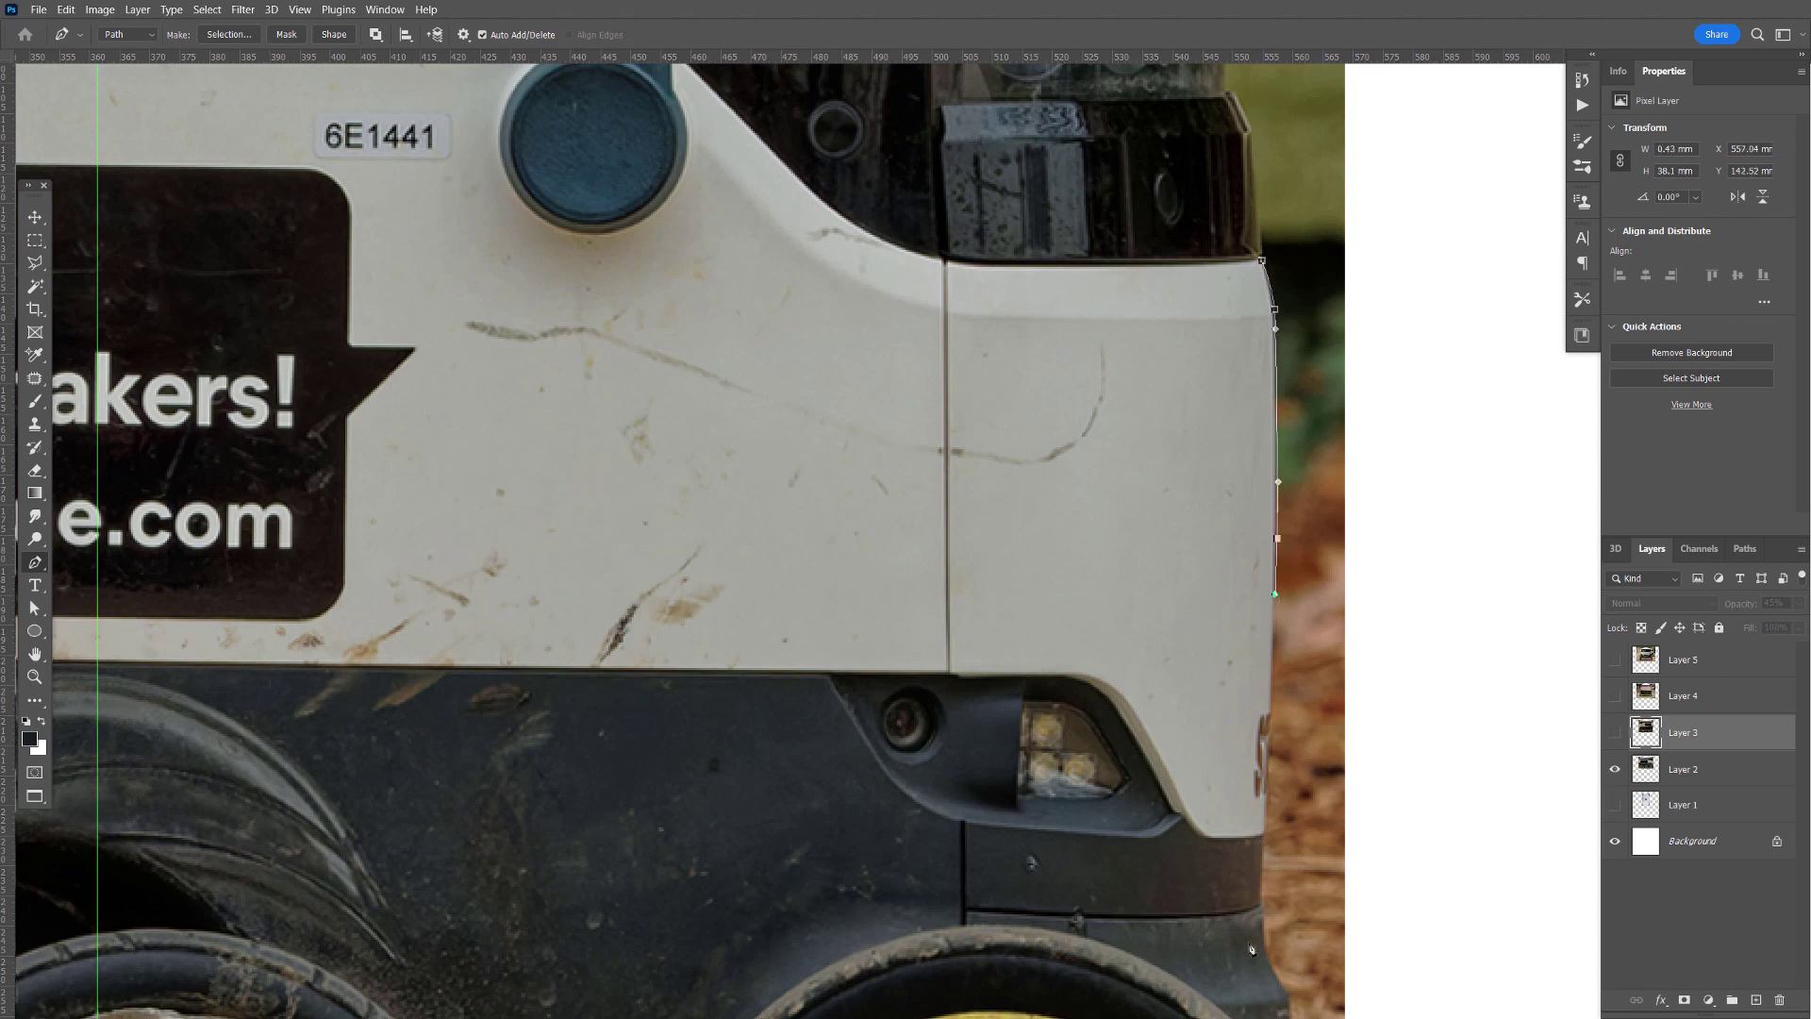
- Continue the Pen path down the lower front body and around the front wheel's outer tread to the ground line
{"action": "left_click", "coordinate": [1263, 904]}
{"action": "left_click_drag", "start_coordinate": [1288, 893], "coordinate": [1253, 844]}
{"action": "left_click", "coordinate": [1267, 868]}
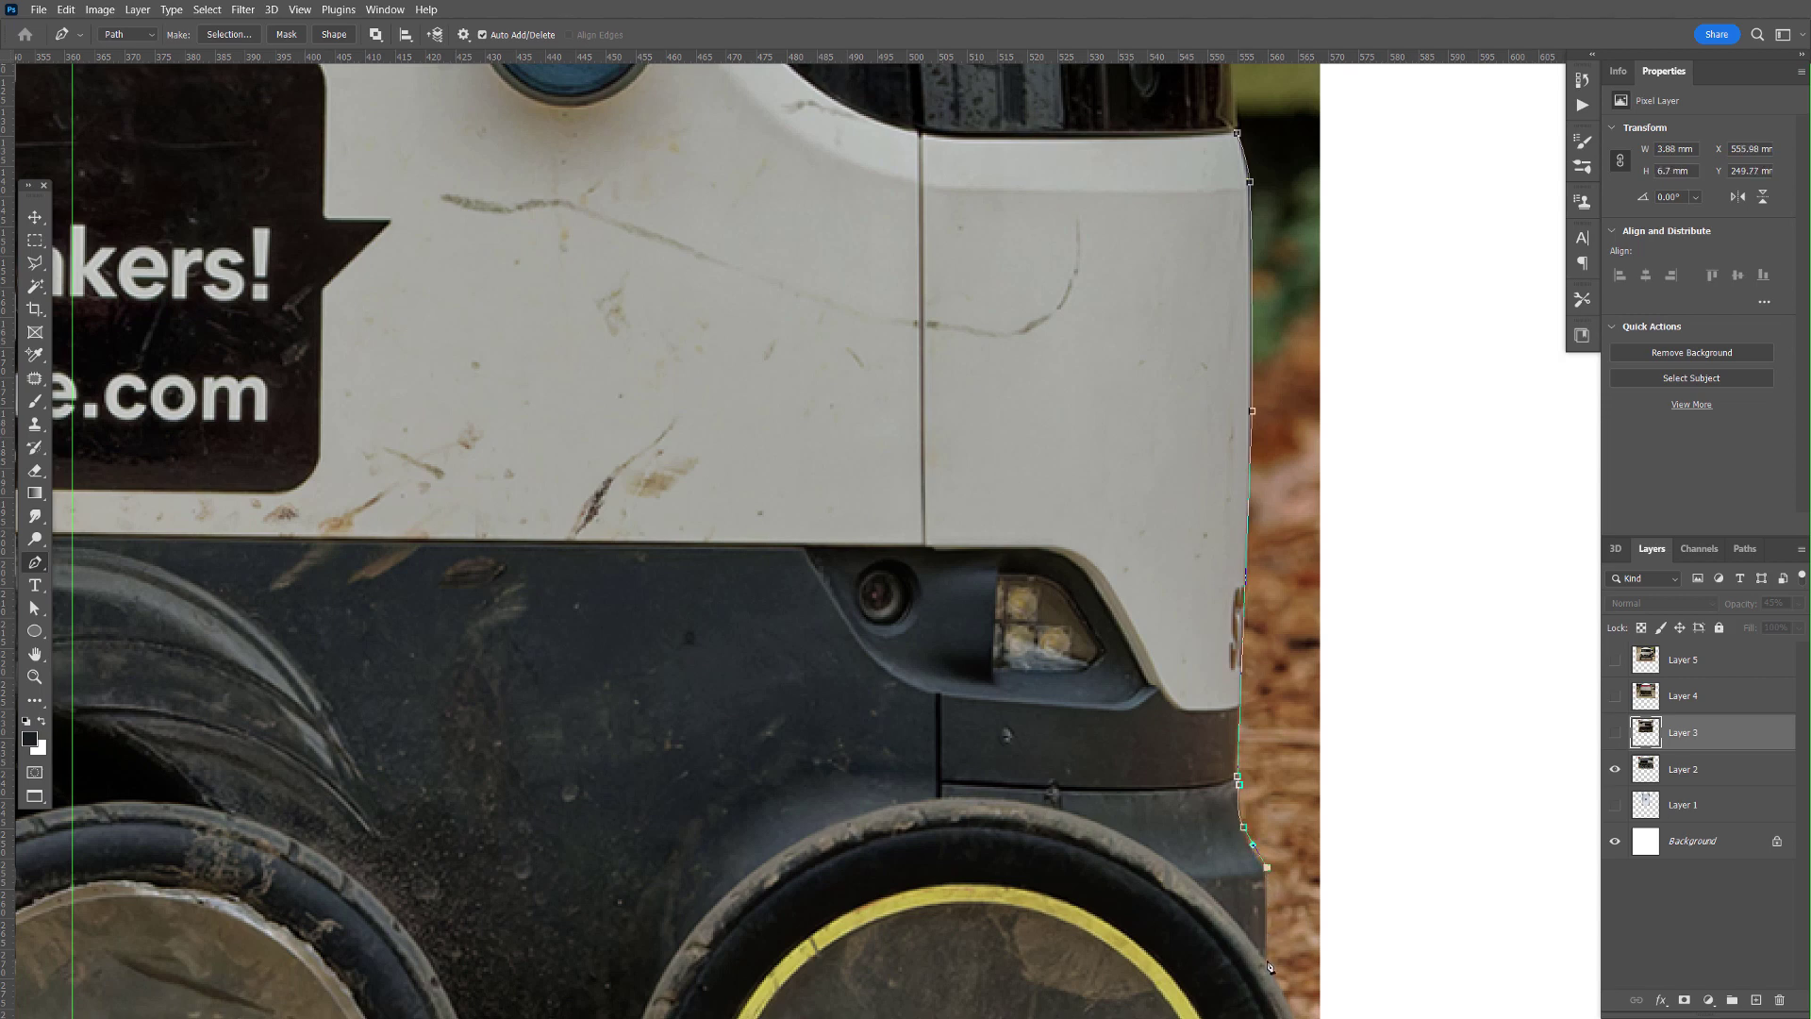
{"action": "left_click", "coordinate": [1266, 961]}
{"action": "left_click_drag", "start_coordinate": [1299, 733], "coordinate": [1278, 725]}
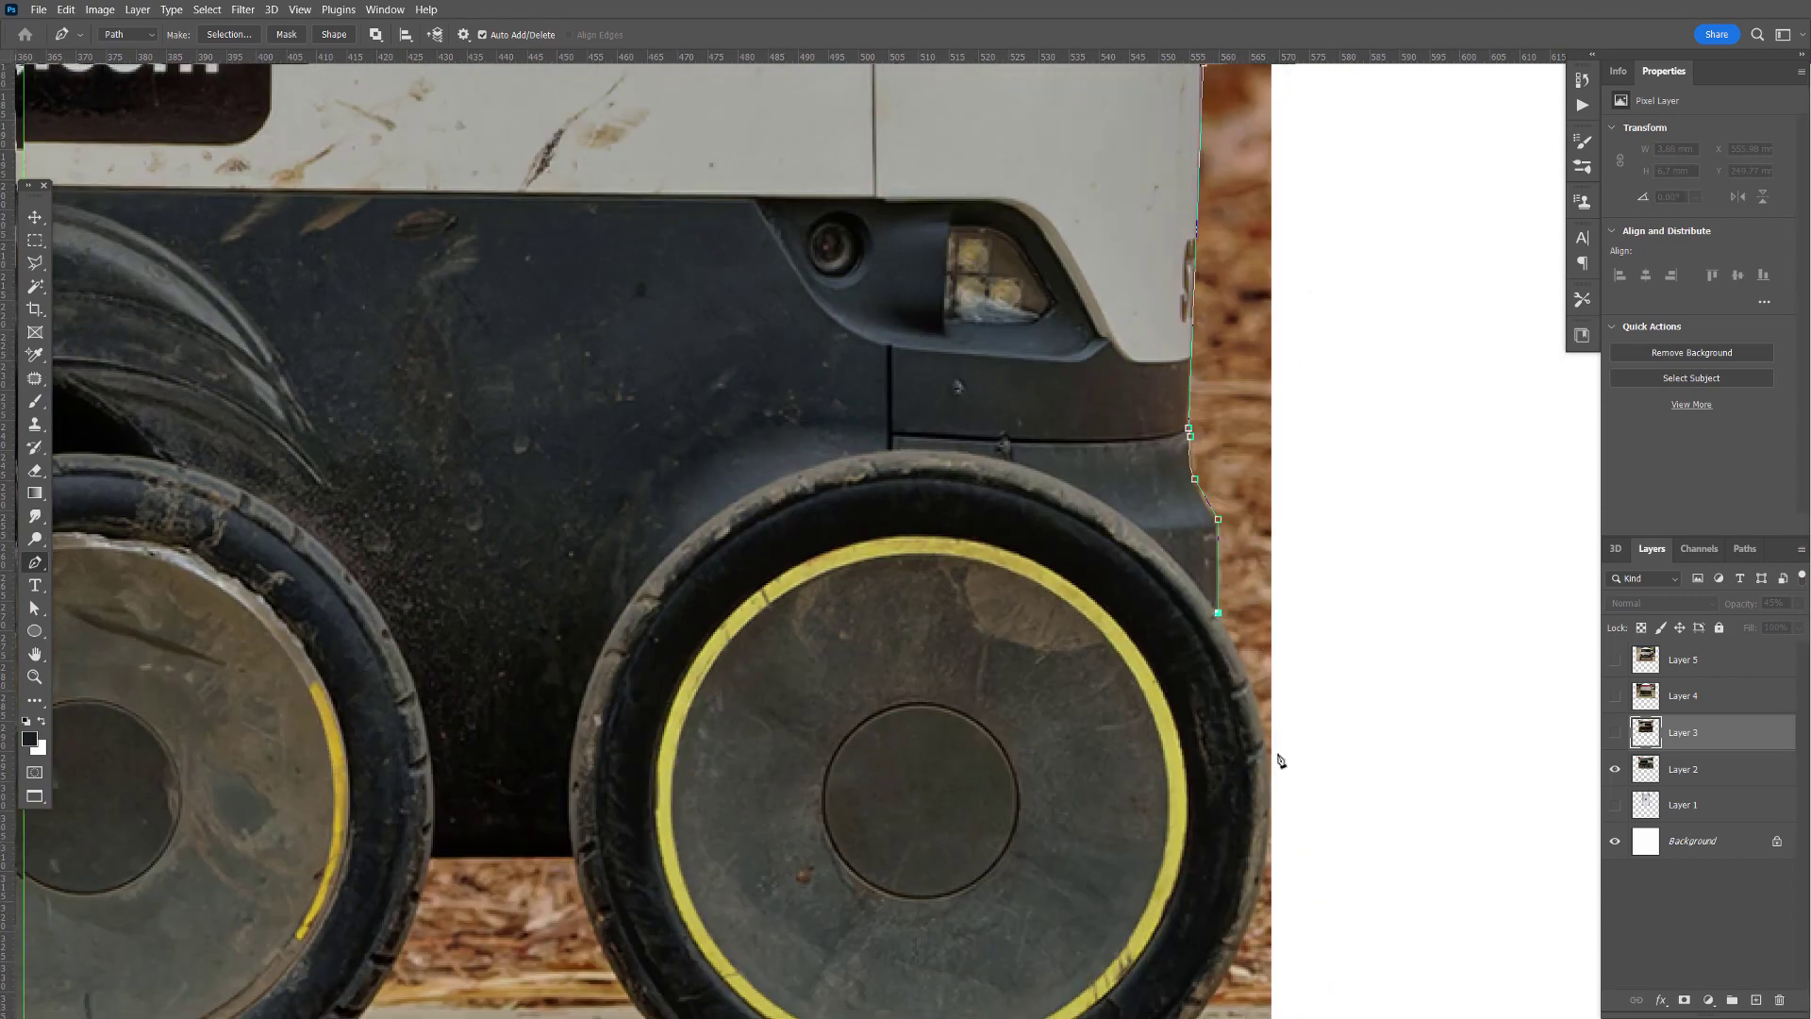
{"action": "left_click_drag", "start_coordinate": [1270, 768], "coordinate": [1273, 837]}
{"action": "scroll", "coordinate": [1226, 848], "scroll_direction": "down", "scroll_amount": 5}
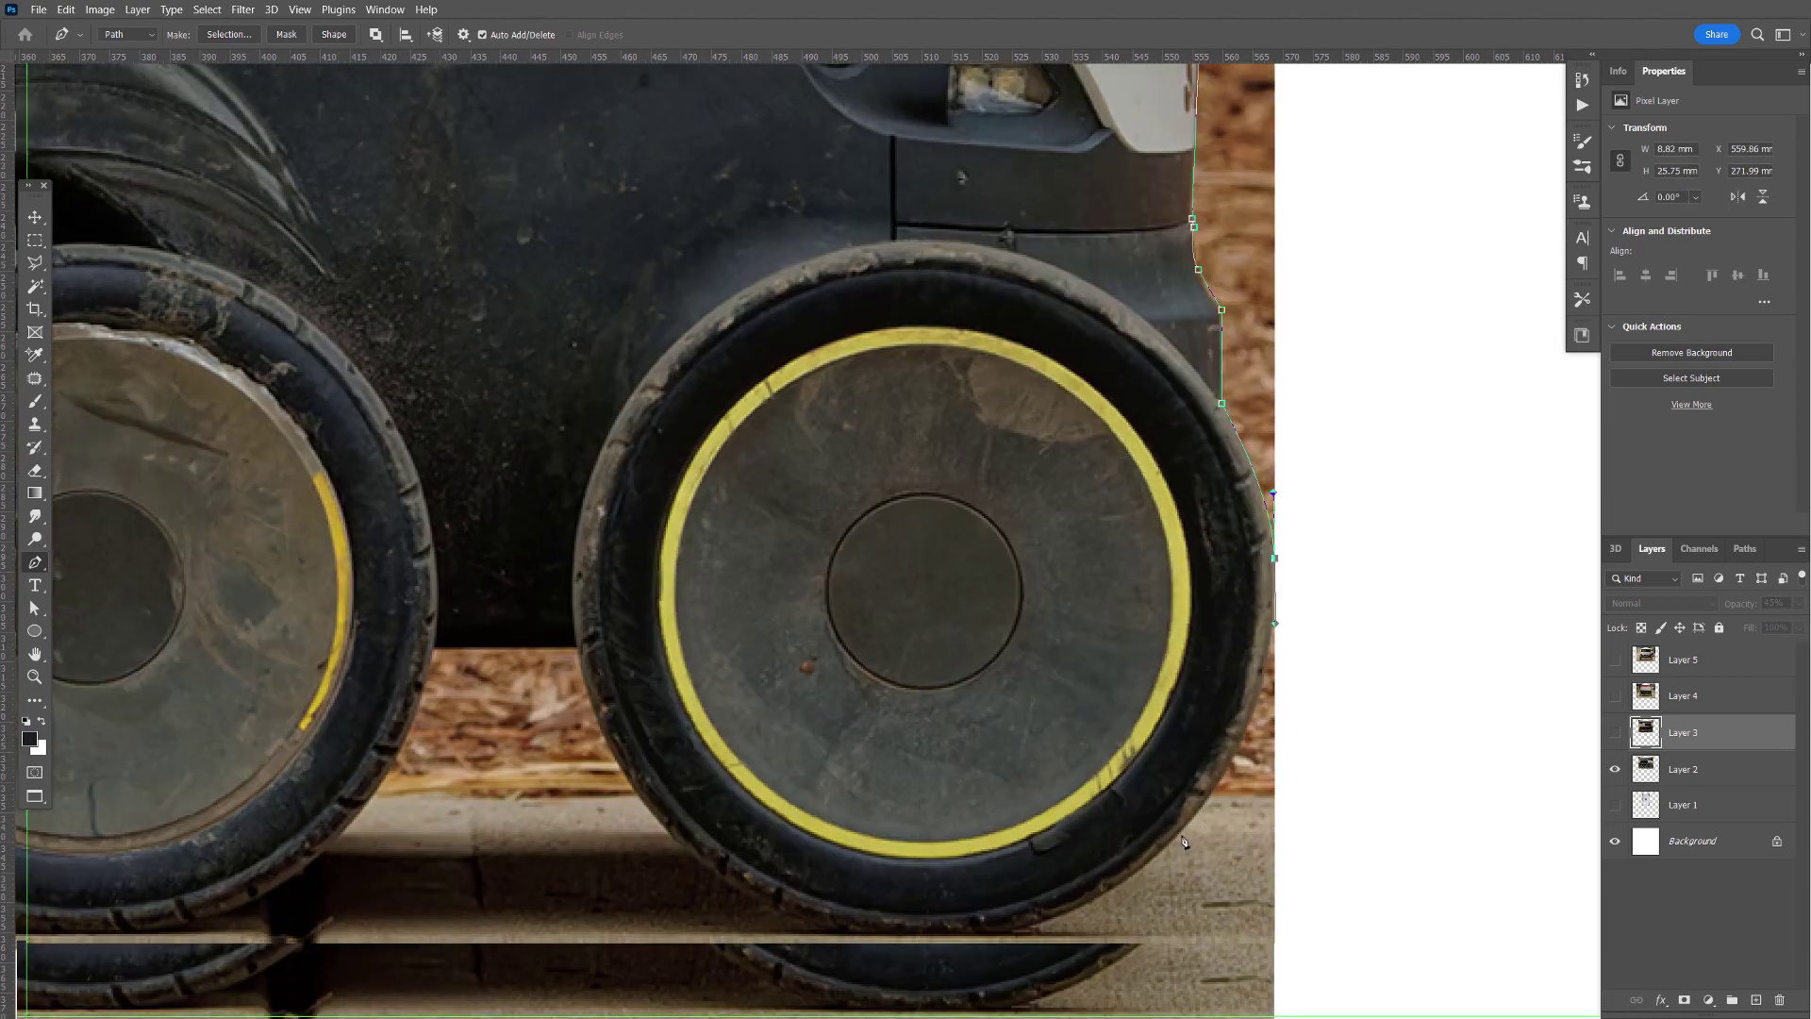
{"action": "left_click_drag", "start_coordinate": [1182, 835], "coordinate": [1102, 908]}
{"action": "left_click", "coordinate": [994, 940]}
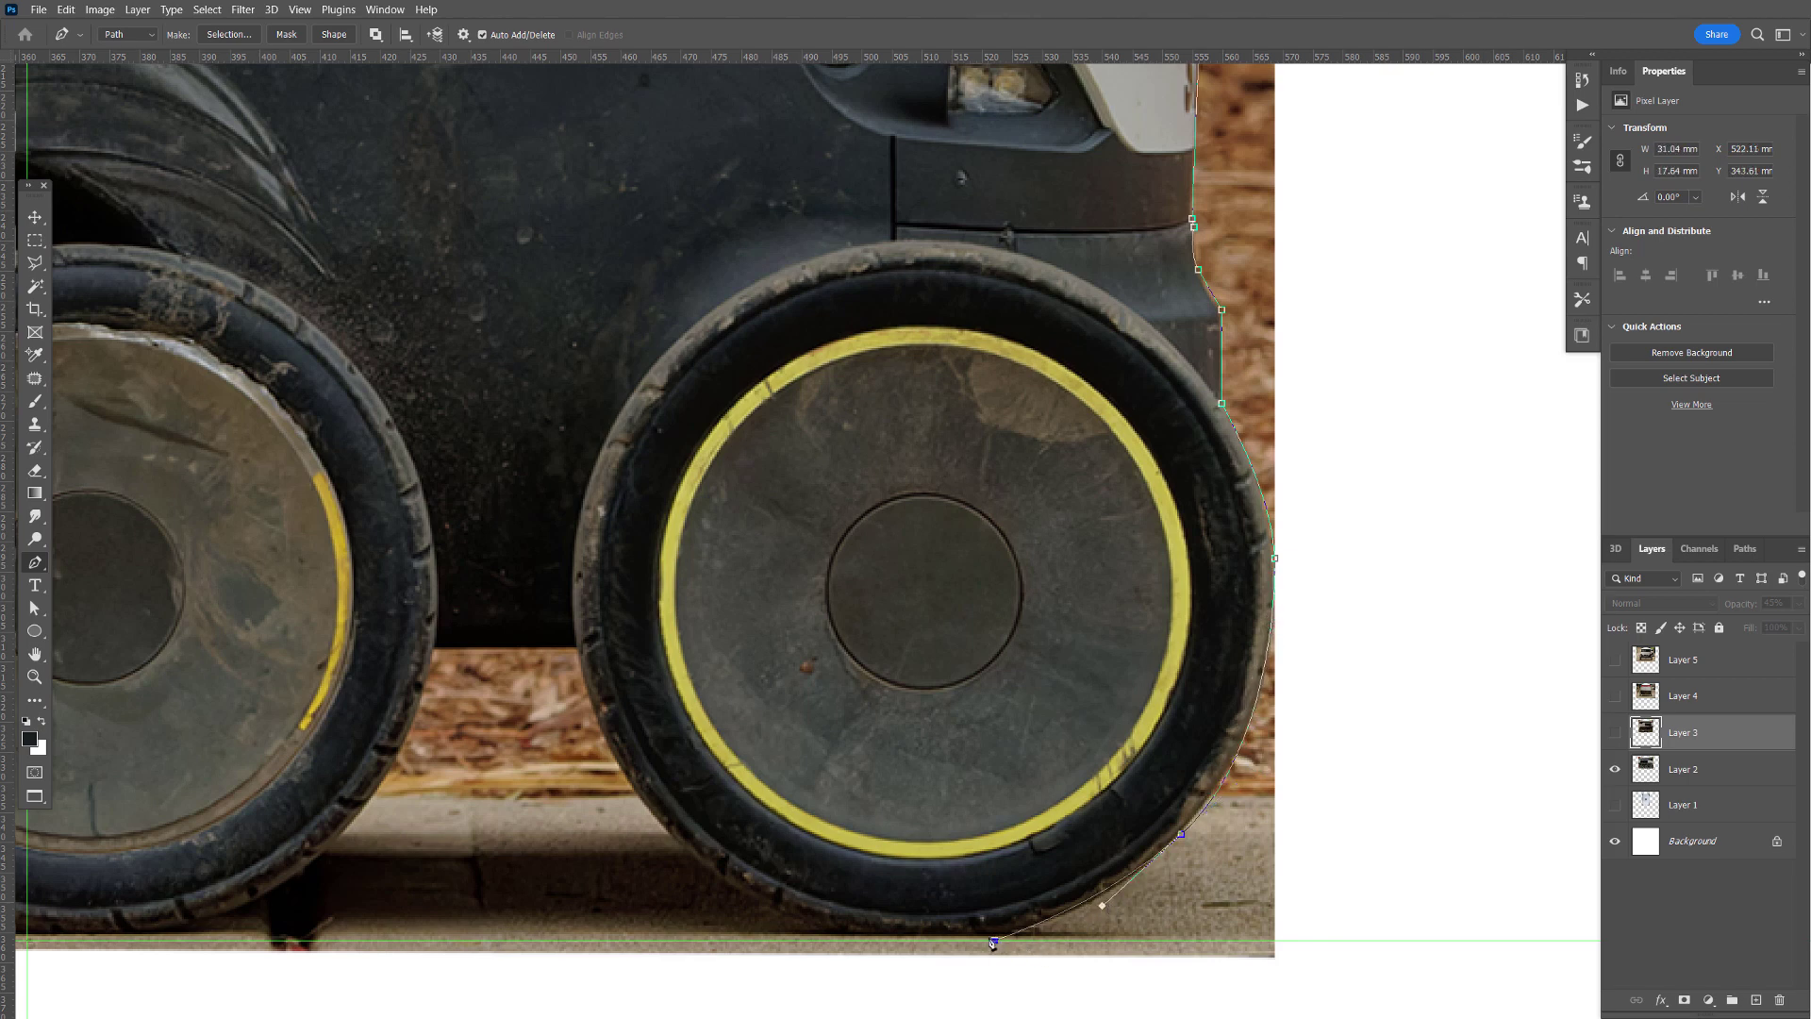
- Route the Pen path below the front wheel, out past the photo's edge and up to the height of the robot's roof
{"action": "left_click", "coordinate": [998, 995]}
{"action": "left_click", "coordinate": [1429, 995]}
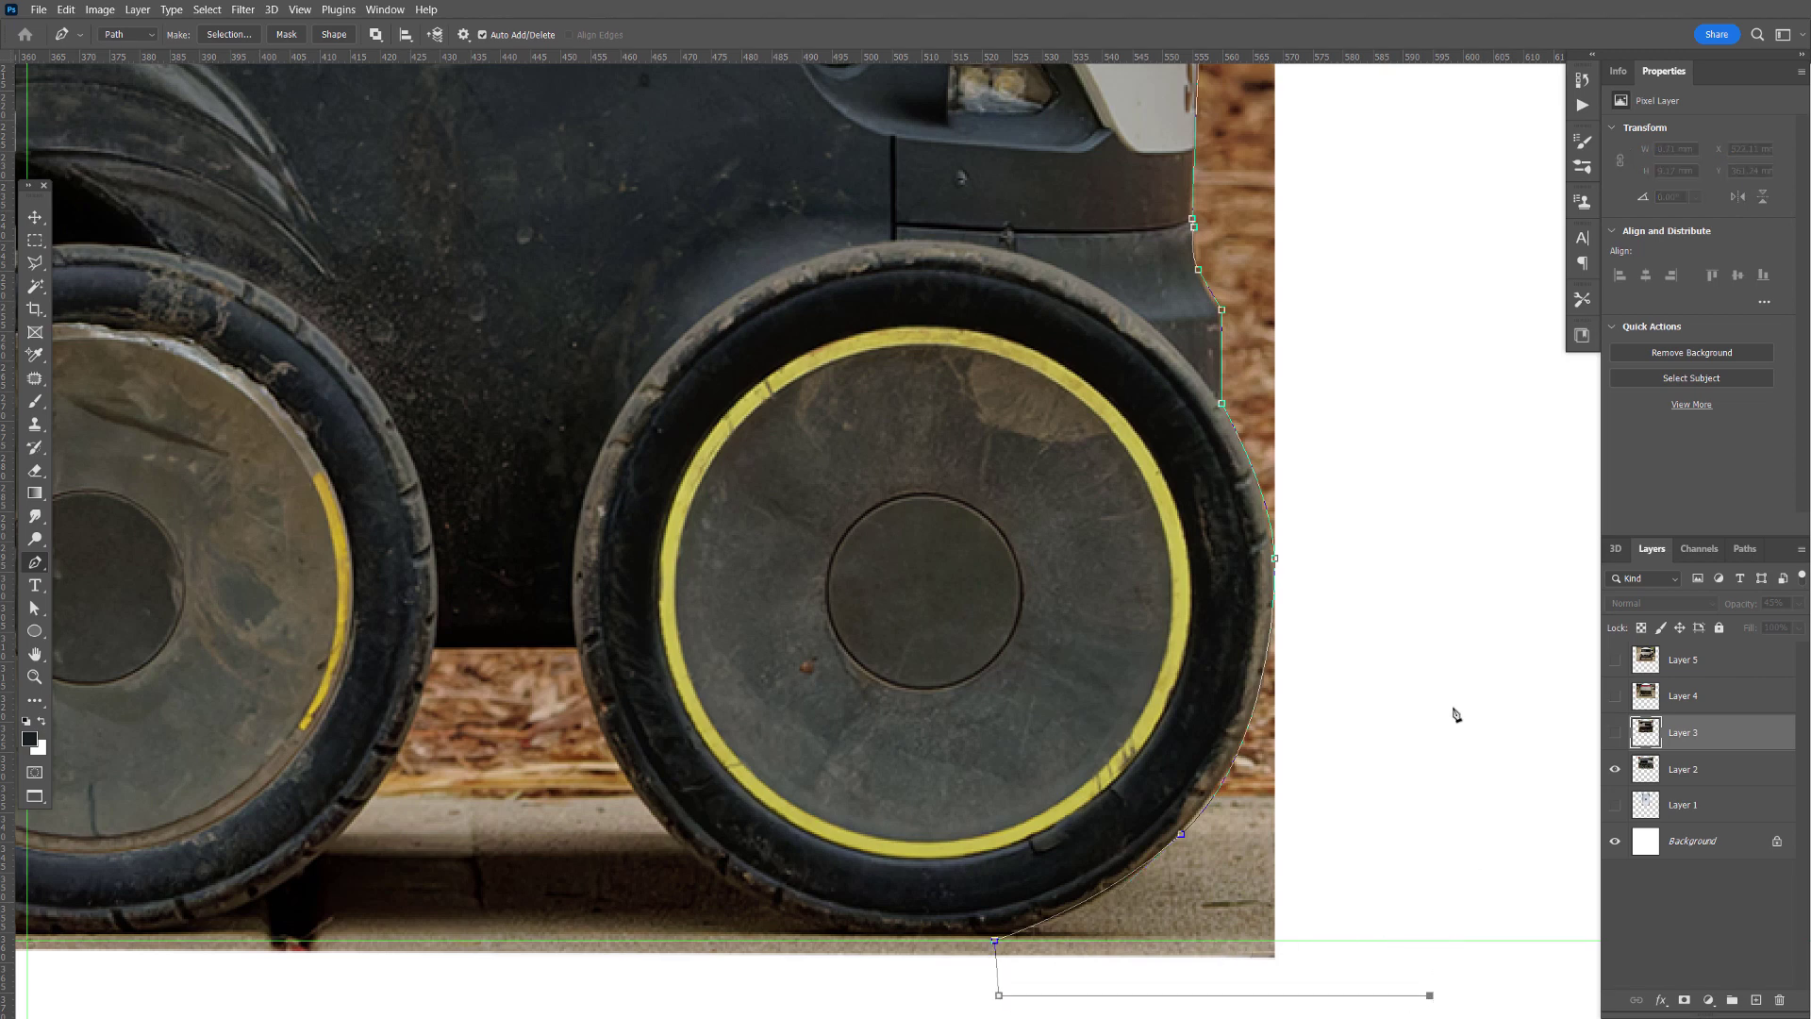
{"action": "left_click", "coordinate": [1407, 311]}
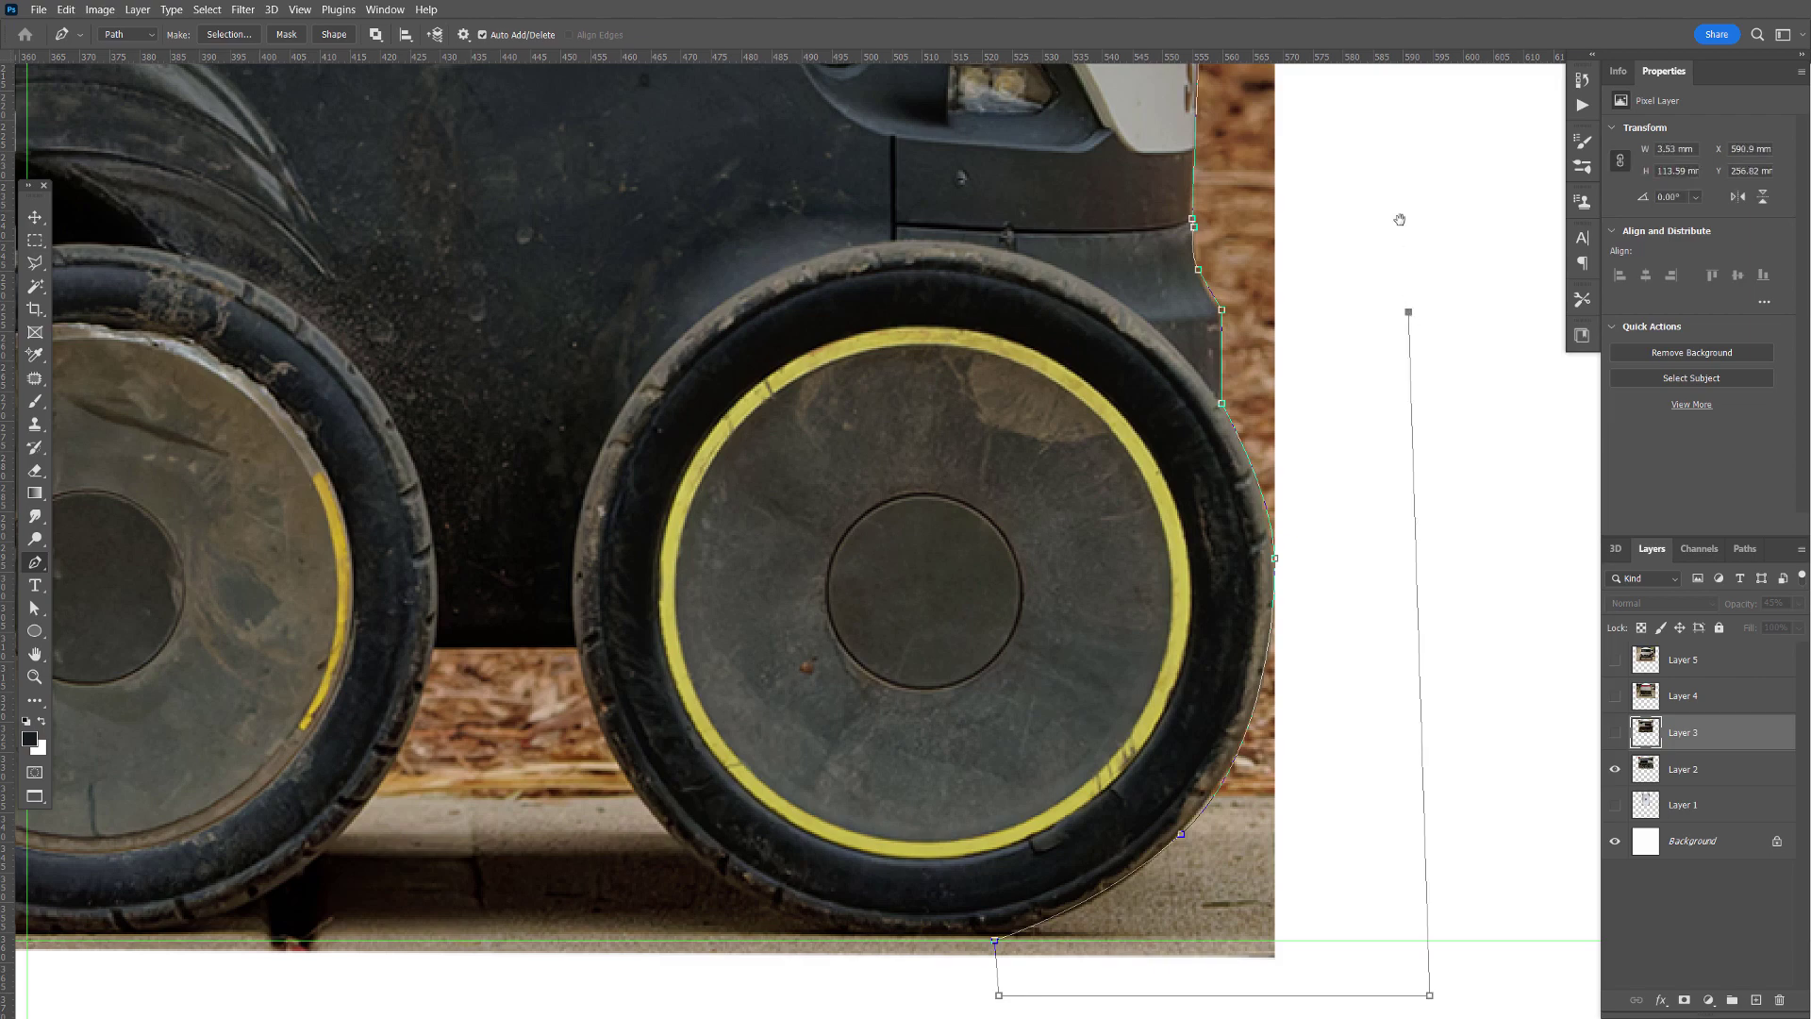
{"action": "left_click_drag", "start_coordinate": [1380, 343], "coordinate": [1330, 877]}
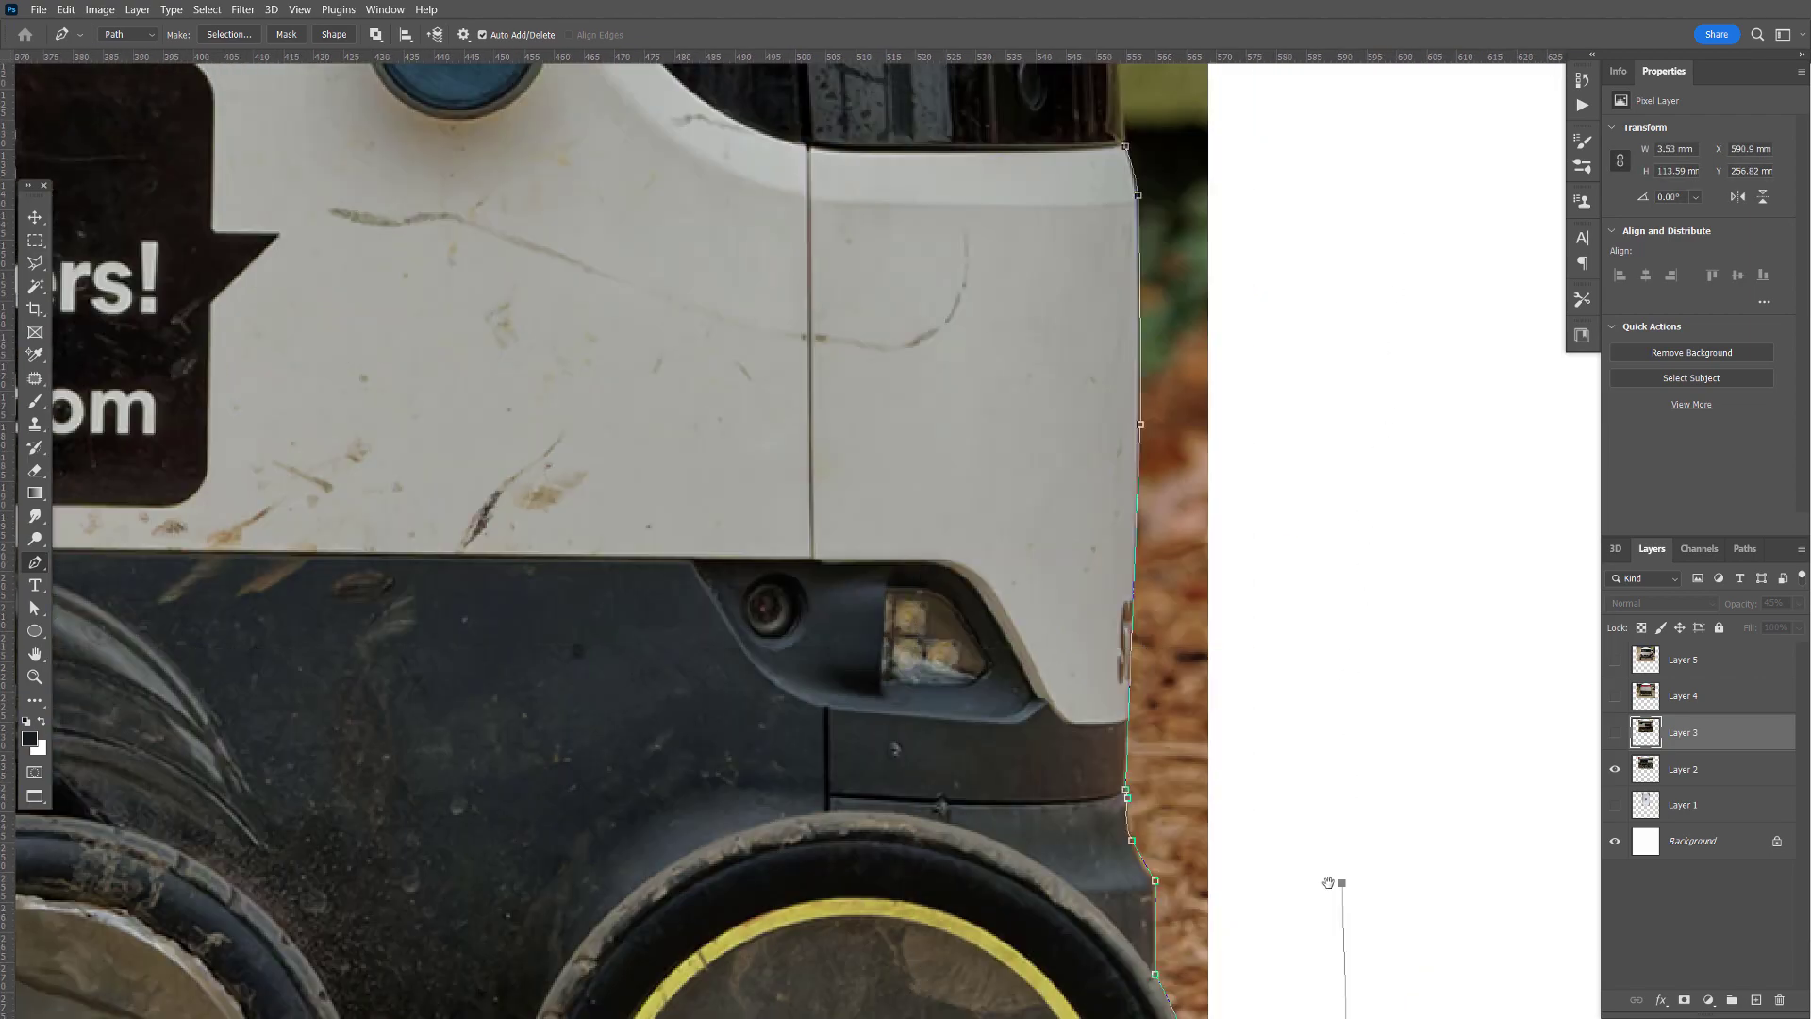
{"action": "left_click_drag", "start_coordinate": [1298, 469], "coordinate": [1362, 829]}
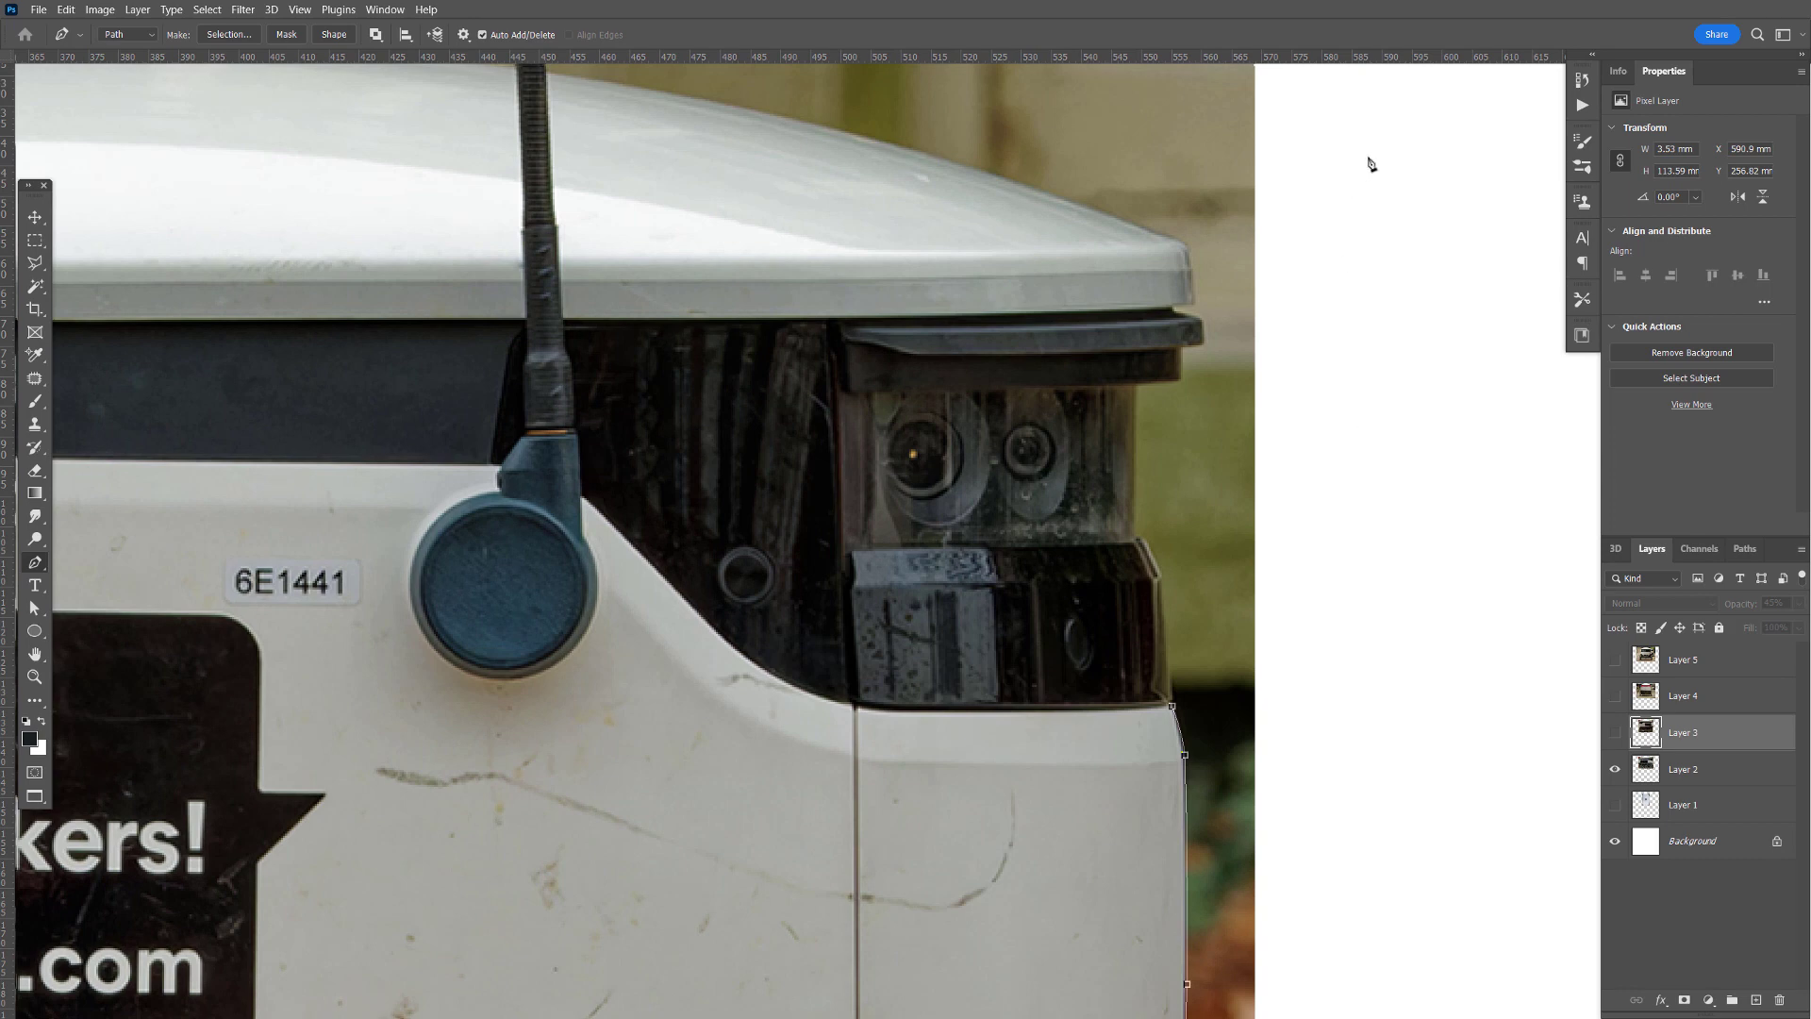
{"action": "left_click", "coordinate": [1368, 159]}
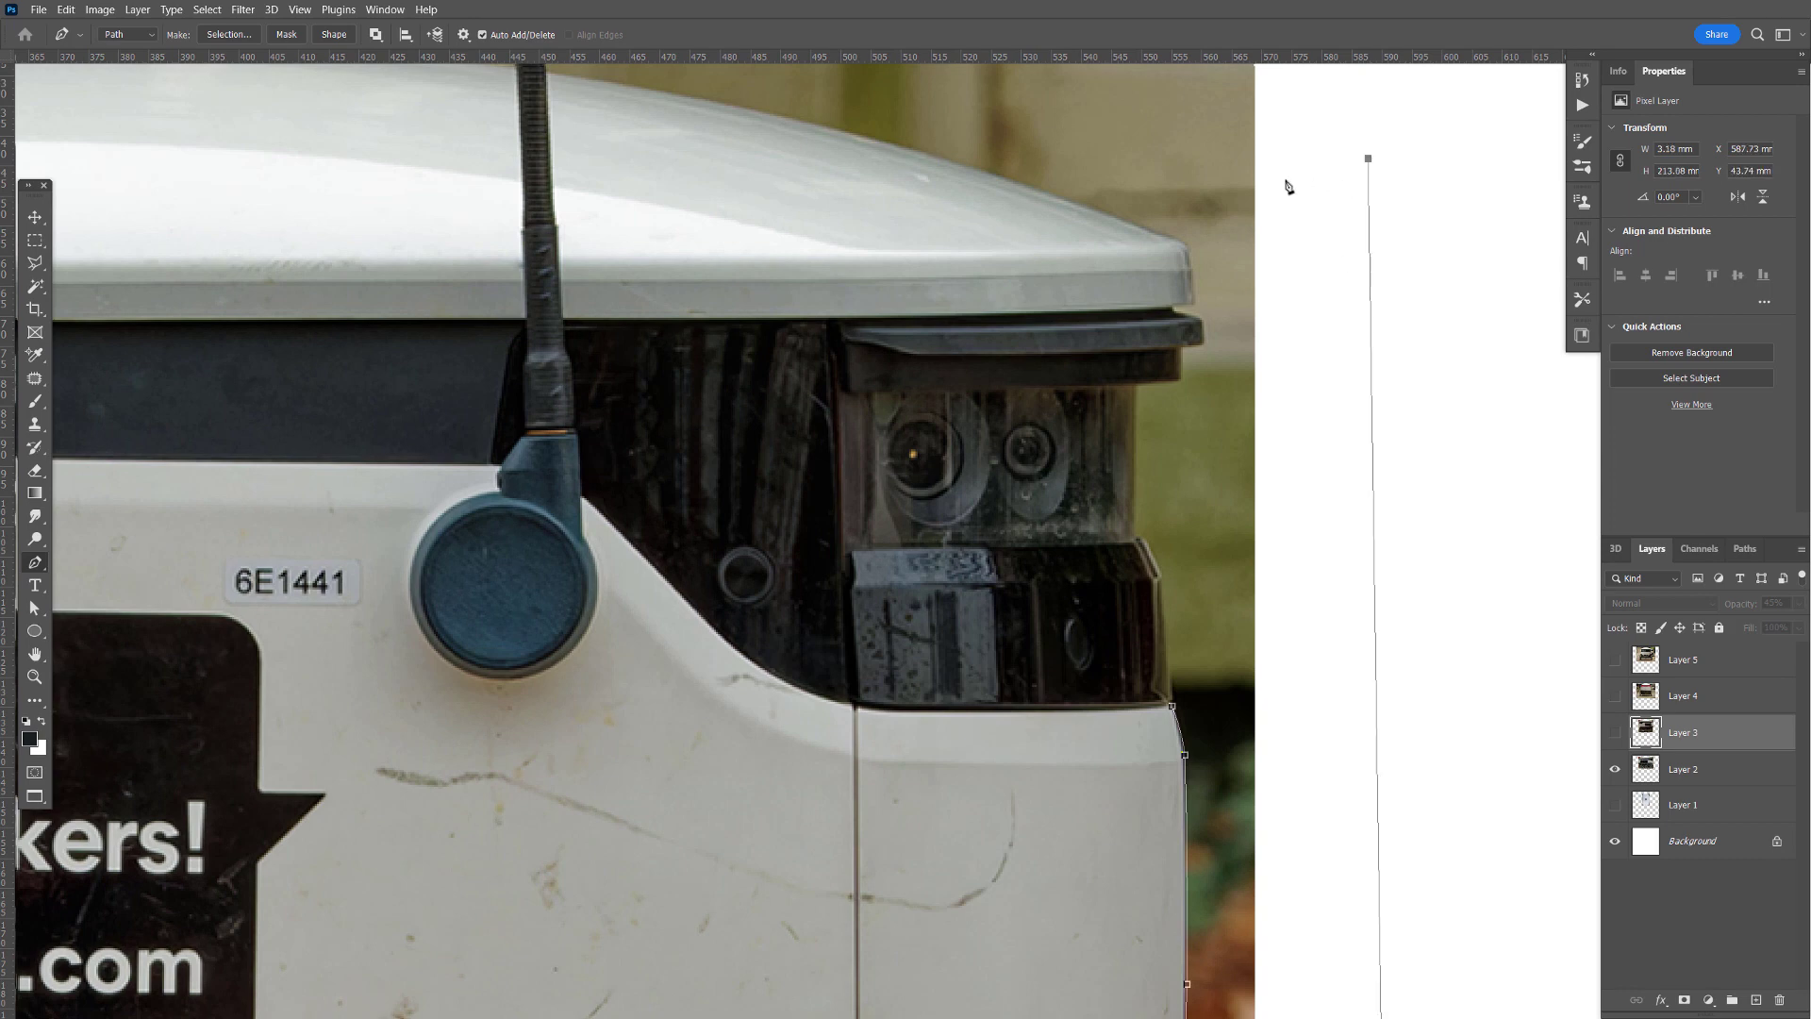
- Trace the roof's front edge, the visor and the camera housing with the Pen path, and close it at its starting point
{"action": "left_click", "coordinate": [1187, 243]}
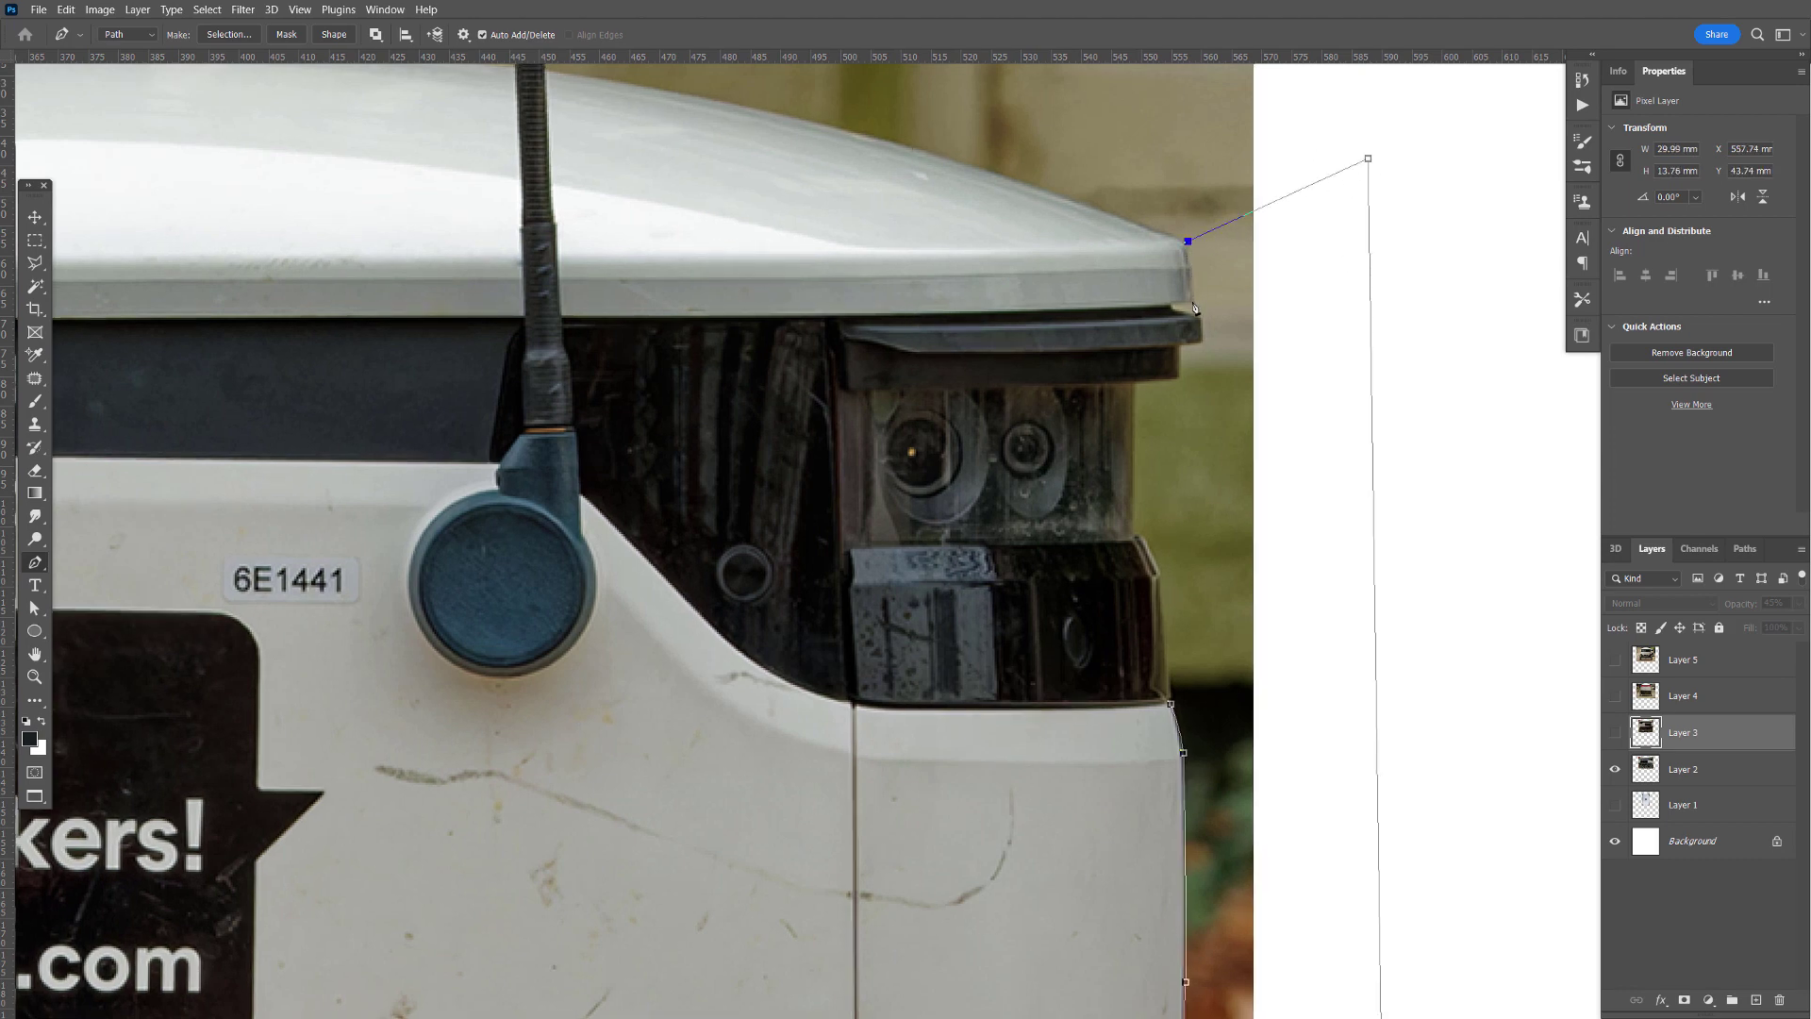
{"action": "left_click", "coordinate": [1197, 298]}
{"action": "left_click", "coordinate": [1205, 340]}
{"action": "left_click", "coordinate": [1183, 347]}
{"action": "left_click", "coordinate": [1181, 377]}
{"action": "left_click", "coordinate": [1137, 385]}
{"action": "left_click_drag", "start_coordinate": [1136, 449], "coordinate": [1136, 473]}
{"action": "left_click", "coordinate": [1137, 536]}
{"action": "left_click", "coordinate": [1147, 538]}
{"action": "left_click", "coordinate": [1162, 571]}
{"action": "left_click", "coordinate": [1169, 639]}
{"action": "left_click", "coordinate": [1169, 704]}
- Save the work path as Path 1 and load it as a selection
{"action": "left_click", "coordinate": [1746, 550]}
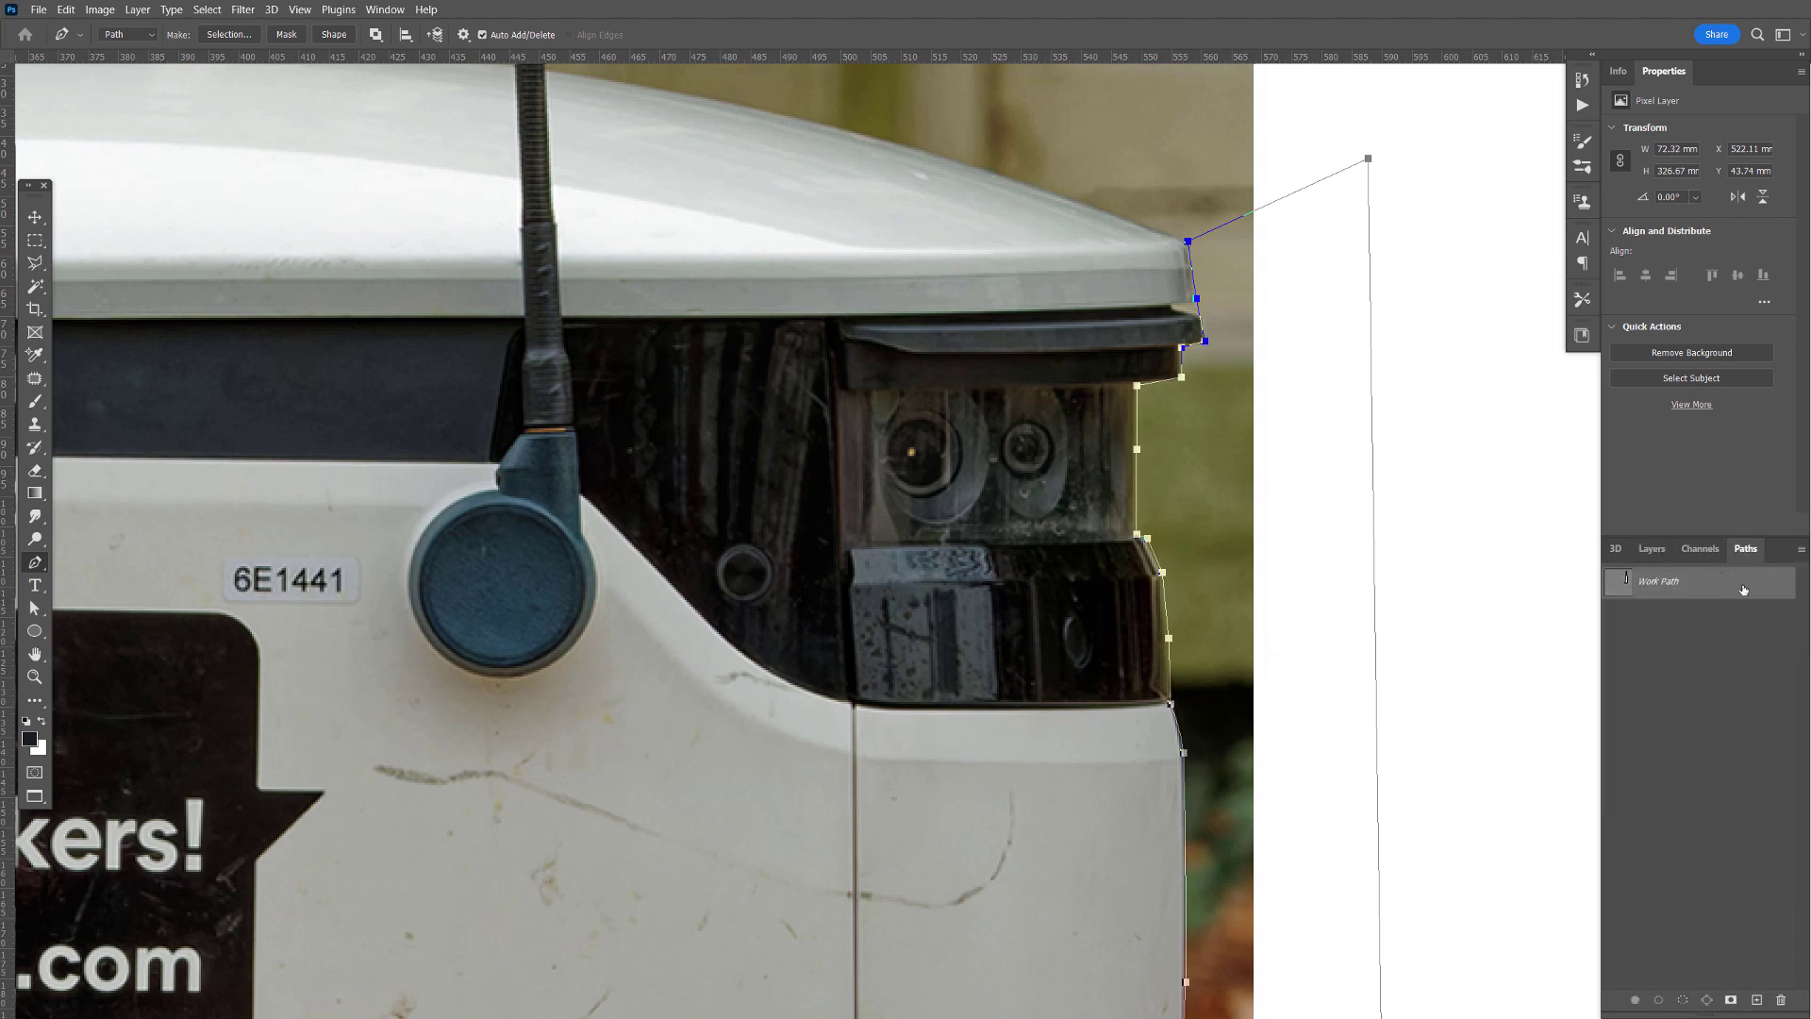
{"action": "double_click", "coordinate": [1743, 589]}
{"action": "left_click", "coordinate": [816, 253]}
{"action": "left_click", "coordinate": [1683, 998]}
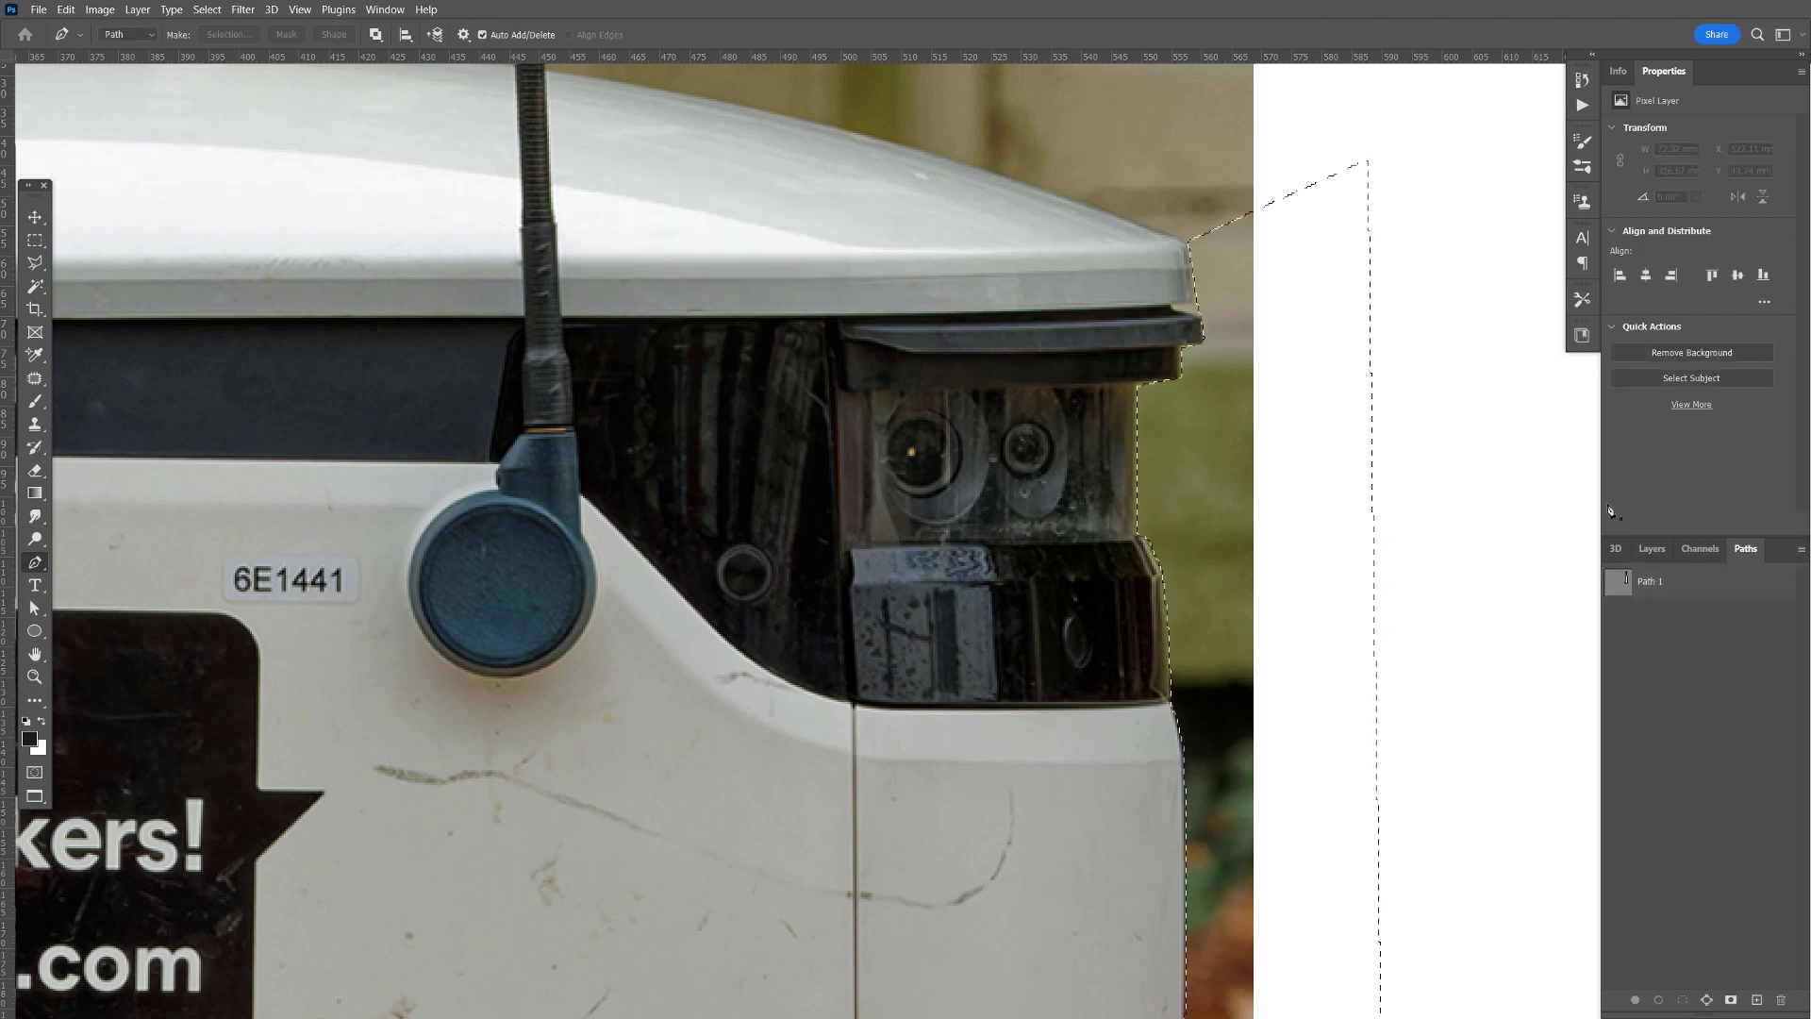
- Delete the selected background in front of the robot from Layer 2
{"action": "left_click", "coordinate": [1651, 548]}
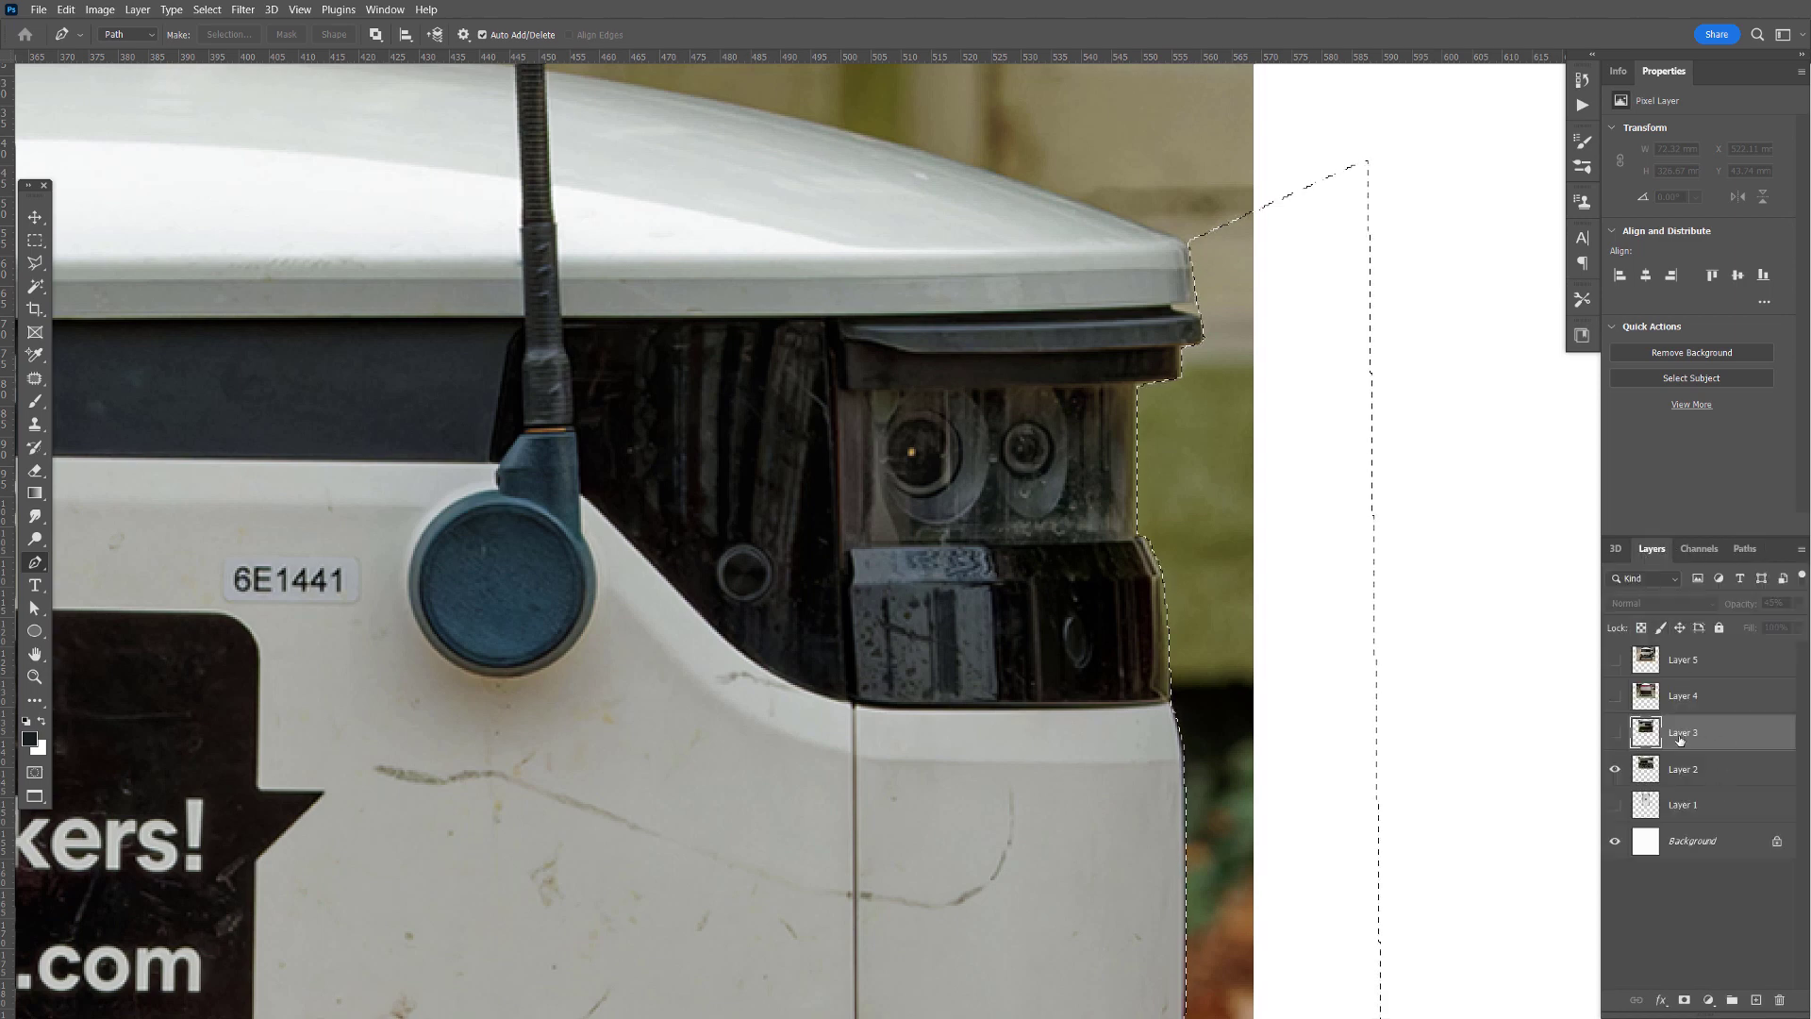
{"action": "left_click", "coordinate": [1688, 772]}
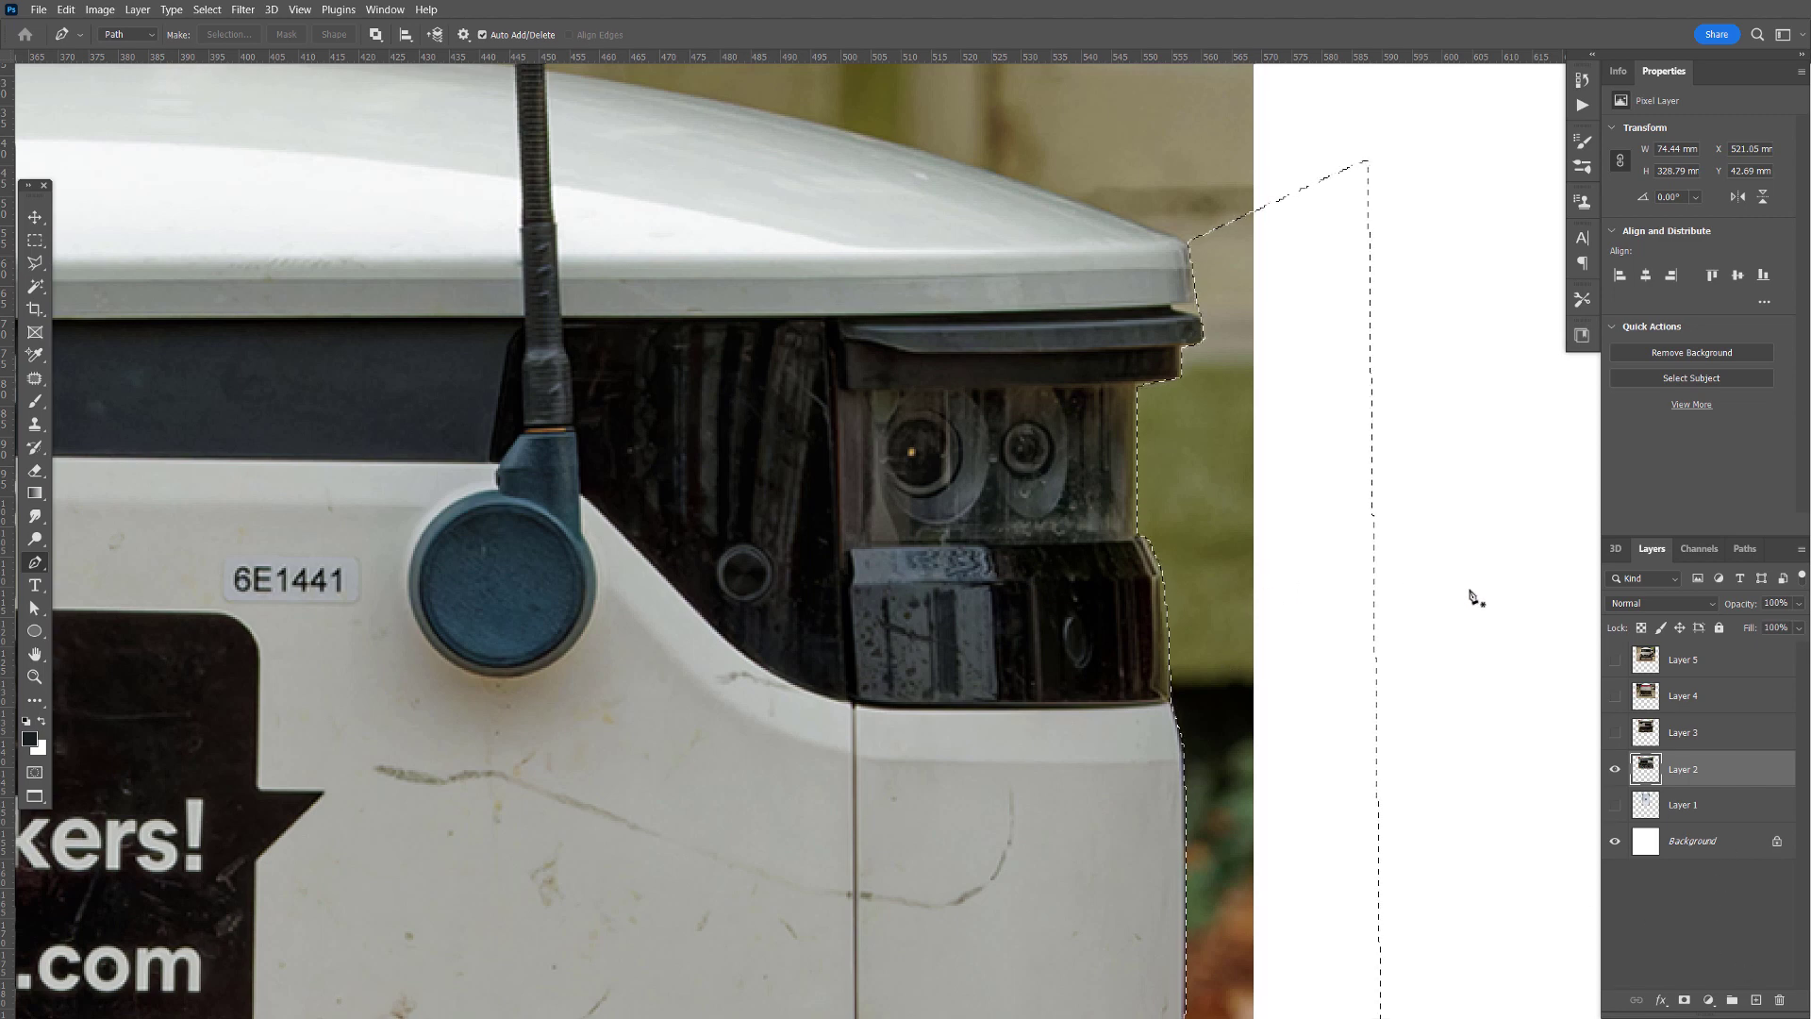
{"action": "key", "text": "Delete"}
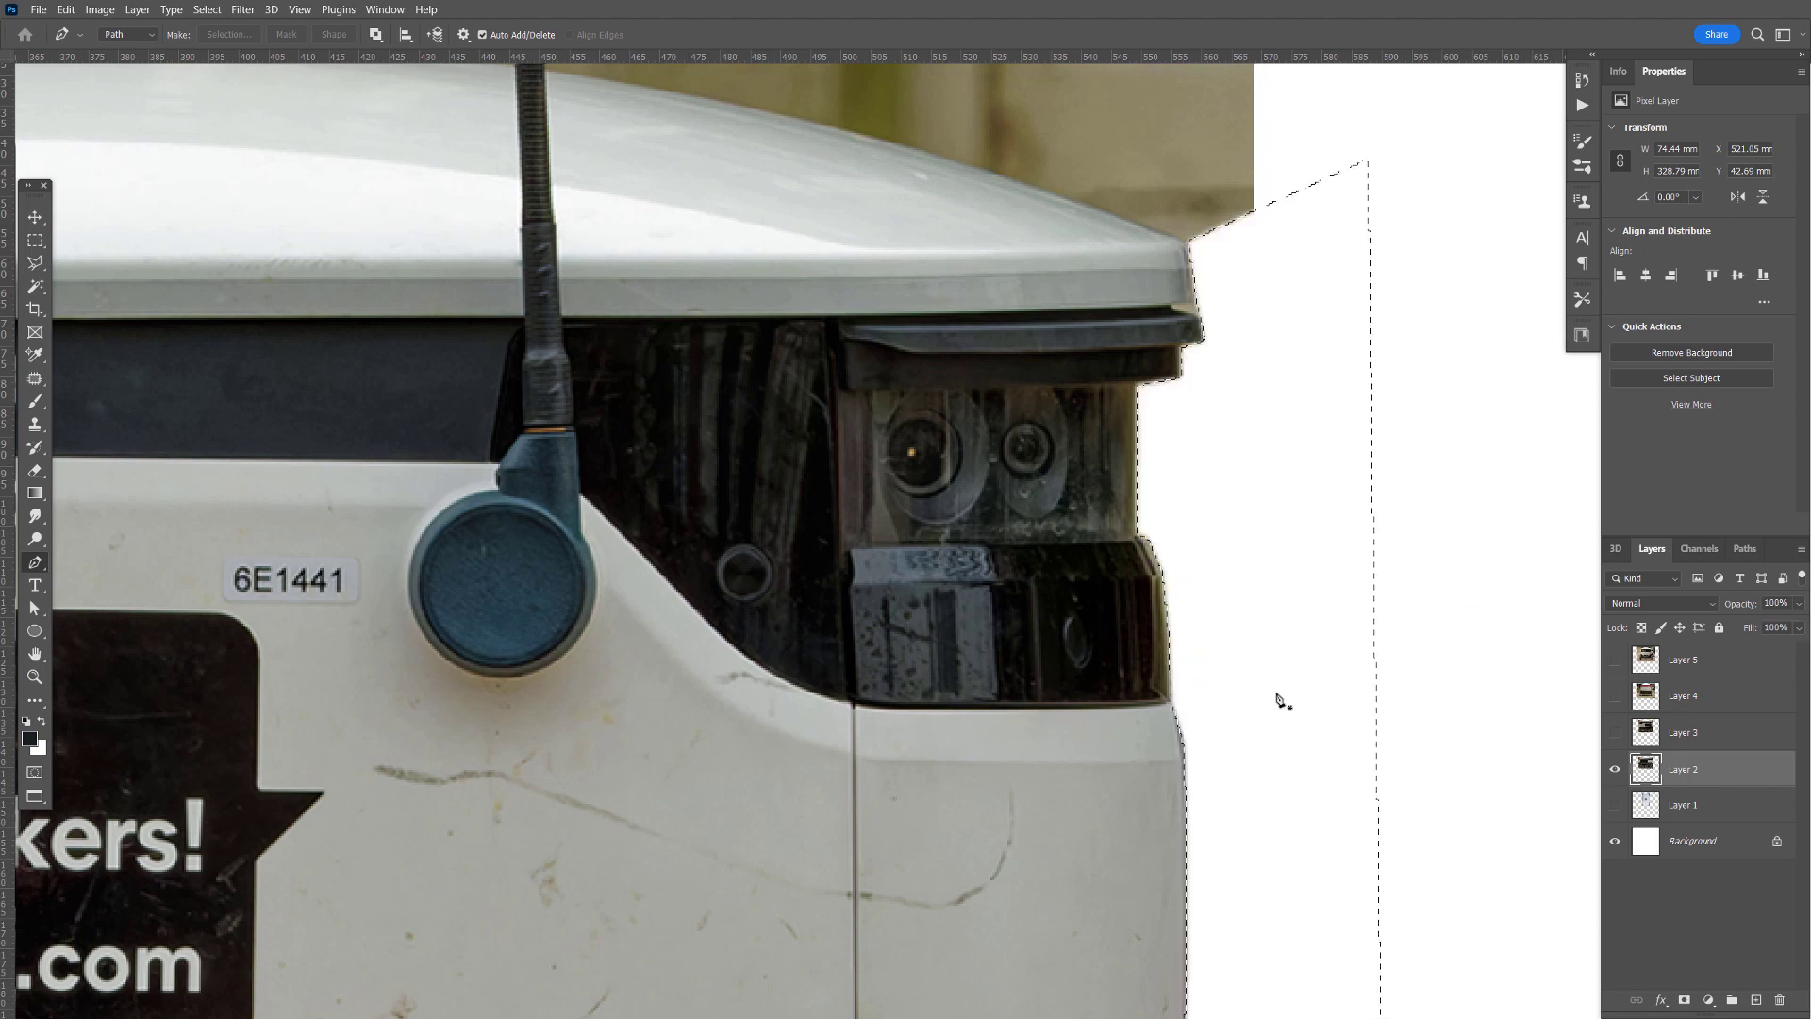
- Undo the background deletion on Layer 2 and hide that selected area with an inverted layer mask instead
{"action": "left_click_drag", "start_coordinate": [1293, 773], "coordinate": [1185, 308]}
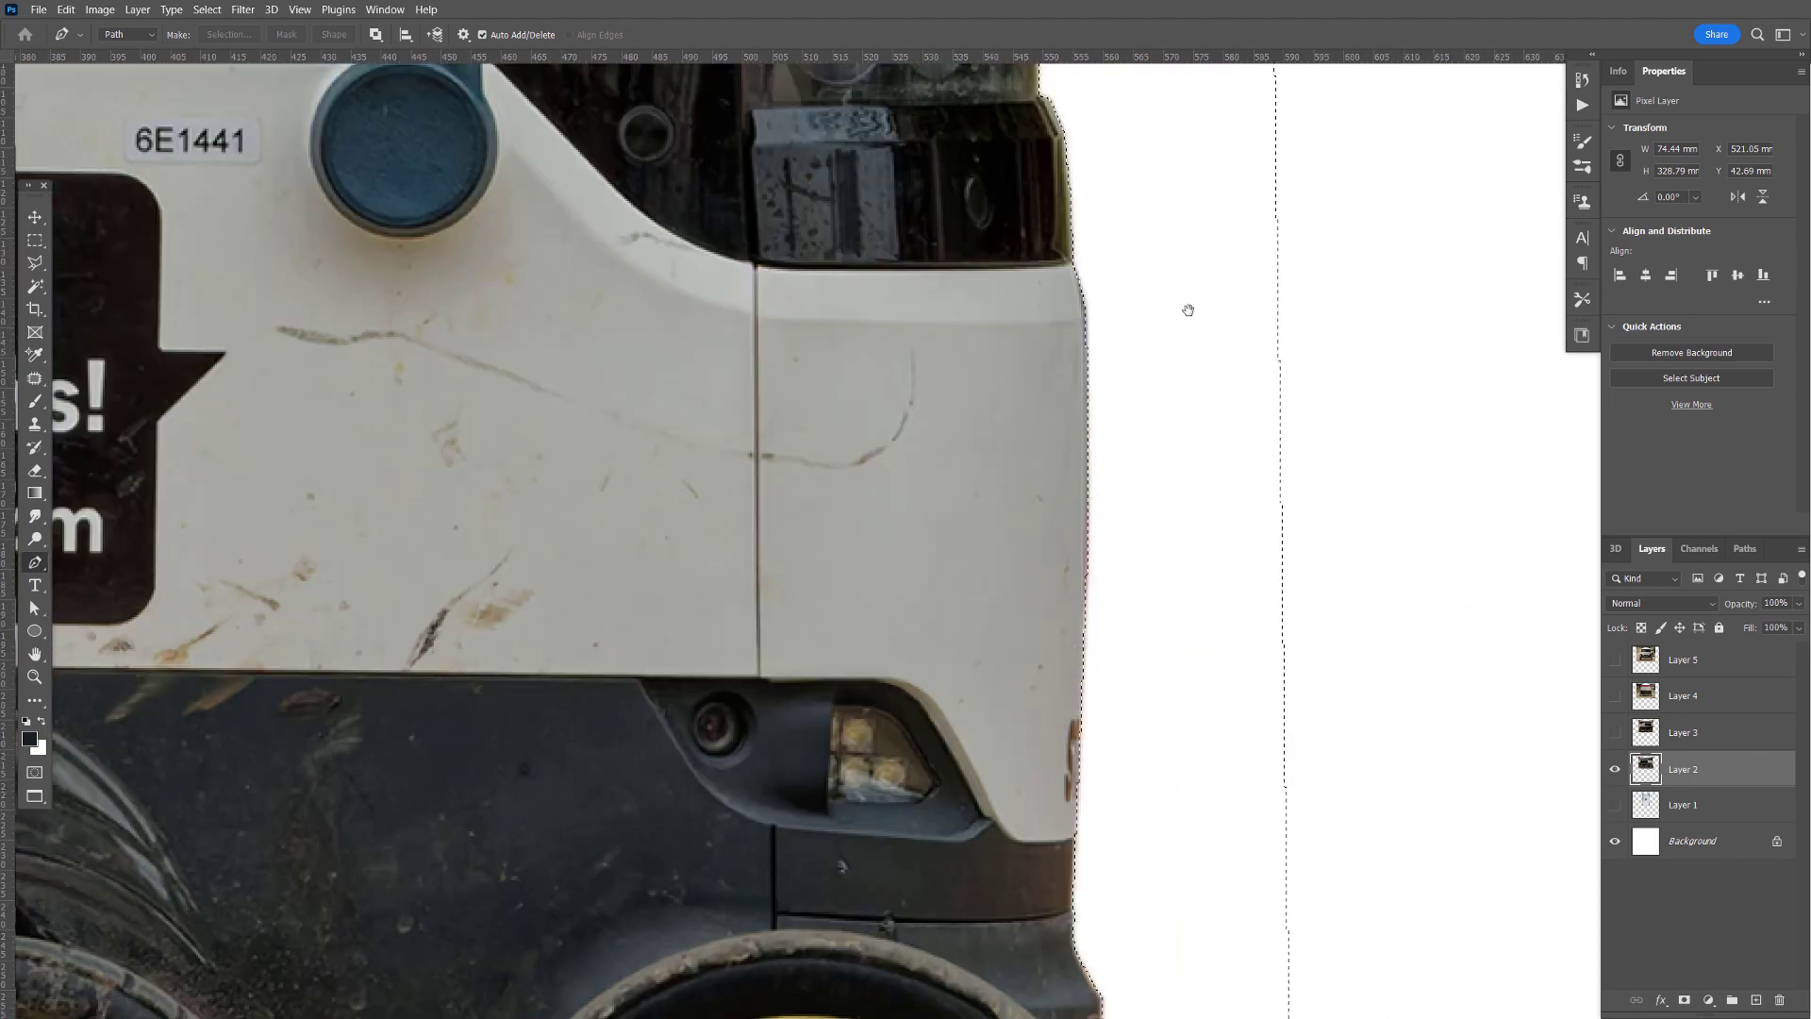
{"action": "scroll", "coordinate": [1204, 566], "scroll_direction": "down", "scroll_amount": 3}
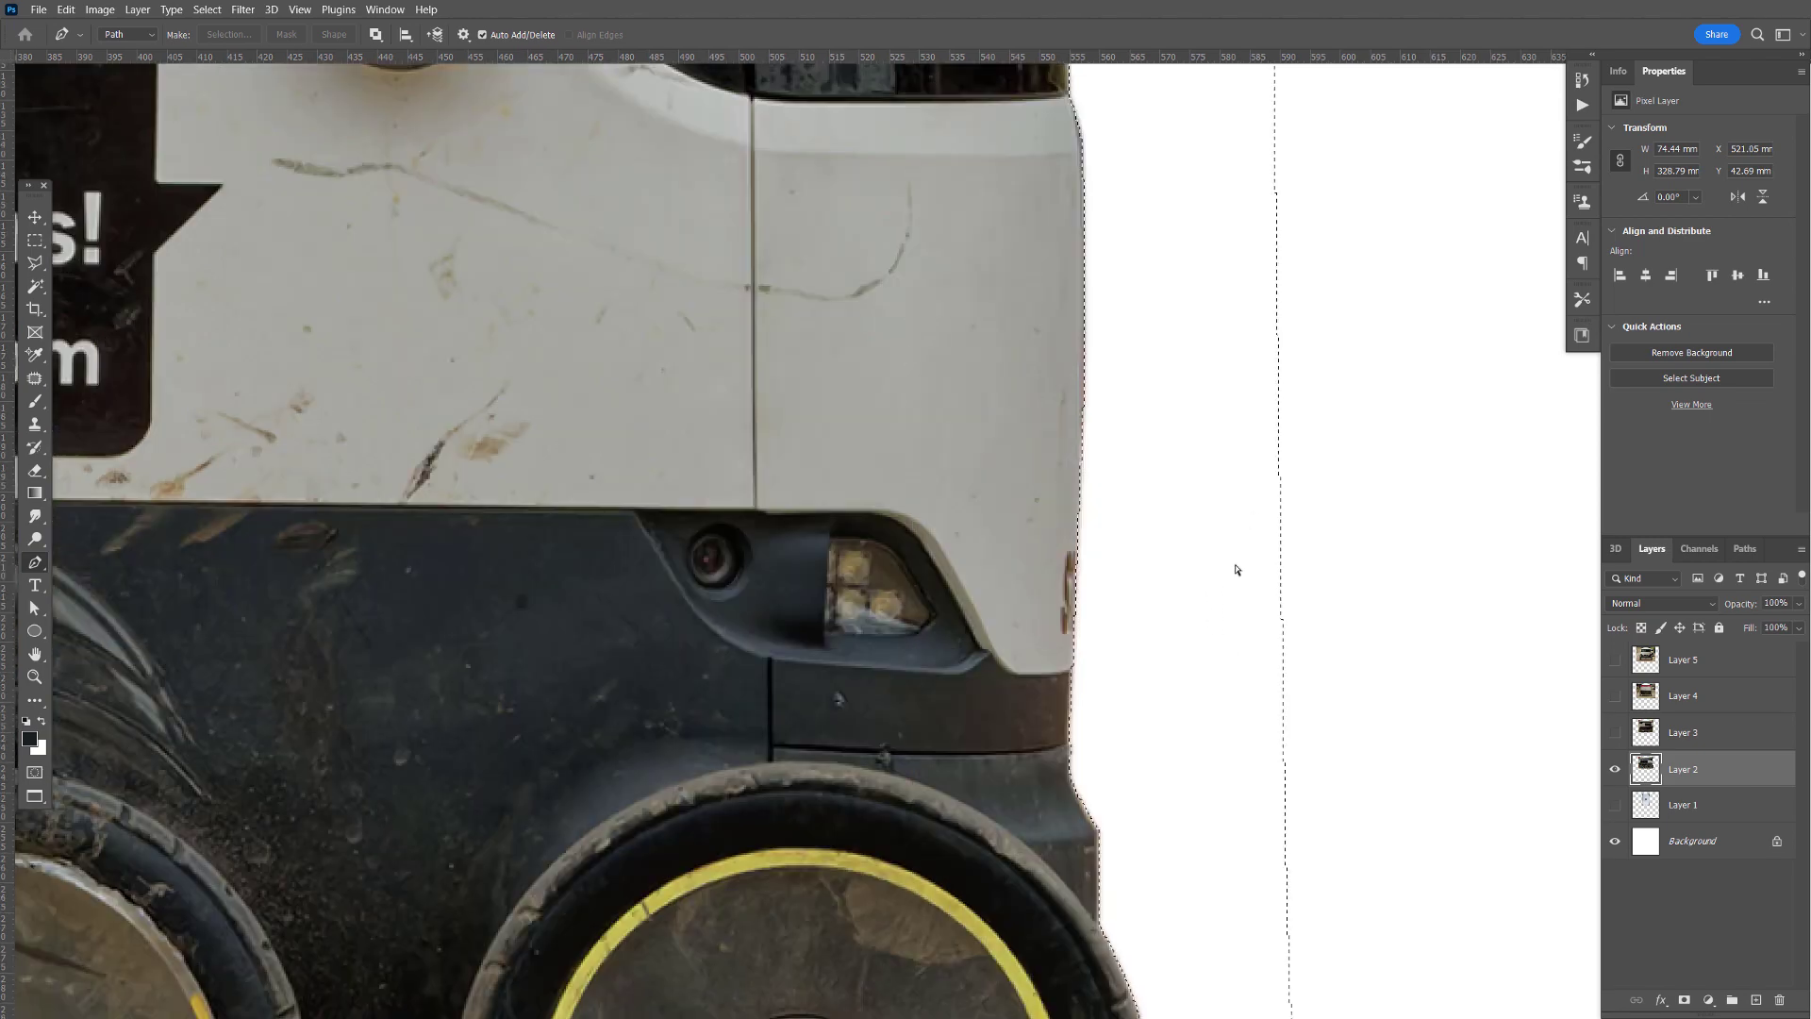
{"action": "key", "text": "ctrl+z"}
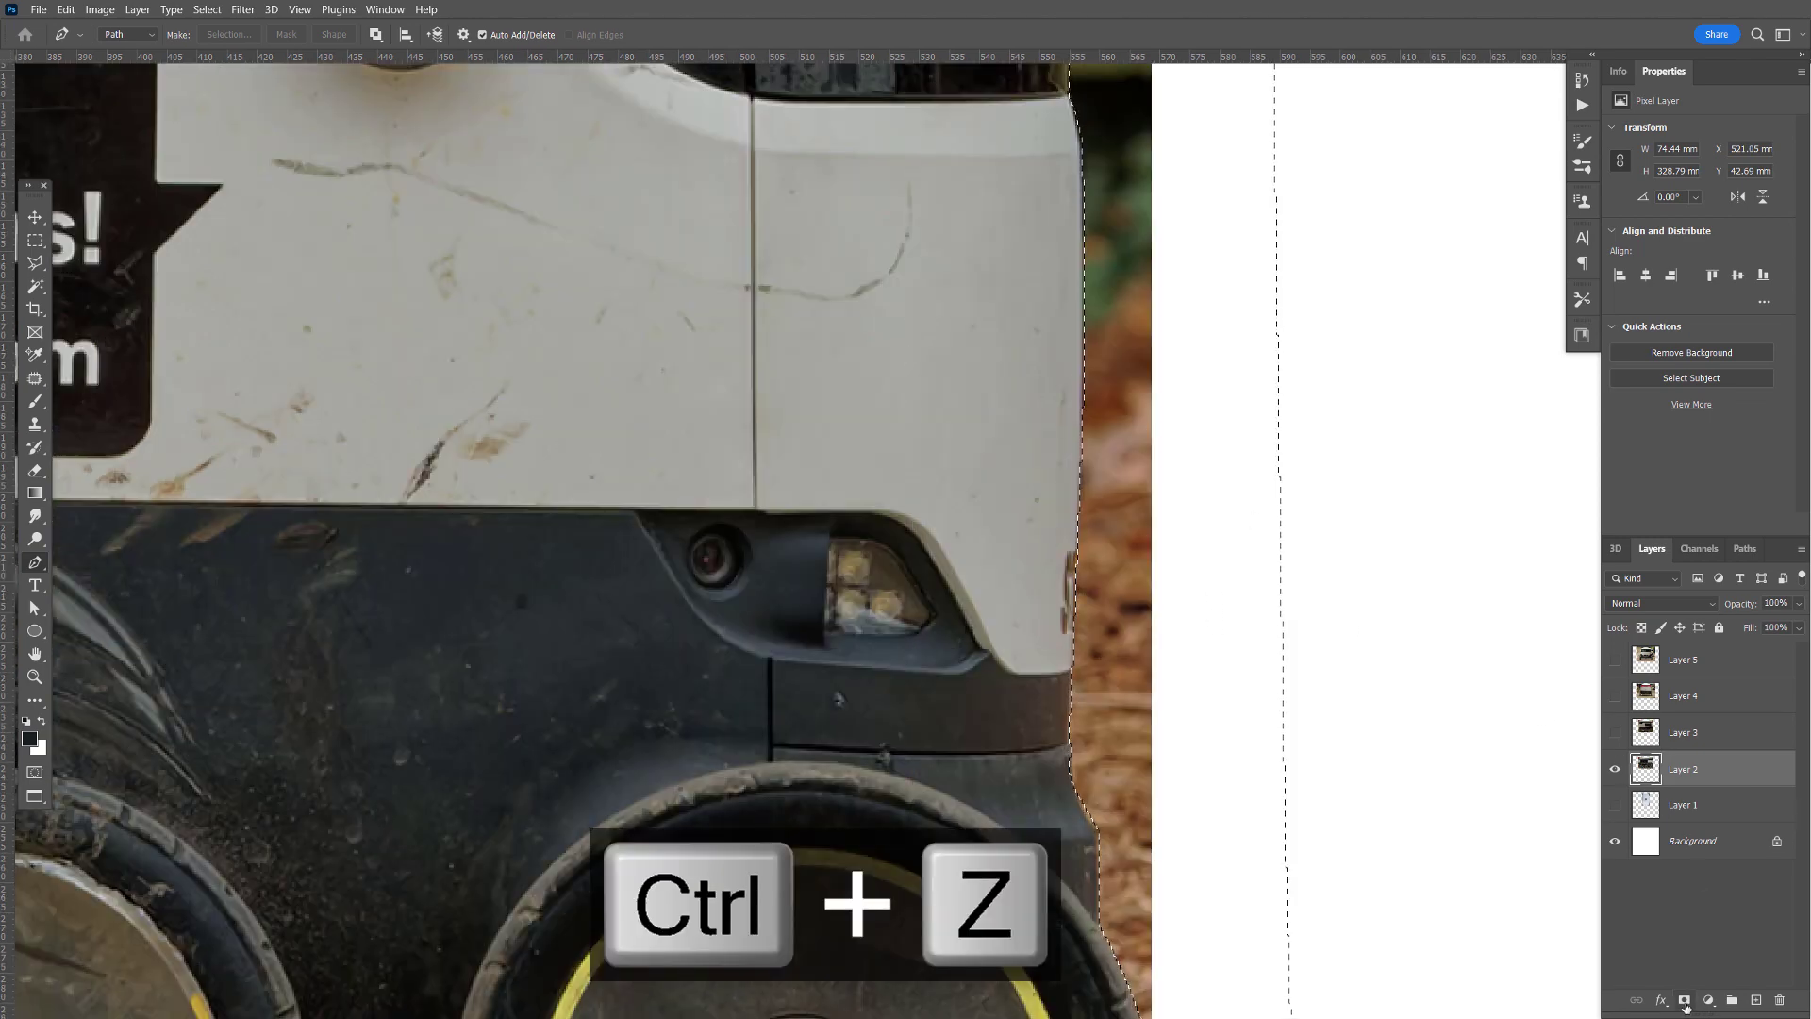
{"action": "left_click", "coordinate": [1684, 1001]}
{"action": "key", "text": "ctrl+i"}
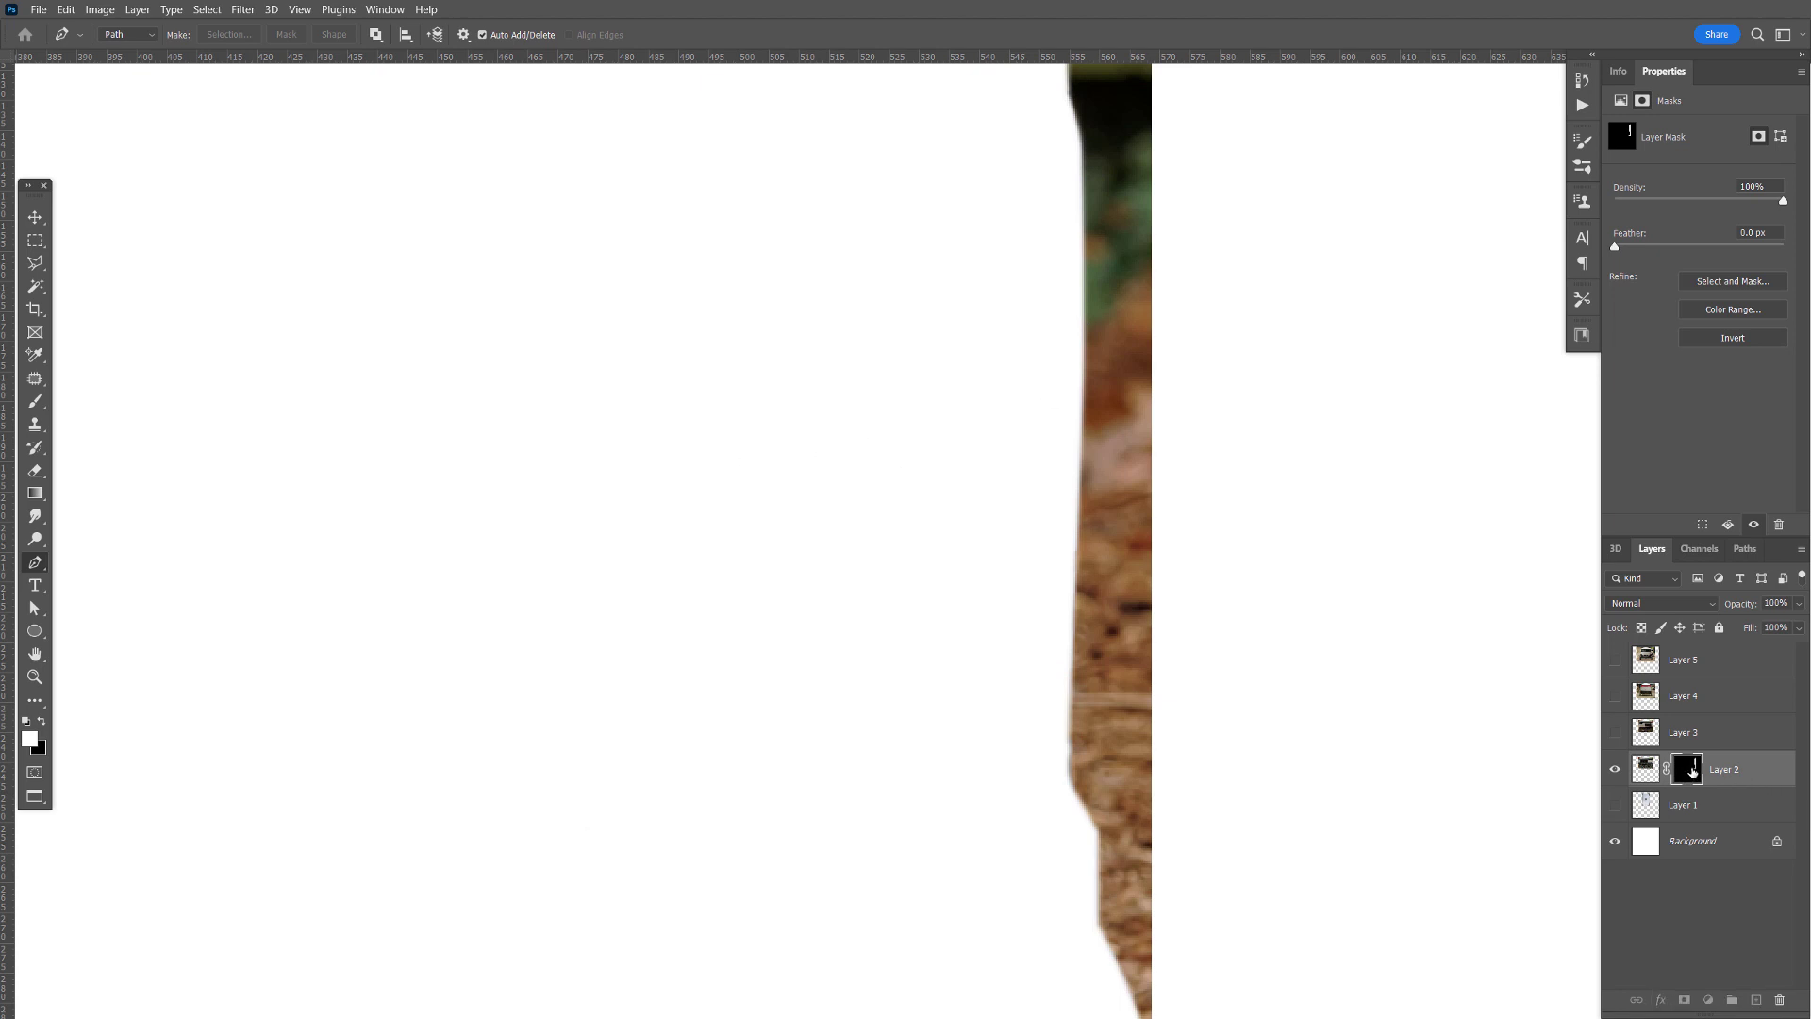
{"action": "key", "text": "ctrl+i"}
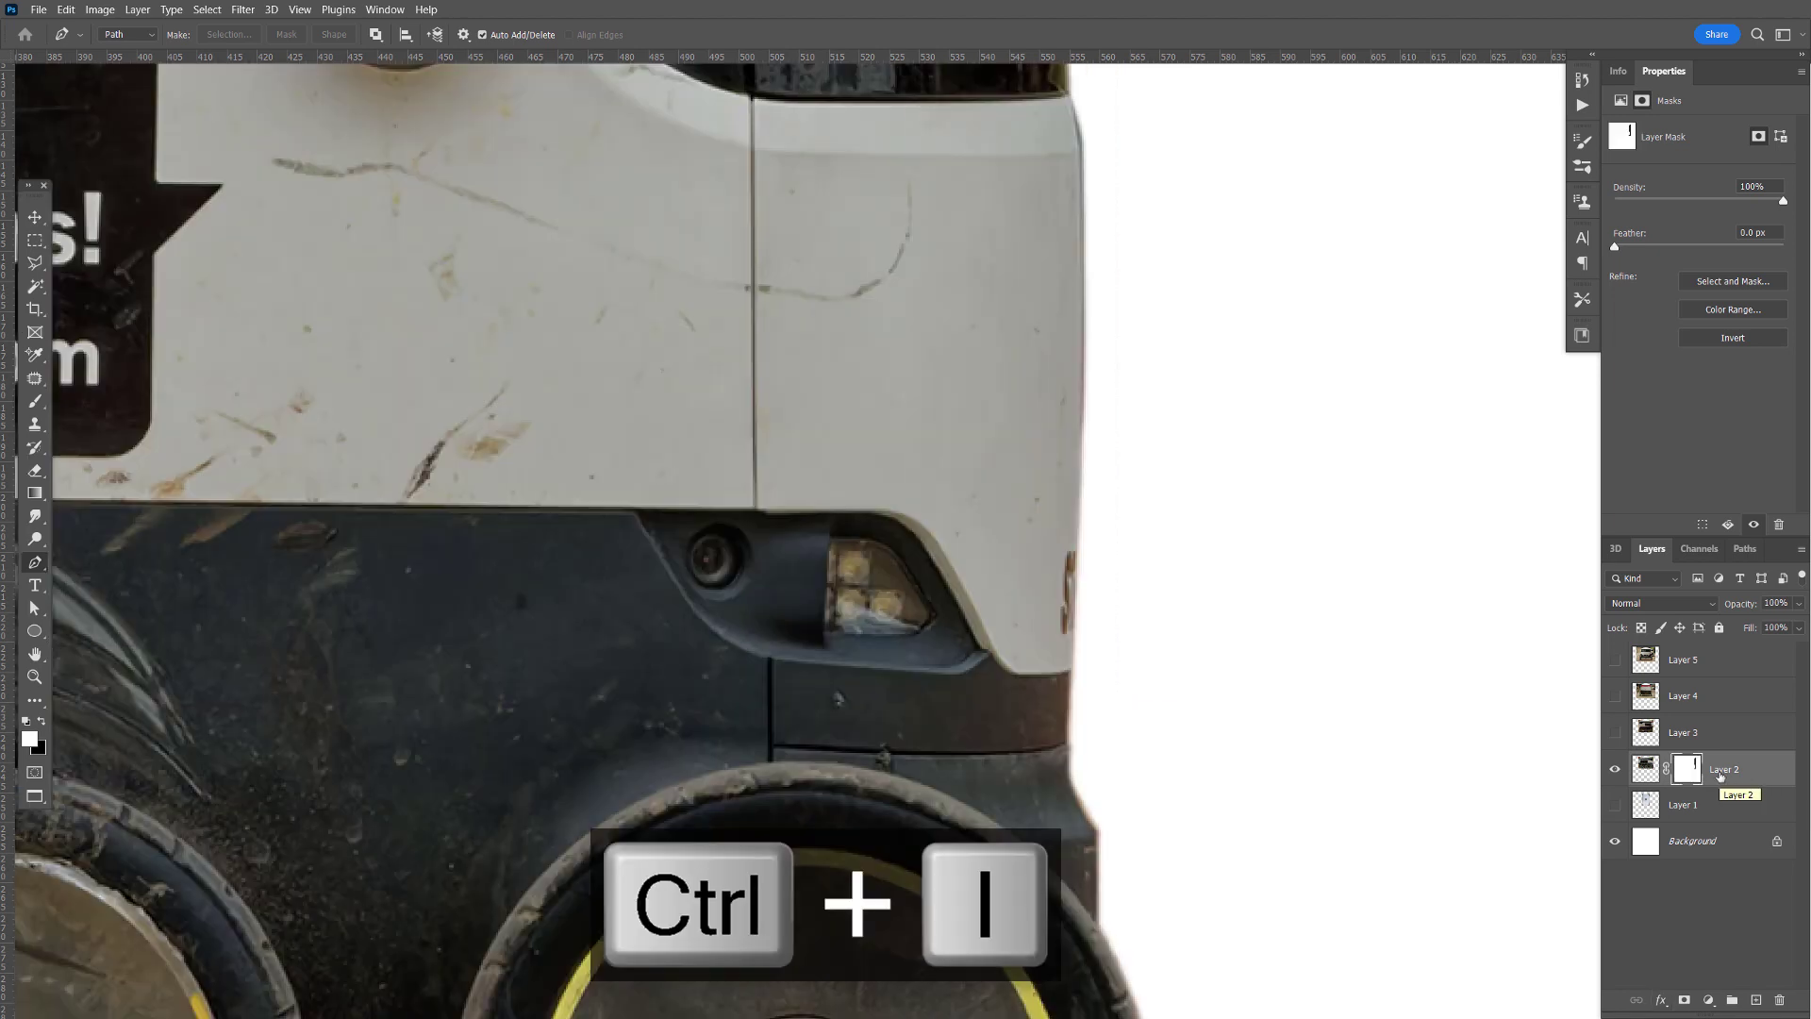
- Review the edge of Layer 2's mask in the Select and Mask workspace and leave it without changing any settings
{"action": "left_click_drag", "start_coordinate": [1233, 332], "coordinate": [1249, 711]}
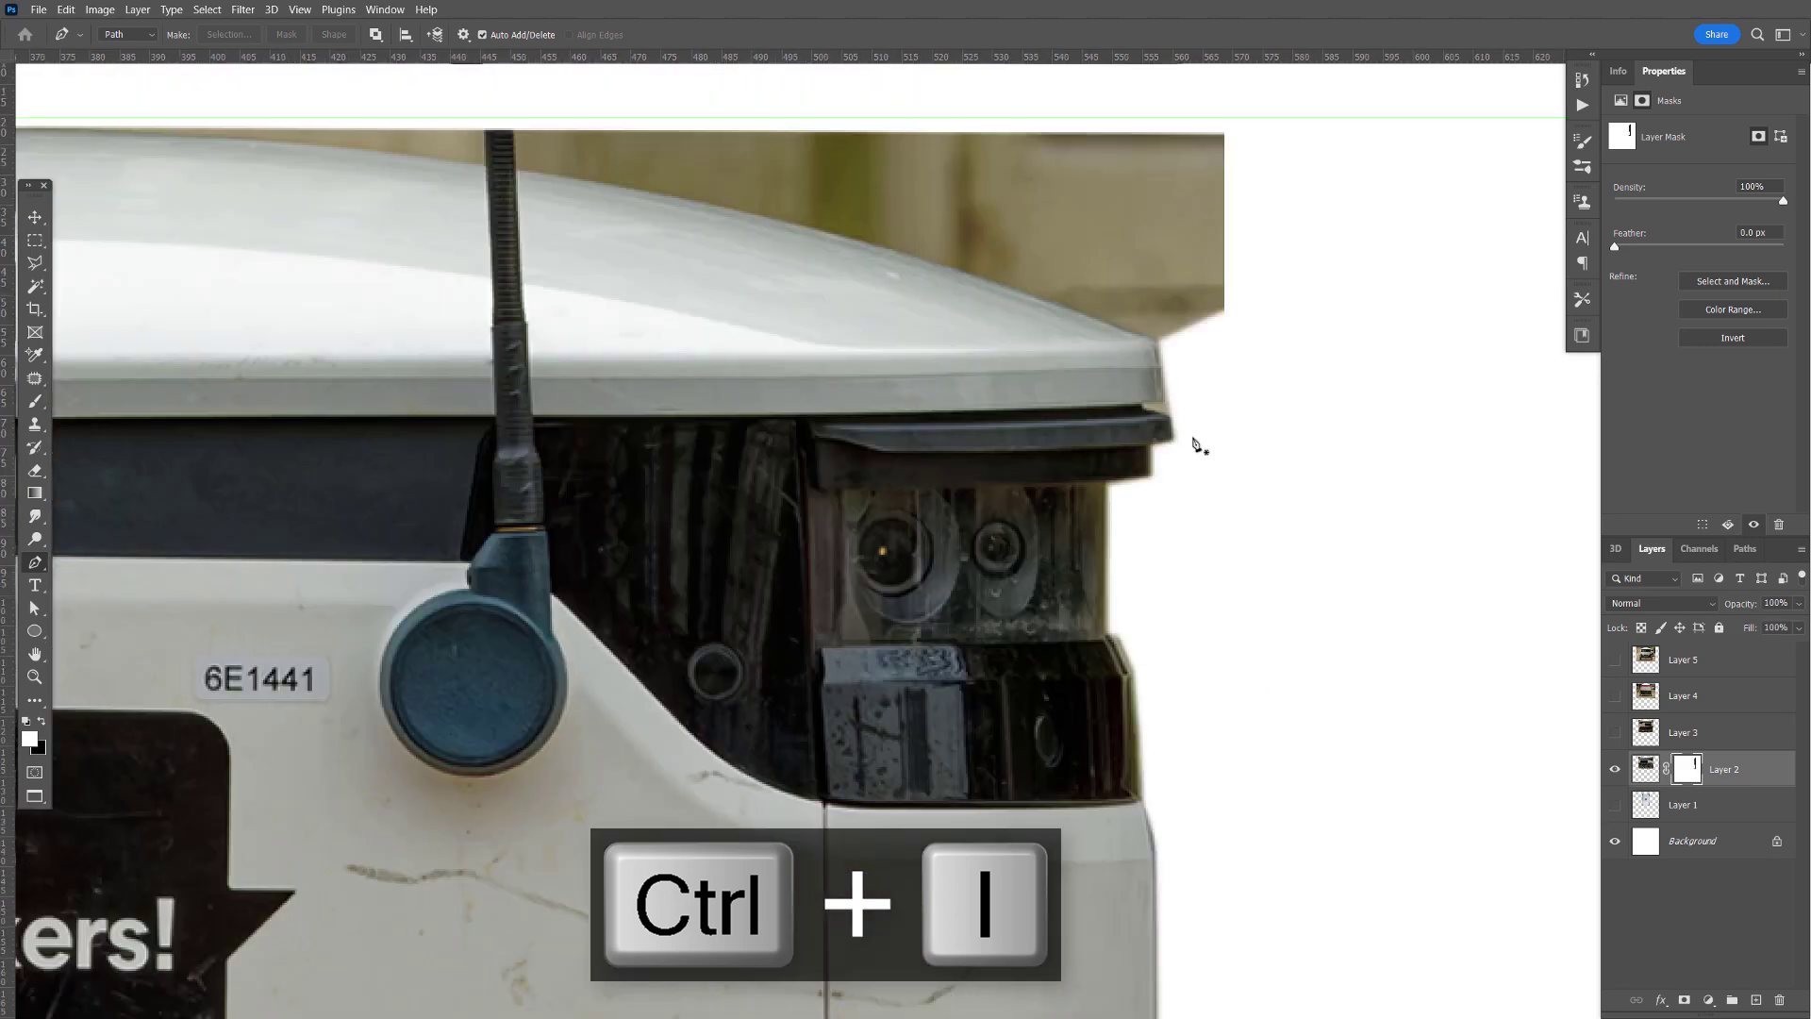
{"action": "double_click", "coordinate": [1688, 771]}
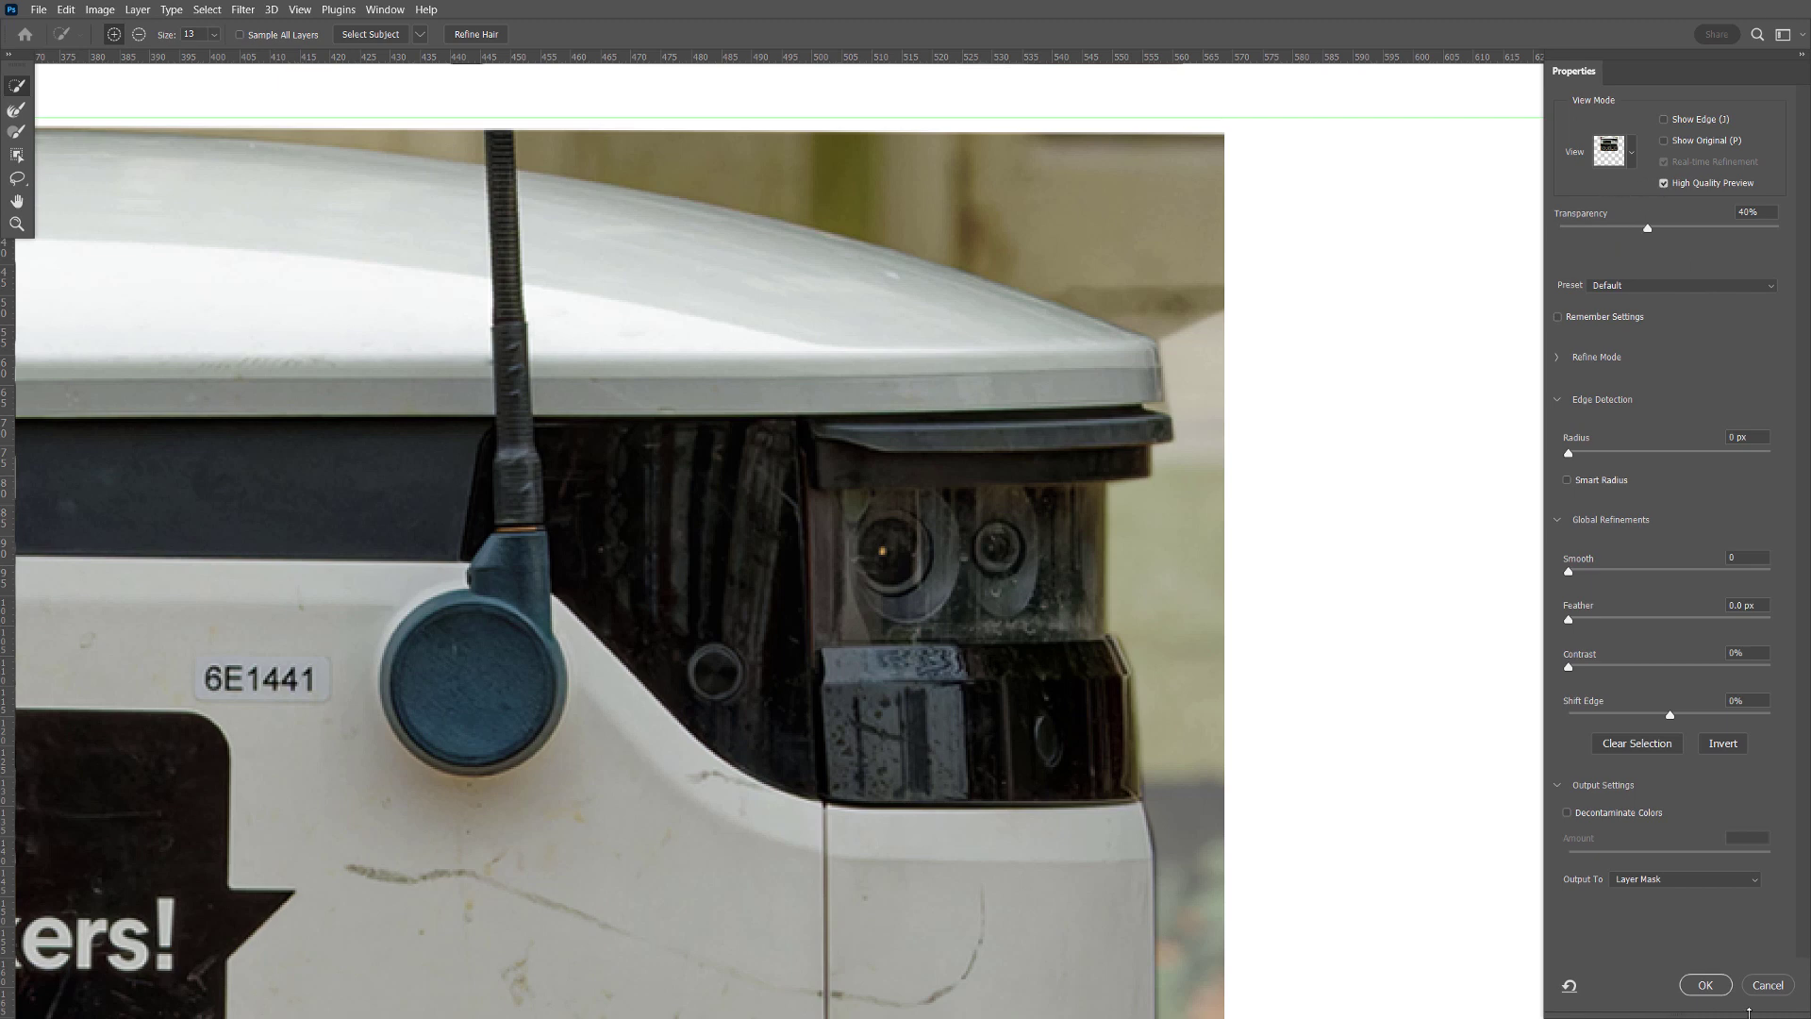
{"action": "left_click", "coordinate": [1705, 985]}
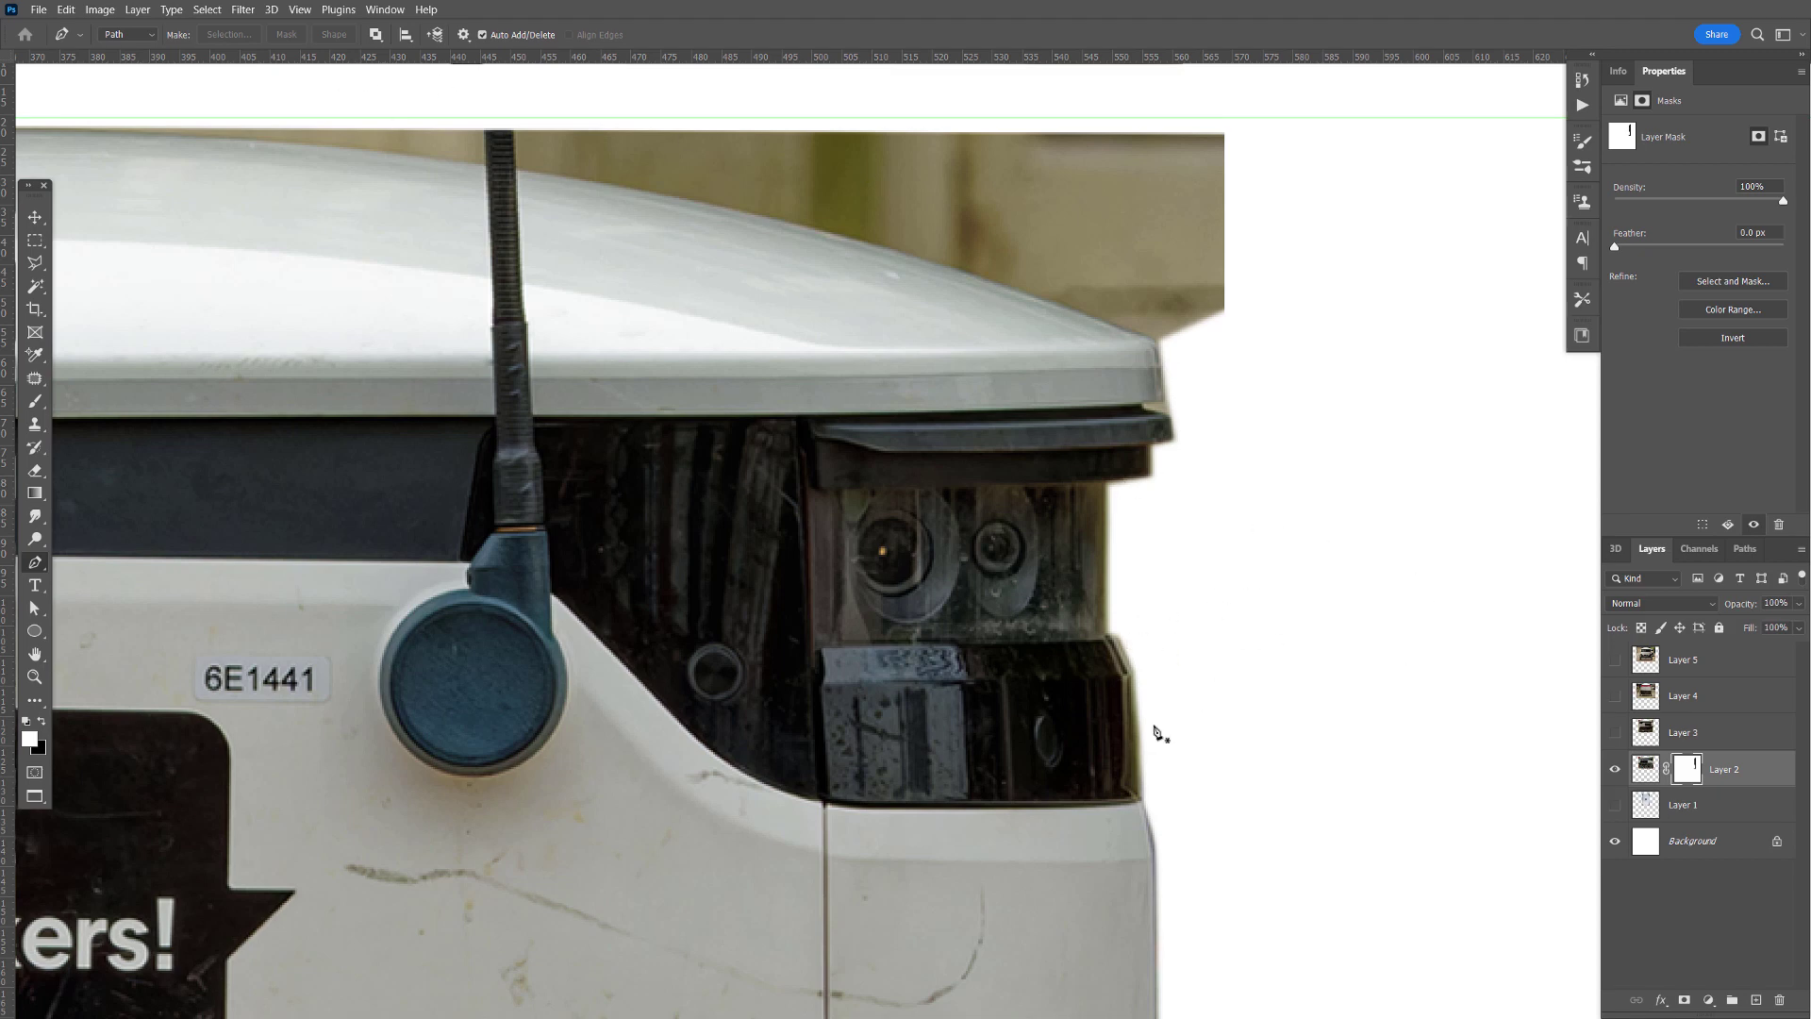
- Check the masked side view of the whole robot and hide Layer 2
{"action": "left_click_drag", "start_coordinate": [1276, 752], "coordinate": [1305, 619]}
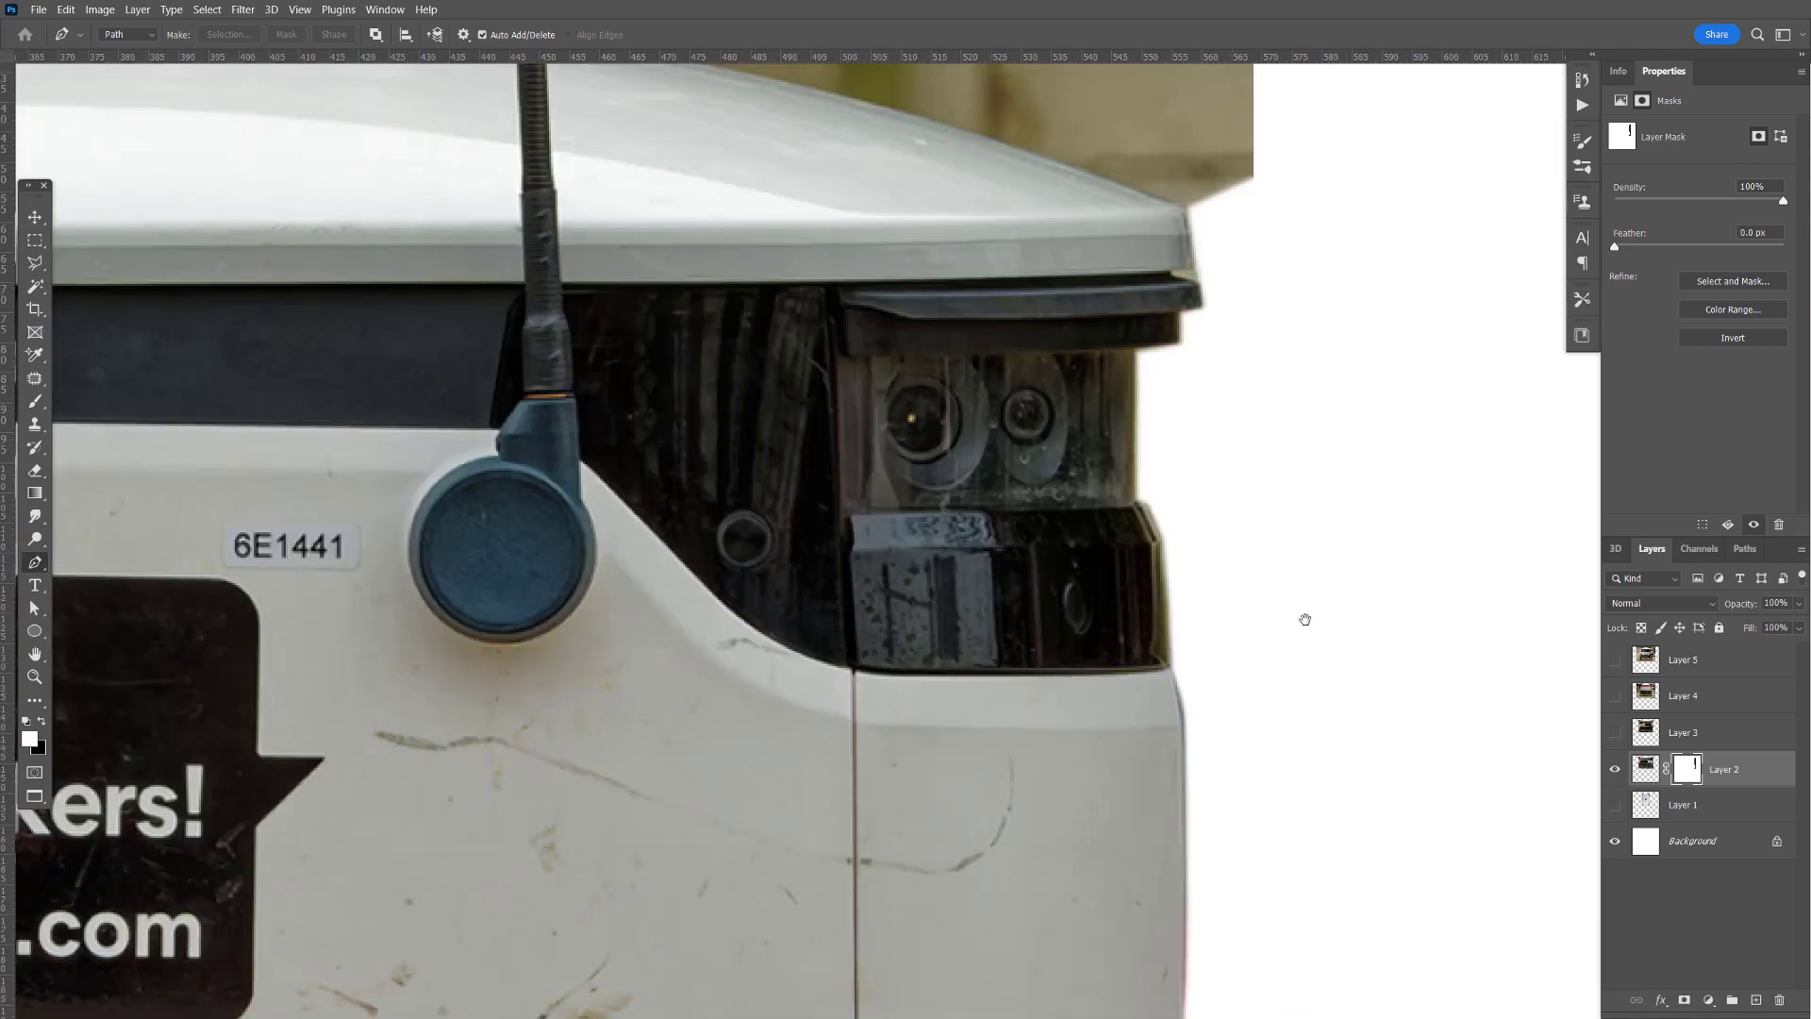
{"action": "key", "text": "z"}
{"action": "left_click", "coordinate": [1246, 586], "text": "alt"}
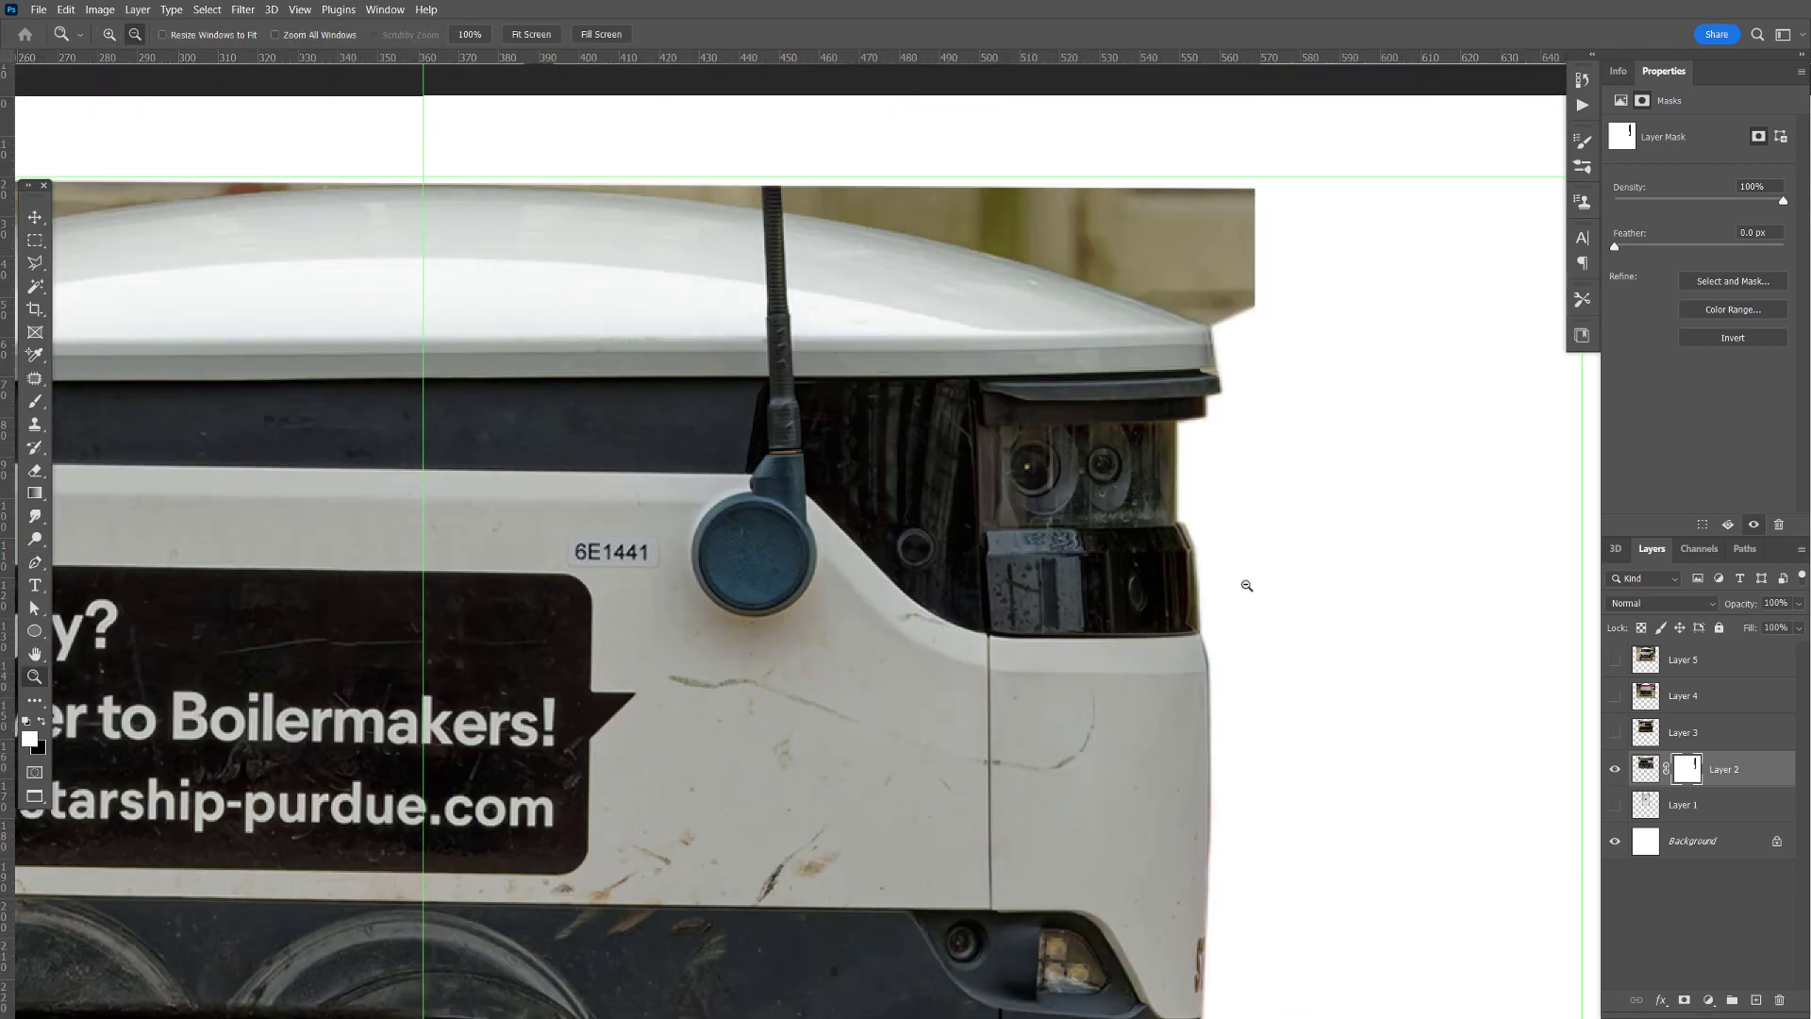
{"action": "left_click", "coordinate": [1246, 585], "text": "alt"}
{"action": "left_click", "coordinate": [1243, 586], "text": "alt"}
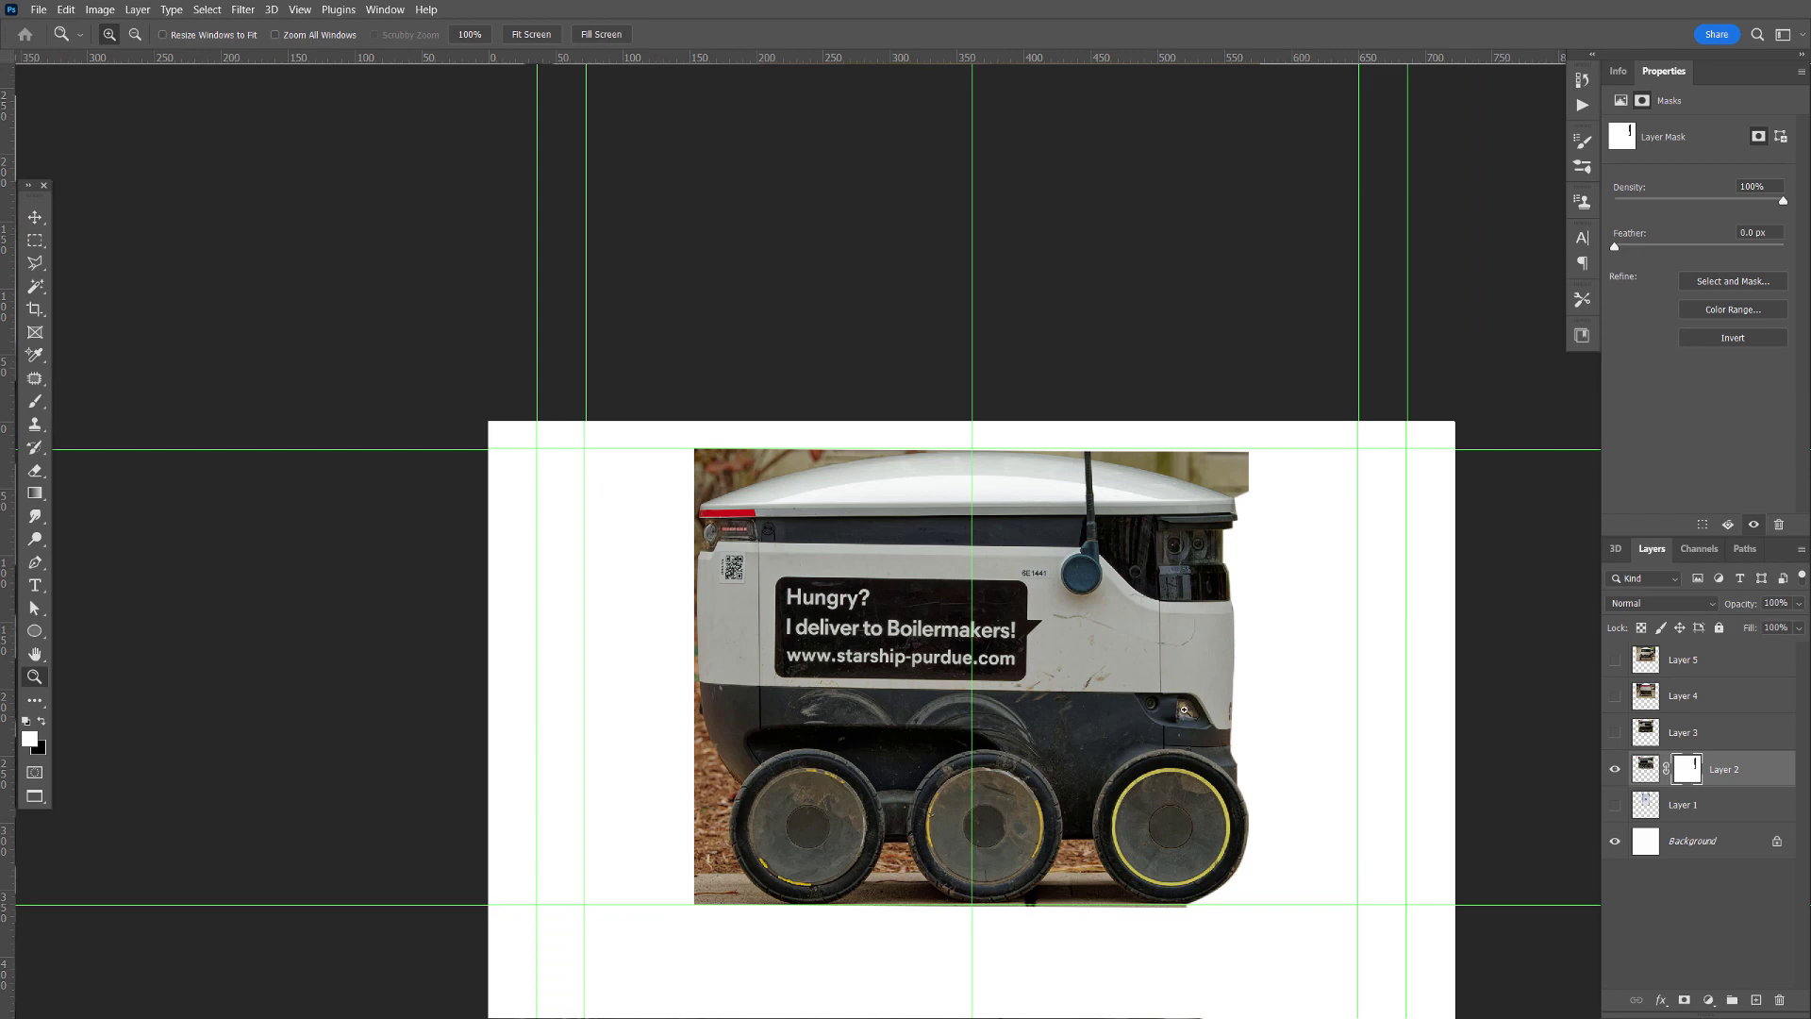
{"action": "left_click_drag", "start_coordinate": [1324, 733], "coordinate": [1243, 650]}
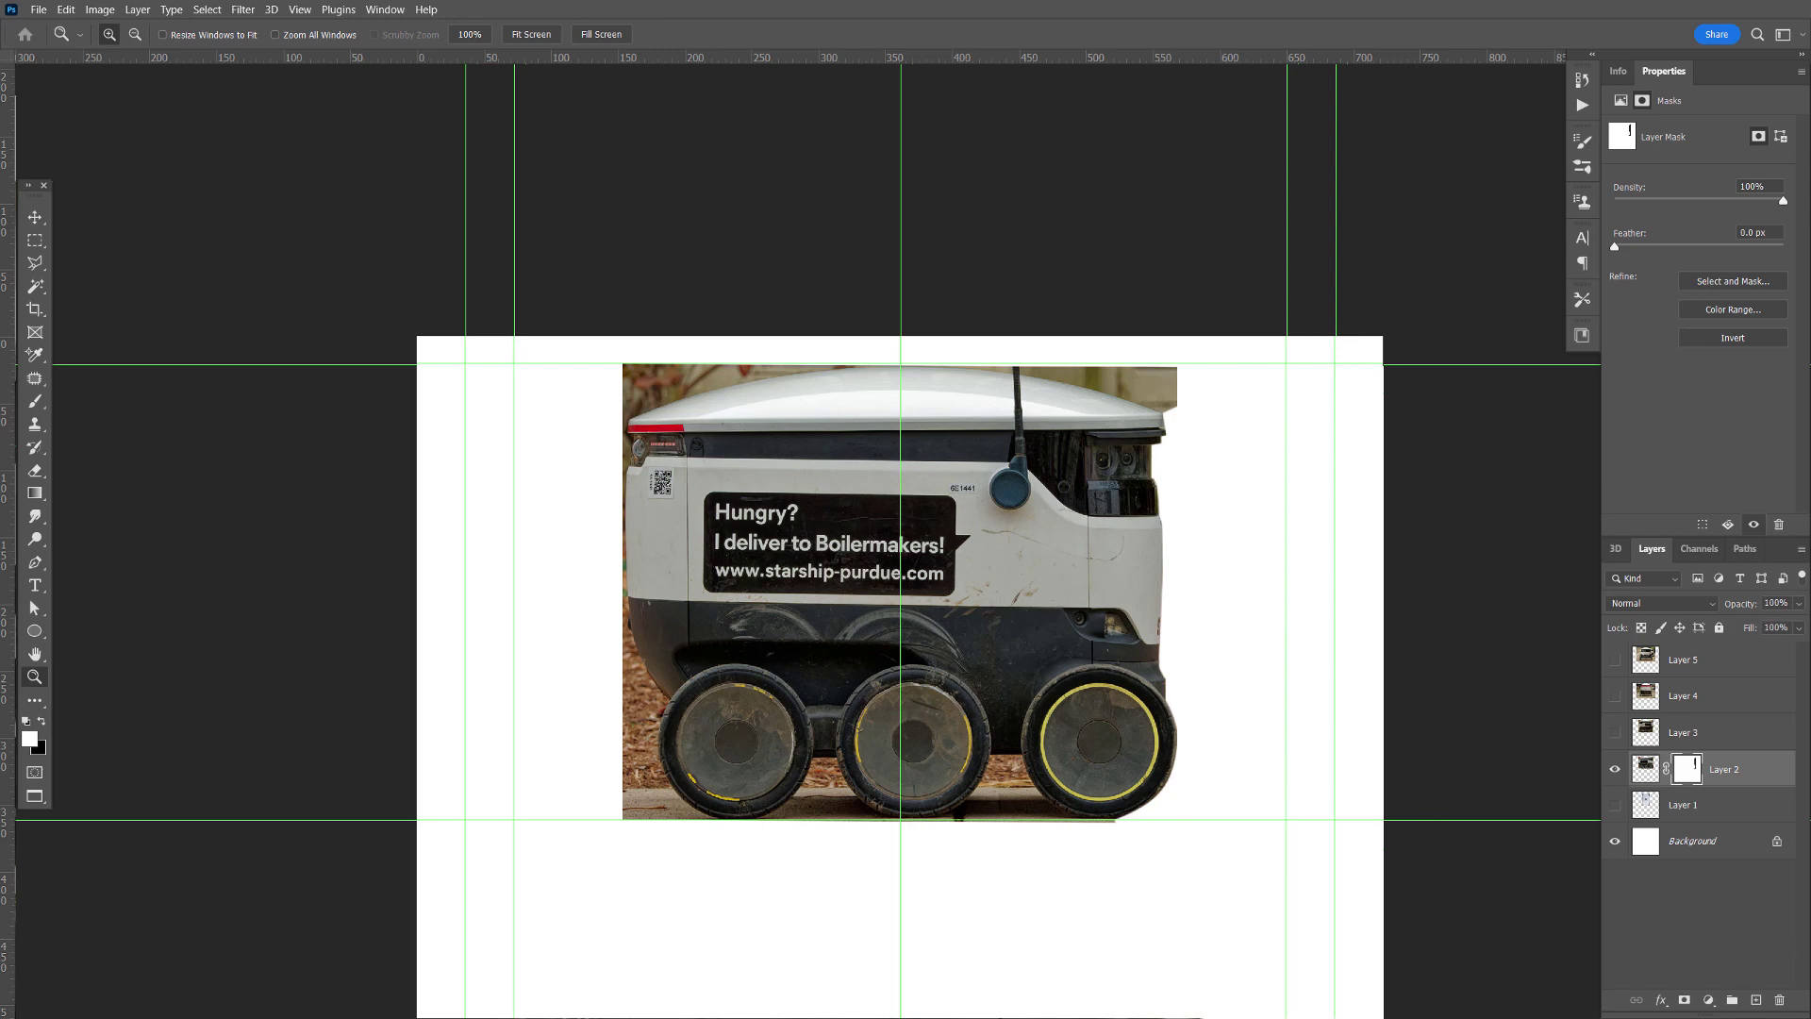
{"action": "left_click", "coordinate": [1612, 772]}
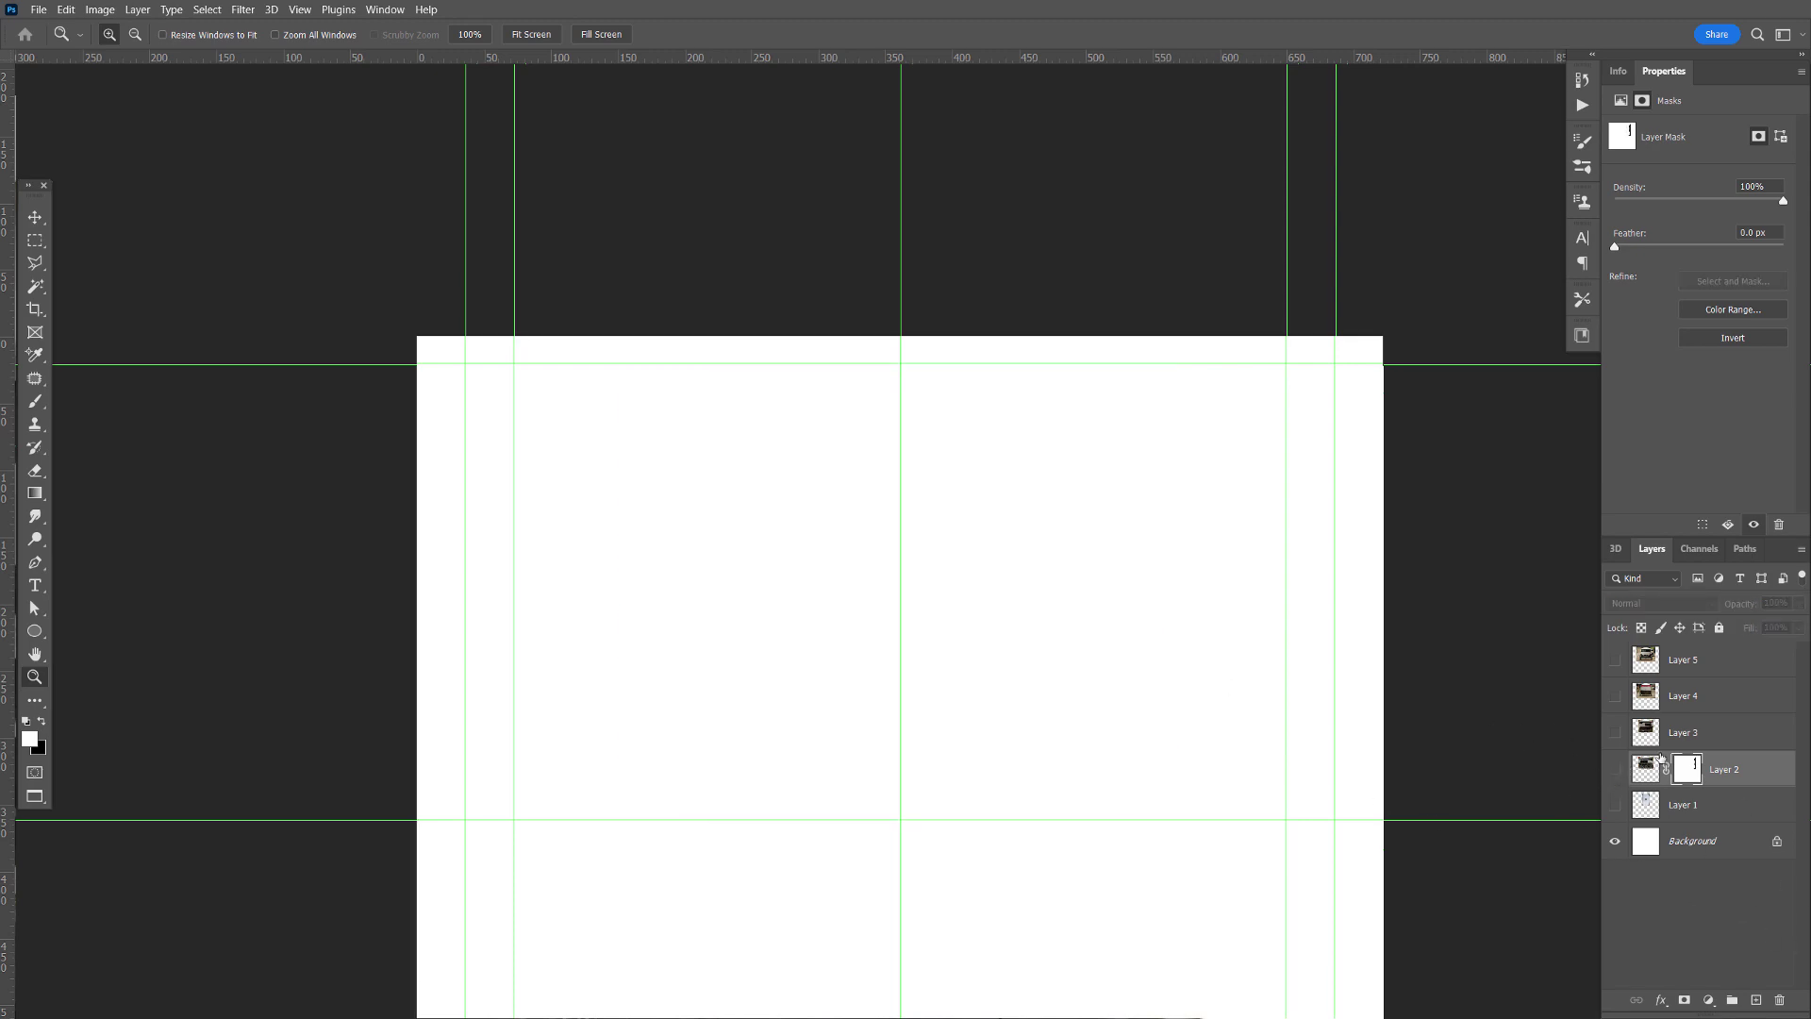
- Show Layer 1 with the lid photo and briefly compare it with the front view in Layer 5
{"action": "left_click", "coordinate": [1615, 807]}
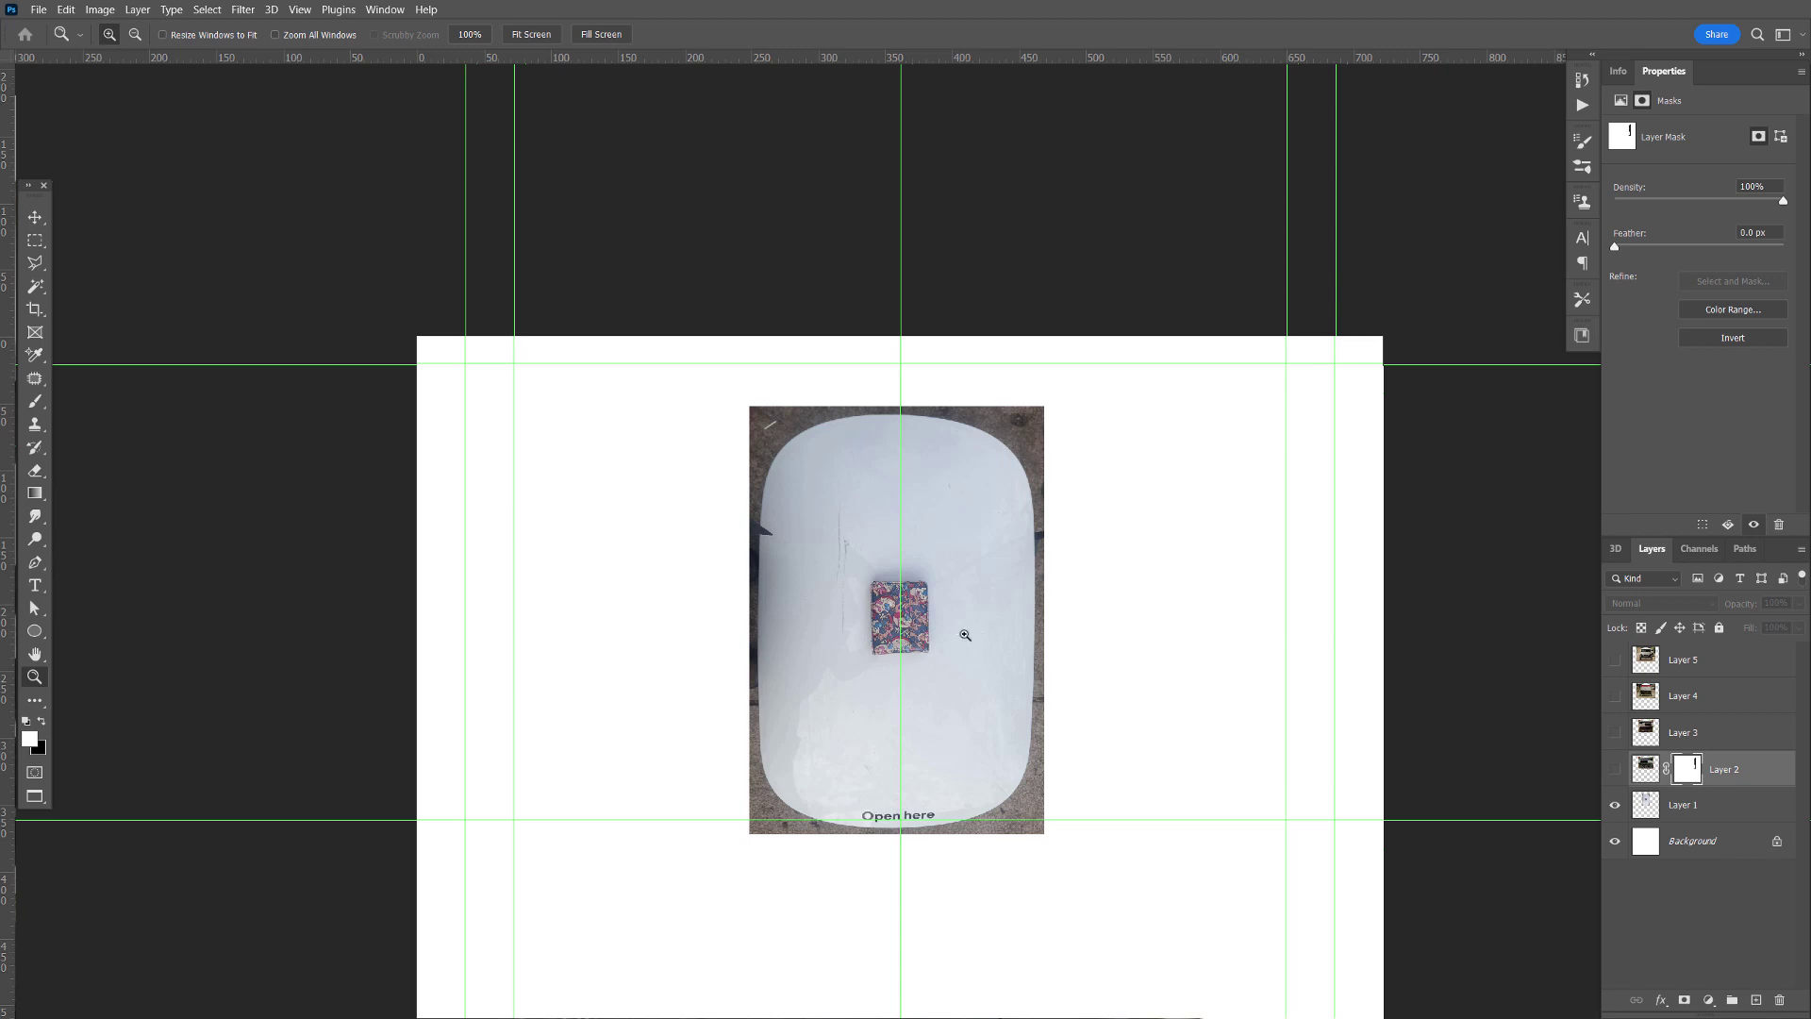
{"action": "left_click", "coordinate": [1614, 660]}
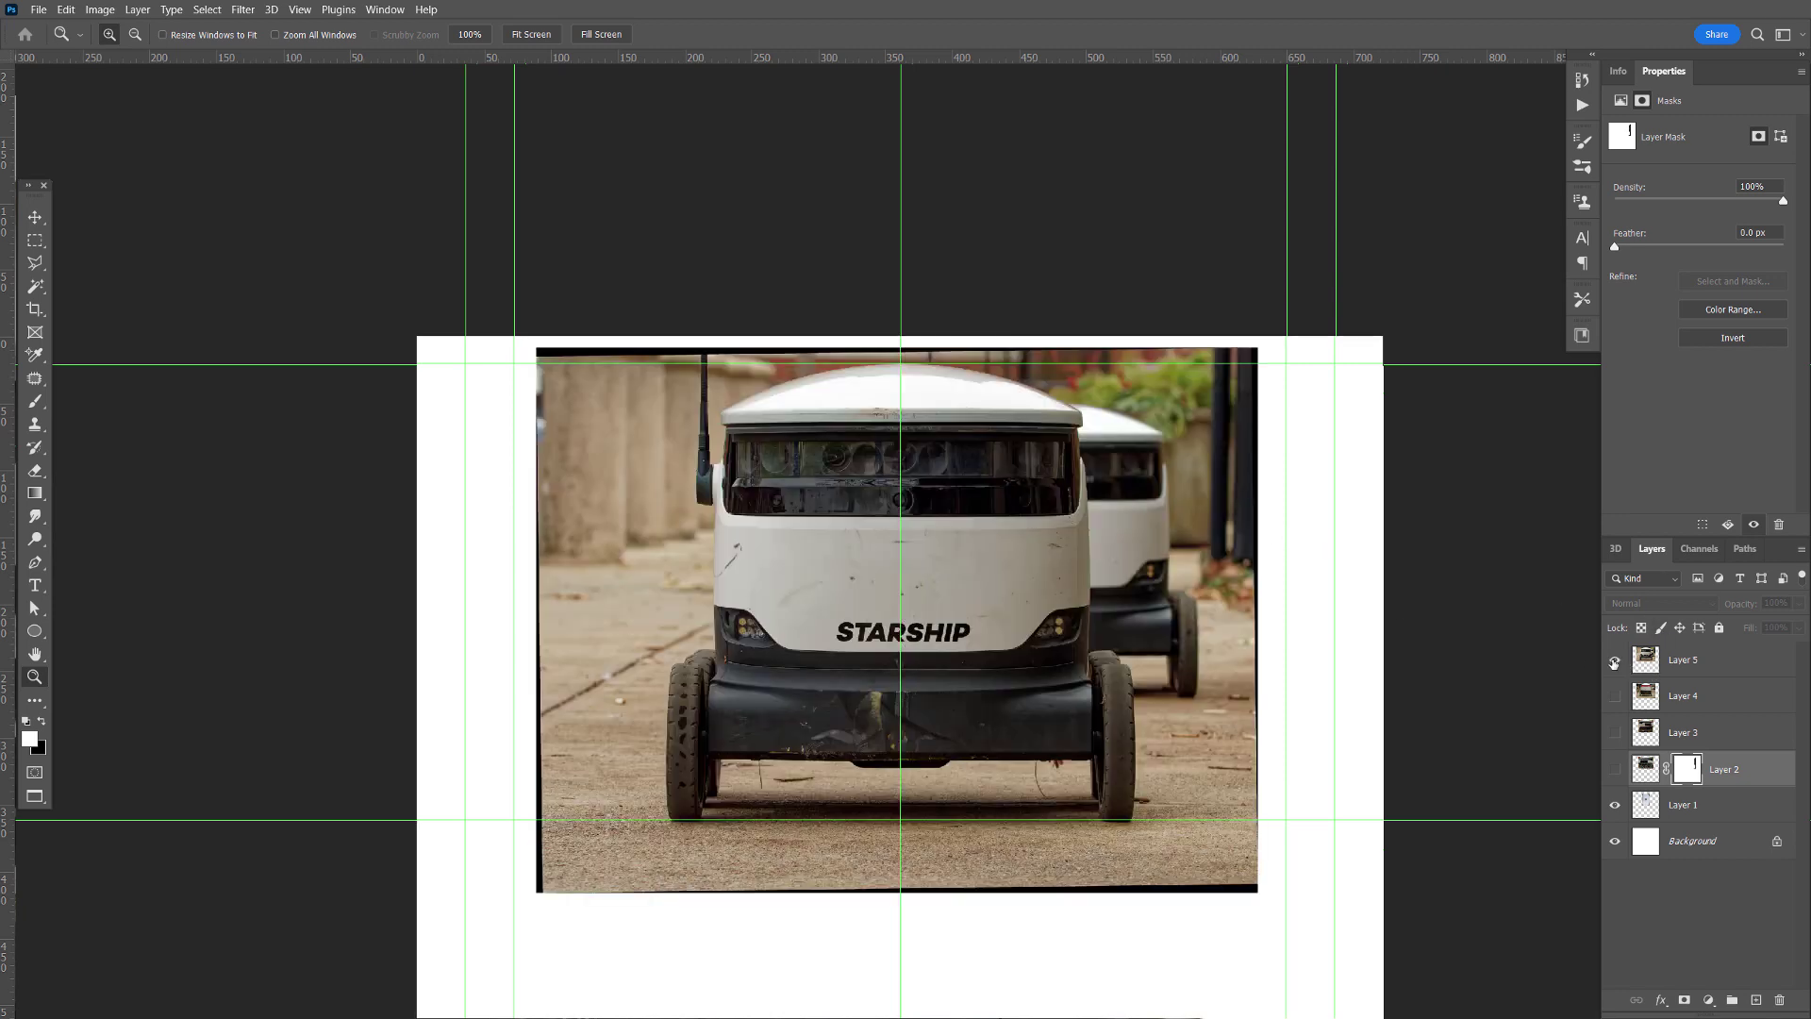
{"action": "left_click", "coordinate": [1615, 660]}
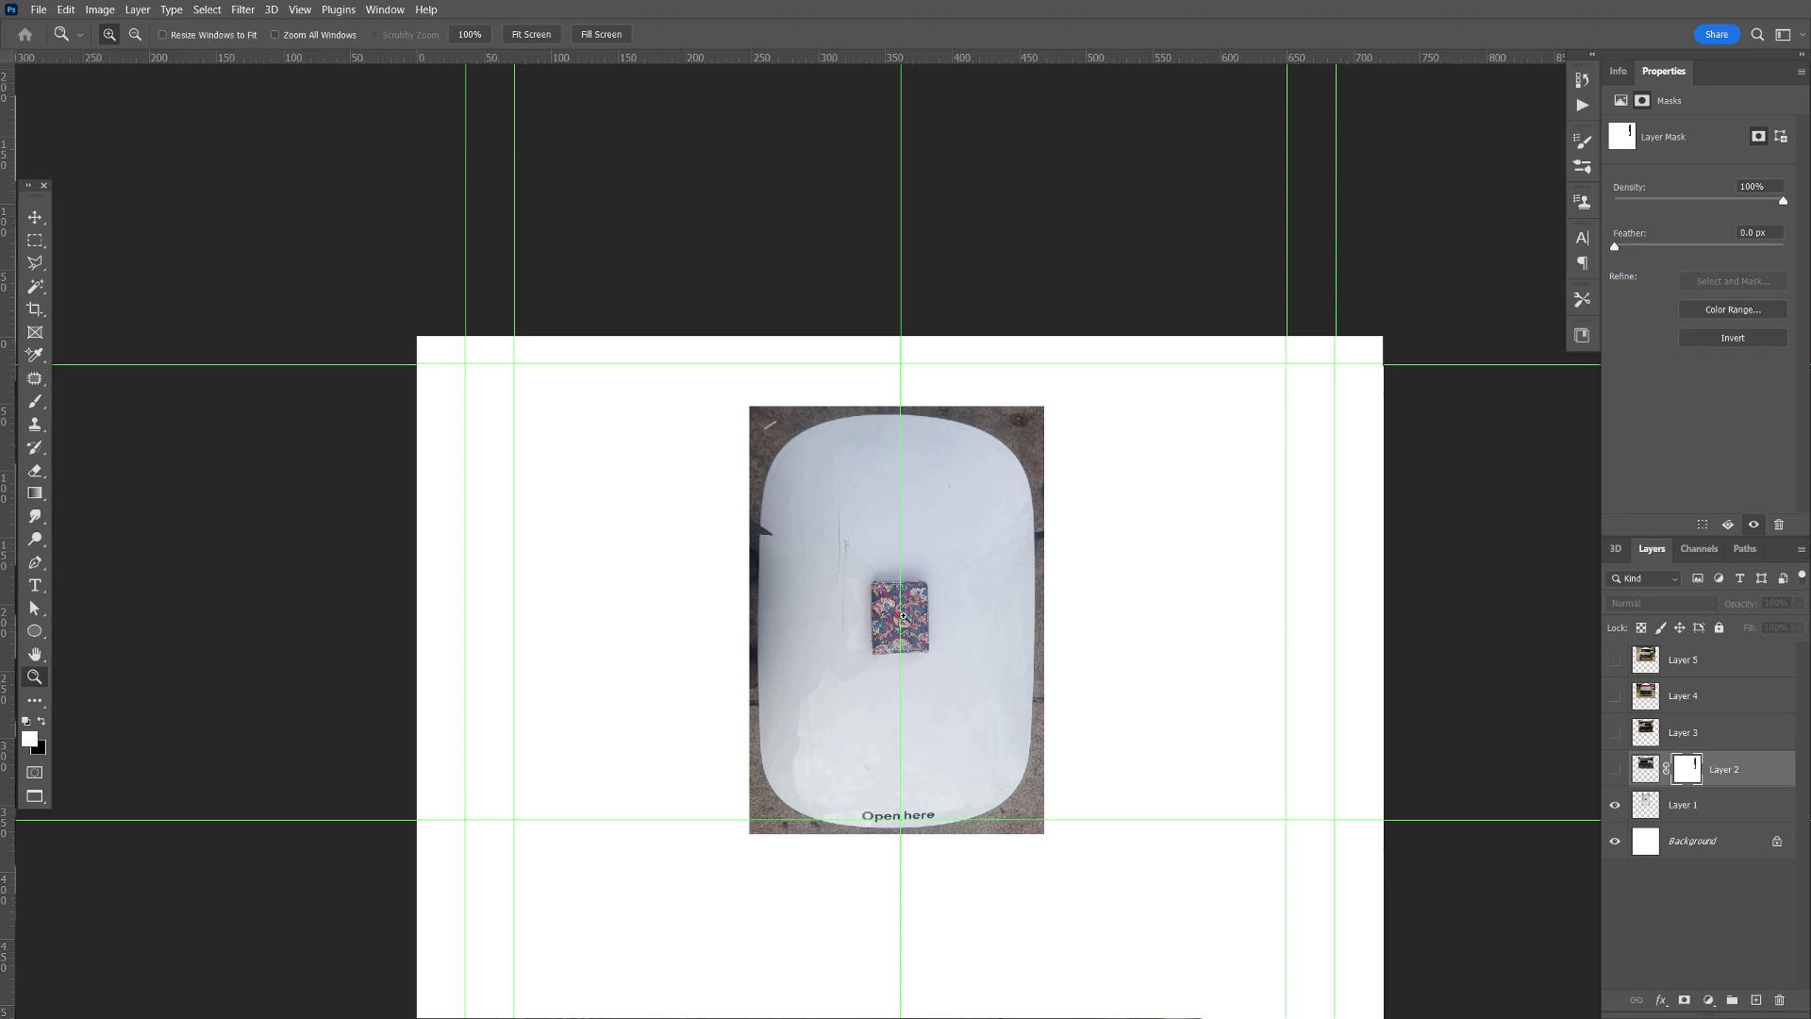
- Examine the patterned object lying in the middle of the lid photo up close
{"action": "left_click", "coordinate": [906, 623]}
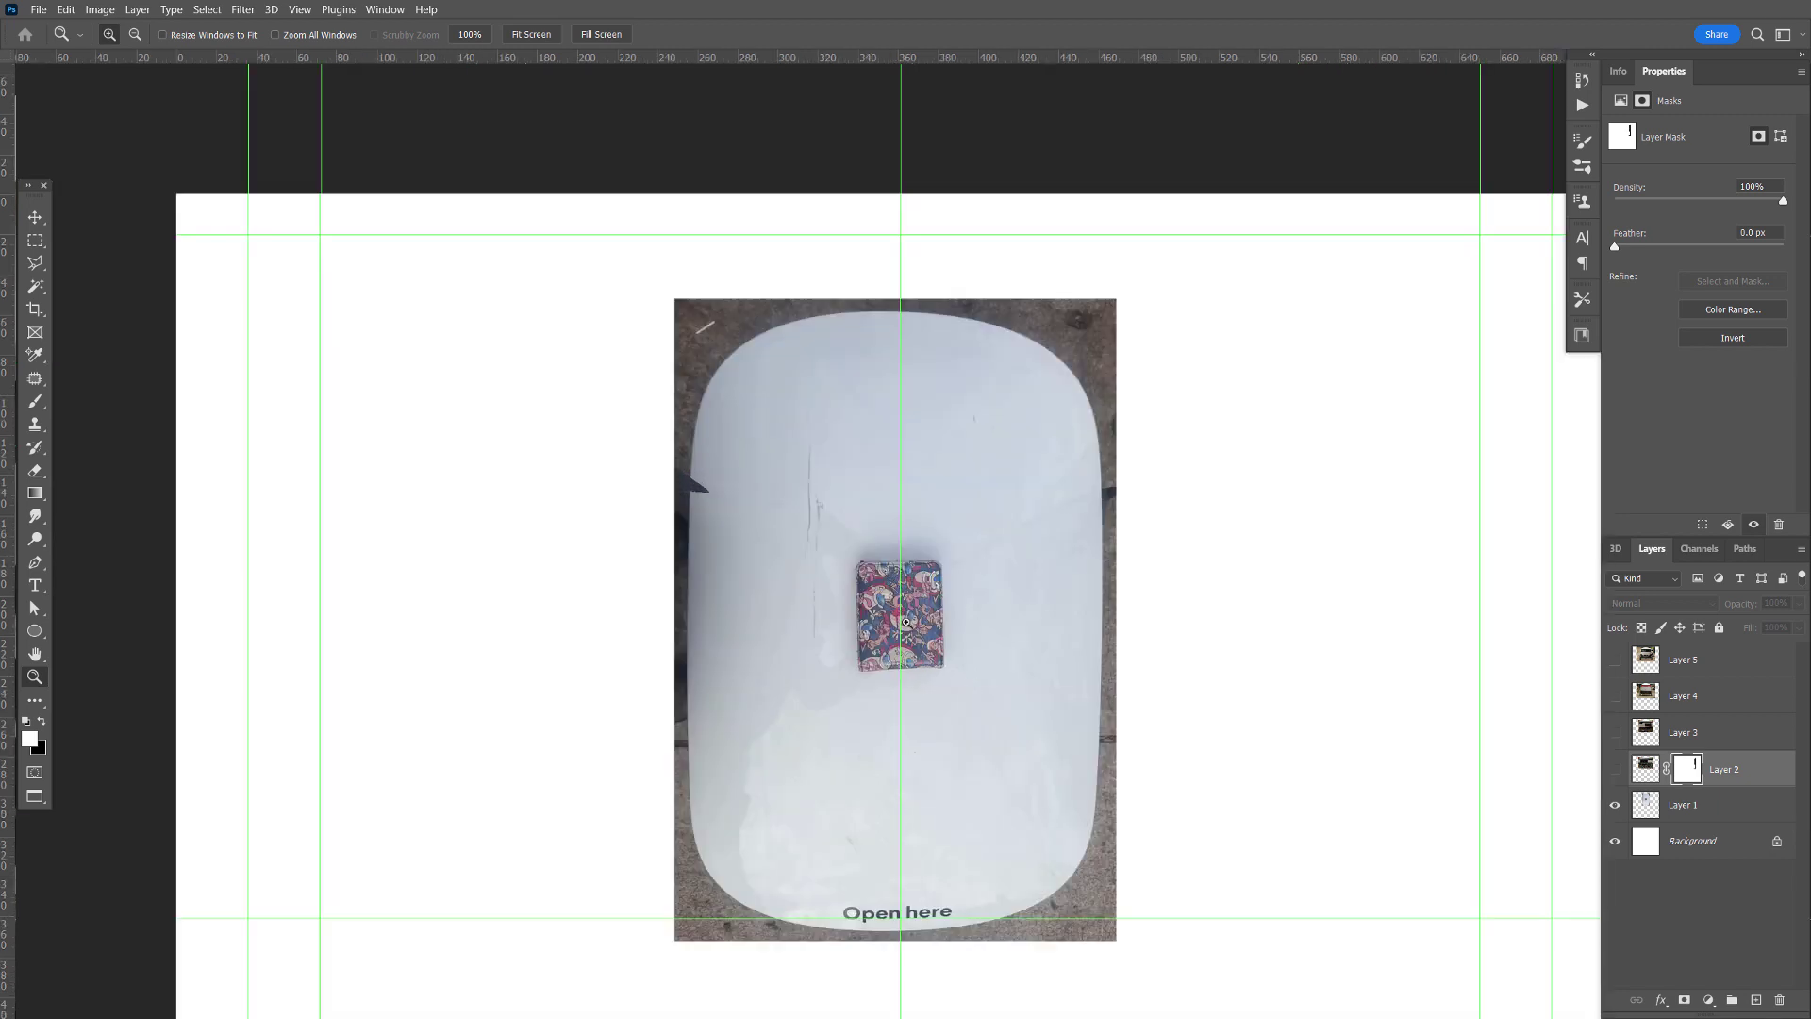
{"action": "left_click", "coordinate": [906, 623]}
{"action": "left_click", "coordinate": [905, 622]}
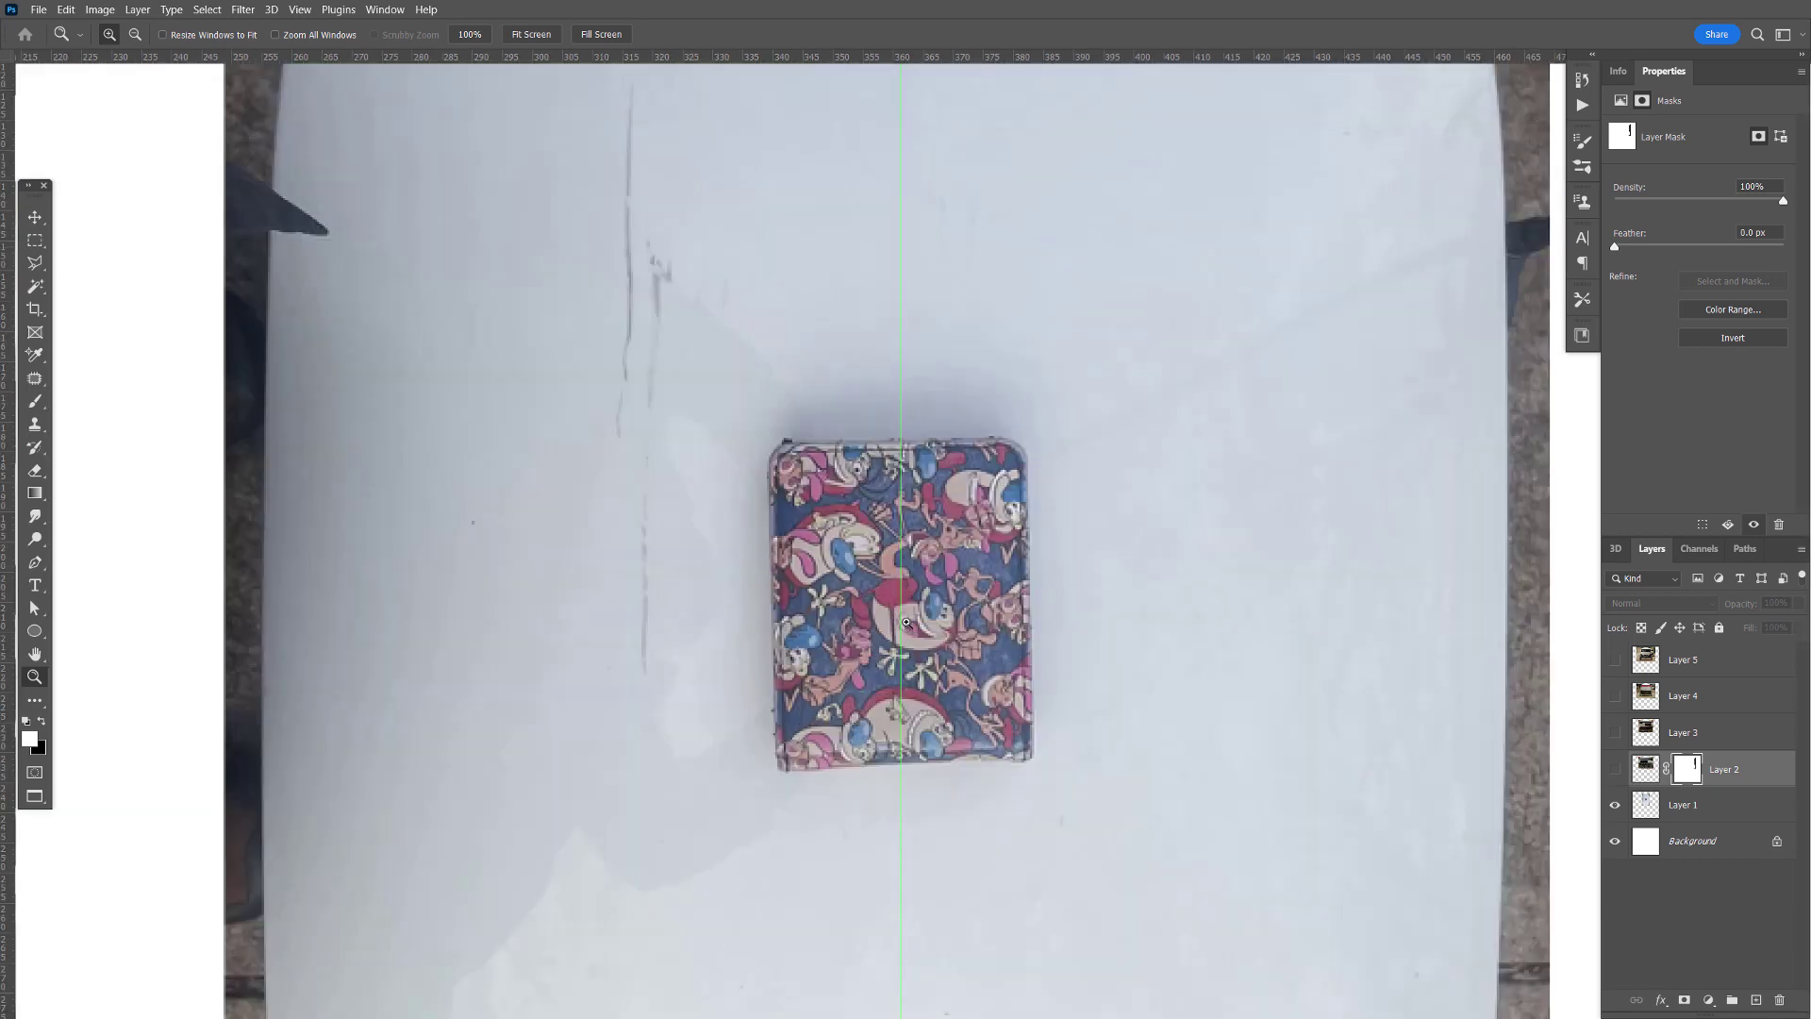
{"action": "left_click", "coordinate": [906, 622]}
{"action": "left_click", "coordinate": [932, 605], "text": "alt"}
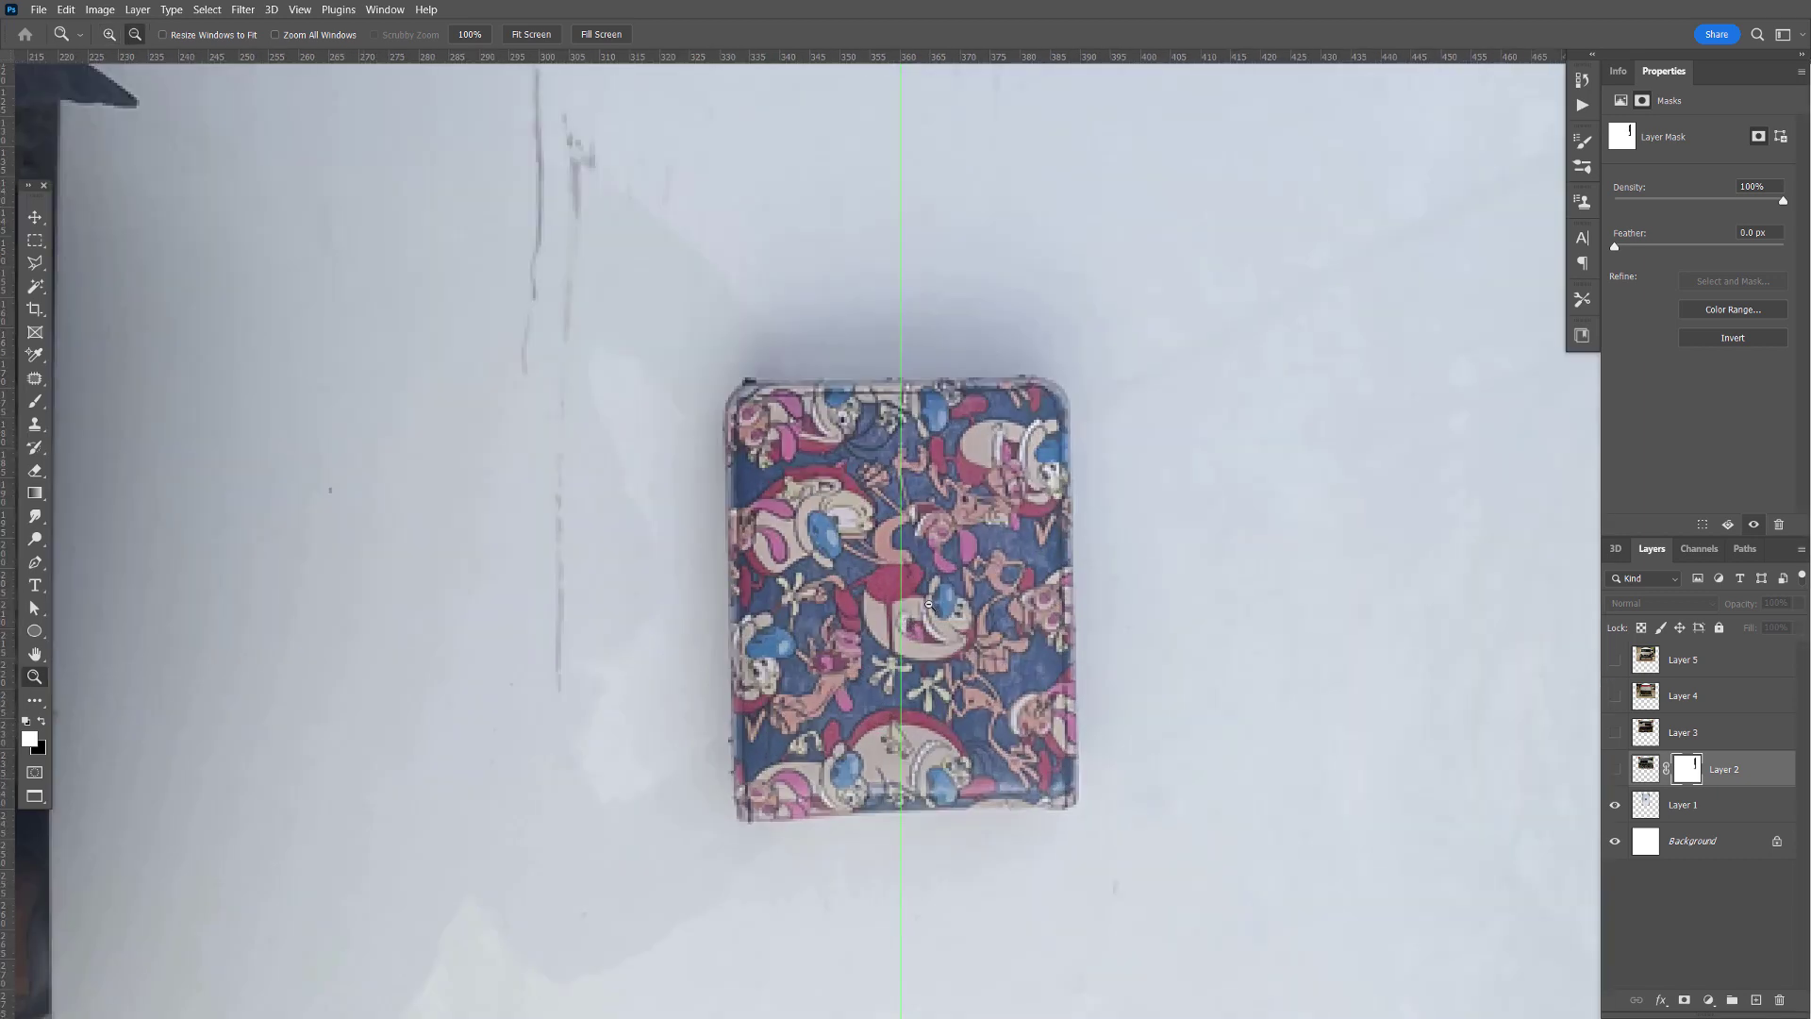
{"action": "left_click", "coordinate": [932, 605], "text": "alt"}
{"action": "left_click", "coordinate": [930, 603], "text": "alt"}
{"action": "left_click", "coordinate": [928, 602], "text": "alt"}
{"action": "left_click", "coordinate": [929, 602], "text": "alt"}
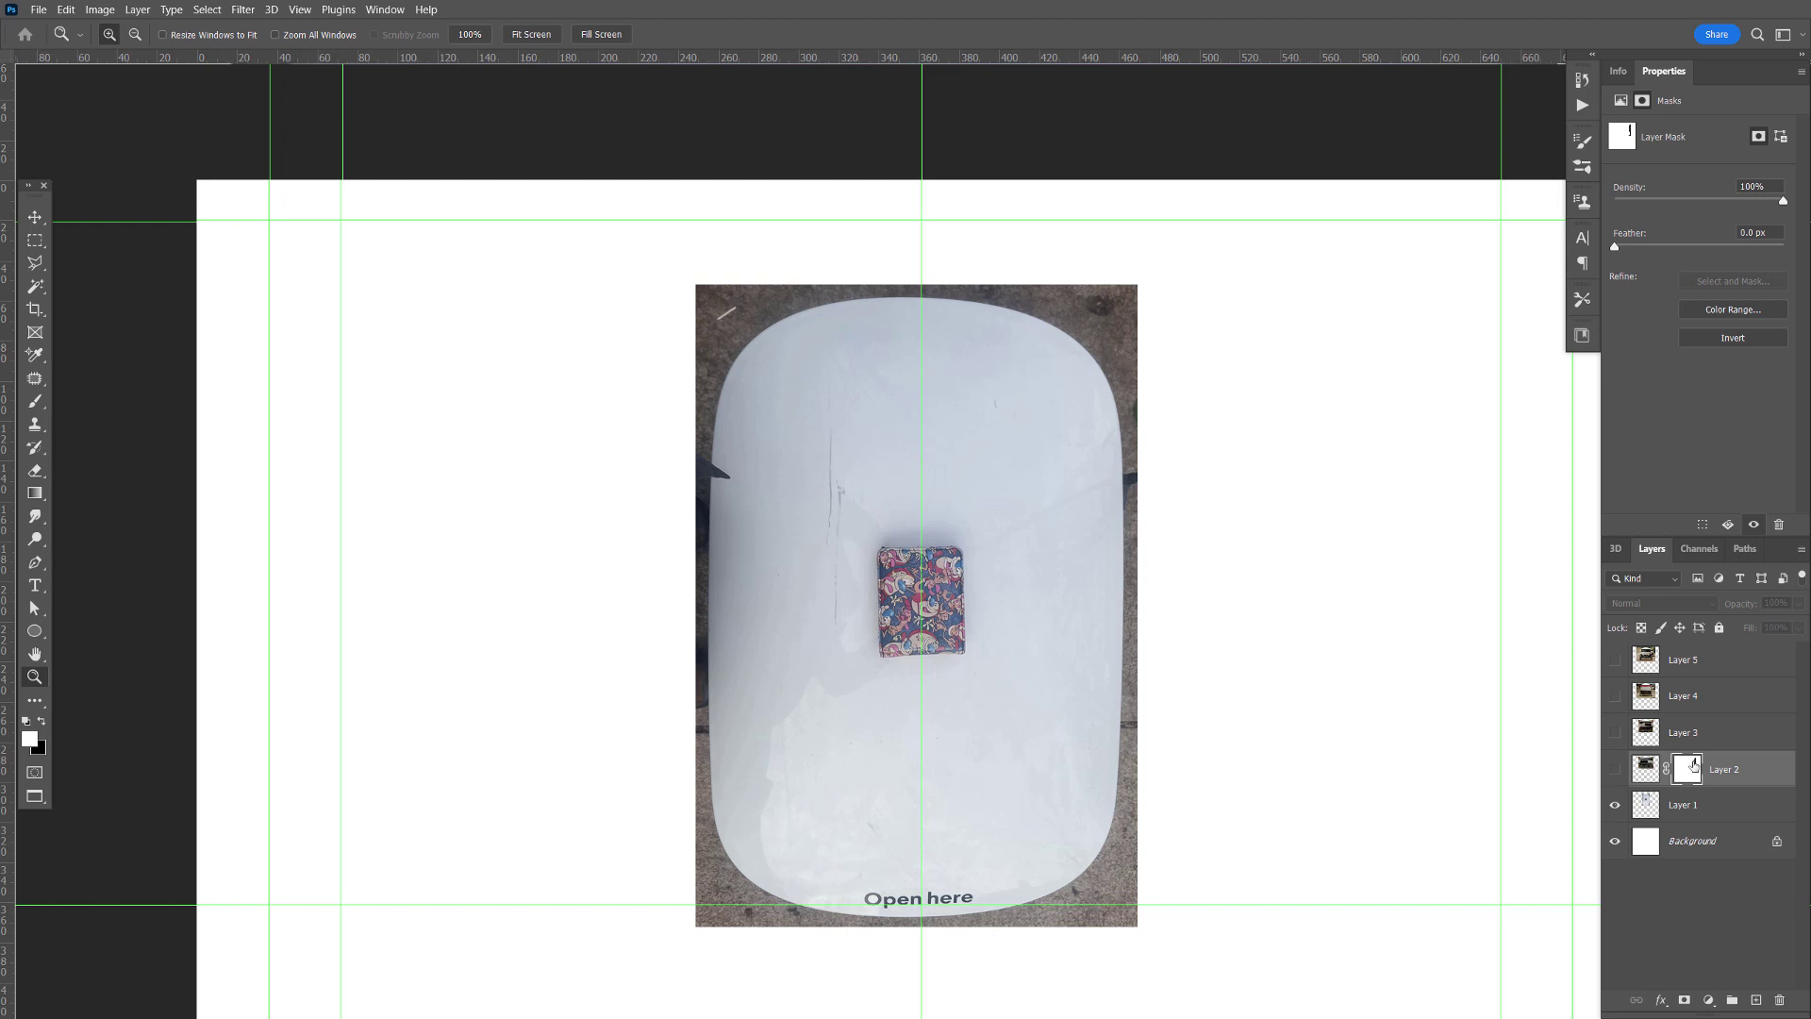
- Rotate the lid photo on Layer 1 by -90° so that it lies horizontally
{"action": "left_click", "coordinate": [1747, 810]}
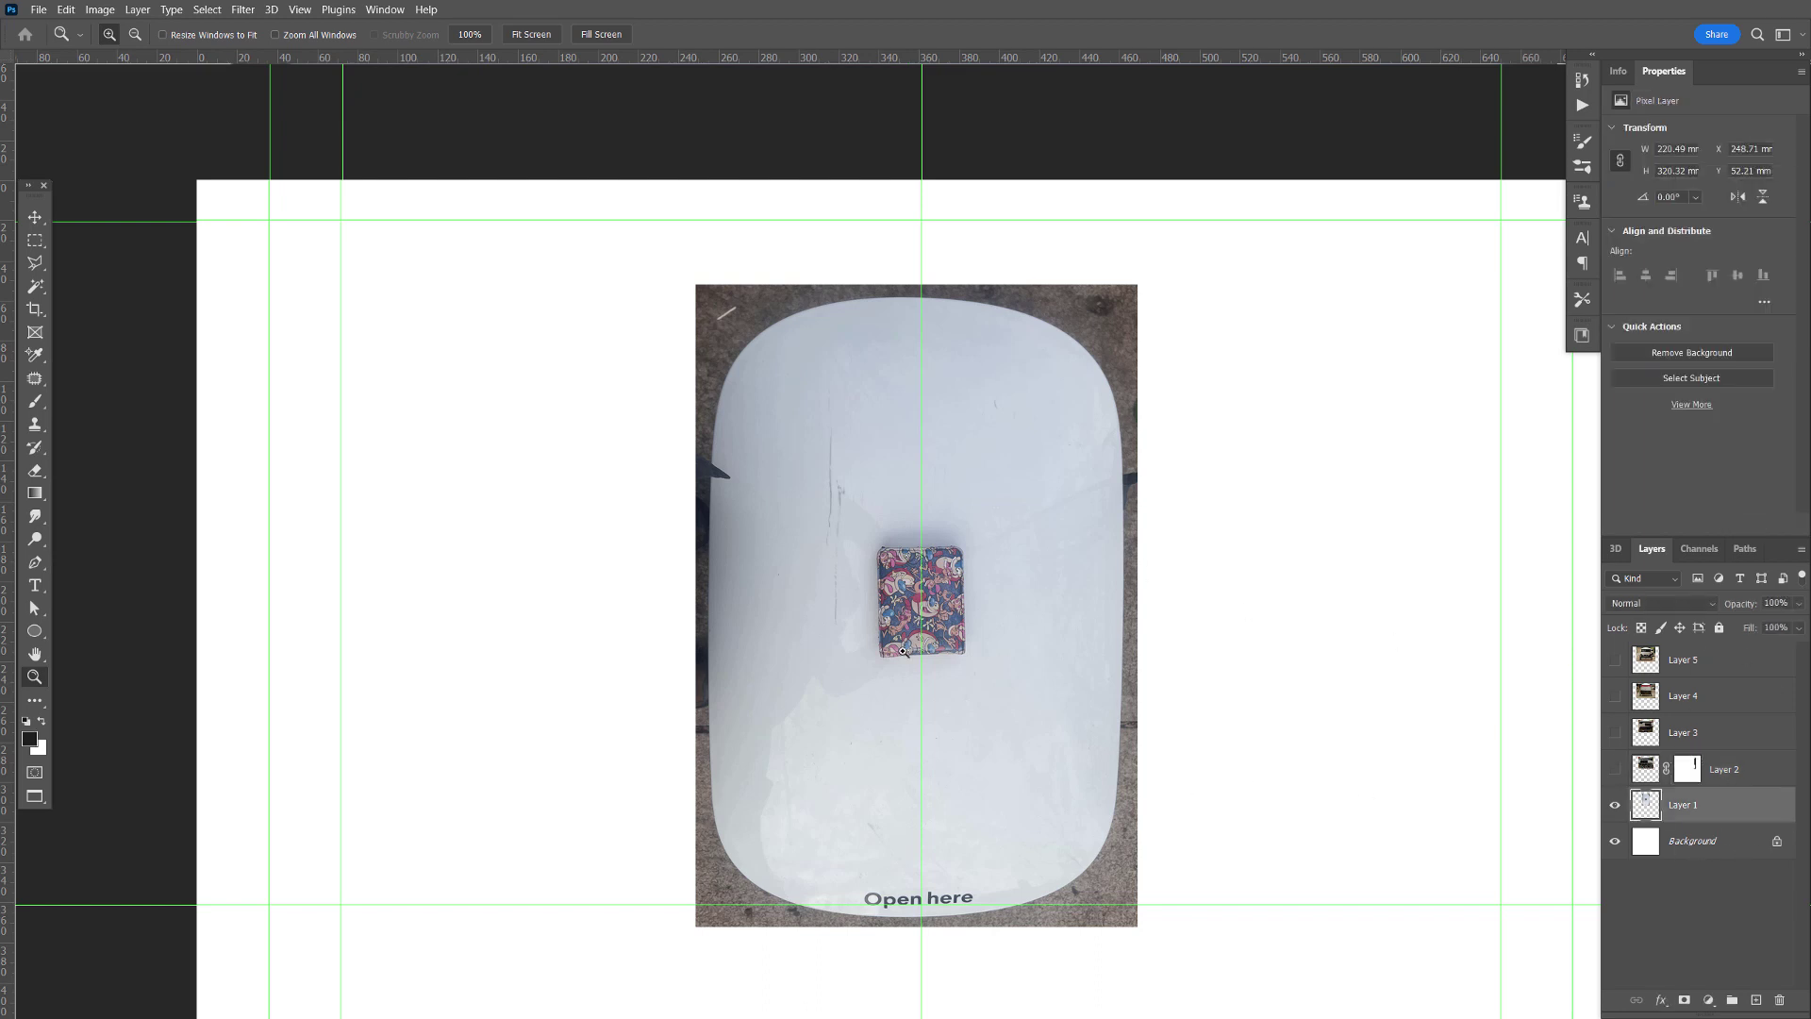
{"action": "key", "text": "ctrl+t"}
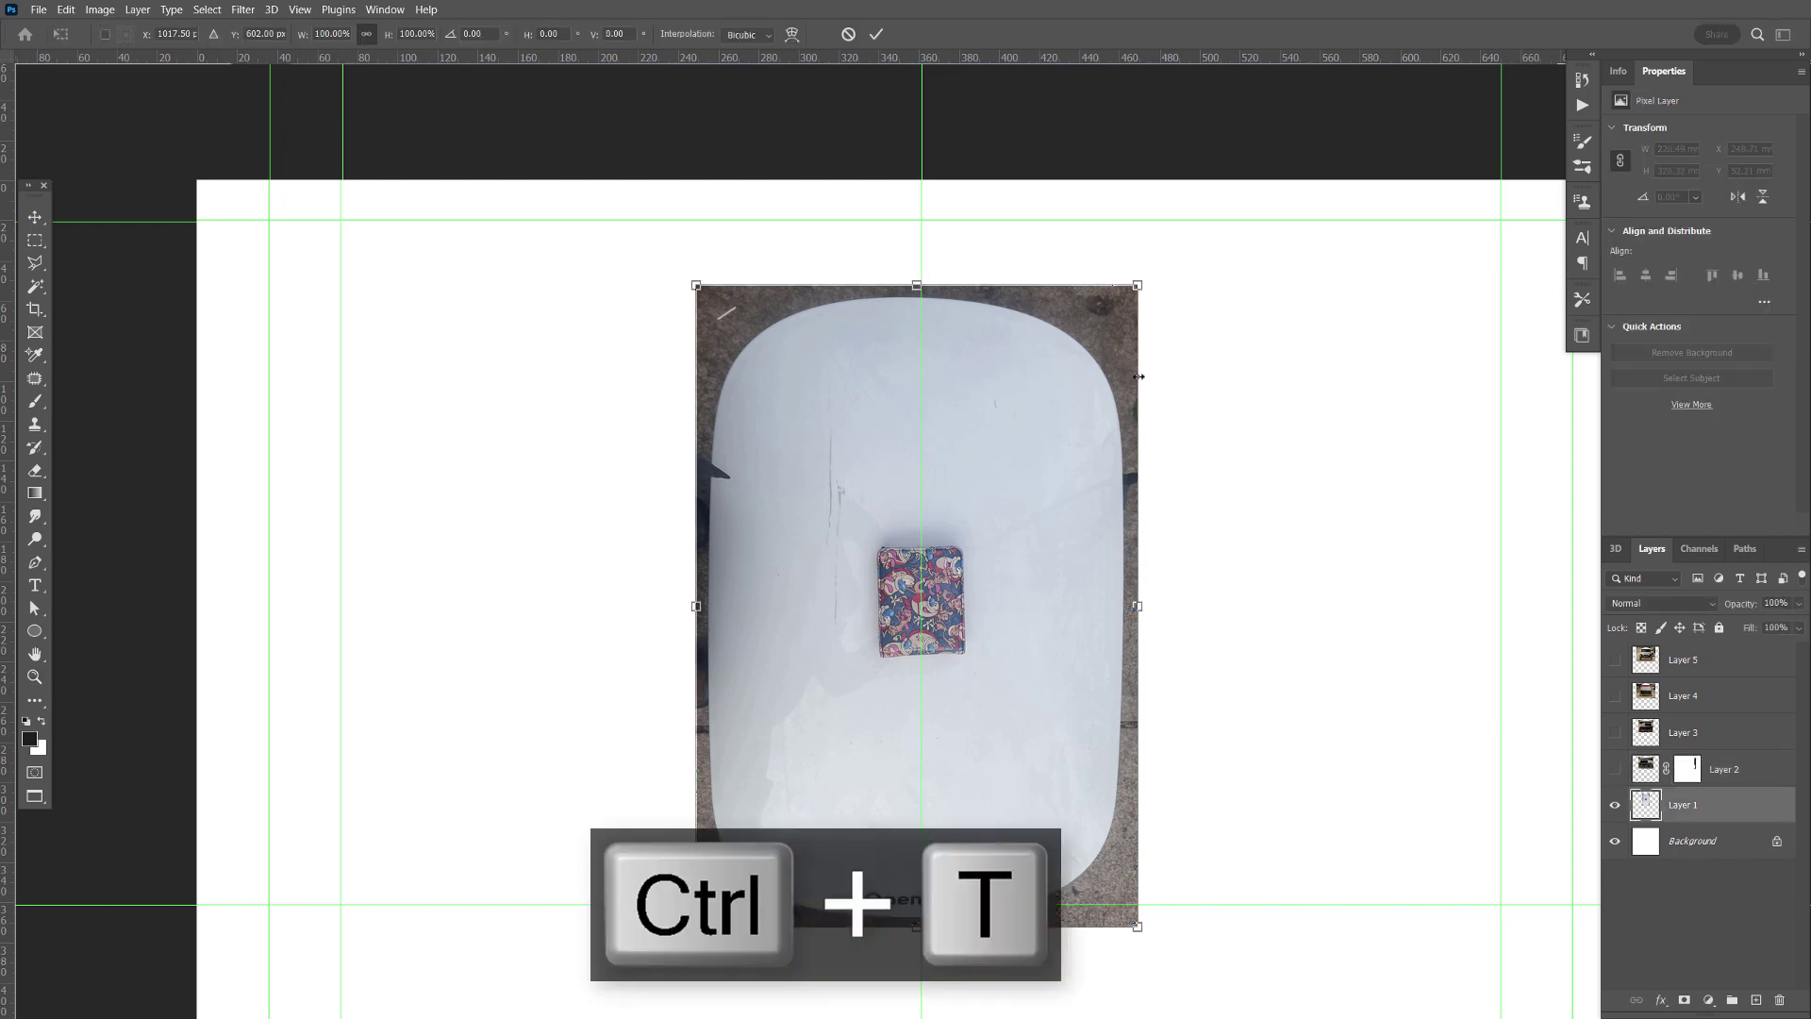
{"action": "left_click_drag", "start_coordinate": [1172, 274], "coordinate": [745, 406]}
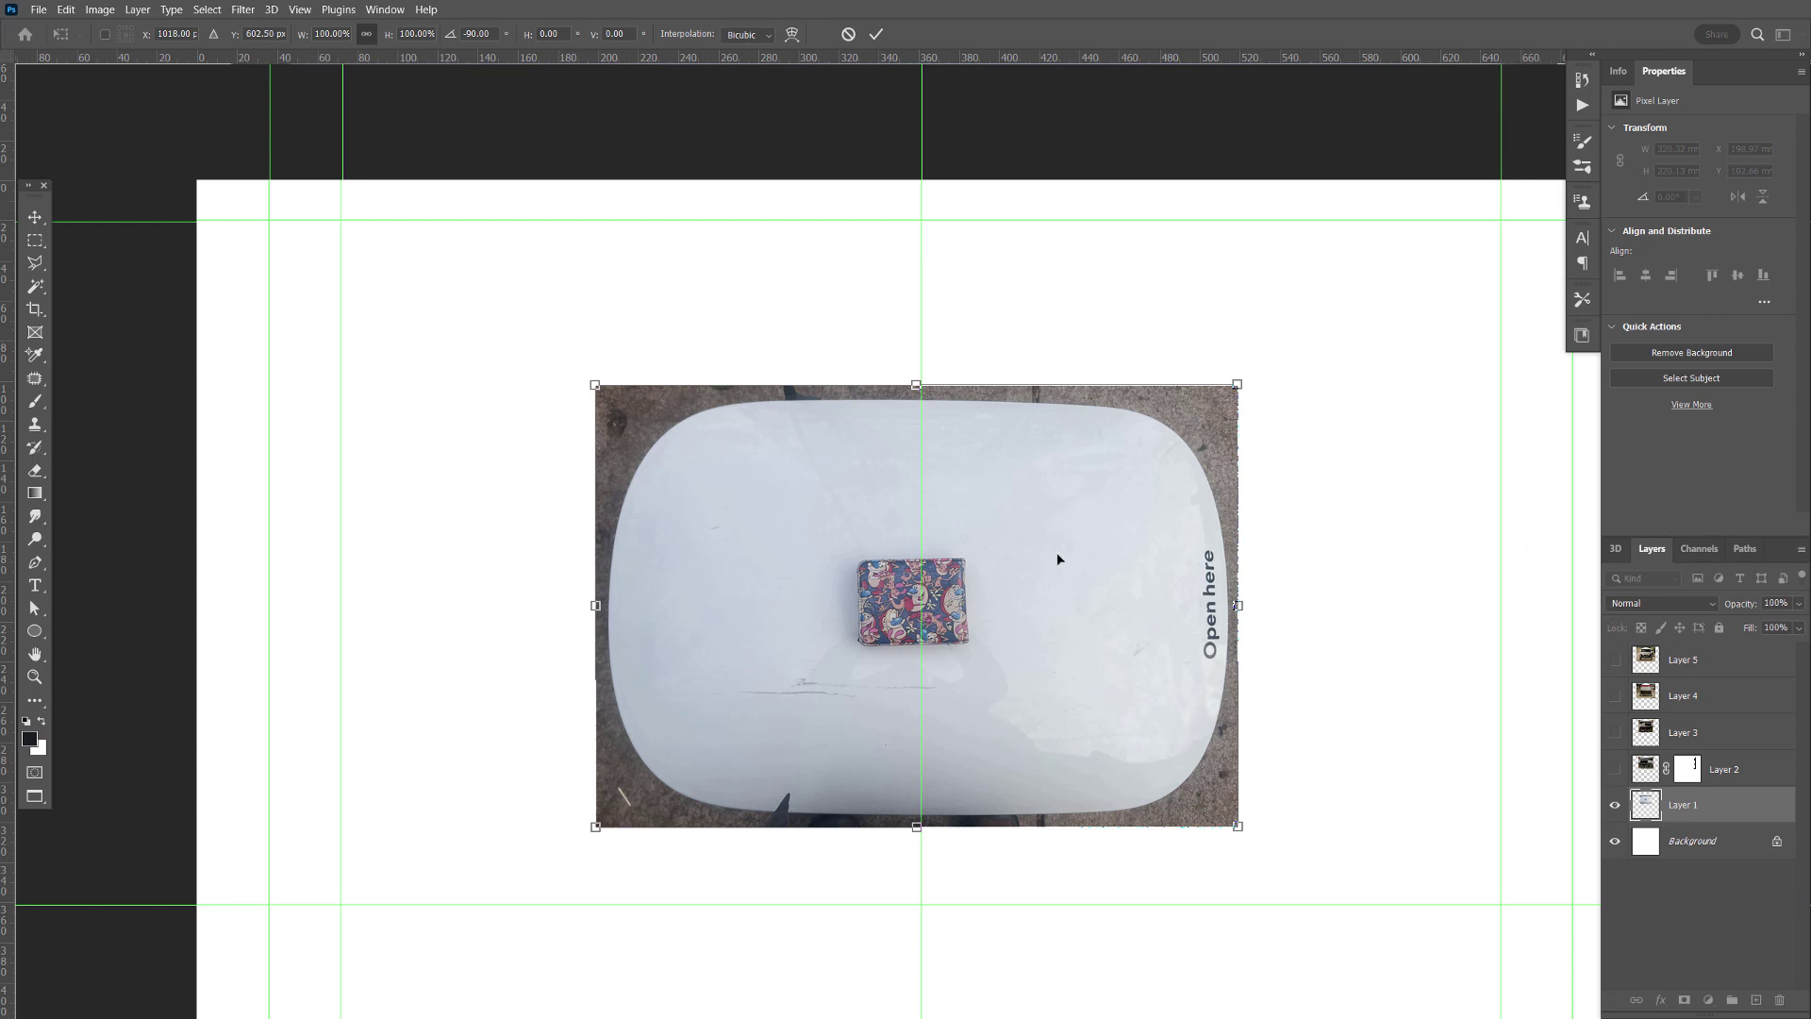
{"action": "key", "text": "Return"}
{"action": "key", "text": "z"}
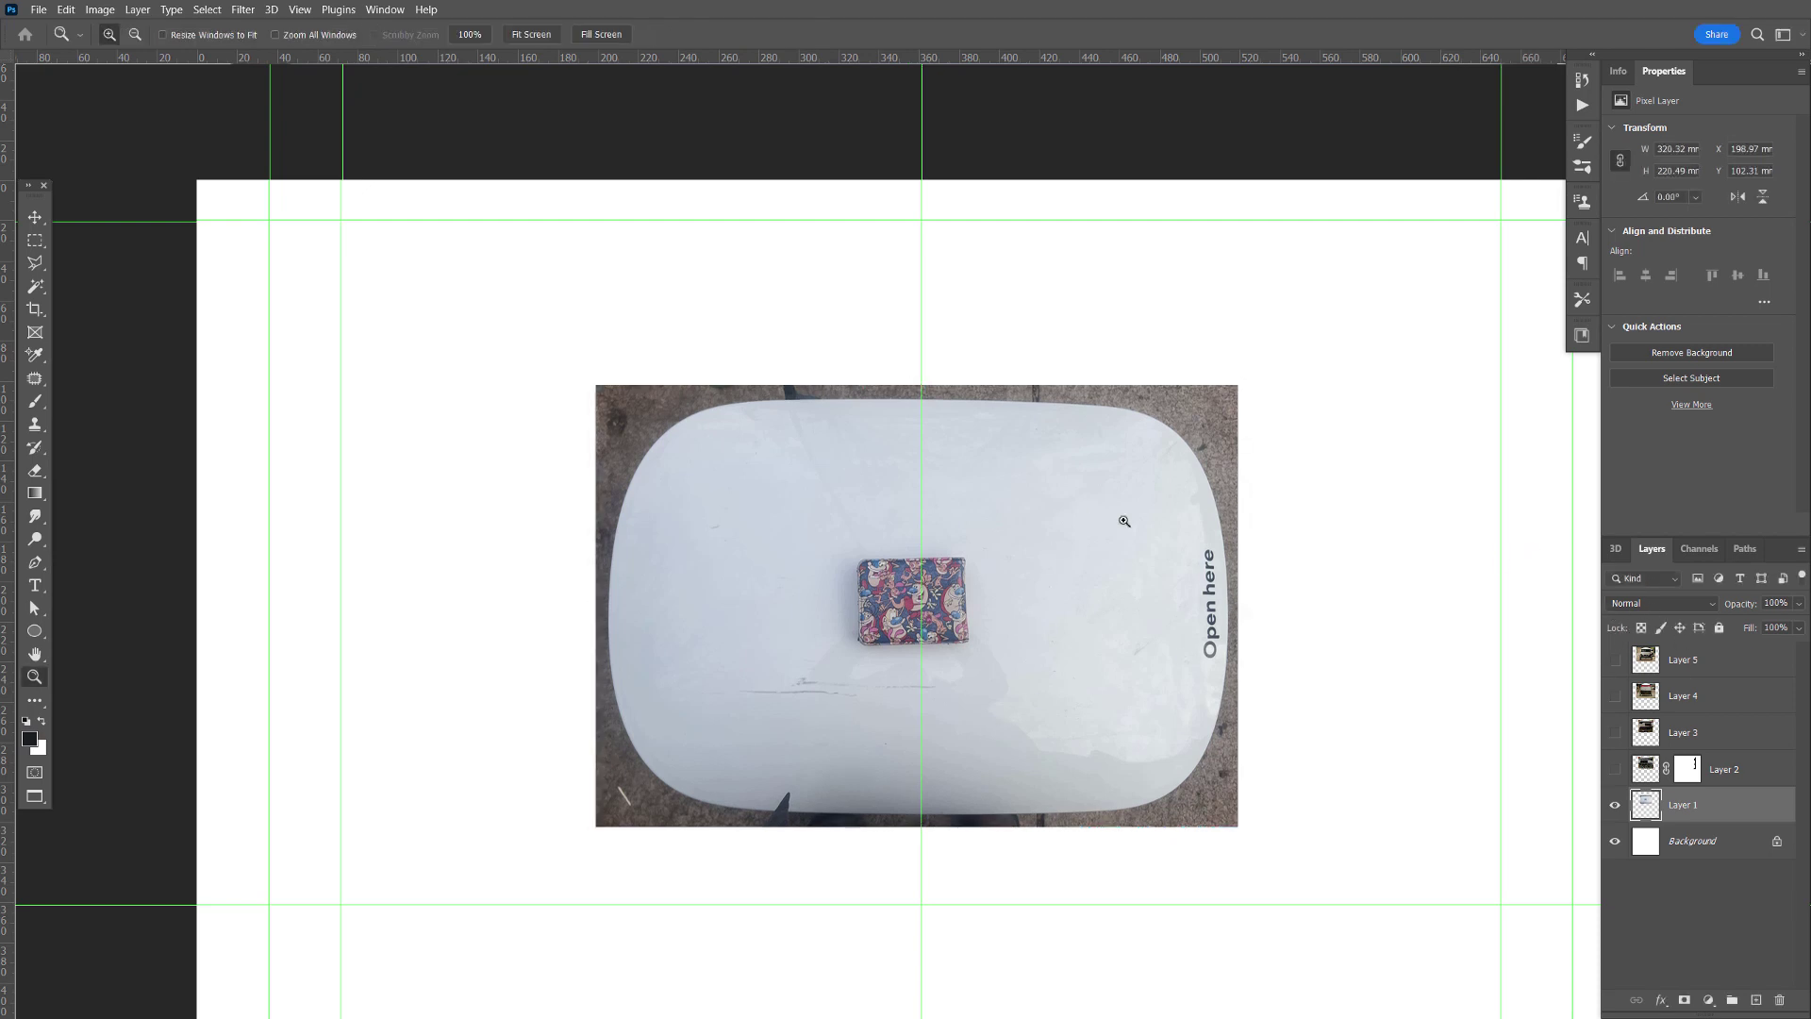
- Check Layer 5 again, hide it, and show the Layer 3 side view over the lid photo
{"action": "left_click", "coordinate": [1616, 662]}
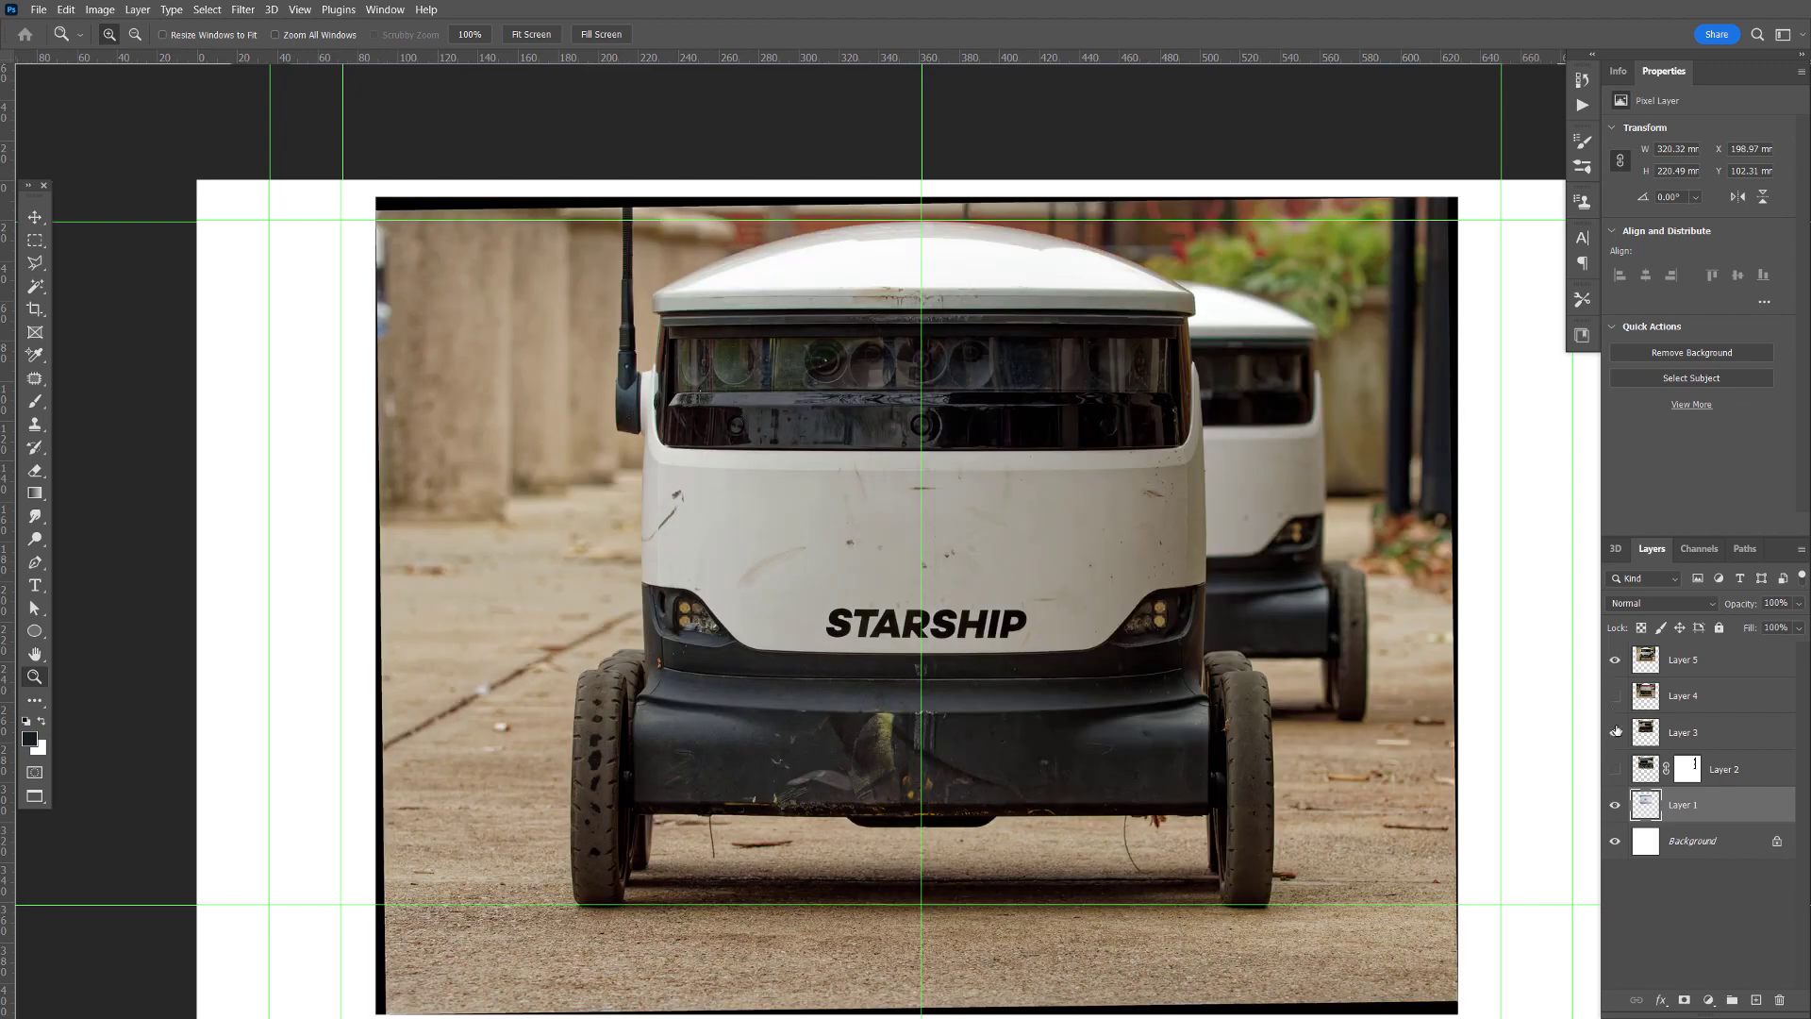
{"action": "left_click", "coordinate": [1616, 662]}
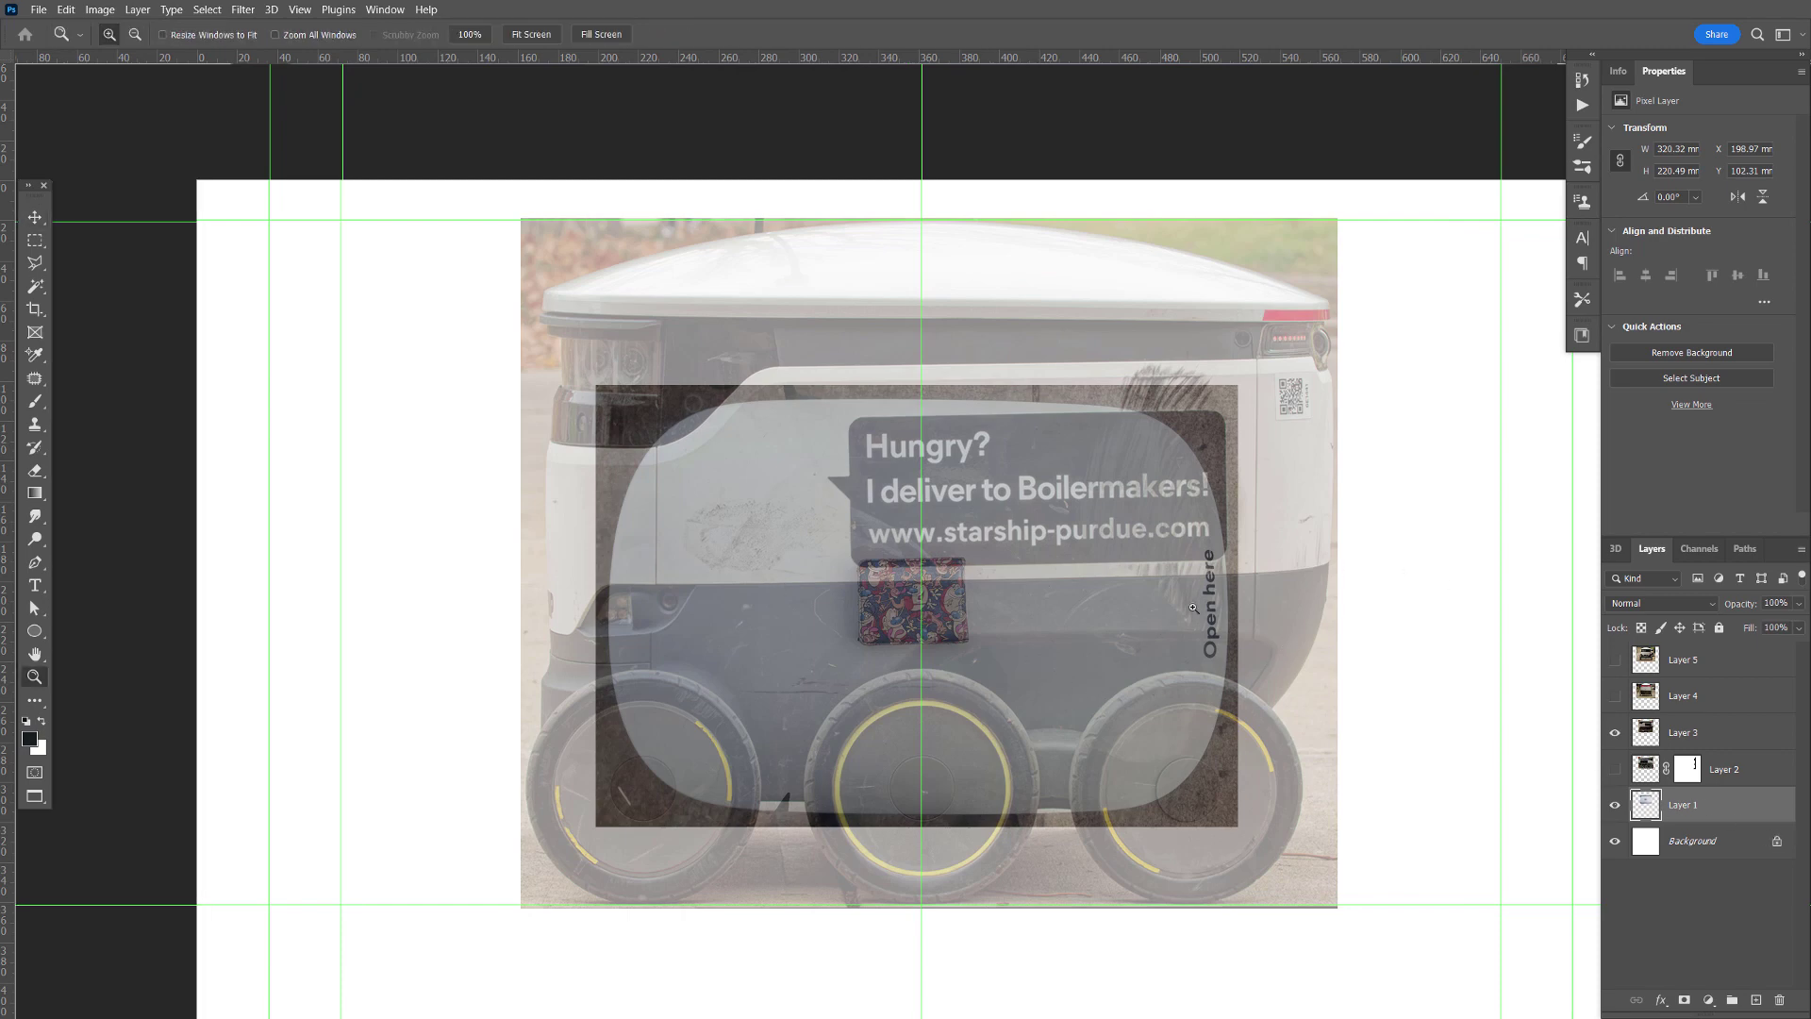
{"action": "left_click", "coordinate": [1142, 626]}
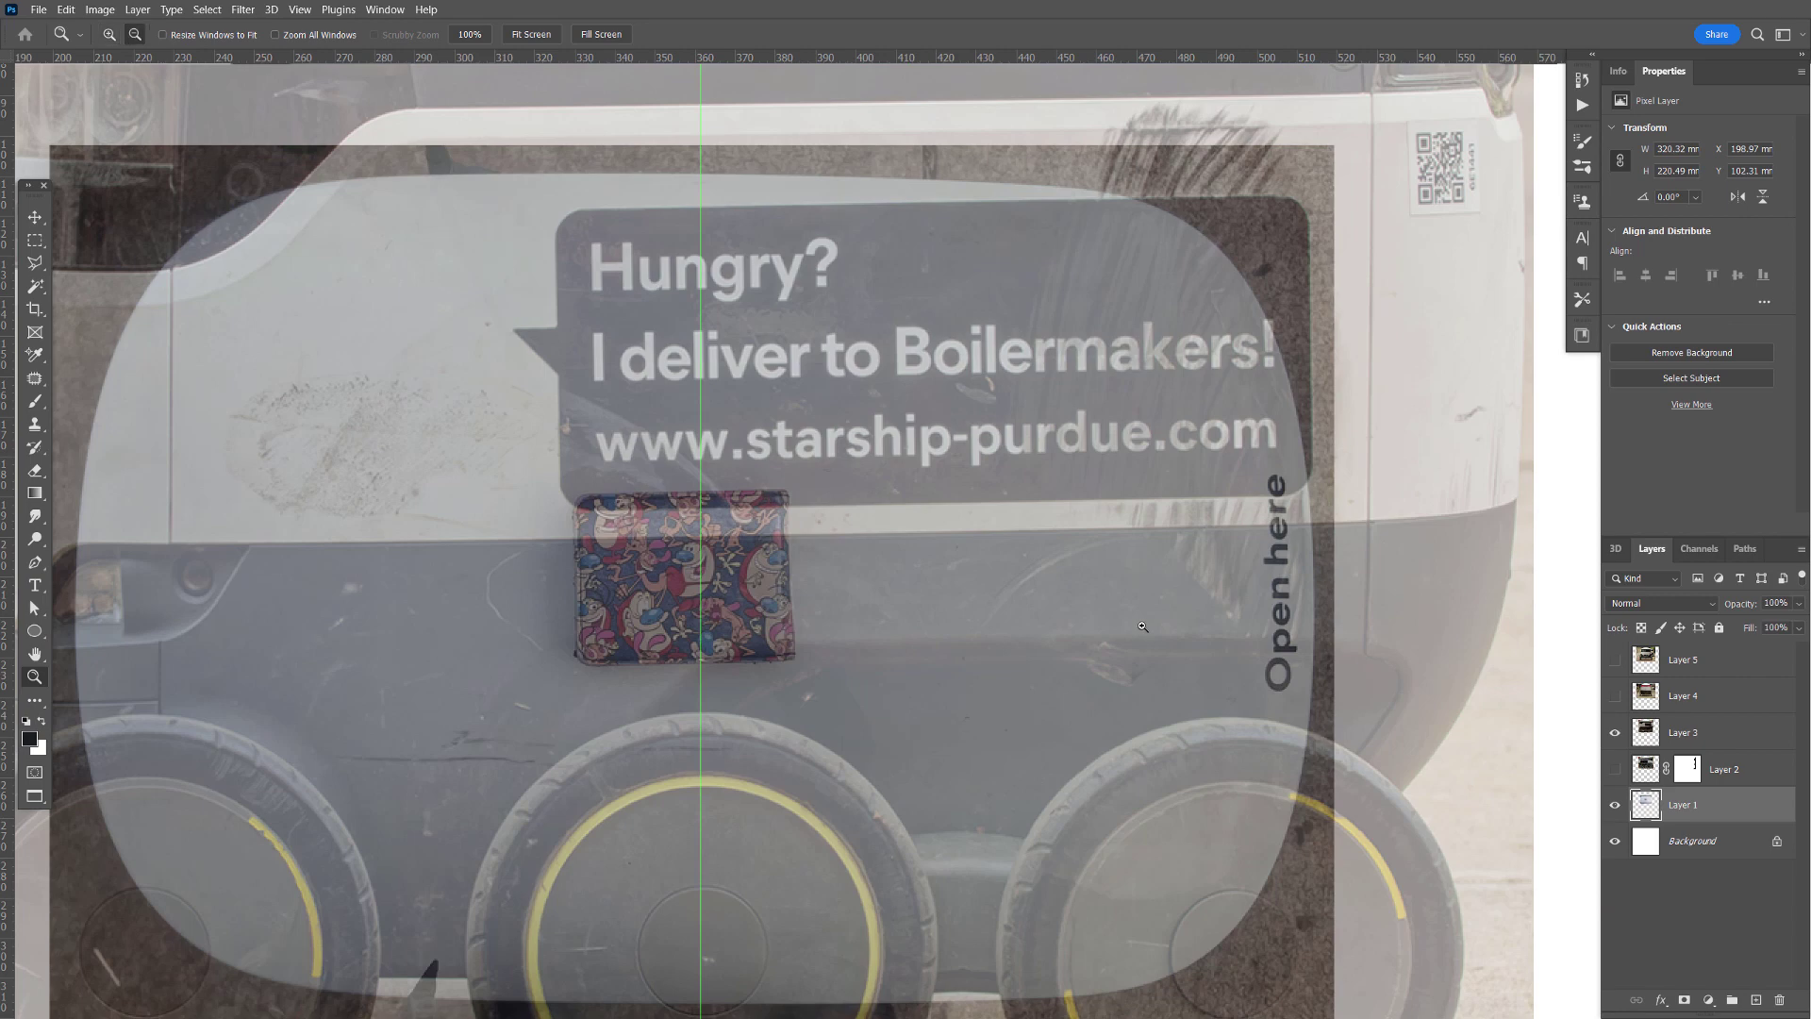
{"action": "left_click", "coordinate": [1142, 626], "text": "alt"}
{"action": "left_click", "coordinate": [1090, 647], "text": "alt"}
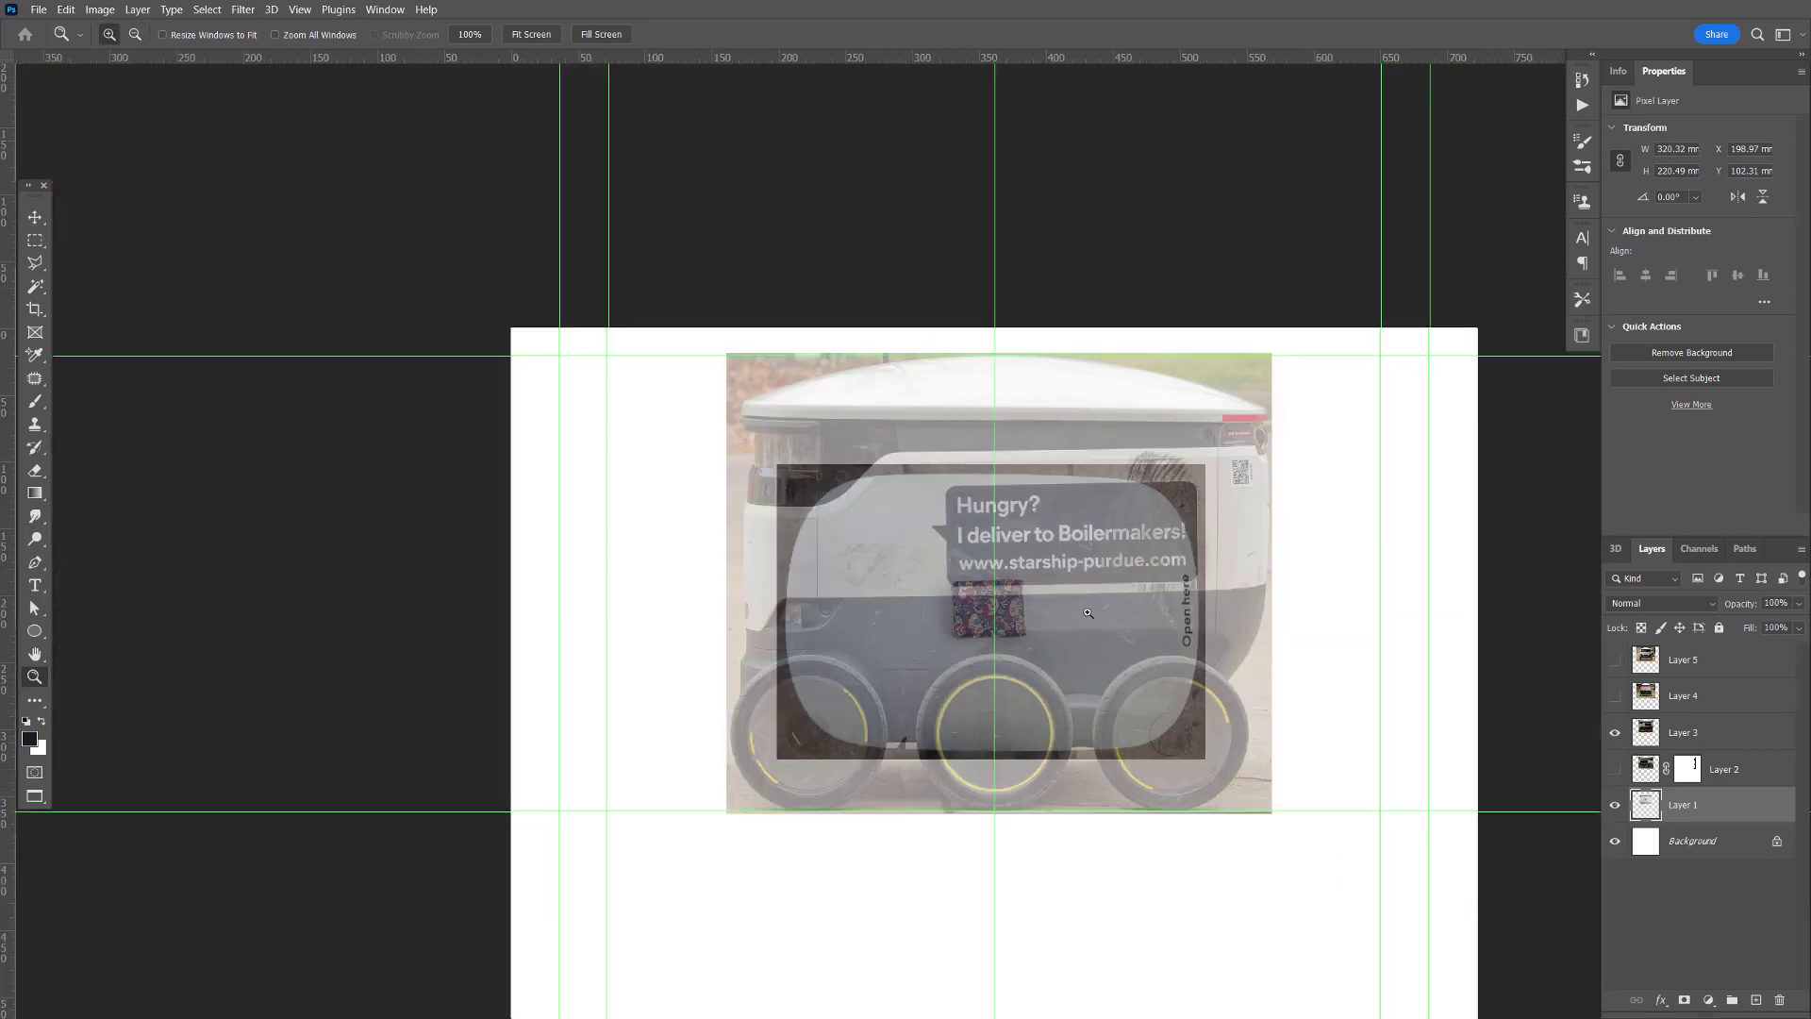
- Scale the lid photo on Layer 1 to 125.57% to match the side-view robot's length and move it down over the wheels
{"action": "key", "text": "v"}
{"action": "left_click_drag", "start_coordinate": [1099, 639], "coordinate": [1157, 455]}
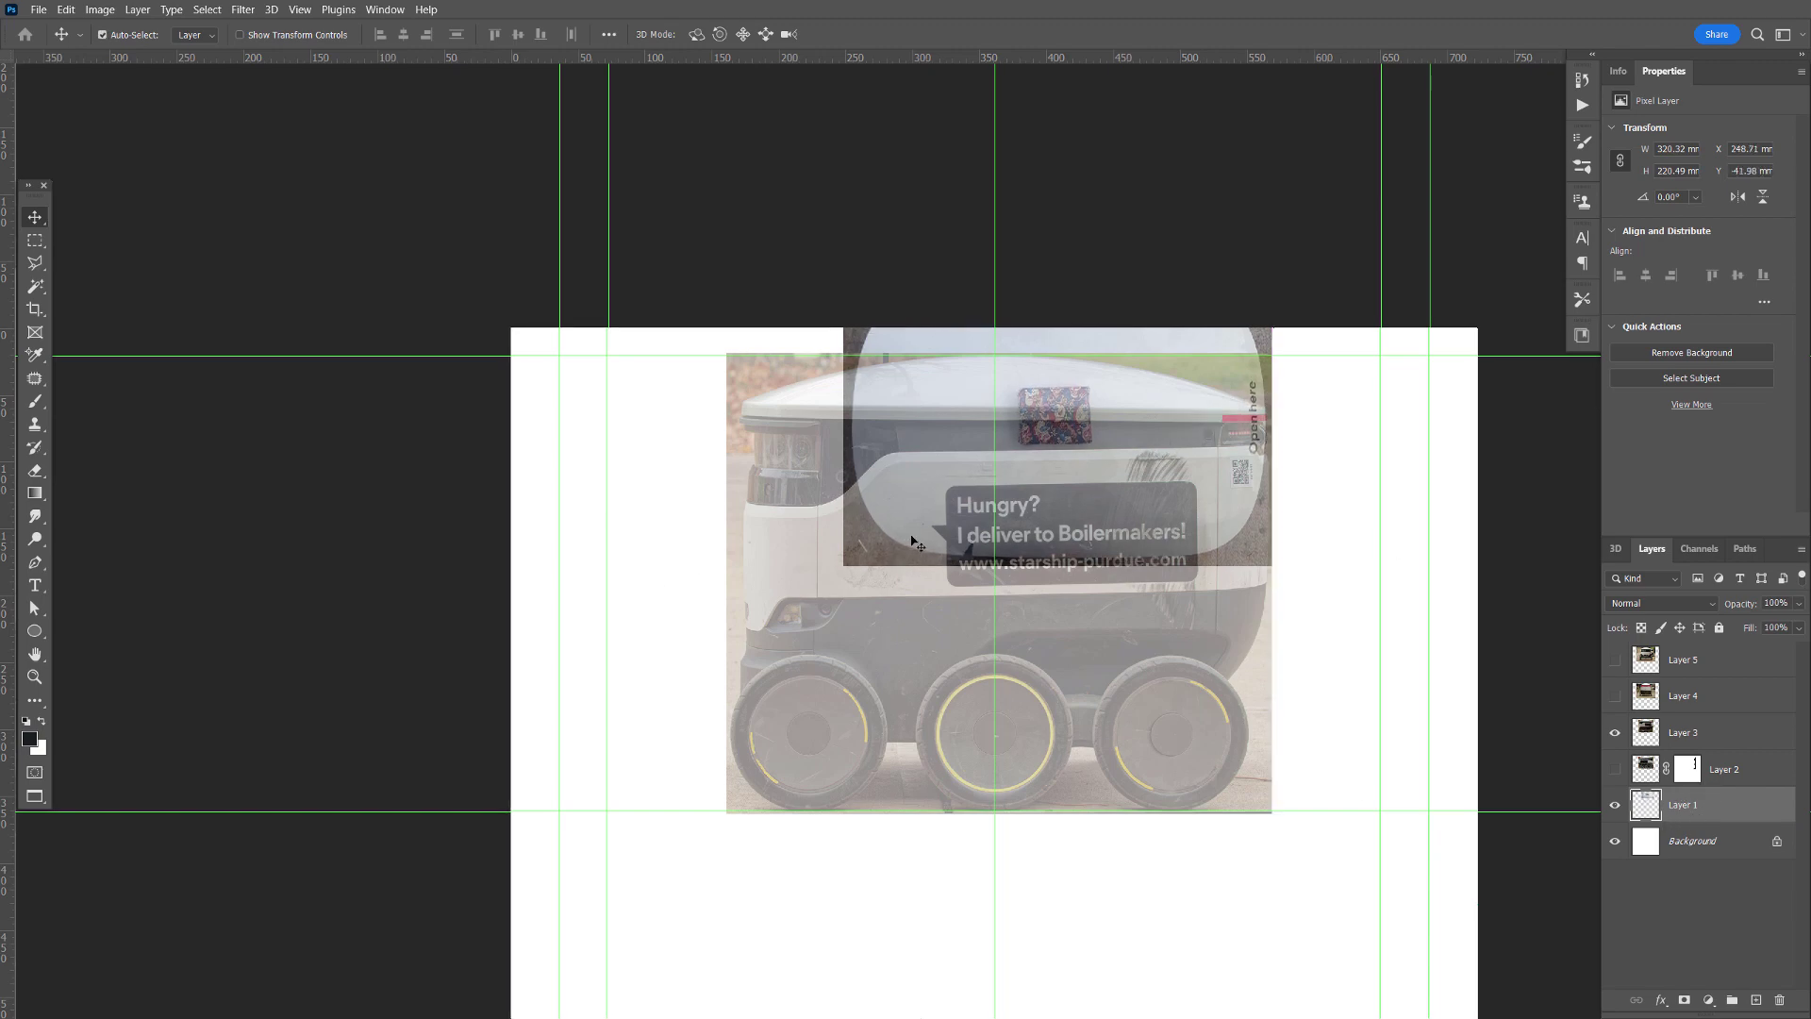
{"action": "key", "text": "ctrl+t"}
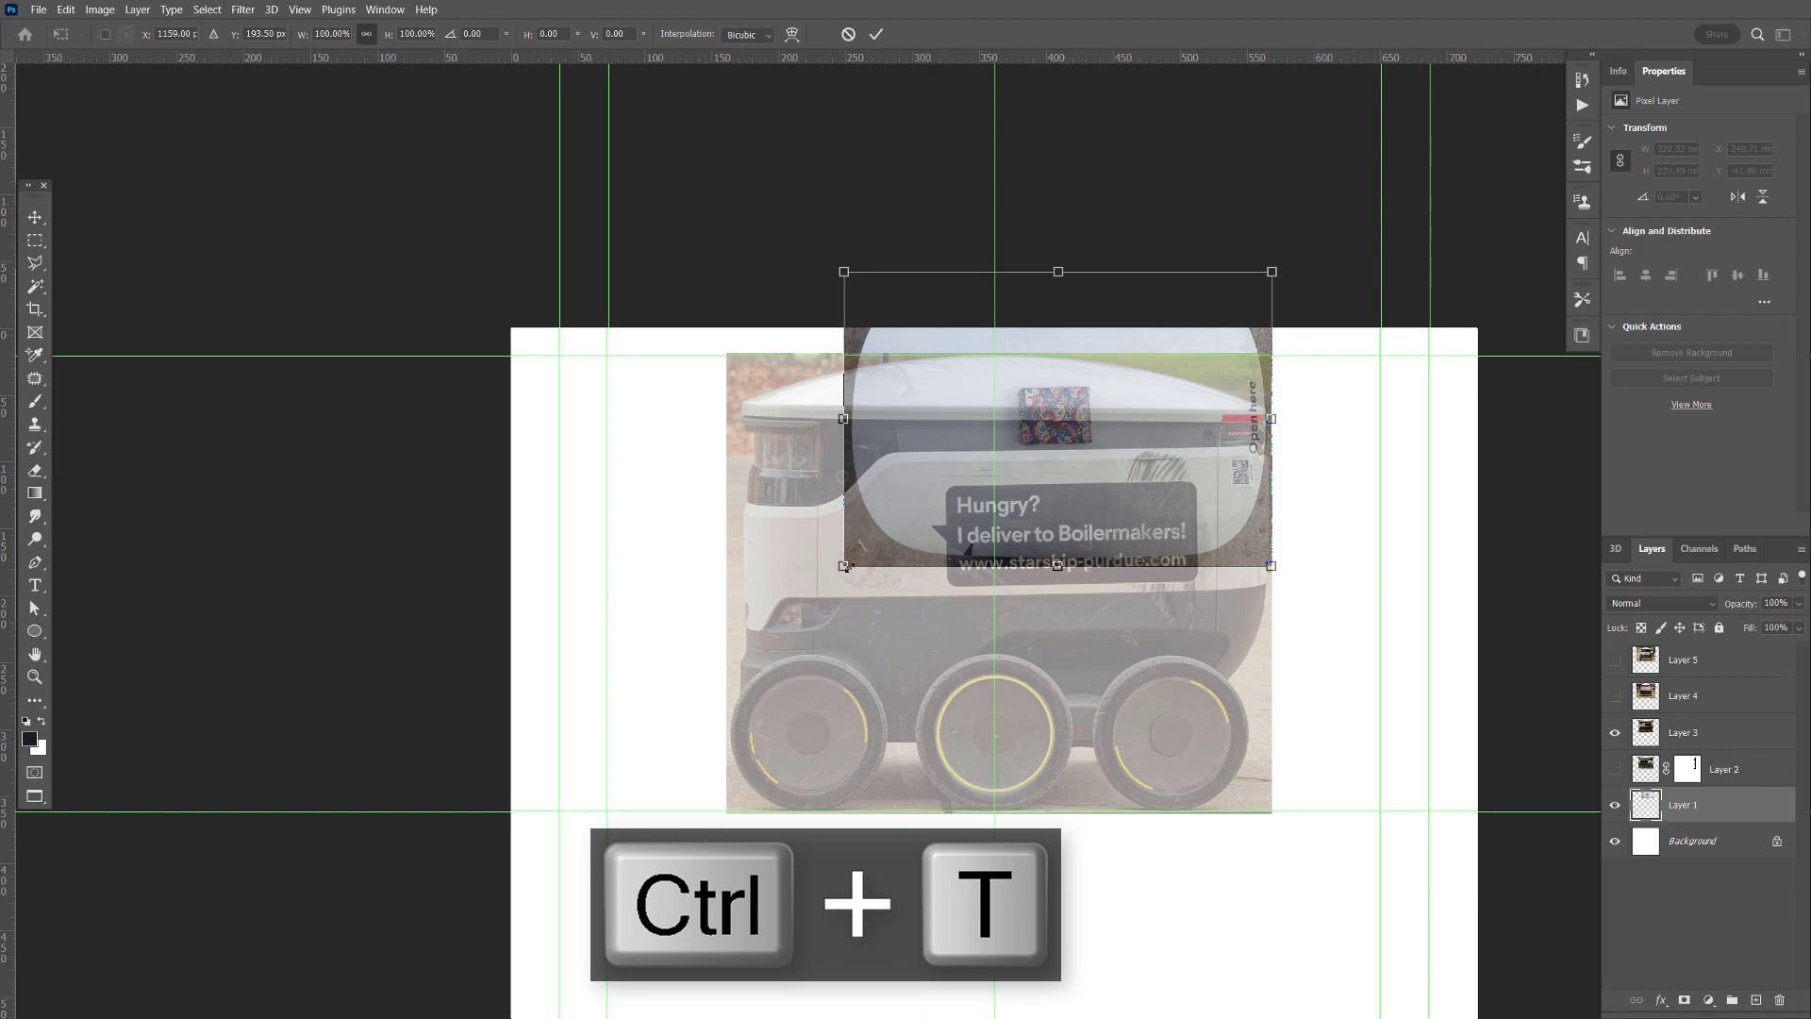
{"action": "left_click_drag", "start_coordinate": [843, 565], "coordinate": [699, 584]}
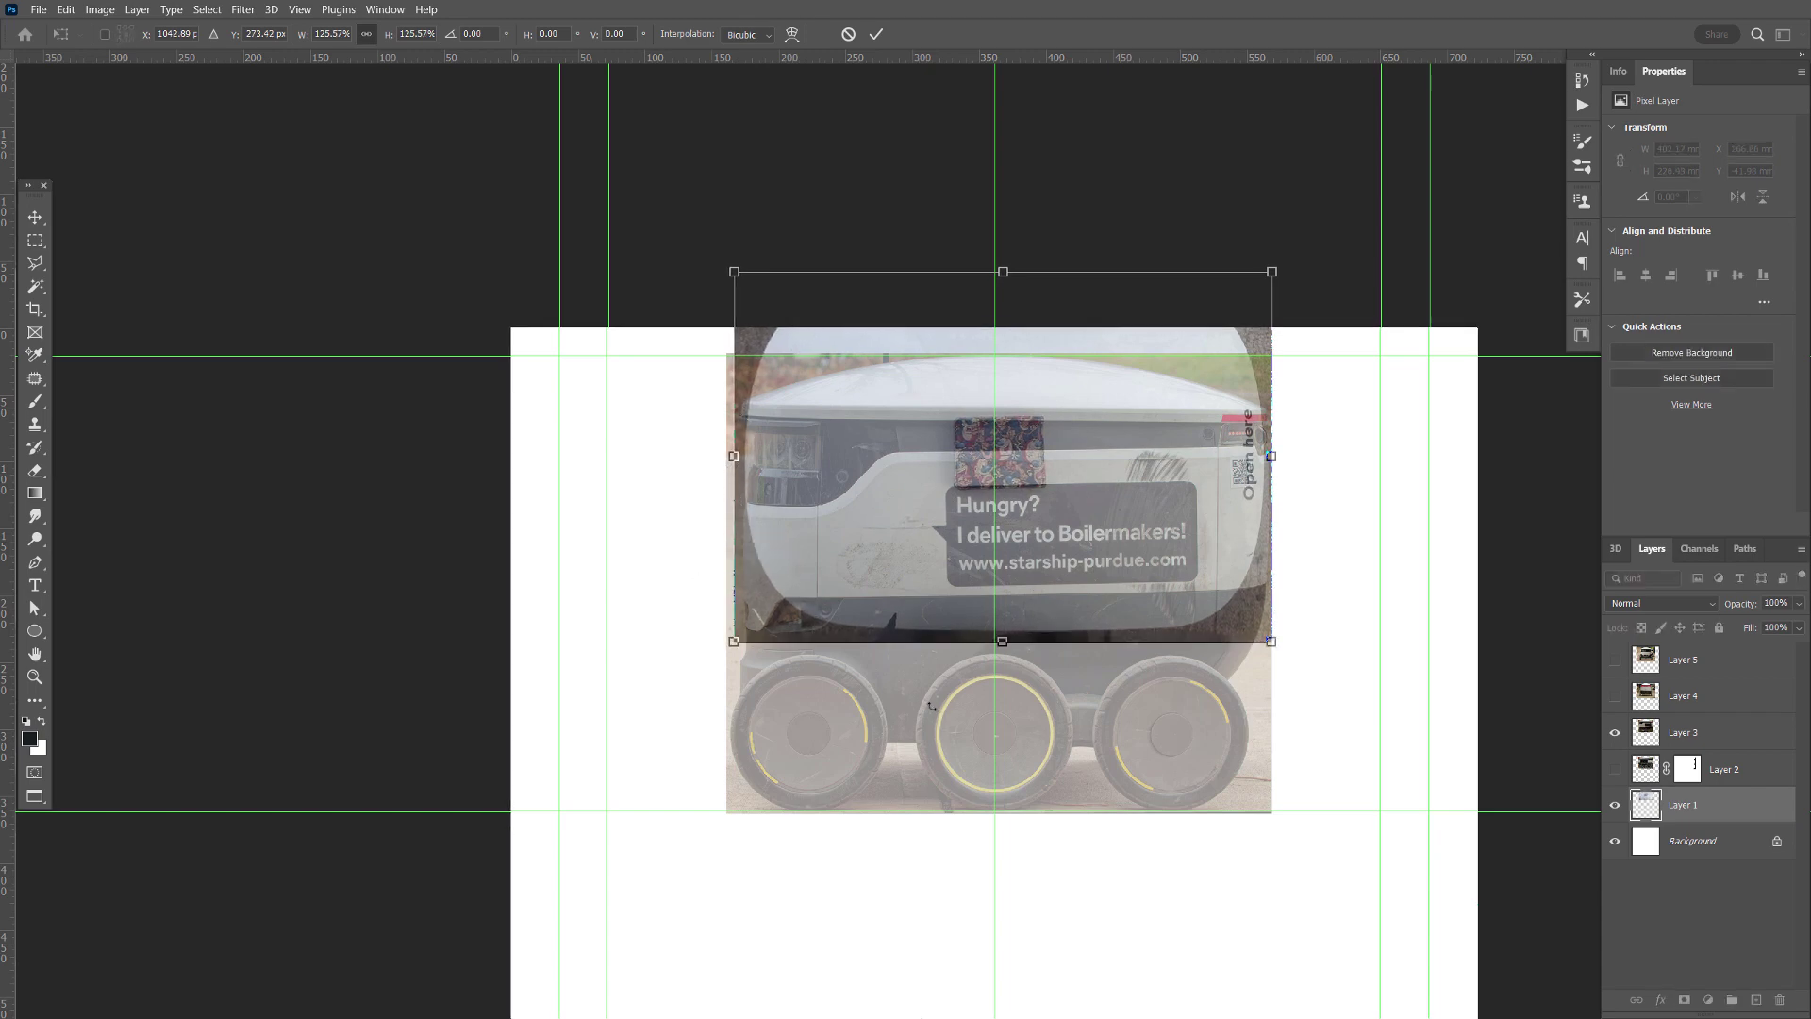
{"action": "key", "text": "Return"}
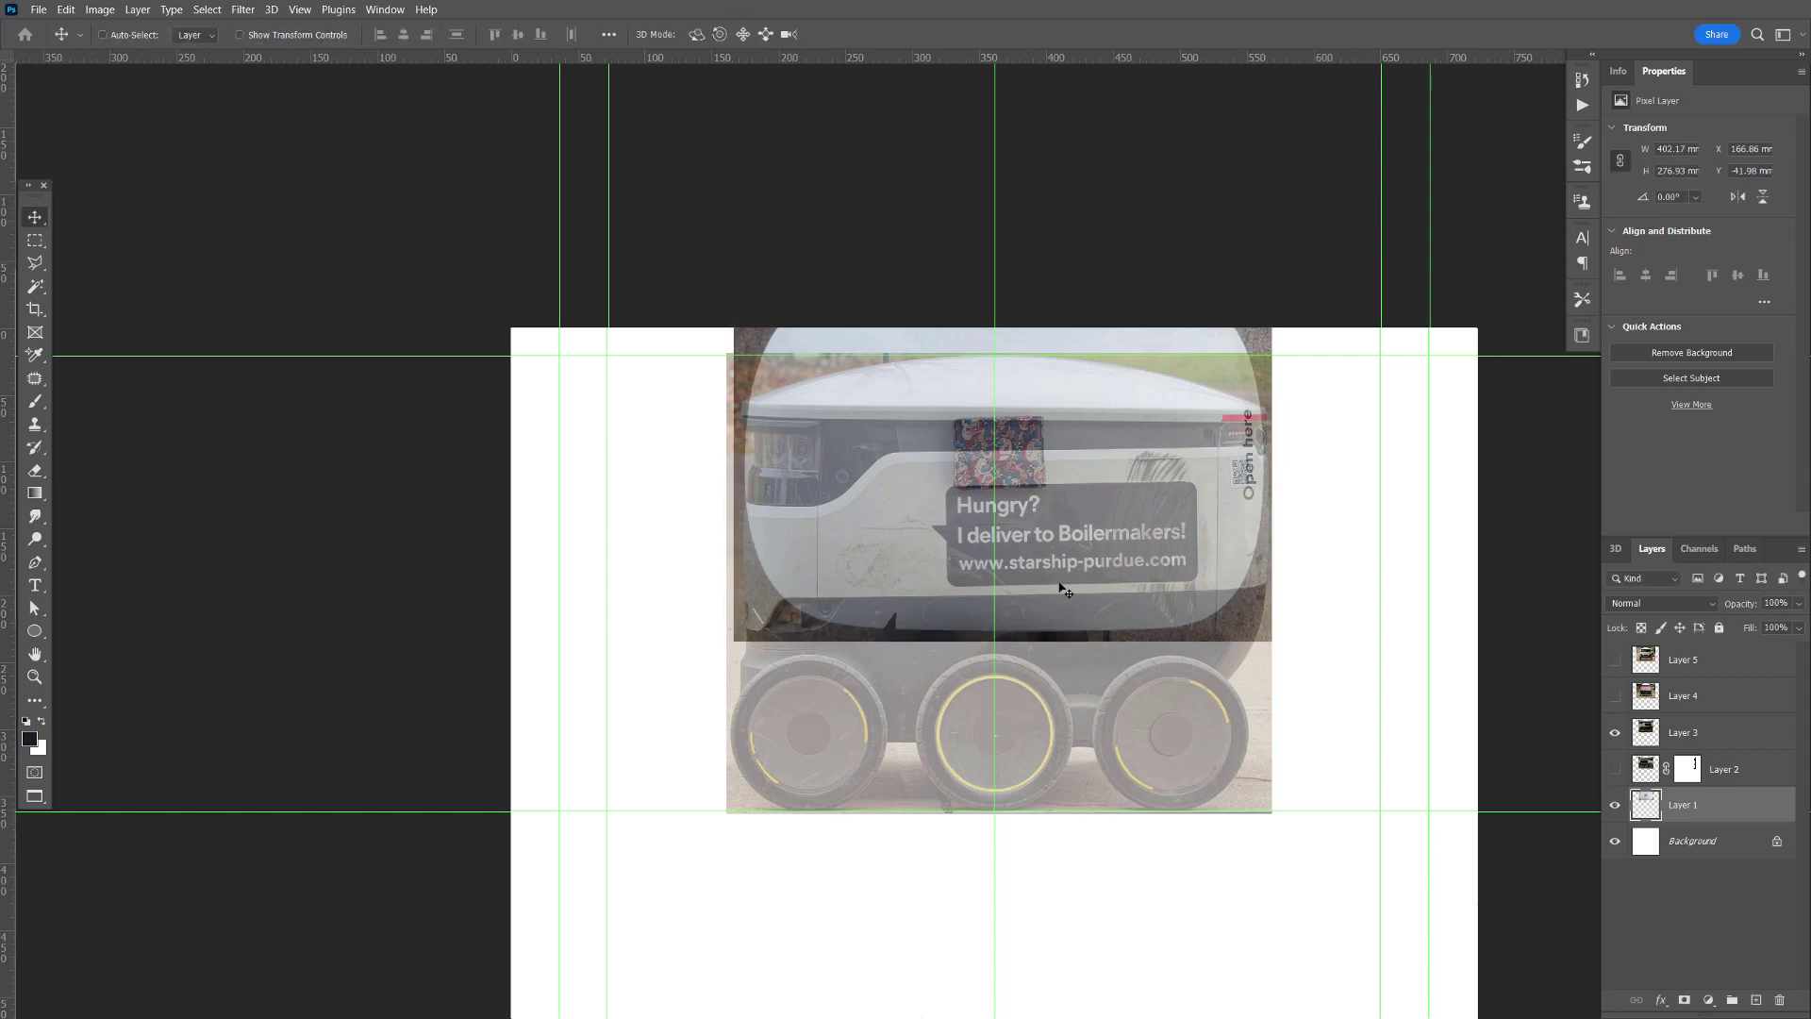
{"action": "left_click_drag", "start_coordinate": [1129, 558], "coordinate": [1103, 851]}
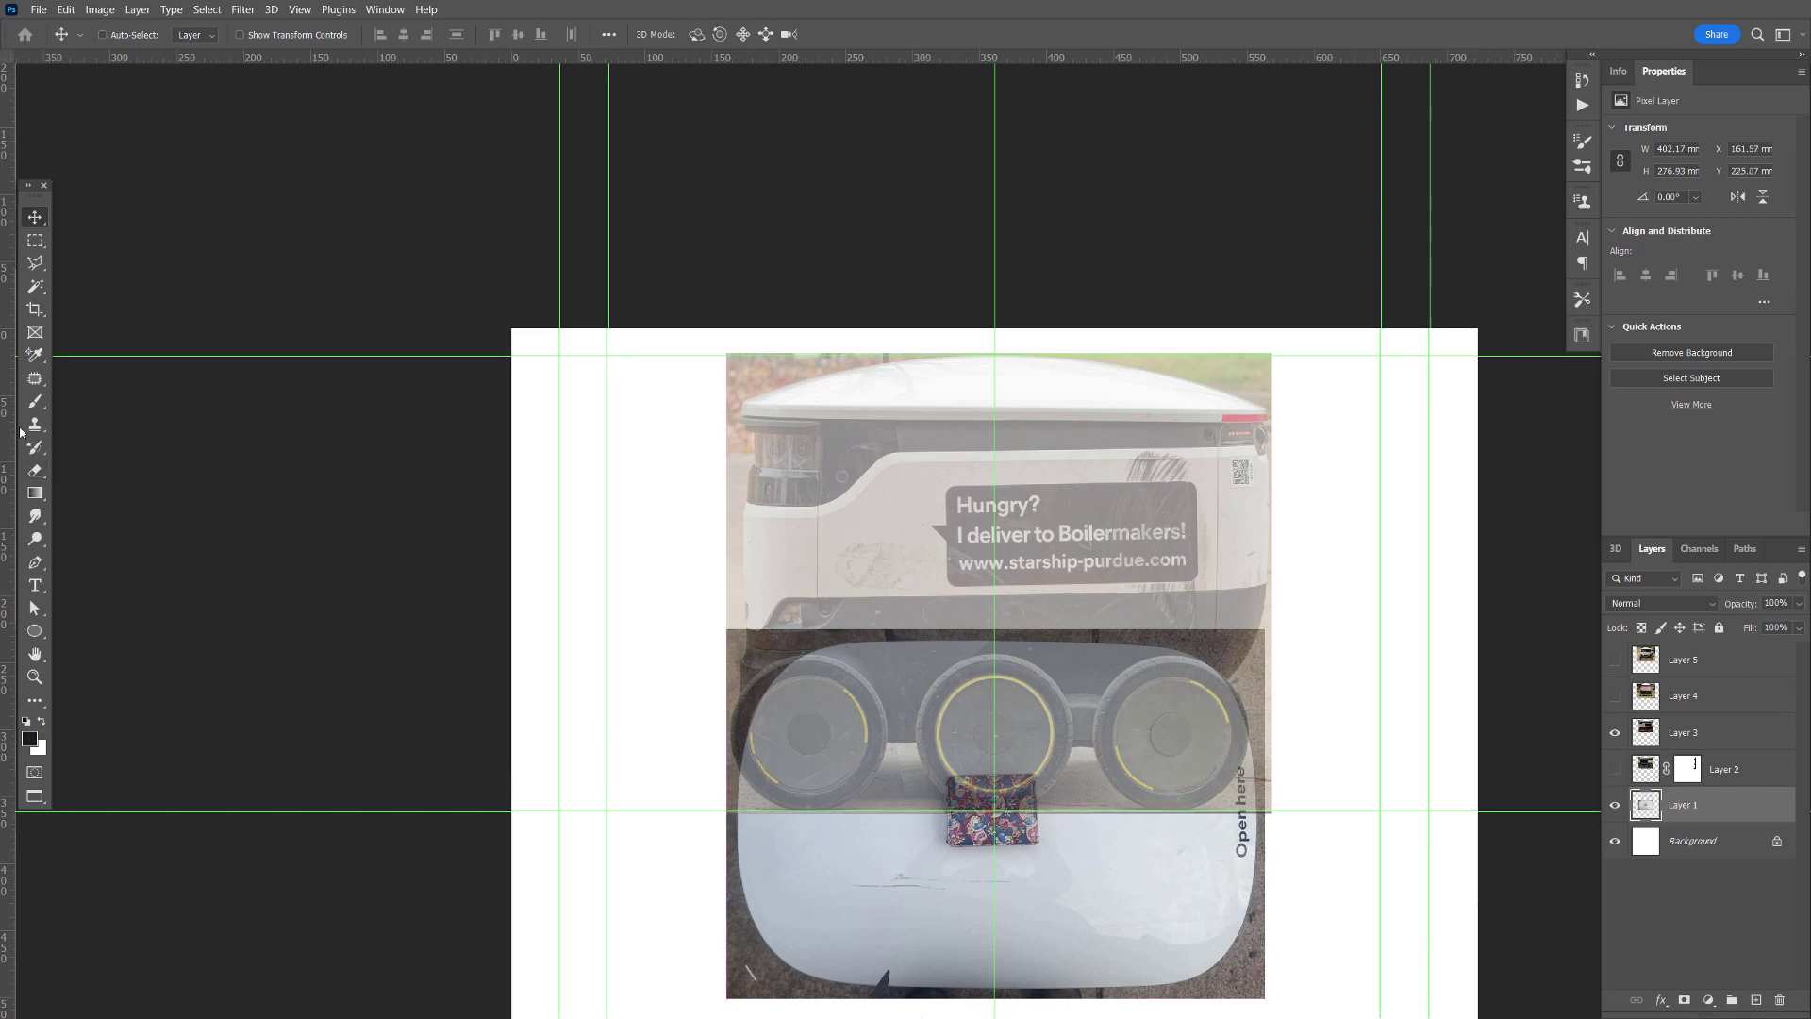
- Place vertical guides at the front and rear edges of the side-view robot's body, fine-tuning the rear guide to its outermost edge
{"action": "left_click_drag", "start_coordinate": [14, 429], "coordinate": [730, 632]}
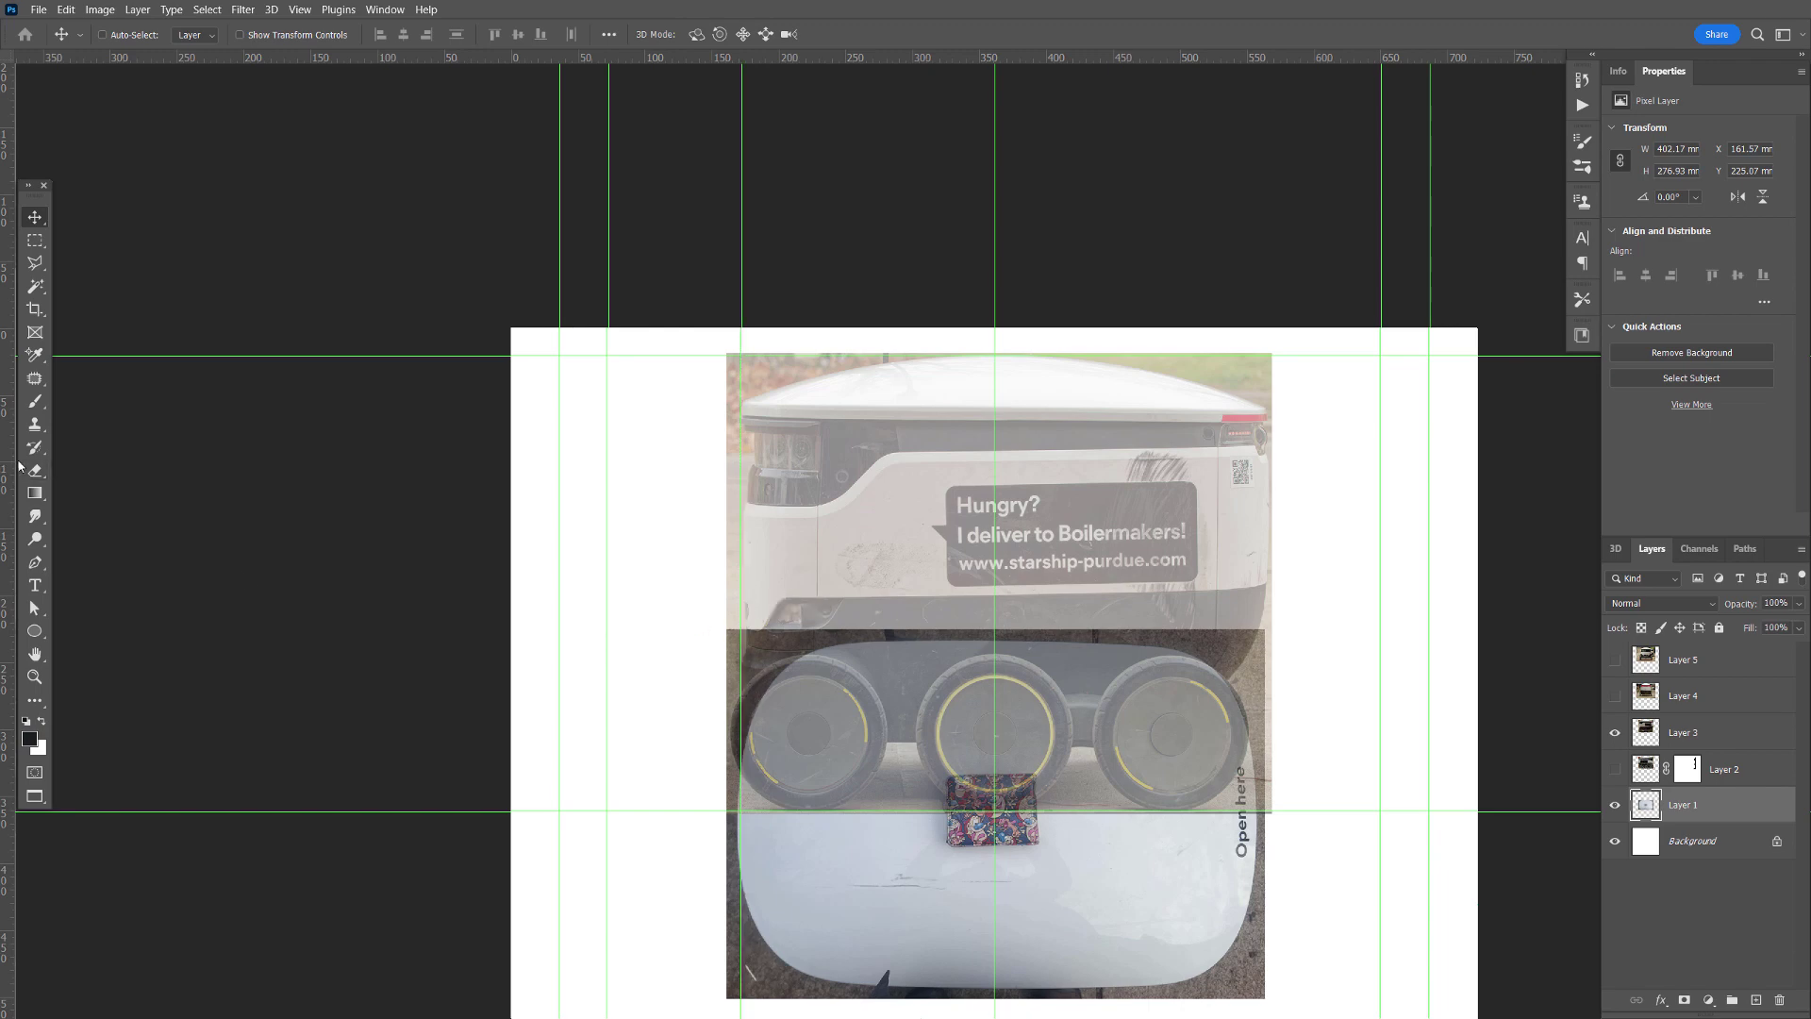
{"action": "left_click_drag", "start_coordinate": [10, 466], "coordinate": [1265, 625]}
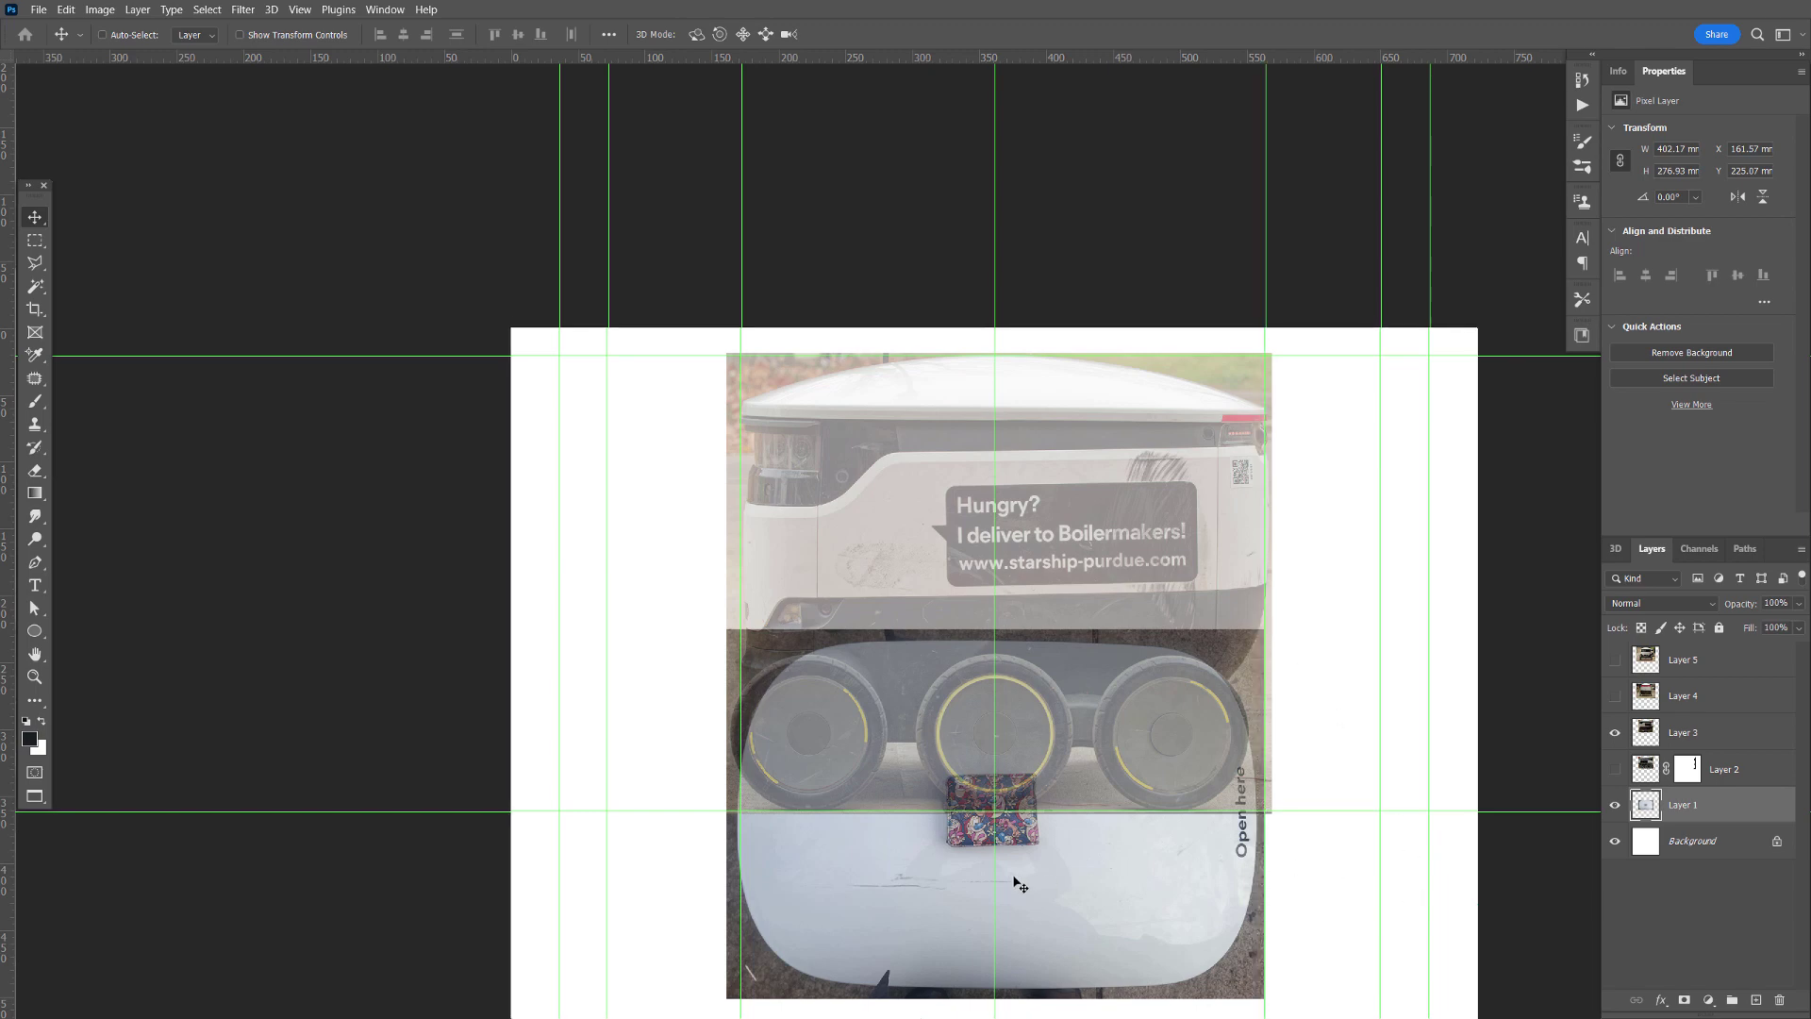
{"action": "key", "text": "z"}
{"action": "left_click", "coordinate": [1245, 624]}
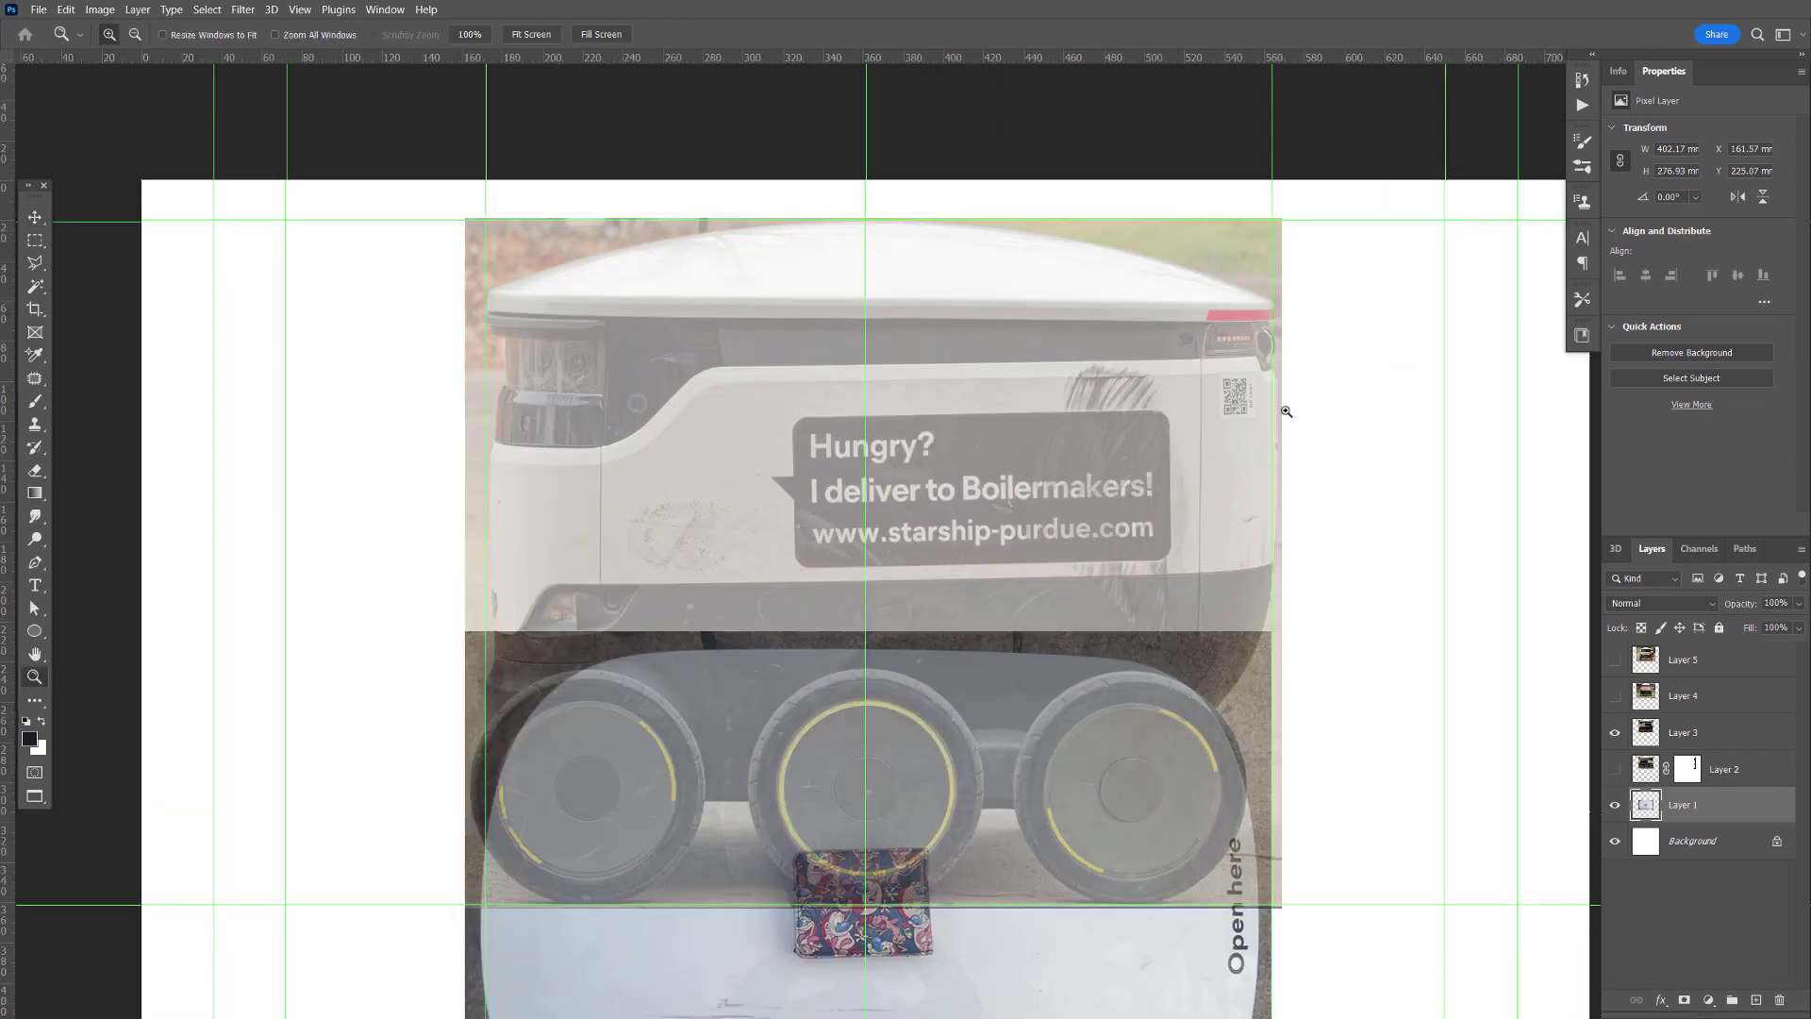
{"action": "left_click", "coordinate": [1267, 238]}
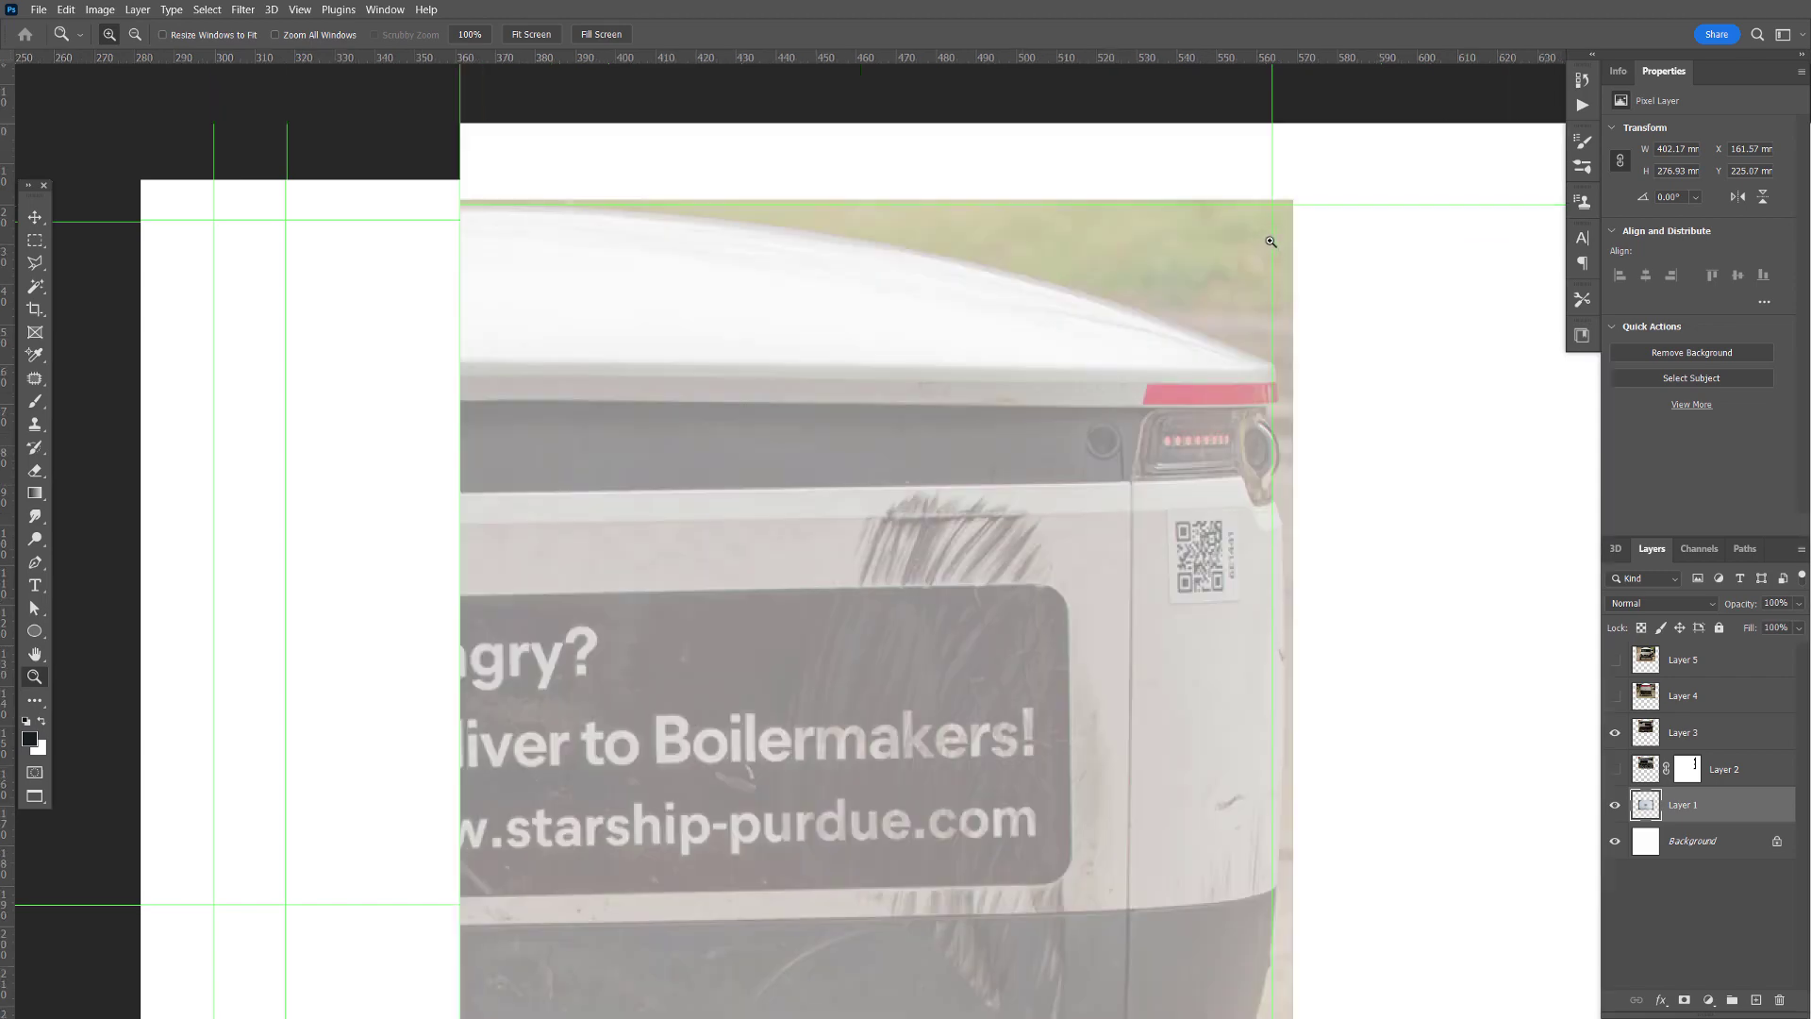
{"action": "key", "text": "v"}
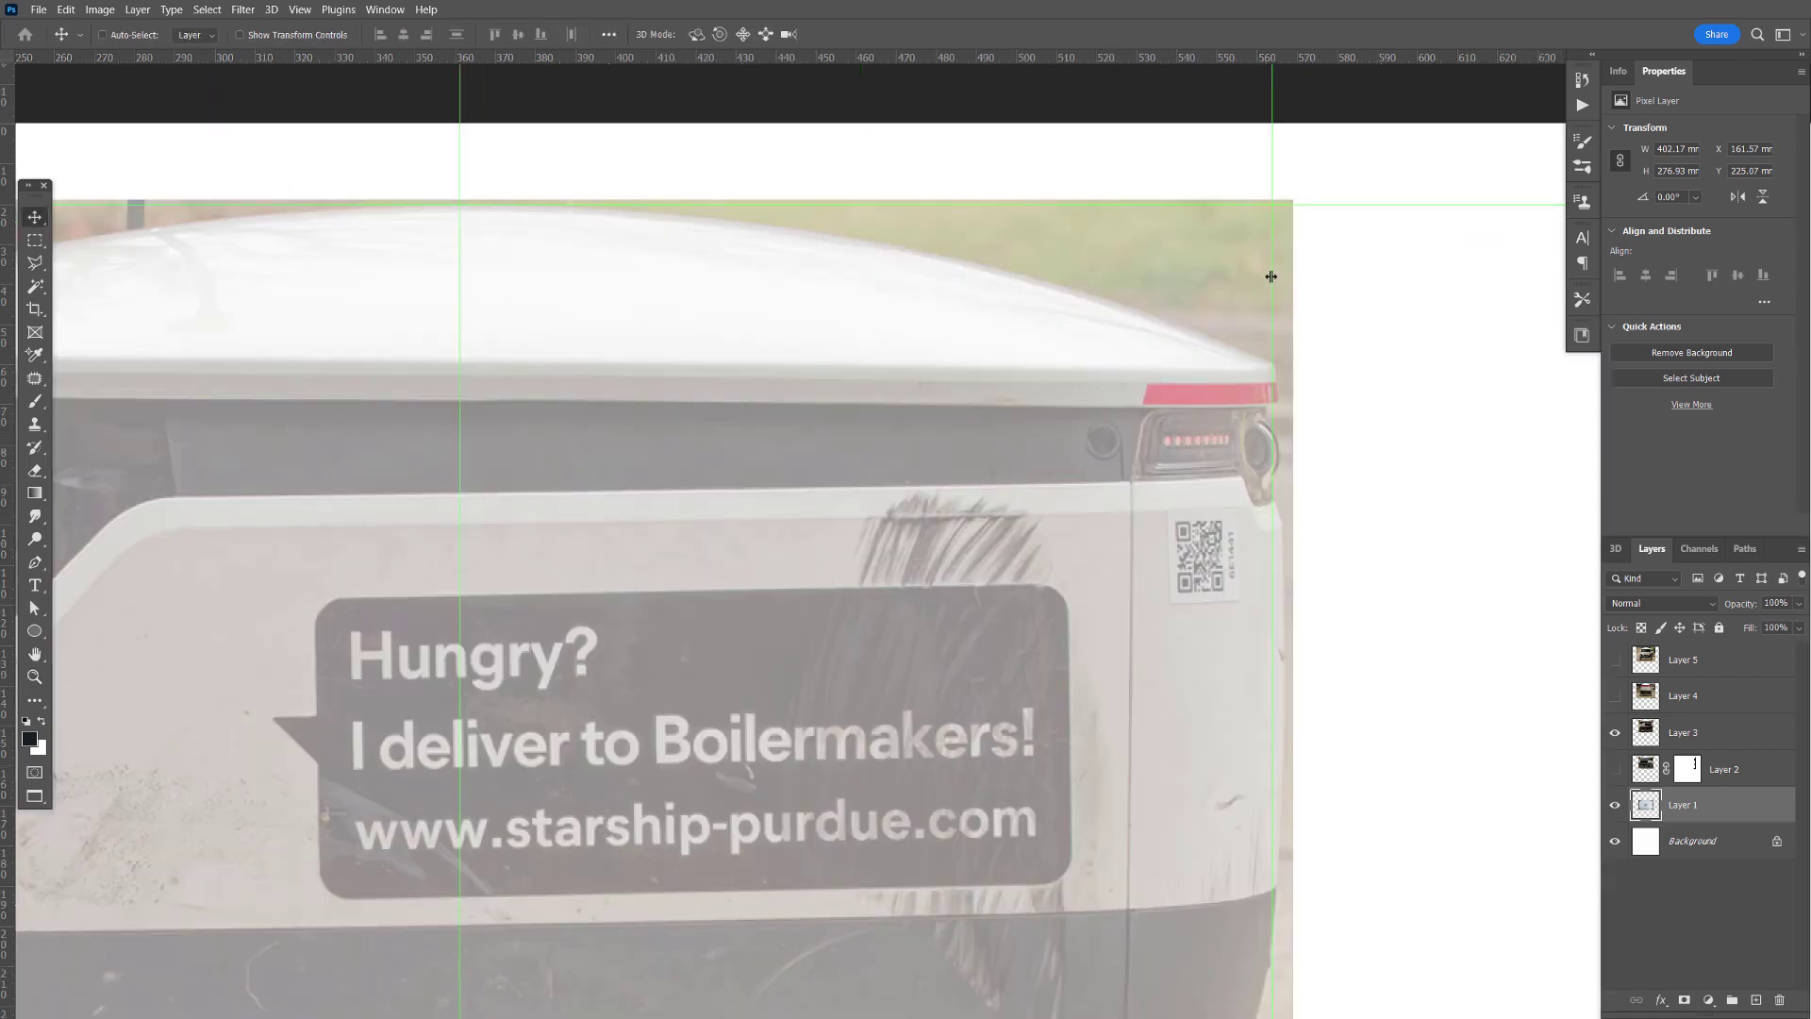
{"action": "mouse_move", "coordinate": [1270, 276]}
{"action": "left_mouse_down"}
{"action": "mouse_move", "coordinate": [1288, 275]}
{"action": "mouse_move", "coordinate": [1281, 290]}
{"action": "left_mouse_up"}
{"action": "key", "text": "z"}
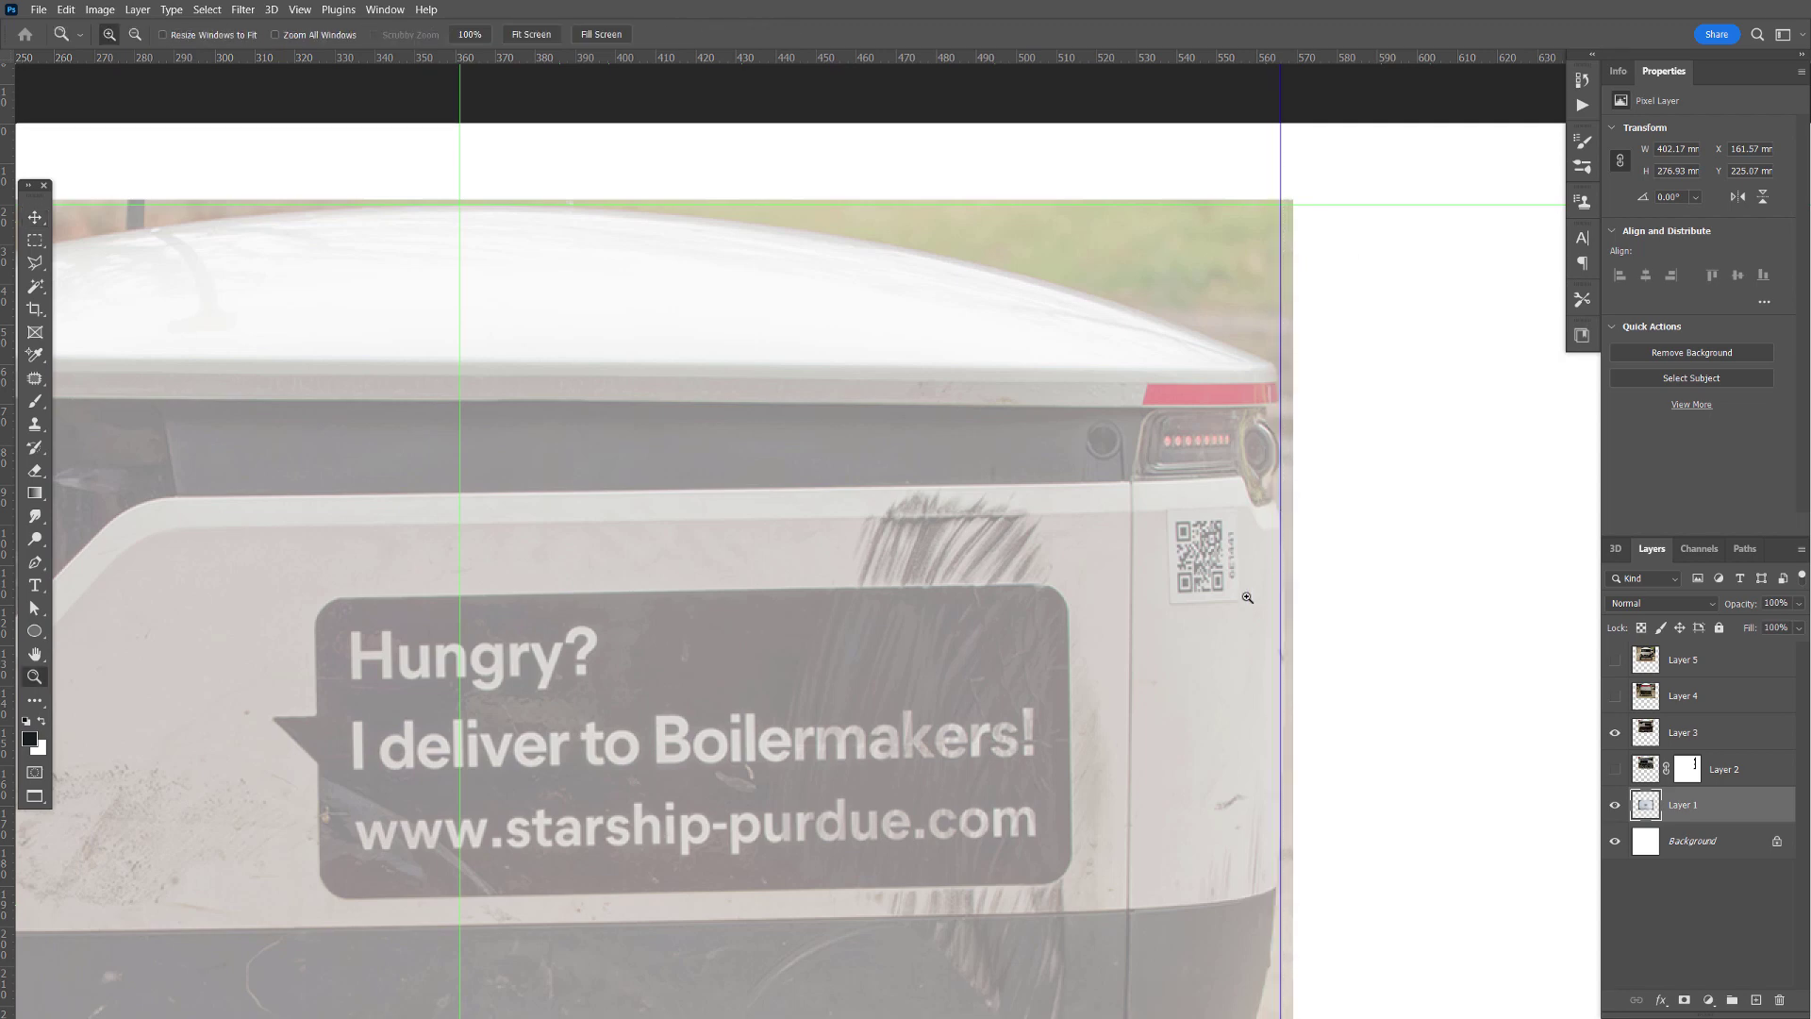
- Nudge Layer 1 horizontally to X 164.04 mm so that the lid's front edge meets its vertical guide
{"action": "left_click_drag", "start_coordinate": [1018, 843], "coordinate": [975, 540]}
{"action": "scroll", "coordinate": [976, 541], "scroll_direction": "down", "scroll_amount": 5}
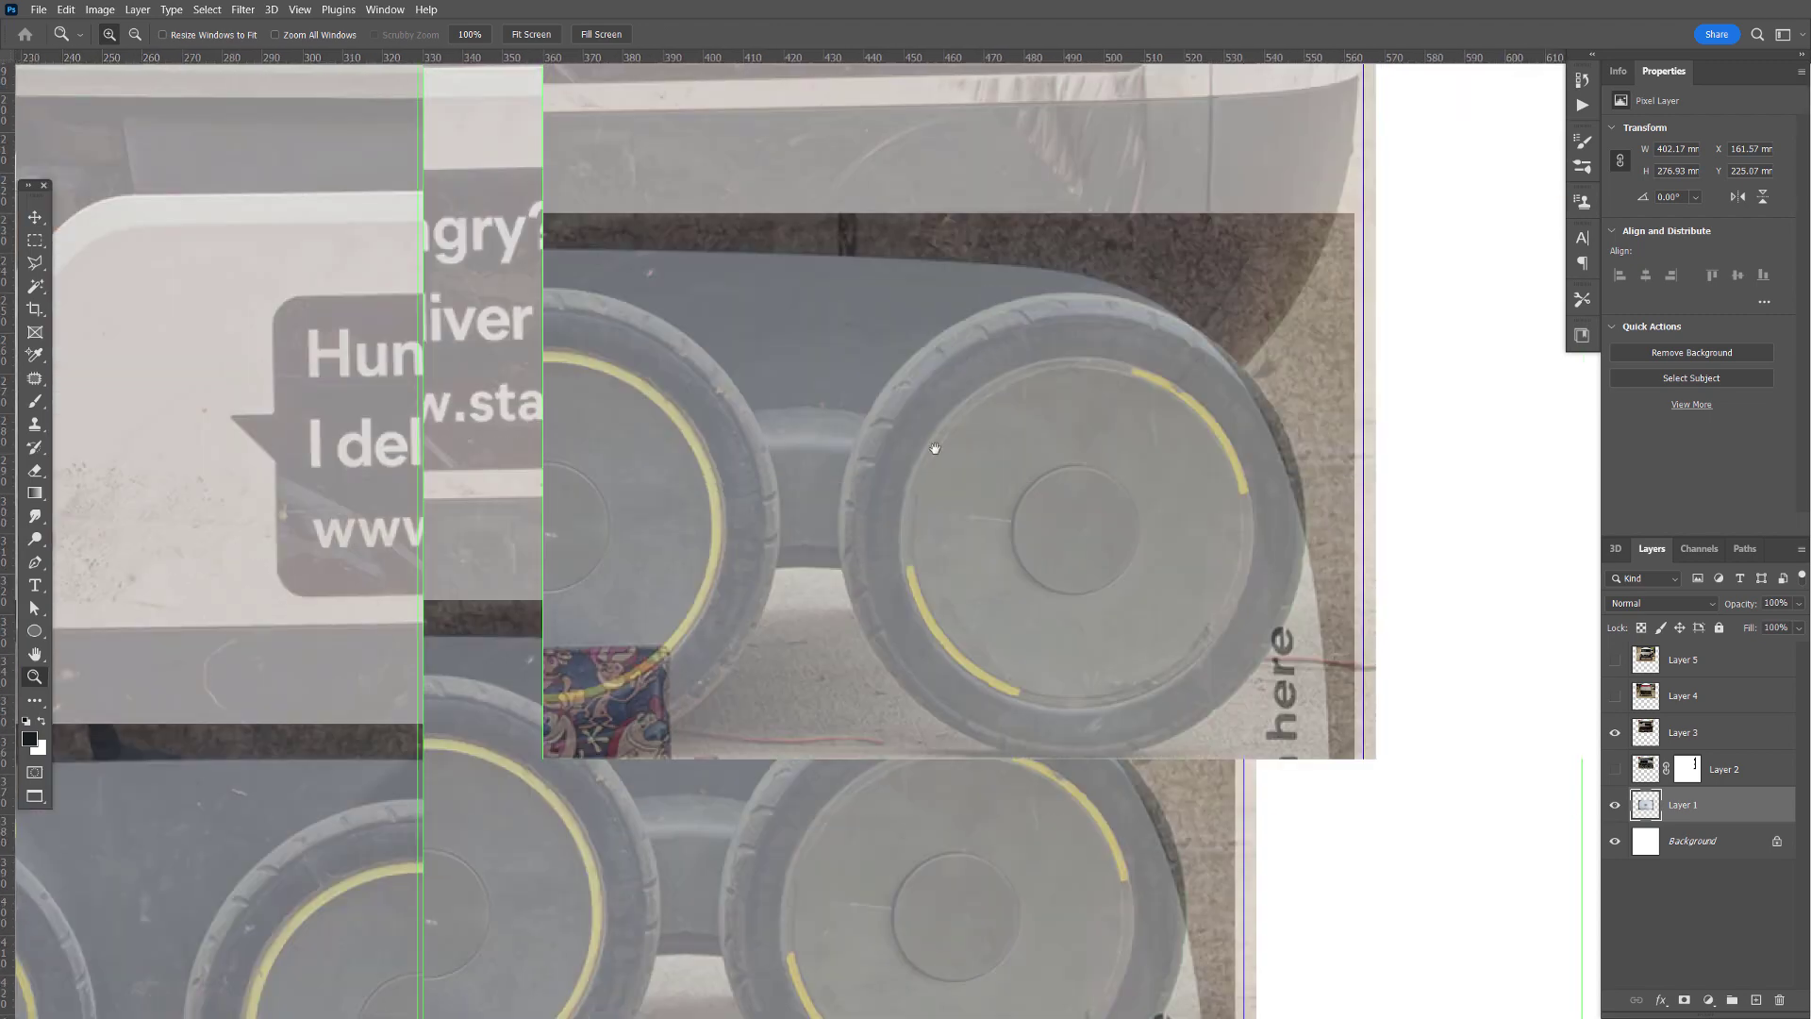
{"action": "left_click_drag", "start_coordinate": [974, 690], "coordinate": [1028, 531]}
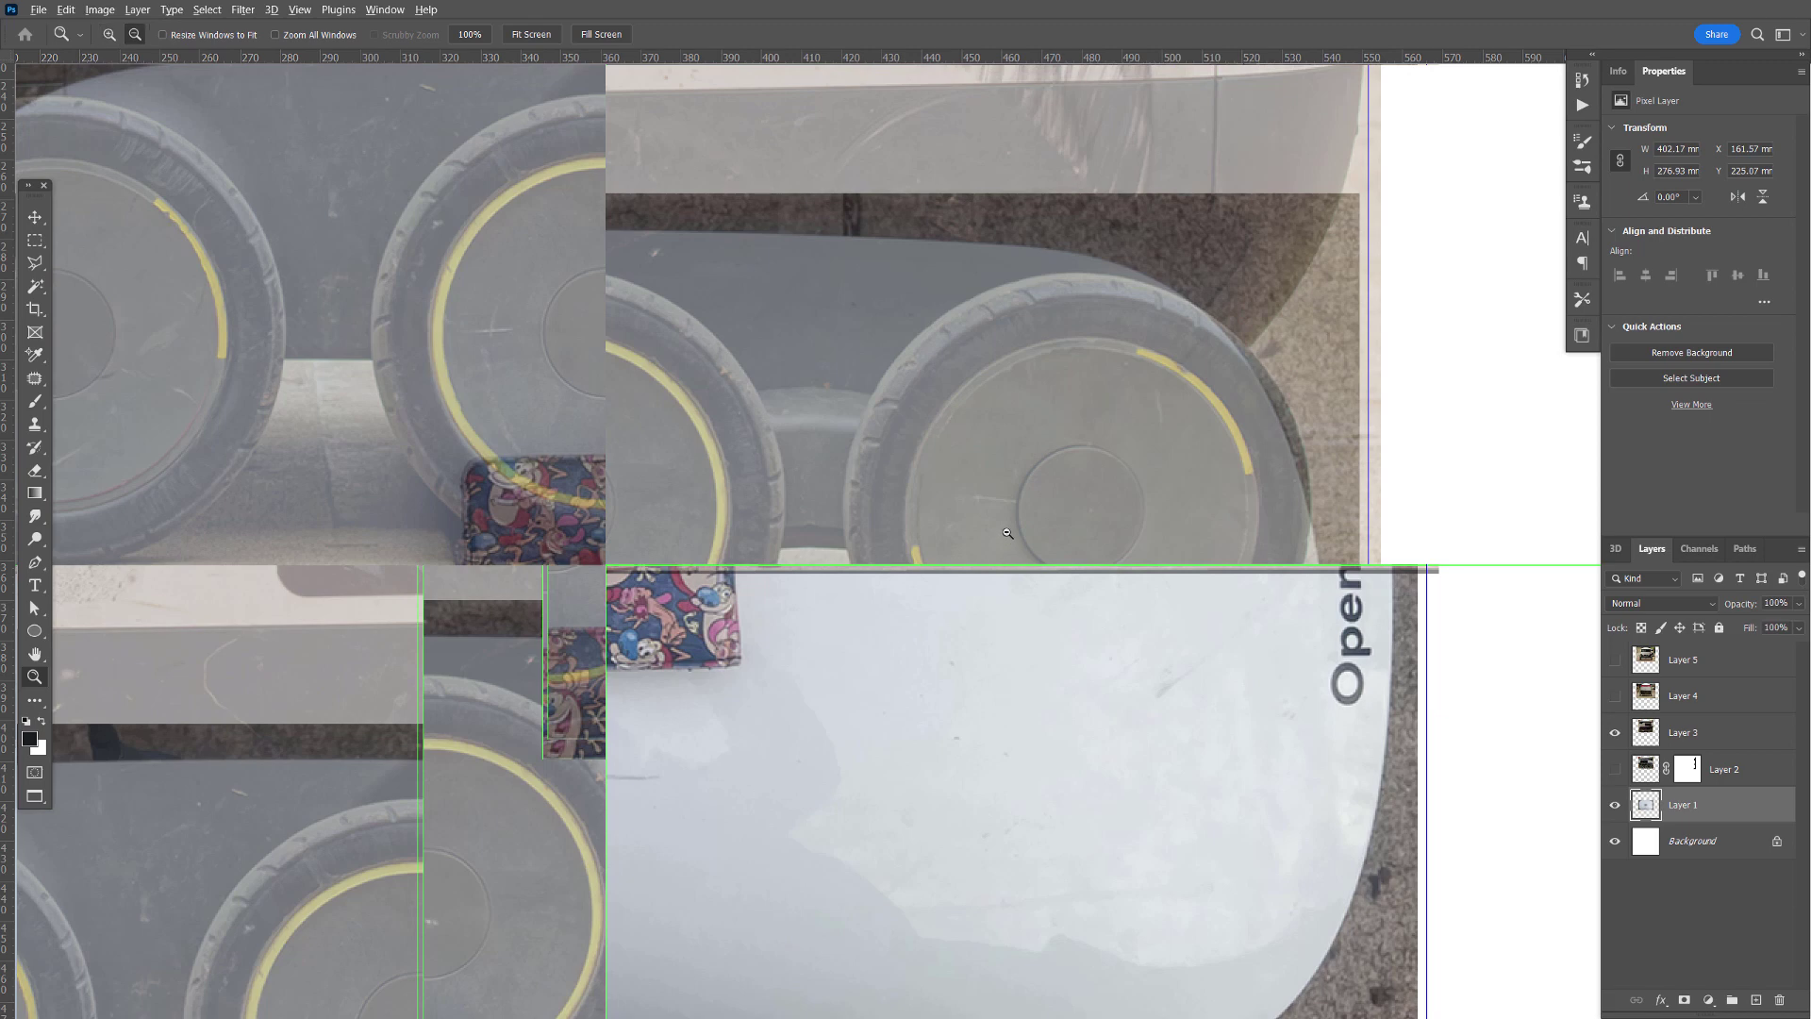
{"action": "left_click", "coordinate": [1009, 539], "text": "alt"}
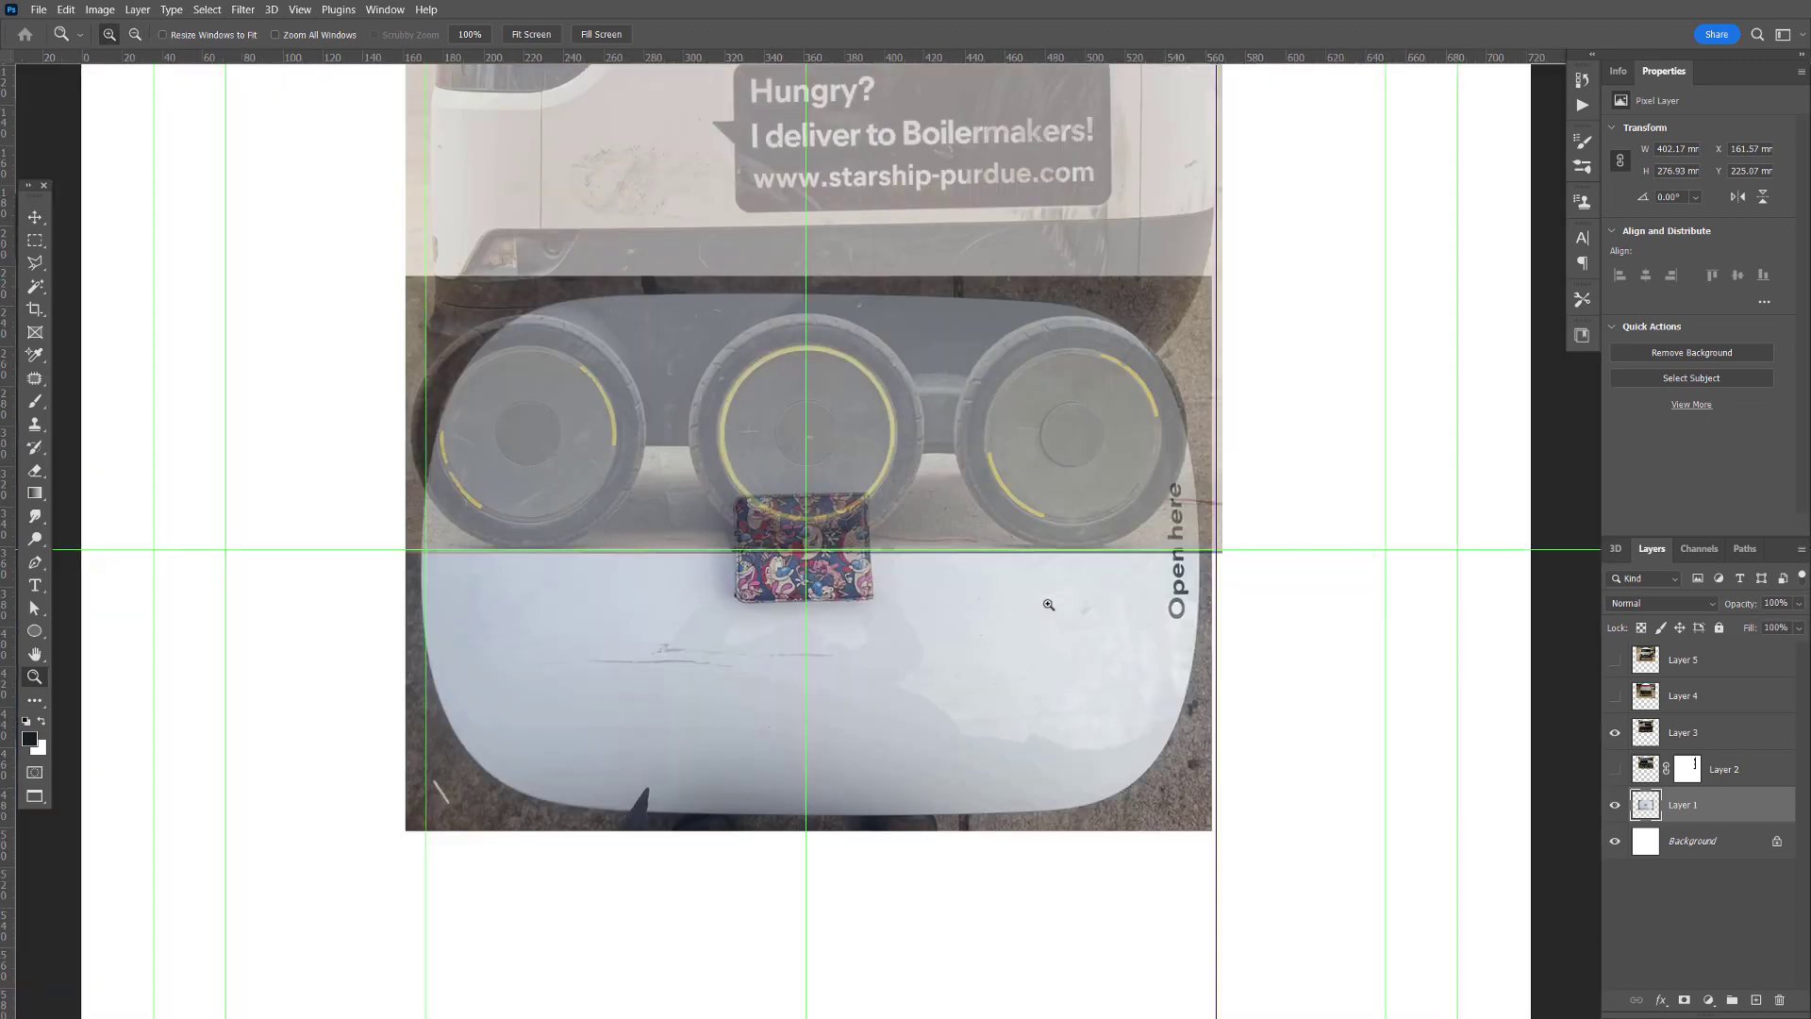
{"action": "key", "text": "ctrl+Right"}
{"action": "key", "text": "ctrl+Right"}
{"action": "key", "text": "ctrl+Right"}
{"action": "key", "text": "ctrl+Right"}
{"action": "key", "text": "ctrl+Right"}
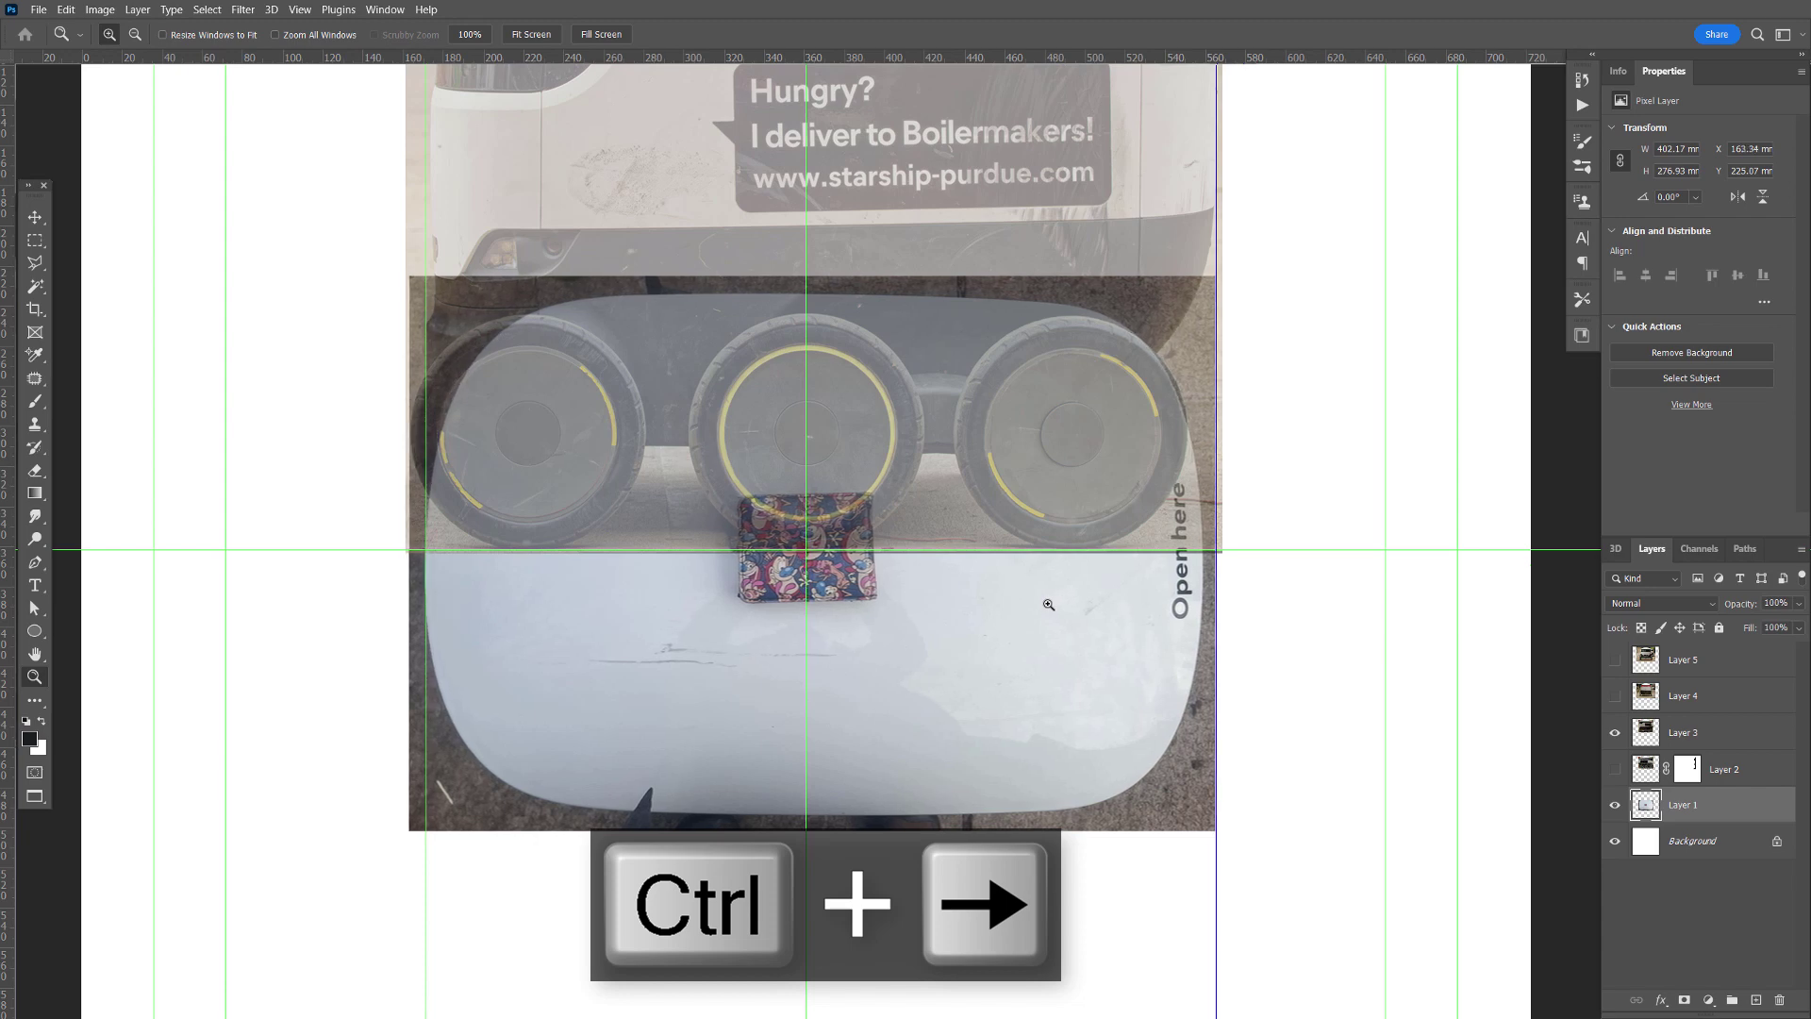
{"action": "key", "text": "ctrl+Right"}
{"action": "key", "text": "ctrl+Right"}
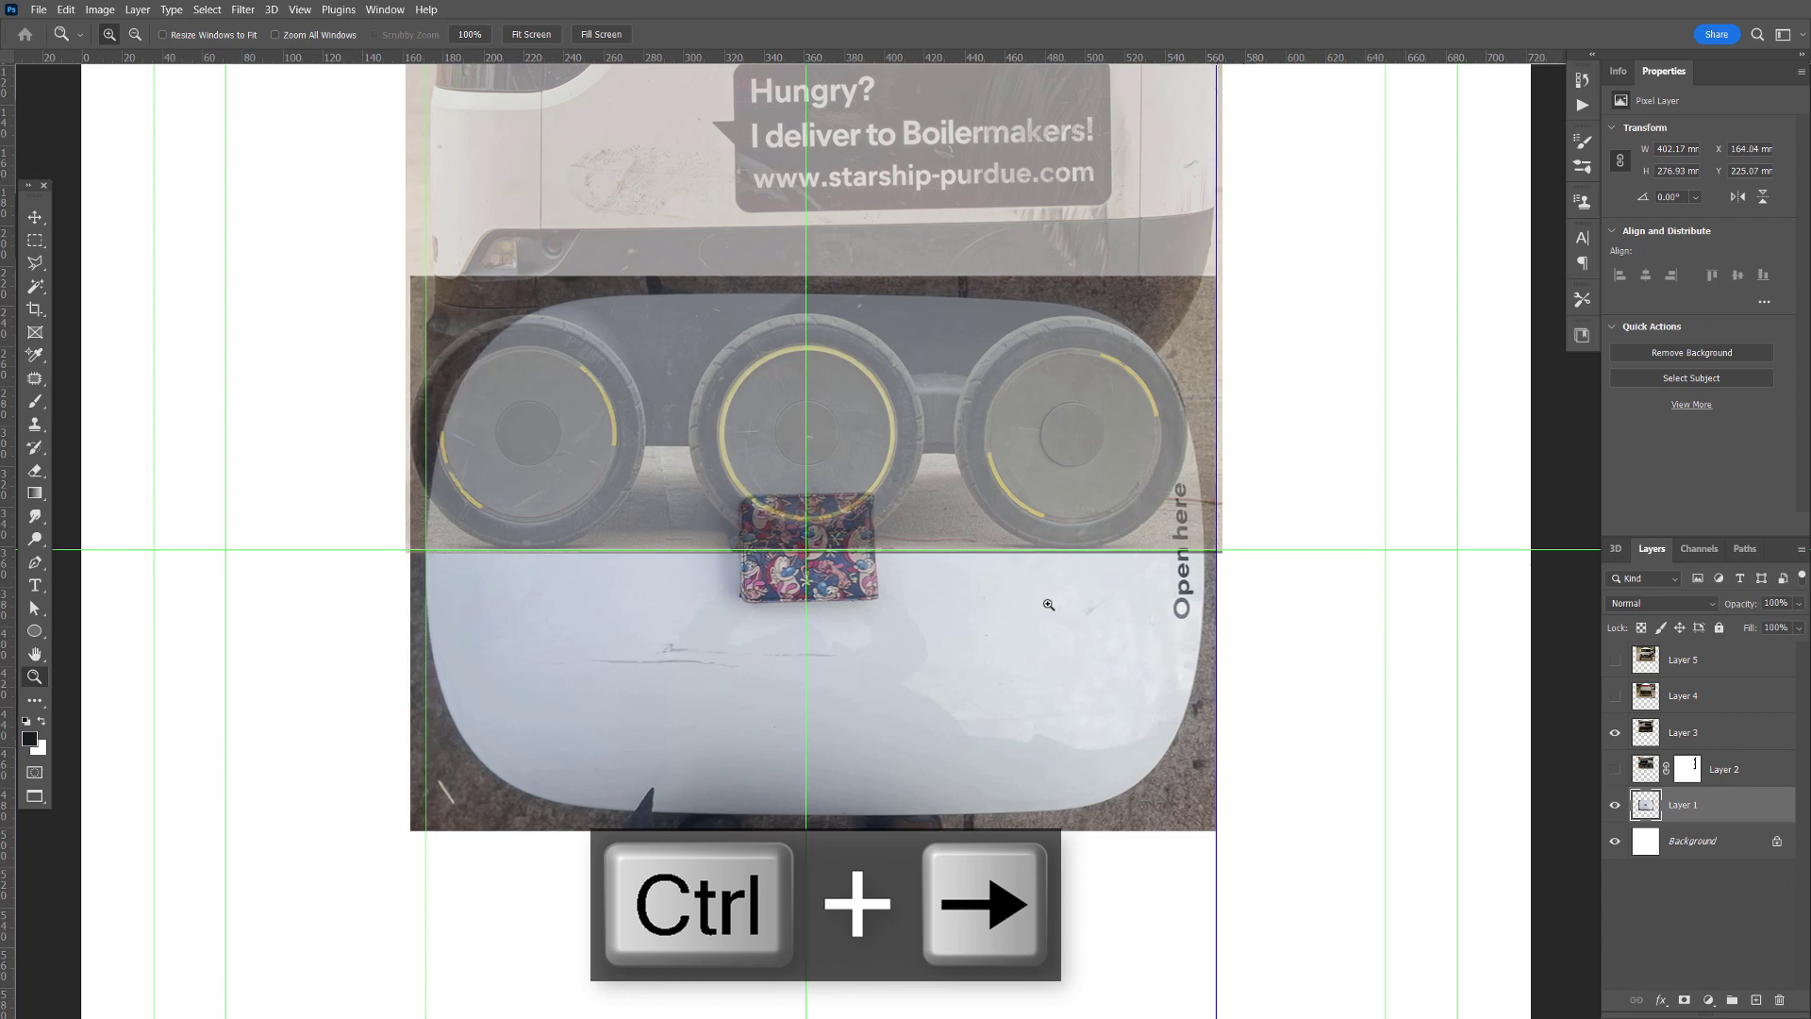
- Scale the lid photo on Layer 1 to 101.30% so the lid's rear edge reaches its vertical guide
{"action": "key", "text": "v"}
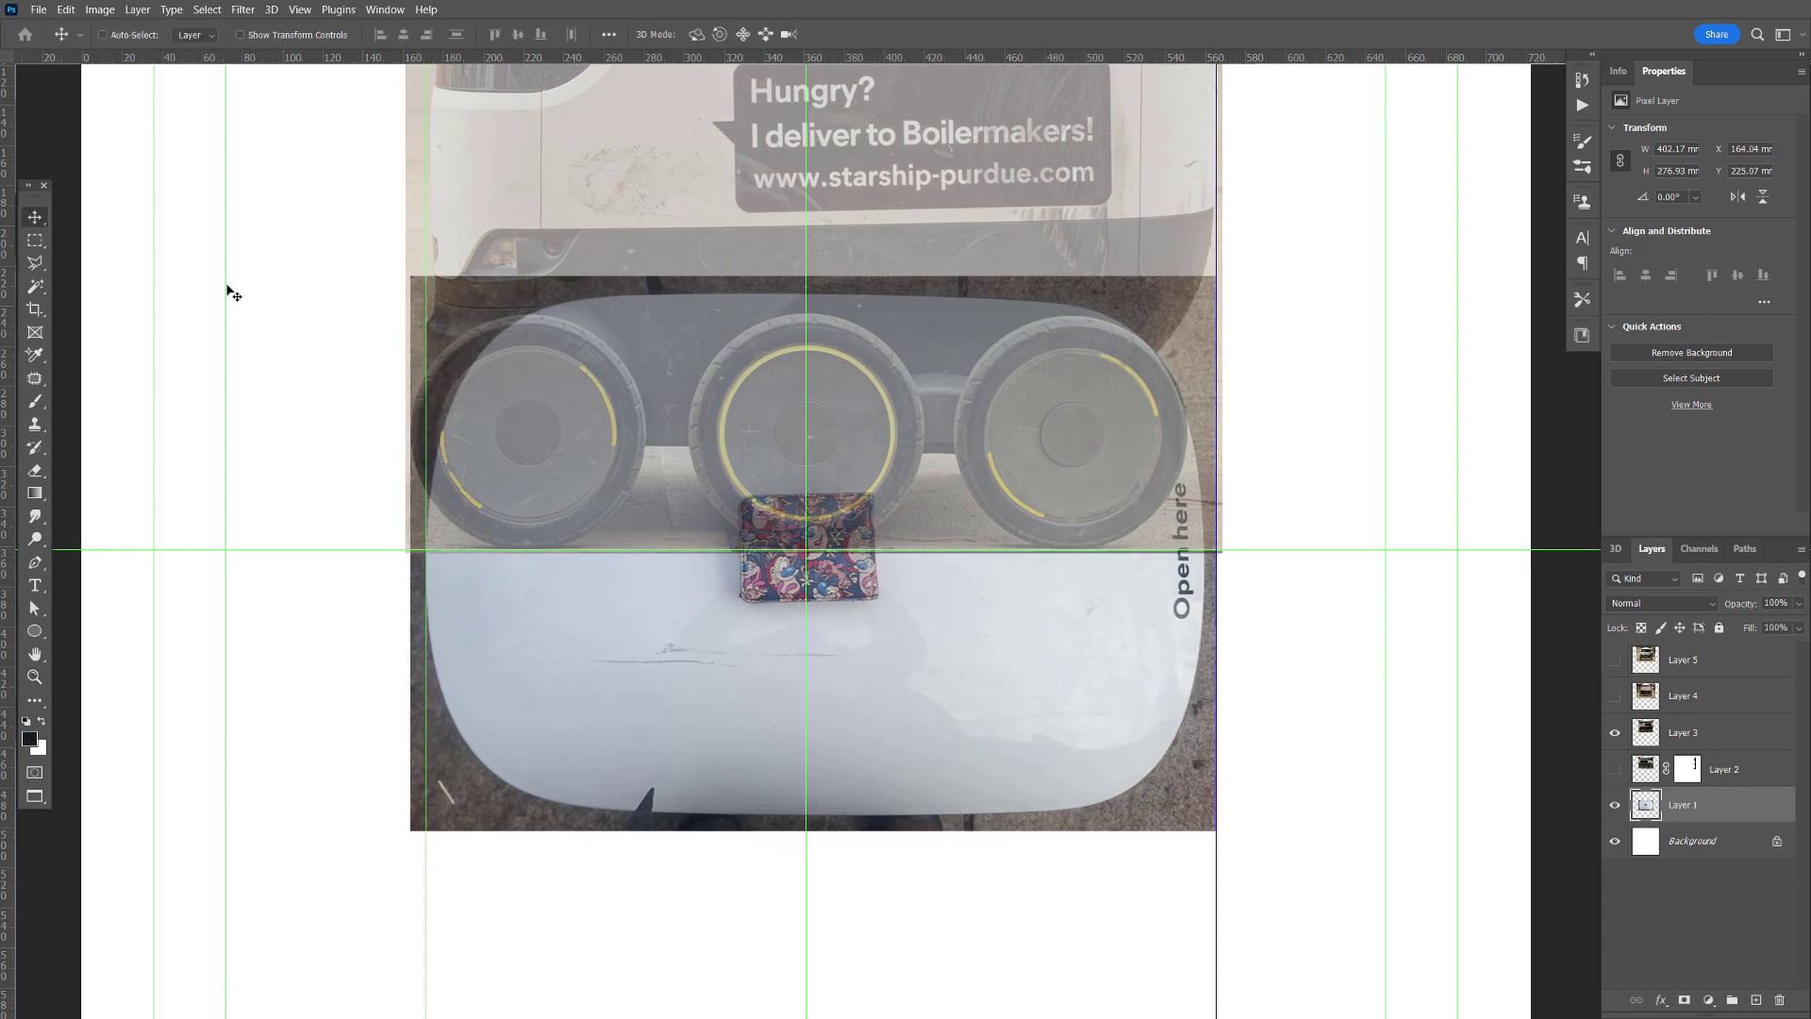
{"action": "key", "text": "ctrl+t"}
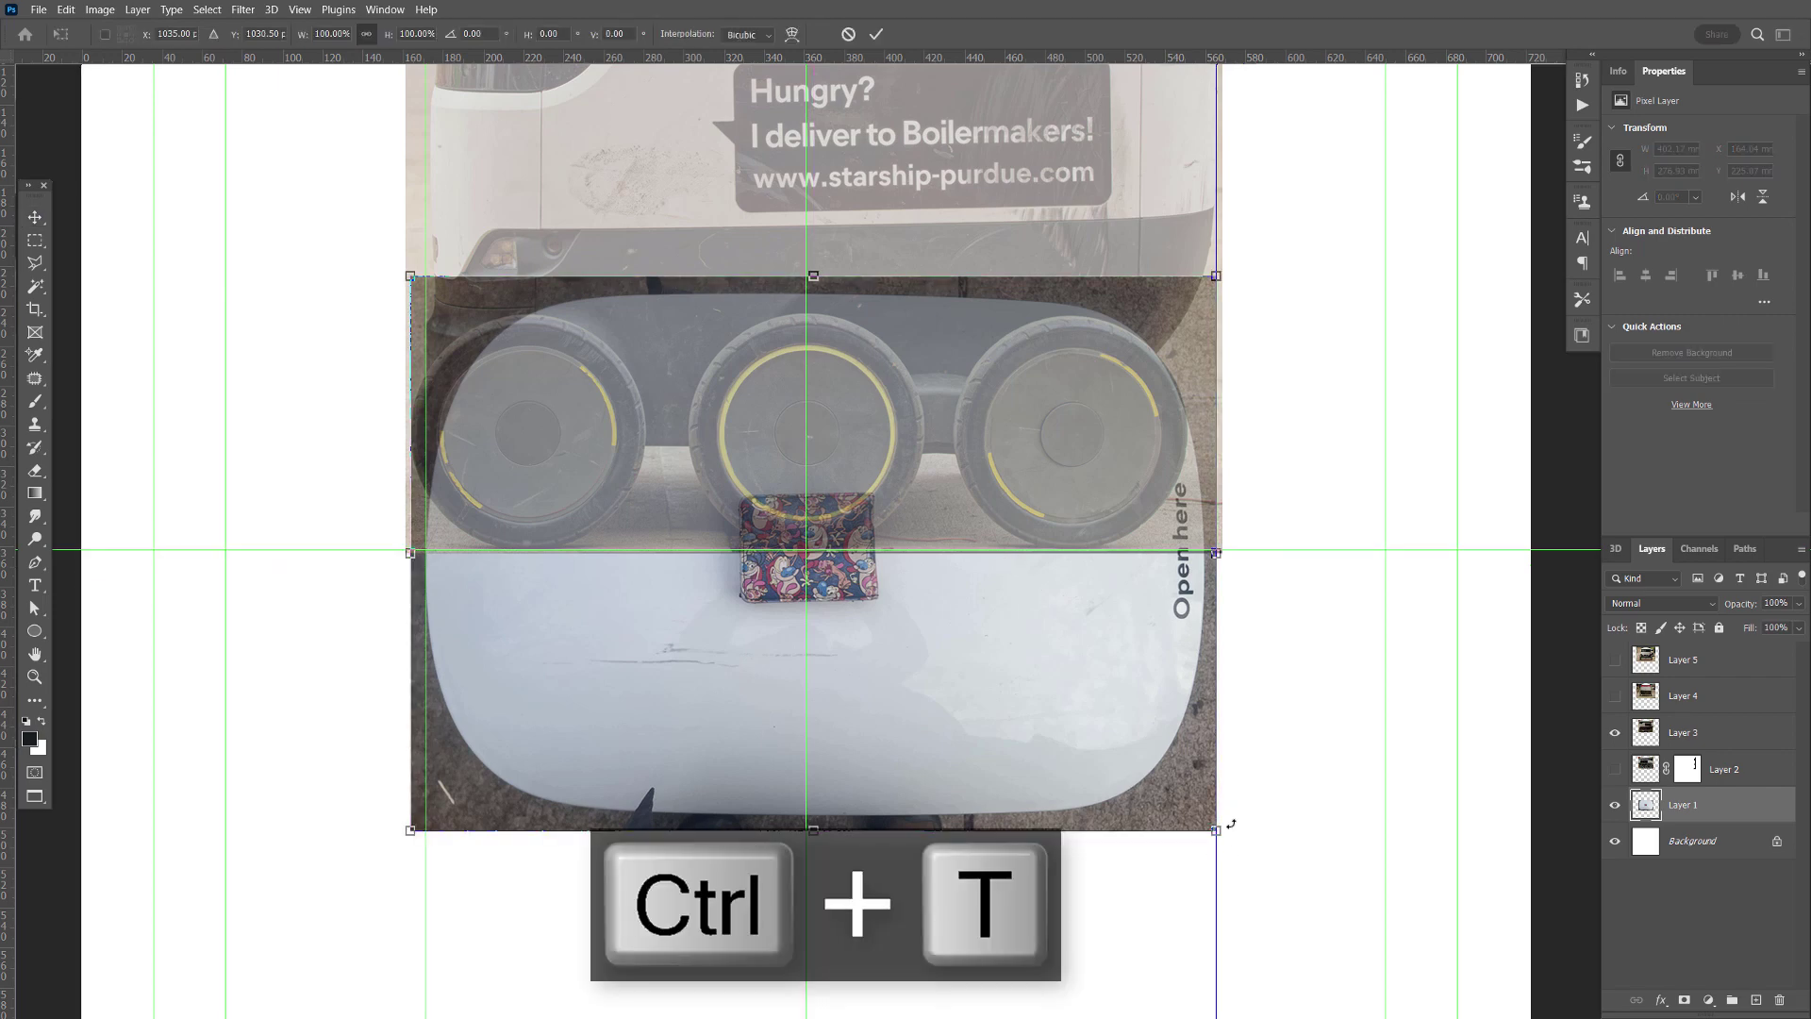
{"action": "left_click_drag", "start_coordinate": [1216, 831], "coordinate": [1225, 838]}
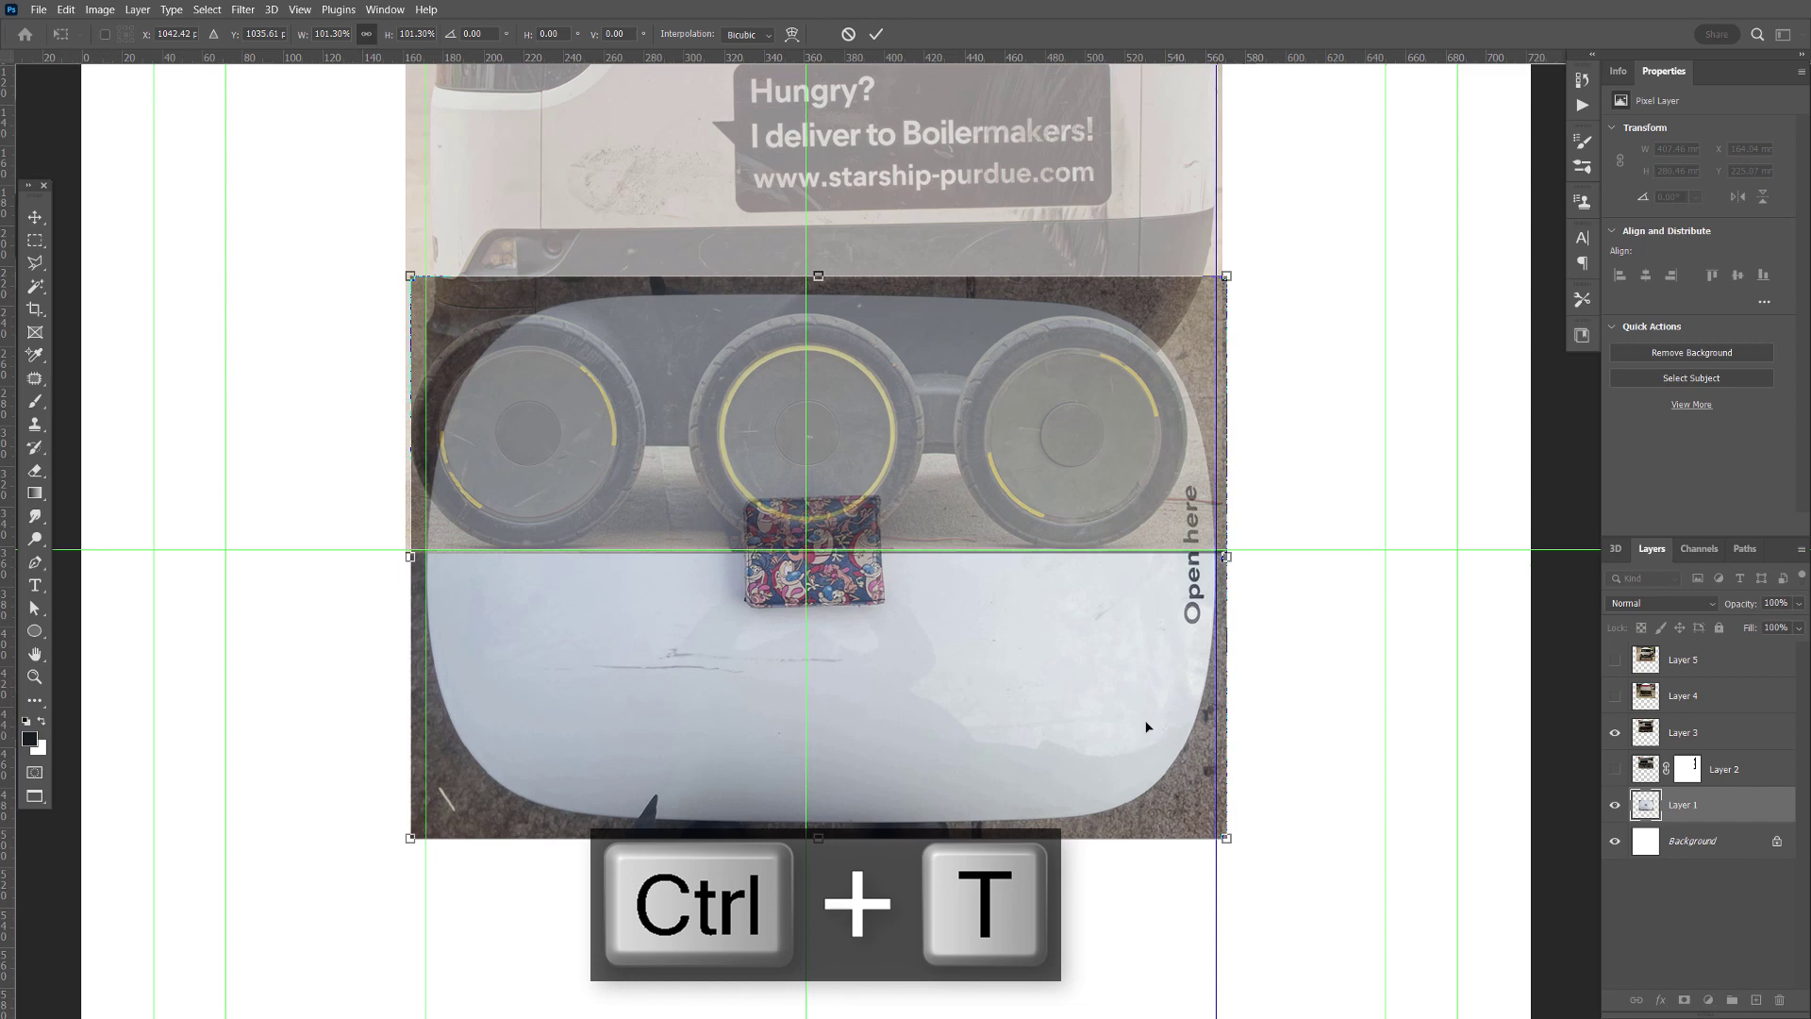
- Nudge the scaled lid photo up to Y 221.54 mm, centring it on the horizontal guide, and apply the transform
{"action": "key", "text": "Up"}
{"action": "key", "text": "Up"}
{"action": "key", "text": "Up"}
{"action": "key", "text": "Up"}
{"action": "key", "text": "Up"}
{"action": "key", "text": "Up"}
{"action": "key", "text": "Up"}
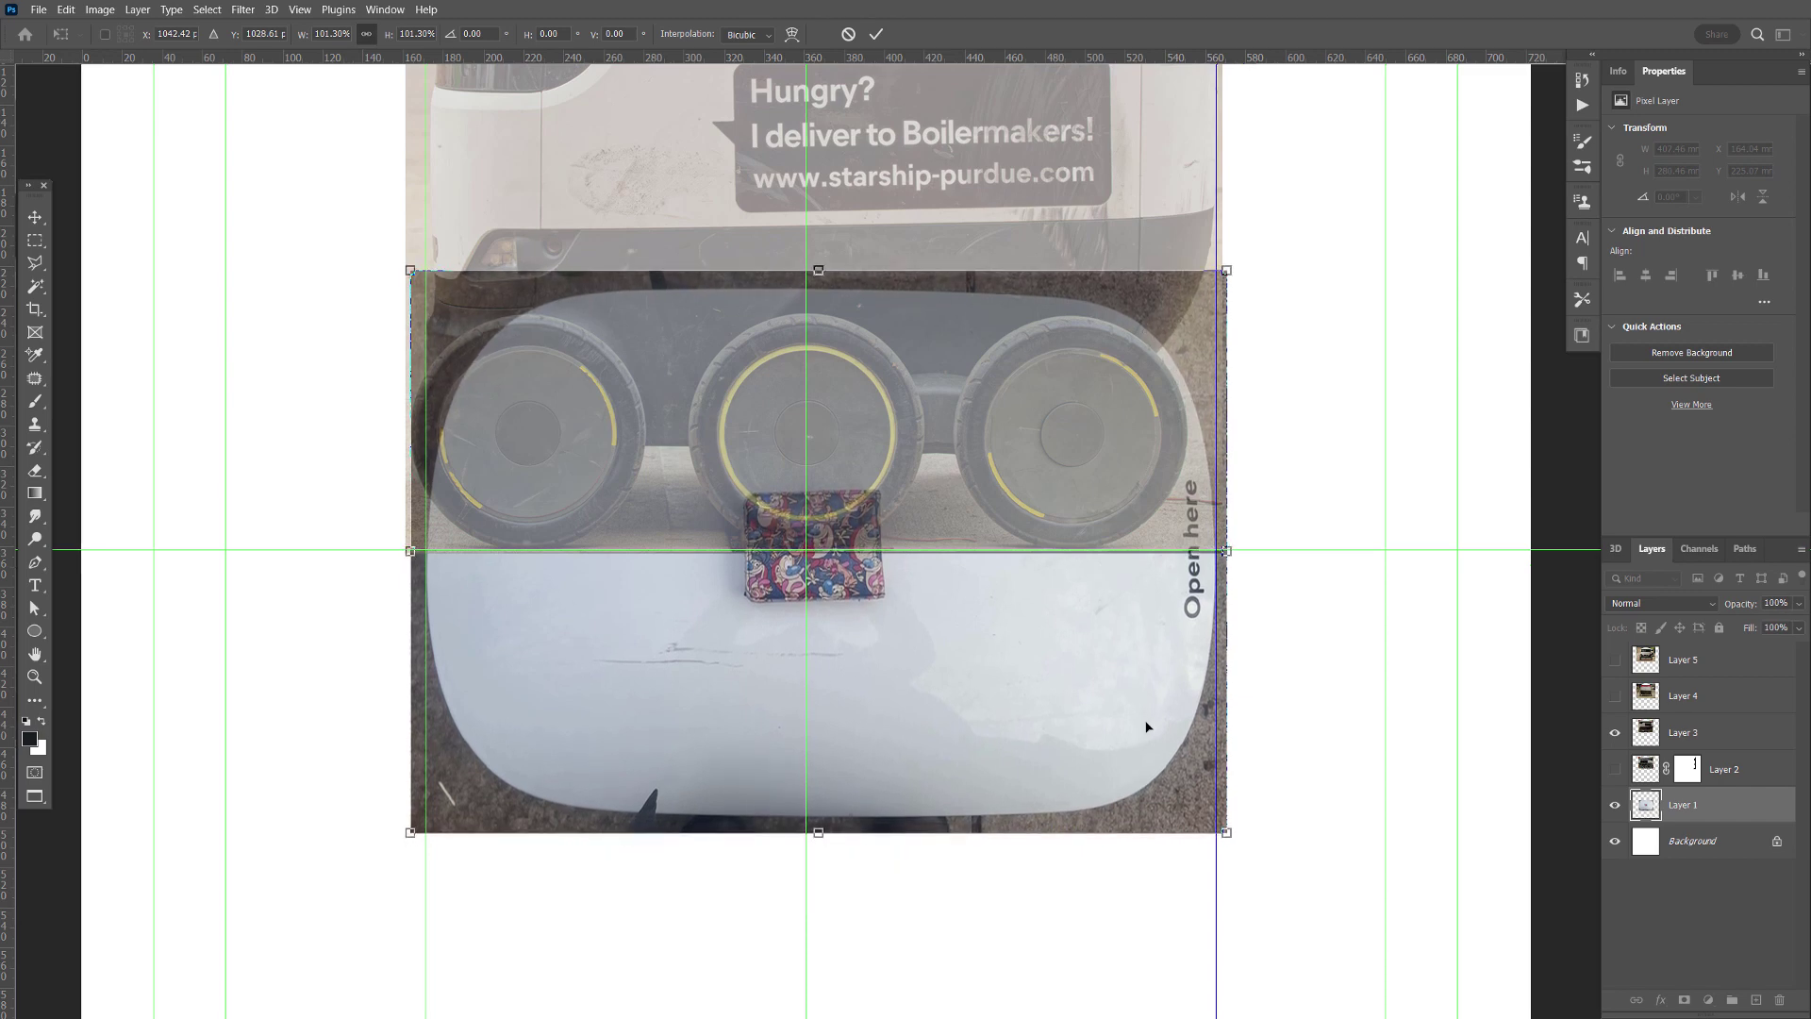
{"action": "key", "text": "Up"}
{"action": "key", "text": "Up"}
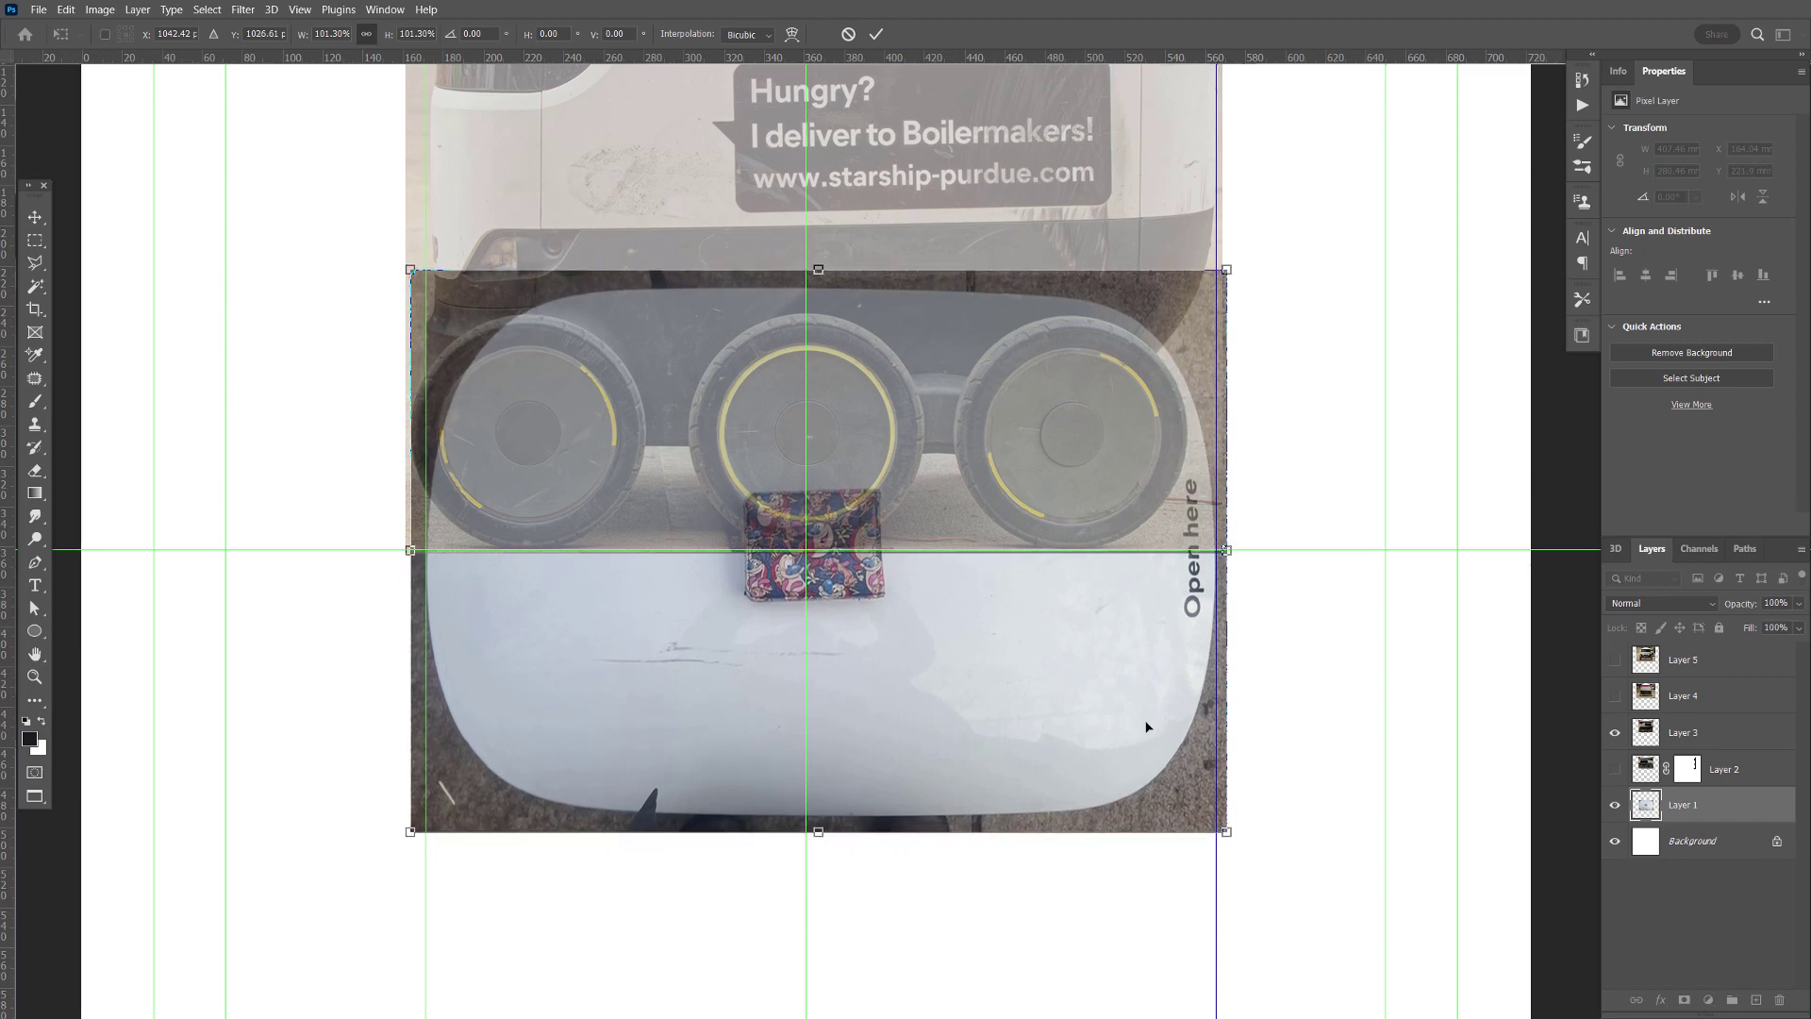
{"action": "key", "text": "Up"}
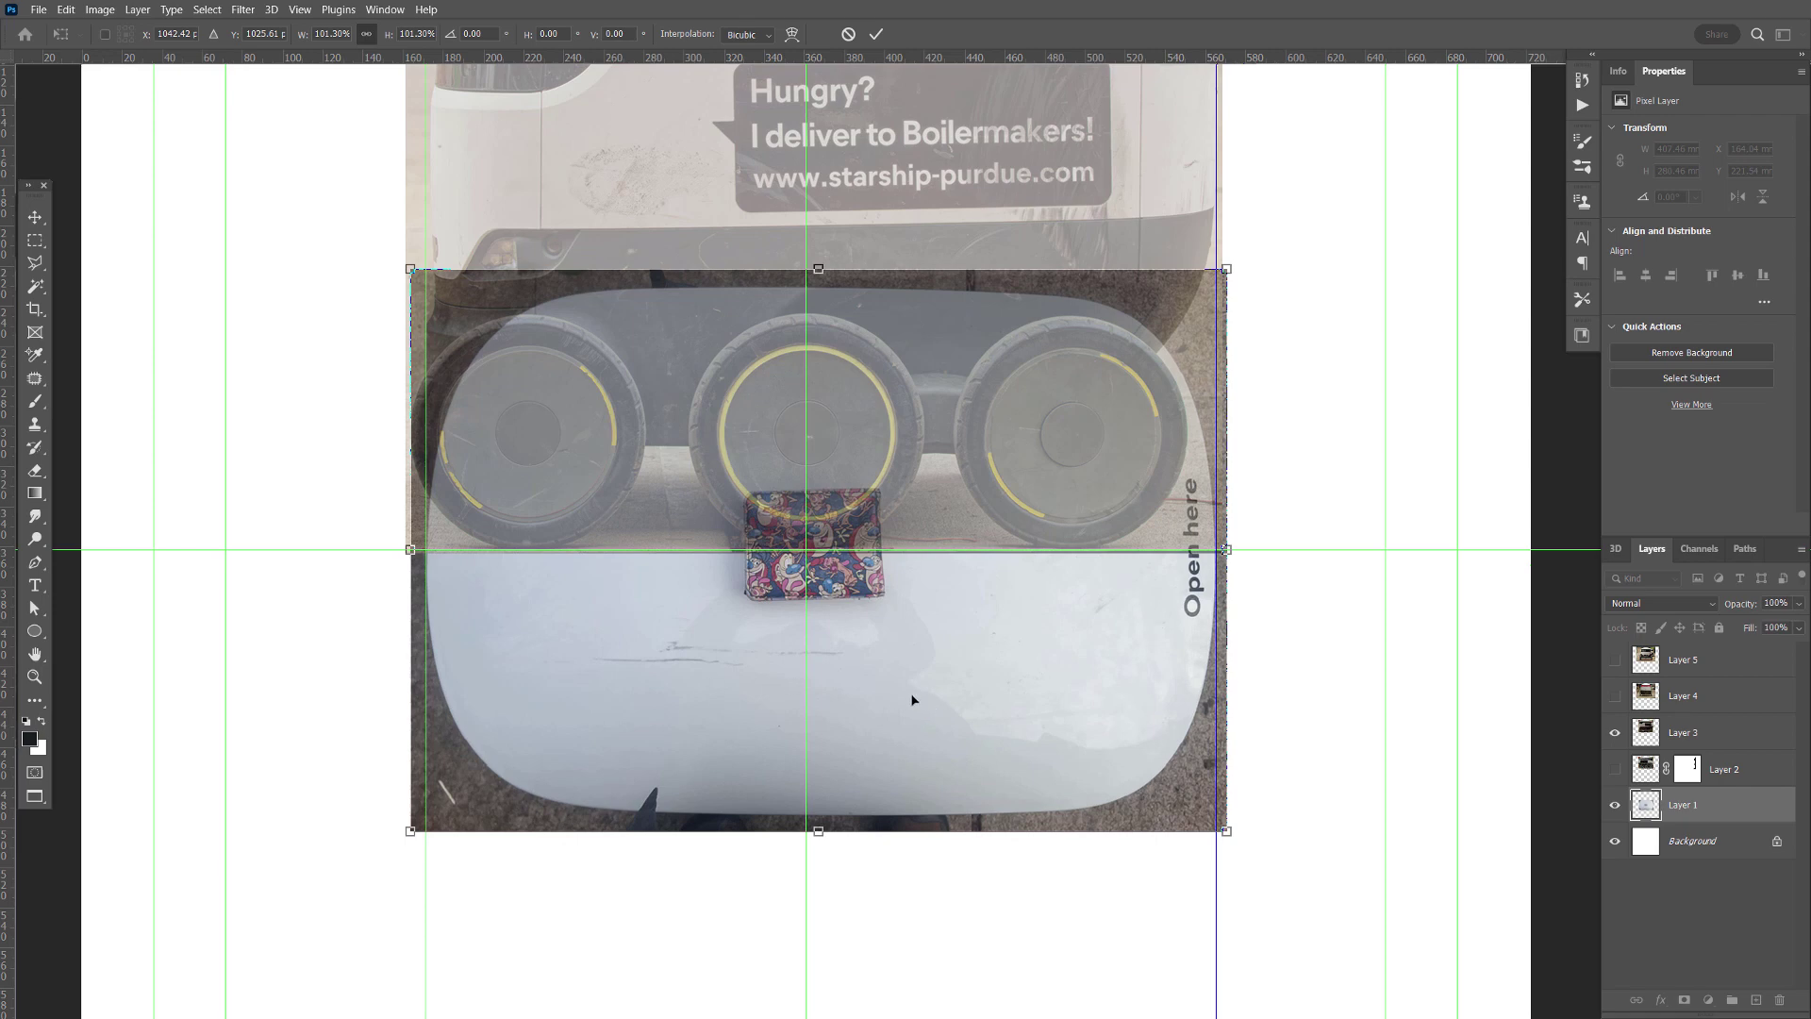
{"action": "key", "text": "Return"}
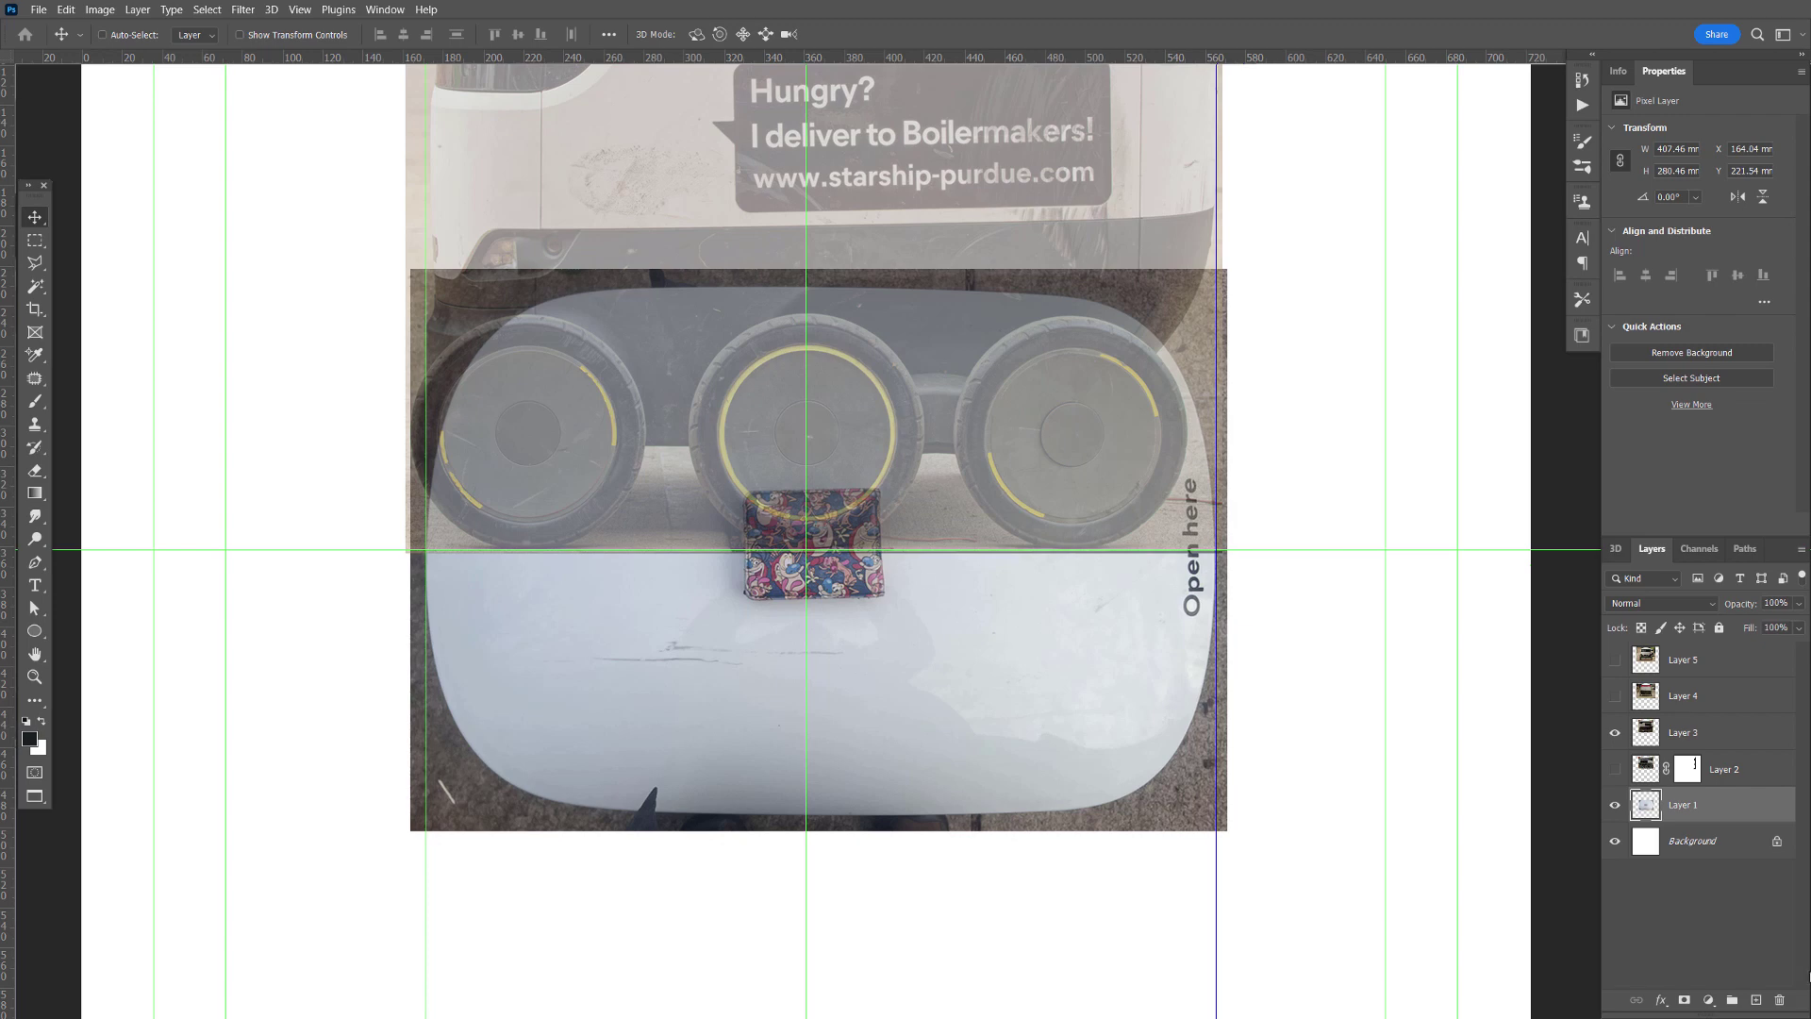
- Hide Layer 3 and start a Pen path at the lid's rear edge on the horizontal guide, following the edge toward the lower rear corner
{"action": "scroll", "coordinate": [1603, 740], "scroll_direction": "up", "scroll_amount": 1}
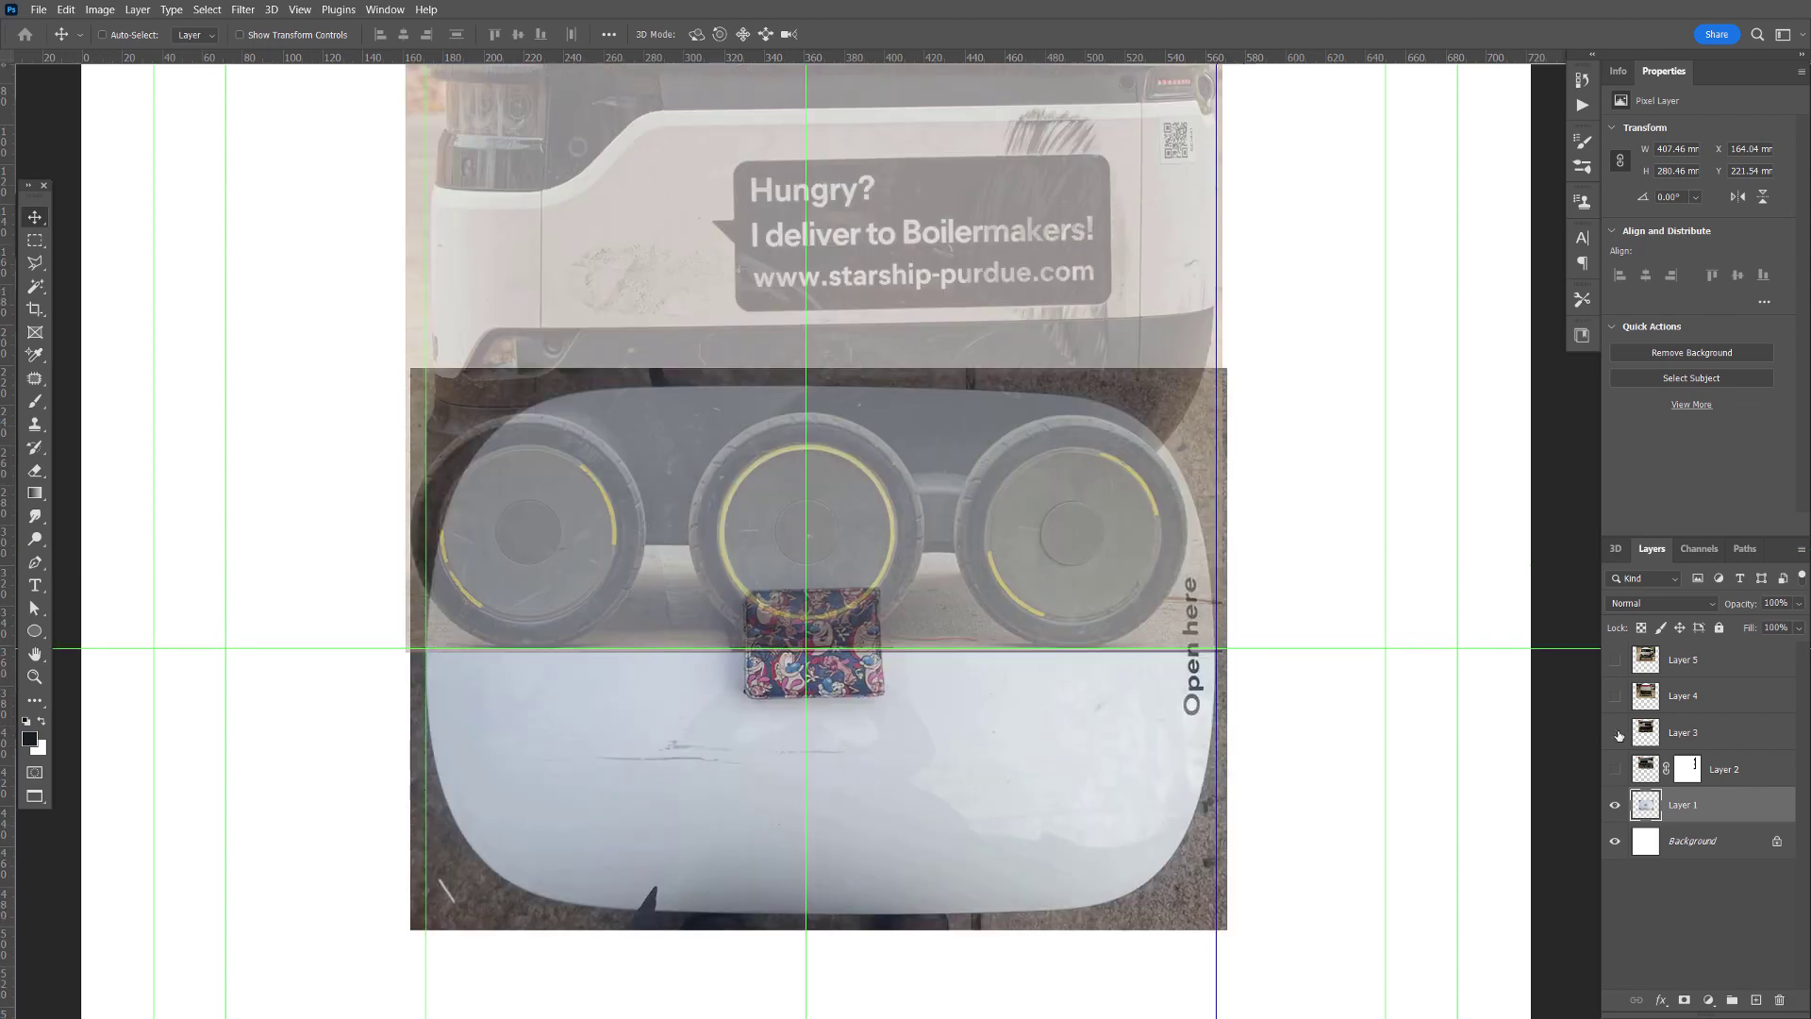
{"action": "left_click", "coordinate": [1616, 733]}
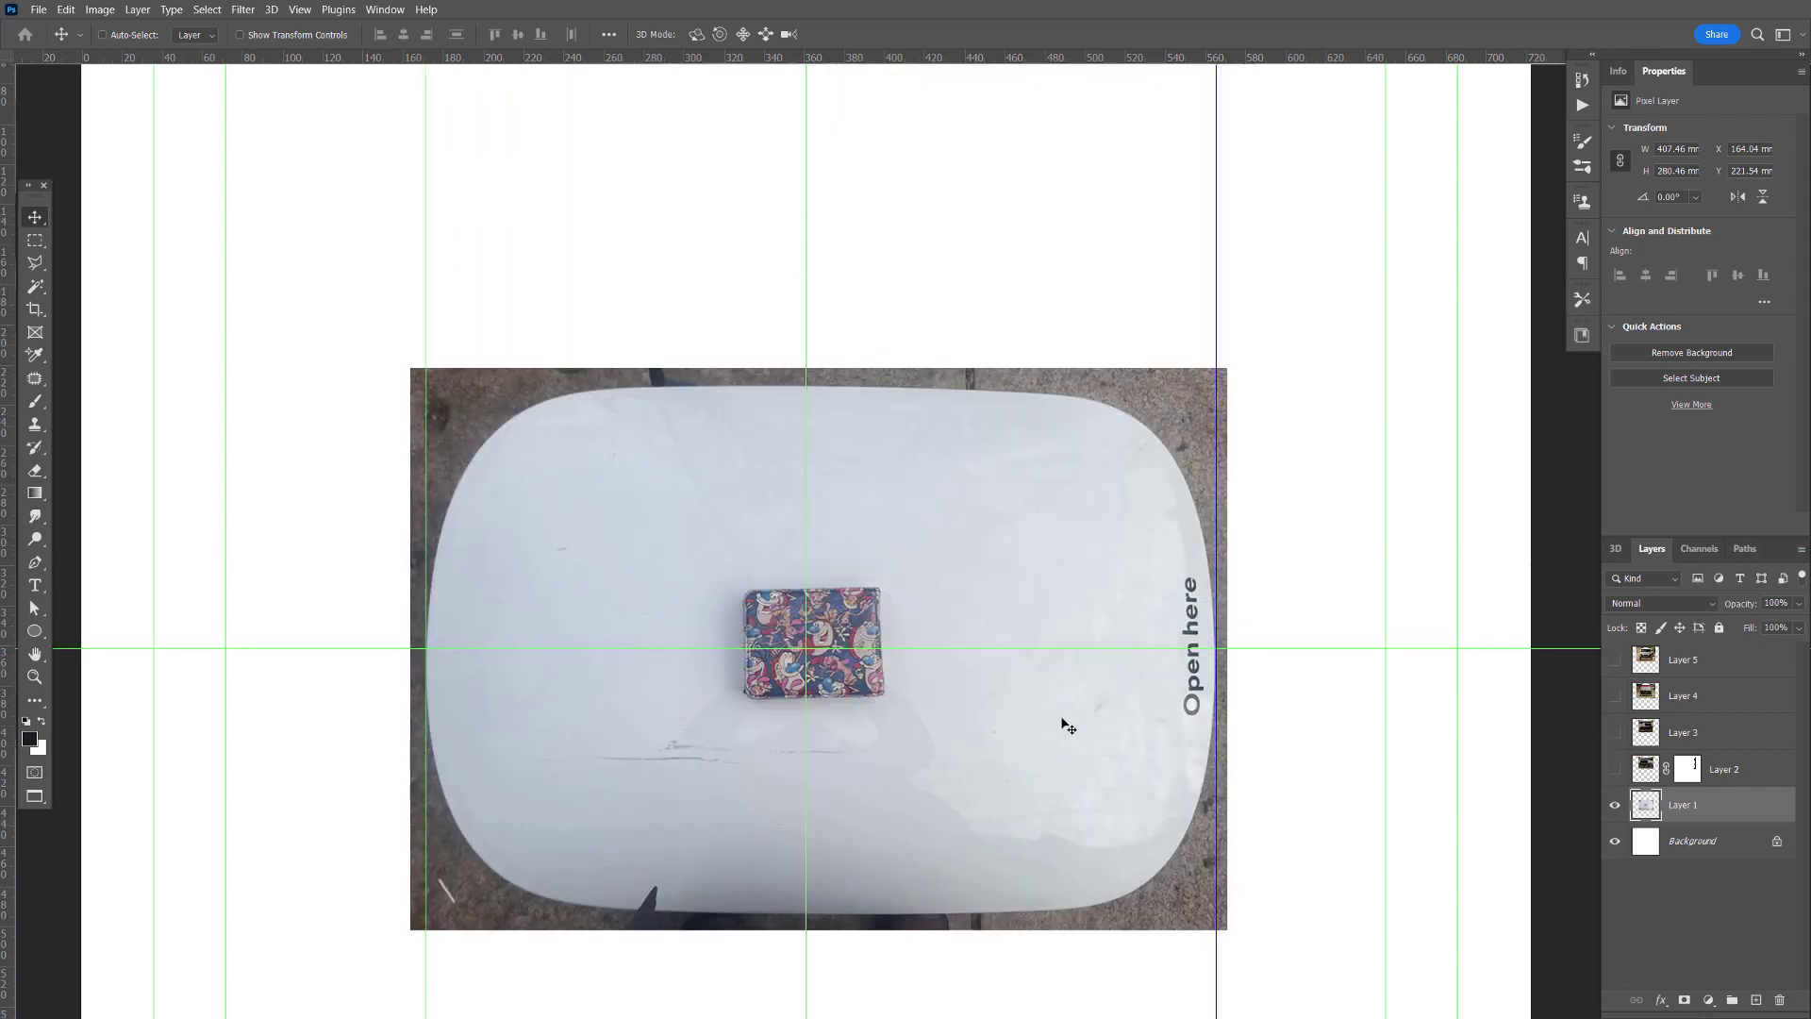
{"action": "key", "text": "z"}
{"action": "left_click", "coordinate": [1193, 856]}
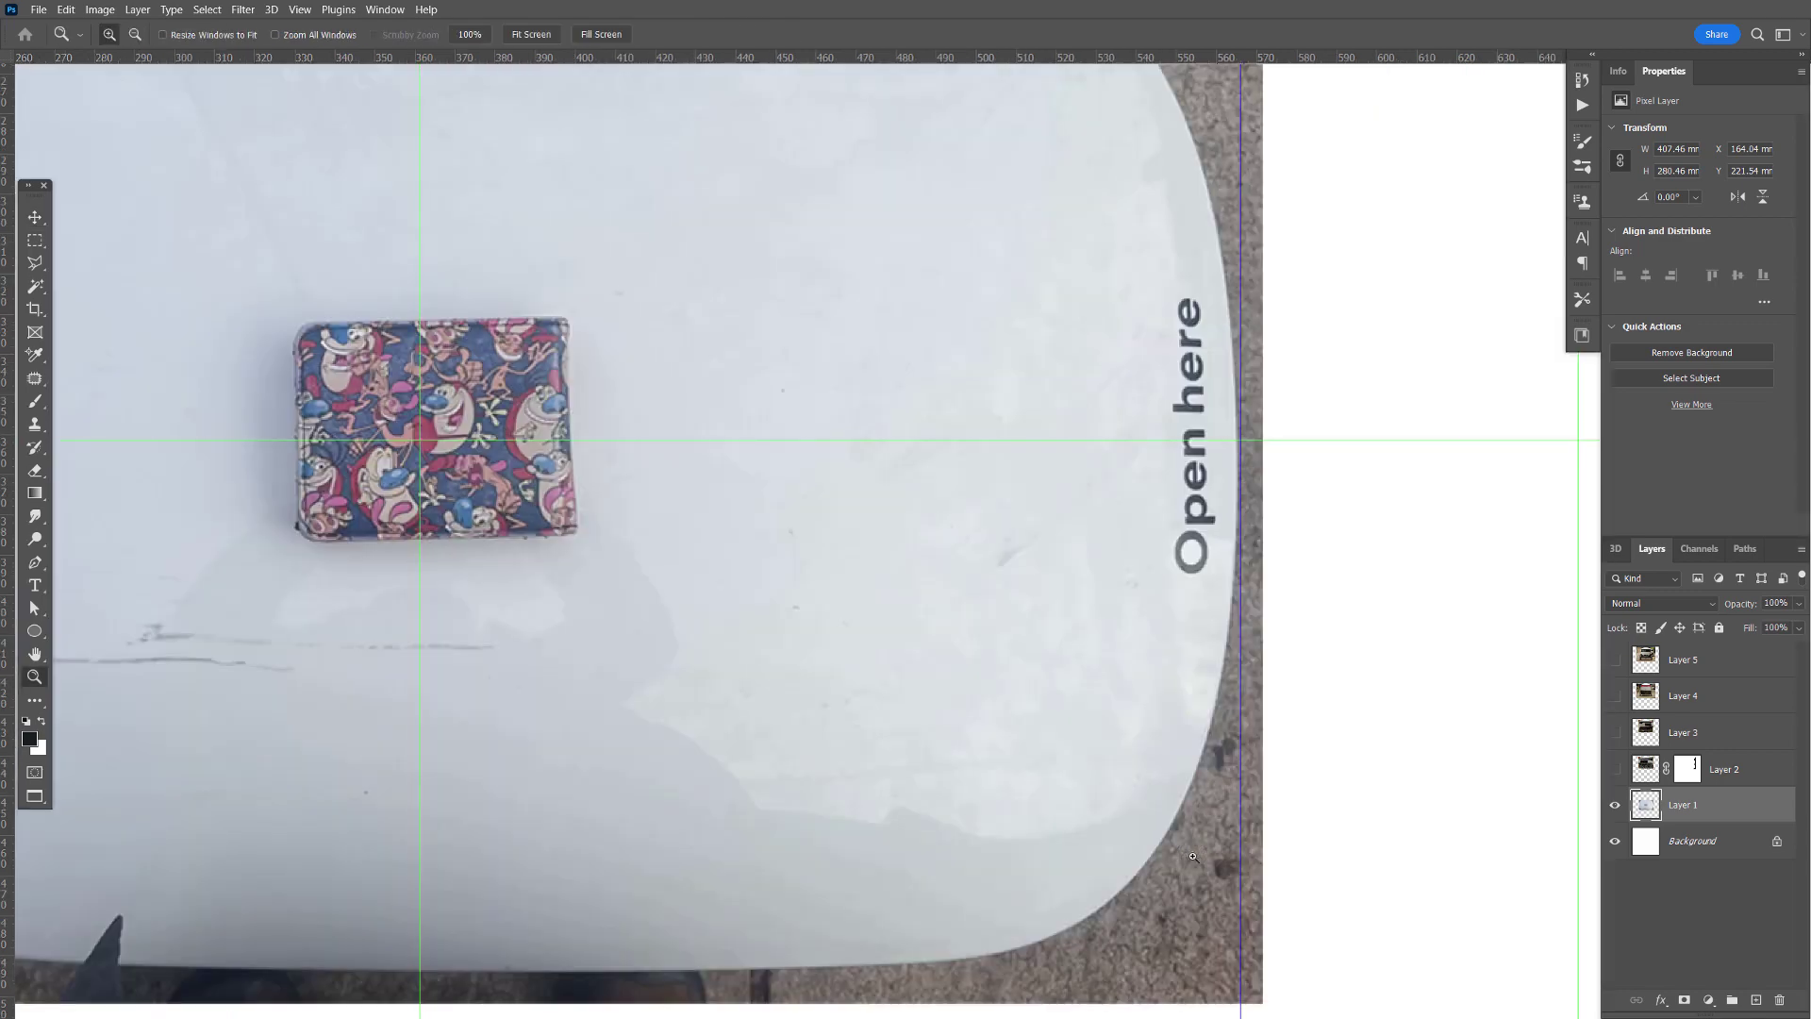
{"action": "left_click", "coordinate": [1194, 857]}
{"action": "key", "text": "v"}
{"action": "key", "text": "p"}
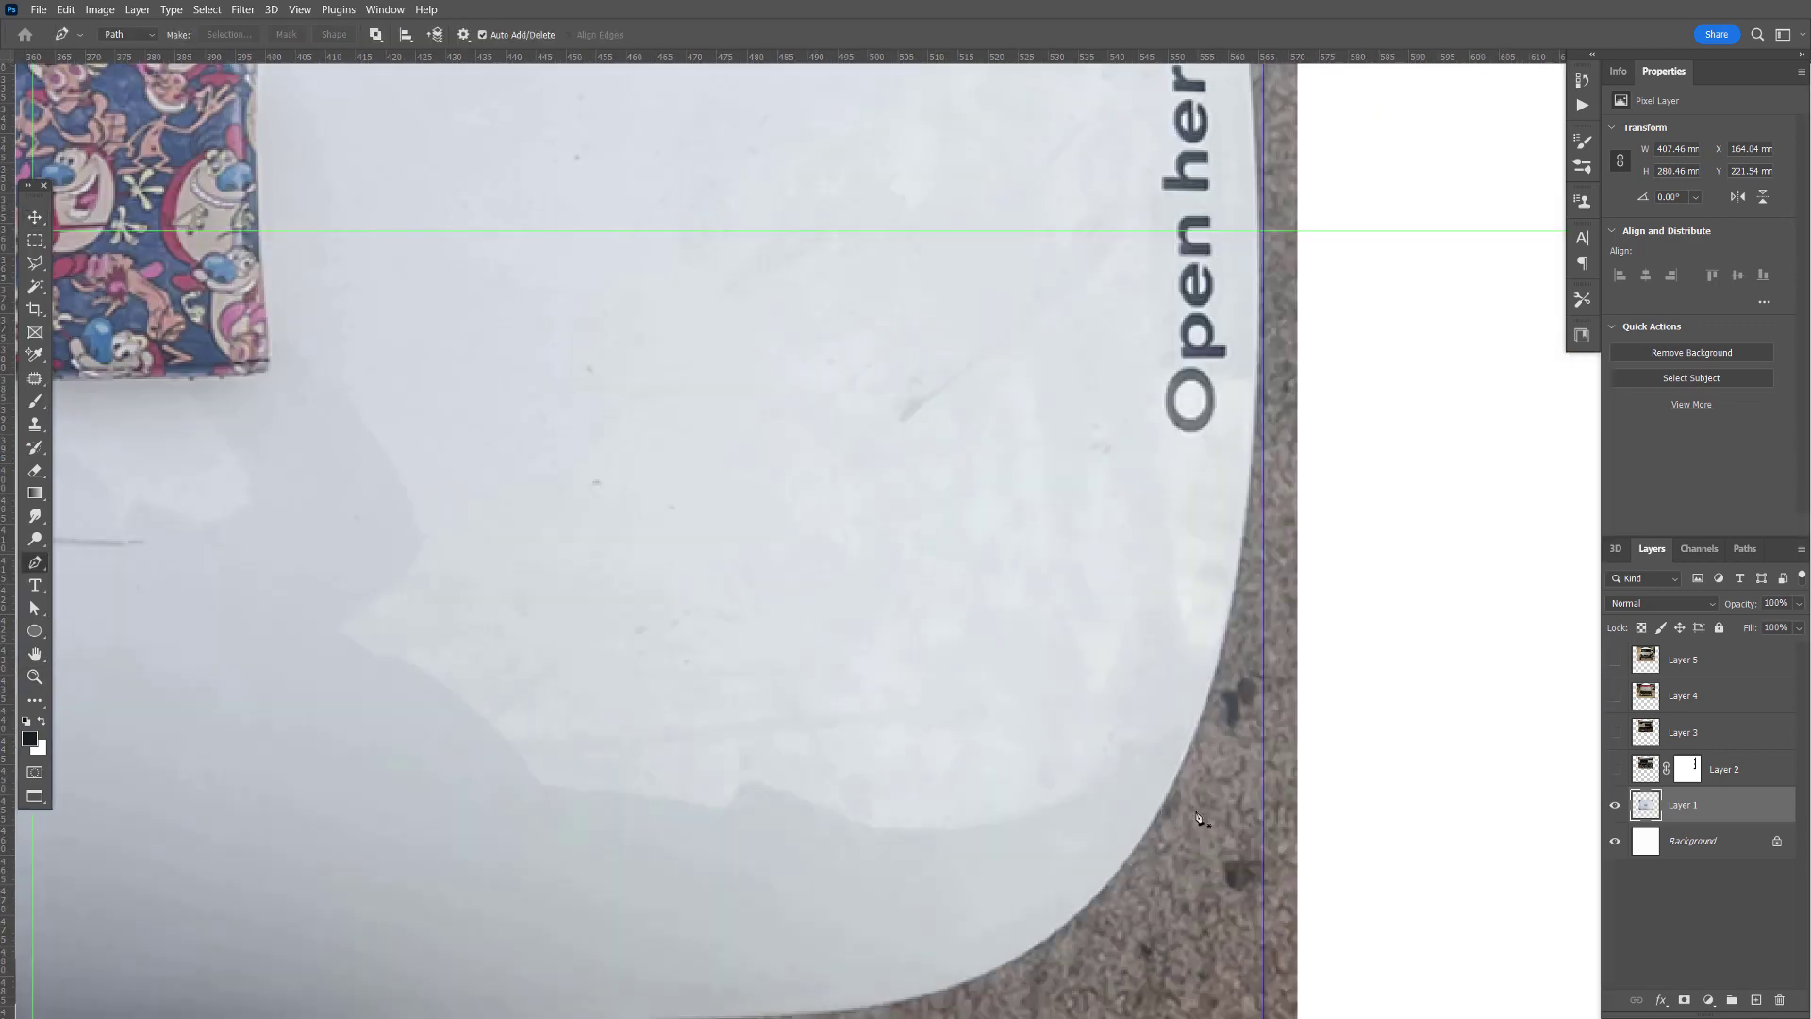
{"action": "left_click", "coordinate": [1261, 238]}
{"action": "left_click", "coordinate": [1257, 542]}
{"action": "scroll", "coordinate": [1257, 543], "scroll_direction": "down", "scroll_amount": 3}
{"action": "left_click", "coordinate": [1254, 441]}
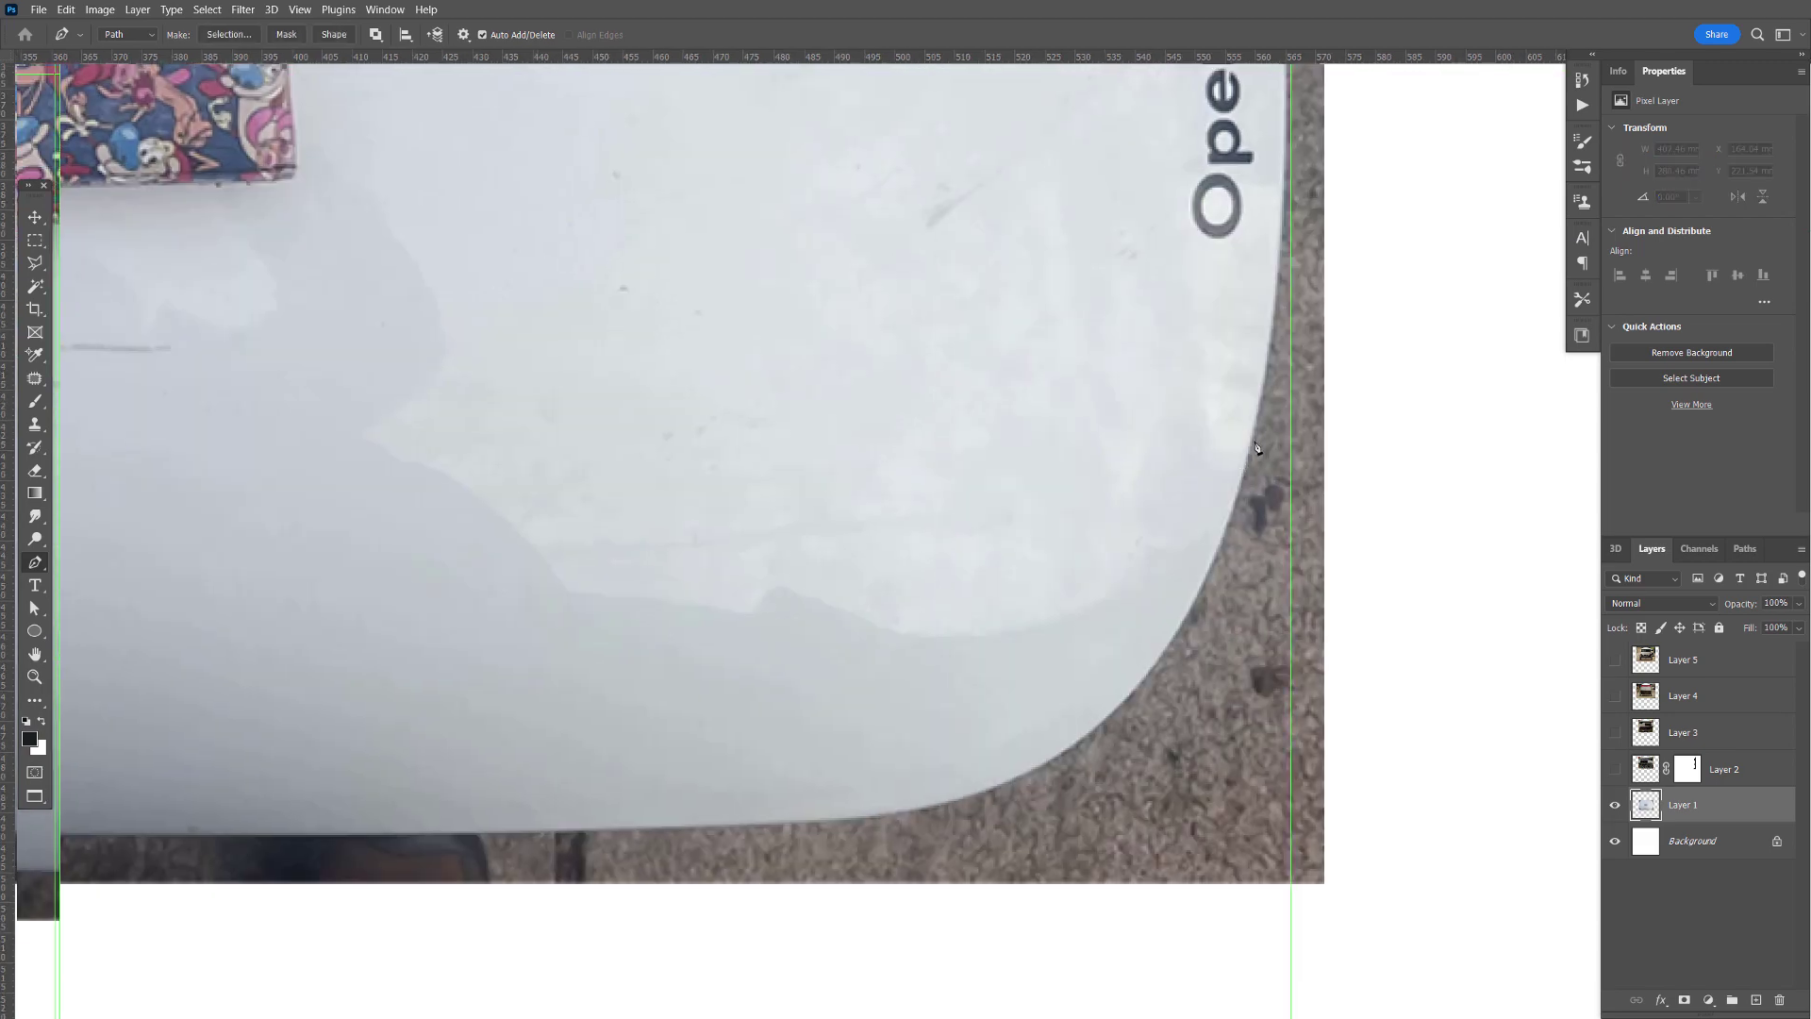
{"action": "left_click", "coordinate": [1226, 540]}
- Continue the path around the lid's lower rear corner and along its lower edge to the vertical centre guide
{"action": "left_click_drag", "start_coordinate": [1090, 737], "coordinate": [332, 785]}
{"action": "scroll", "coordinate": [991, 815], "scroll_direction": "left", "scroll_amount": 6}
{"action": "key", "text": "ctrl+z"}
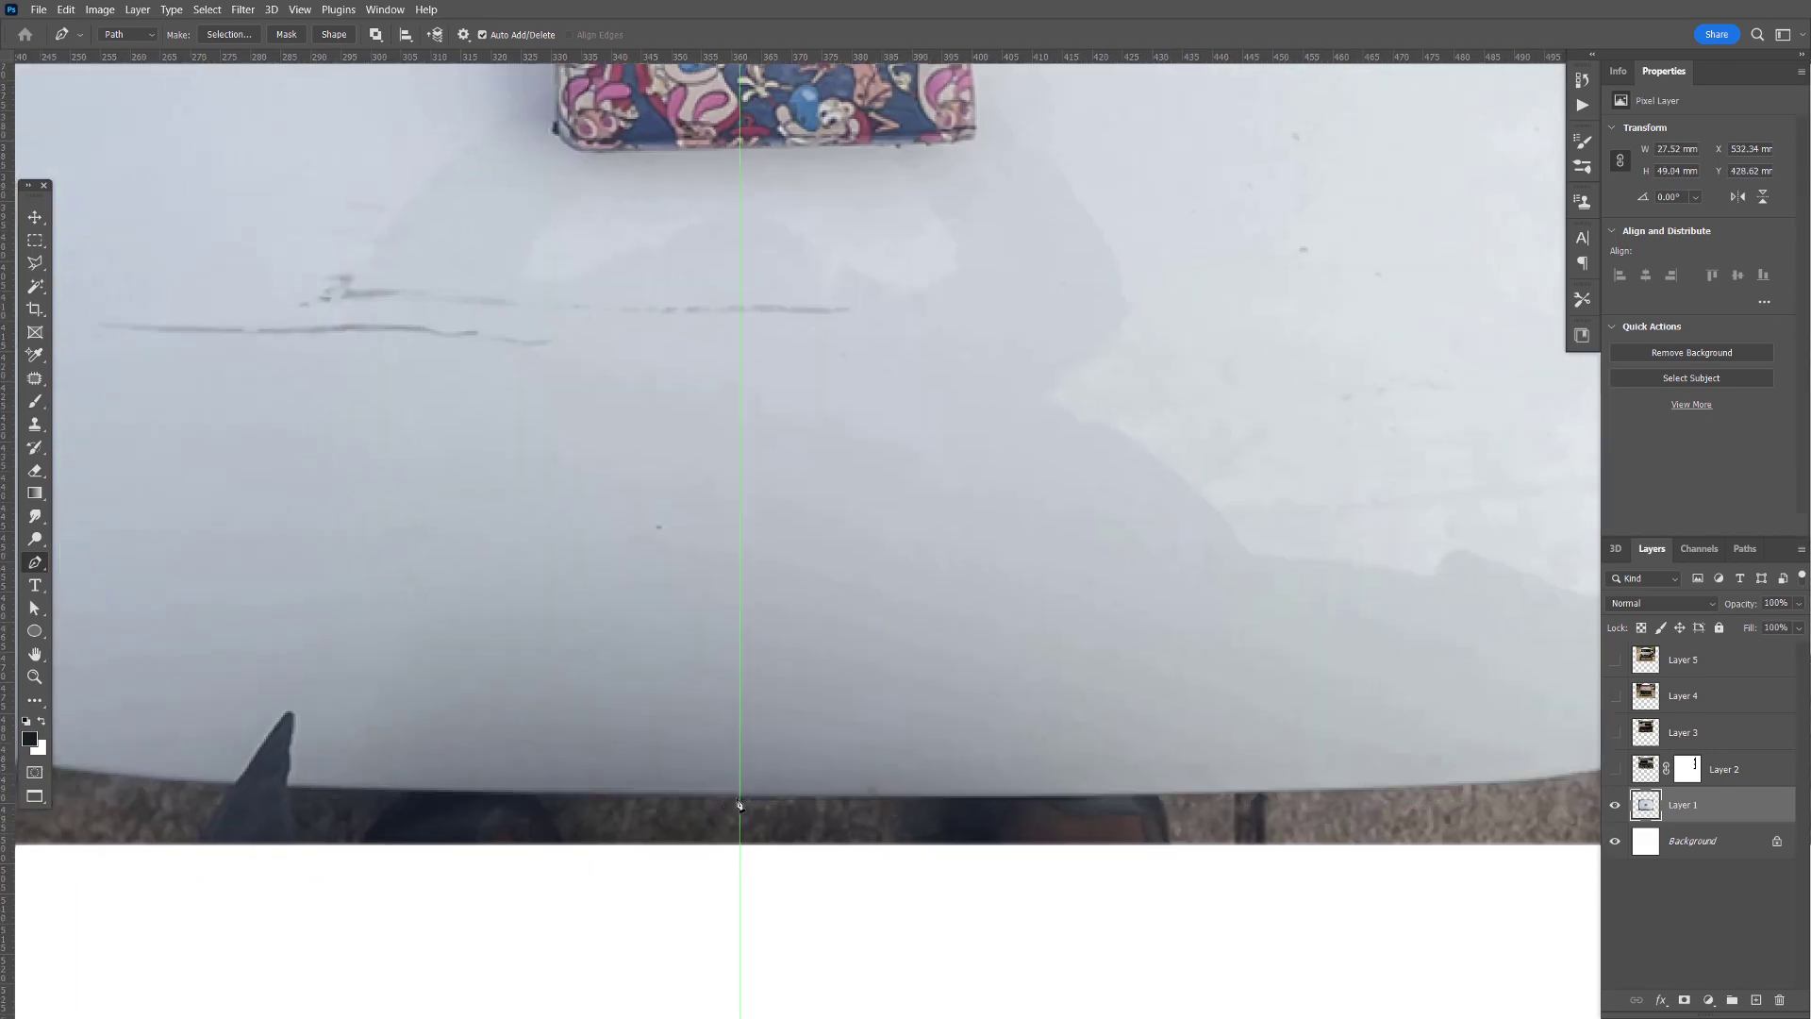
{"action": "left_click_drag", "start_coordinate": [1204, 809], "coordinate": [797, 813]}
{"action": "left_click_drag", "start_coordinate": [974, 788], "coordinate": [824, 795]}
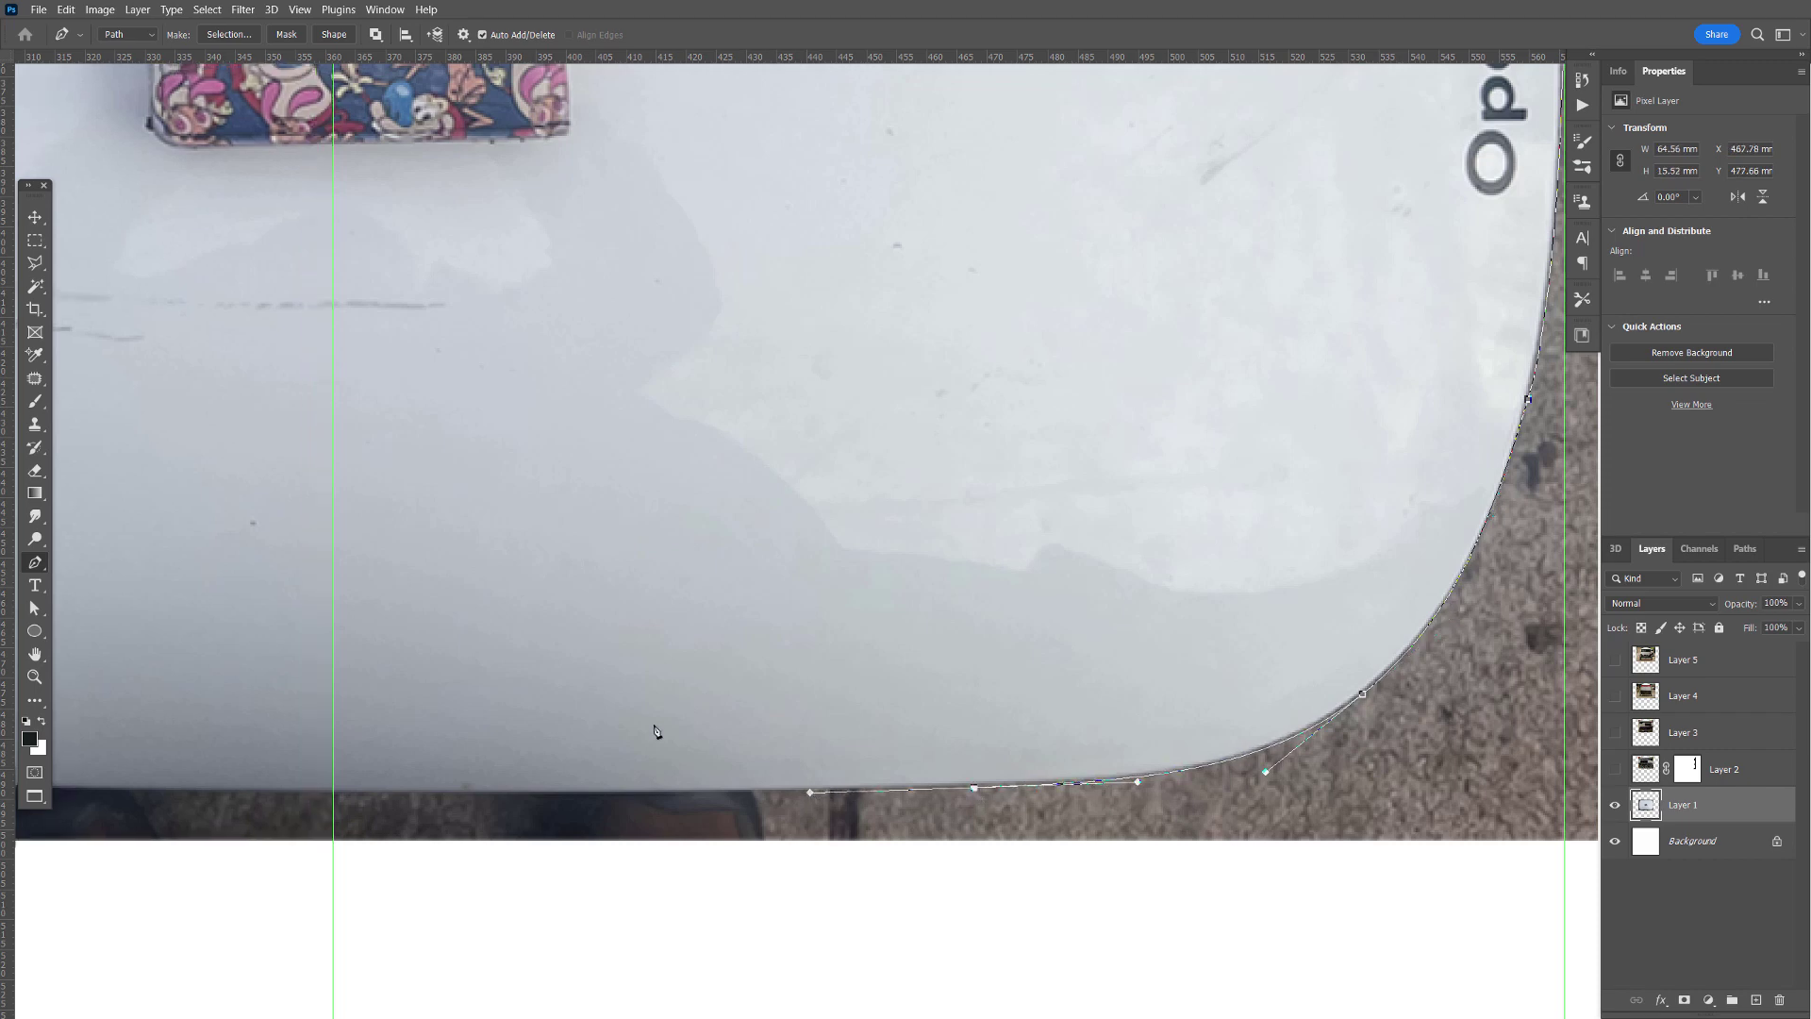
{"action": "scroll", "coordinate": [655, 730], "scroll_direction": "left", "scroll_amount": 5}
{"action": "left_click_drag", "start_coordinate": [933, 758], "coordinate": [535, 753]}
- Trace the lid's lower front corner and front edge up to the horizontal guide
{"action": "scroll", "coordinate": [486, 714], "scroll_direction": "left", "scroll_amount": 8}
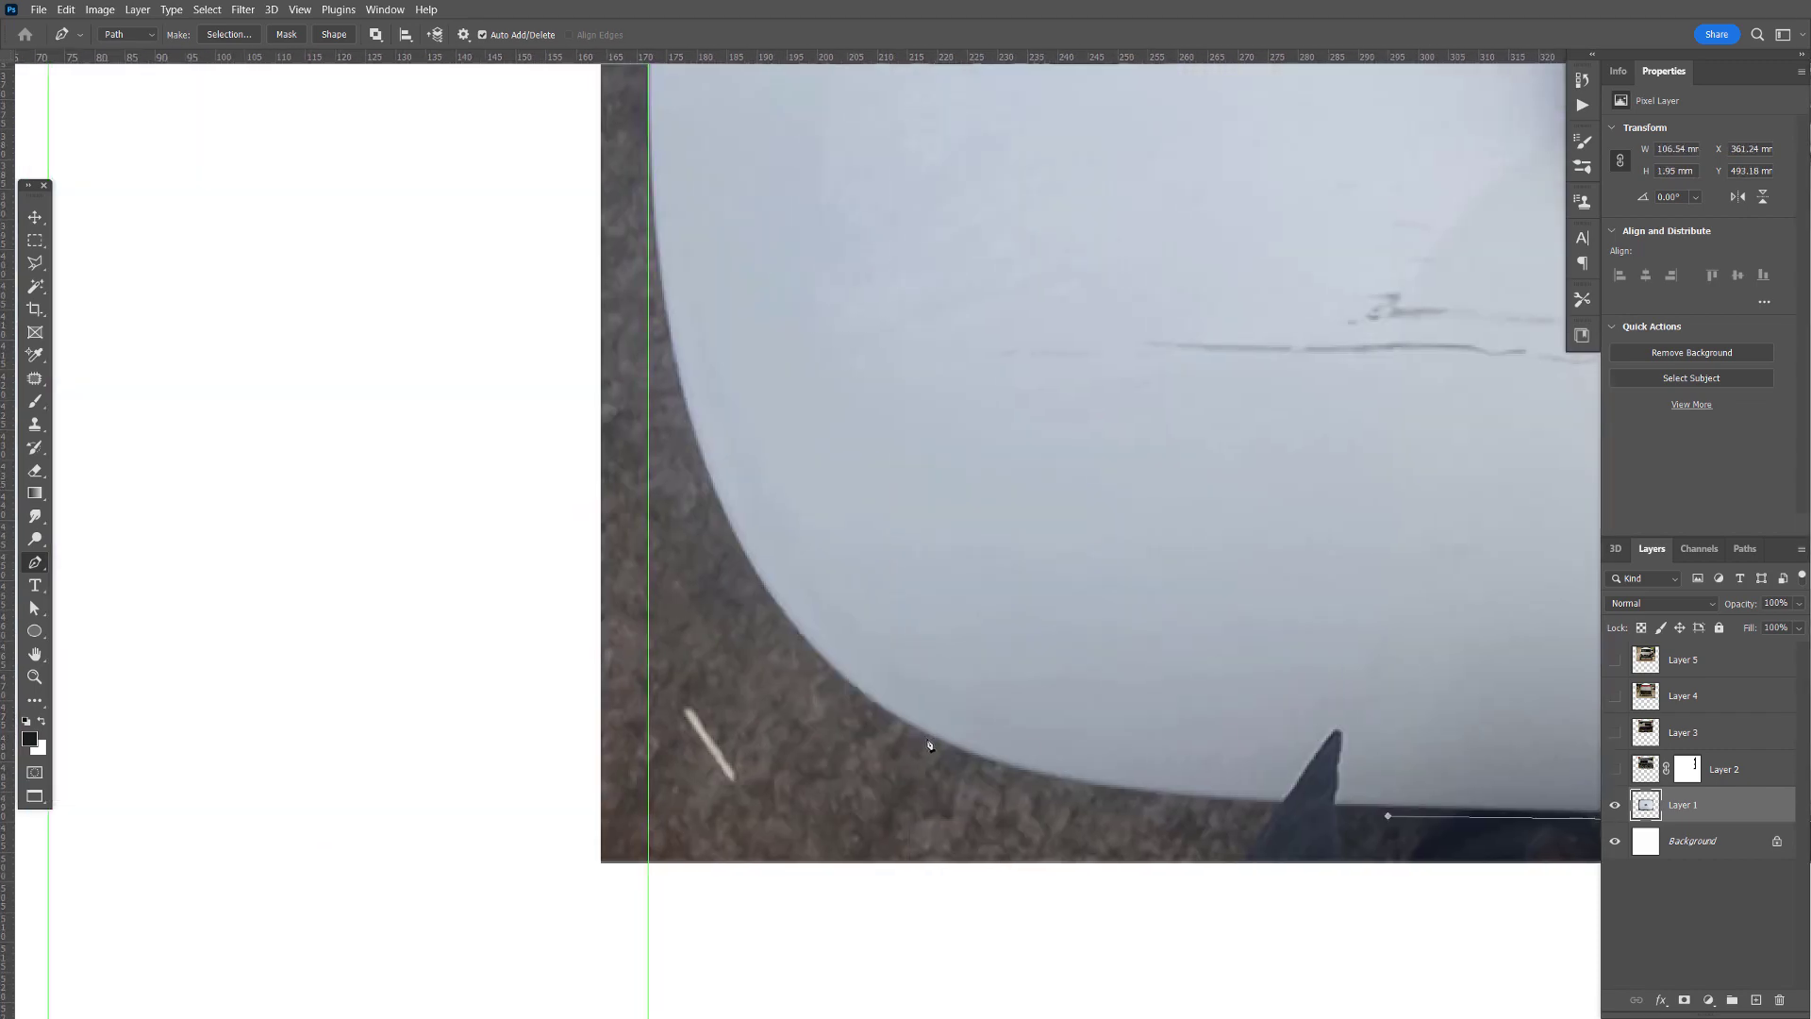
{"action": "left_click_drag", "start_coordinate": [929, 745], "coordinate": [725, 657]}
{"action": "left_click_drag", "start_coordinate": [659, 292], "coordinate": [647, 206]}
{"action": "scroll", "coordinate": [768, 453], "scroll_direction": "left", "scroll_amount": 1}
{"action": "scroll", "coordinate": [768, 454], "scroll_direction": "up", "scroll_amount": 4}
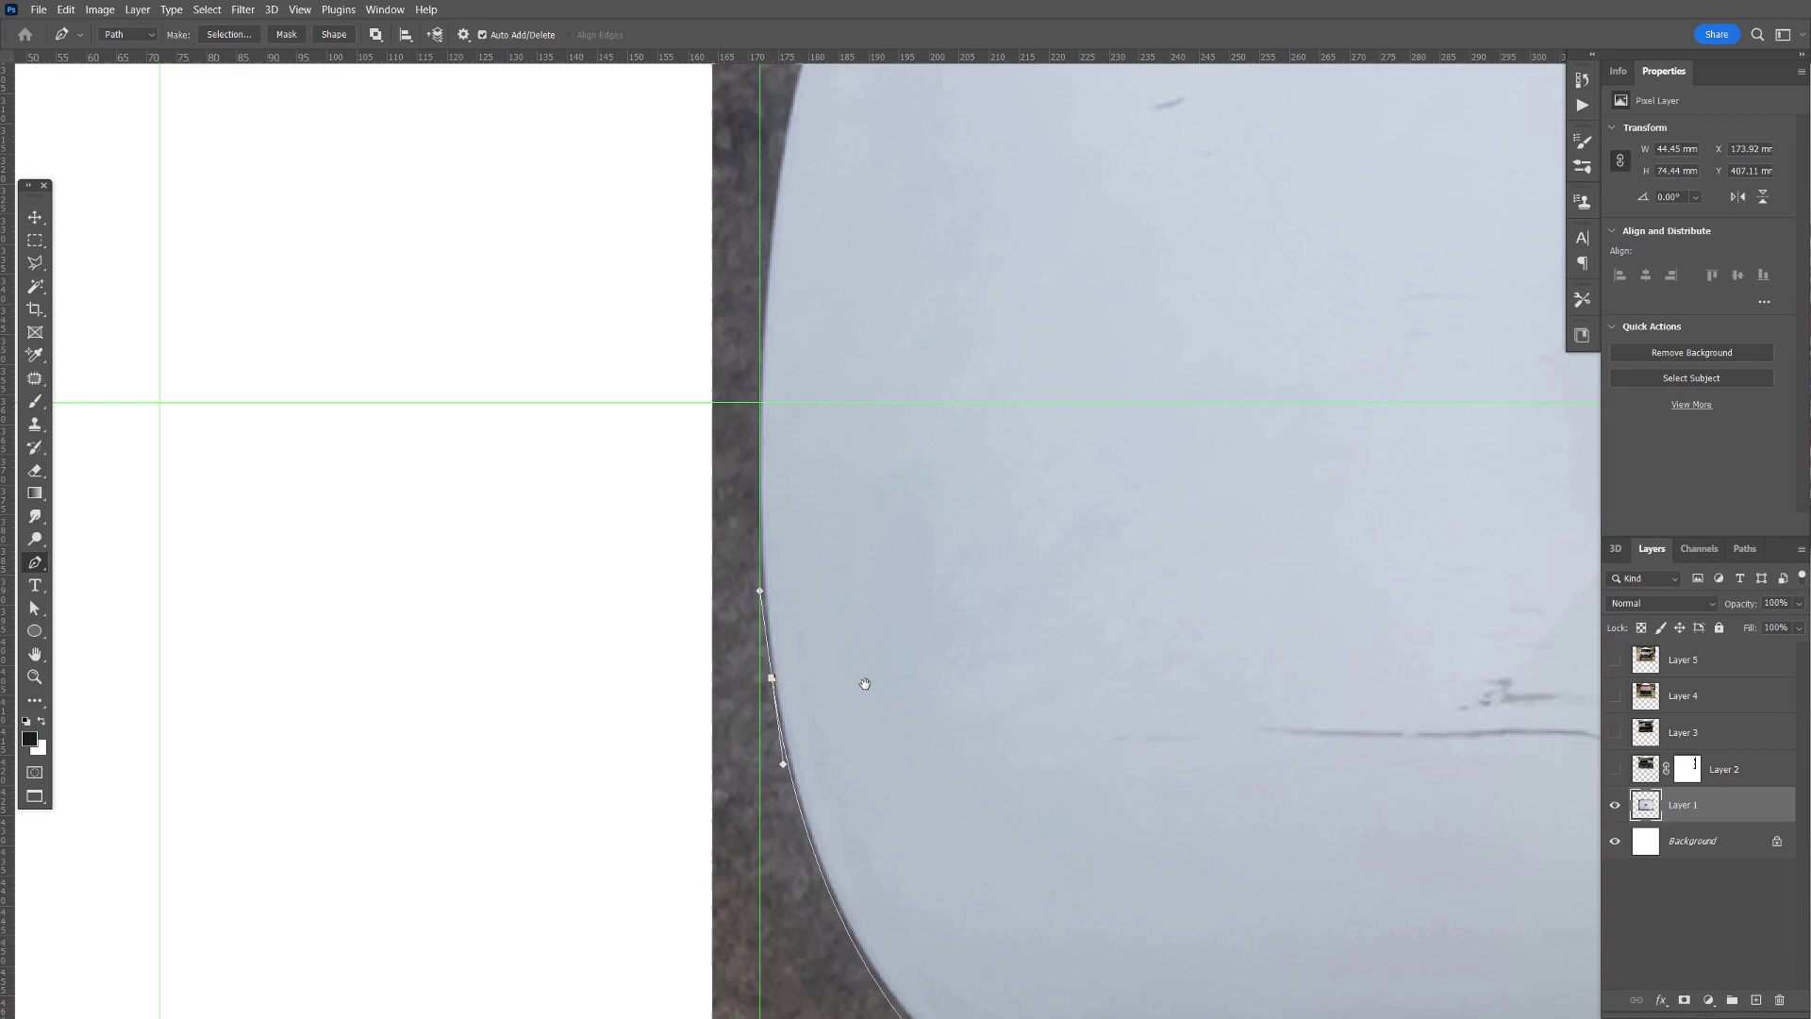
{"action": "left_click", "coordinate": [769, 451]}
{"action": "scroll", "coordinate": [837, 425], "scroll_direction": "up", "scroll_amount": 3}
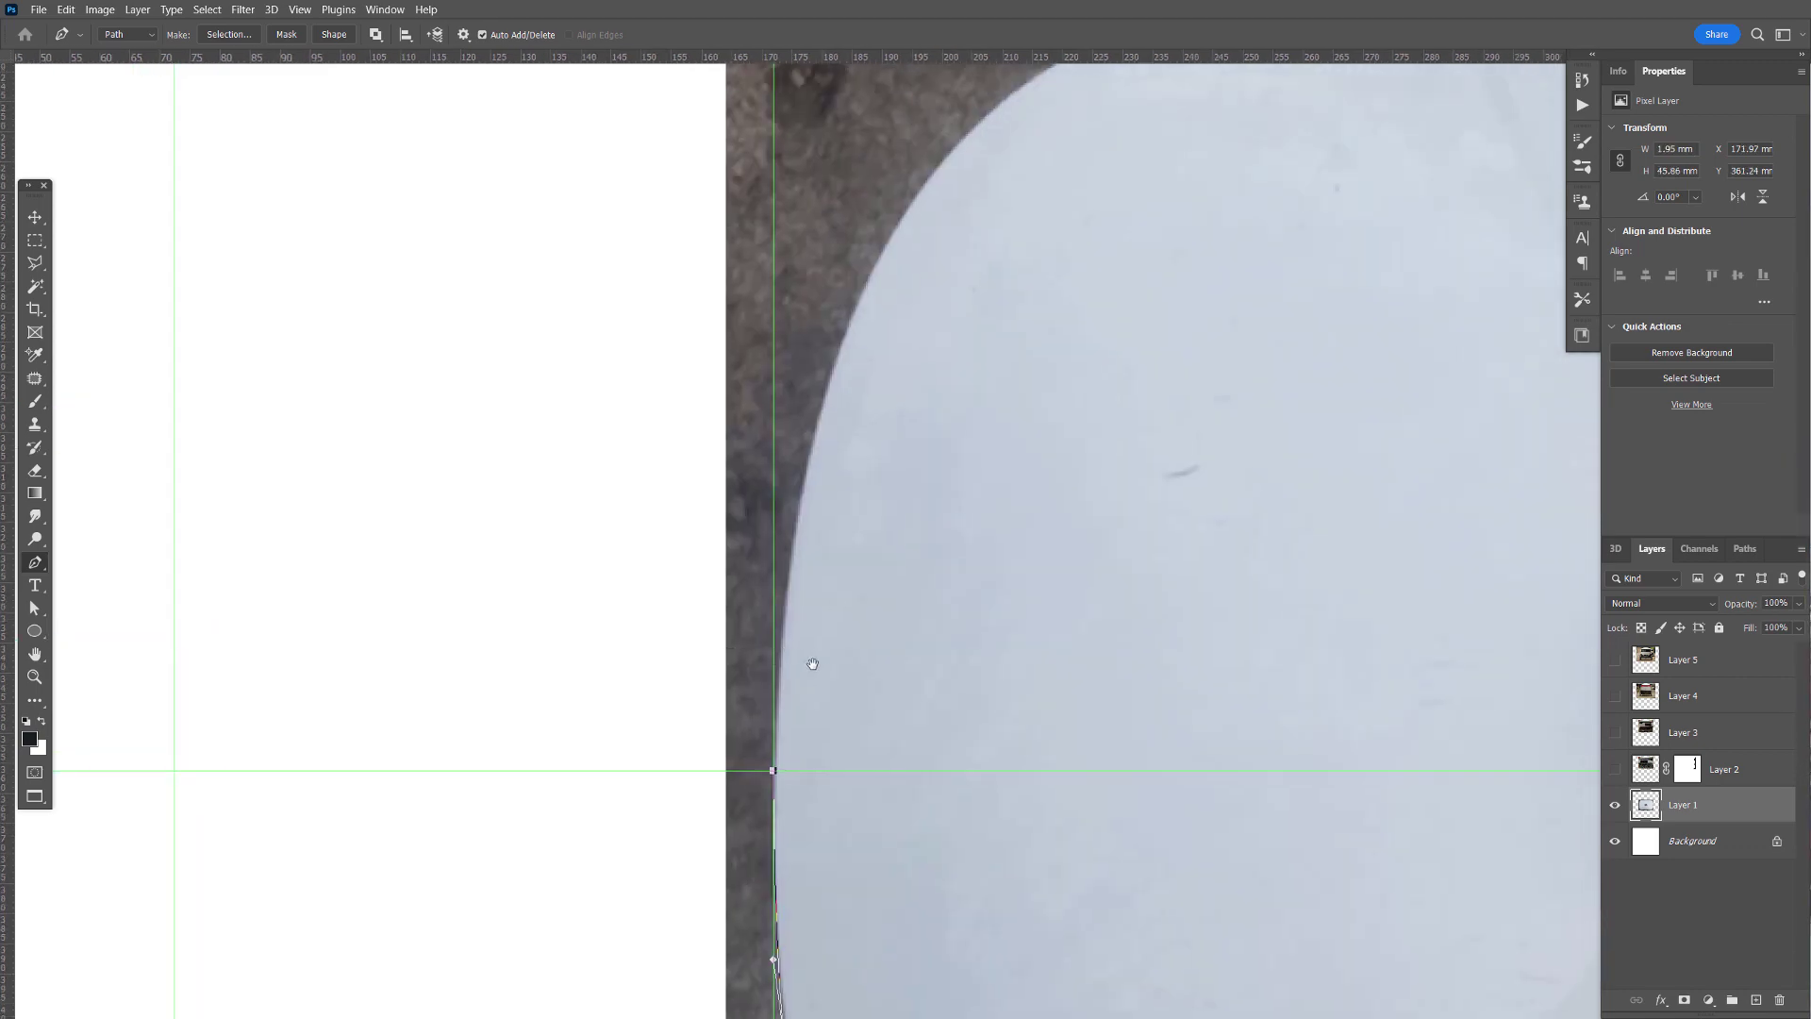
- Trace the path around the lid's upper front corner and along the upper edge past the vertical centre guide
{"action": "left_click_drag", "start_coordinate": [848, 327], "coordinate": [915, 159]}
{"action": "scroll", "coordinate": [1056, 280], "scroll_direction": "right", "scroll_amount": 2}
{"action": "scroll", "coordinate": [1056, 279], "scroll_direction": "up", "scroll_amount": 3}
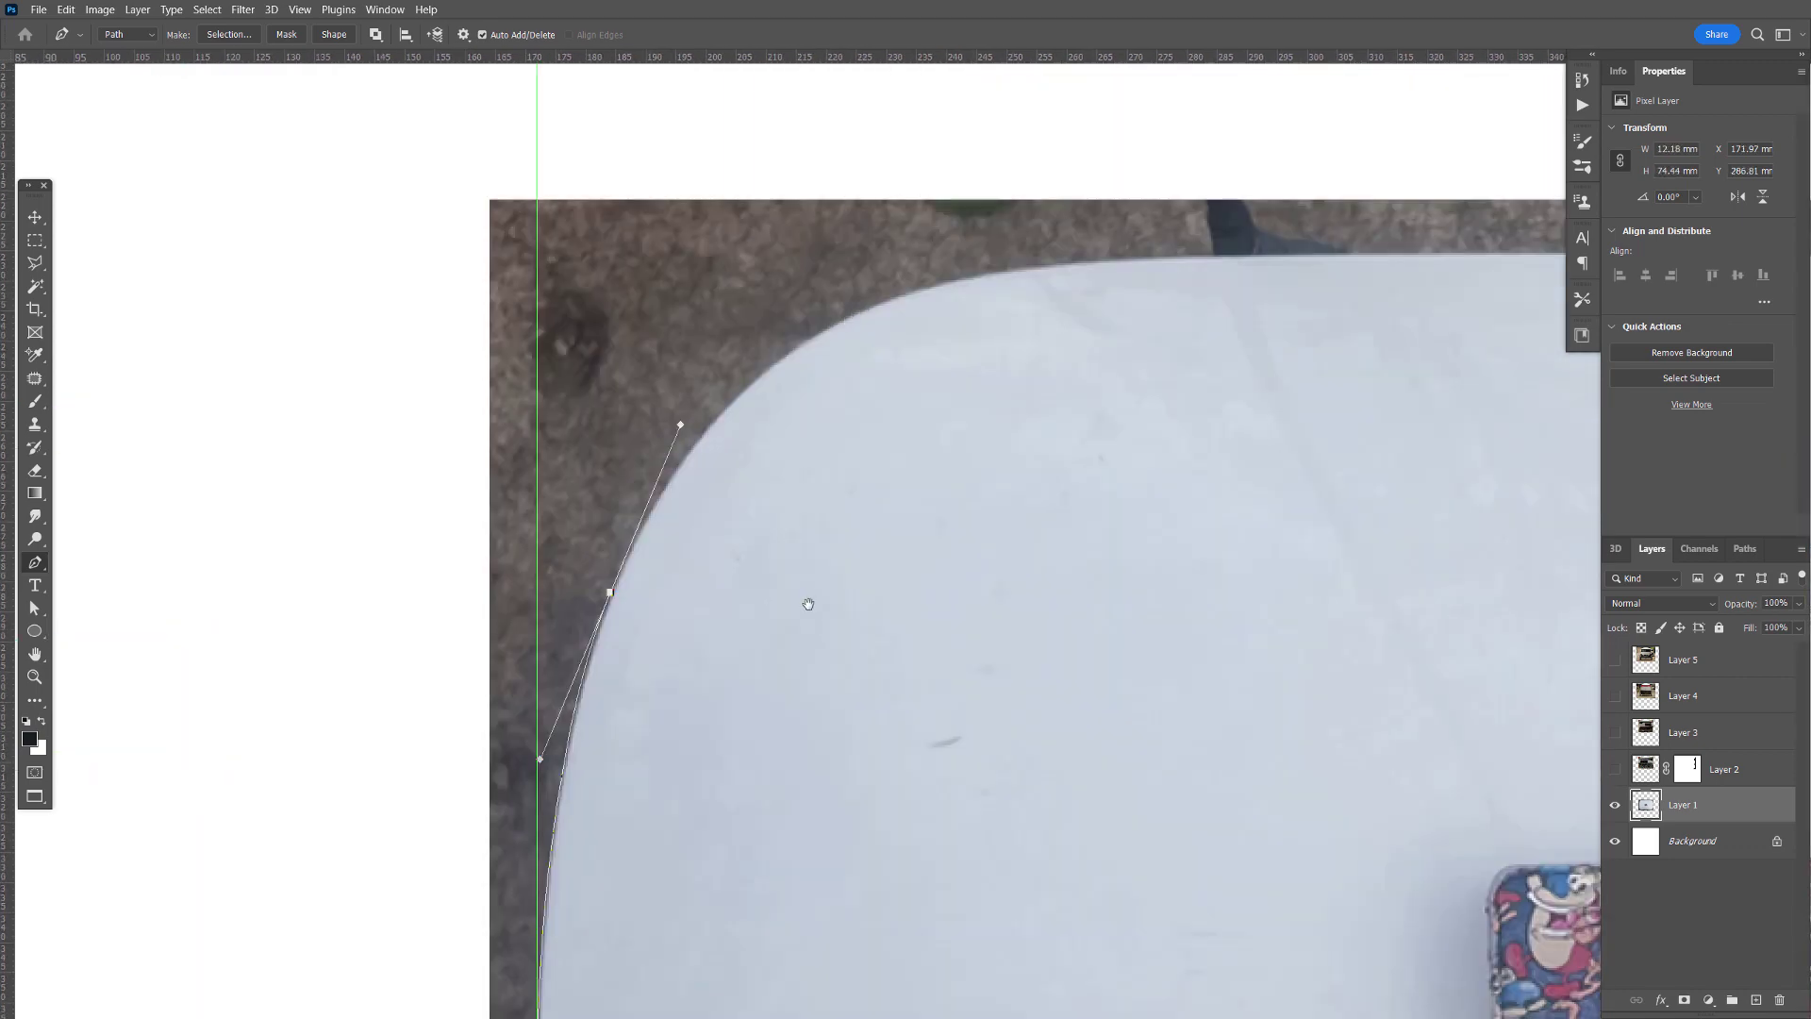
{"action": "left_click_drag", "start_coordinate": [876, 311], "coordinate": [1002, 271]}
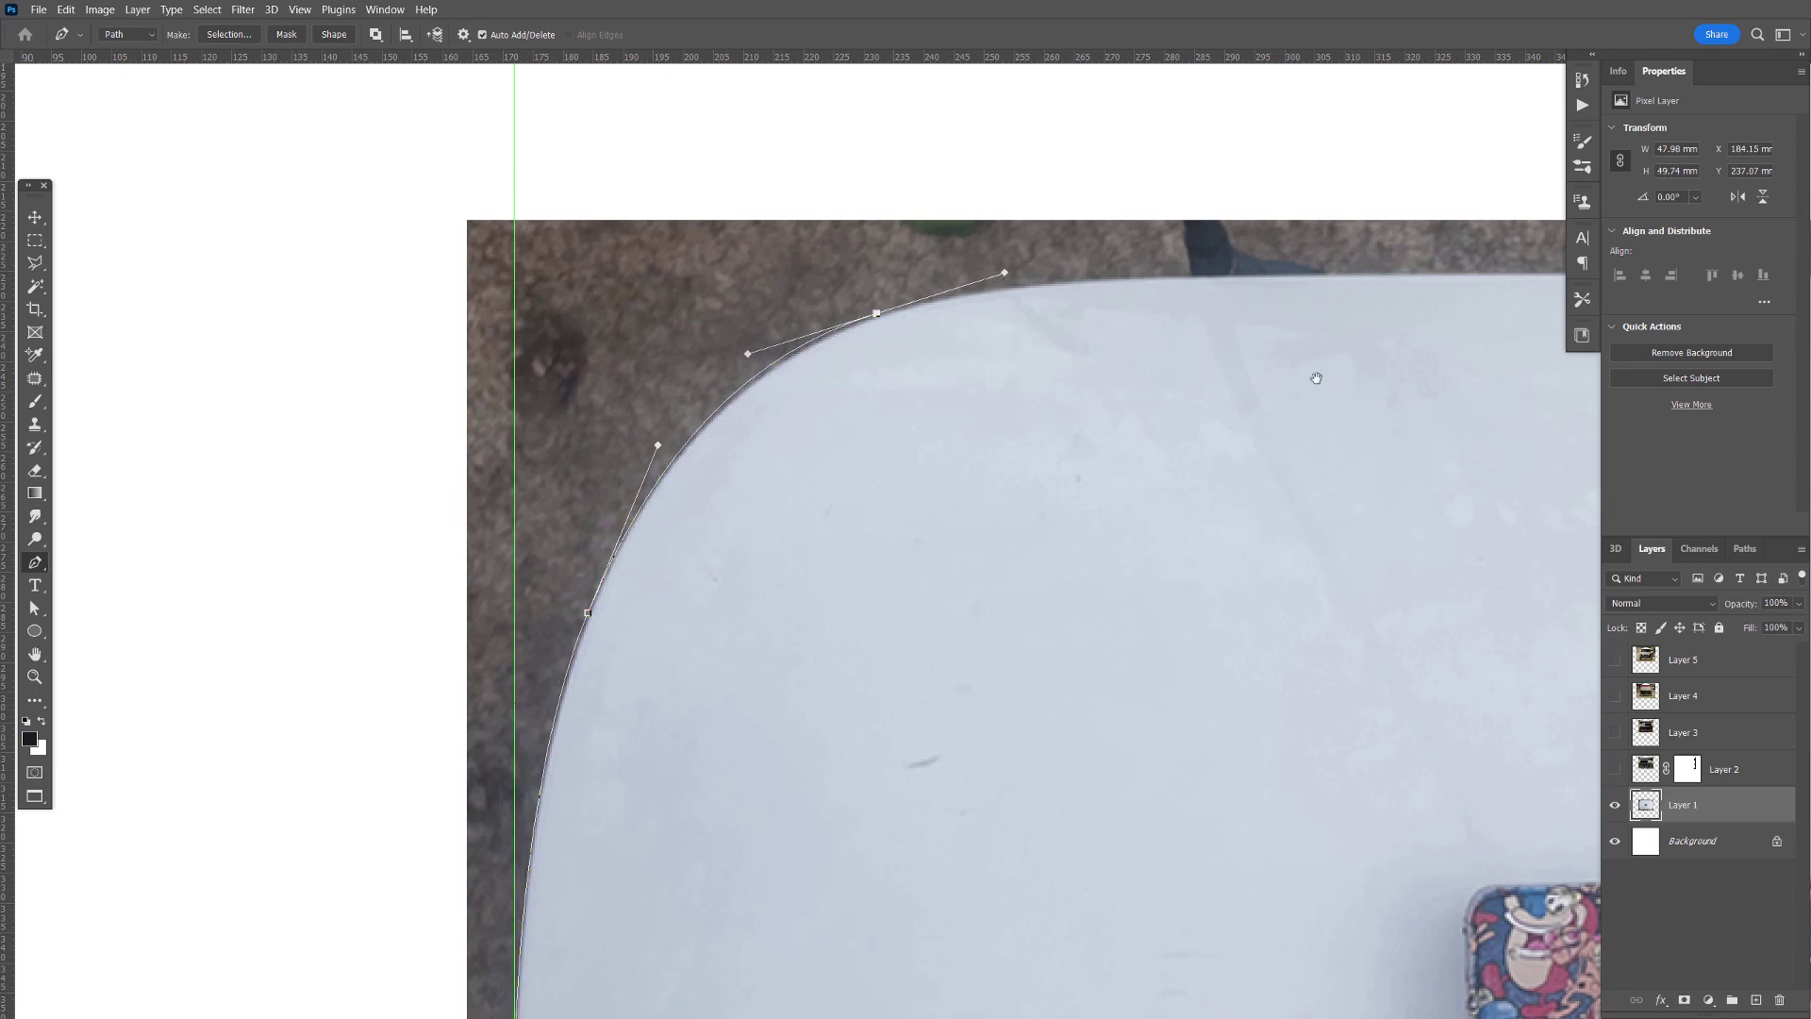
{"action": "scroll", "coordinate": [942, 307], "scroll_direction": "right", "scroll_amount": 5}
{"action": "scroll", "coordinate": [941, 307], "scroll_direction": "up", "scroll_amount": 1}
{"action": "left_click_drag", "start_coordinate": [700, 346], "coordinate": [939, 384]}
{"action": "left_click", "coordinate": [1007, 347]}
- Trace the lid's upper rear corner and close the path at its starting point on the rear edge
{"action": "scroll", "coordinate": [1007, 349], "scroll_direction": "right", "scroll_amount": 5}
{"action": "scroll", "coordinate": [1007, 349], "scroll_direction": "up", "scroll_amount": 1}
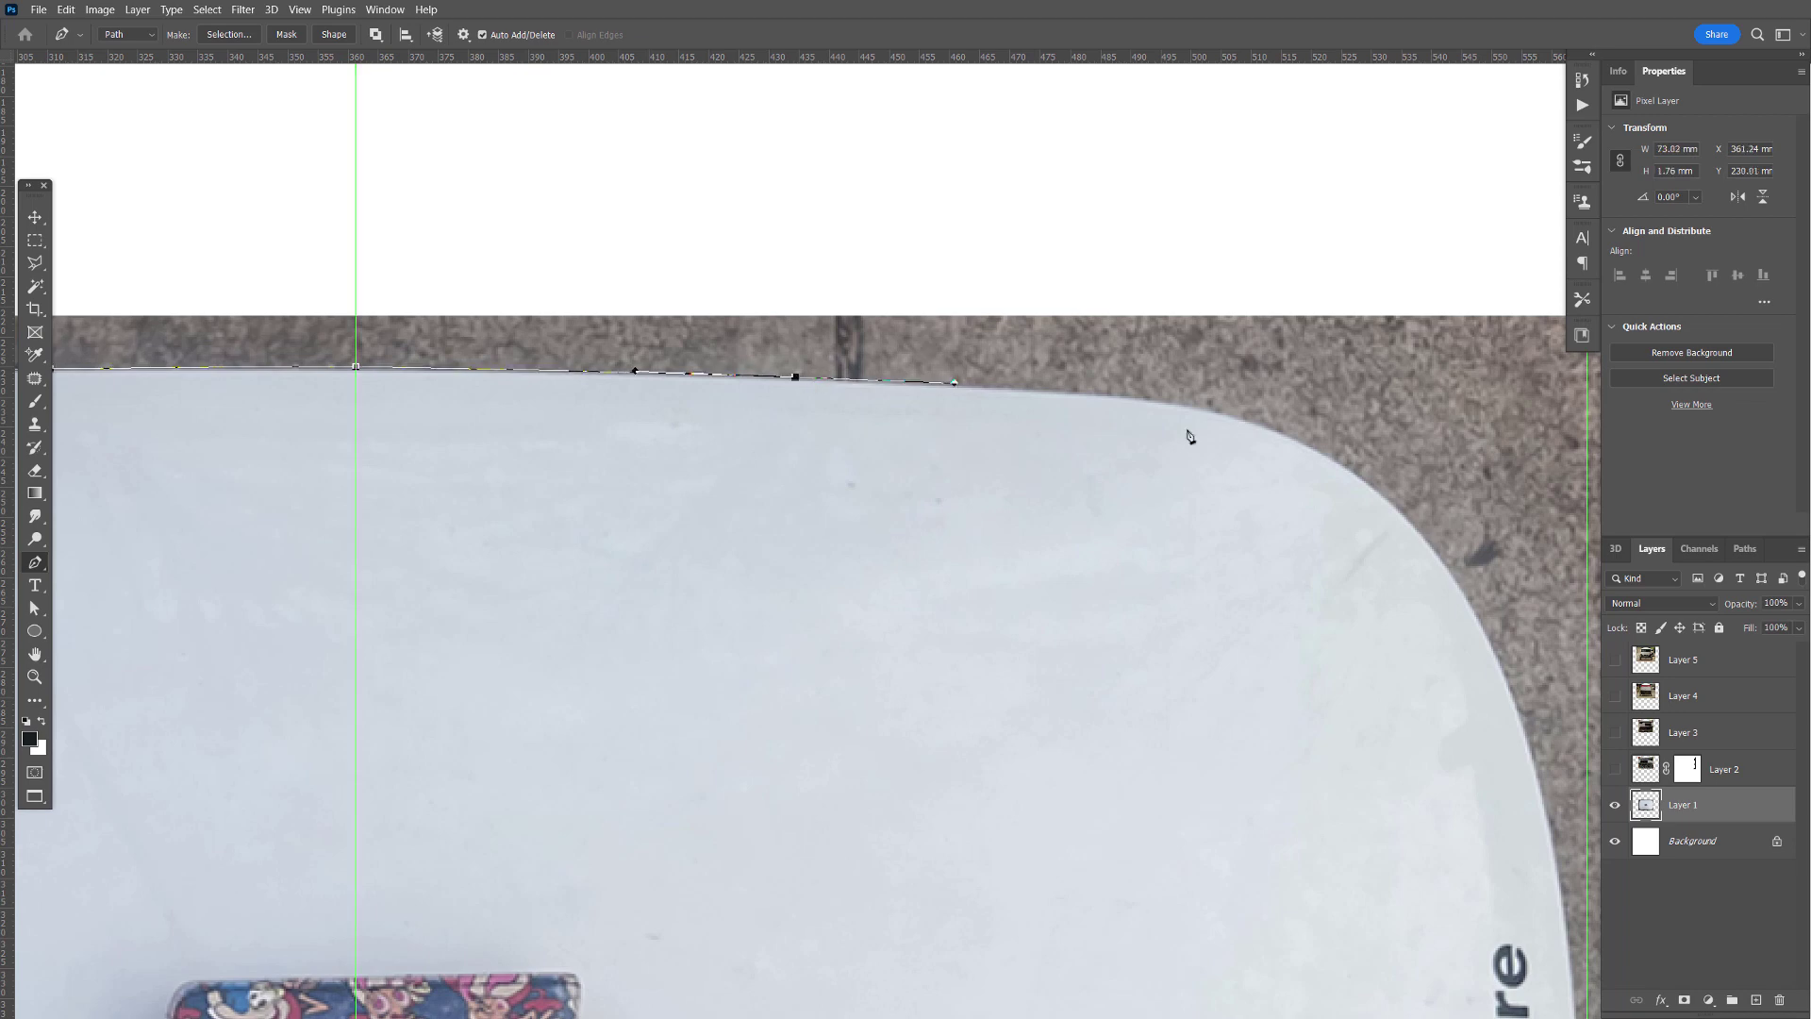
{"action": "left_click_drag", "start_coordinate": [1260, 421], "coordinate": [1388, 464]}
{"action": "left_click_drag", "start_coordinate": [1491, 640], "coordinate": [1531, 723]}
{"action": "left_click_drag", "start_coordinate": [1340, 681], "coordinate": [1352, 779]}
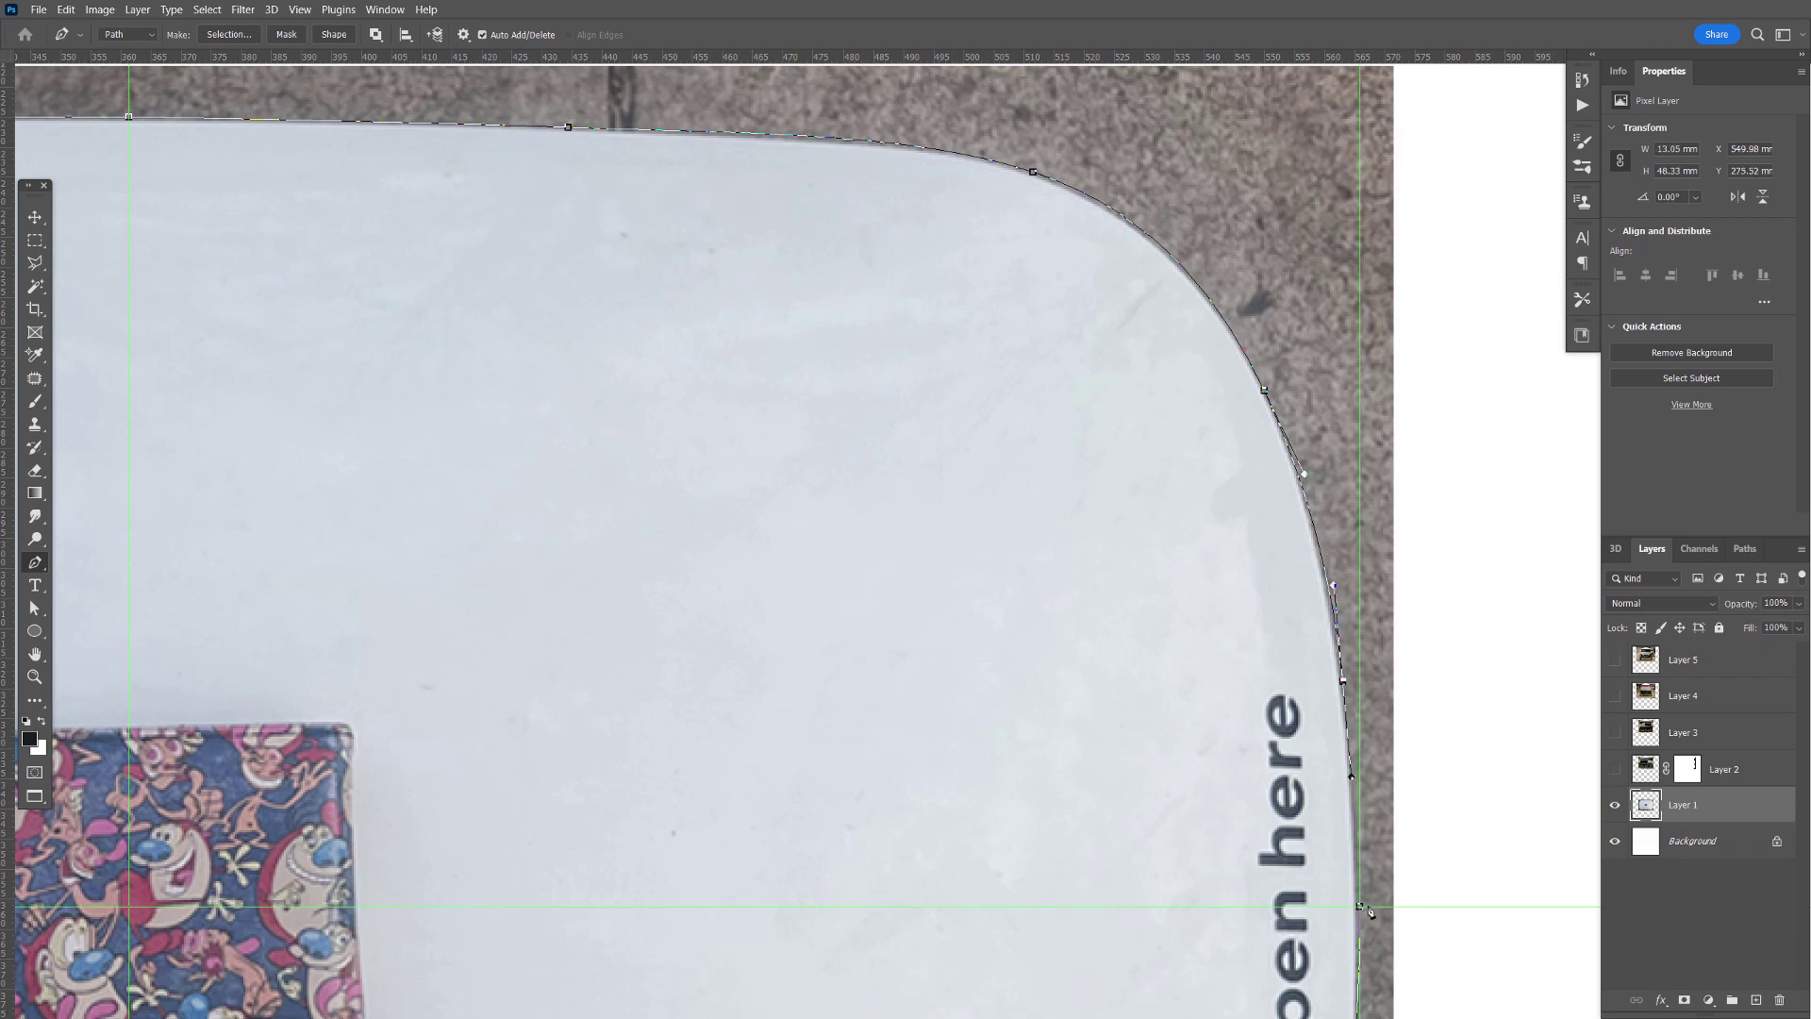
- Save the lid outline's work path under the name Top
{"action": "key", "text": "z"}
{"action": "left_click", "coordinate": [1192, 676], "text": "alt"}
{"action": "left_click_drag", "start_coordinate": [1136, 680], "coordinate": [944, 499]}
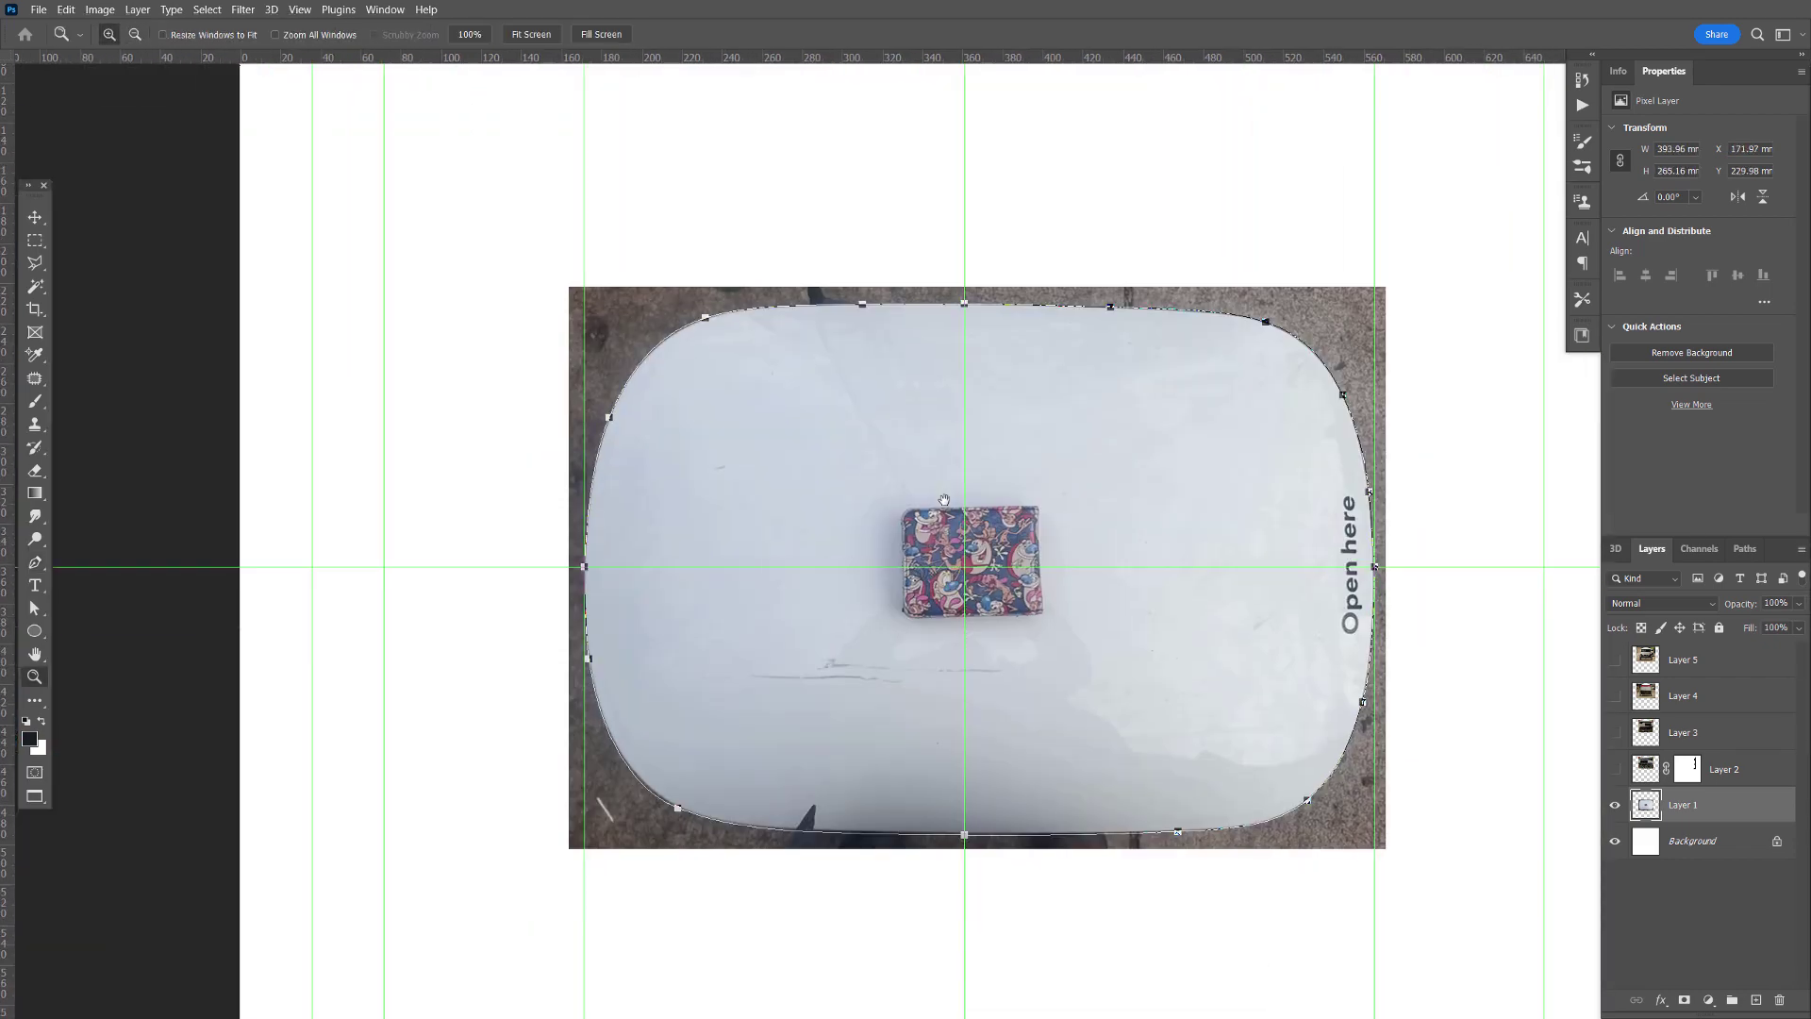
{"action": "left_click", "coordinate": [1745, 548]}
{"action": "double_click", "coordinate": [1688, 614]}
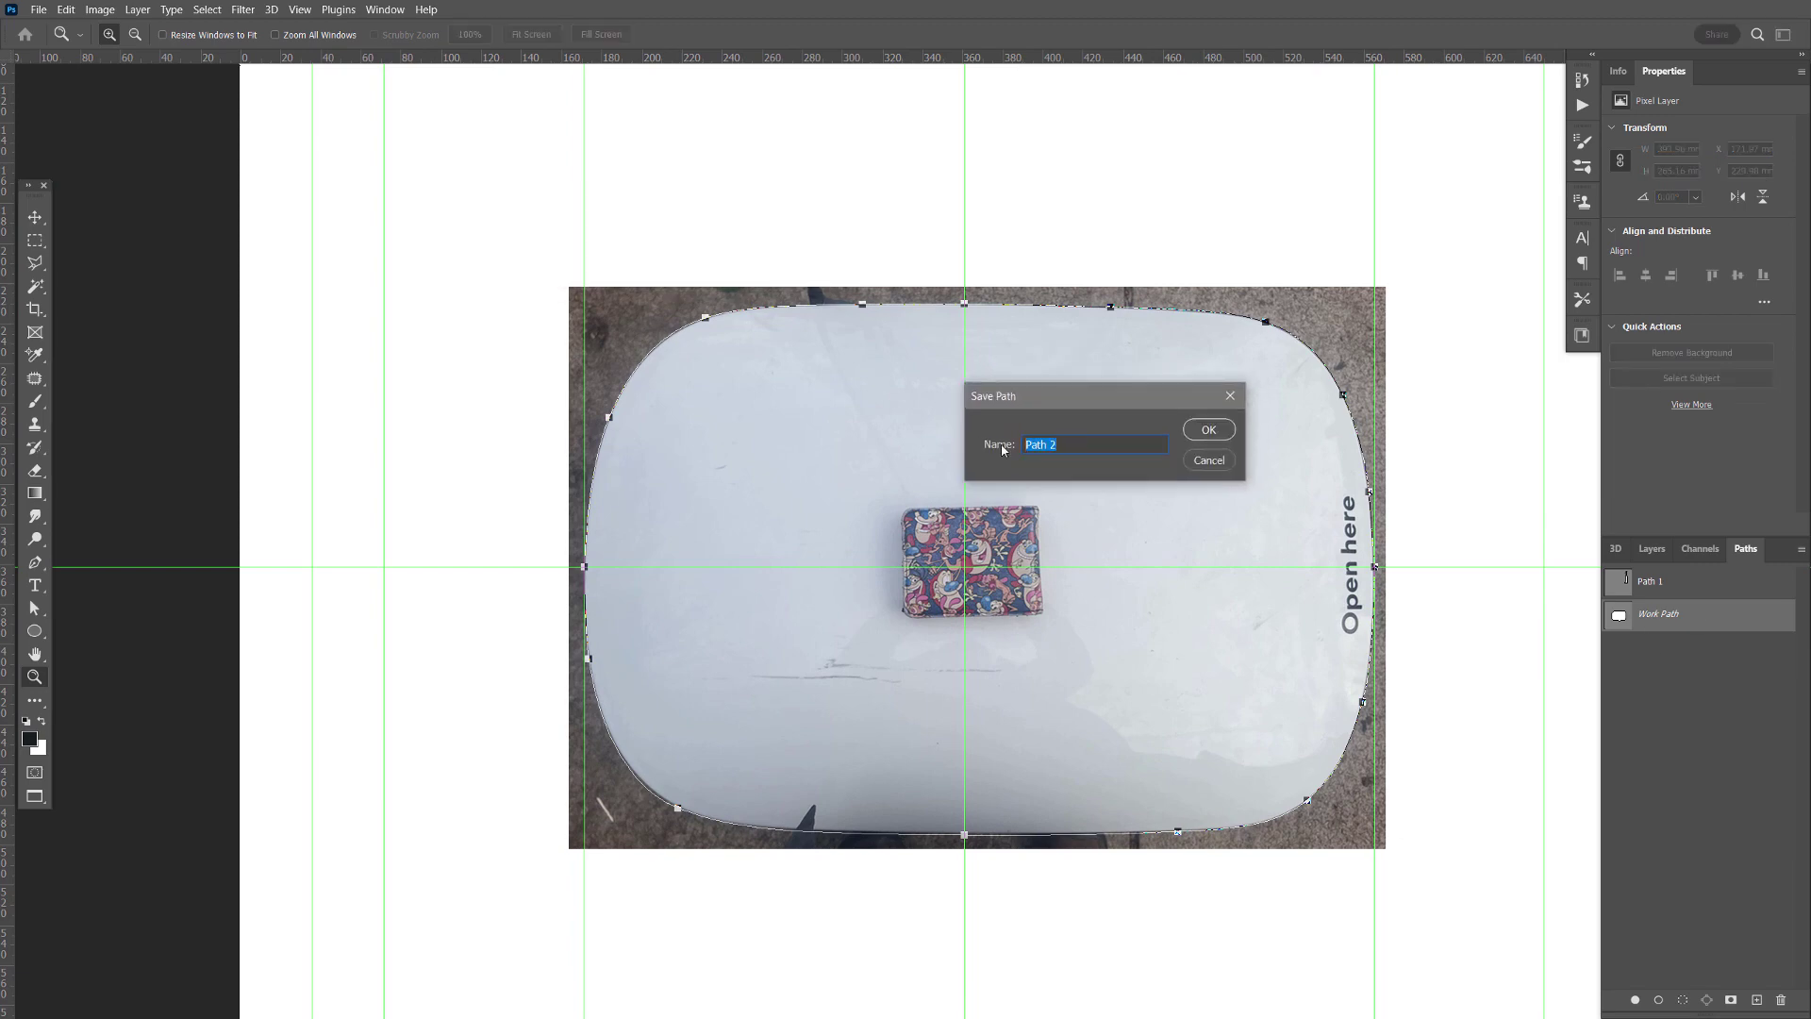
{"action": "key", "text": "Return"}
- Mask Layer 1 to the outline of the Top path and load that mask as a selection
{"action": "left_click", "coordinate": [1618, 614], "text": "ctrl"}
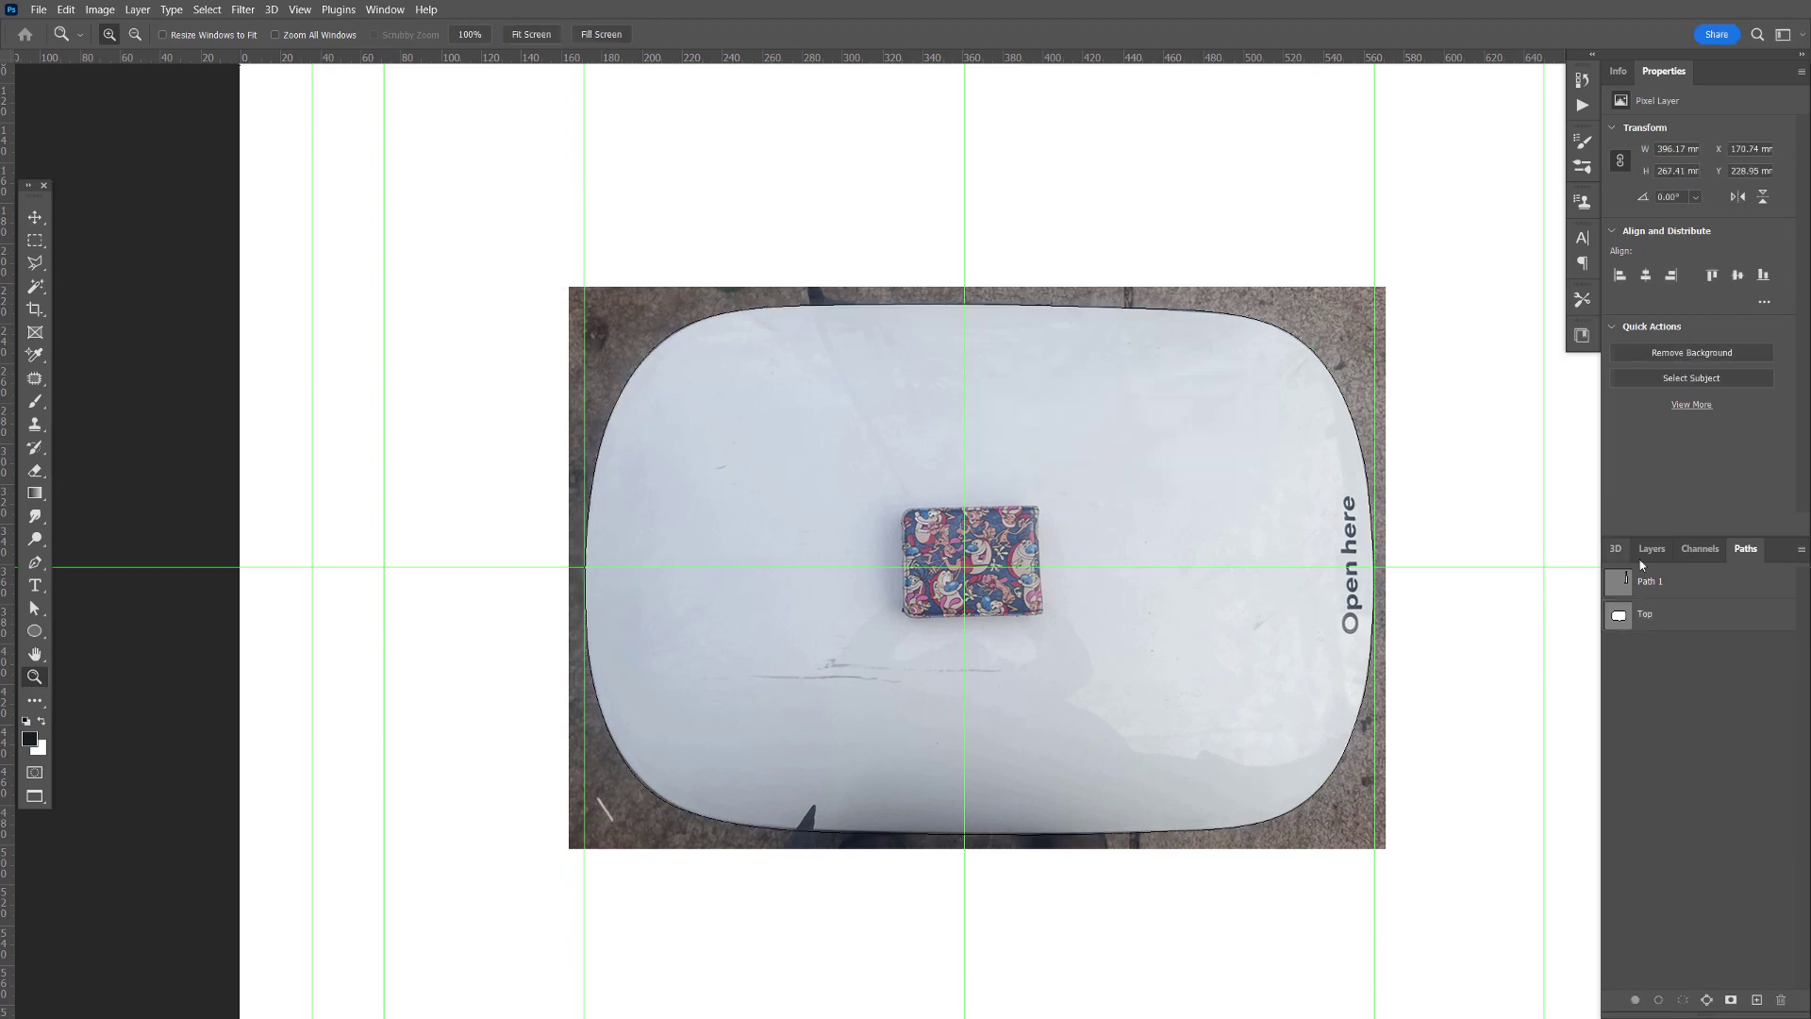
{"action": "left_click", "coordinate": [1652, 547]}
{"action": "left_click", "coordinate": [1683, 999]}
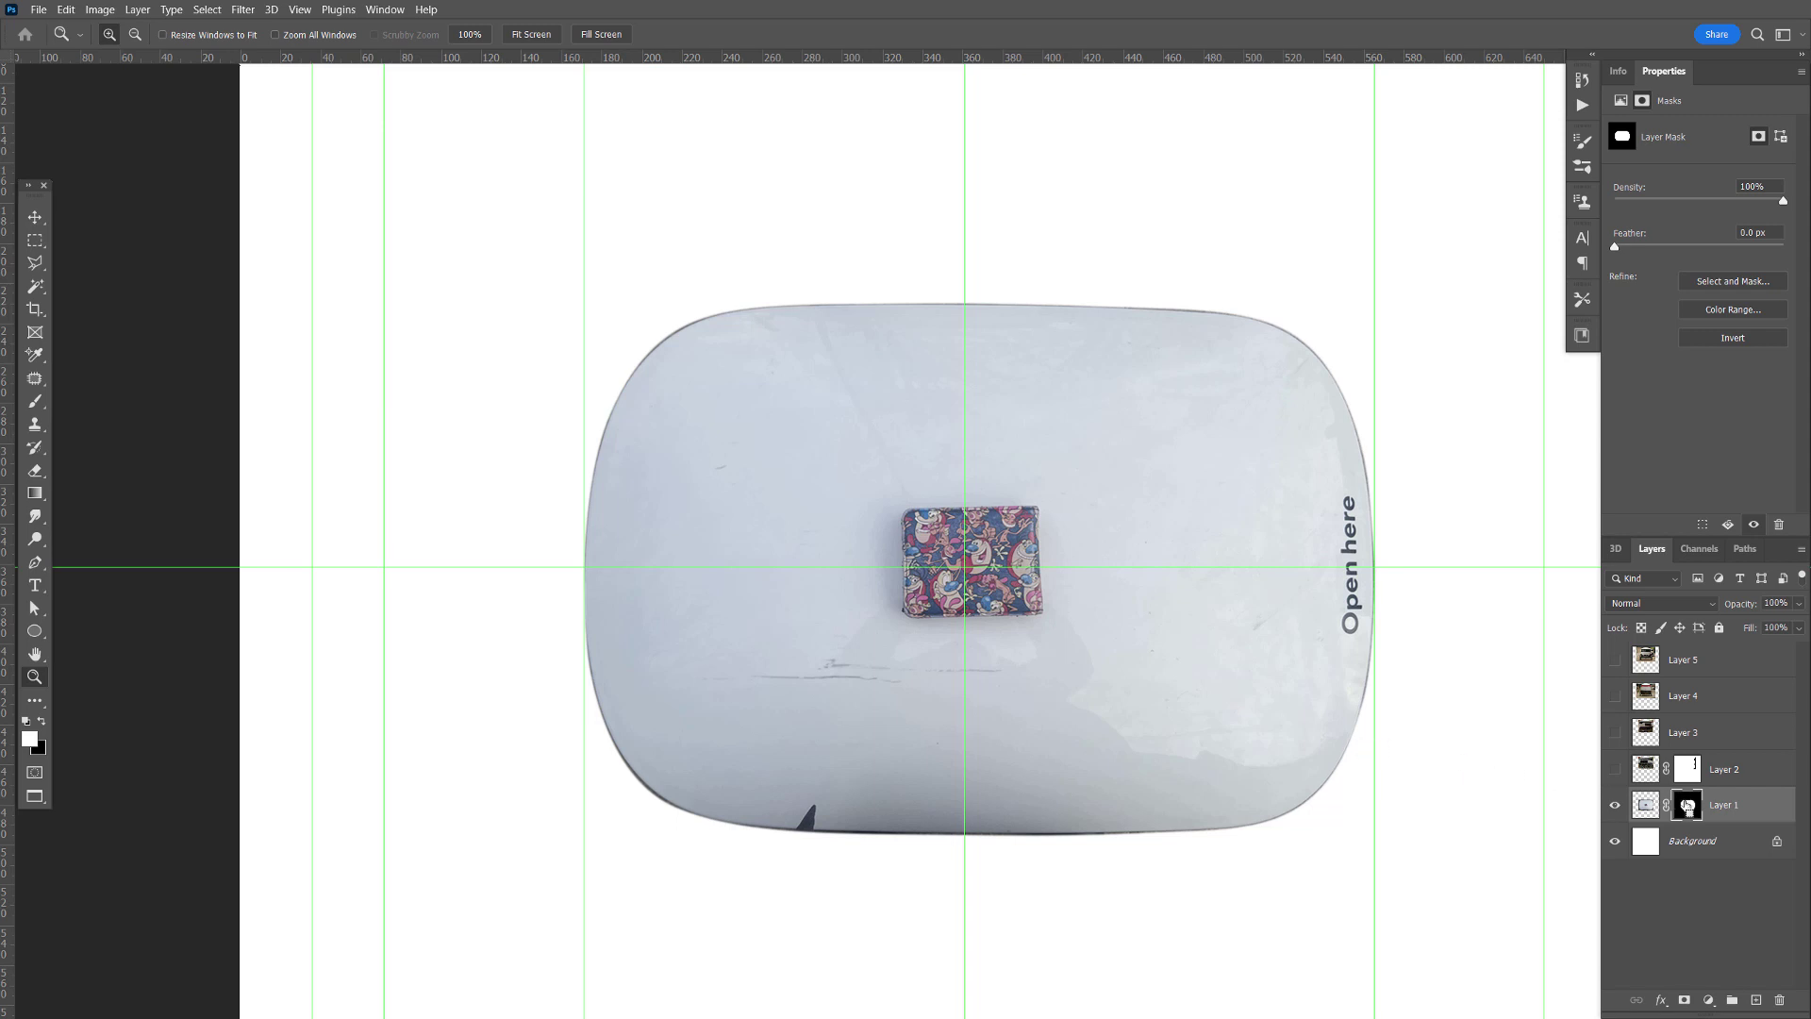
{"action": "left_click", "coordinate": [1688, 807]}
{"action": "left_click", "coordinate": [1688, 807], "text": "ctrl"}
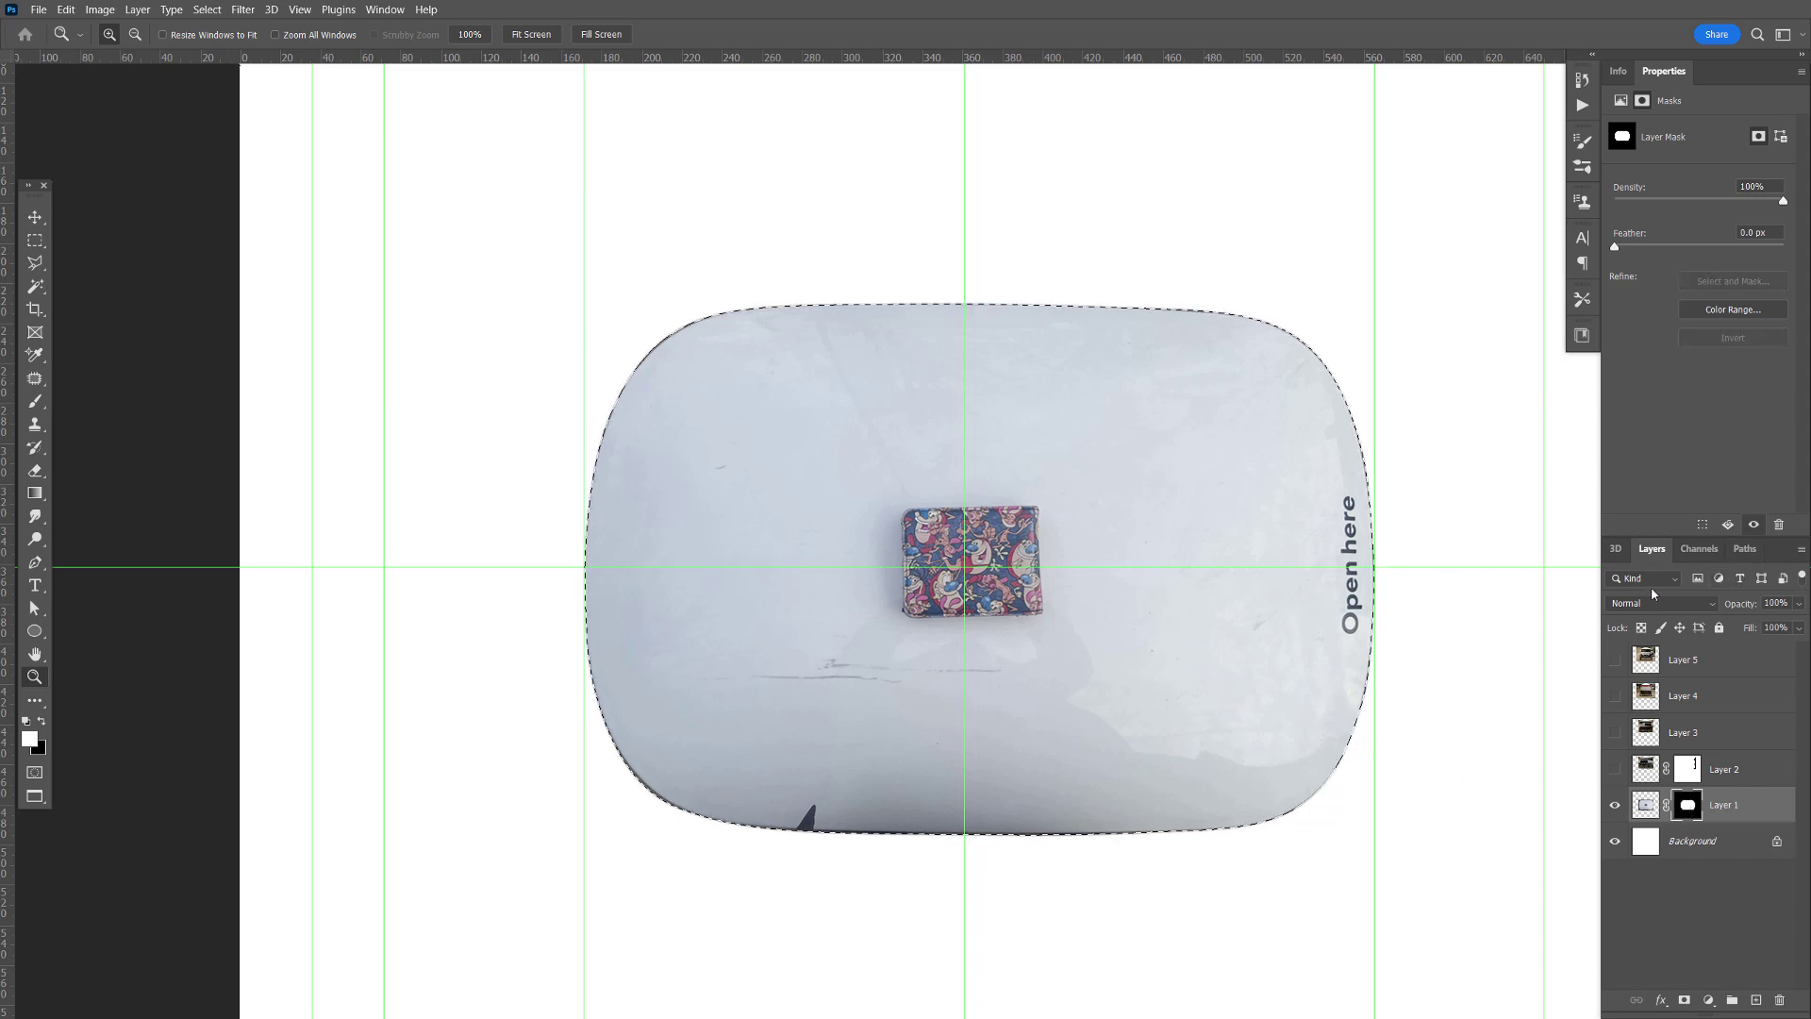
{"action": "left_click", "coordinate": [1718, 551]}
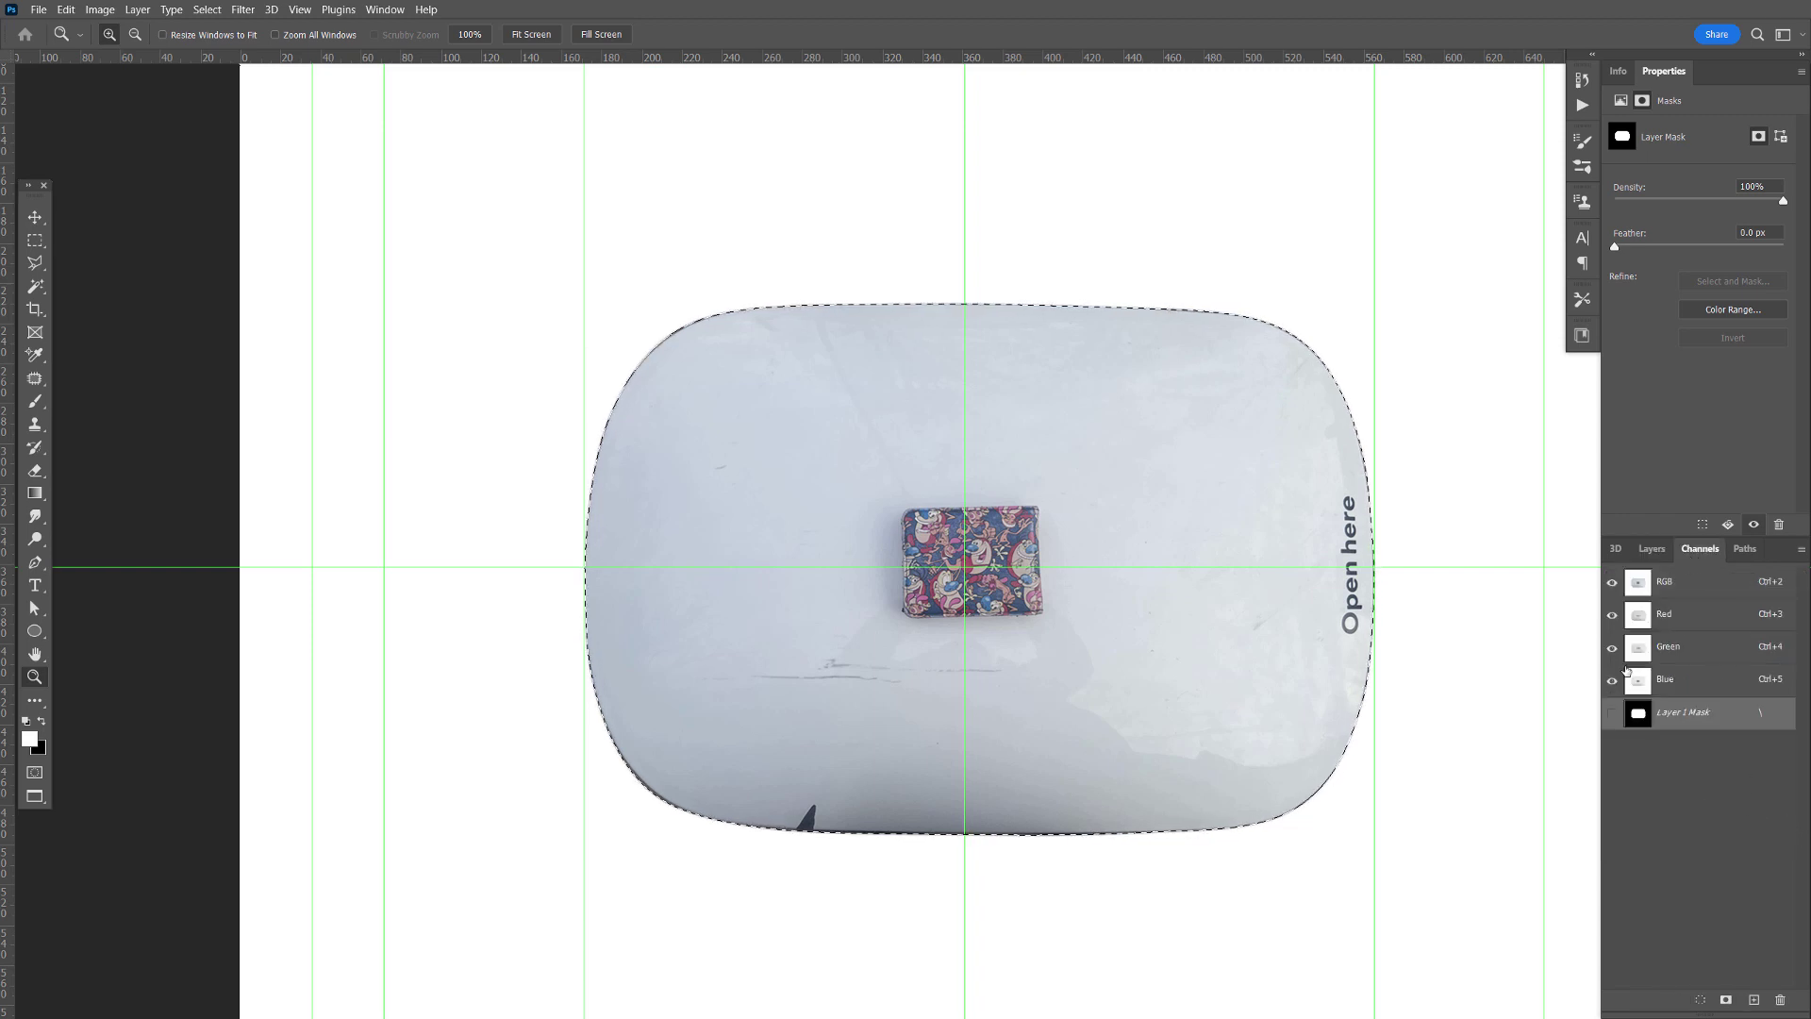
{"action": "left_click", "coordinate": [1754, 1001]}
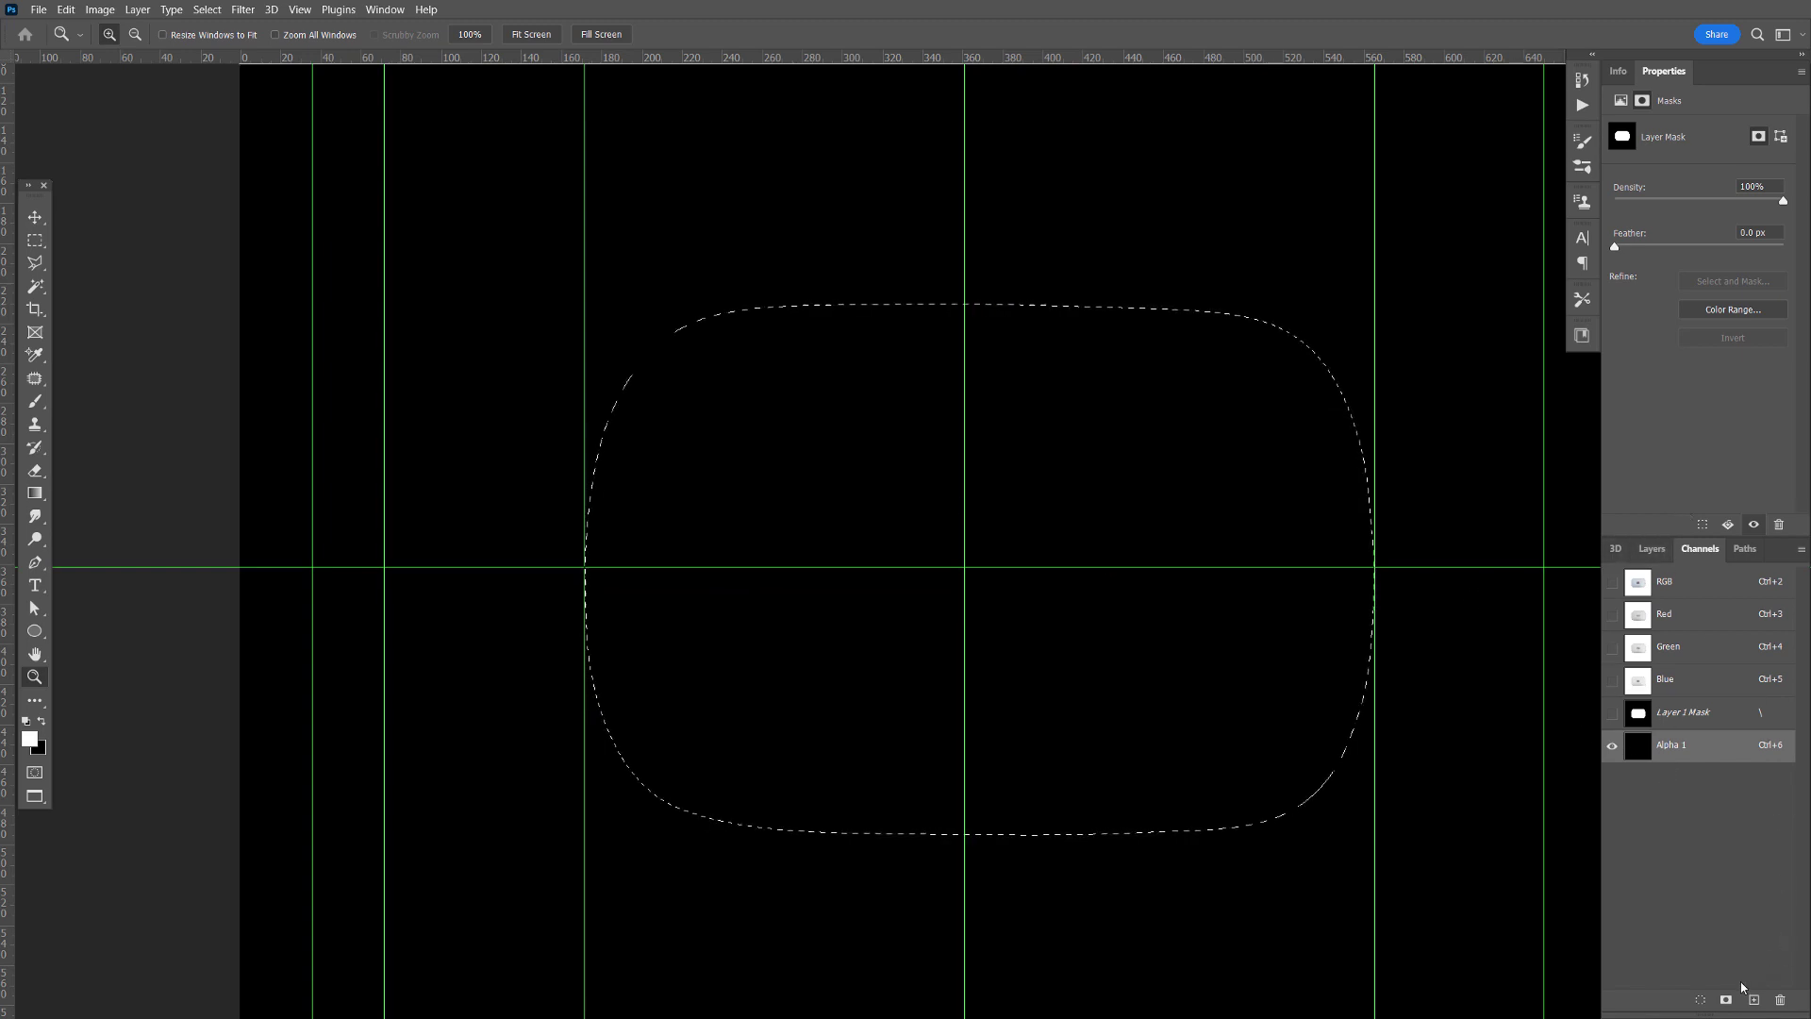
{"action": "key", "text": "ctrl+z"}
{"action": "left_click", "coordinate": [1649, 552]}
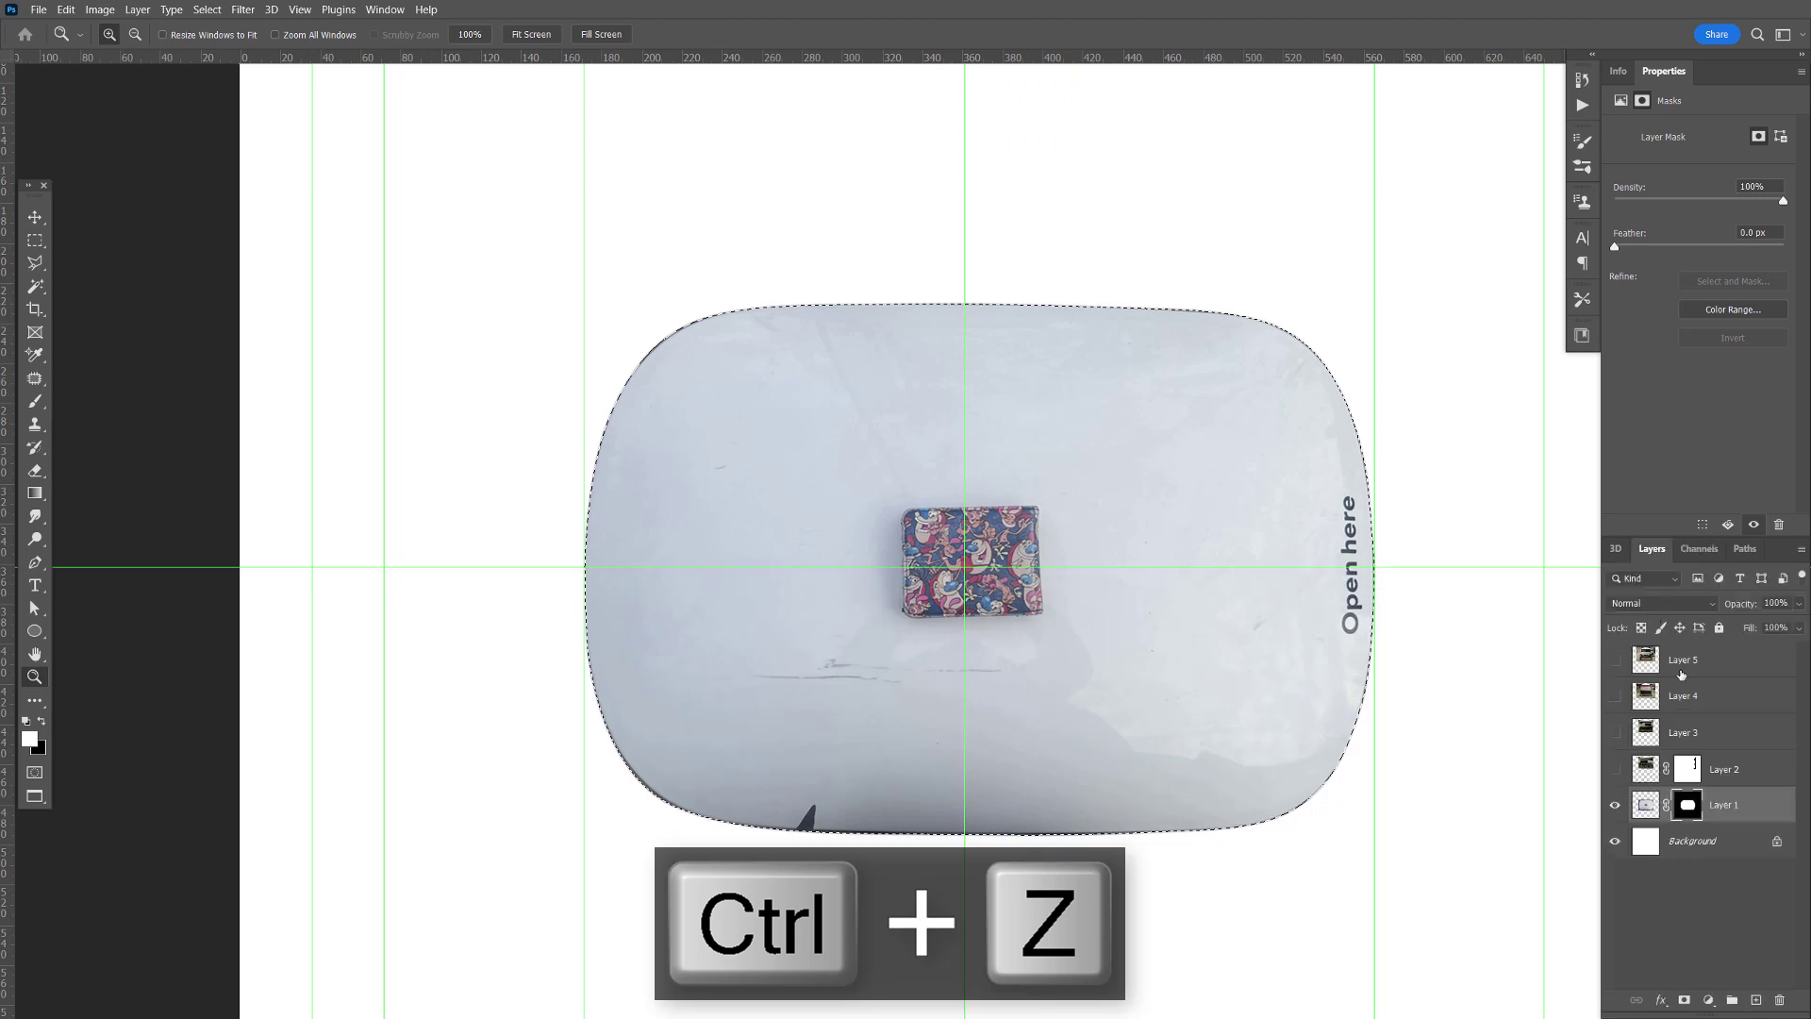
{"action": "left_click", "coordinate": [1699, 548]}
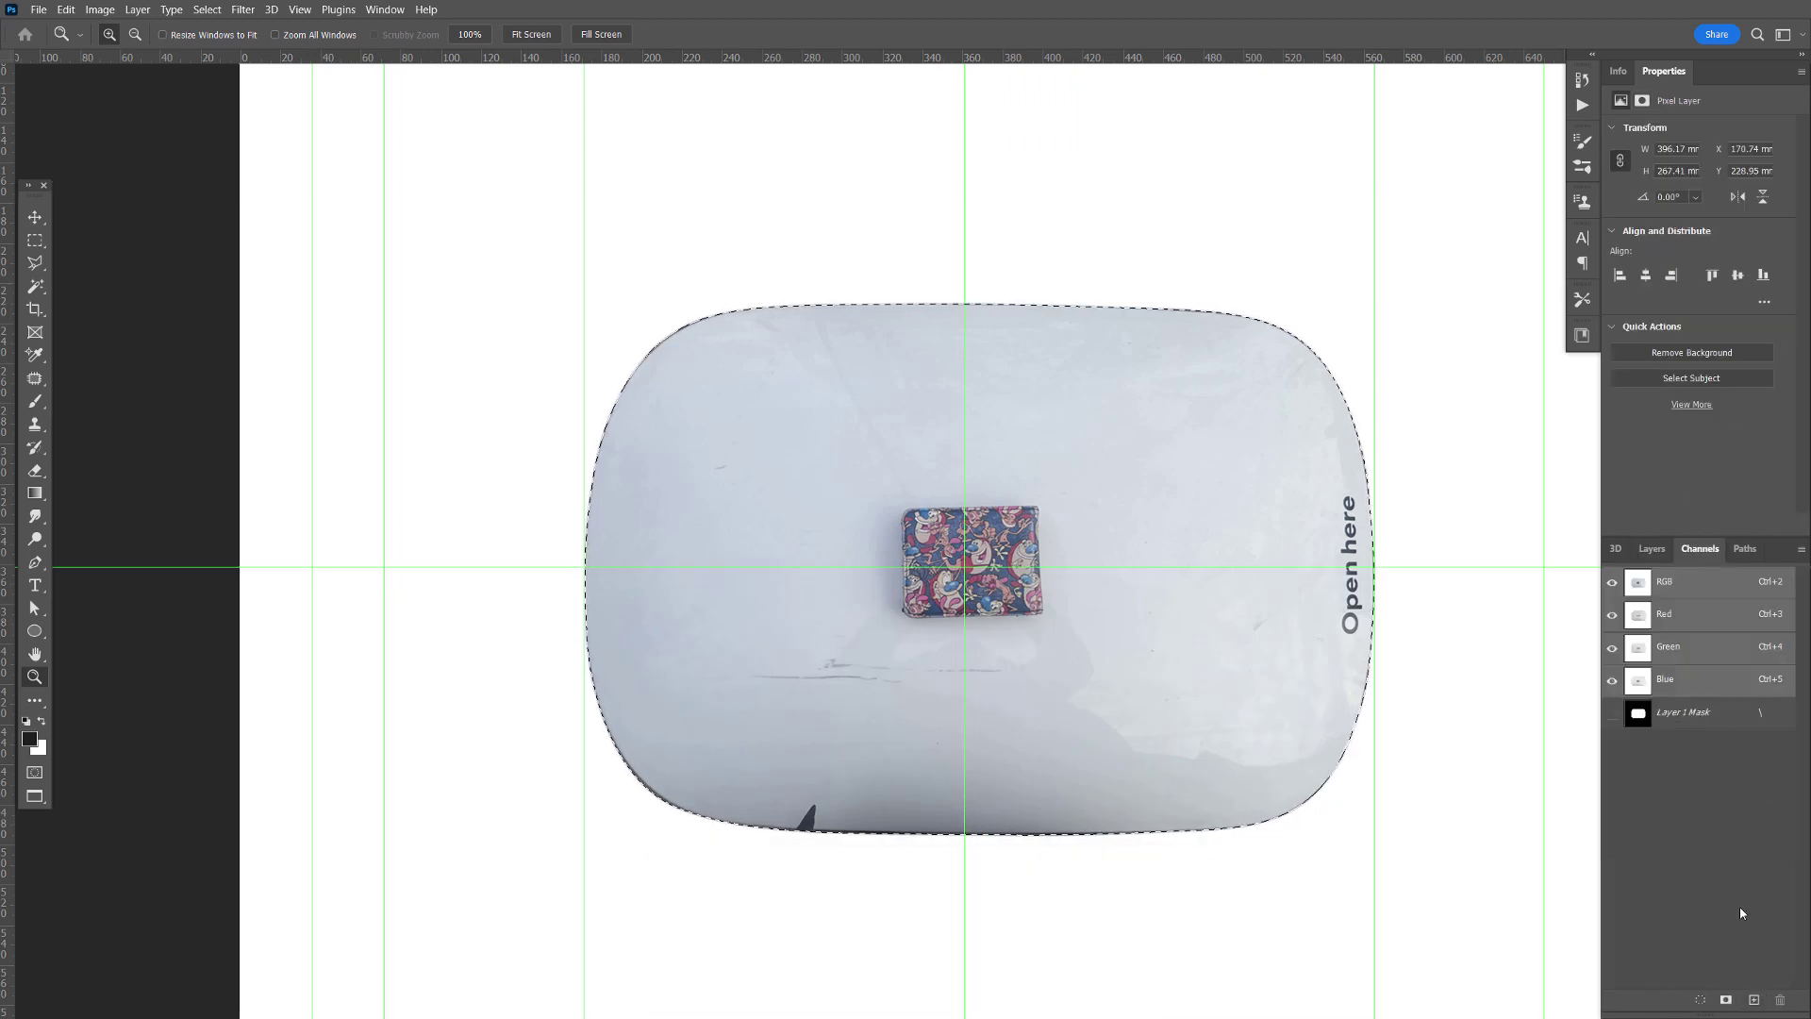
{"action": "left_click", "coordinate": [1649, 547]}
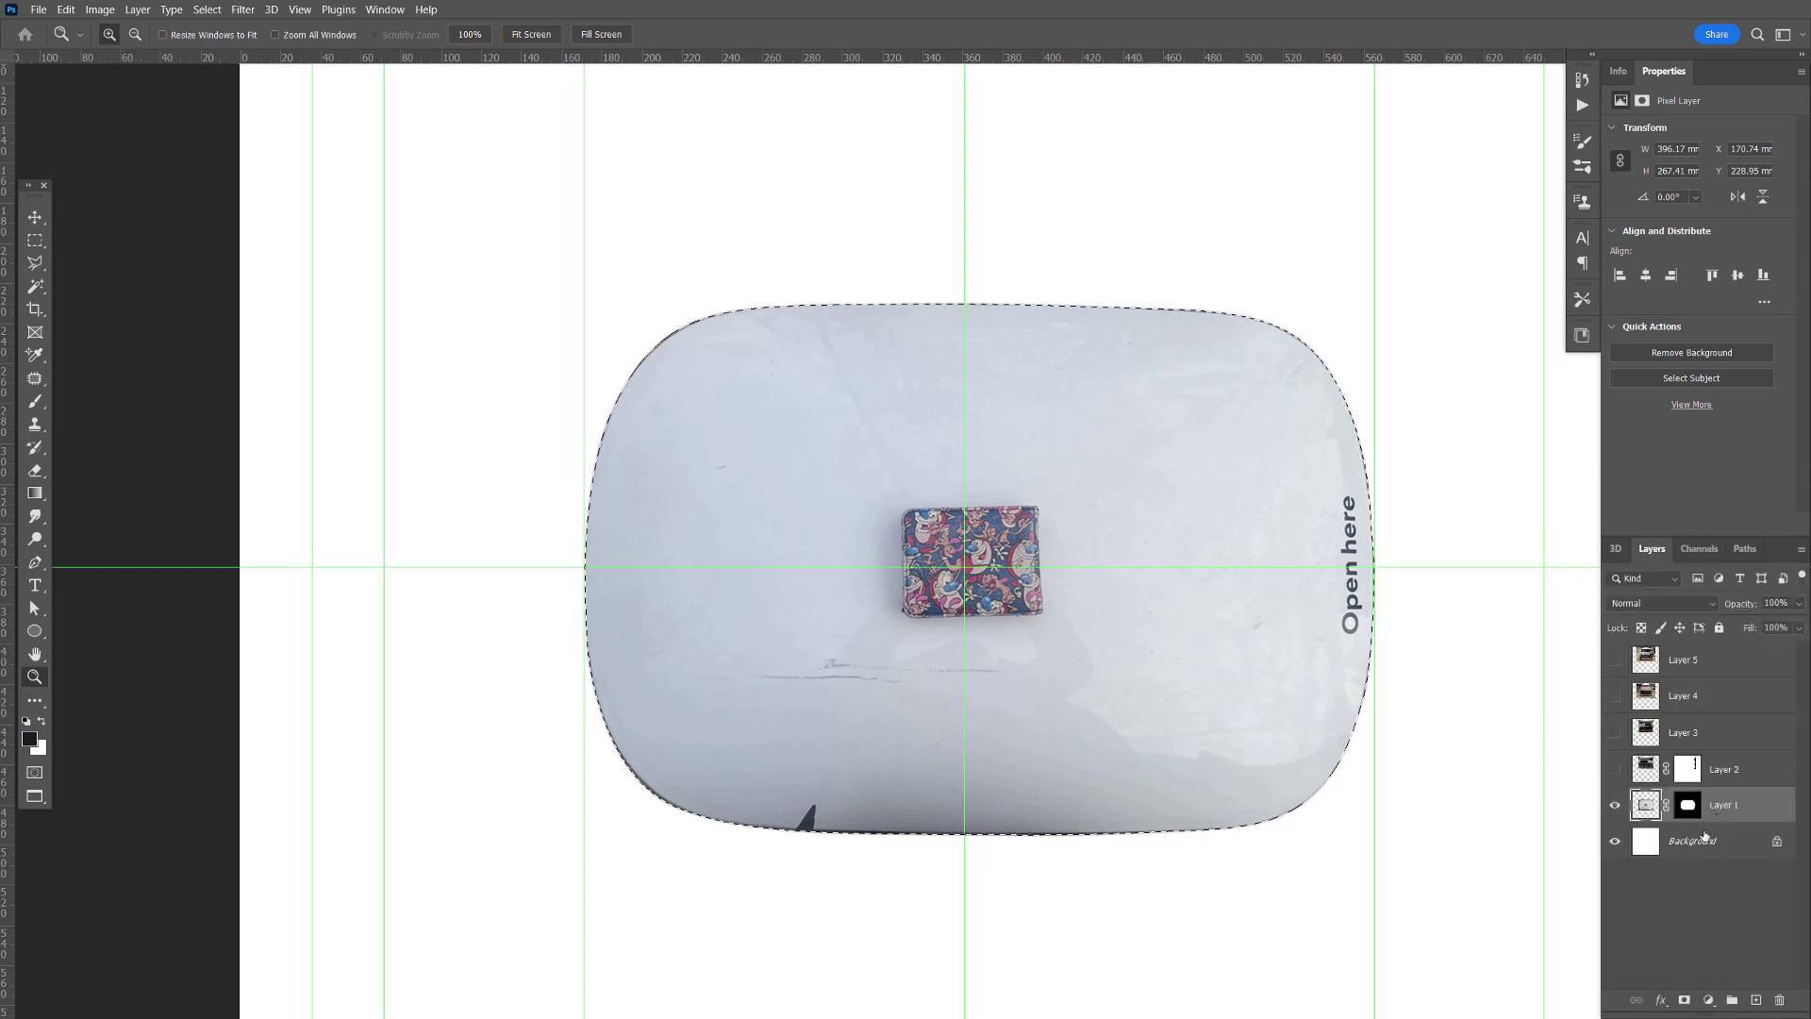
- Target Layer 1's image instead of its mask, create a new alpha channel, and fill the lid selection in it with white
{"action": "left_click", "coordinate": [1697, 846]}
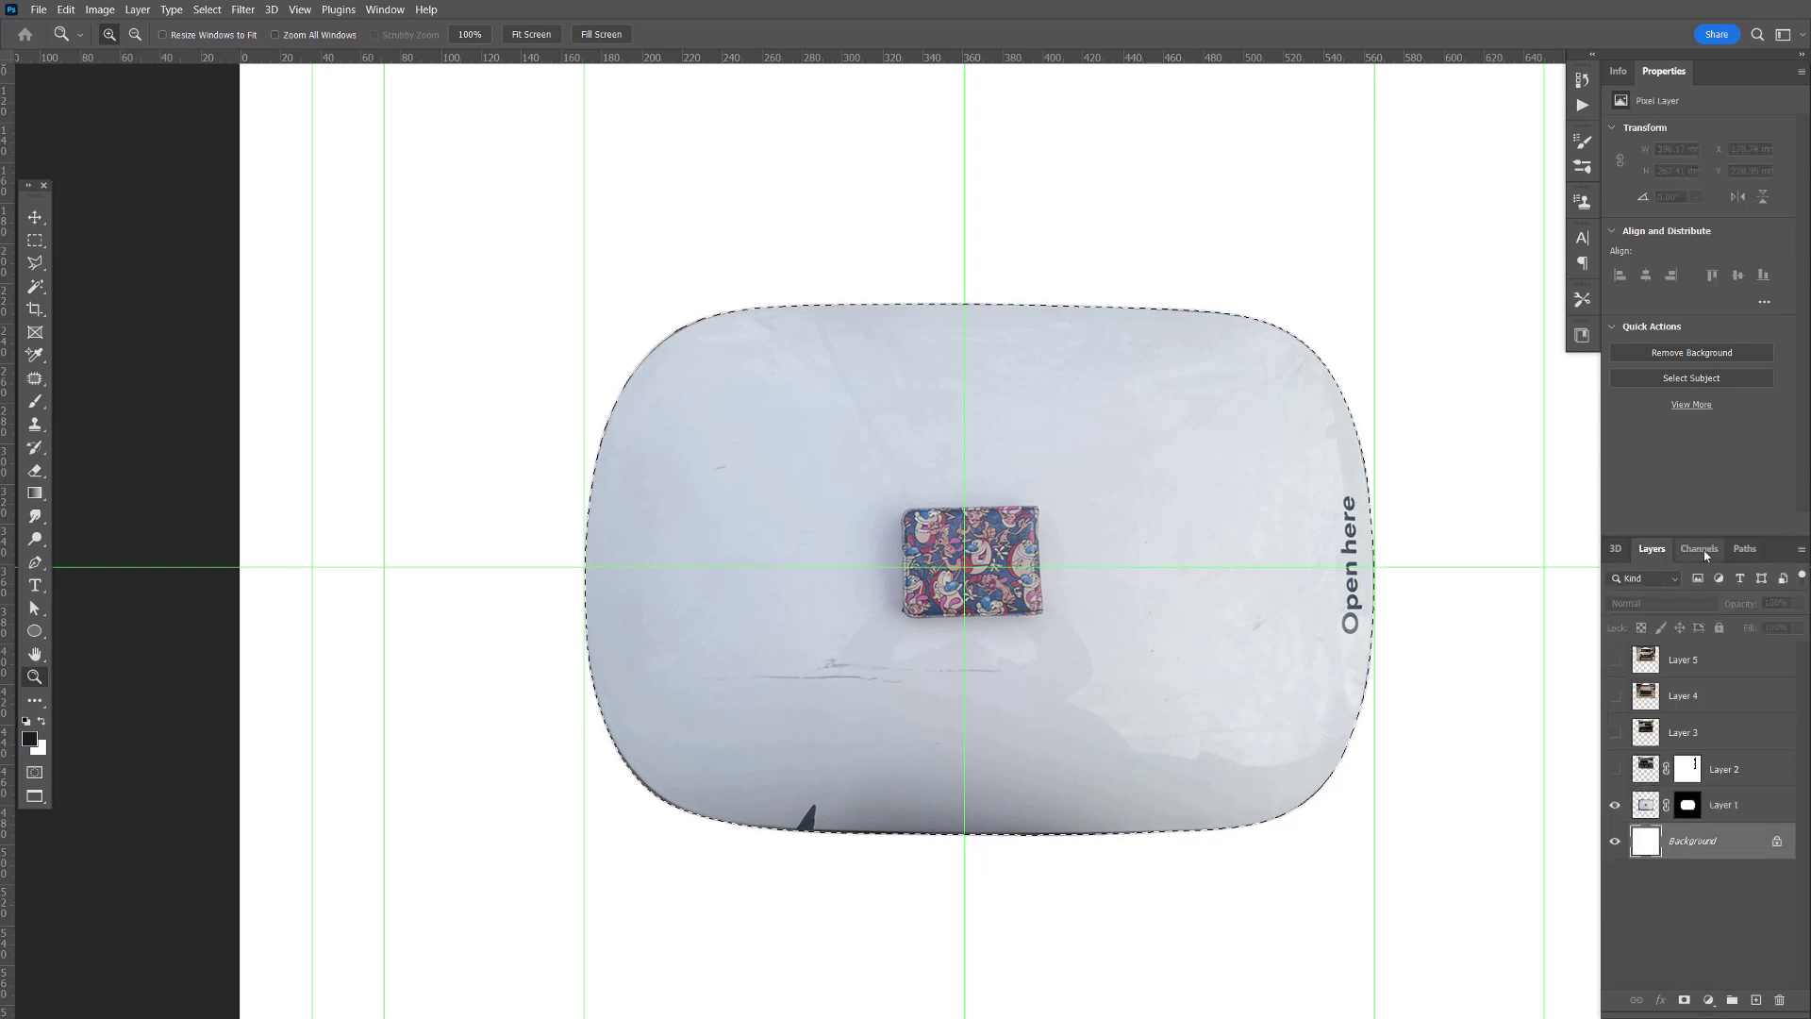
{"action": "left_click", "coordinate": [1648, 803]}
{"action": "left_click", "coordinate": [1686, 552]}
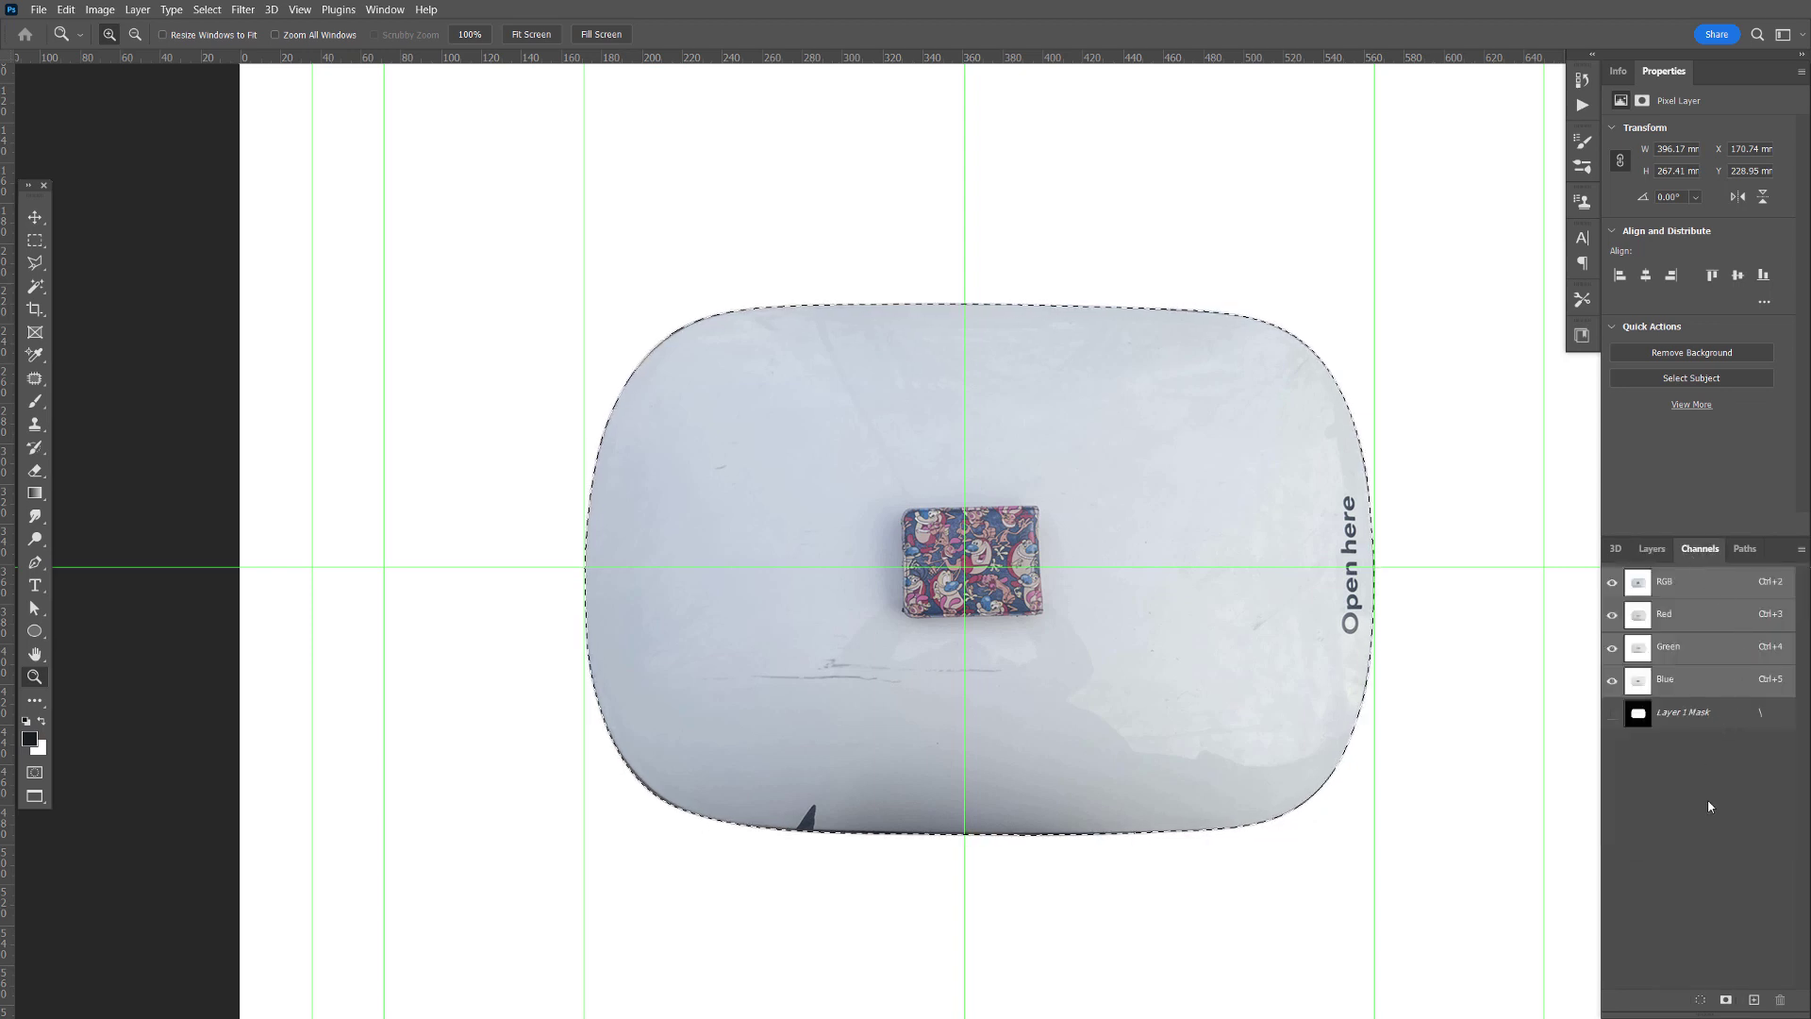
{"action": "left_click", "coordinate": [1752, 999]}
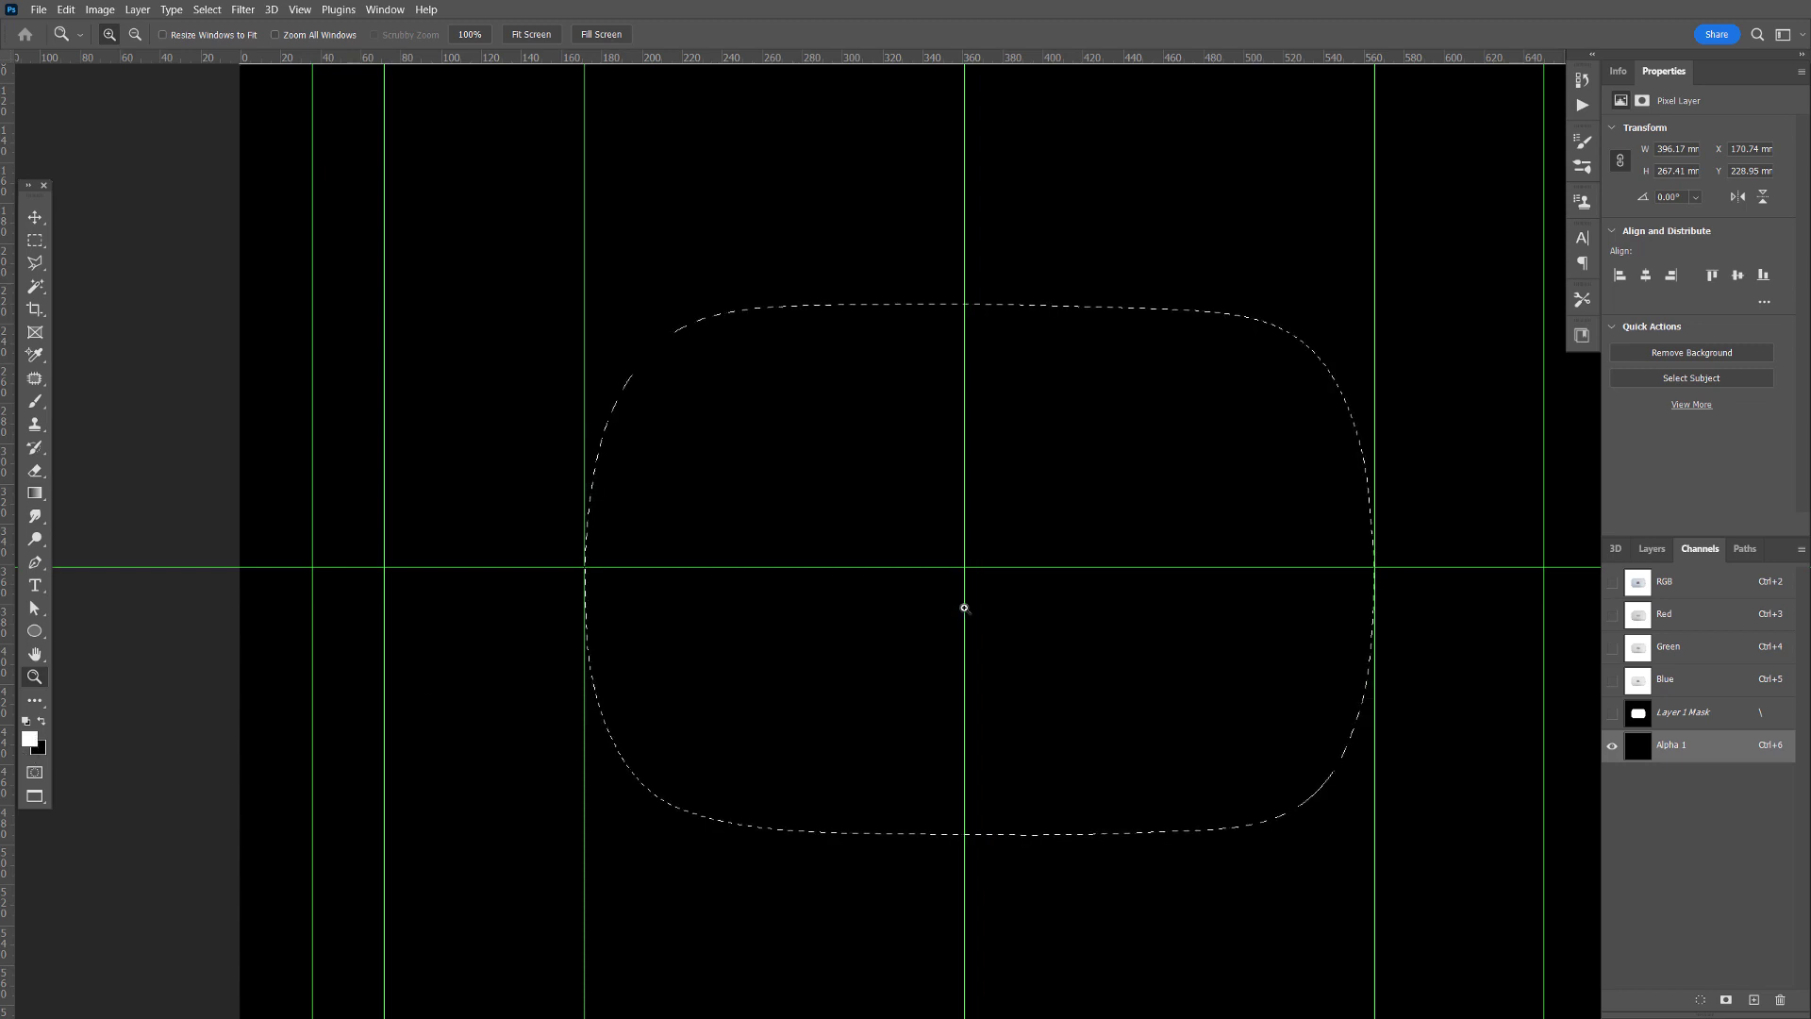
{"action": "key", "text": "alt+Delete"}
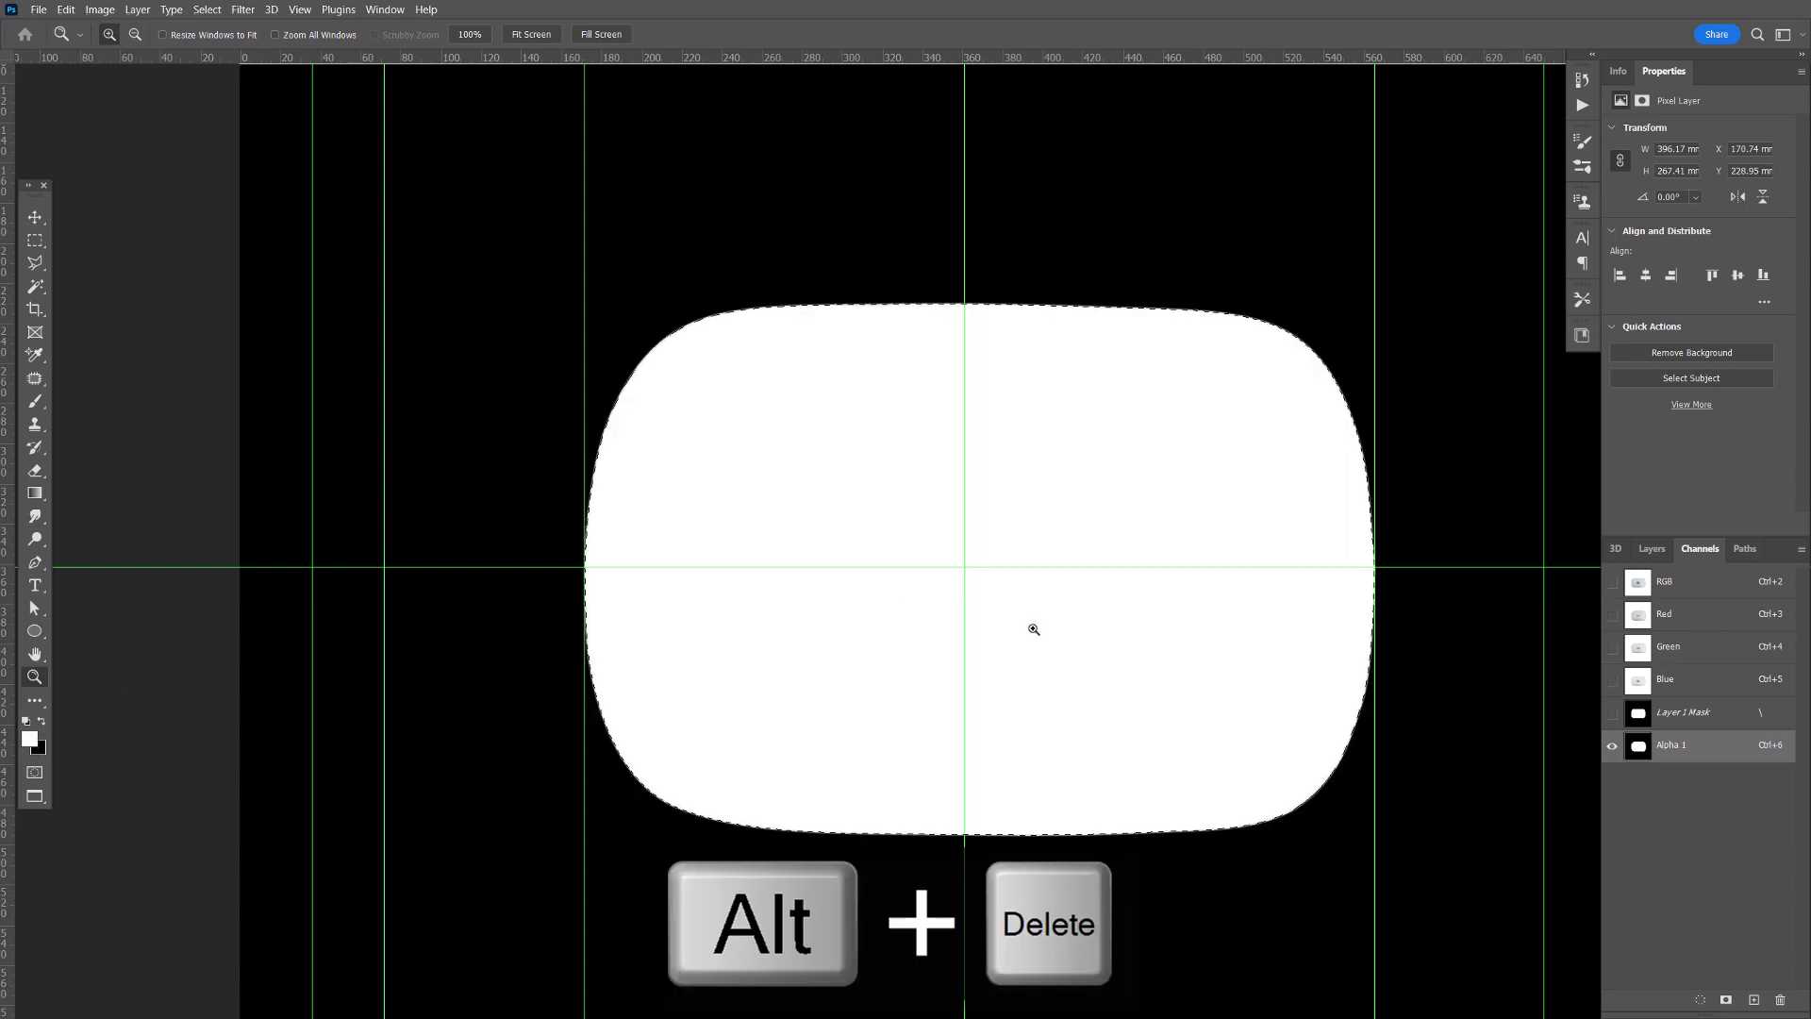
- Return from the alpha channel to Layer 1's image and clear the lid selection
{"action": "left_click", "coordinate": [1651, 548]}
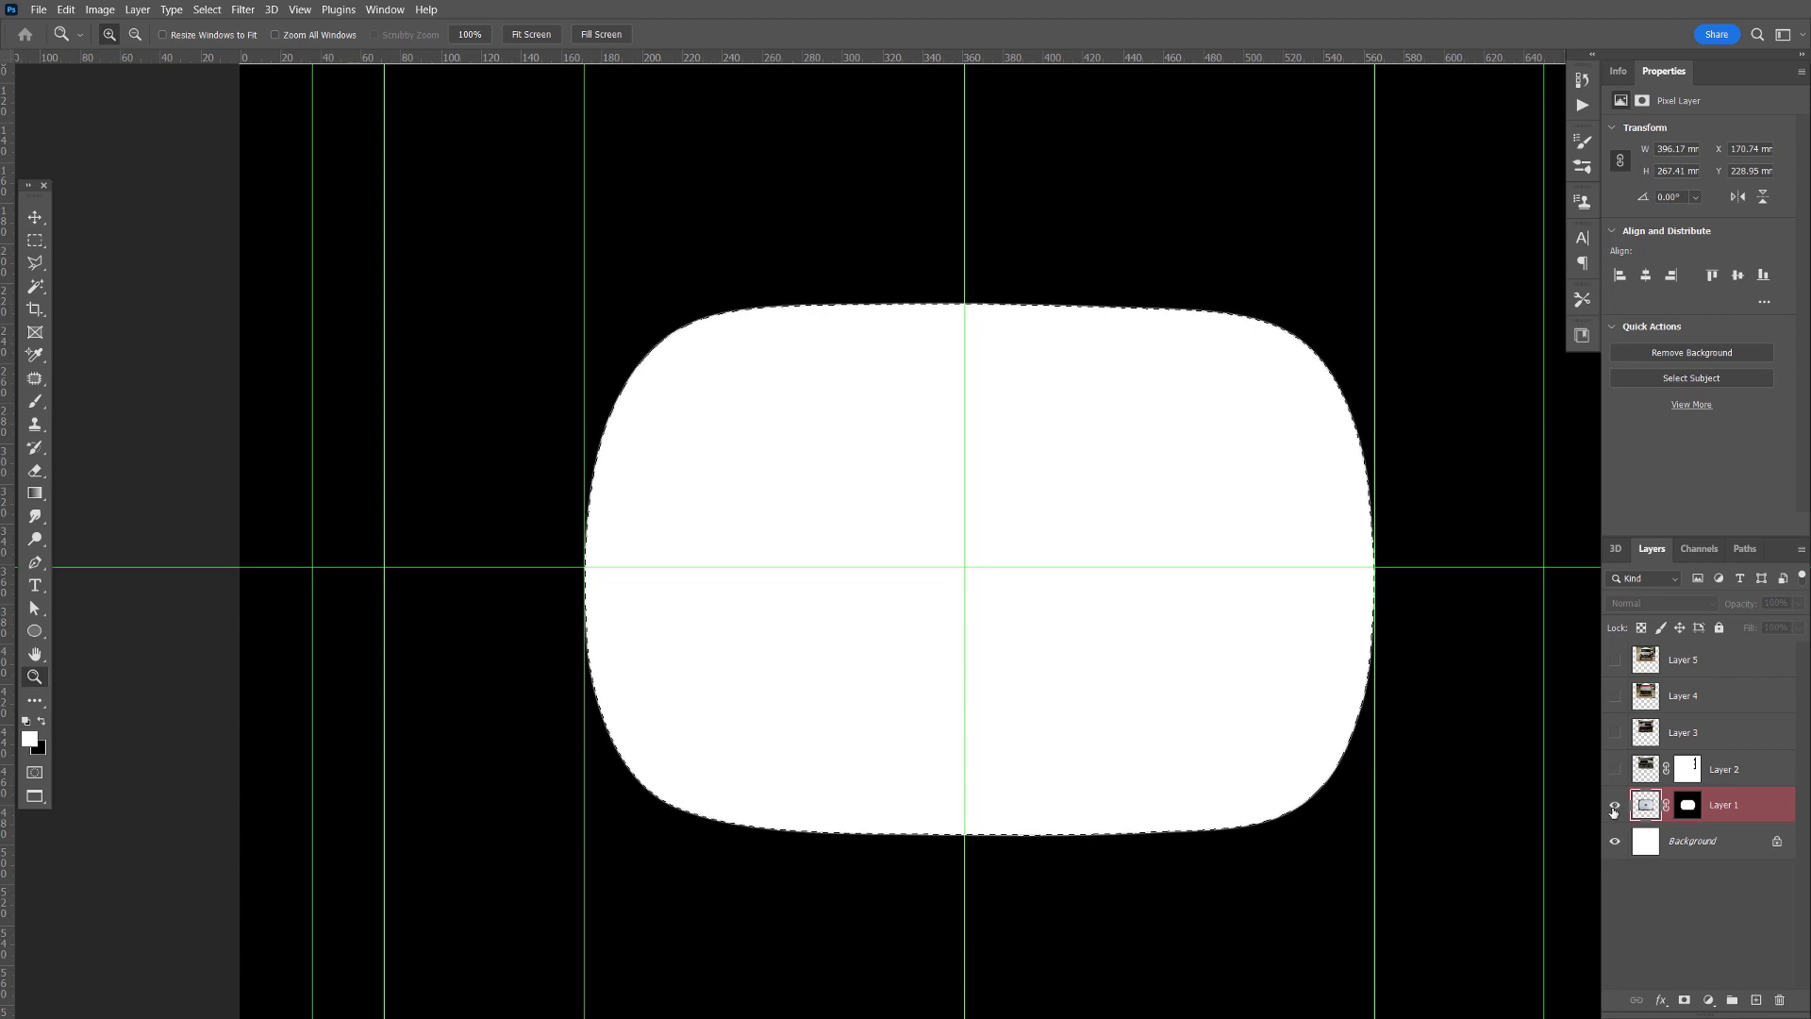
{"action": "left_click", "coordinate": [1645, 804]}
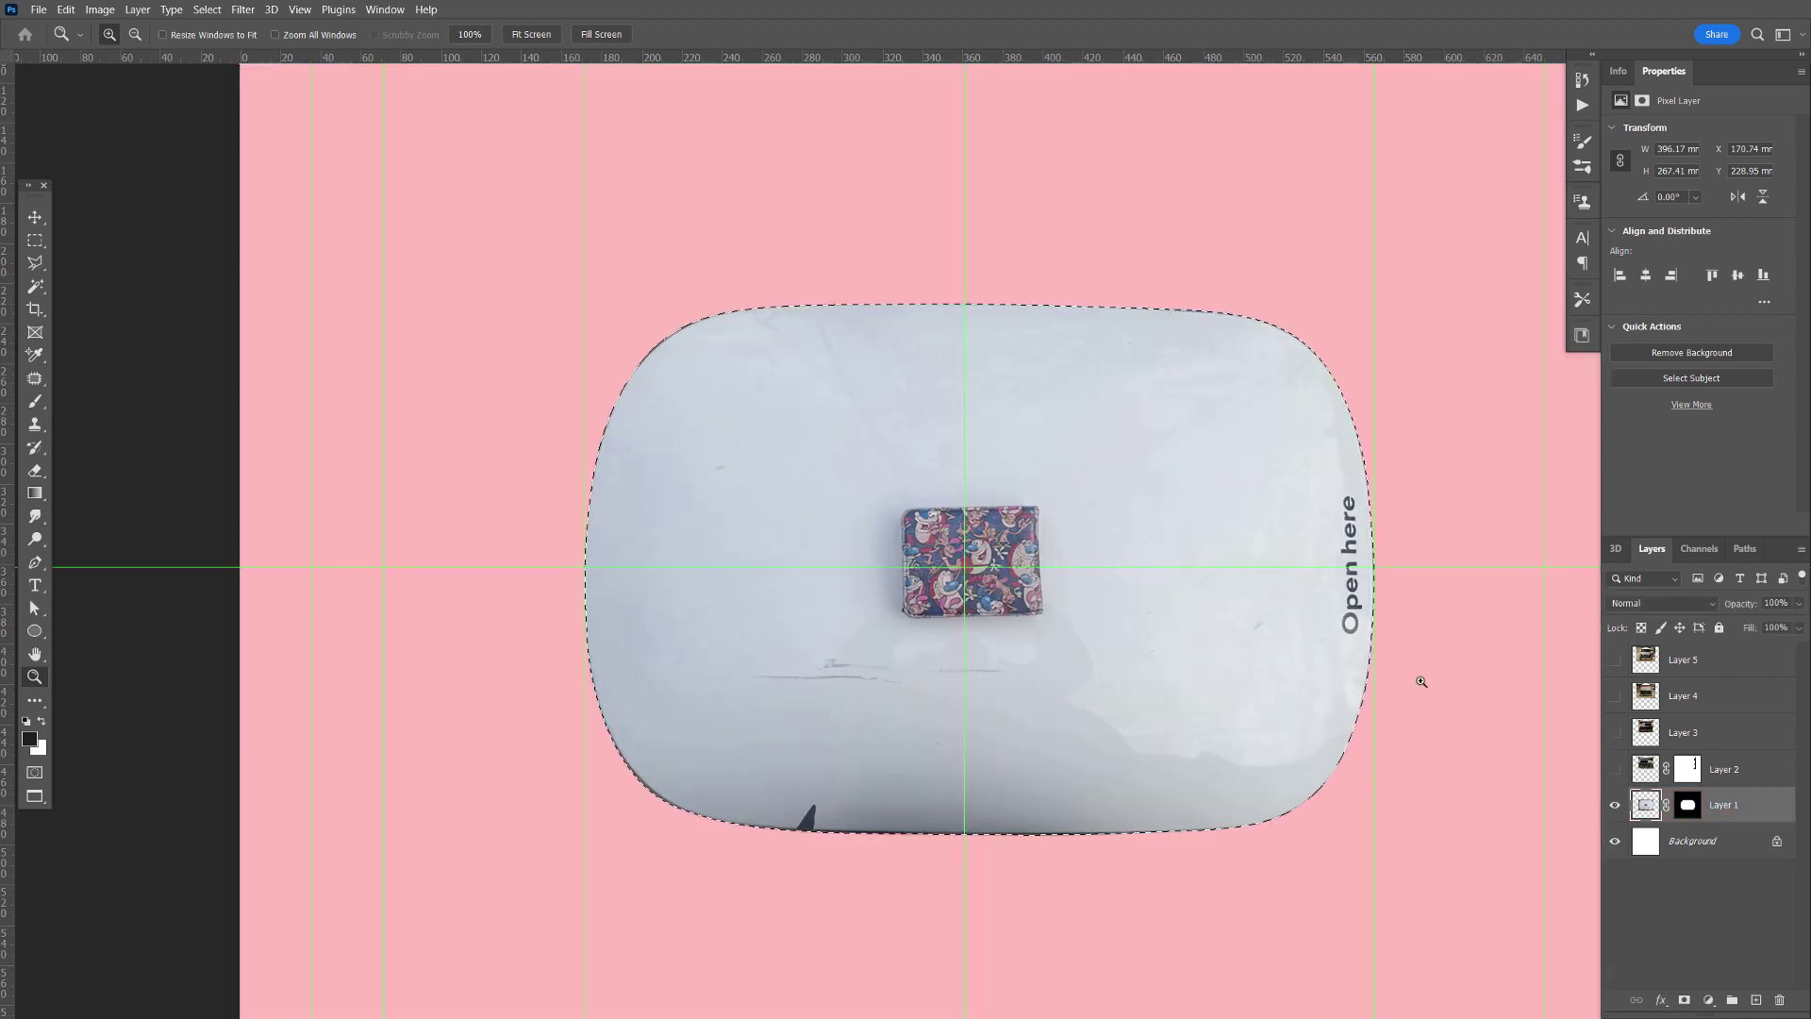
{"action": "key", "text": "ctrl+d"}
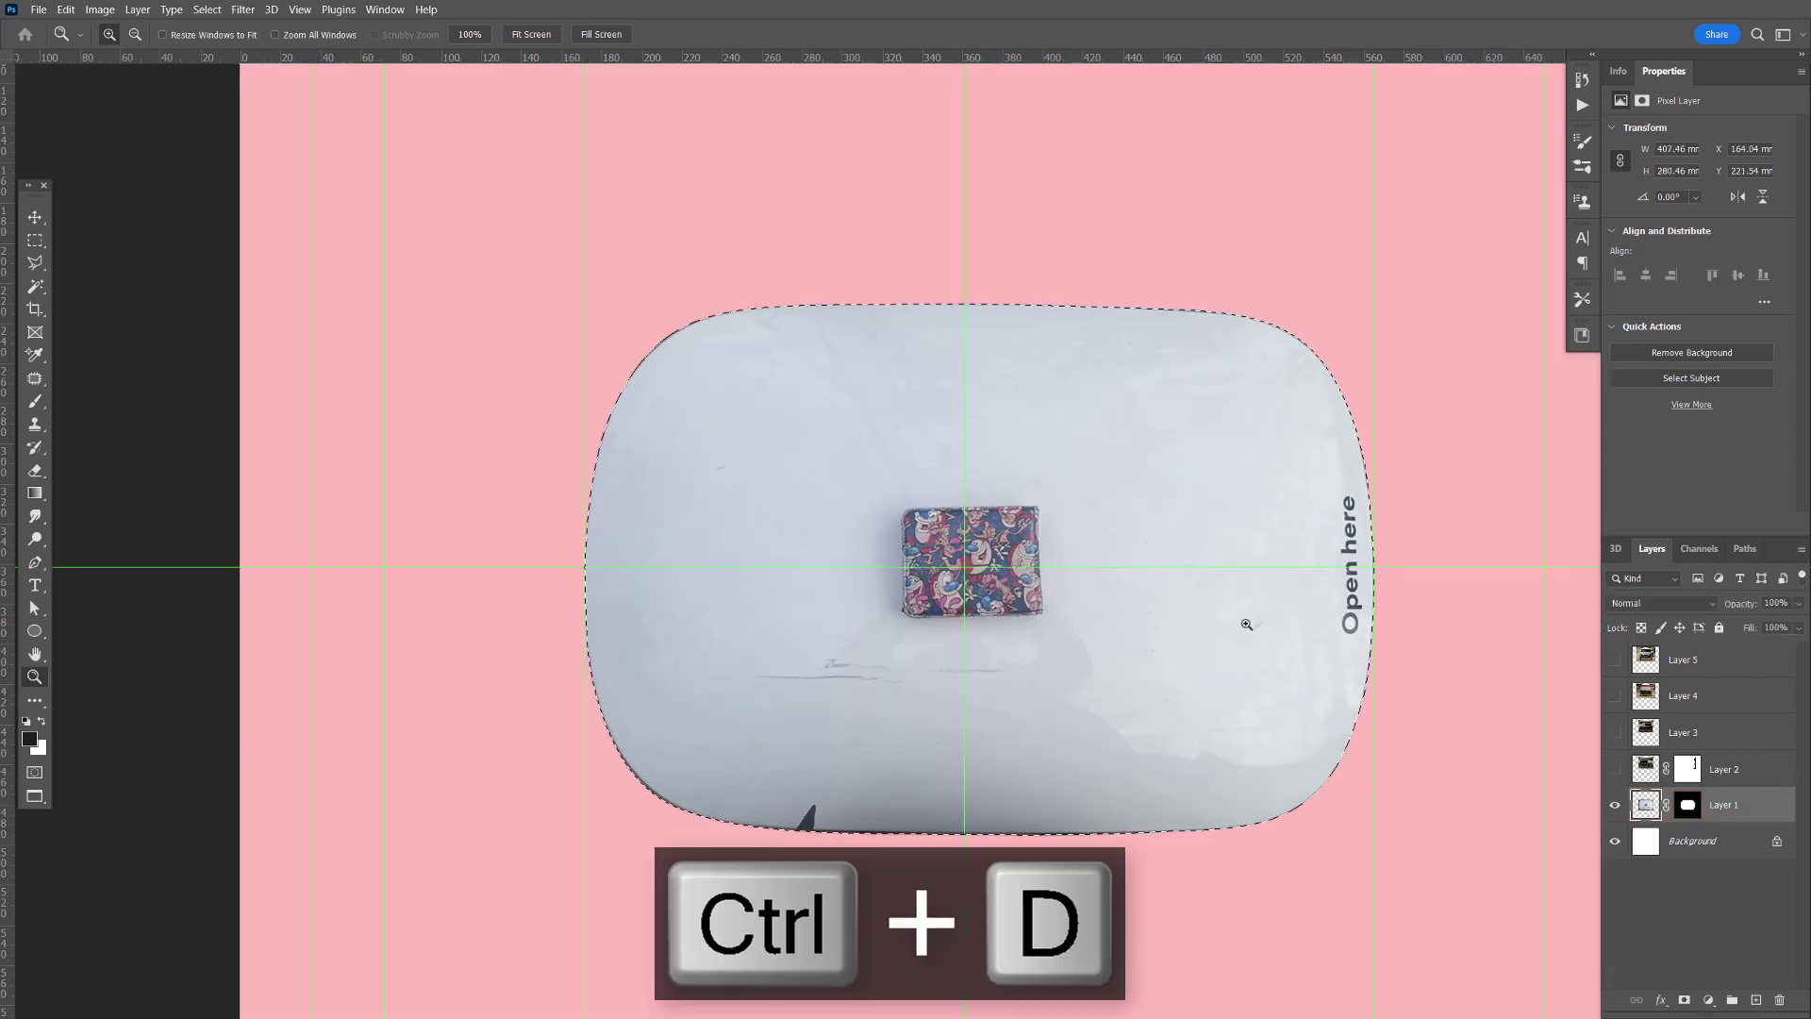
- Start saving a copy of the document on the computer, in the ref_starship folder
{"action": "left_click", "coordinate": [41, 11]}
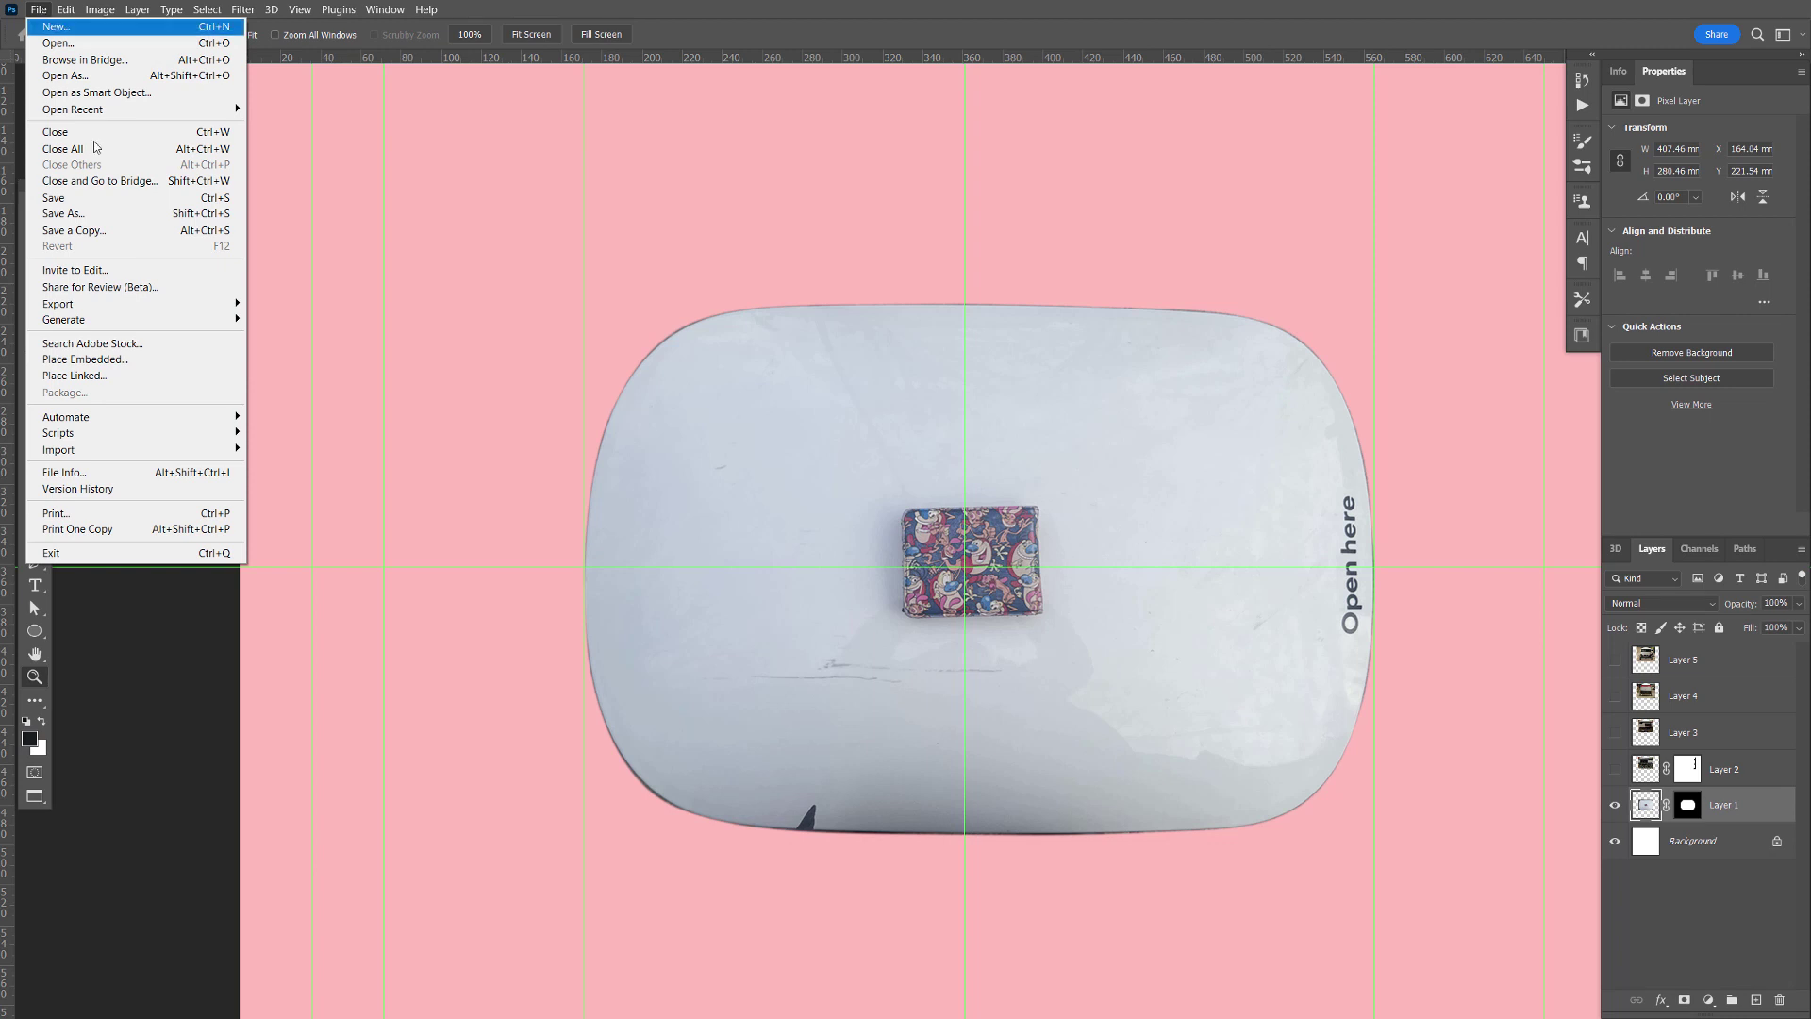
{"action": "left_click", "coordinate": [104, 233]}
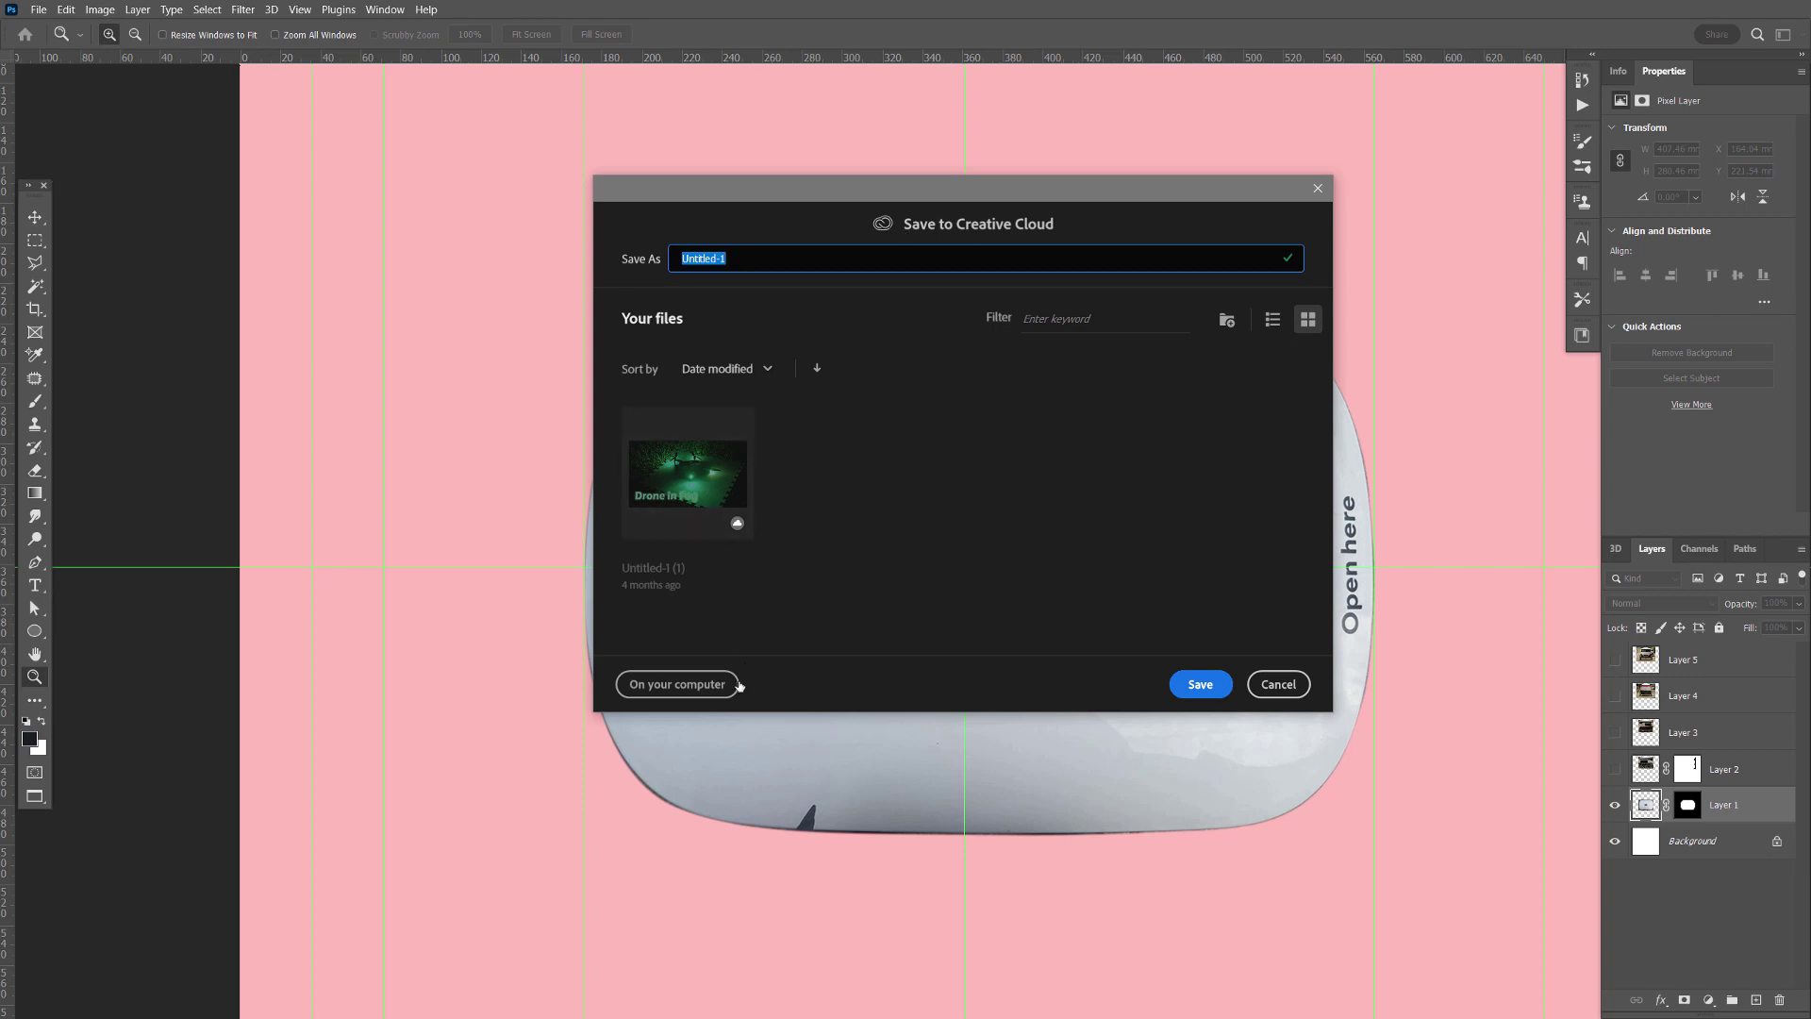
{"action": "left_click", "coordinate": [694, 689]}
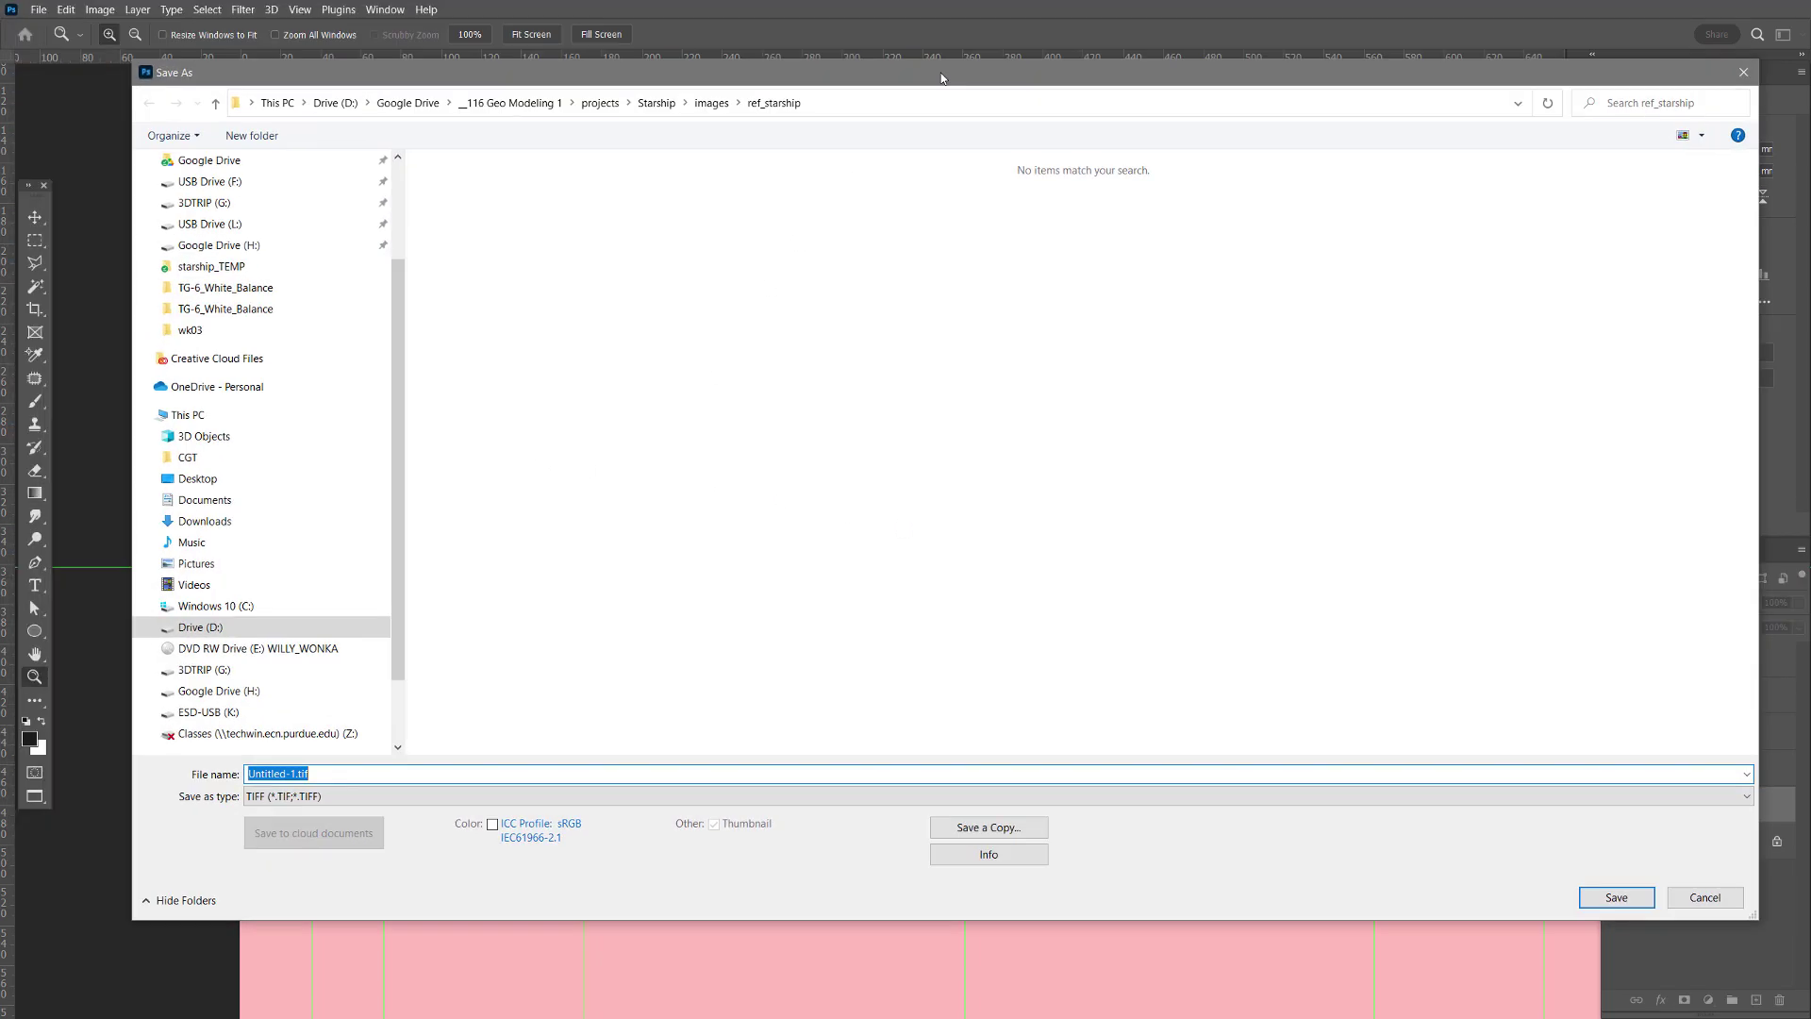
{"action": "left_click_drag", "start_coordinate": [941, 72], "coordinate": [945, 82]}
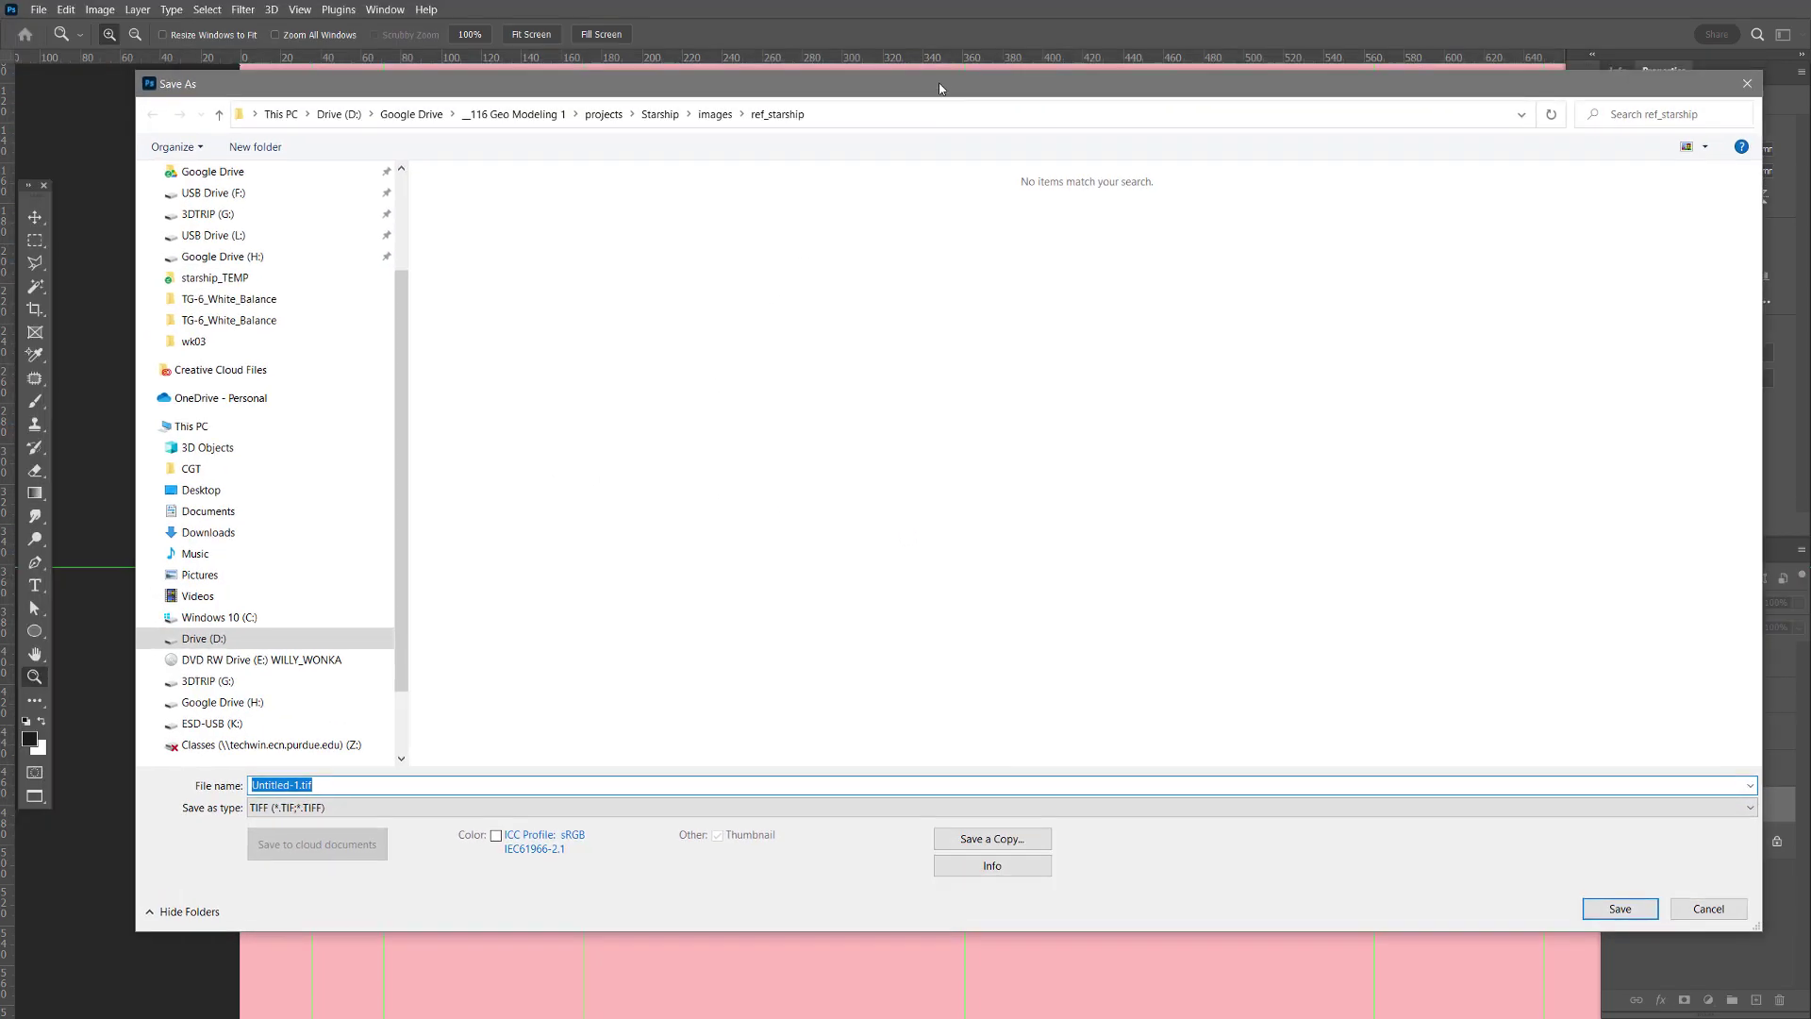
{"action": "left_click", "coordinate": [317, 807]}
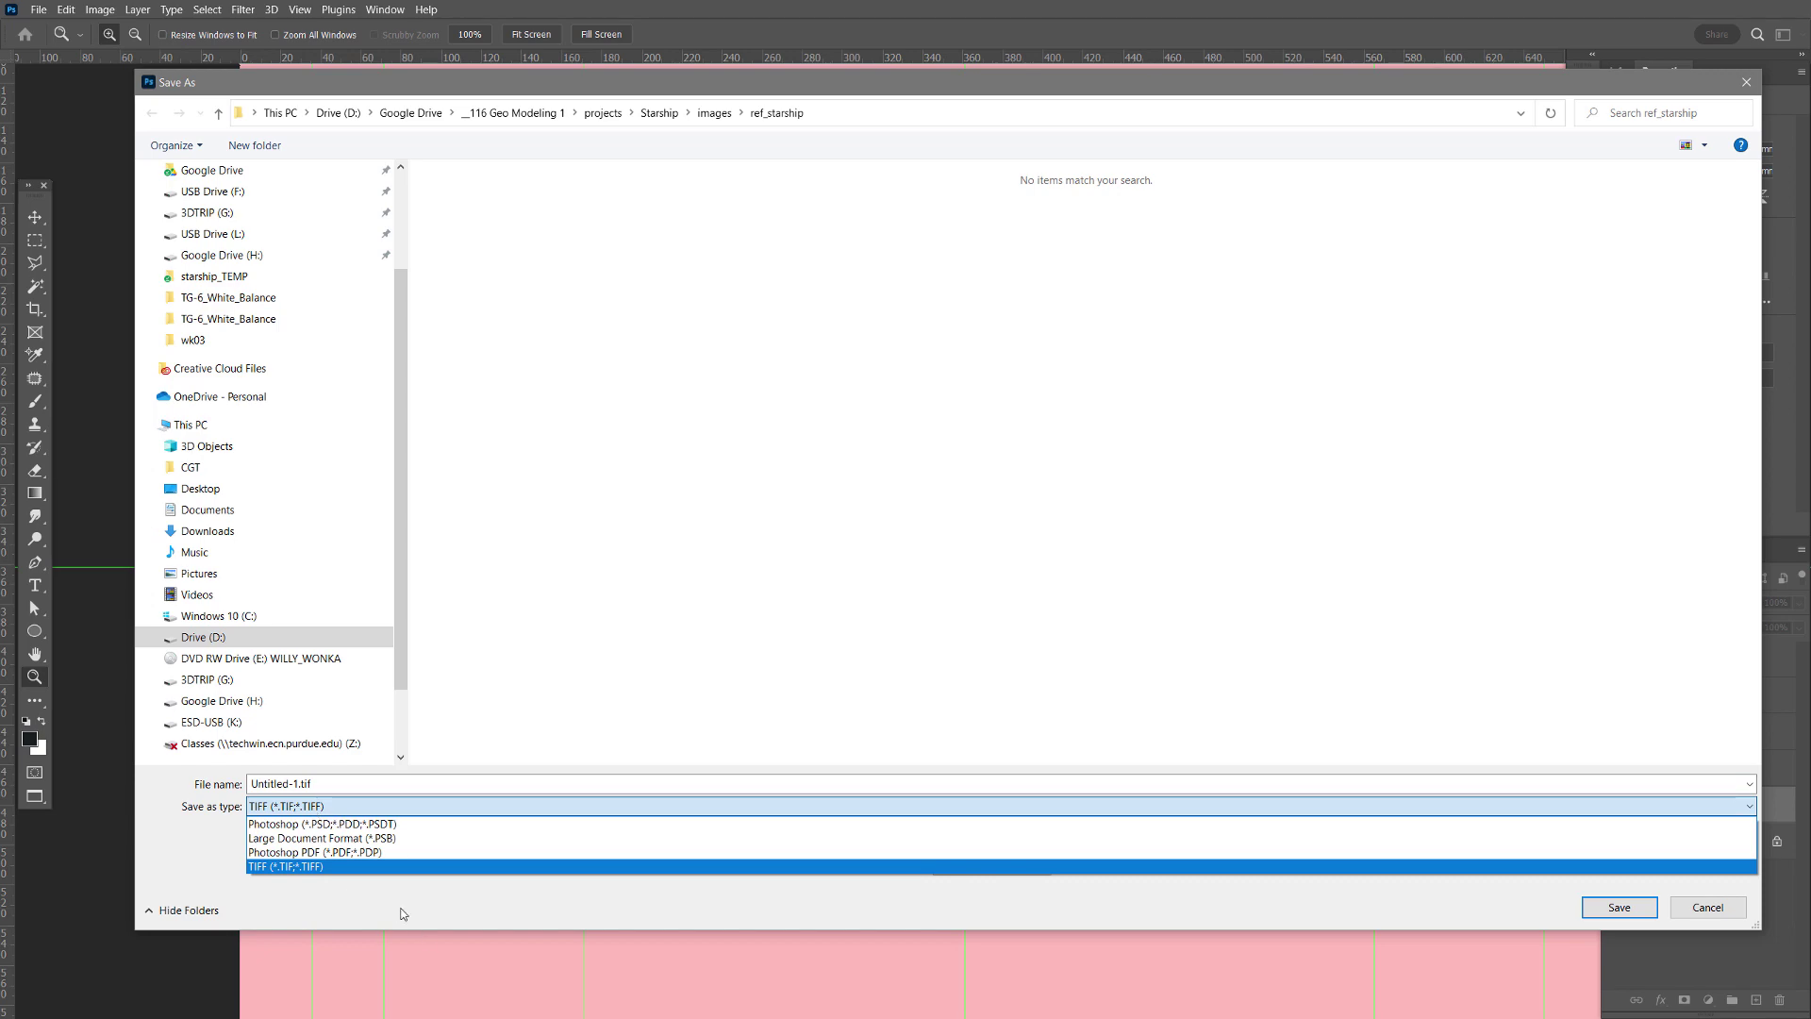
{"action": "left_click", "coordinate": [424, 868]}
{"action": "left_click", "coordinate": [990, 835]}
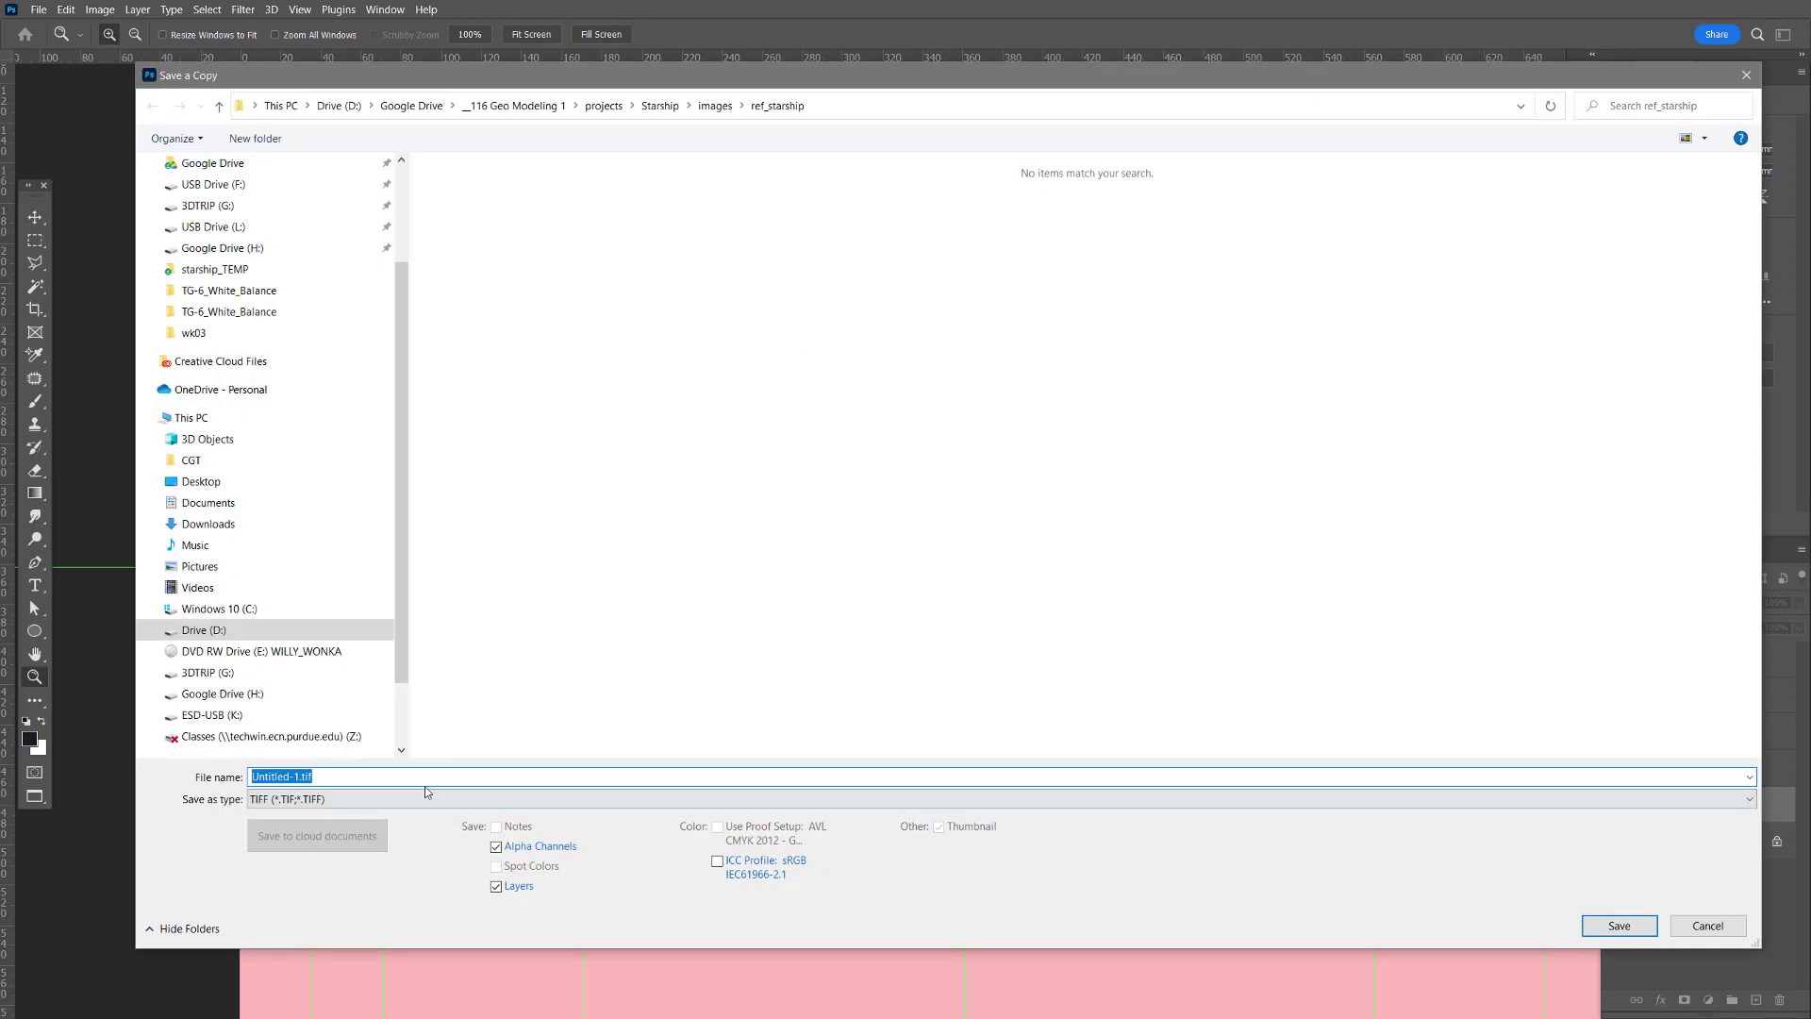
- Save the copy in Targa format as ref_starship_top with its alpha channel, at 32 bits/pixel
{"action": "left_click", "coordinate": [401, 803]}
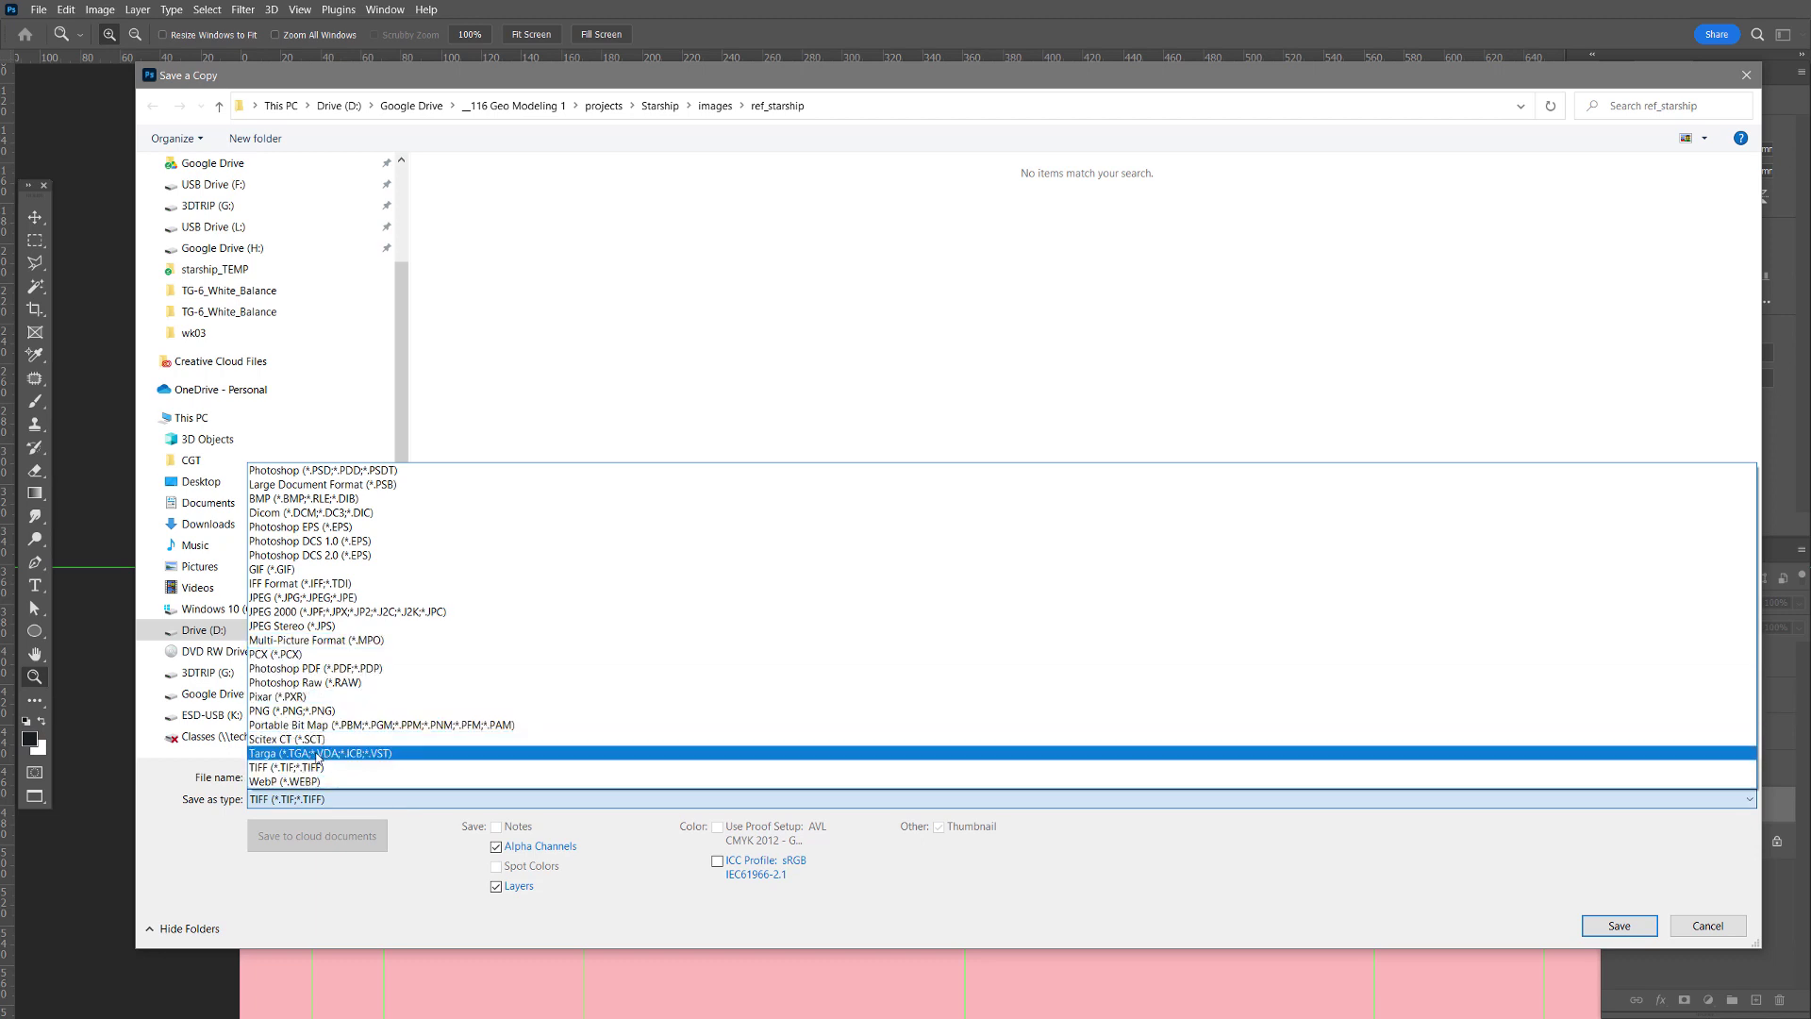
{"action": "left_click", "coordinate": [318, 754]}
{"action": "left_click_drag", "start_coordinate": [251, 776], "coordinate": [300, 776]}
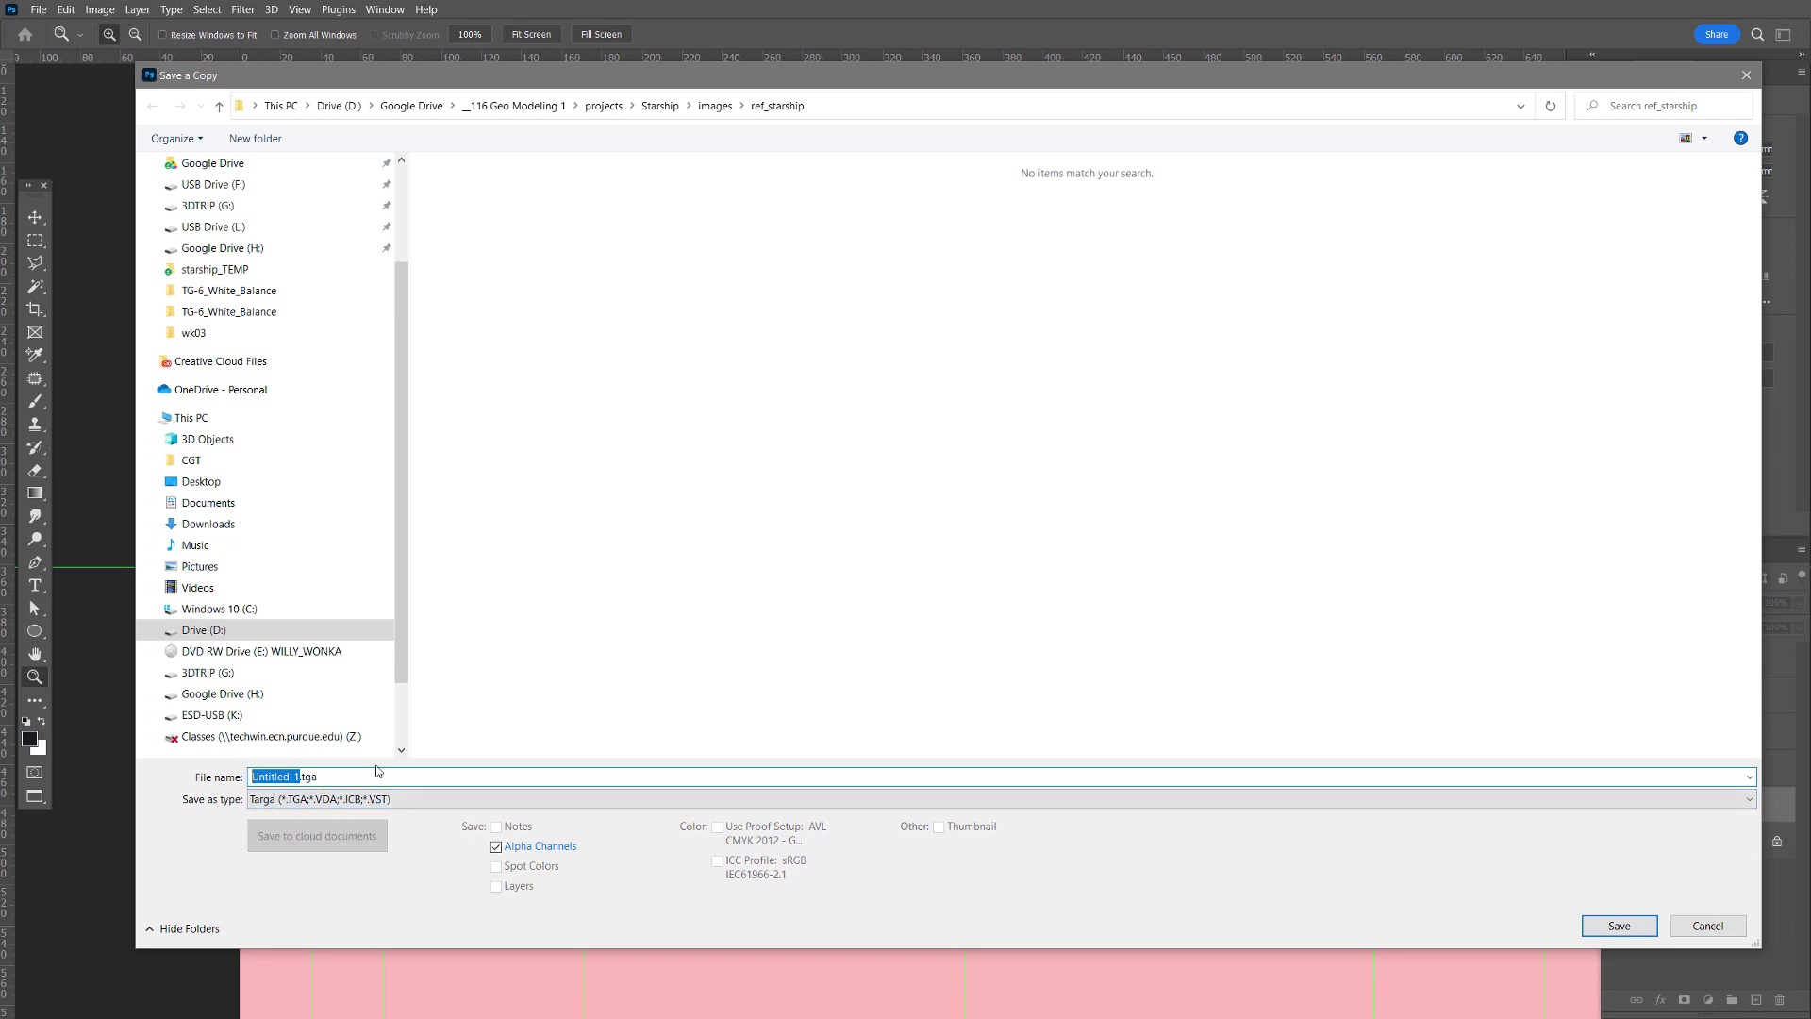
{"action": "type", "text": "ref_starship_top"}
{"action": "key", "text": "Return"}
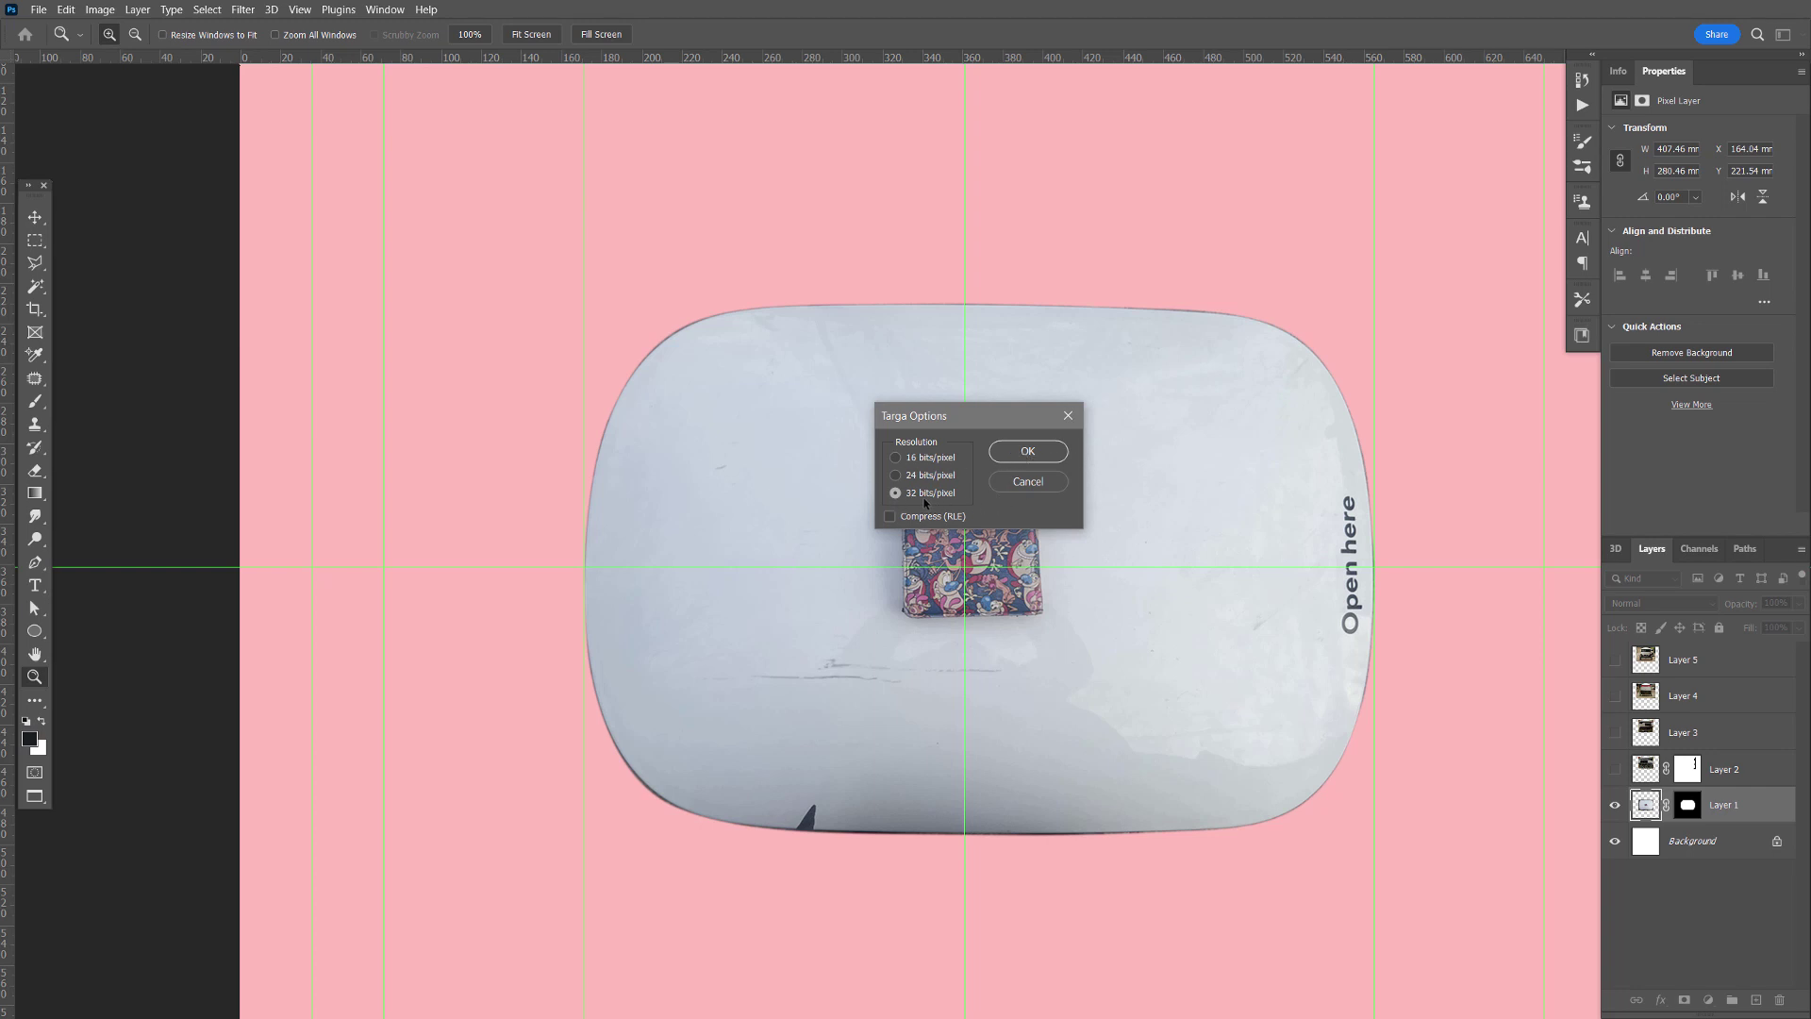
{"action": "left_click", "coordinate": [1028, 451]}
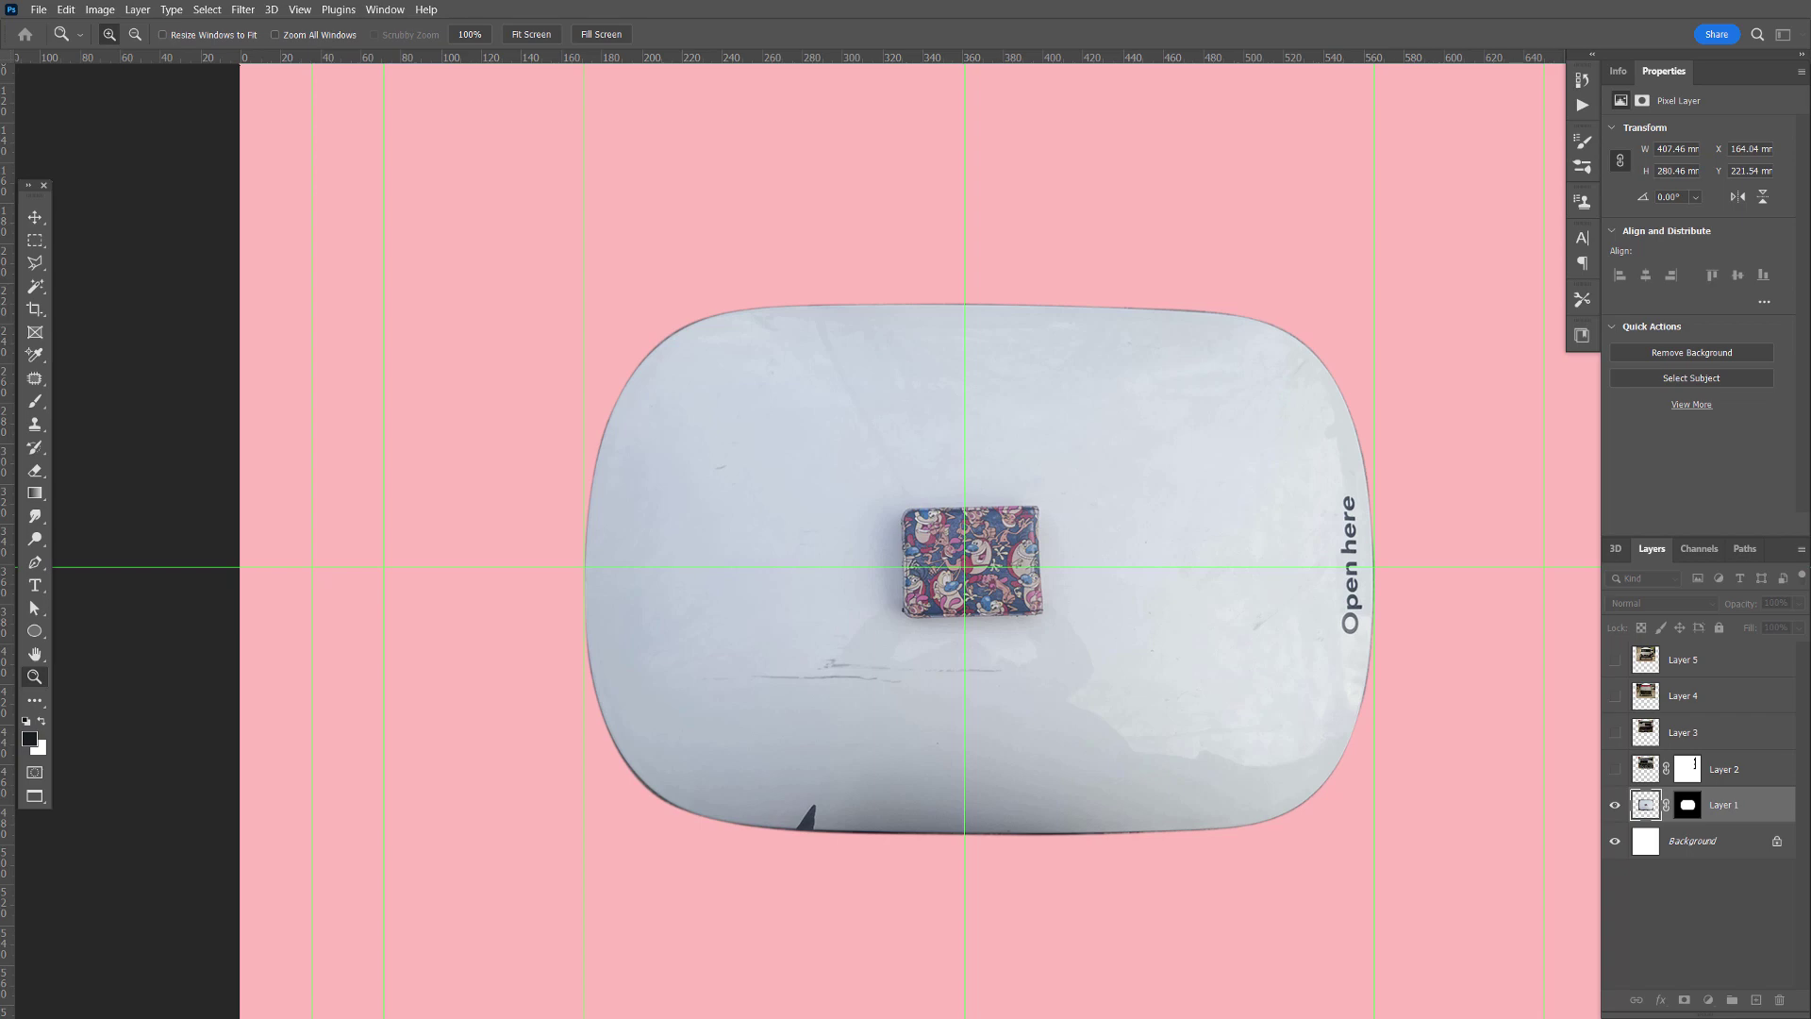
- Switch to the ref_starship folder in File Explorer and open ref_starship_top.tga in Photoshop
{"action": "left_click", "coordinate": [82, 1004]}
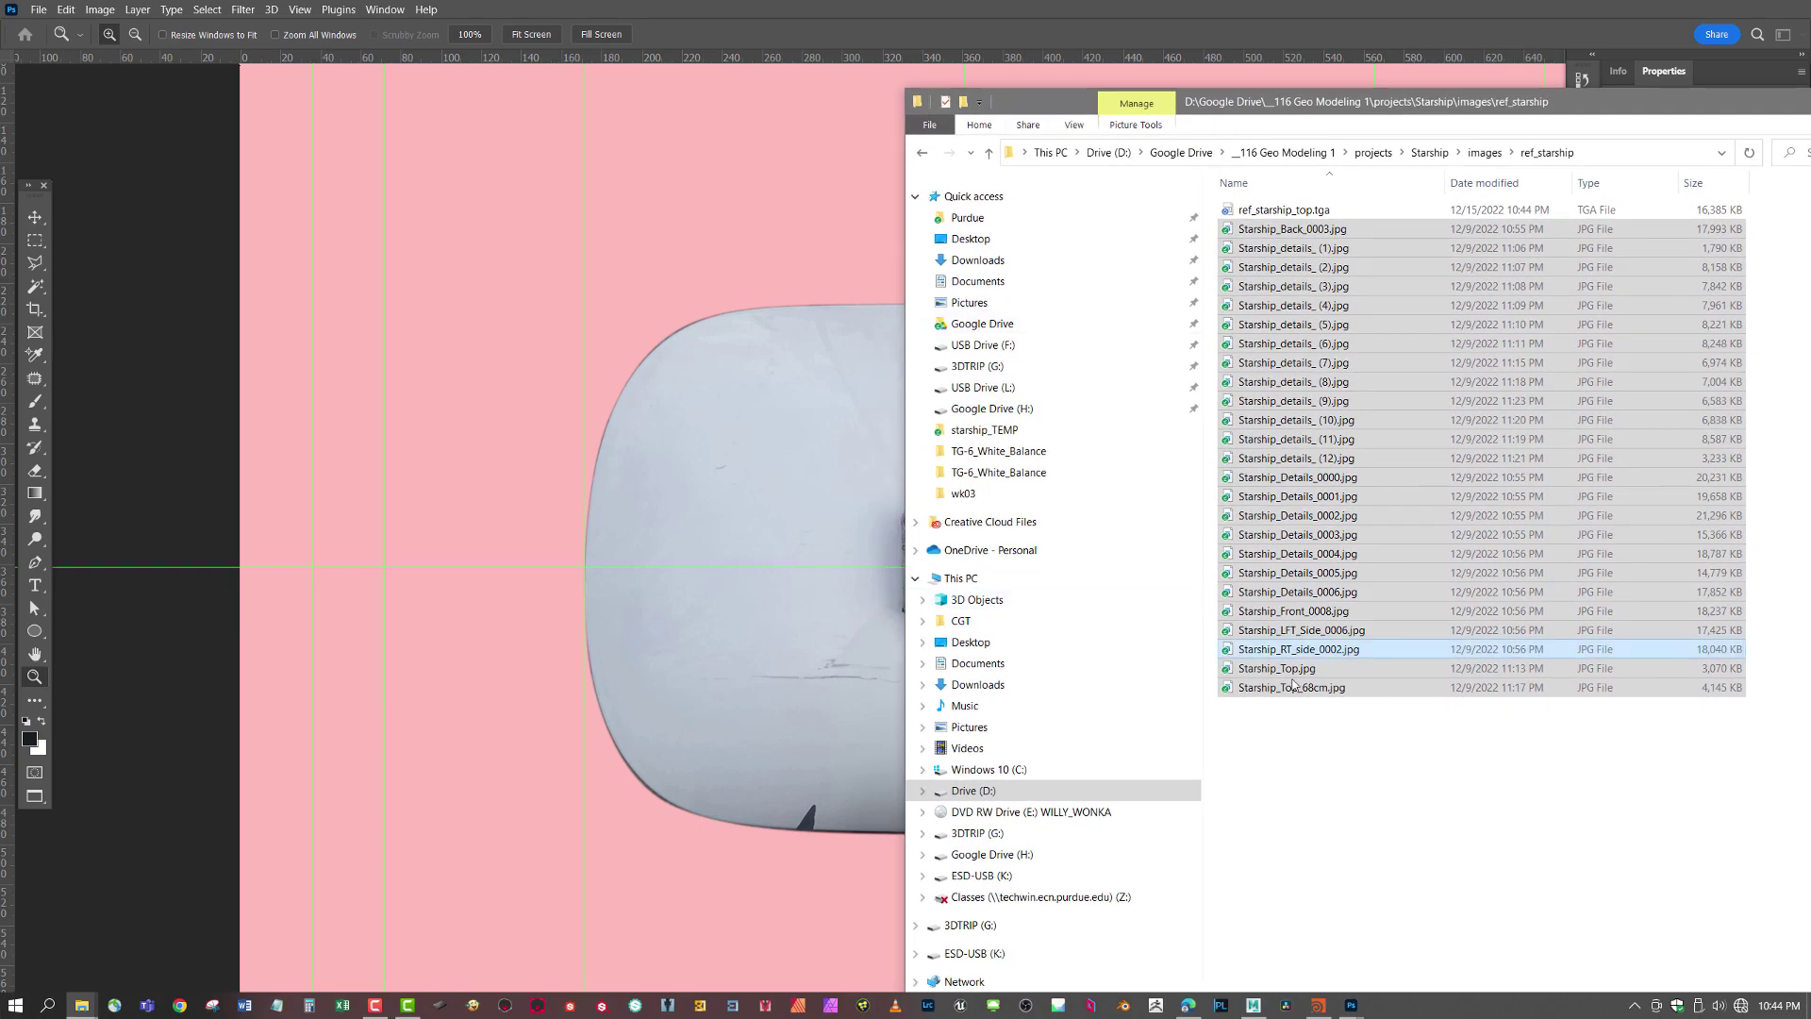
{"action": "left_click", "coordinate": [1414, 754]}
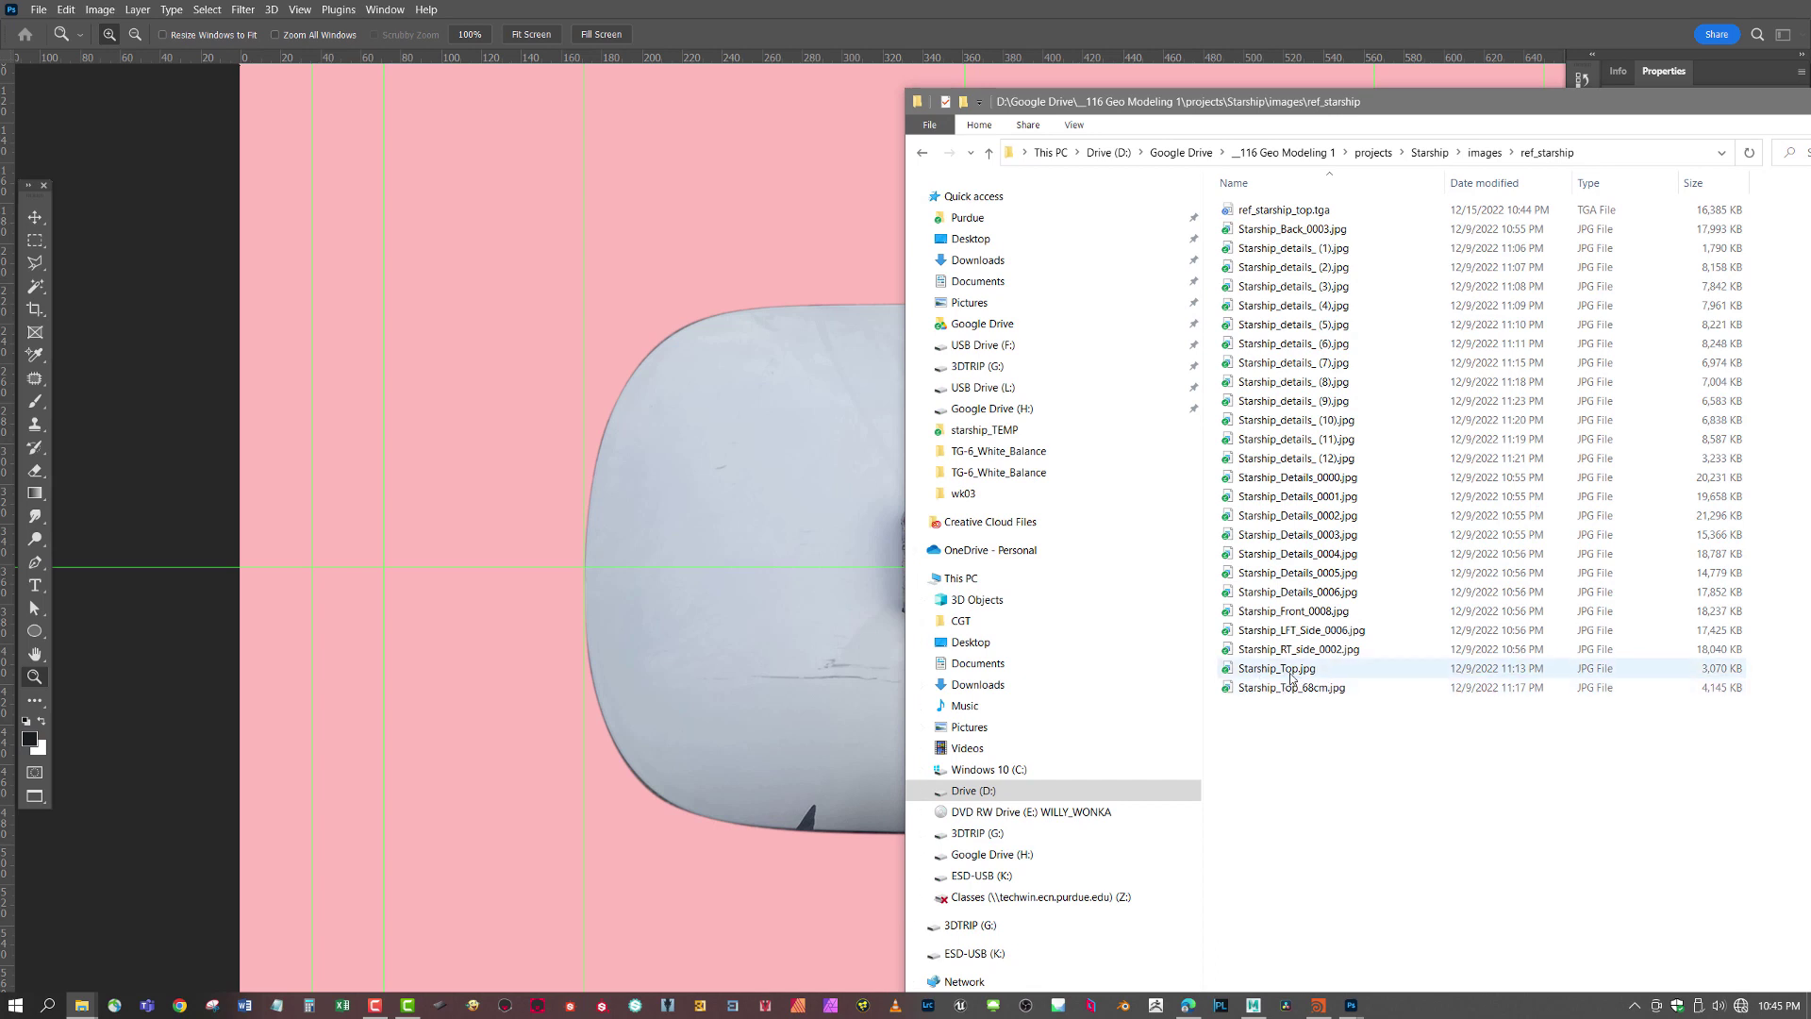
{"action": "left_click", "coordinate": [1309, 670]}
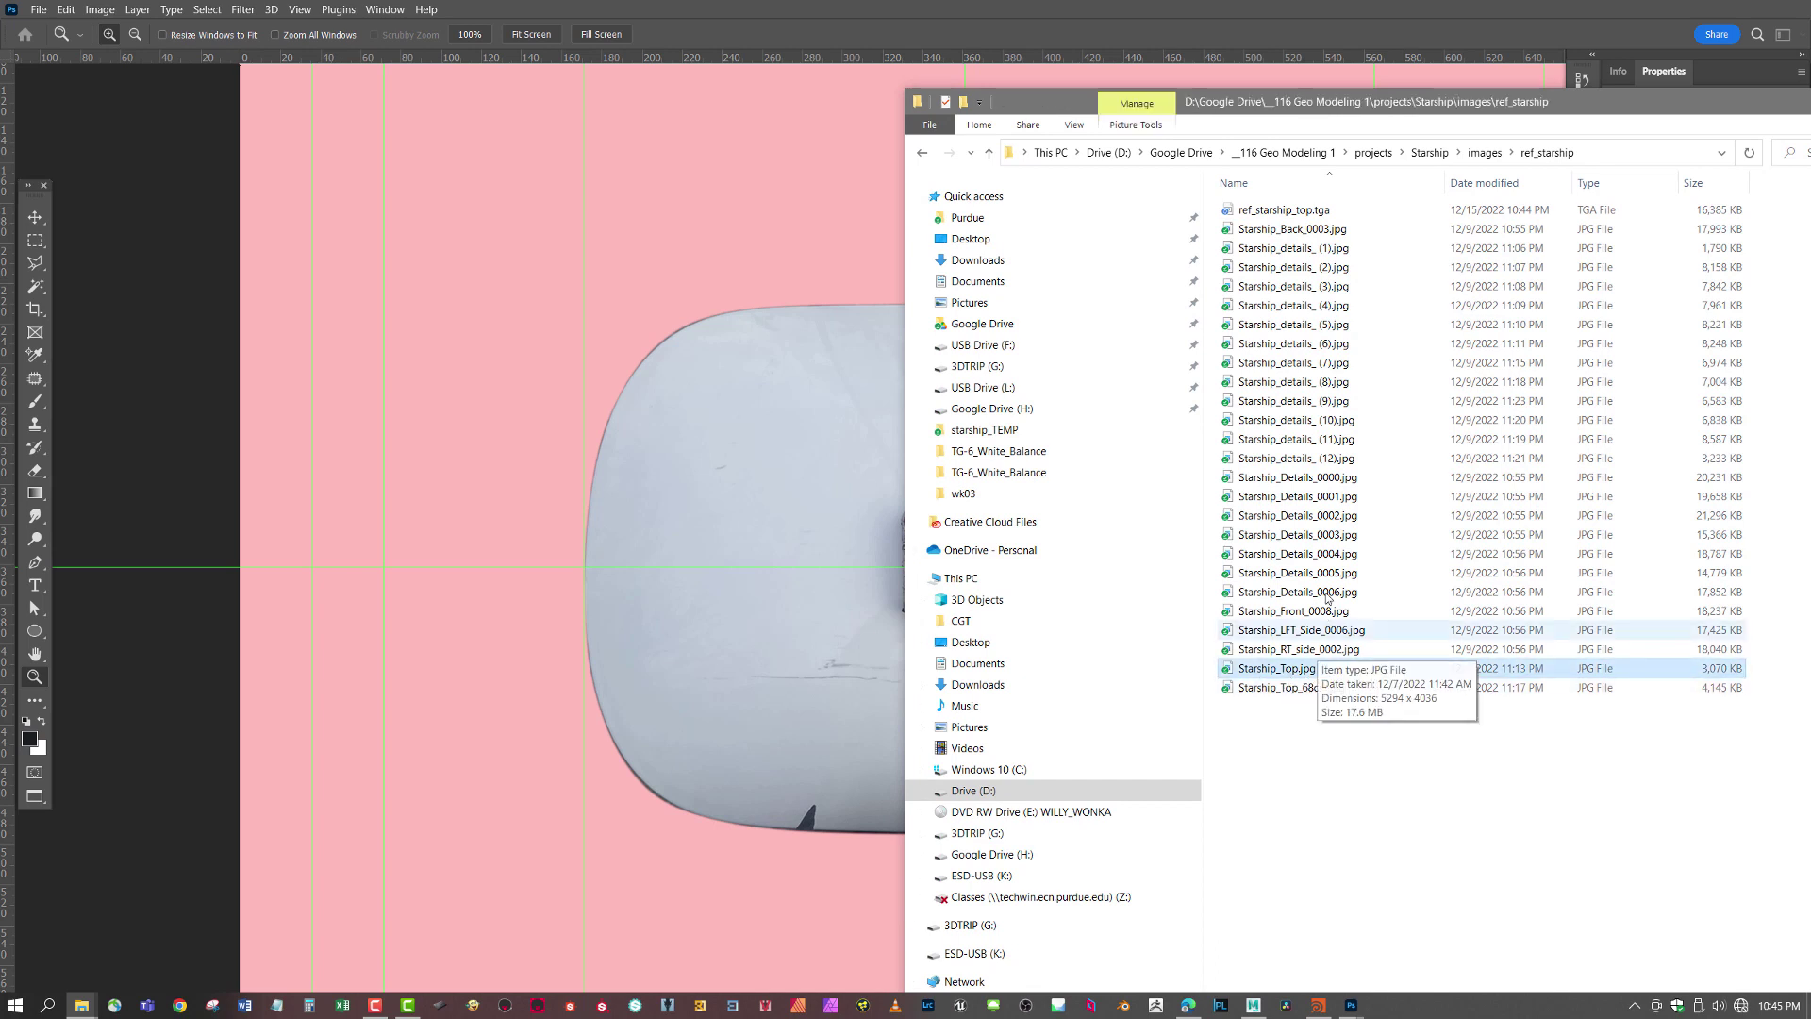
{"action": "left_click", "coordinate": [1282, 211]}
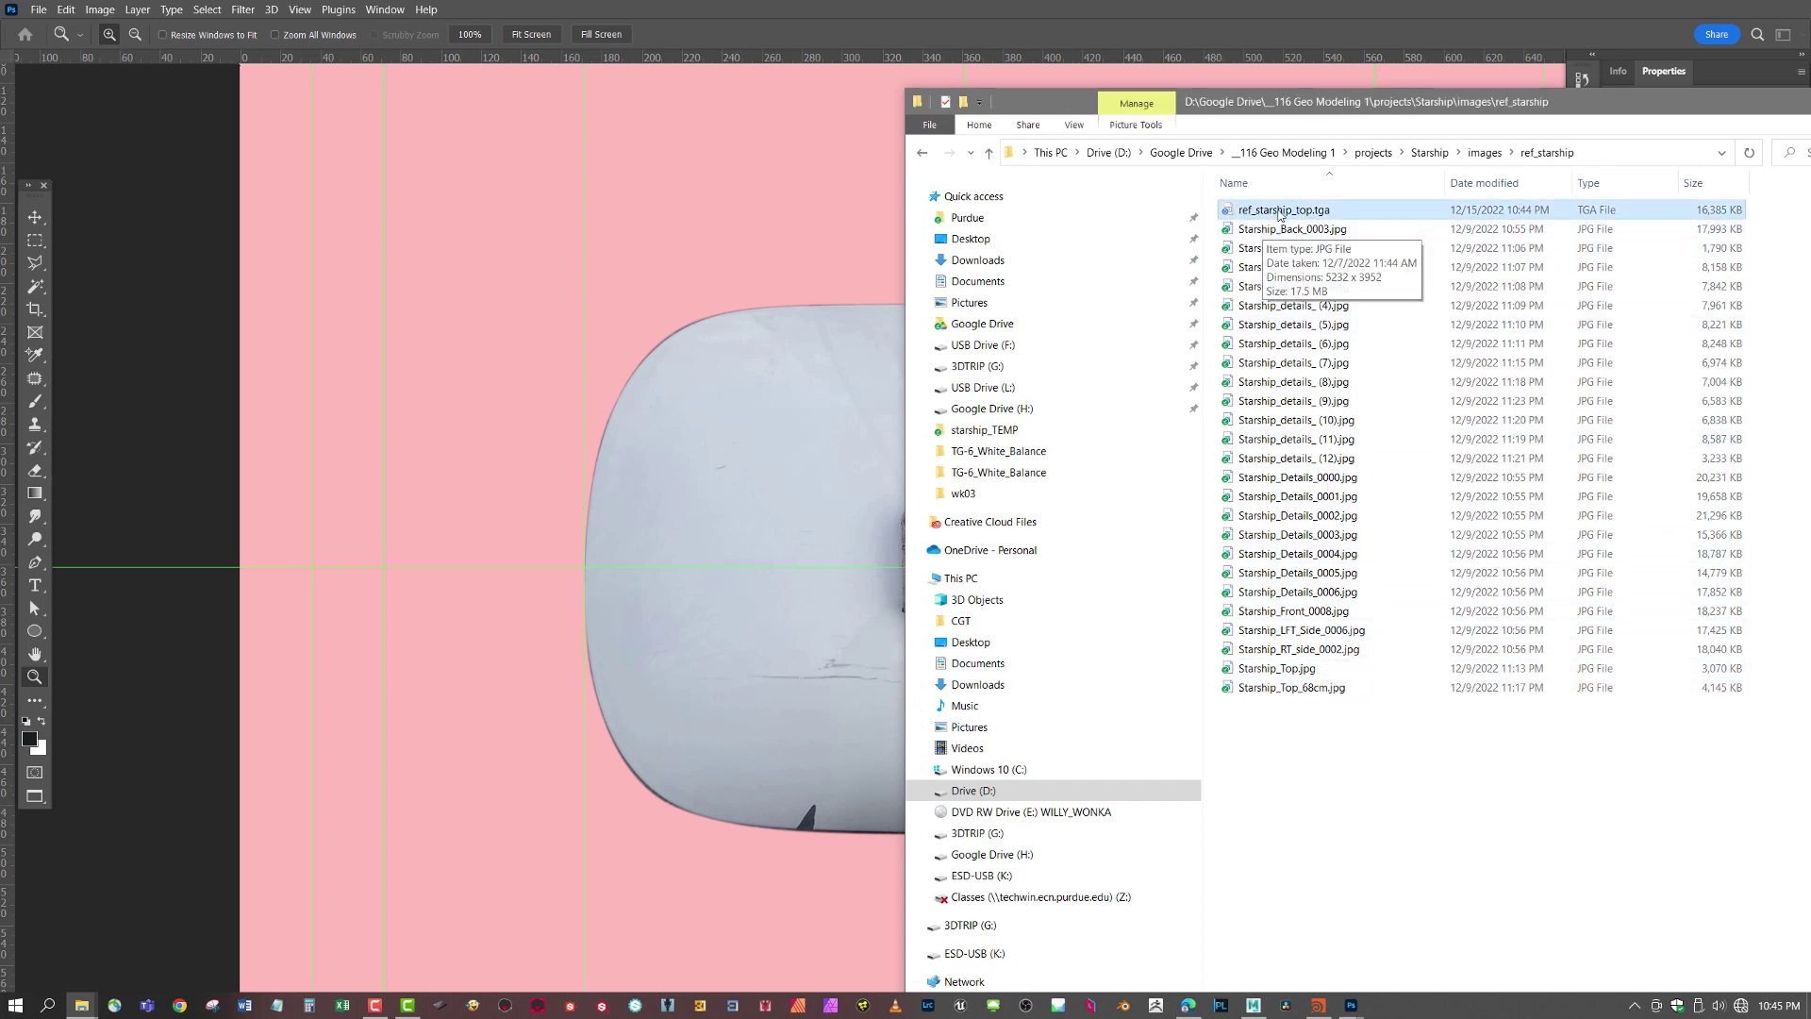
{"action": "left_click_drag", "start_coordinate": [1282, 211], "coordinate": [1076, 255]}
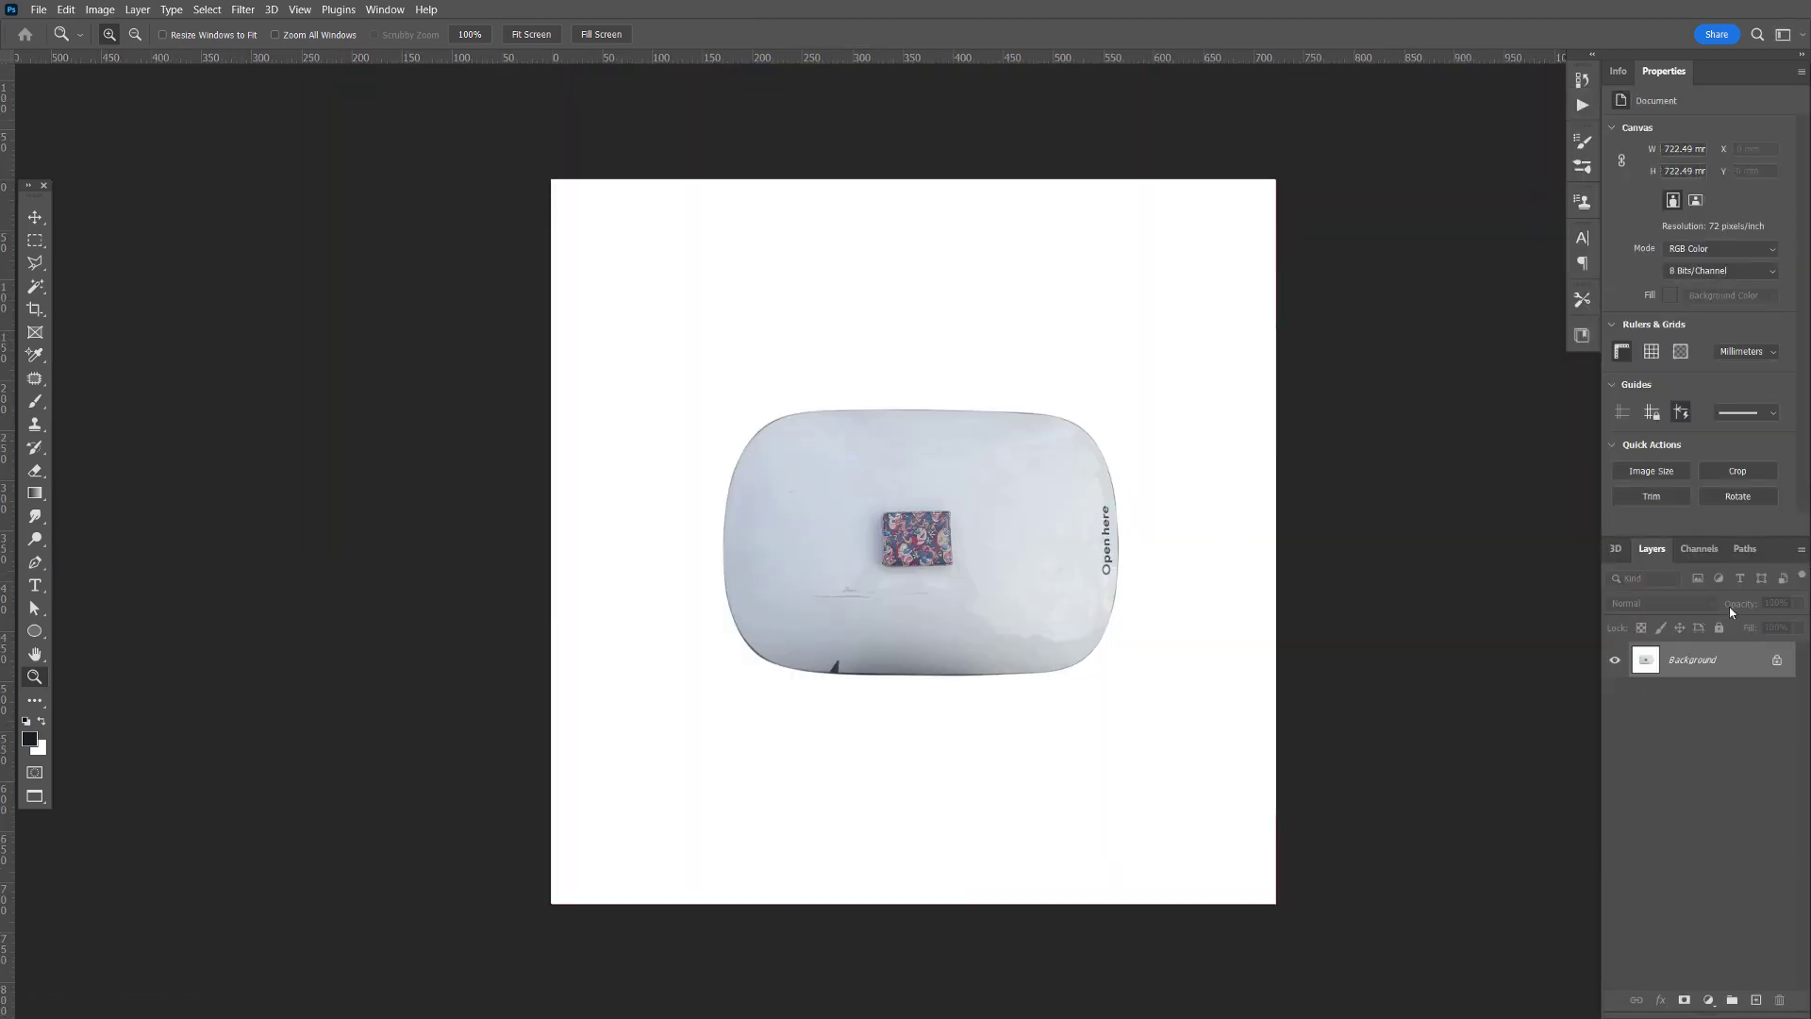
- Check the Targa's Alpha 1 channel by loading it as a selection, inspecting the lid edge, and undoing the selection
{"action": "left_click", "coordinate": [1716, 556]}
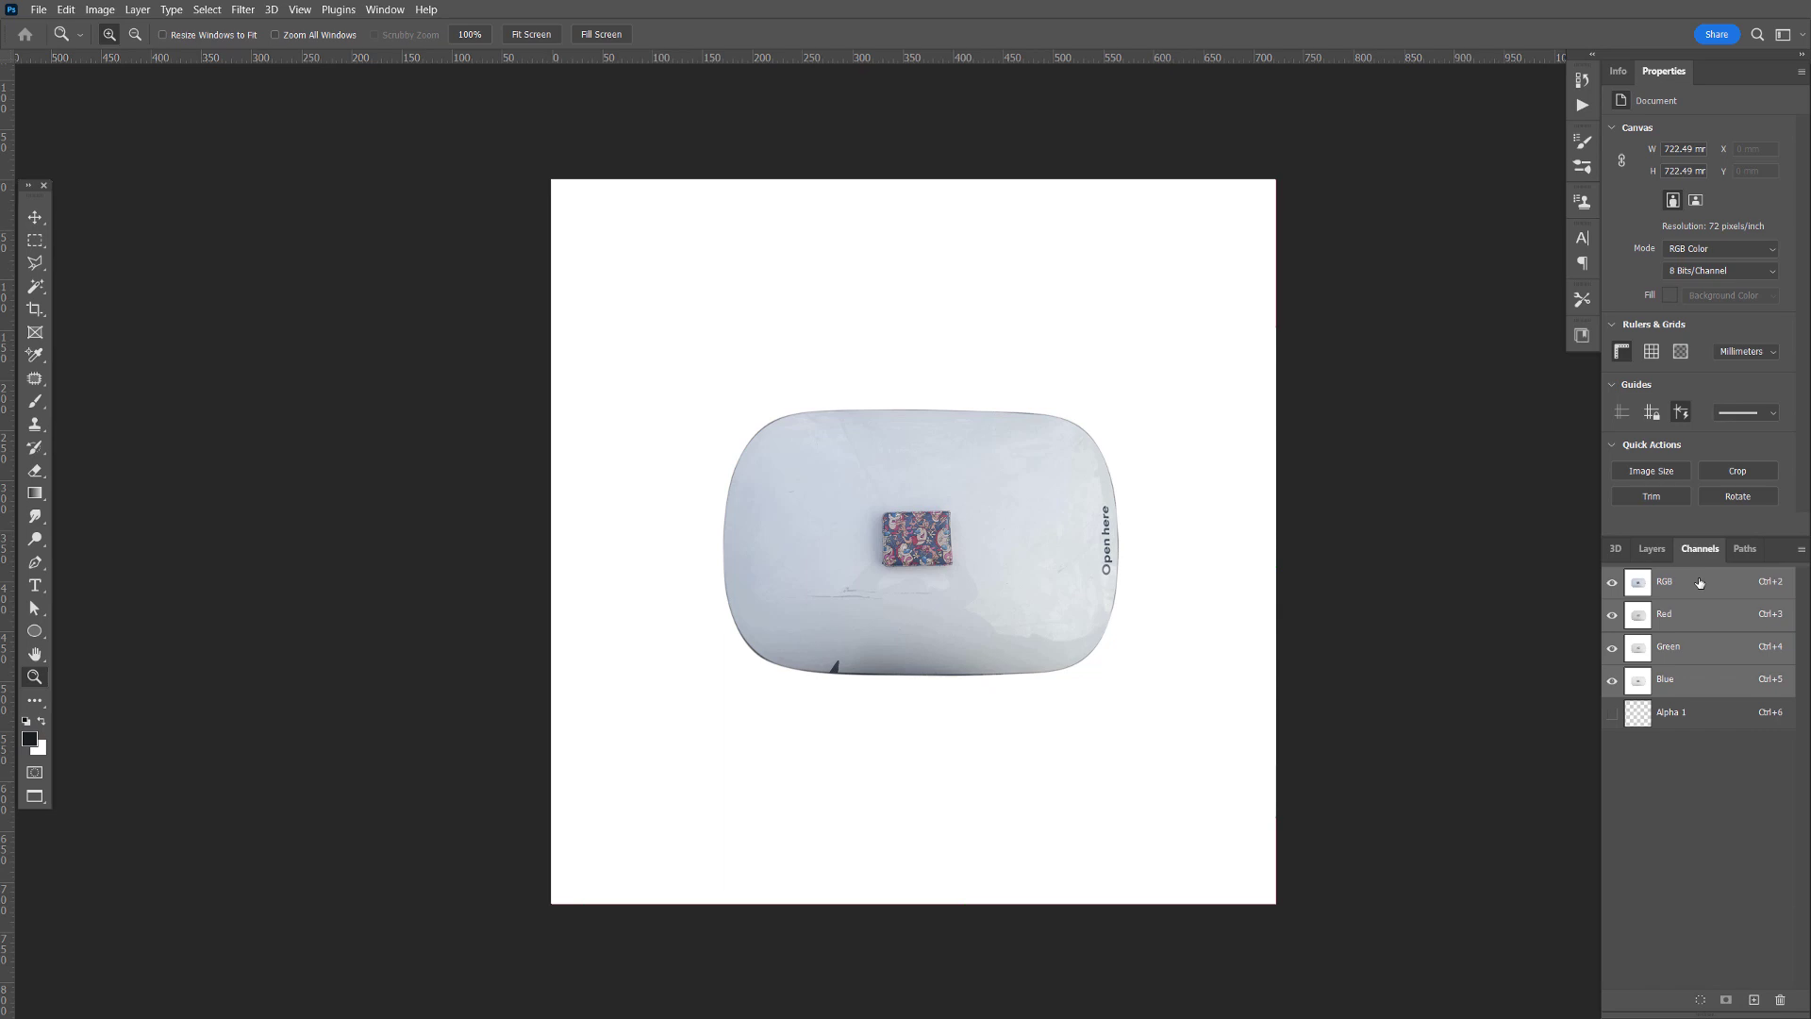
{"action": "left_click", "coordinate": [1639, 717], "text": "ctrl"}
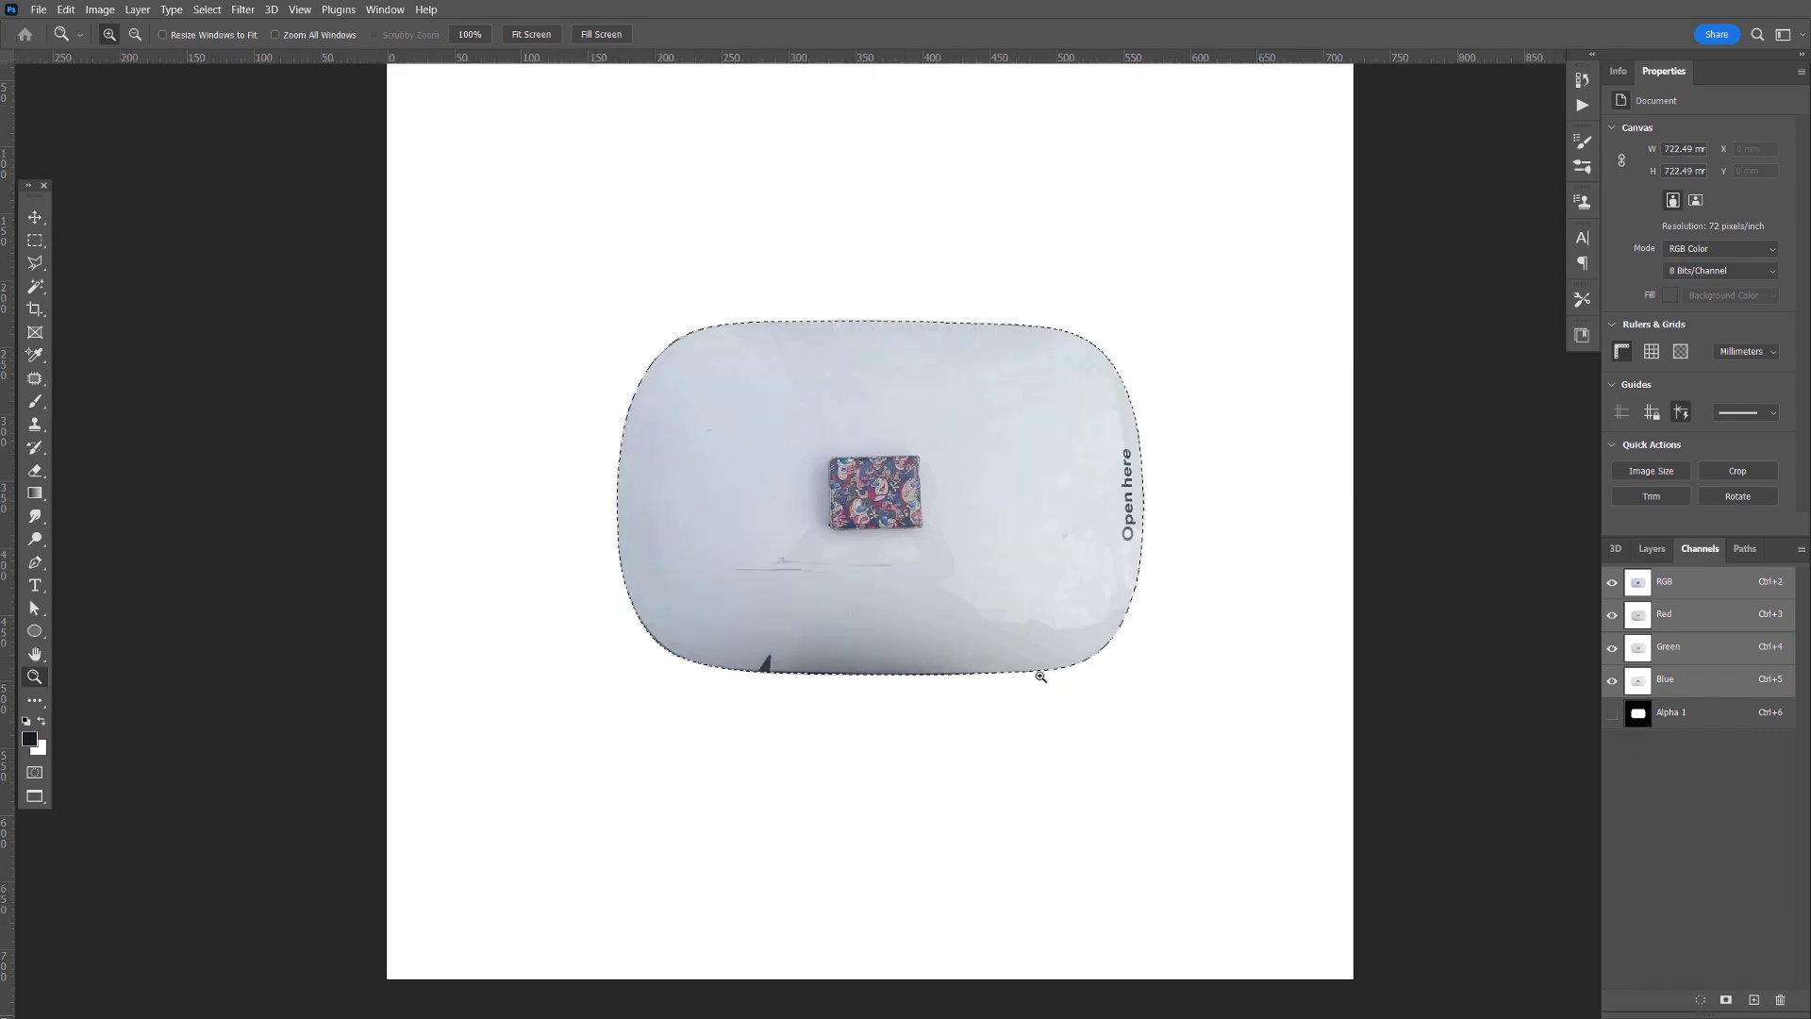
{"action": "left_click", "coordinate": [1039, 674]}
{"action": "left_click", "coordinate": [1036, 670]}
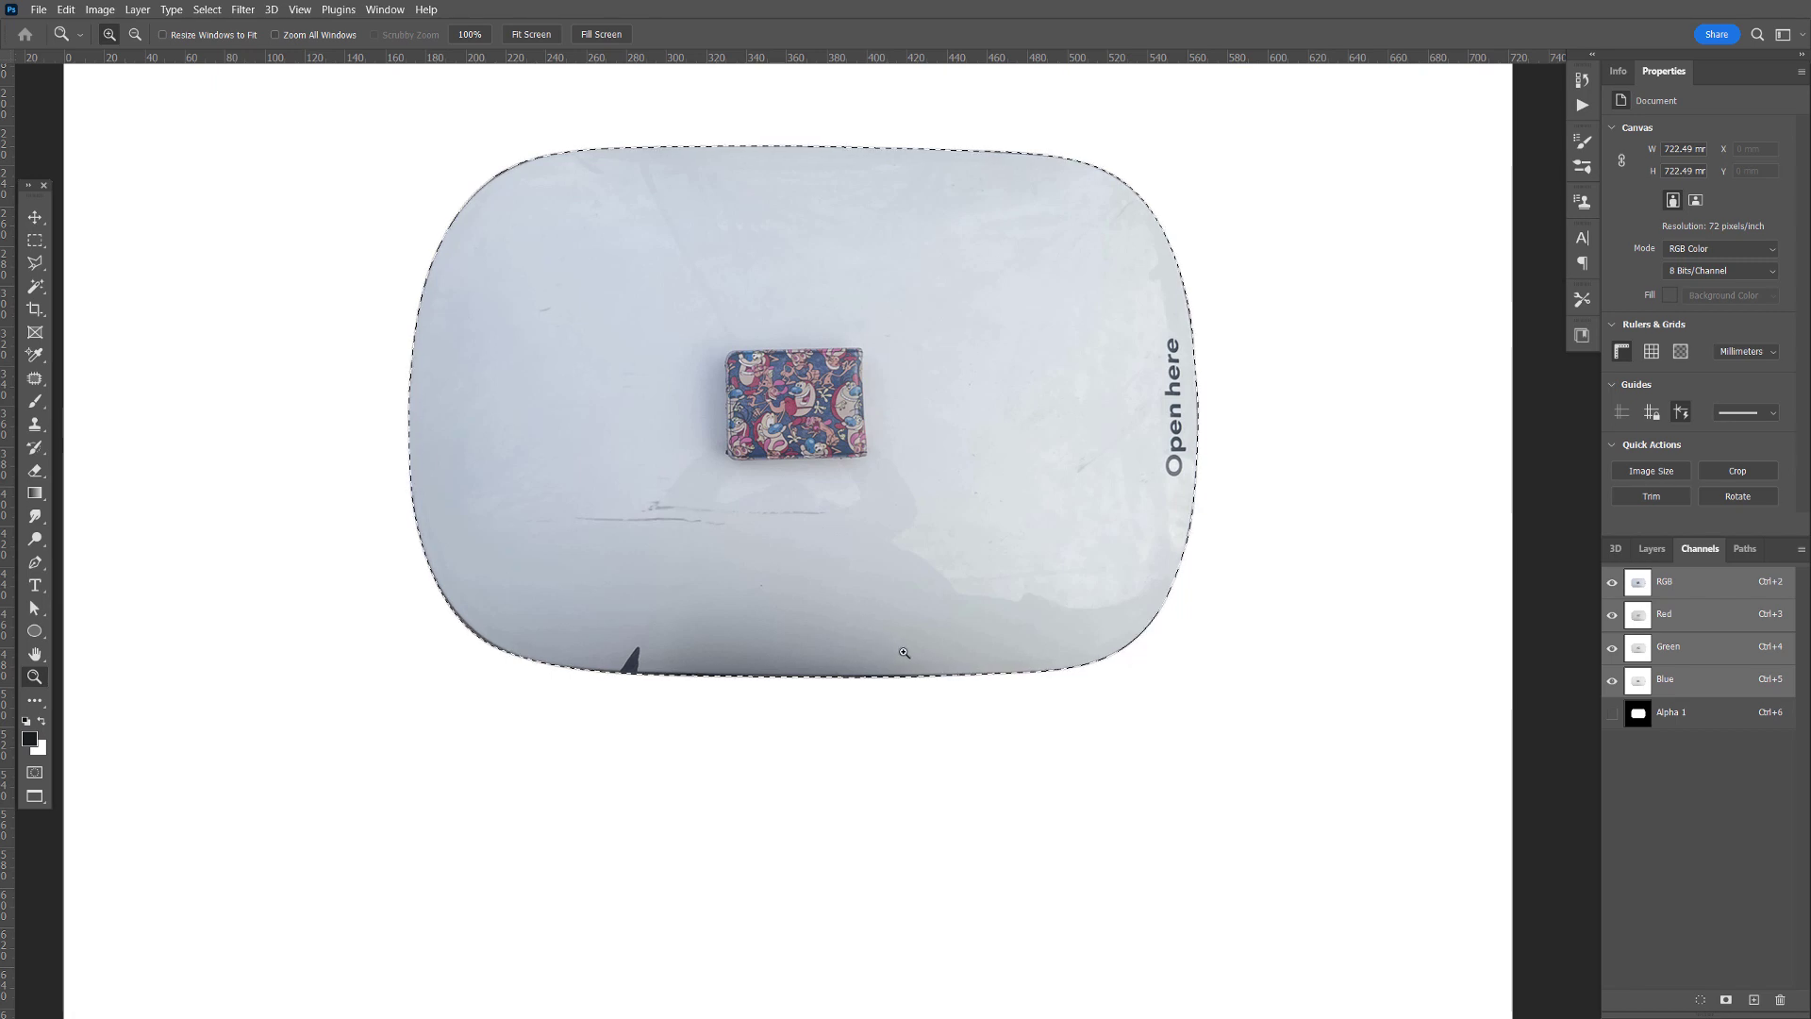
{"action": "left_click", "coordinate": [959, 644], "text": "alt"}
{"action": "left_click", "coordinate": [957, 642], "text": "alt"}
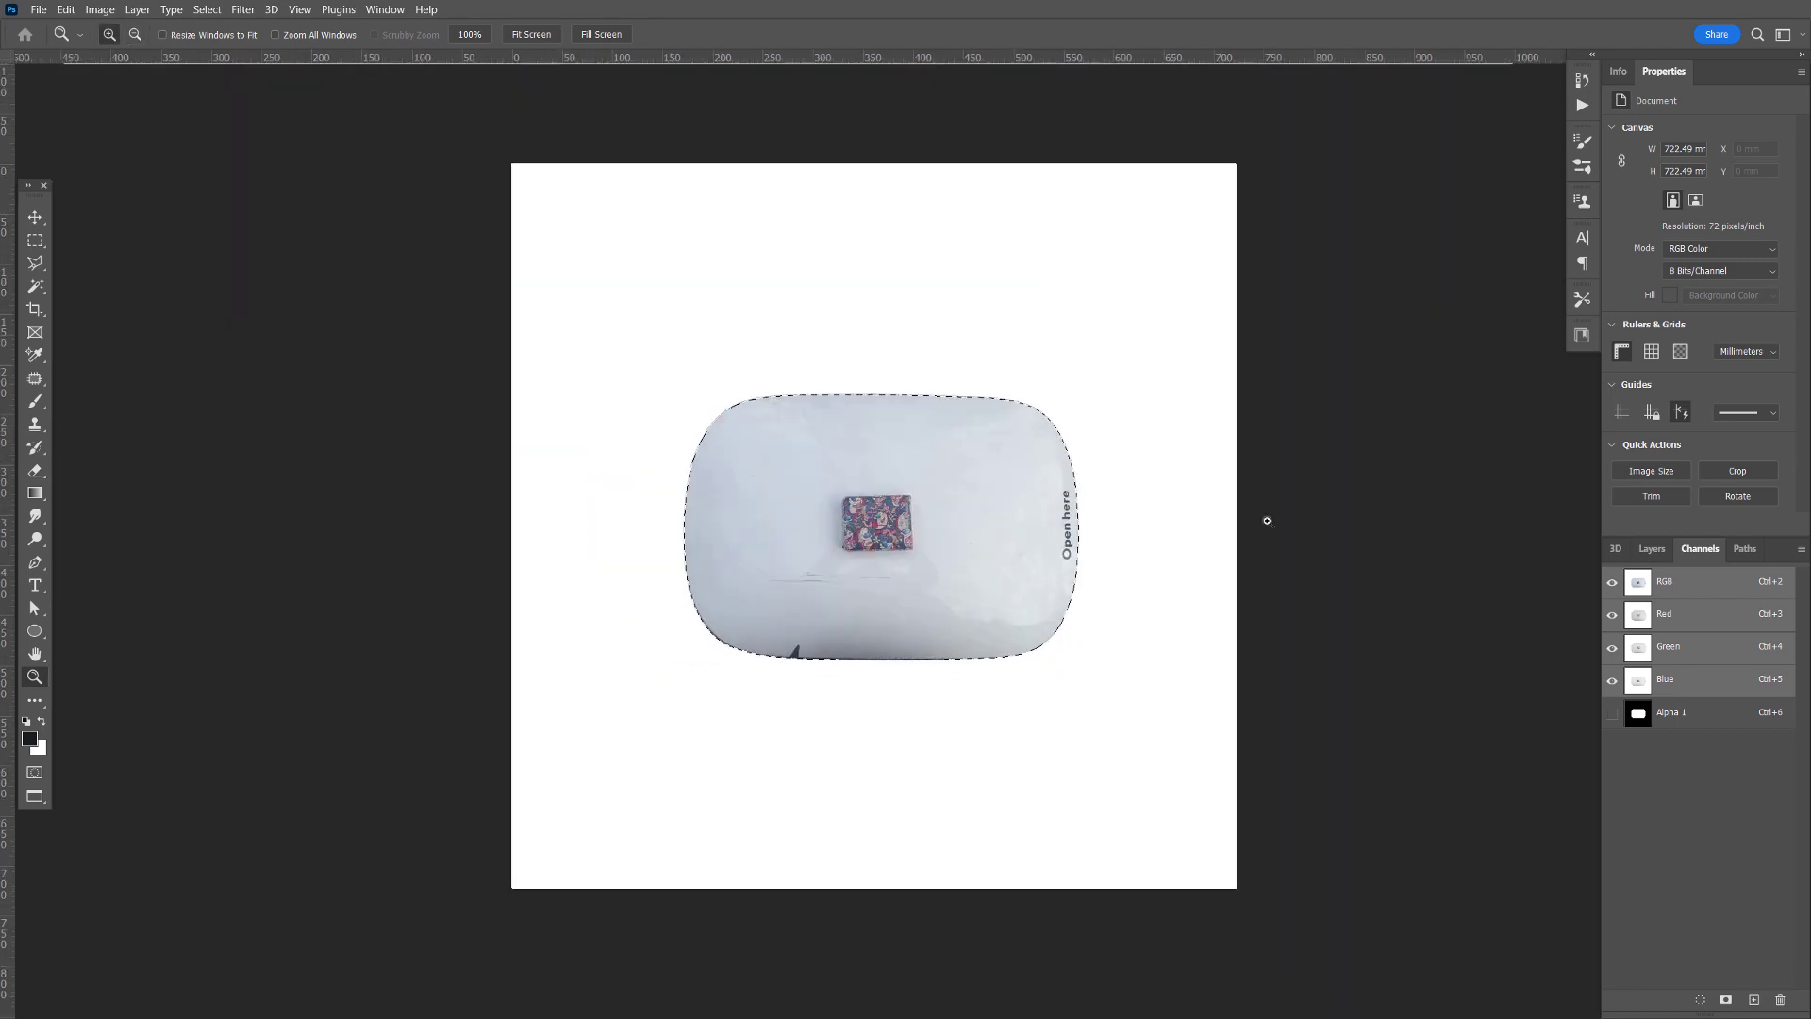
{"action": "key", "text": "ctrl+z"}
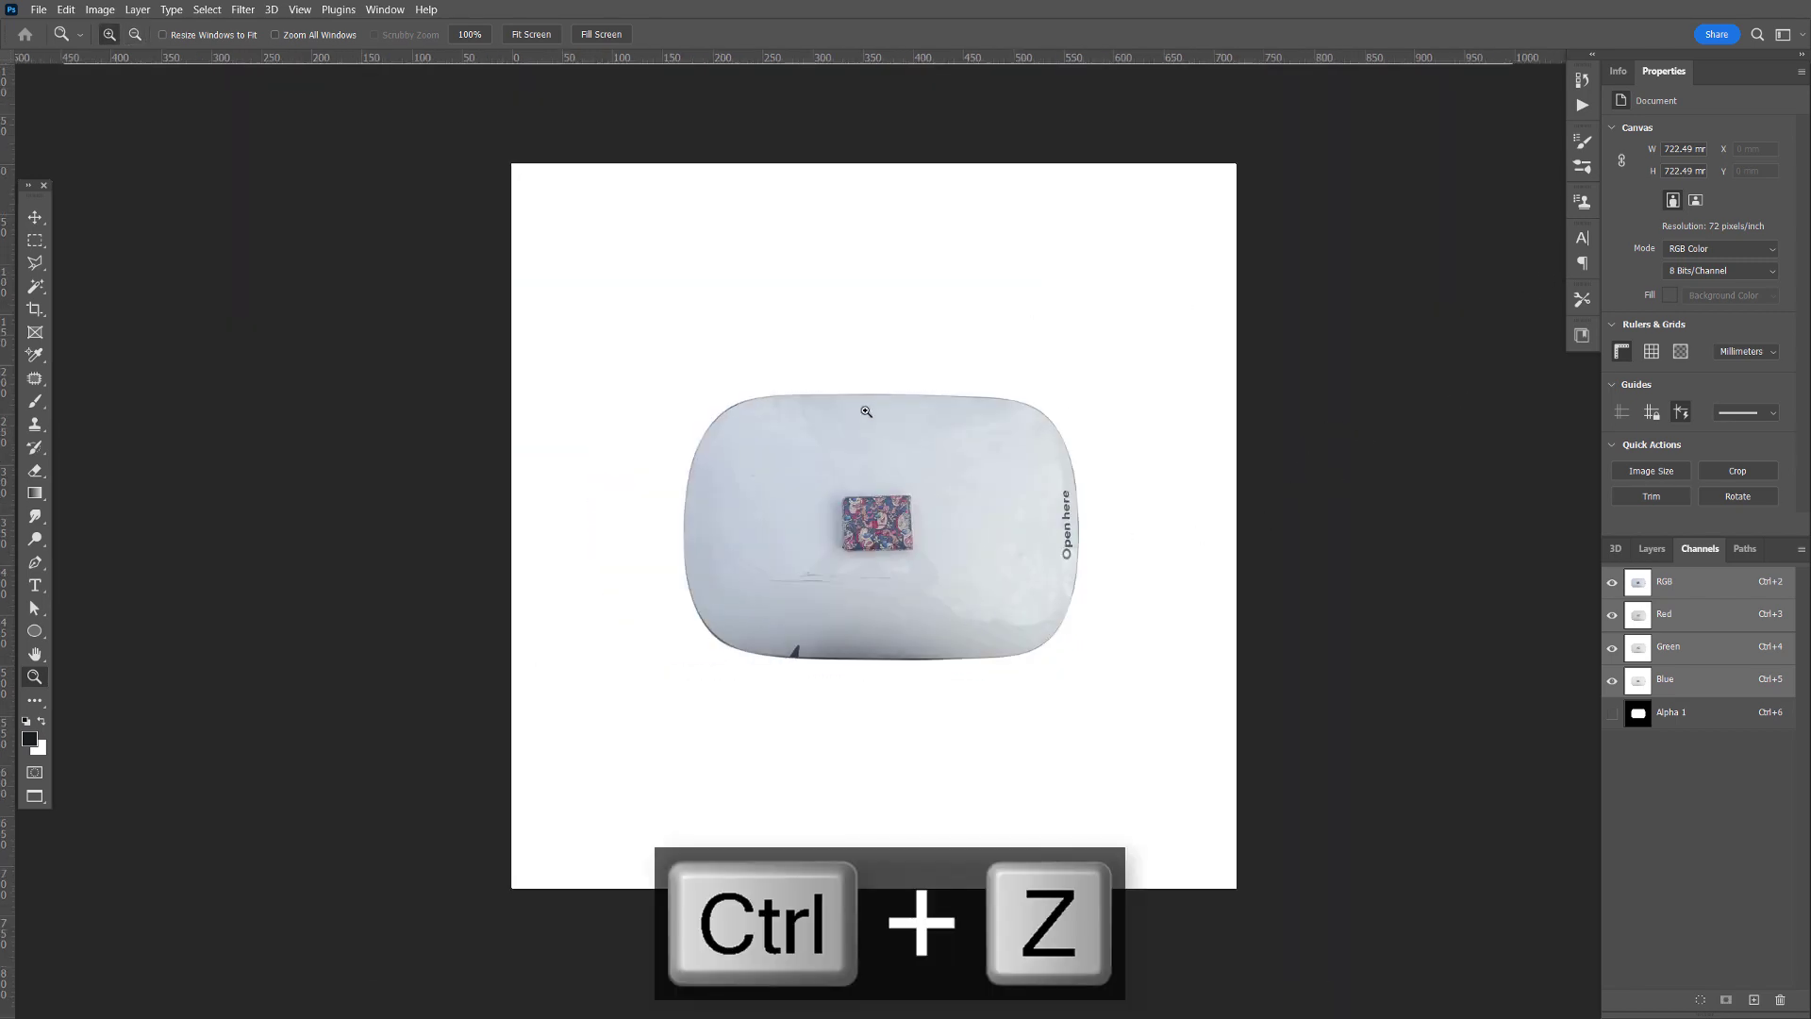
- Copy ref_starship_top.tga from the ref_starship folder into the Starship project's sourceimages folder in File Explorer
{"action": "key", "text": "alt+Tab"}
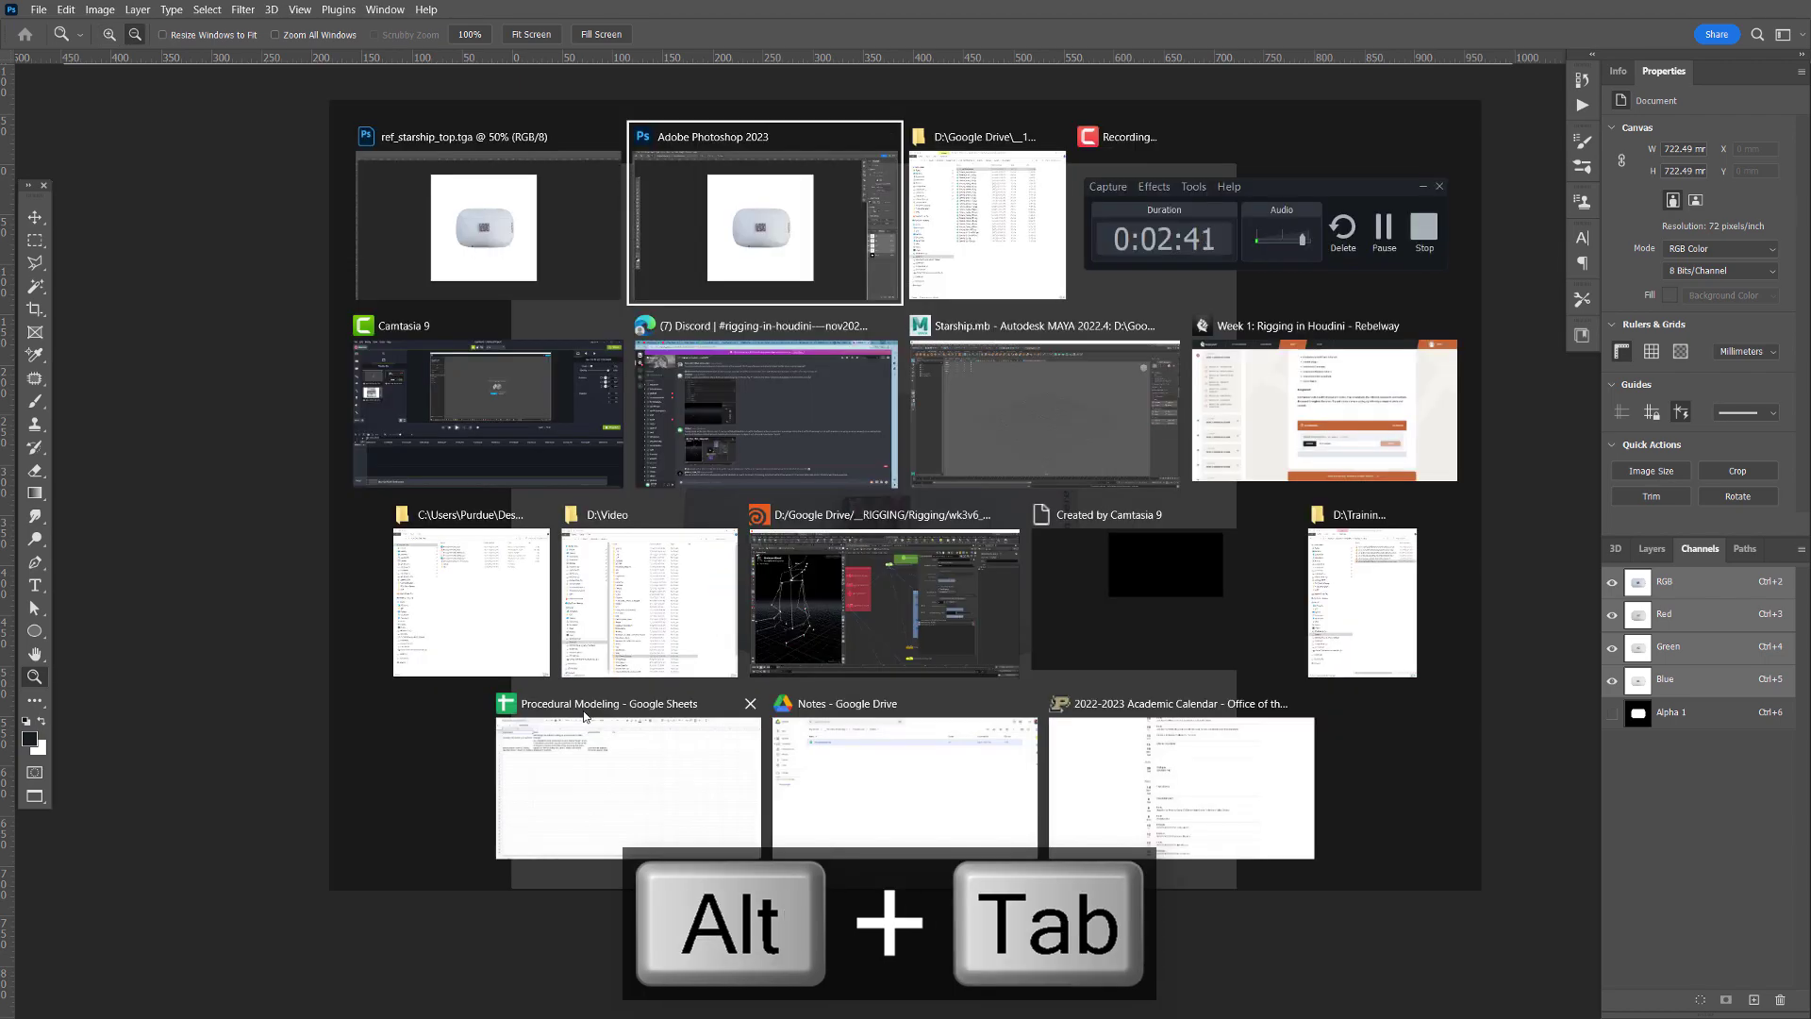
{"action": "key", "text": "Tab"}
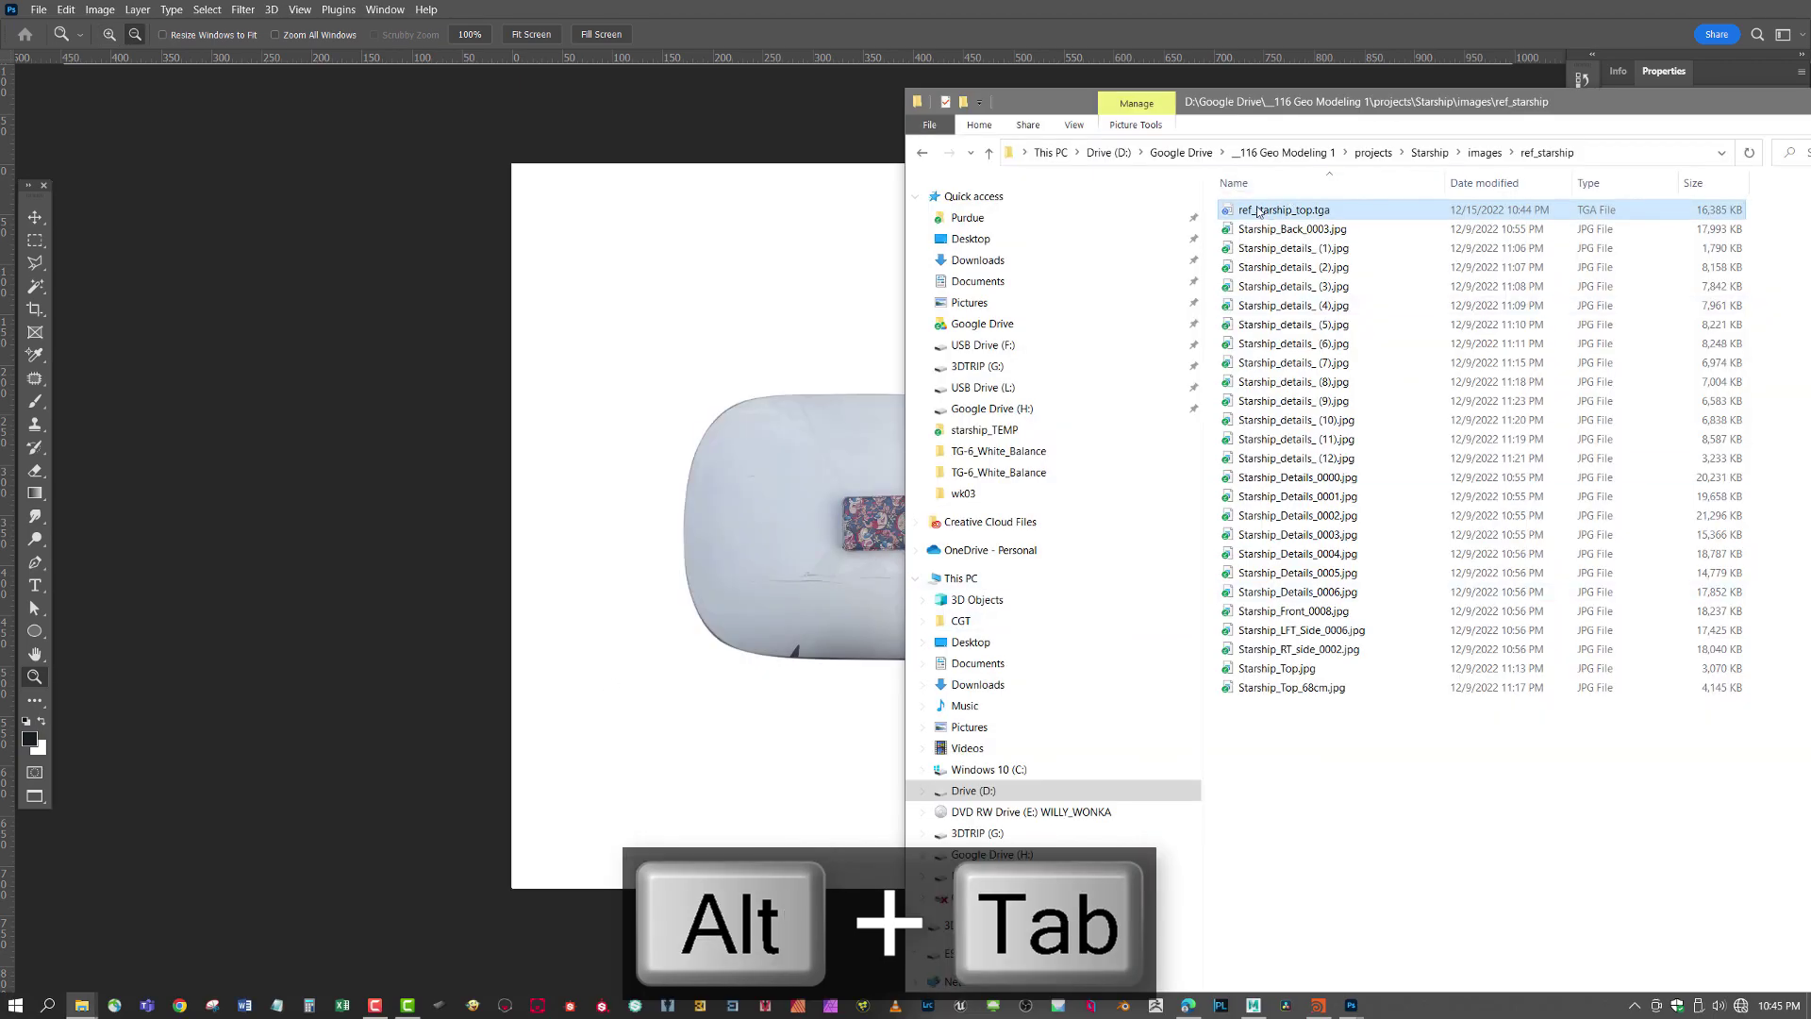
{"action": "right_click", "coordinate": [1233, 239]}
{"action": "key", "text": "Escape"}
{"action": "left_click", "coordinate": [1485, 154]}
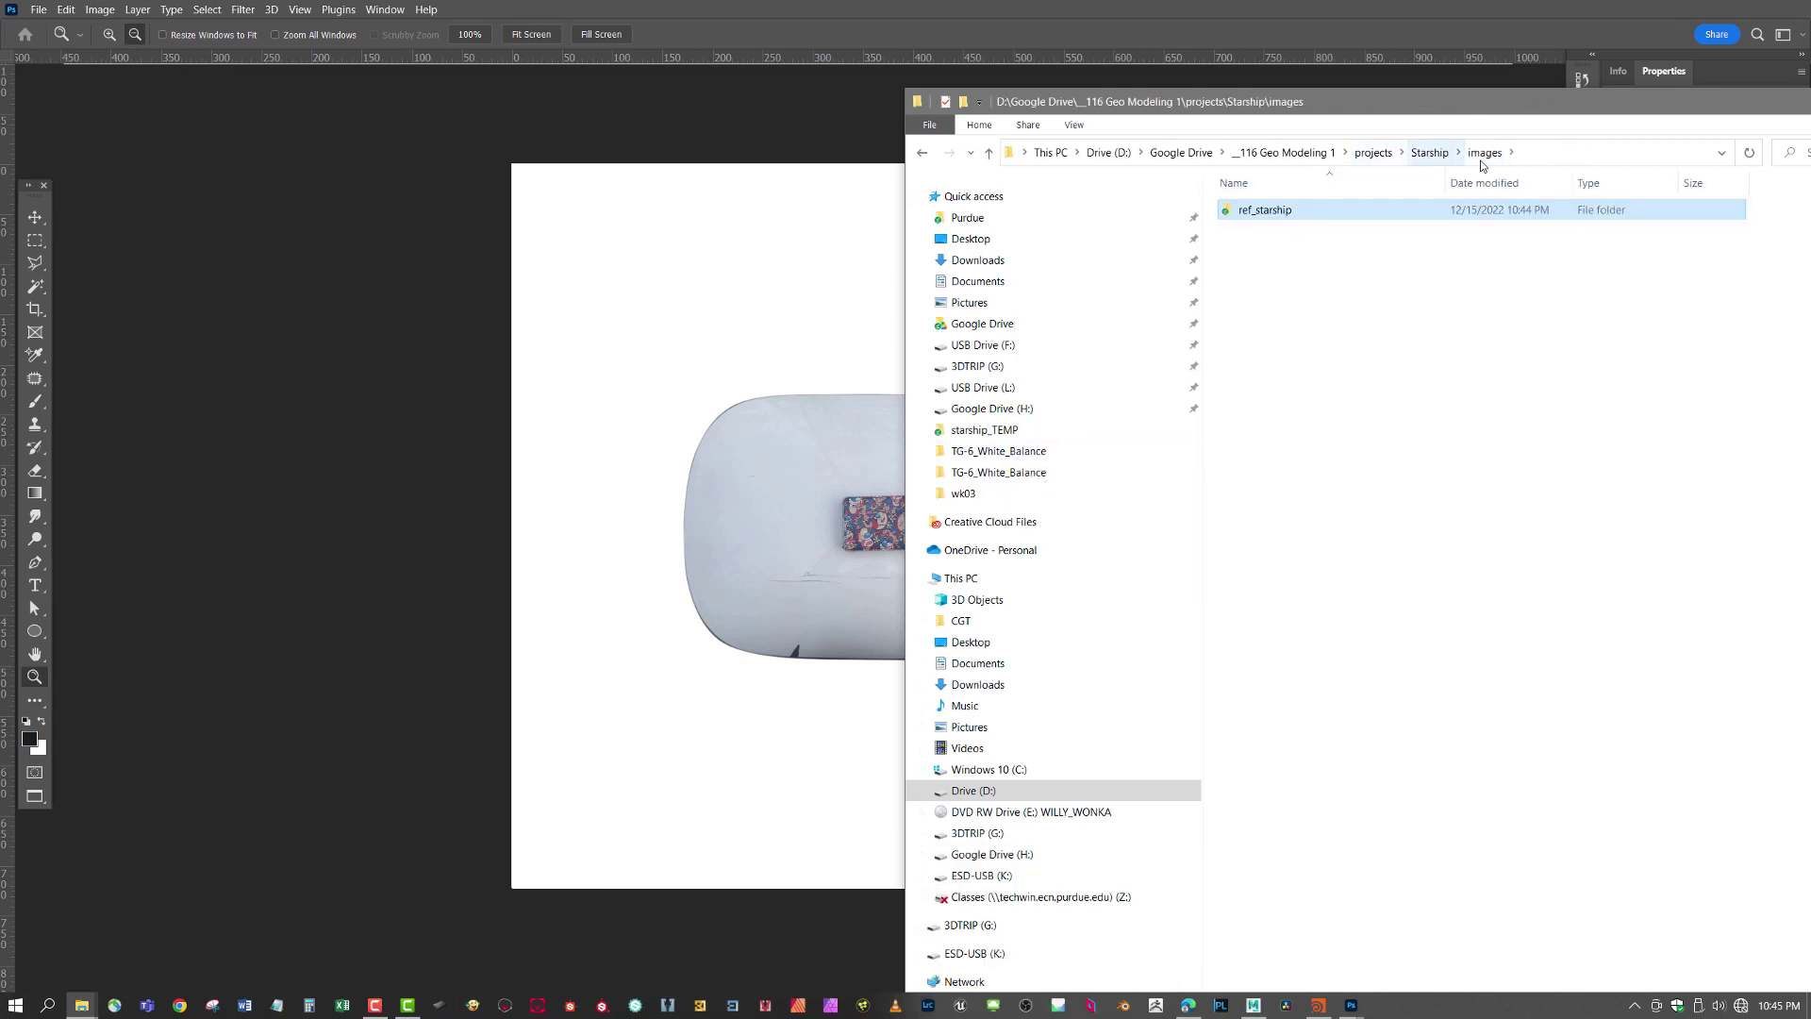
{"action": "left_click", "coordinate": [1429, 154]}
{"action": "double_click", "coordinate": [1281, 441]}
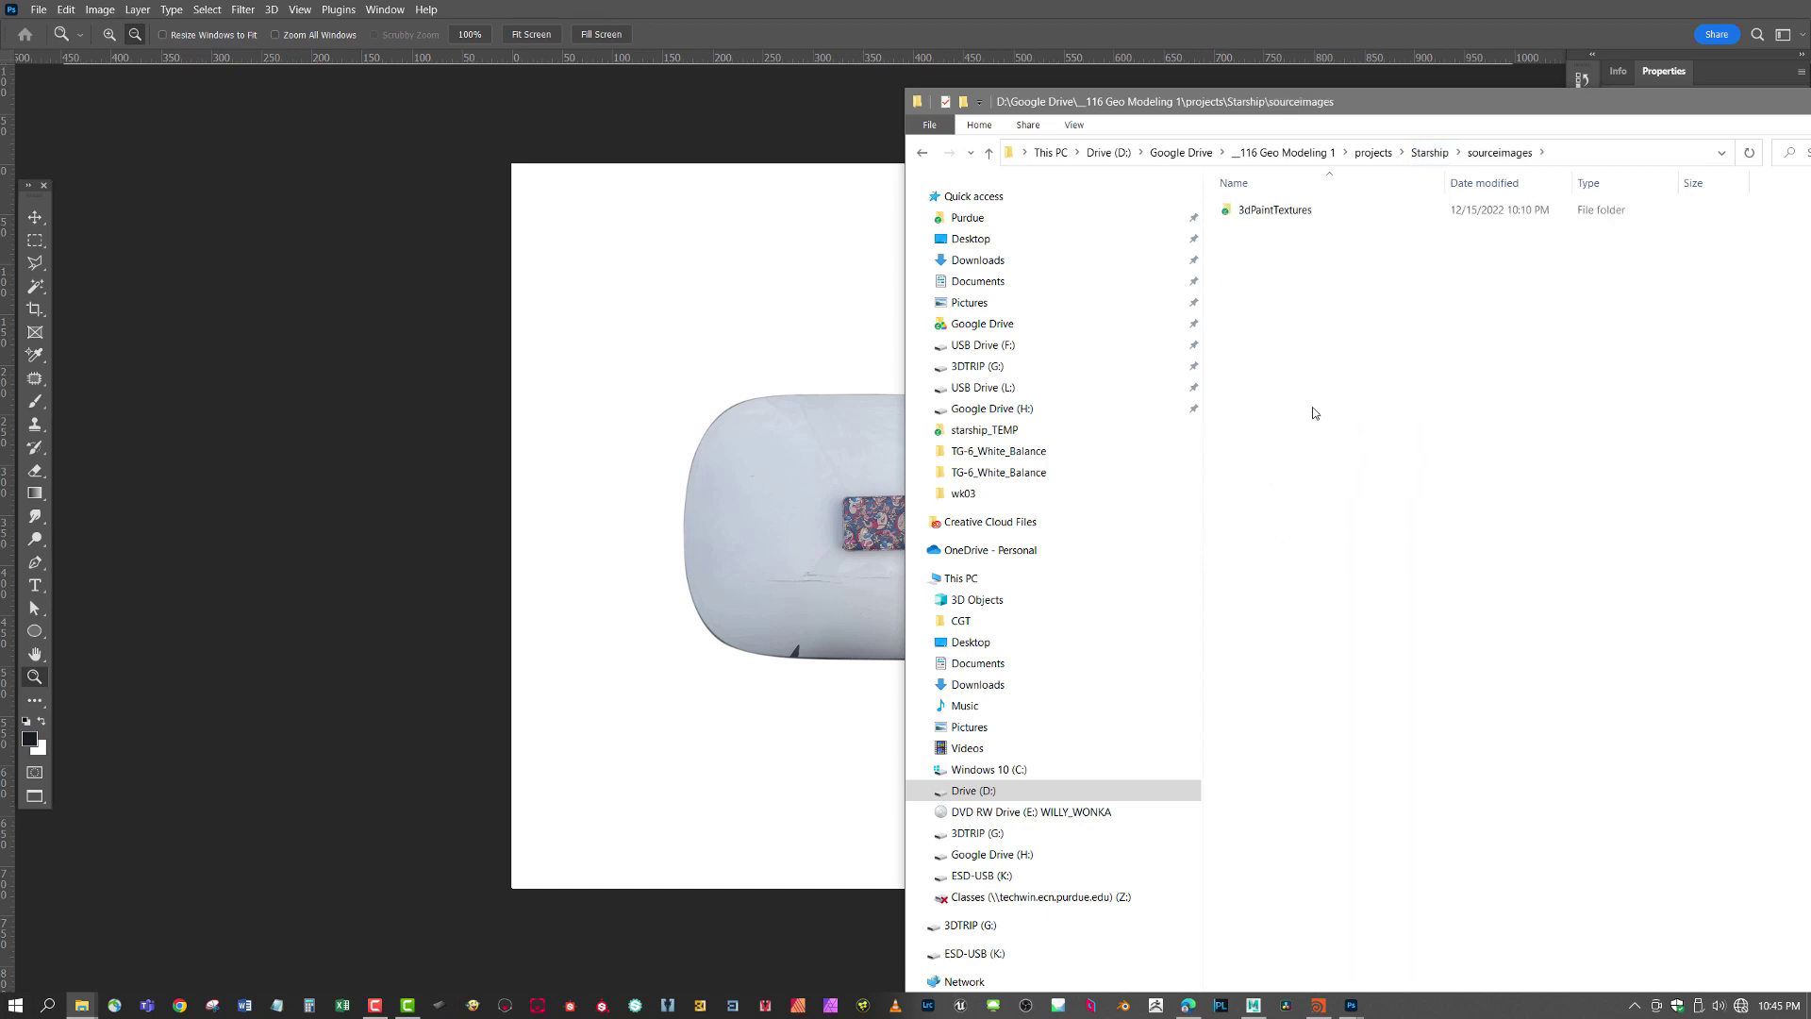
{"action": "key", "text": "ctrl+v"}
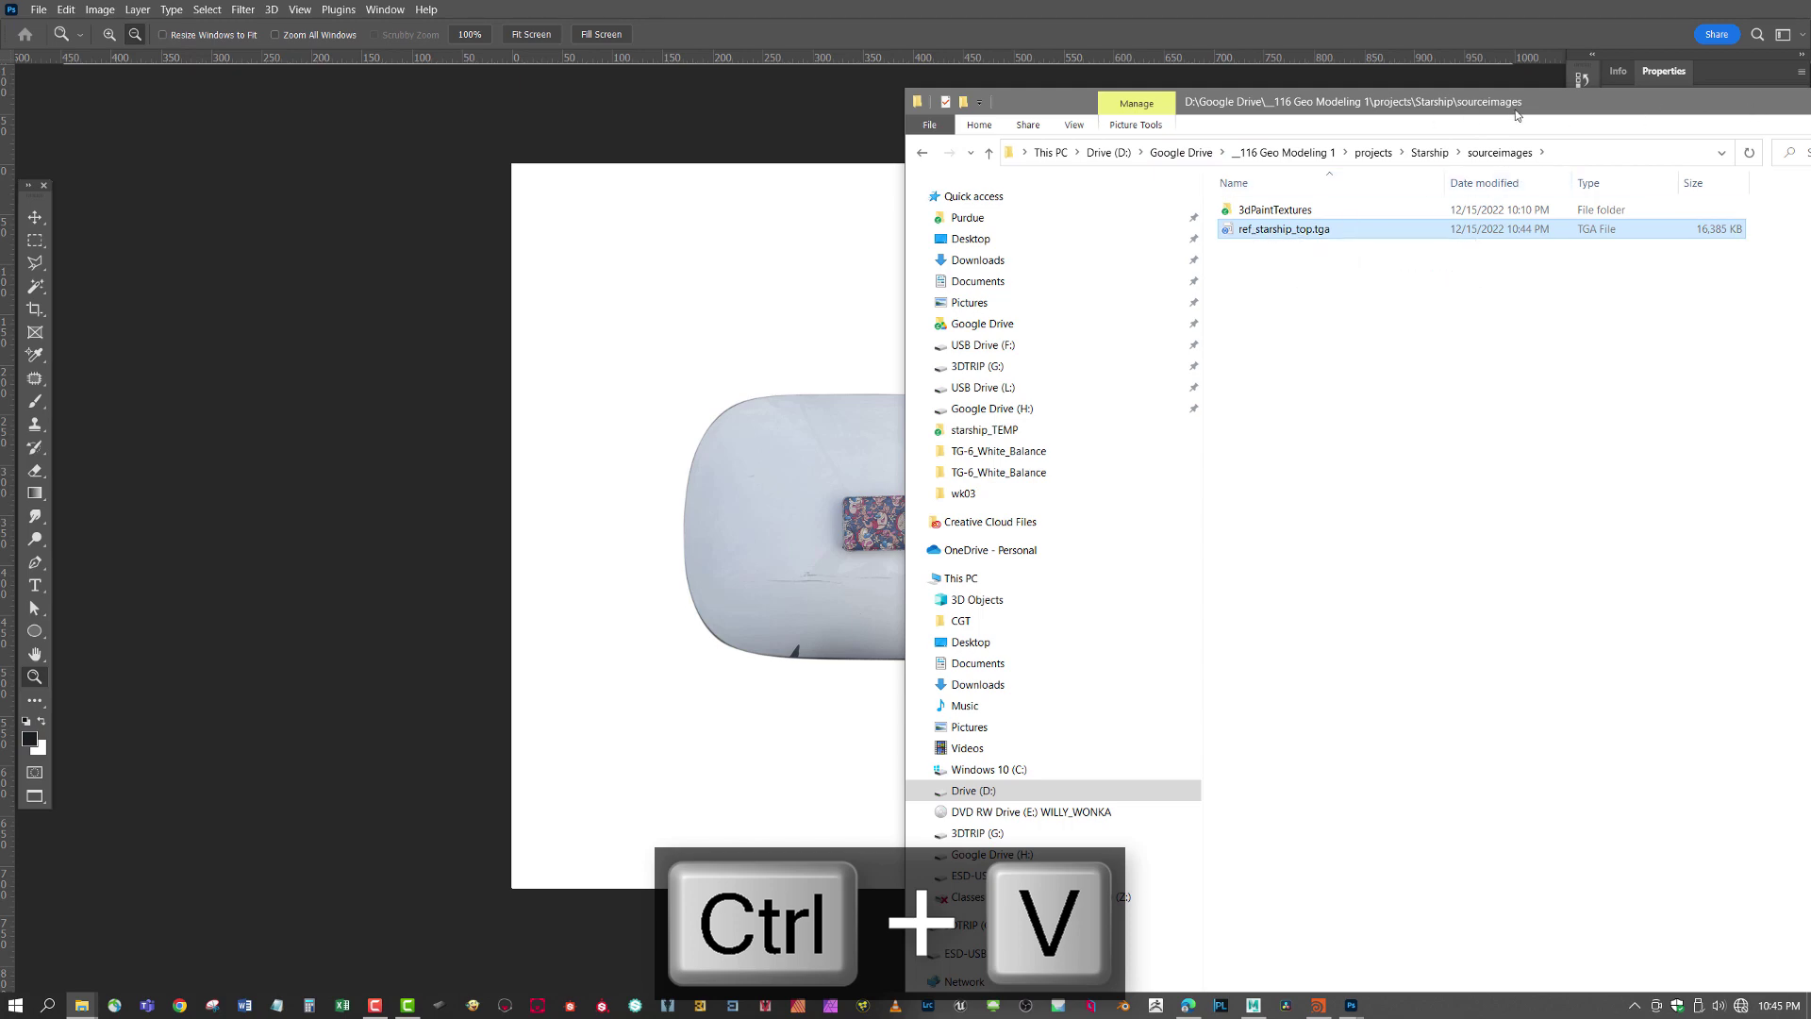
- Leave the file window and switch to the Starship.mb scene in Maya
{"action": "left_click_drag", "start_coordinate": [1590, 112], "coordinate": [1509, 131]}
{"action": "left_click", "coordinate": [1537, 140]}
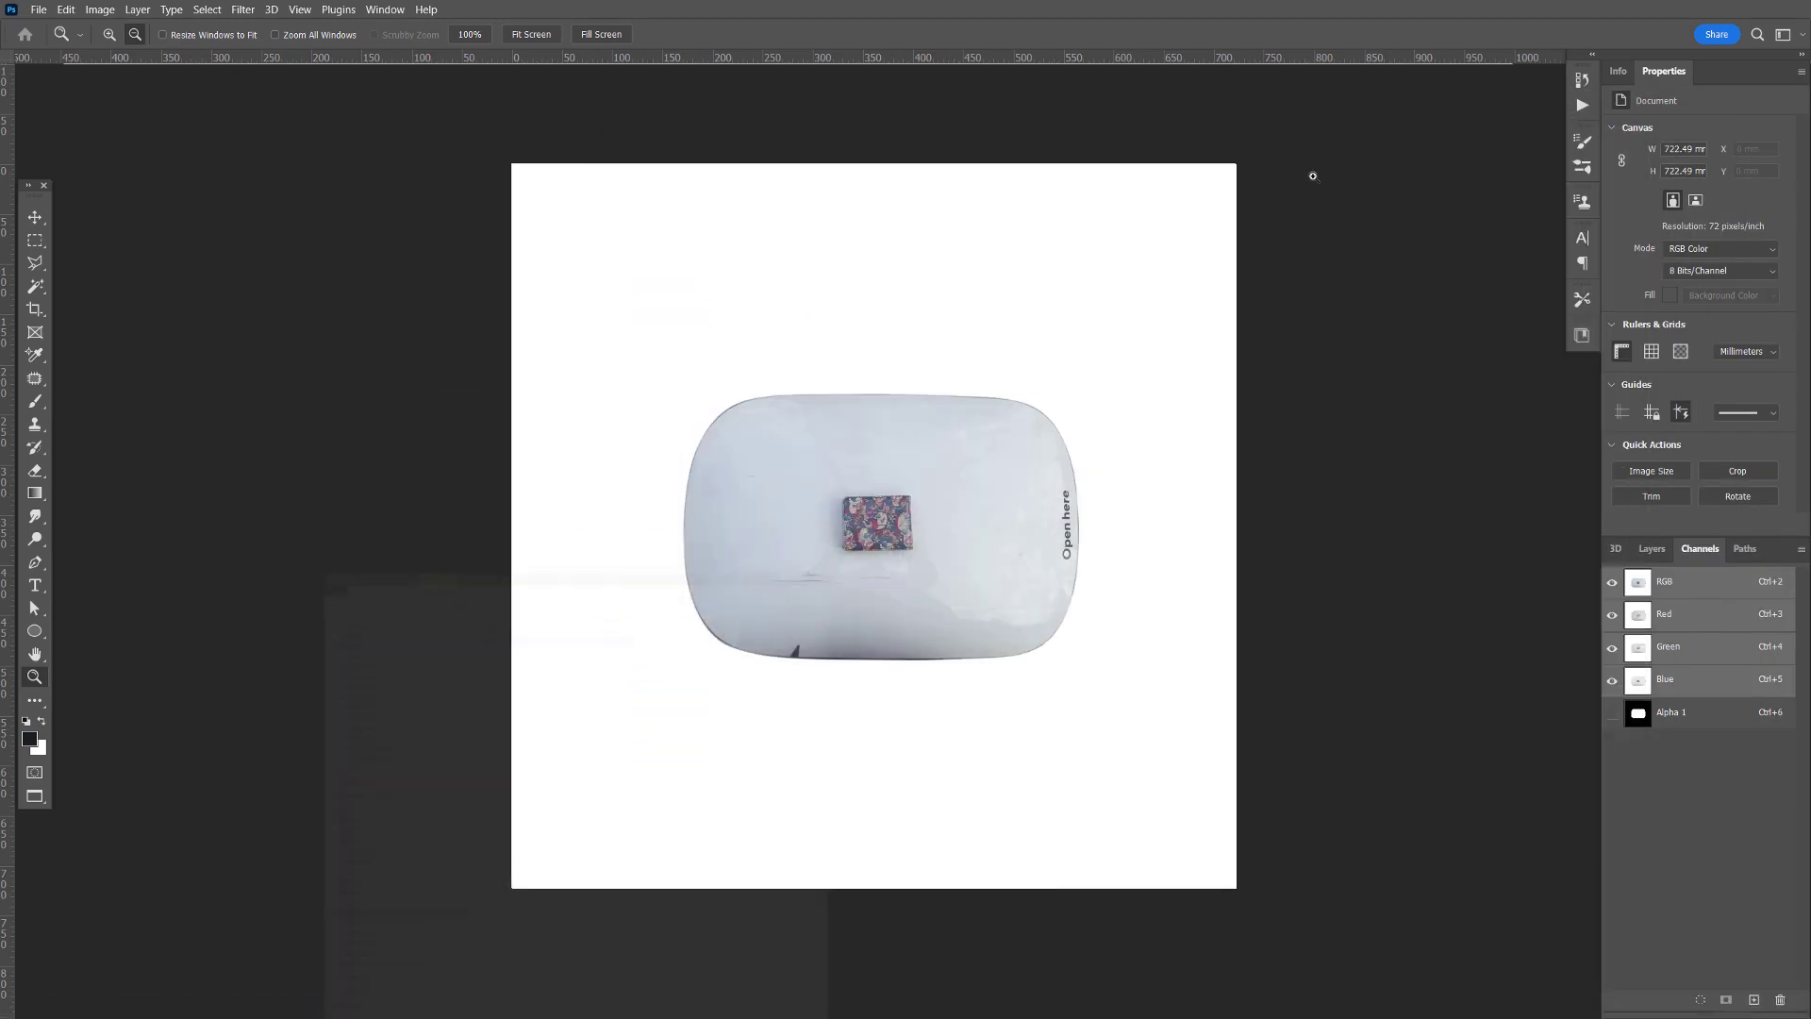
{"action": "key", "text": "alt+Tab"}
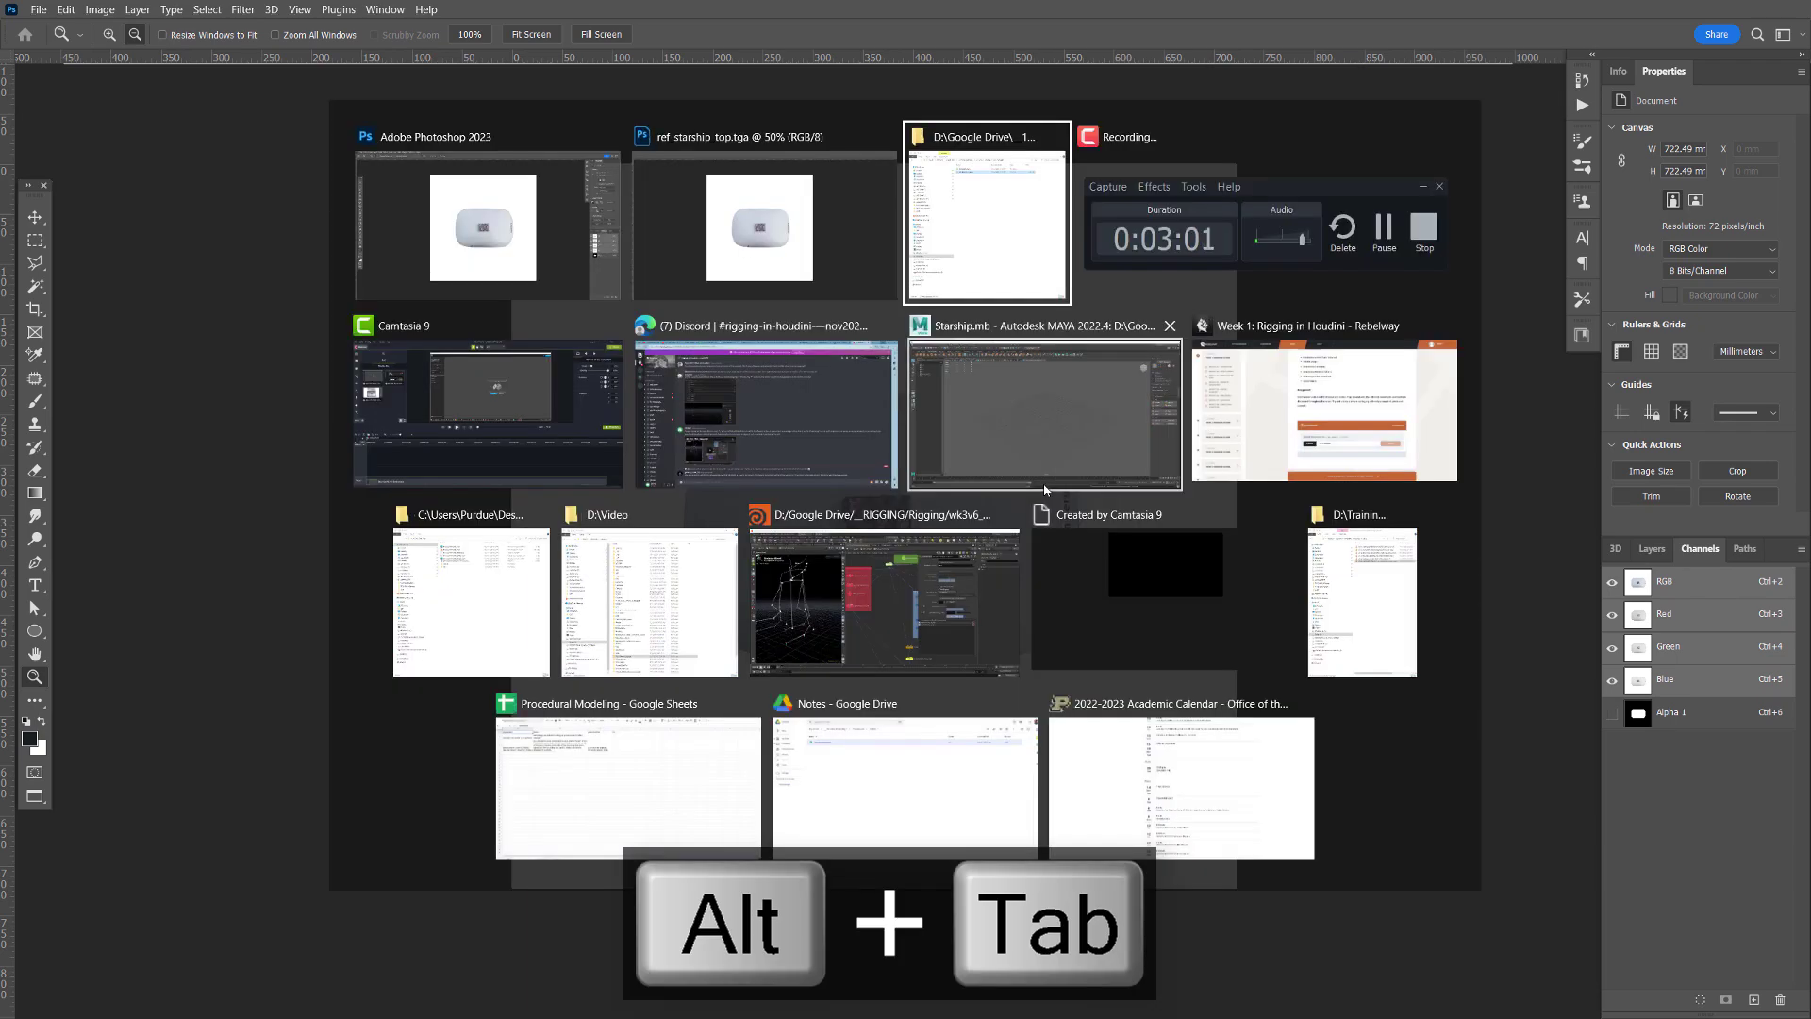
{"action": "left_click", "coordinate": [1044, 486]}
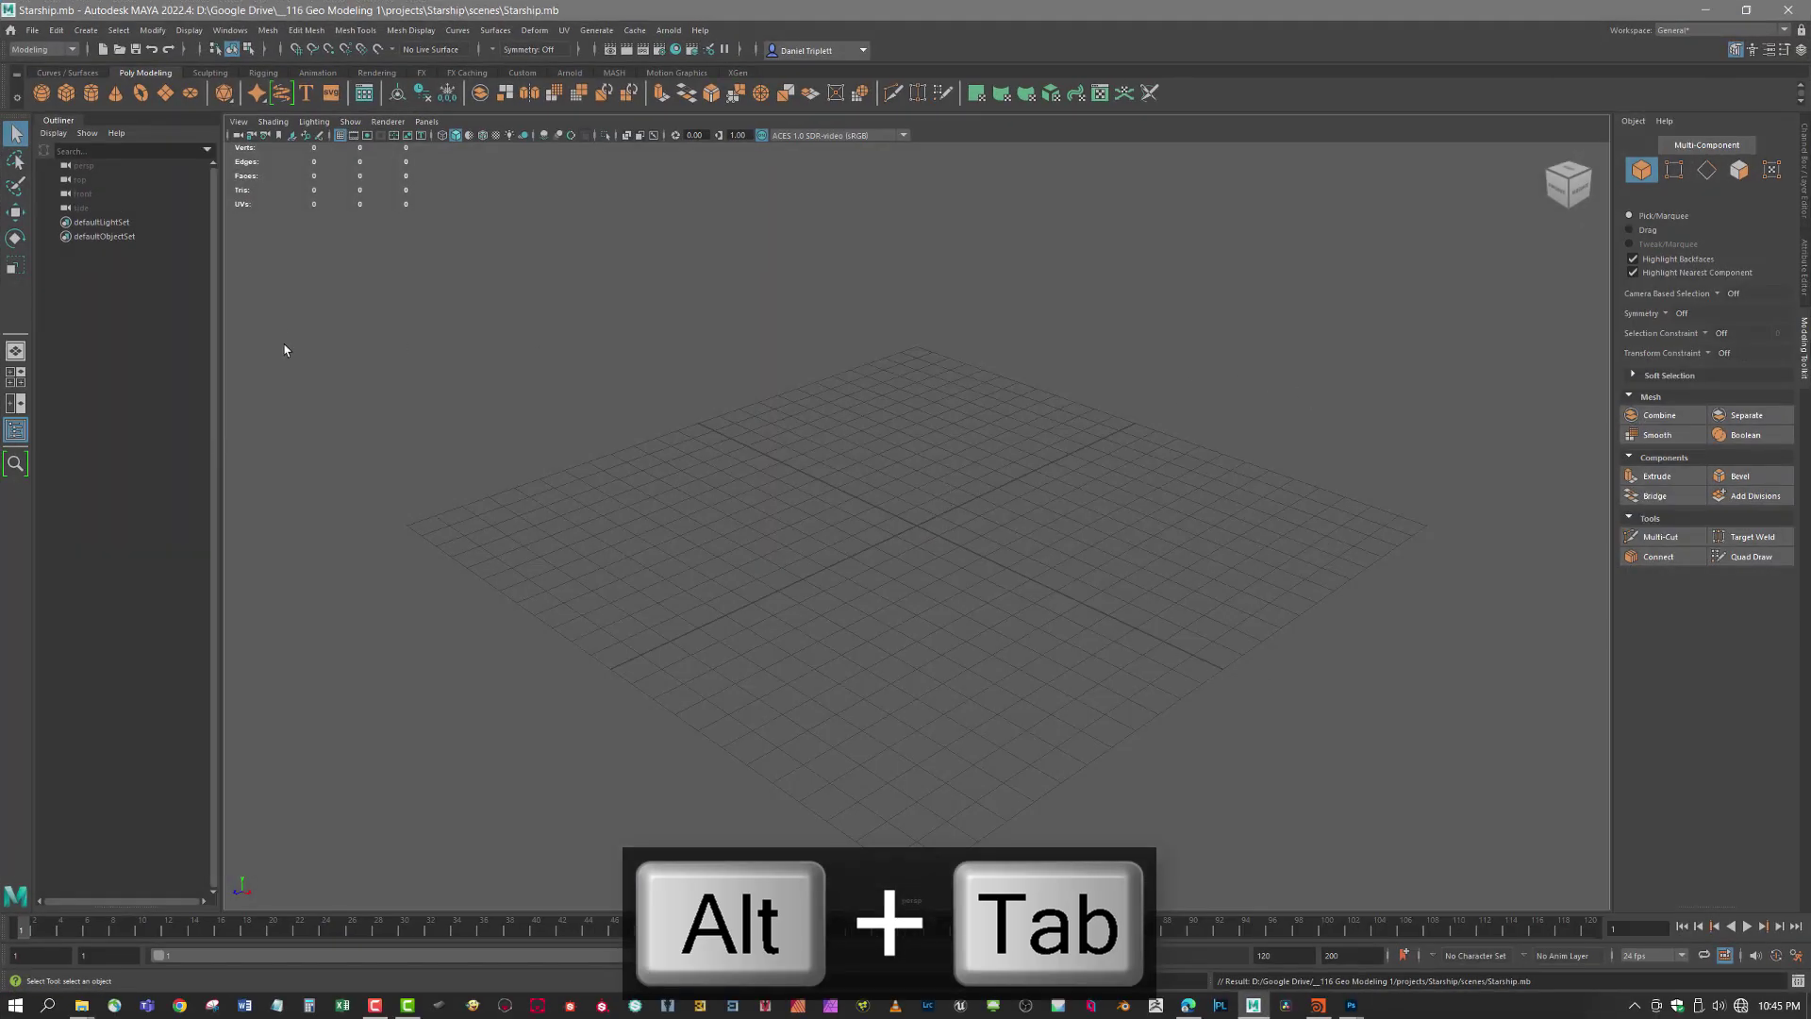
- Create a polygon plane at the origin and set its width and height to 24
{"action": "left_click", "coordinate": [165, 92]}
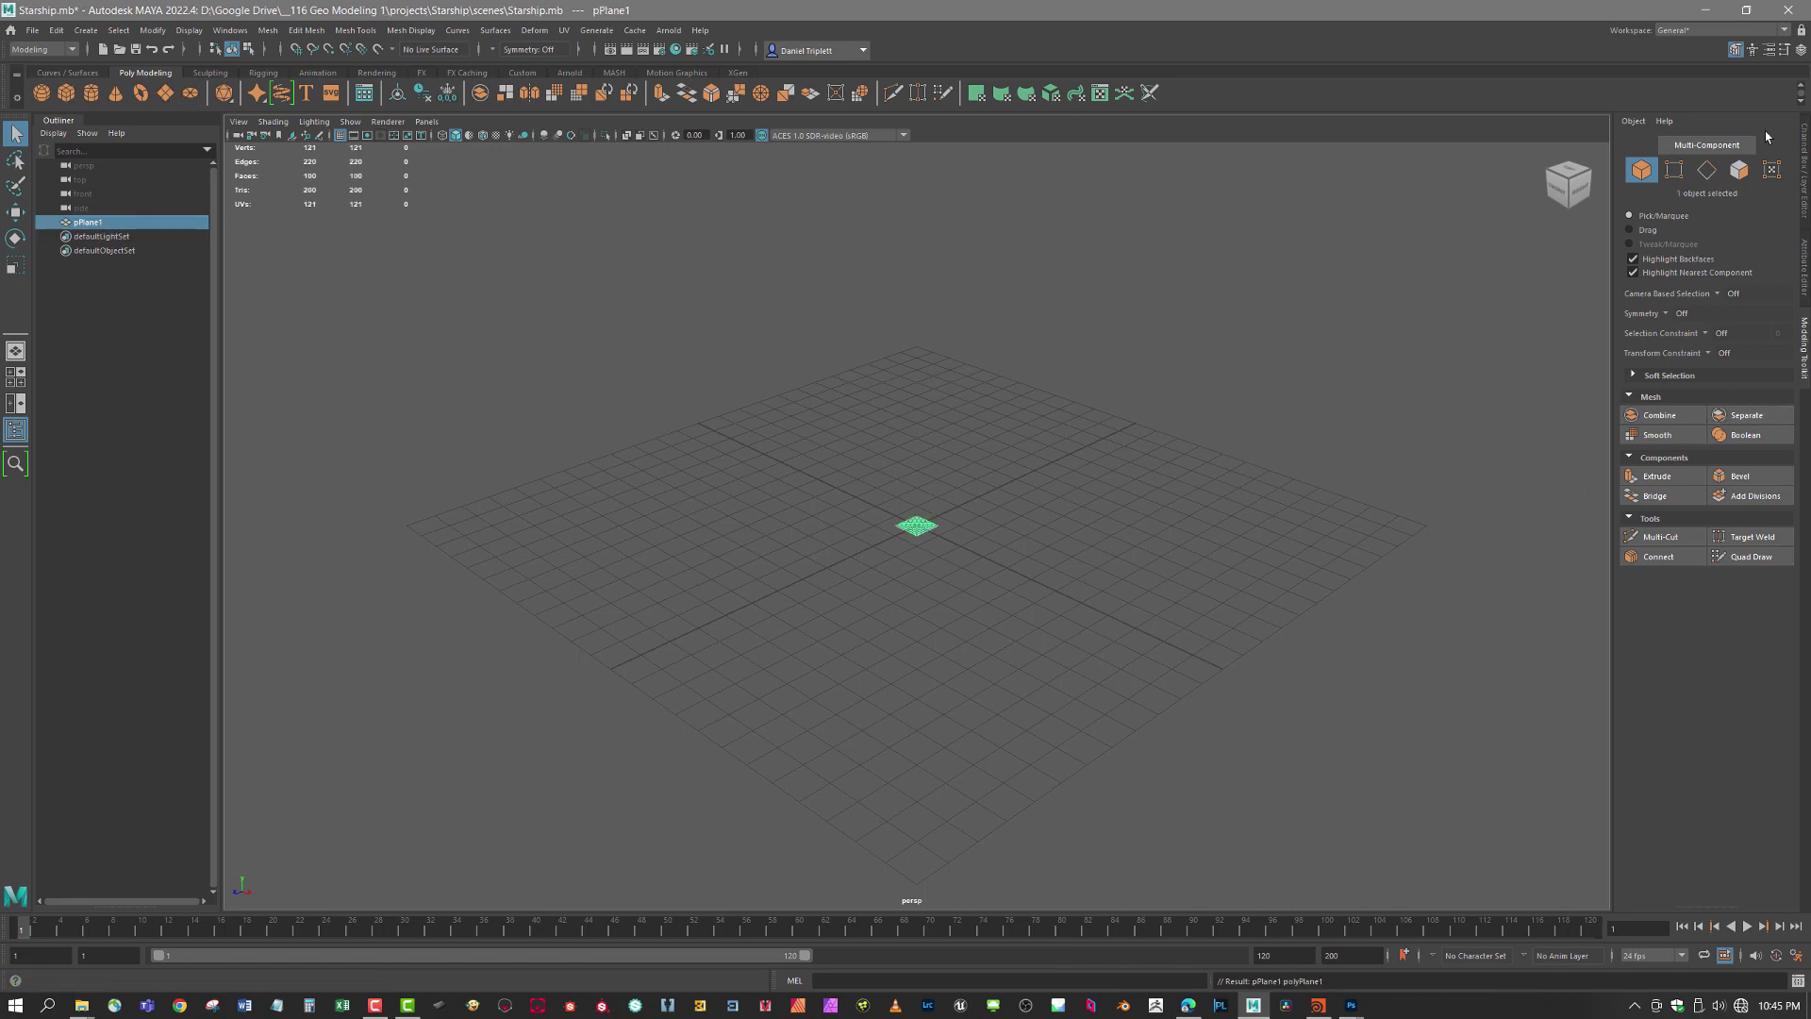
{"action": "left_click", "coordinate": [1803, 157]}
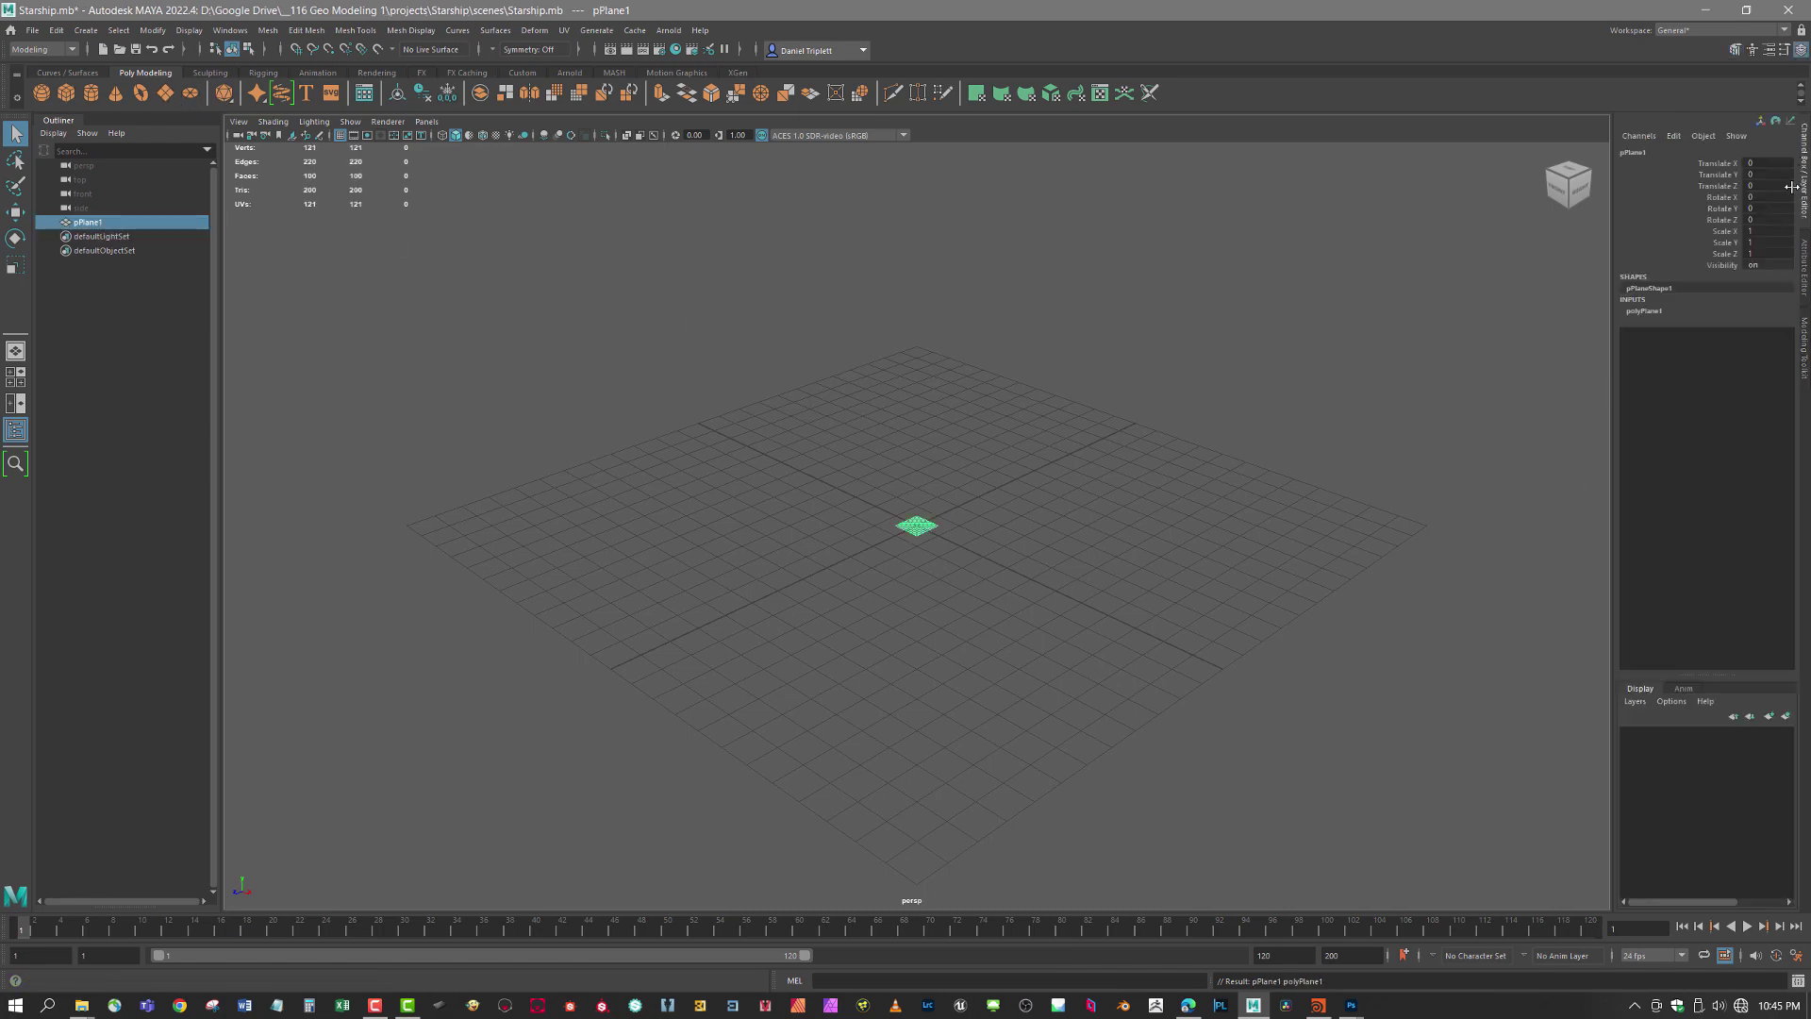
{"action": "left_click", "coordinate": [1647, 311]}
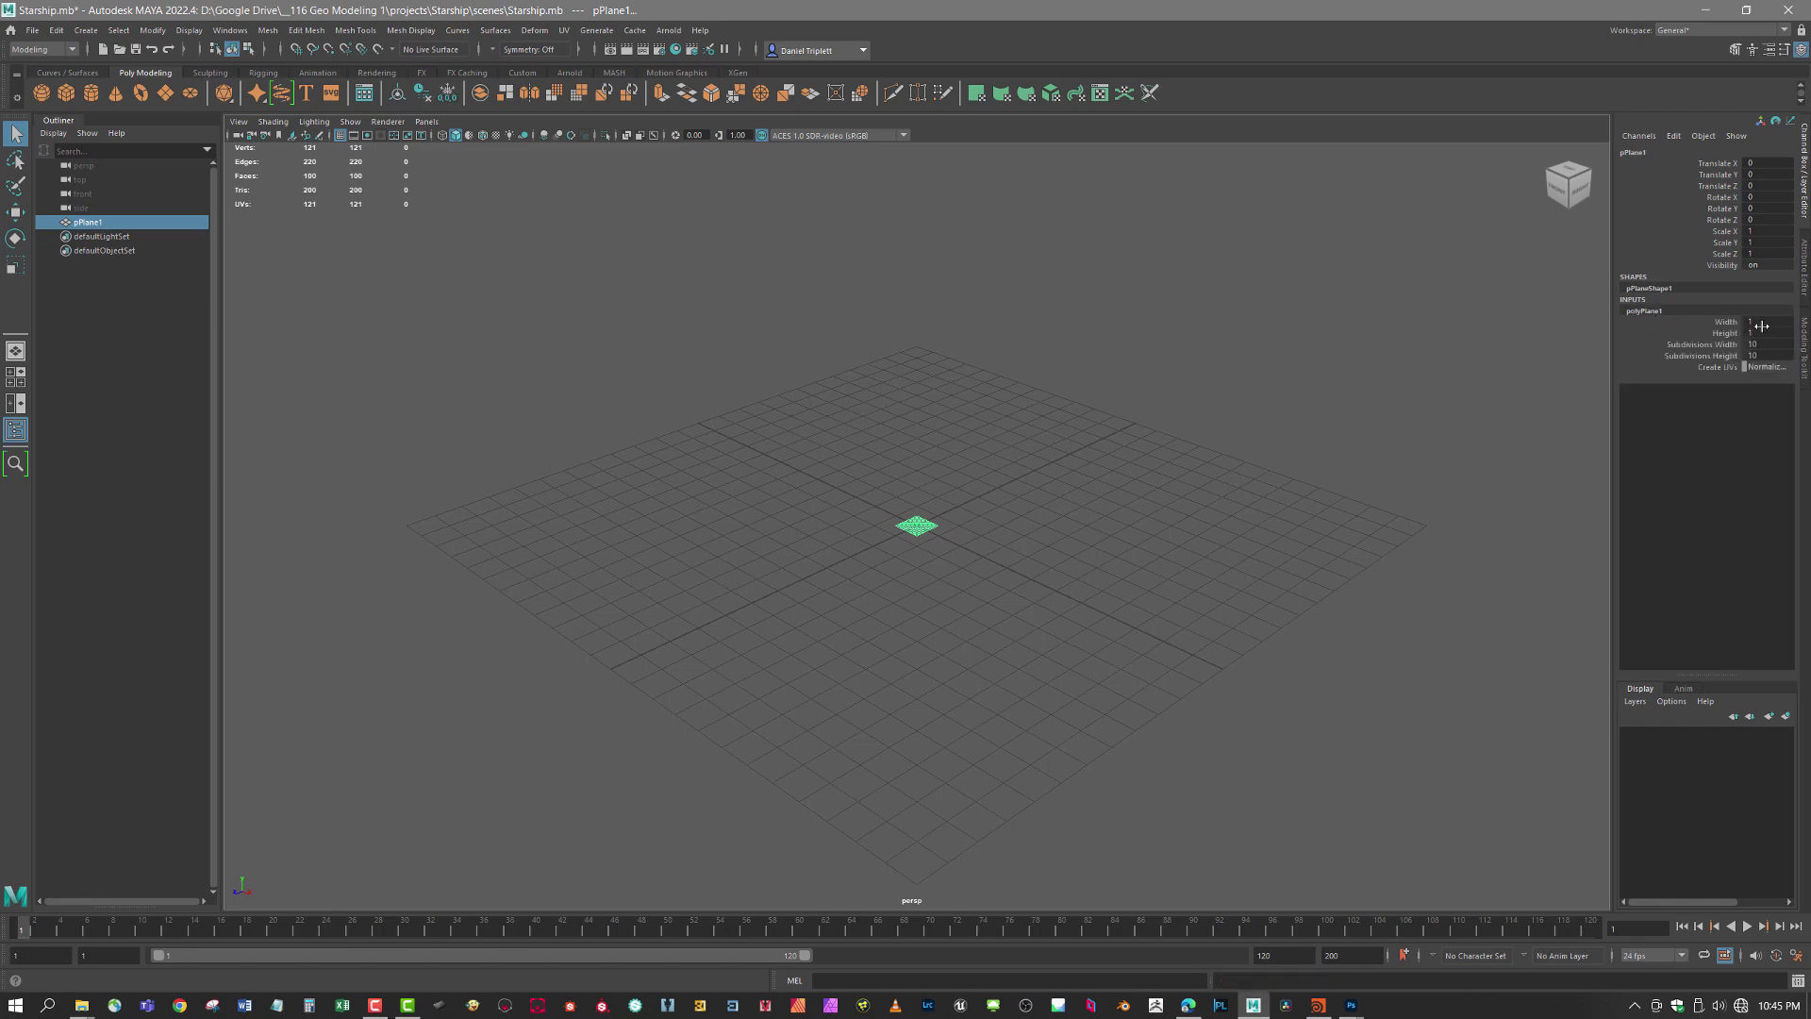
{"action": "left_click_drag", "start_coordinate": [1759, 320], "coordinate": [1720, 338]}
{"action": "type", "text": "24"}
{"action": "key", "text": "Return"}
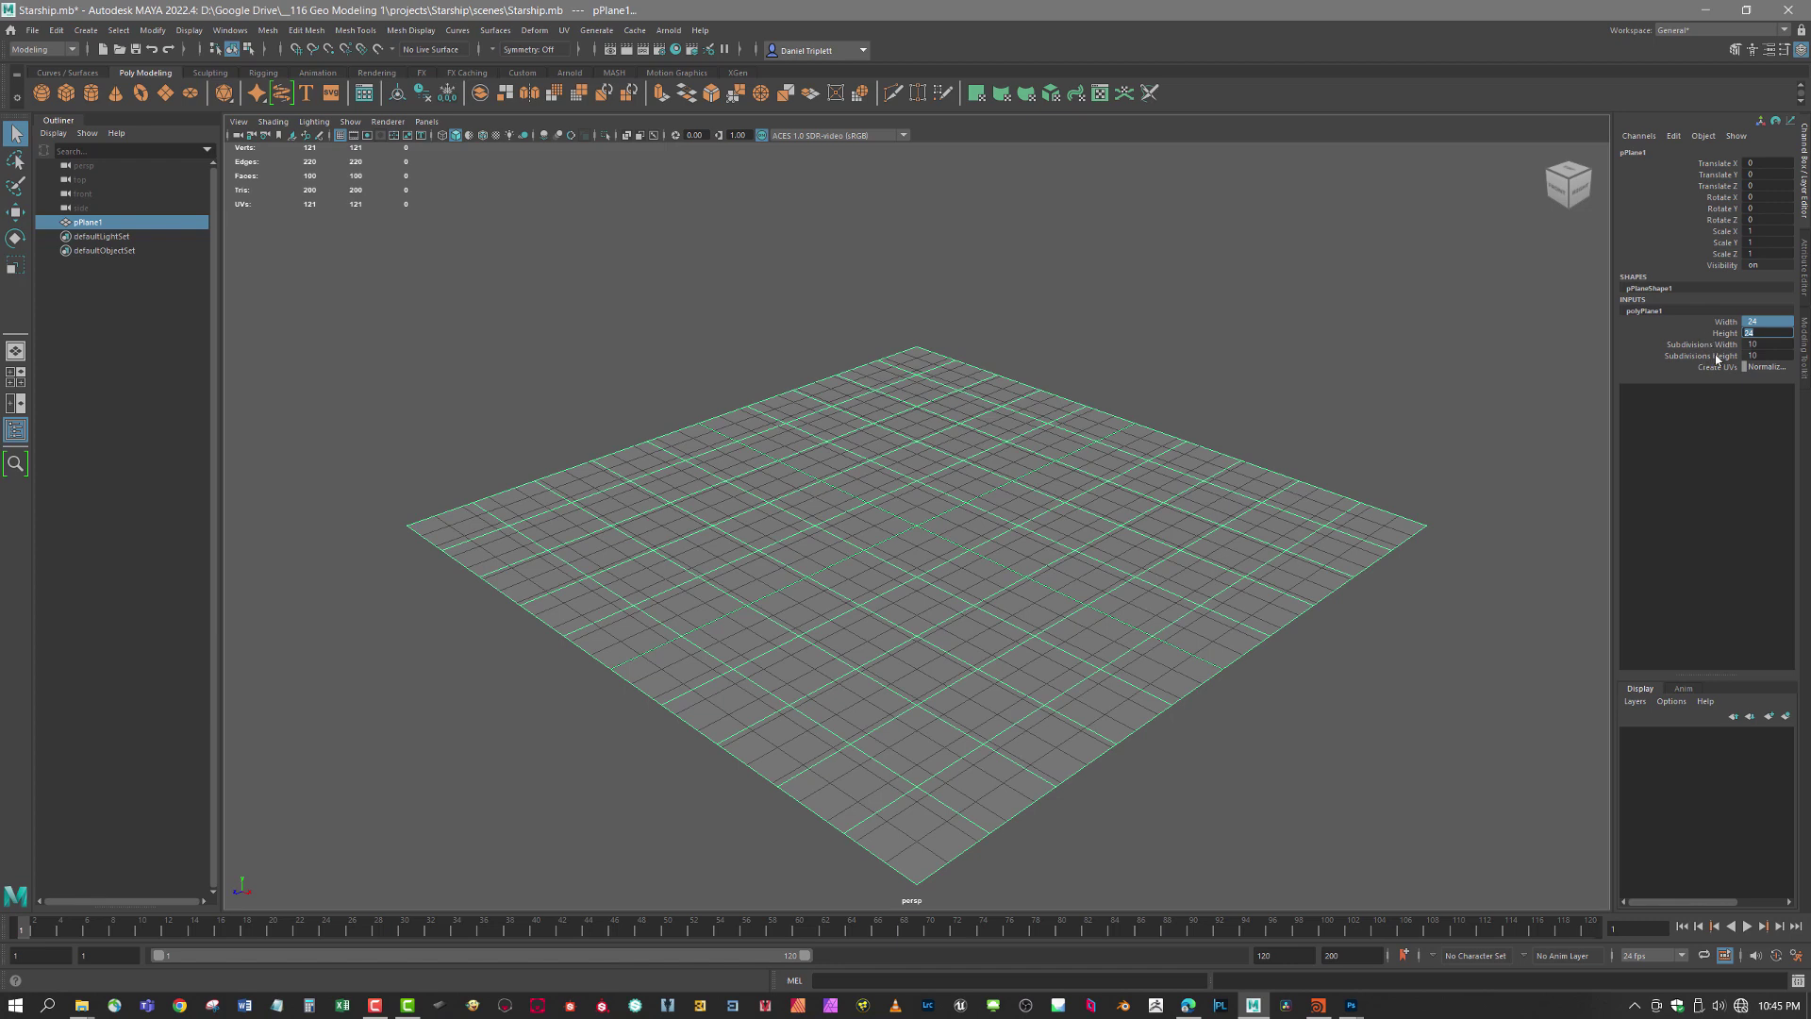
- Set the plane's width and height subdivisions to 1 and hide the viewport grid
{"action": "left_click_drag", "start_coordinate": [1766, 344], "coordinate": [1754, 356]}
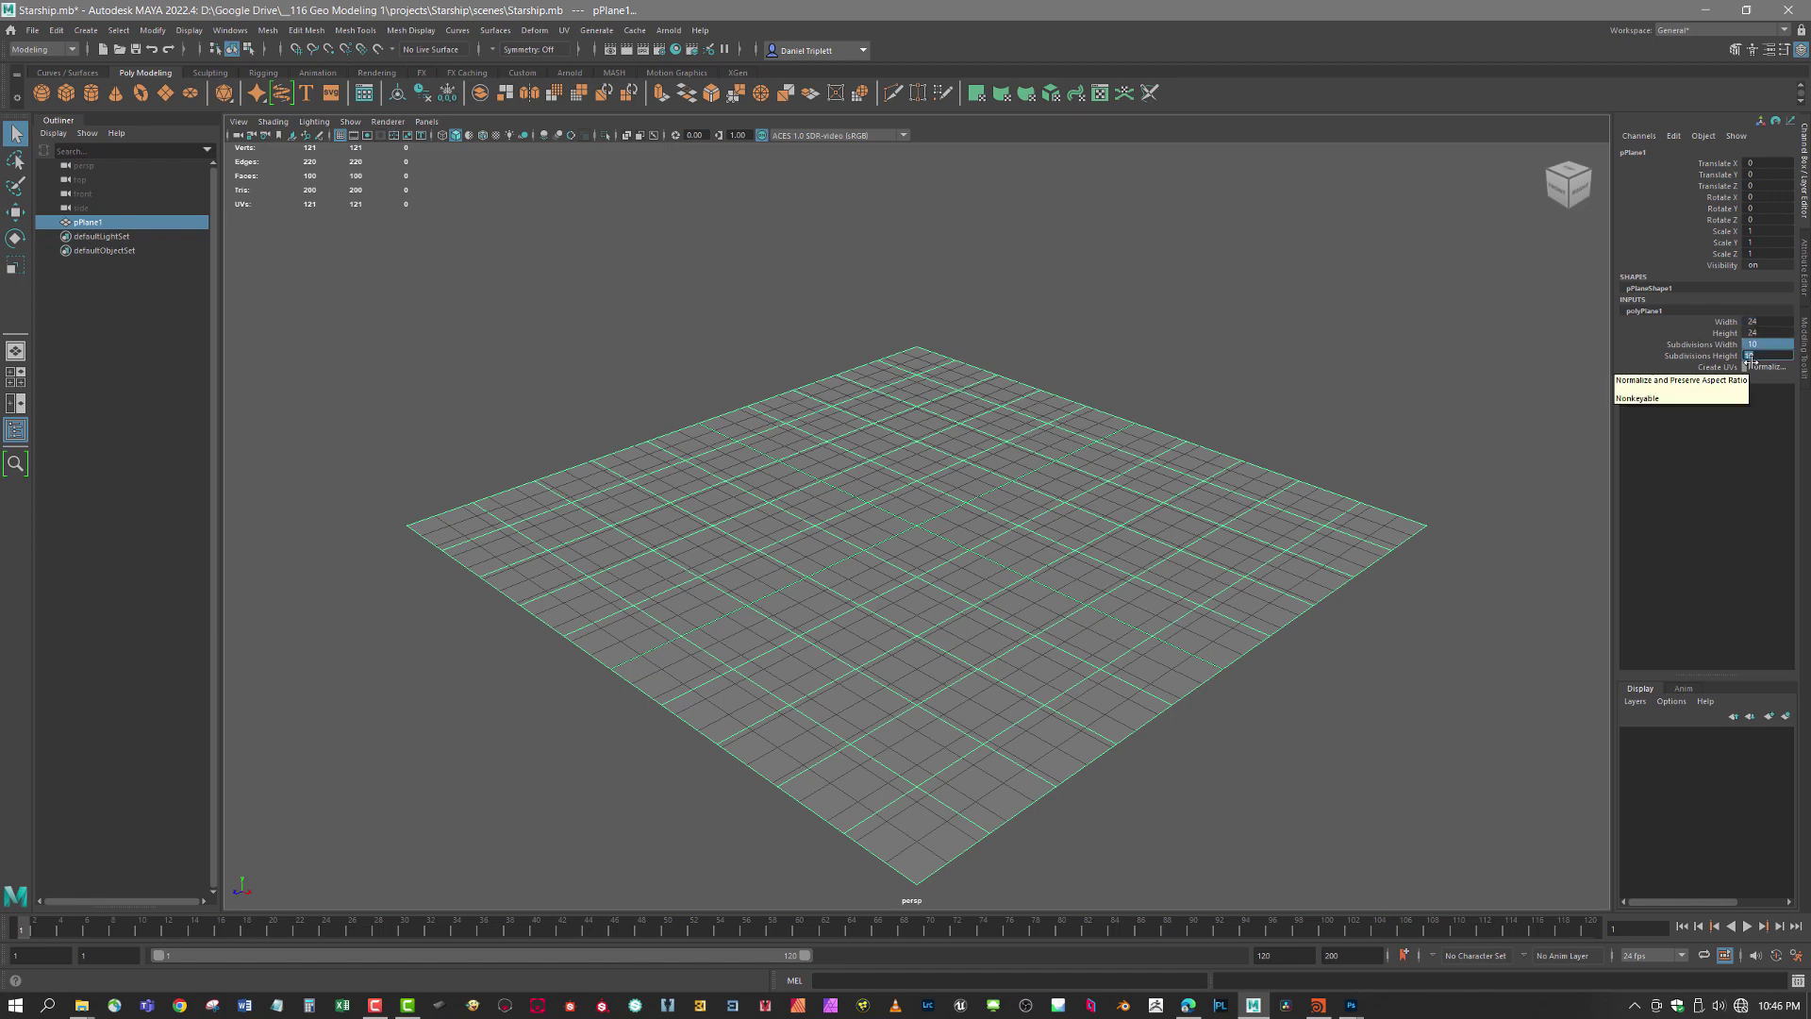
{"action": "type", "text": "1"}
{"action": "key", "text": "Return"}
{"action": "left_click_drag", "start_coordinate": [1126, 487], "coordinate": [750, 330]}
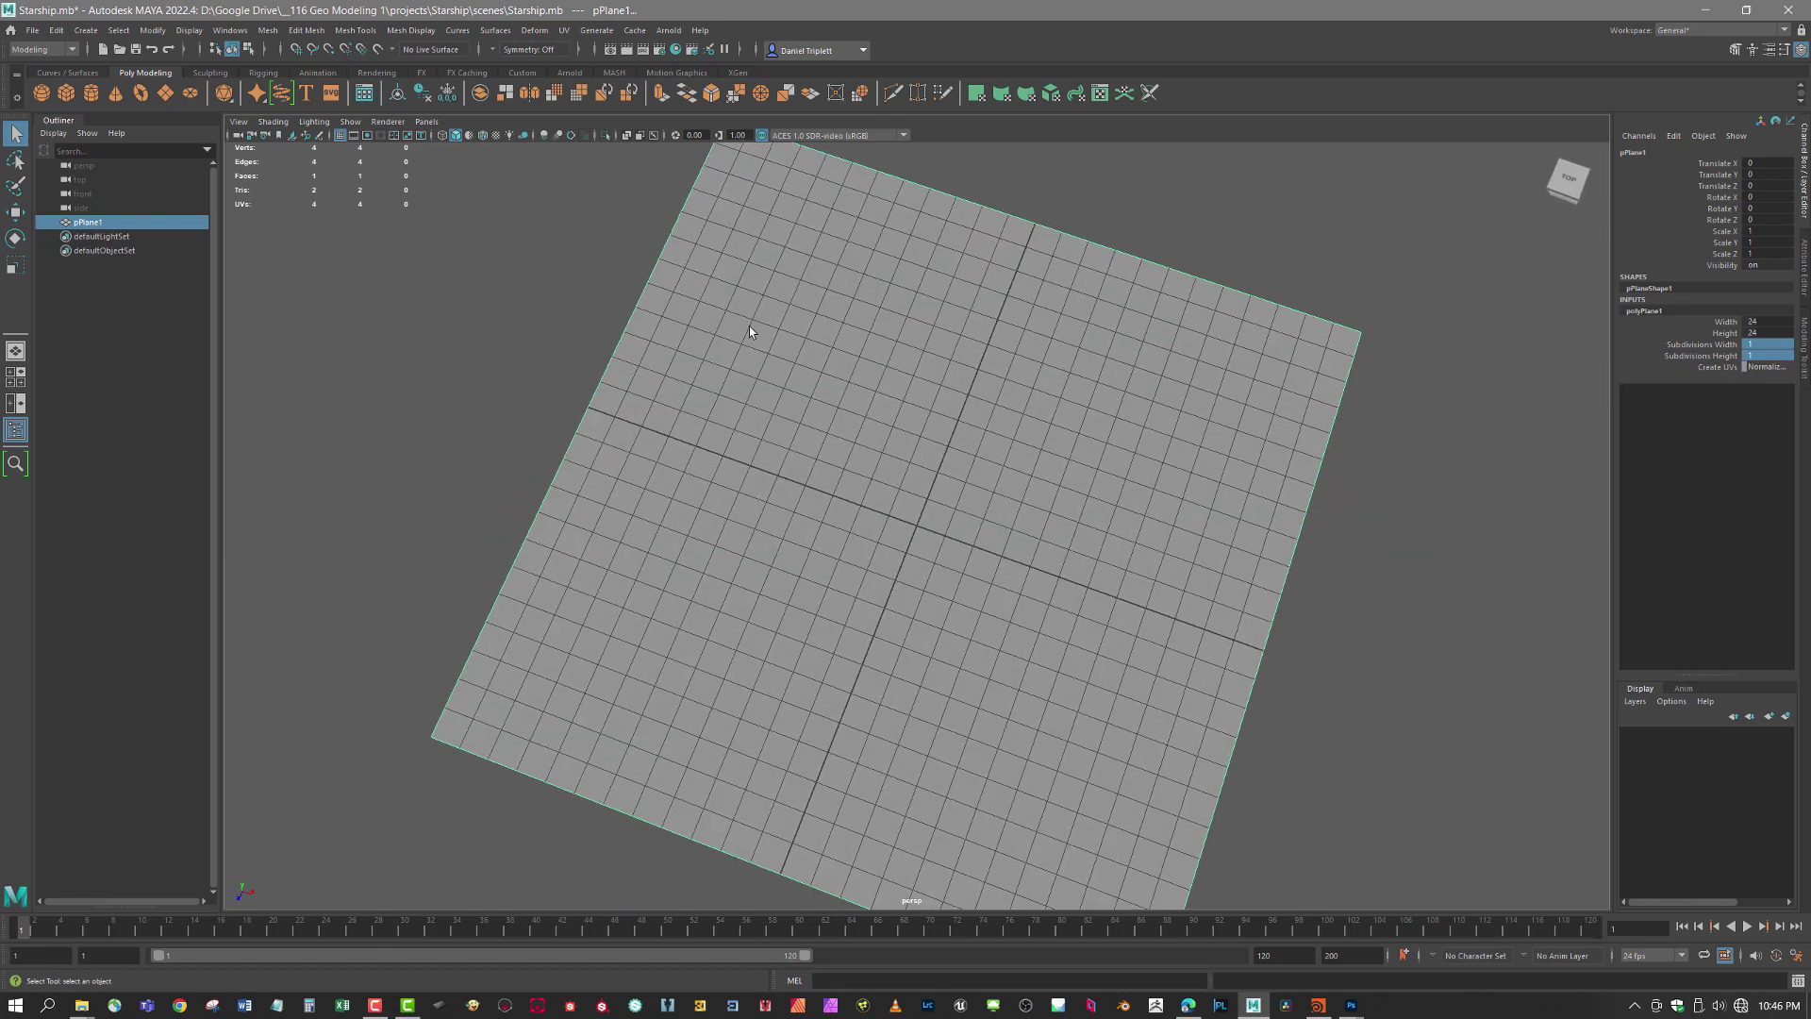
{"action": "left_click", "coordinate": [340, 135]}
{"action": "mouse_move", "coordinate": [1050, 505]}
{"action": "left_mouse_down"}
{"action": "mouse_move", "coordinate": [1091, 497]}
{"action": "mouse_move", "coordinate": [1075, 506]}
{"action": "left_mouse_up"}
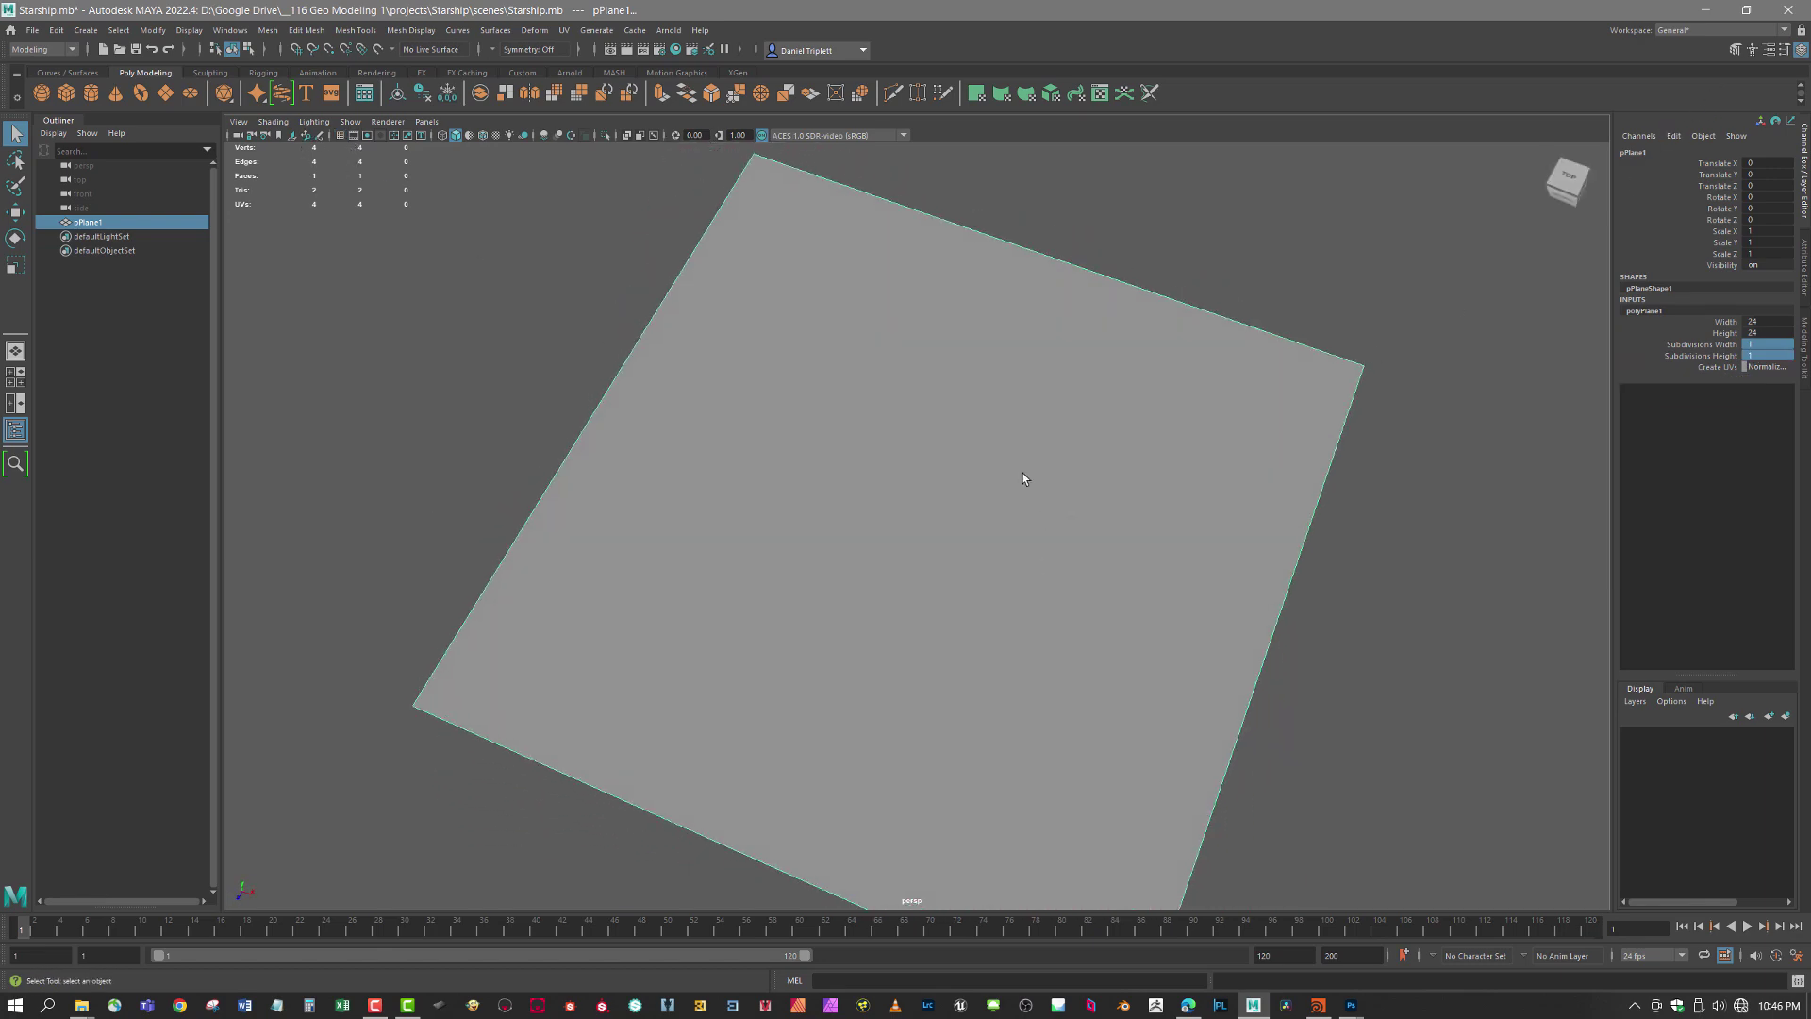
- Assign a new Lambert material to the plane
{"action": "right_click", "coordinate": [979, 435]}
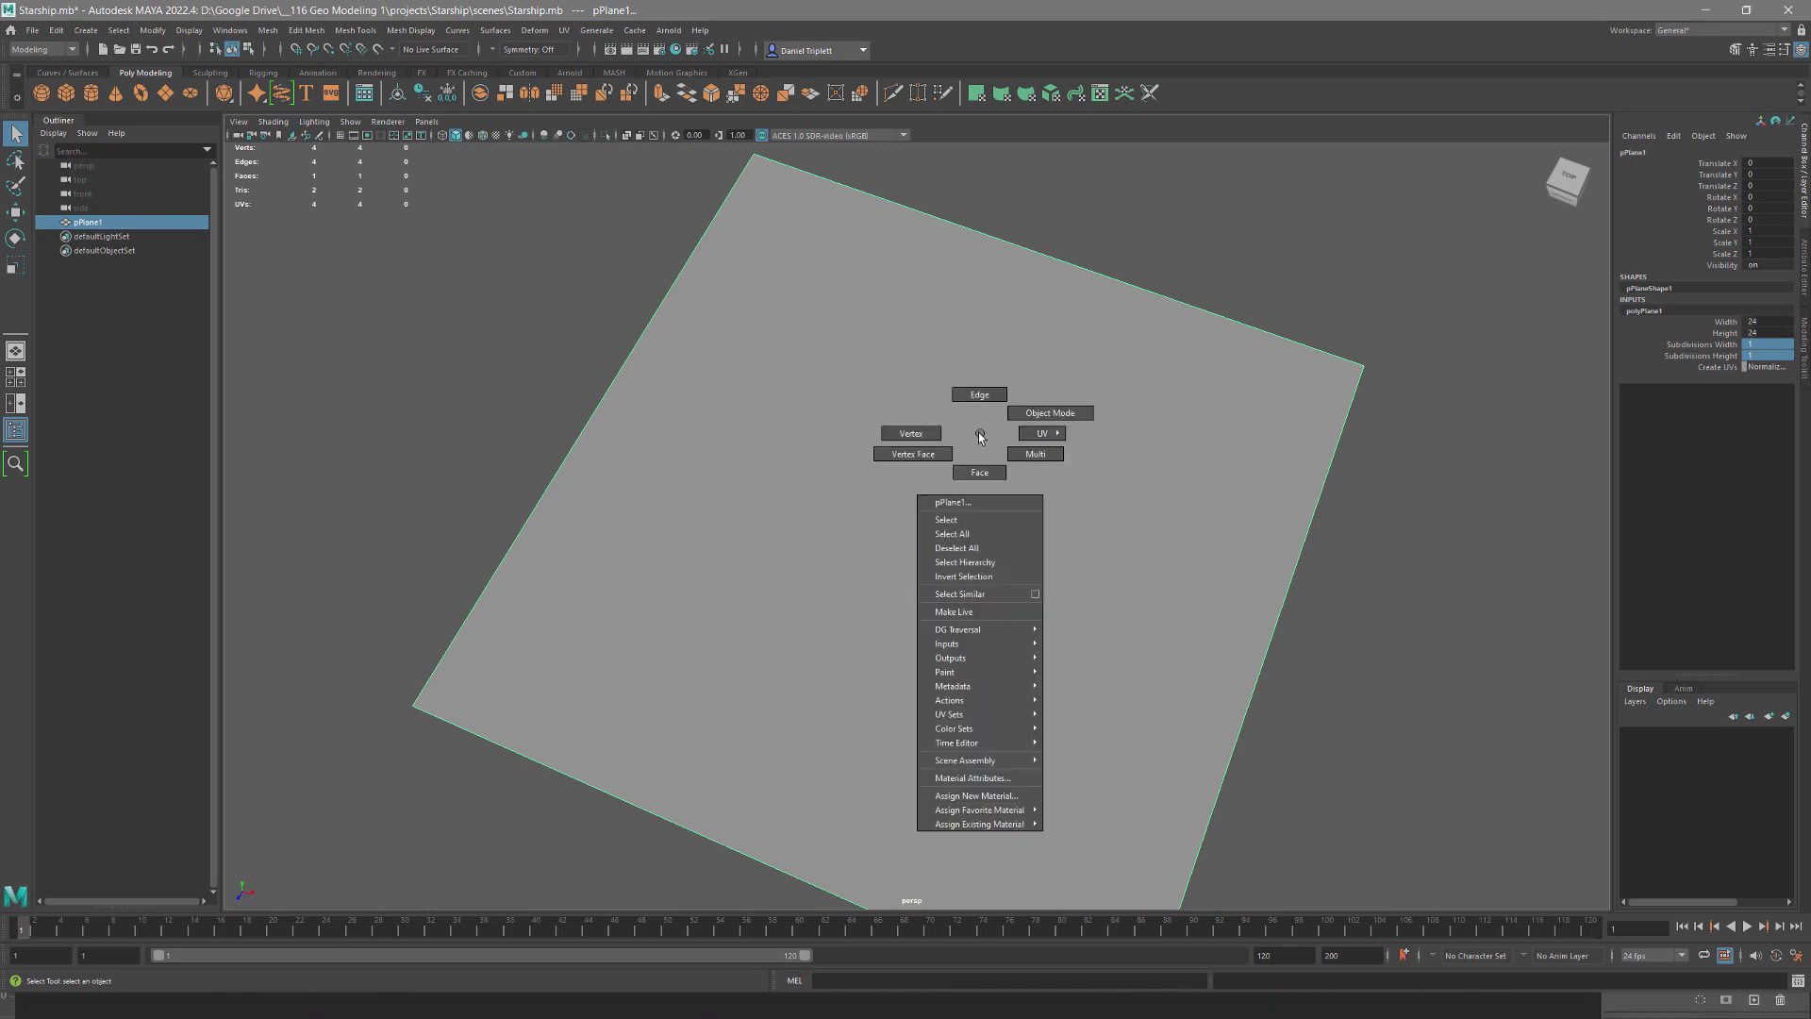
{"action": "mouse_move", "coordinate": [985, 825]}
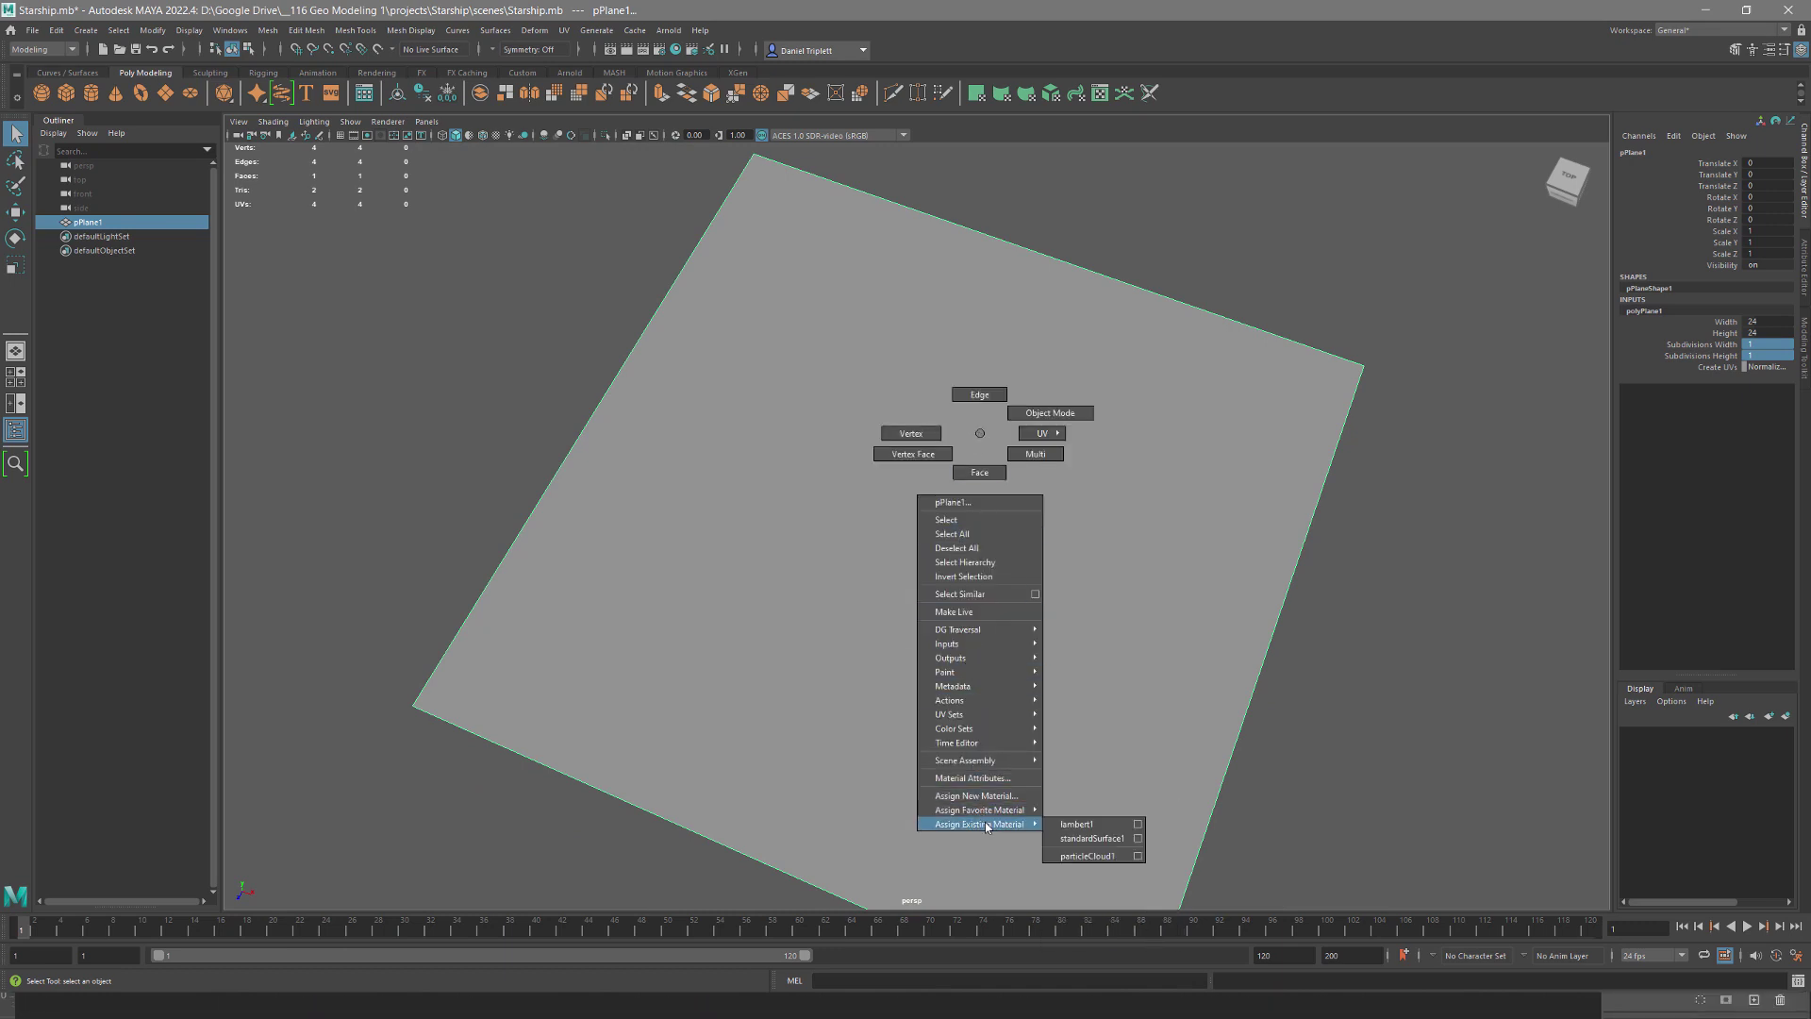
{"action": "left_click", "coordinate": [979, 796]}
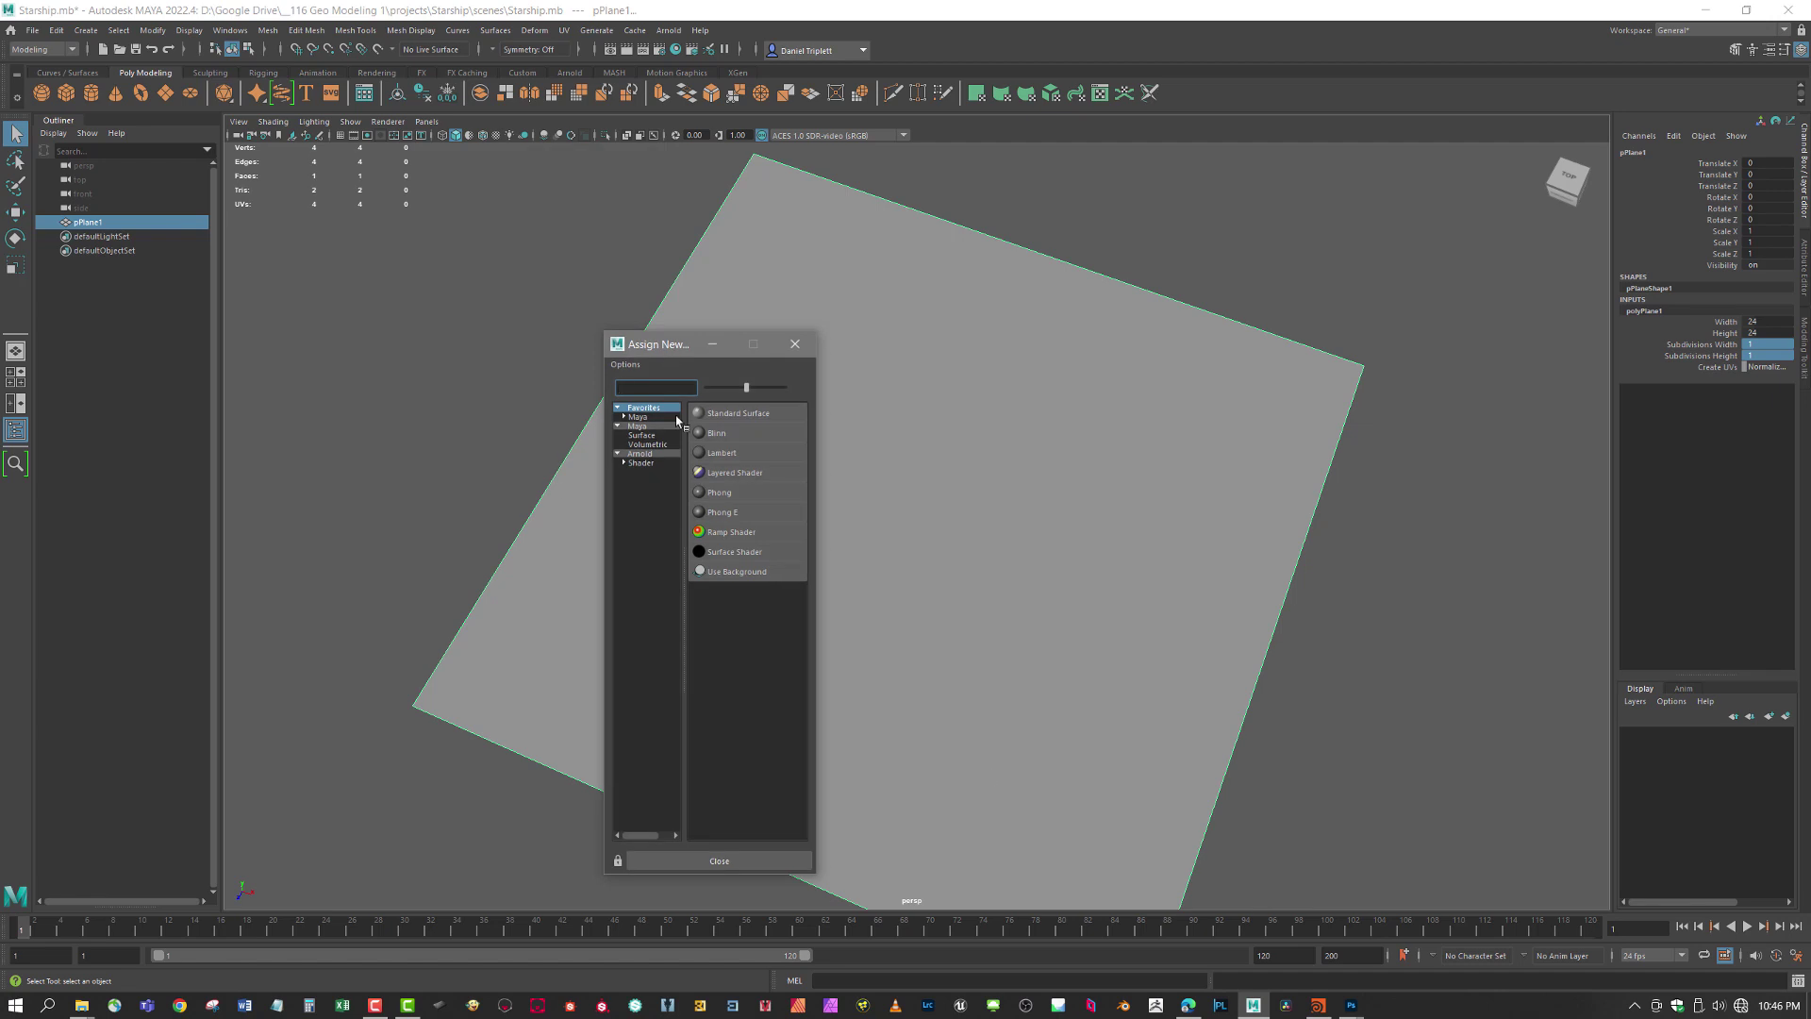
{"action": "left_click", "coordinate": [731, 454]}
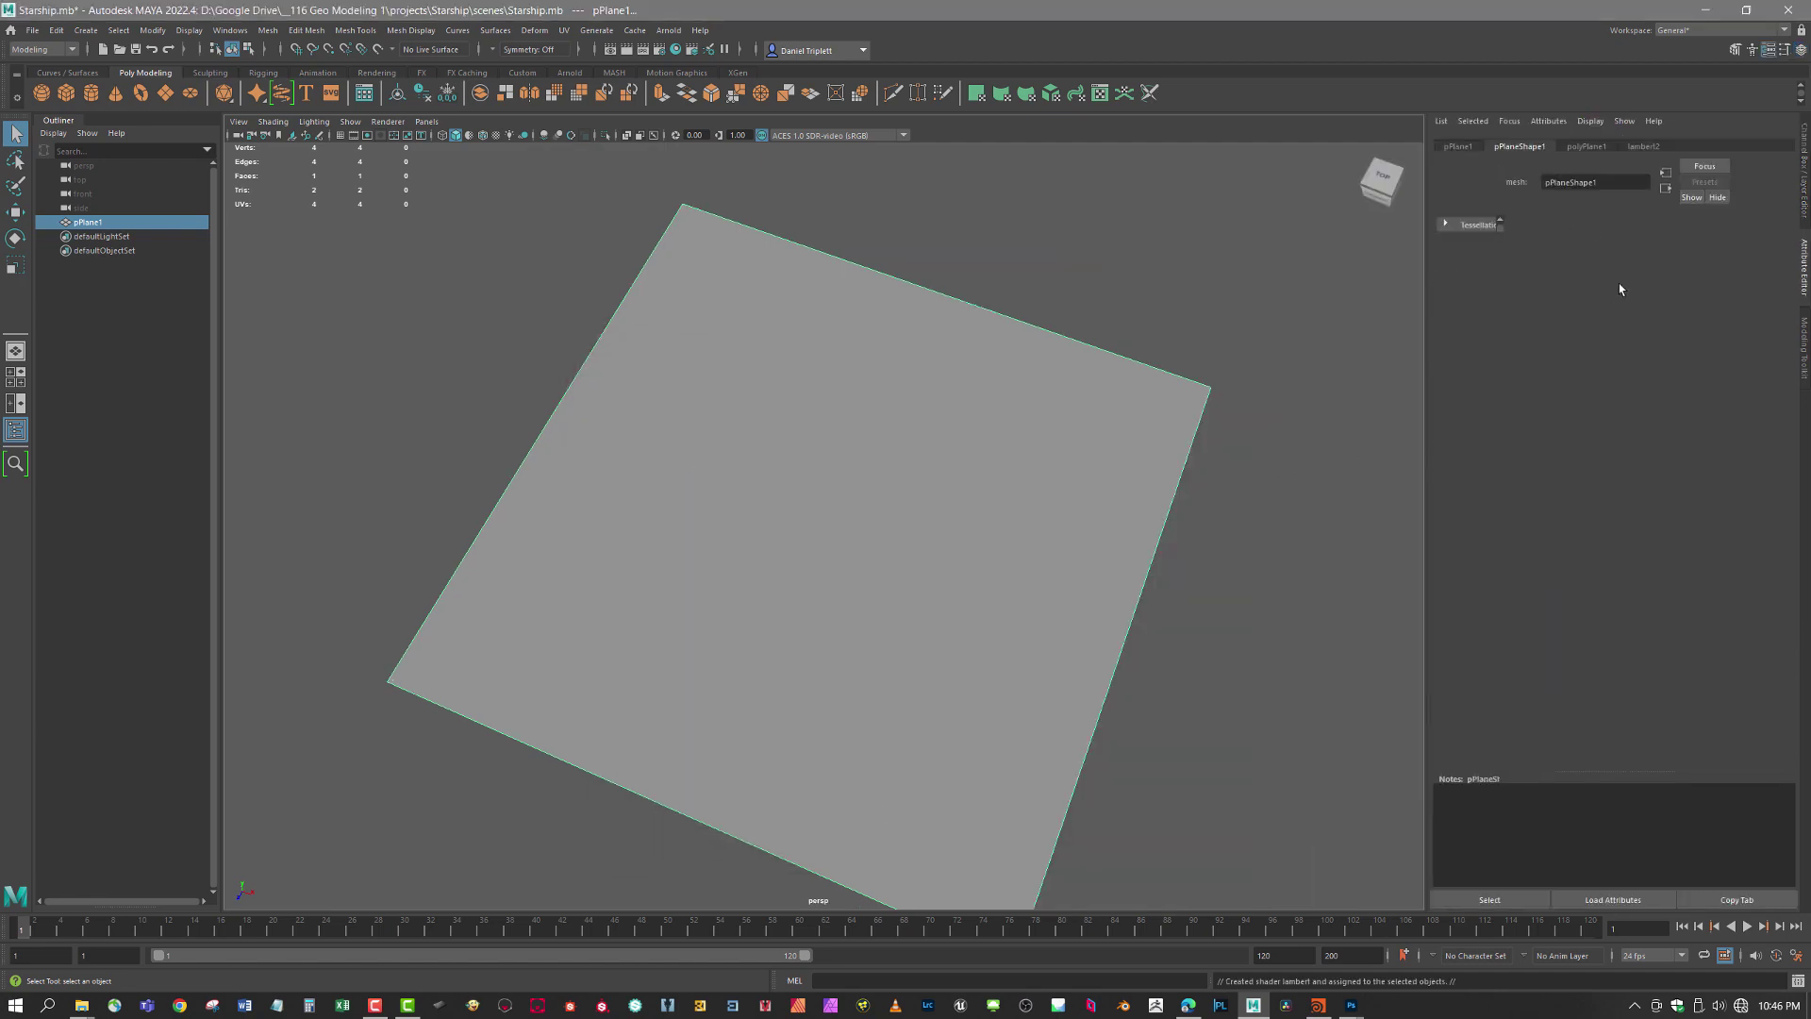
- Connect a File texture to the new Lambert material's color and load ref_starship_top.tga from sourceimages
{"action": "left_click", "coordinate": [1652, 147]}
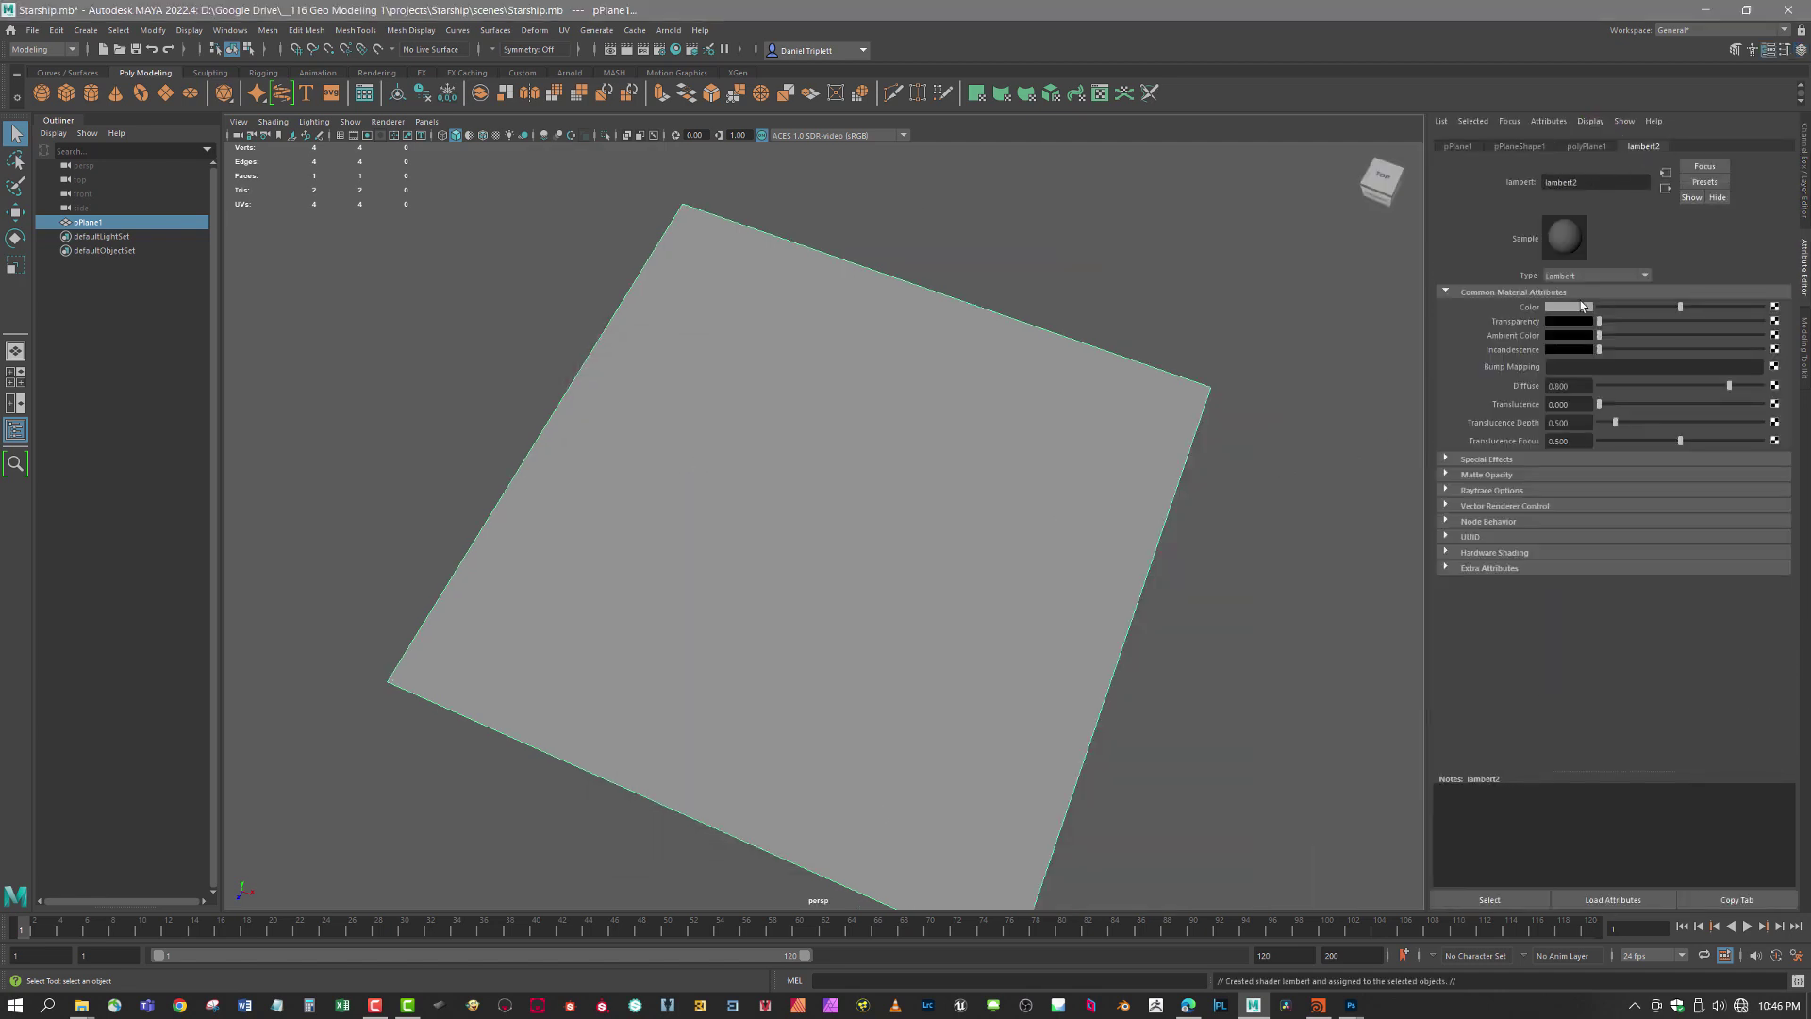
{"action": "left_click", "coordinate": [1774, 312]}
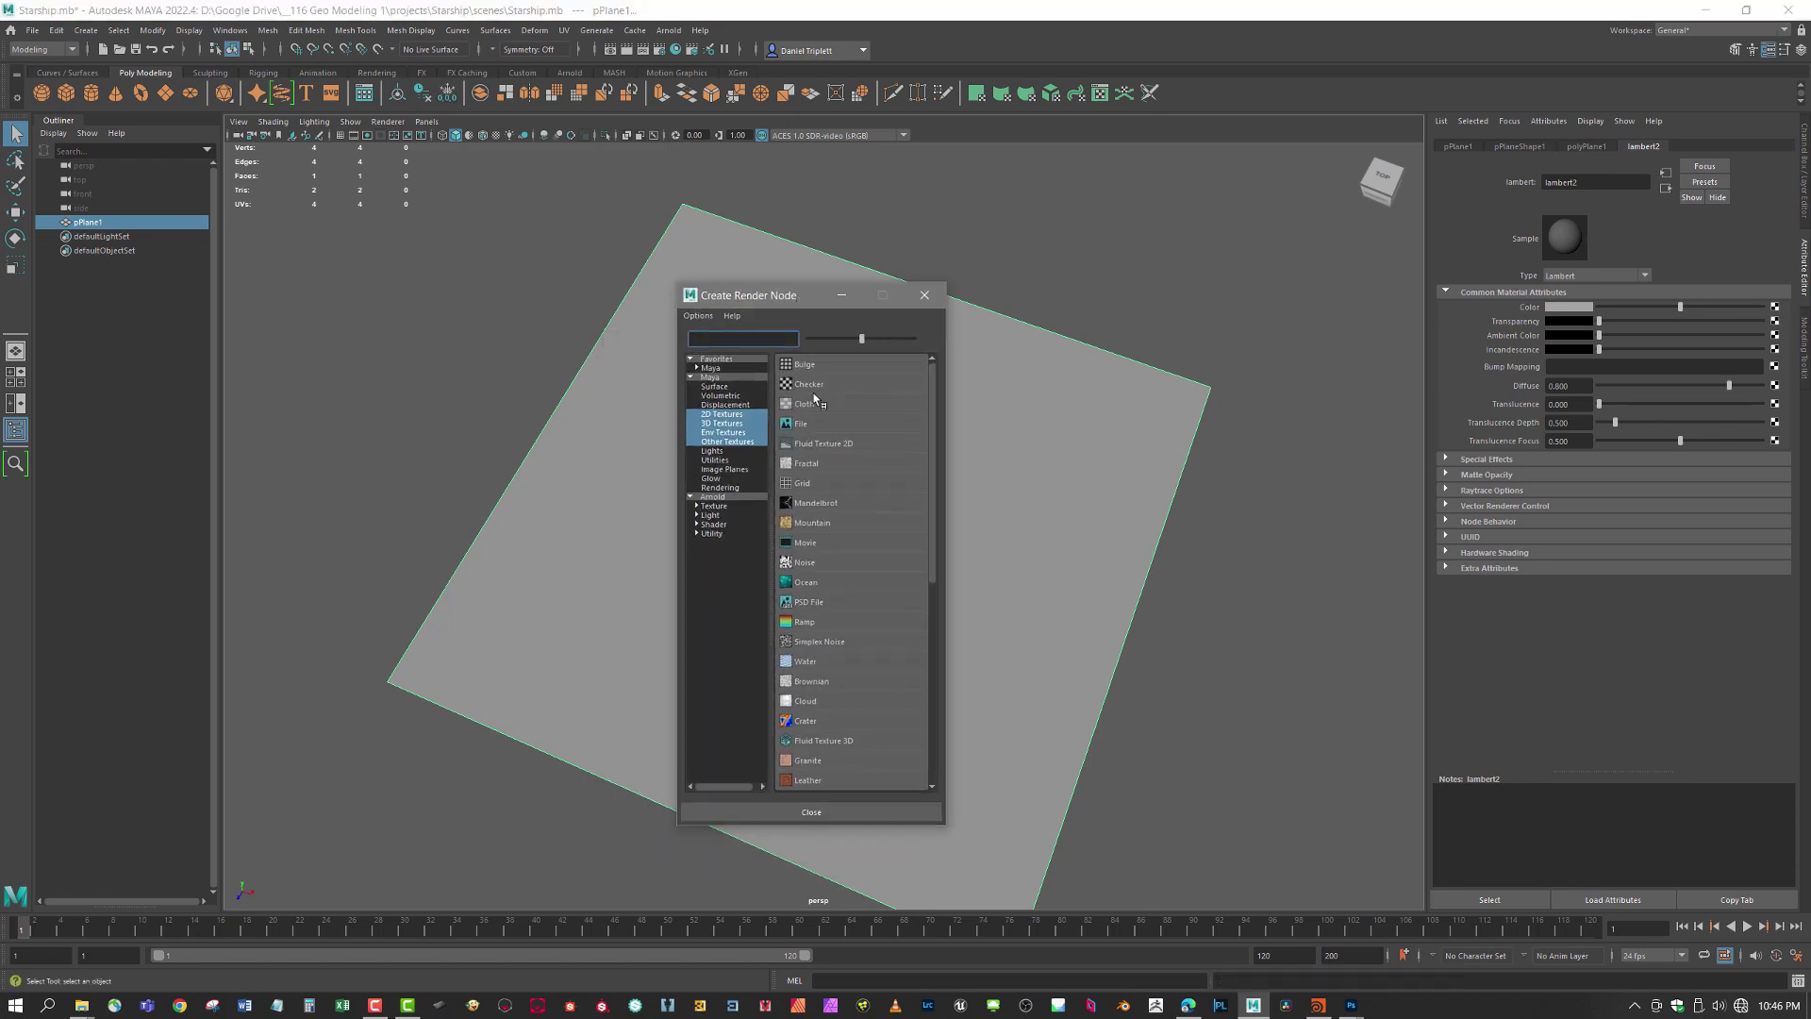
{"action": "left_click", "coordinate": [801, 425]}
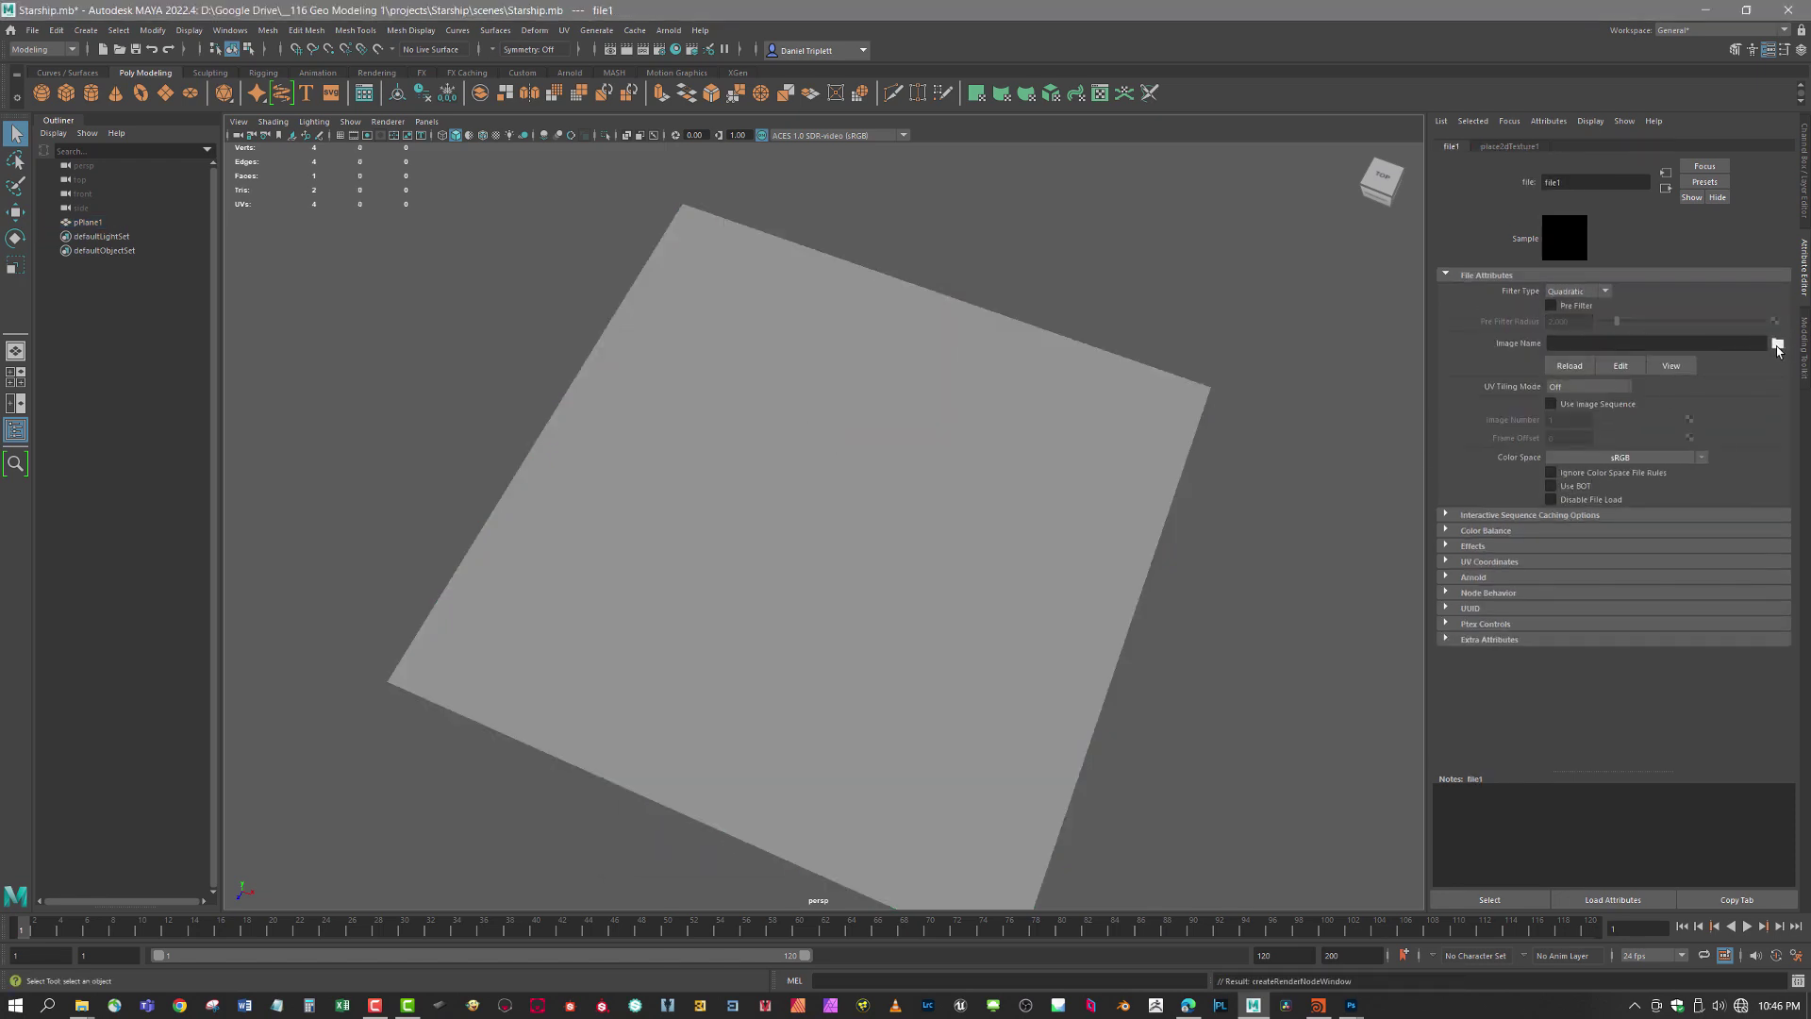
{"action": "left_click", "coordinate": [1776, 345]}
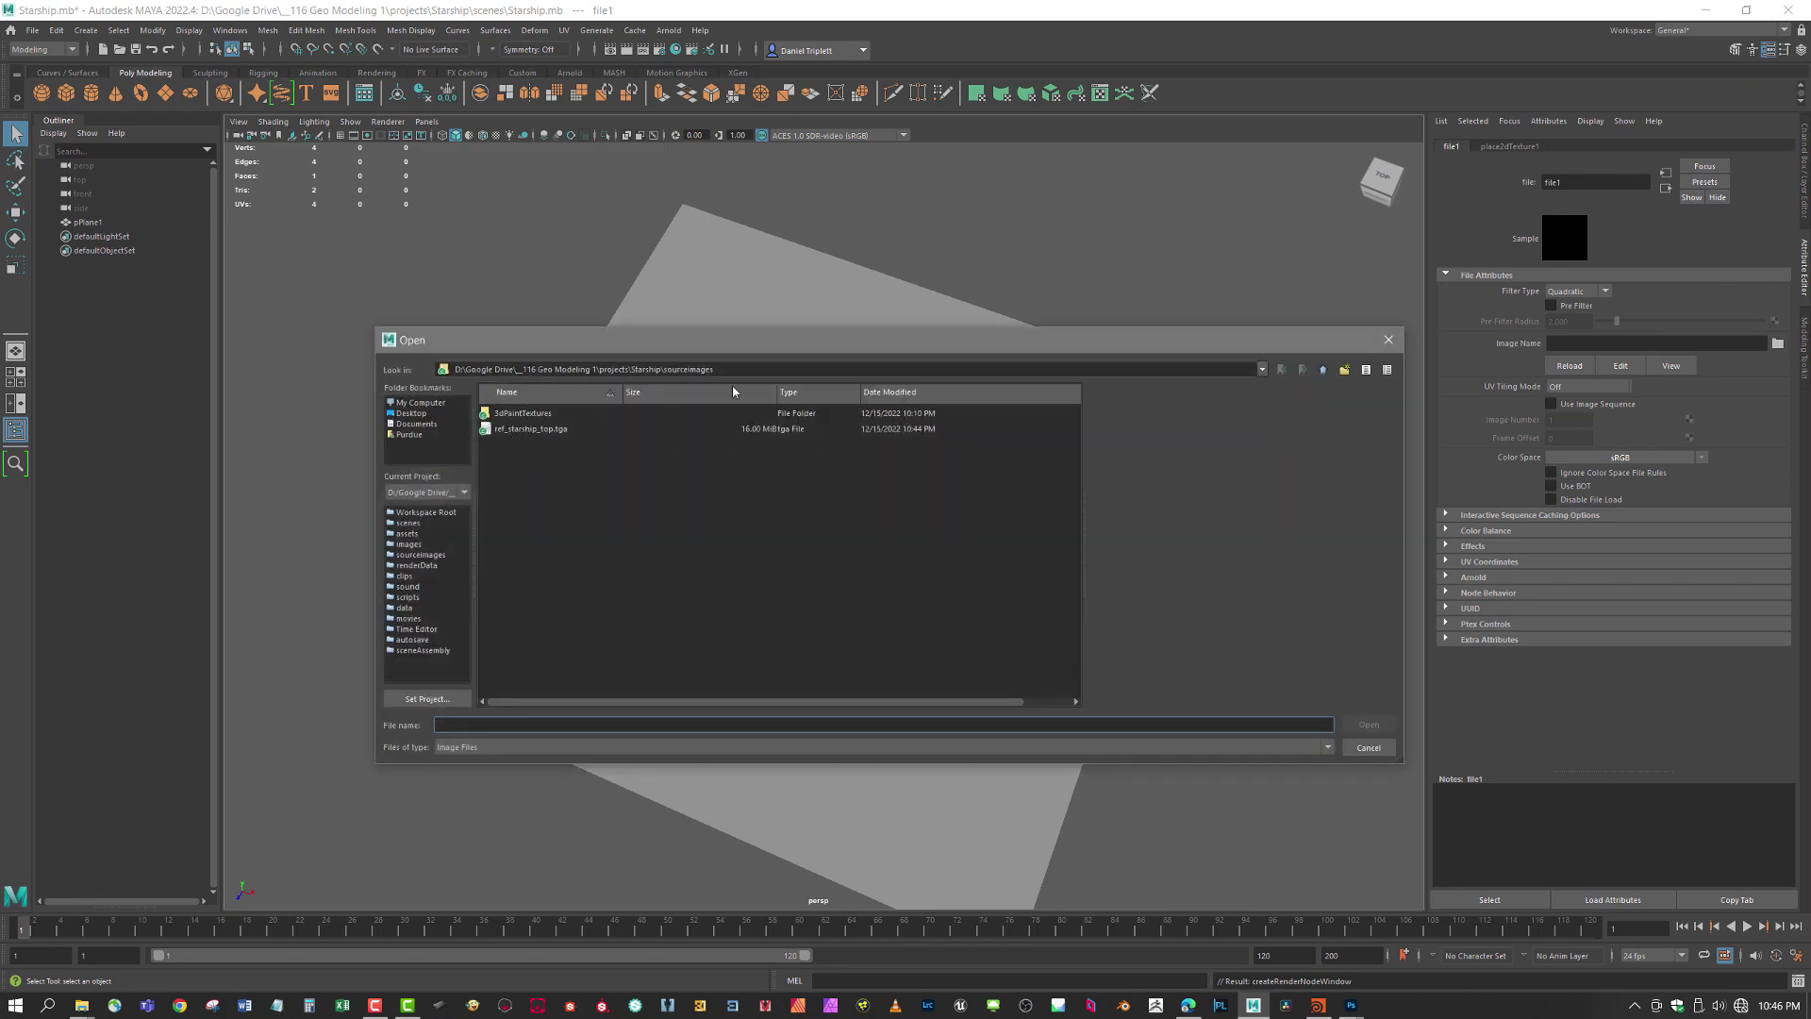
{"action": "left_click", "coordinate": [522, 429]}
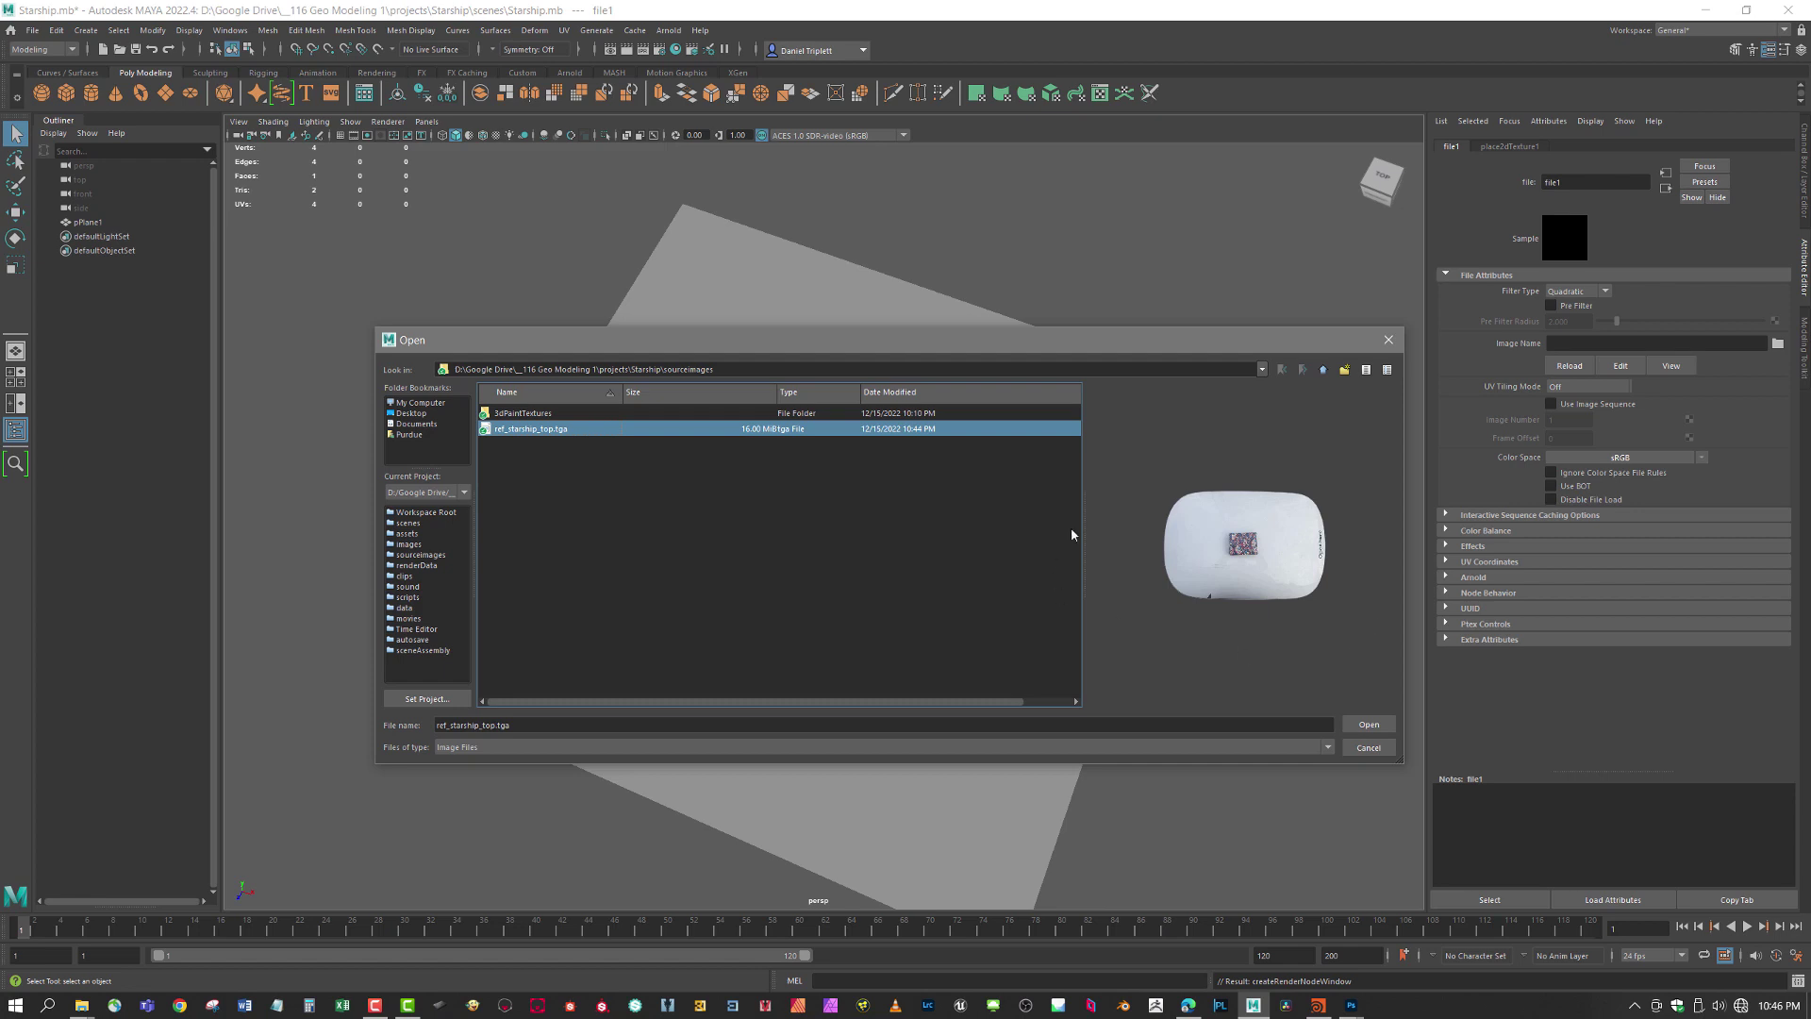
{"action": "left_click", "coordinate": [1381, 725]}
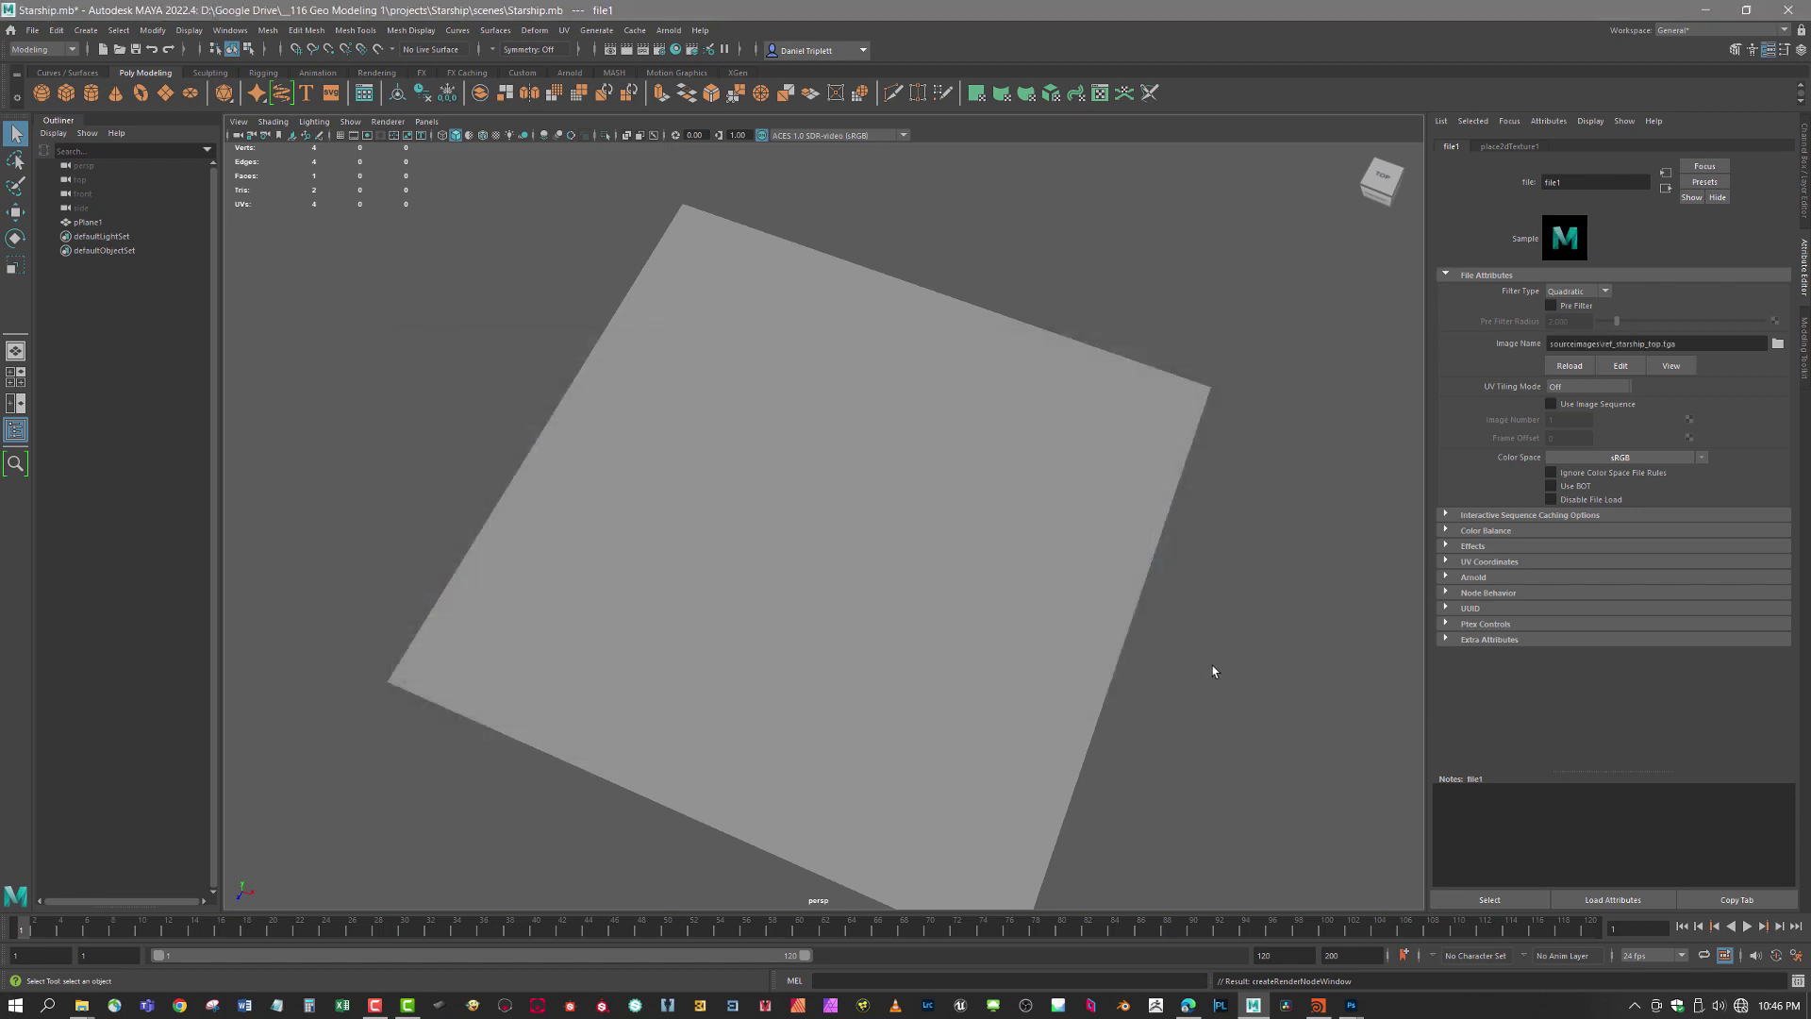
- Turn on textured shaded display and inspect the lid image with its transparent surroundings on the plane
{"action": "left_click_drag", "start_coordinate": [1135, 580], "coordinate": [1095, 524]}
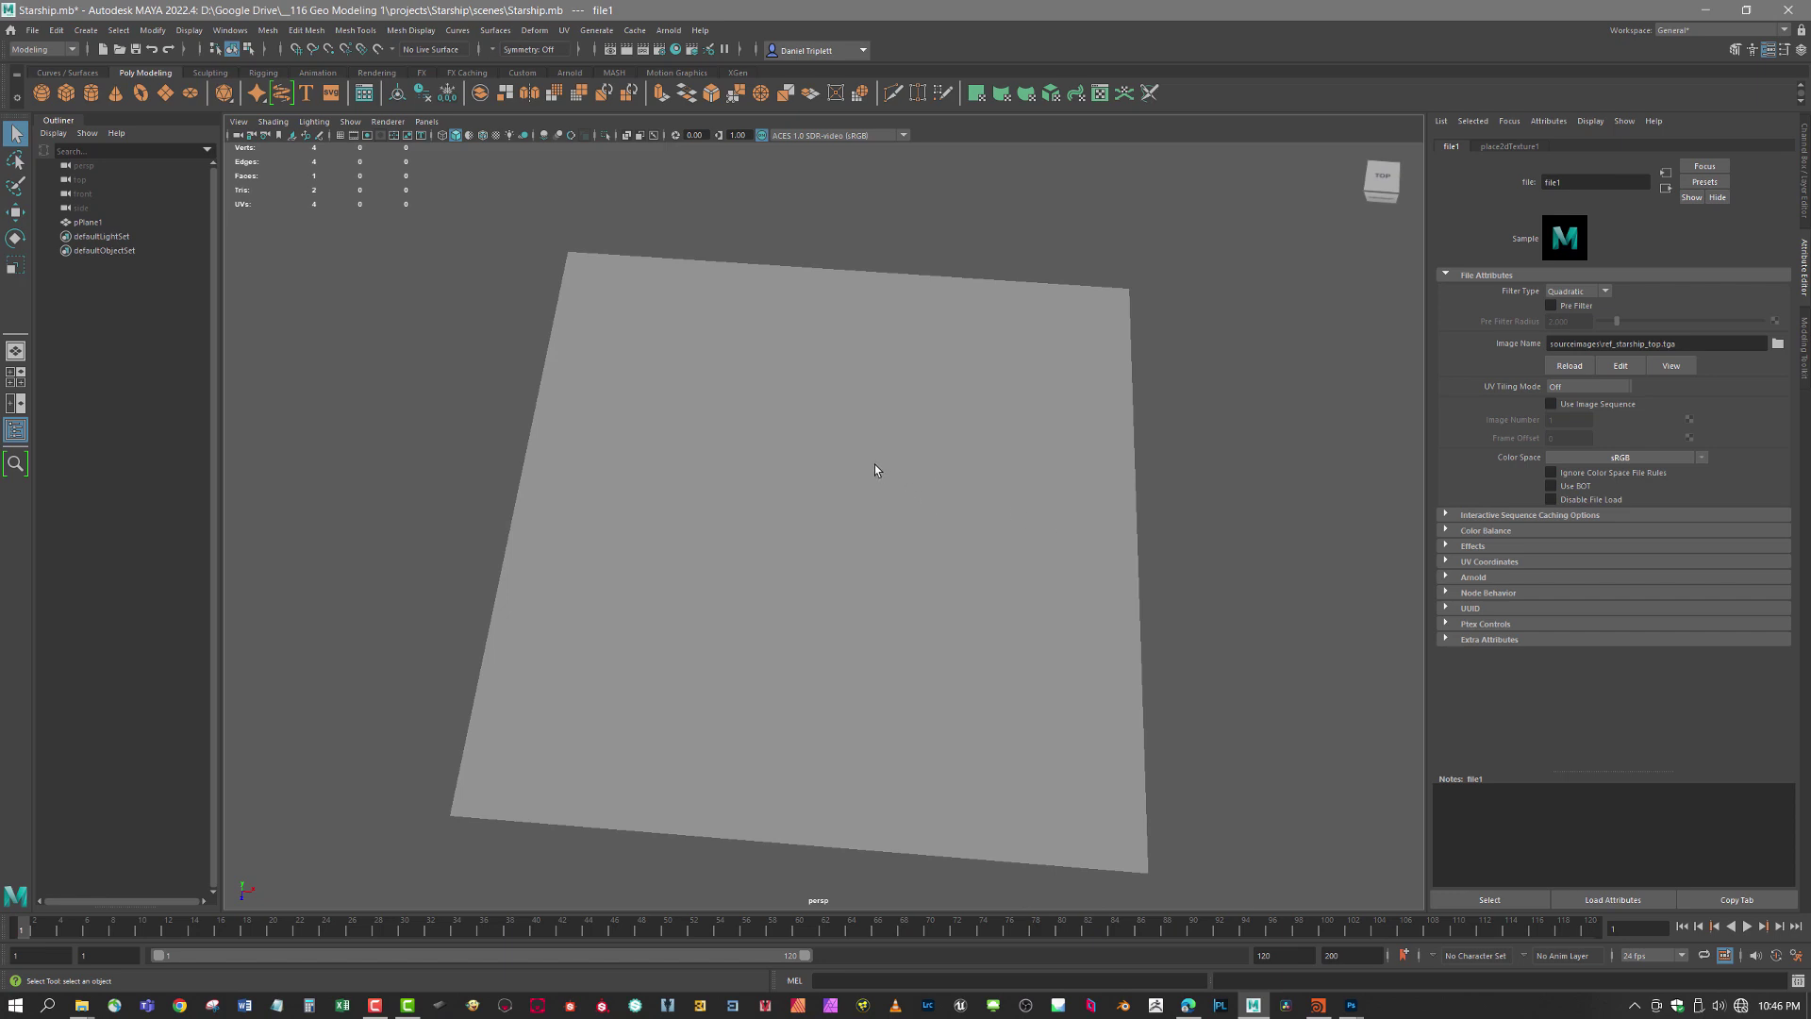
{"action": "key", "text": "6"}
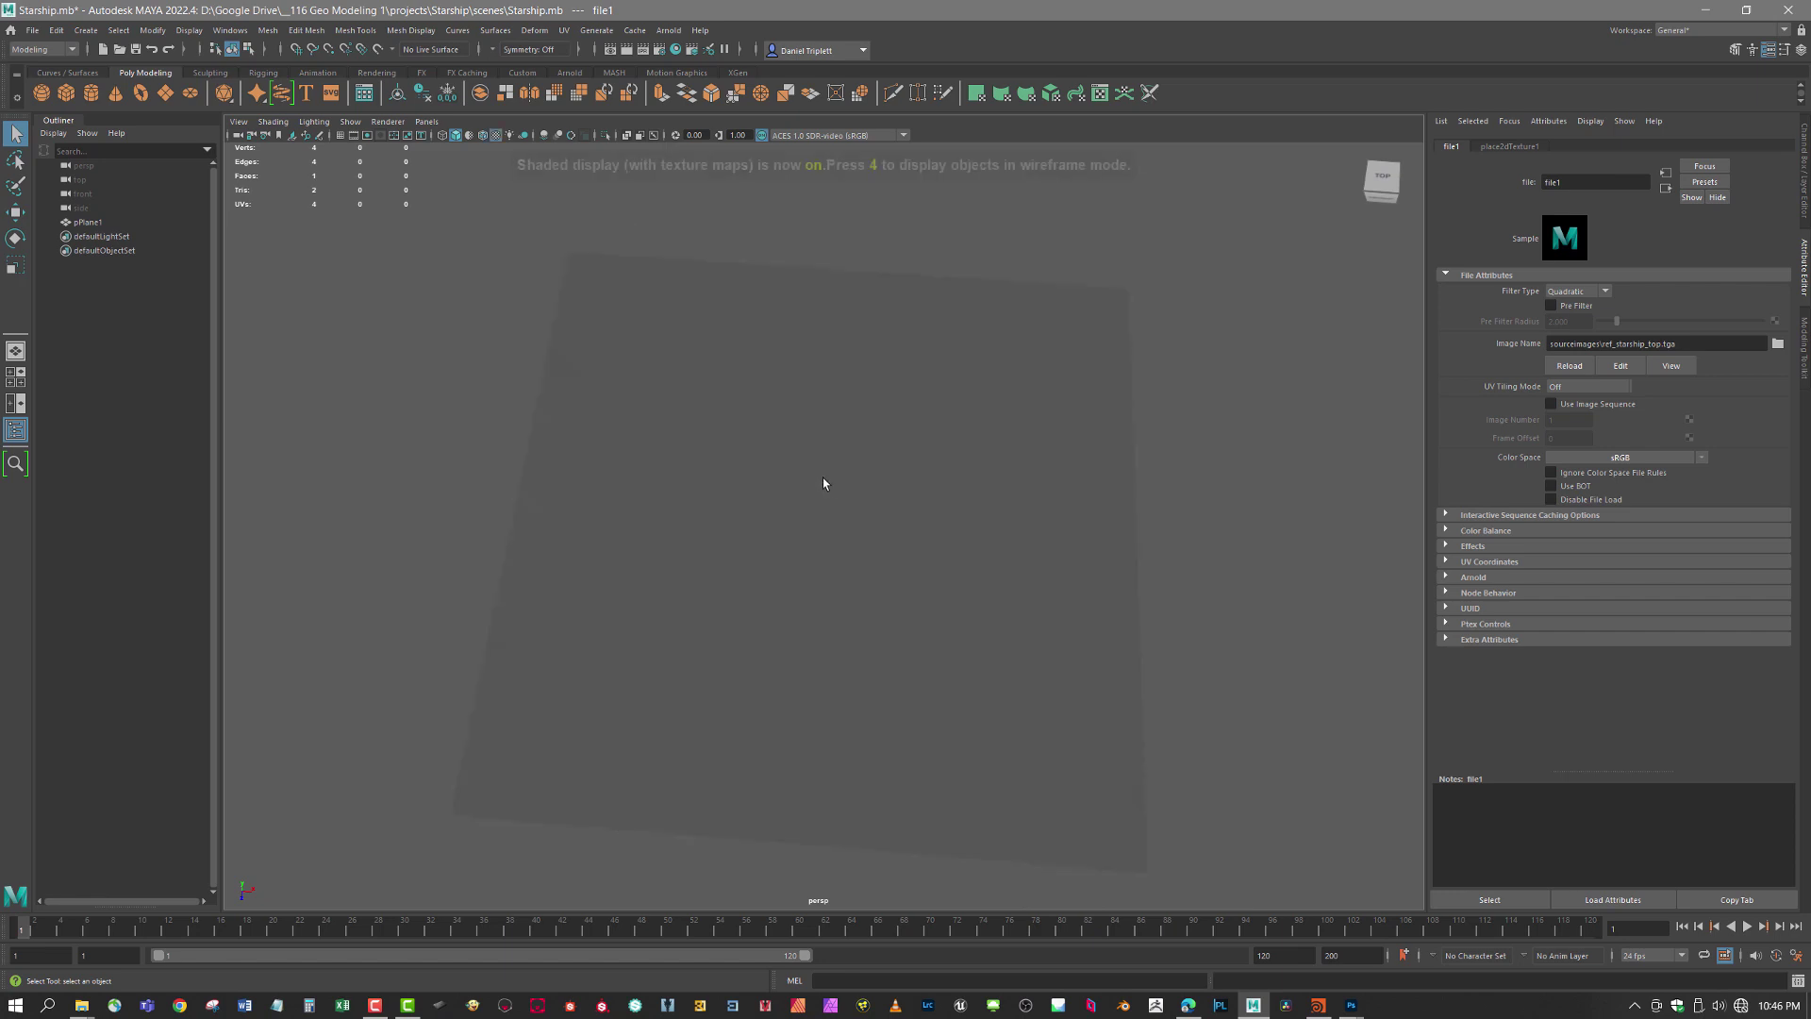
{"action": "mouse_move", "coordinate": [919, 513]}
{"action": "left_mouse_down"}
{"action": "mouse_move", "coordinate": [885, 503]}
{"action": "mouse_move", "coordinate": [919, 546]}
{"action": "mouse_move", "coordinate": [905, 456]}
{"action": "mouse_move", "coordinate": [903, 600]}
{"action": "mouse_move", "coordinate": [910, 577]}
{"action": "mouse_move", "coordinate": [1022, 541]}
{"action": "left_mouse_up"}
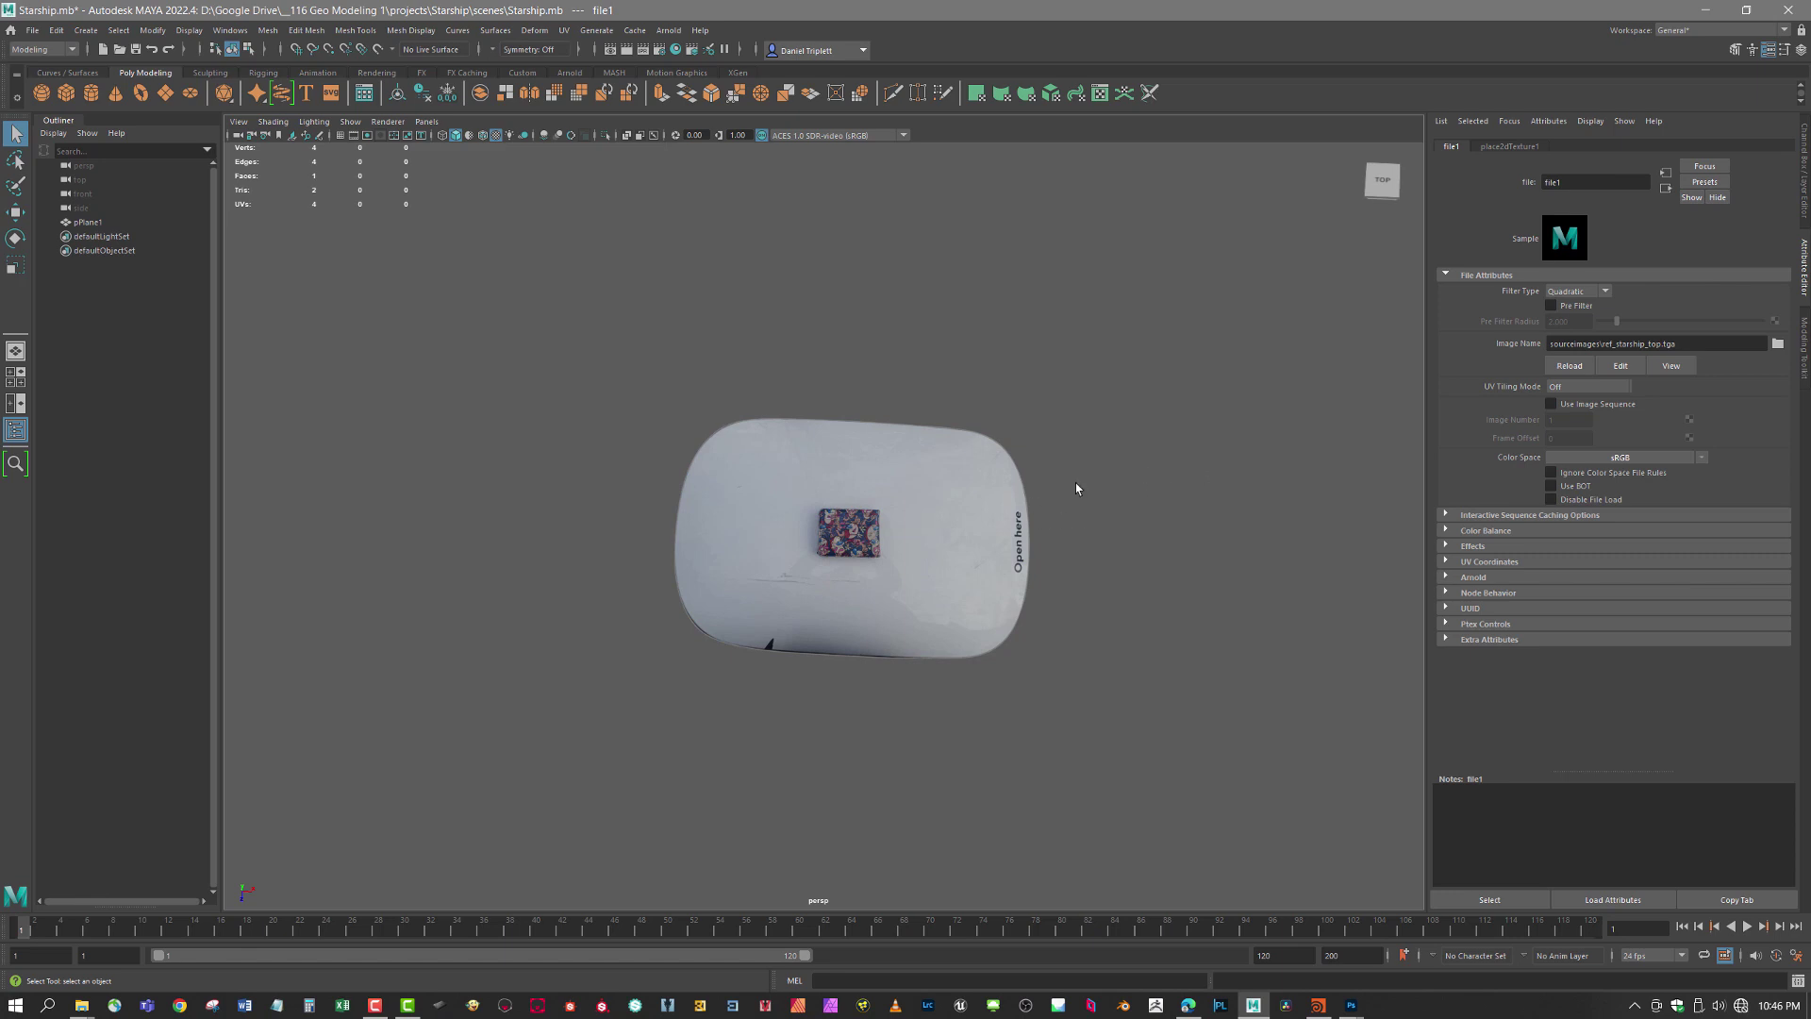
{"action": "left_click_drag", "start_coordinate": [1116, 507], "coordinate": [832, 575]}
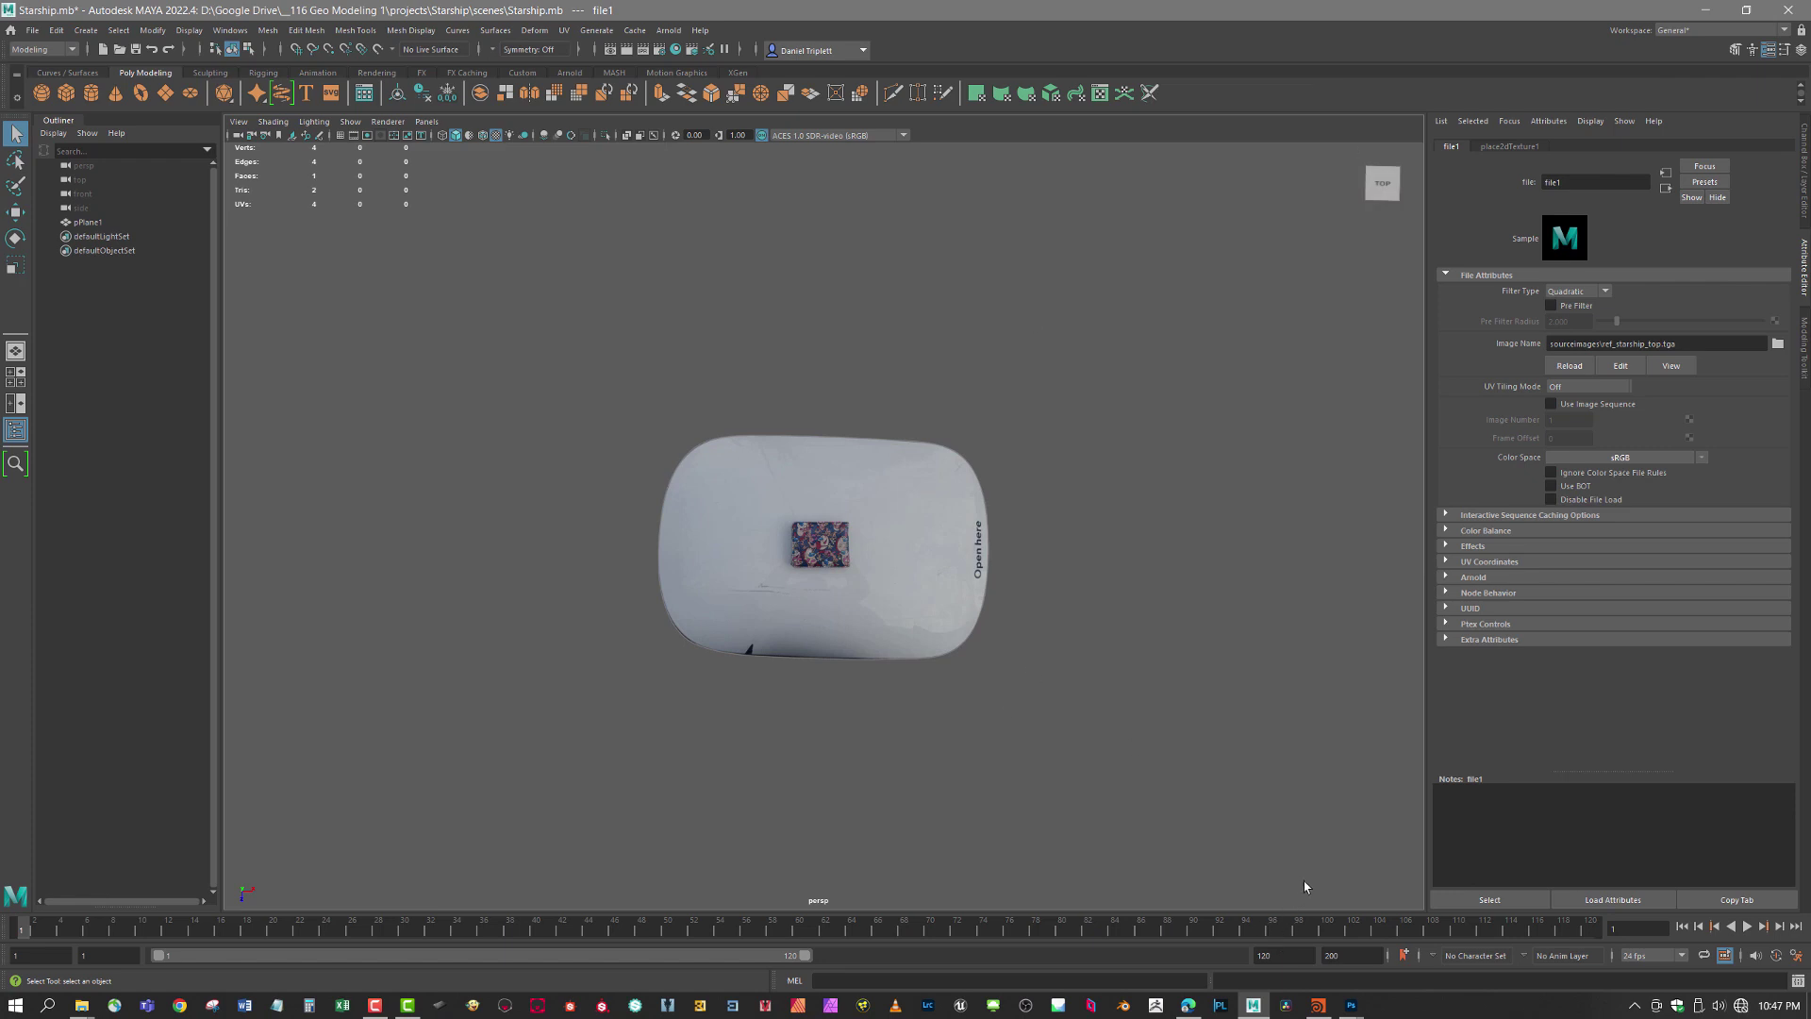
{"action": "left_click_drag", "start_coordinate": [1033, 646], "coordinate": [877, 515]}
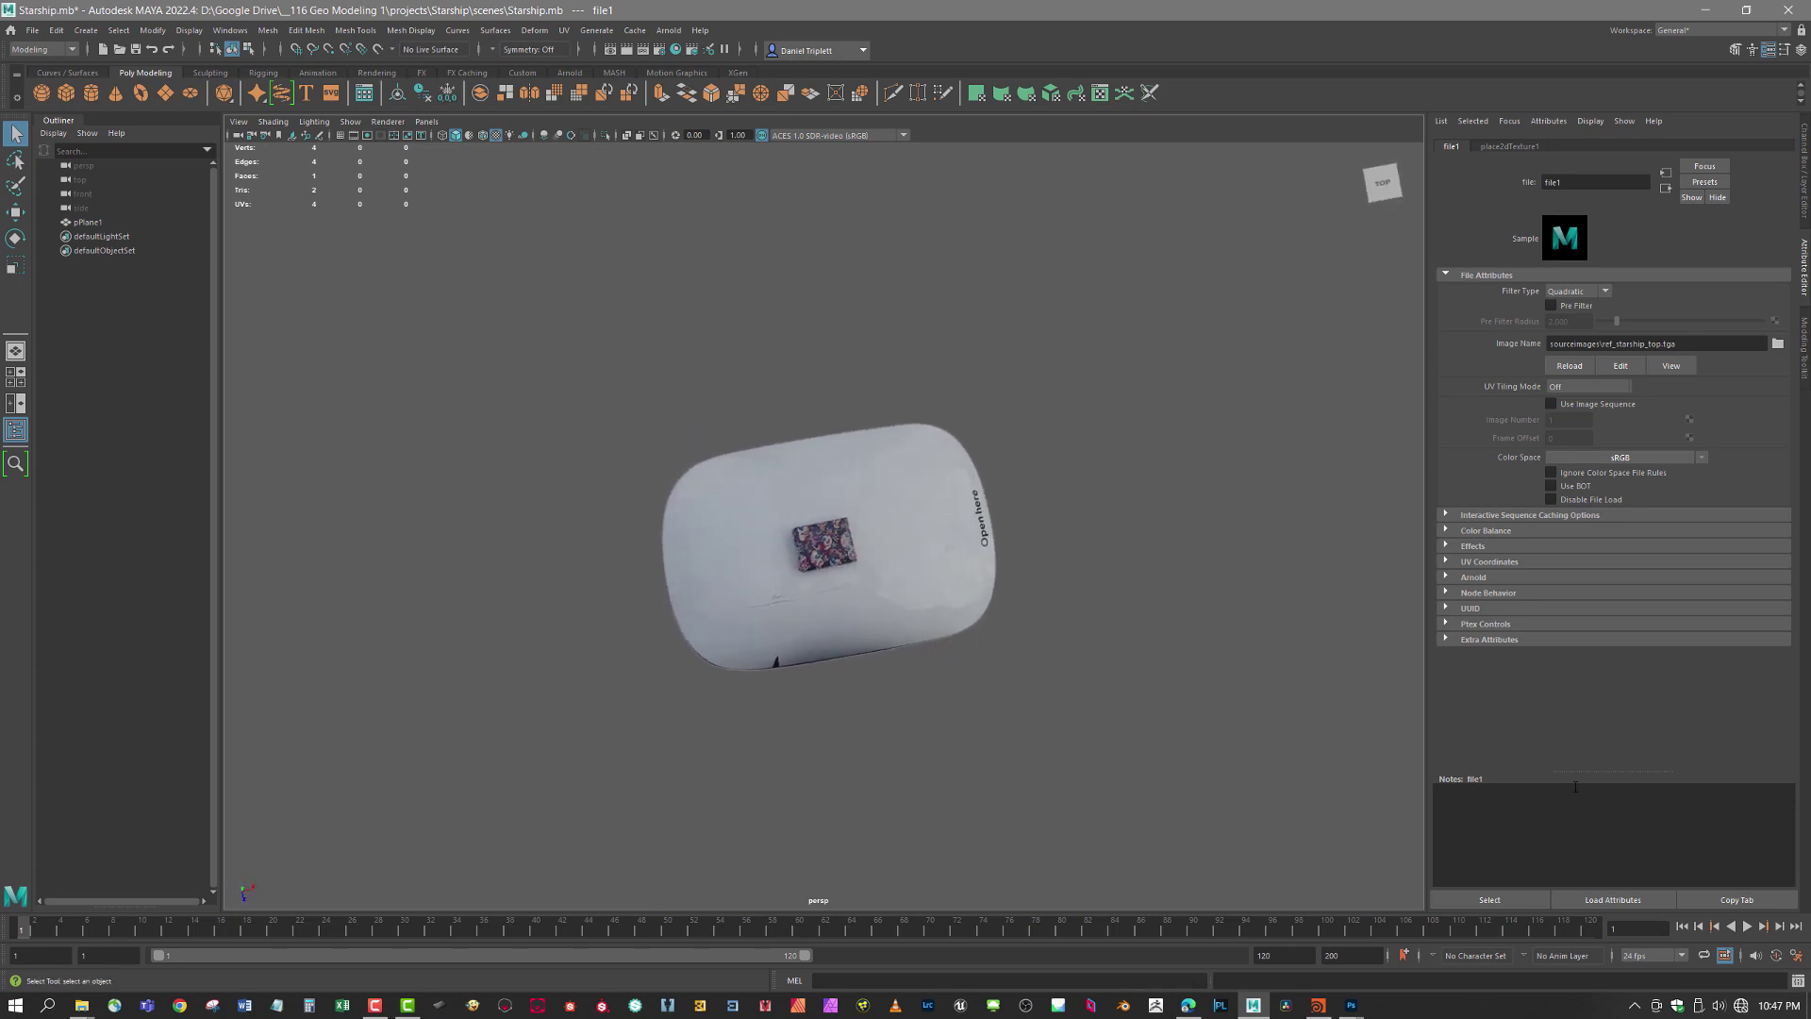
{"action": "left_click_drag", "start_coordinate": [796, 598], "coordinate": [830, 592]}
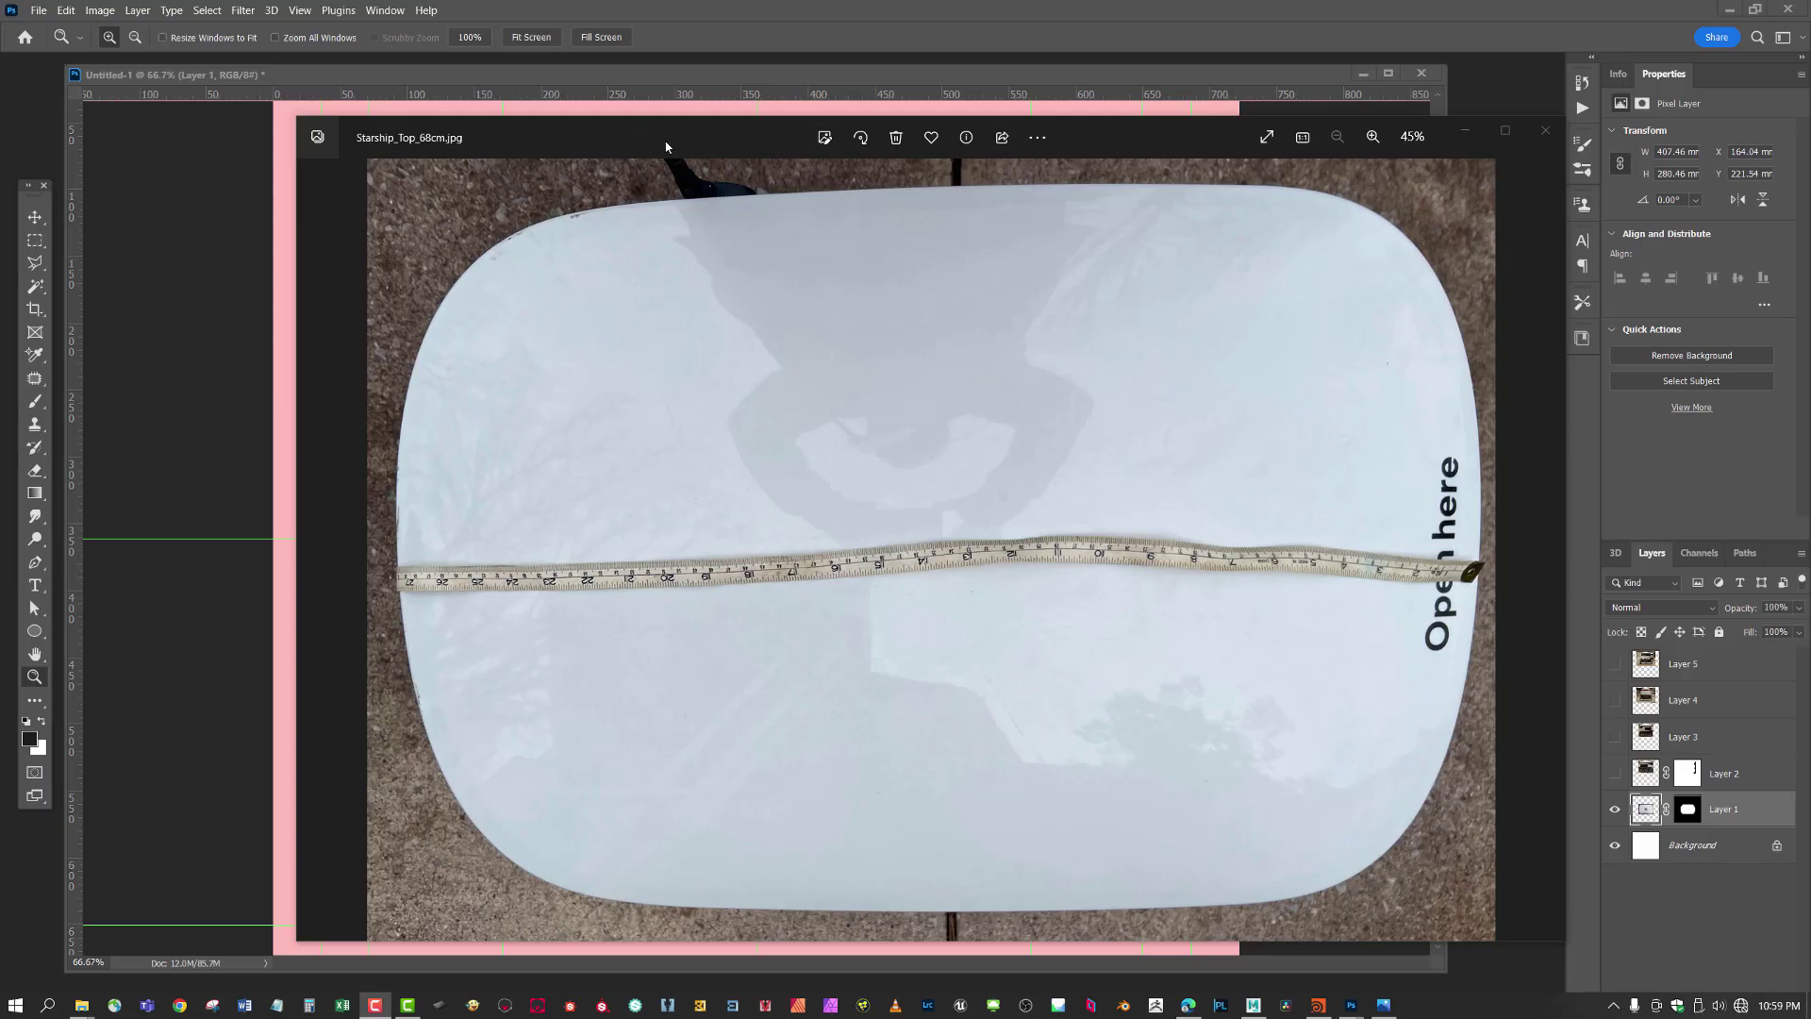
- Move the Starship_Top_68cm.jpg photo window out of the way and return to the Untitled-1 document in Photoshop
{"action": "left_click_drag", "start_coordinate": [737, 137], "coordinate": [631, 148]}
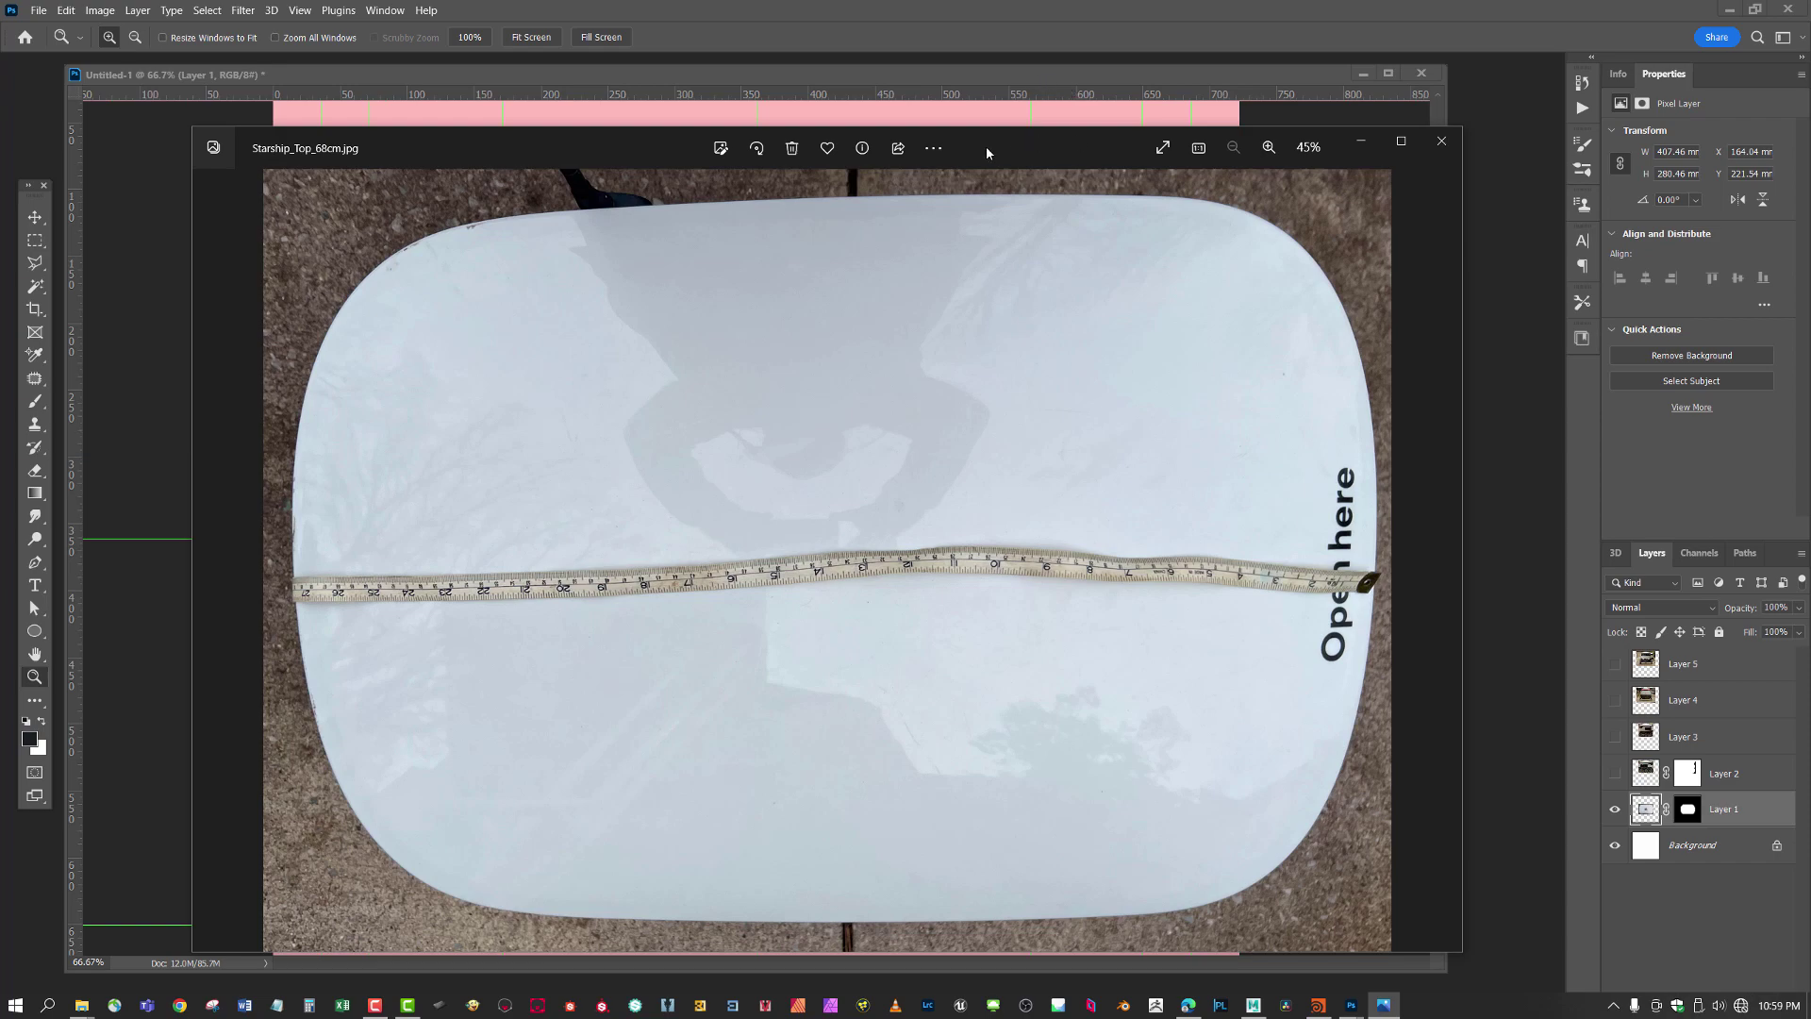
{"action": "left_click_drag", "start_coordinate": [986, 145], "coordinate": [1809, 151]}
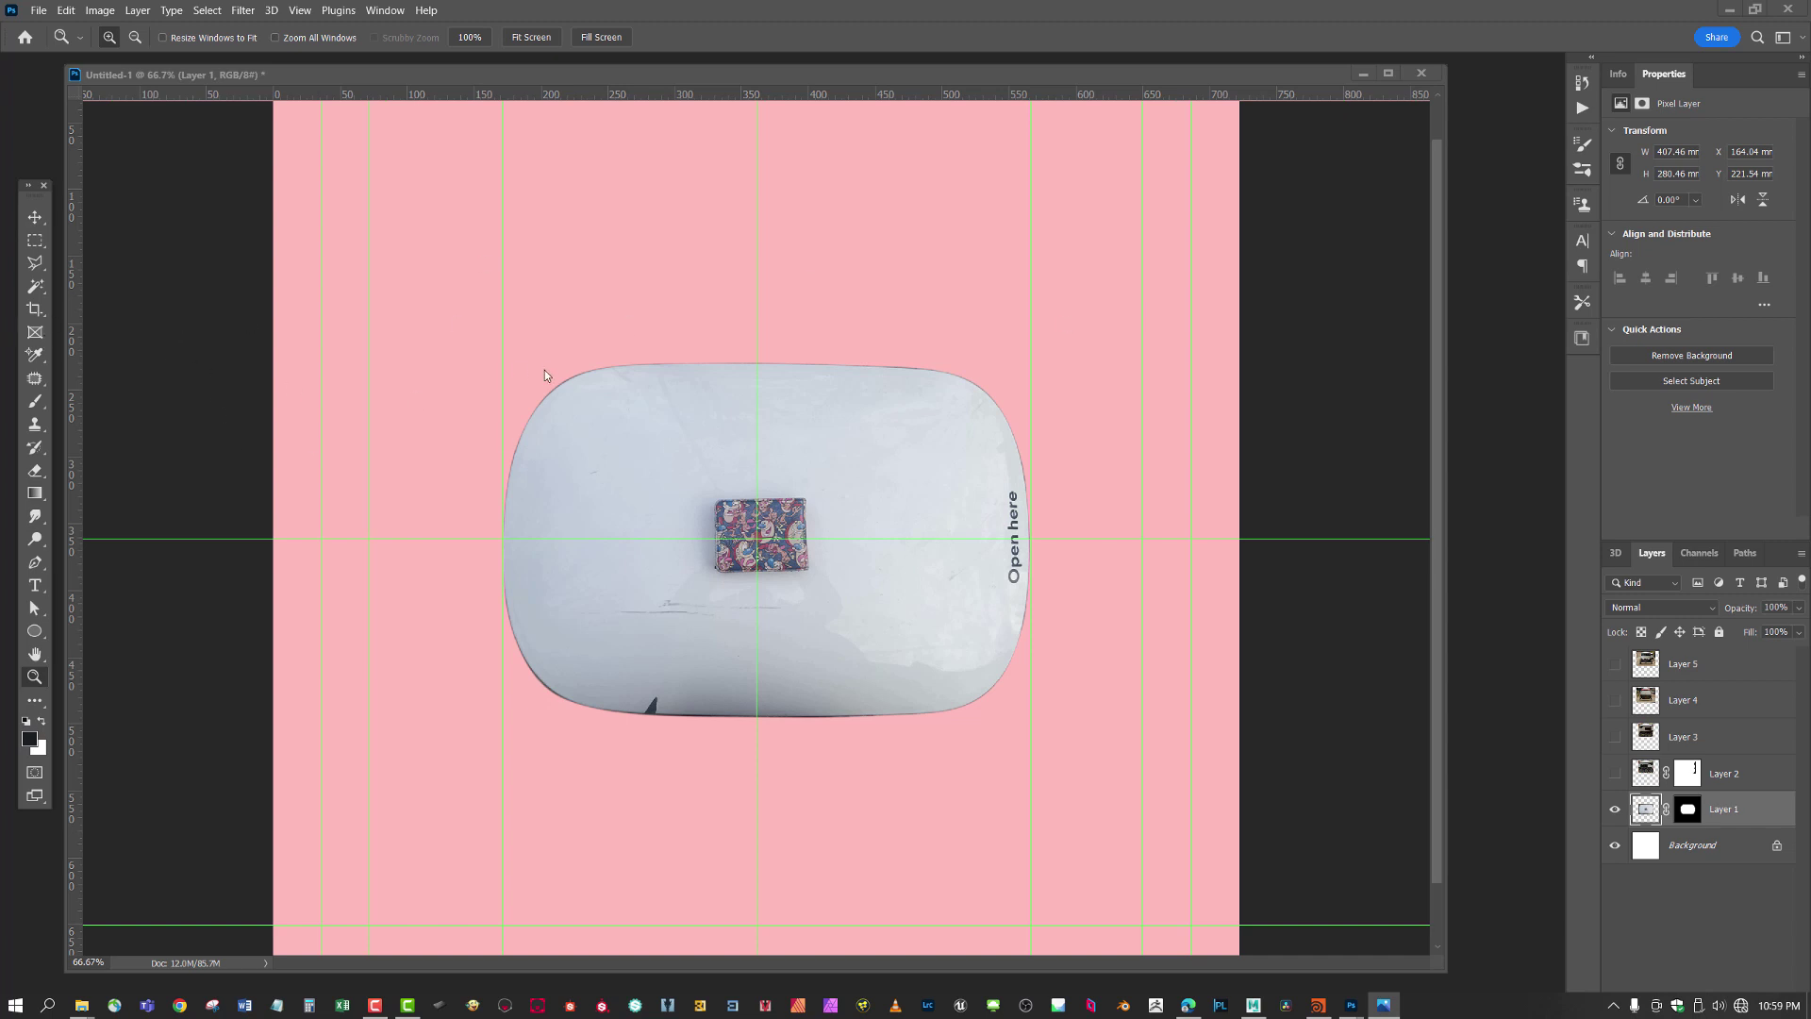
{"action": "left_click", "coordinate": [721, 413]}
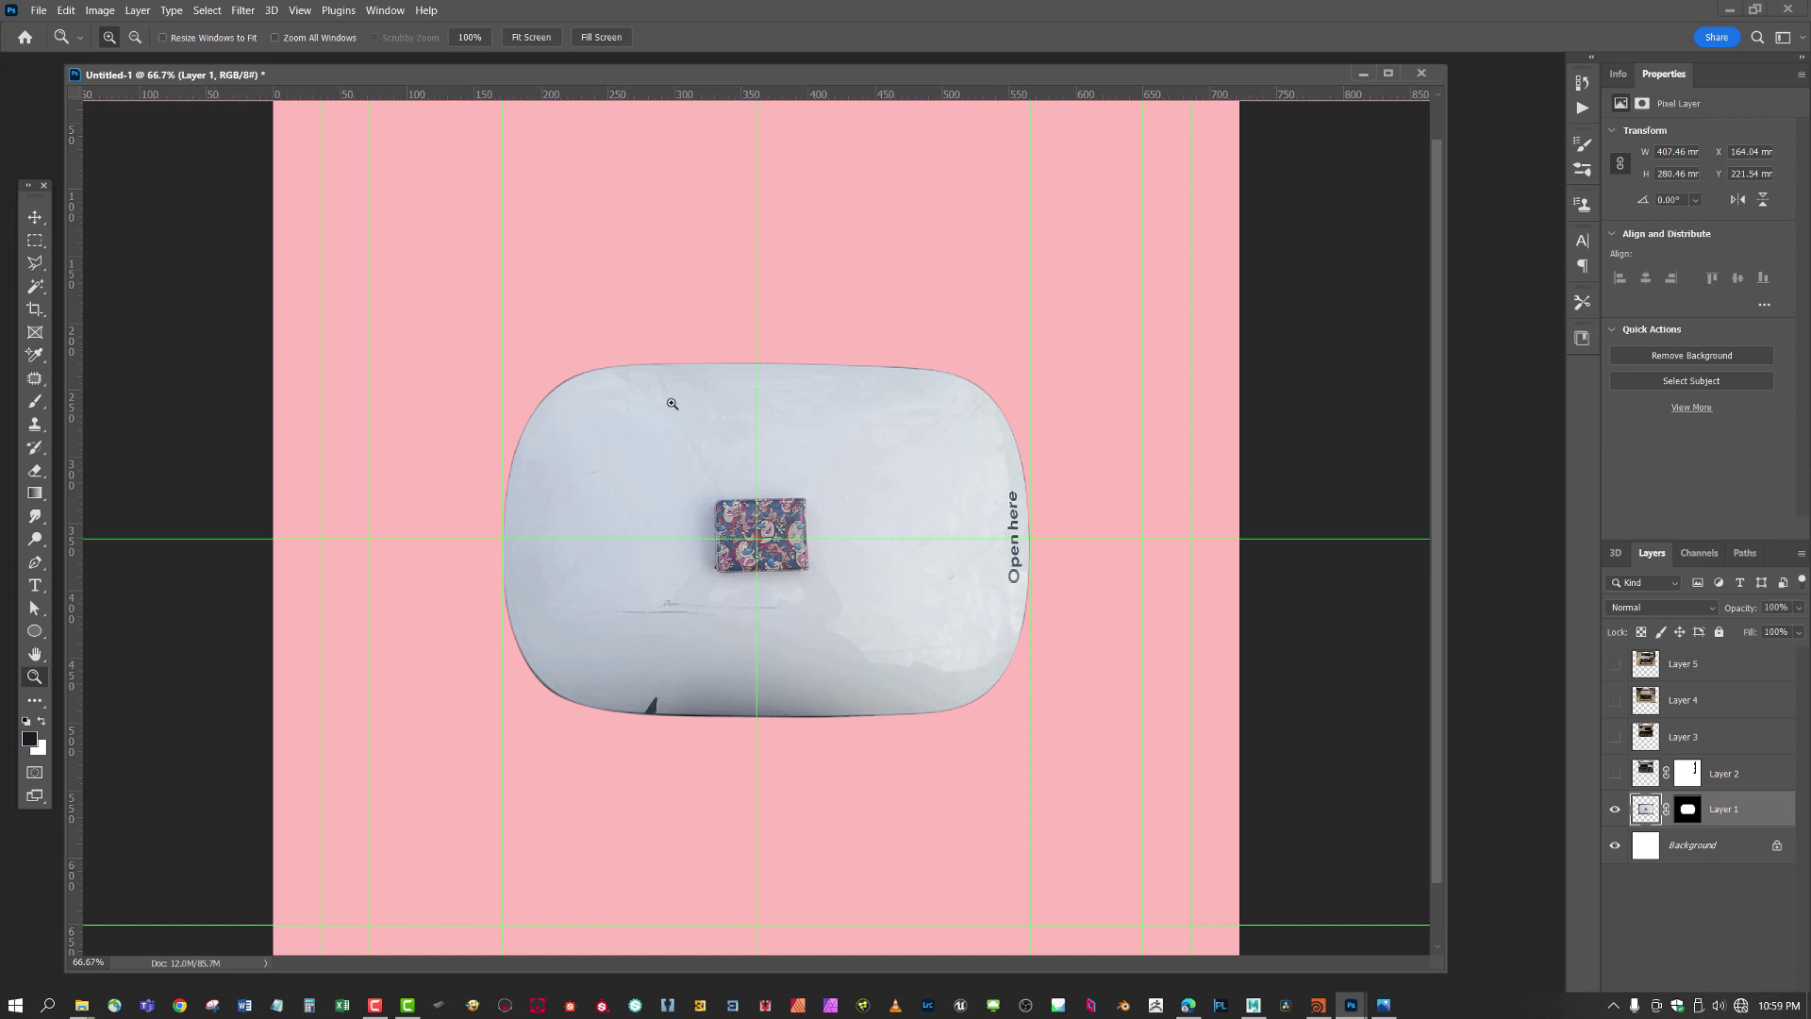
- Add the text "68cm" with the Type tool and place it over the centre of the lid
{"action": "left_click", "coordinate": [35, 586]}
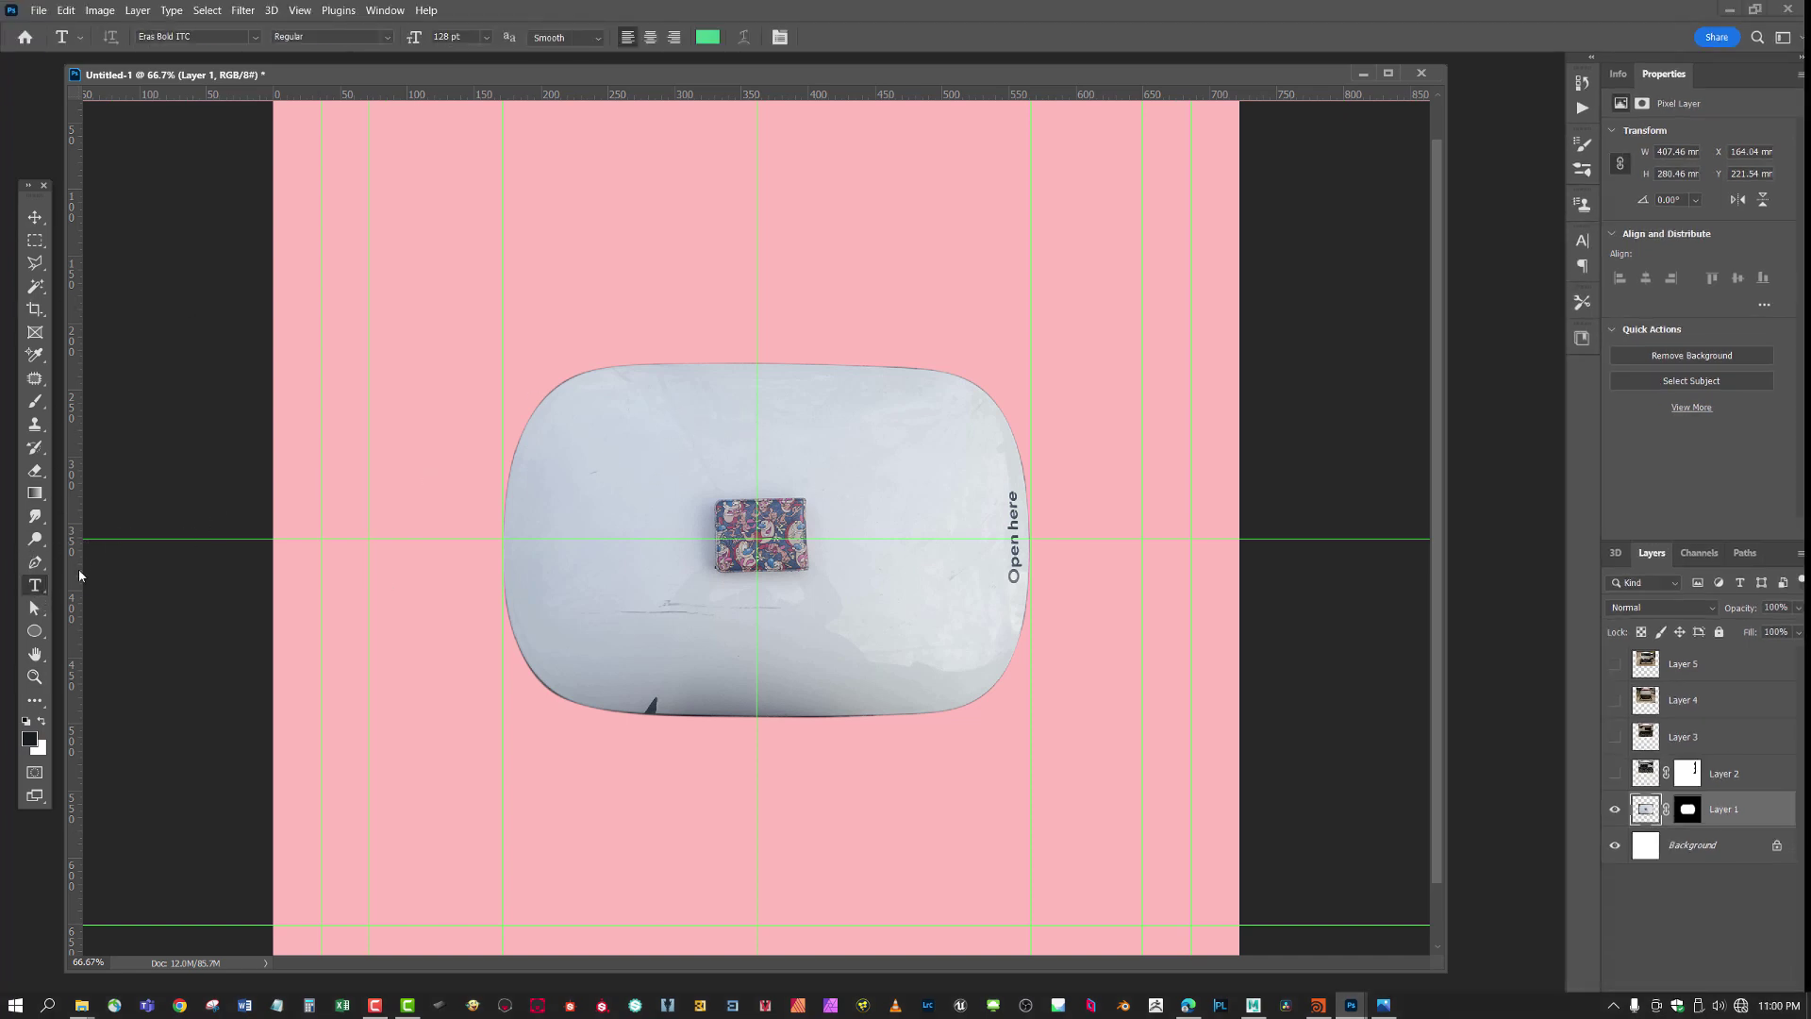
{"action": "left_click_drag", "start_coordinate": [625, 487], "coordinate": [887, 428]}
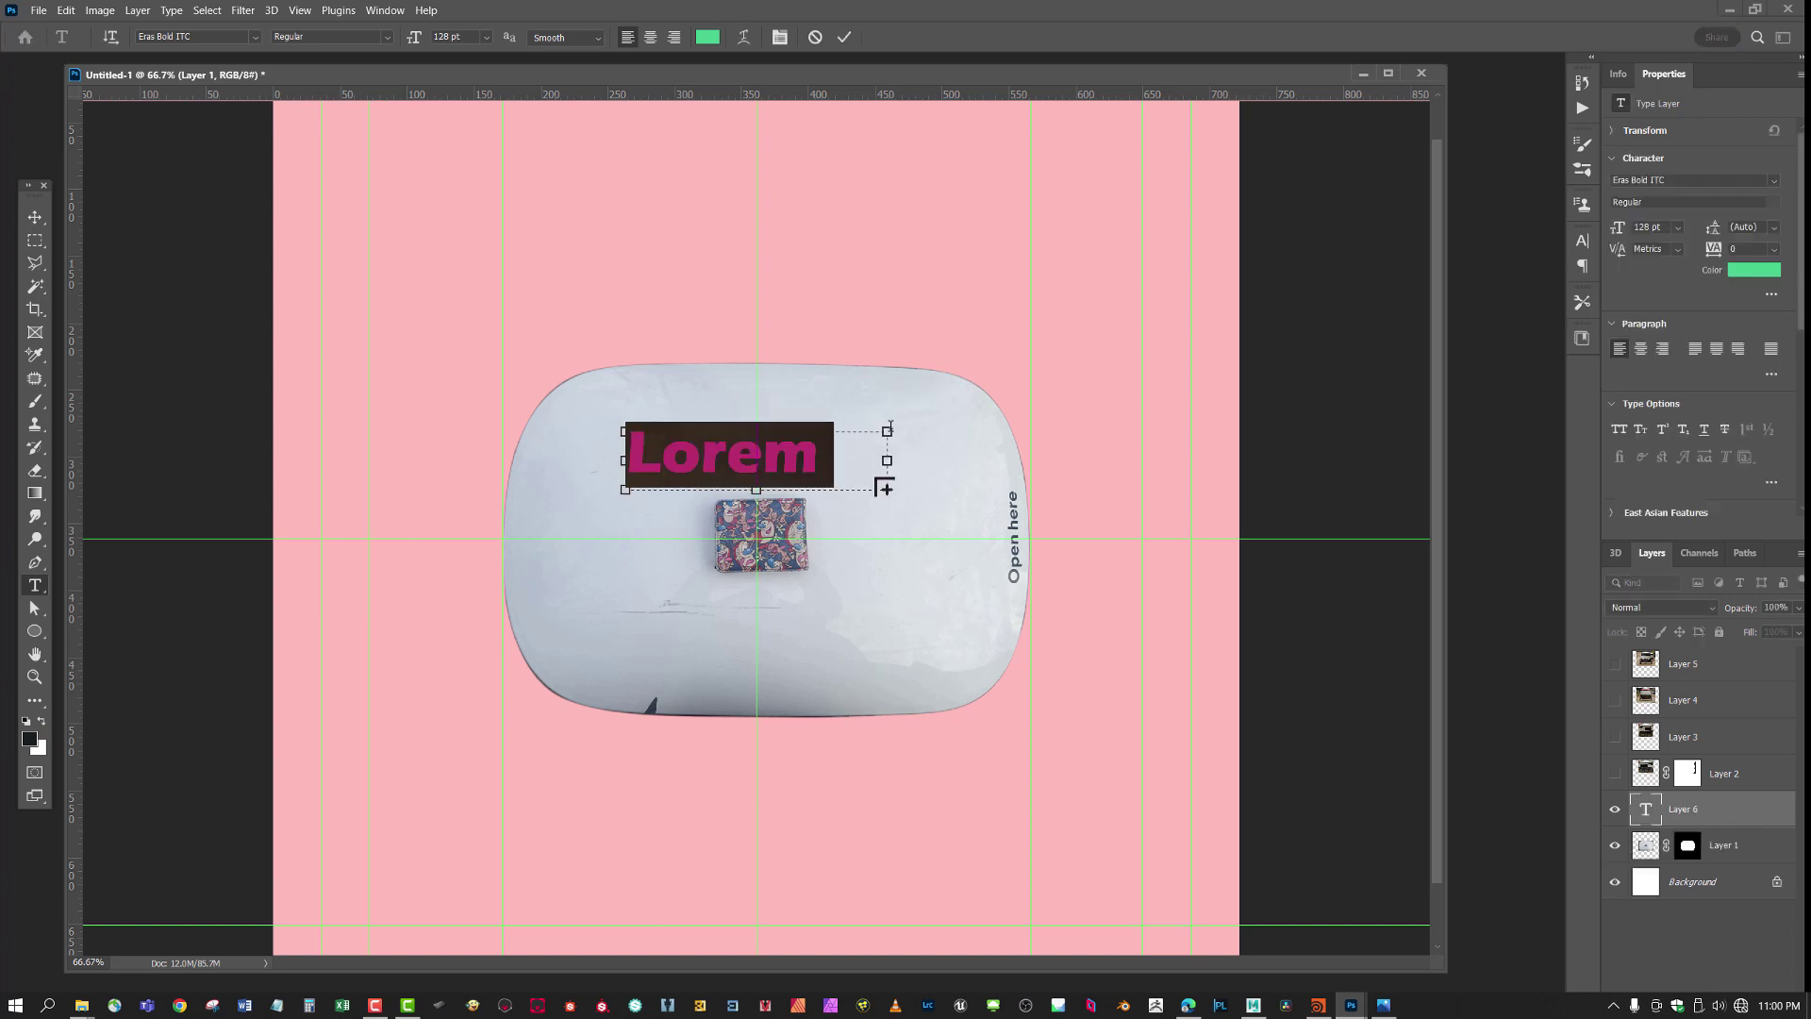
{"action": "type", "text": "68"}
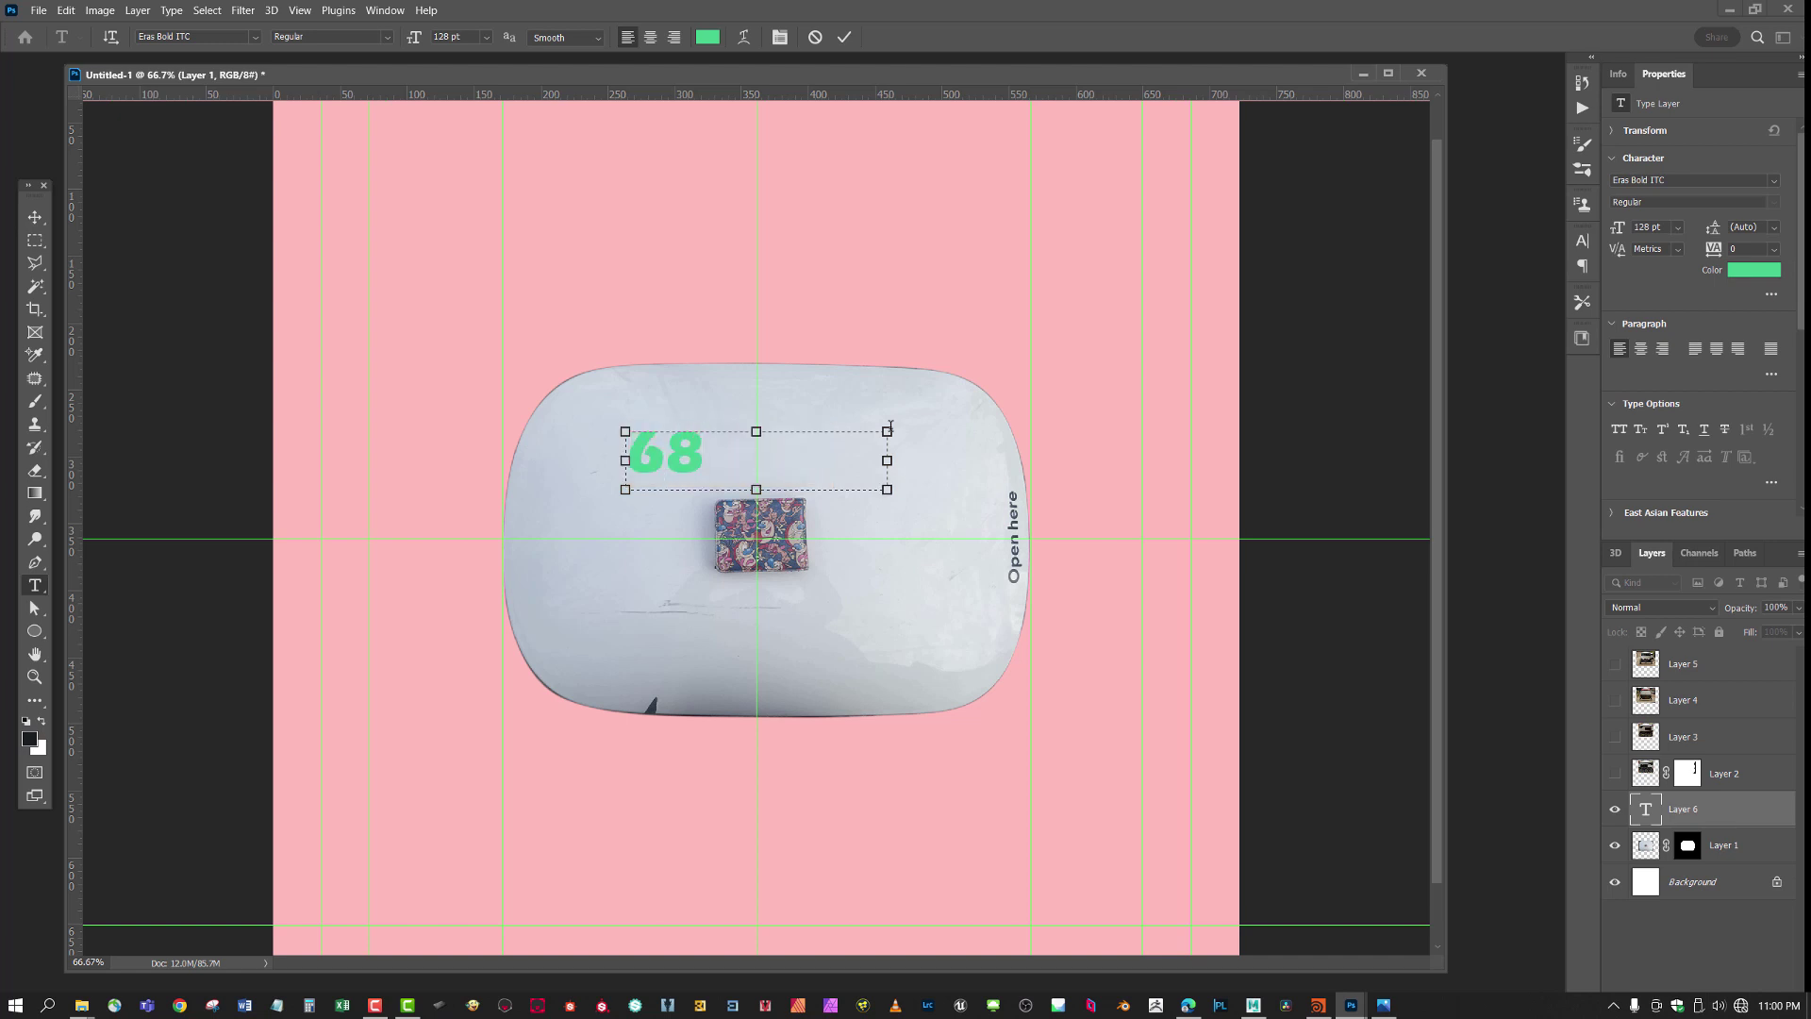
{"action": "type", "text": "cm"}
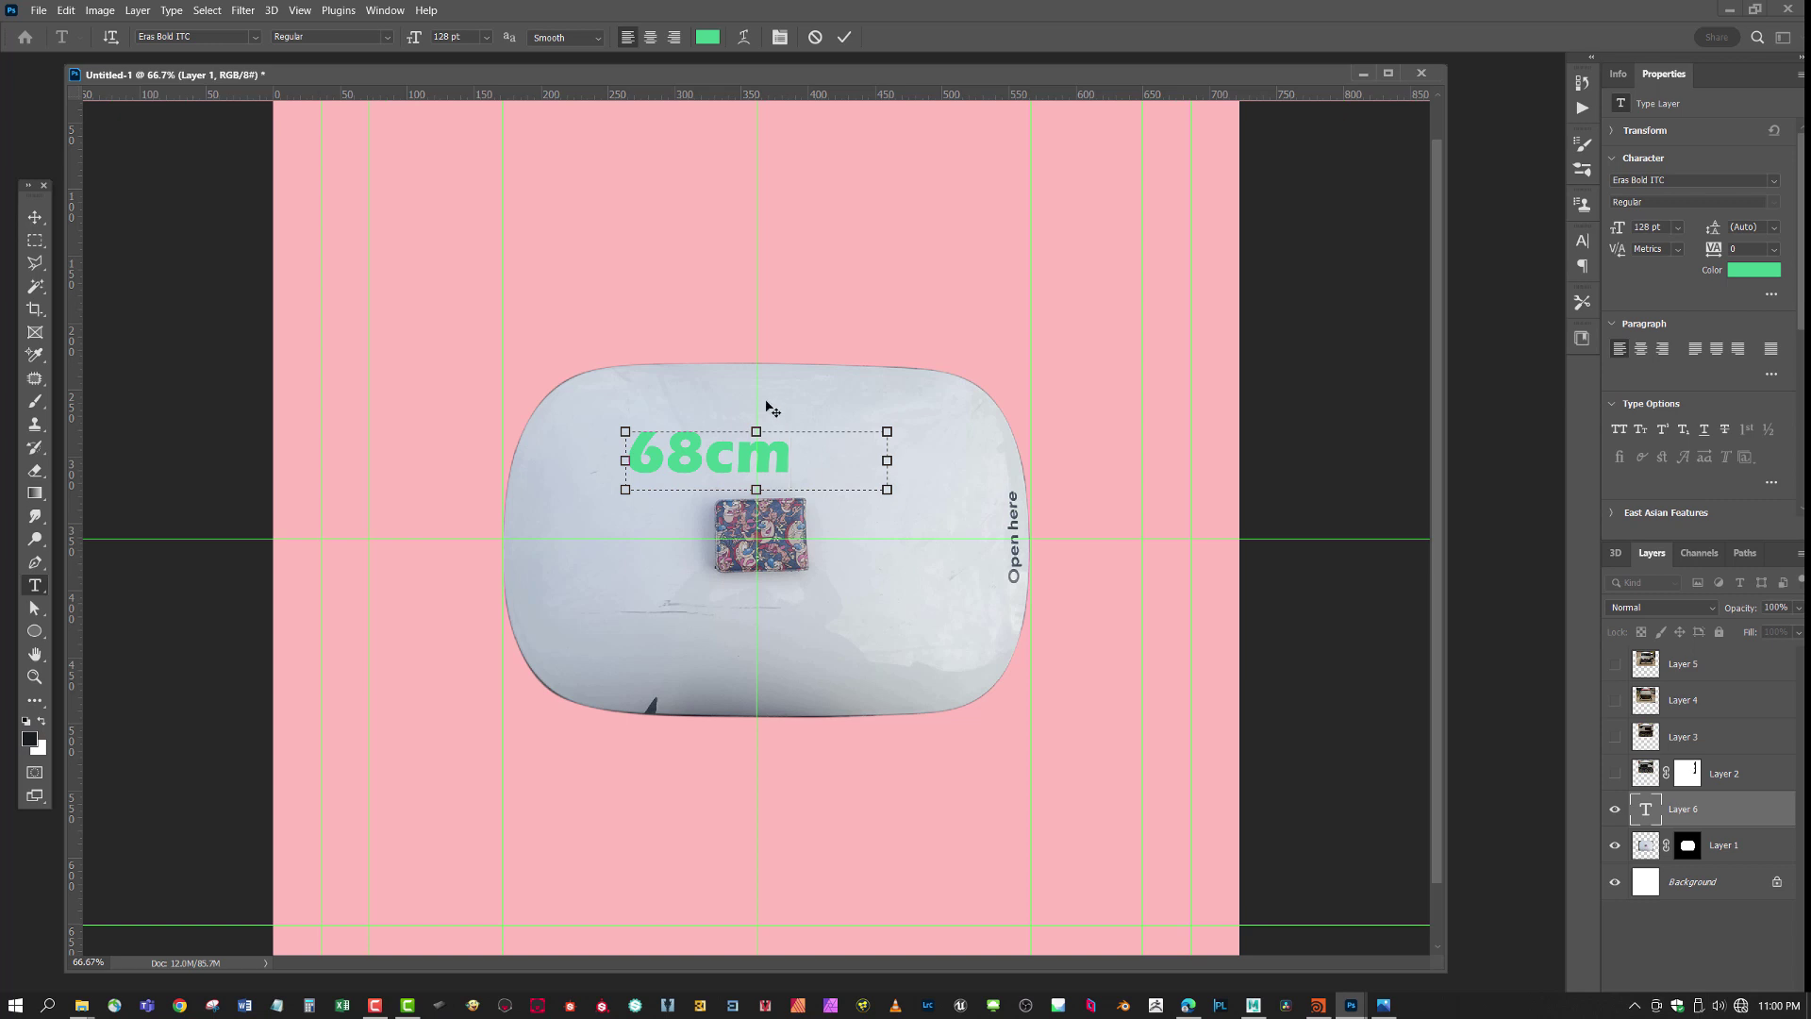
{"action": "left_click_drag", "start_coordinate": [771, 408], "coordinate": [820, 484]}
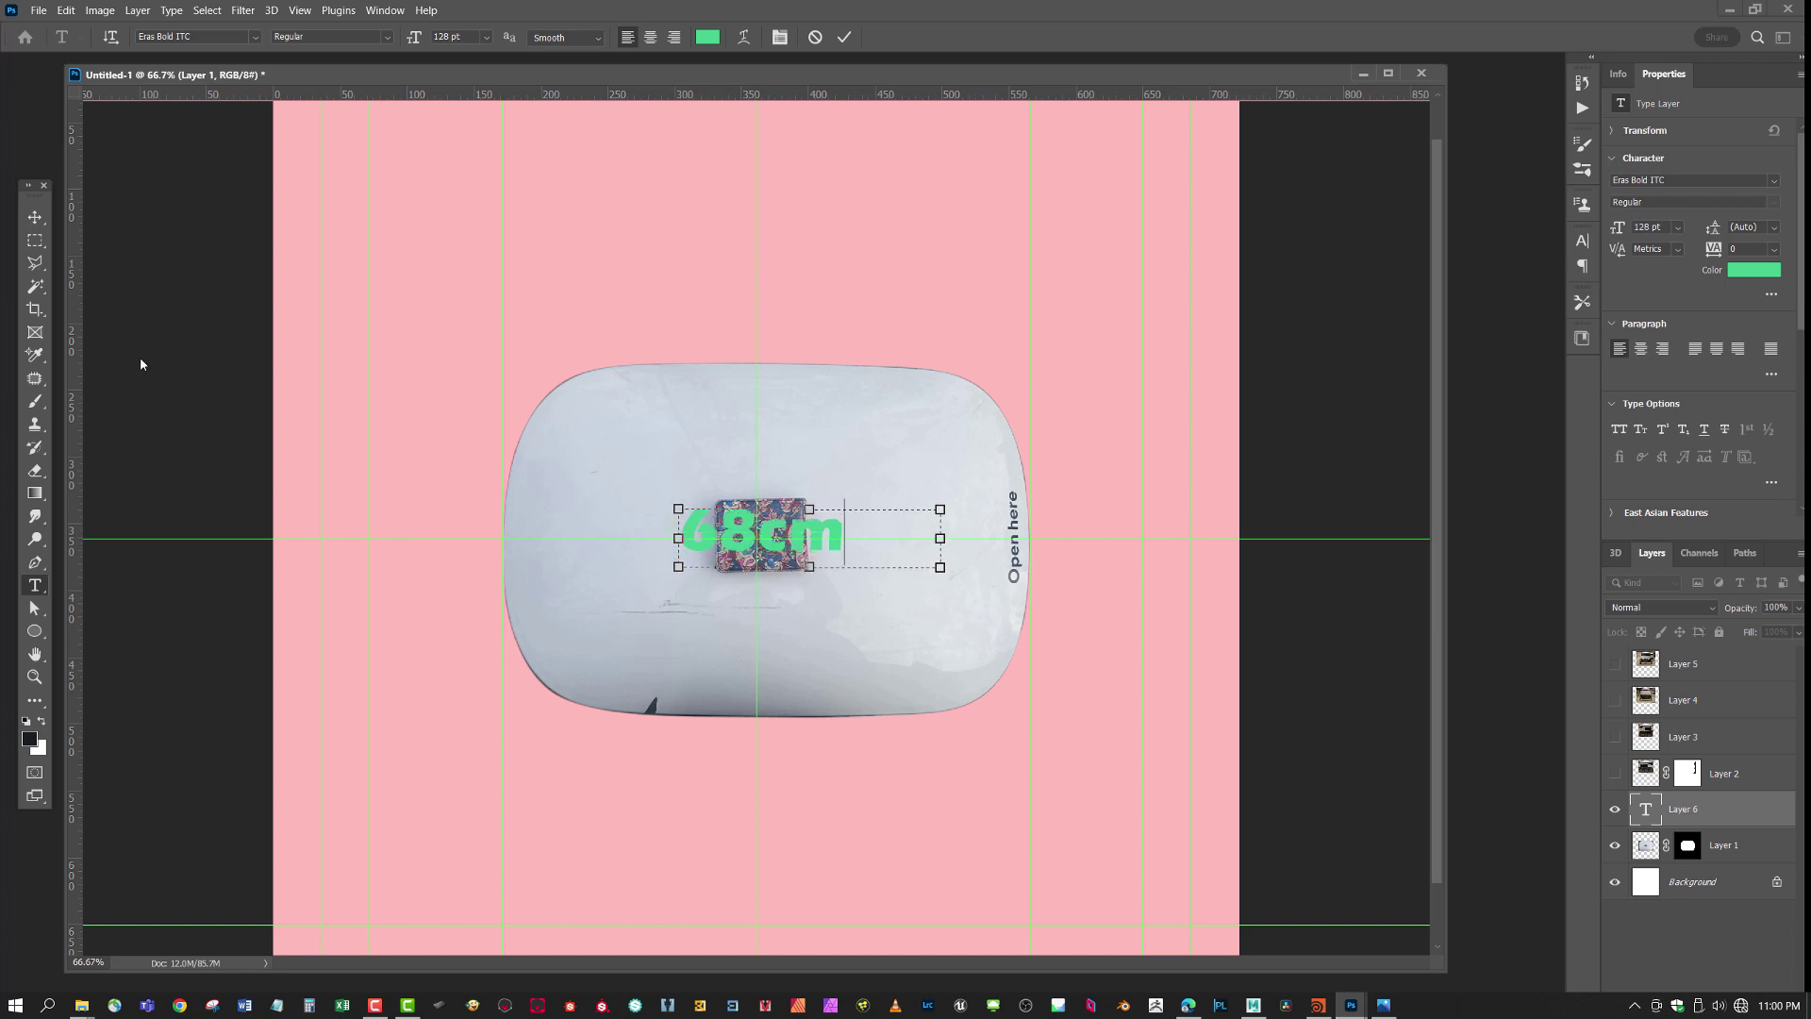
{"action": "left_click", "coordinate": [844, 38]}
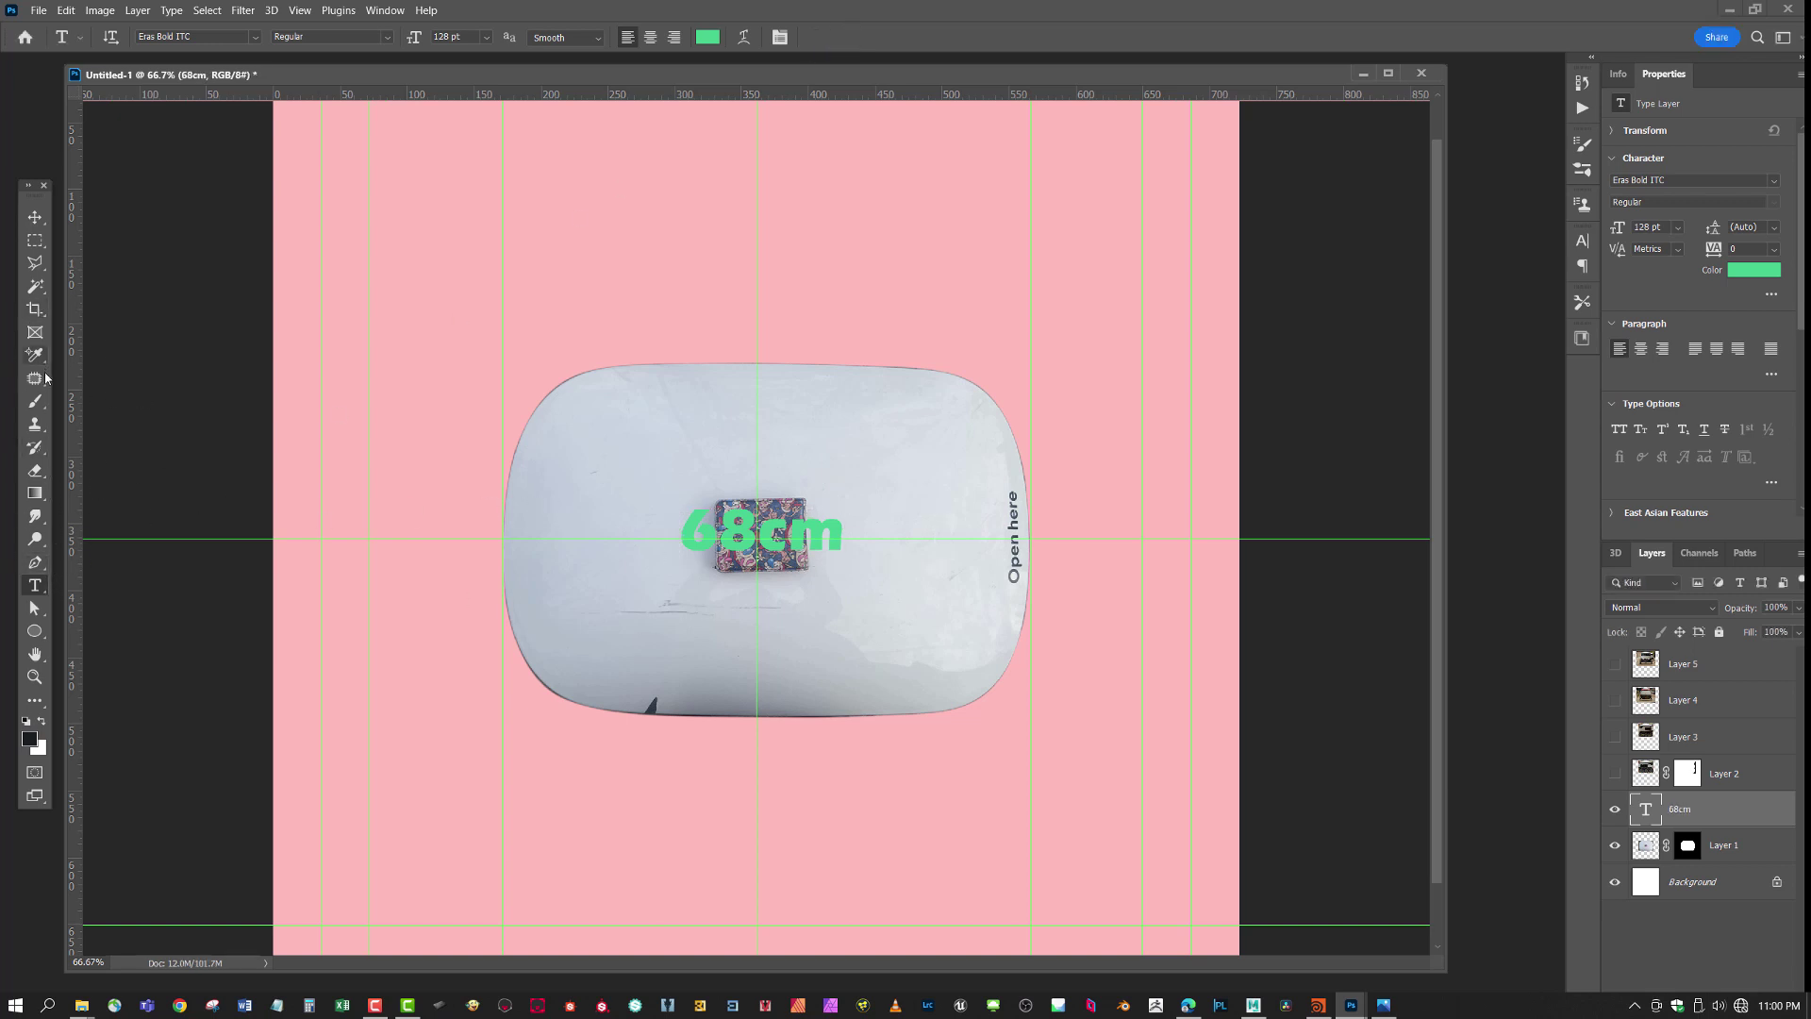
- Create a new empty layer above the 68cm text and set the Brush tool's size to 15
{"action": "left_click", "coordinate": [35, 401]}
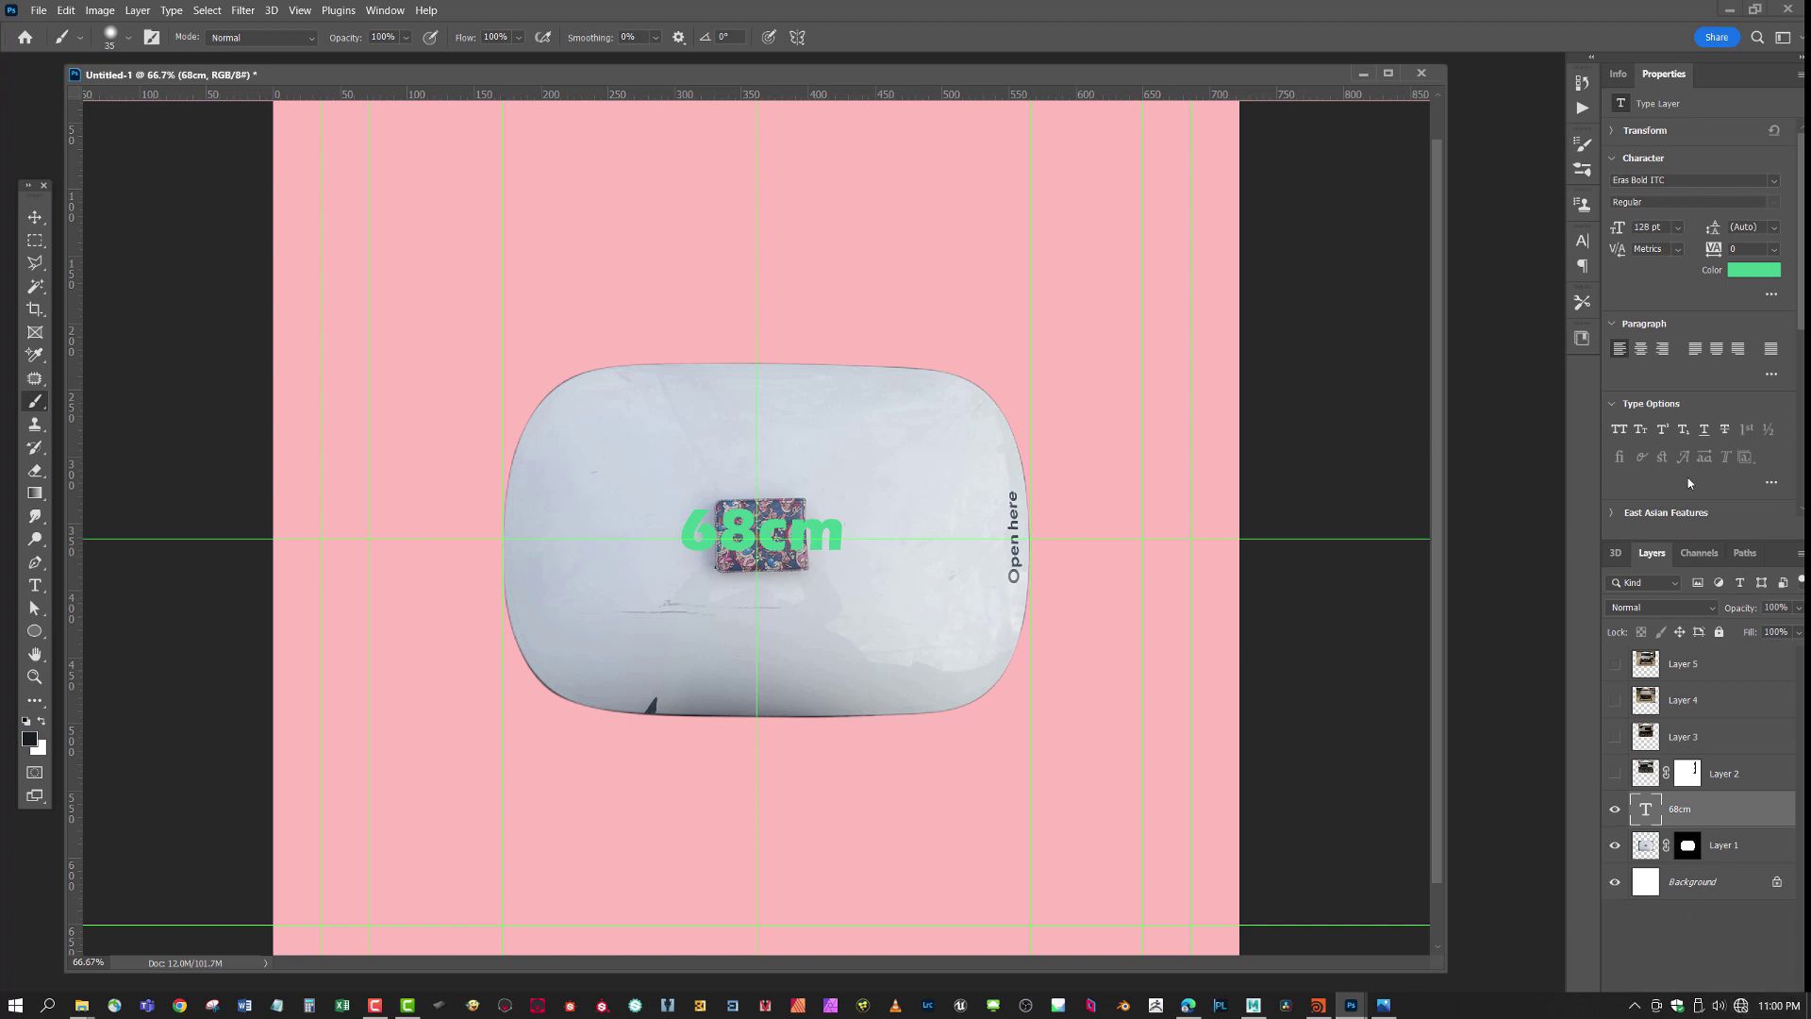
{"action": "left_click_drag", "start_coordinate": [1763, 541], "coordinate": [1763, 500]}
{"action": "left_click", "coordinate": [1755, 979]}
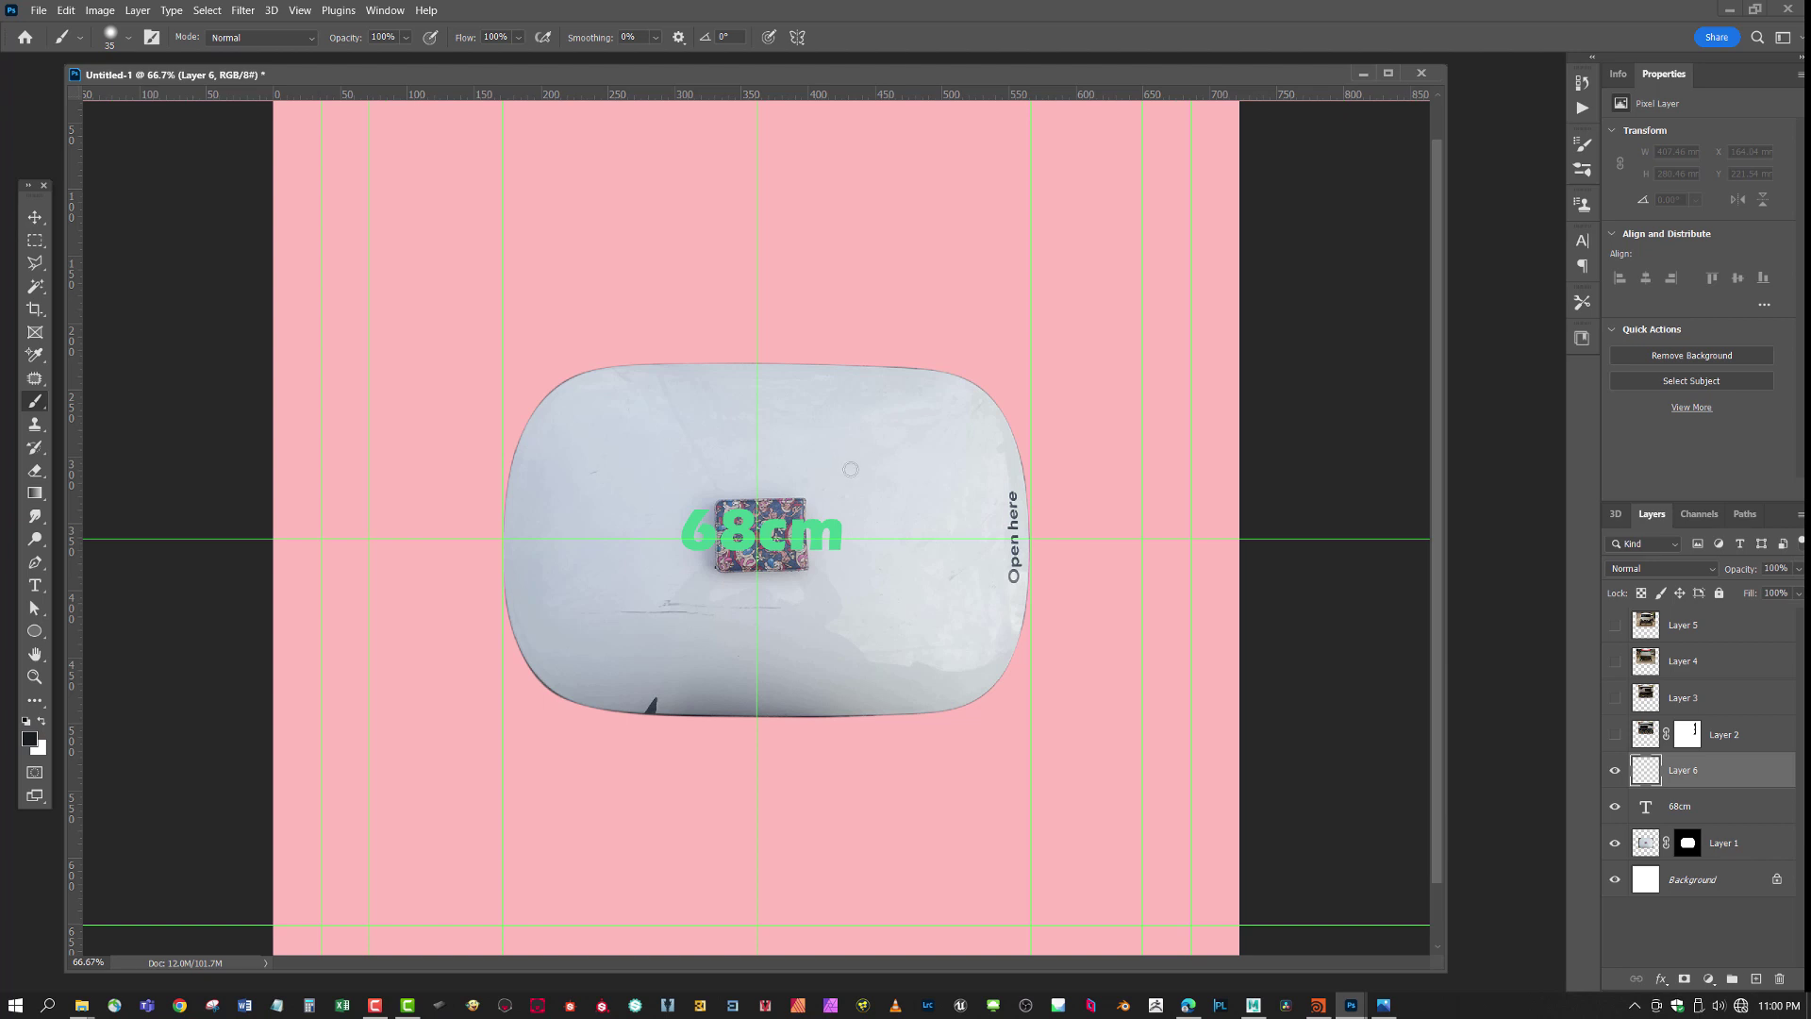
{"action": "key", "text": "bracketright"}
{"action": "key", "text": "bracketright"}
{"action": "key", "text": "bracketright"}
{"action": "key", "text": "bracketleft"}
{"action": "key", "text": "bracketleft"}
{"action": "key", "text": "bracketleft"}
{"action": "key", "text": "bracketleft"}
- Set the foreground color to 201a1a, try a horizontal brush stroke beside the 68cm text, and undo the stroke
{"action": "left_click", "coordinate": [28, 740]}
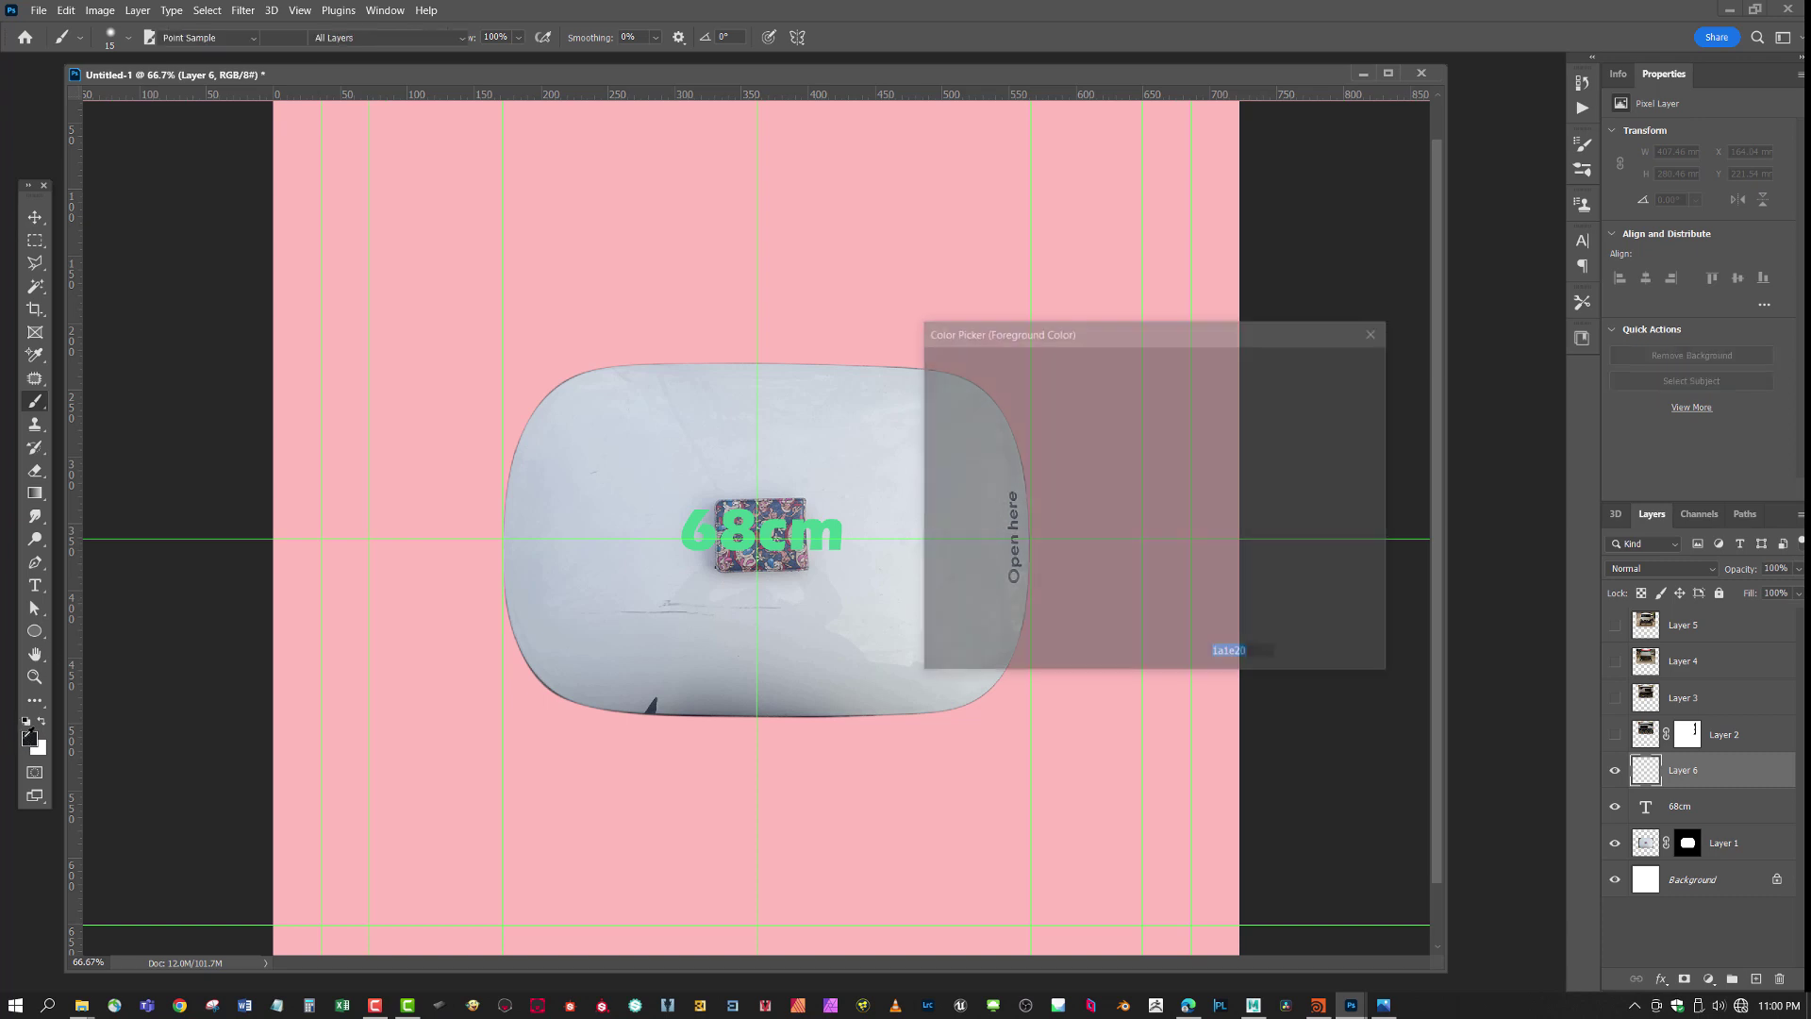
{"action": "left_click", "coordinate": [1176, 380]}
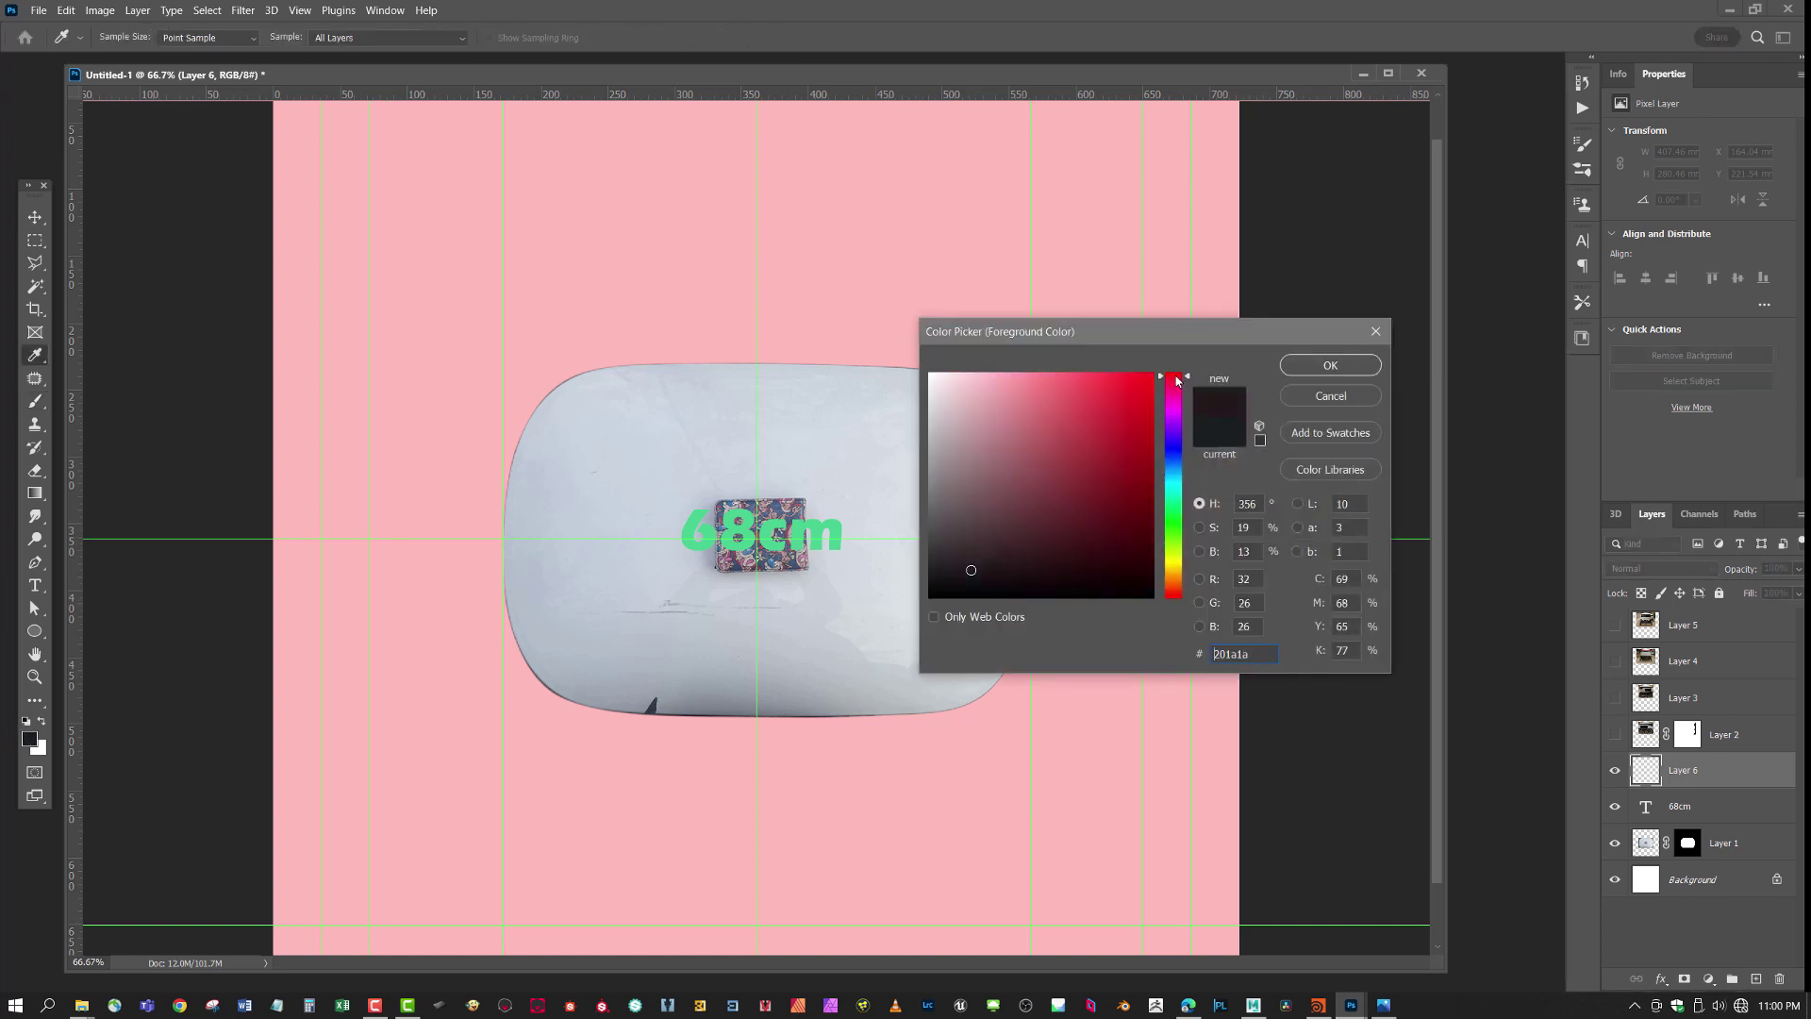
{"action": "left_click", "coordinate": [1321, 368]}
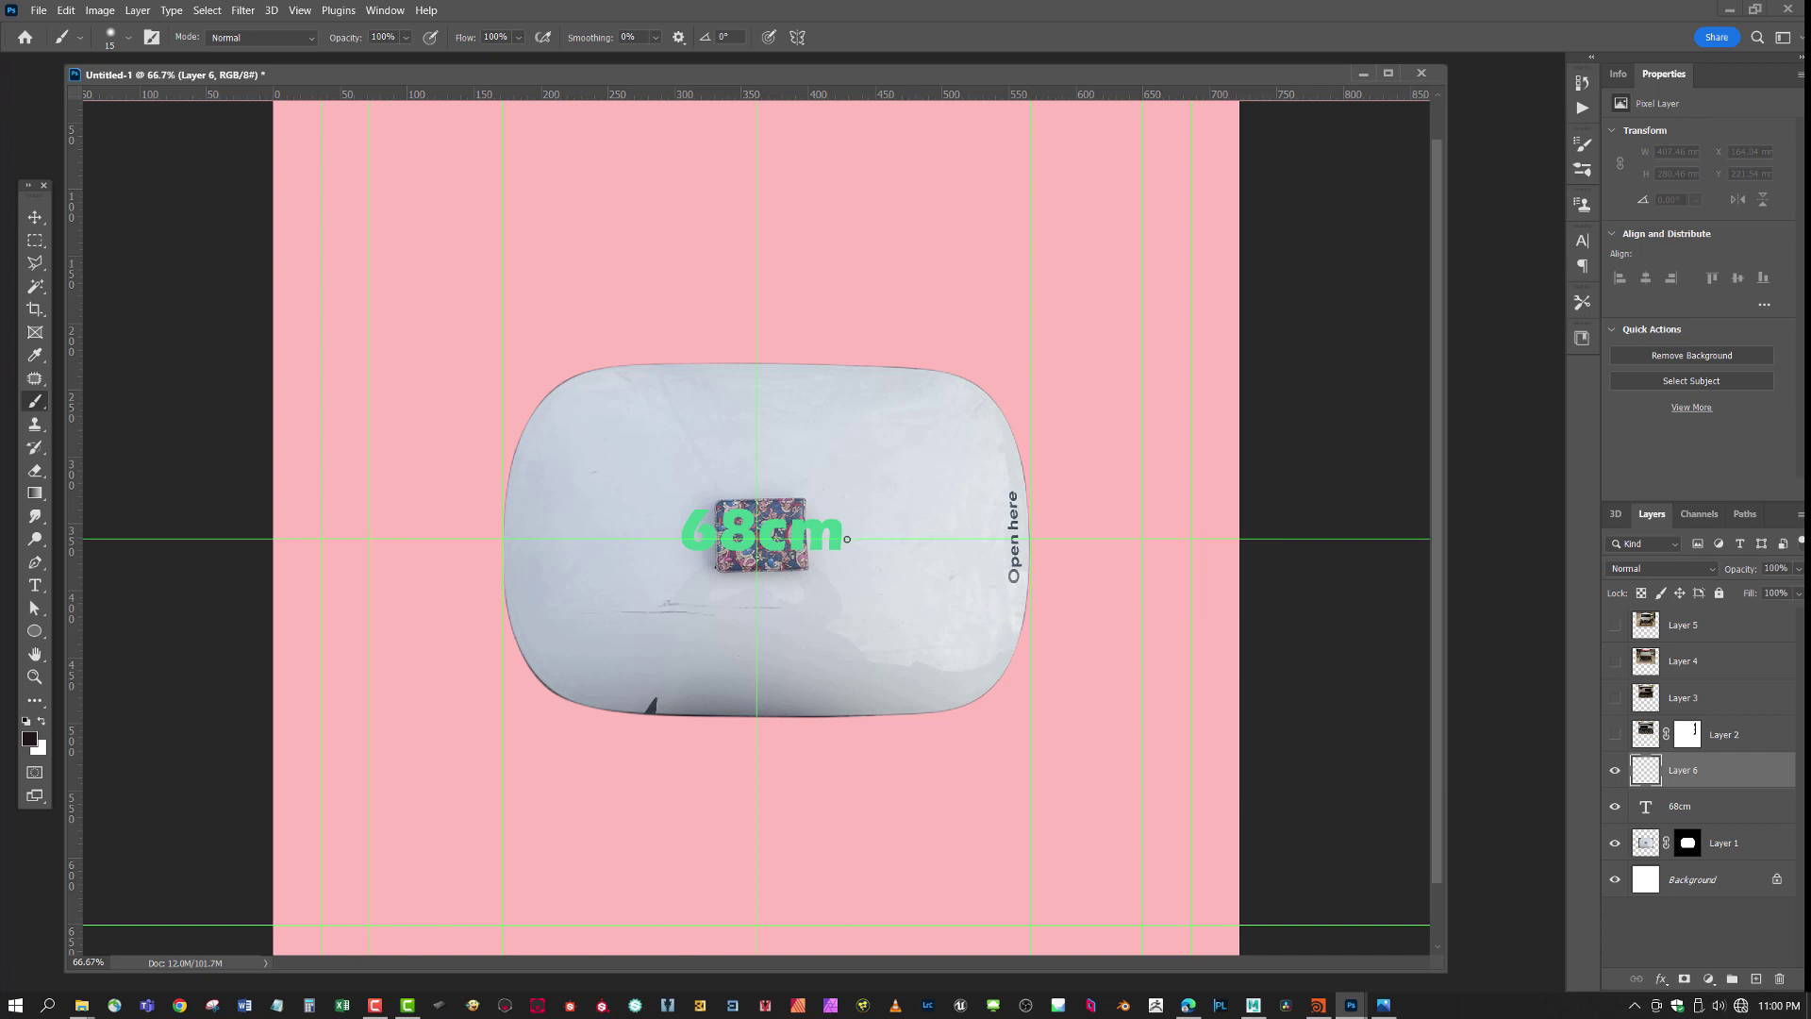
{"action": "left_click_drag", "start_coordinate": [870, 540], "coordinate": [973, 540]}
{"action": "key", "text": "ctrl+z"}
- Hide the Alpha 1 channel's overlay and return to the layer list
{"action": "left_click", "coordinate": [1698, 515]}
{"action": "left_click", "coordinate": [1612, 677]}
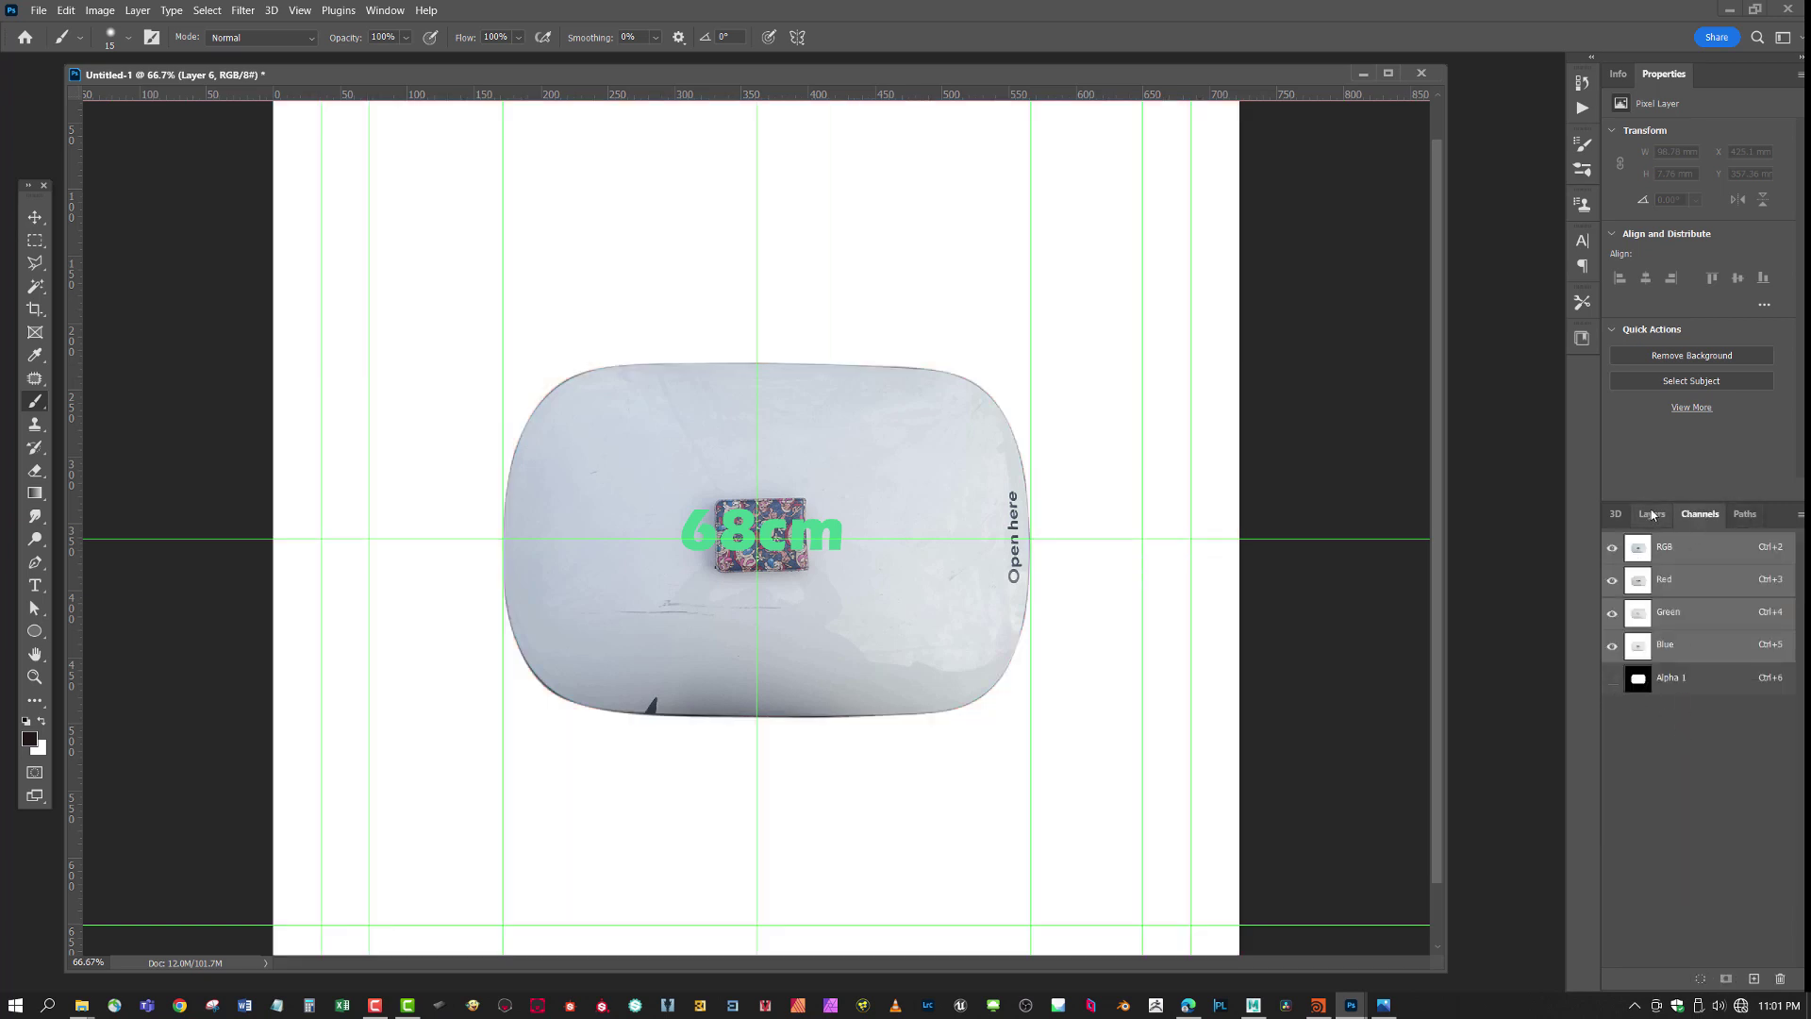
{"action": "left_click", "coordinate": [1651, 514]}
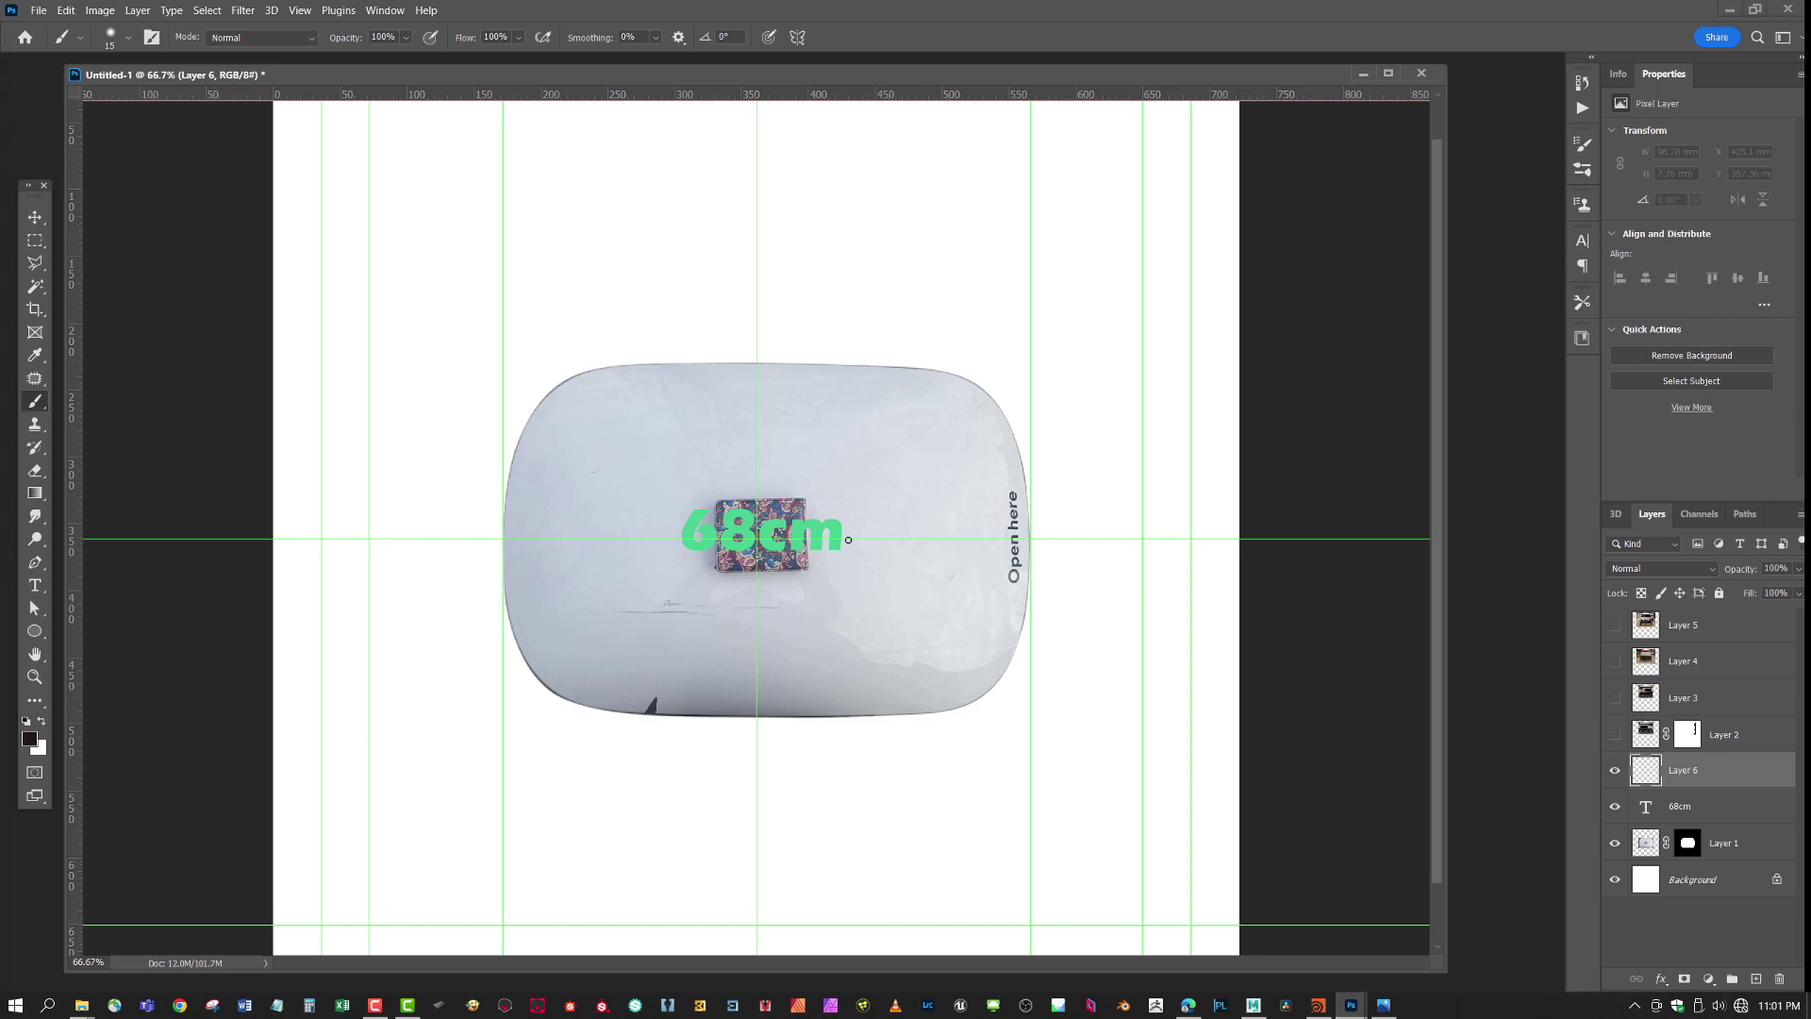
- Set the foreground color to ff0012 and paint horizontal strokes from both sides of the 68cm text to the lid's side edges
{"action": "left_click_drag", "start_coordinate": [848, 539], "coordinate": [996, 540]}
{"action": "left_click", "coordinate": [29, 739]}
{"action": "type", "text": "ff0012"}
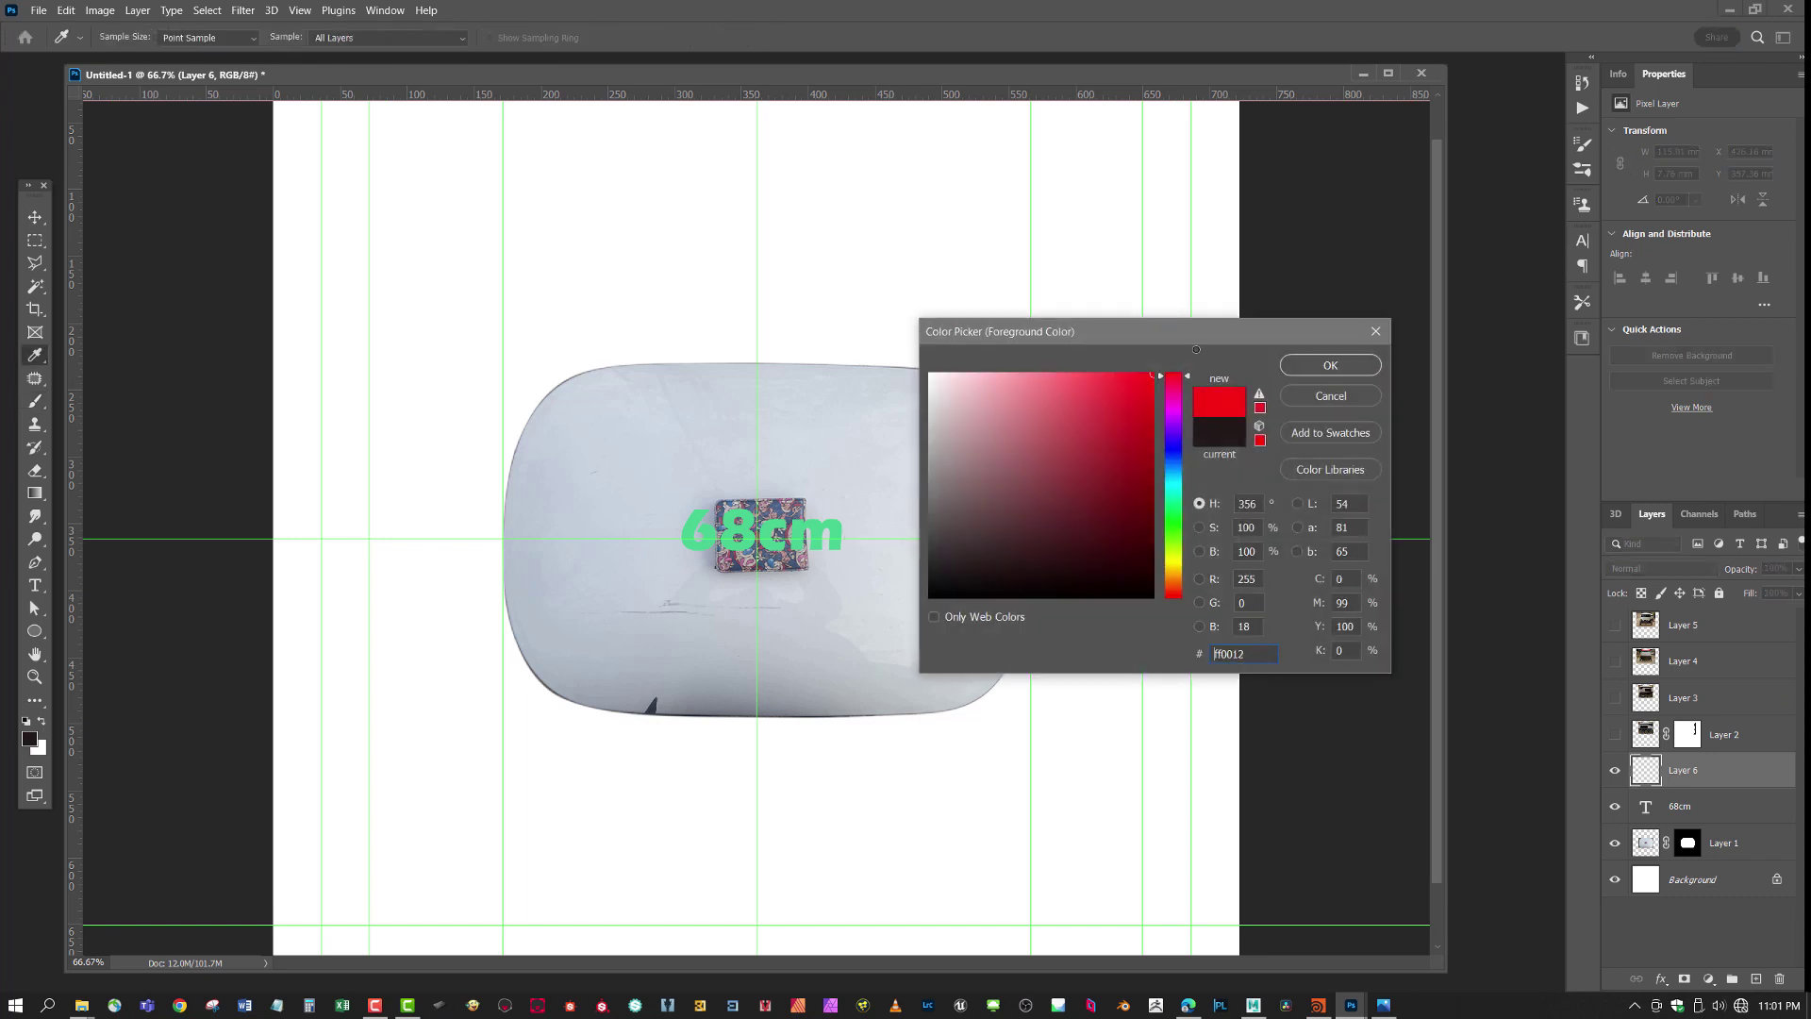
{"action": "left_click", "coordinate": [1332, 366]}
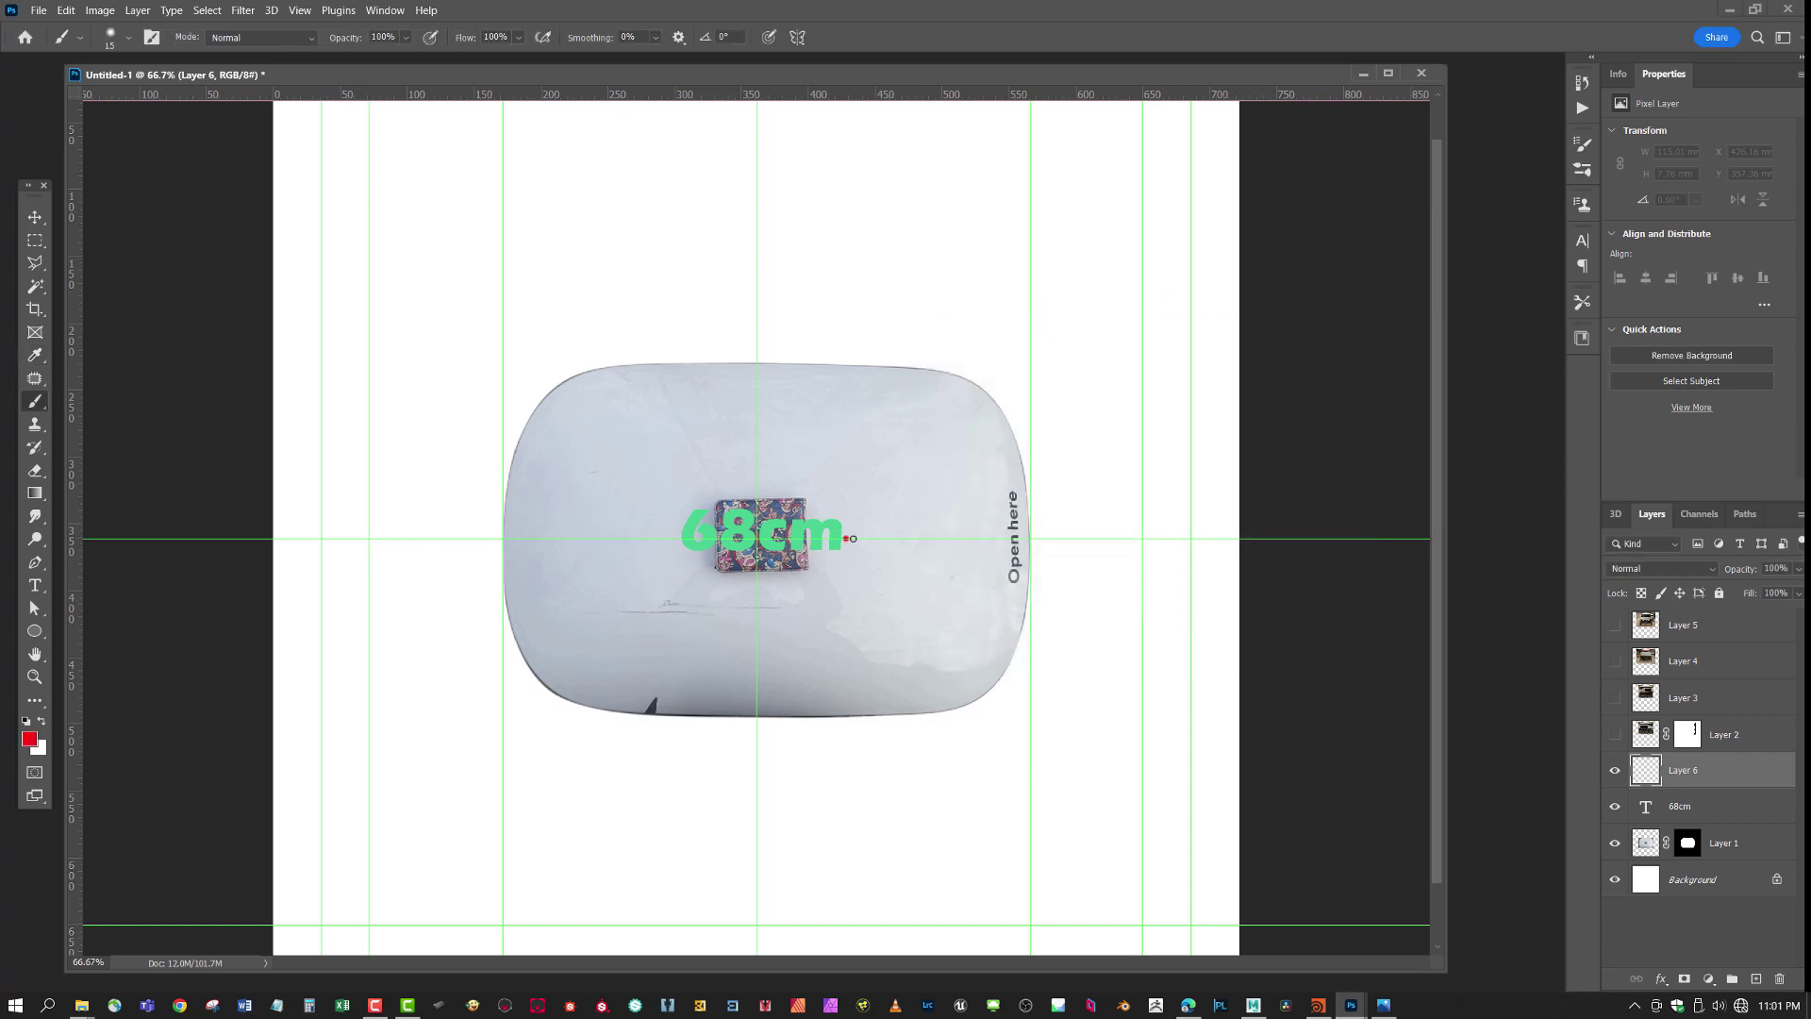
{"action": "left_click_drag", "start_coordinate": [853, 539], "coordinate": [1031, 539]}
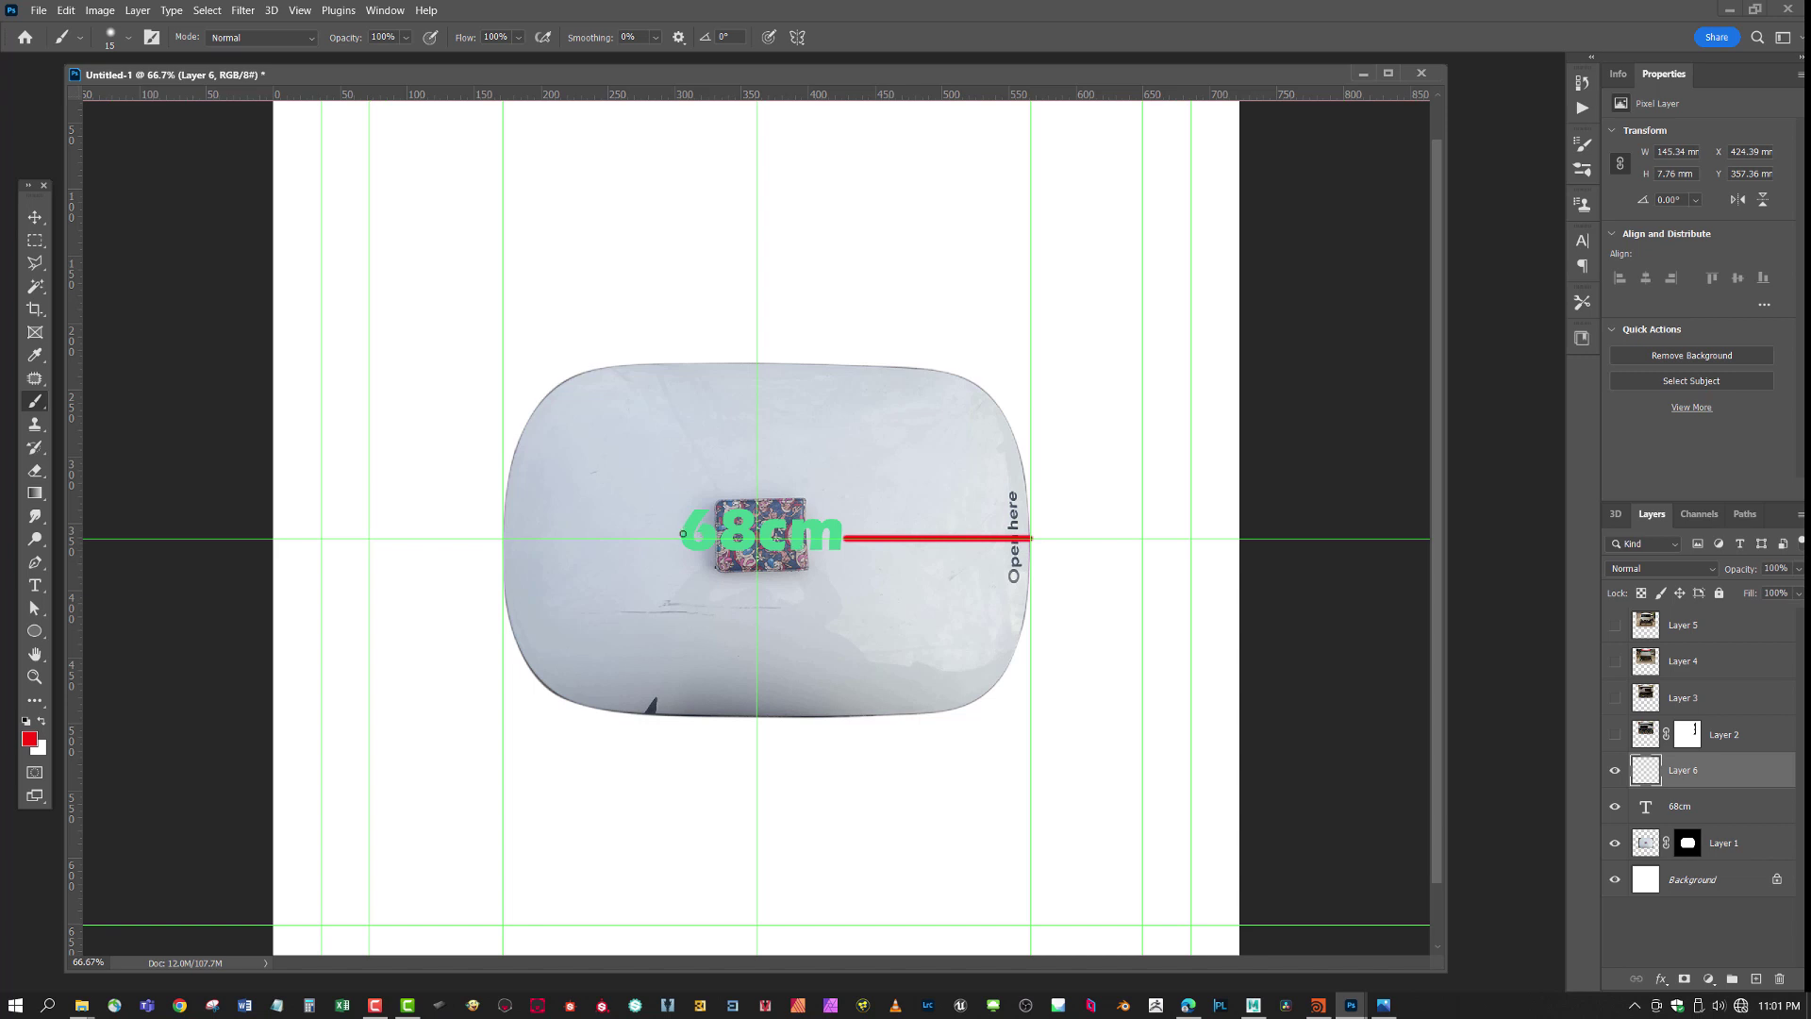
{"action": "left_click_drag", "start_coordinate": [679, 538], "coordinate": [507, 538]}
- Paint short vertical red end marks at both side edges of the lid, closing off the horizontal width line
{"action": "left_click", "coordinate": [1031, 491], "text": "shift"}
{"action": "left_click_drag", "start_coordinate": [1030, 490], "coordinate": [1031, 553]}
{"action": "key", "text": "ctrl+z"}
{"action": "key", "text": "ctrl+z"}
{"action": "left_click_drag", "start_coordinate": [1031, 483], "coordinate": [1030, 586]}
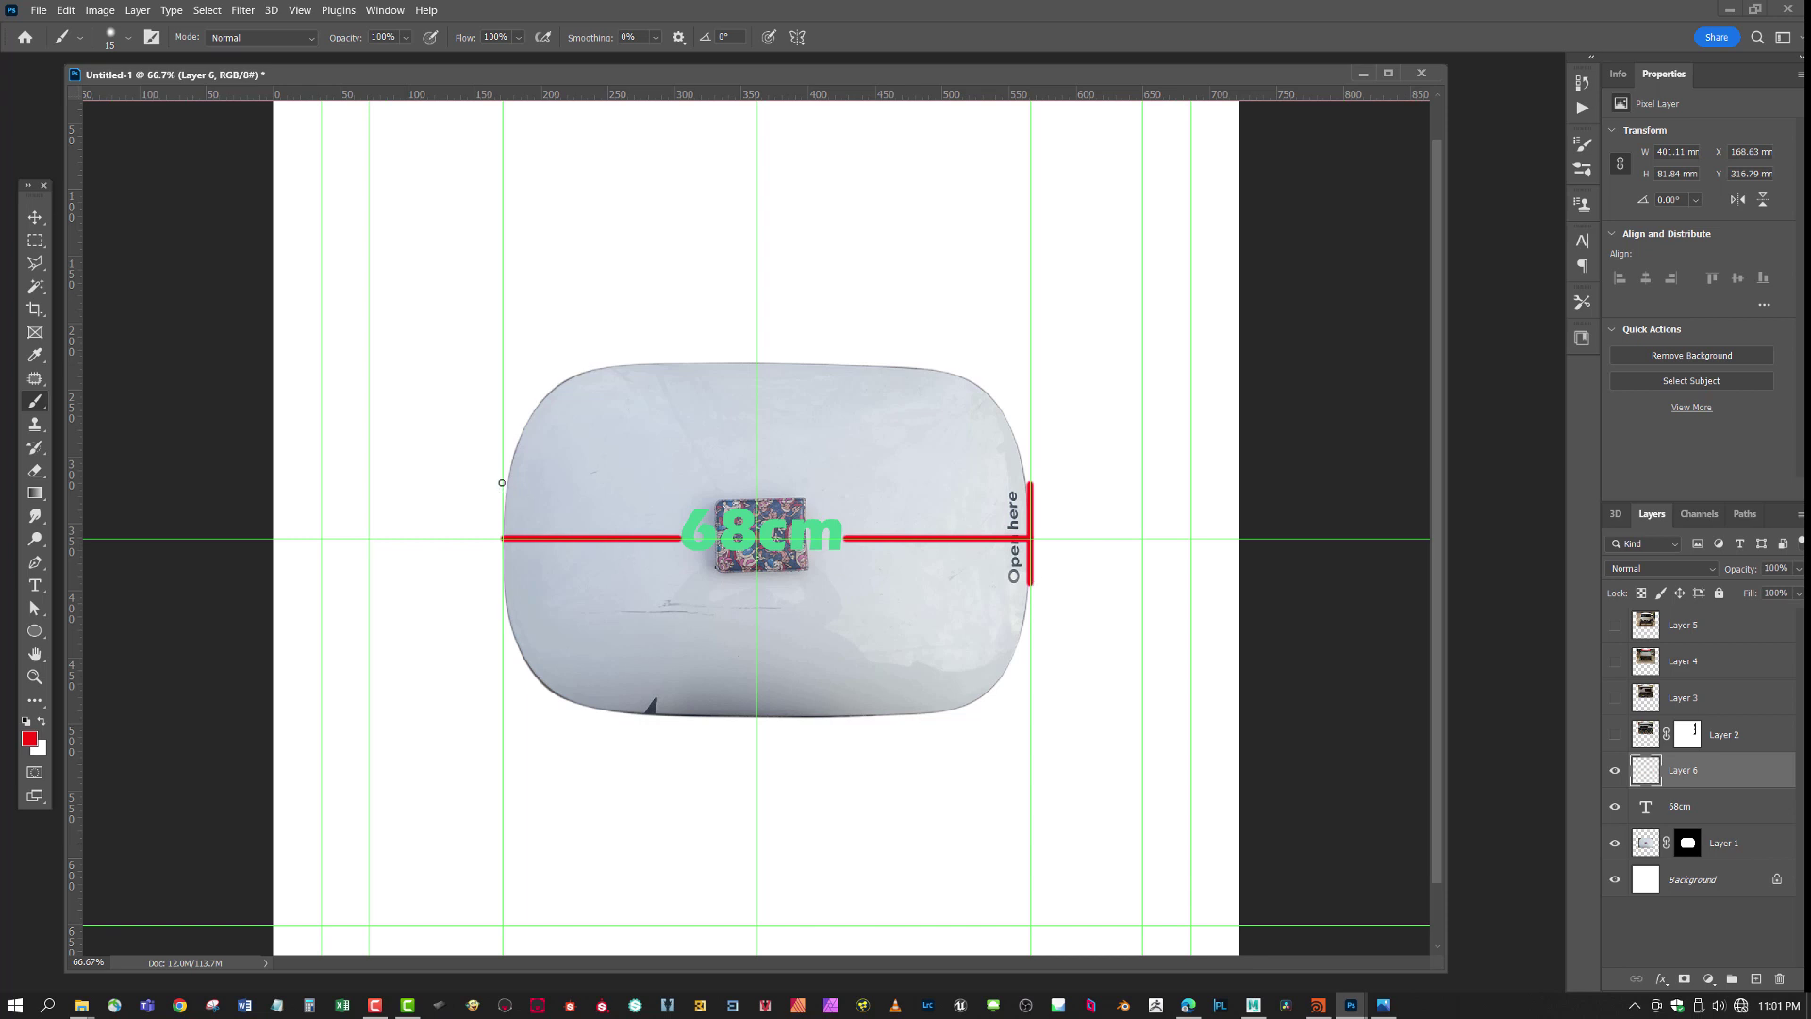
{"action": "left_click_drag", "start_coordinate": [501, 478], "coordinate": [503, 585]}
- Try straight brush strokes across the upper part of the lid and undo them
{"action": "left_click_drag", "start_coordinate": [601, 454], "coordinate": [843, 451]}
{"action": "key", "text": "ctrl+z"}
{"action": "left_click", "coordinate": [916, 498], "text": "shift"}
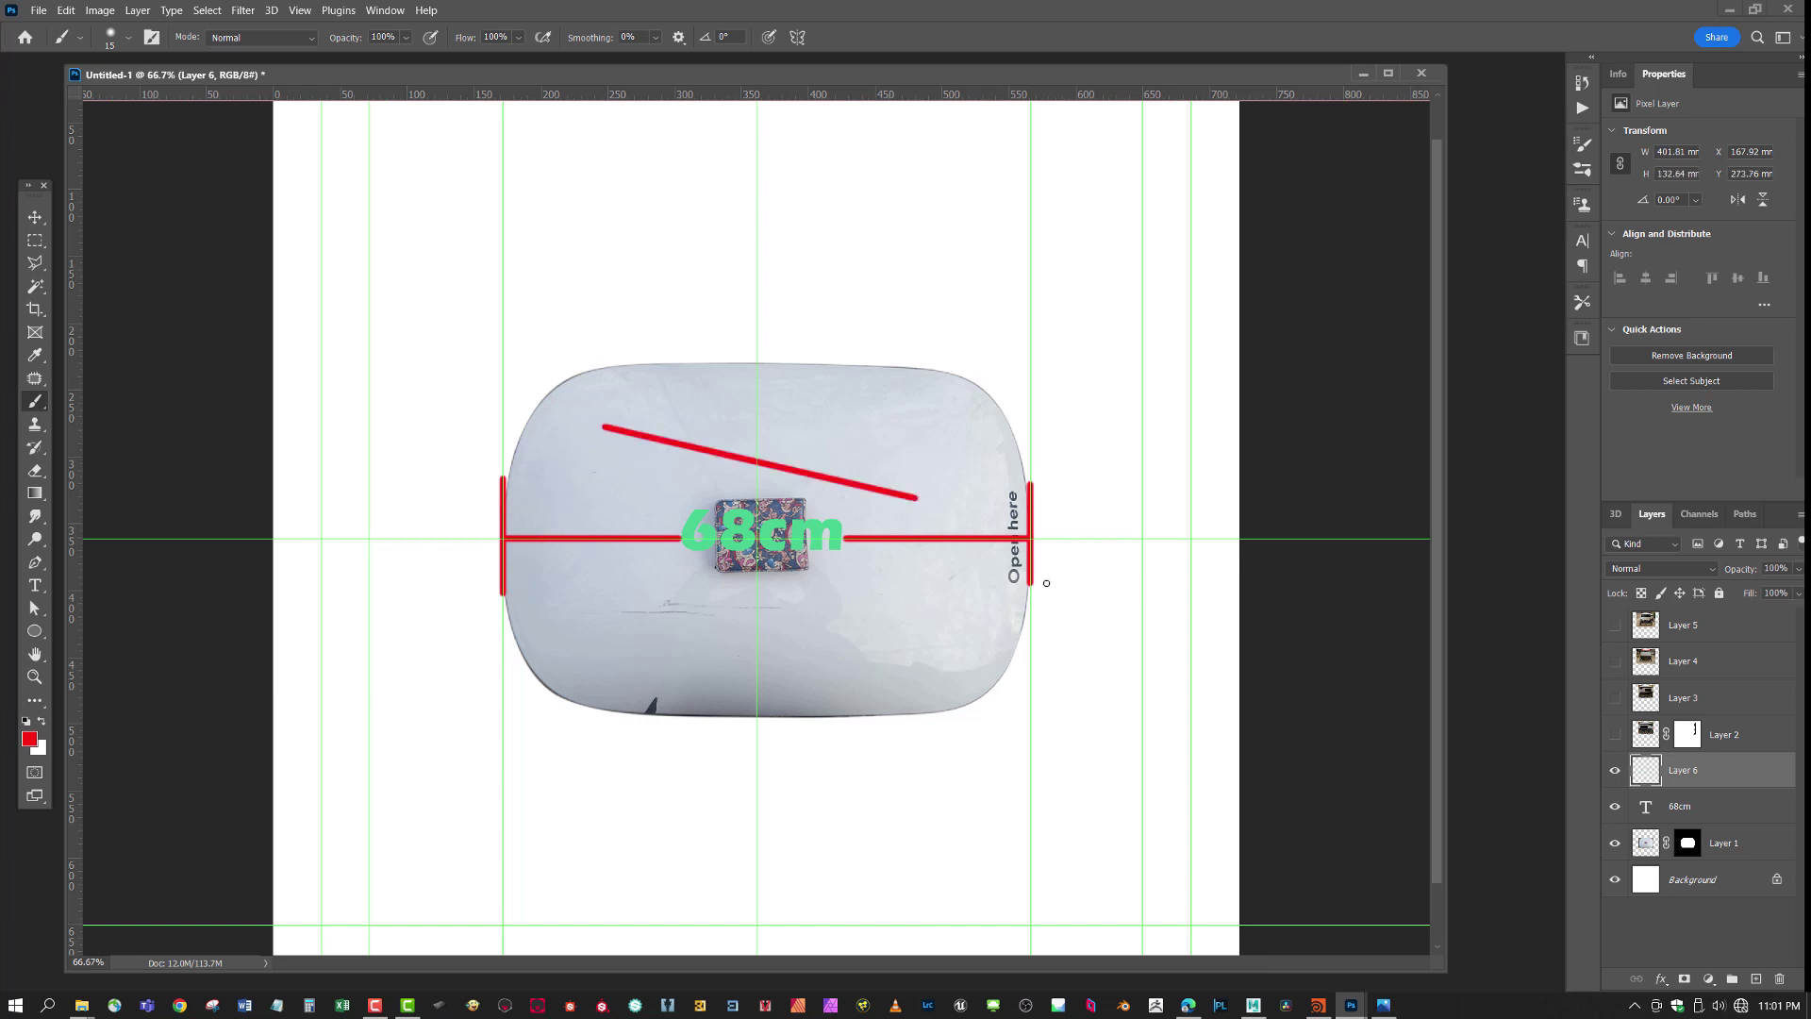
{"action": "key", "text": "ctrl+z"}
{"action": "key", "text": "ctrl+z"}
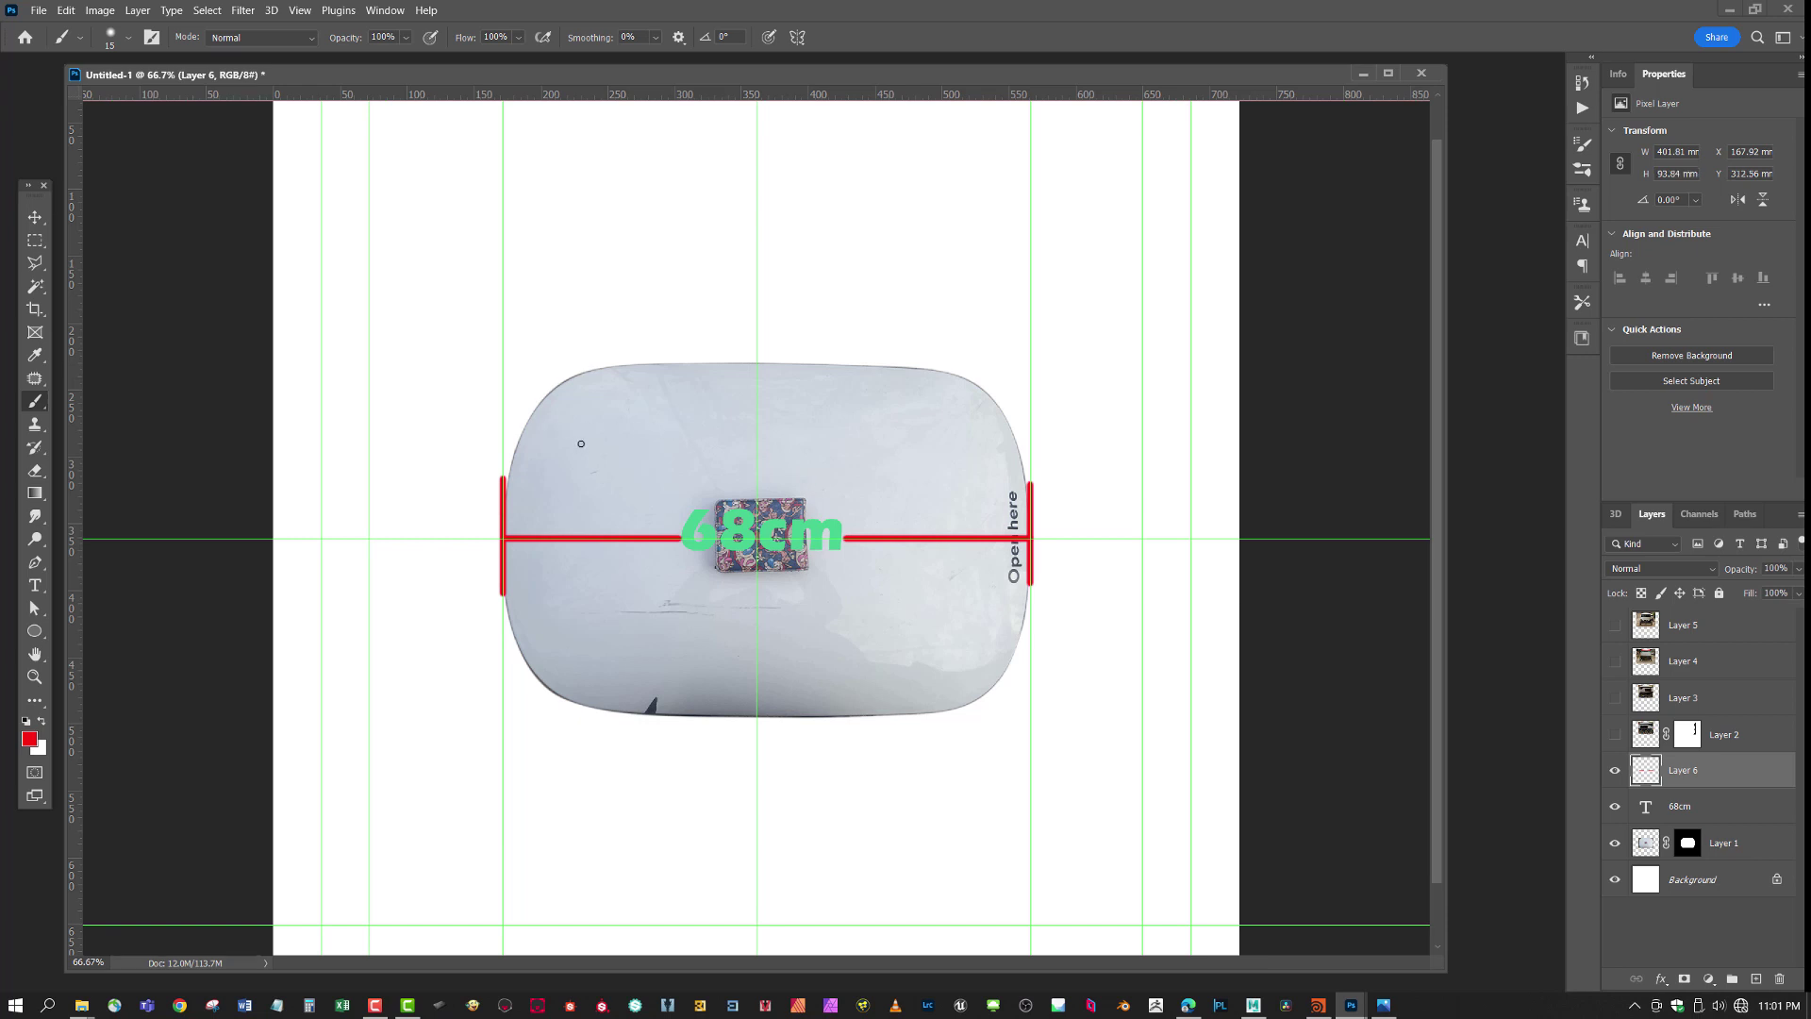
{"action": "mouse_move", "coordinate": [581, 441]}
{"action": "left_mouse_down"}
{"action": "mouse_move", "coordinate": [883, 439]}
{"action": "mouse_move", "coordinate": [816, 479]}
{"action": "mouse_move", "coordinate": [846, 491]}
{"action": "mouse_move", "coordinate": [772, 490]}
{"action": "mouse_move", "coordinate": [896, 489]}
{"action": "left_mouse_up"}
{"action": "key", "text": "ctrl+z"}
{"action": "key", "text": "ctrl+z"}
{"action": "key", "text": "ctrl+z"}
{"action": "left_click", "coordinate": [688, 404], "text": "shift"}
{"action": "key", "text": "ctrl+z"}
- Load the Alpha 1 channel as a selection and check the left end mark of the width line against the lid's outline
{"action": "left_click", "coordinate": [1699, 517]}
{"action": "left_click", "coordinate": [1638, 678], "text": "ctrl"}
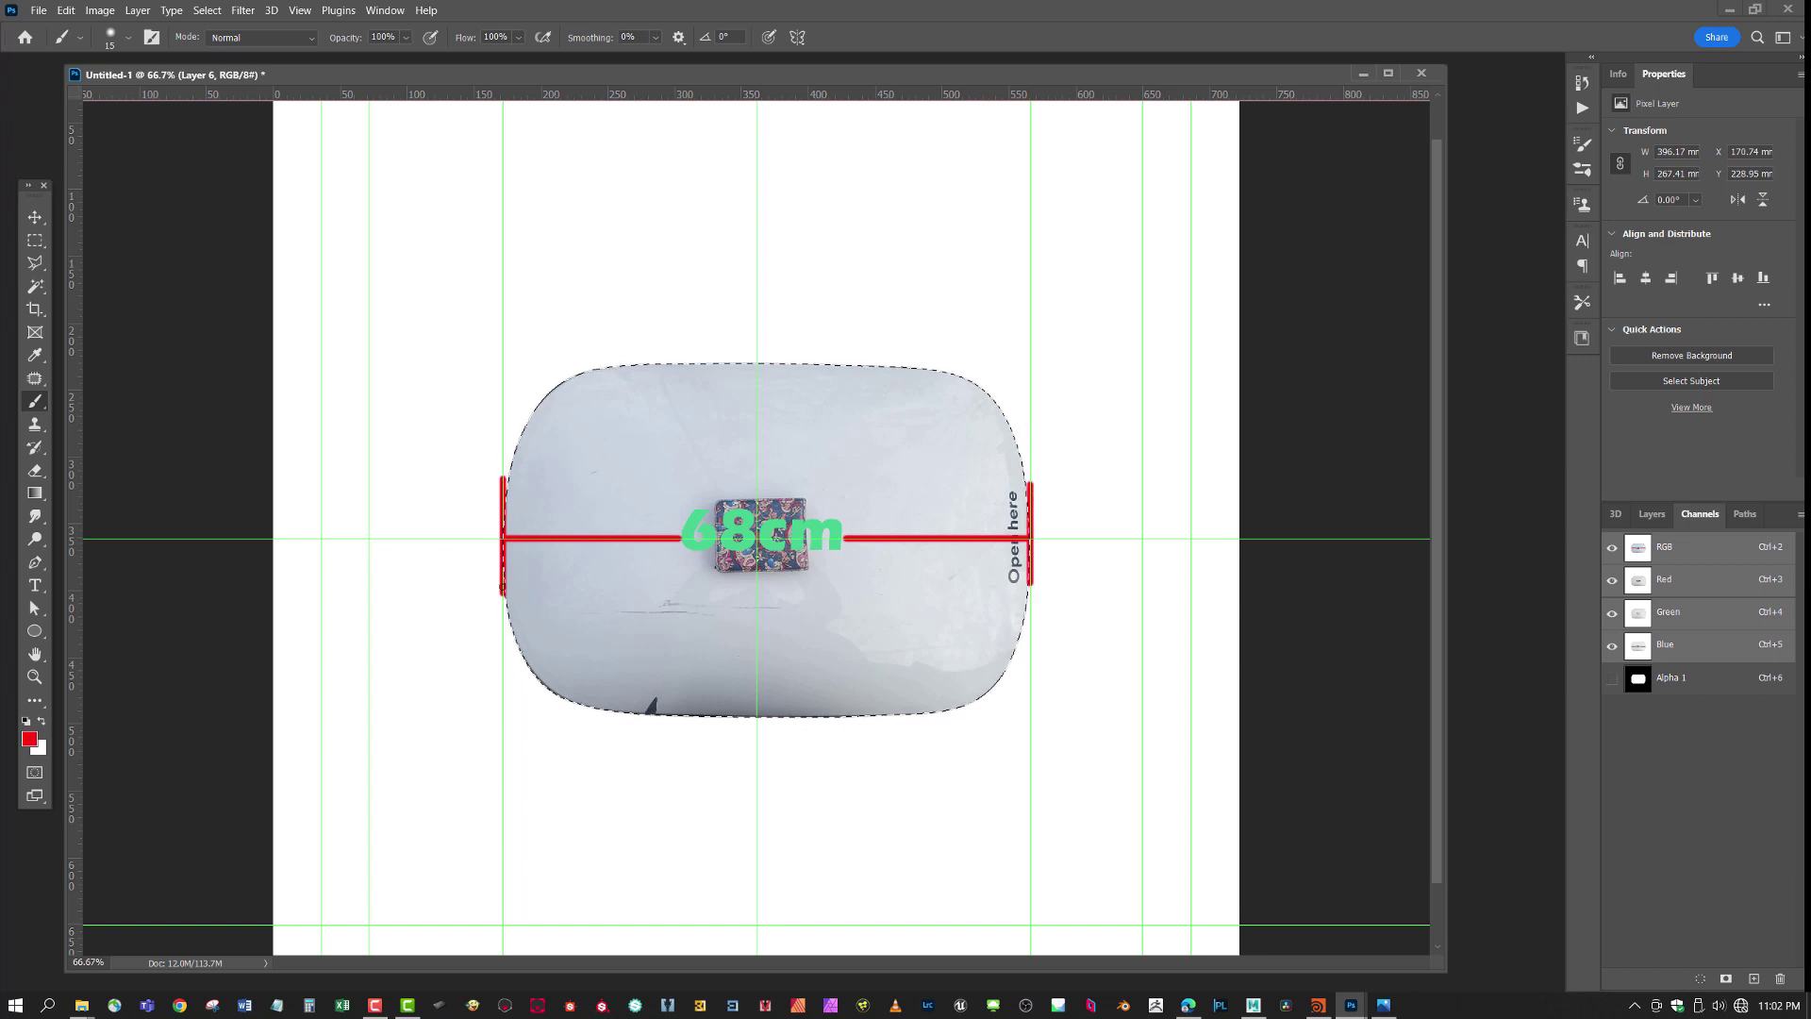
{"action": "key", "text": "z"}
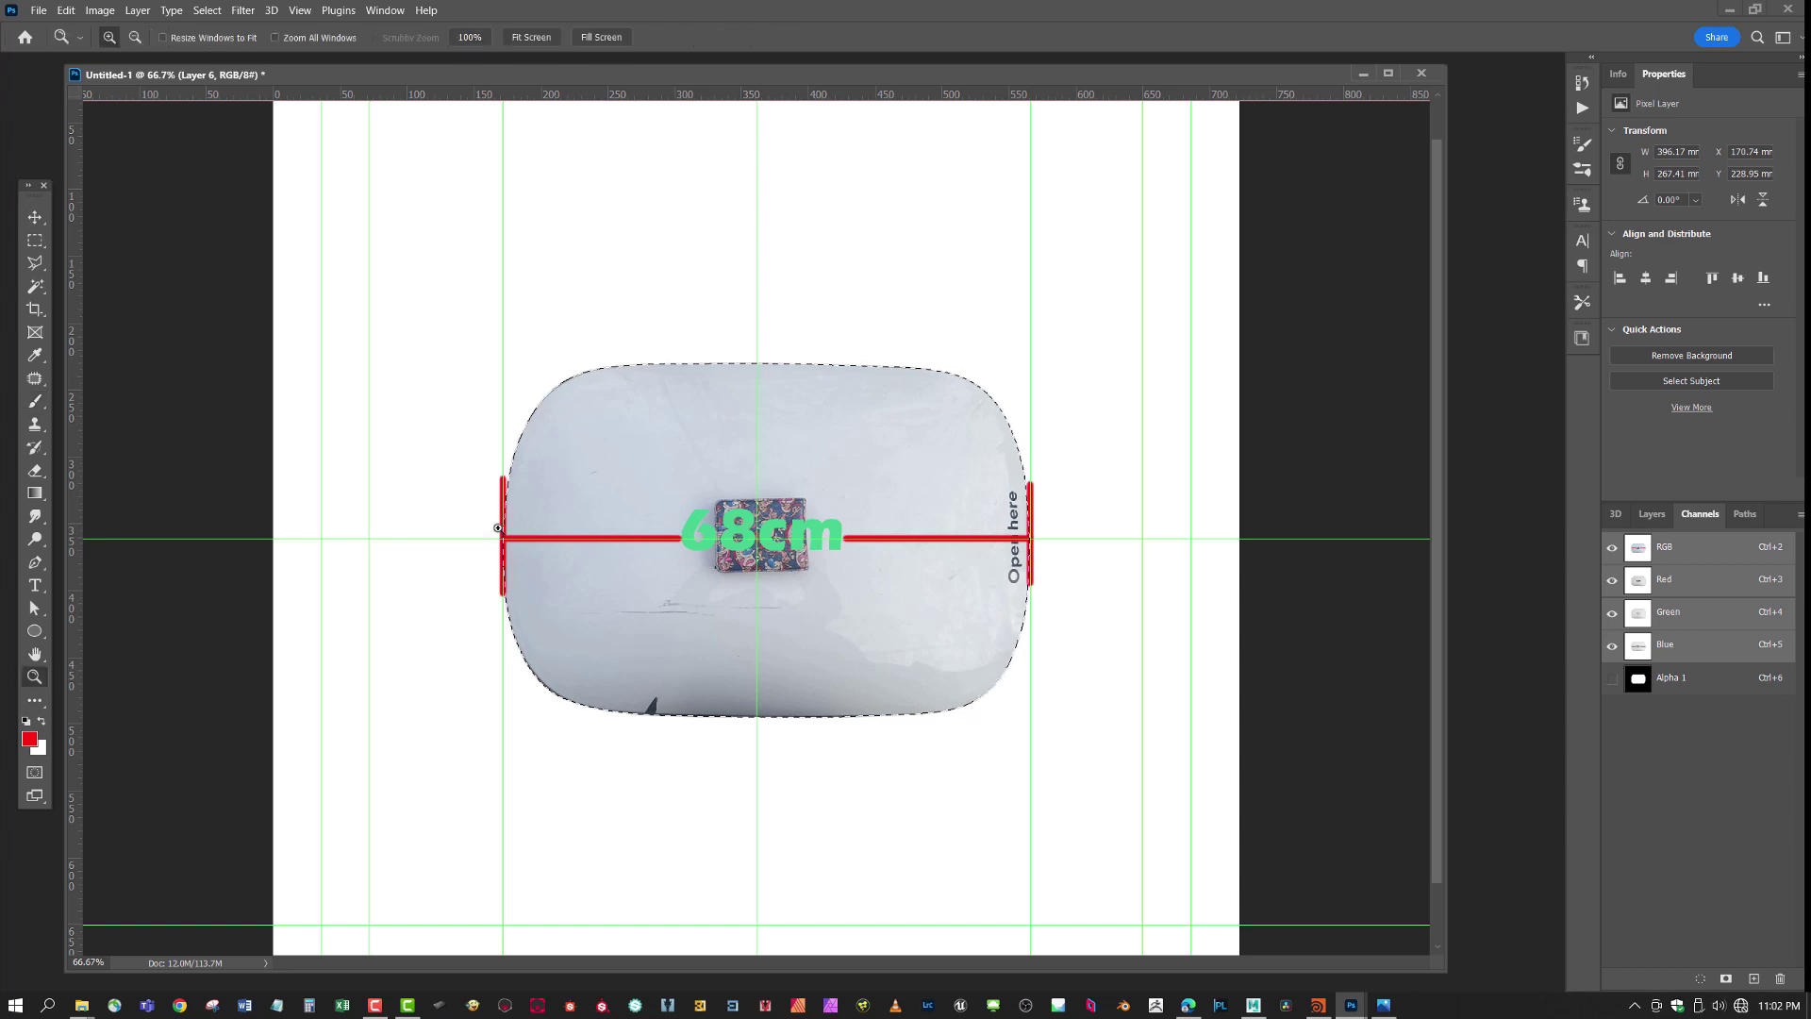
{"action": "left_click", "coordinate": [493, 544]}
{"action": "left_click", "coordinate": [490, 545]}
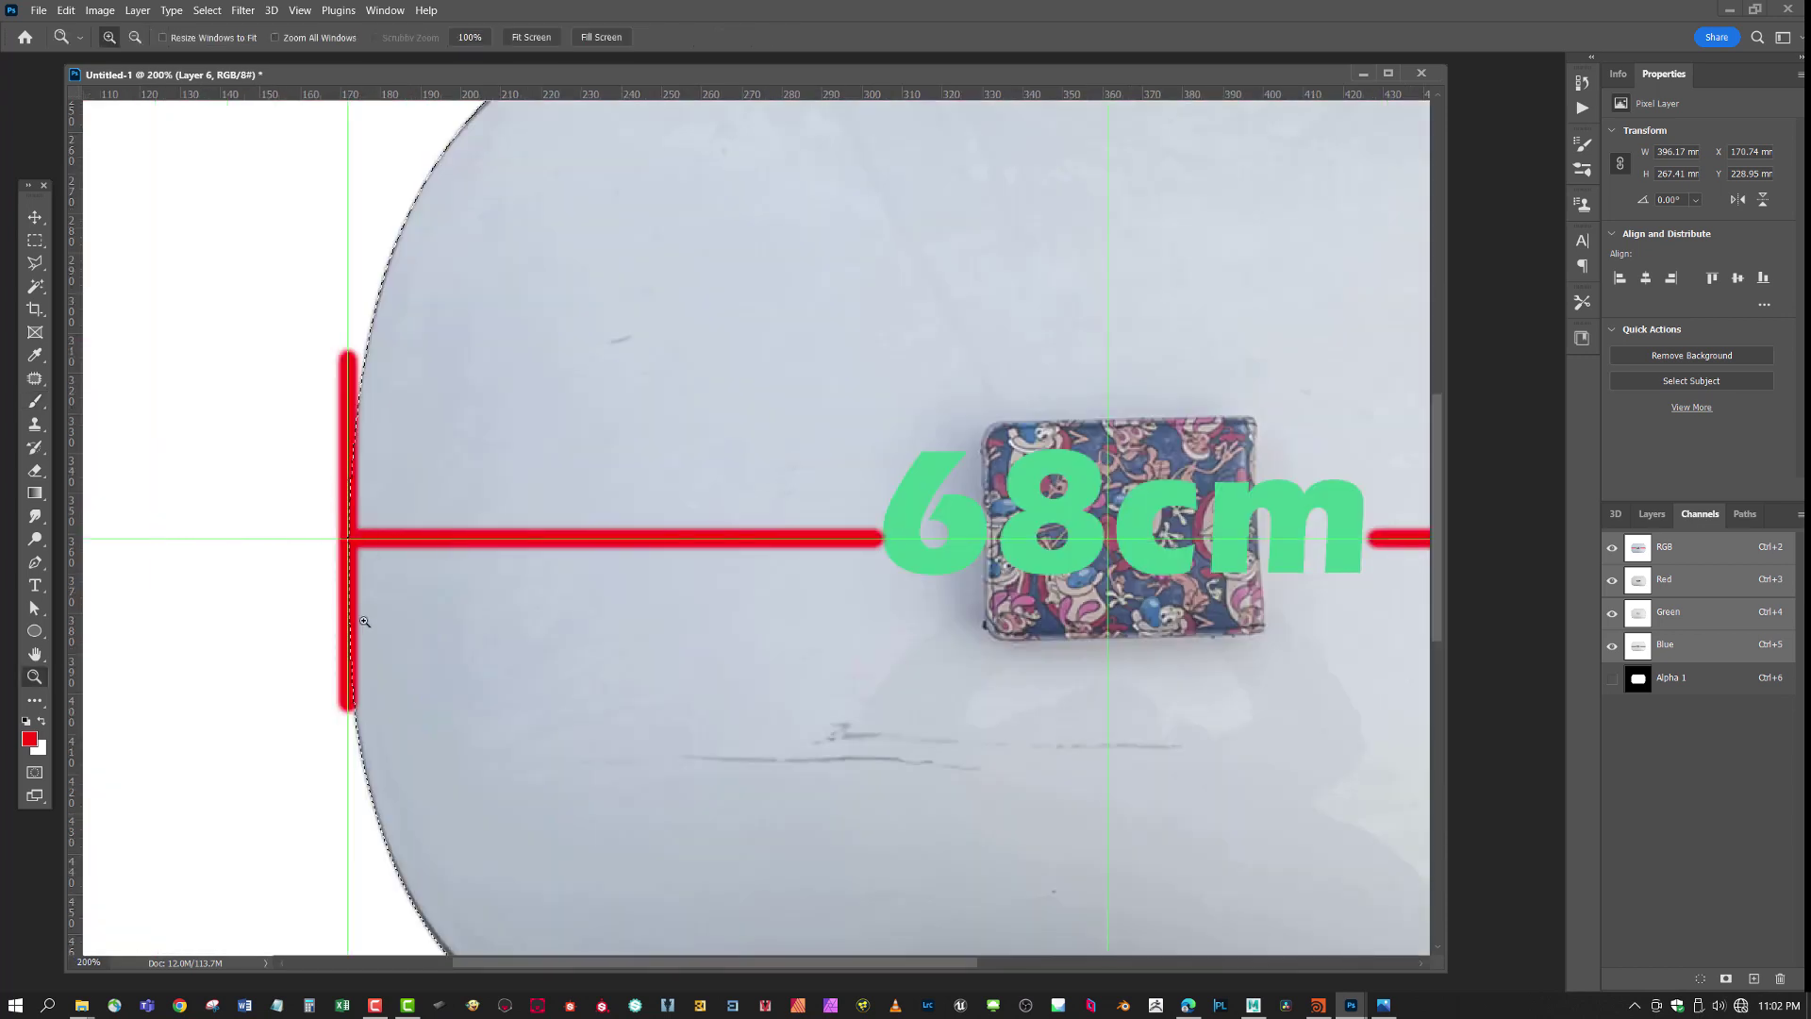
{"action": "left_click", "coordinate": [394, 525], "text": "alt"}
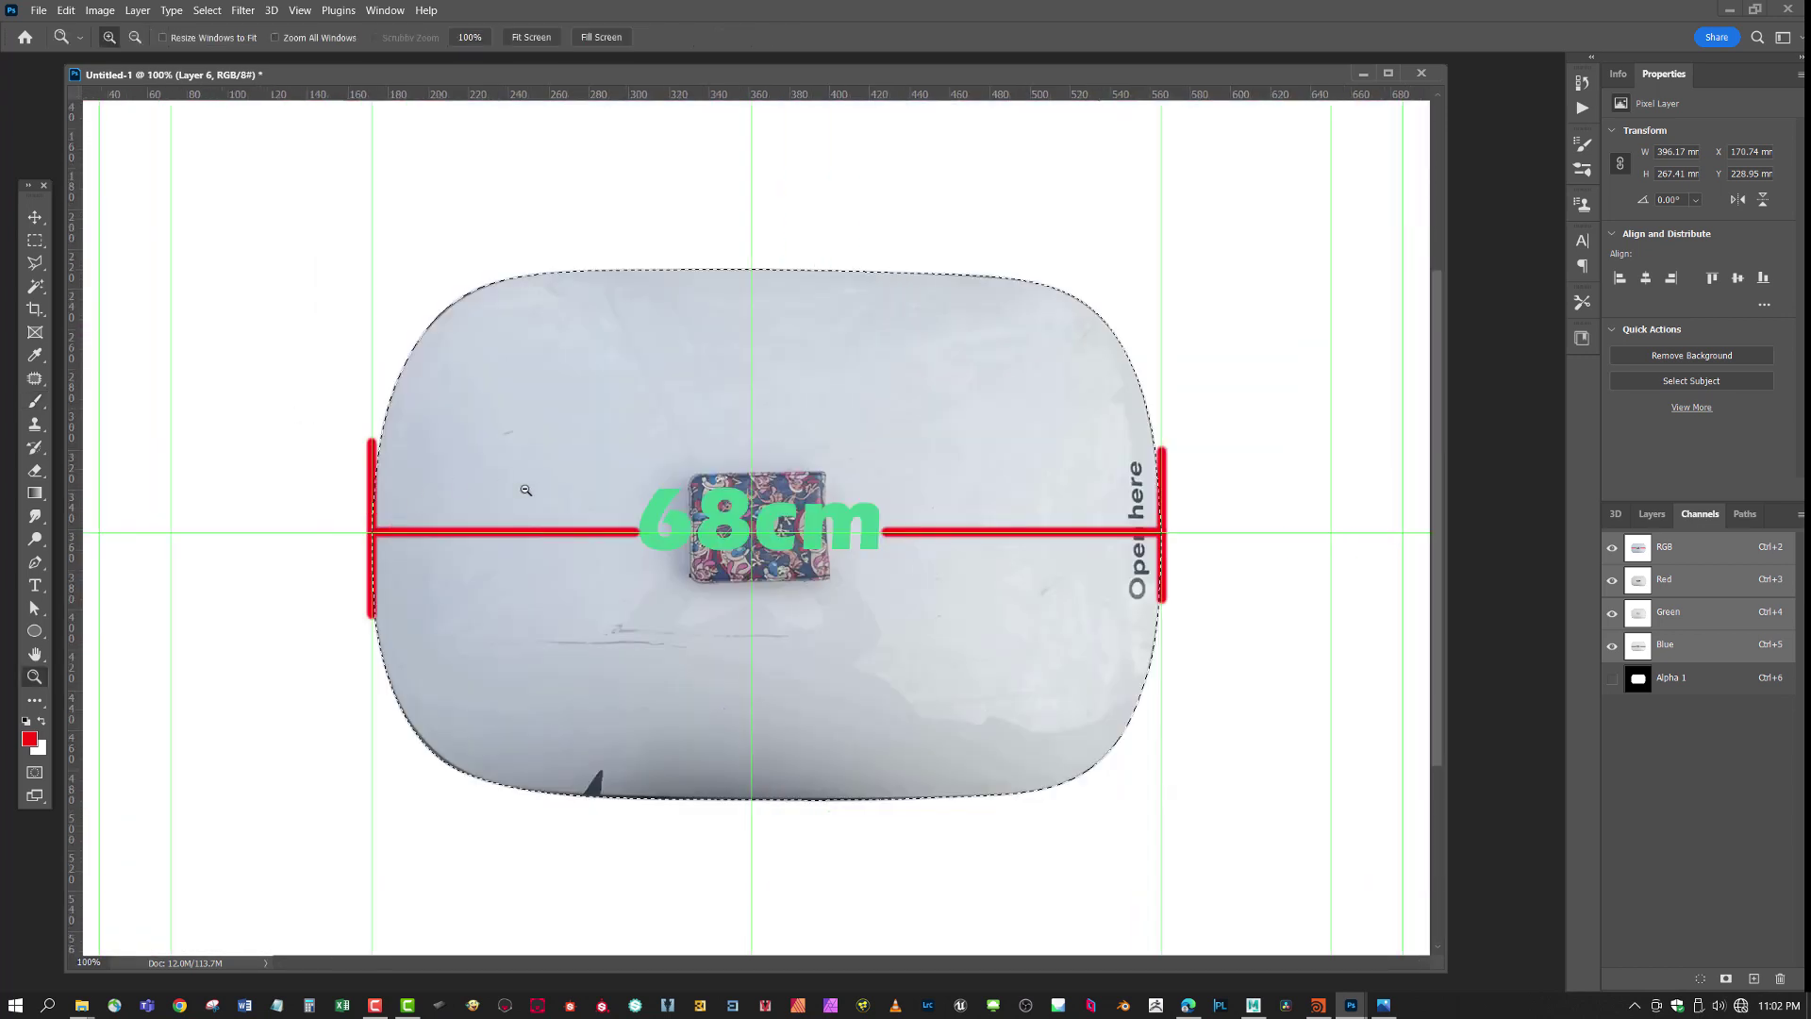
{"action": "left_click", "coordinate": [519, 491], "text": "alt"}
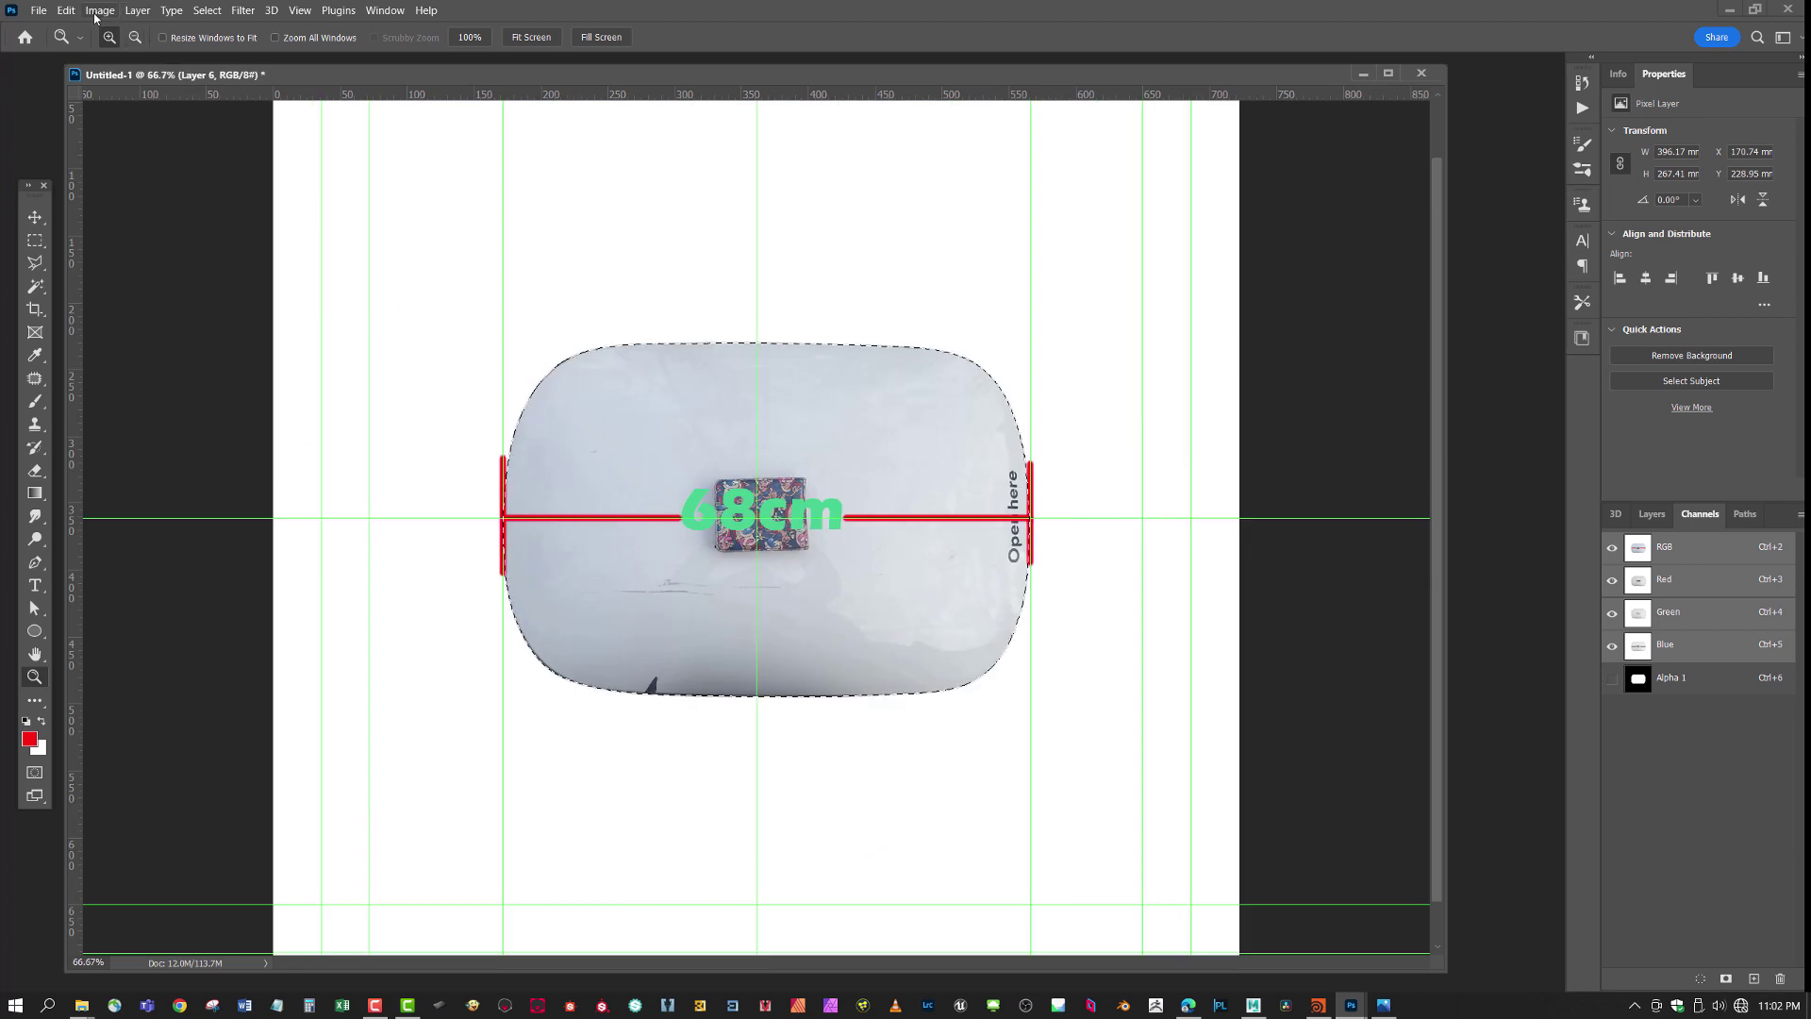
- Save a copy on the computer as a 32 bits/pixel Targa, replacing ref_starship_top.tga in the Starship project's sourceimages folder
{"action": "left_click", "coordinate": [39, 11]}
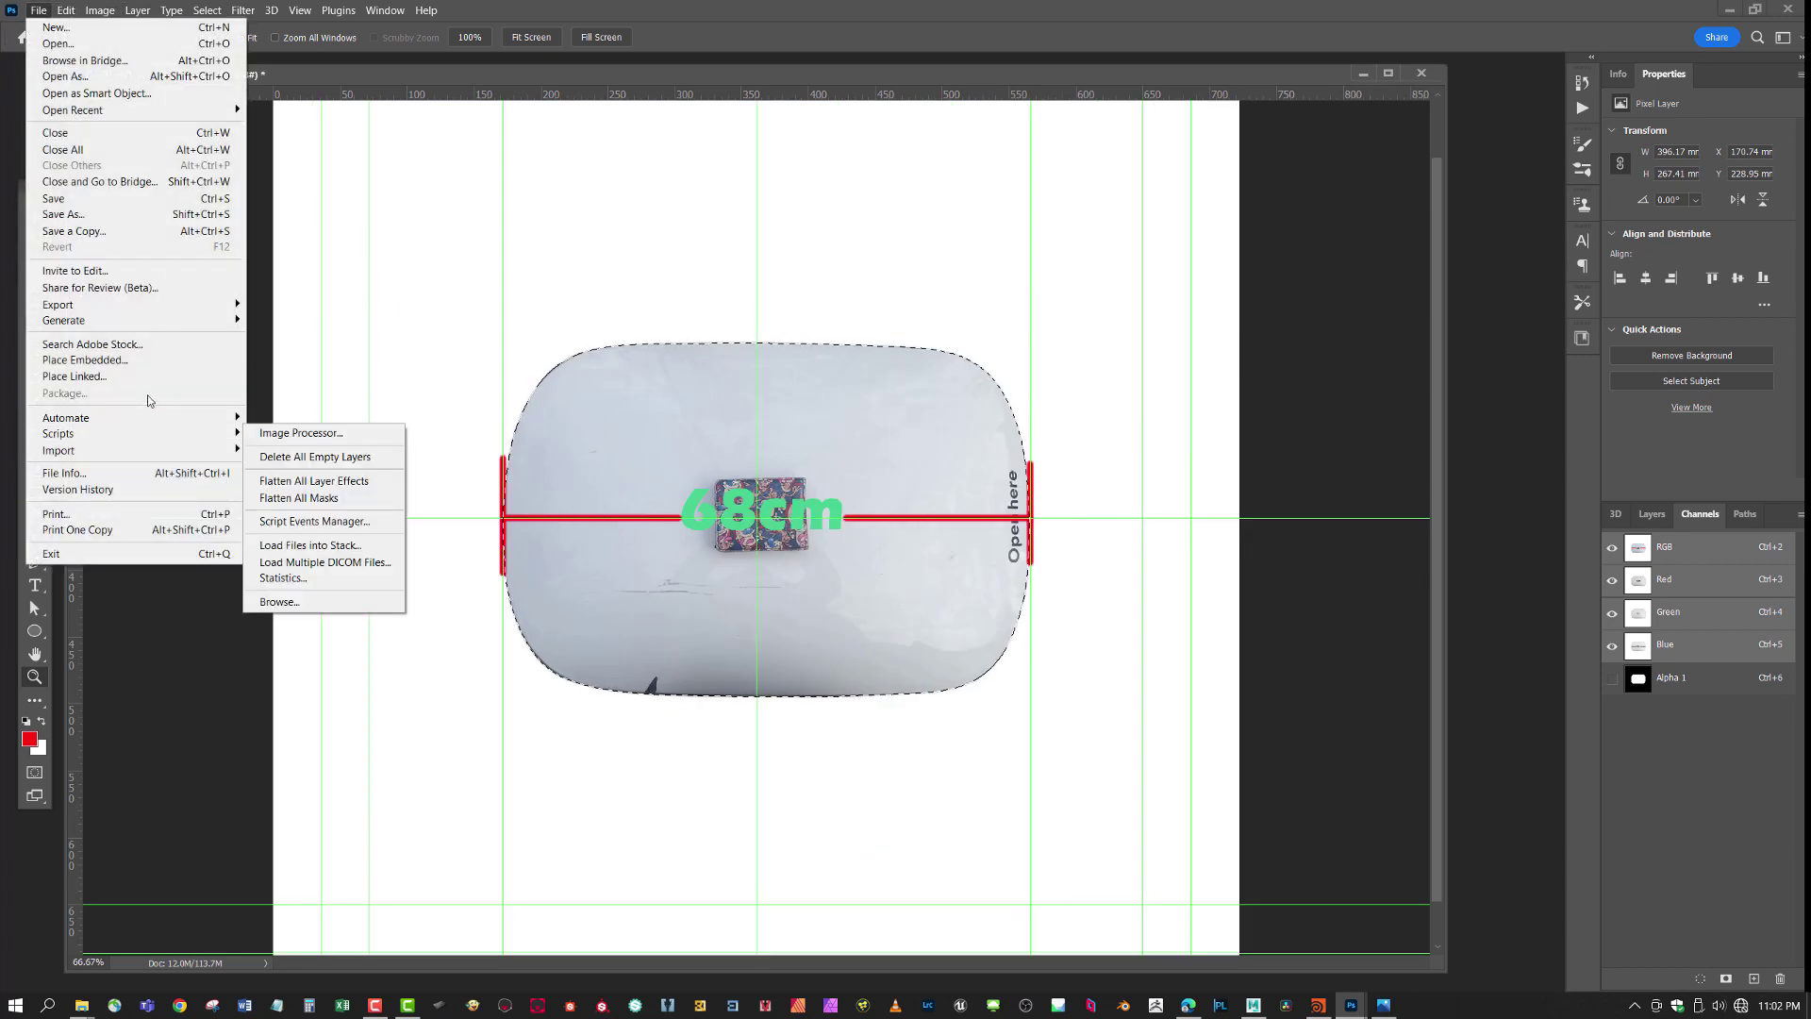
{"action": "left_click", "coordinate": [127, 233]}
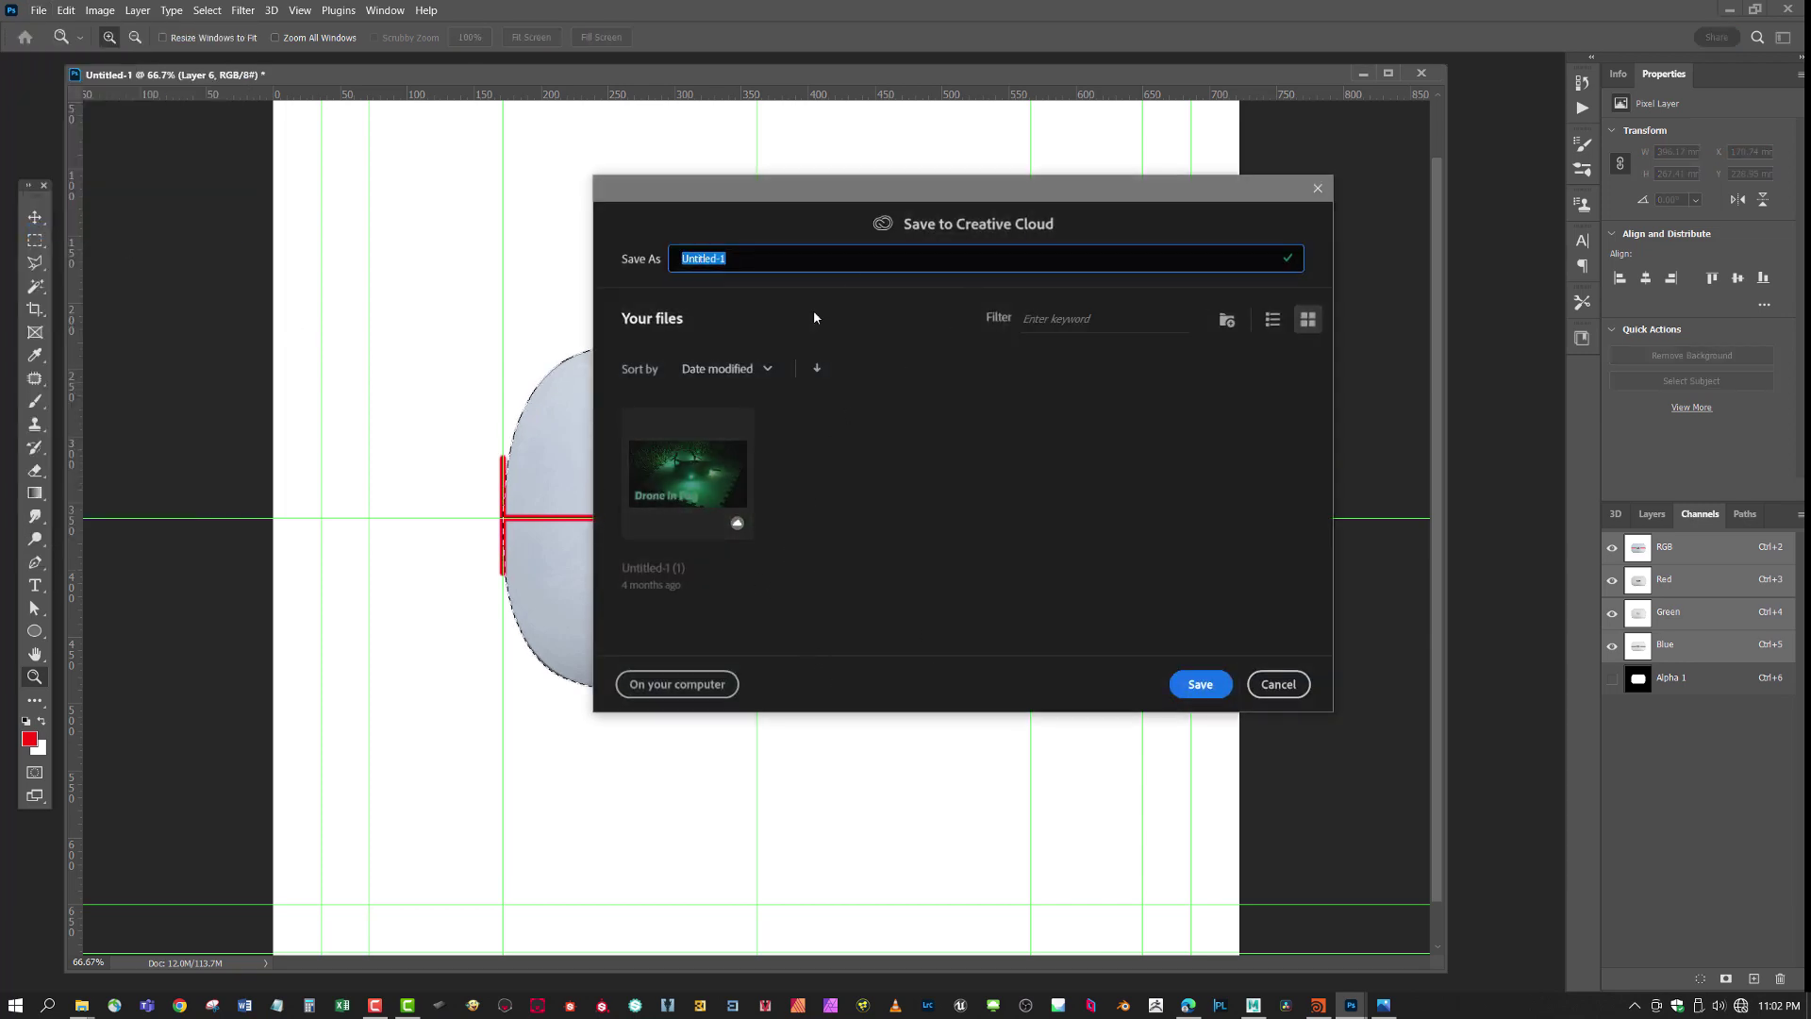
{"action": "left_click", "coordinate": [705, 691]}
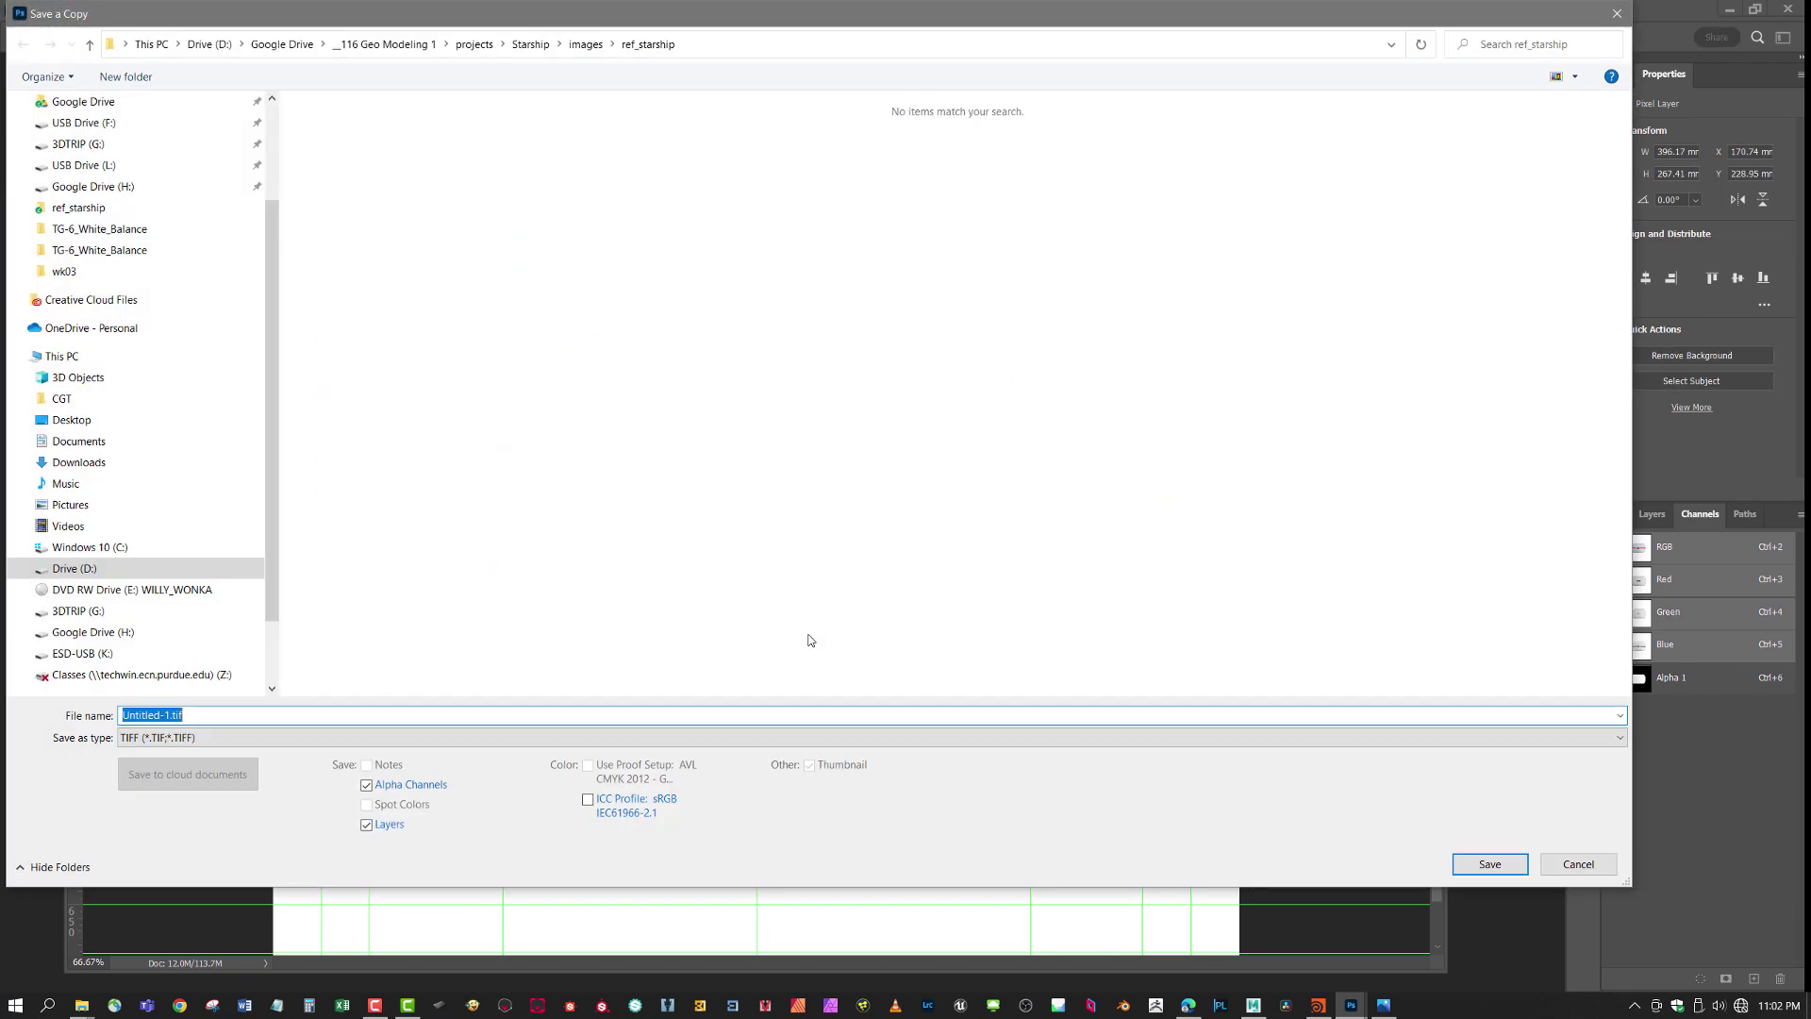
{"action": "left_click", "coordinate": [198, 738]}
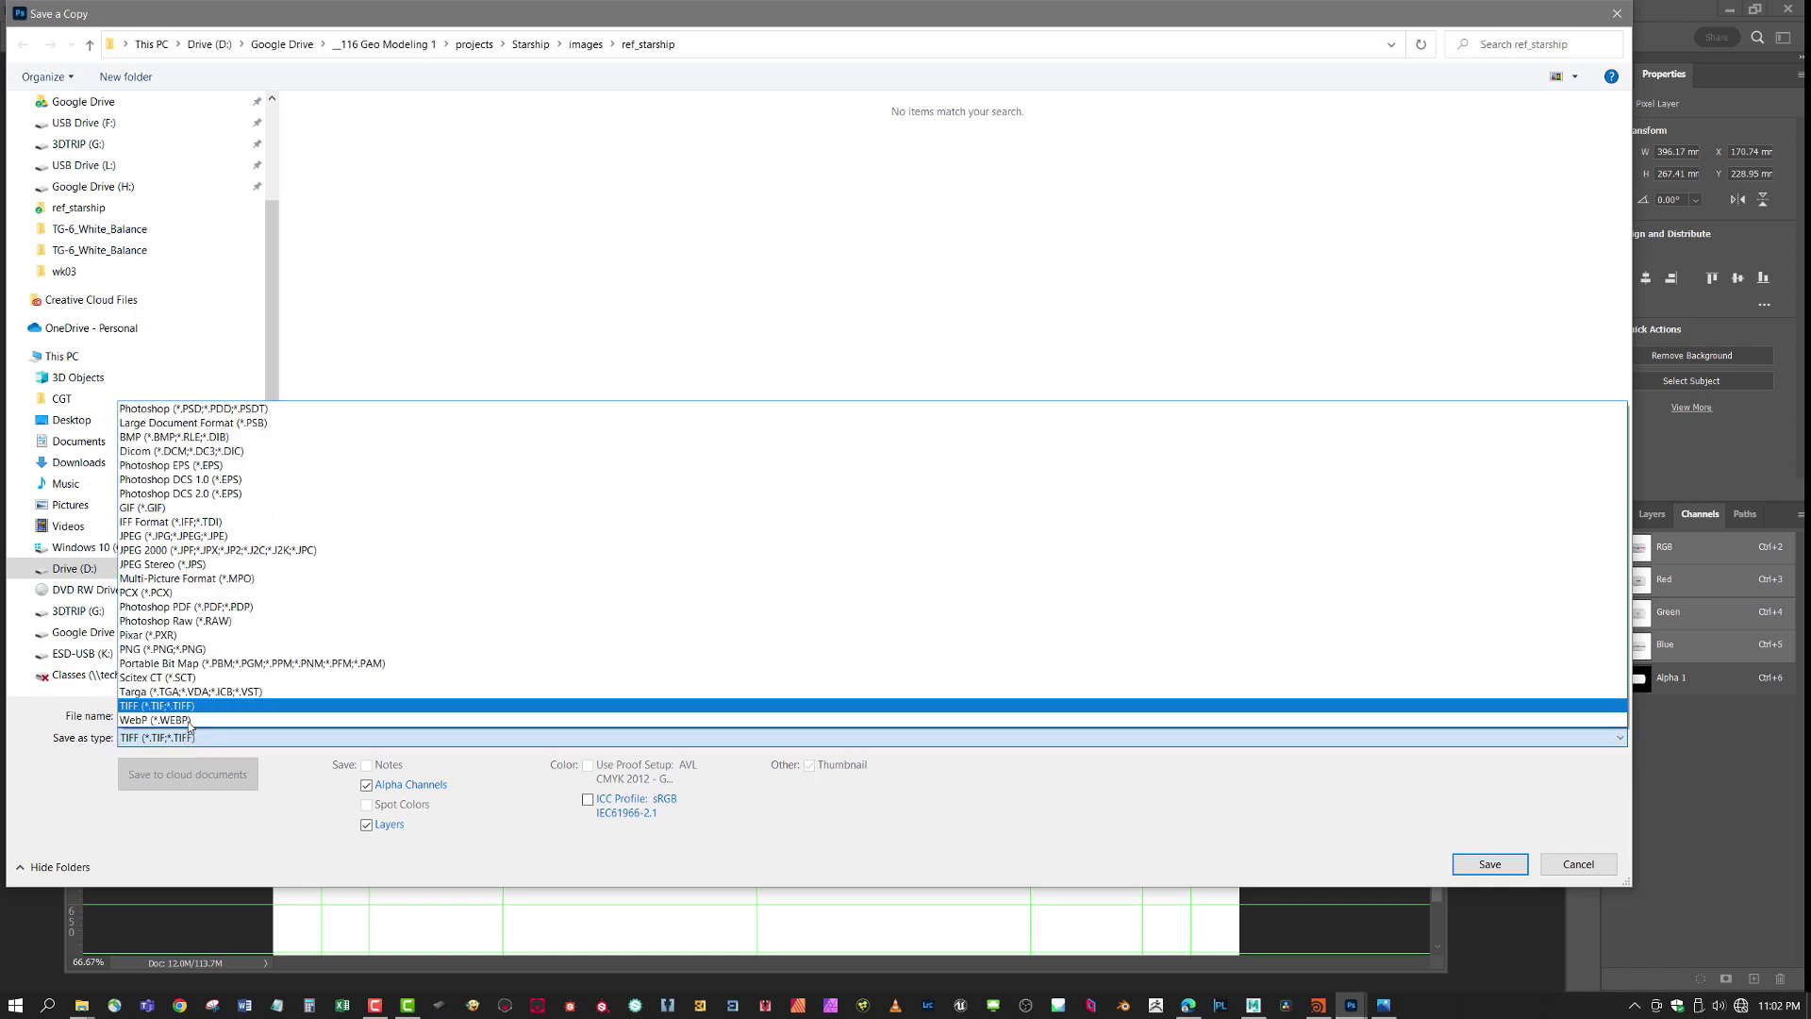
{"action": "left_click", "coordinate": [184, 693]}
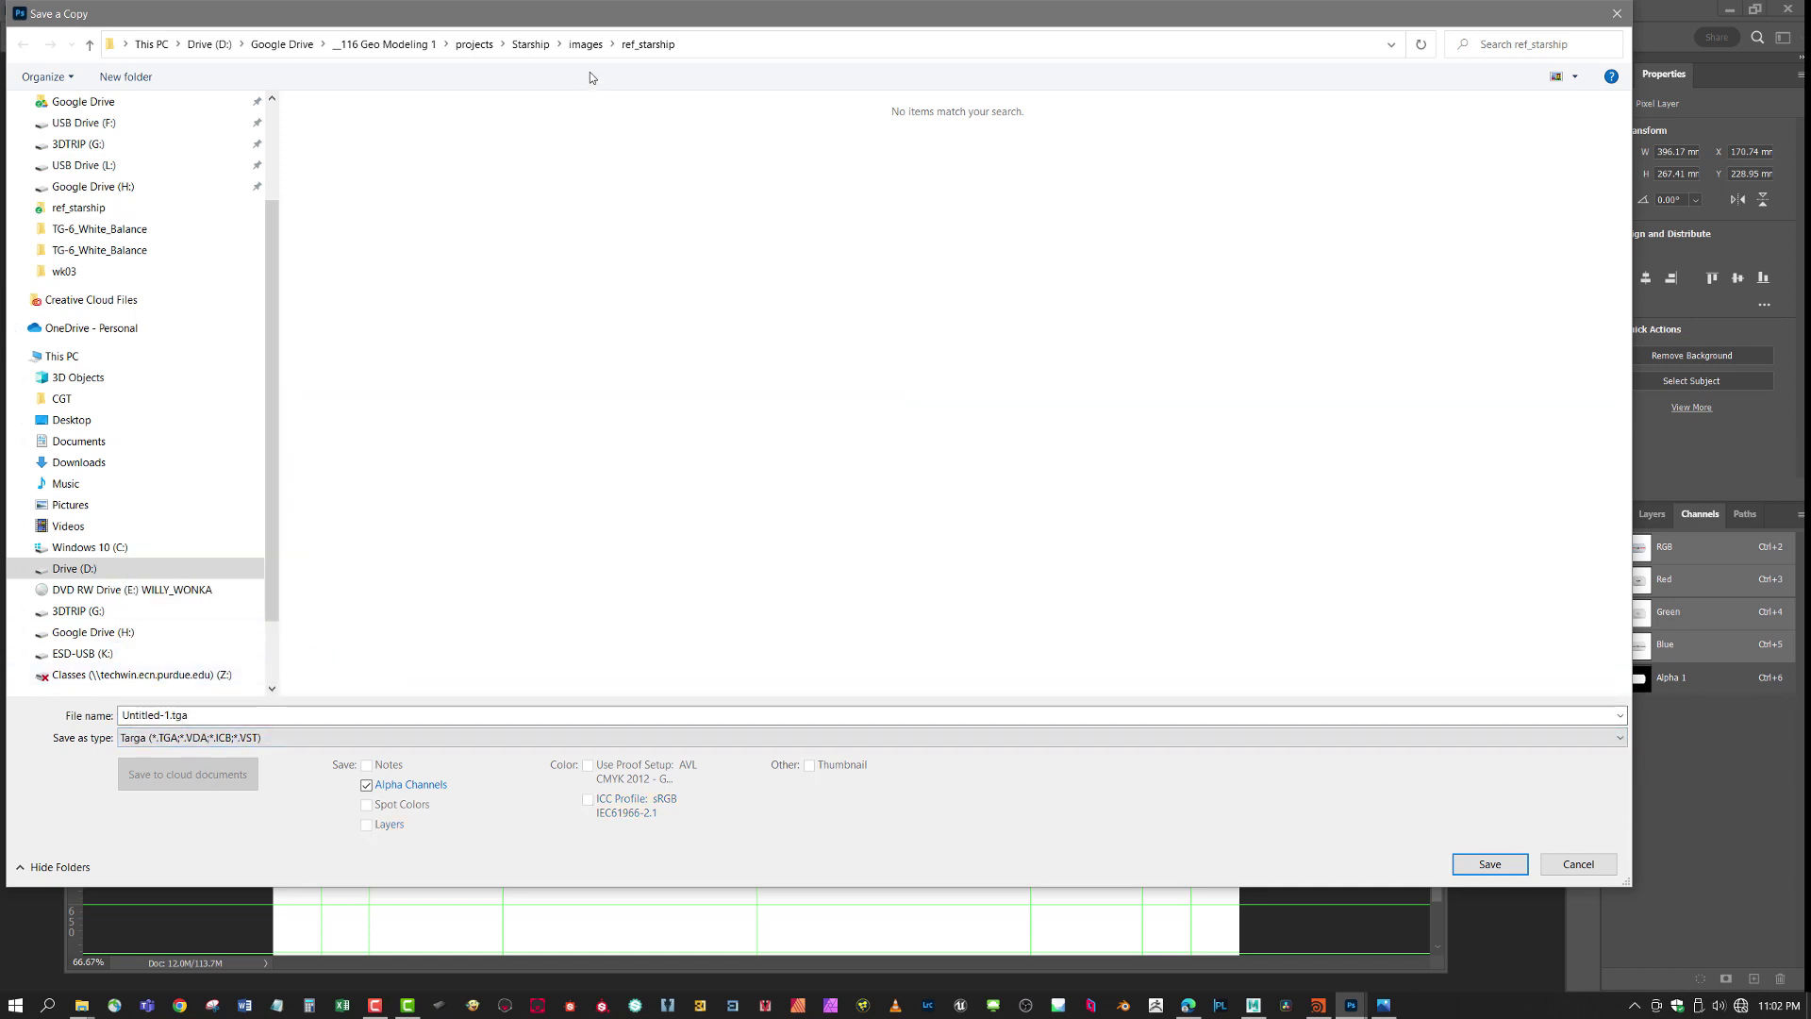
{"action": "left_click", "coordinate": [584, 47]}
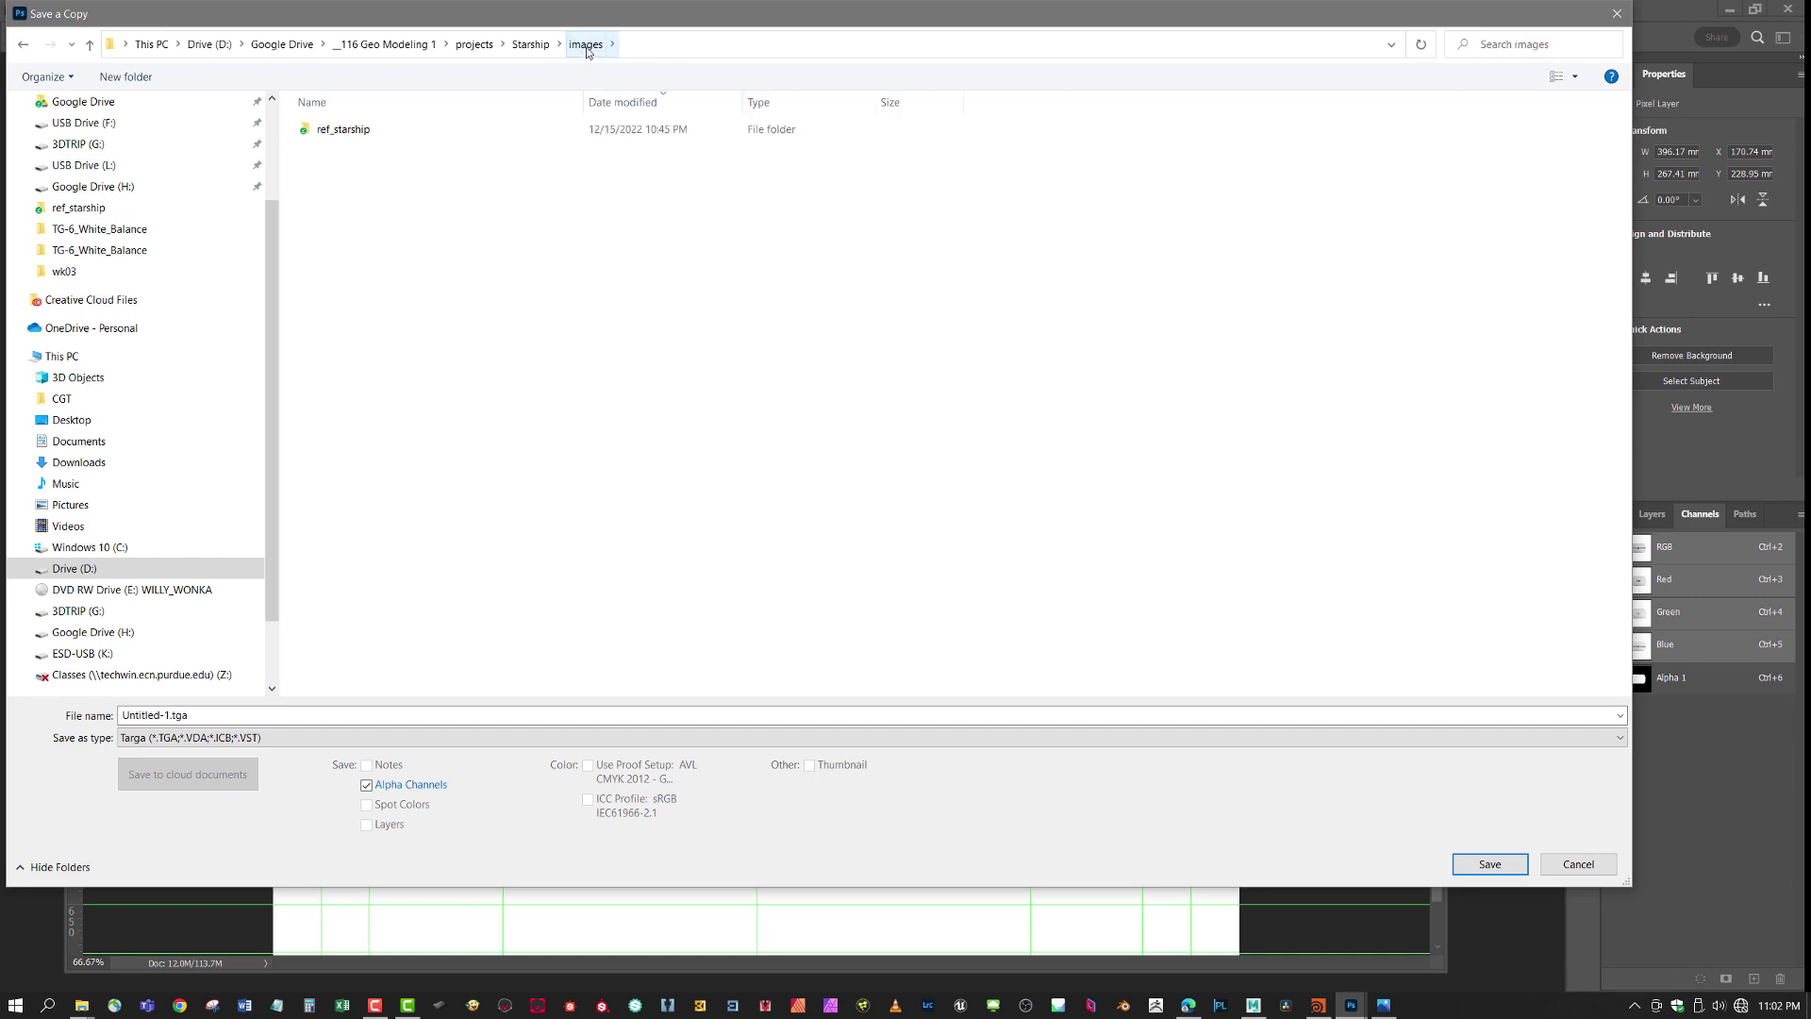
{"action": "left_click", "coordinate": [525, 47]}
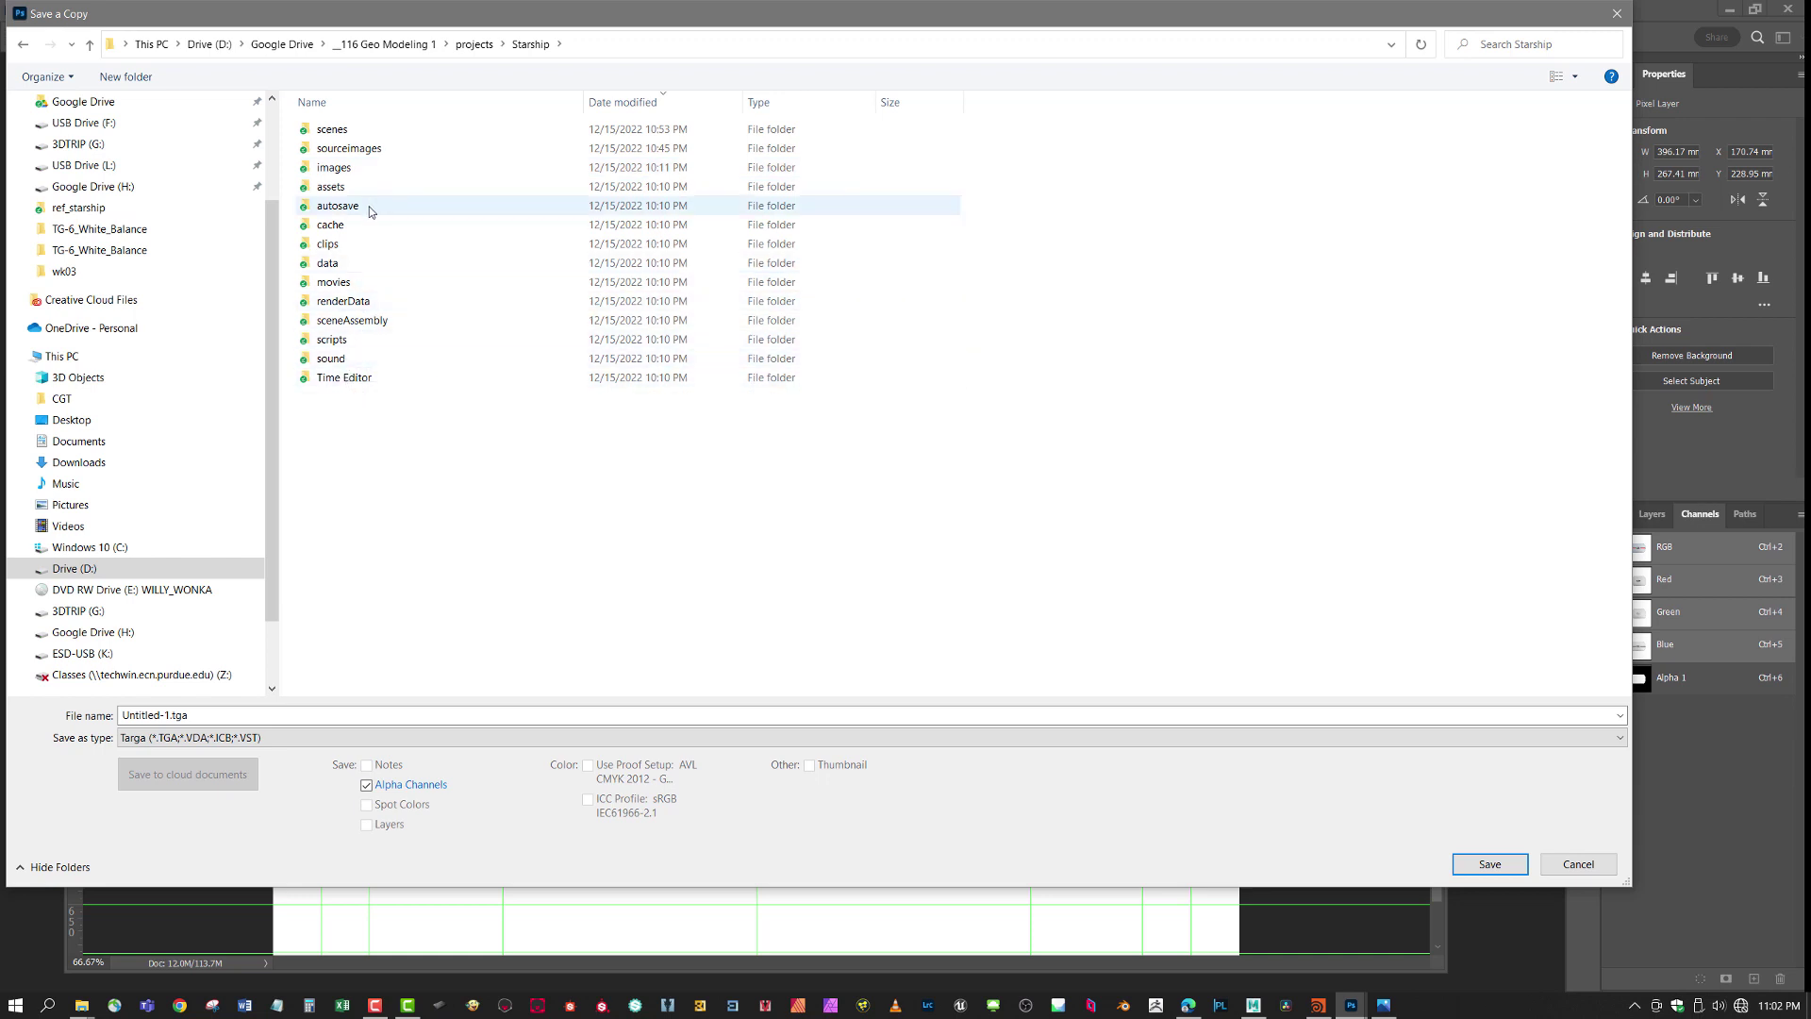
{"action": "double_click", "coordinate": [368, 151]}
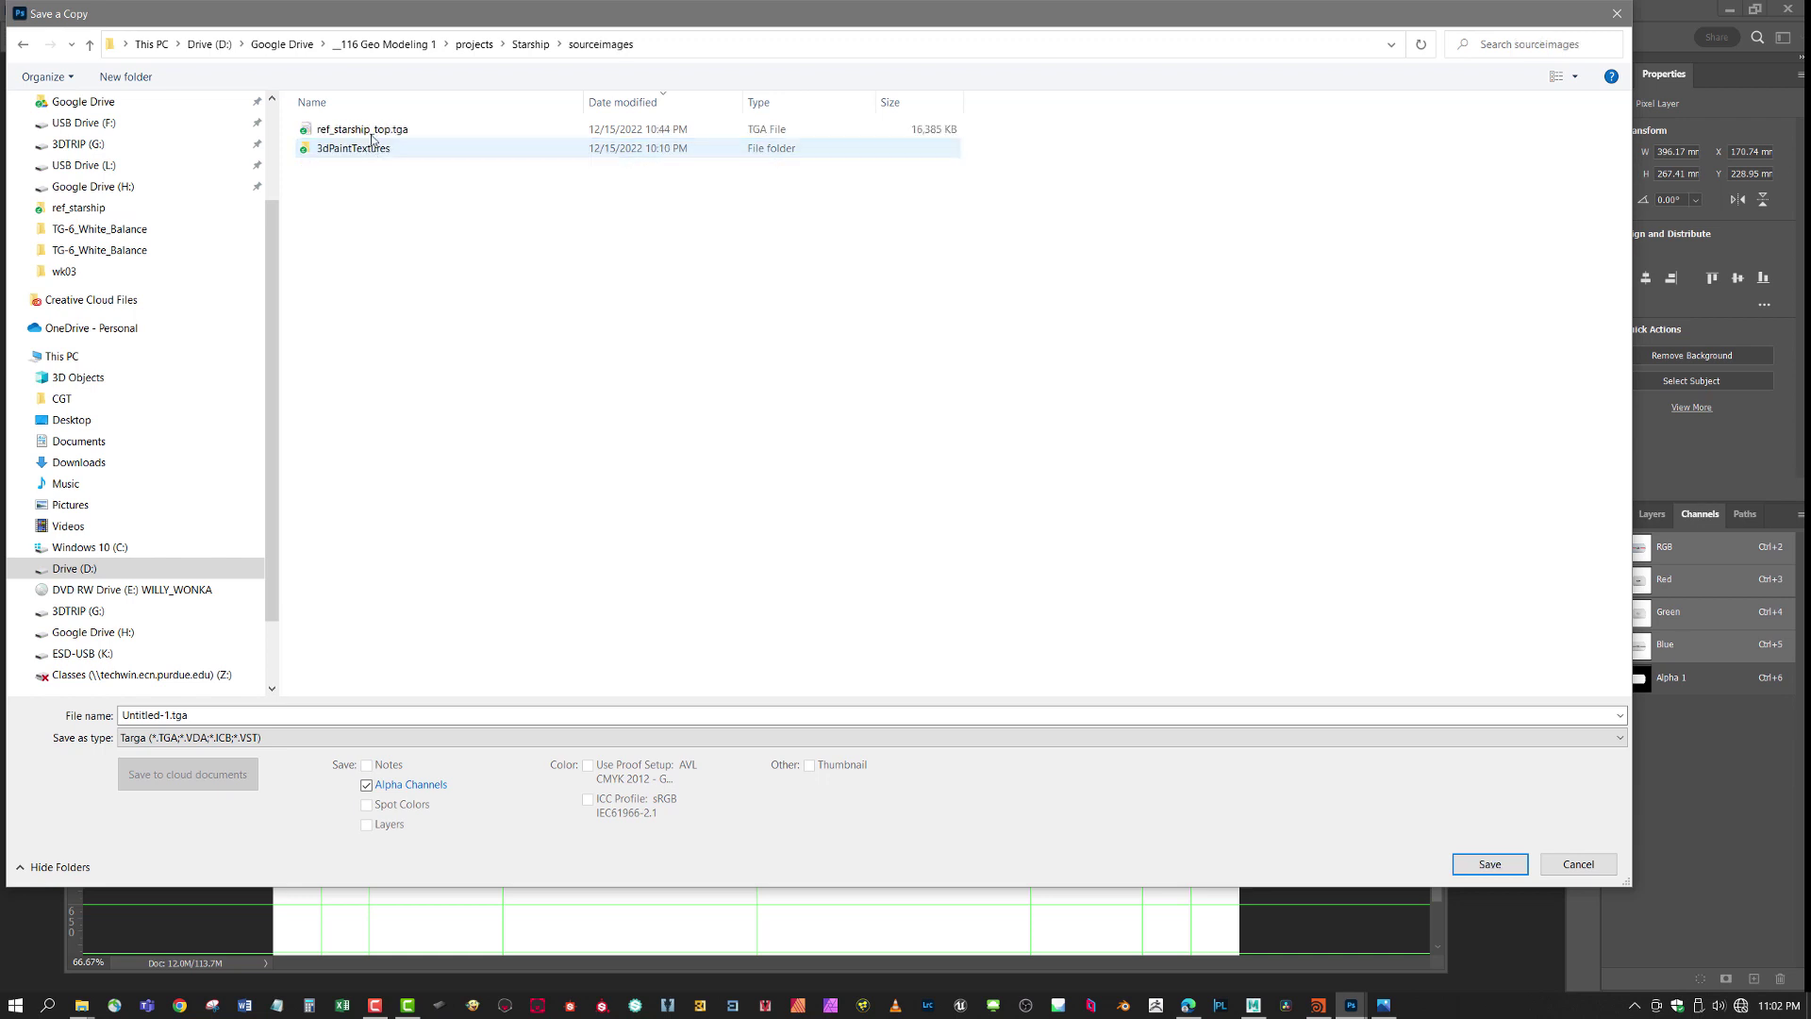
{"action": "double_click", "coordinate": [369, 129]}
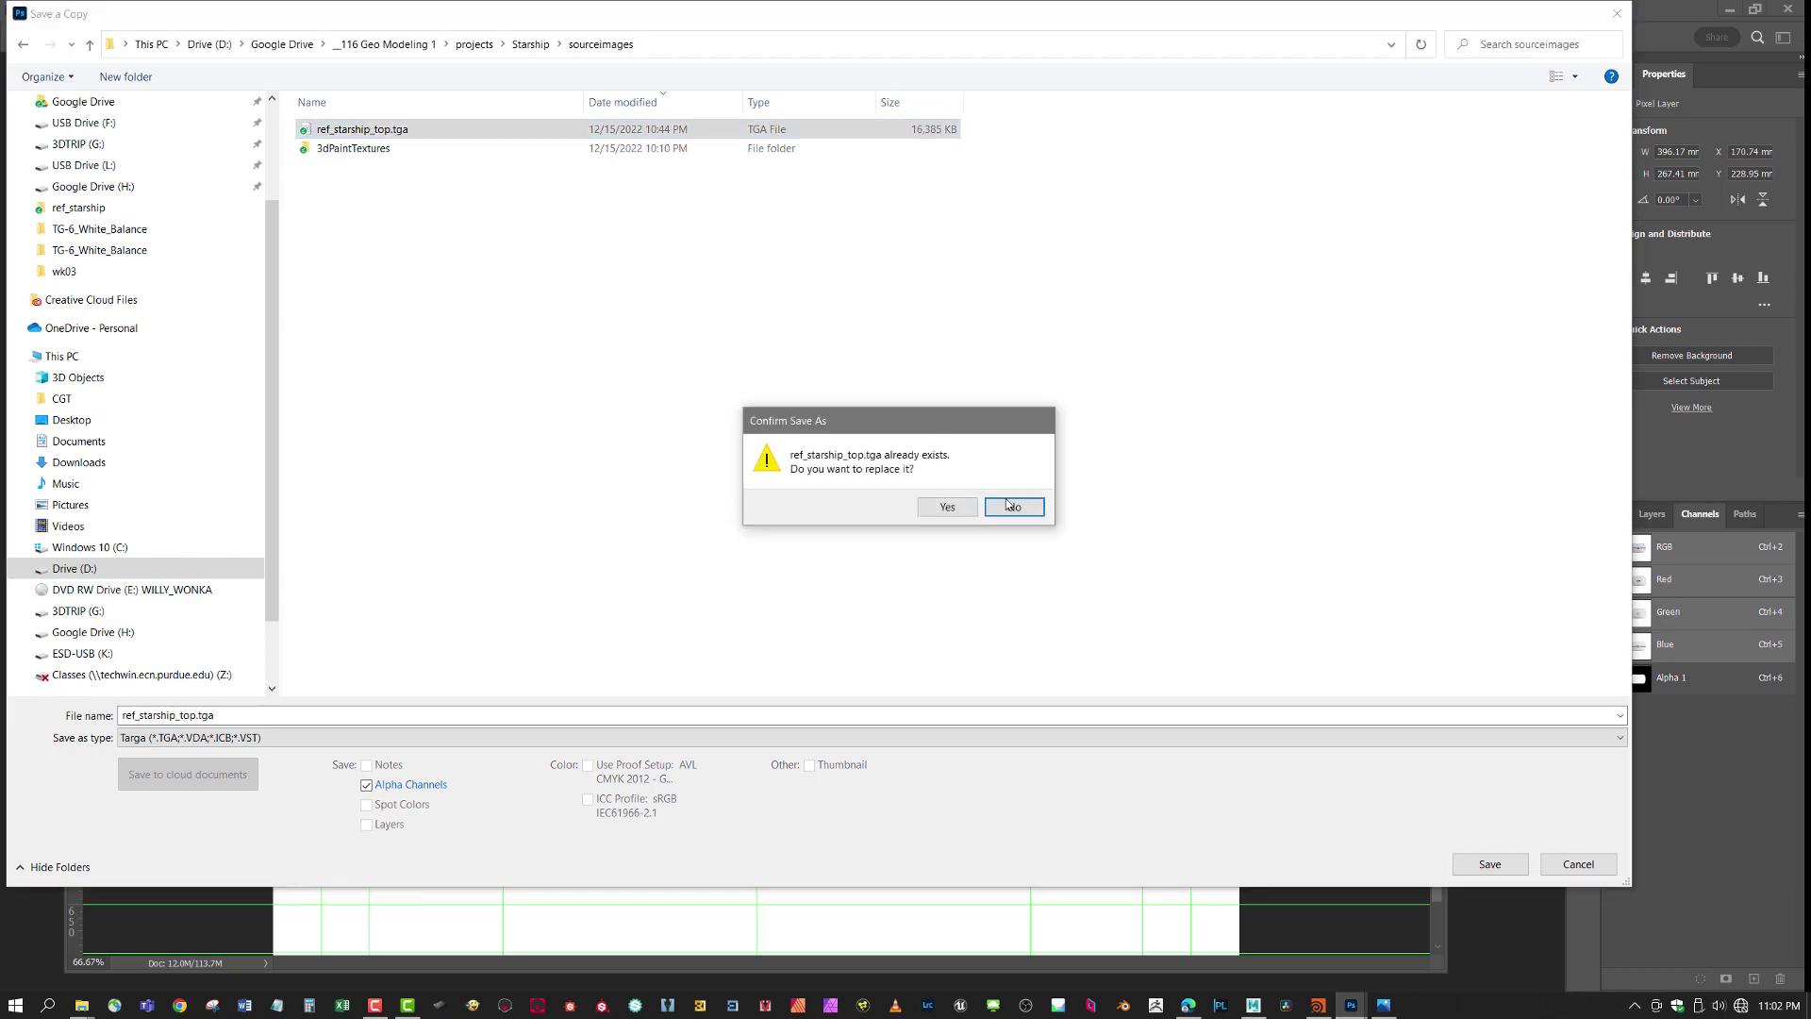
{"action": "left_click", "coordinate": [947, 506]}
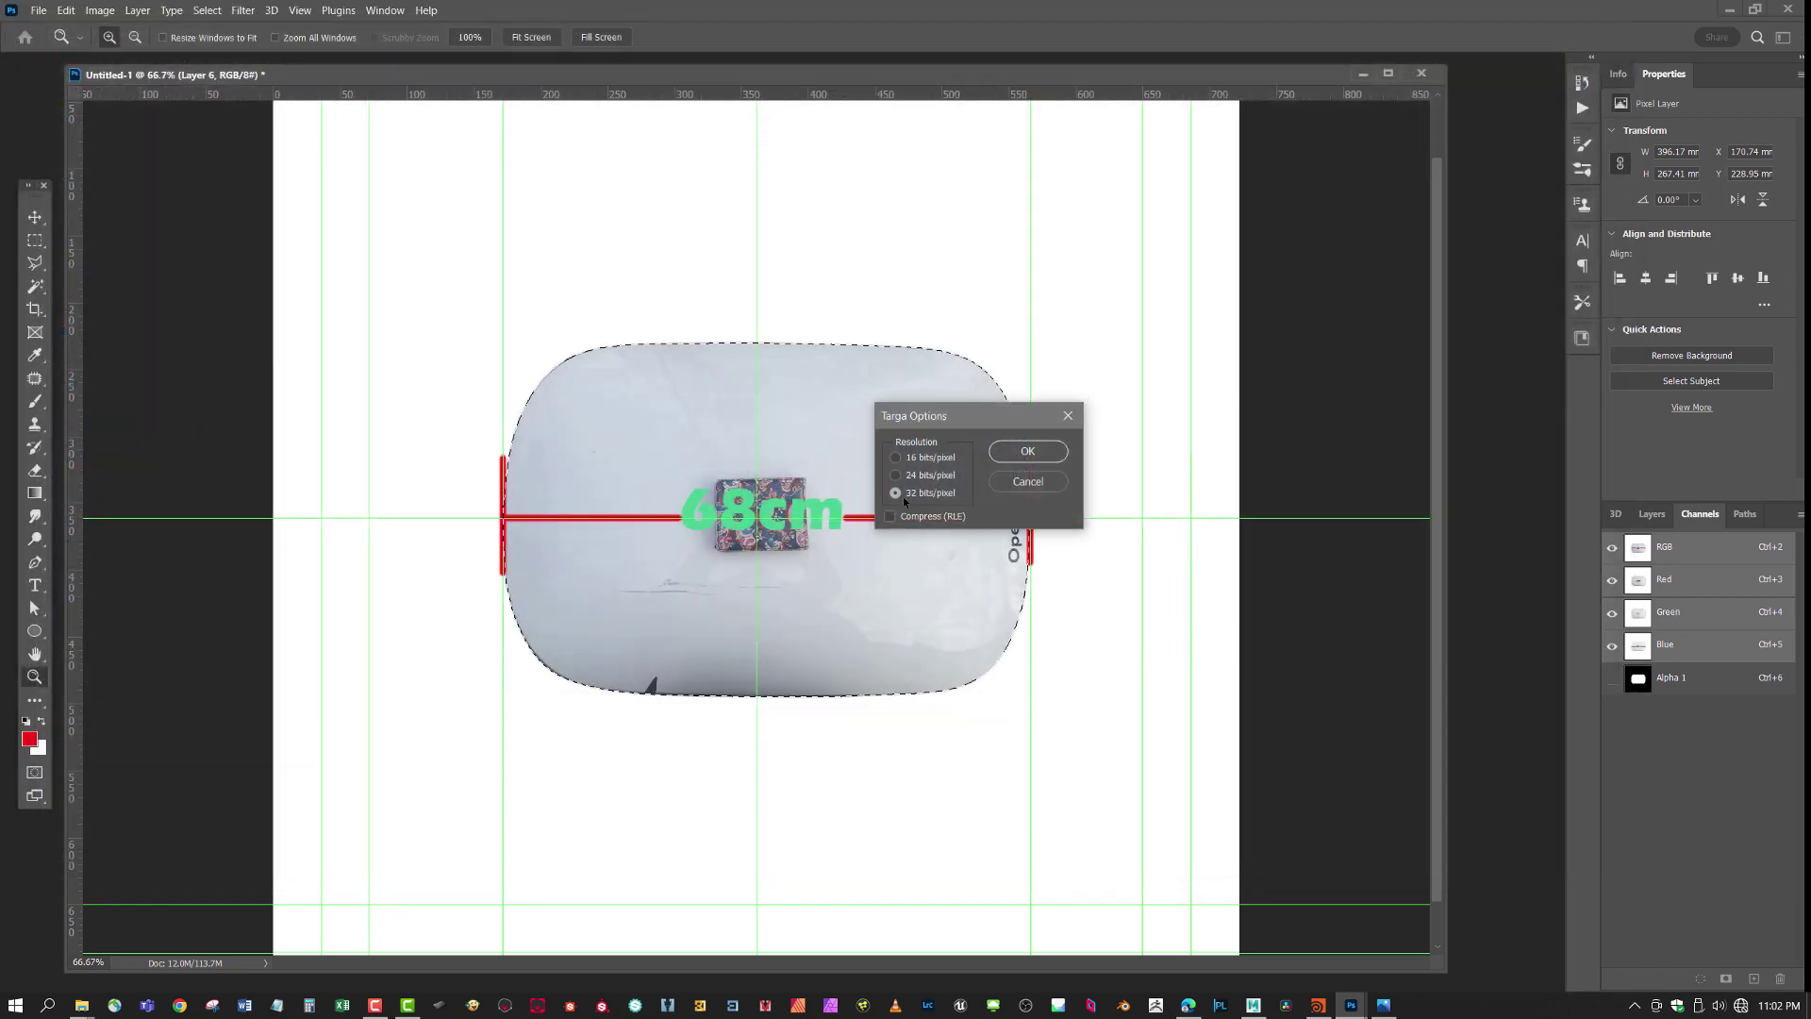
{"action": "left_click", "coordinate": [1028, 451]}
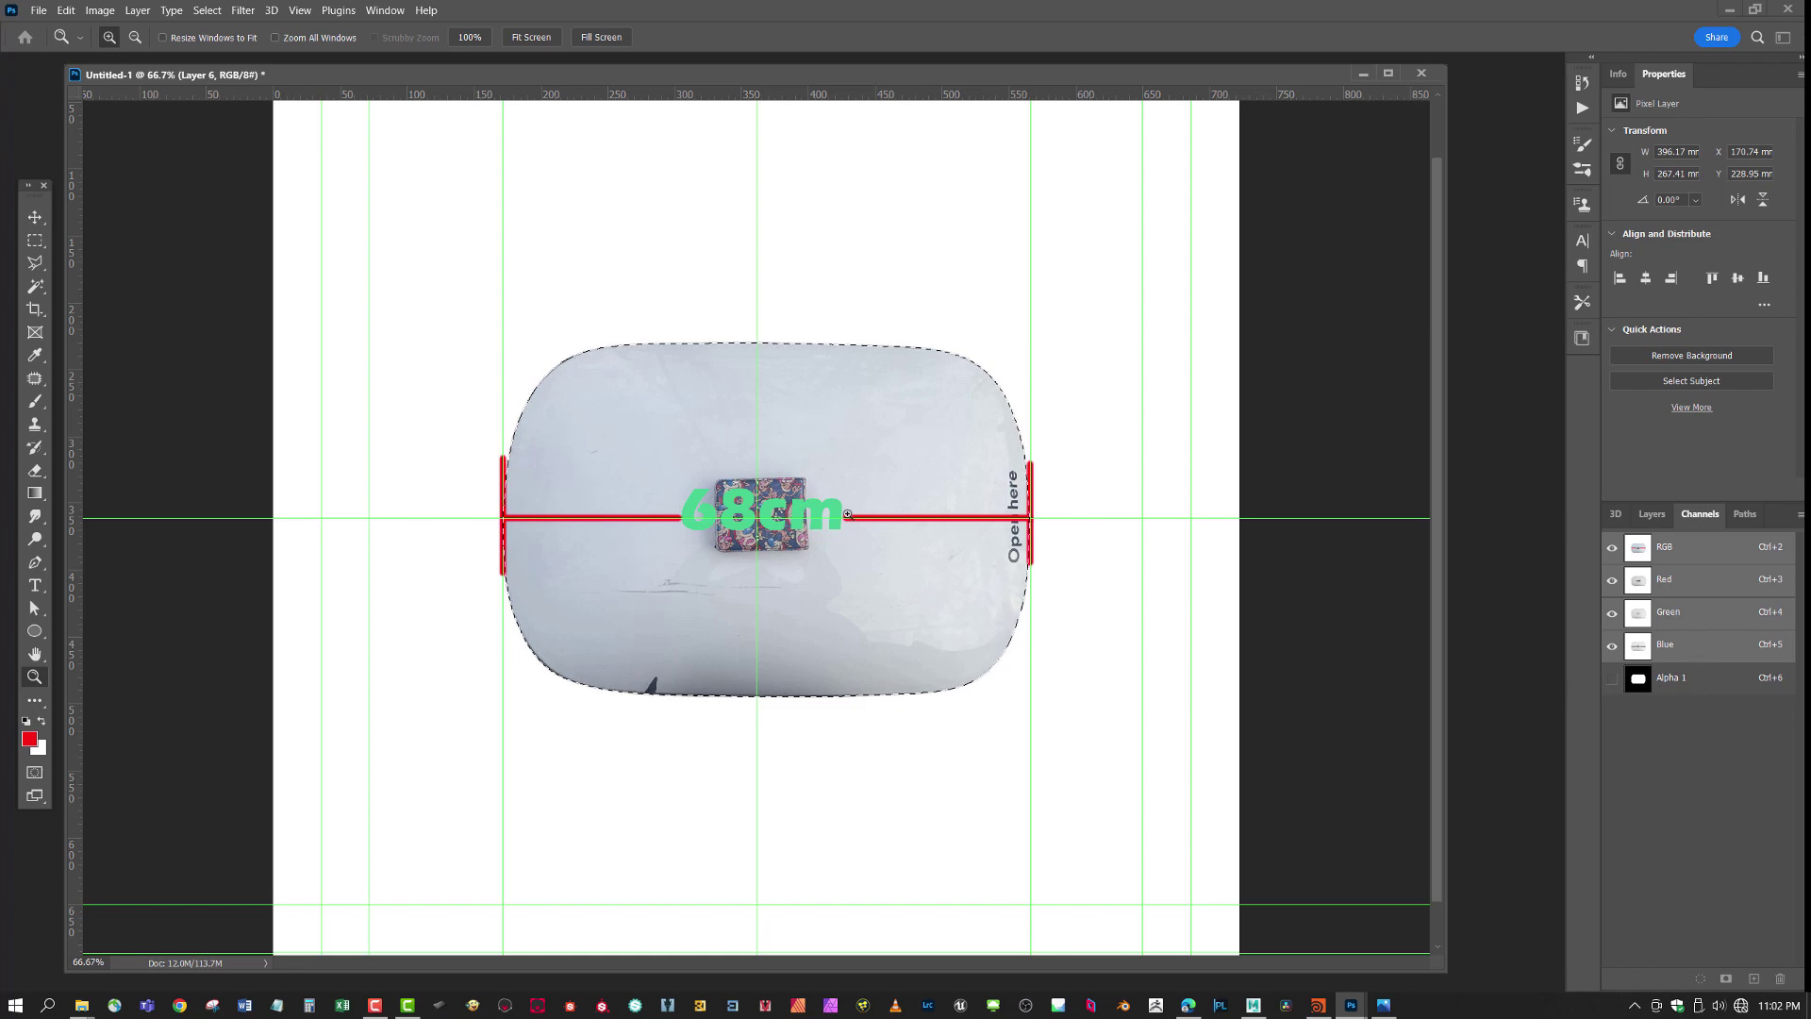
- Switch to Maya and reload the ref_starship_top.tga file texture in the color of pPlane1's lambert2 material, then inspect it on the plane
{"action": "left_click", "coordinate": [1252, 1004]}
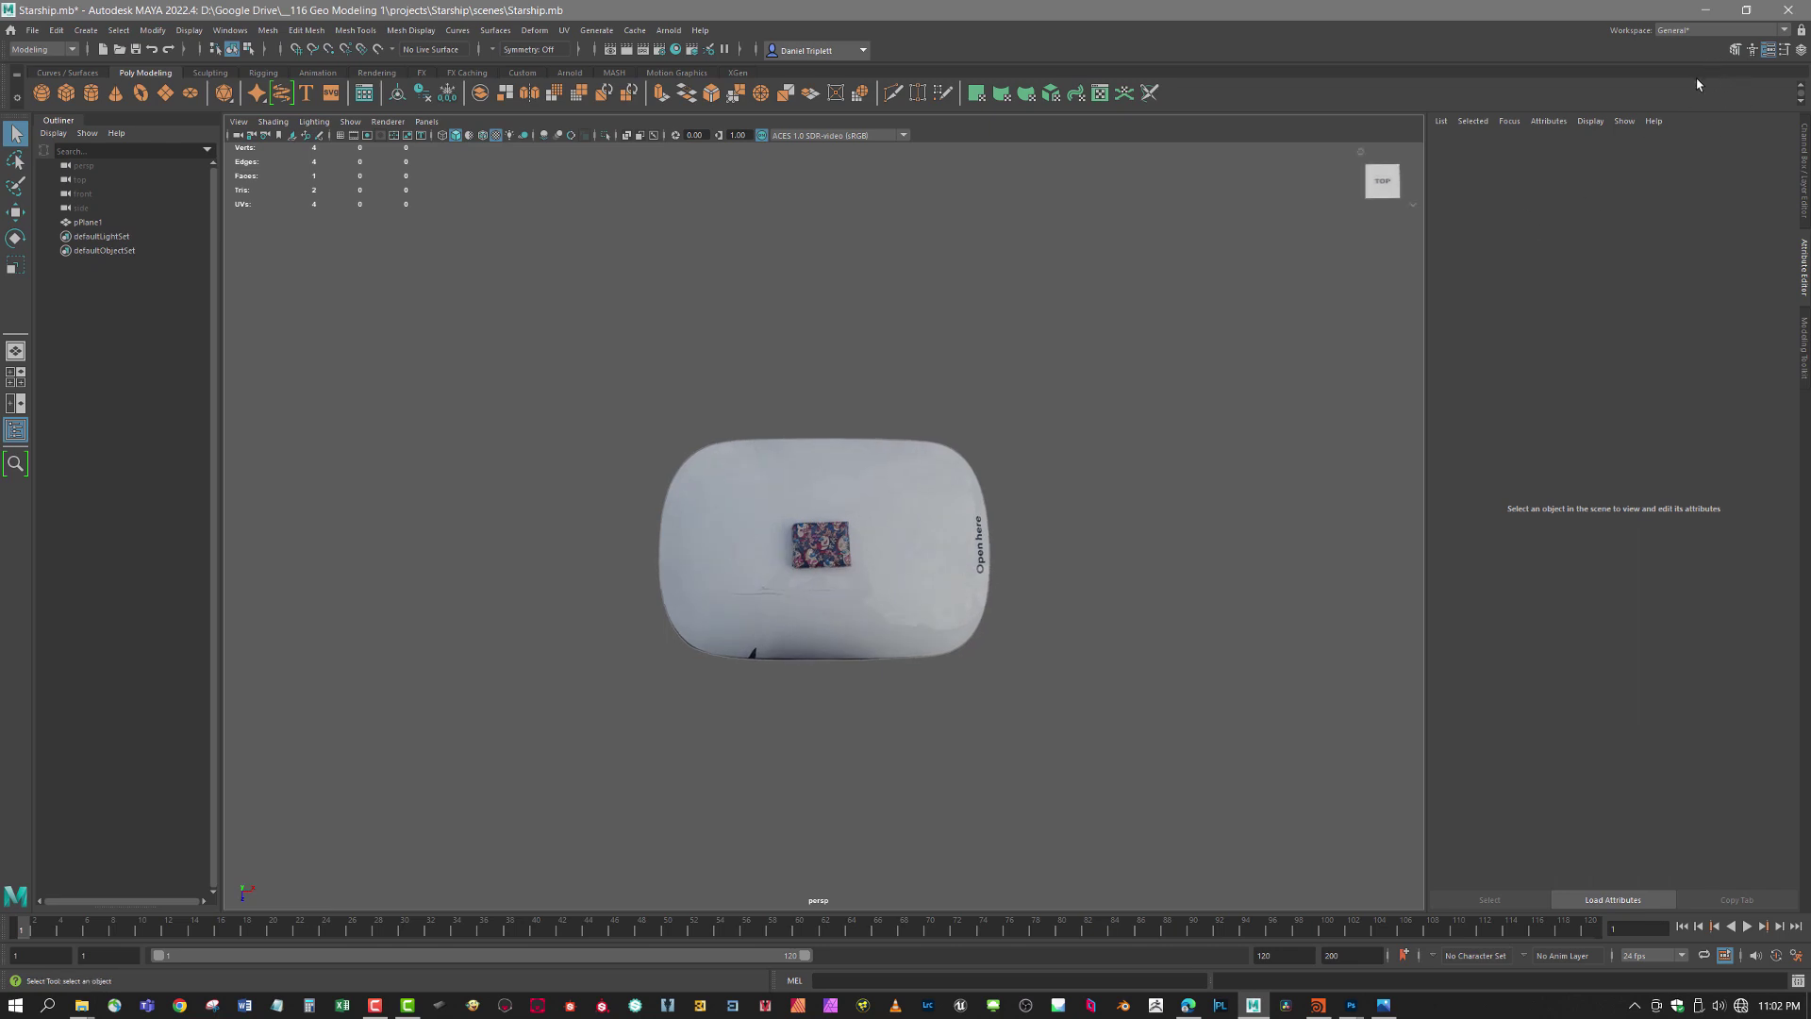
{"action": "left_click", "coordinate": [931, 521]}
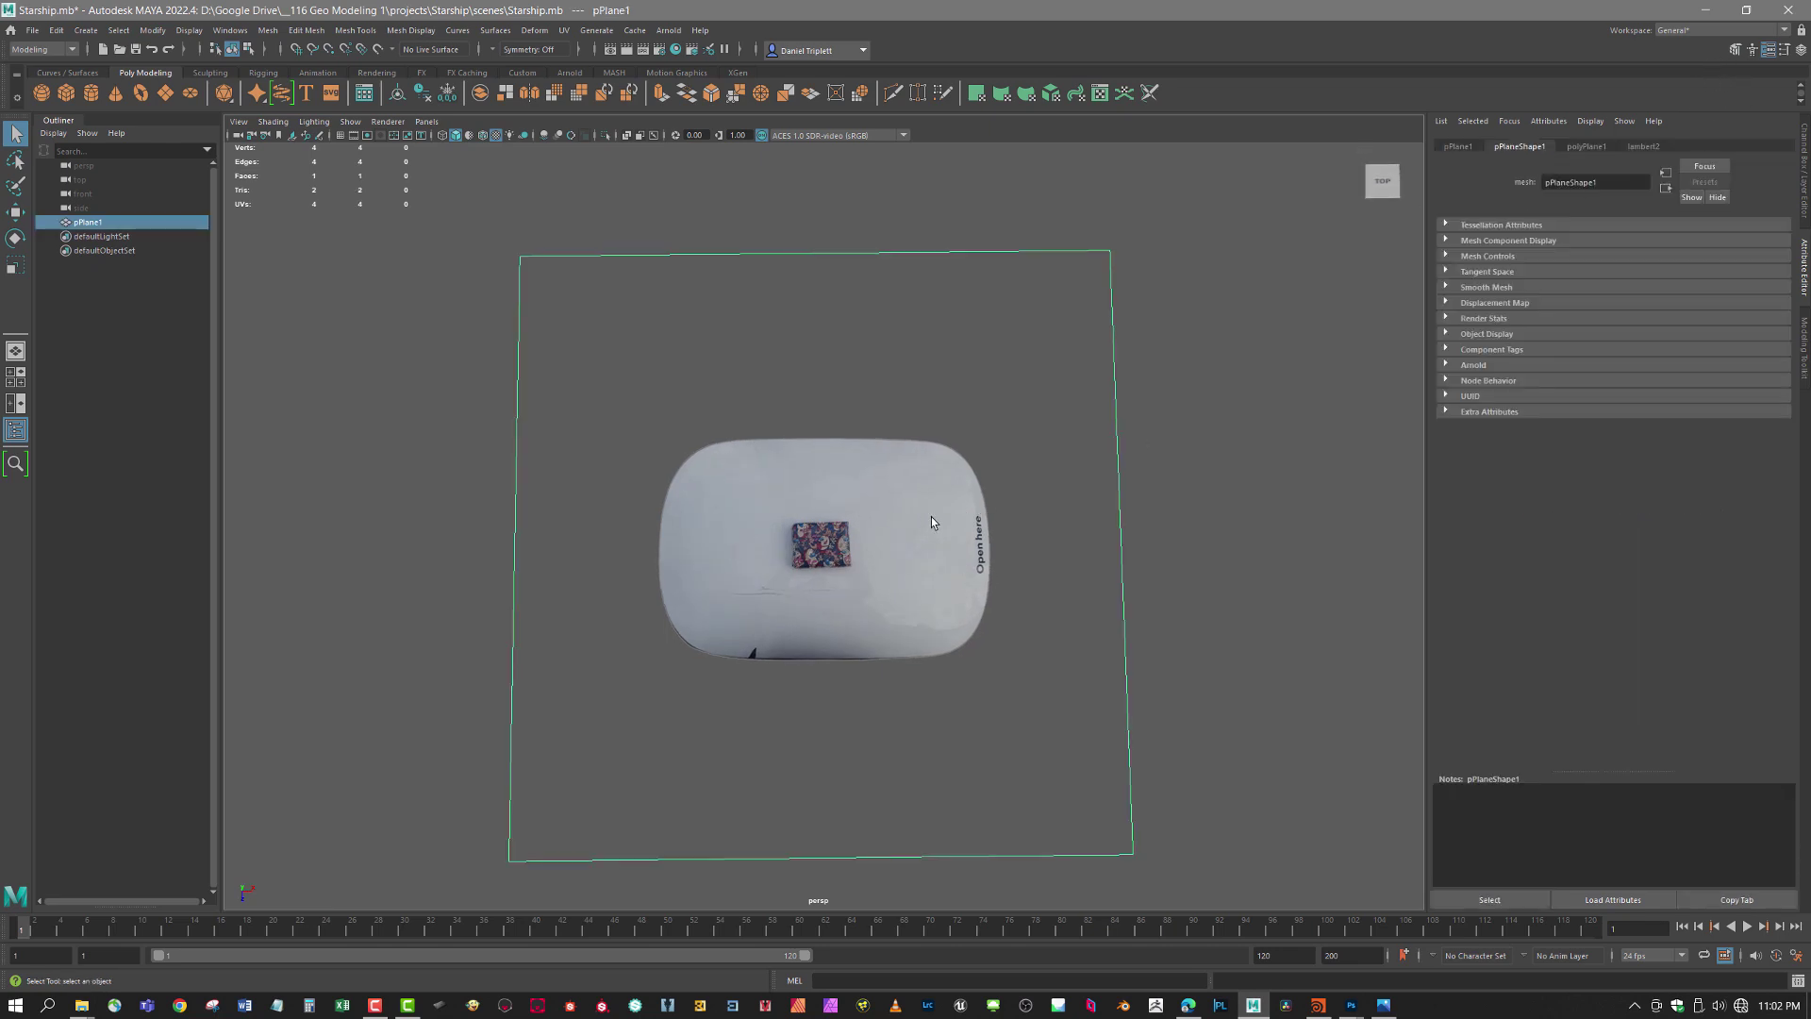
{"action": "left_click", "coordinate": [1644, 148]}
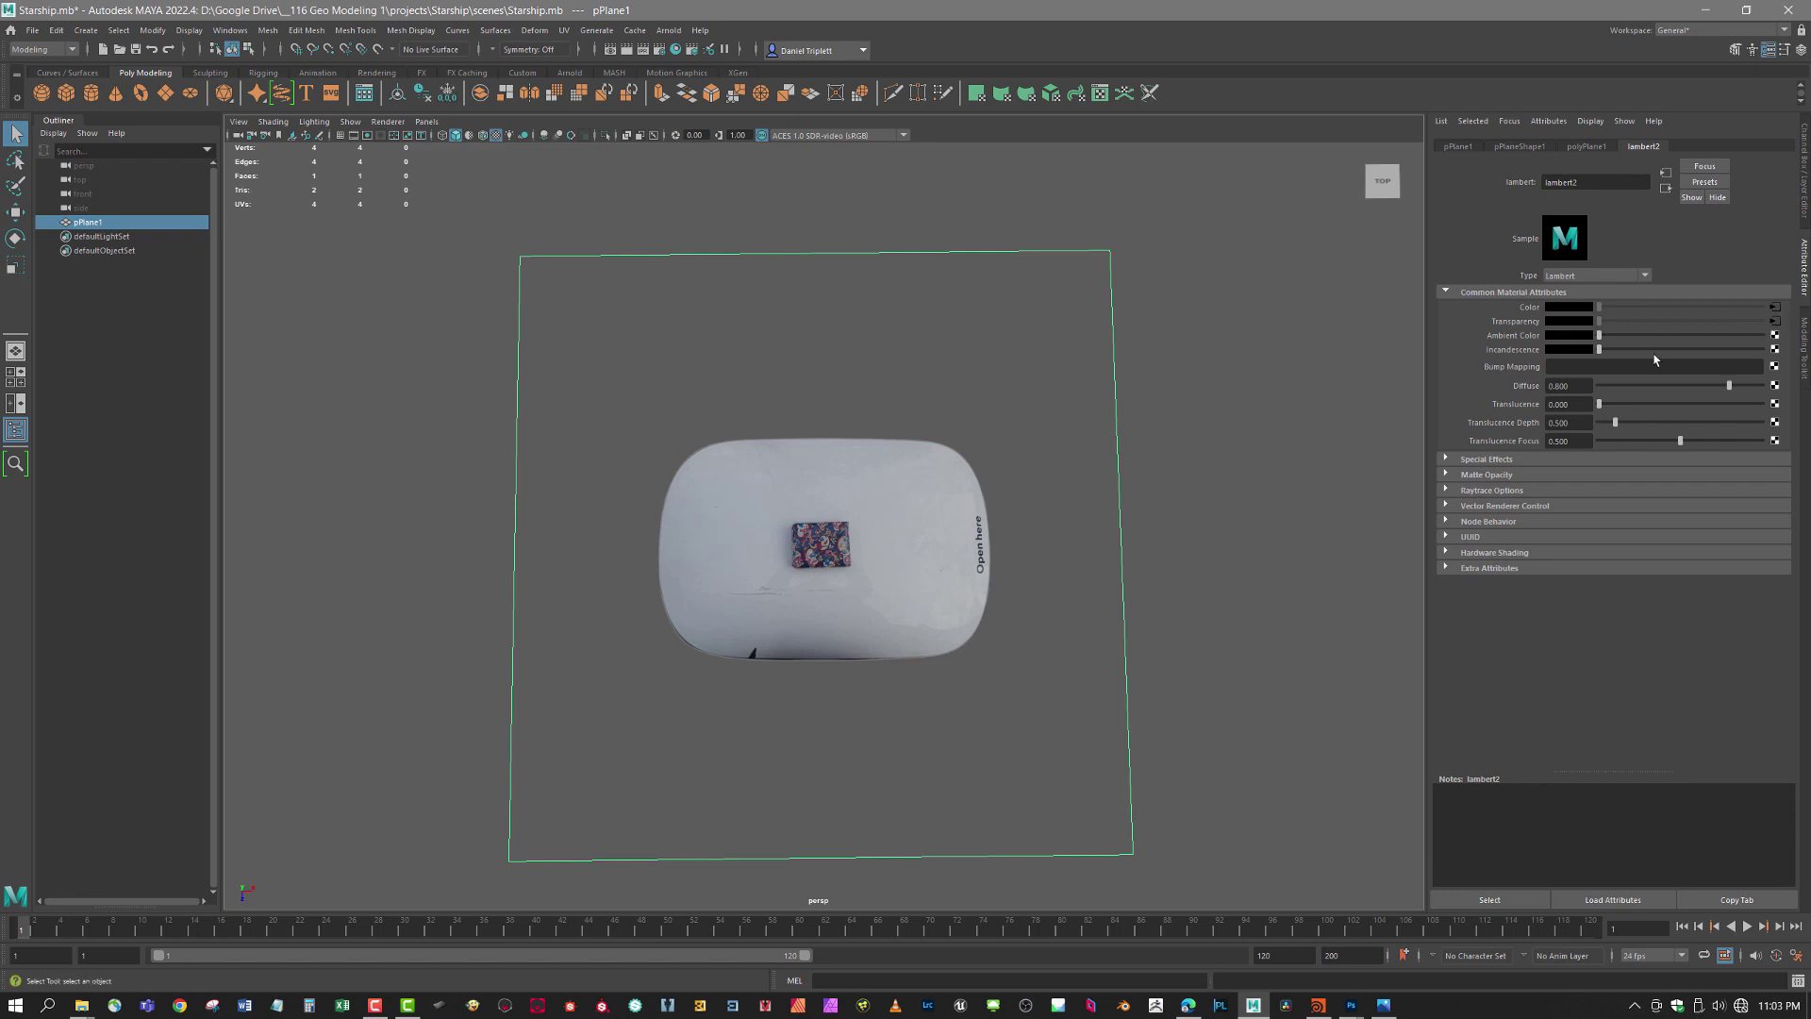
{"action": "left_click", "coordinate": [1775, 309]}
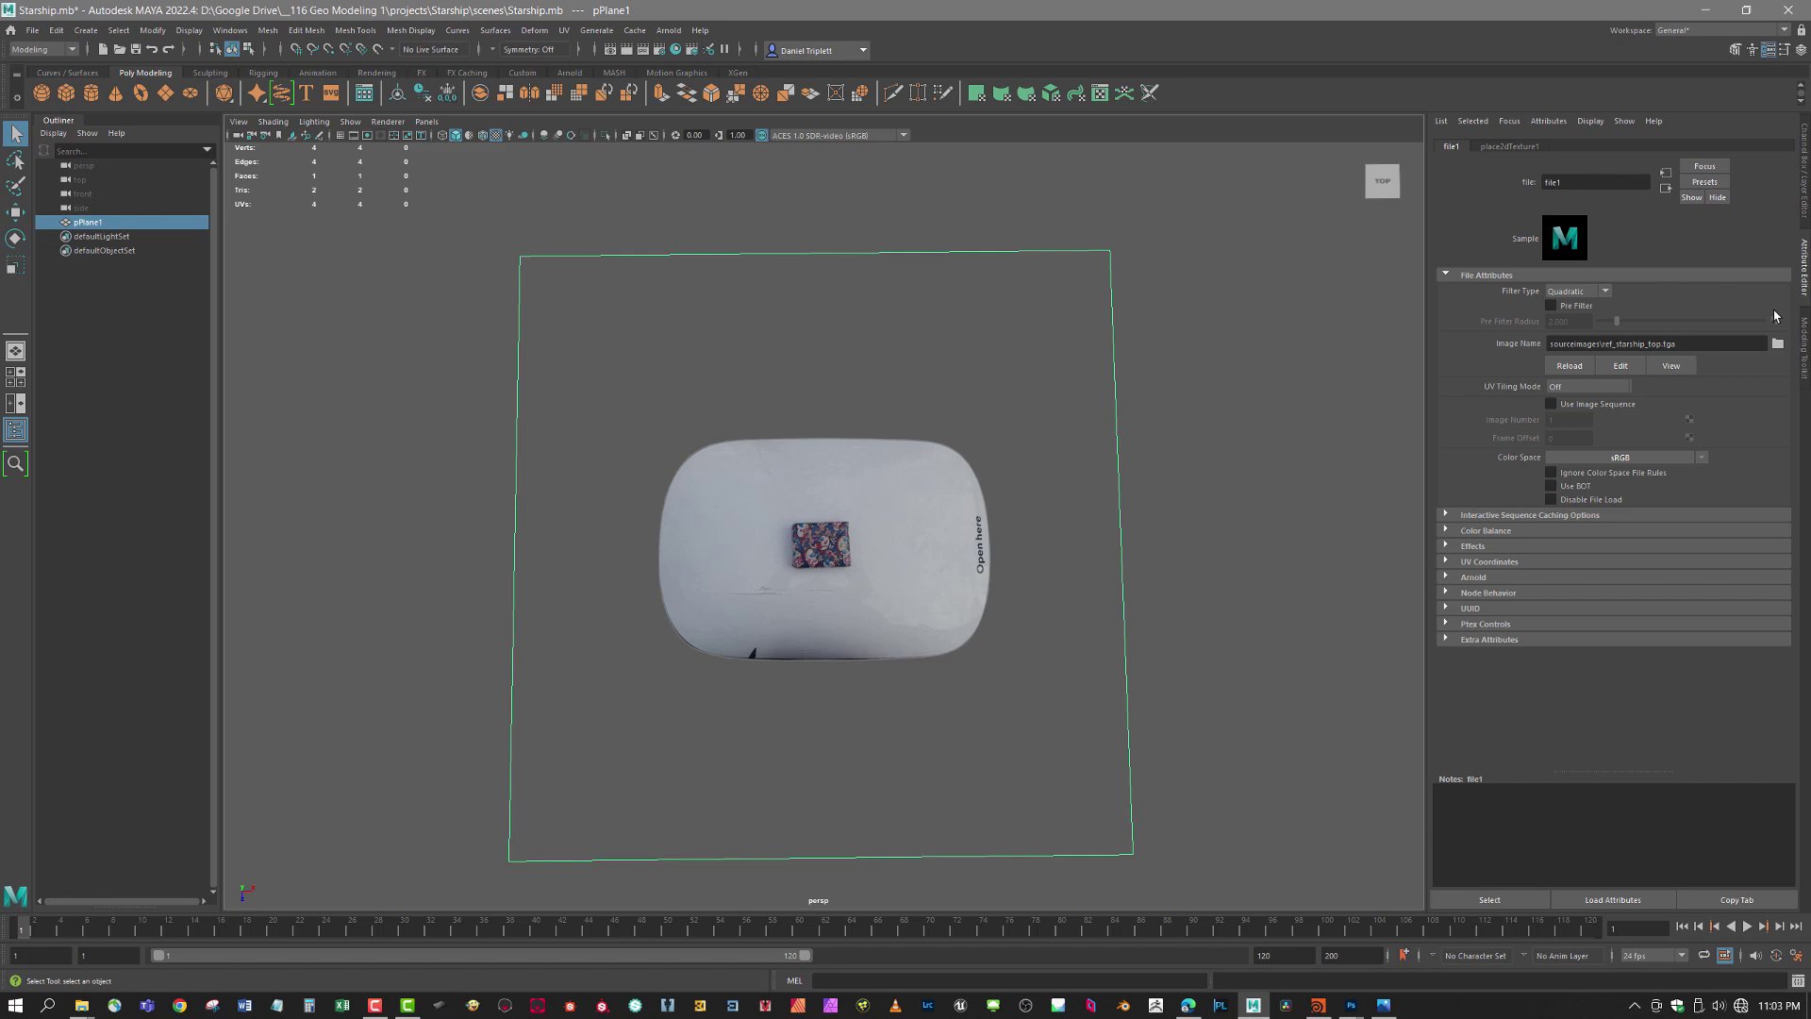
{"action": "left_click", "coordinate": [1568, 368]}
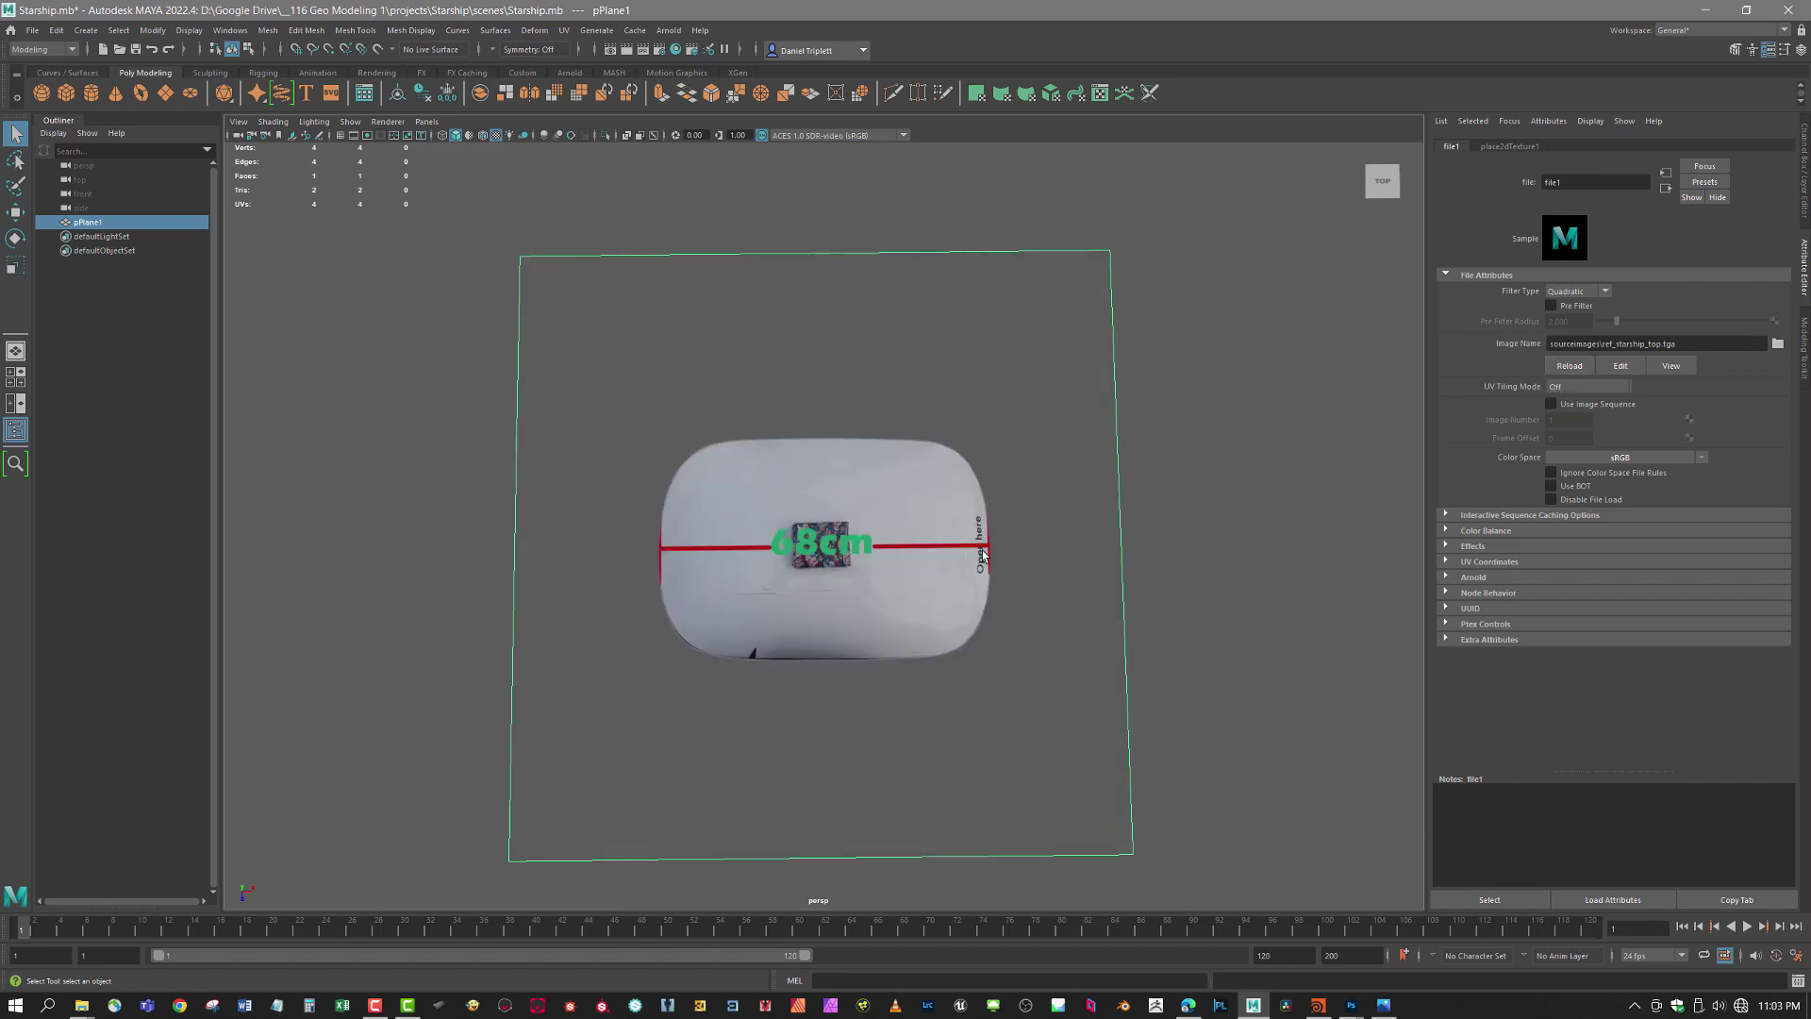
{"action": "scroll", "coordinate": [992, 545], "scroll_direction": "up", "scroll_amount": 5}
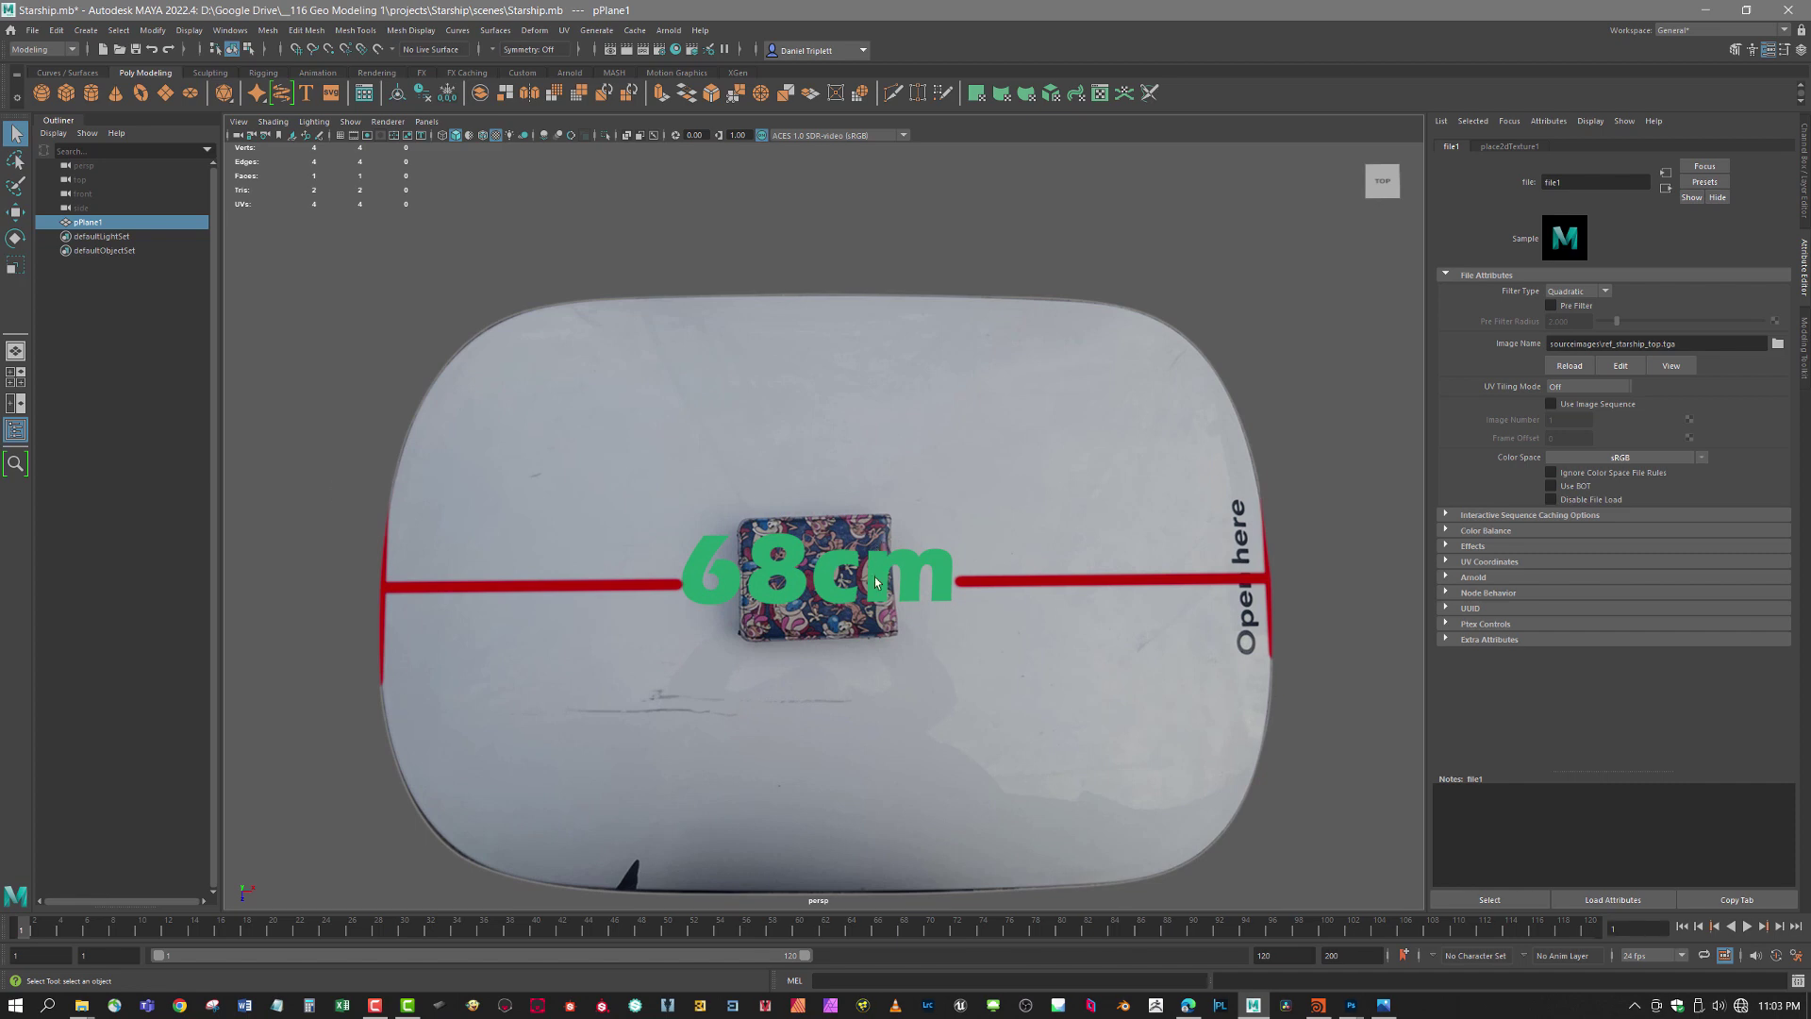
{"action": "scroll", "coordinate": [876, 581], "scroll_direction": "down", "scroll_amount": 5}
{"action": "left_click_drag", "start_coordinate": [775, 560], "coordinate": [762, 634]}
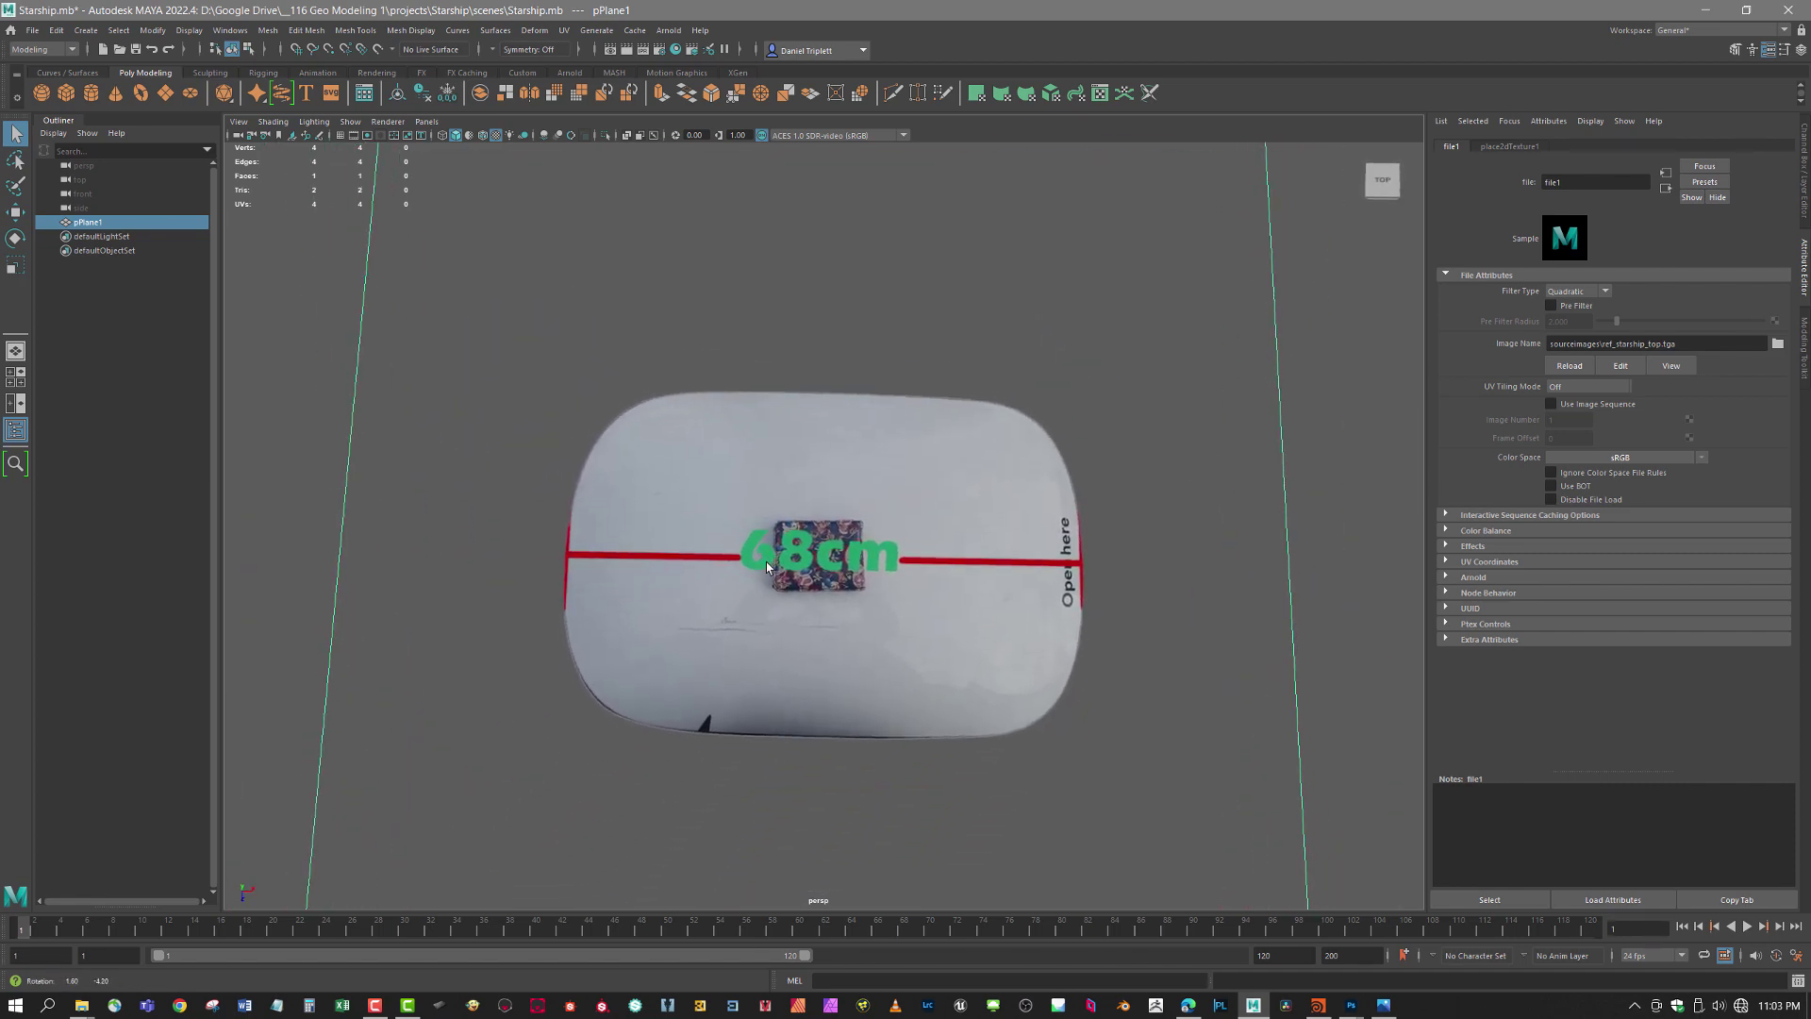
{"action": "left_click", "coordinate": [1666, 188]}
{"action": "mouse_move", "coordinate": [860, 509]}
{"action": "left_mouse_down"}
{"action": "mouse_move", "coordinate": [858, 622]}
{"action": "mouse_move", "coordinate": [867, 527]}
{"action": "left_mouse_up"}
{"action": "scroll", "coordinate": [867, 528], "scroll_direction": "down", "scroll_amount": 3}
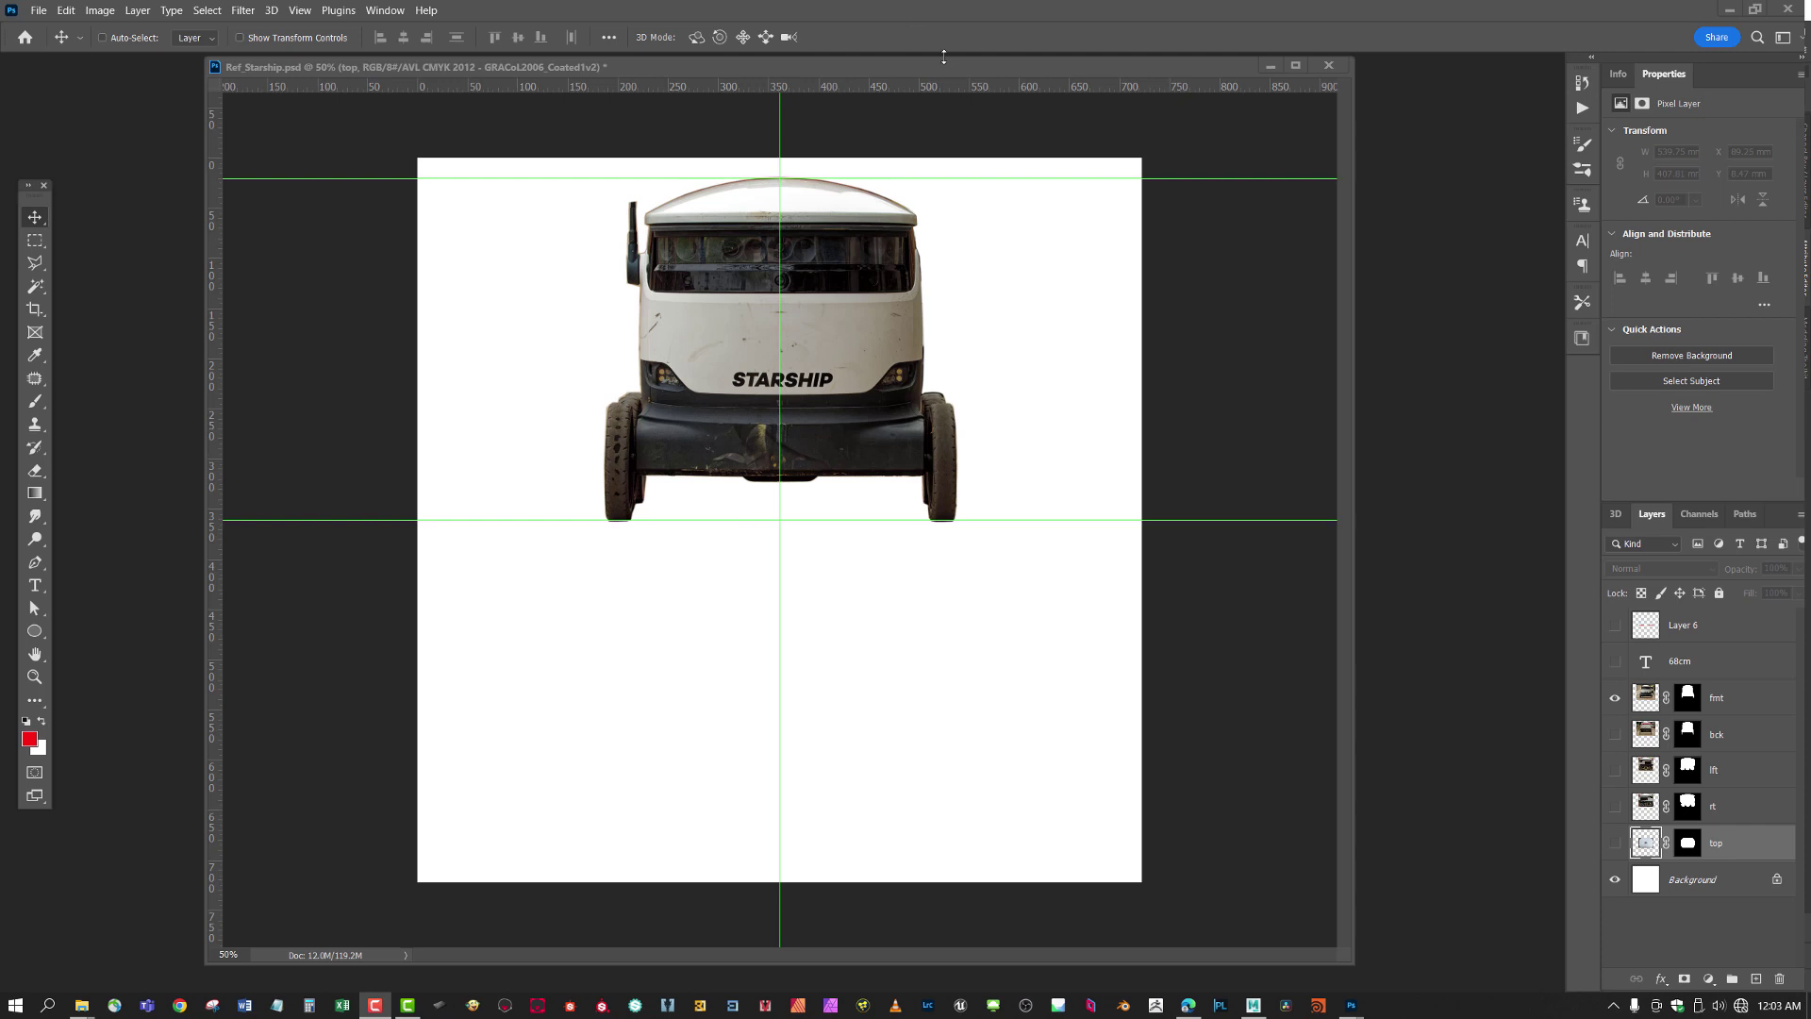
- Examine the masked robot views in Ref_Starship.psd by showing the frnt, bck, lft and rt layers one at a time
{"action": "left_click_drag", "start_coordinate": [943, 71], "coordinate": [969, 72]}
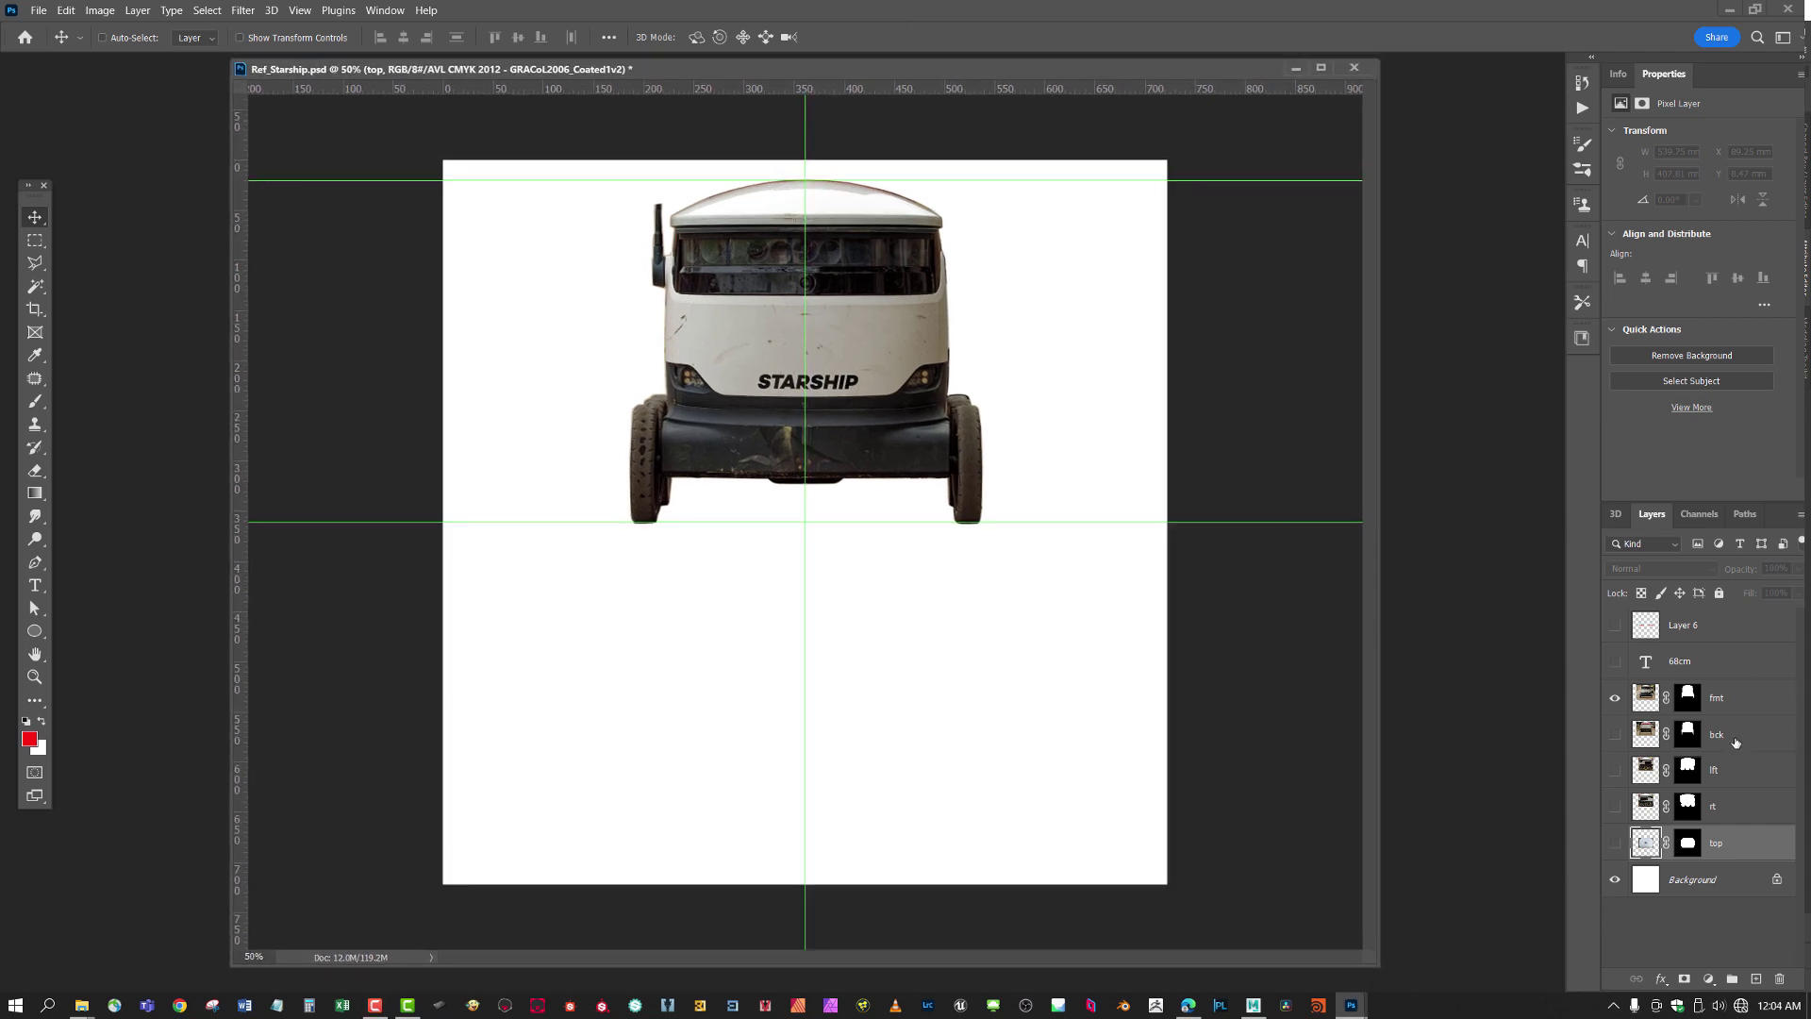
{"action": "left_click", "coordinate": [1688, 699]}
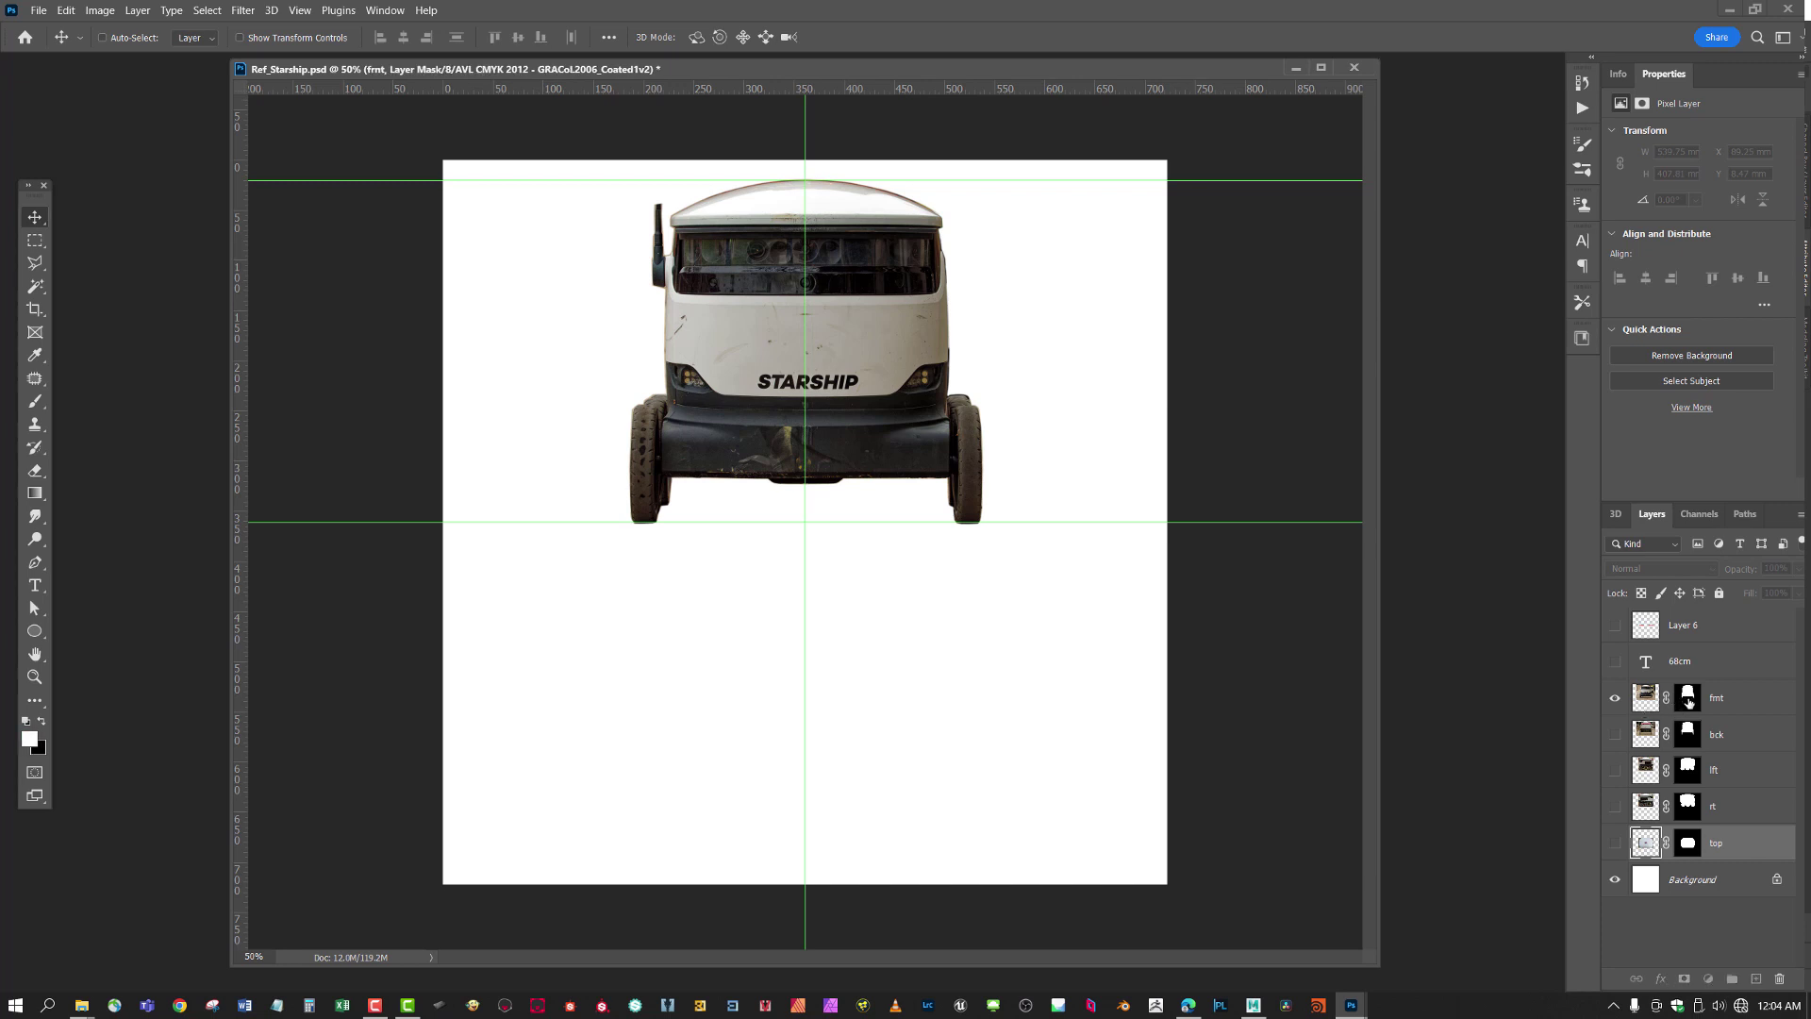
{"action": "left_click", "coordinate": [1614, 698]}
{"action": "left_click", "coordinate": [1615, 733]}
{"action": "left_click", "coordinate": [1614, 734]}
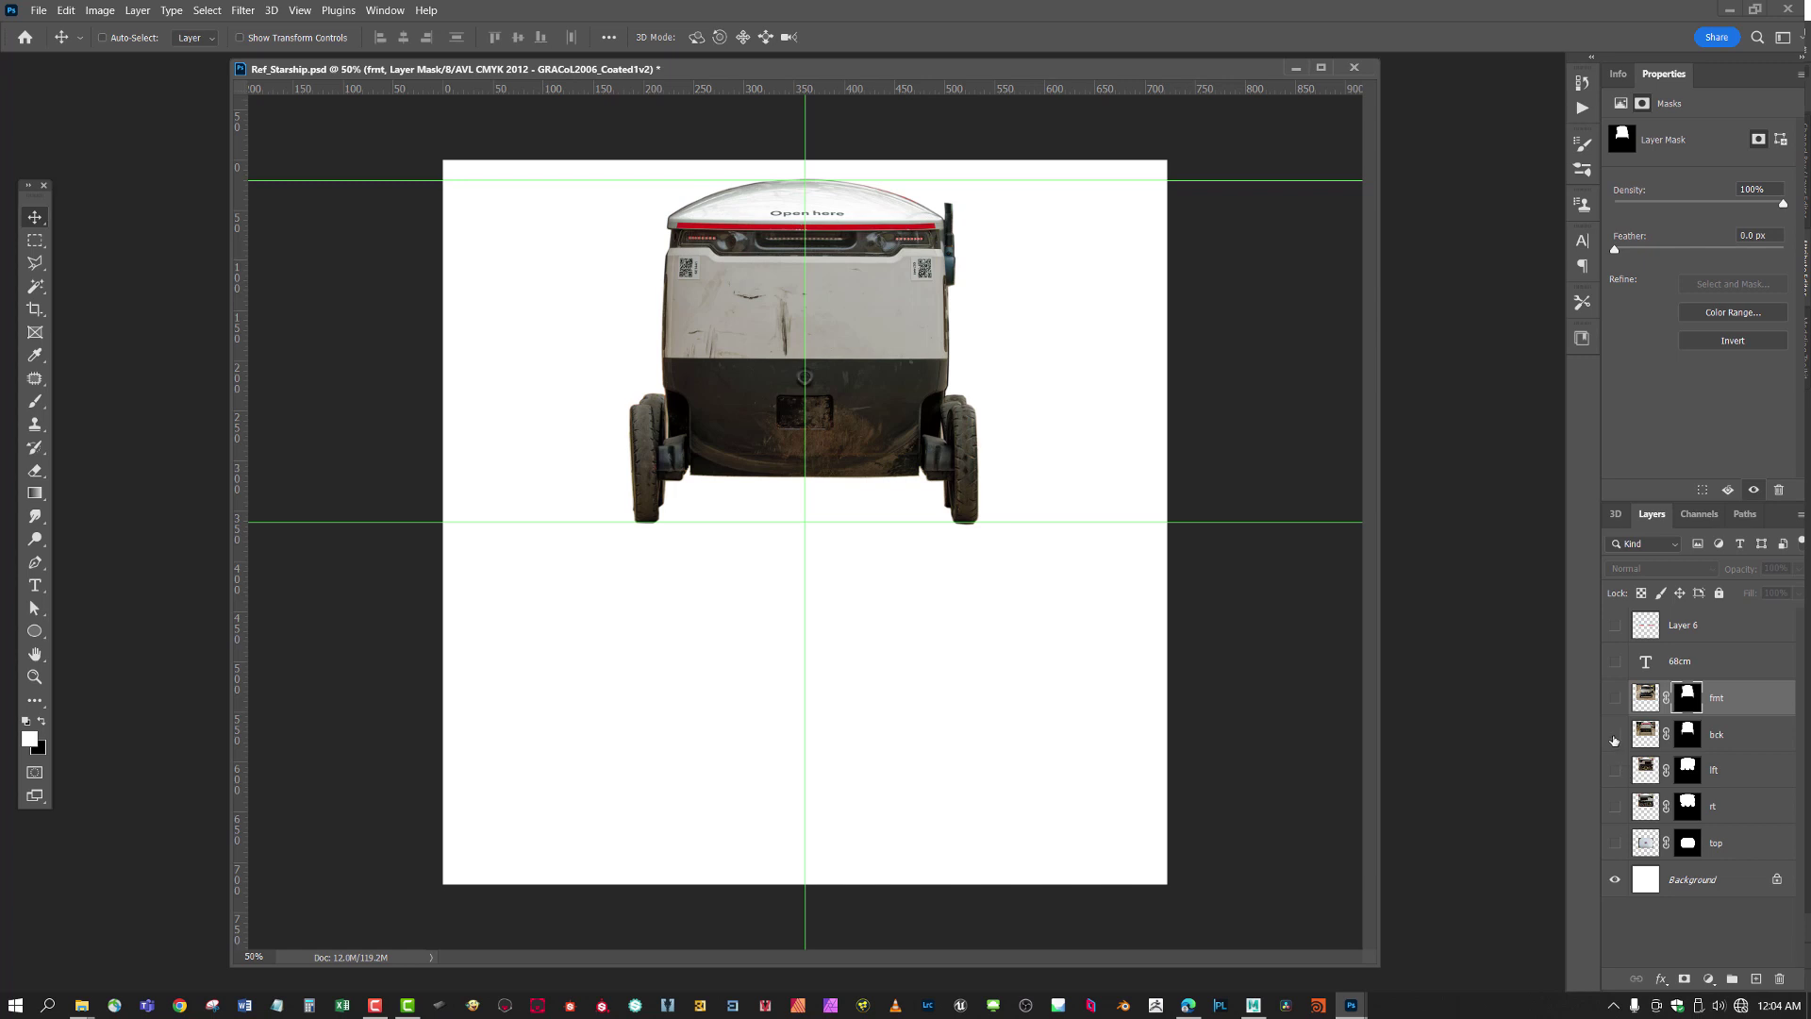
{"action": "left_click", "coordinate": [1614, 770]}
{"action": "left_click", "coordinate": [1615, 769]}
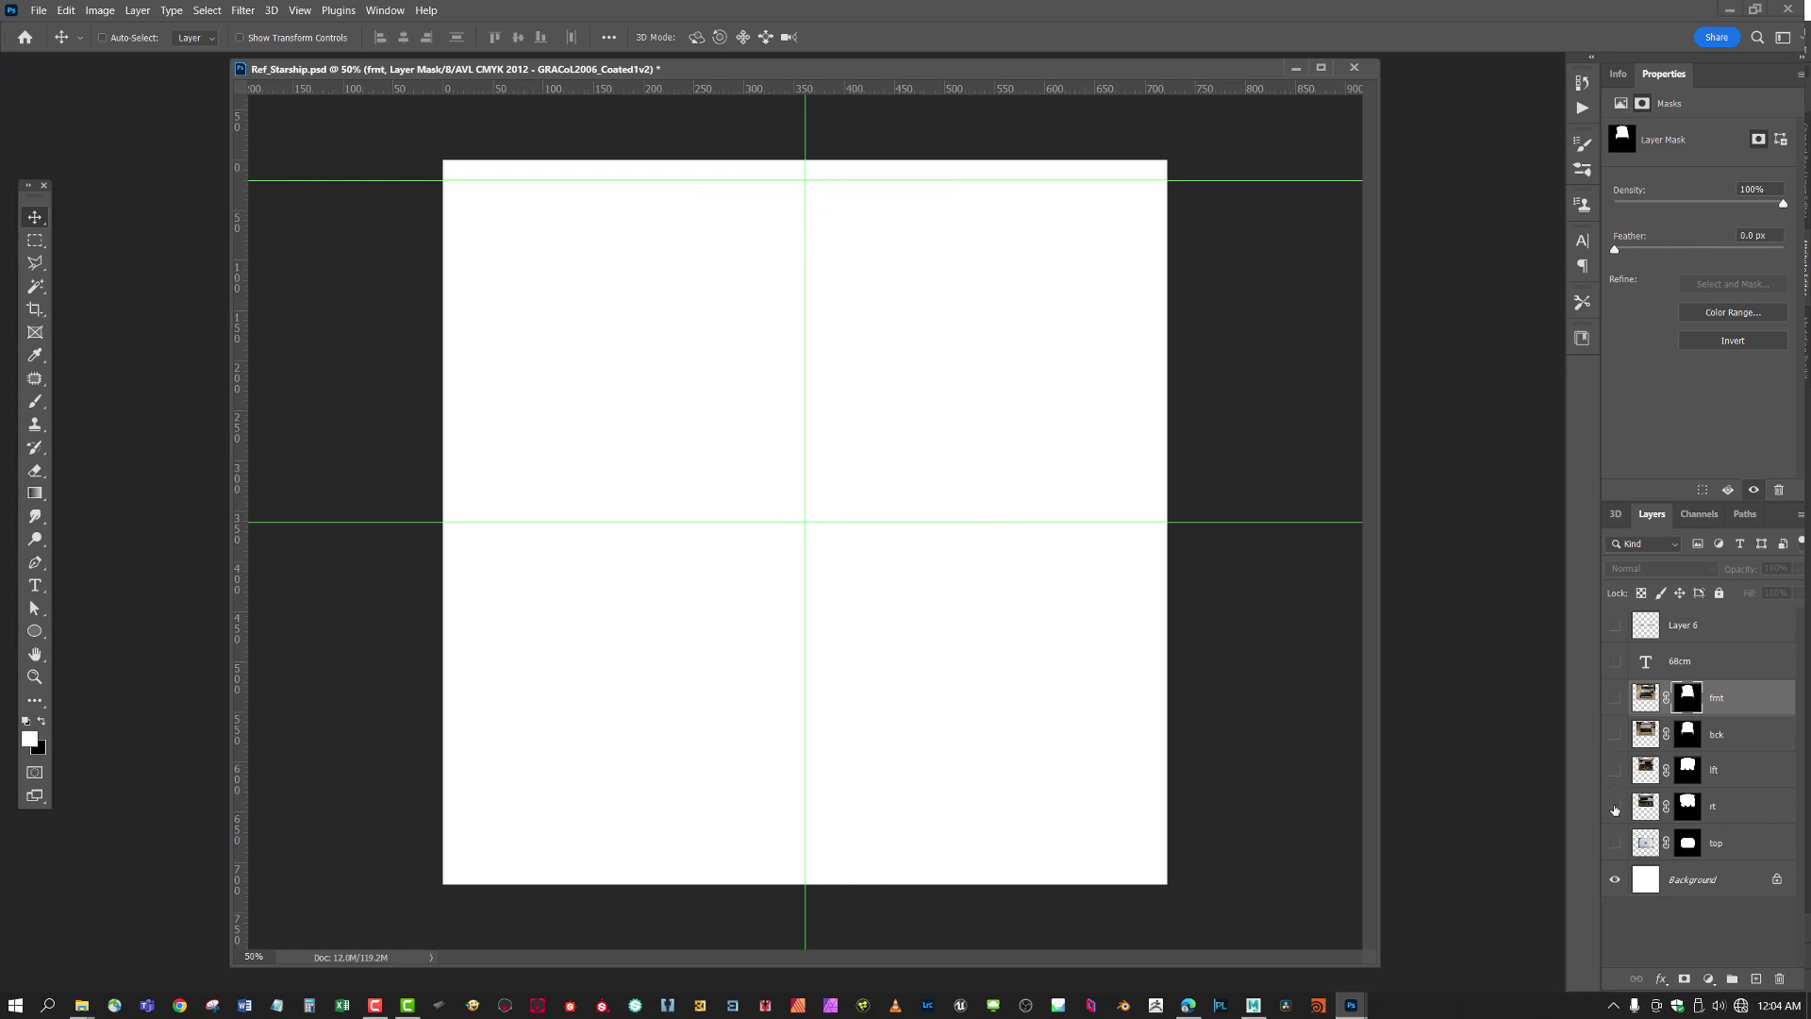
{"action": "left_click", "coordinate": [1614, 807]}
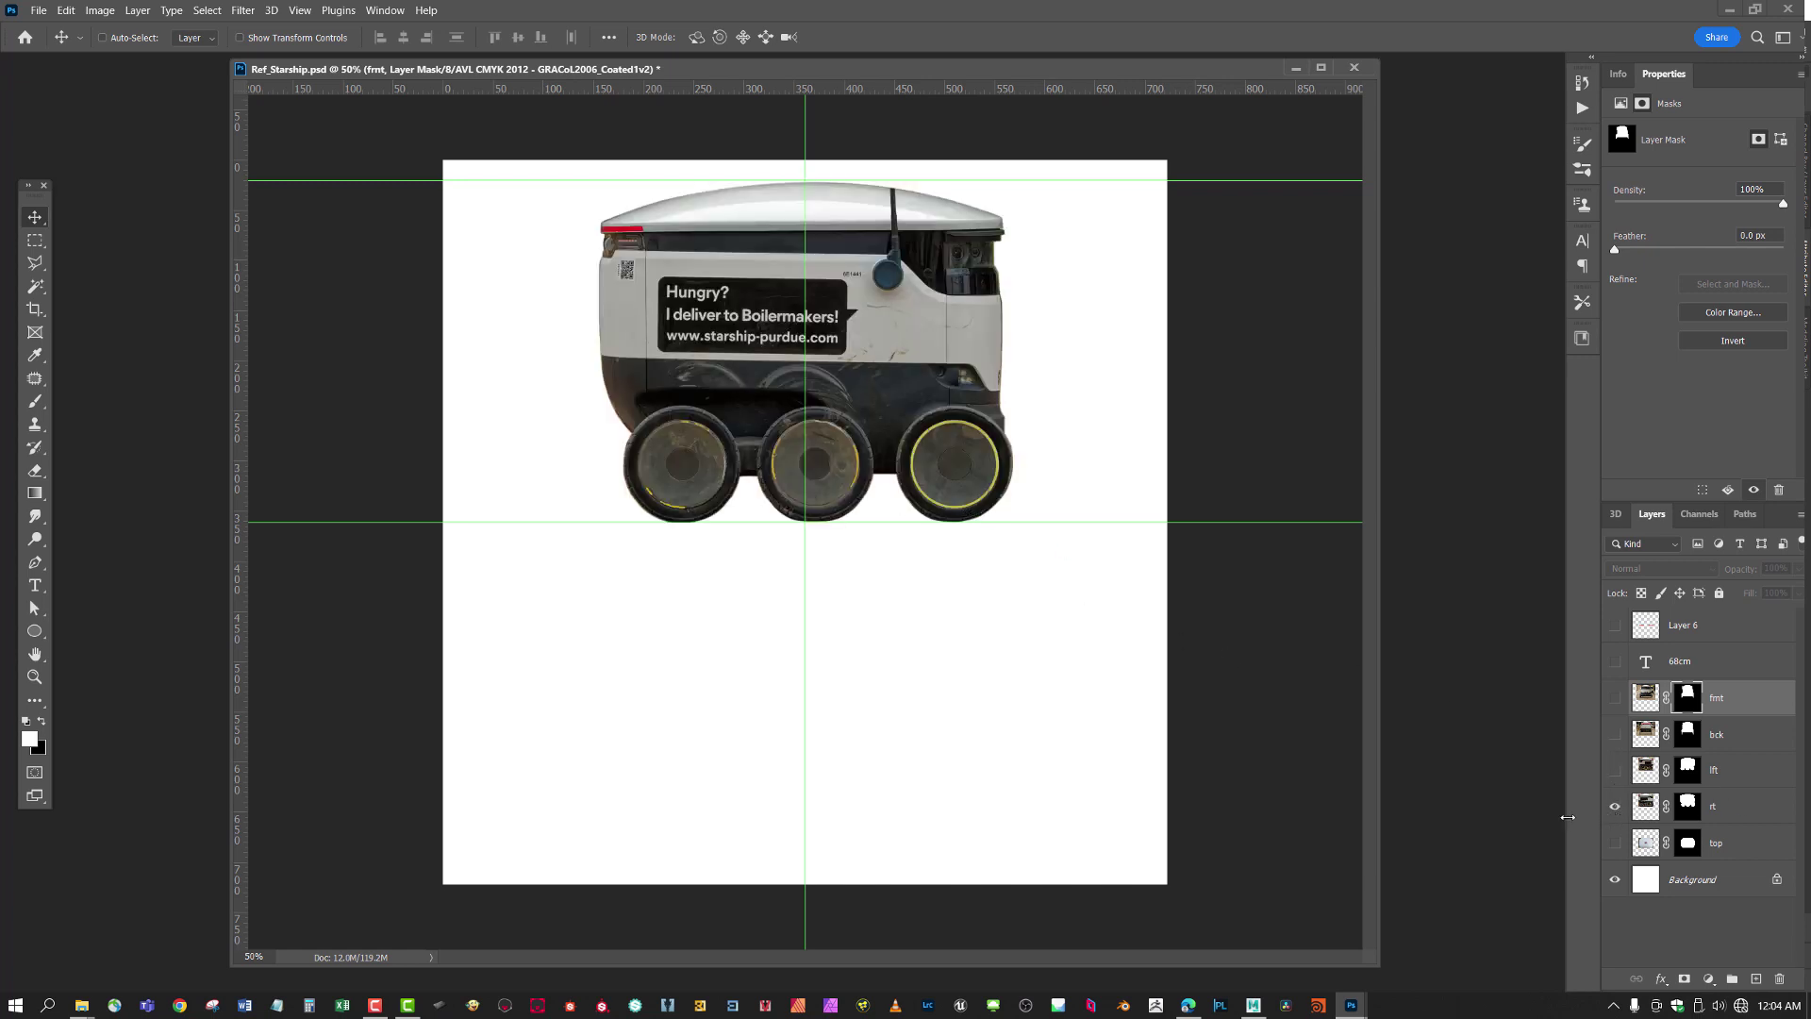
- Hide the rt layer and show the frnt layer in Ref_Starship.psd
{"action": "left_click", "coordinate": [1615, 806]}
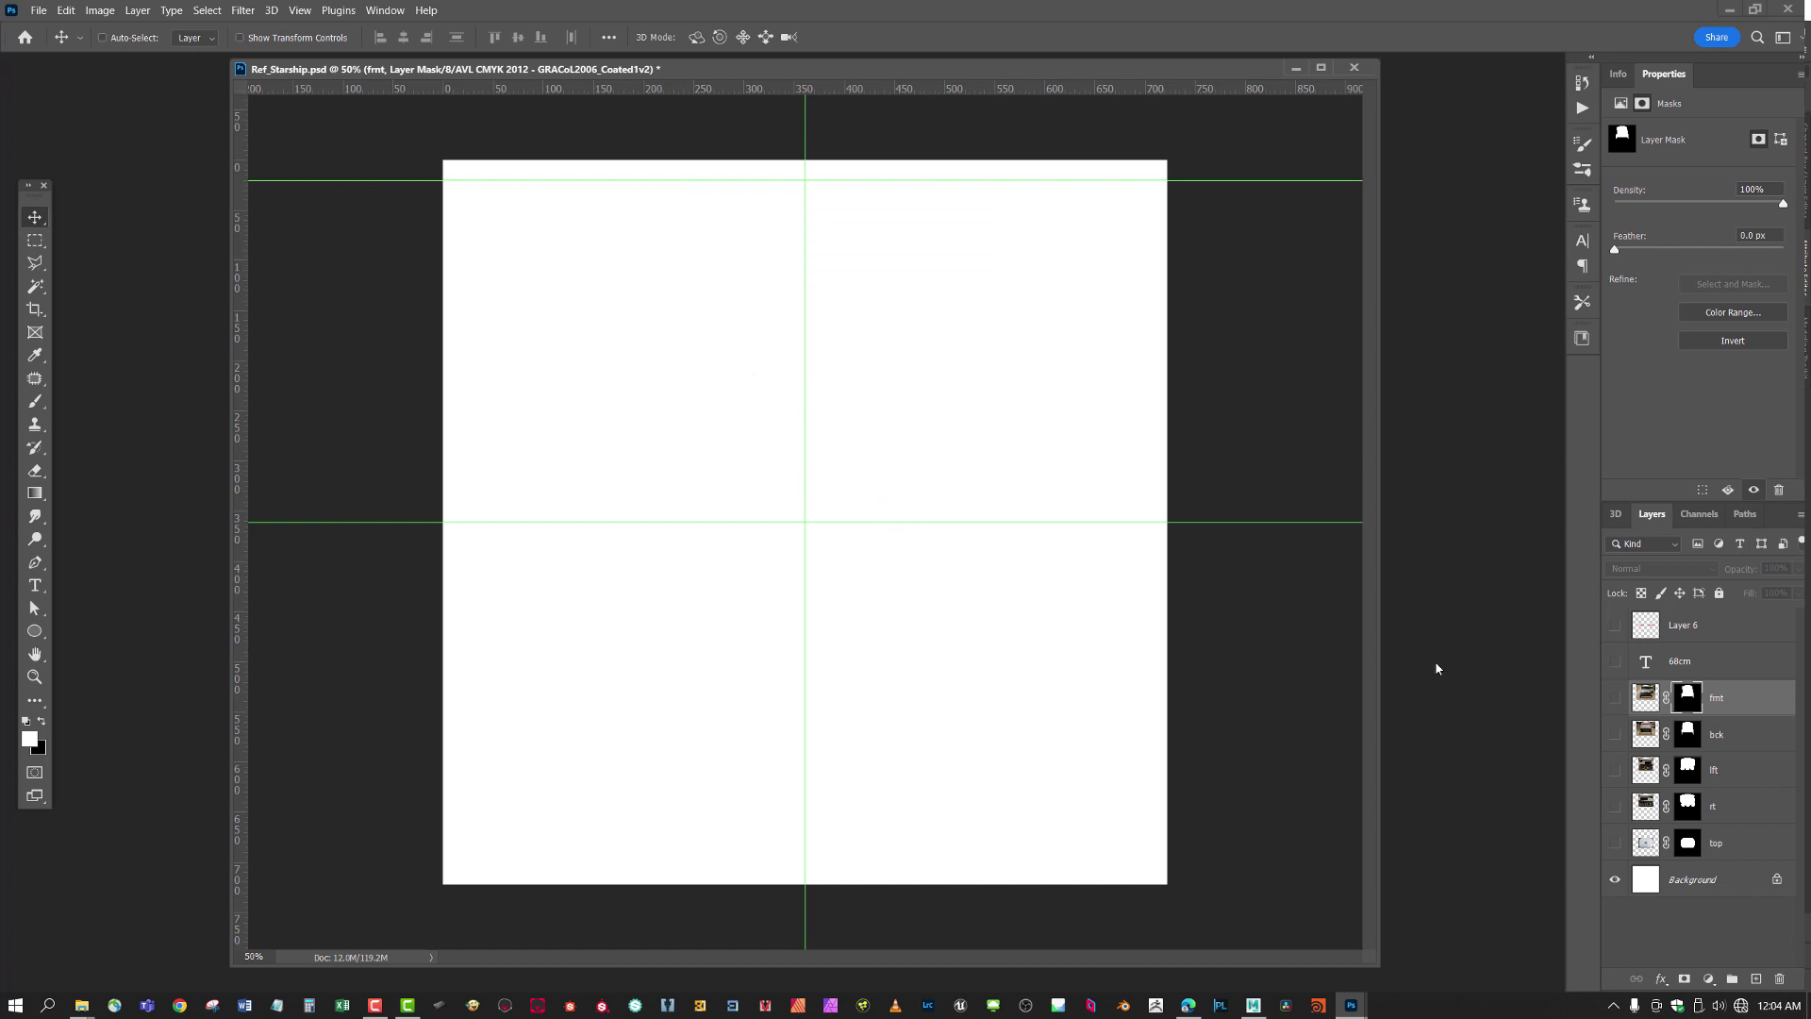
{"action": "left_click", "coordinate": [1615, 697]}
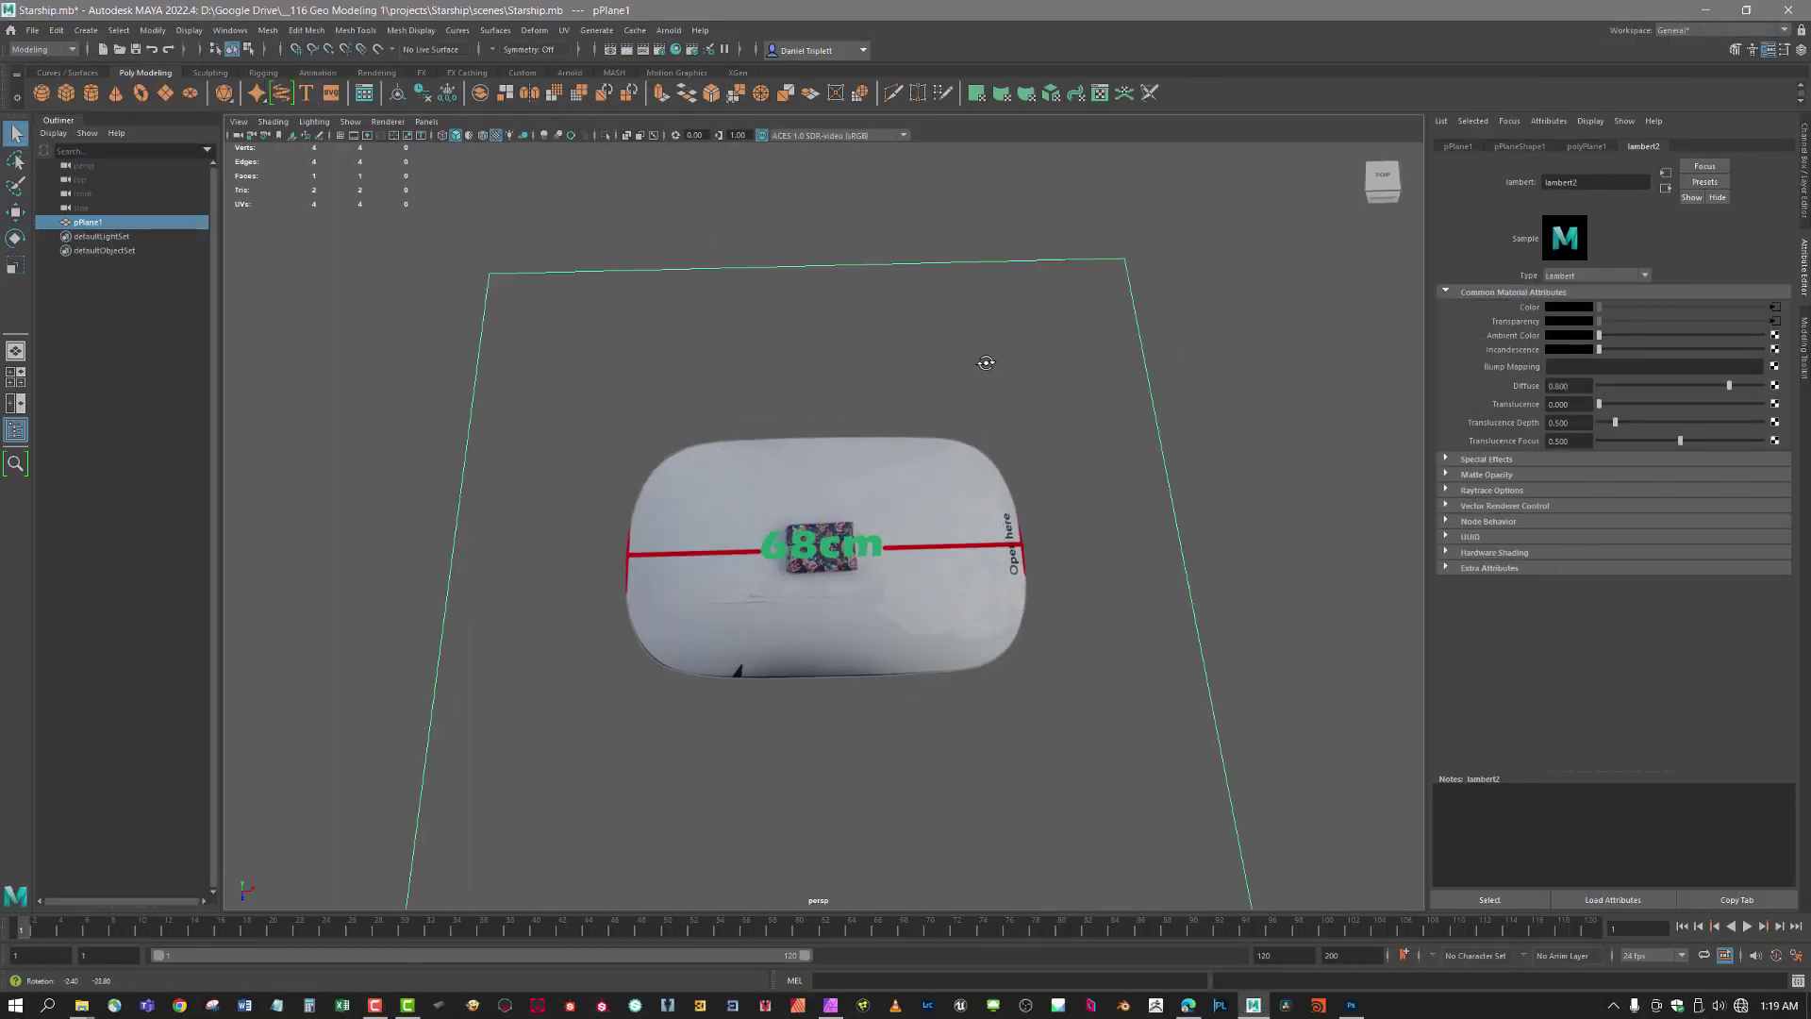
- Switch to Maya and create a second polygon plane with width and height 24 and 1 subdivision in each direction
{"action": "left_click_drag", "start_coordinate": [985, 362], "coordinate": [1001, 549]}
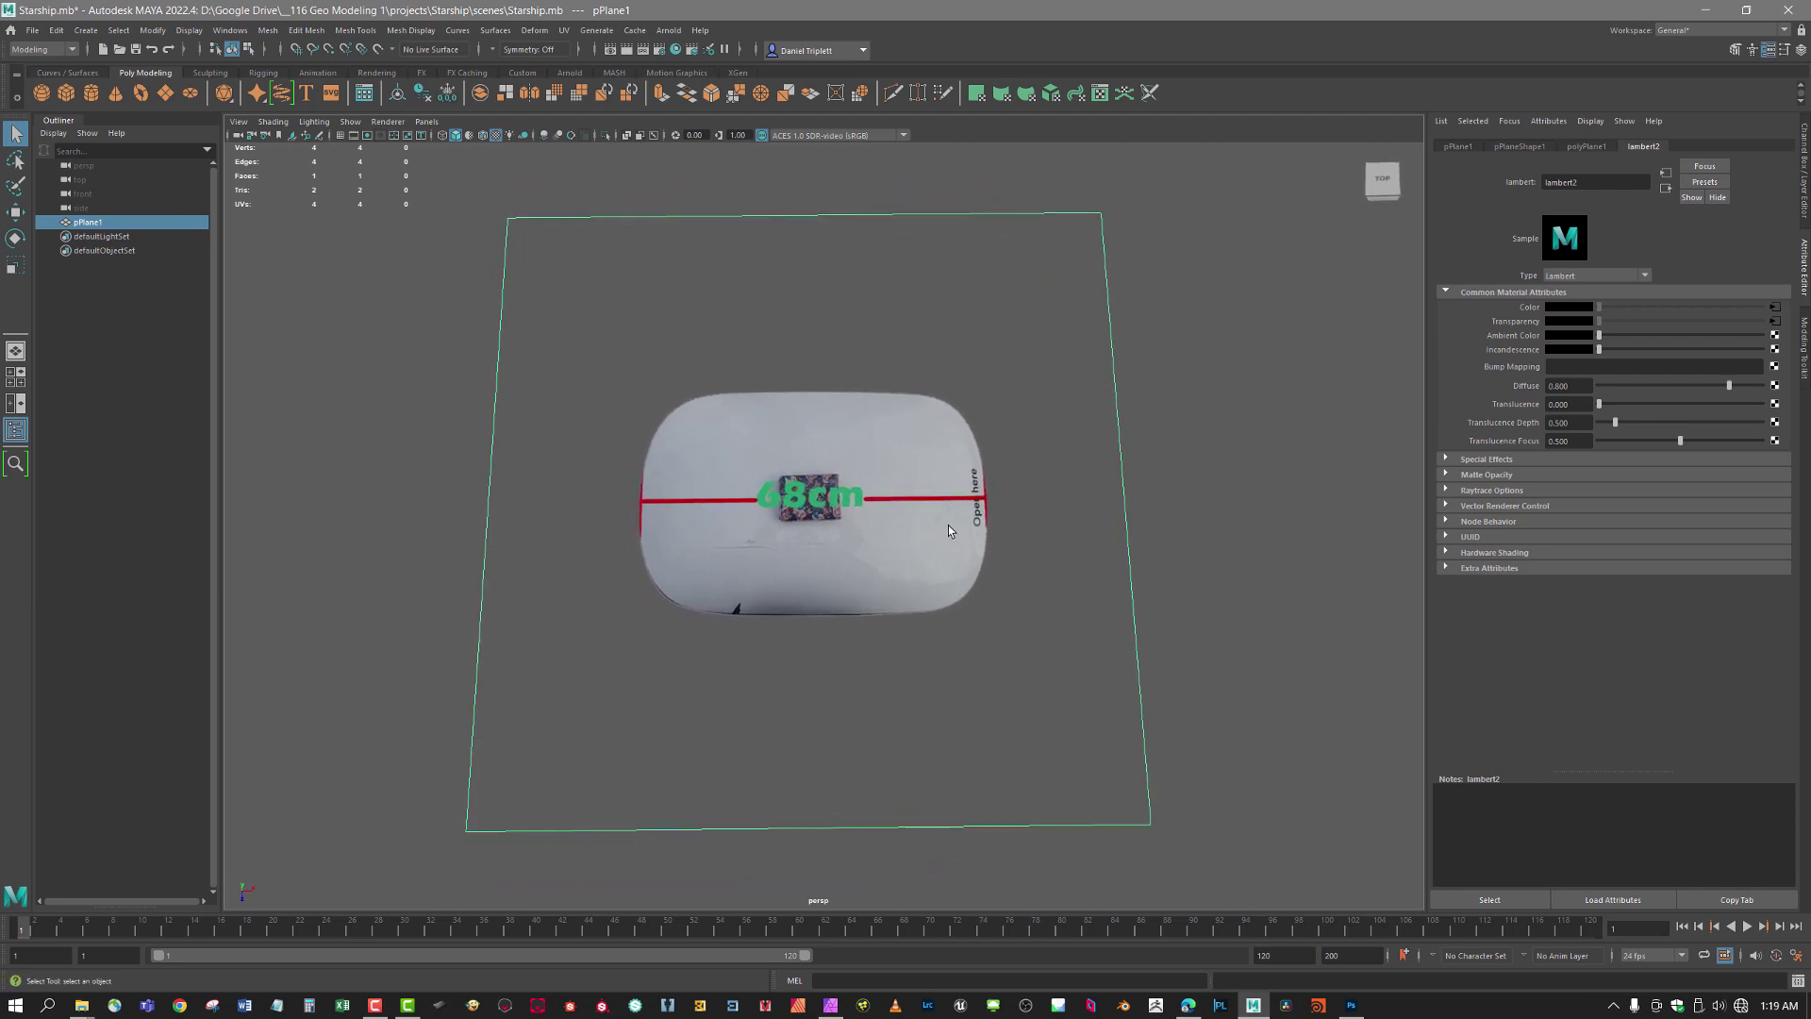
{"action": "left_click", "coordinate": [167, 94]}
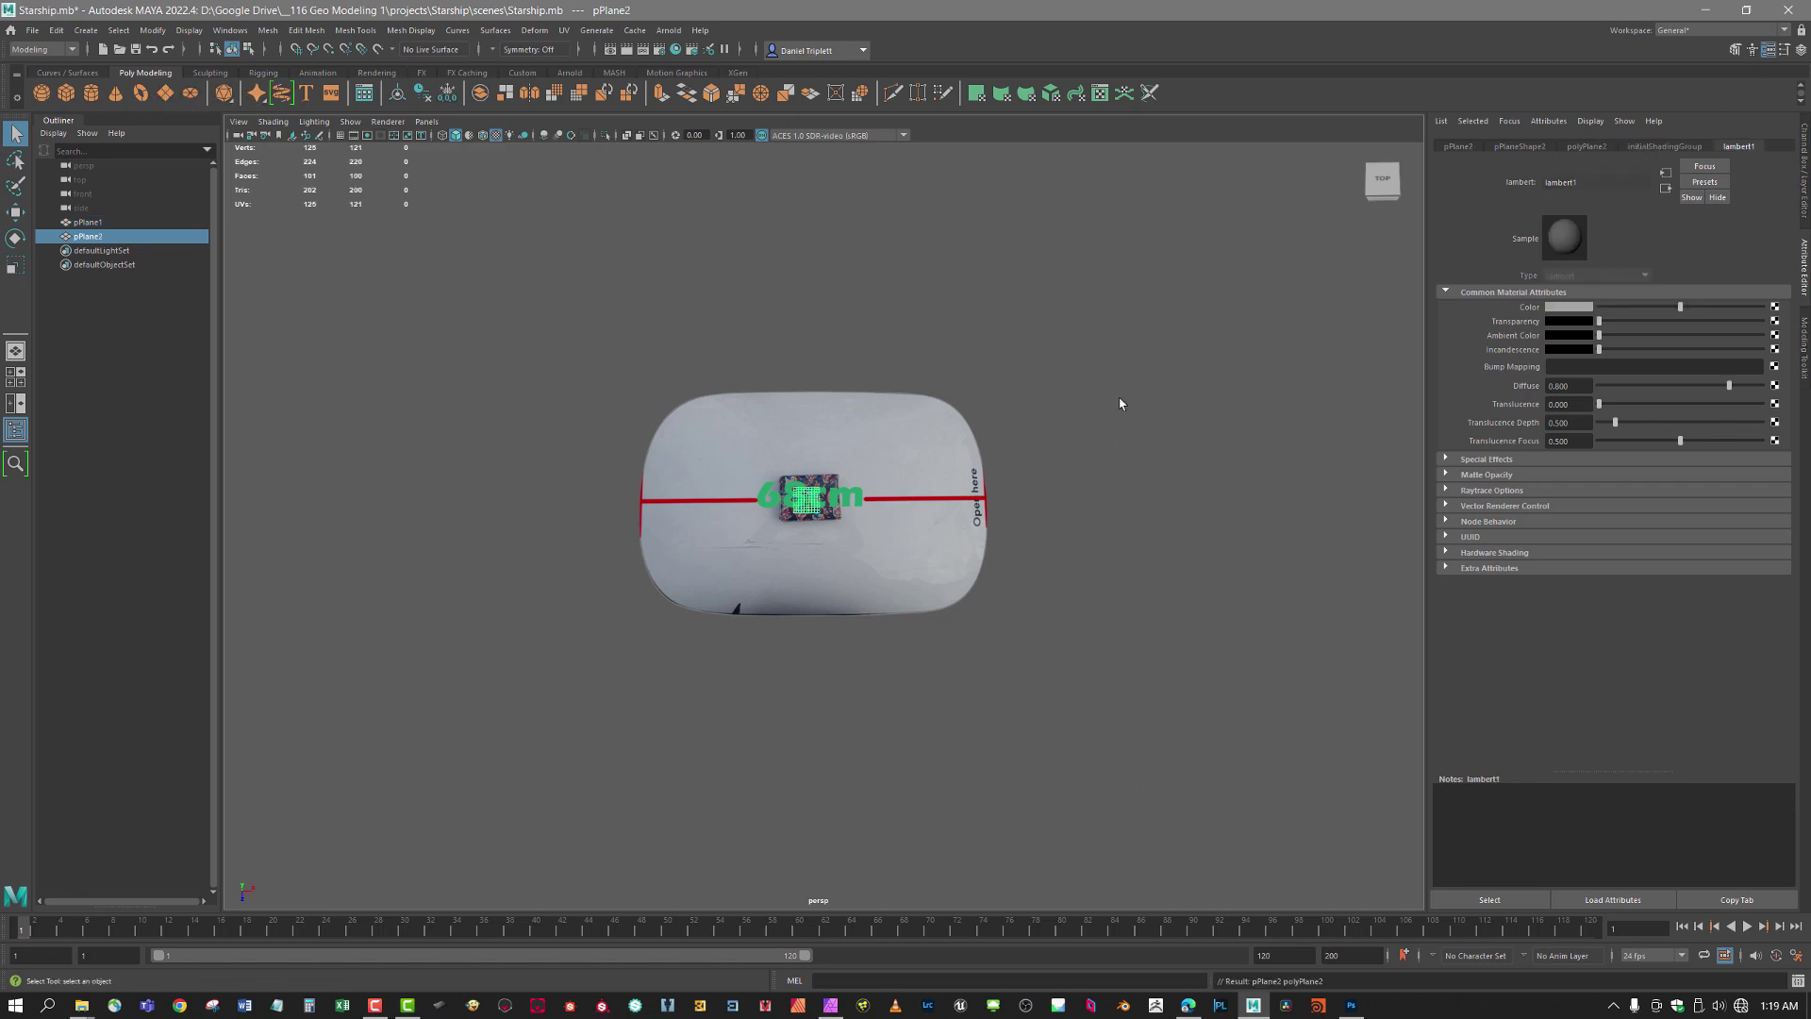
{"action": "left_click", "coordinate": [1803, 154]}
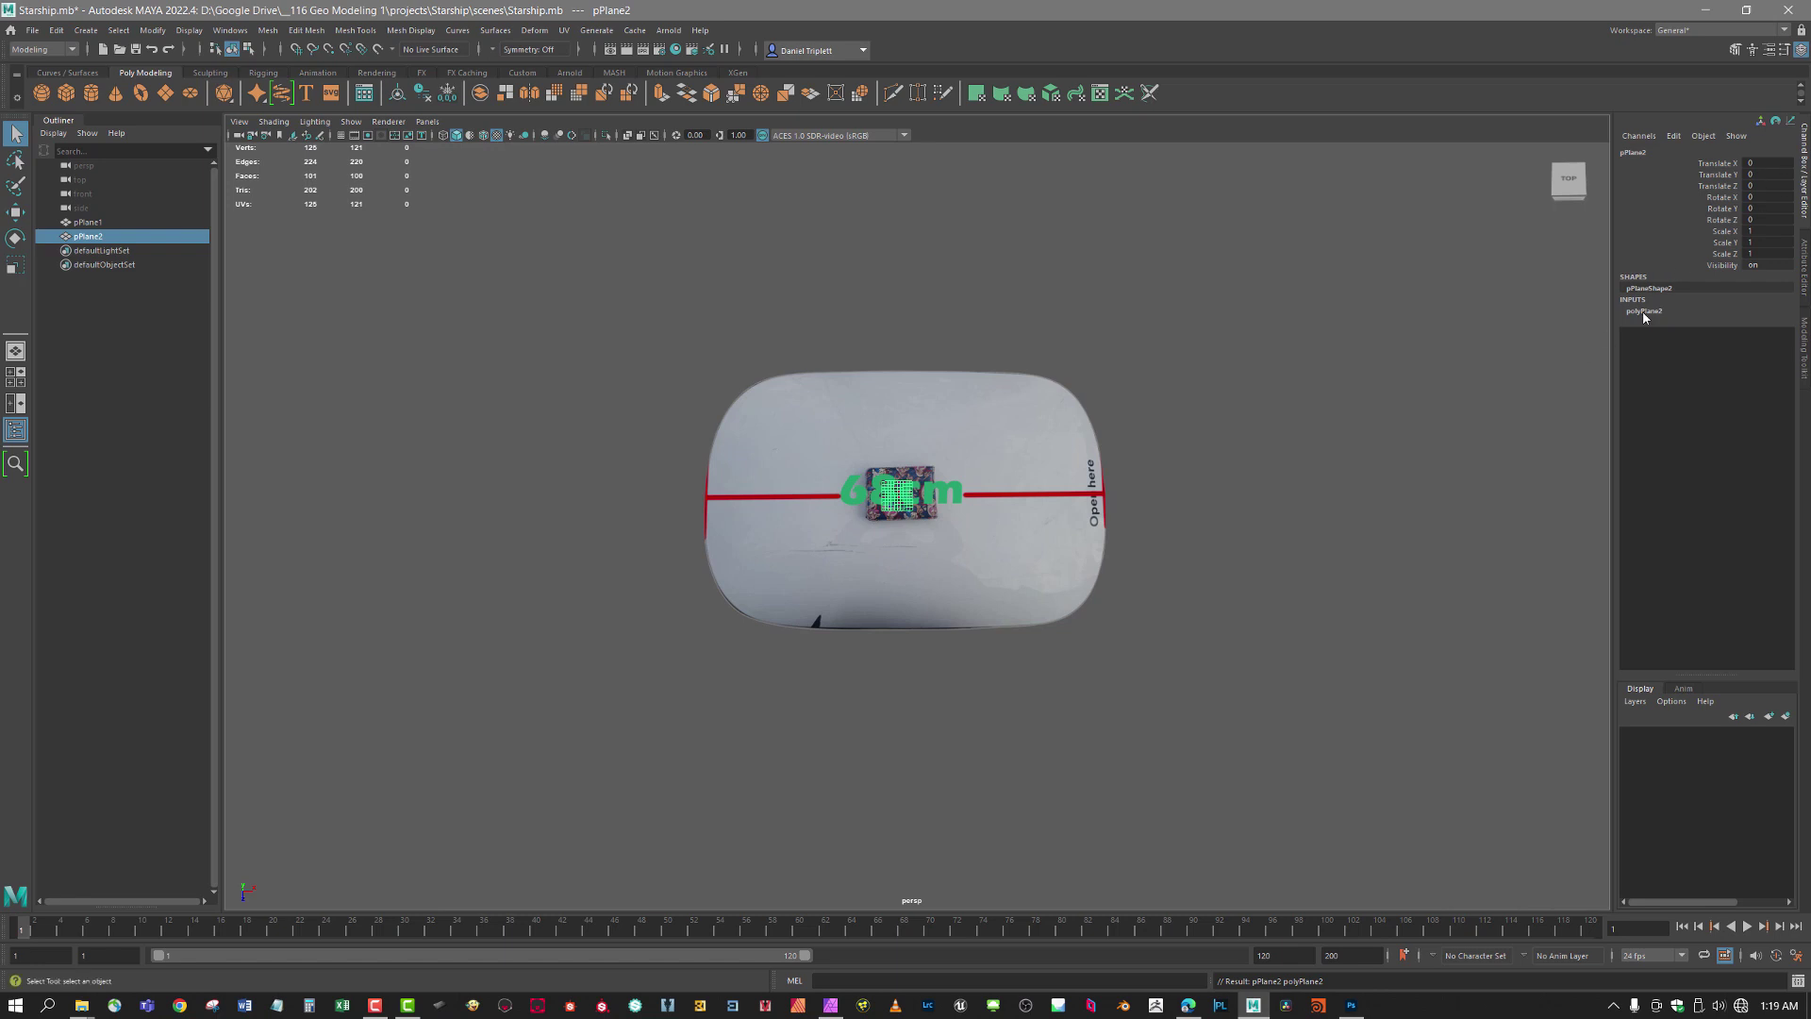
{"action": "left_click", "coordinate": [1643, 312]}
{"action": "left_click_drag", "start_coordinate": [1764, 322], "coordinate": [1765, 333]}
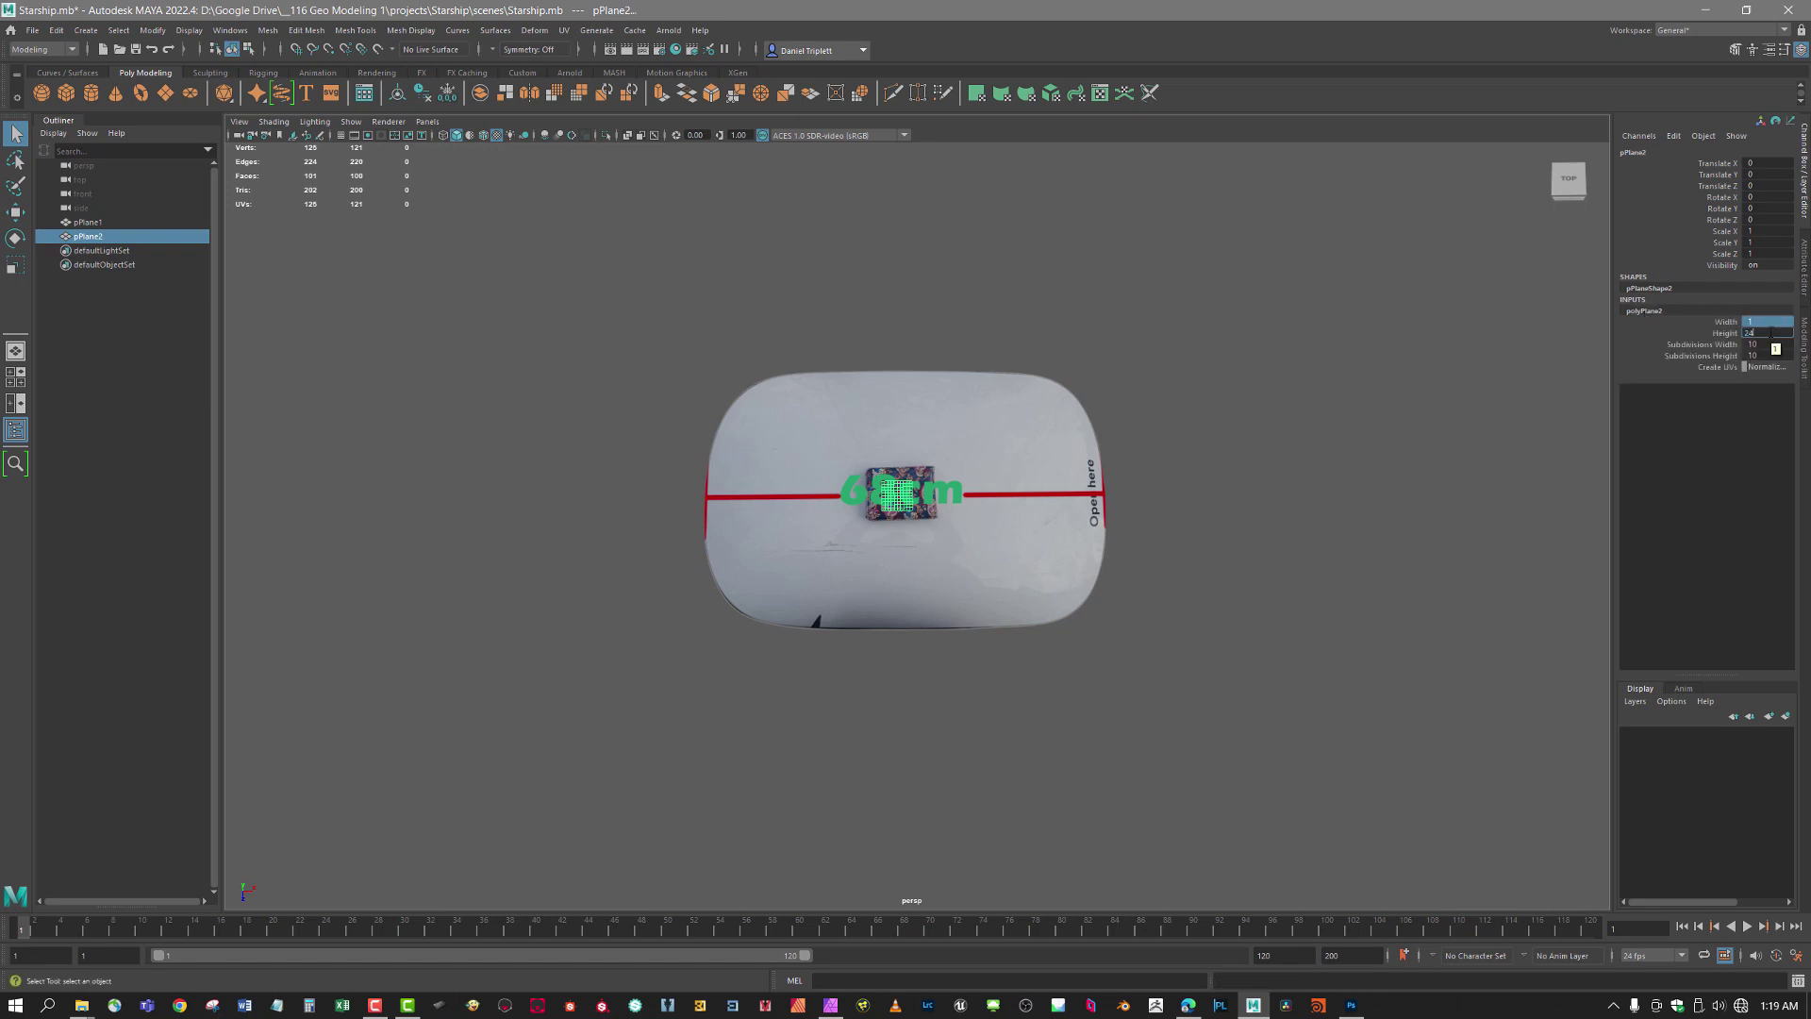
{"action": "type", "text": "24"}
{"action": "key", "text": "Return"}
{"action": "left_click_drag", "start_coordinate": [1754, 345], "coordinate": [1754, 356]}
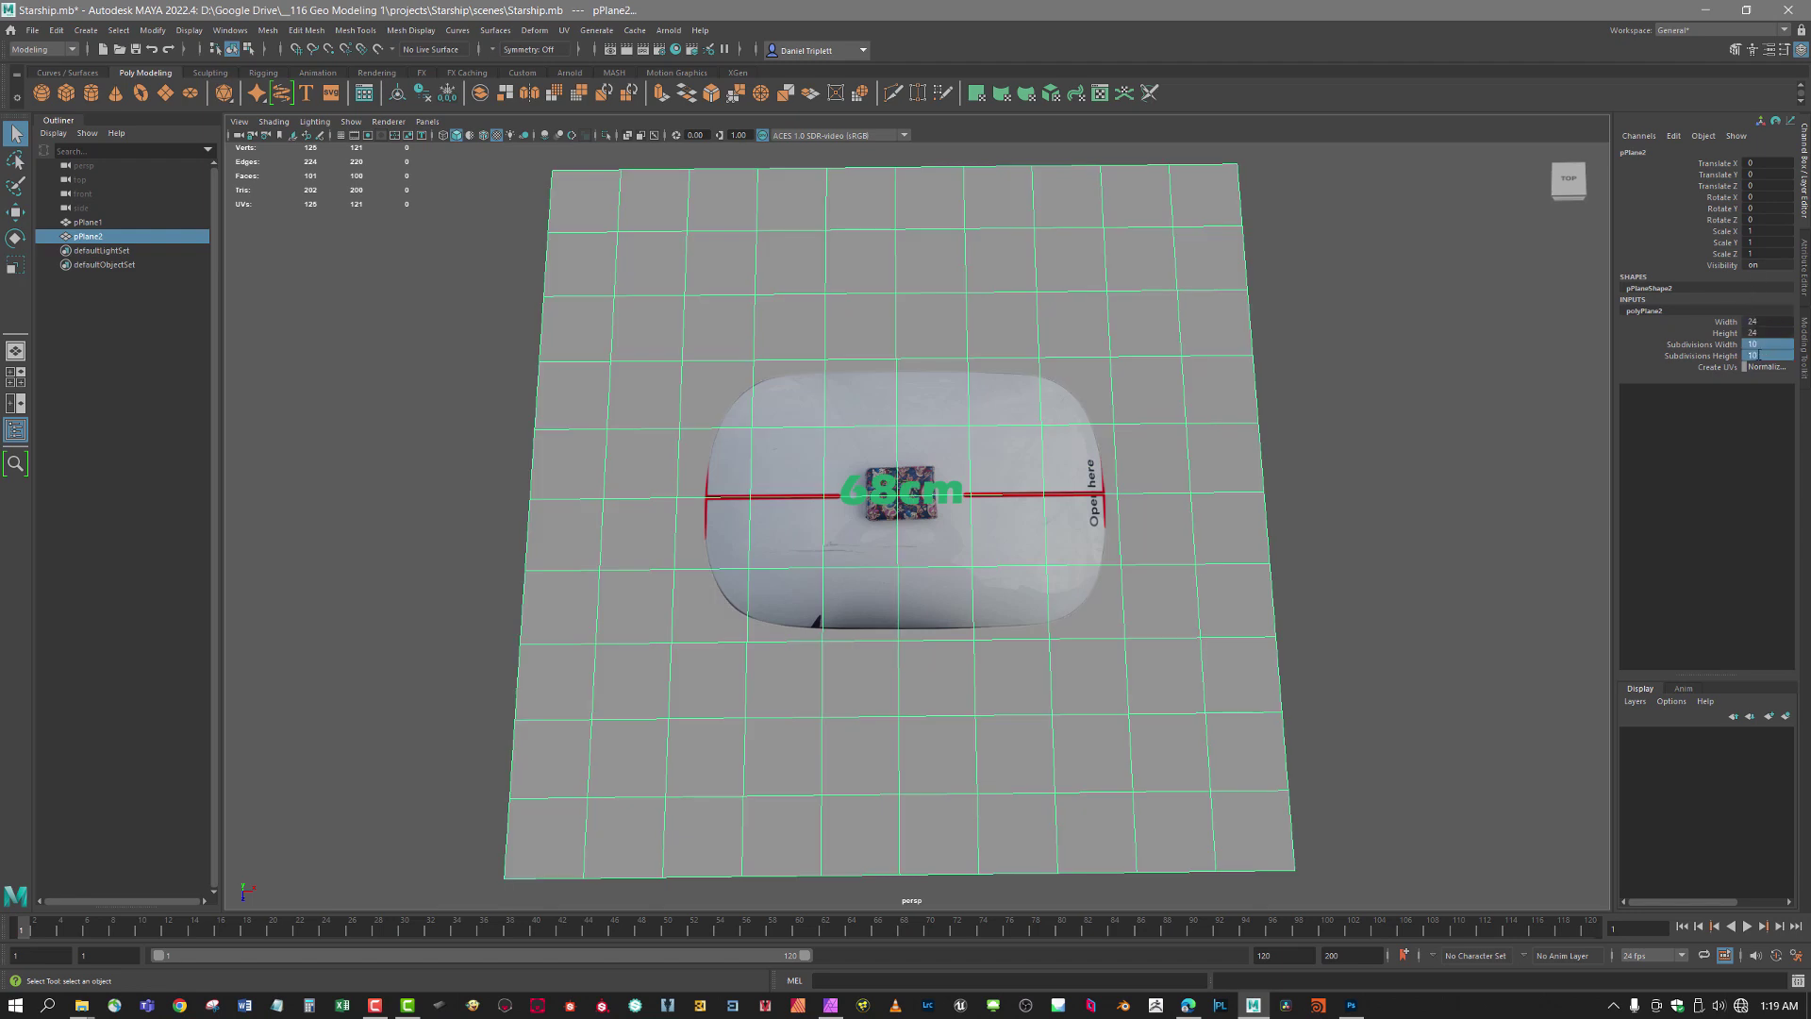
{"action": "type", "text": "1"}
{"action": "key", "text": "Return"}
- Rotate the new plane 90° about the X axis so it stands upright on the top-view reference plane
{"action": "left_click_drag", "start_coordinate": [1236, 329], "coordinate": [752, 382]}
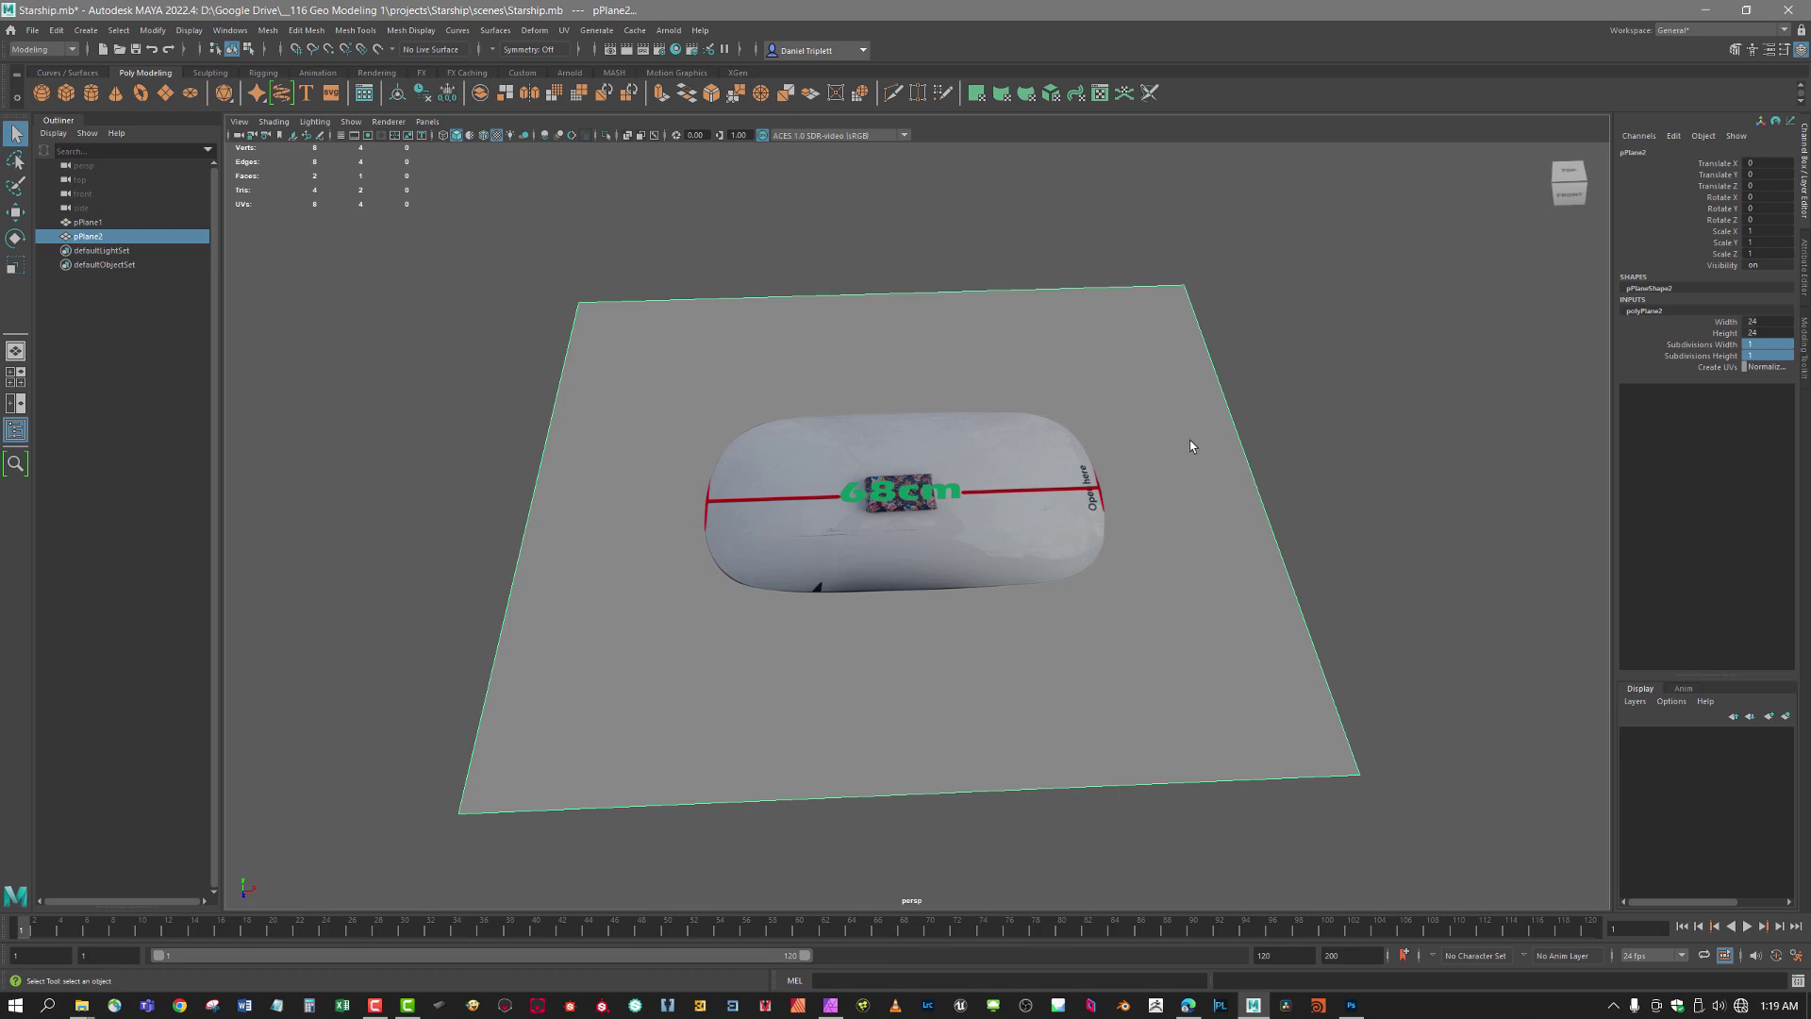
{"action": "left_click_drag", "start_coordinate": [1189, 435], "coordinate": [1314, 514]}
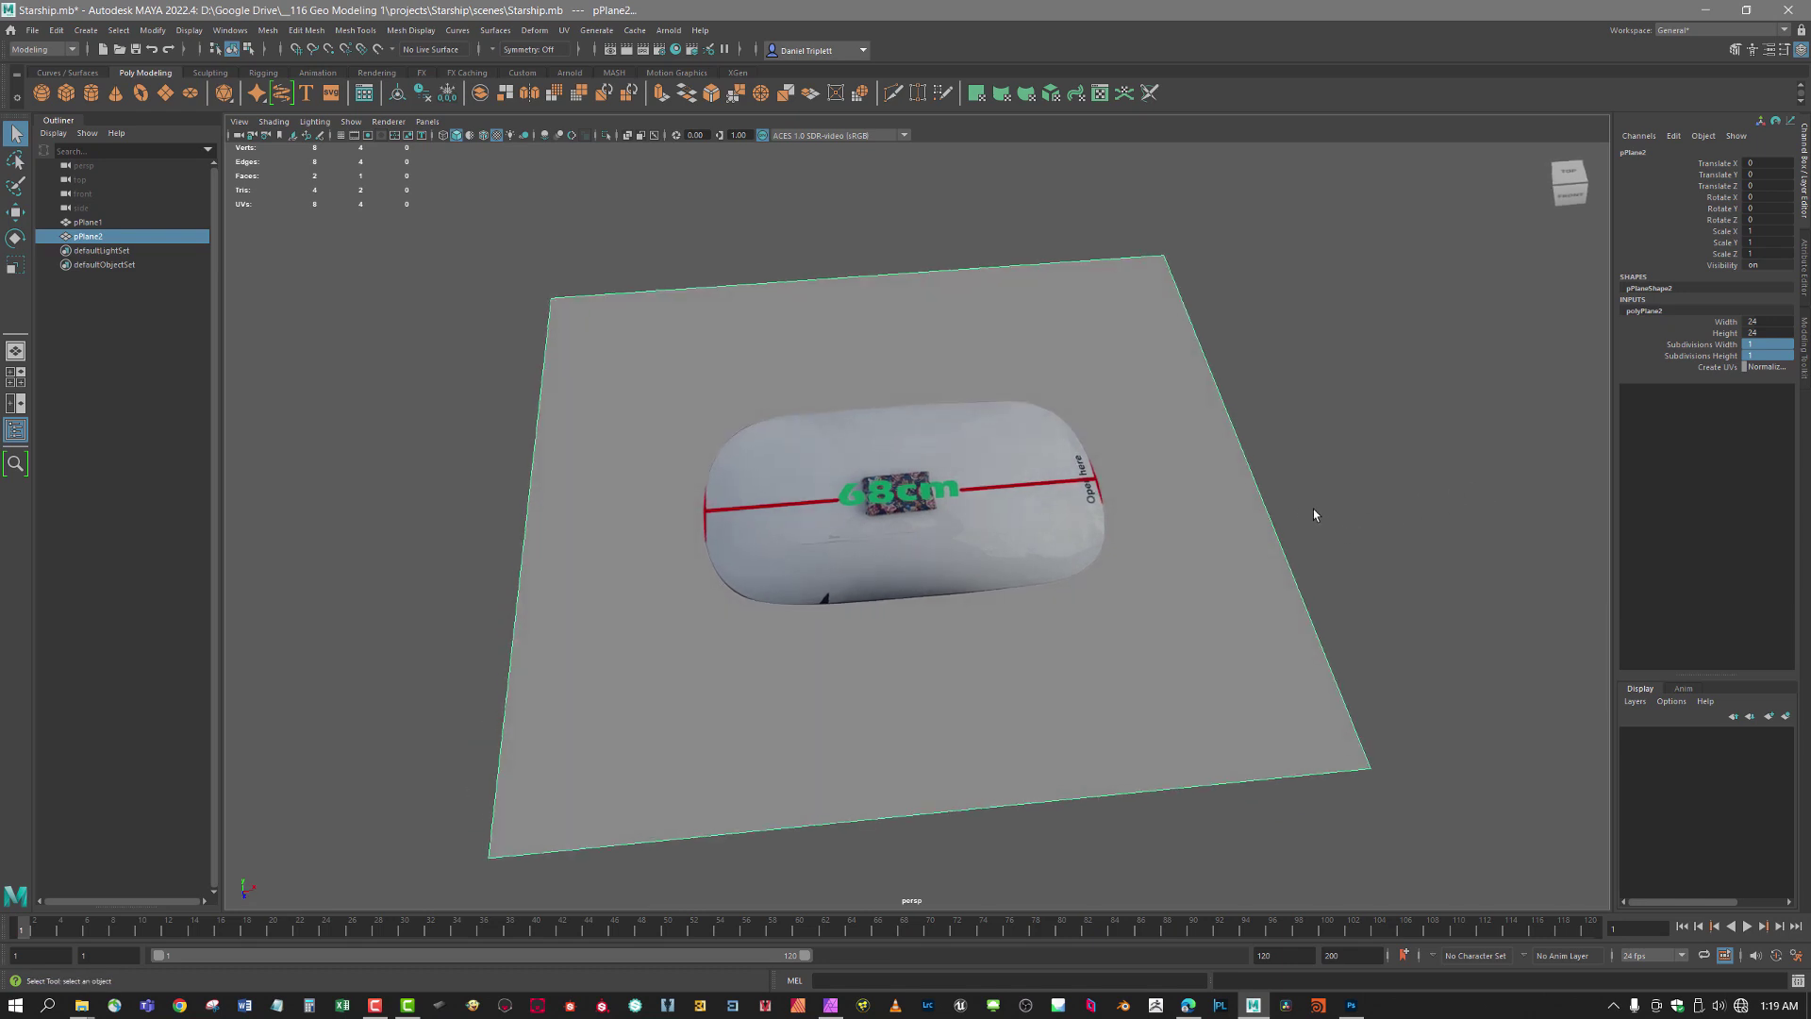
{"action": "key", "text": "e"}
{"action": "left_click_drag", "start_coordinate": [988, 467], "coordinate": [1108, 530]}
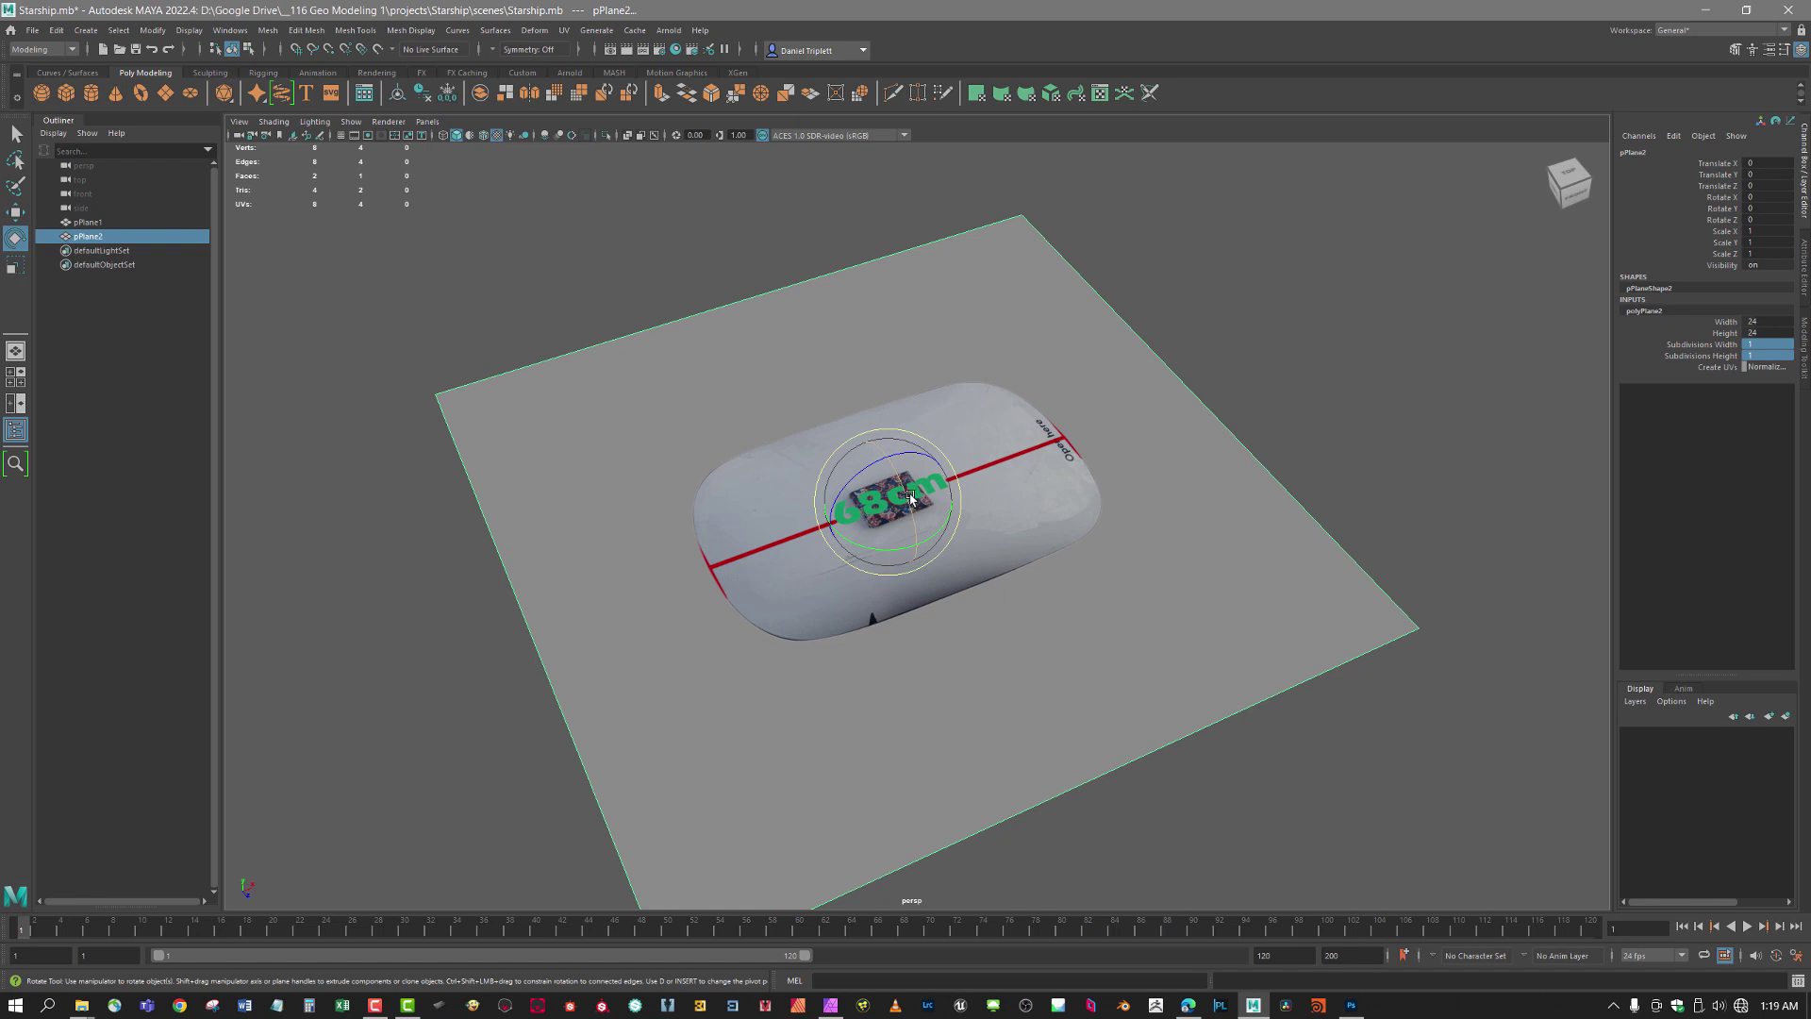
{"action": "left_click_drag", "start_coordinate": [907, 497], "coordinate": [925, 586]}
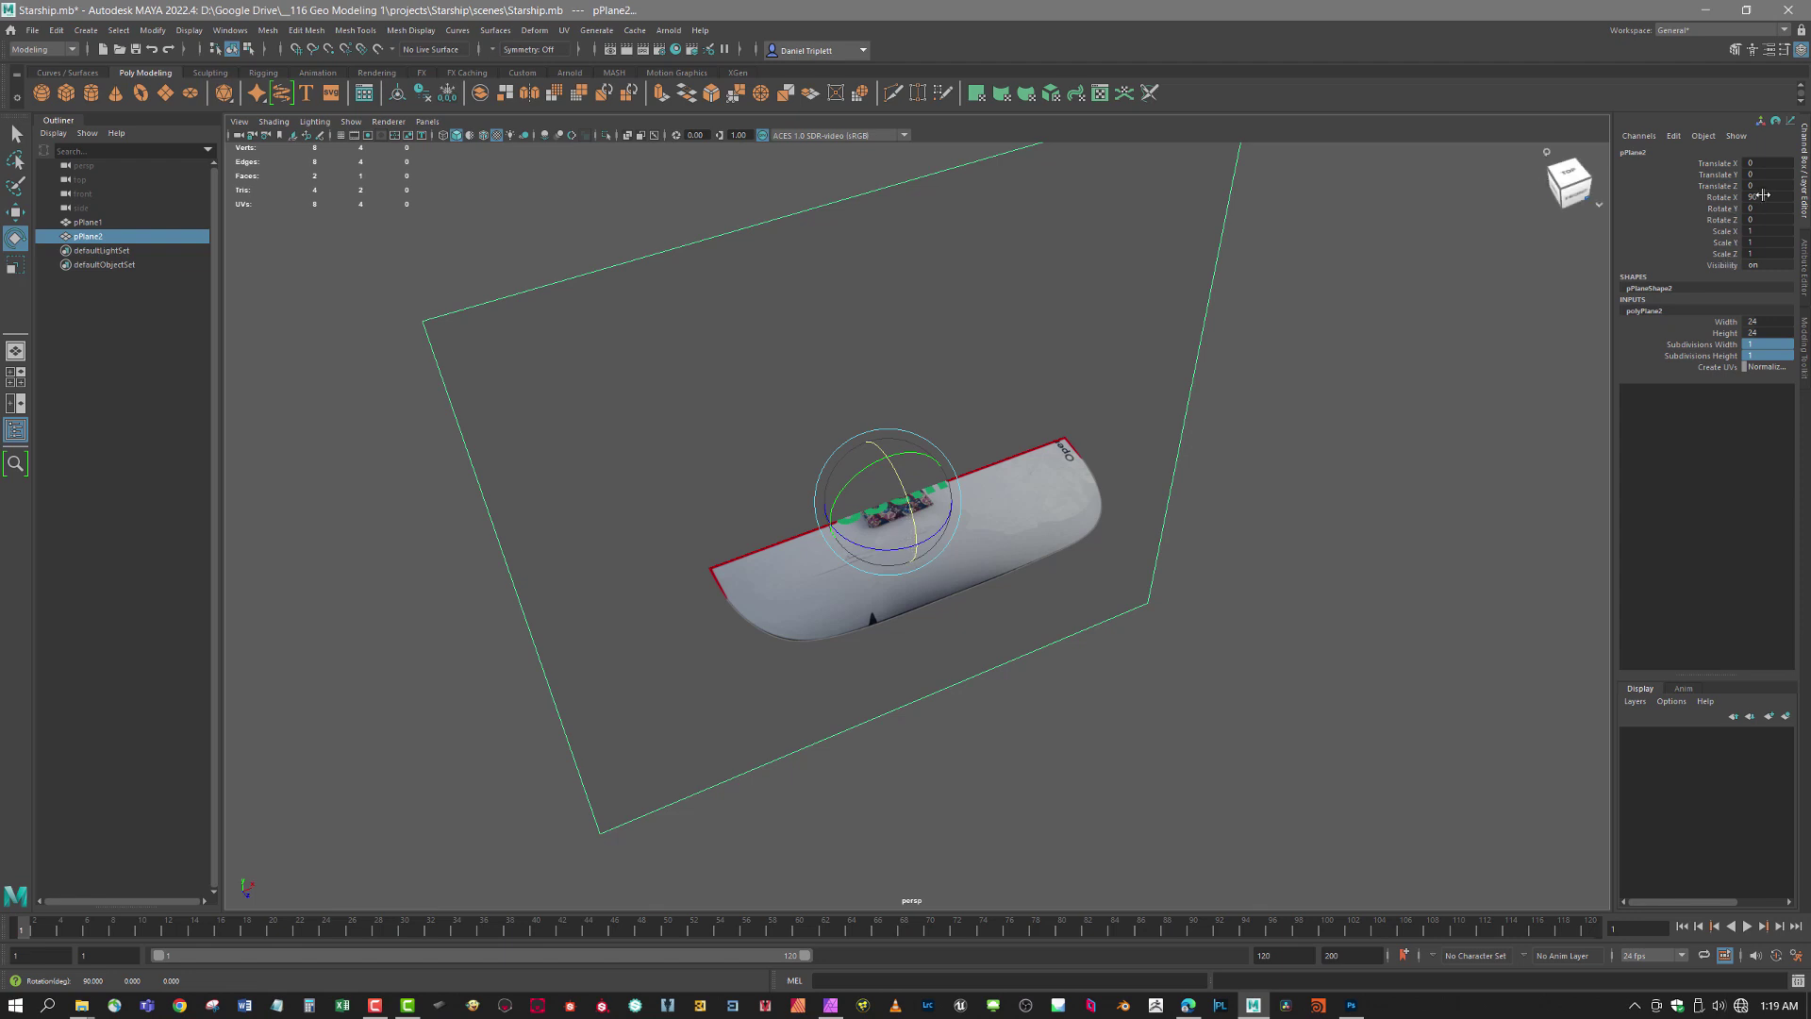
- Assign a new Lambert material to the upright plane and name it m_front
{"action": "left_click_drag", "start_coordinate": [1439, 473], "coordinate": [1367, 513]}
{"action": "right_click", "coordinate": [1161, 335]}
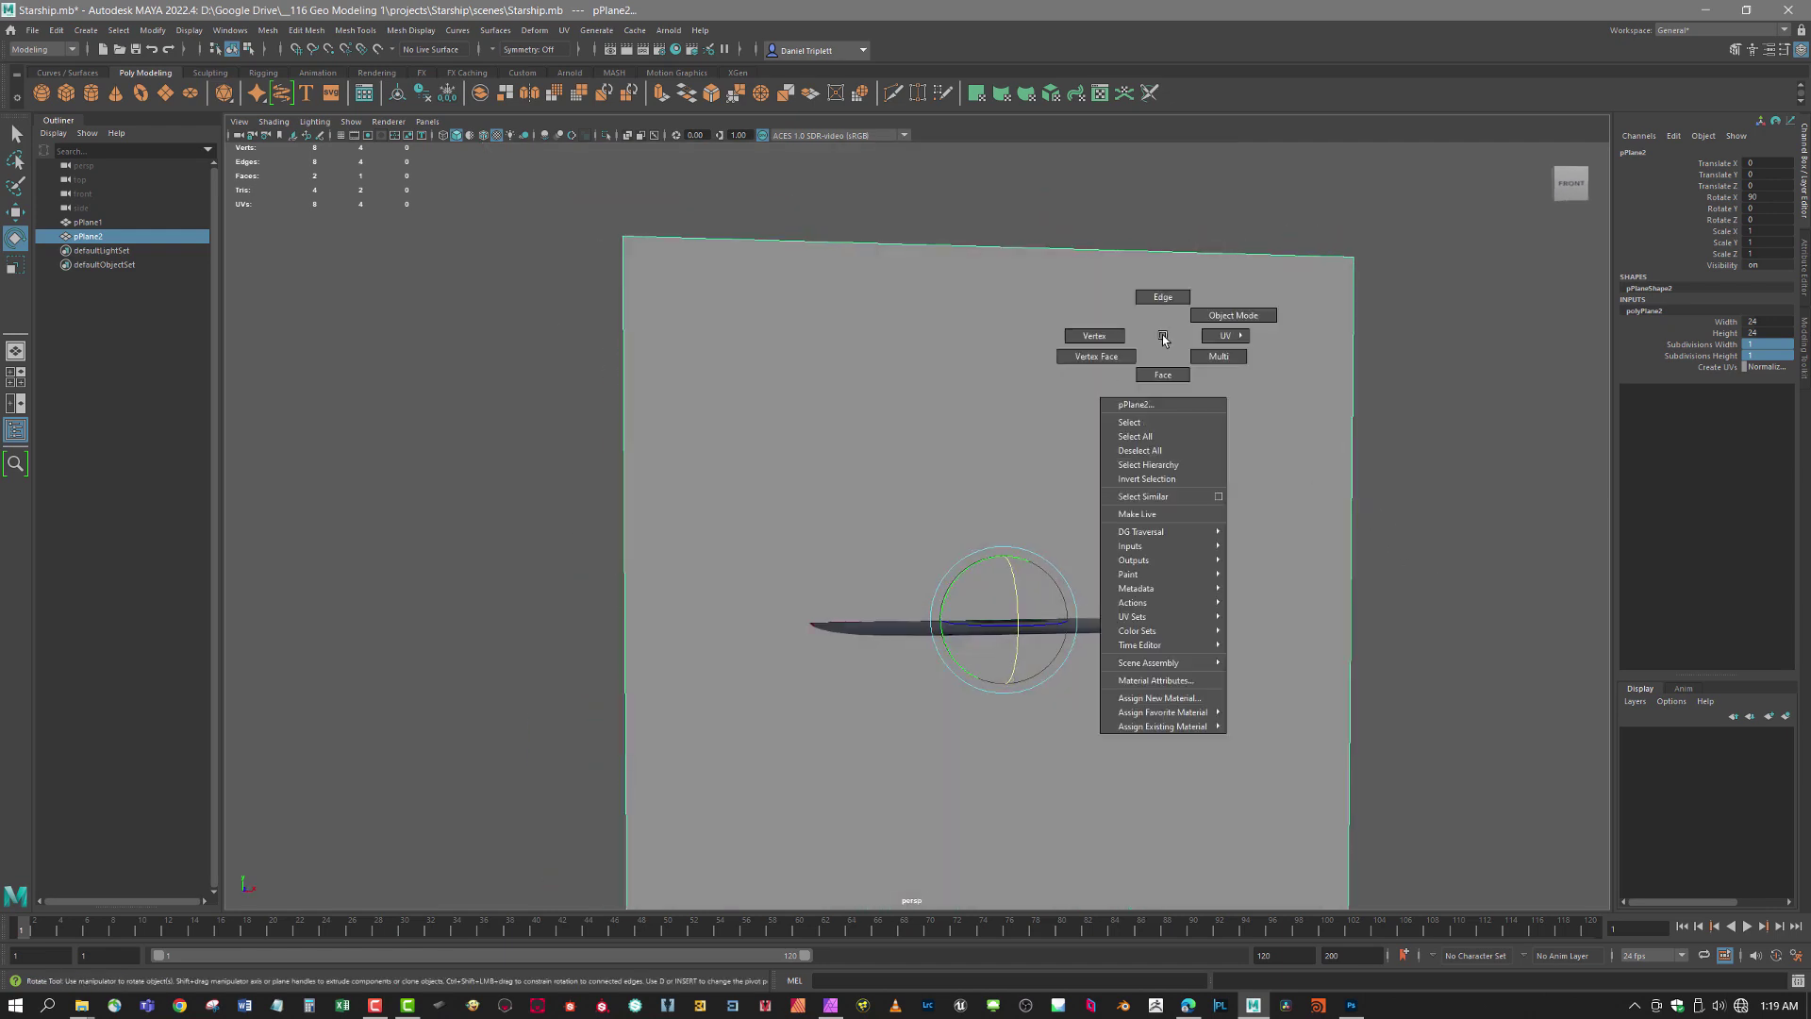
{"action": "left_click", "coordinate": [1170, 698]}
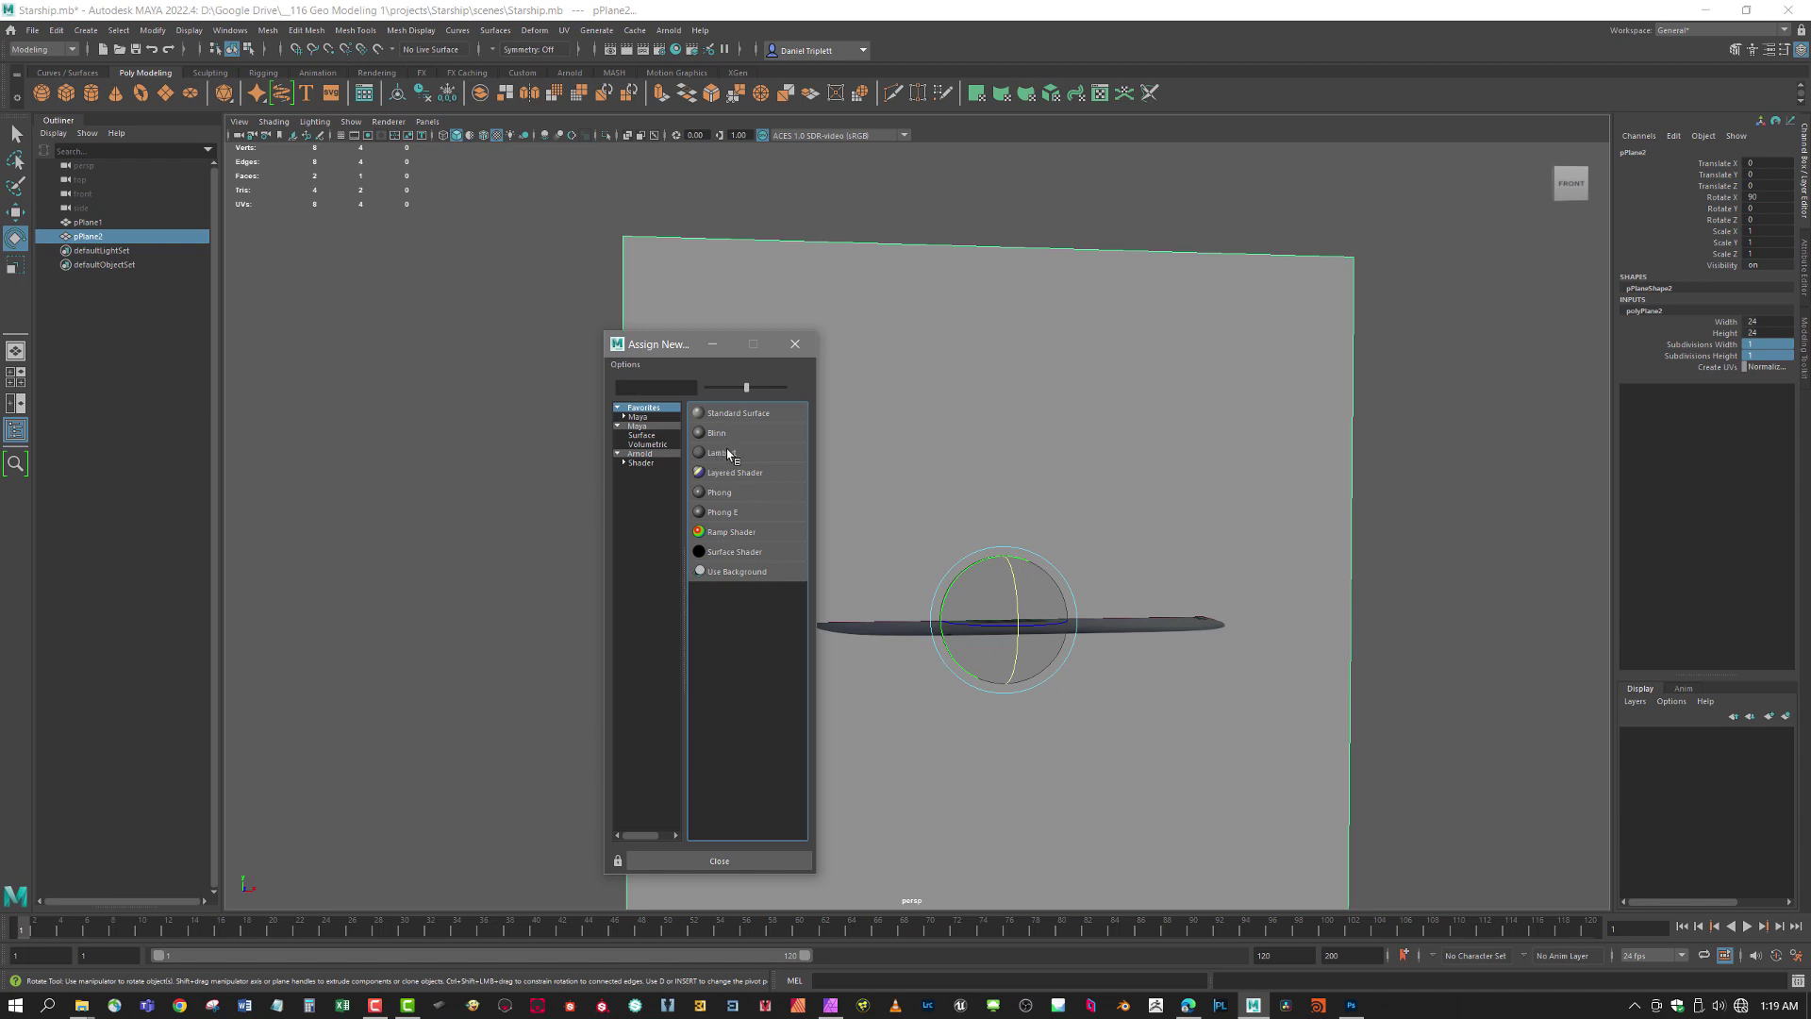
{"action": "left_click", "coordinate": [728, 453]}
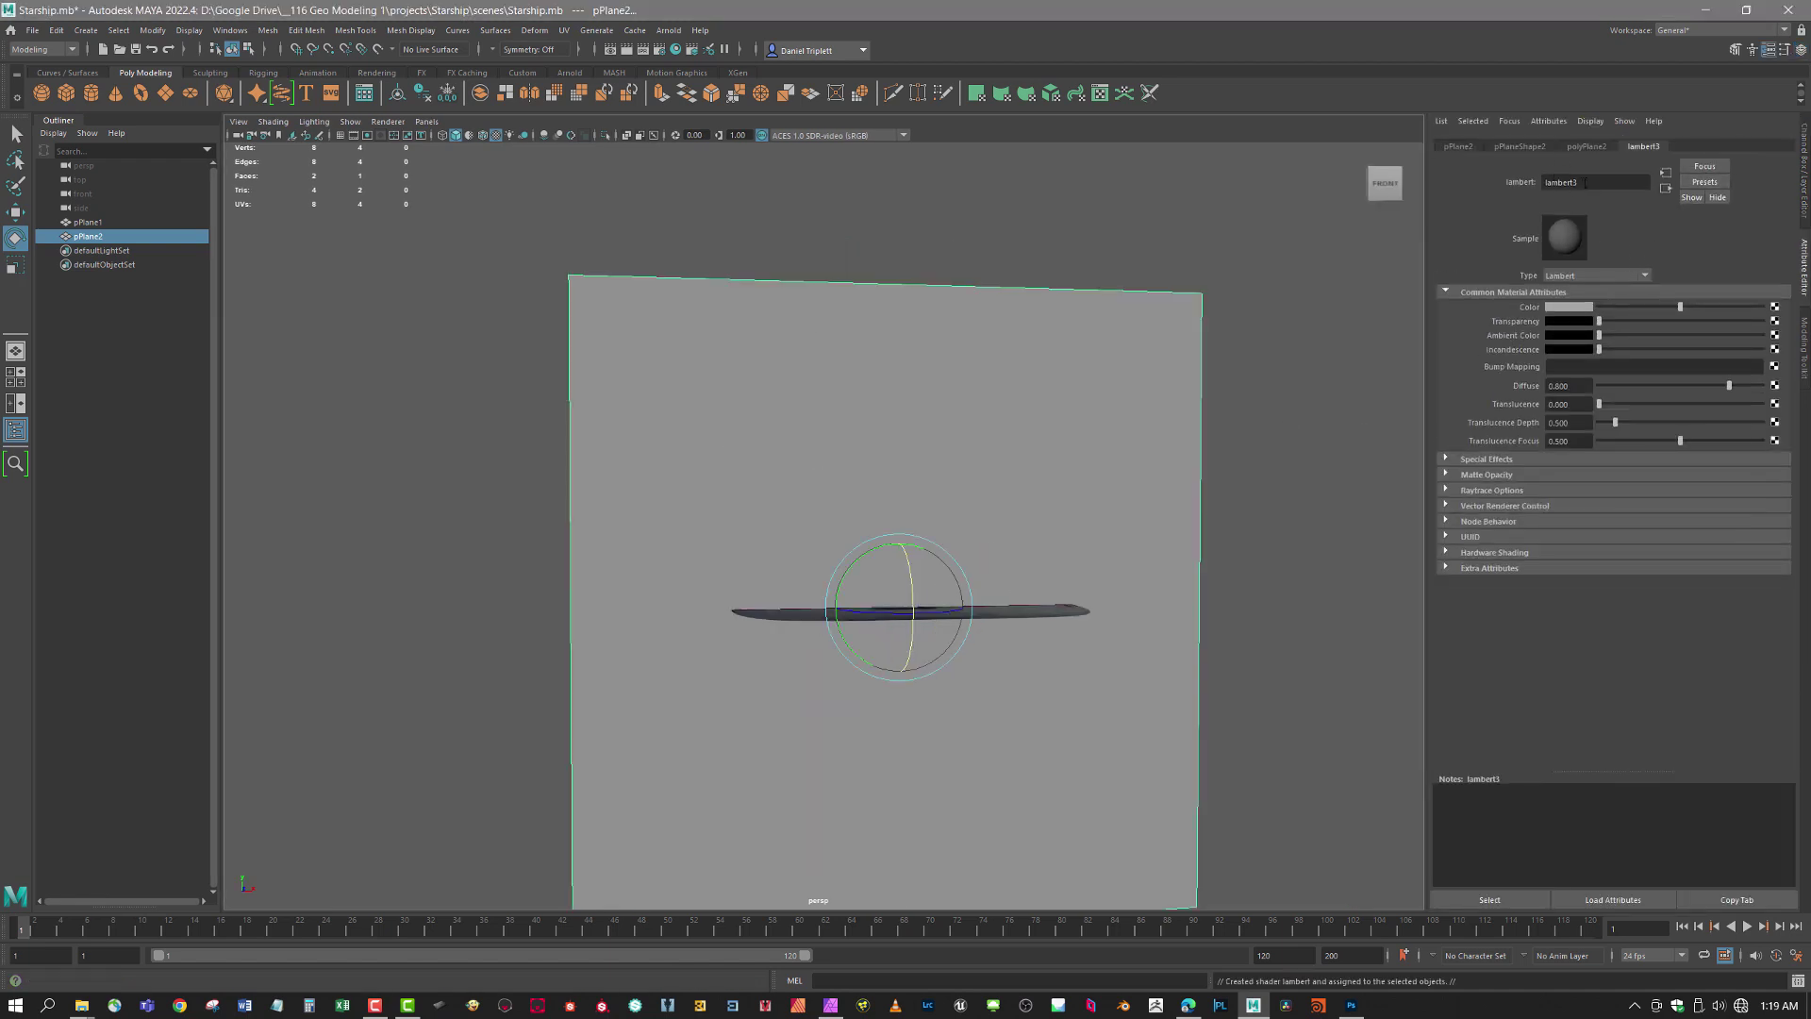
{"action": "left_click_drag", "start_coordinate": [1586, 182], "coordinate": [1449, 185]}
{"action": "type", "text": "m_front"}
- Try to connect a file texture to the color of the m_front material
{"action": "left_click", "coordinate": [1774, 307]}
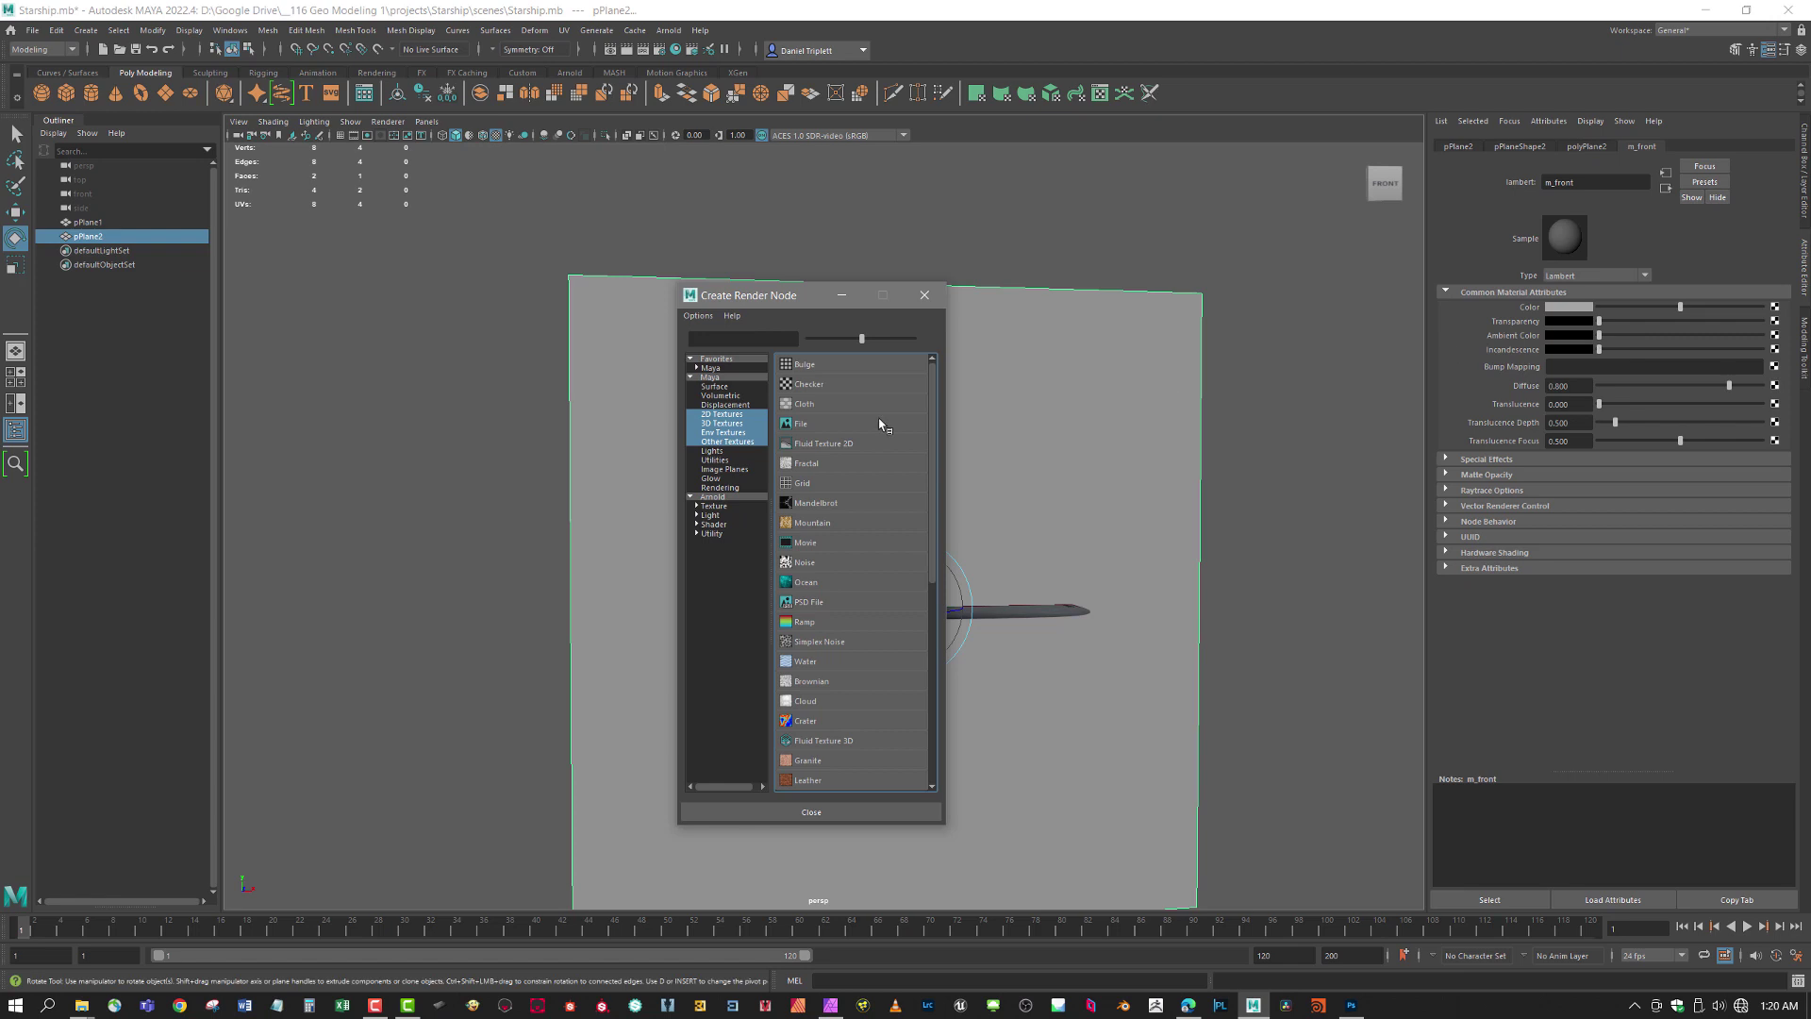
{"action": "left_click", "coordinate": [804, 423]}
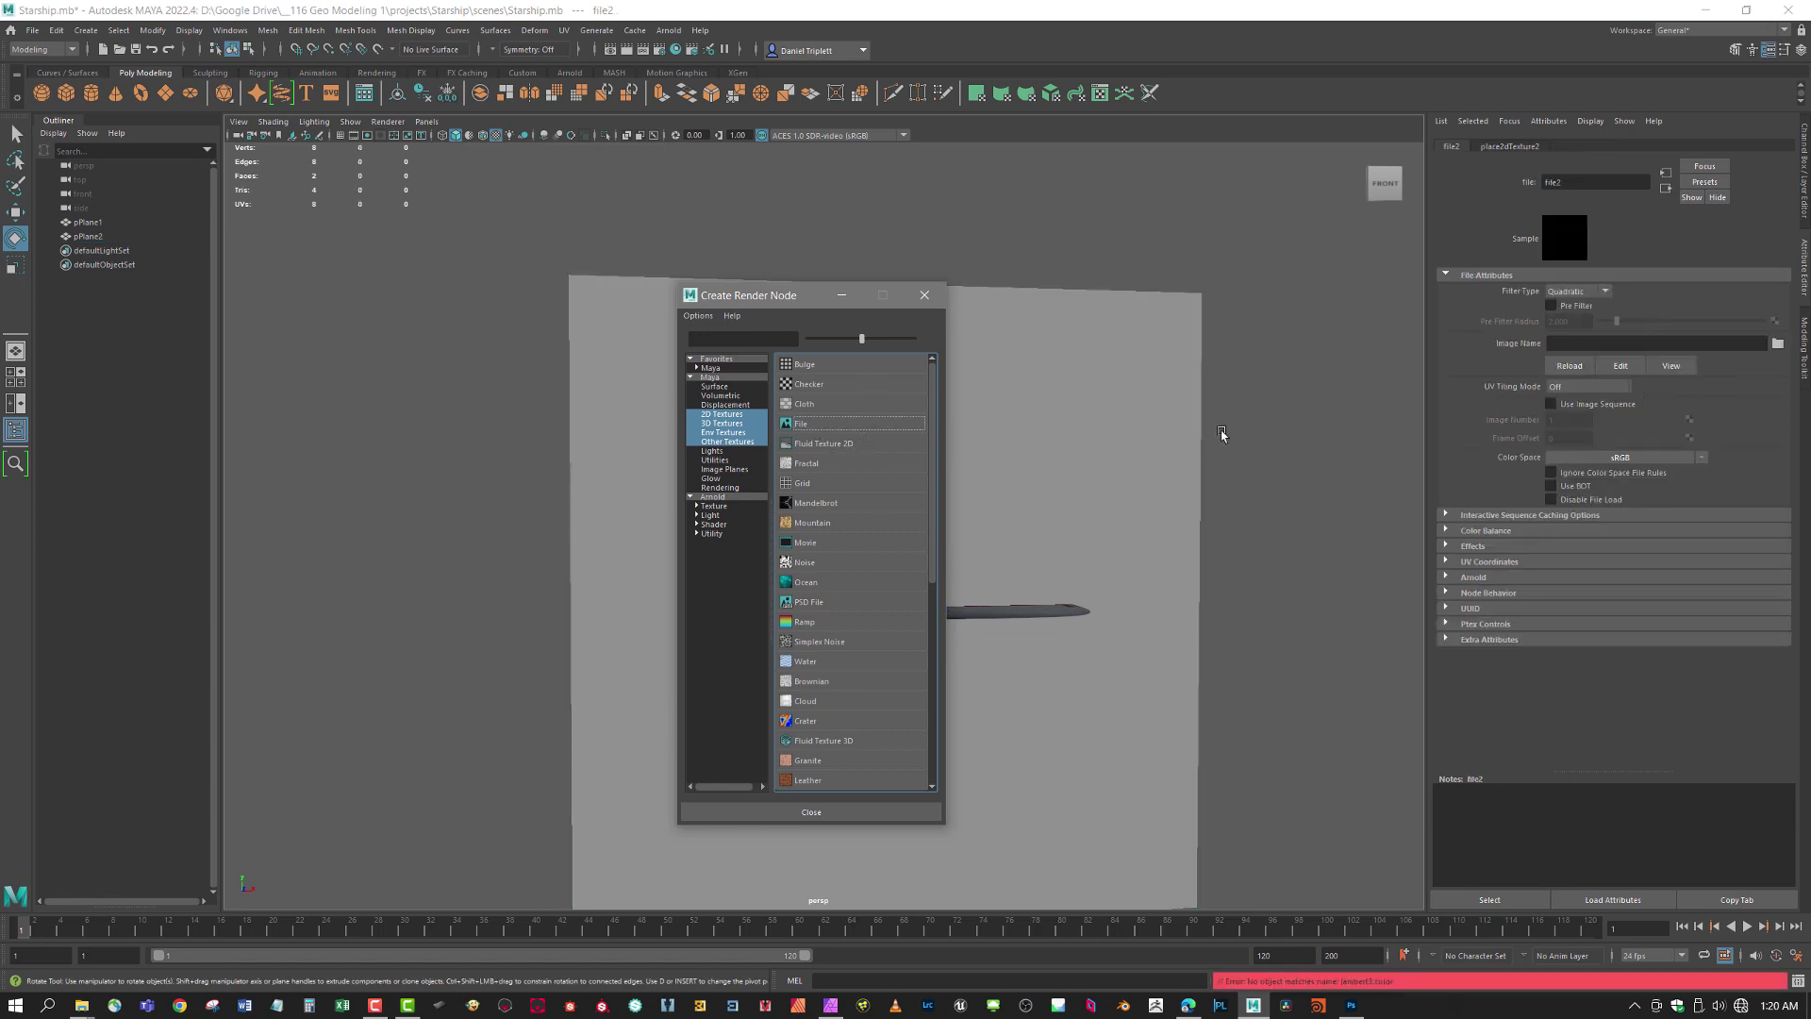
{"action": "left_click", "coordinate": [926, 297]}
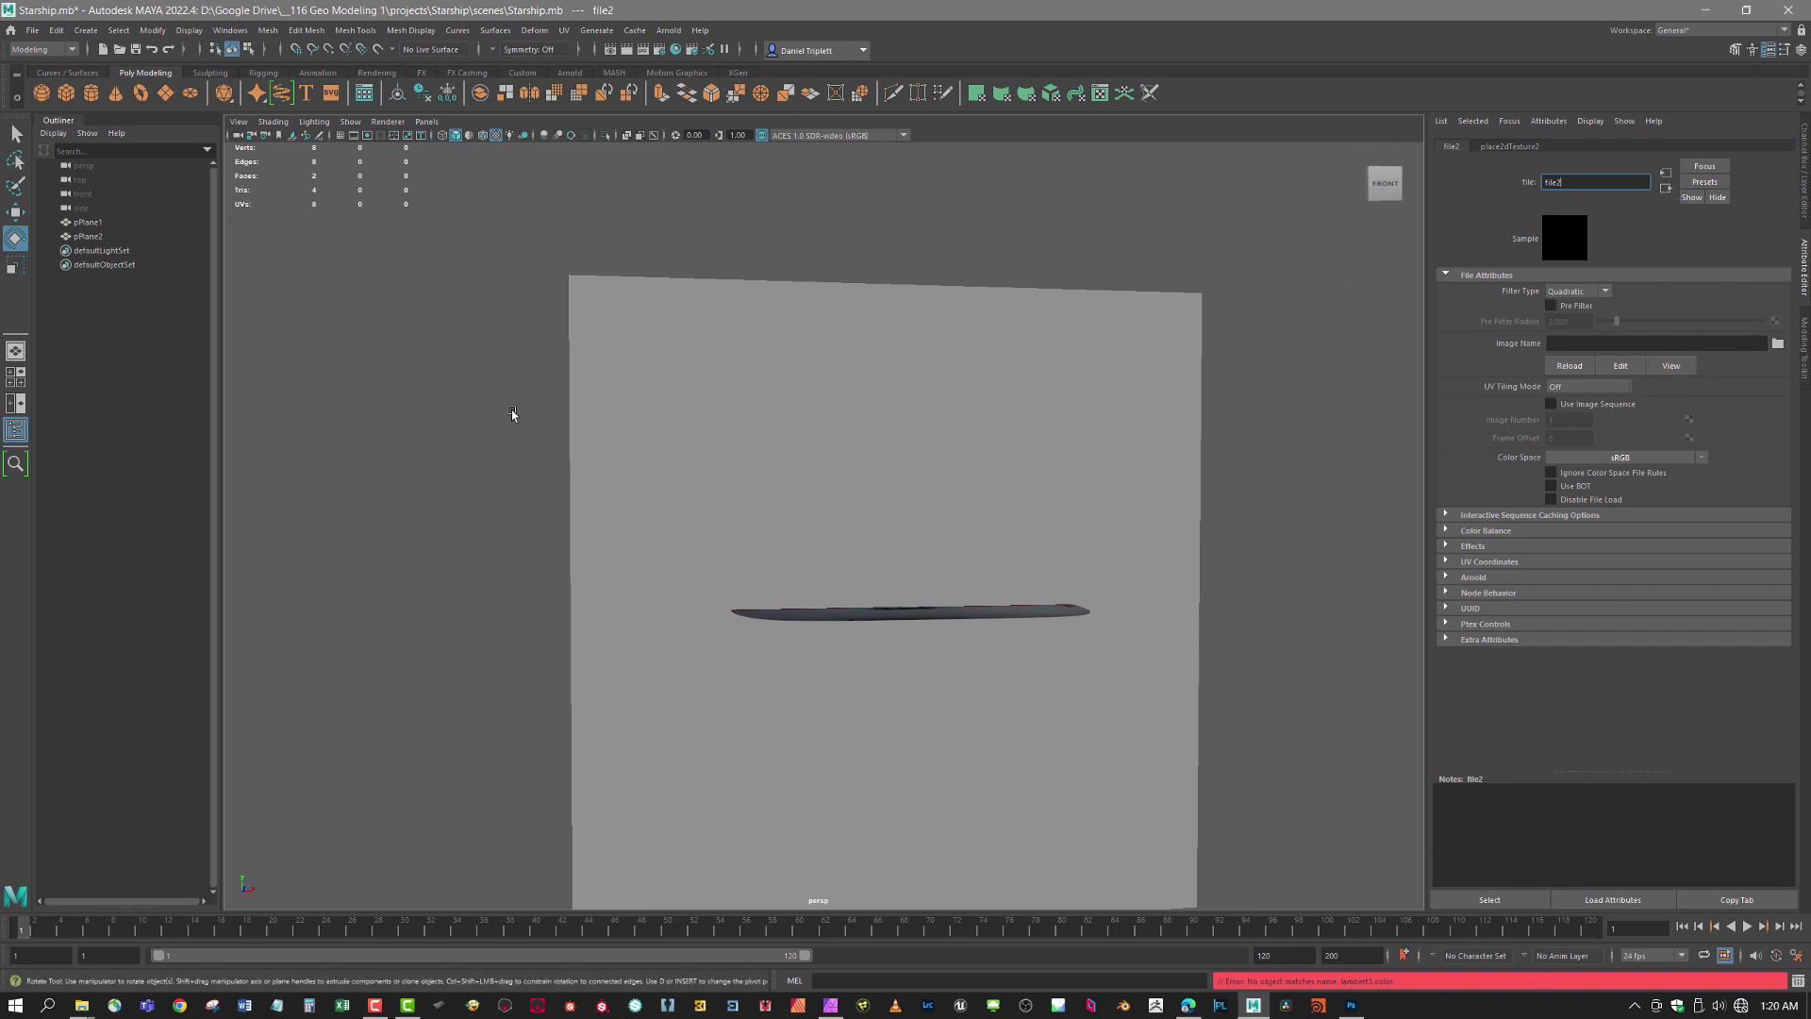
{"action": "left_click_drag", "start_coordinate": [1028, 422], "coordinate": [1042, 456]}
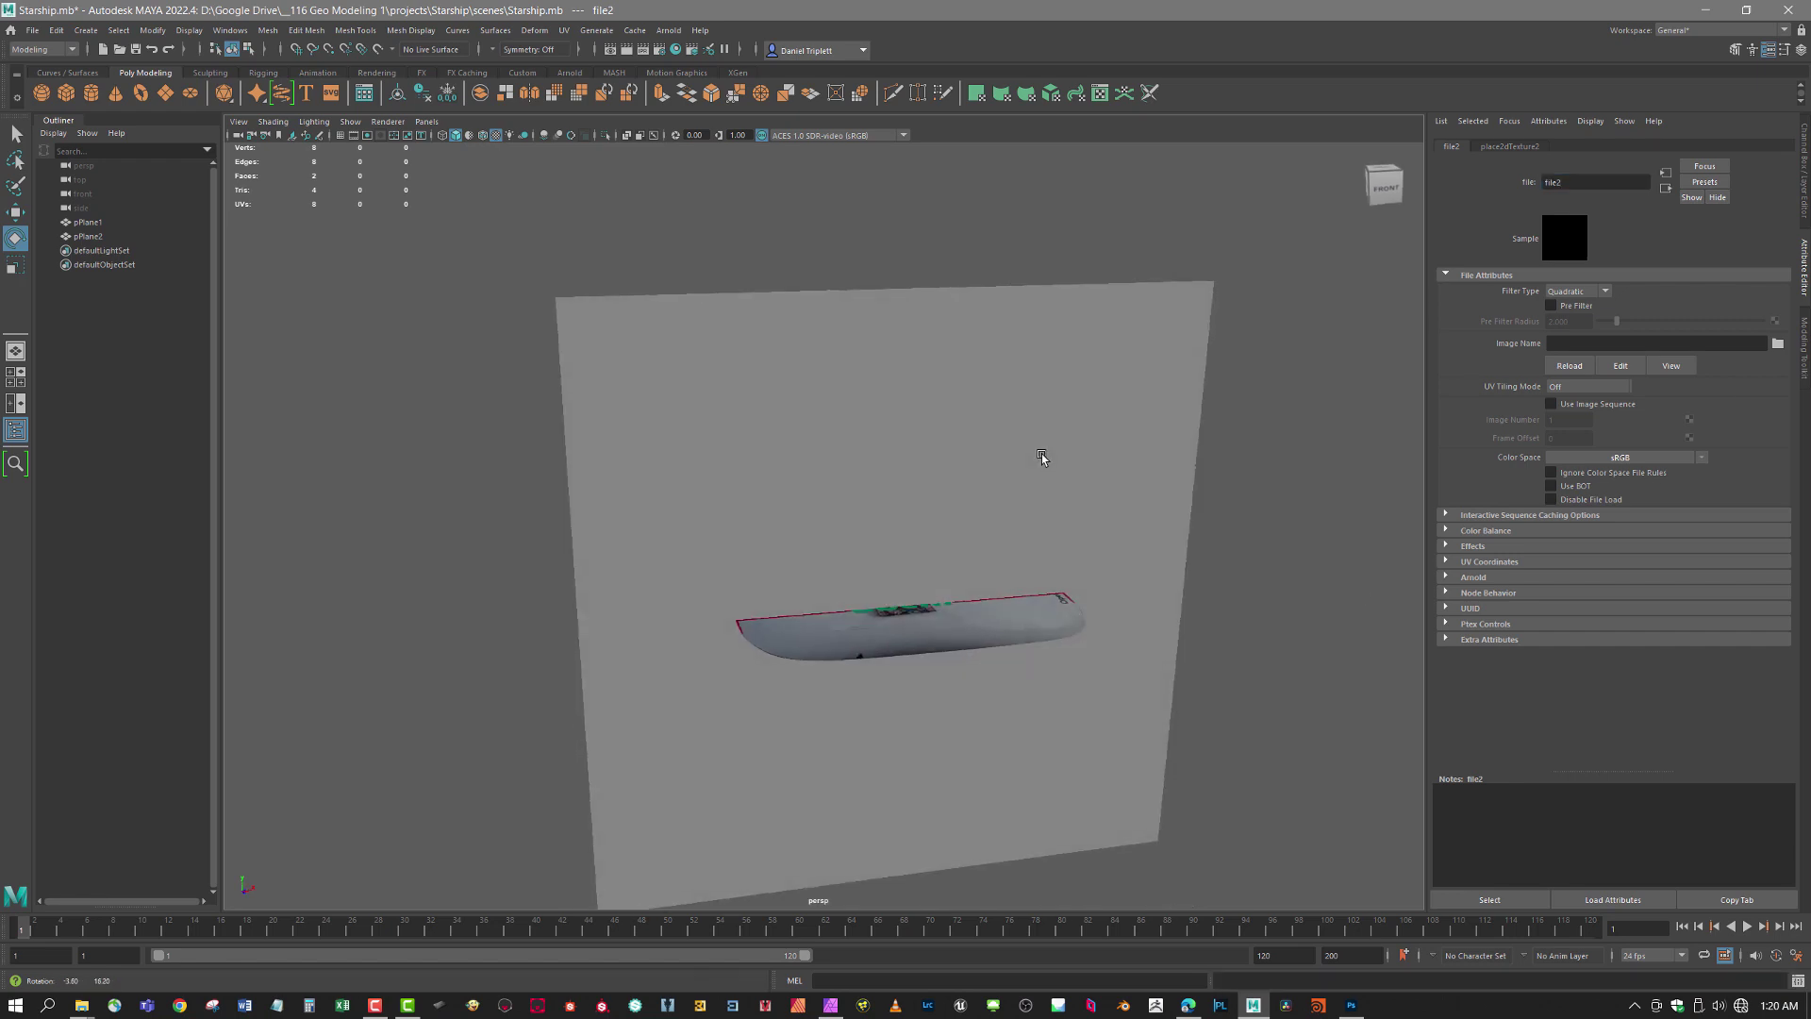
{"action": "left_click", "coordinate": [1666, 189]}
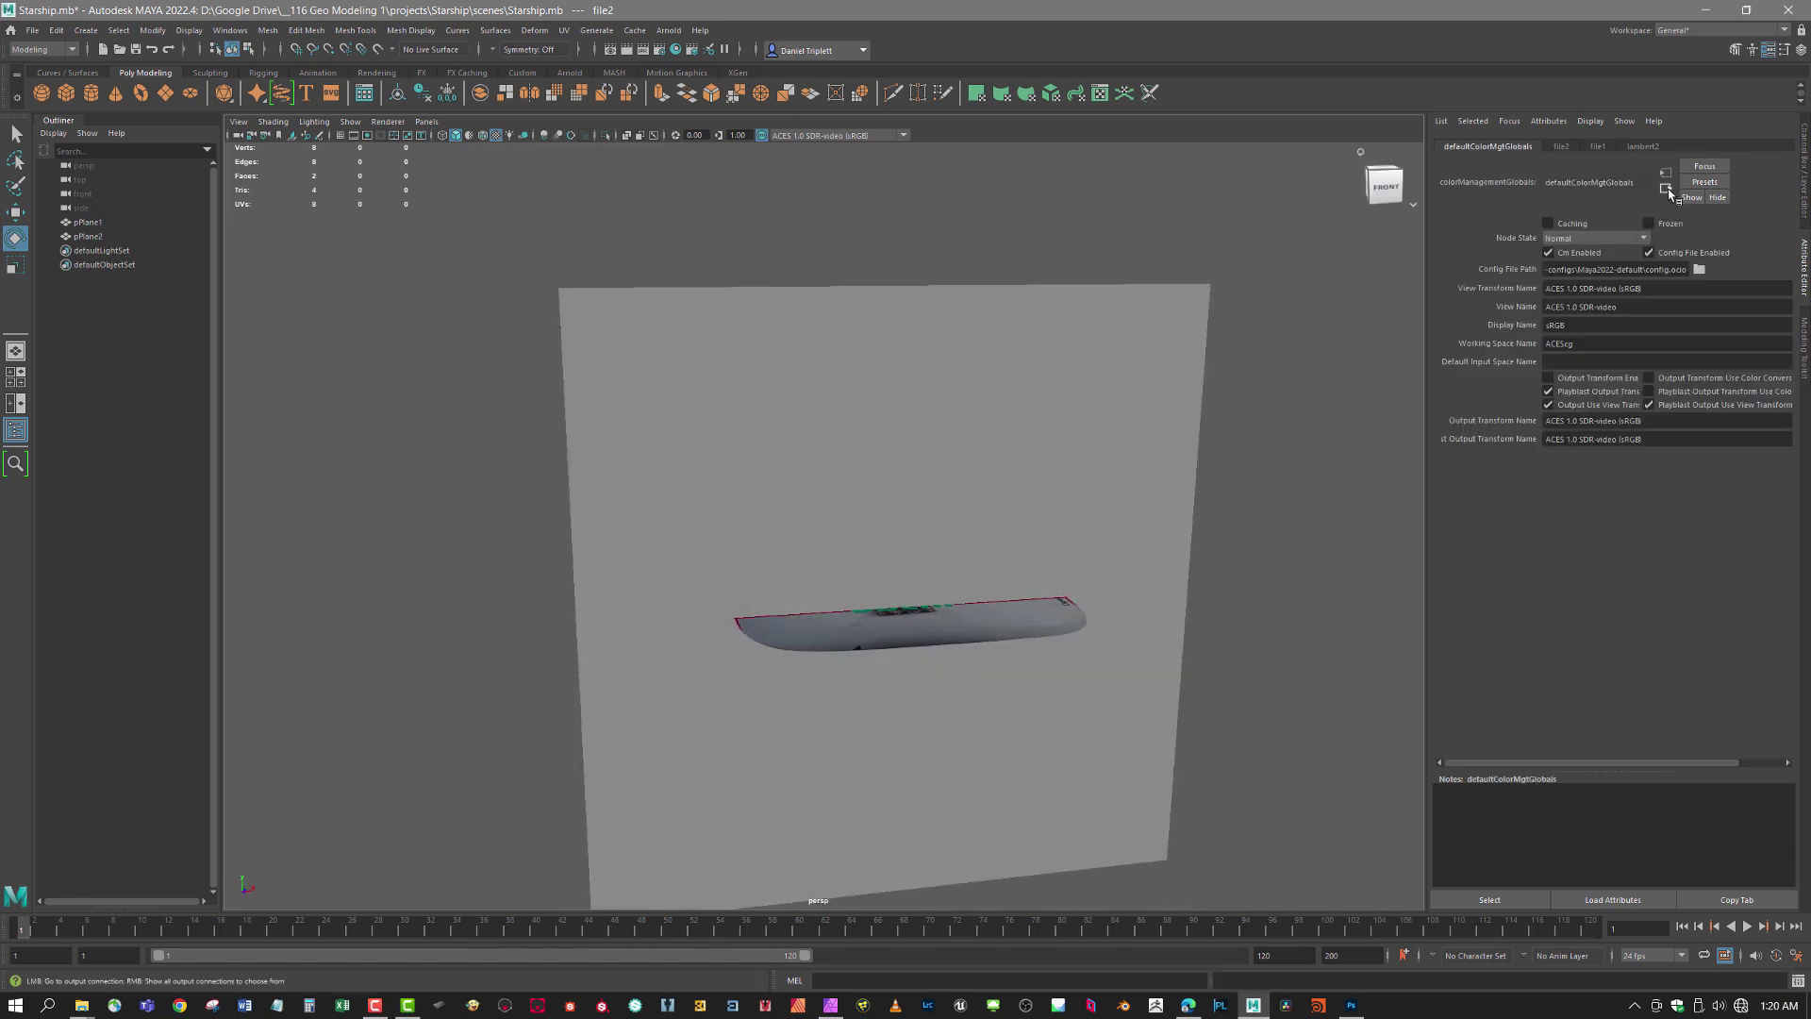
- Reselect the upright plane and map a file texture using ref_starship_Front.tga to the color of its m_front material
{"action": "left_click", "coordinate": [964, 483]}
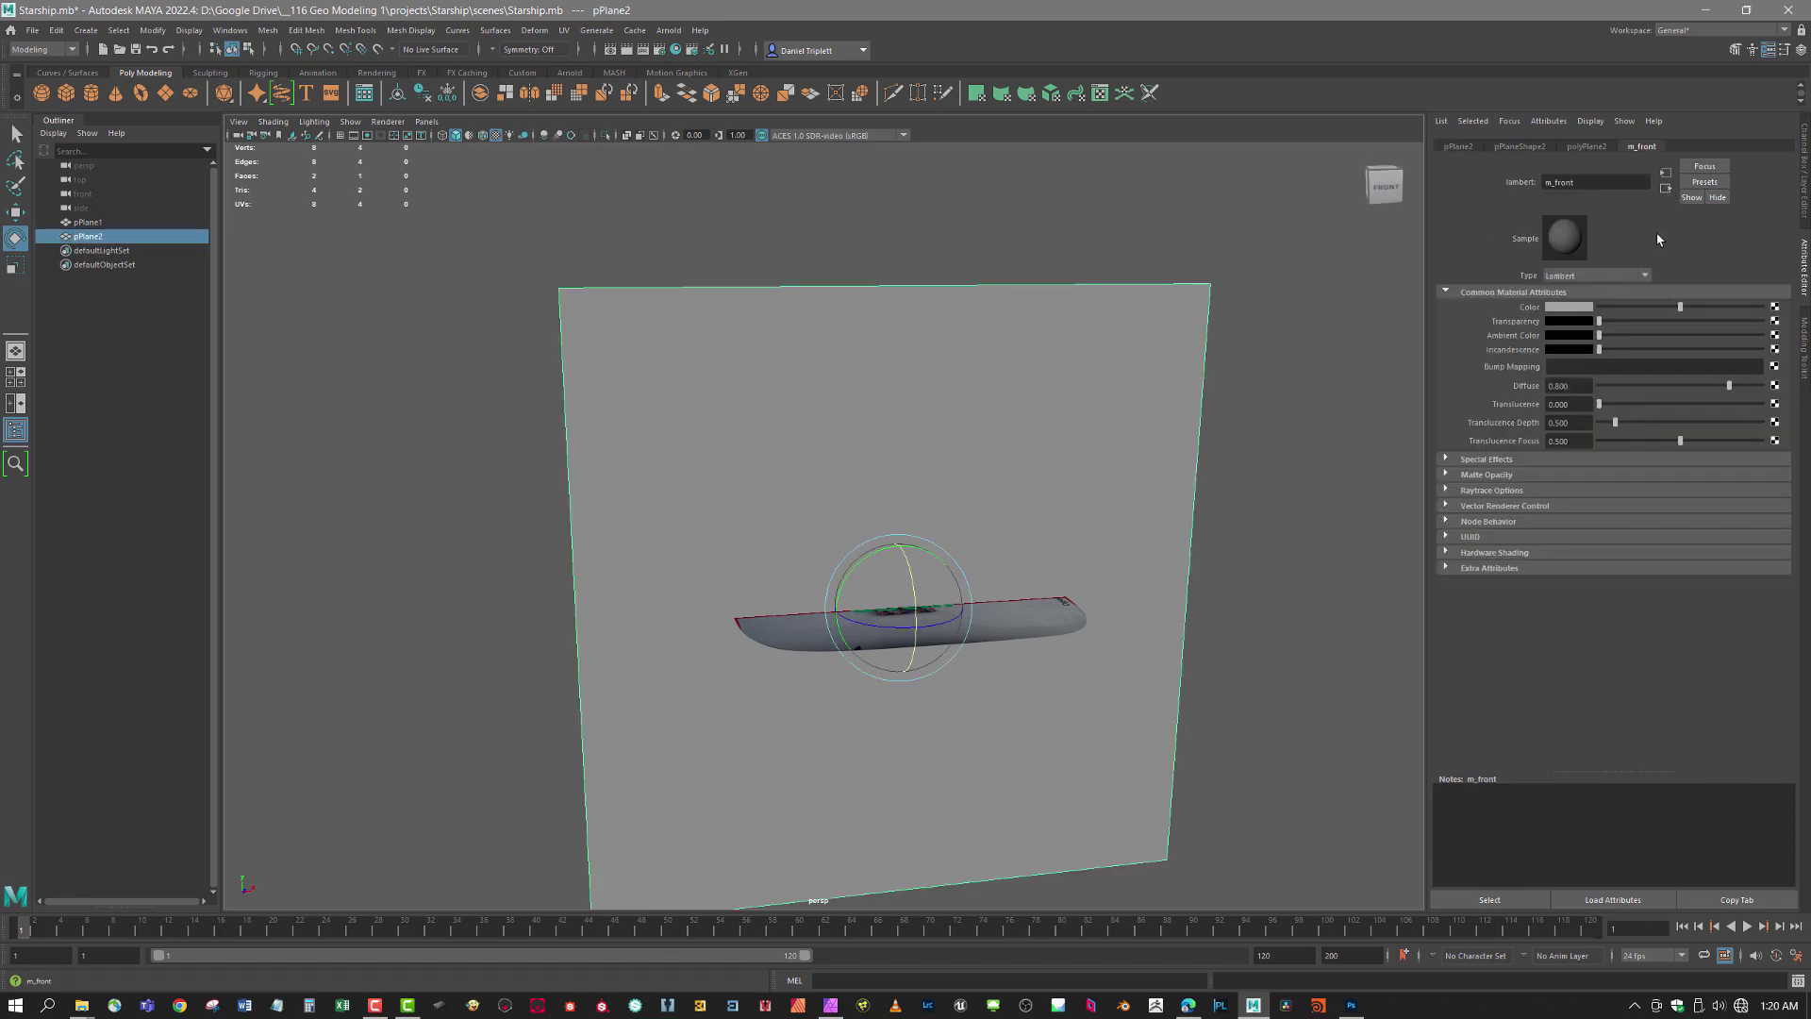
{"action": "left_click", "coordinate": [1773, 307]}
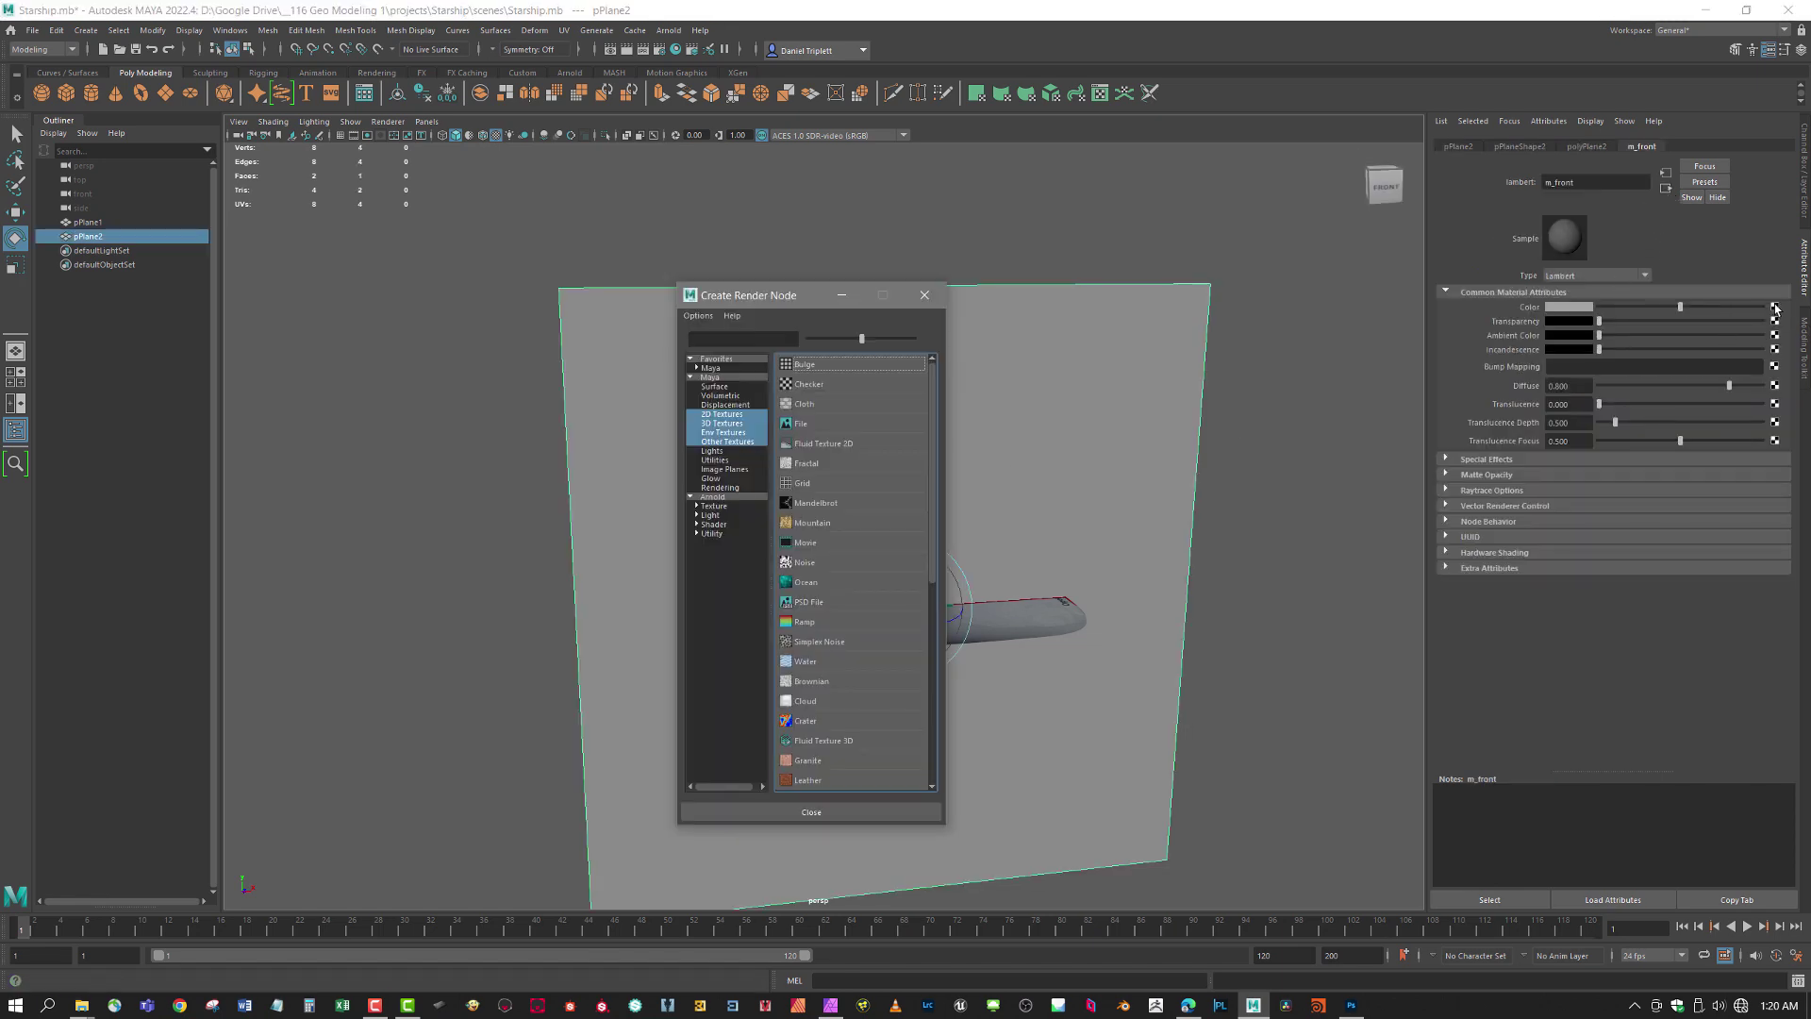
{"action": "left_click", "coordinate": [816, 427]}
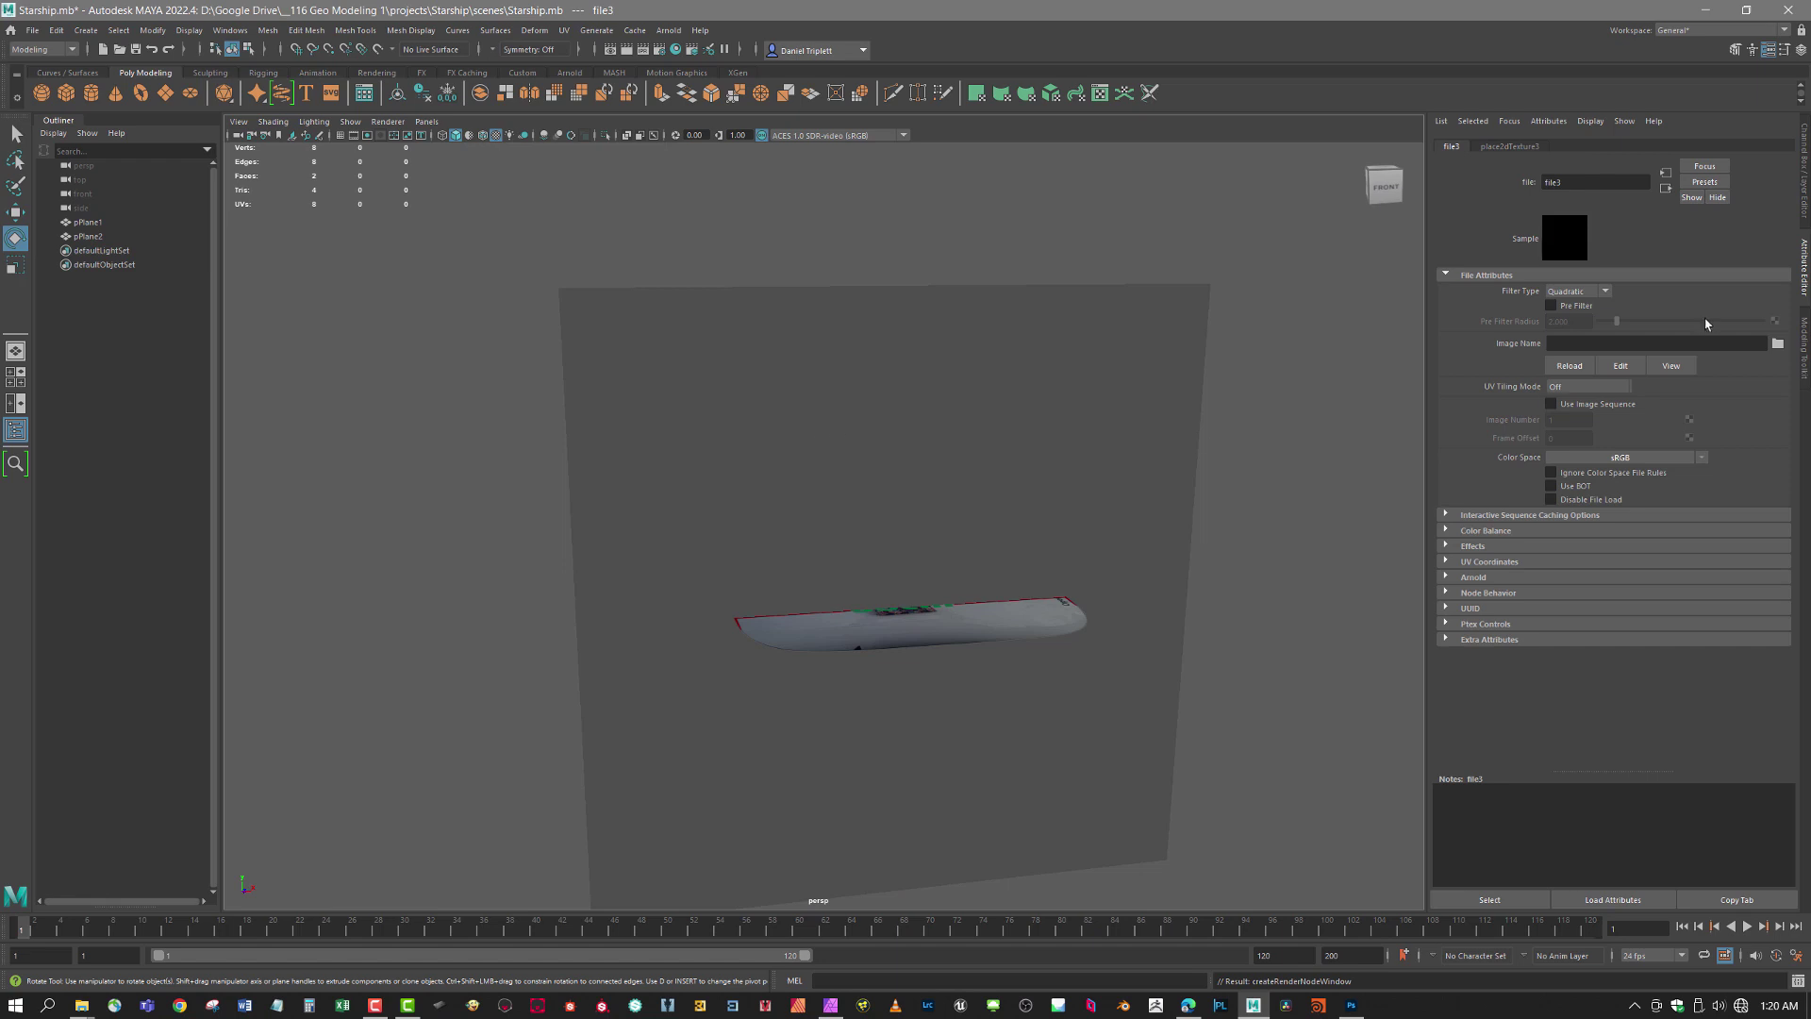
{"action": "left_click", "coordinate": [1777, 344]}
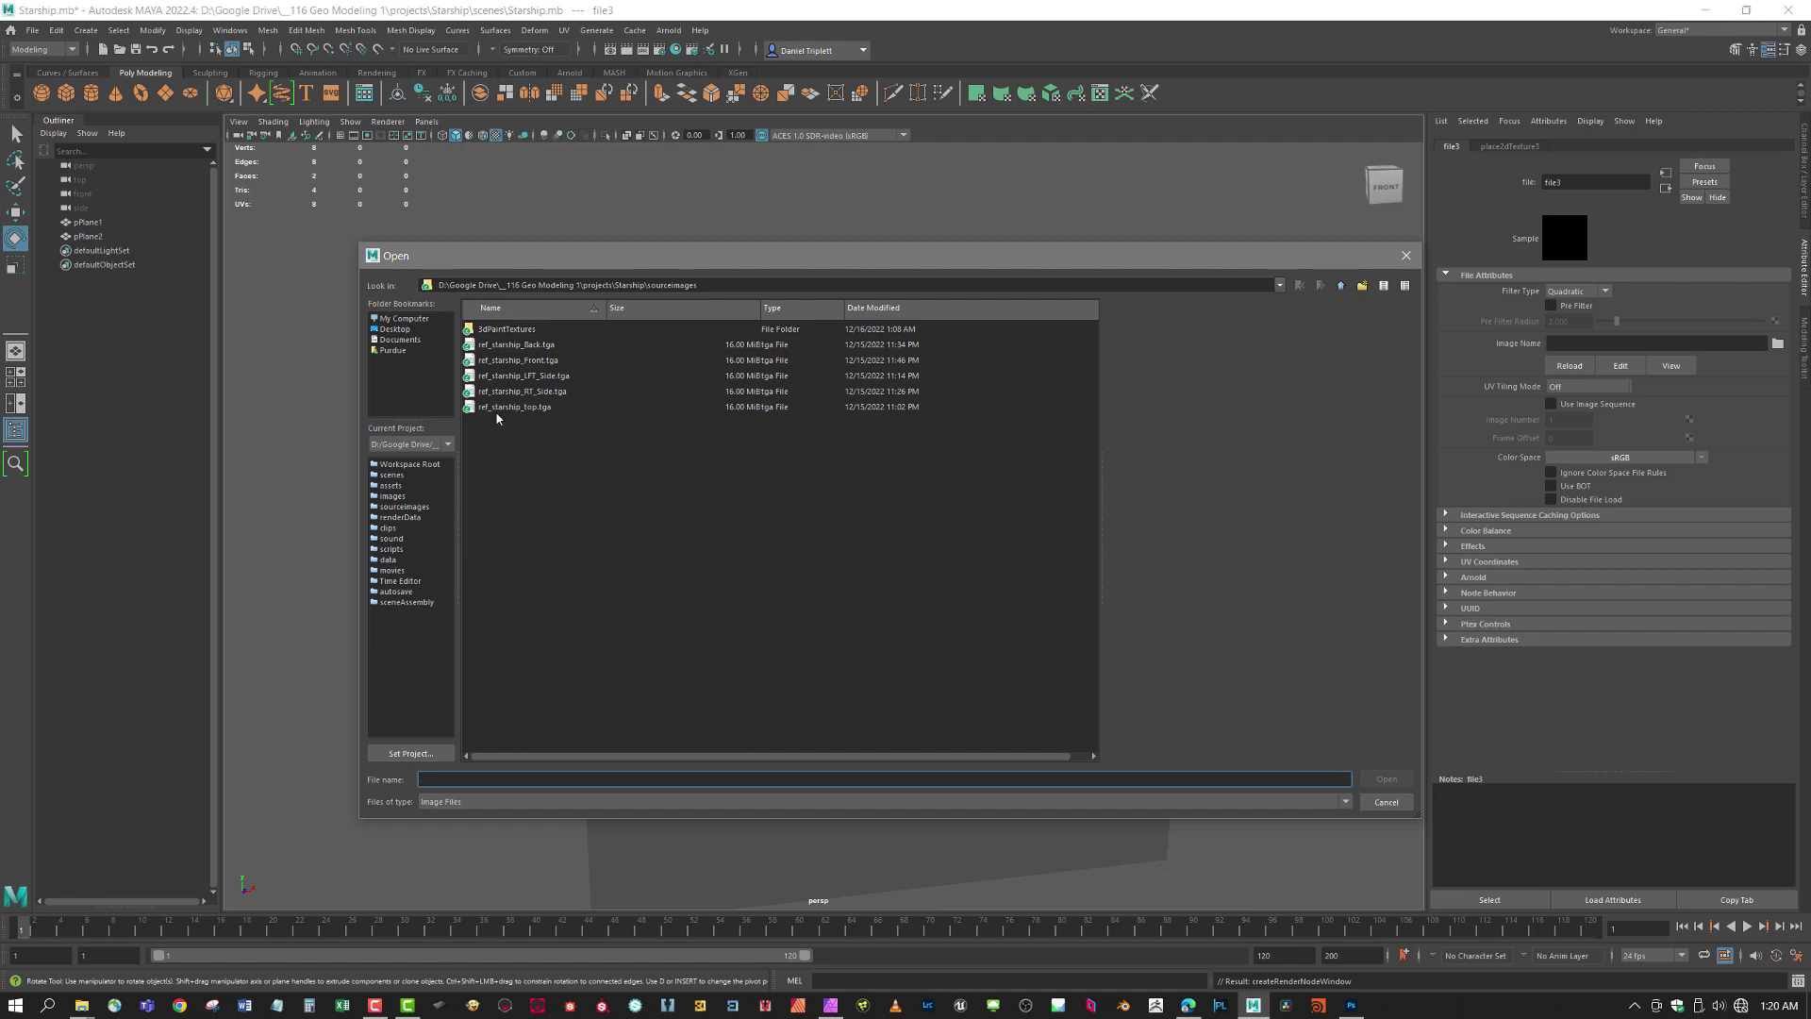
{"action": "left_click", "coordinate": [531, 364]}
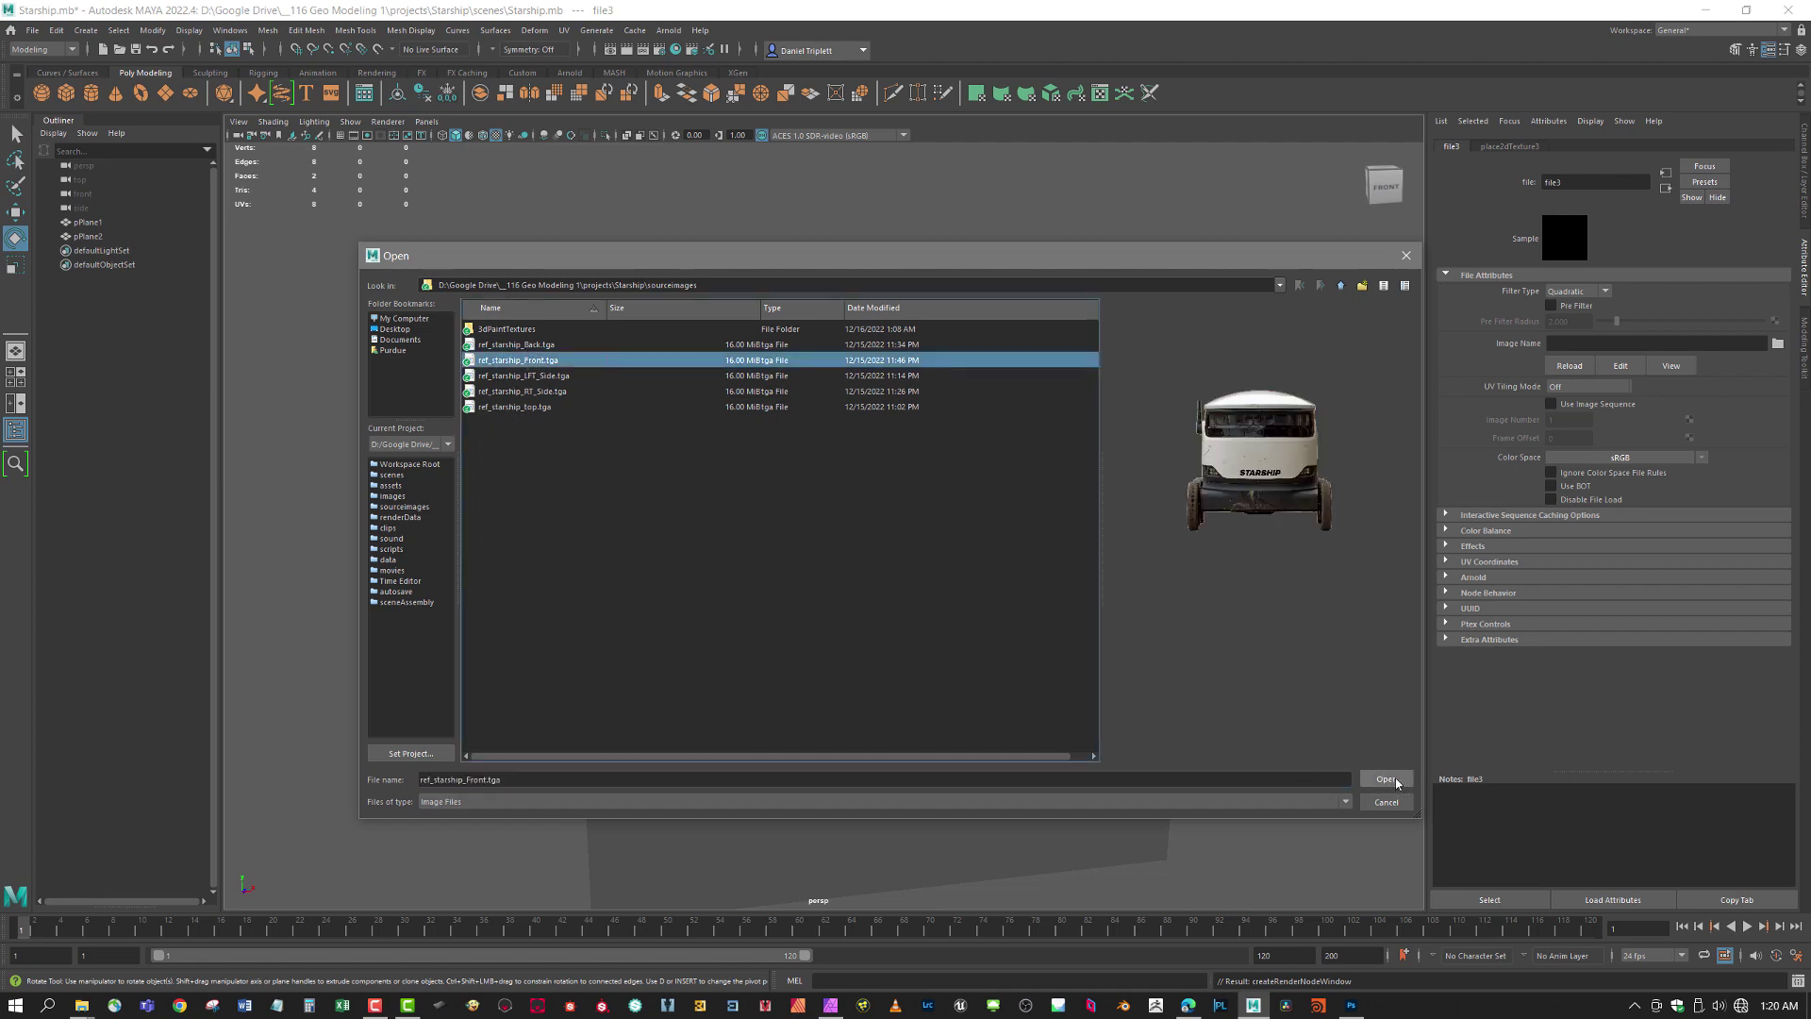
{"action": "left_click", "coordinate": [1386, 779]}
- Show the viewport grid and check how the textured front plane lines up with the top-view plane
{"action": "left_click_drag", "start_coordinate": [1197, 701], "coordinate": [1160, 696]}
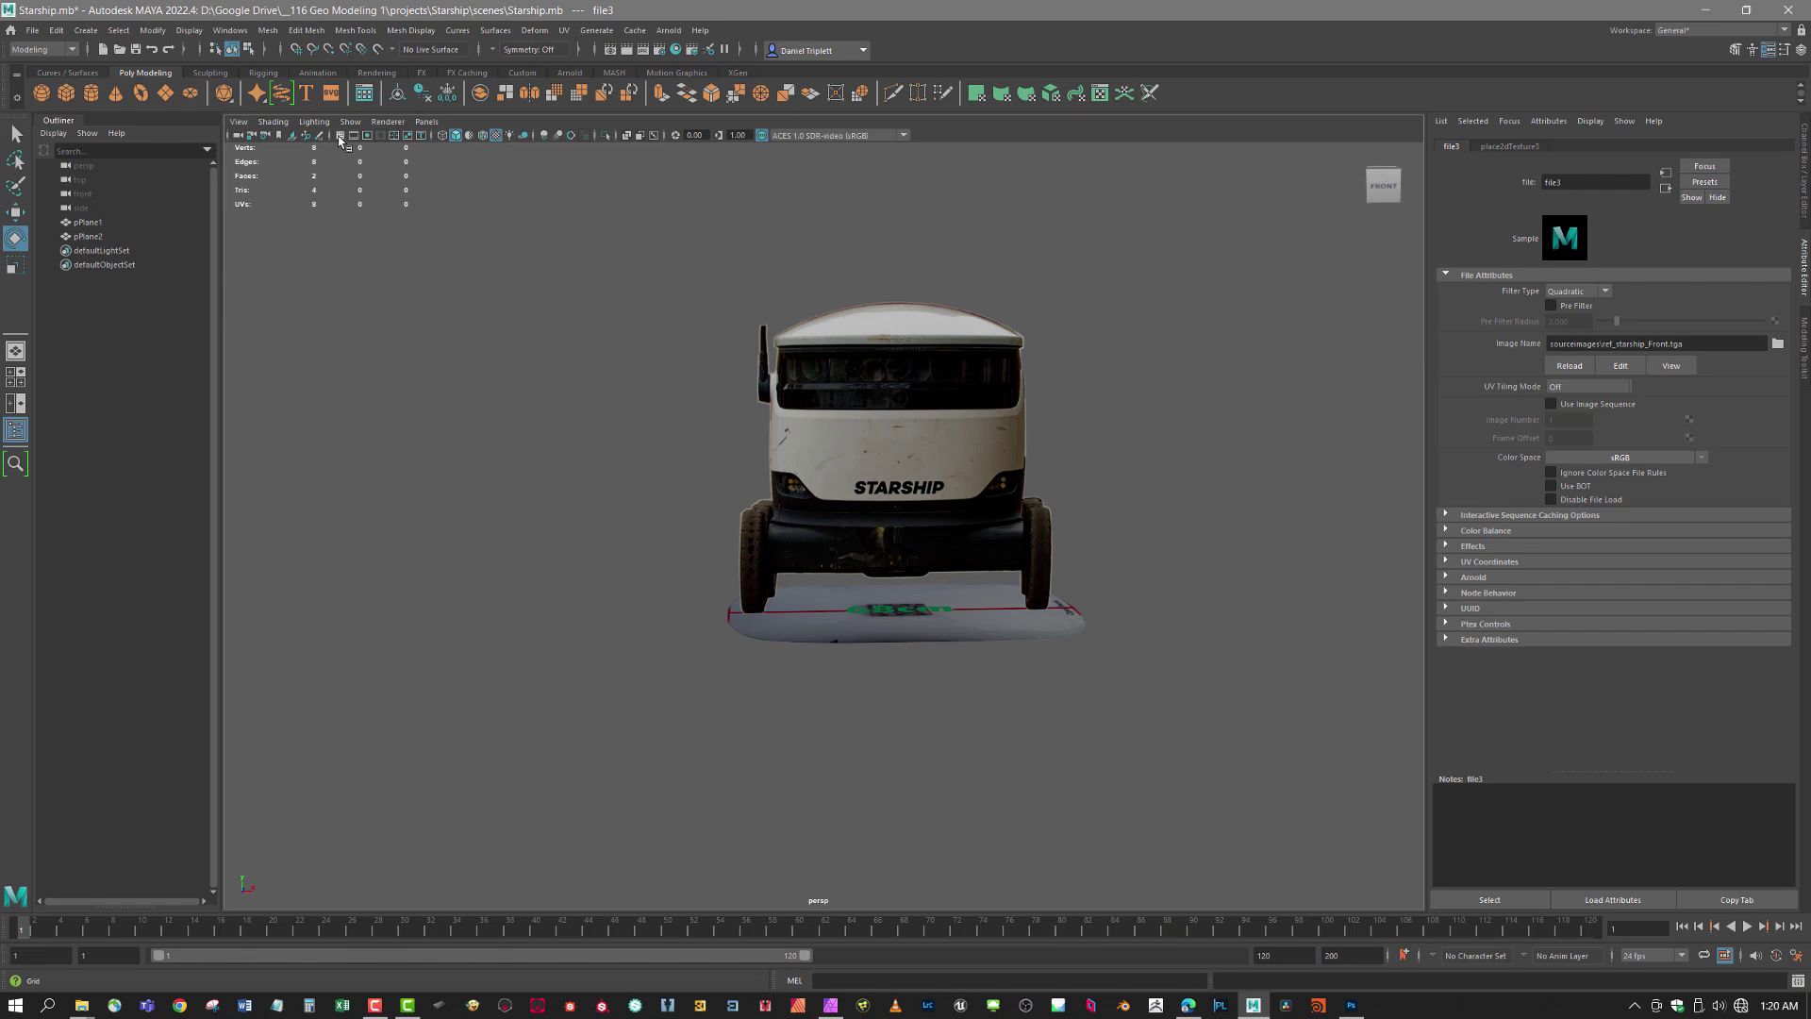
{"action": "left_click_drag", "start_coordinate": [1057, 604], "coordinate": [1068, 555]}
{"action": "left_click", "coordinate": [872, 396]}
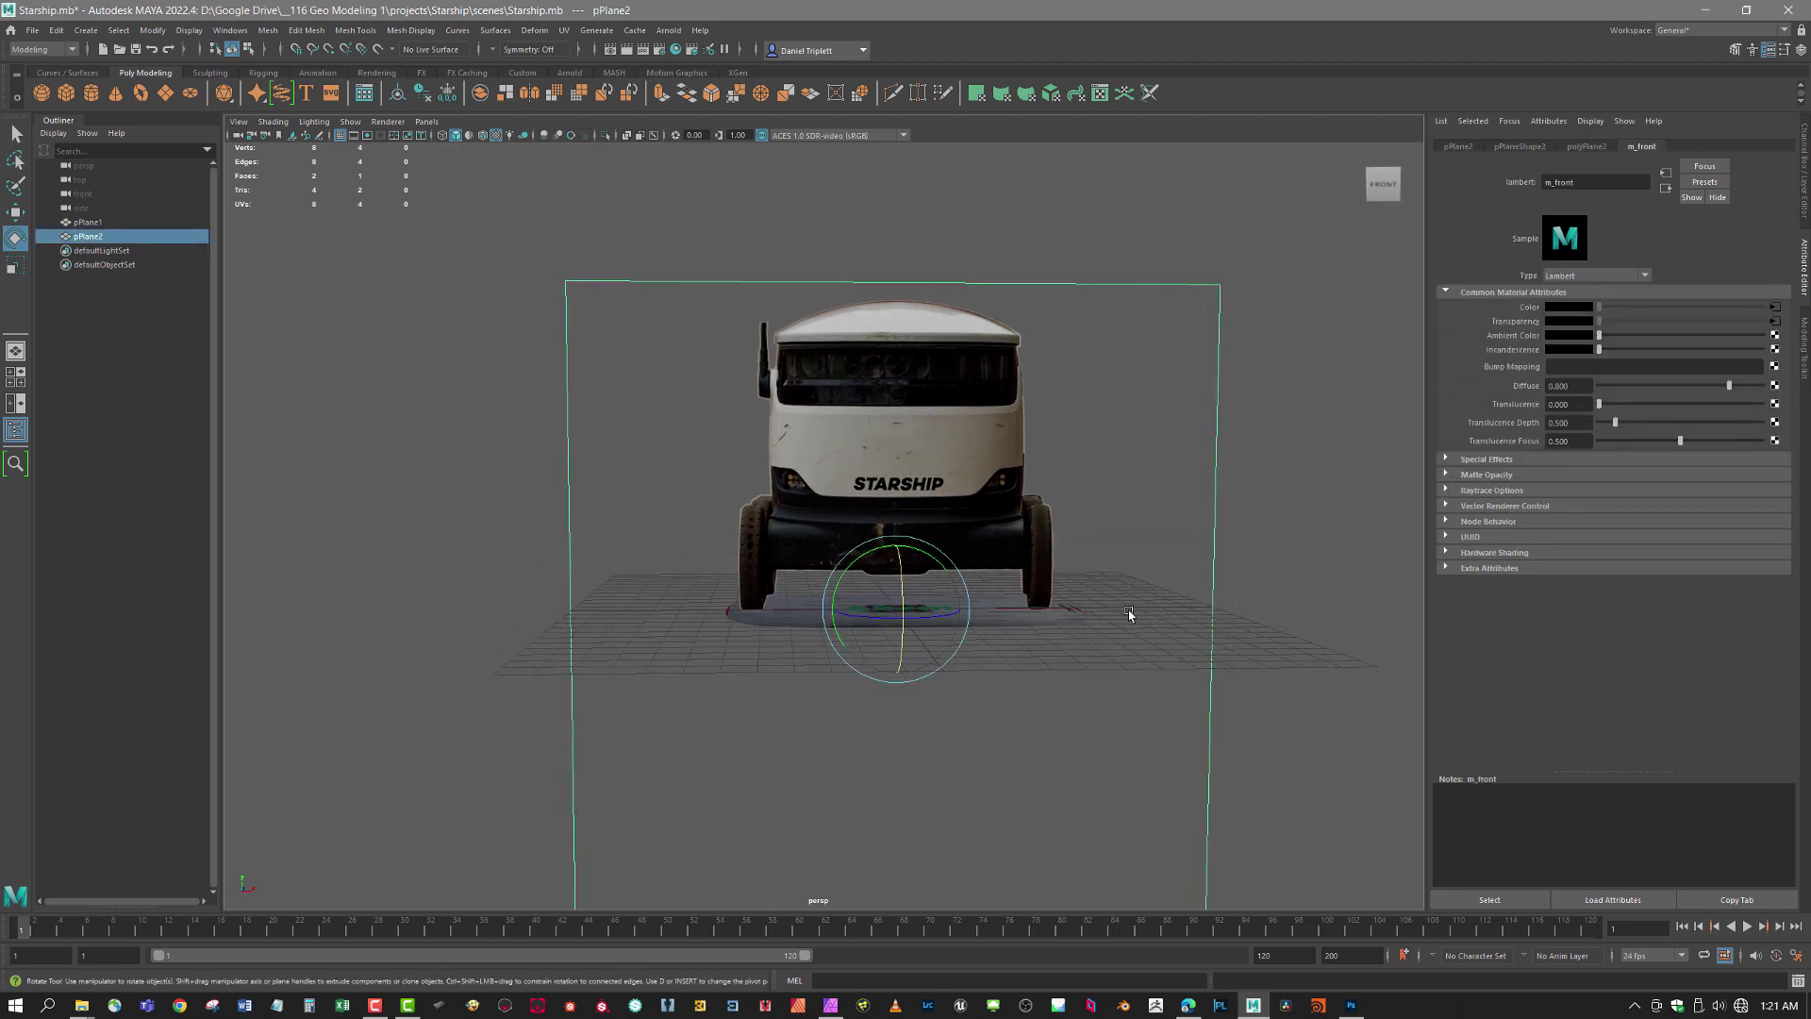
{"action": "left_click_drag", "start_coordinate": [1132, 615], "coordinate": [1205, 635]}
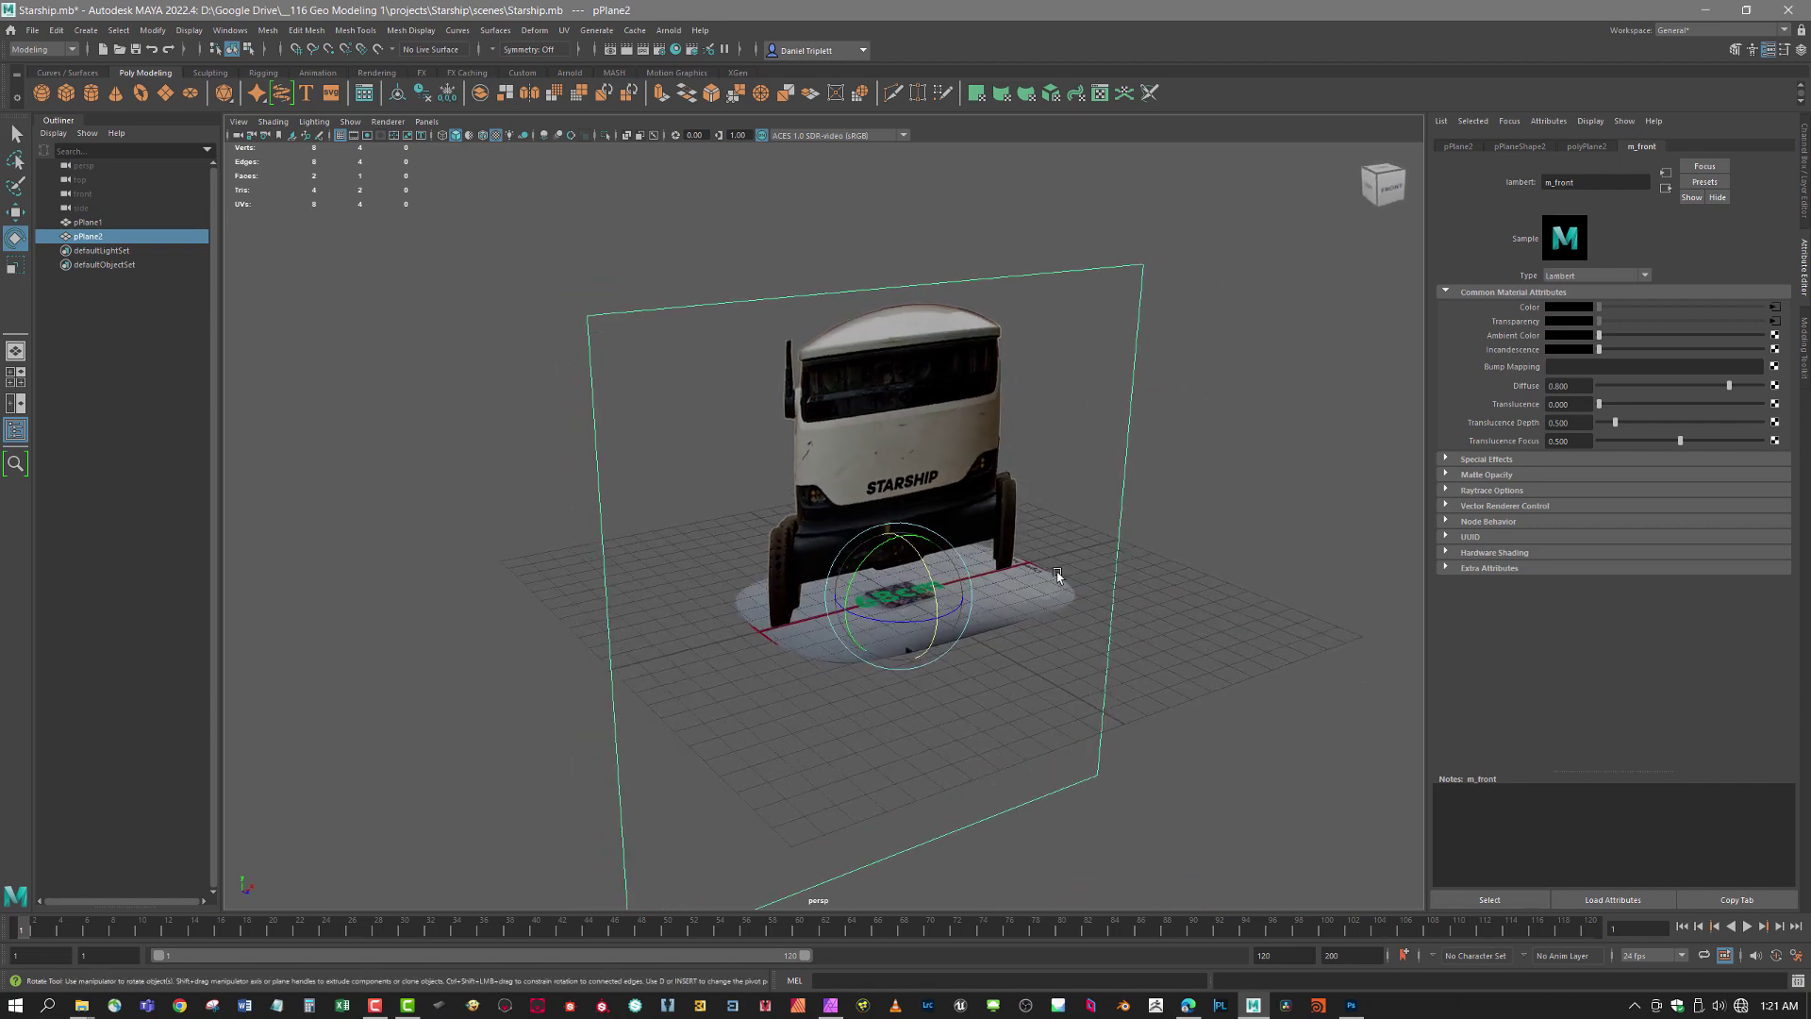
{"action": "left_click_drag", "start_coordinate": [959, 584], "coordinate": [1107, 627]}
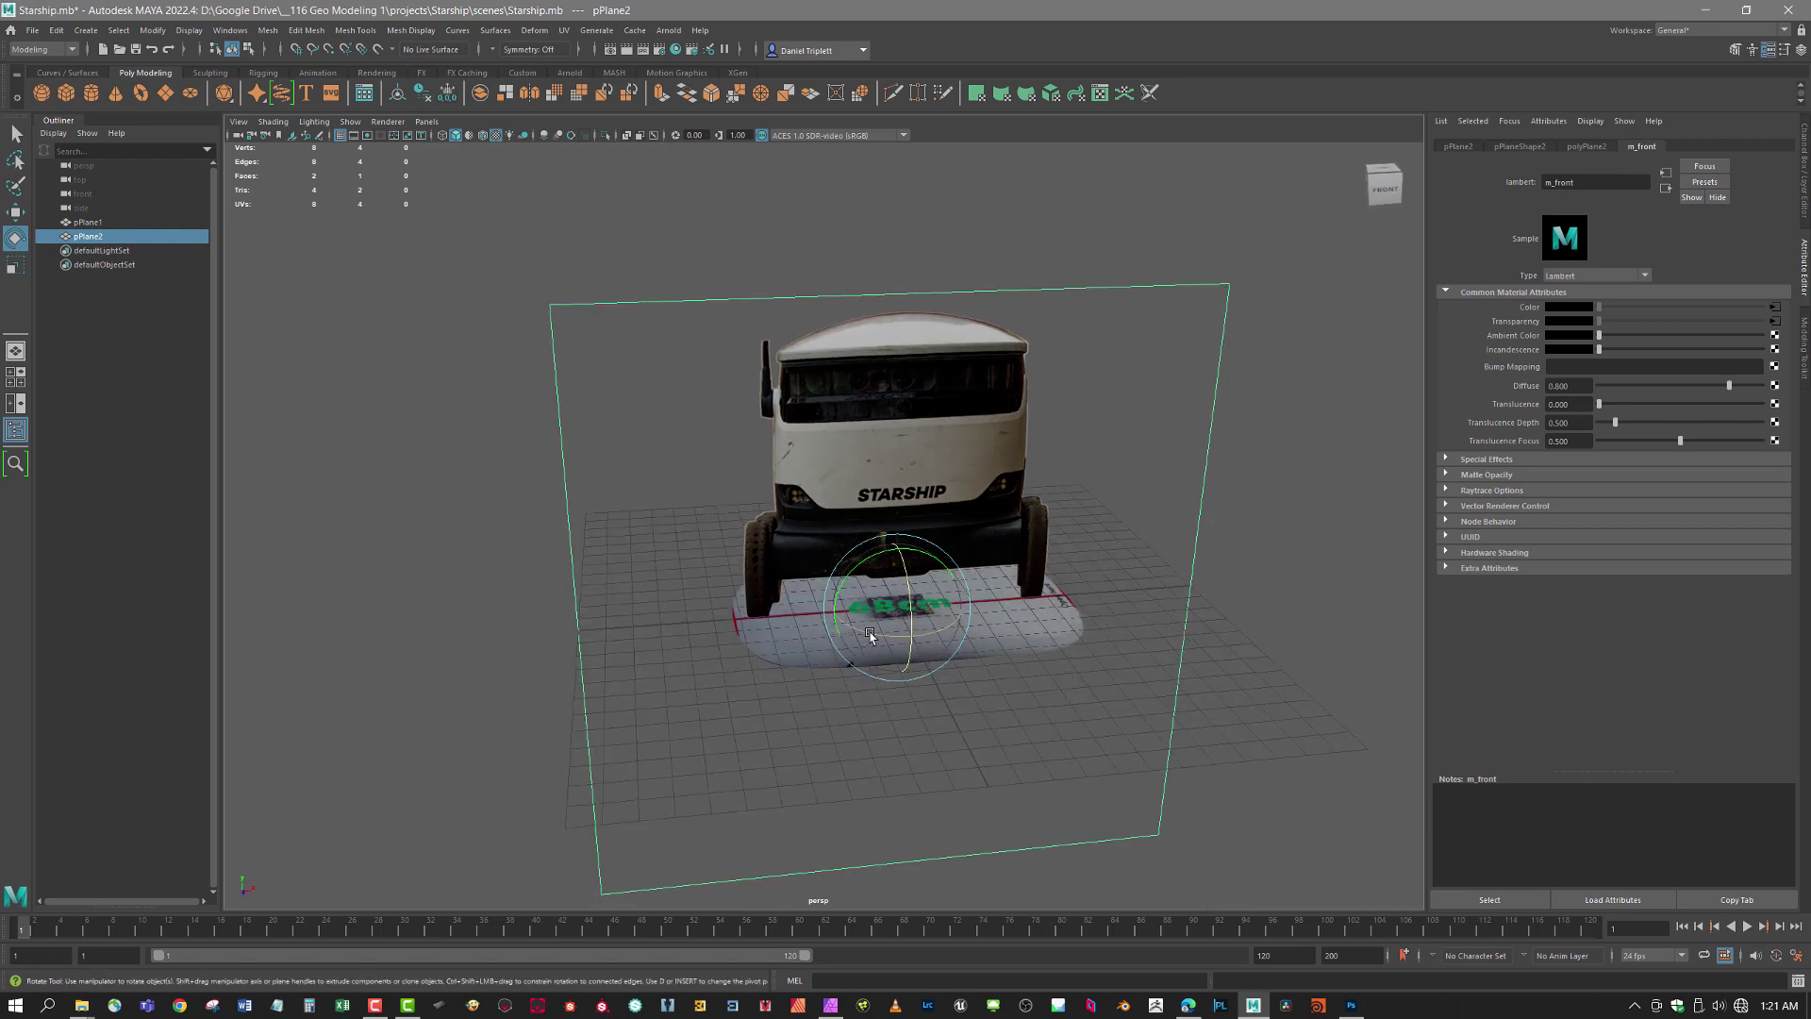
- Try rotating the front-view plane 90° about the vertical axis, then undo the rotation
{"action": "left_click_drag", "start_coordinate": [870, 635], "coordinate": [776, 627]}
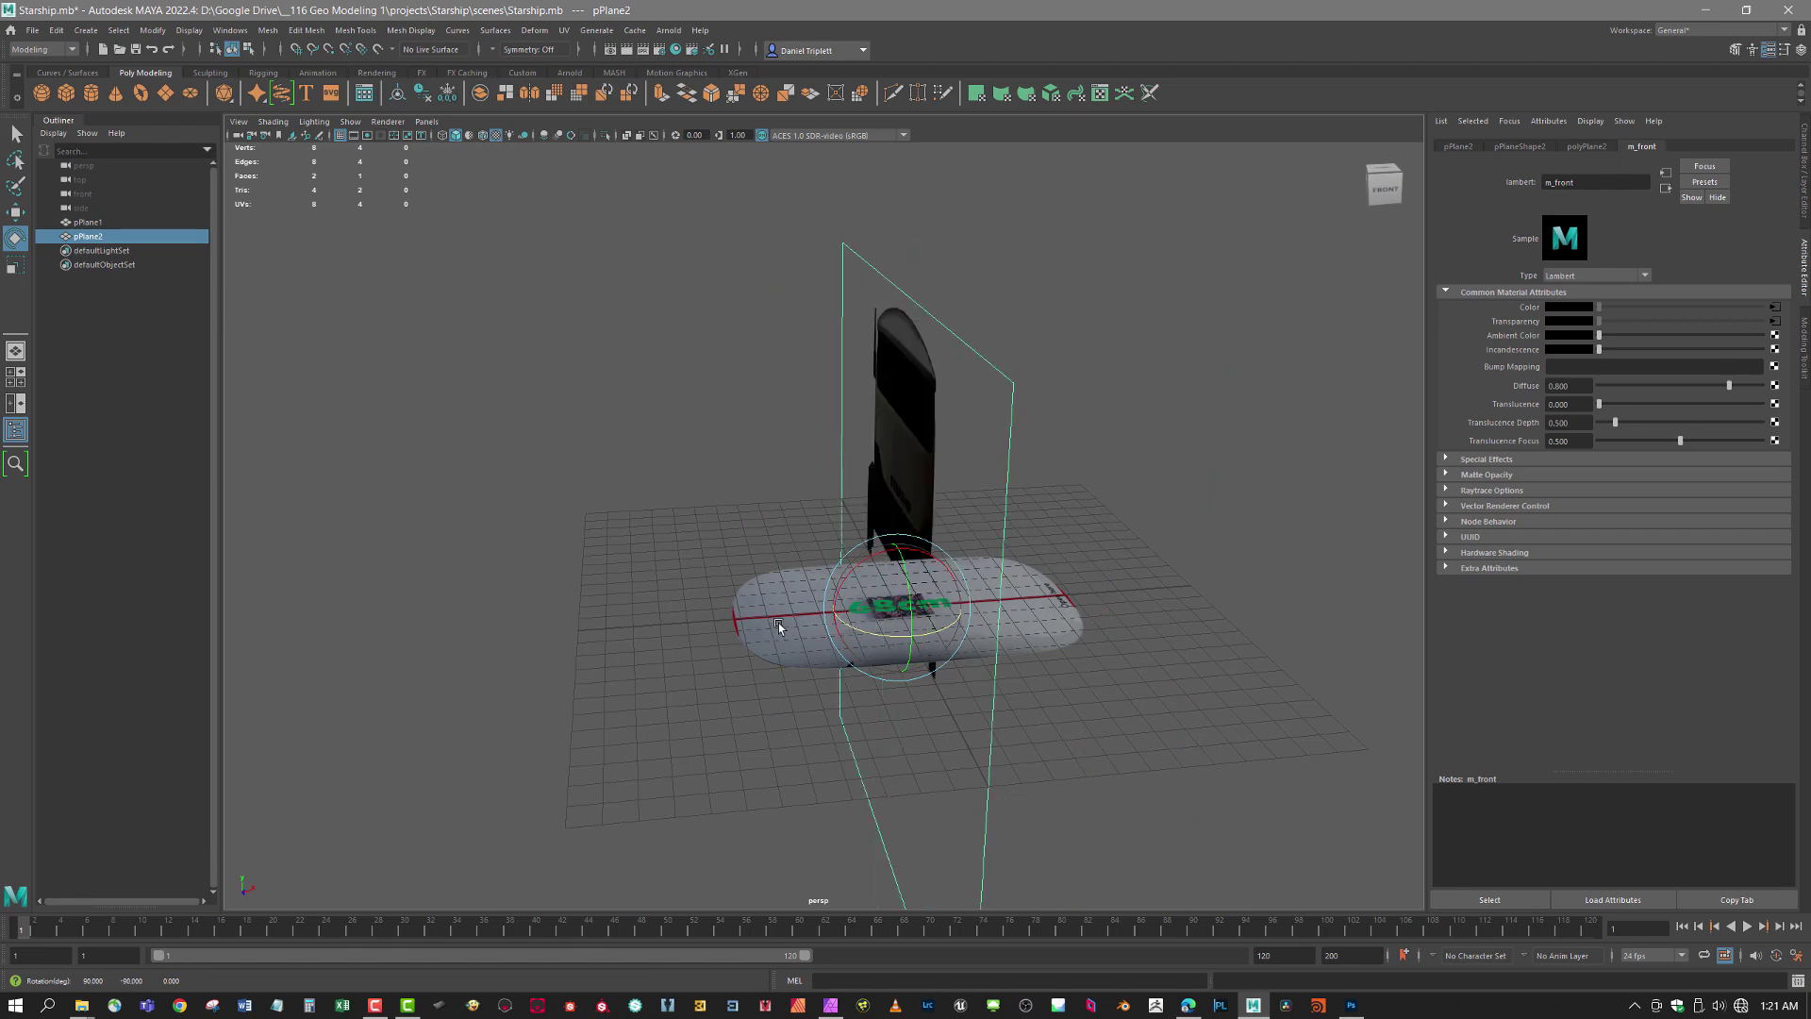
{"action": "left_click_drag", "start_coordinate": [609, 535], "coordinate": [551, 653]}
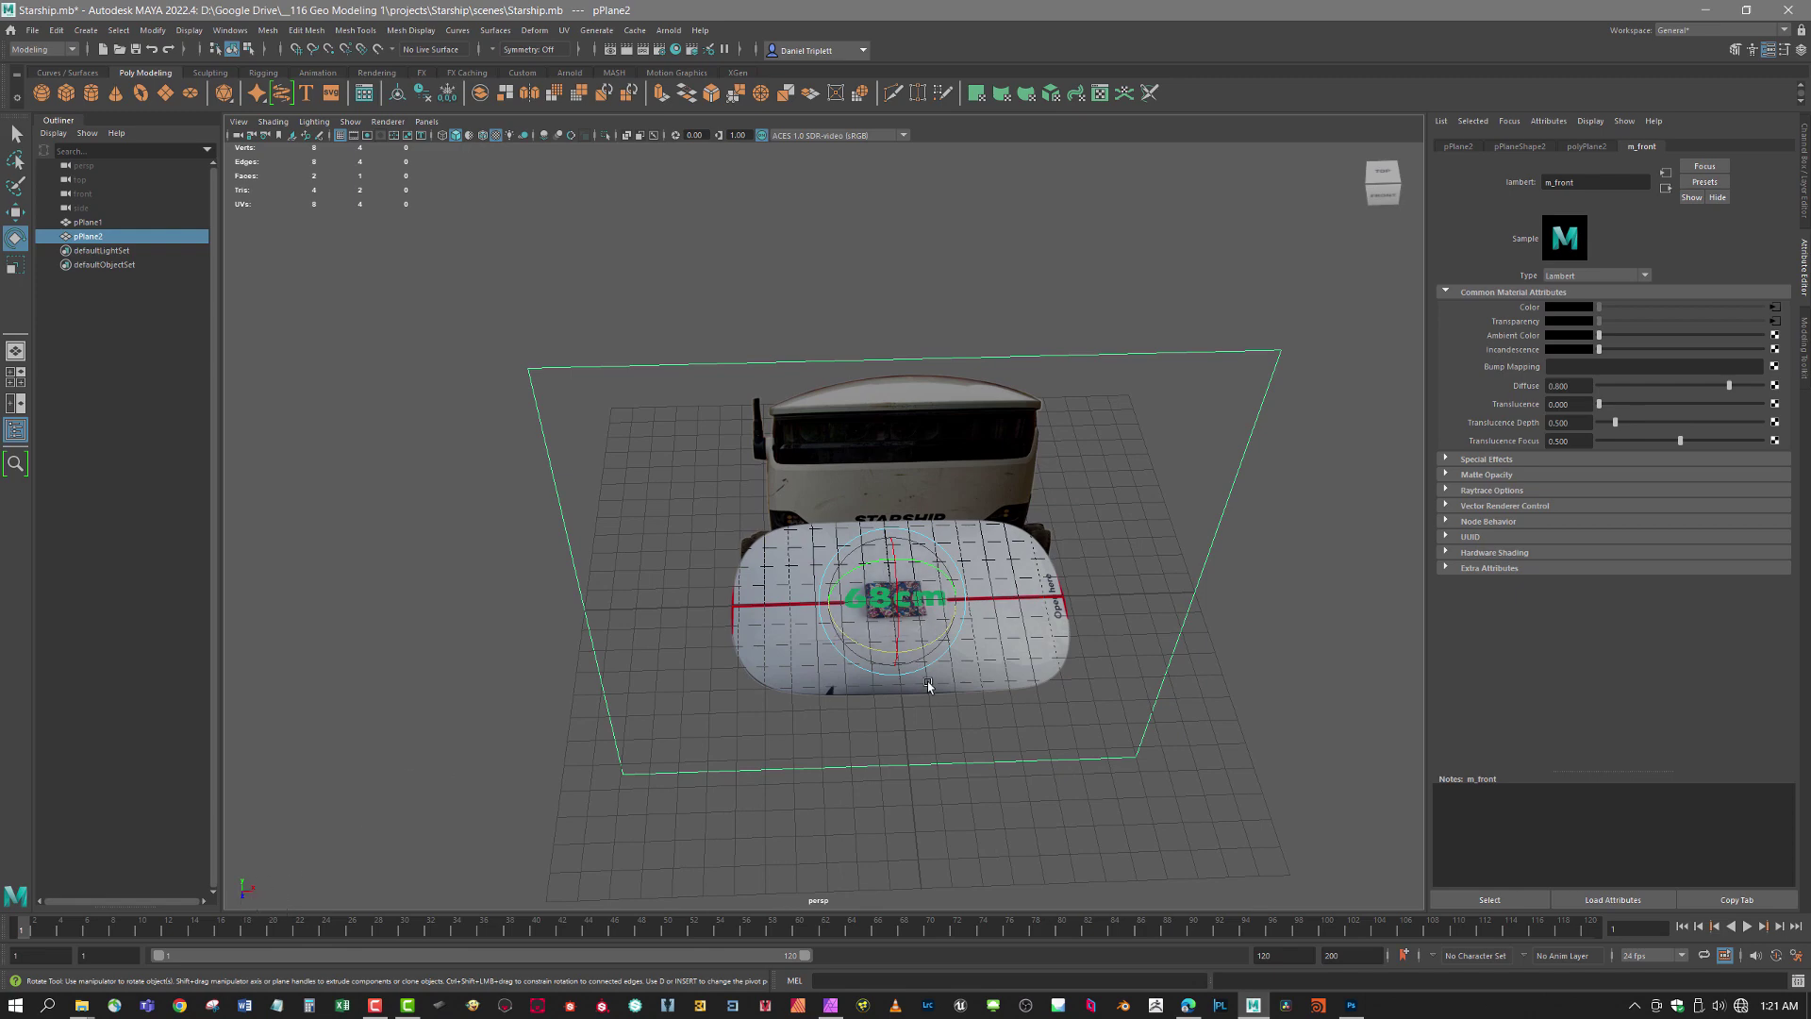
{"action": "mouse_move", "coordinate": [929, 686]}
{"action": "left_mouse_down"}
{"action": "mouse_move", "coordinate": [943, 660]}
{"action": "mouse_move", "coordinate": [953, 681]}
{"action": "left_mouse_up"}
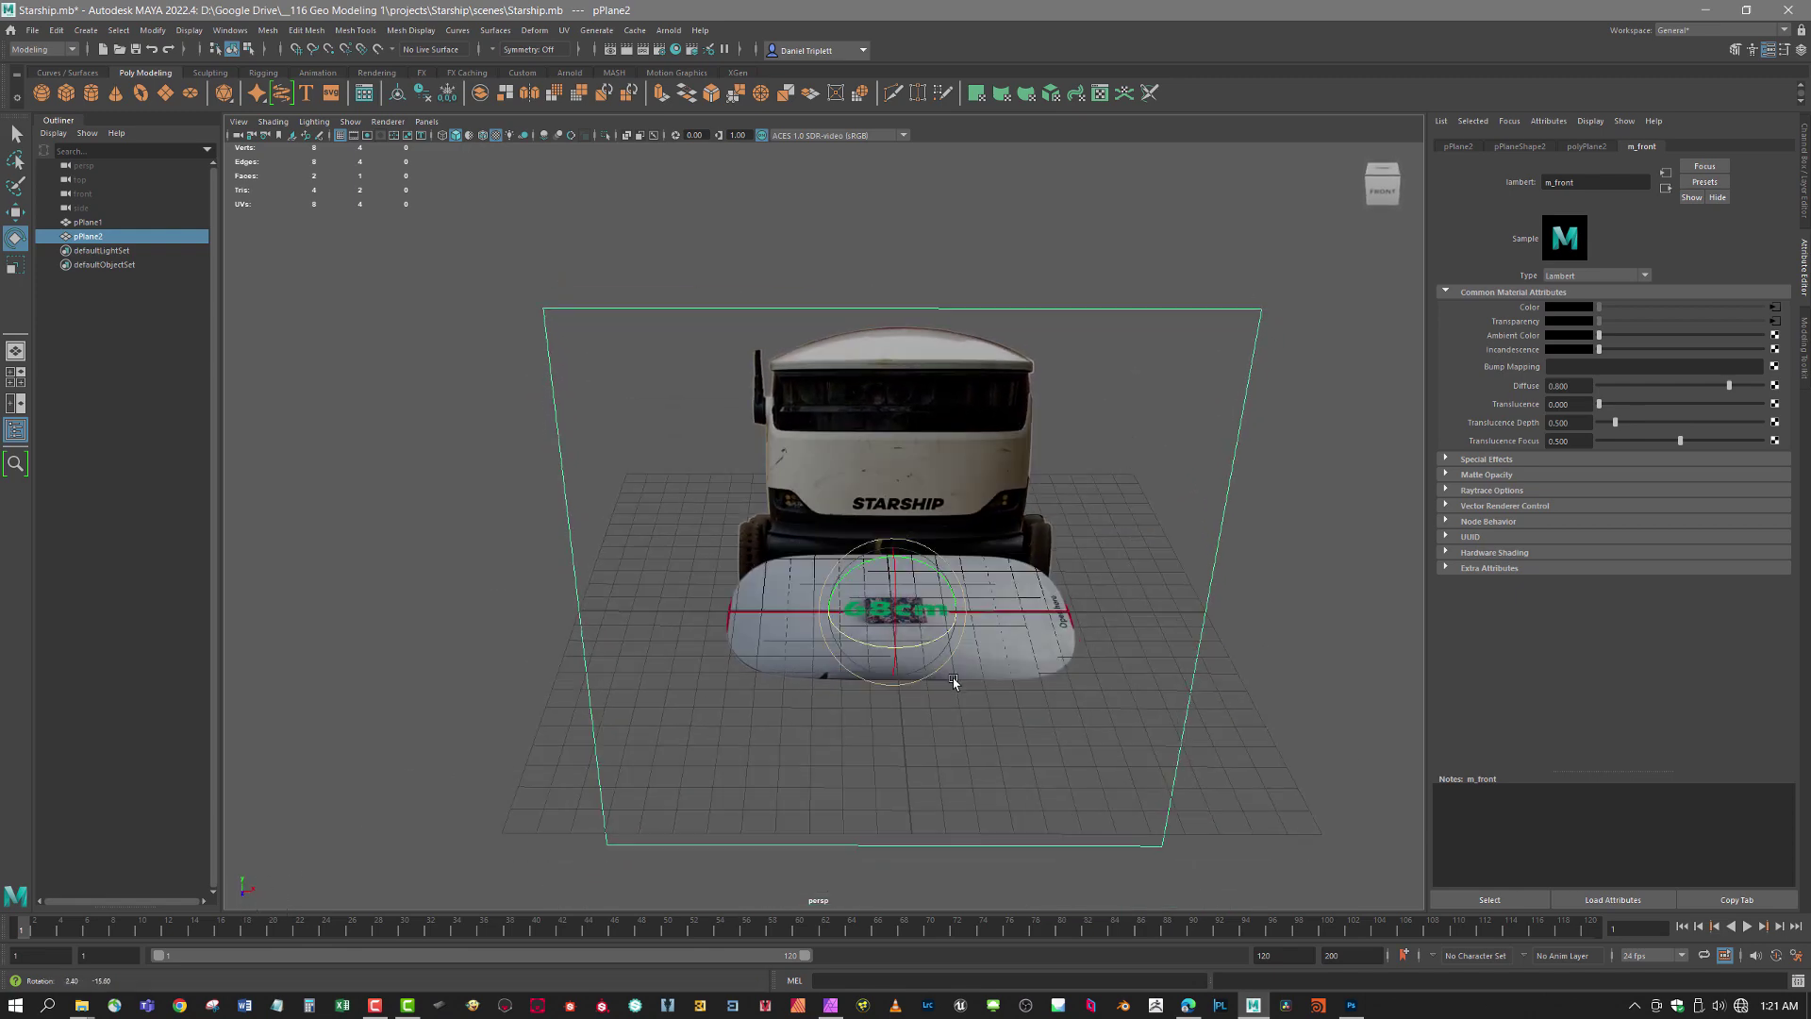
- Rotate the top-view plane pPlane1 90° about the Y axis and check its orientation against the front view
{"action": "left_click", "coordinate": [997, 636]}
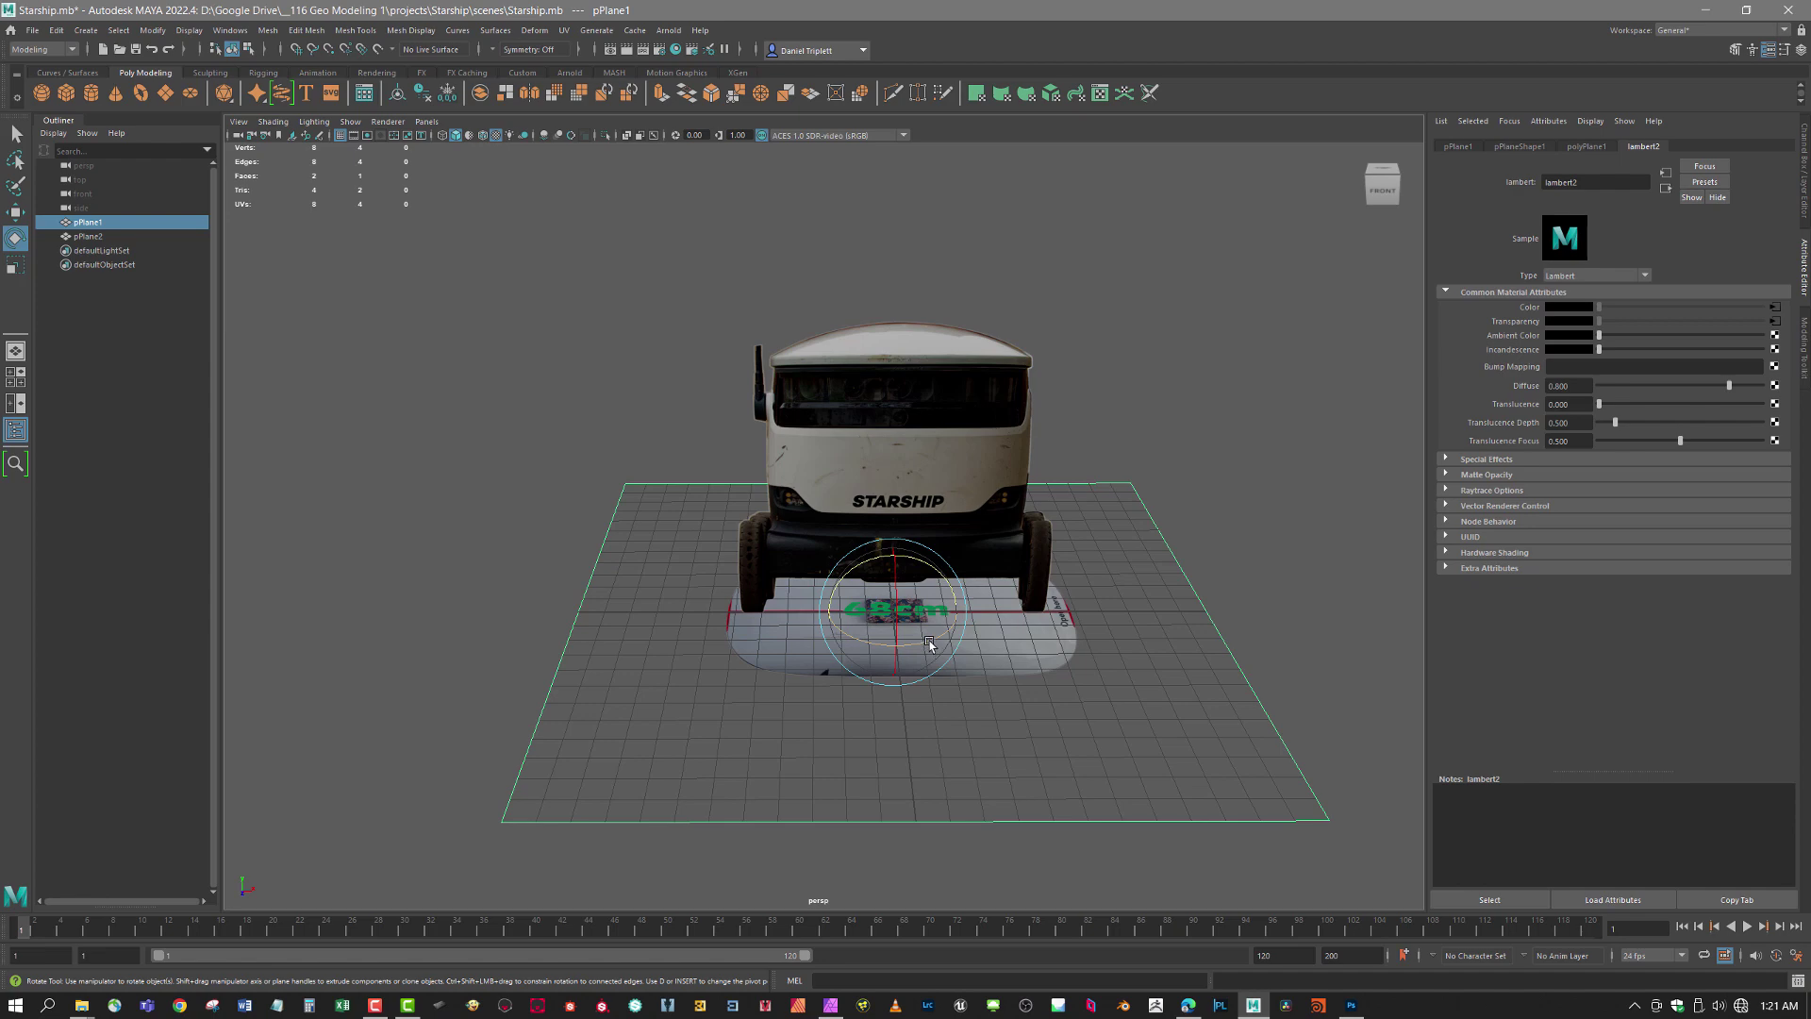
{"action": "left_click_drag", "start_coordinate": [916, 647], "coordinate": [982, 584]}
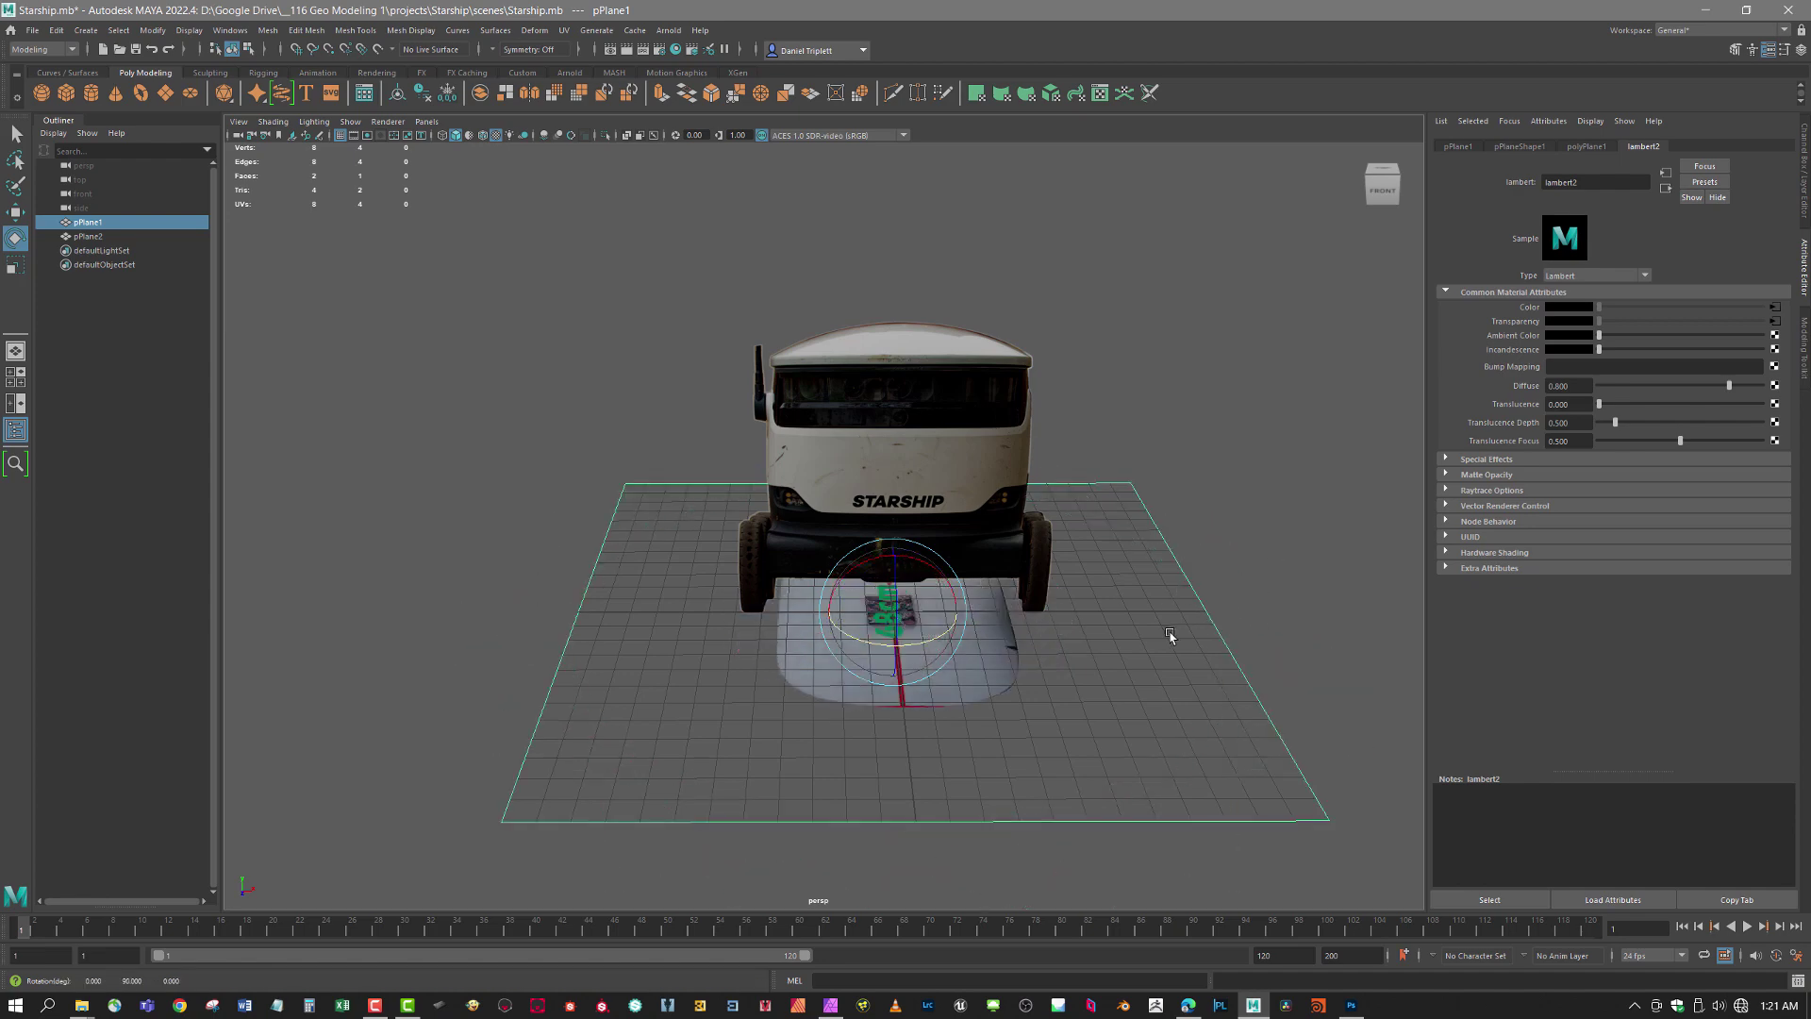
{"action": "left_click_drag", "start_coordinate": [1170, 636], "coordinate": [930, 545]}
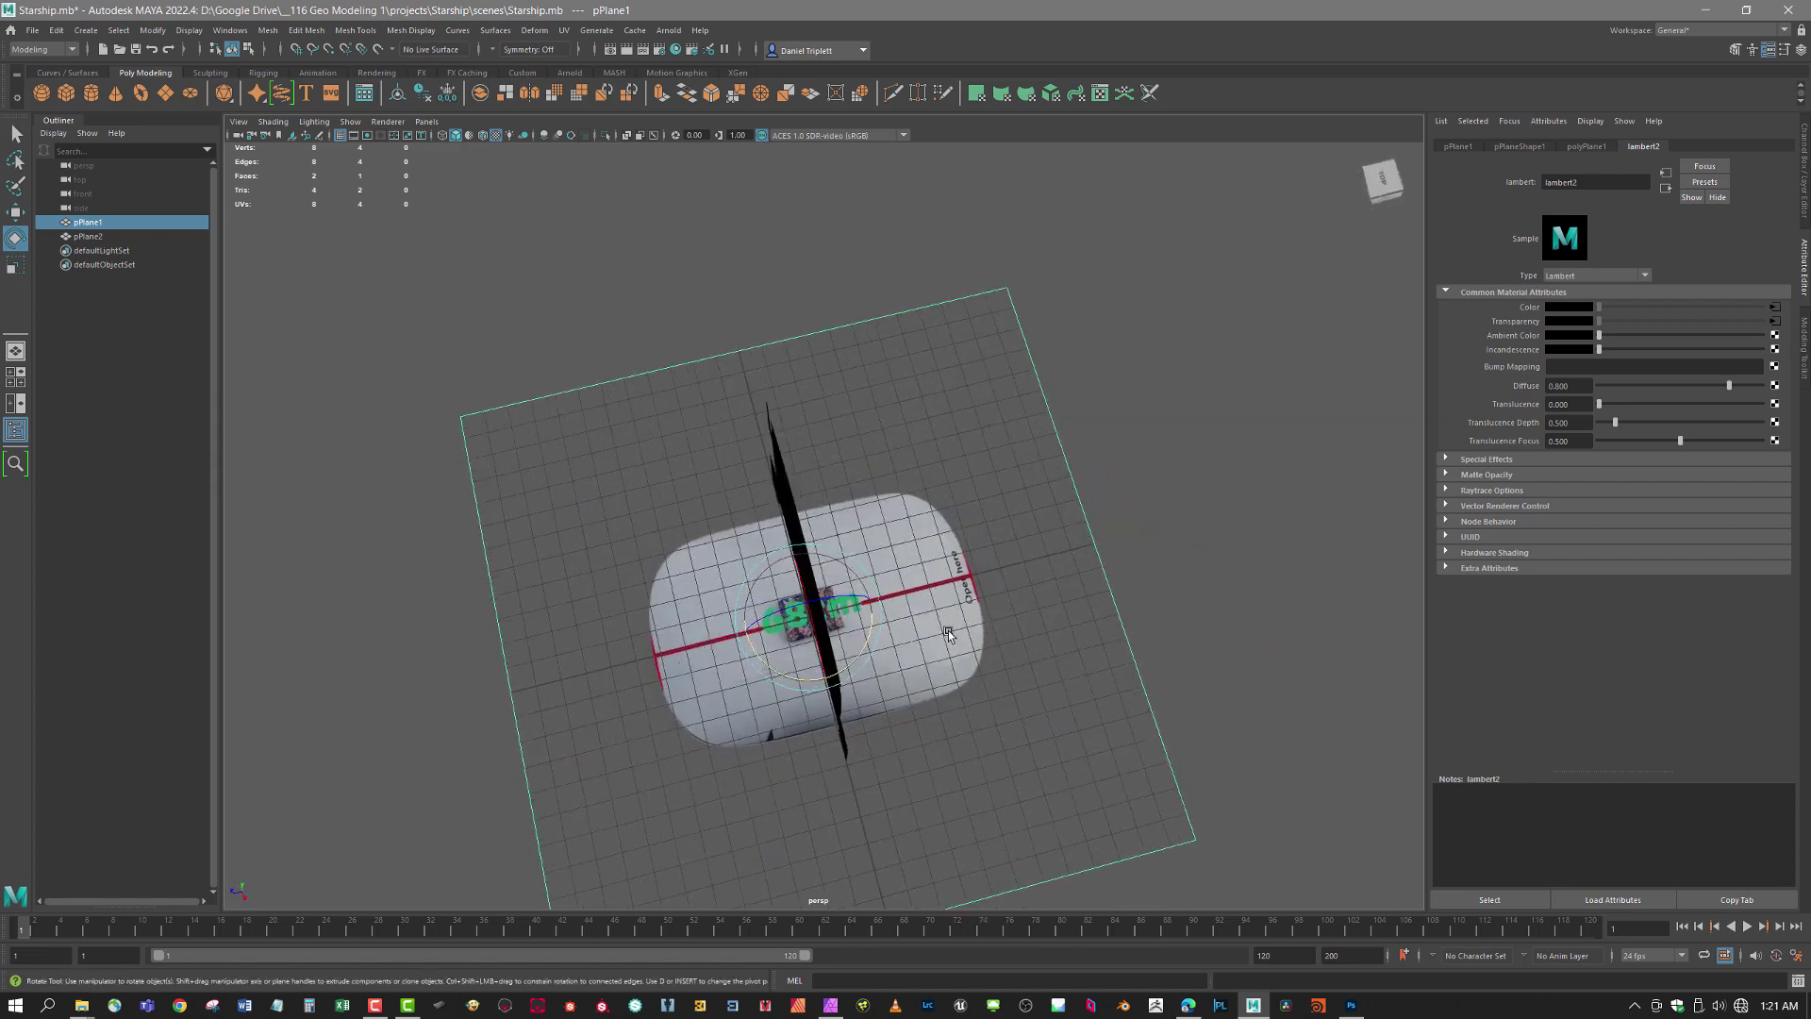
{"action": "left_click_drag", "start_coordinate": [948, 632], "coordinate": [1075, 576]}
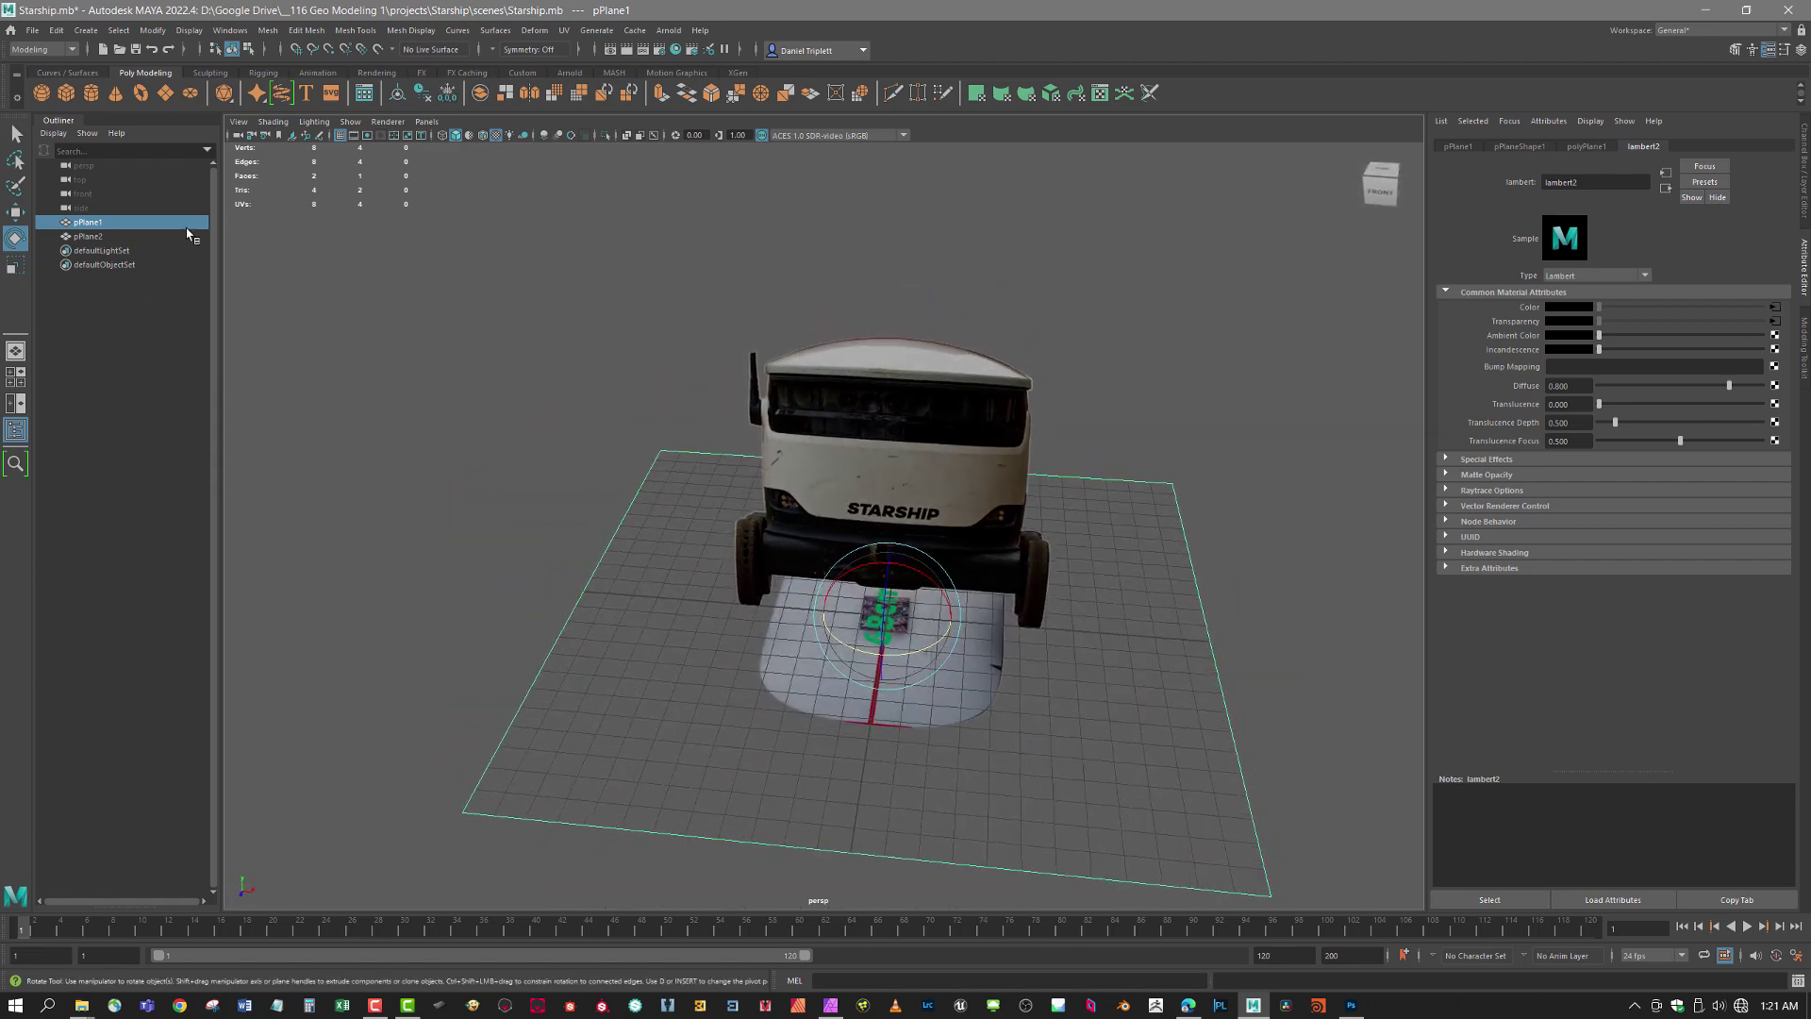
- Duplicate the front-view plane and rotate the copy 180° about the vertical axis so it faces backward
{"action": "left_click_drag", "start_coordinate": [1269, 467], "coordinate": [1164, 469]}
{"action": "left_click", "coordinate": [1080, 394]}
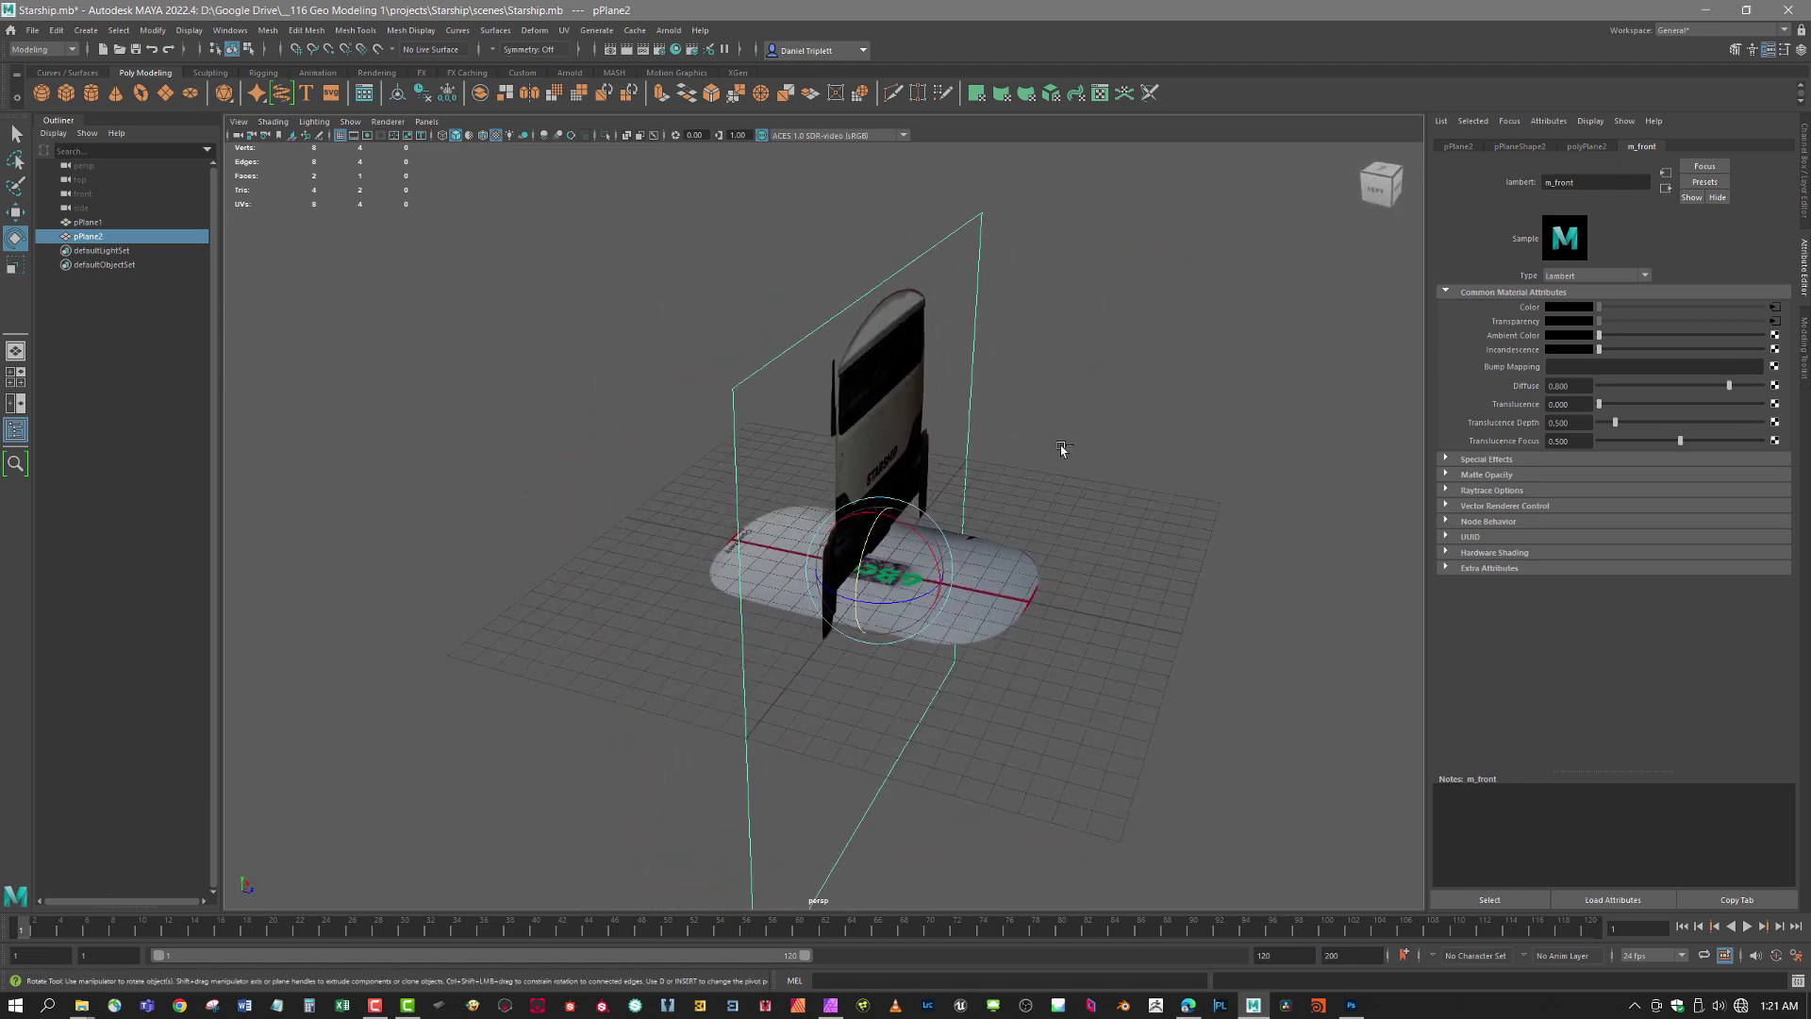
{"action": "key", "text": "ctrl+d"}
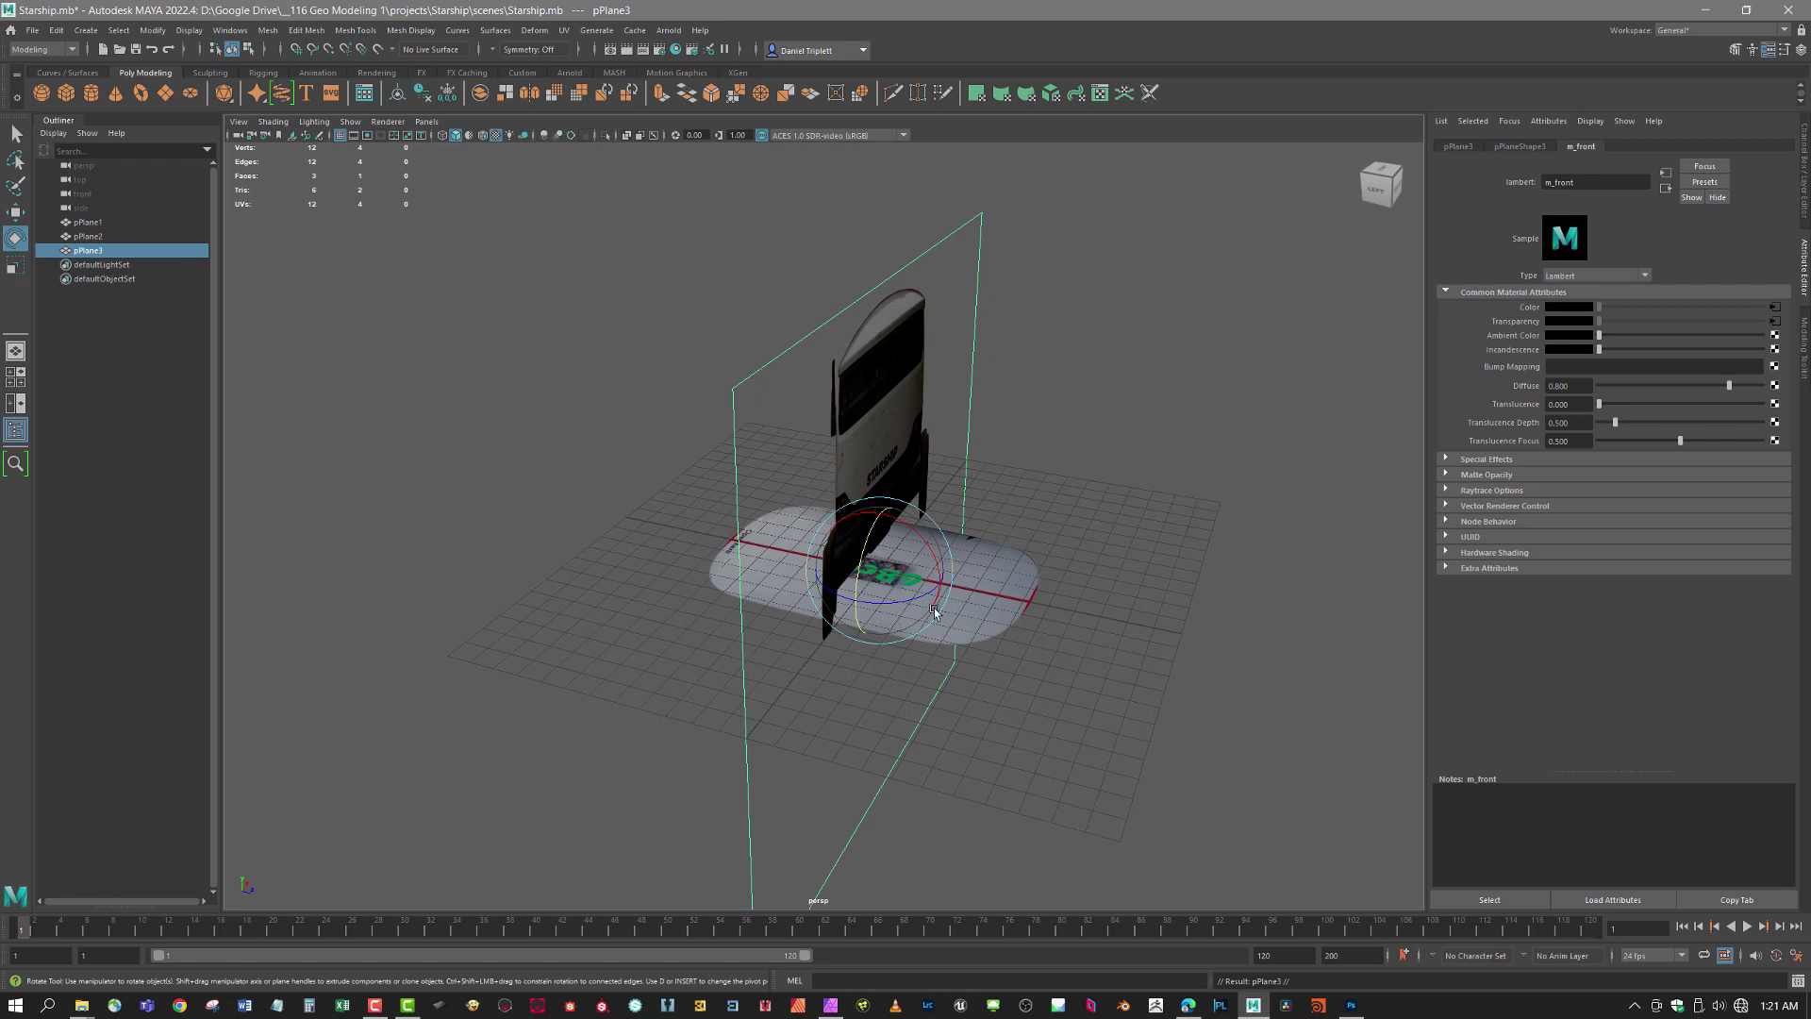
{"action": "left_click_drag", "start_coordinate": [934, 611], "coordinate": [900, 602]}
{"action": "left_click_drag", "start_coordinate": [903, 601], "coordinate": [1044, 441]}
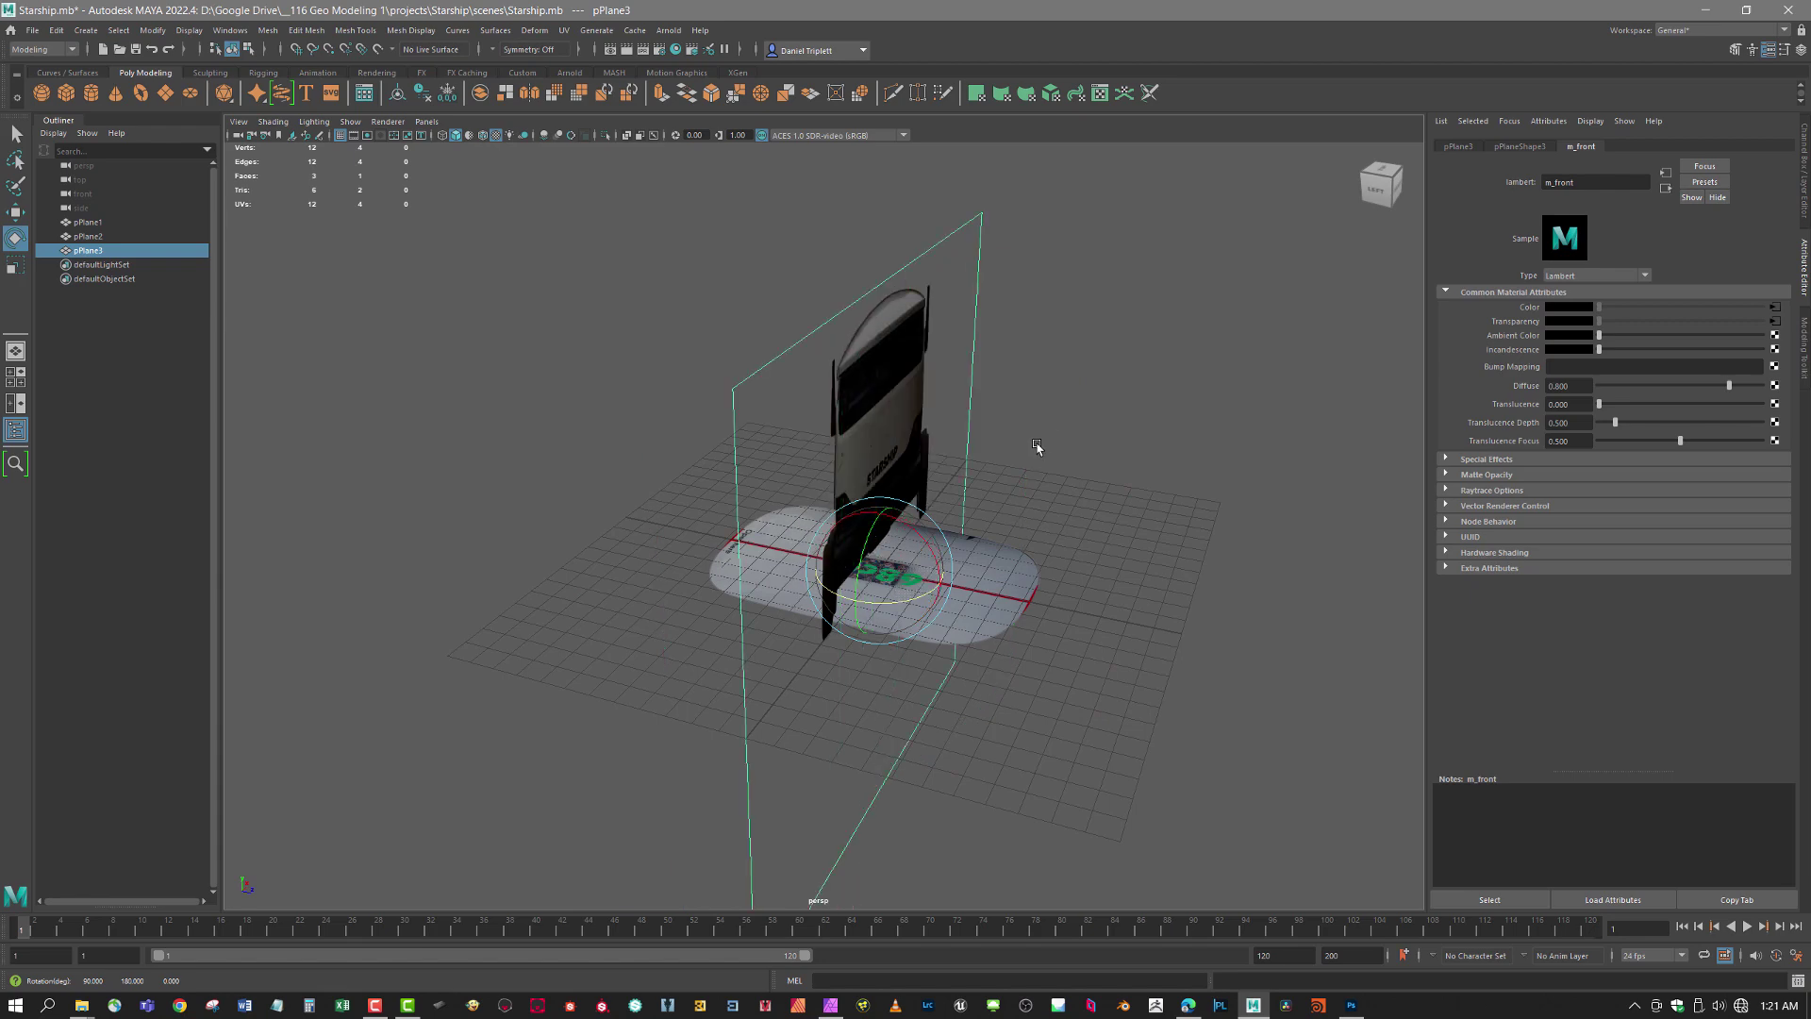
- Offset the backward-facing copy slightly from the front-view plane along the robot's length
{"action": "key", "text": "w"}
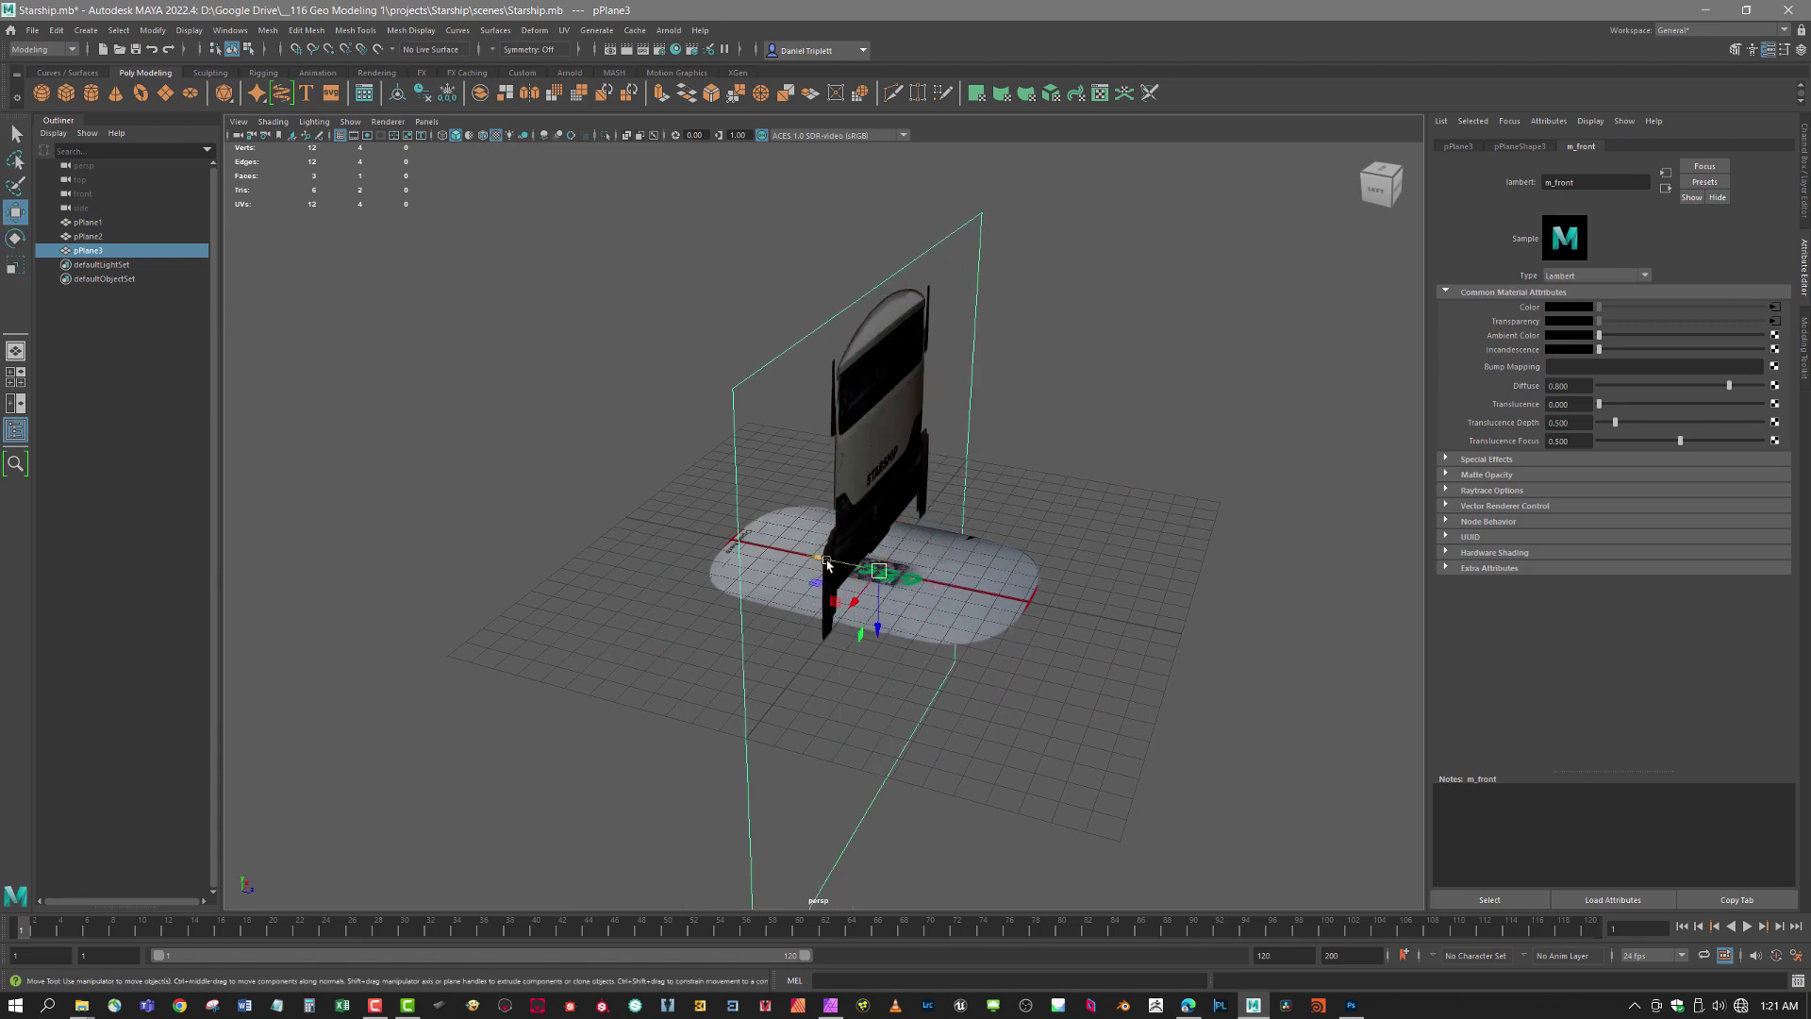
{"action": "left_click_drag", "start_coordinate": [825, 565], "coordinate": [1091, 501]}
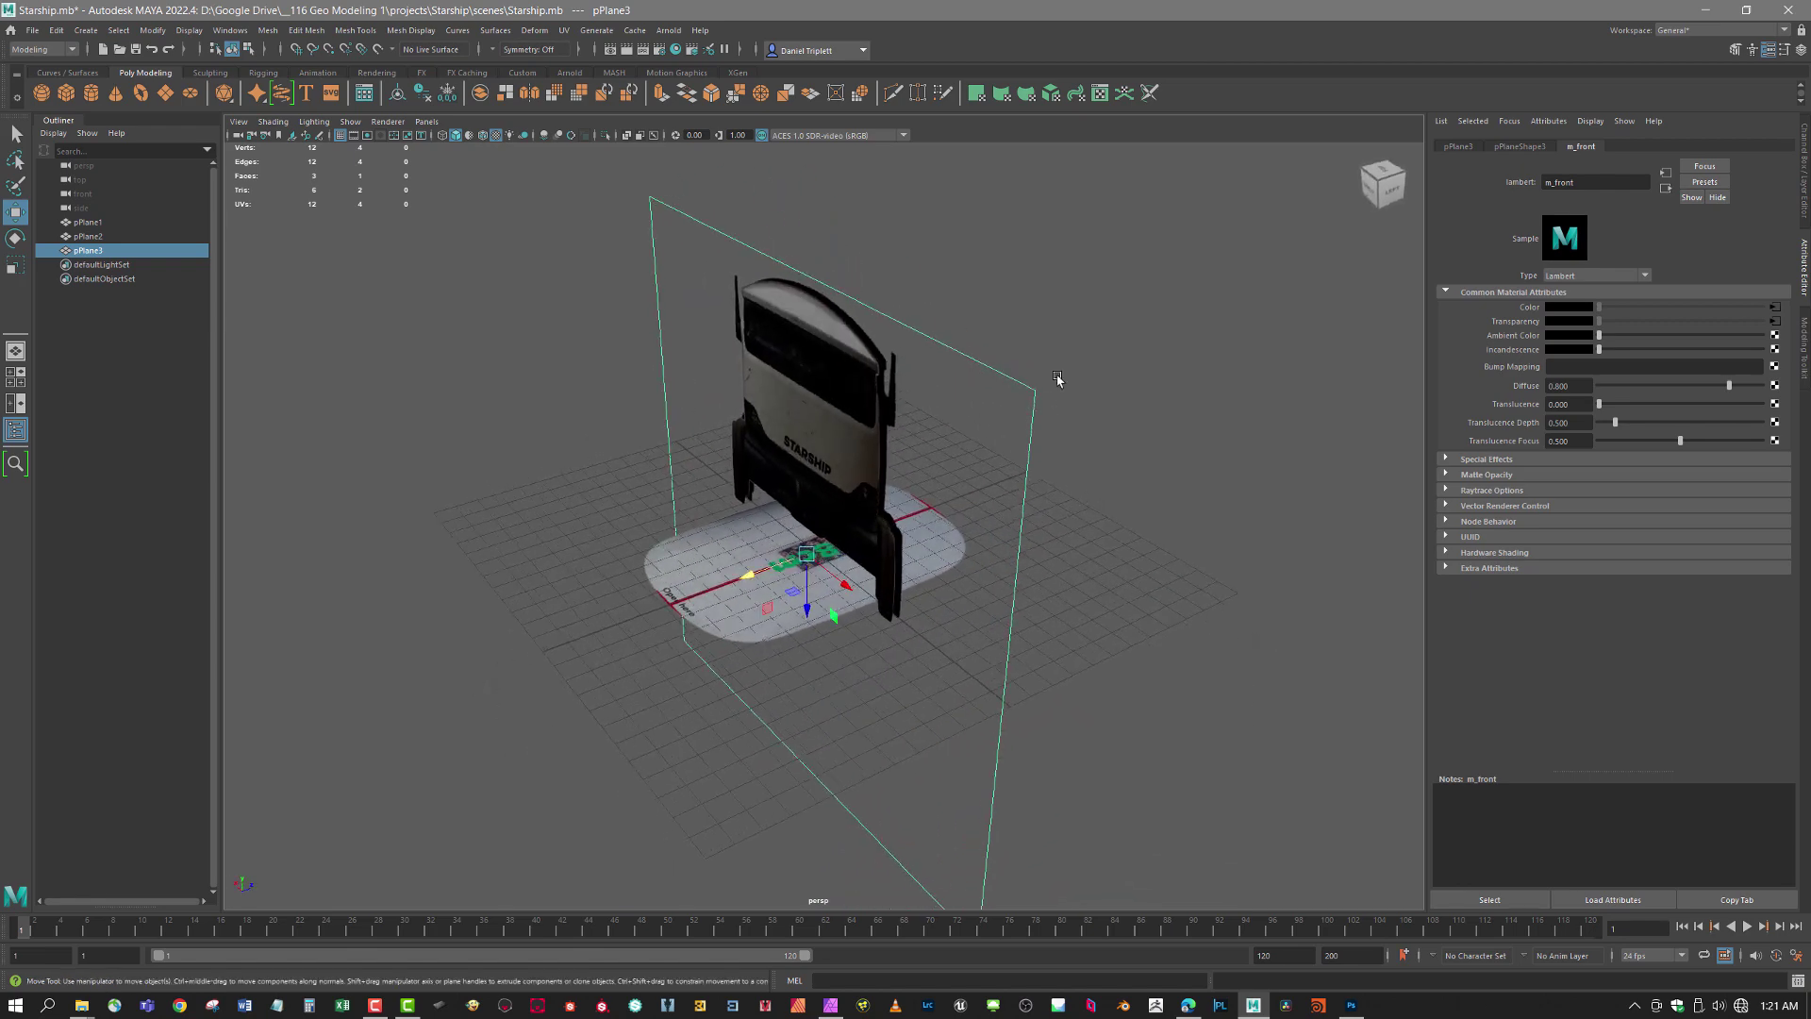
{"action": "left_click_drag", "start_coordinate": [957, 493], "coordinate": [1264, 437]}
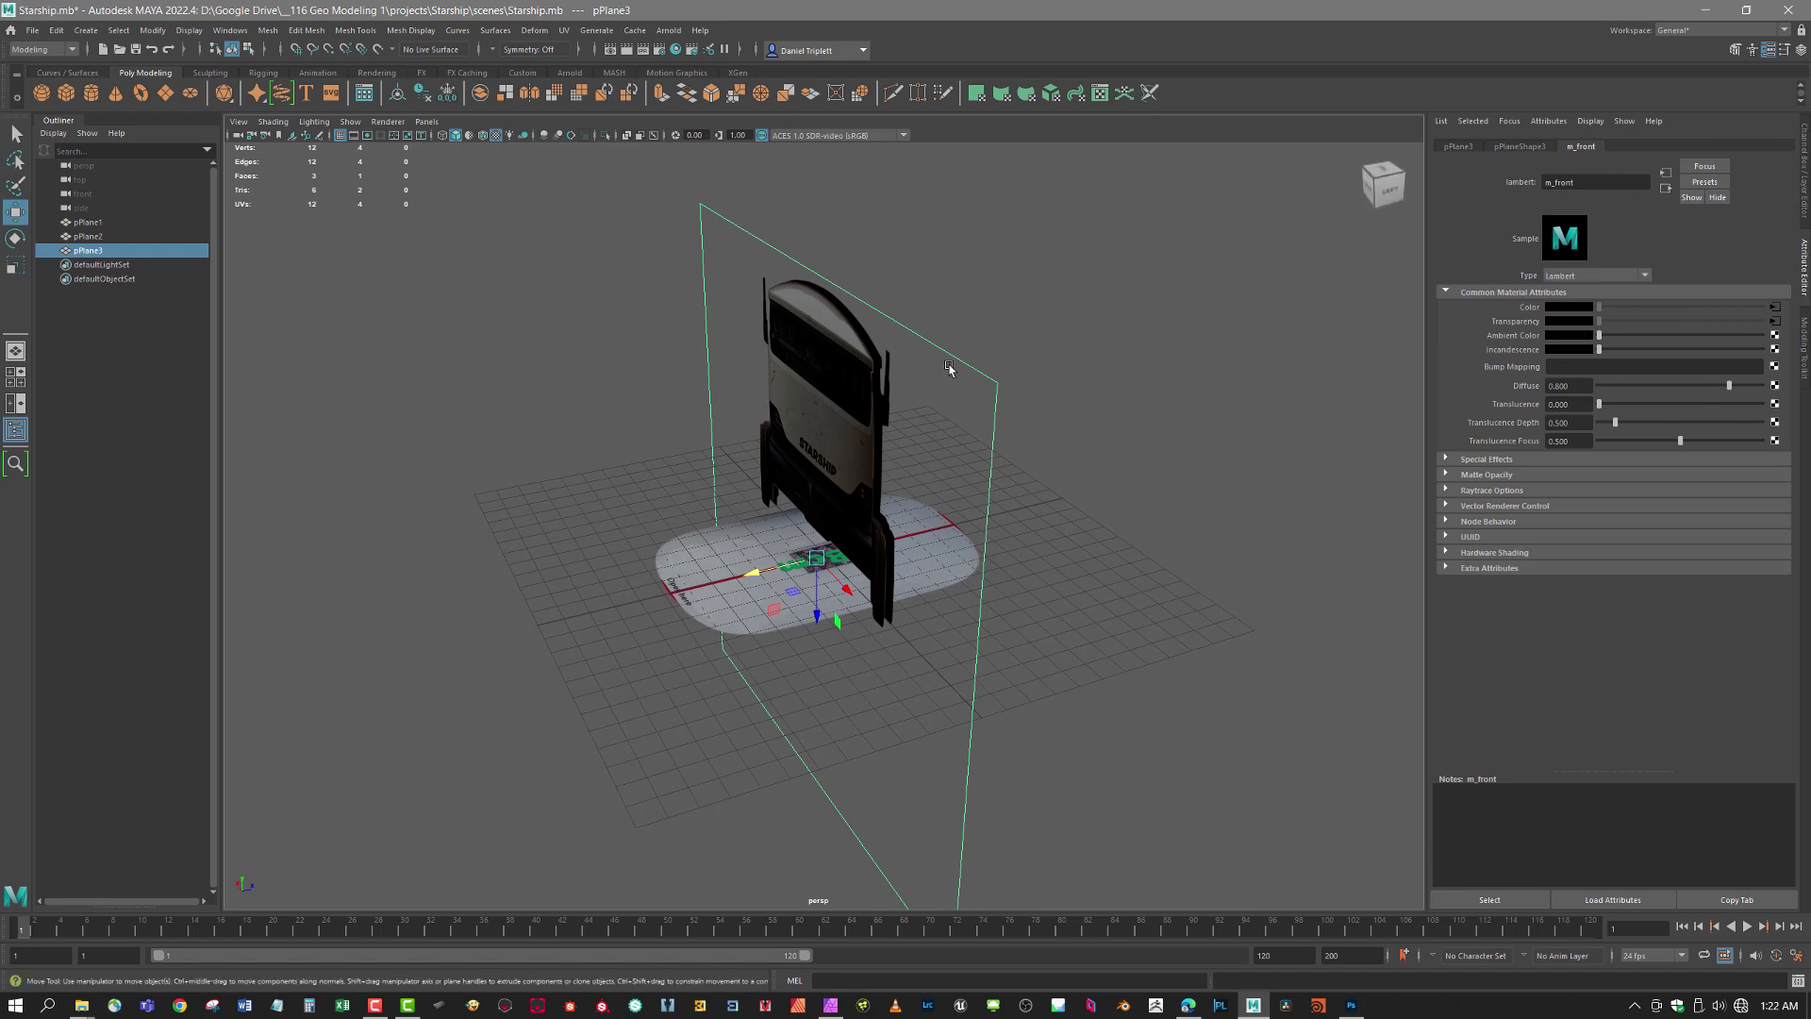
- Assign a new Lambert material to the backward-facing plane and name the material m_rear
{"action": "right_click", "coordinate": [855, 347]}
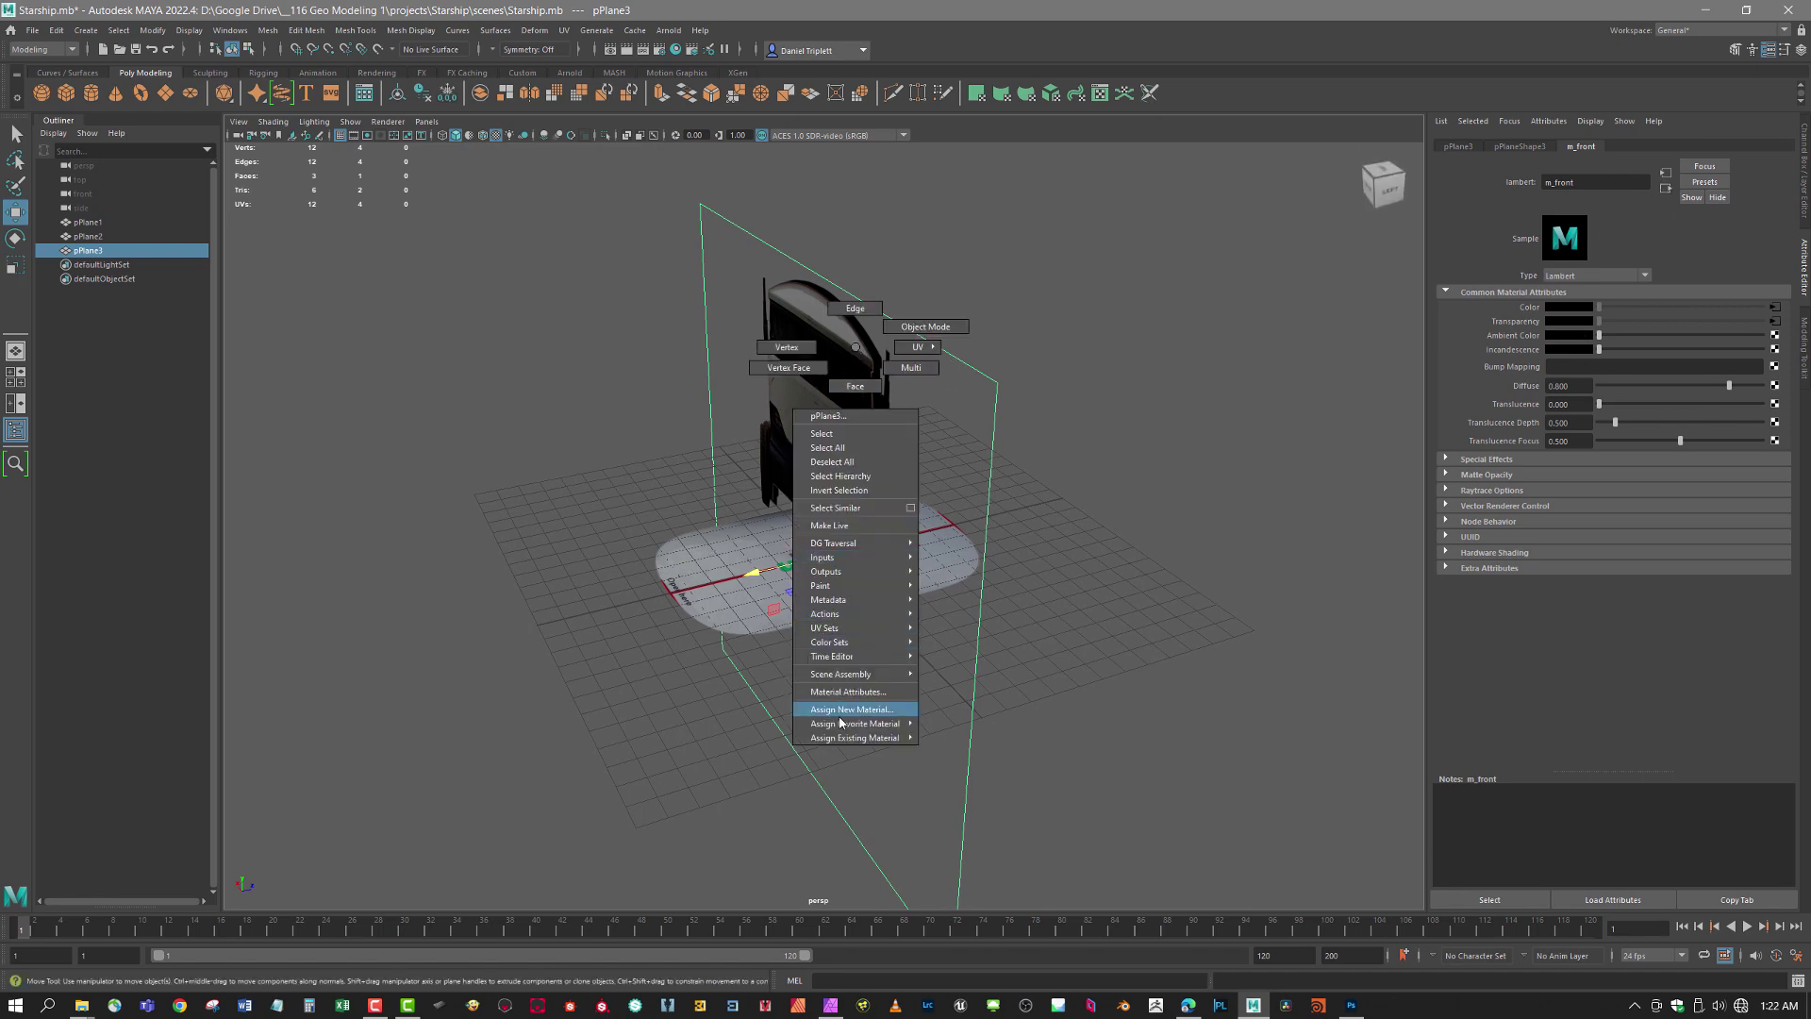
{"action": "left_click", "coordinate": [839, 712]}
{"action": "left_click", "coordinate": [740, 455]}
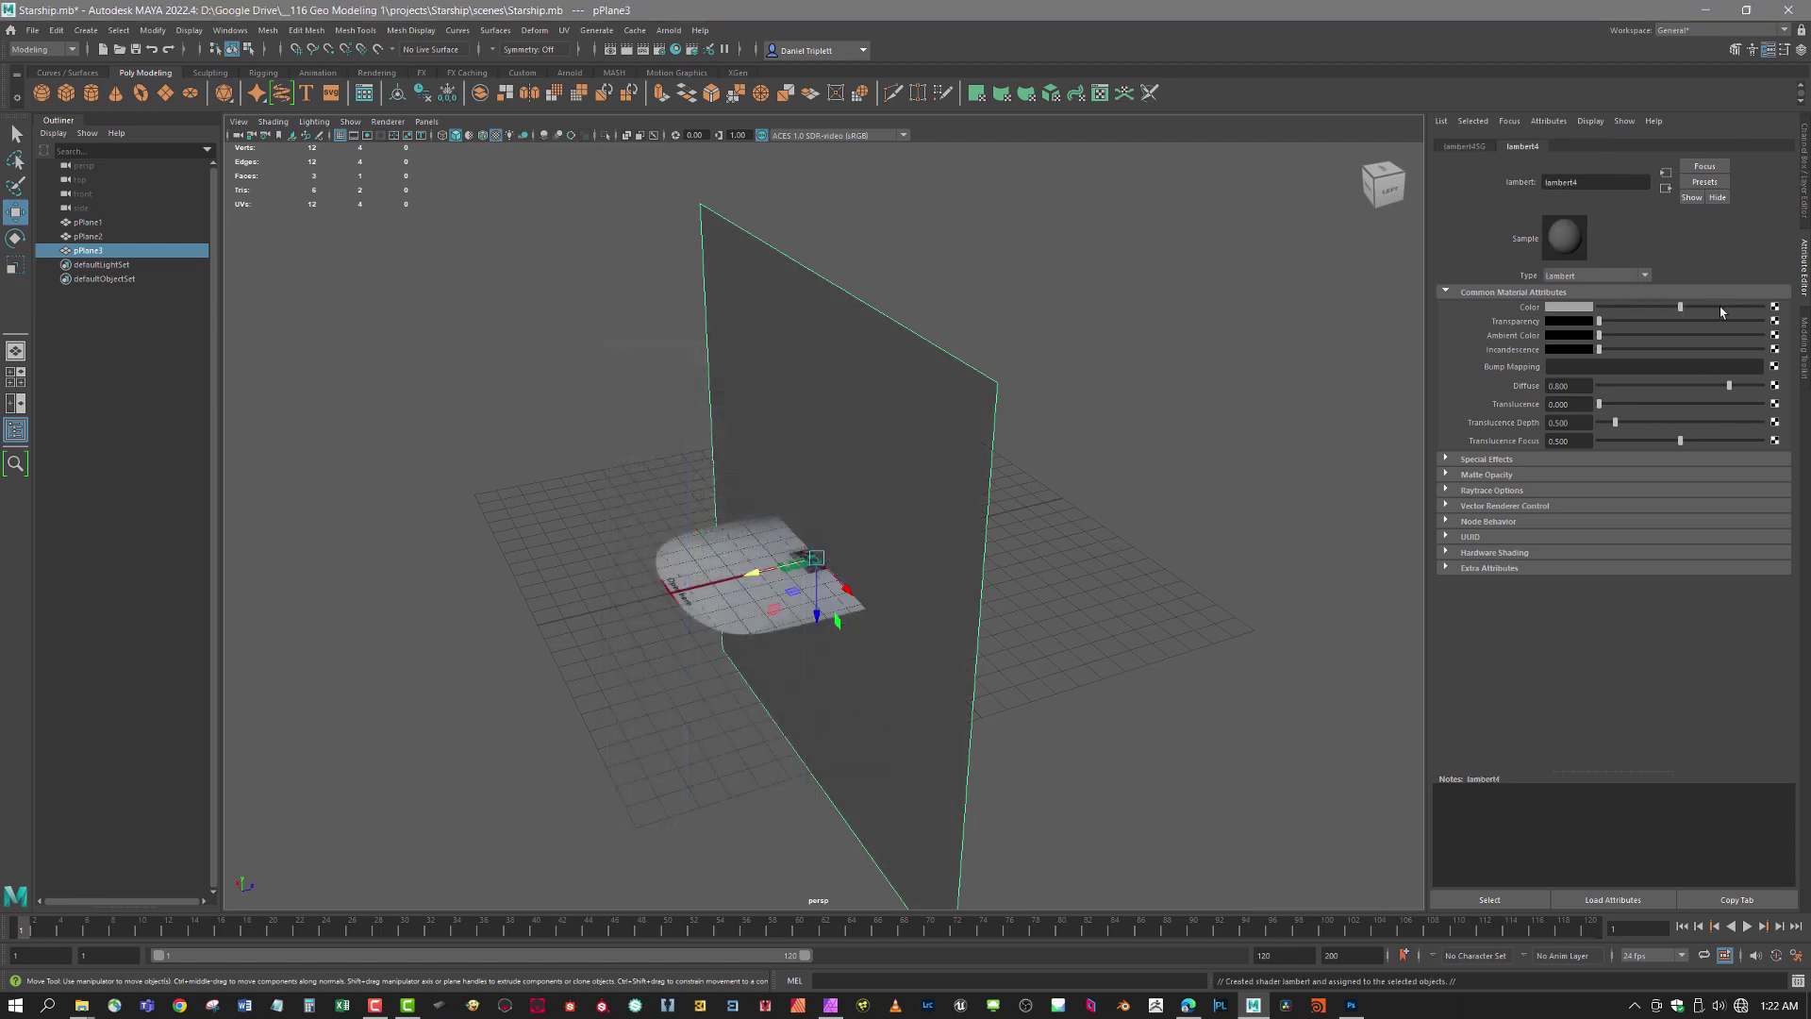
{"action": "double_click", "coordinate": [1566, 182]}
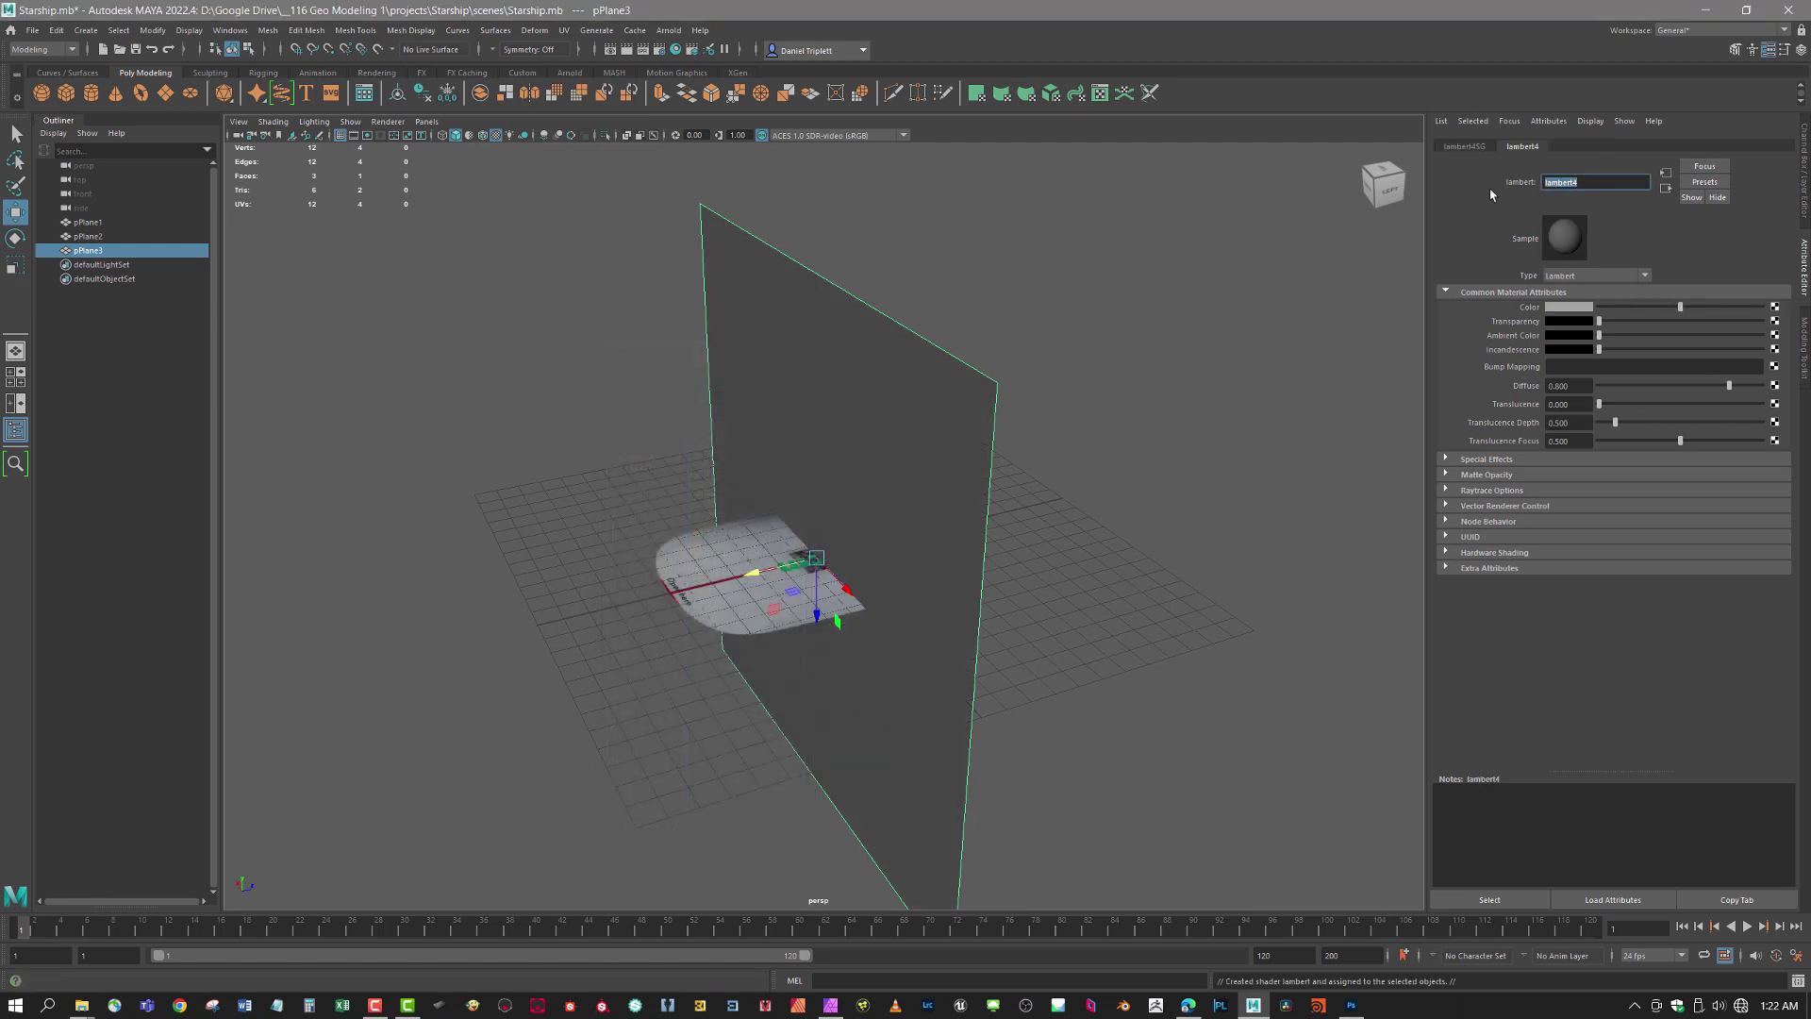
{"action": "type", "text": "m_rear"}
{"action": "key", "text": "Return"}
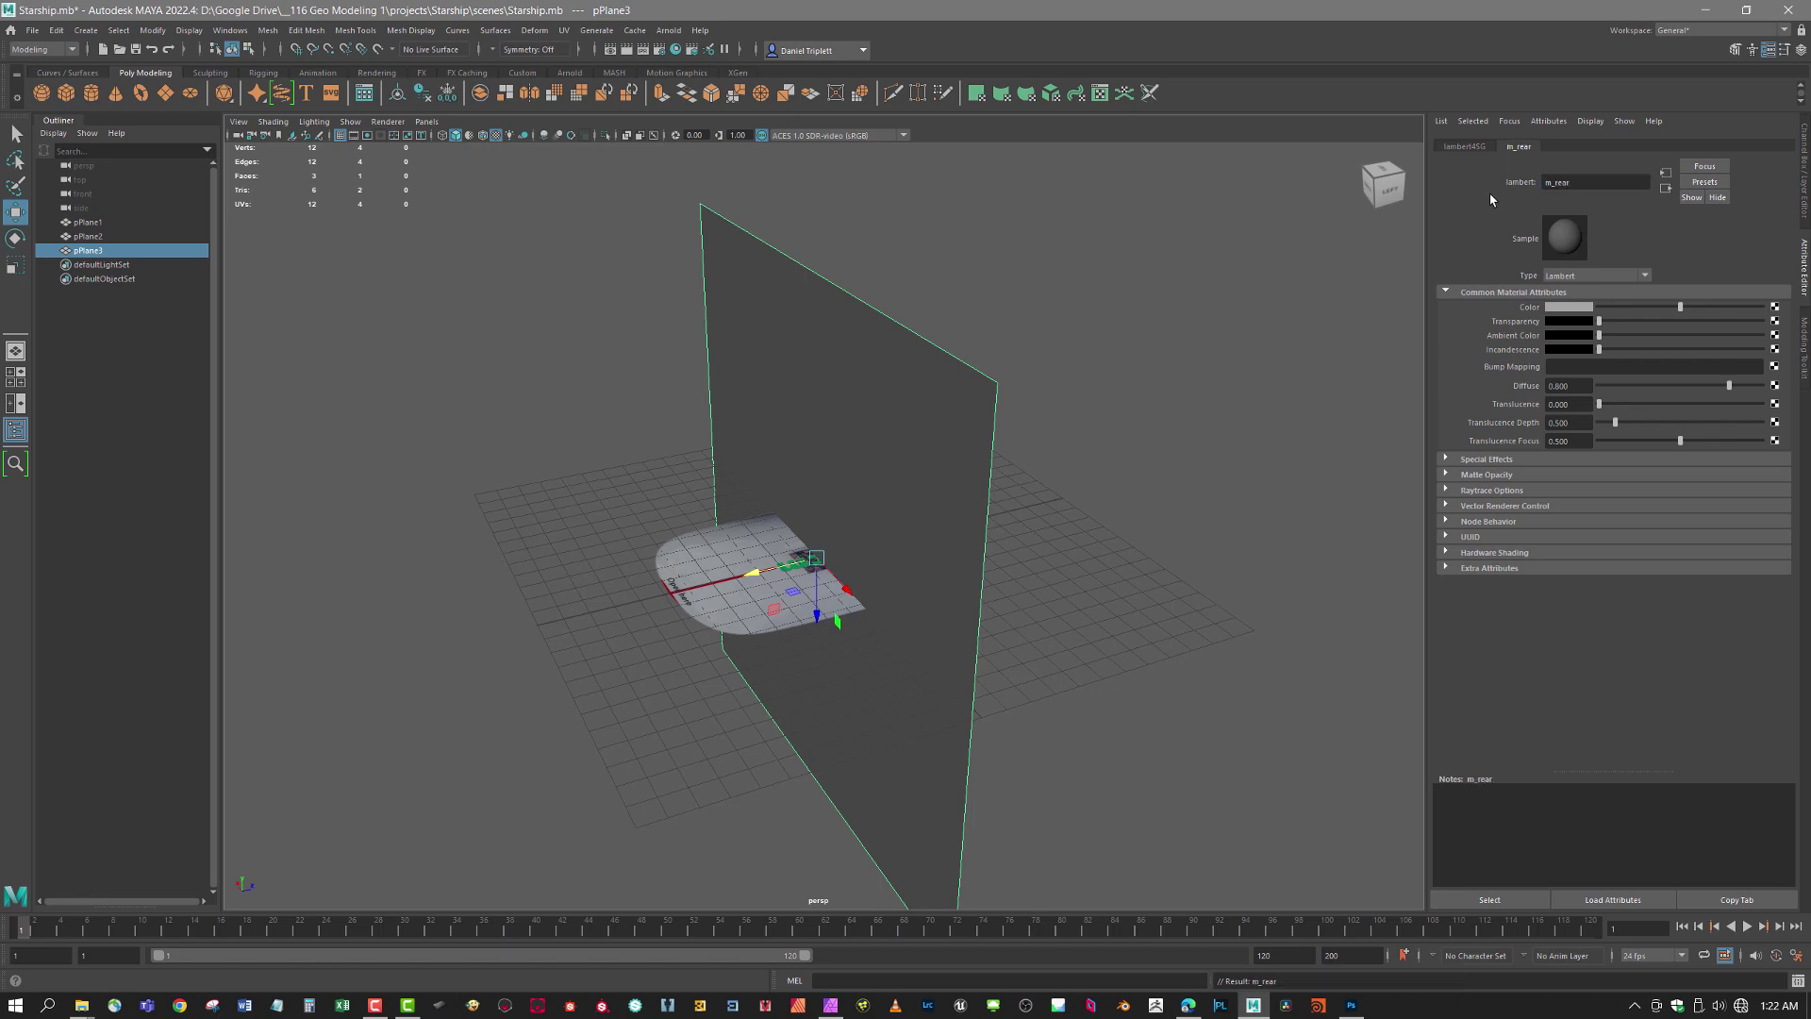
- Map a file texture using ref_starship_Back.tga to the color of the m_rear material
{"action": "left_click", "coordinate": [1774, 306]}
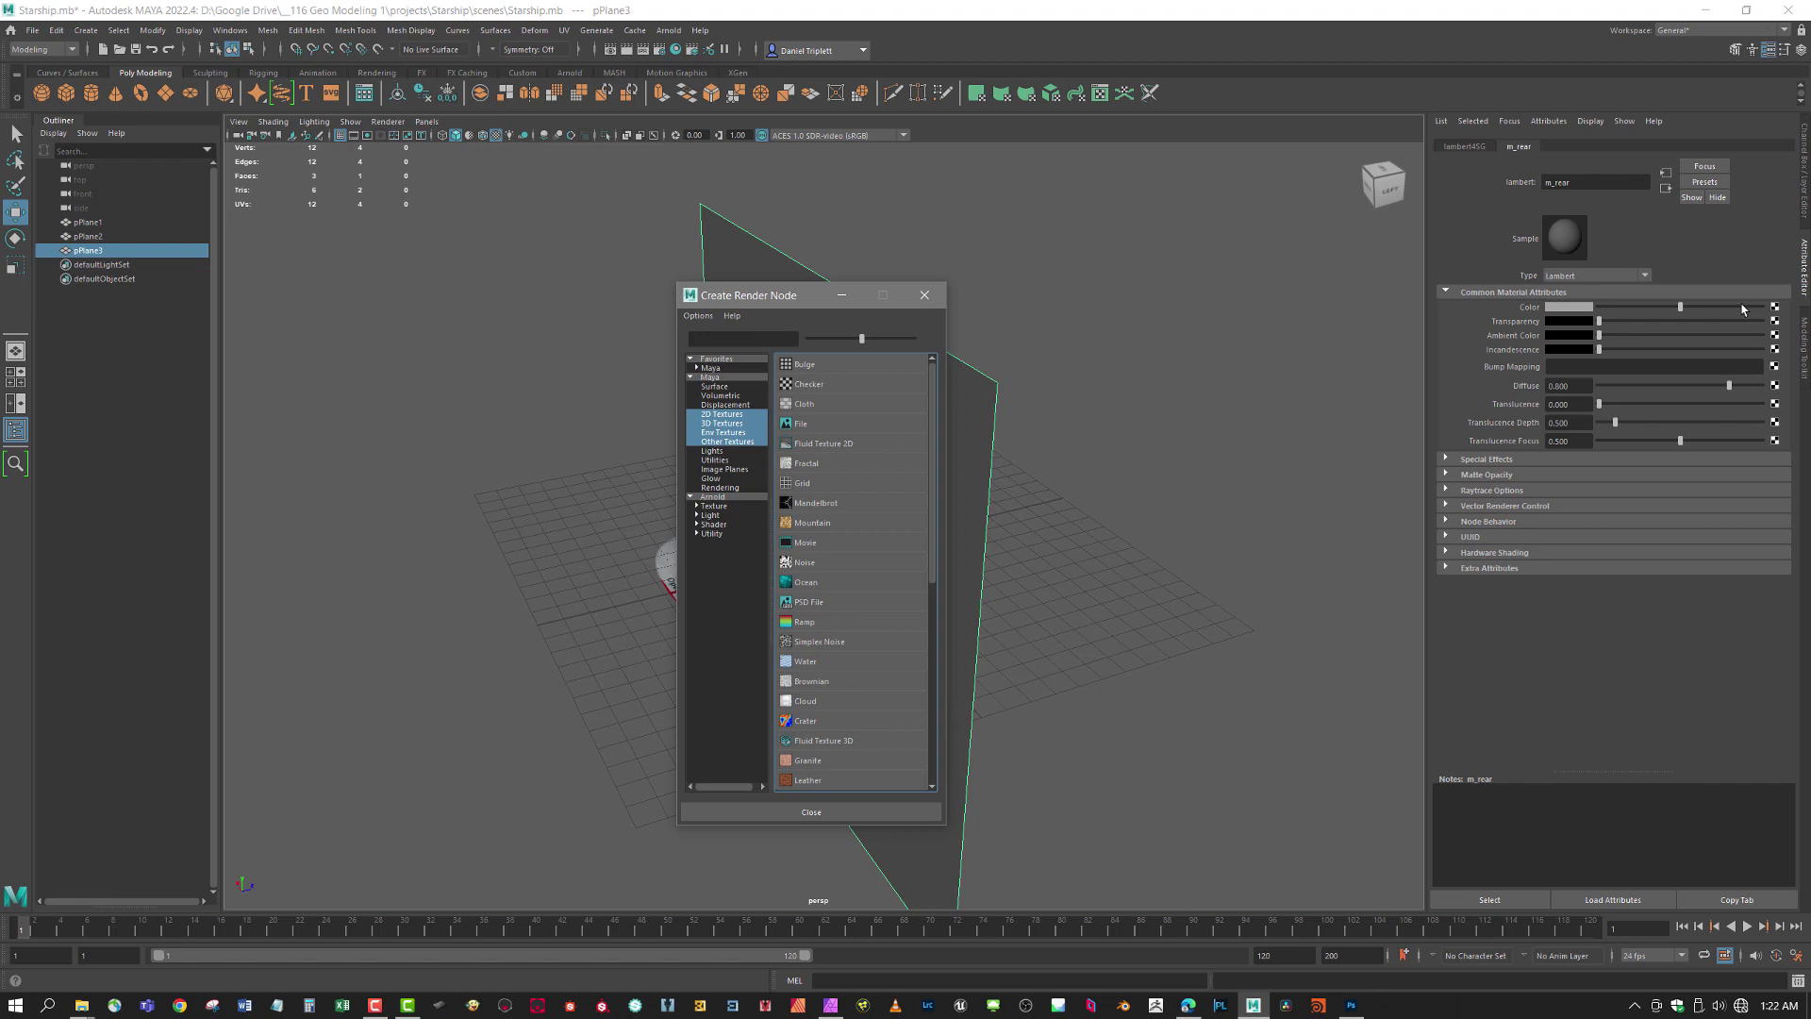
{"action": "left_click", "coordinate": [801, 424]}
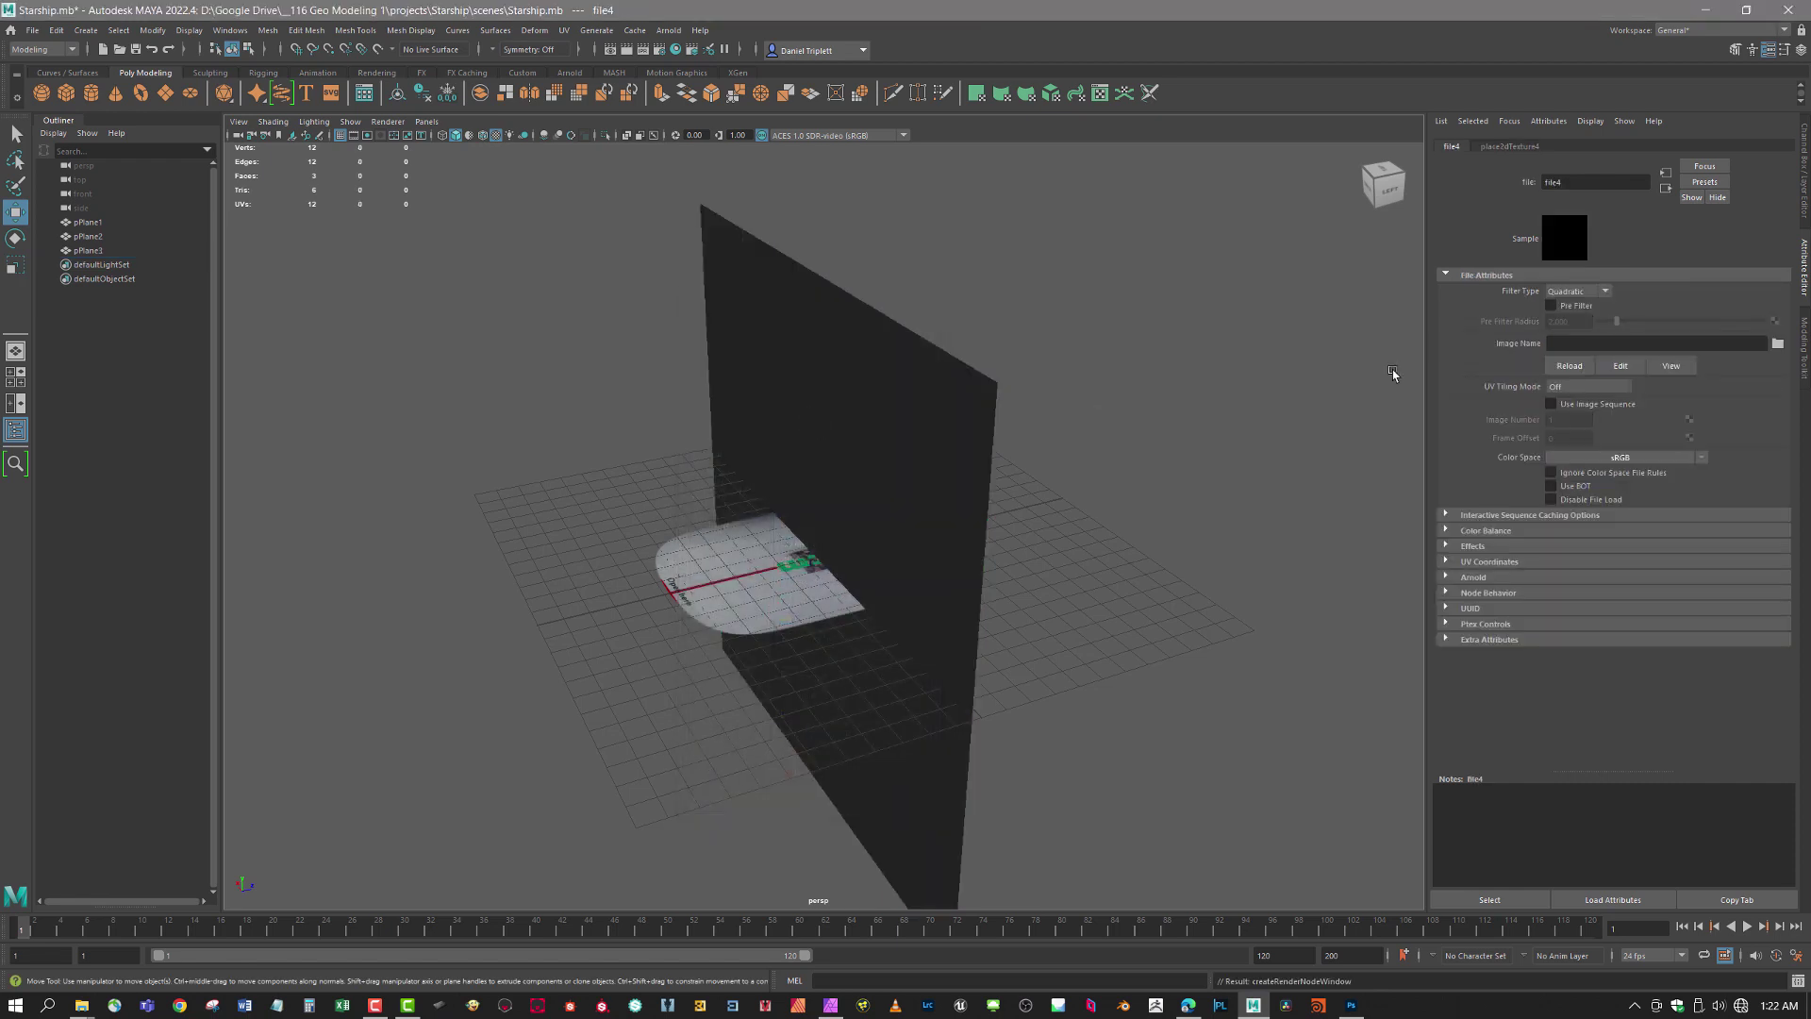
{"action": "left_click", "coordinate": [1776, 345]}
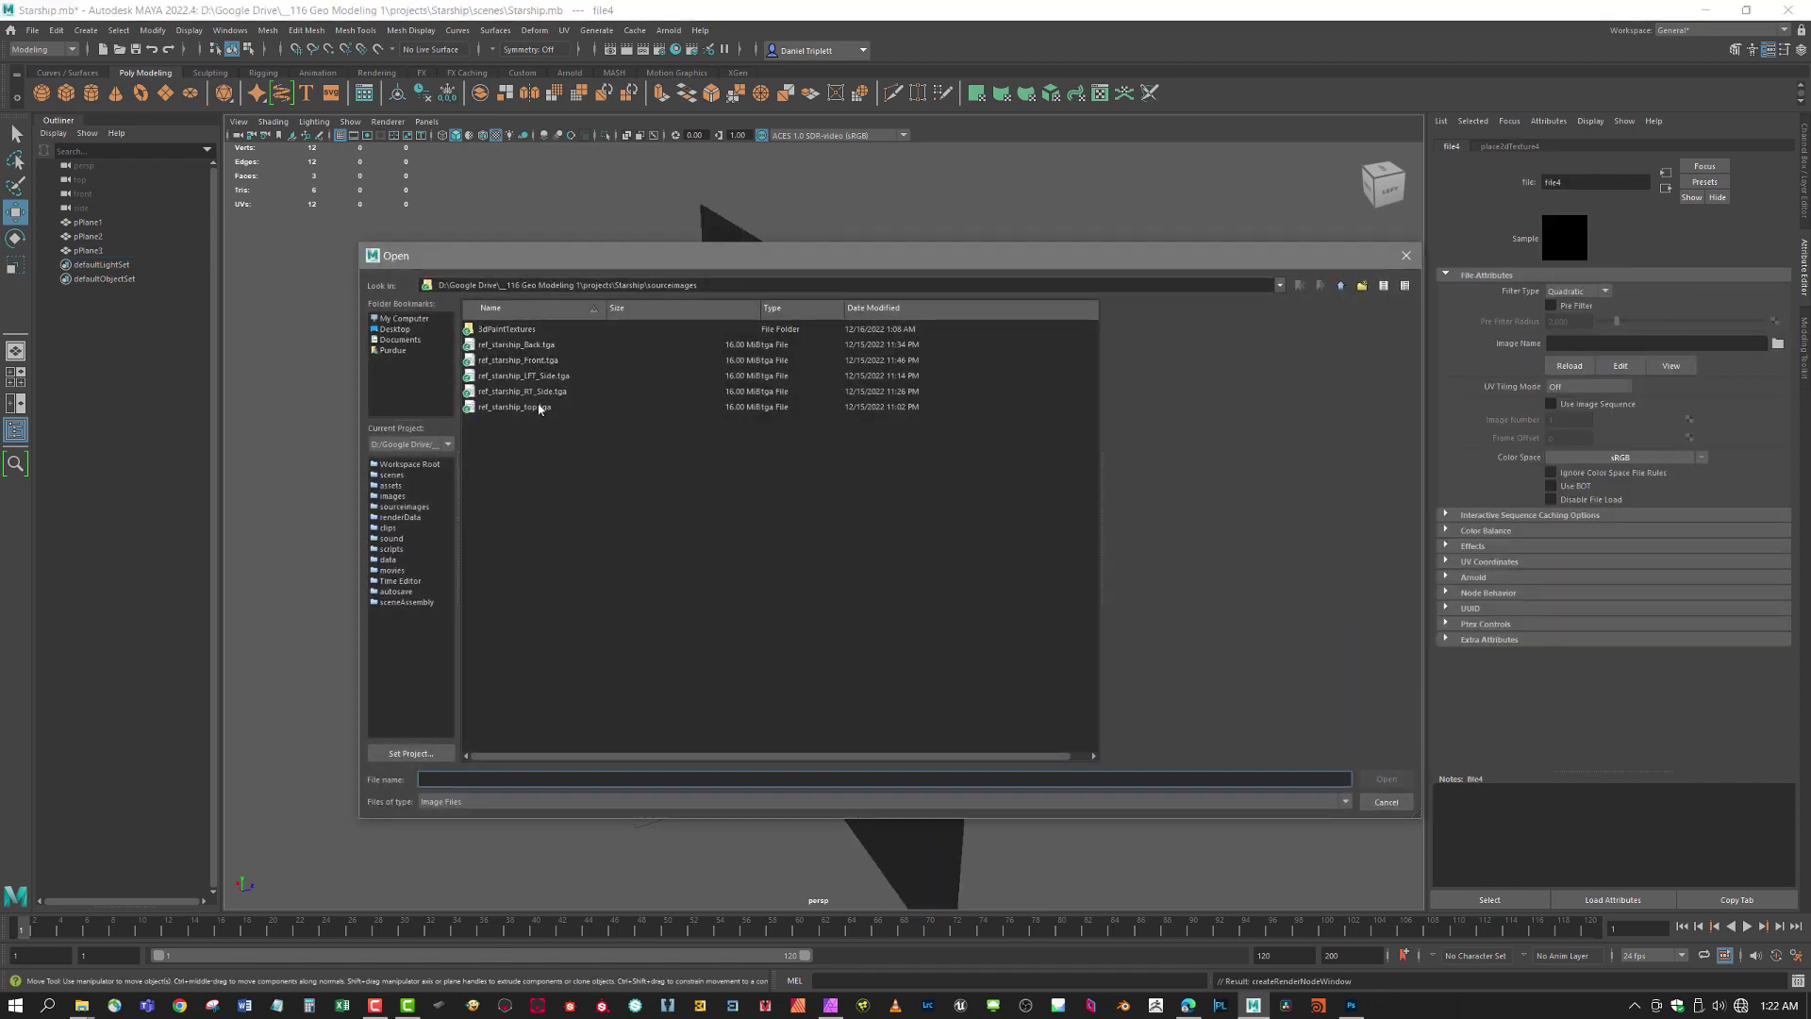
{"action": "left_click", "coordinate": [524, 345]}
{"action": "left_click", "coordinate": [1386, 779]}
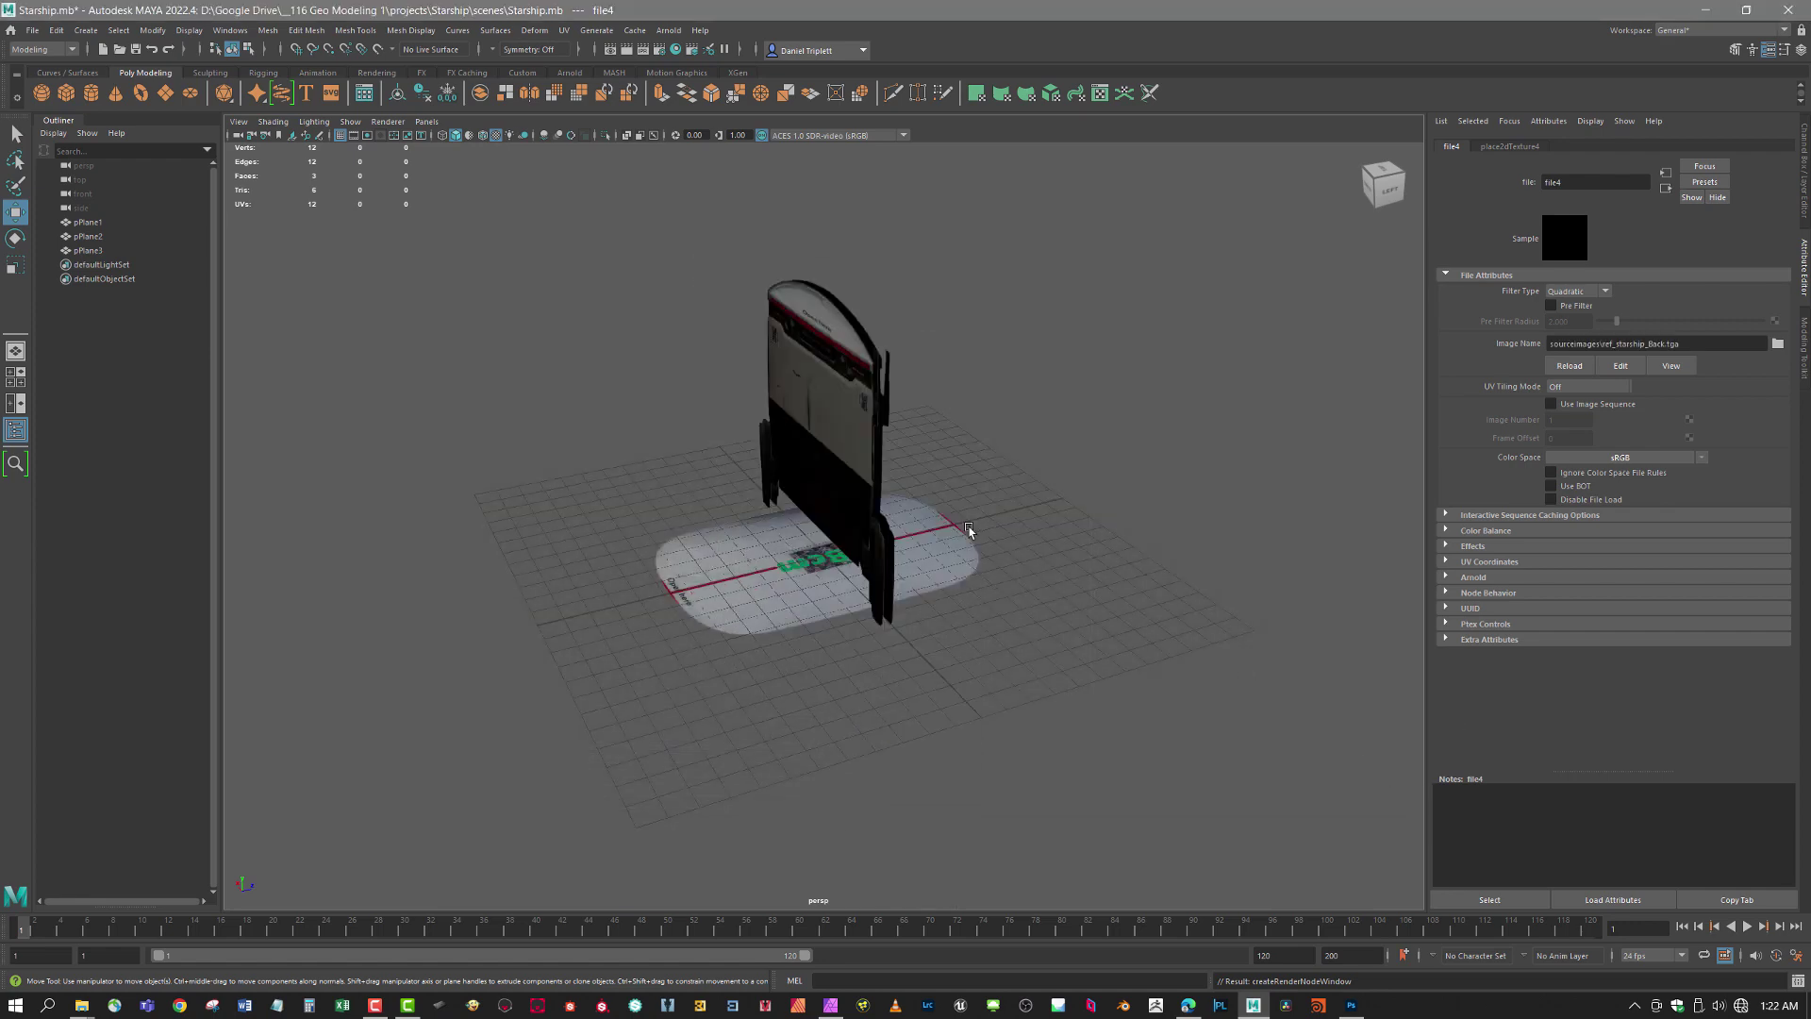
- Duplicate the top-view plane and rotate the copy 90° so it stands upright along the robot's length
{"action": "left_click_drag", "start_coordinate": [958, 421], "coordinate": [958, 509]}
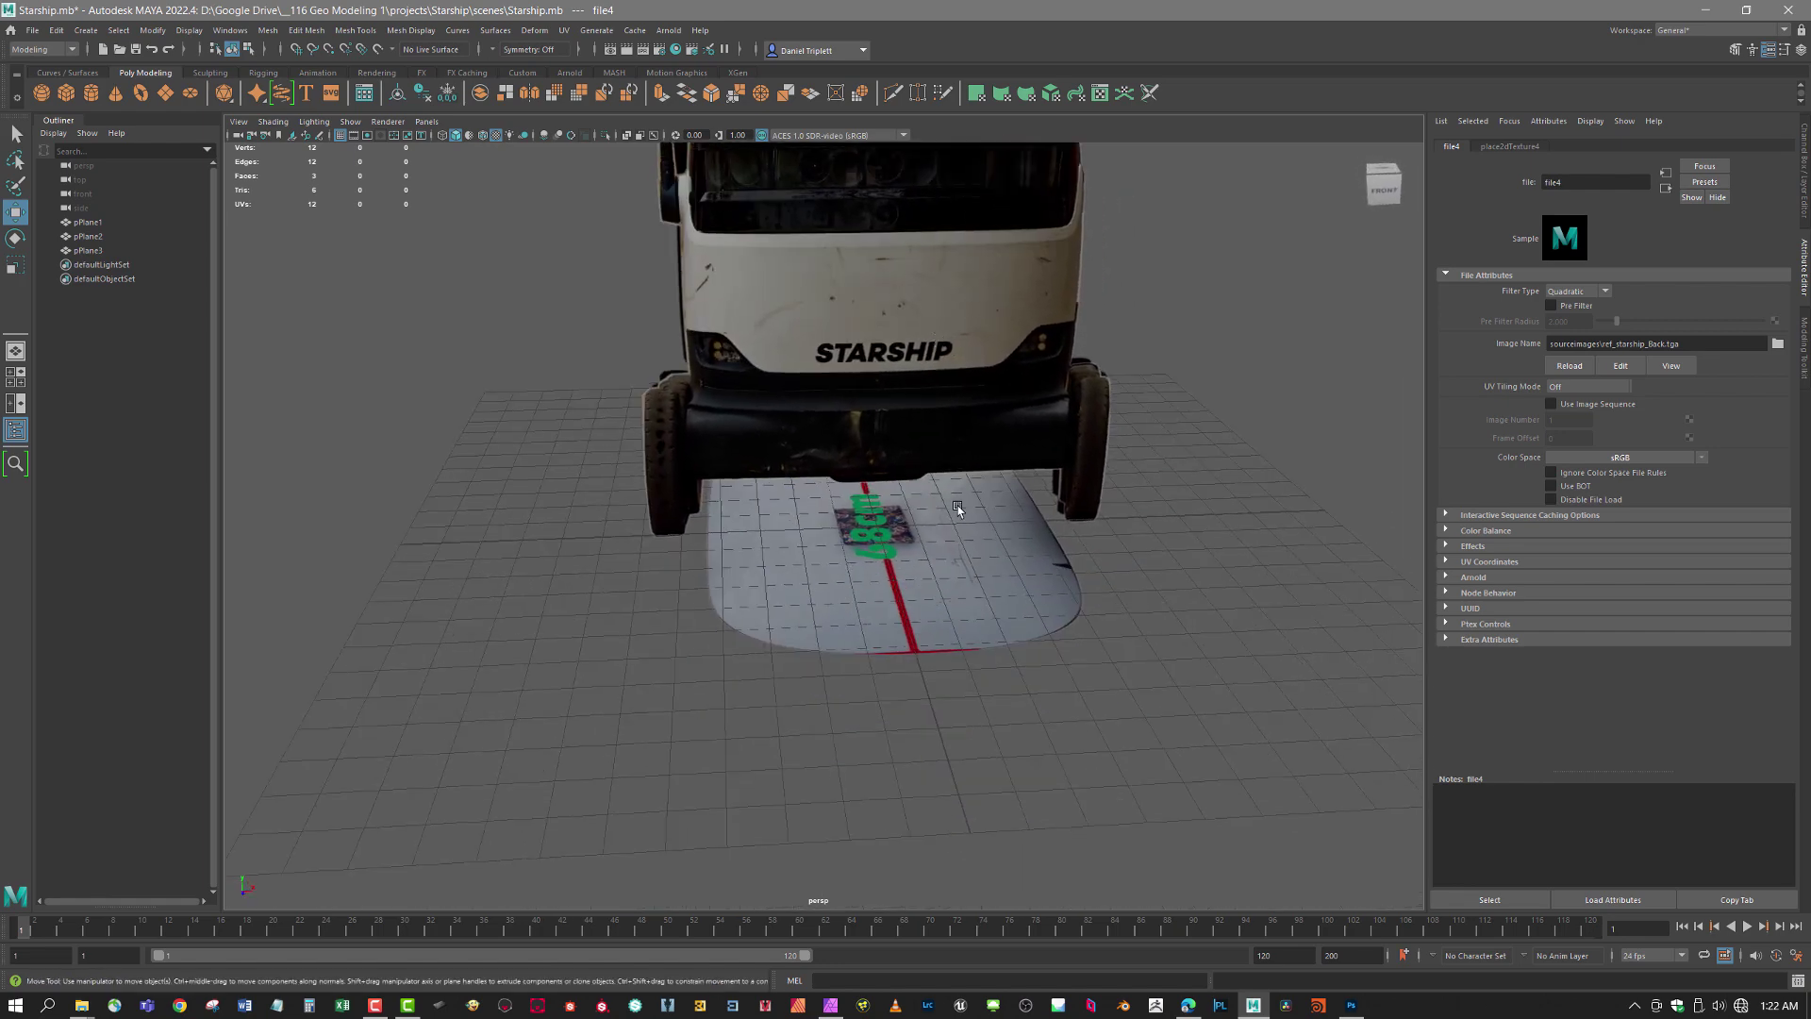
{"action": "left_click", "coordinate": [947, 539]}
{"action": "scroll", "coordinate": [1046, 555], "scroll_direction": "down", "scroll_amount": 5}
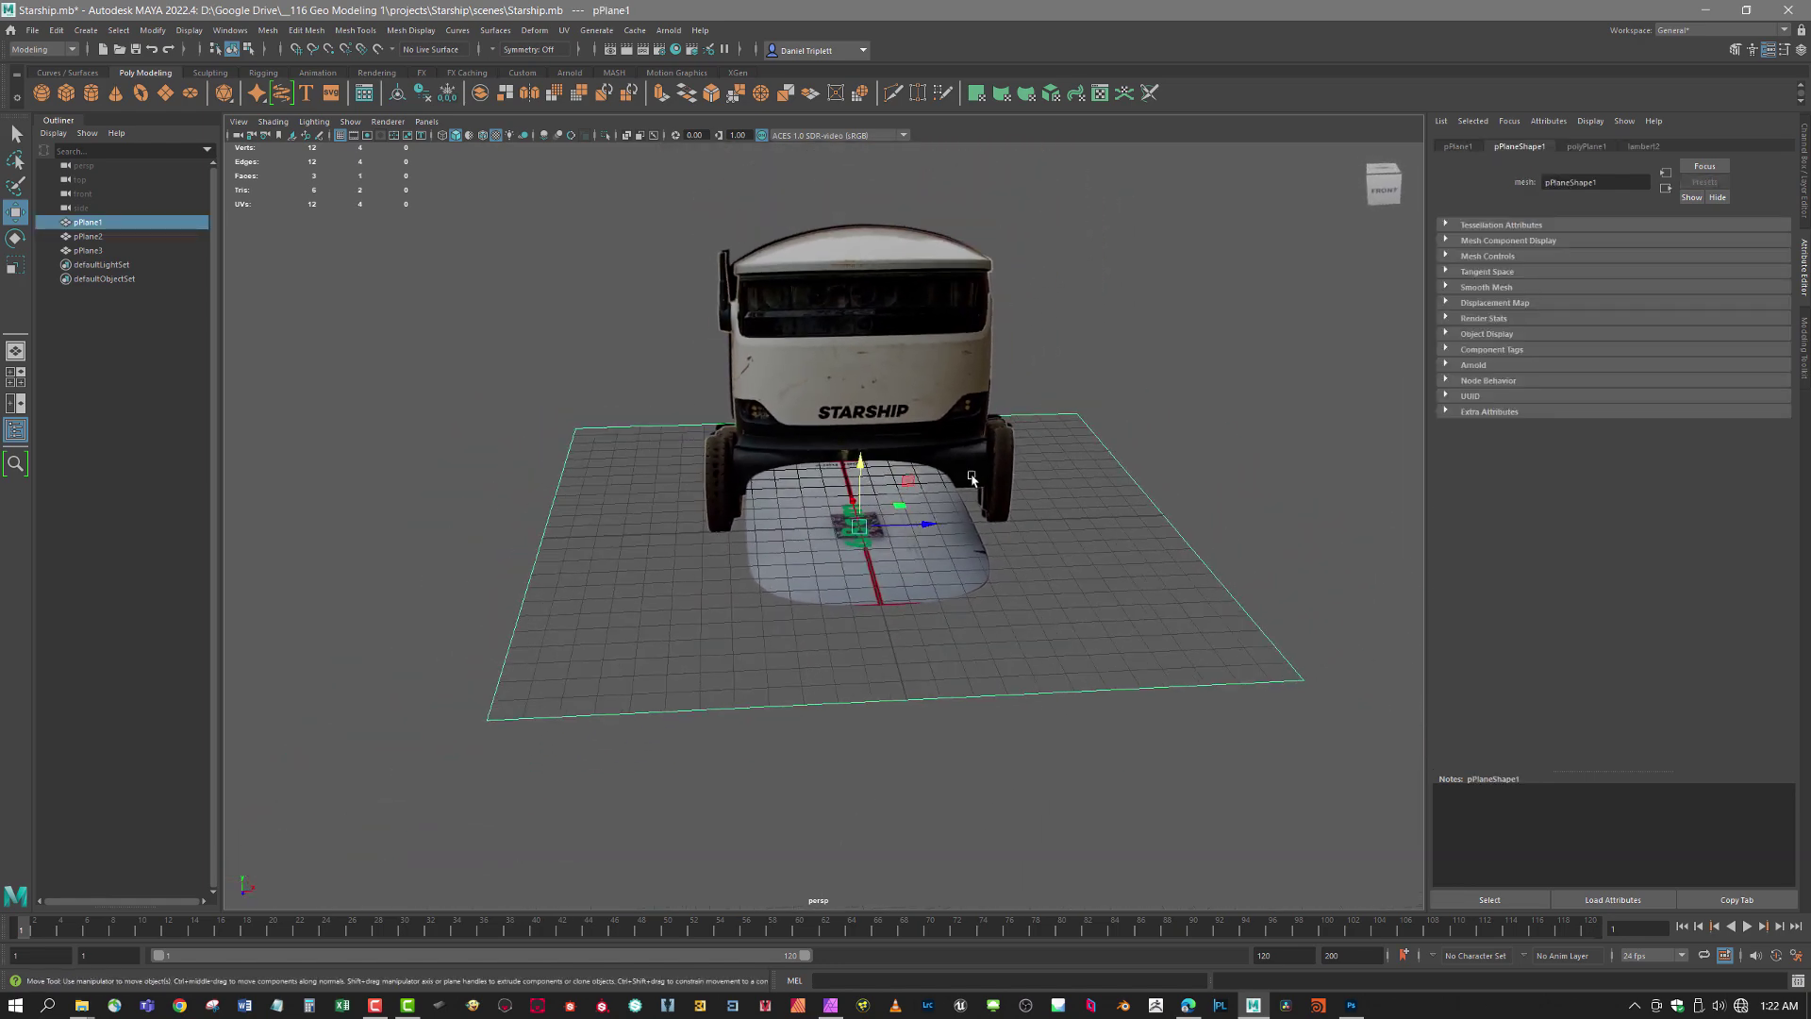
{"action": "key", "text": "ctrl+d"}
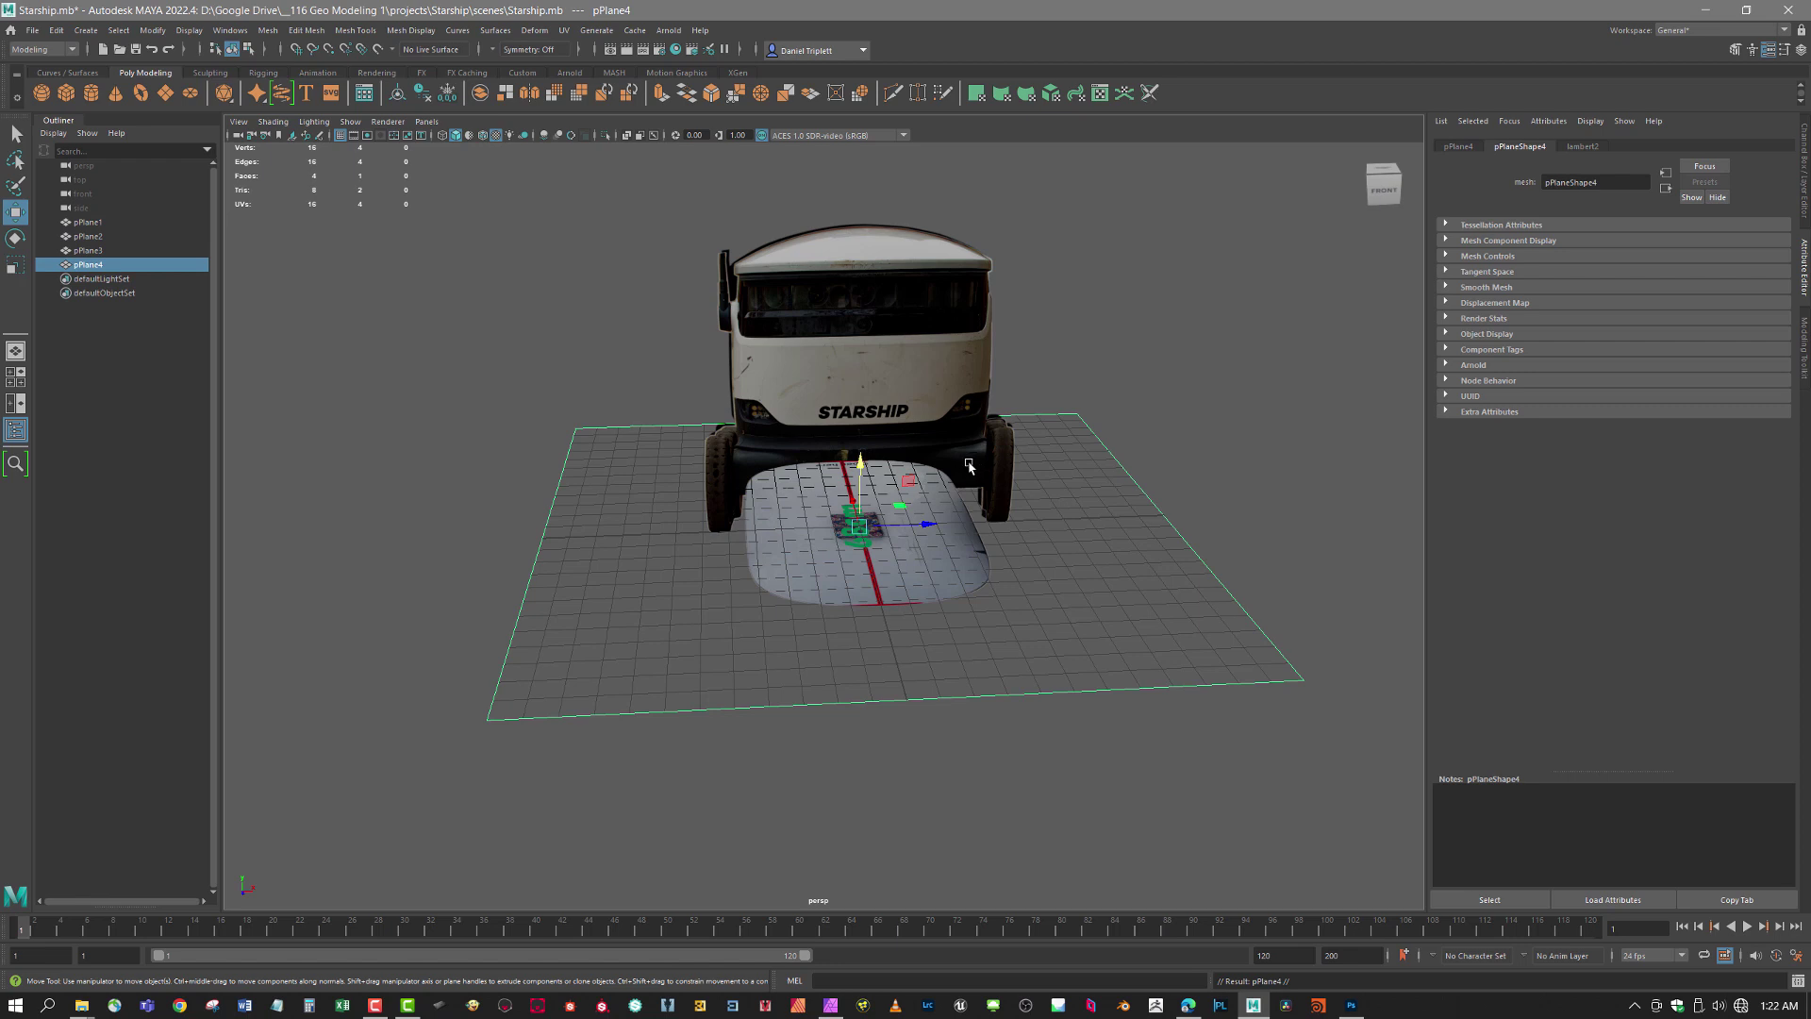
{"action": "key", "text": "e"}
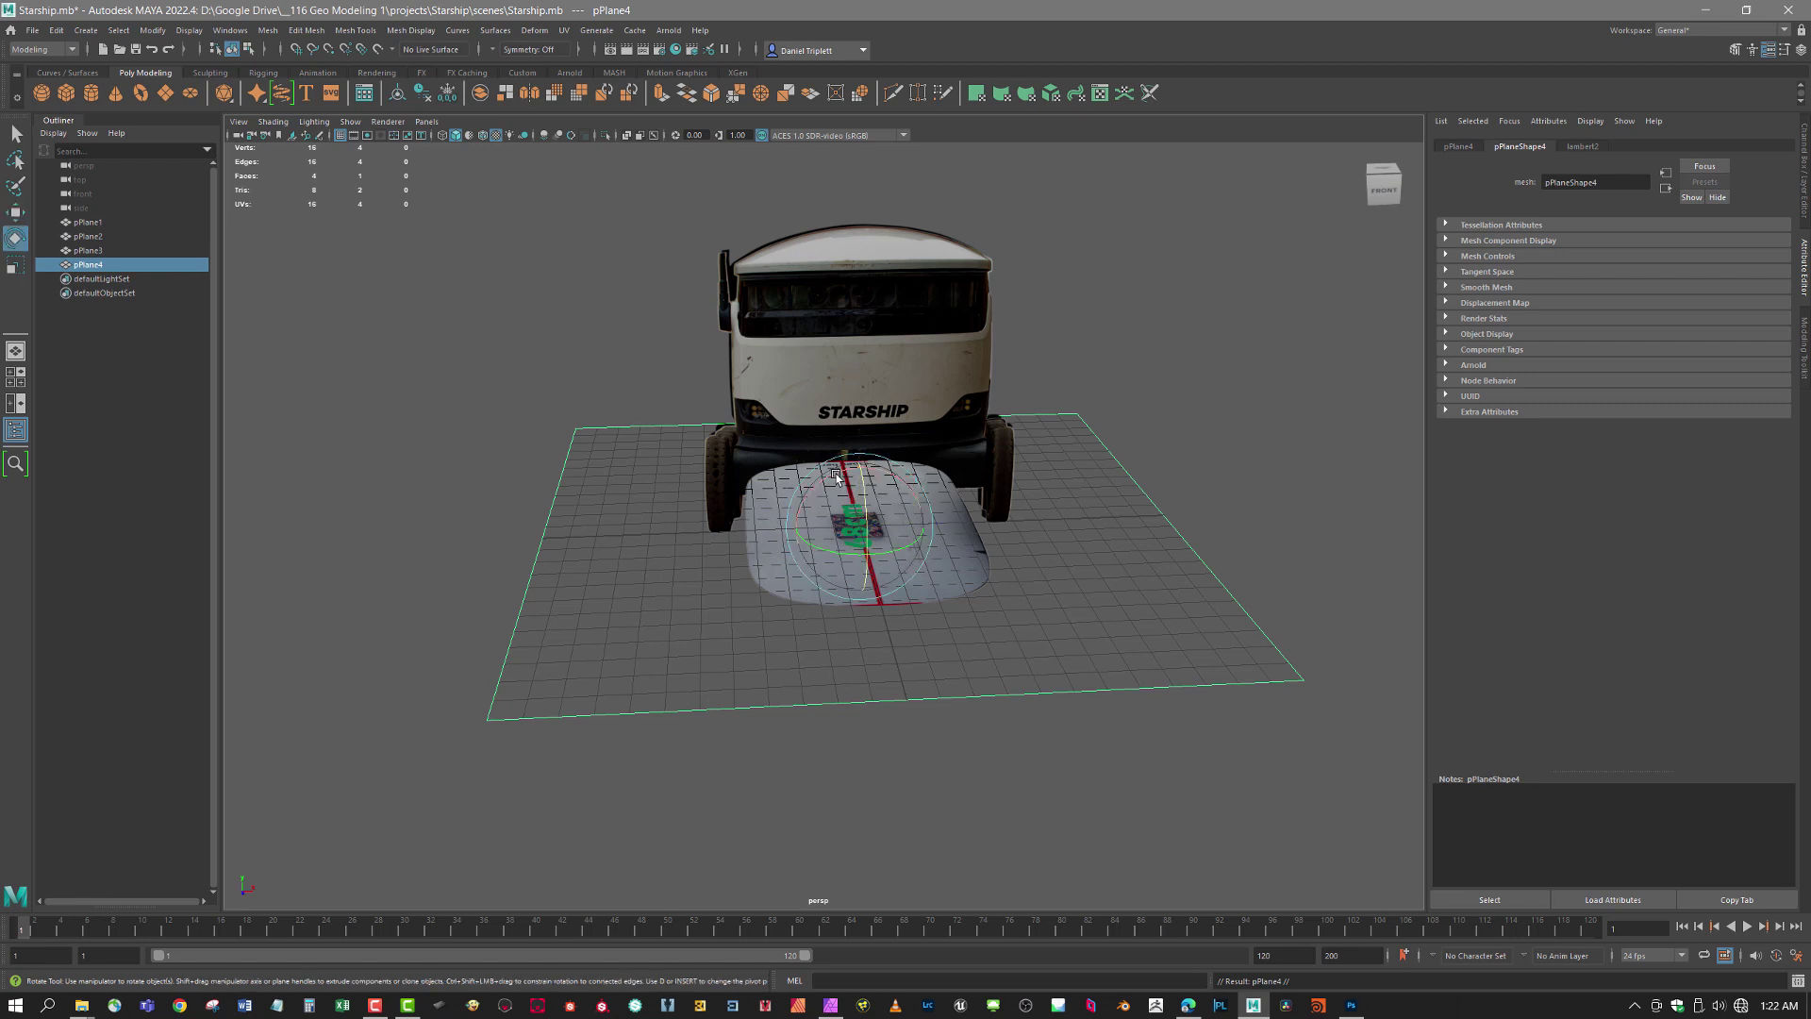
{"action": "left_click_drag", "start_coordinate": [839, 474], "coordinate": [926, 465]}
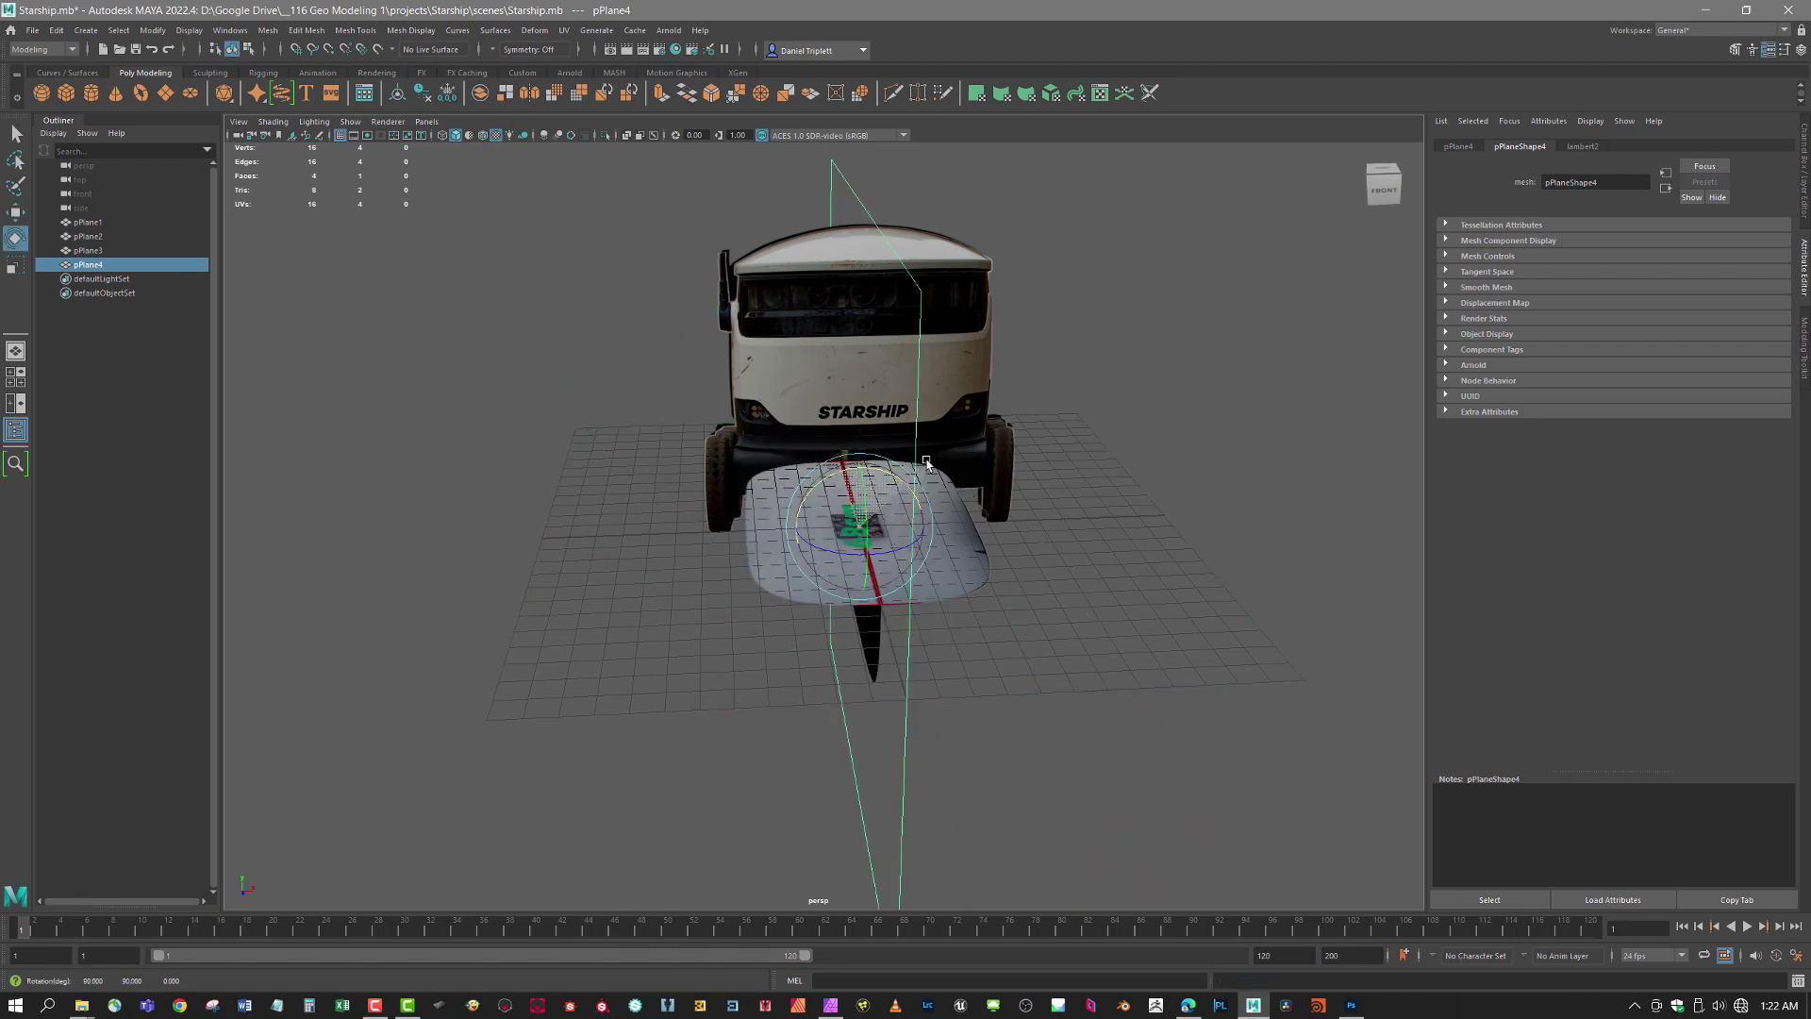
- Assign a new Lambert material to the upright side plane and name the material m_lft
{"action": "left_click_drag", "start_coordinate": [1096, 464], "coordinate": [991, 456]}
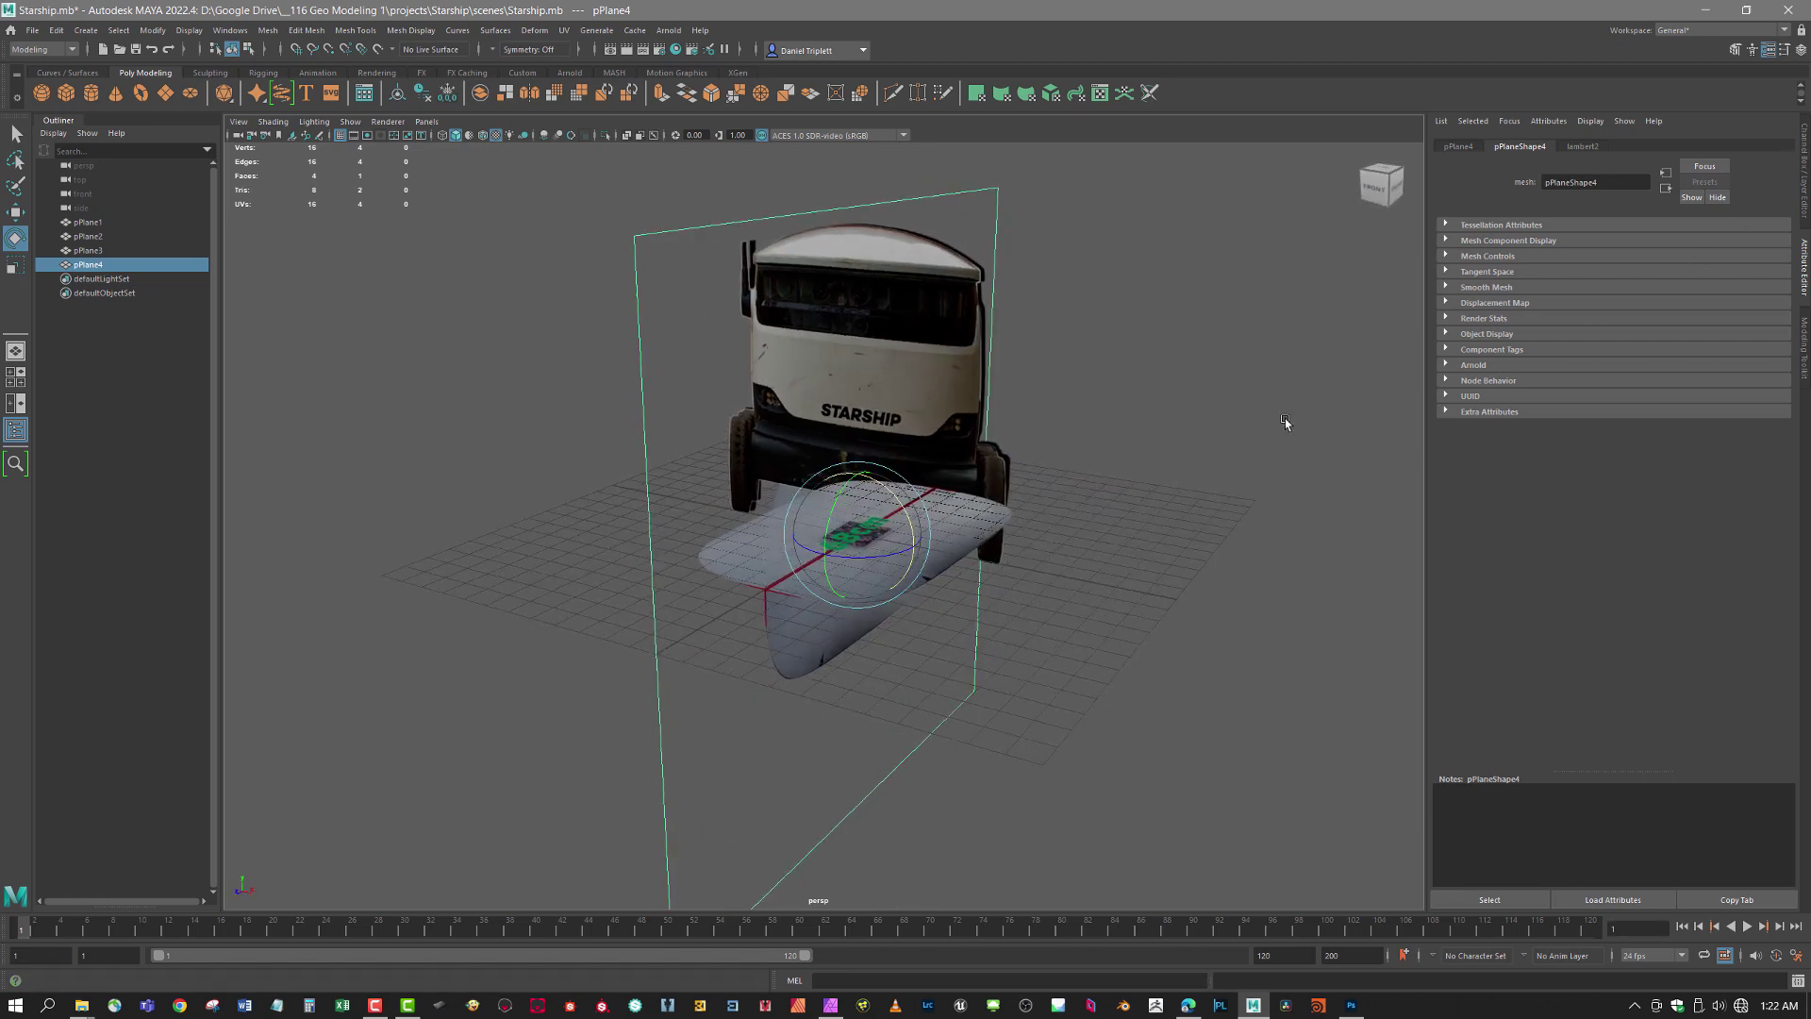
{"action": "right_click", "coordinate": [911, 614]}
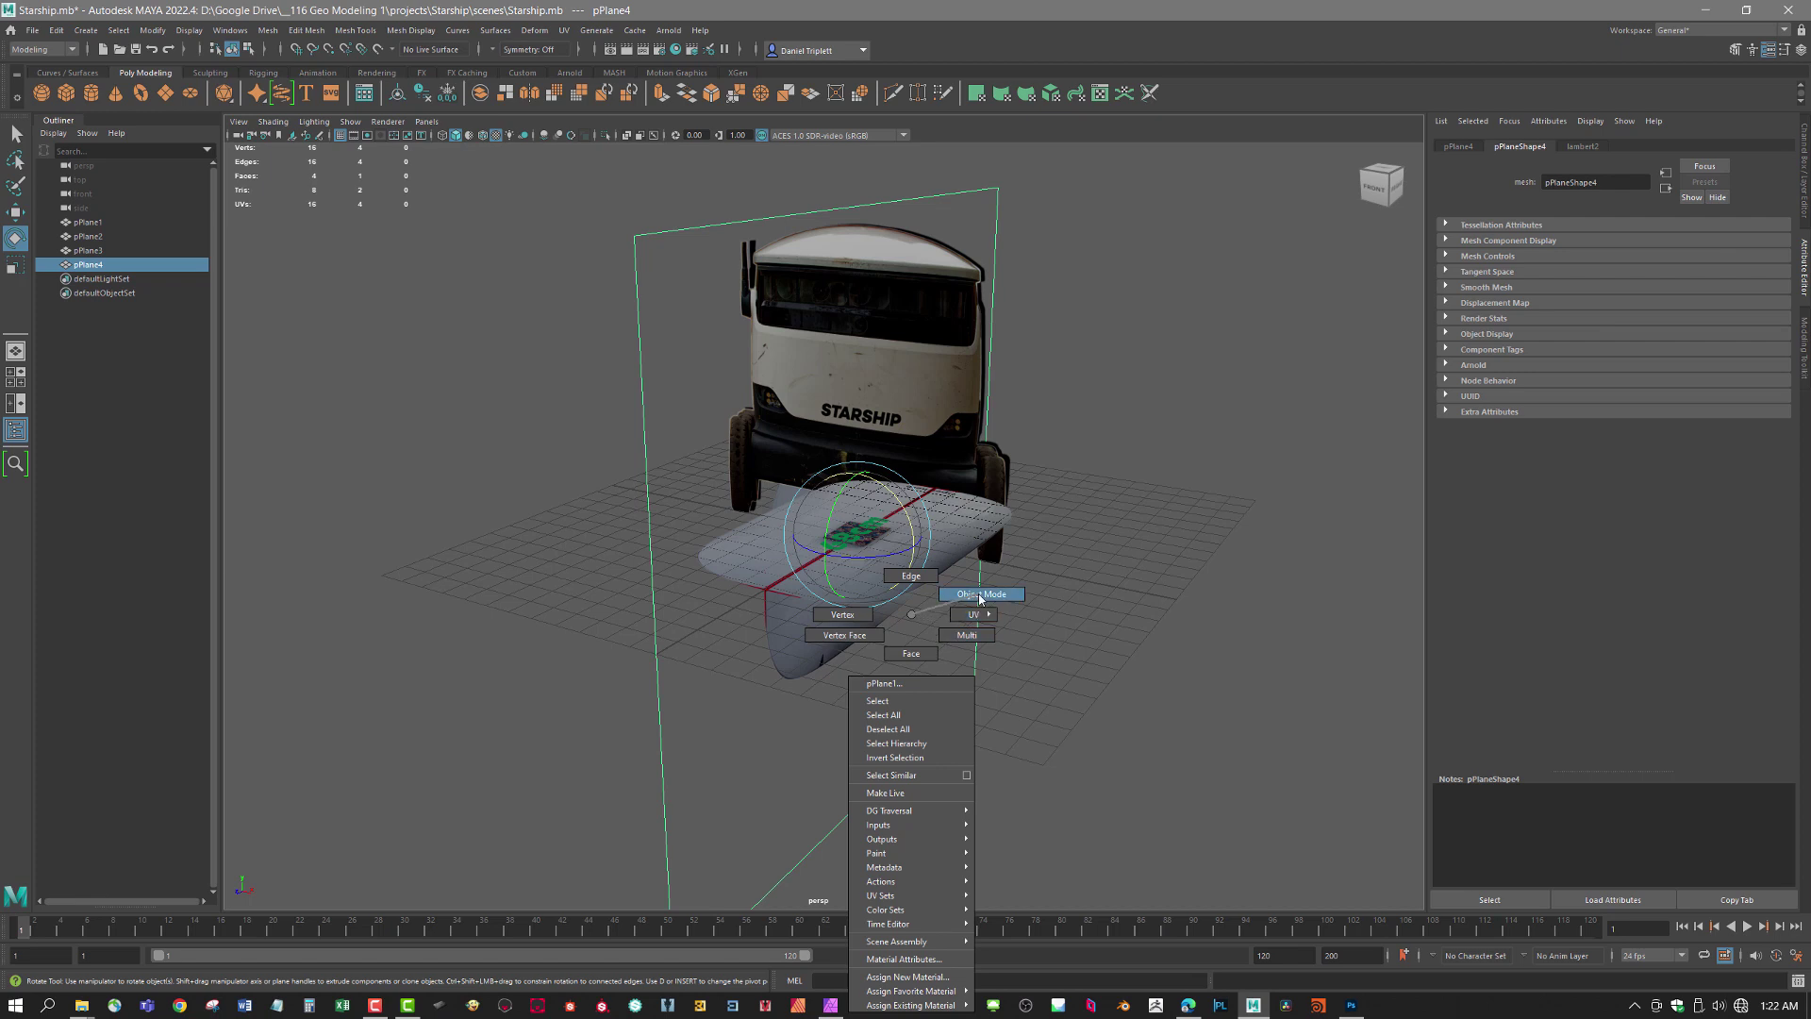
{"action": "left_click", "coordinate": [908, 976]}
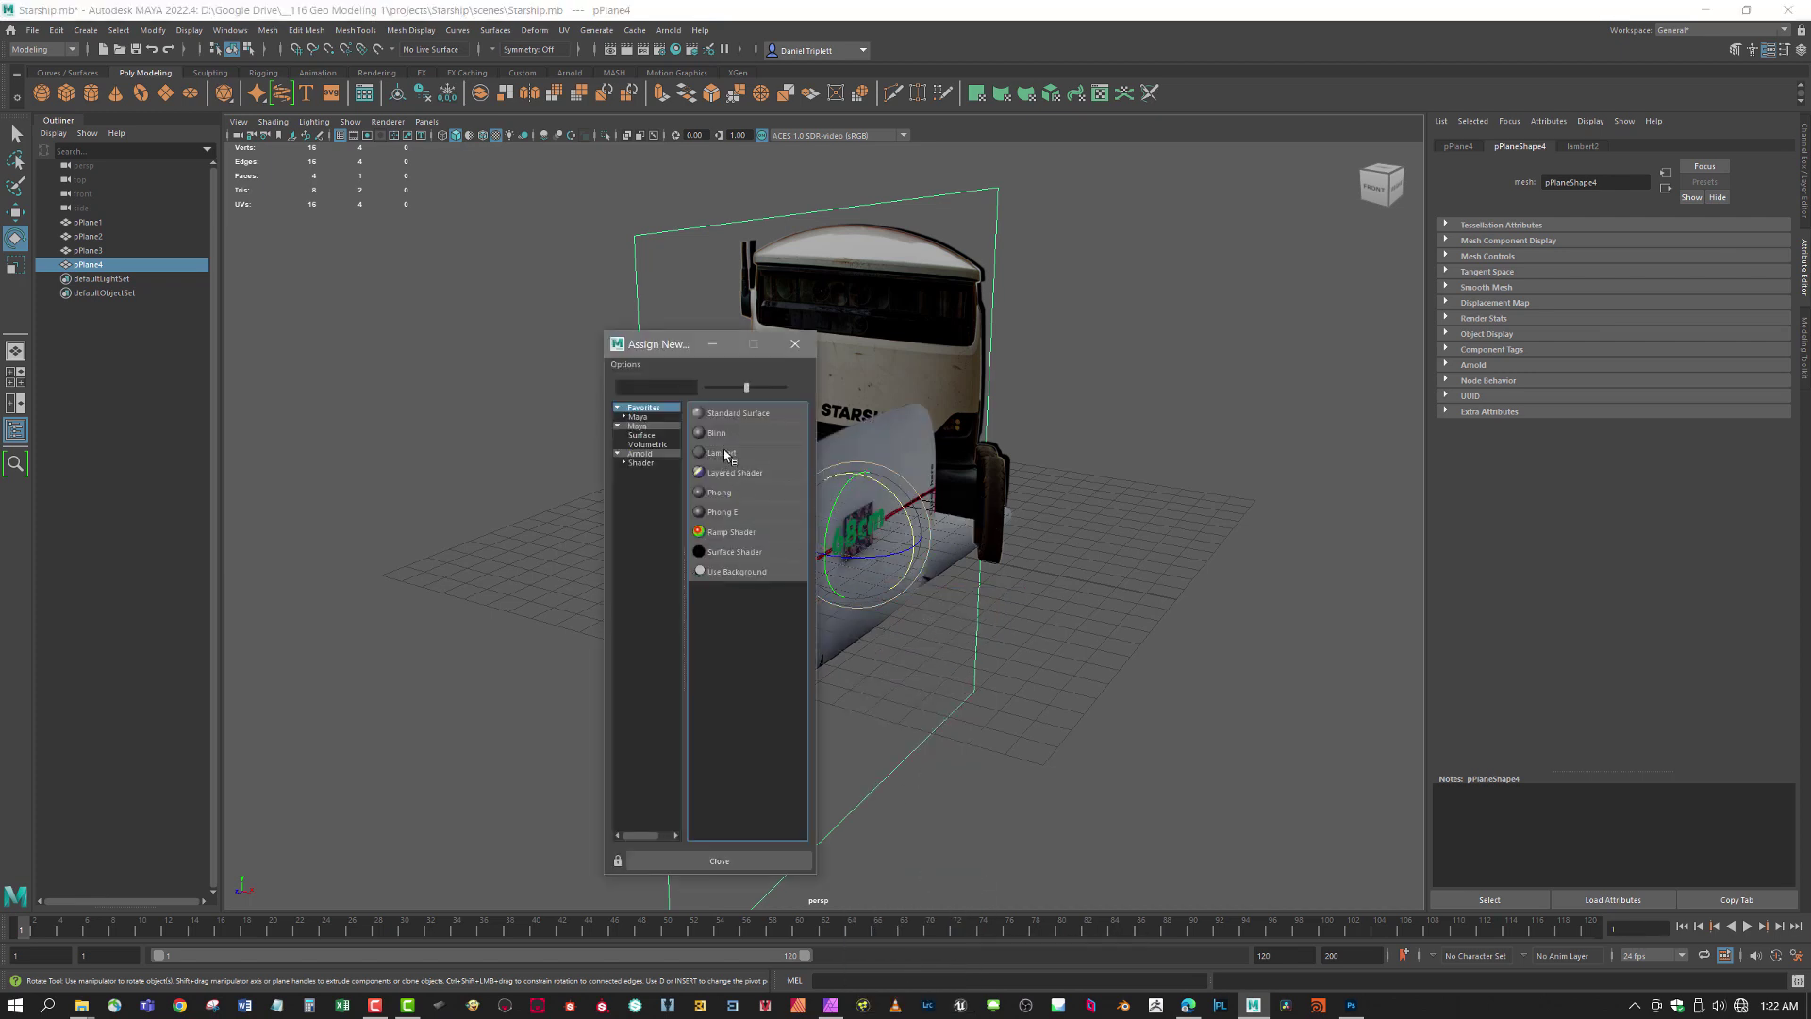
{"action": "left_click", "coordinate": [721, 453]}
{"action": "left_click", "coordinate": [1561, 181]}
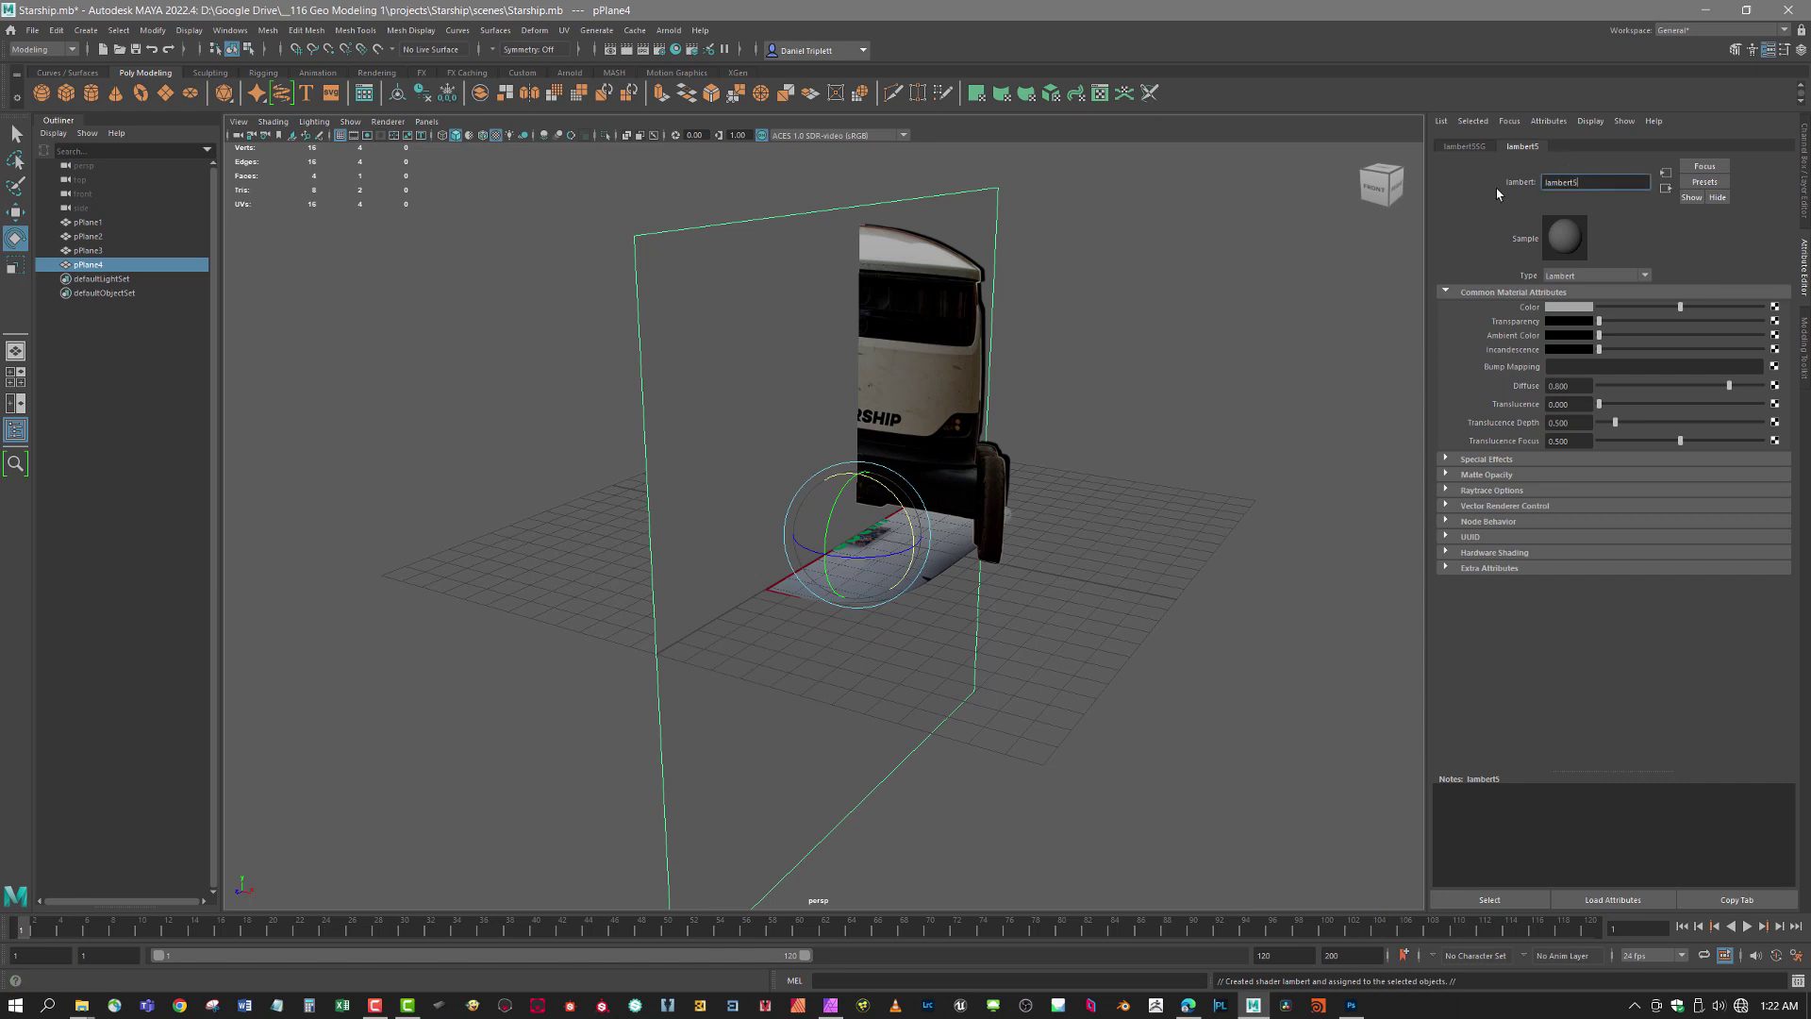
{"action": "left_click_drag", "start_coordinate": [1585, 177], "coordinate": [1510, 181]}
{"action": "type", "text": "m_lft"}
{"action": "key", "text": "Return"}
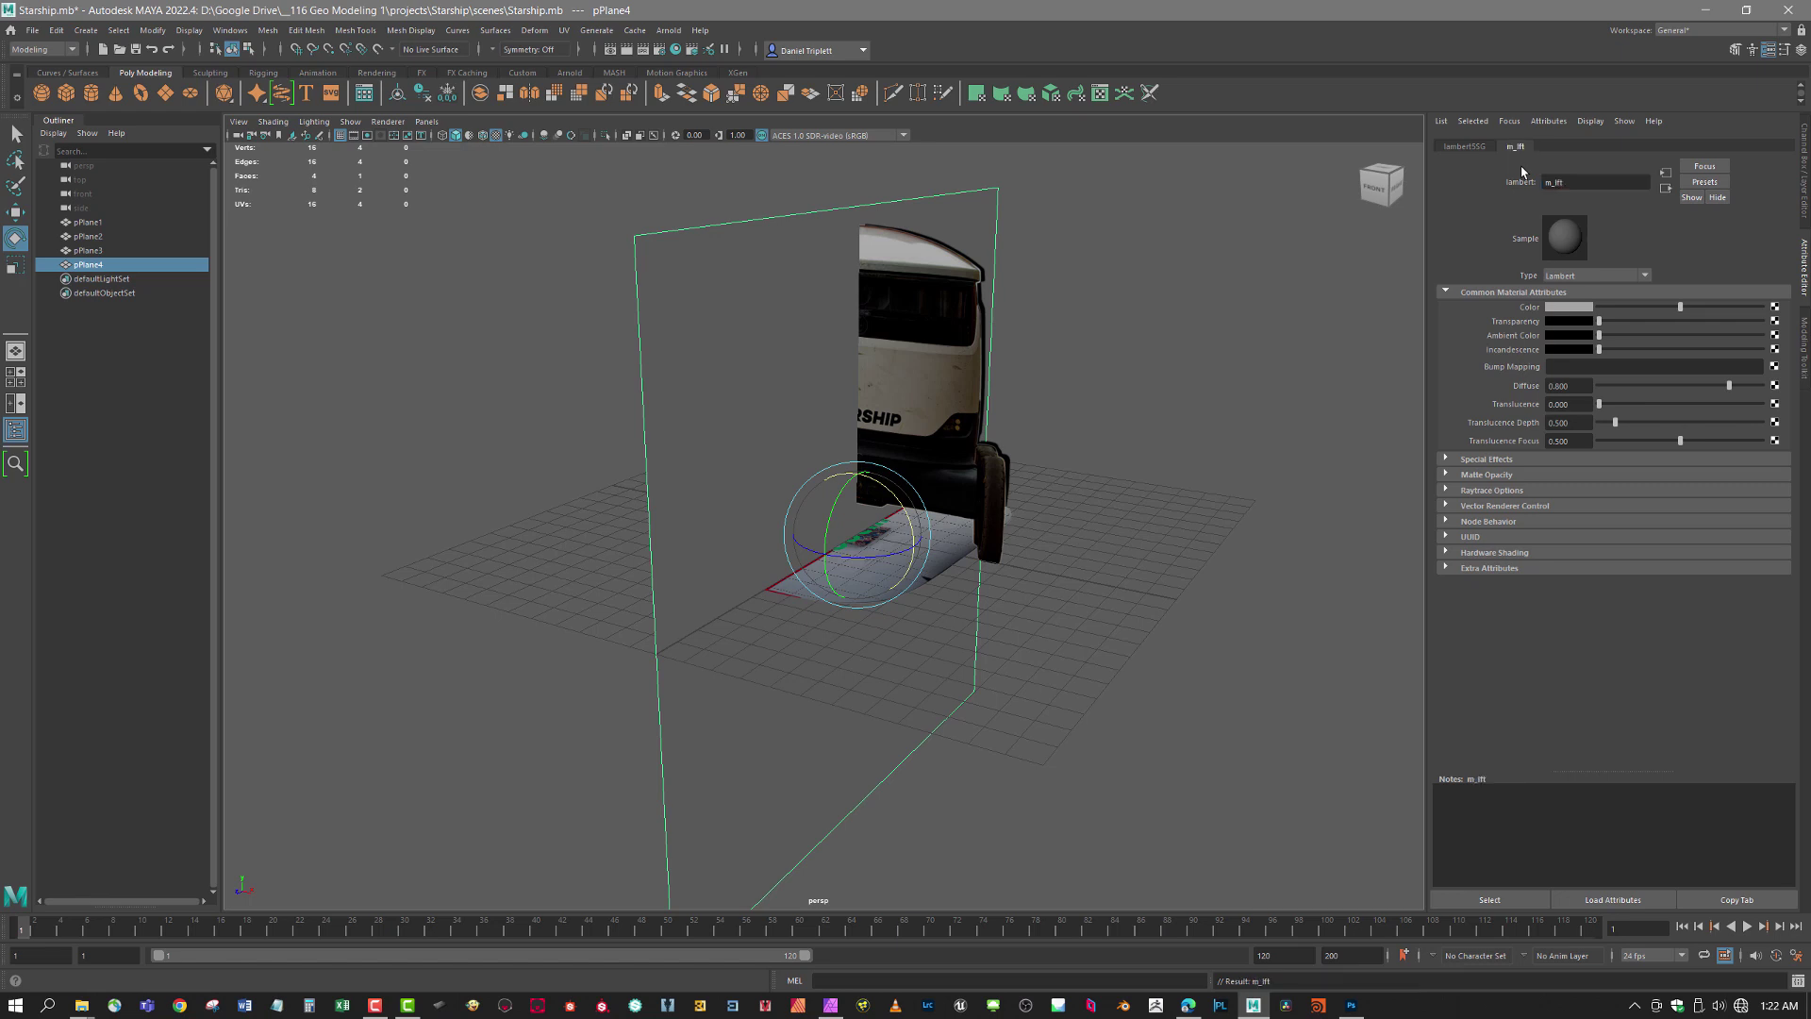
- Map a file texture using ref_starship_LFT_Side.tga to the color of the m_lft material
{"action": "left_click", "coordinate": [1774, 308]}
{"action": "left_click", "coordinate": [815, 432]}
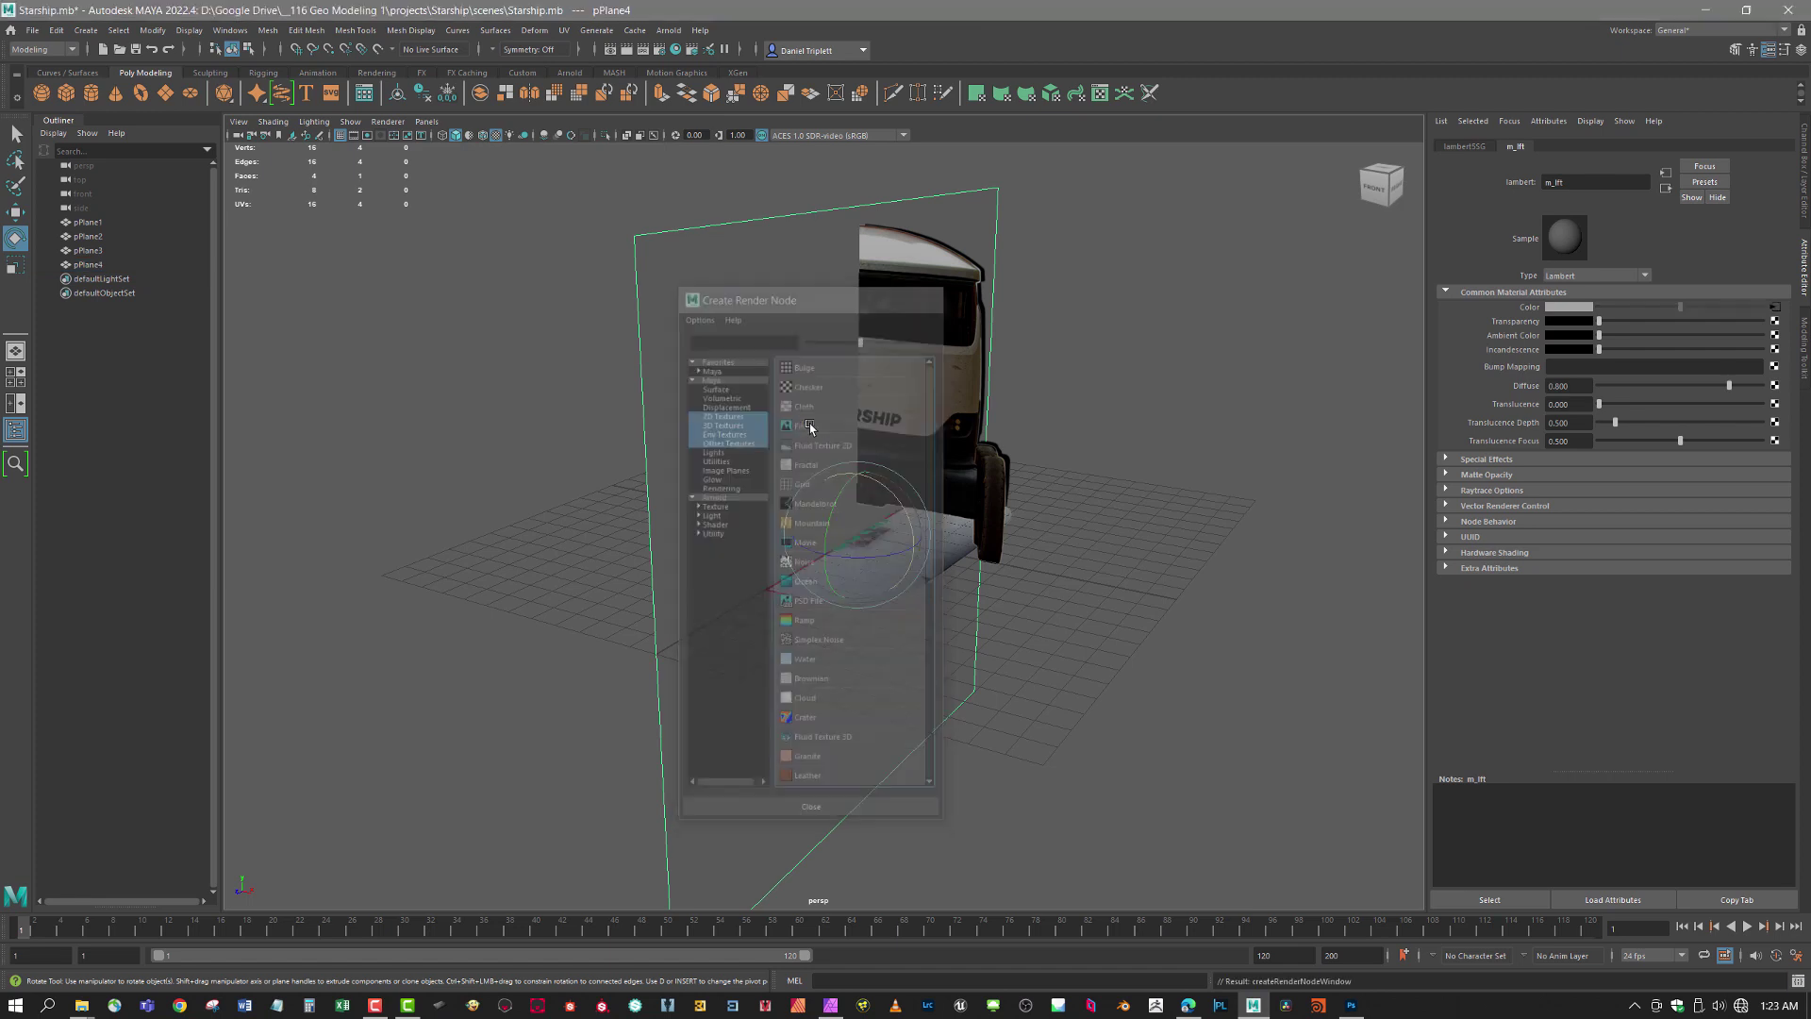
{"action": "left_click", "coordinate": [1777, 344]}
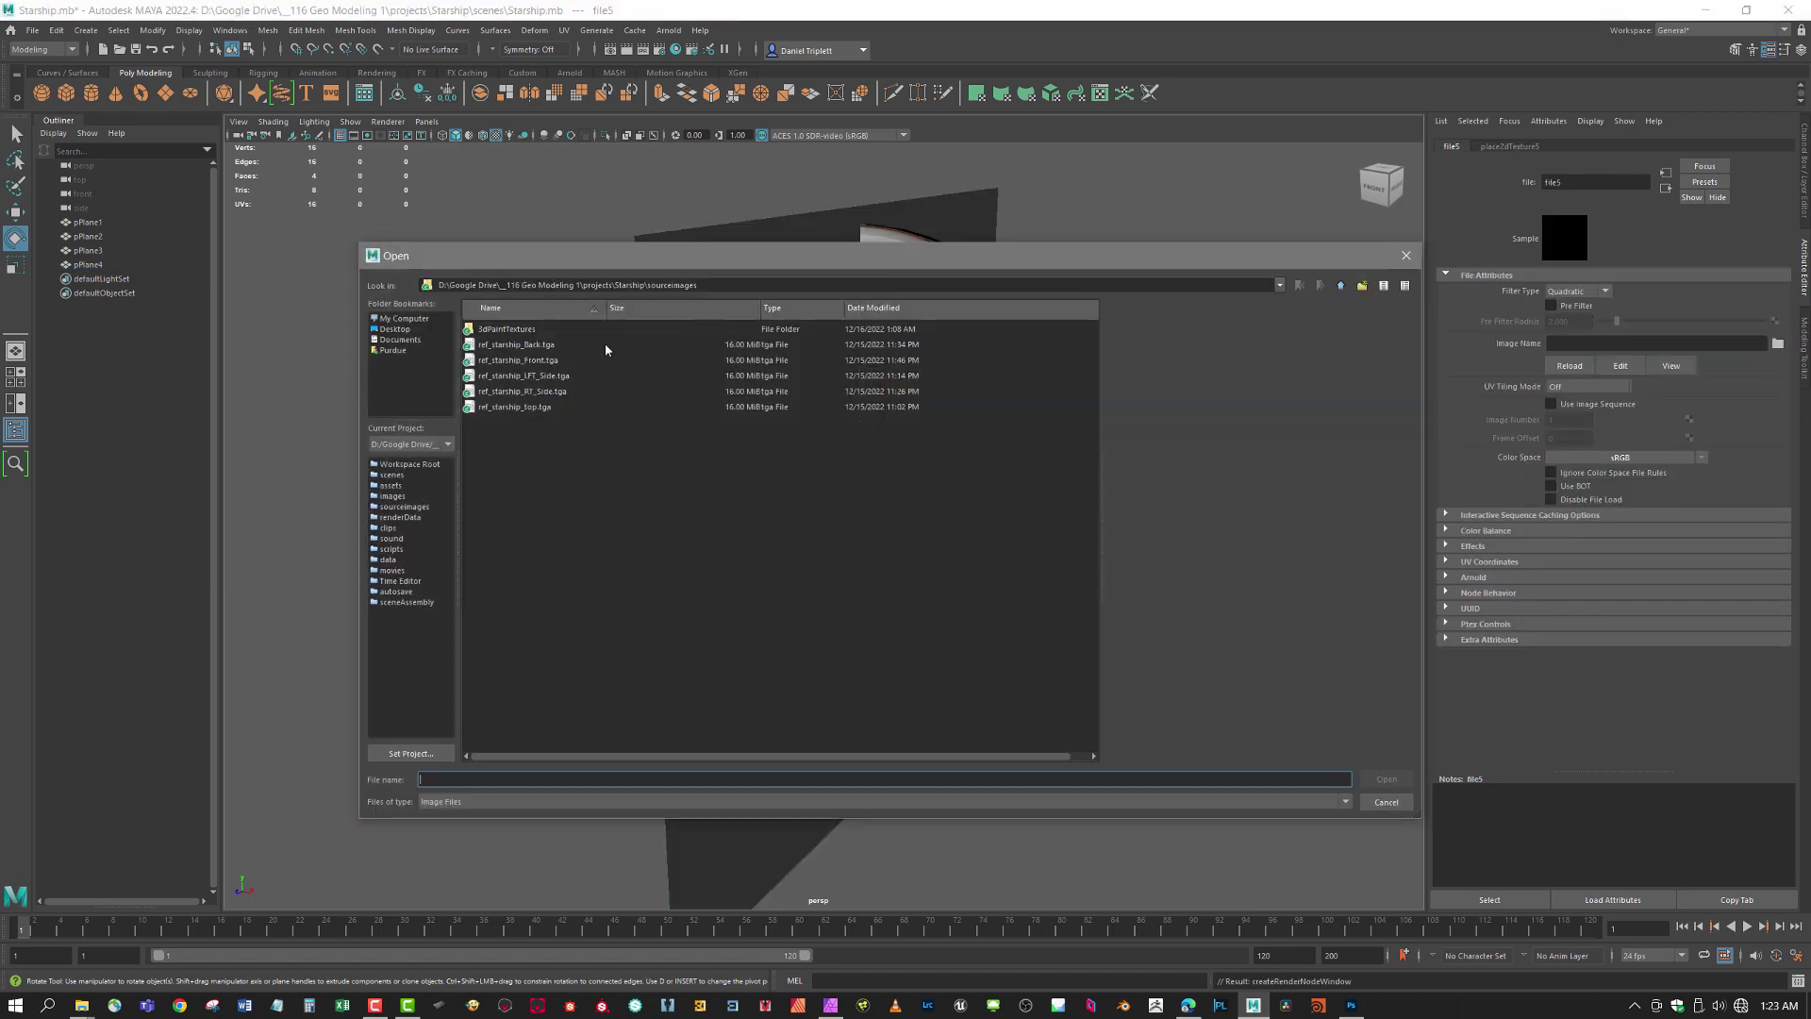
{"action": "left_click", "coordinate": [533, 376]}
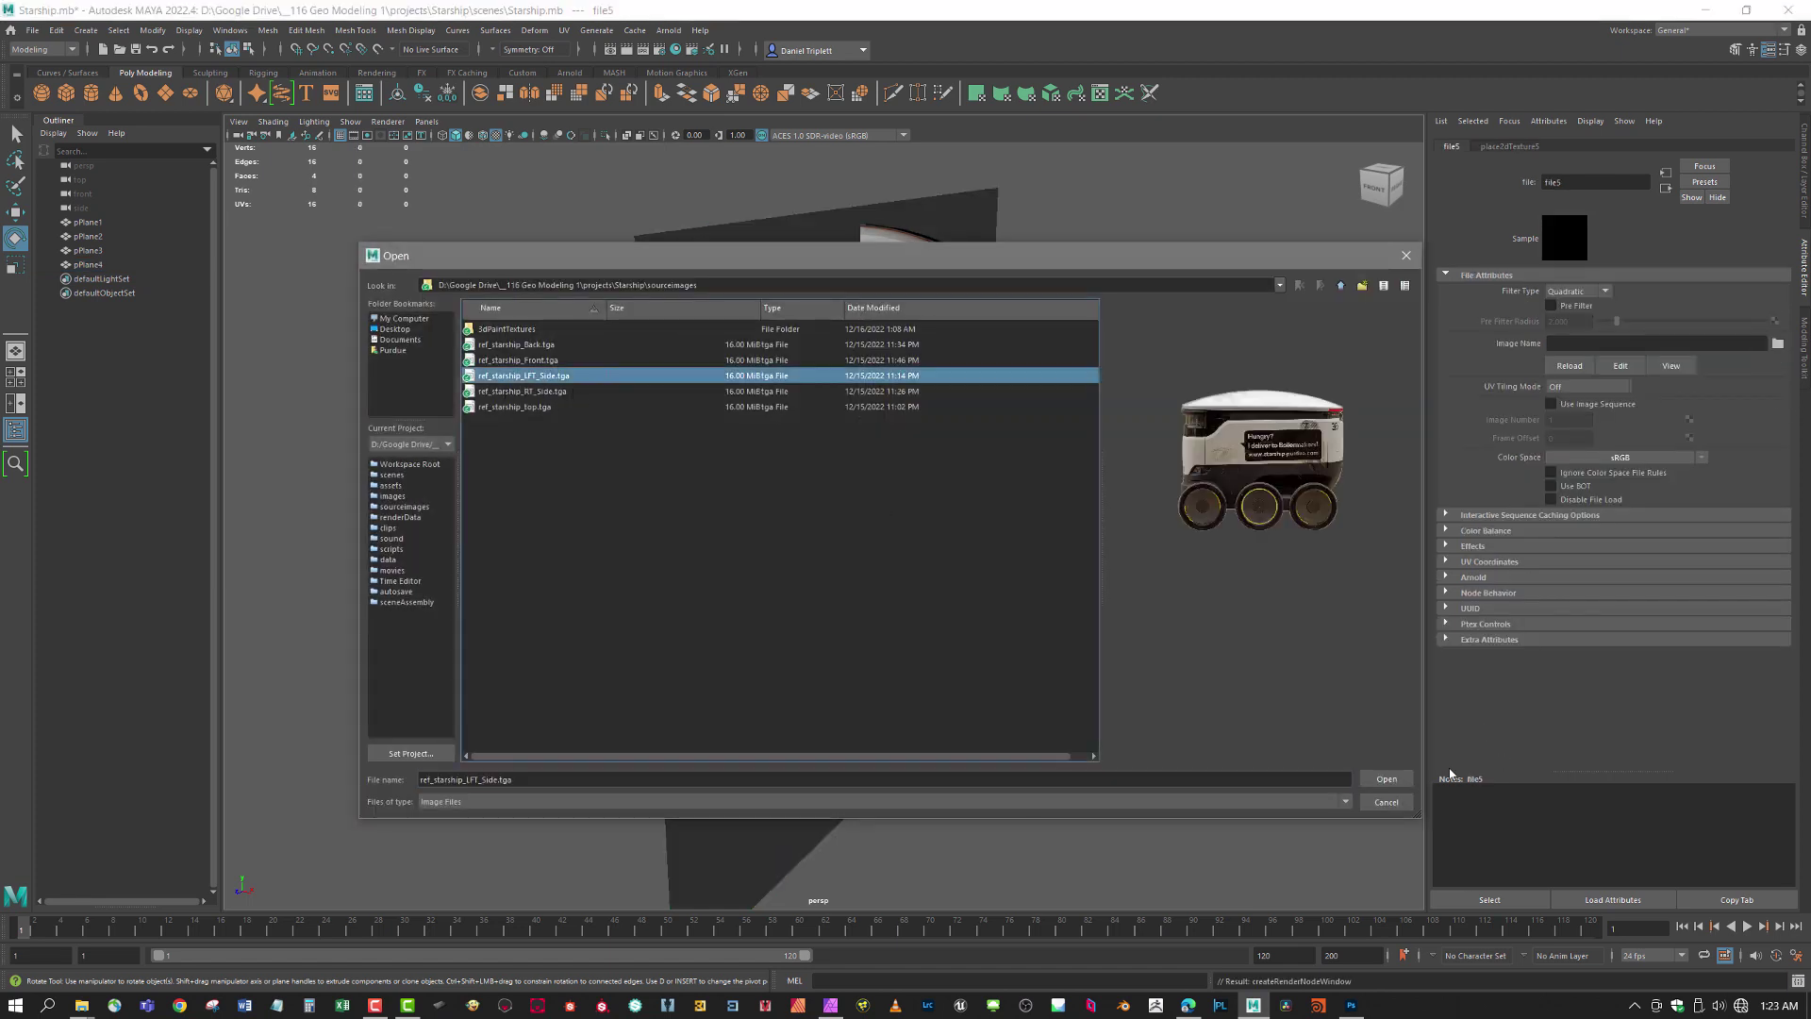
{"action": "left_click", "coordinate": [1386, 779]}
- Select the textured left-side plane and move it slightly sideways off the robot's centerline
{"action": "left_click_drag", "start_coordinate": [1293, 647], "coordinate": [1203, 629], "text": "alt"}
{"action": "left_click", "coordinate": [826, 461]}
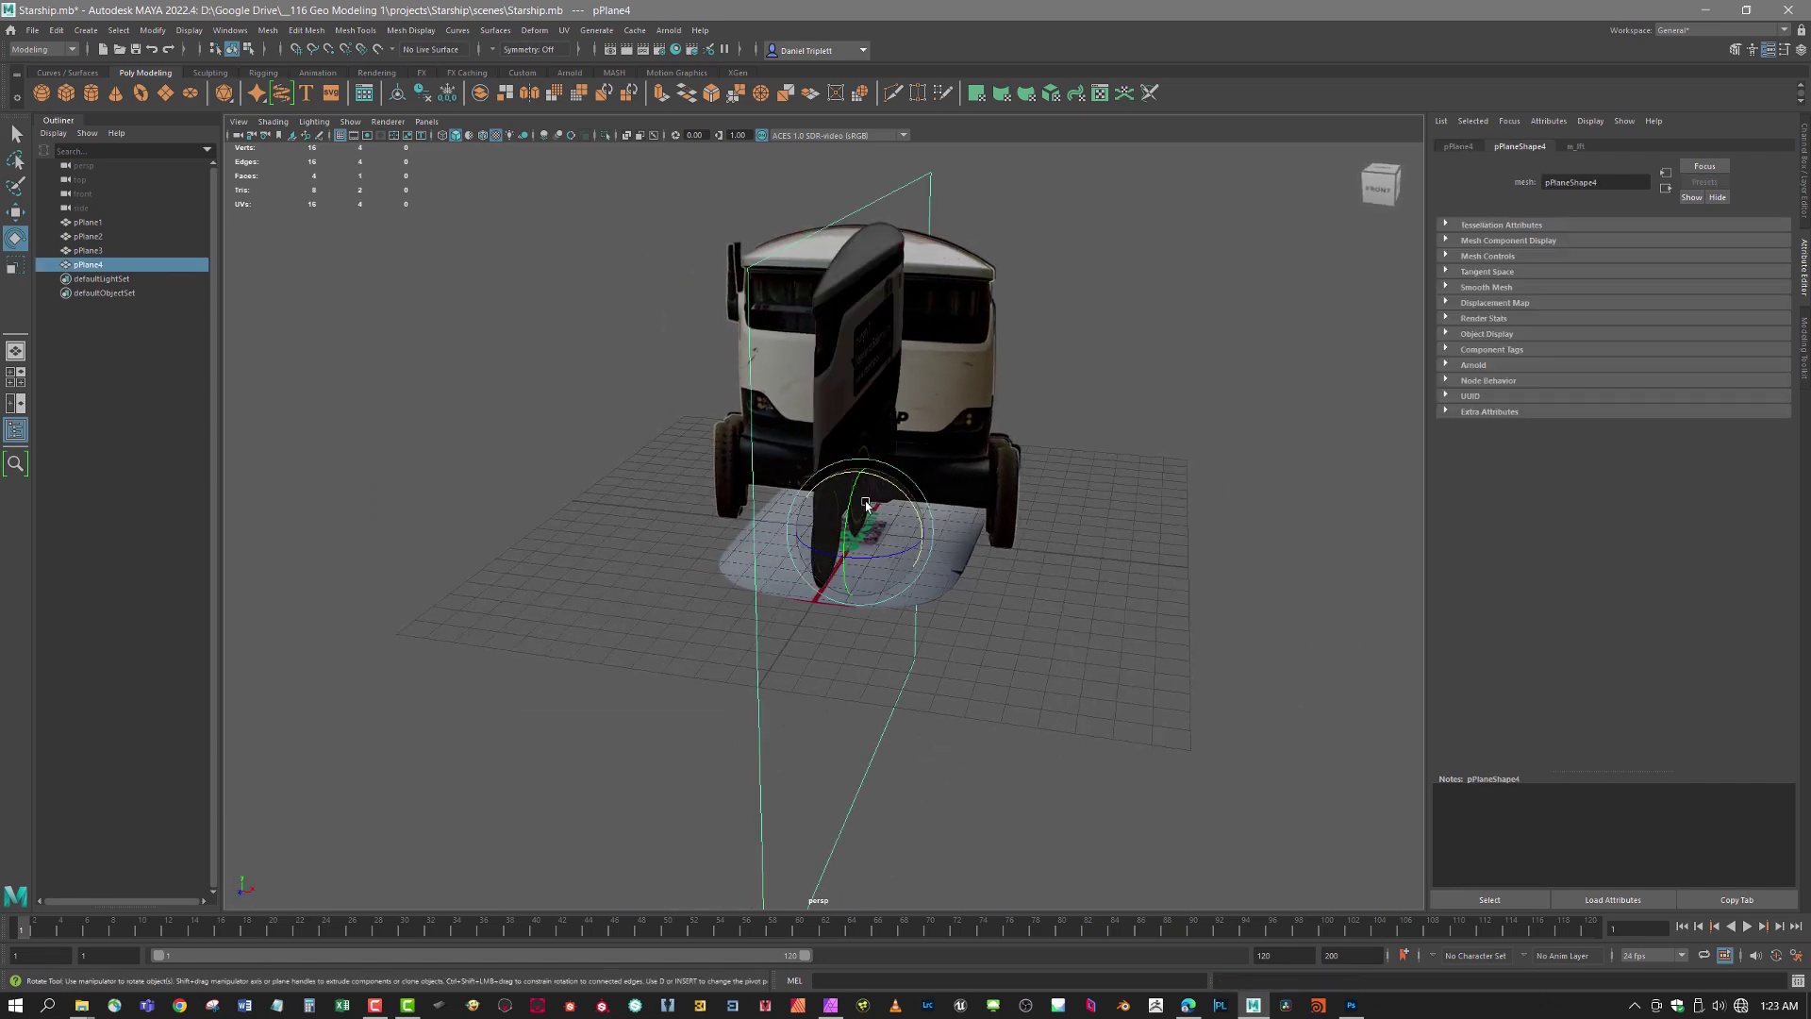
{"action": "key", "text": "w"}
{"action": "left_click_drag", "start_coordinate": [928, 536], "coordinate": [928, 534]}
- Duplicate the left-side plane and rotate the copy about the vertical axis to face the opposite side
{"action": "key", "text": "ctrl+d"}
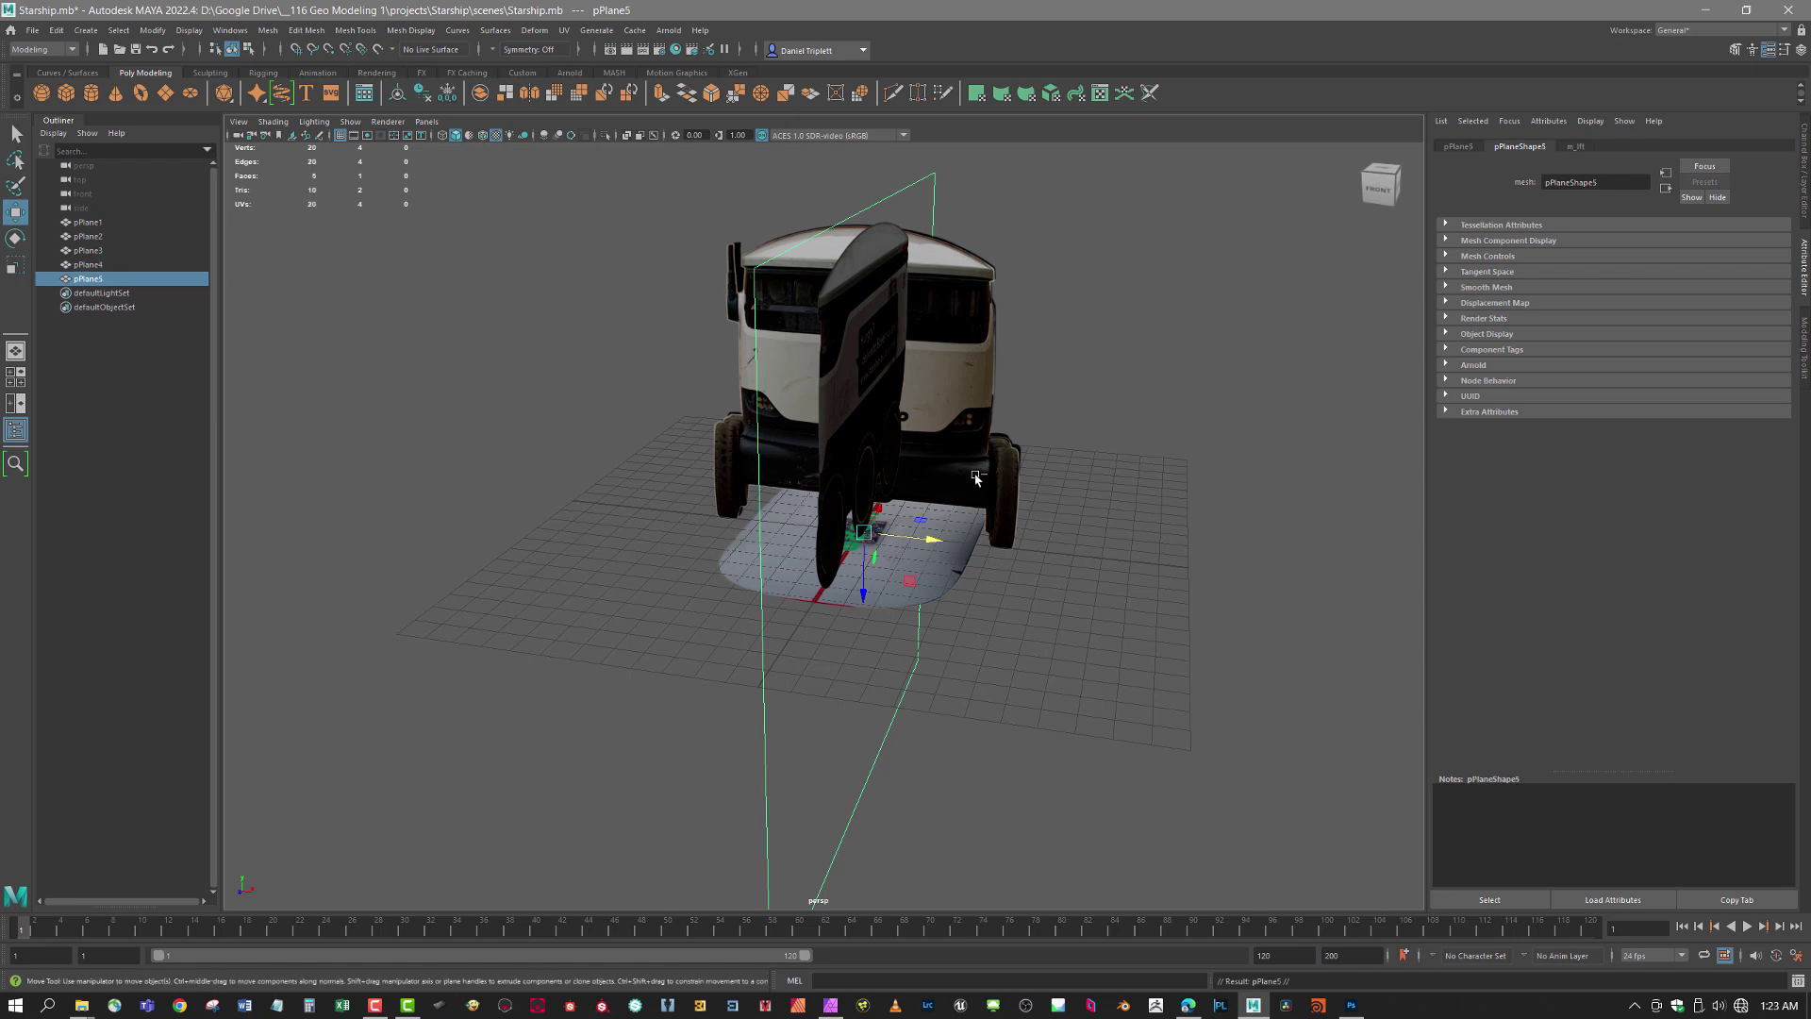
{"action": "key", "text": "e"}
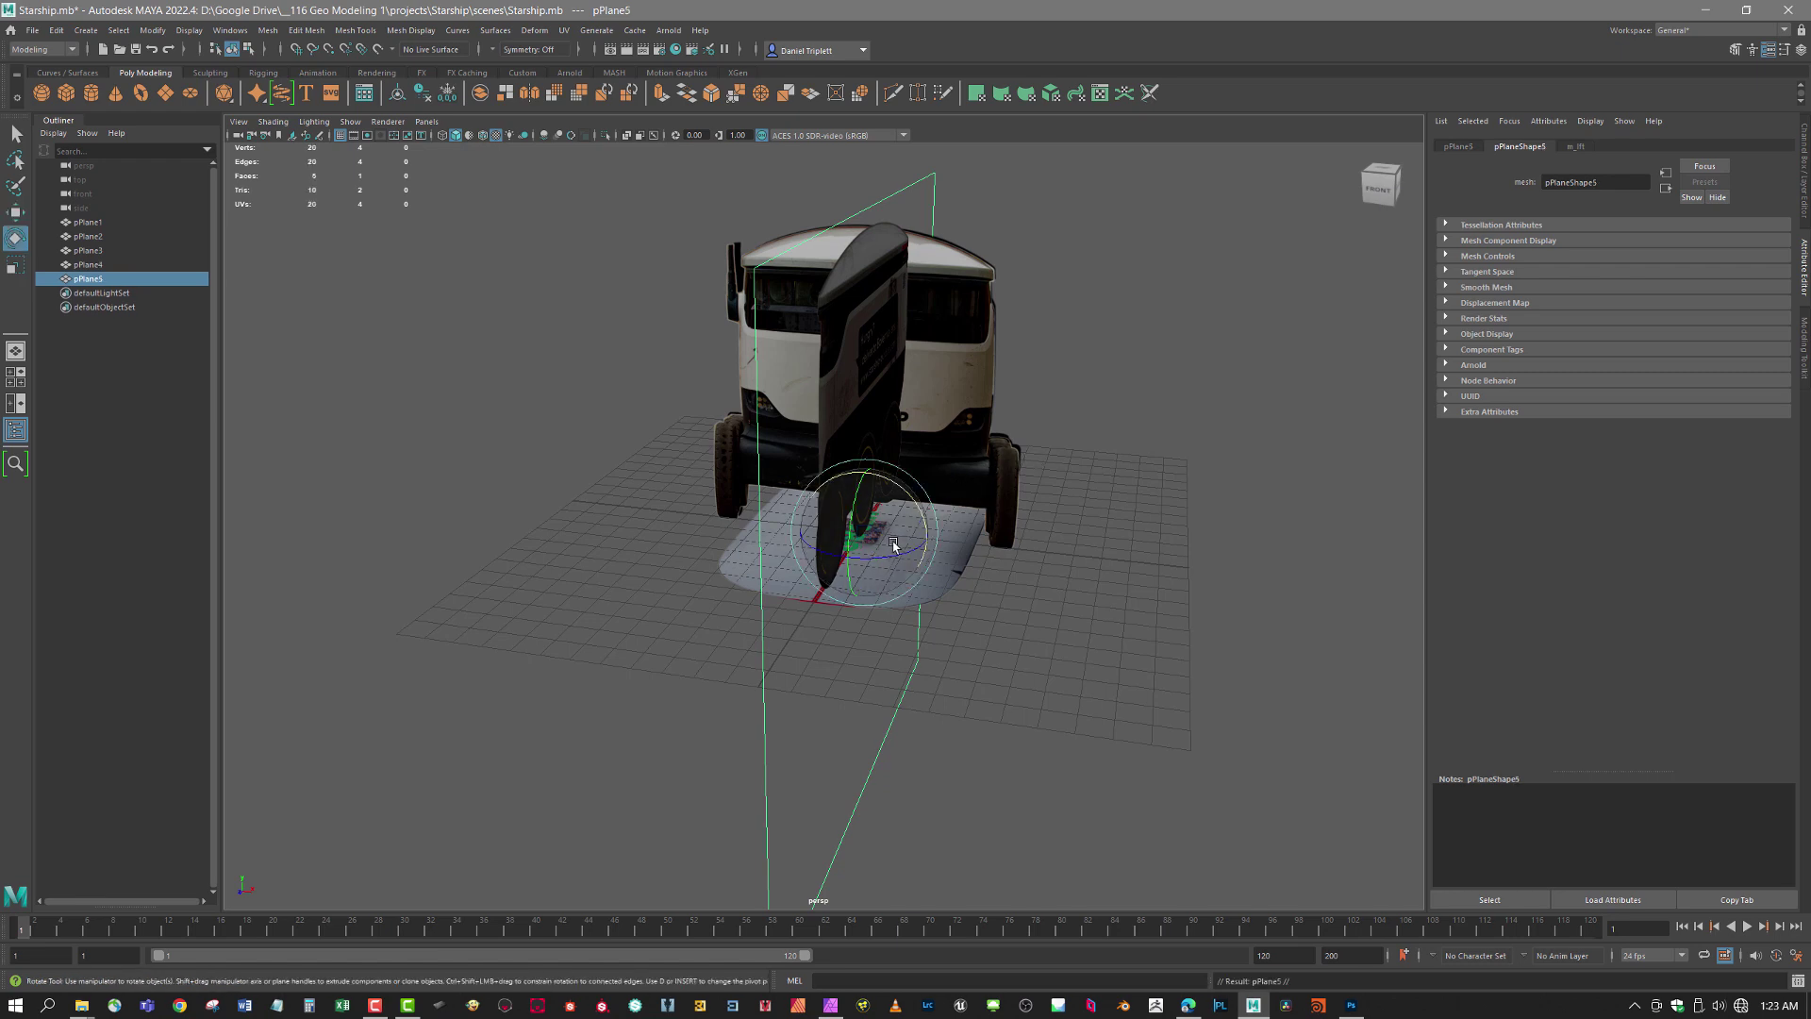
{"action": "left_click_drag", "start_coordinate": [891, 553], "coordinate": [684, 535]}
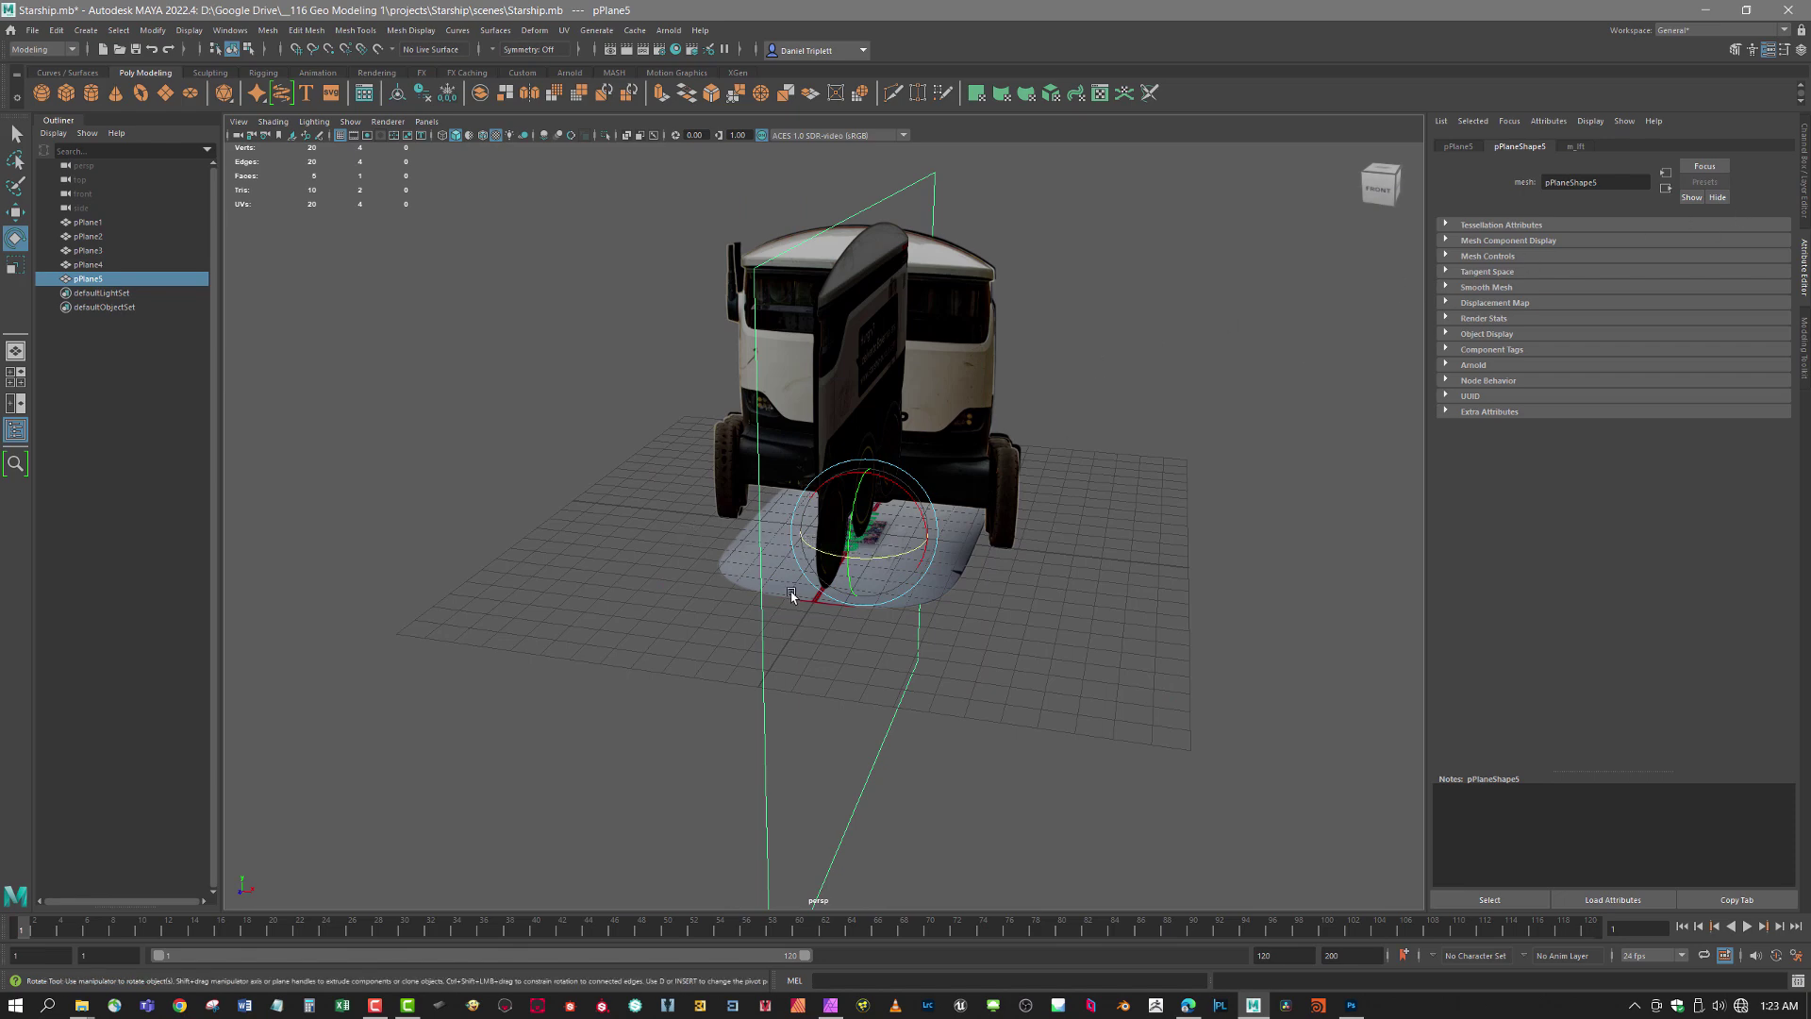
- Assign a new Lambert material to the duplicated side plane that faces the opposite direction
{"action": "left_click_drag", "start_coordinate": [929, 501], "coordinate": [1017, 784], "text": "alt"}
{"action": "right_click", "coordinate": [1017, 785]}
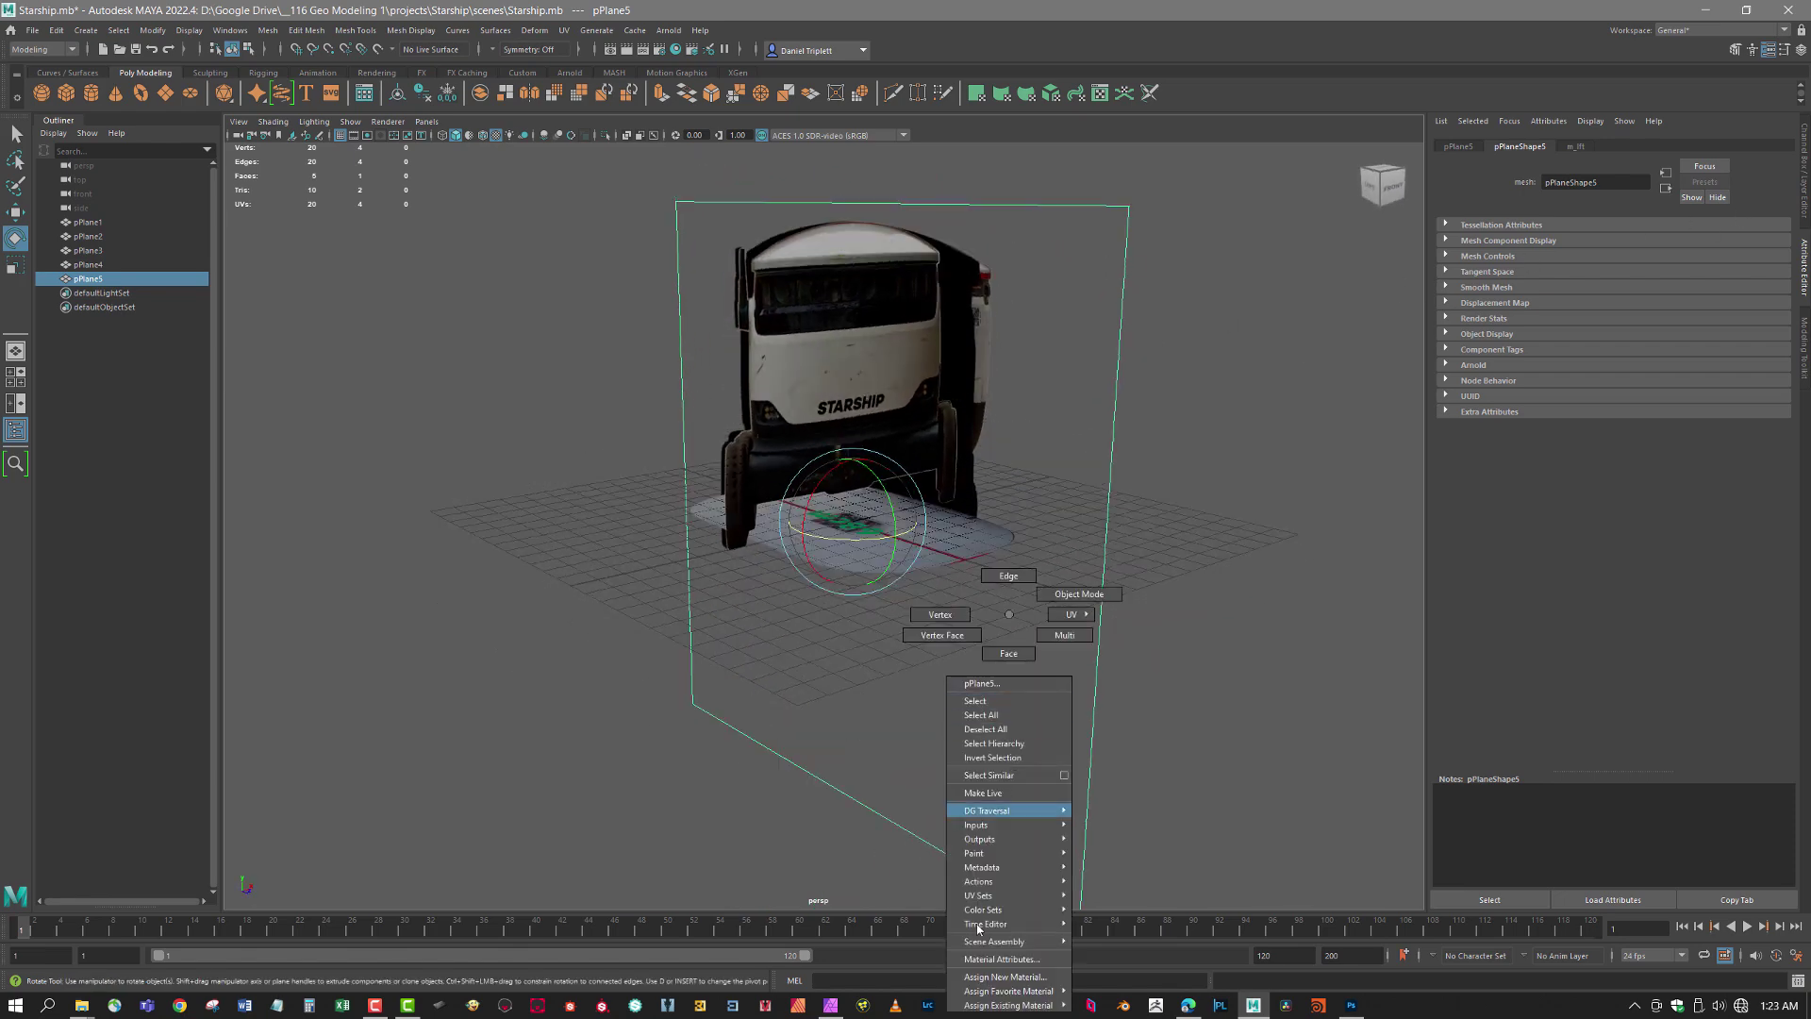
{"action": "left_click", "coordinate": [988, 955]}
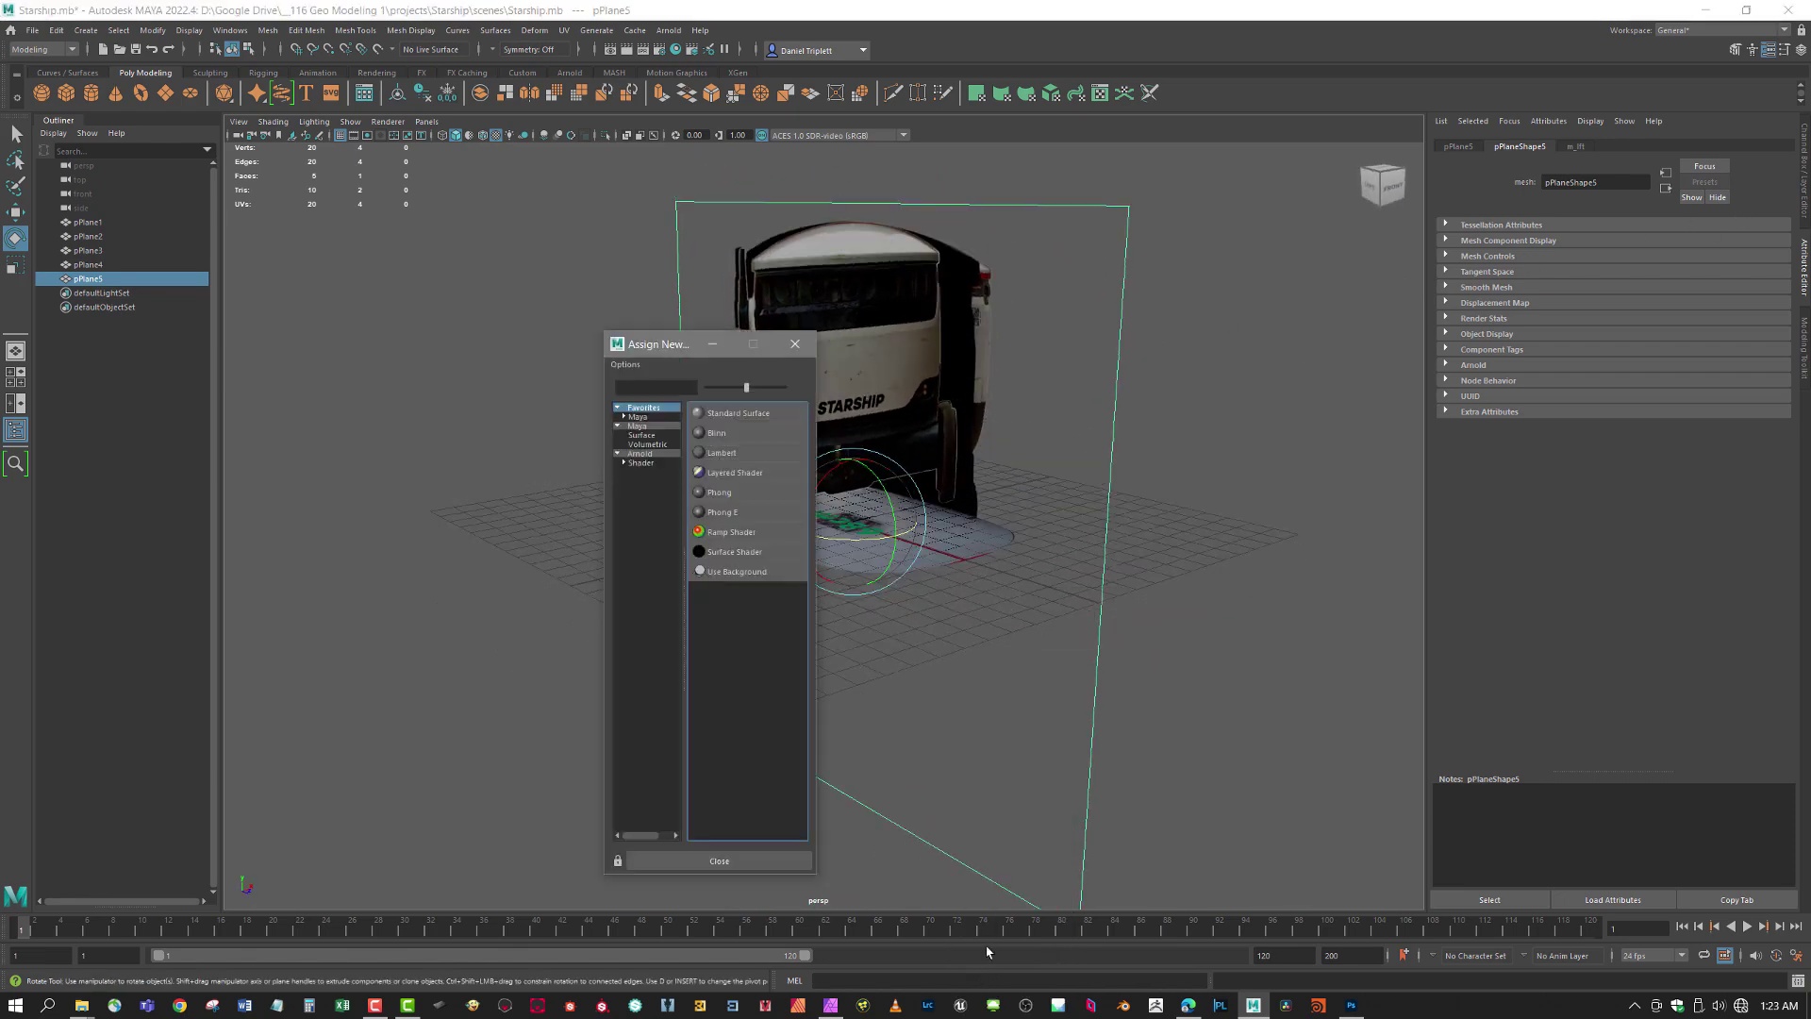
{"action": "left_click", "coordinate": [720, 455]}
- Map a file texture using ref_starship_RT_Side.tga to the color of the duplicated side plane's new Lambert material
{"action": "left_click", "coordinate": [1774, 306]}
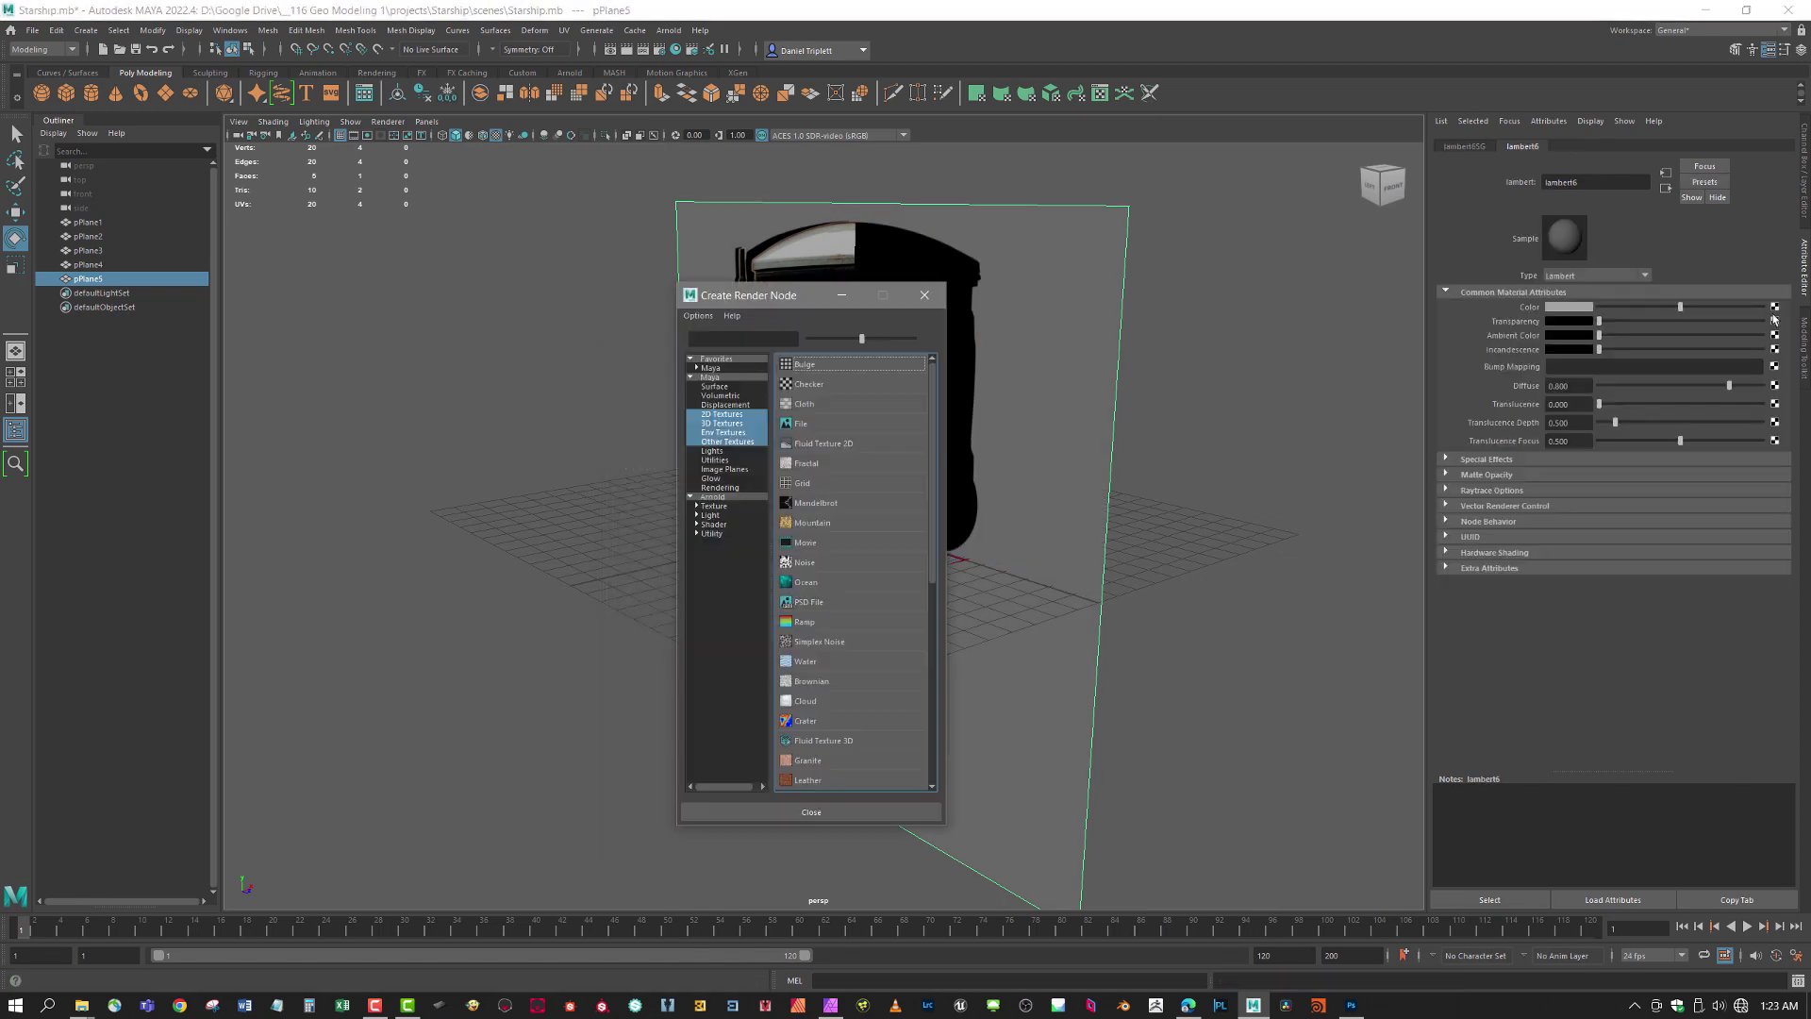
{"action": "left_click", "coordinate": [800, 423]}
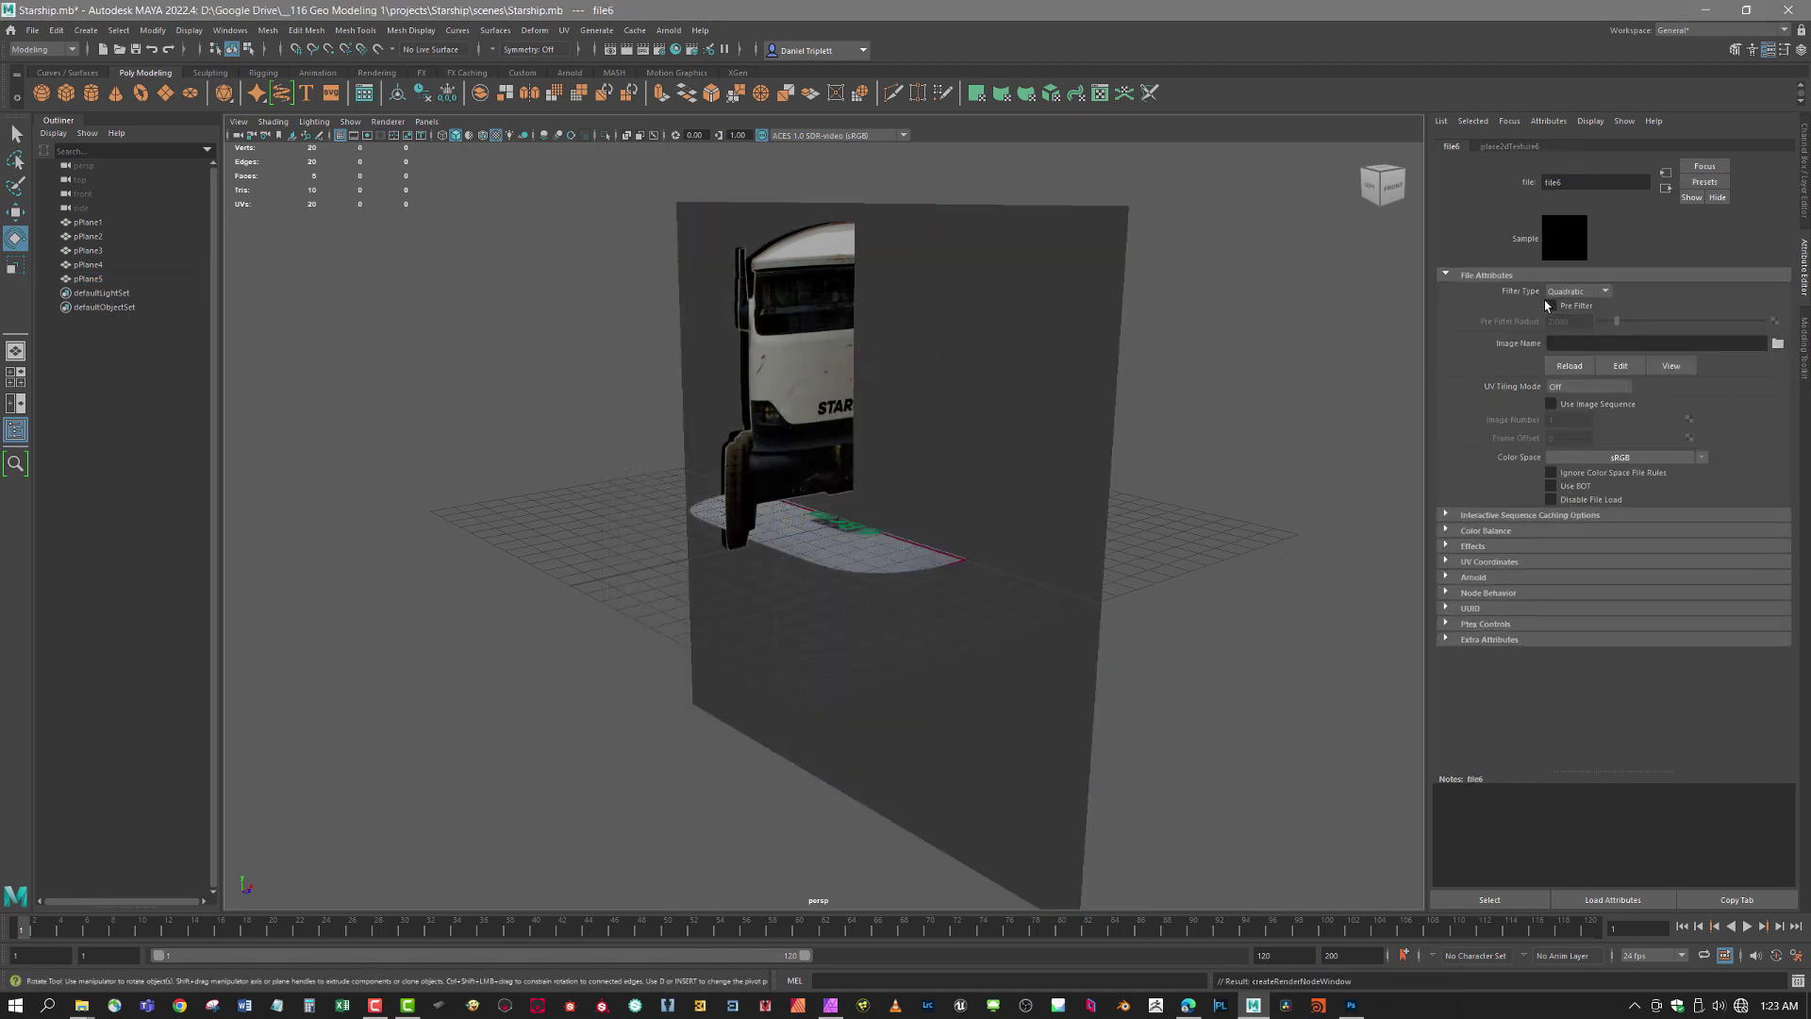
{"action": "left_click", "coordinate": [1777, 344]}
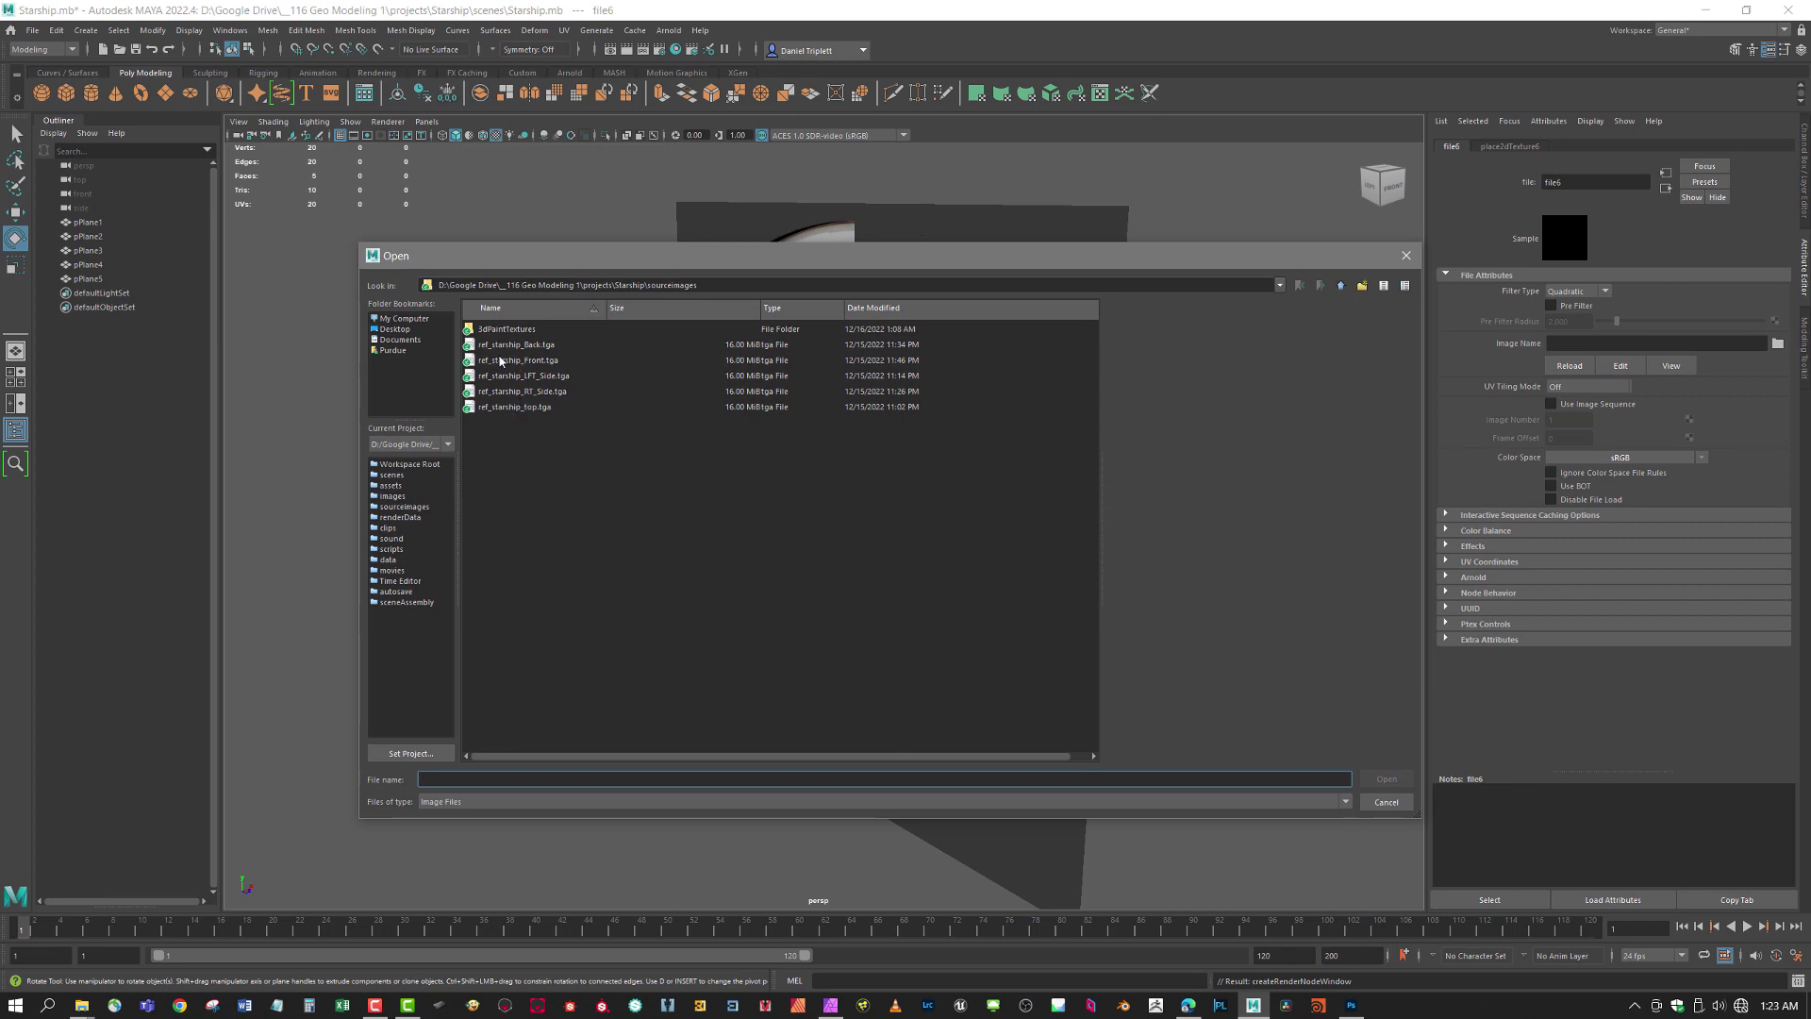
{"action": "left_click", "coordinate": [505, 391]}
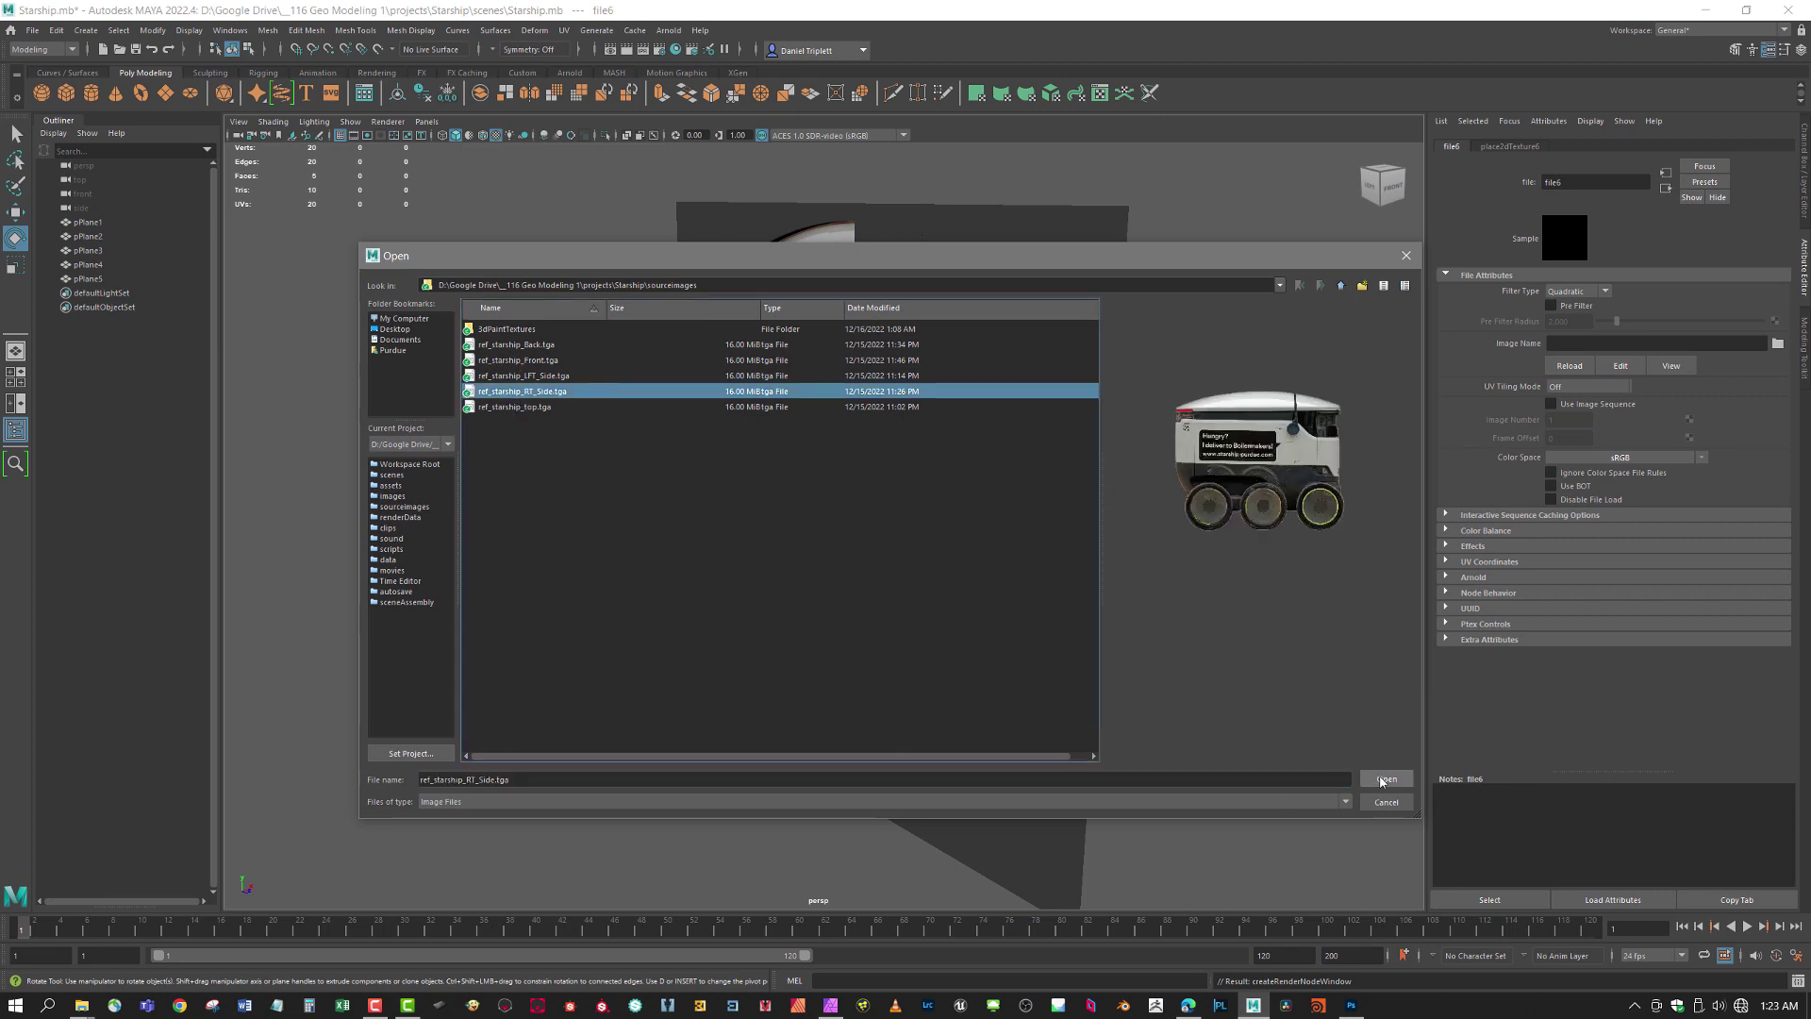
{"action": "left_click", "coordinate": [1386, 779]}
{"action": "mouse_move", "coordinate": [1303, 725]}
{"action": "left_mouse_down"}
{"action": "mouse_move", "coordinate": [1361, 695]}
{"action": "mouse_move", "coordinate": [1022, 695]}
{"action": "mouse_move", "coordinate": [1100, 756]}
{"action": "mouse_move", "coordinate": [1286, 704]}
{"action": "left_mouse_up"}
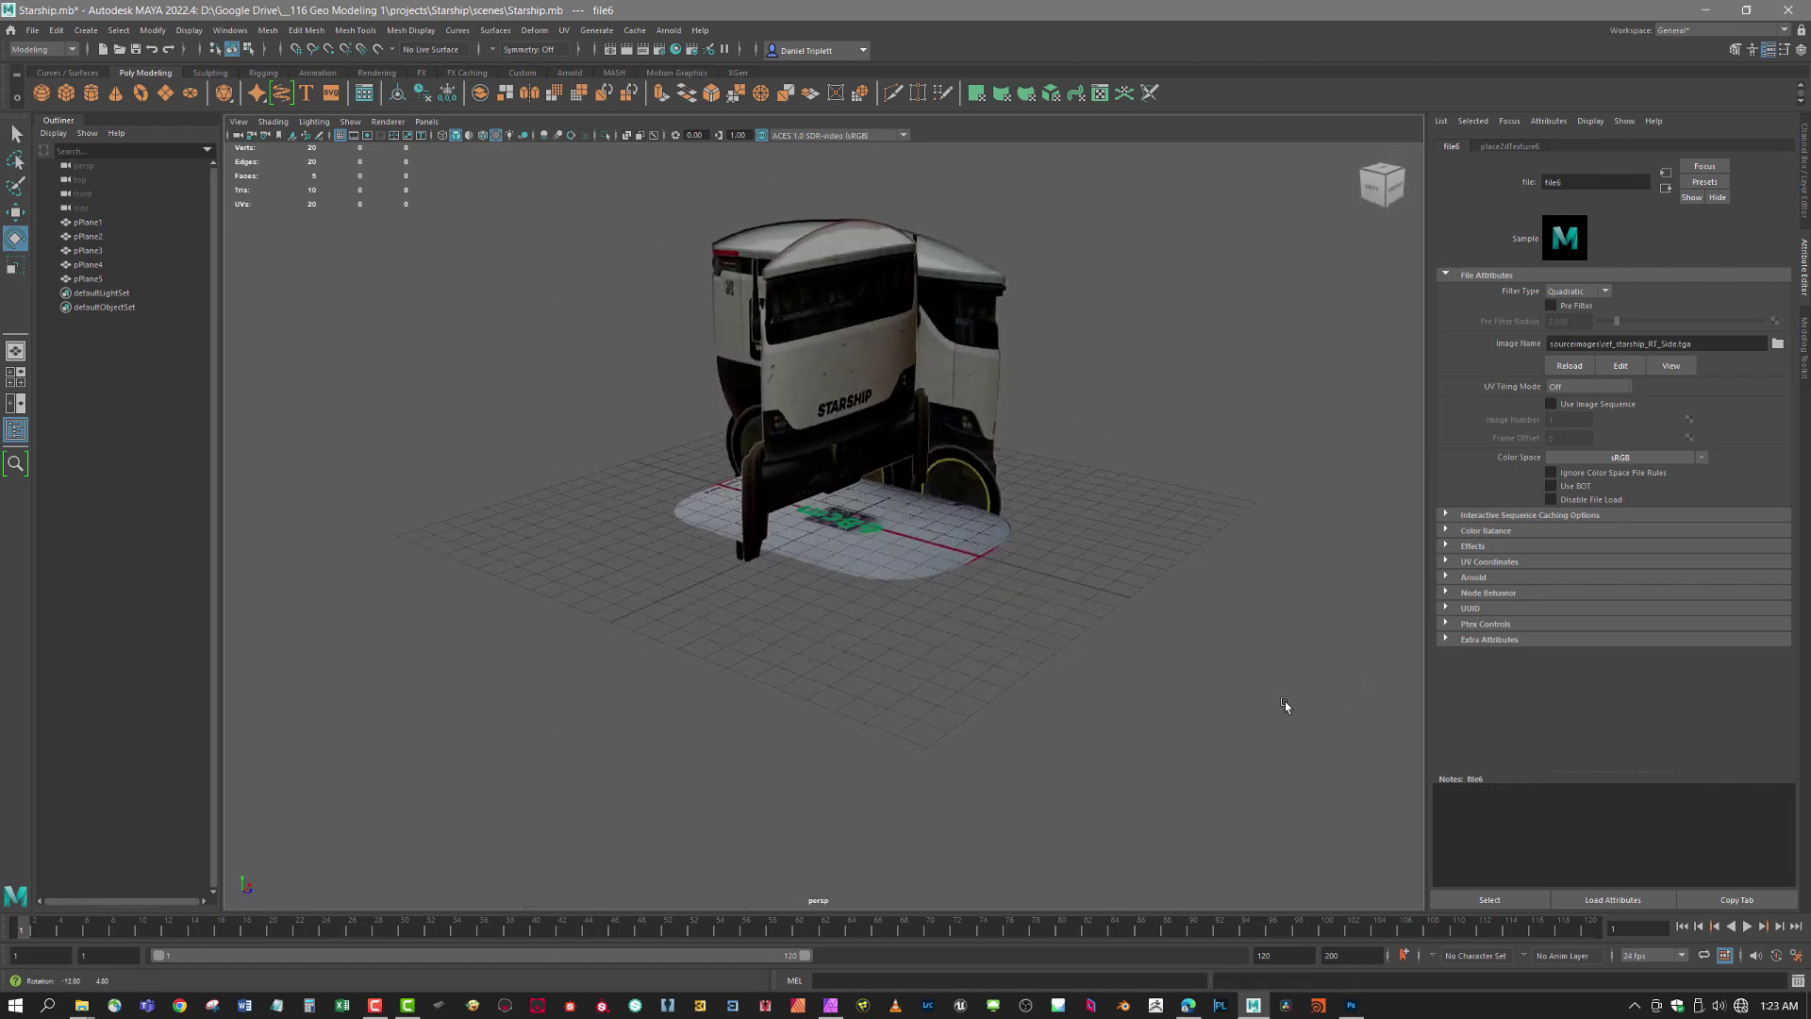
- Try to move the original left-side plane farther sideways and undo the move
{"action": "left_click", "coordinate": [992, 450]}
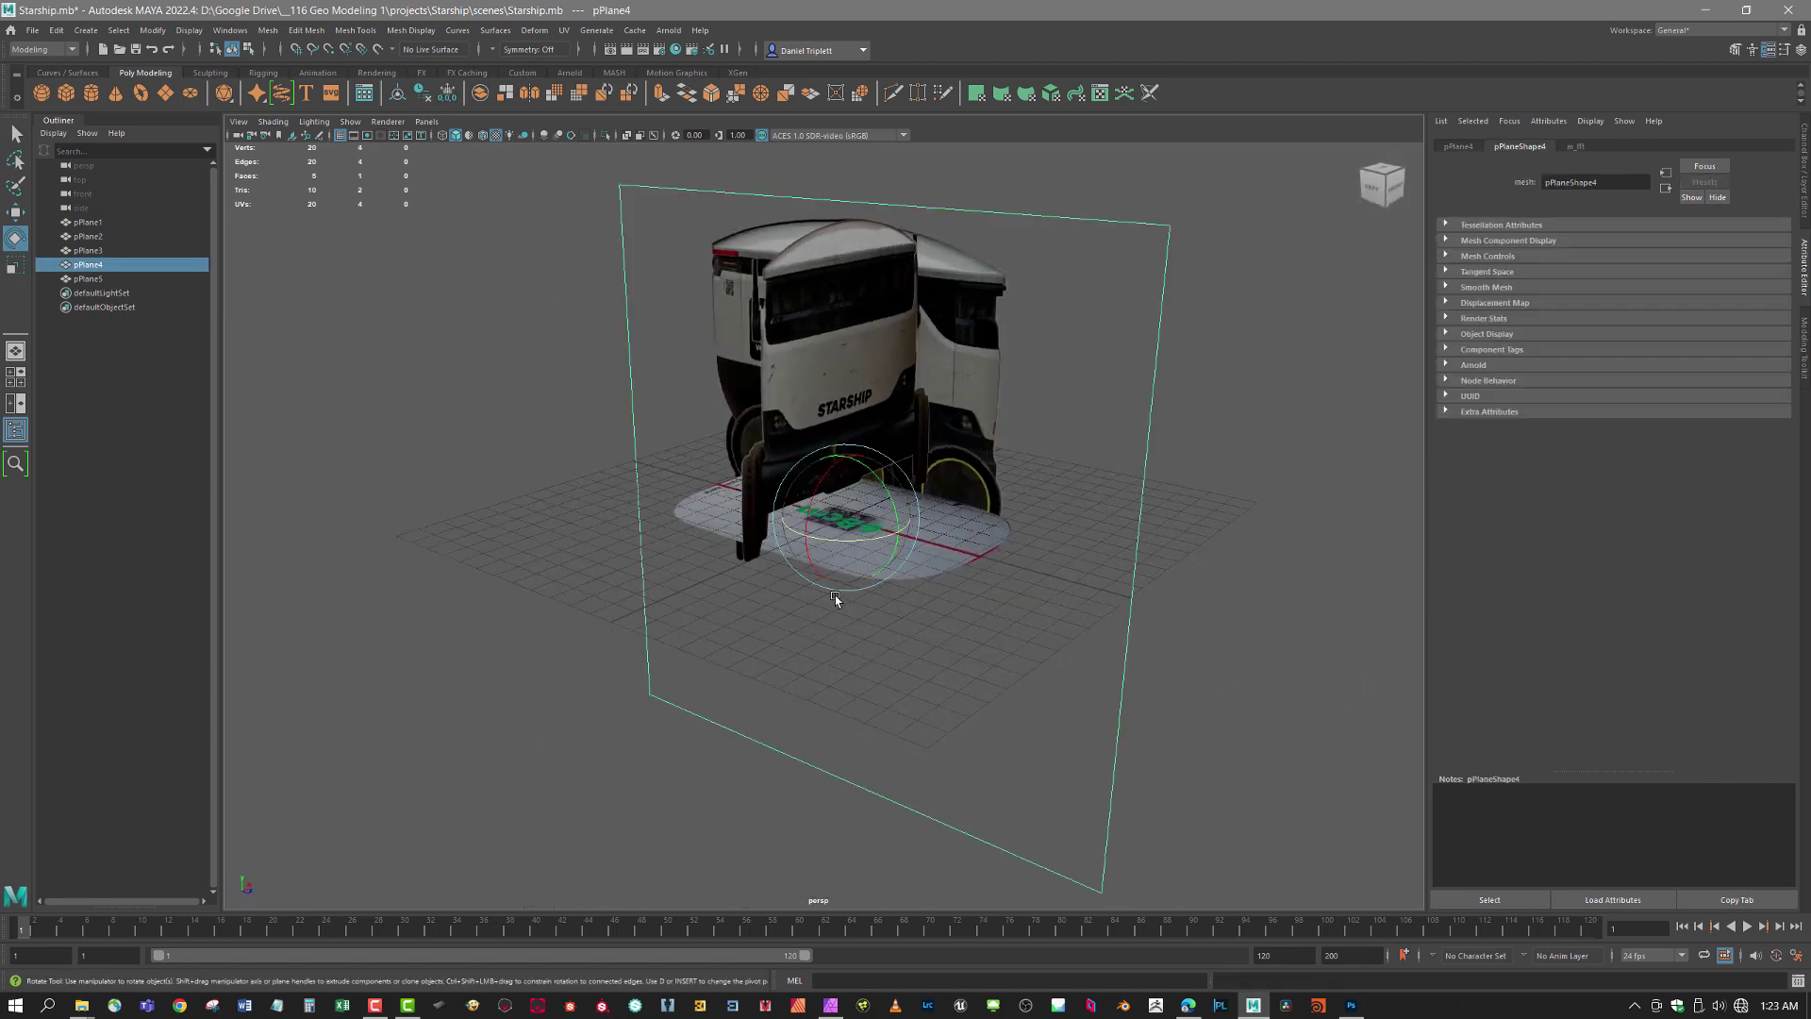
{"action": "key", "text": "w"}
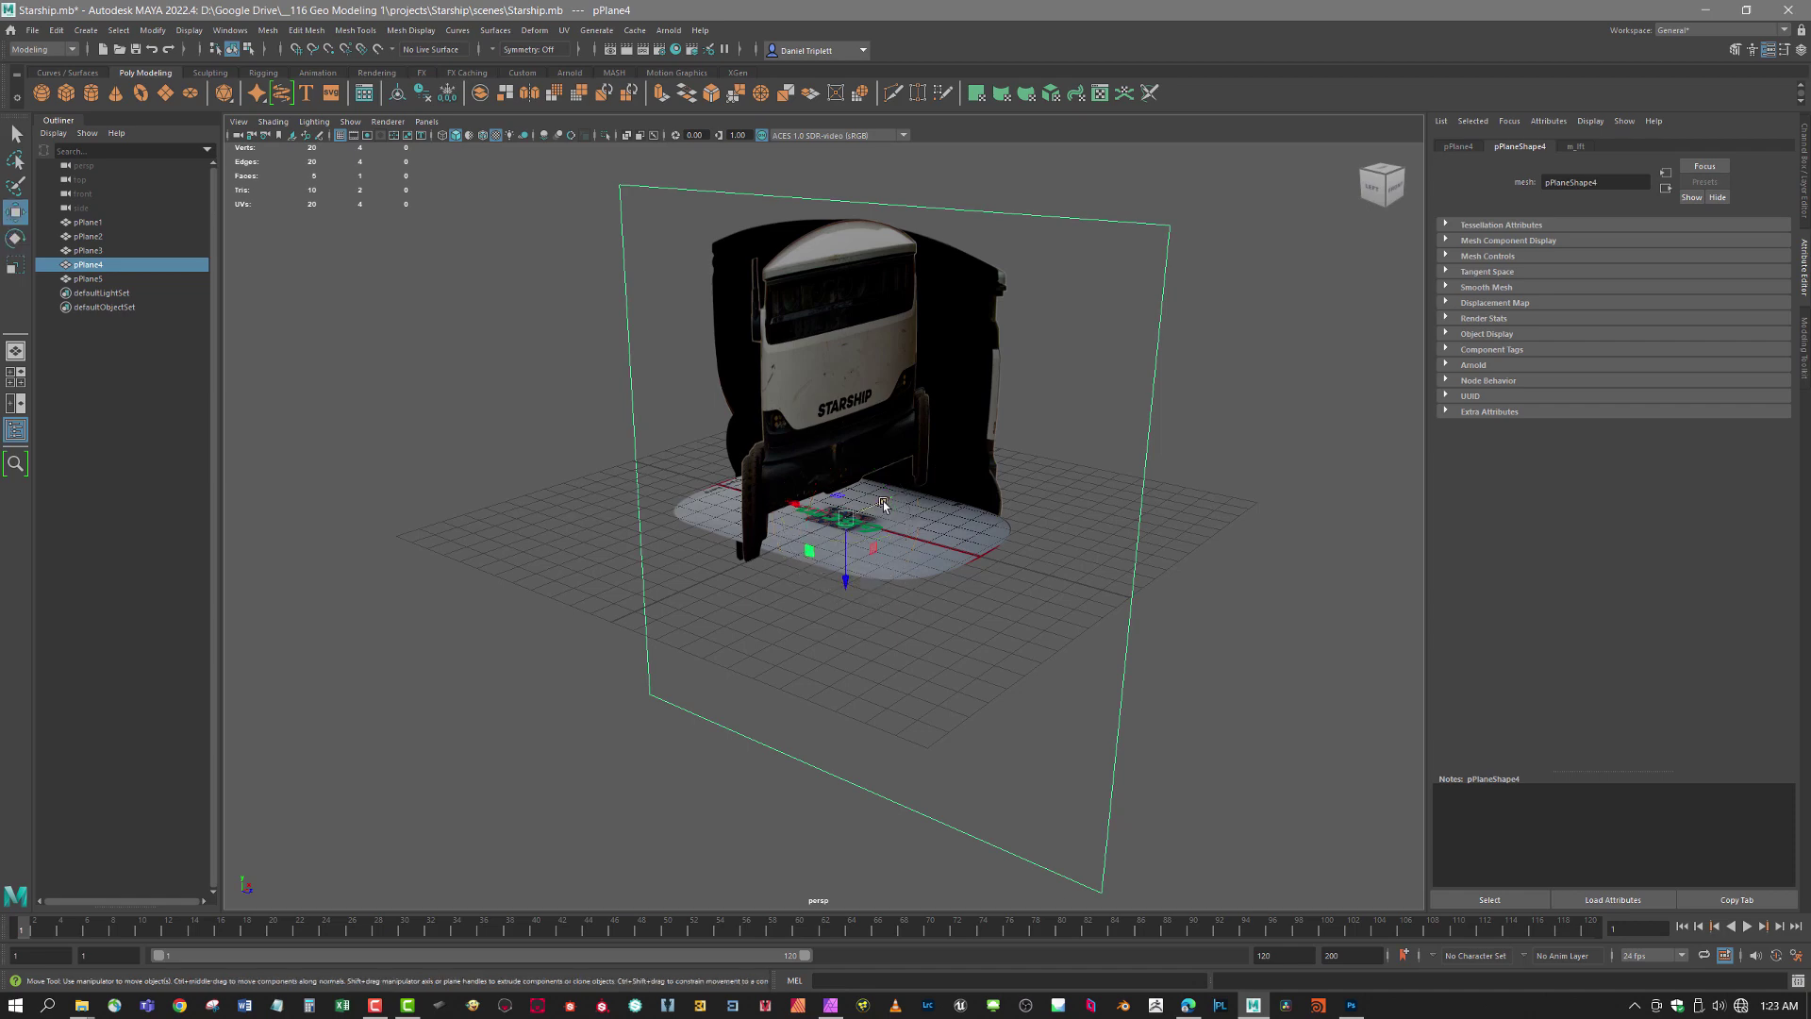
{"action": "left_click_drag", "start_coordinate": [885, 512], "coordinate": [879, 513]}
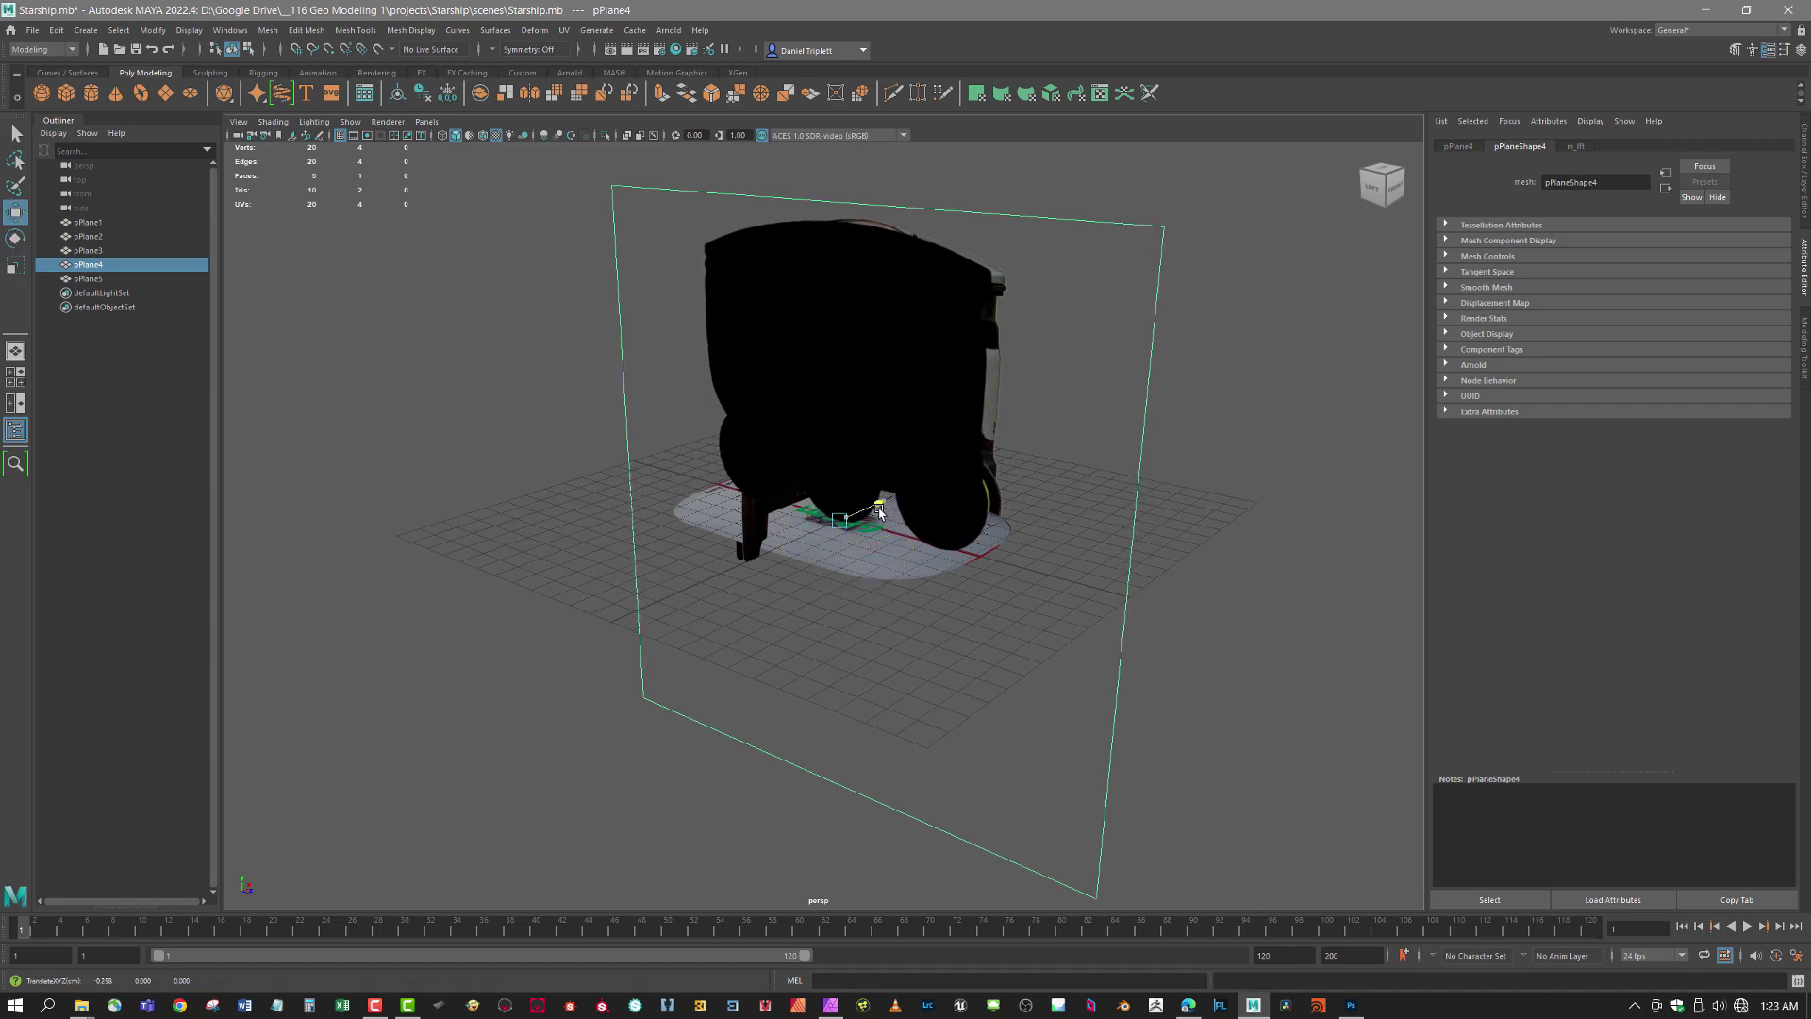
{"action": "left_click_drag", "start_coordinate": [1035, 525], "coordinate": [908, 401]}
{"action": "key", "text": "ctrl+z"}
- Select the textured right-side plane and move it slightly sideways off the robot's centerline
{"action": "left_click", "coordinate": [969, 351]}
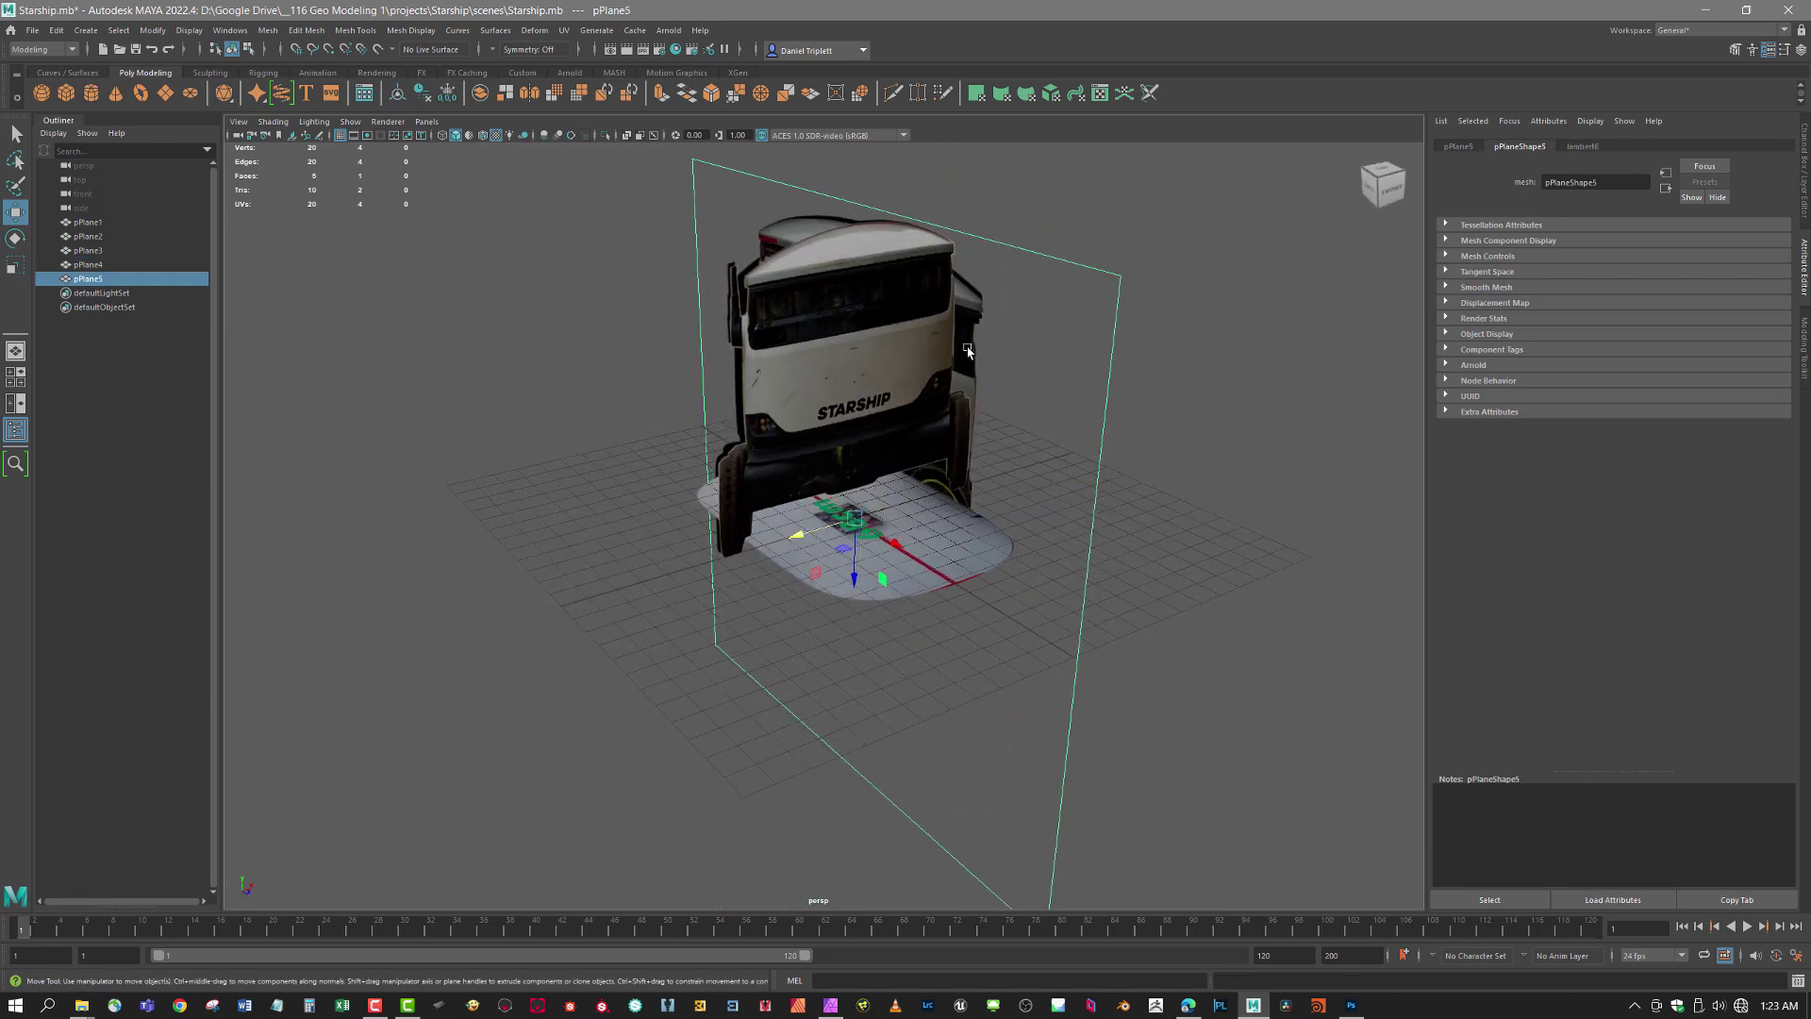
{"action": "left_click_drag", "start_coordinate": [800, 545], "coordinate": [797, 537]}
{"action": "left_click_drag", "start_coordinate": [1063, 521], "coordinate": [994, 572], "text": "alt"}
{"action": "scroll", "coordinate": [867, 569], "scroll_direction": "down", "scroll_amount": 5}
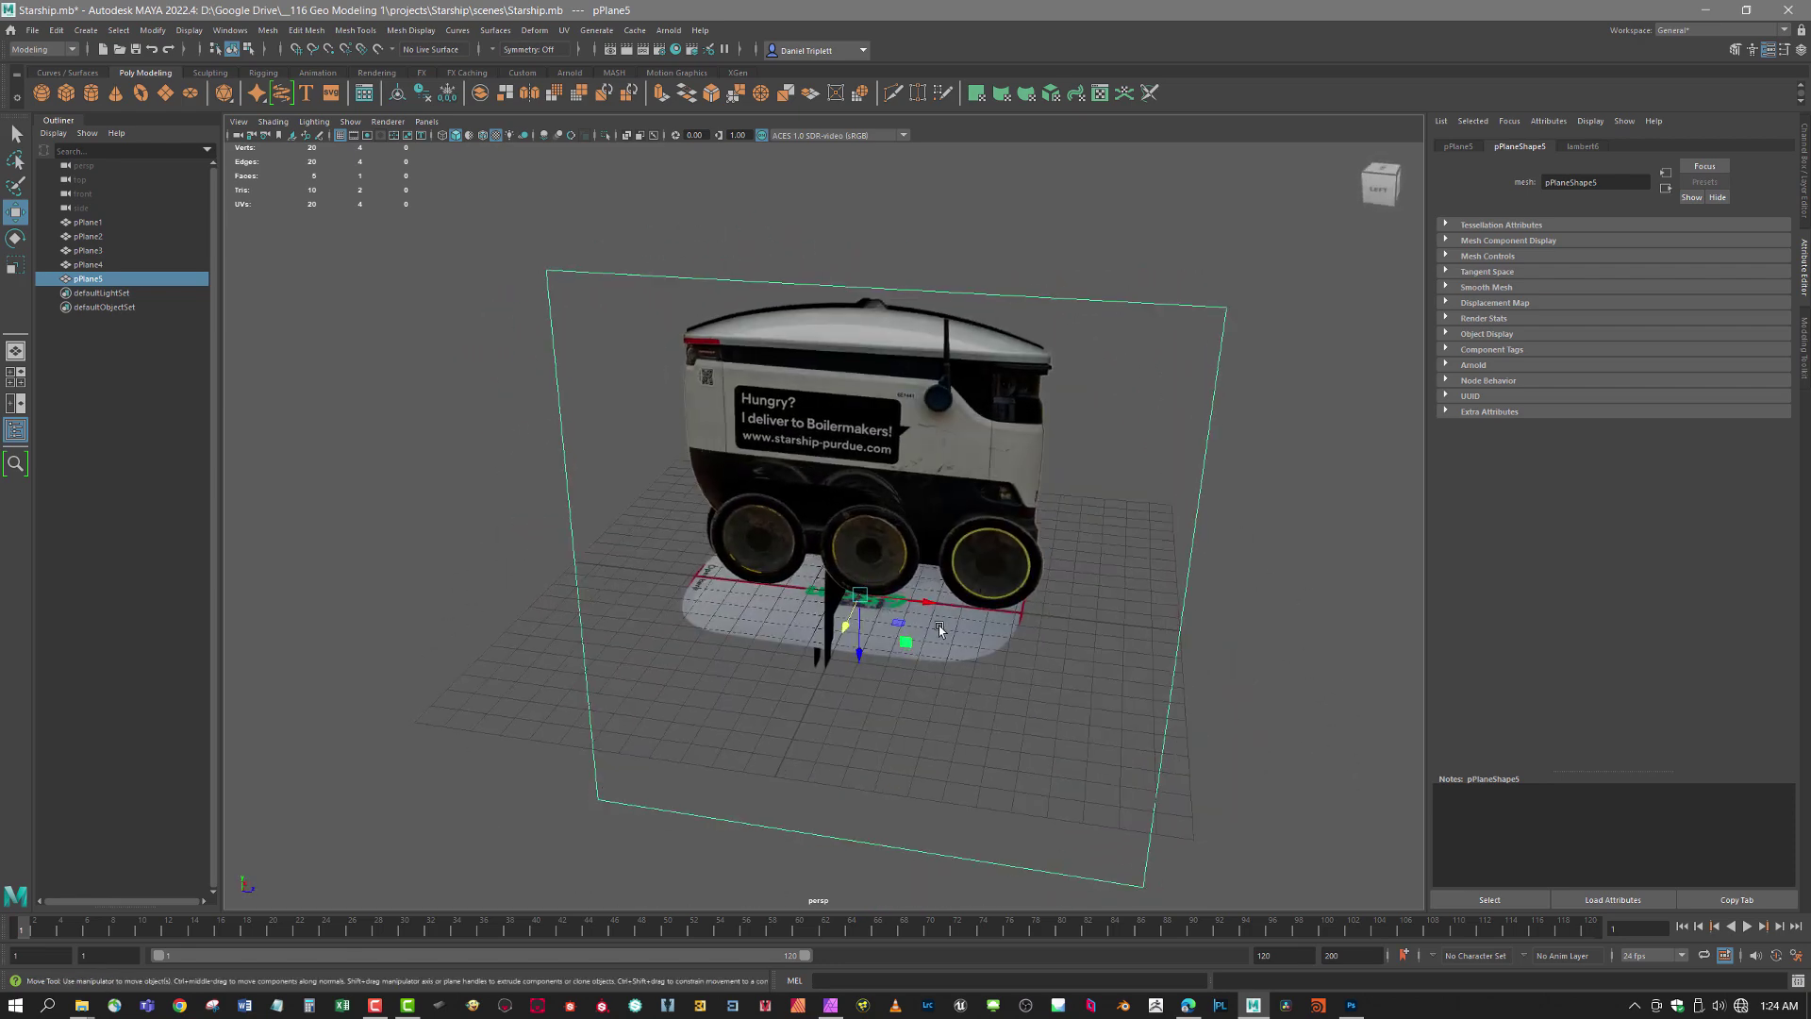
- Select all five reference planes and add them to a new display layer
{"action": "left_click", "coordinate": [878, 523]}
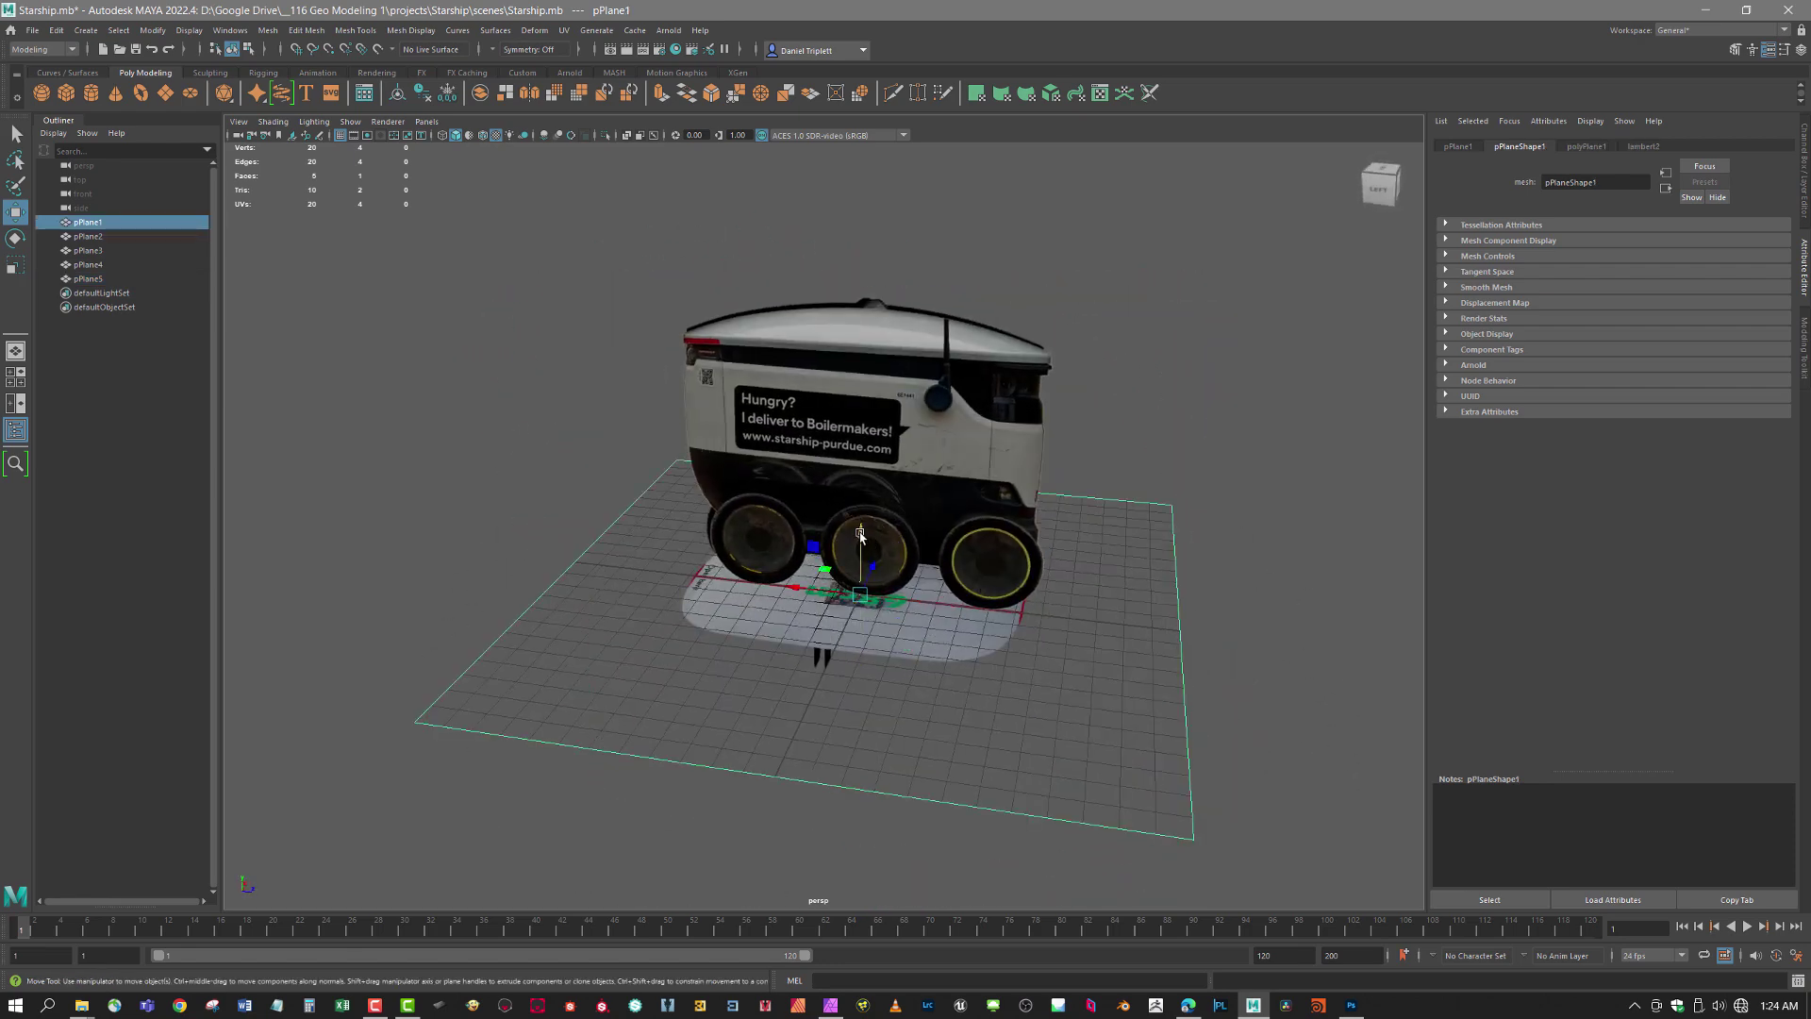
{"action": "left_click_drag", "start_coordinate": [1085, 530], "coordinate": [1094, 600], "text": "alt"}
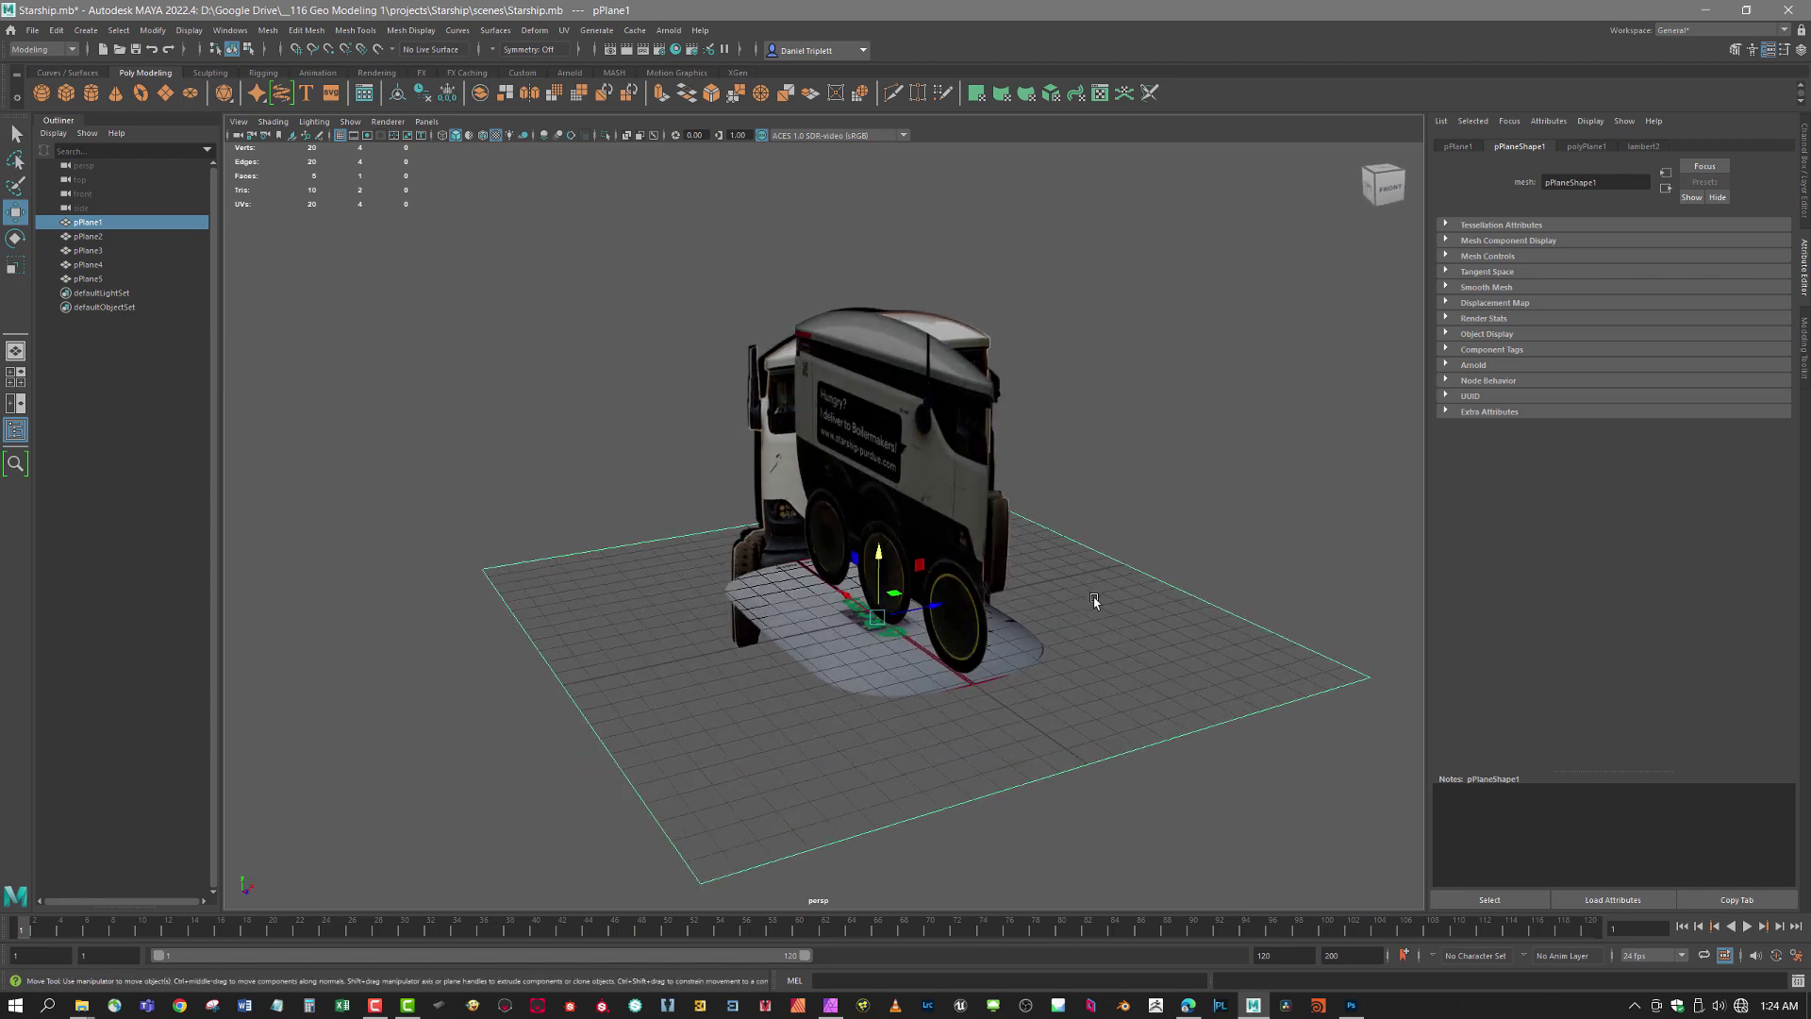
{"action": "scroll", "coordinate": [1094, 600], "scroll_direction": "down", "scroll_amount": 3}
{"action": "left_click_drag", "start_coordinate": [1138, 745], "coordinate": [676, 341]}
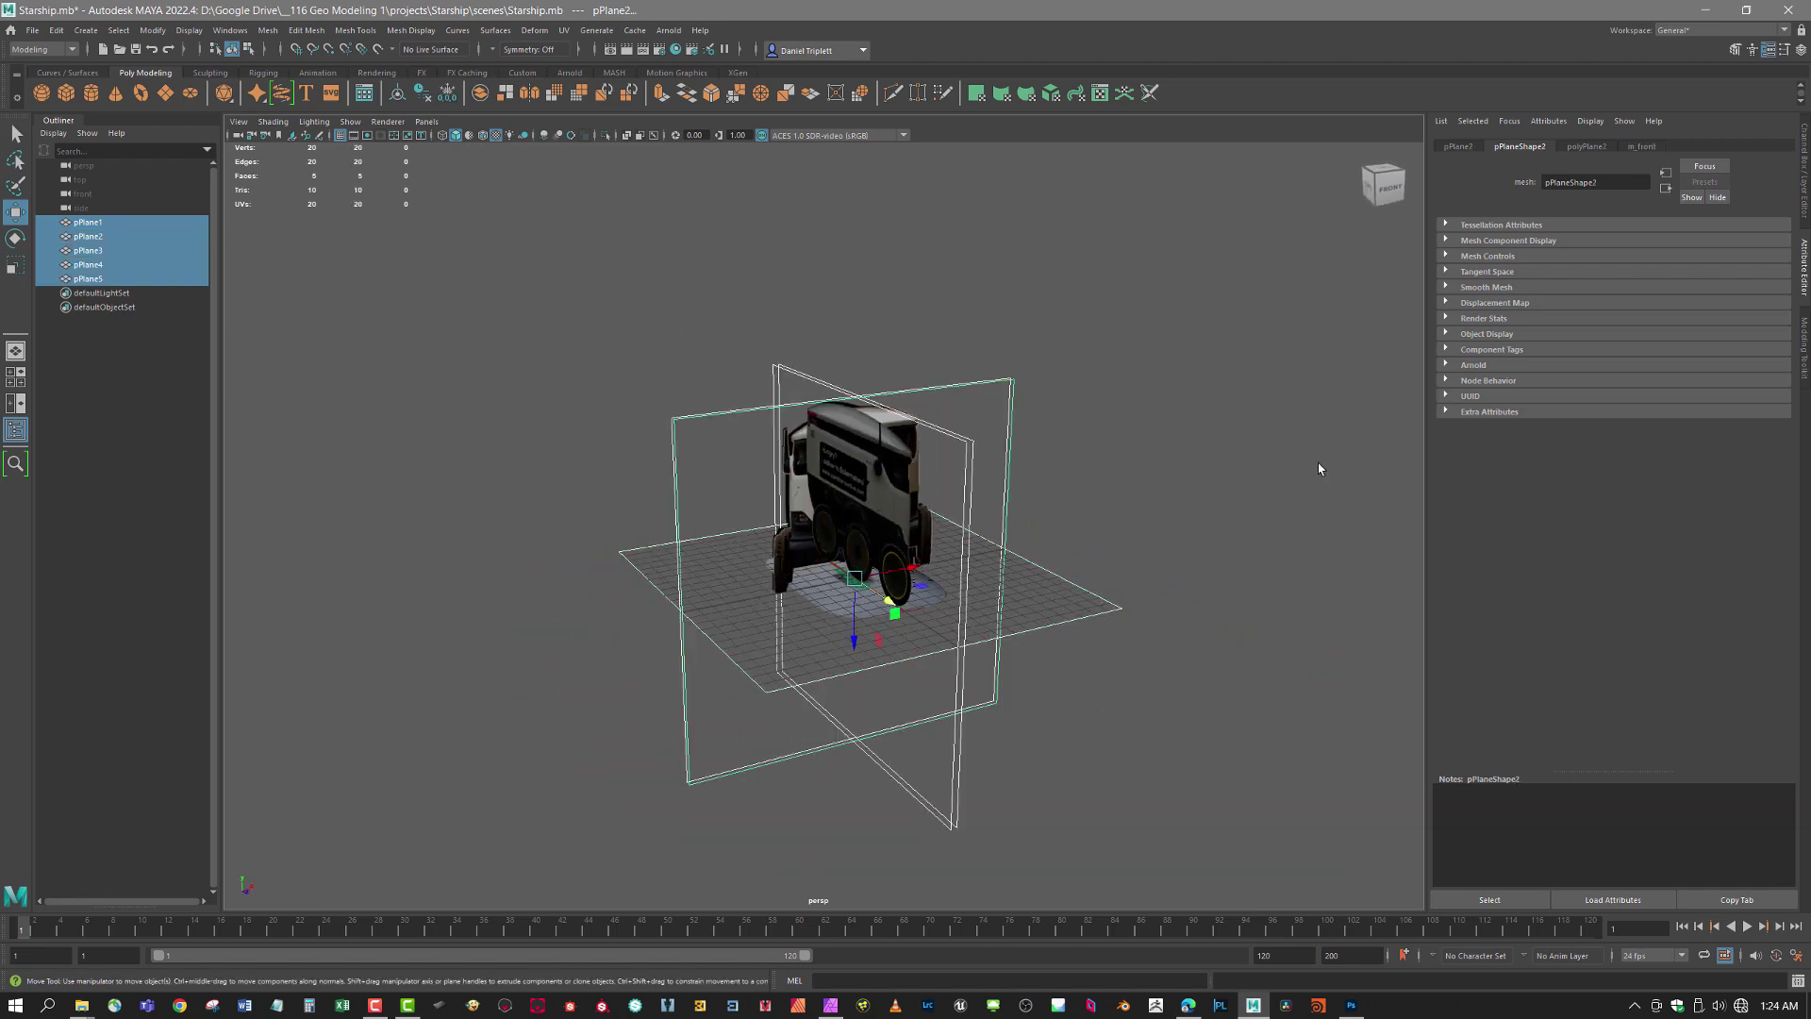
{"action": "left_click_drag", "start_coordinate": [1319, 468], "coordinate": [1415, 526], "text": "alt"}
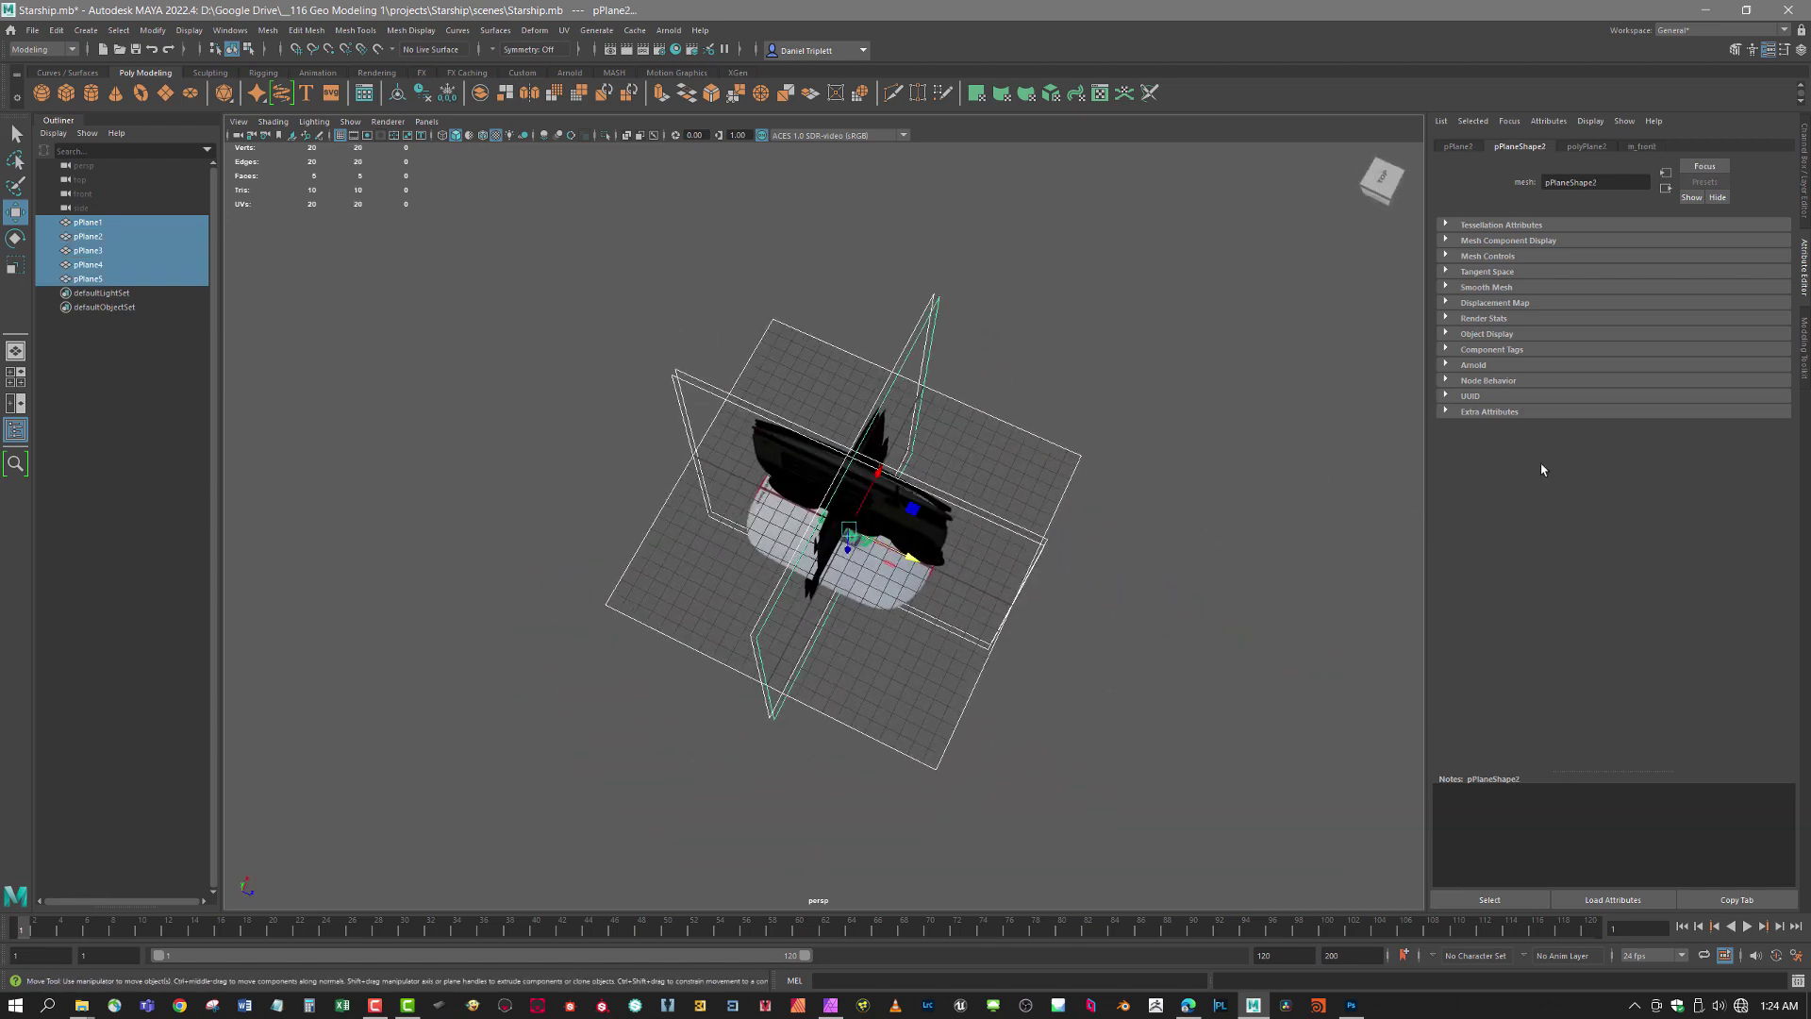
{"action": "left_click", "coordinate": [1802, 50]}
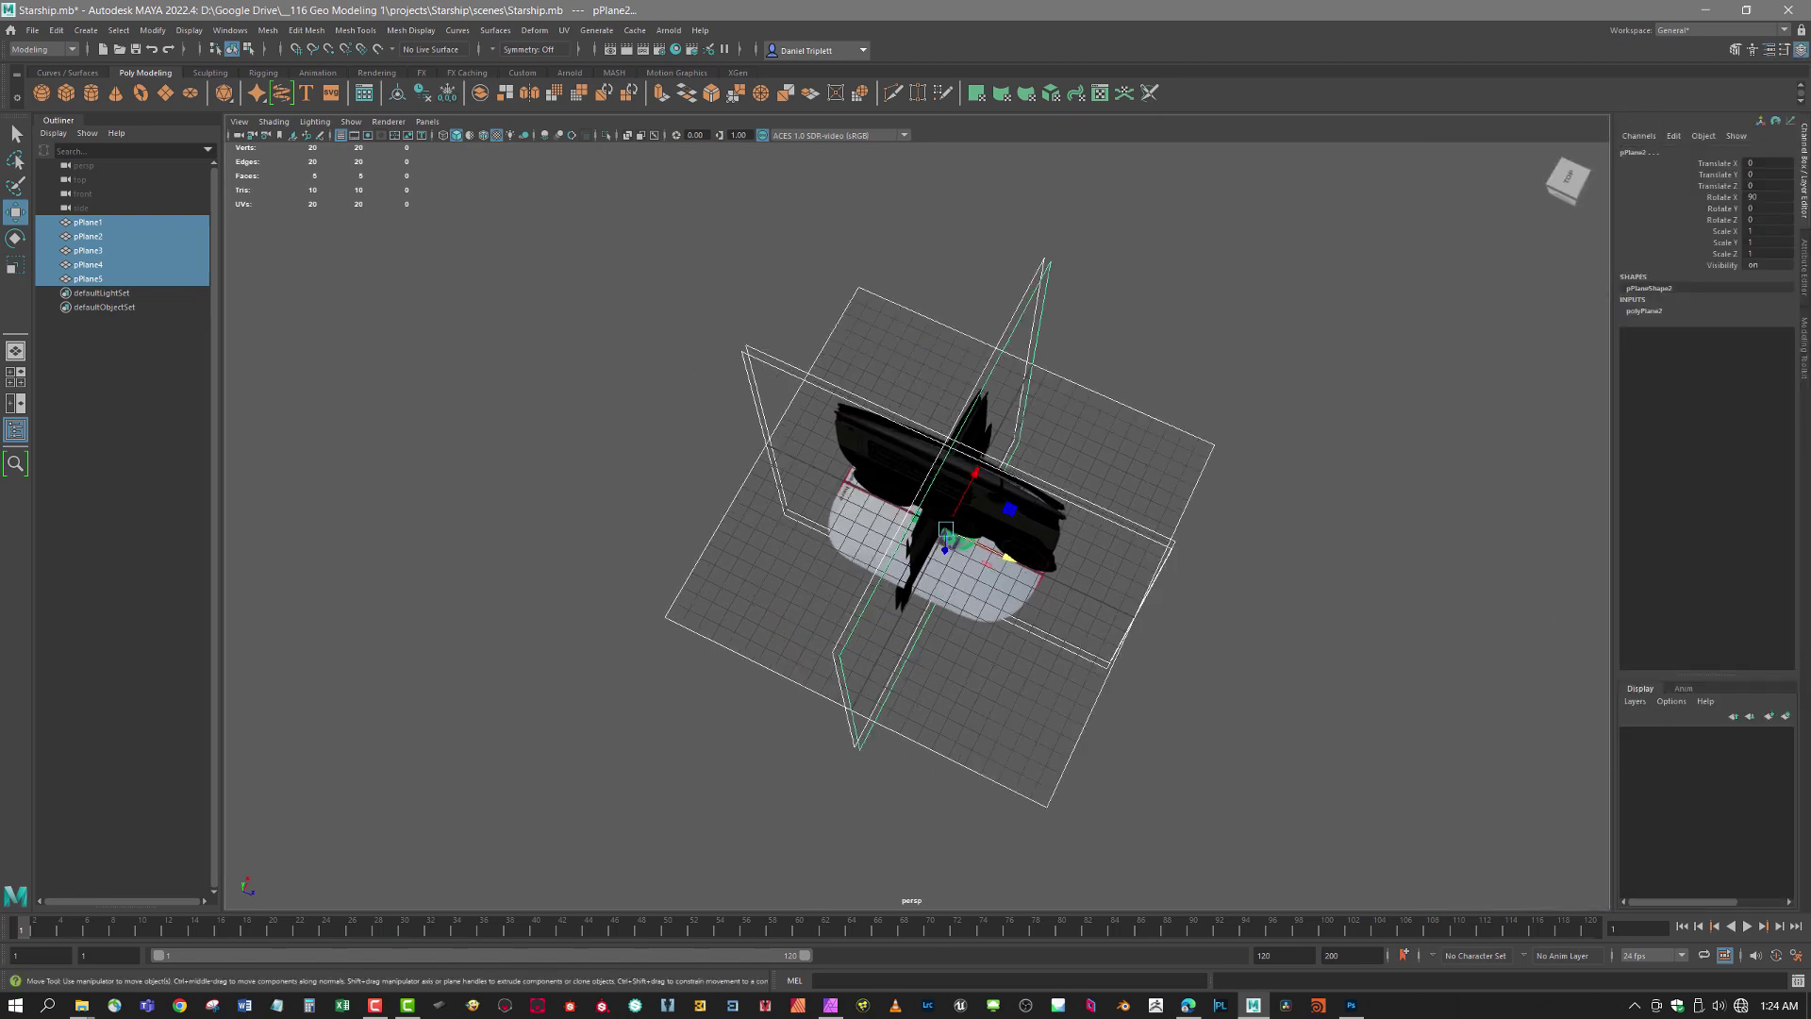
{"action": "left_click", "coordinate": [1785, 717]}
- Rename the new display layer to Ref_layer1 and assign it the yellow layer color
{"action": "double_click", "coordinate": [1698, 735]}
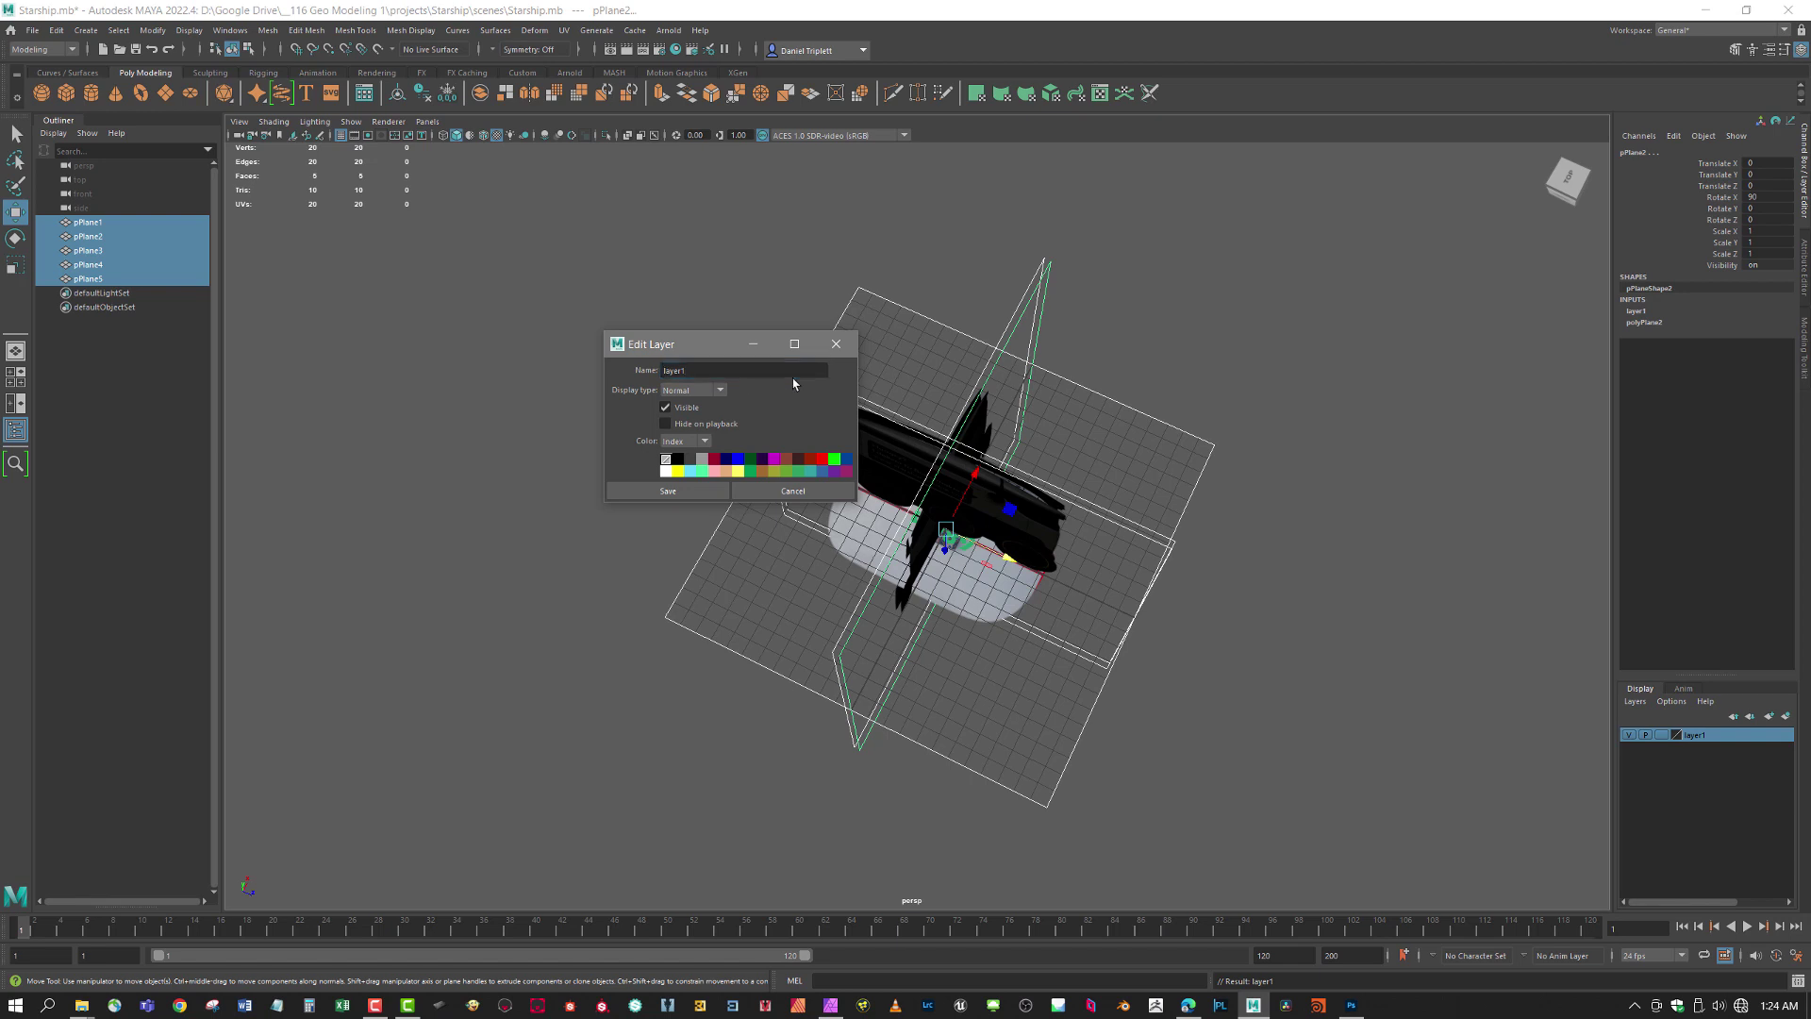
{"action": "key", "text": "e"}
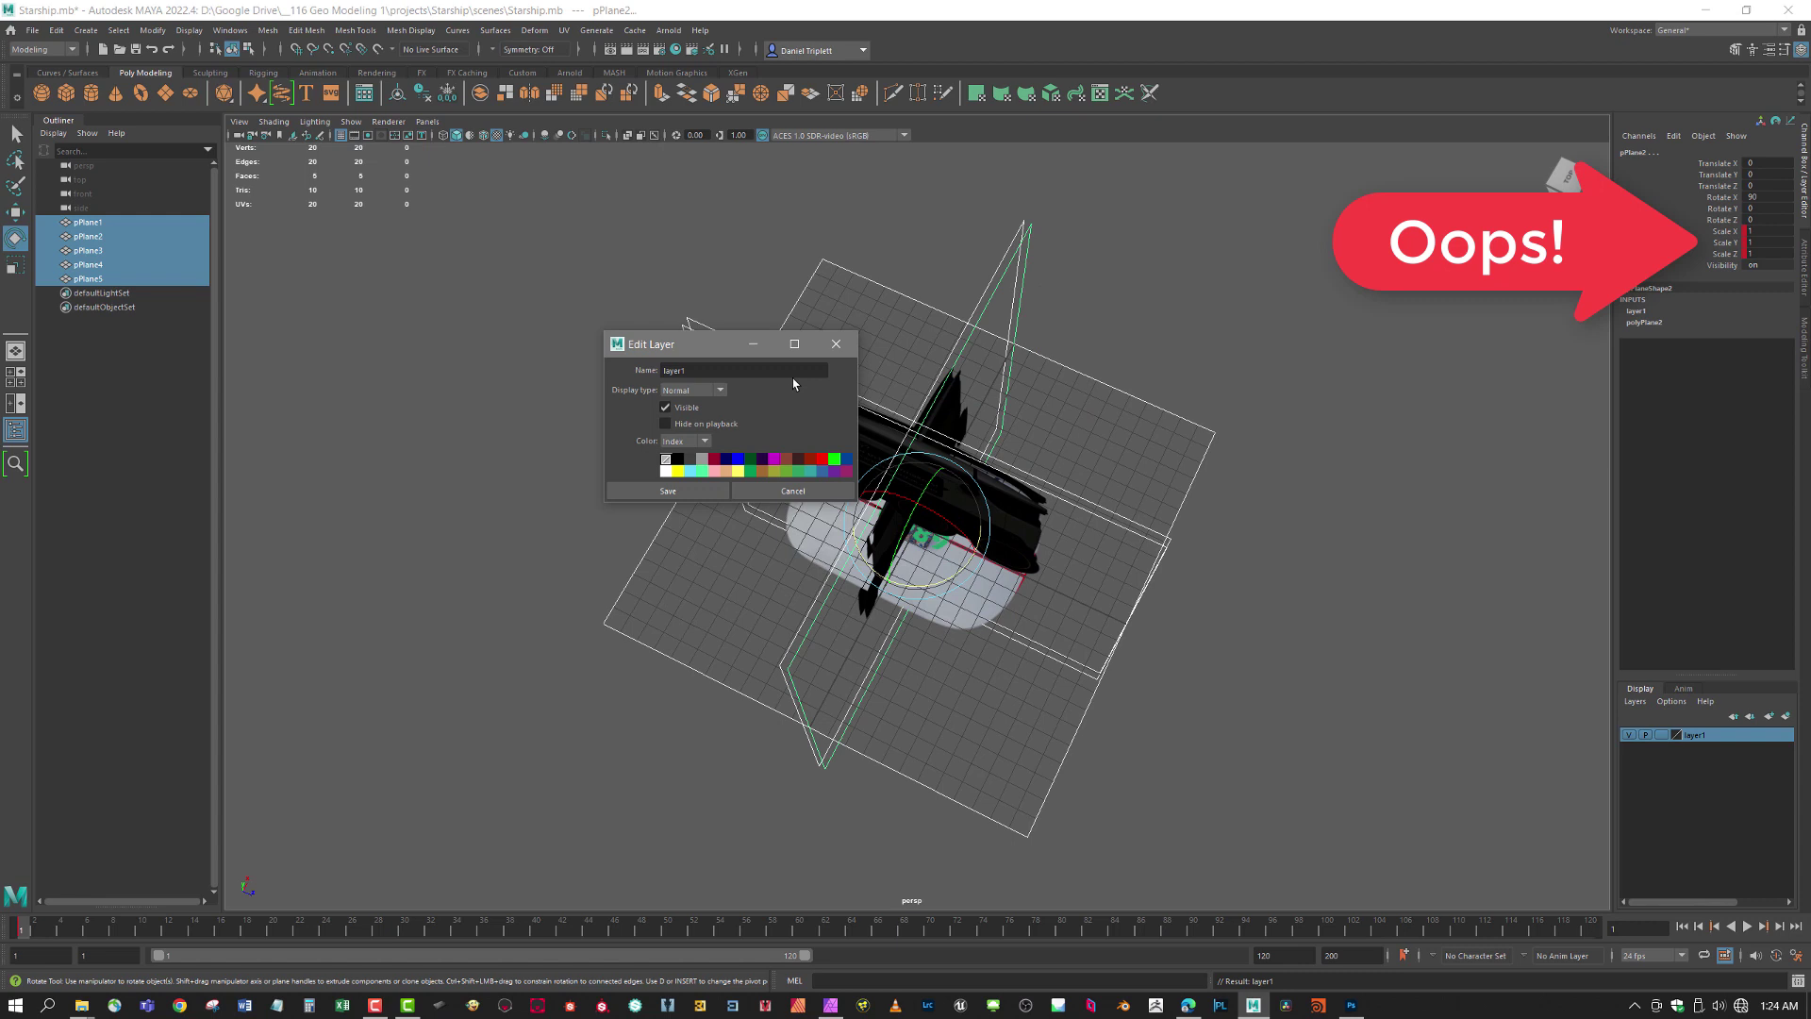
{"action": "left_click", "coordinate": [665, 370]}
{"action": "type", "text": "Ref_"}
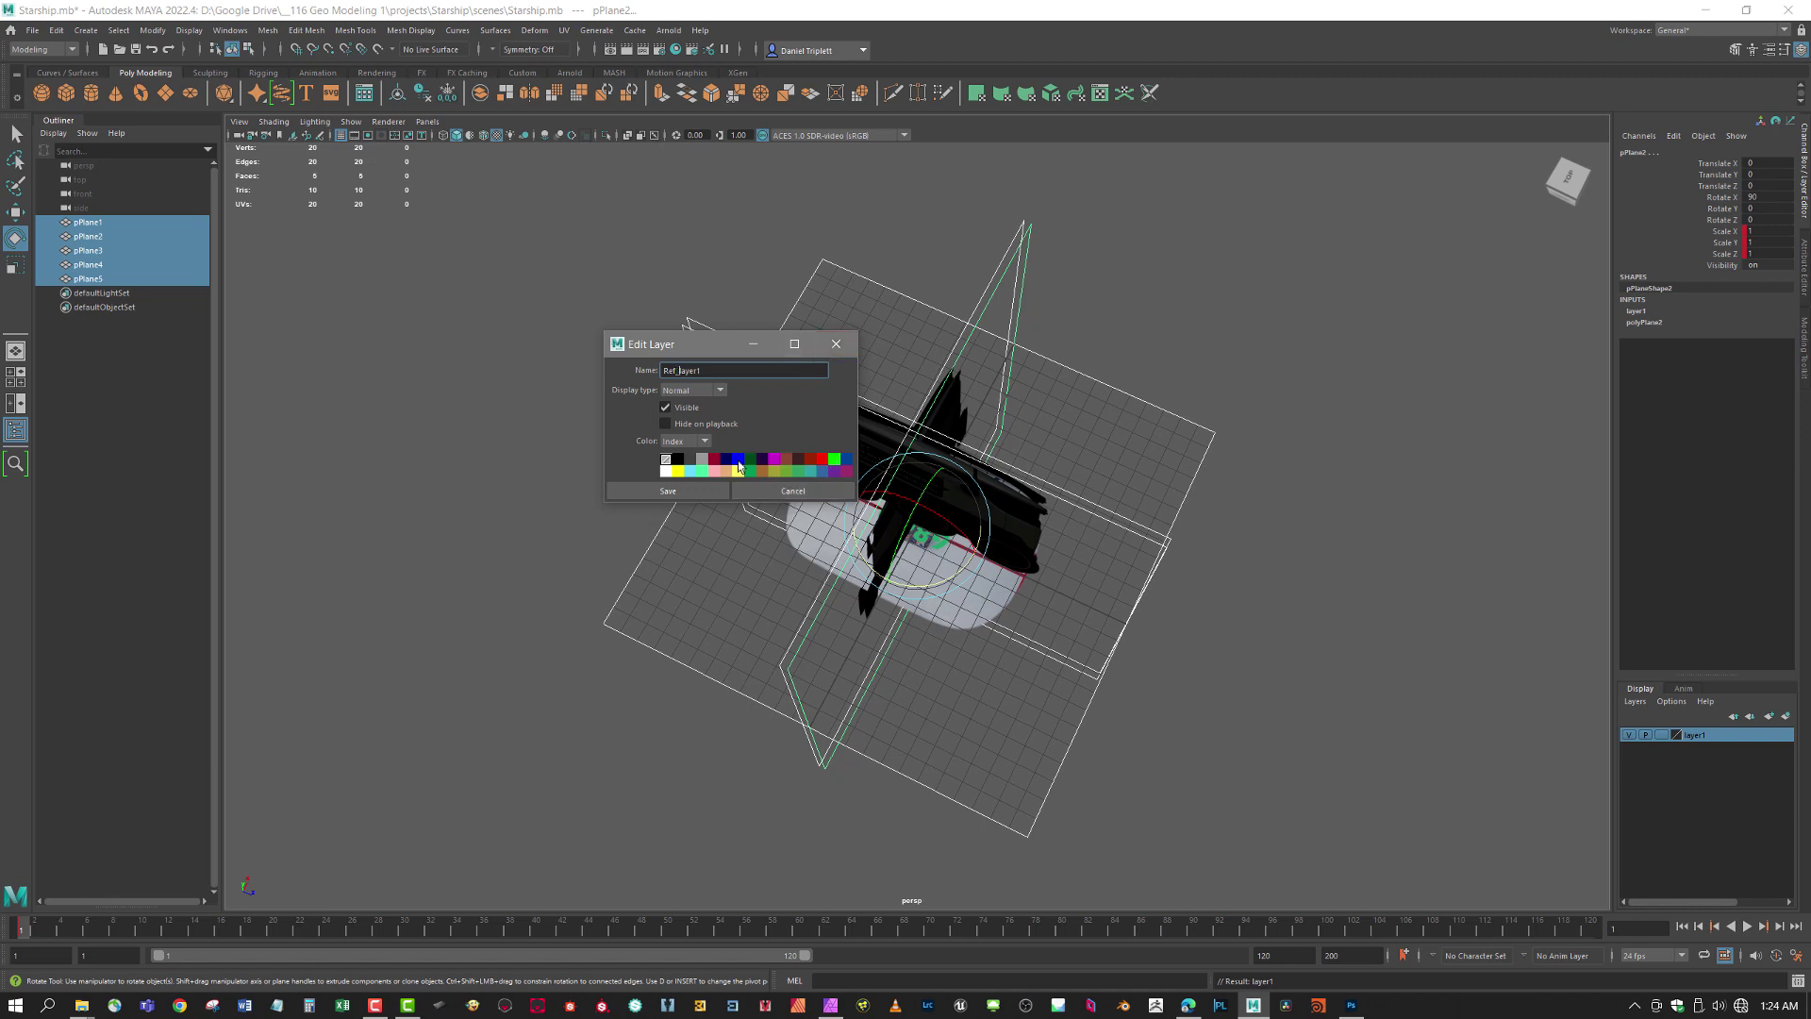
{"action": "left_click", "coordinate": [678, 472]}
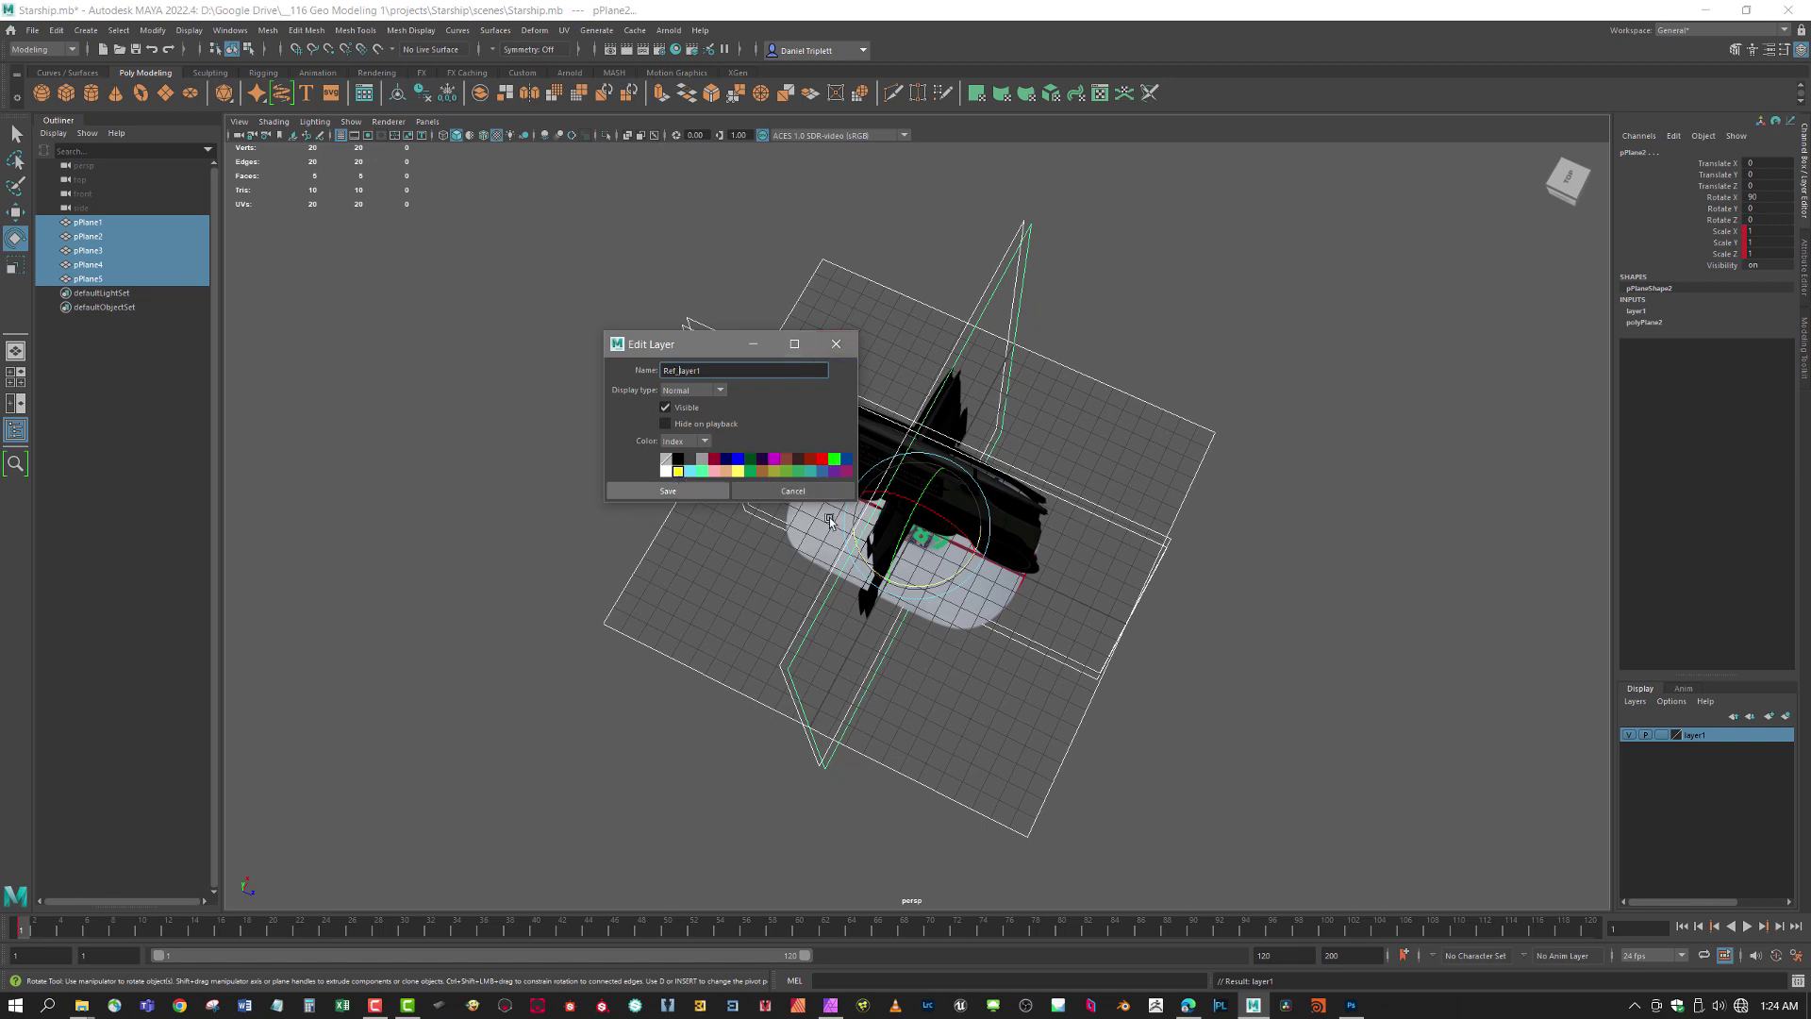
{"action": "left_click", "coordinate": [668, 490]}
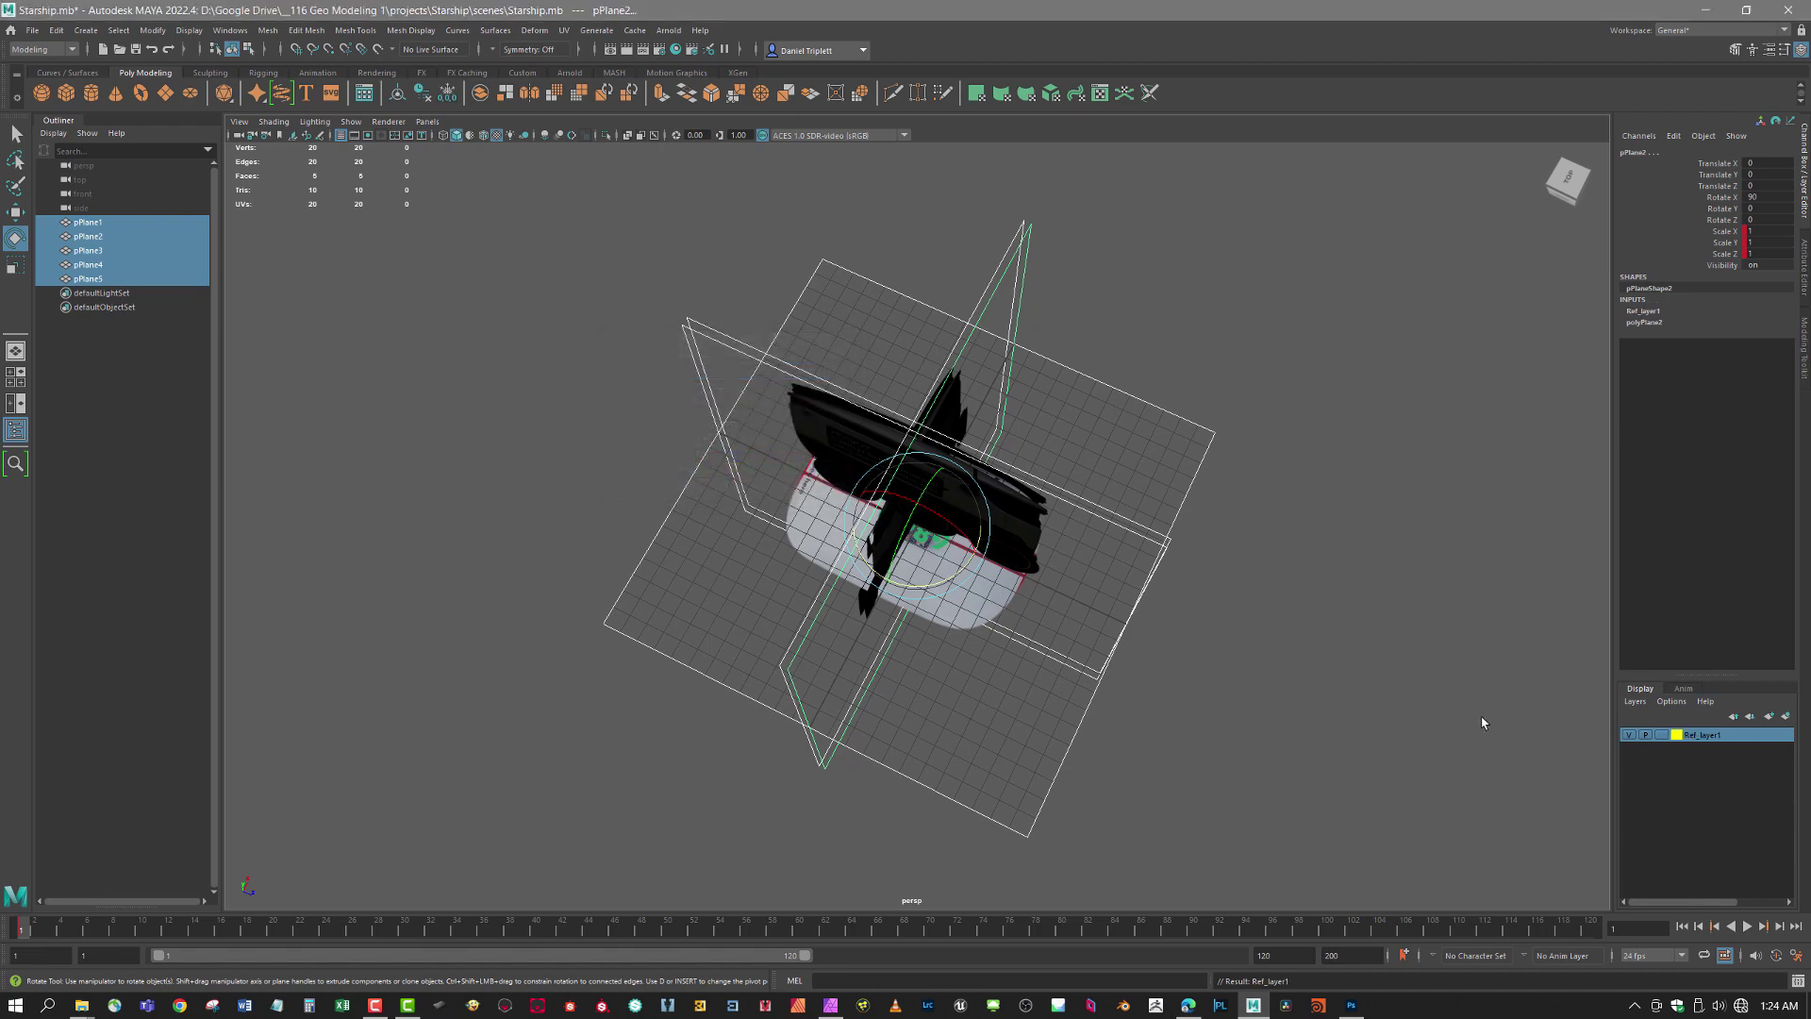
- Deselect the reference planes and turn on wireframe-on-shaded display in the perspective view
{"action": "left_click_drag", "start_coordinate": [1219, 611], "coordinate": [1338, 453]}
{"action": "left_click", "coordinate": [1339, 517]}
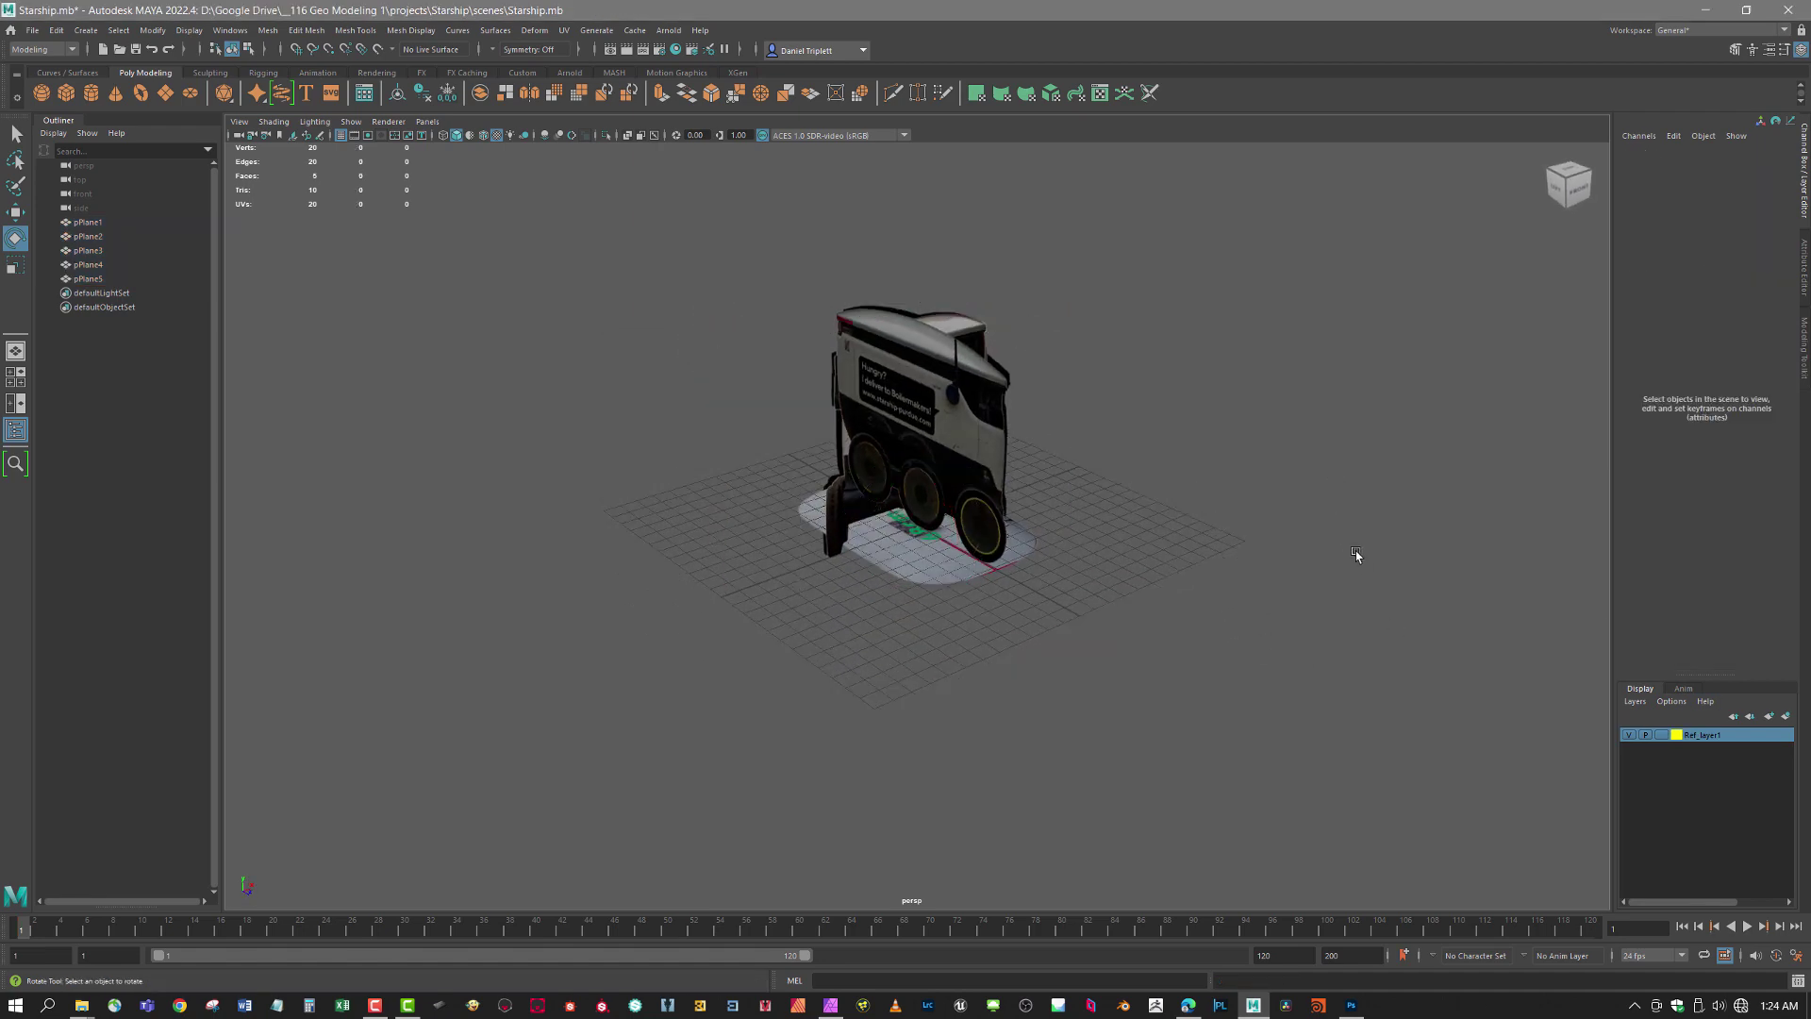
{"action": "left_click", "coordinate": [484, 135]}
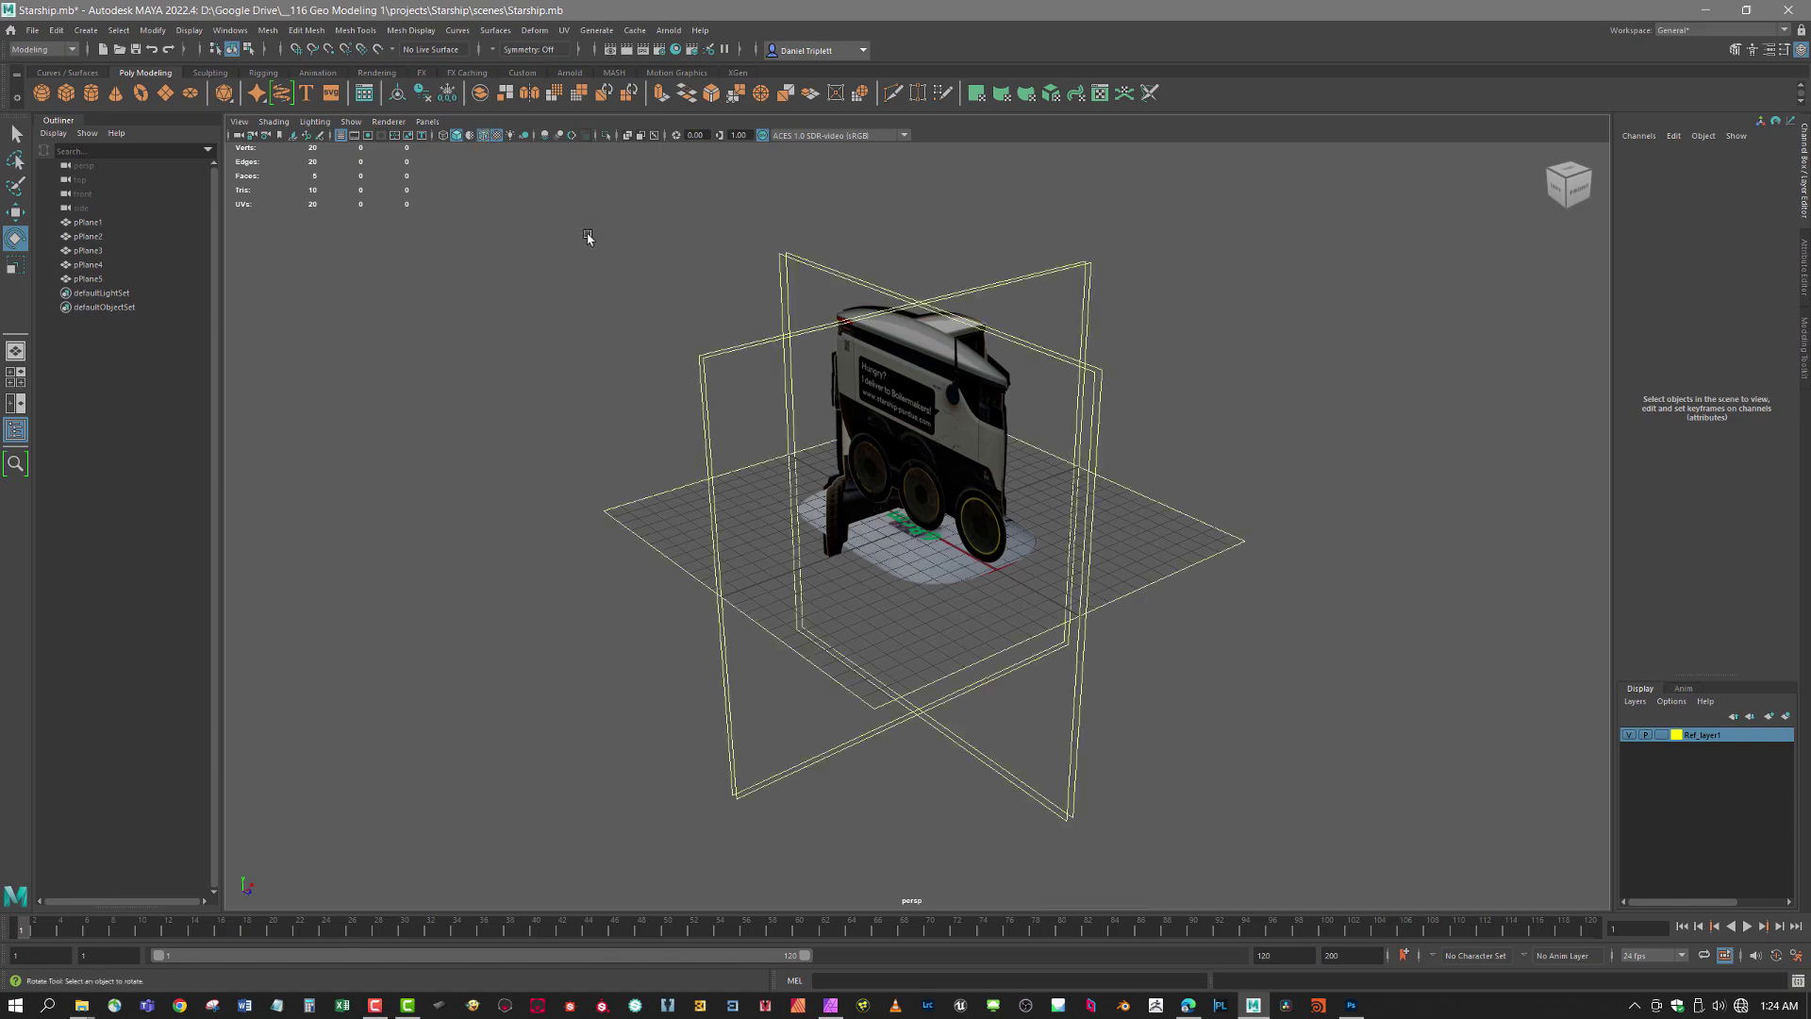
{"action": "left_click_drag", "start_coordinate": [1394, 594], "coordinate": [1402, 553]}
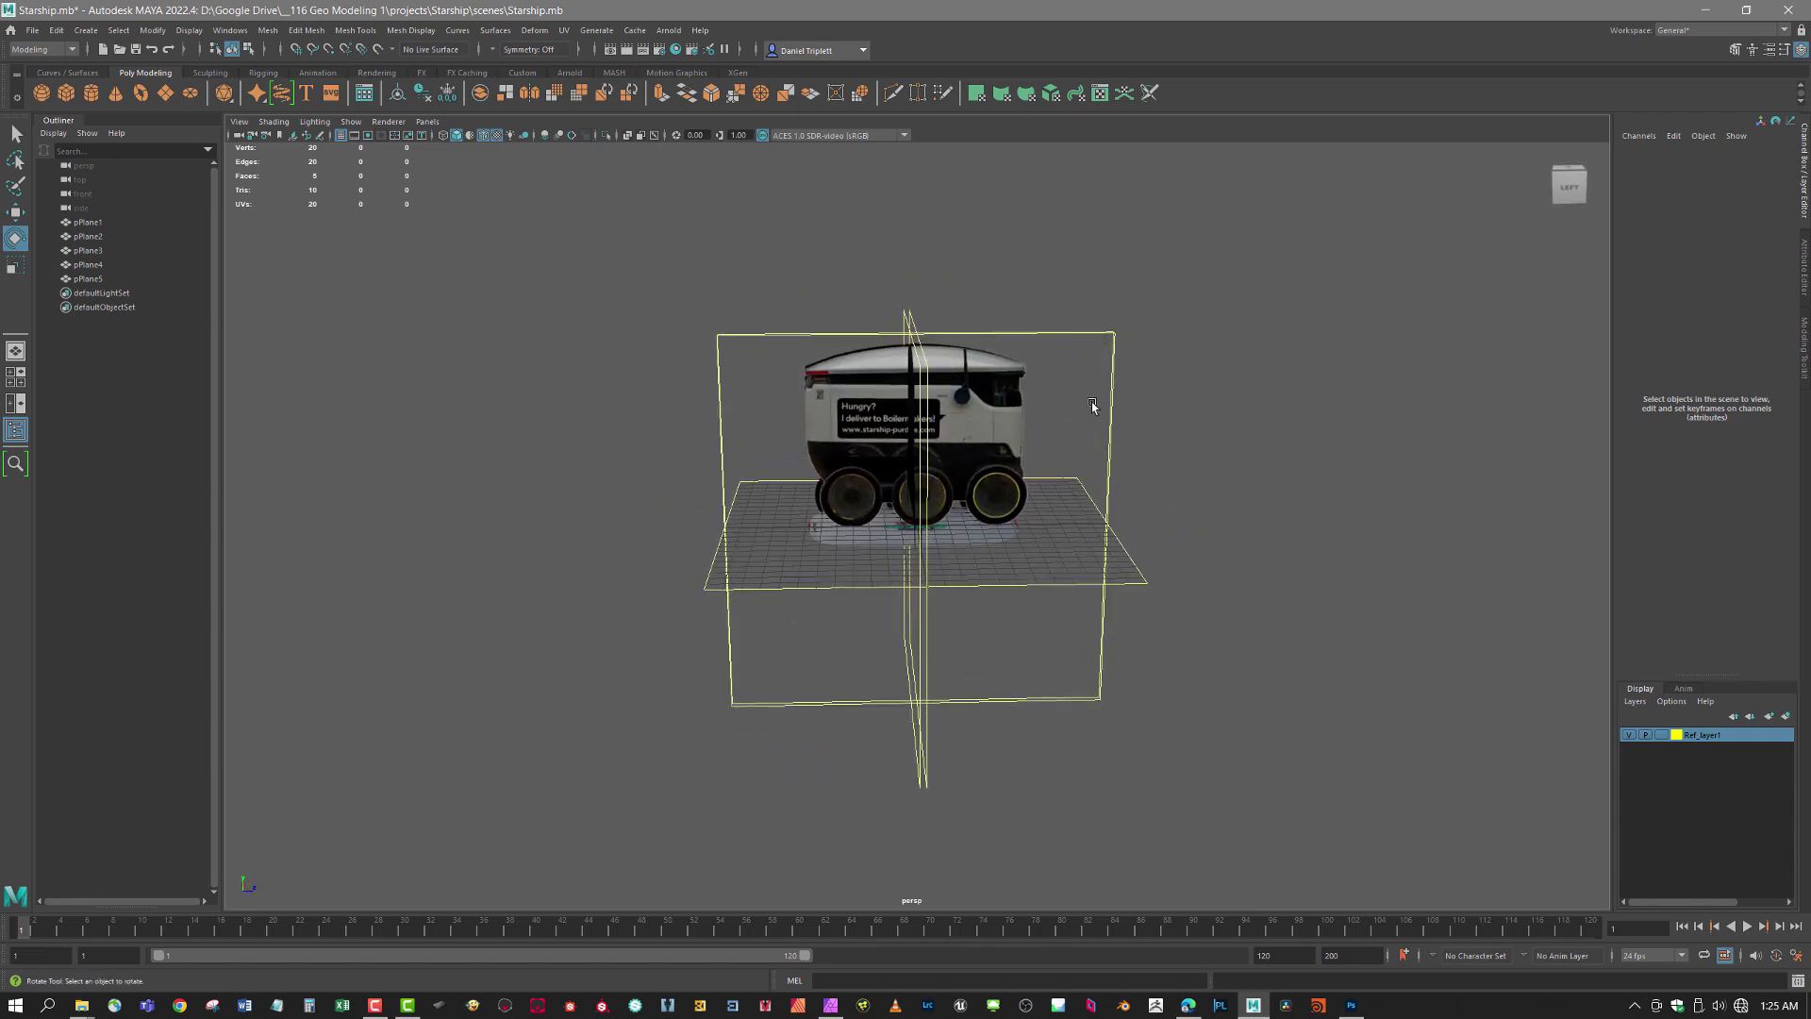
{"action": "left_click_drag", "start_coordinate": [1219, 668], "coordinate": [1179, 546]}
{"action": "scroll", "coordinate": [1273, 607], "scroll_direction": "up", "scroll_amount": 3}
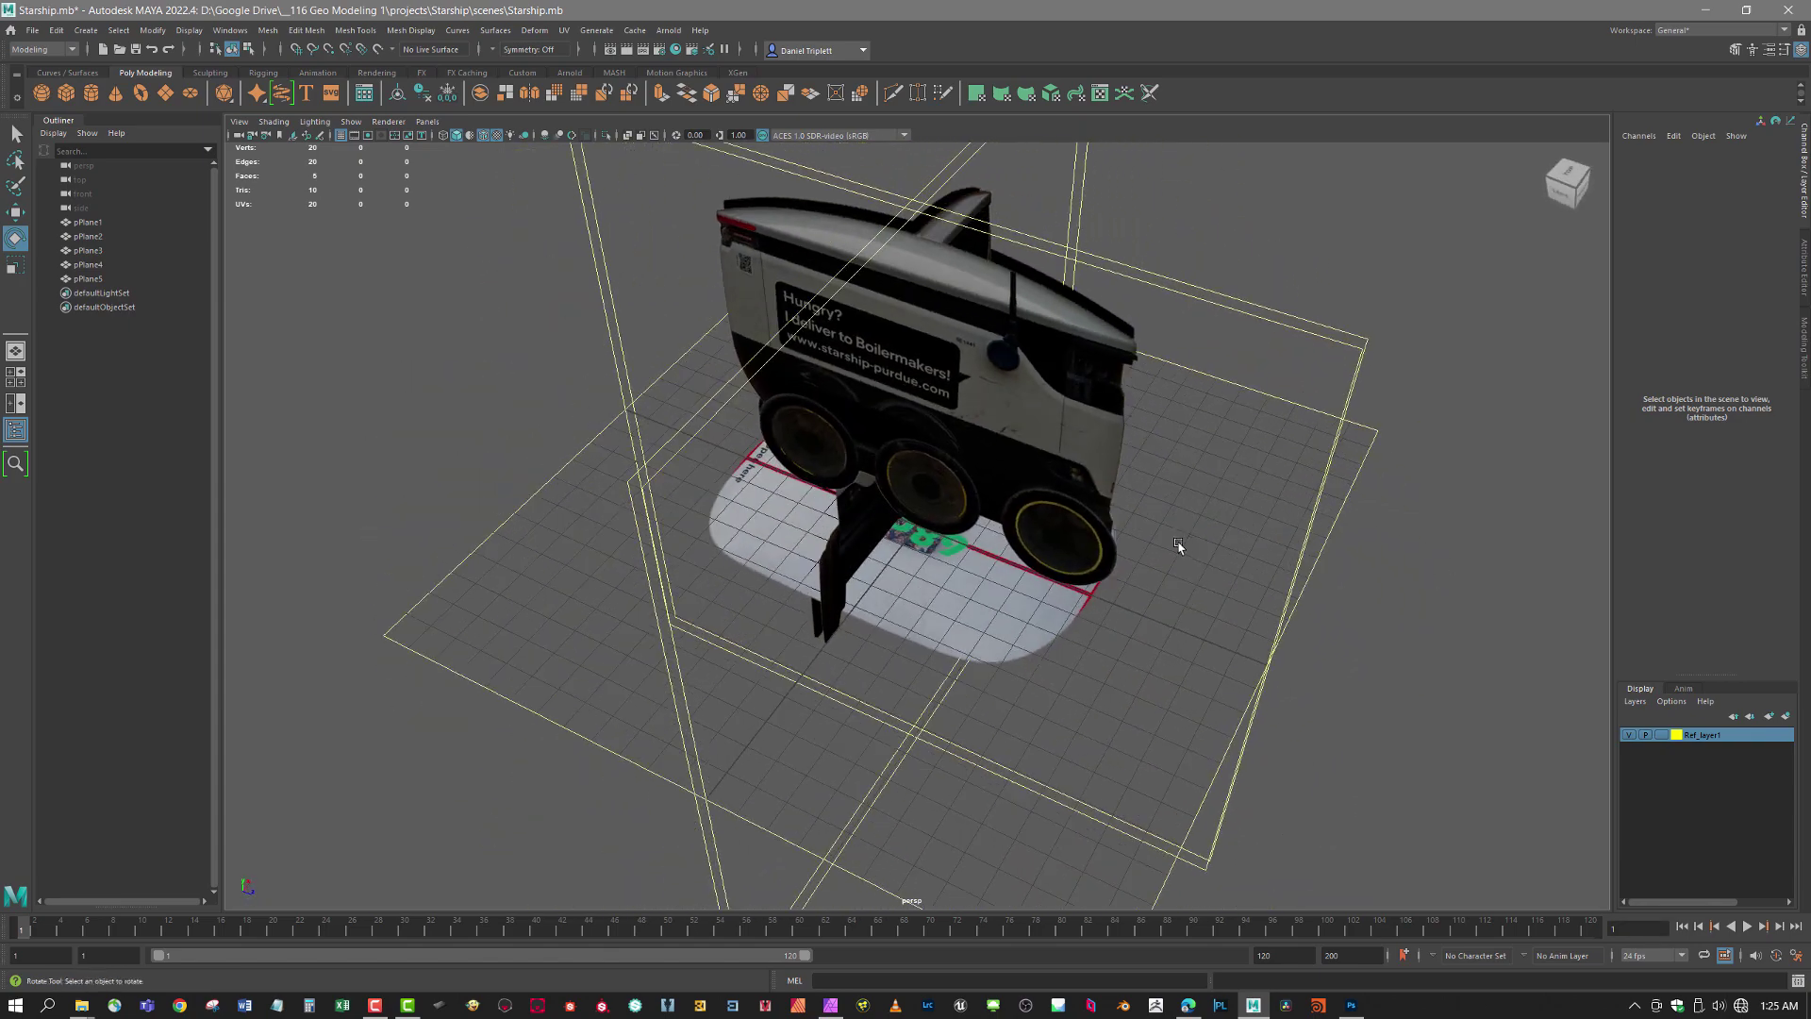
- Rename the horizontal top-view plane pPlane1 to ref_top
{"action": "left_click", "coordinate": [89, 222]}
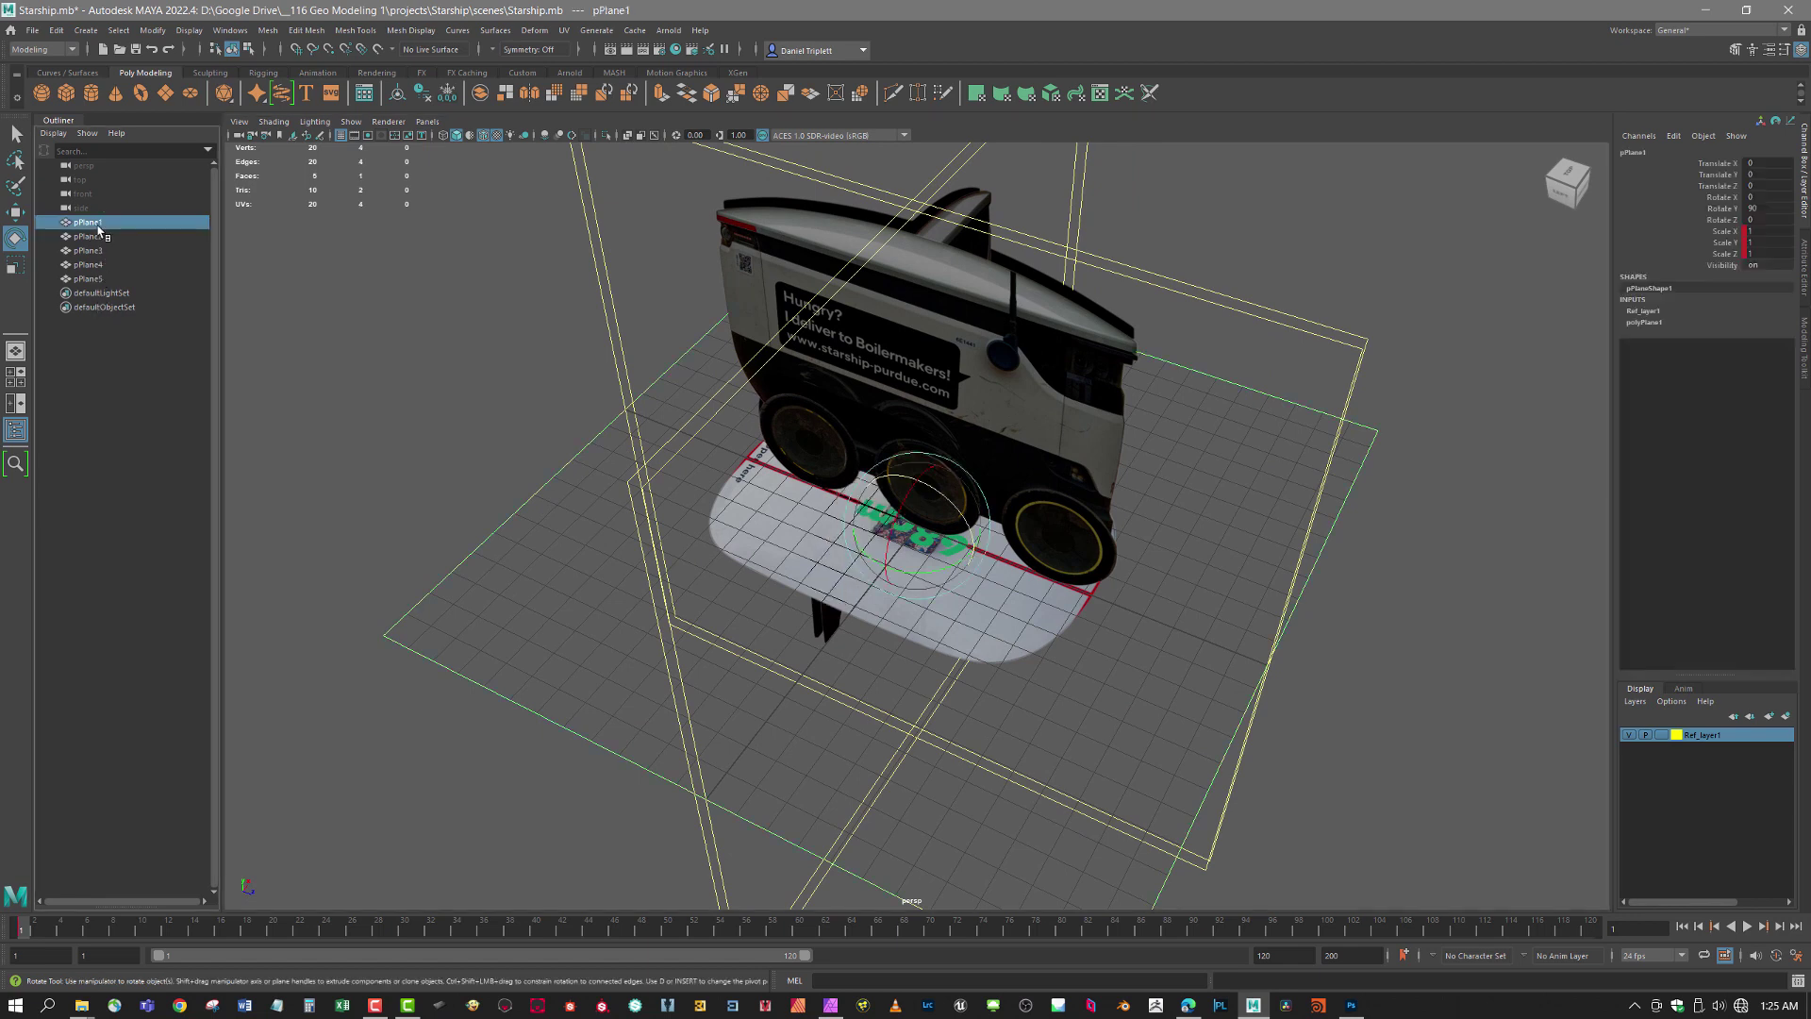
{"action": "double_click", "coordinate": [98, 225]}
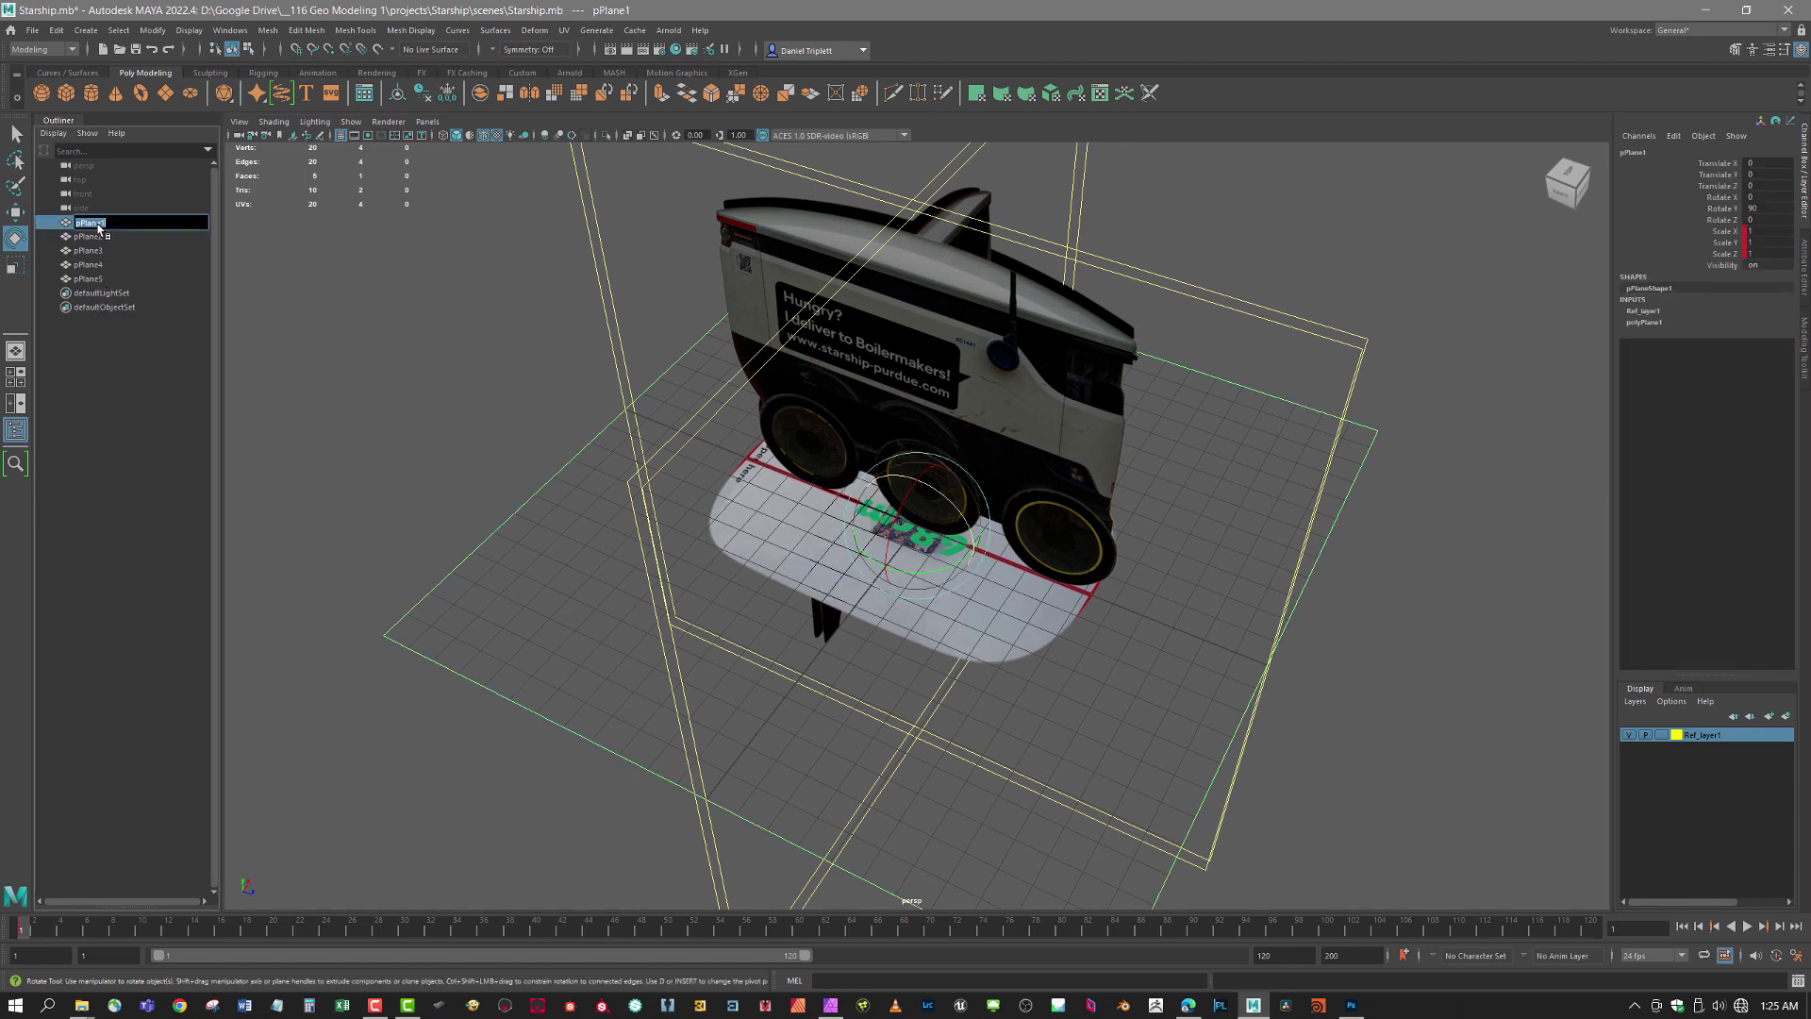
{"action": "type", "text": "ref_top"}
{"action": "key", "text": "Return"}
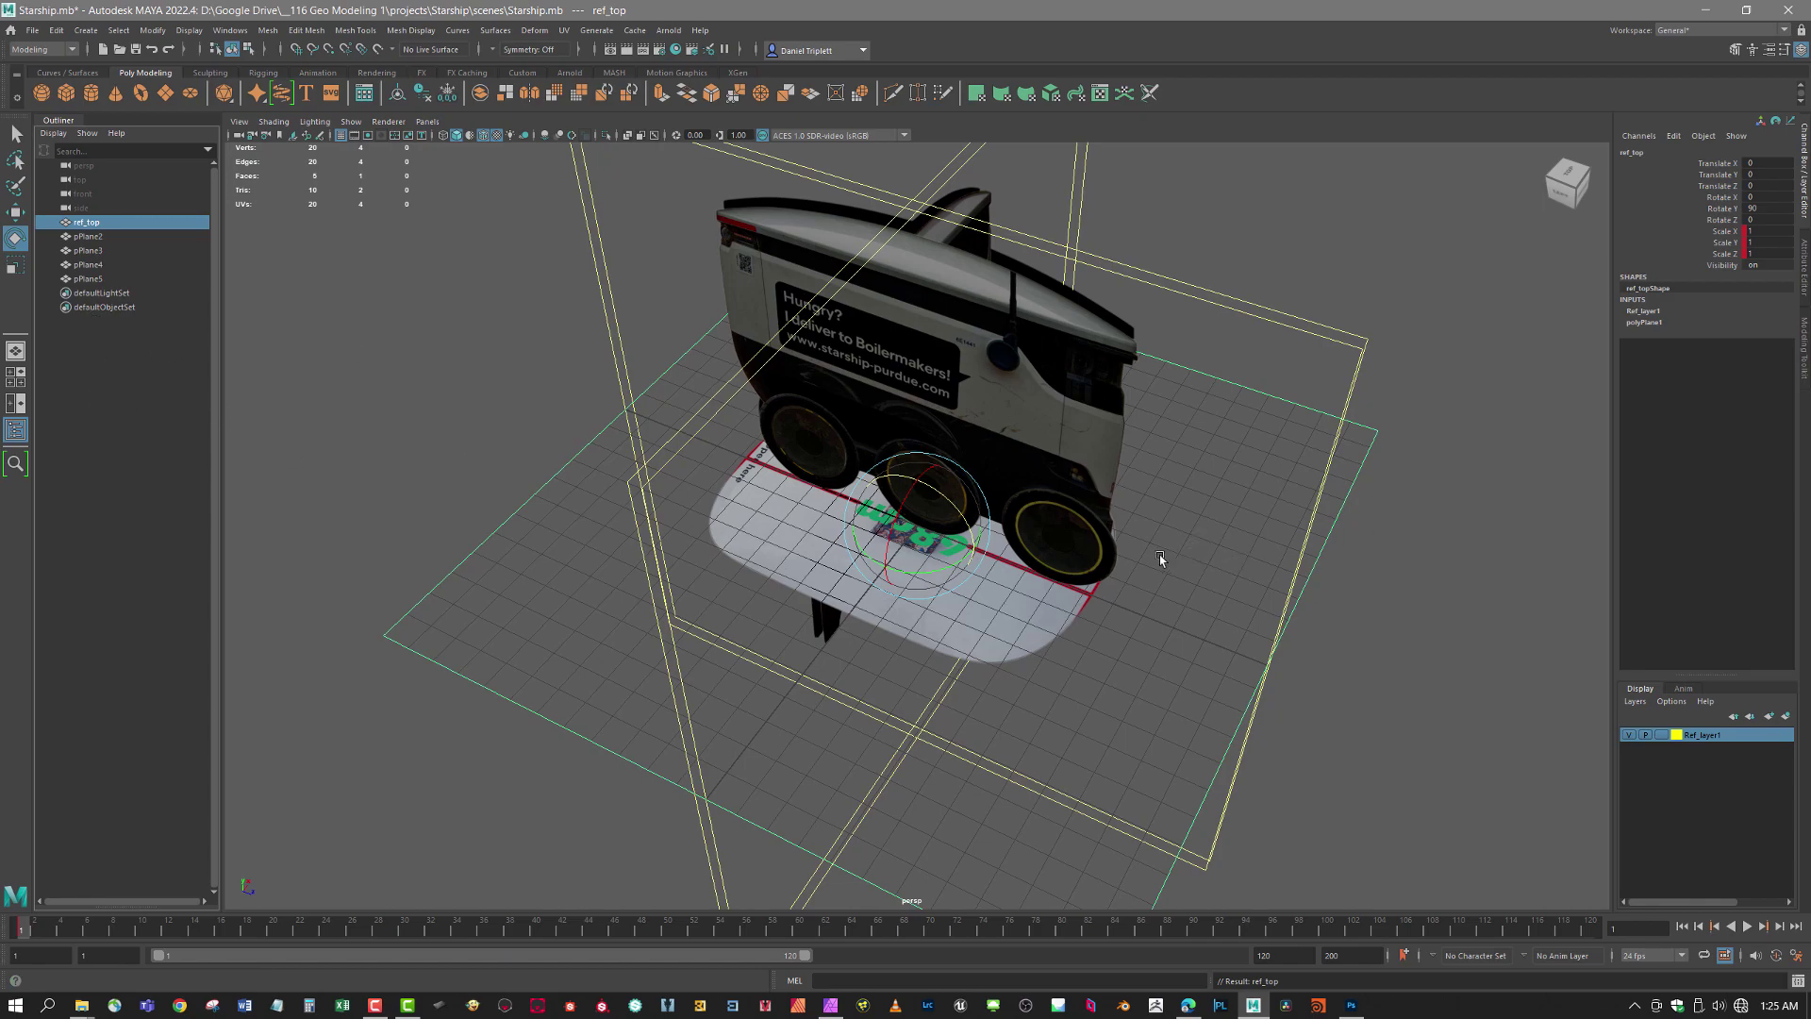
- Toggle the visibility of Ref_layer1 off and back on to check that it controls the reference planes
{"action": "left_click_drag", "start_coordinate": [1160, 559], "coordinate": [80, 231]}
{"action": "left_click_drag", "start_coordinate": [797, 366], "coordinate": [999, 481]}
{"action": "left_click", "coordinate": [1629, 735]}
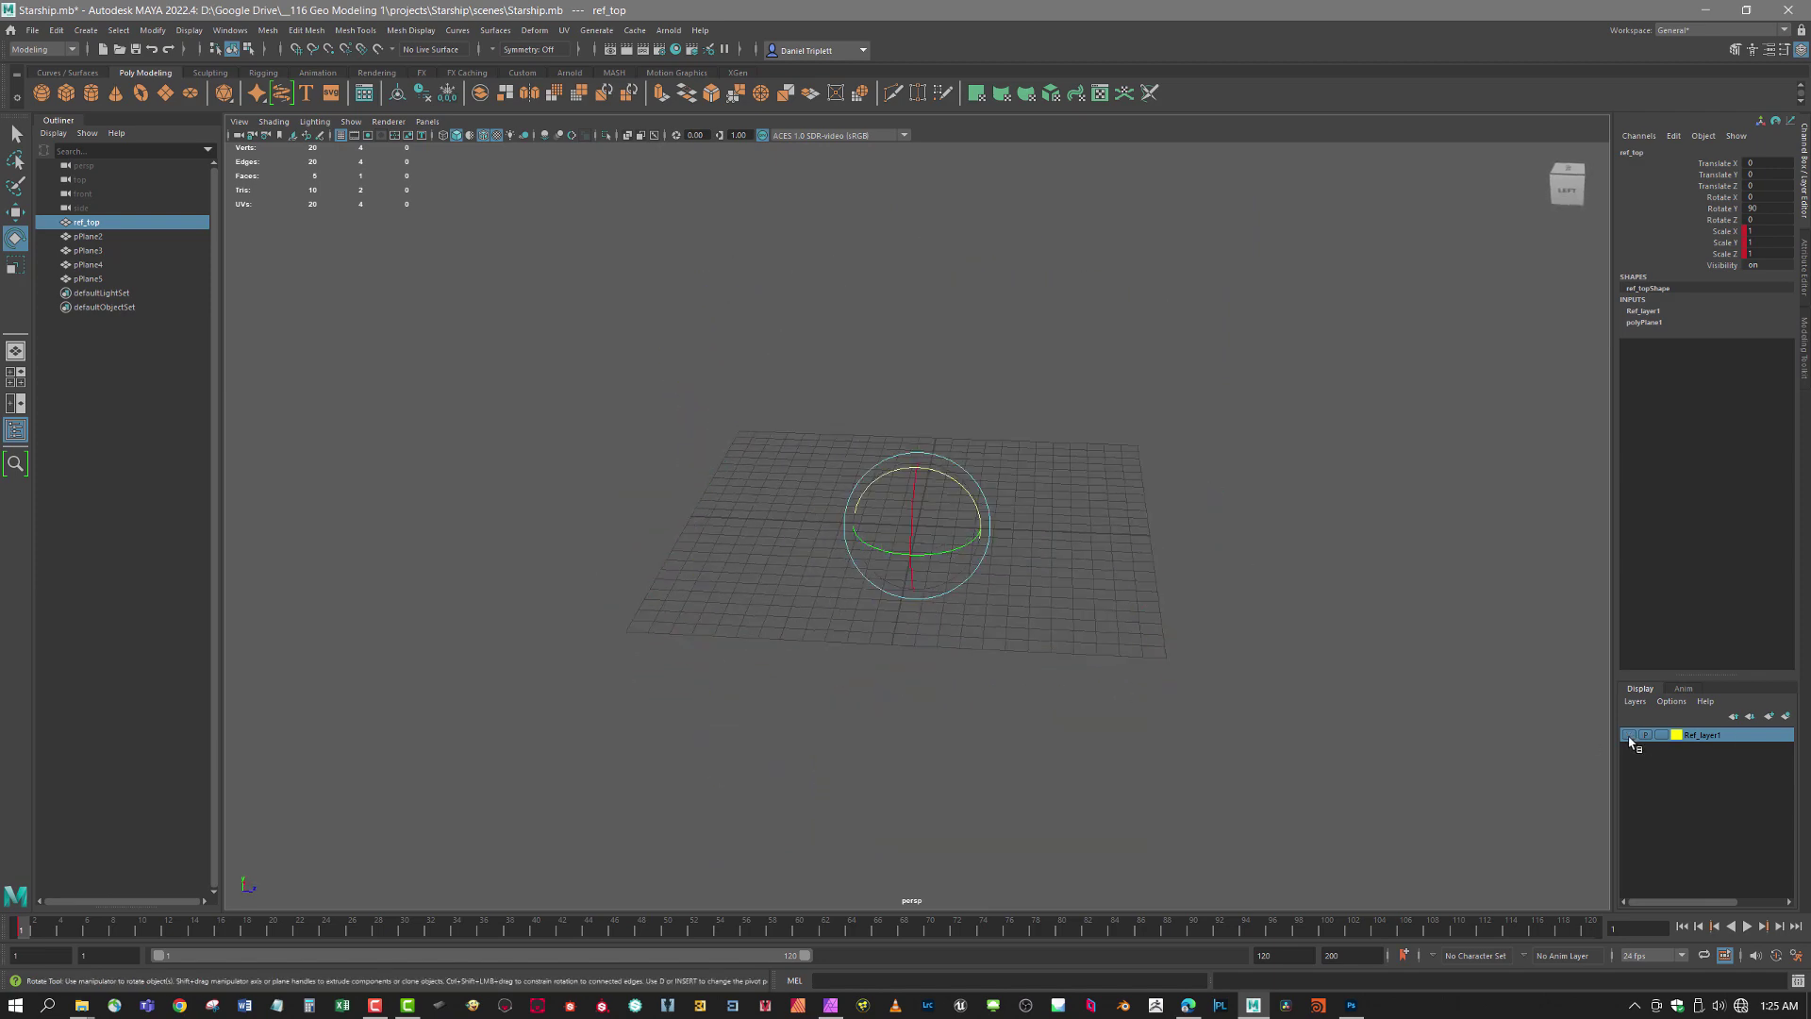
{"action": "left_click", "coordinate": [1629, 734]}
- Create a polygon cube and set its depth to 60 and its width and height to 34
{"action": "left_click_drag", "start_coordinate": [1268, 487], "coordinate": [1116, 626]}
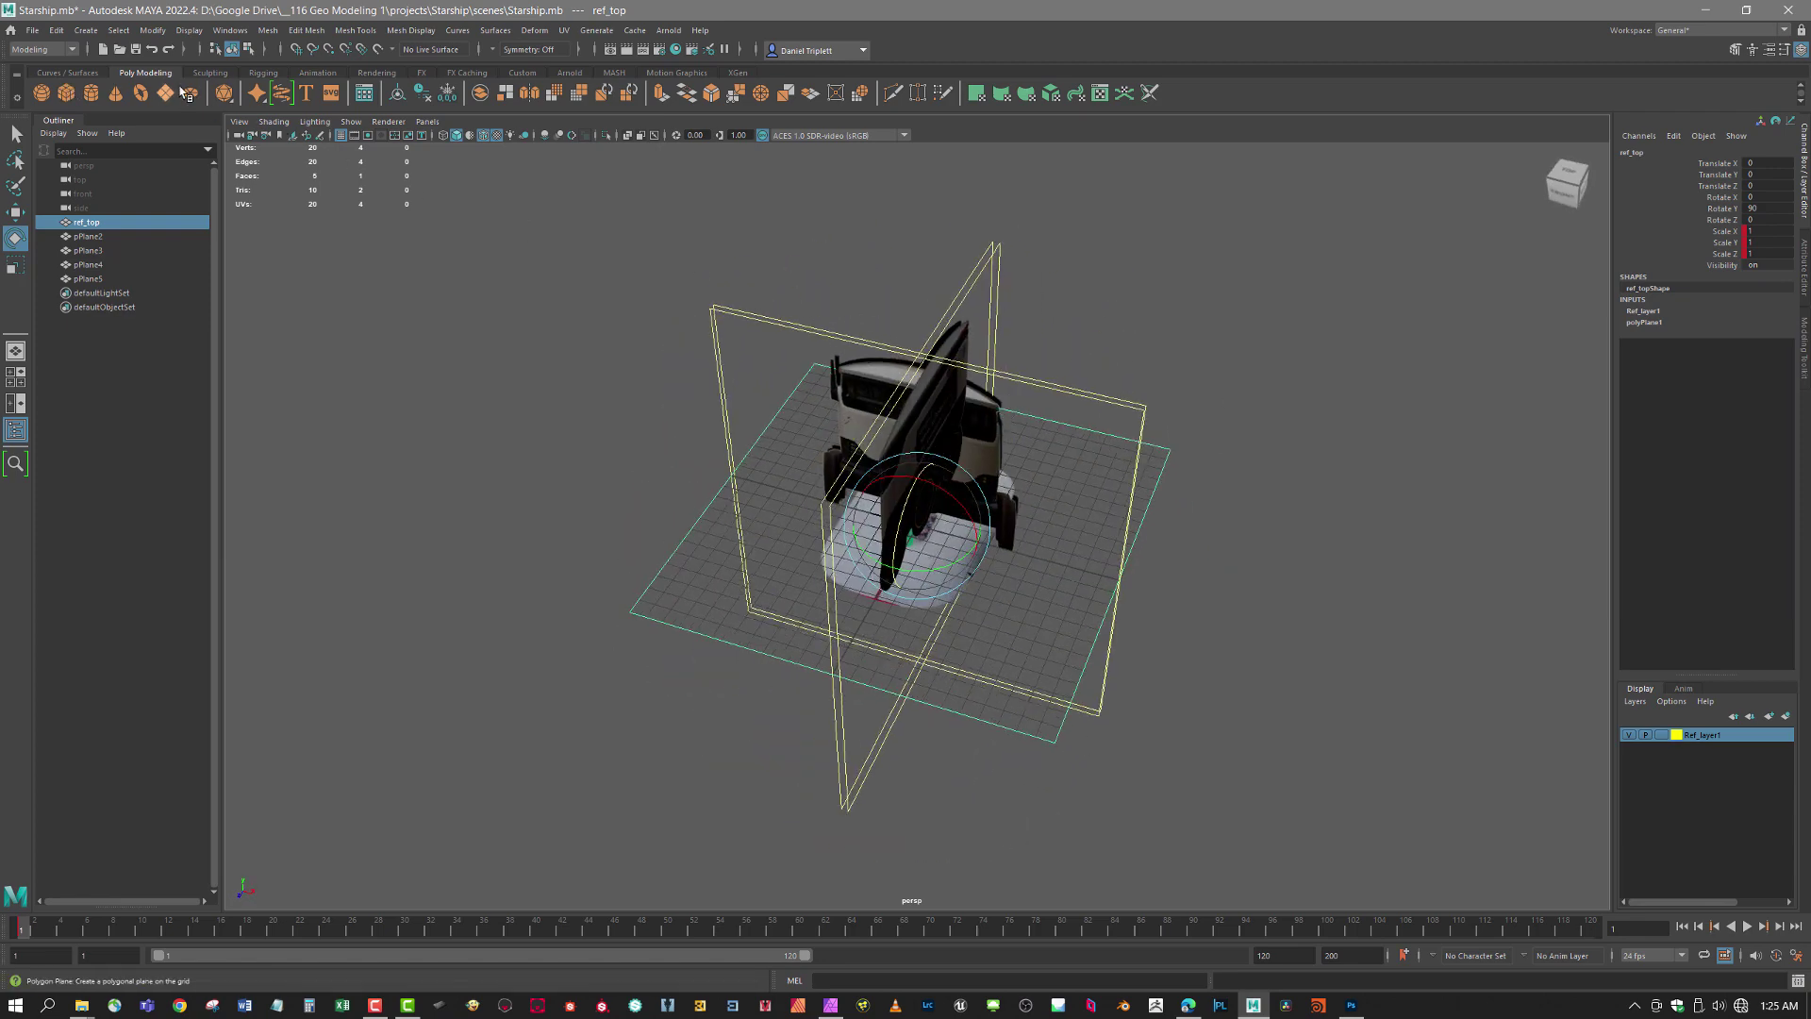
{"action": "left_click", "coordinate": [66, 92]}
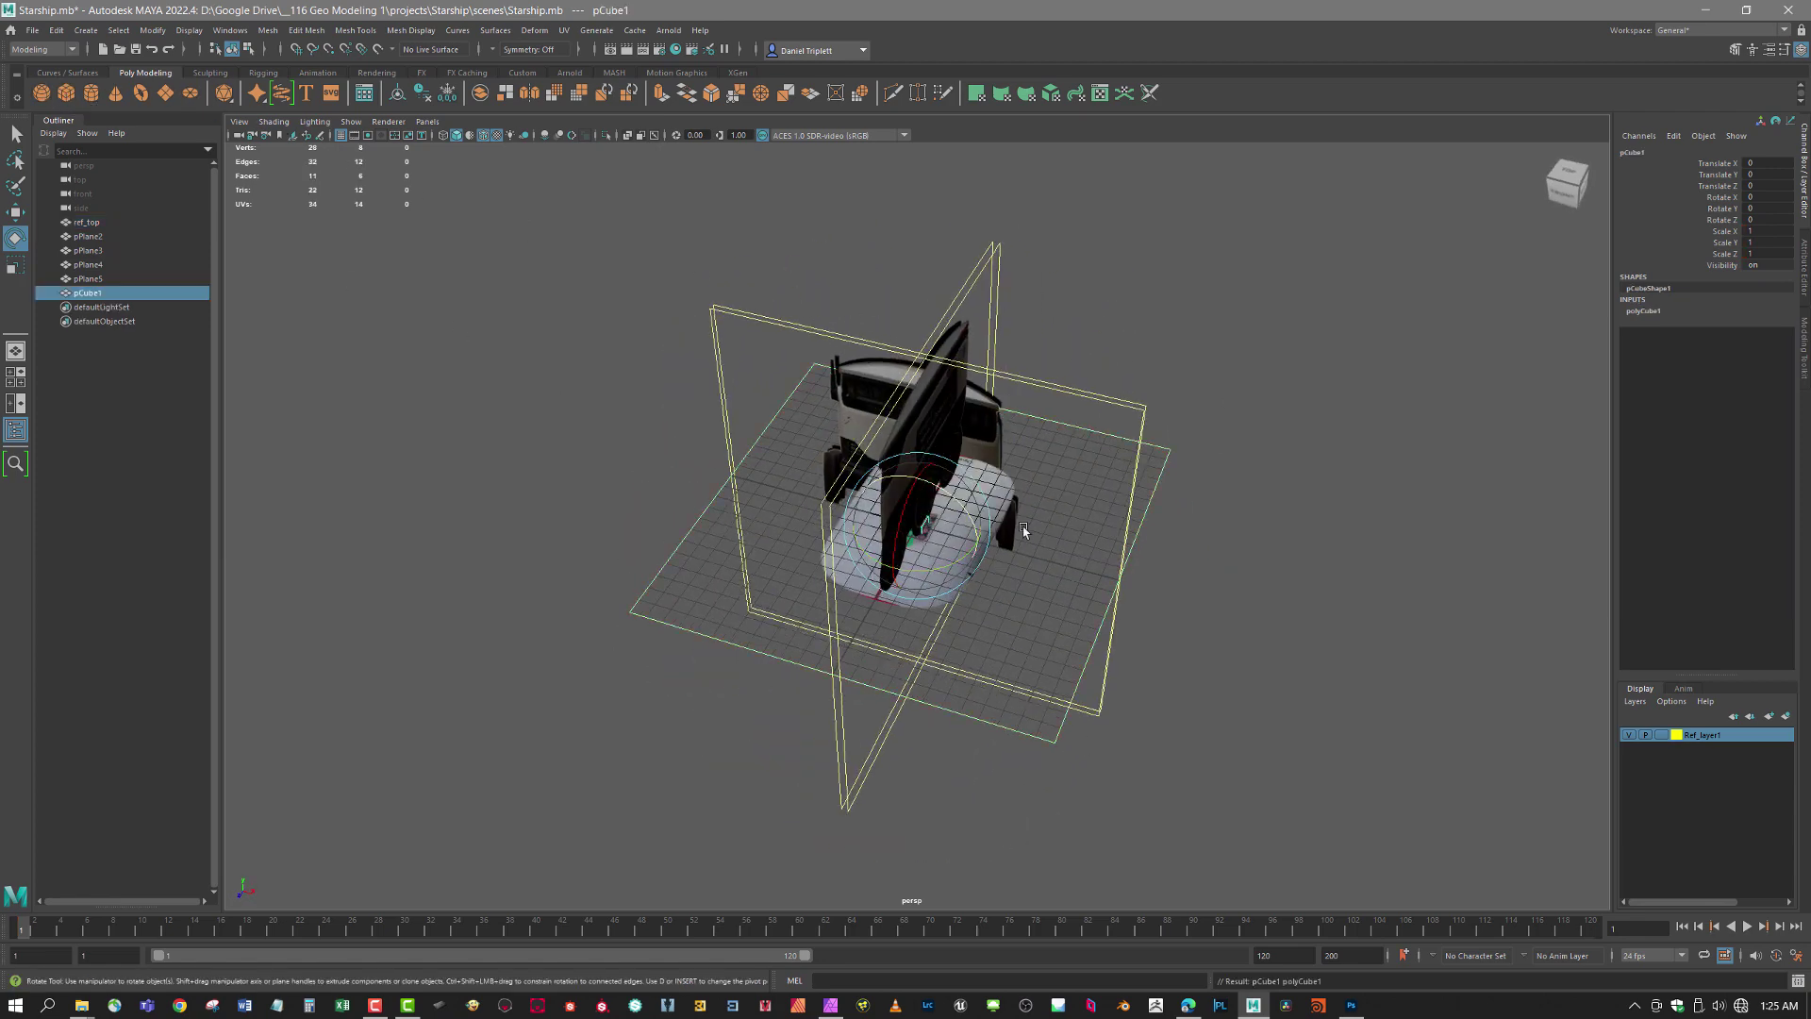
{"action": "left_click", "coordinate": [1652, 313]}
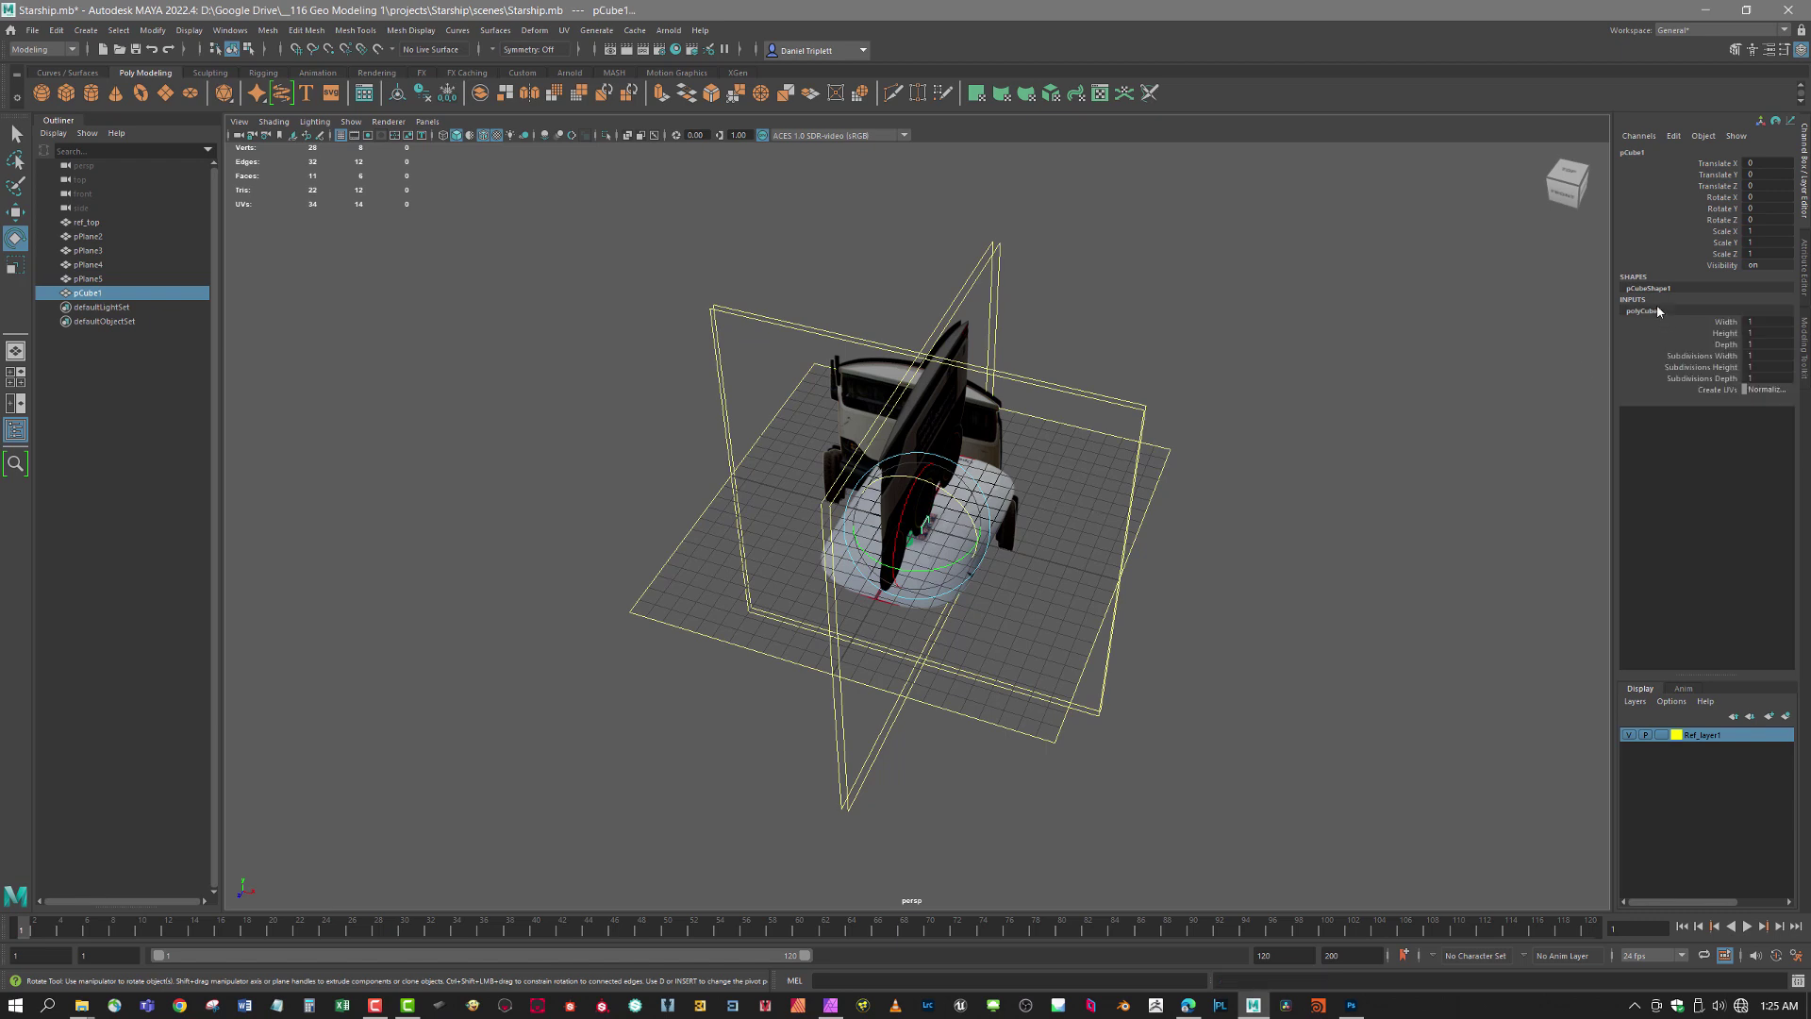
{"action": "double_click", "coordinate": [1757, 345]}
{"action": "key", "text": "Return"}
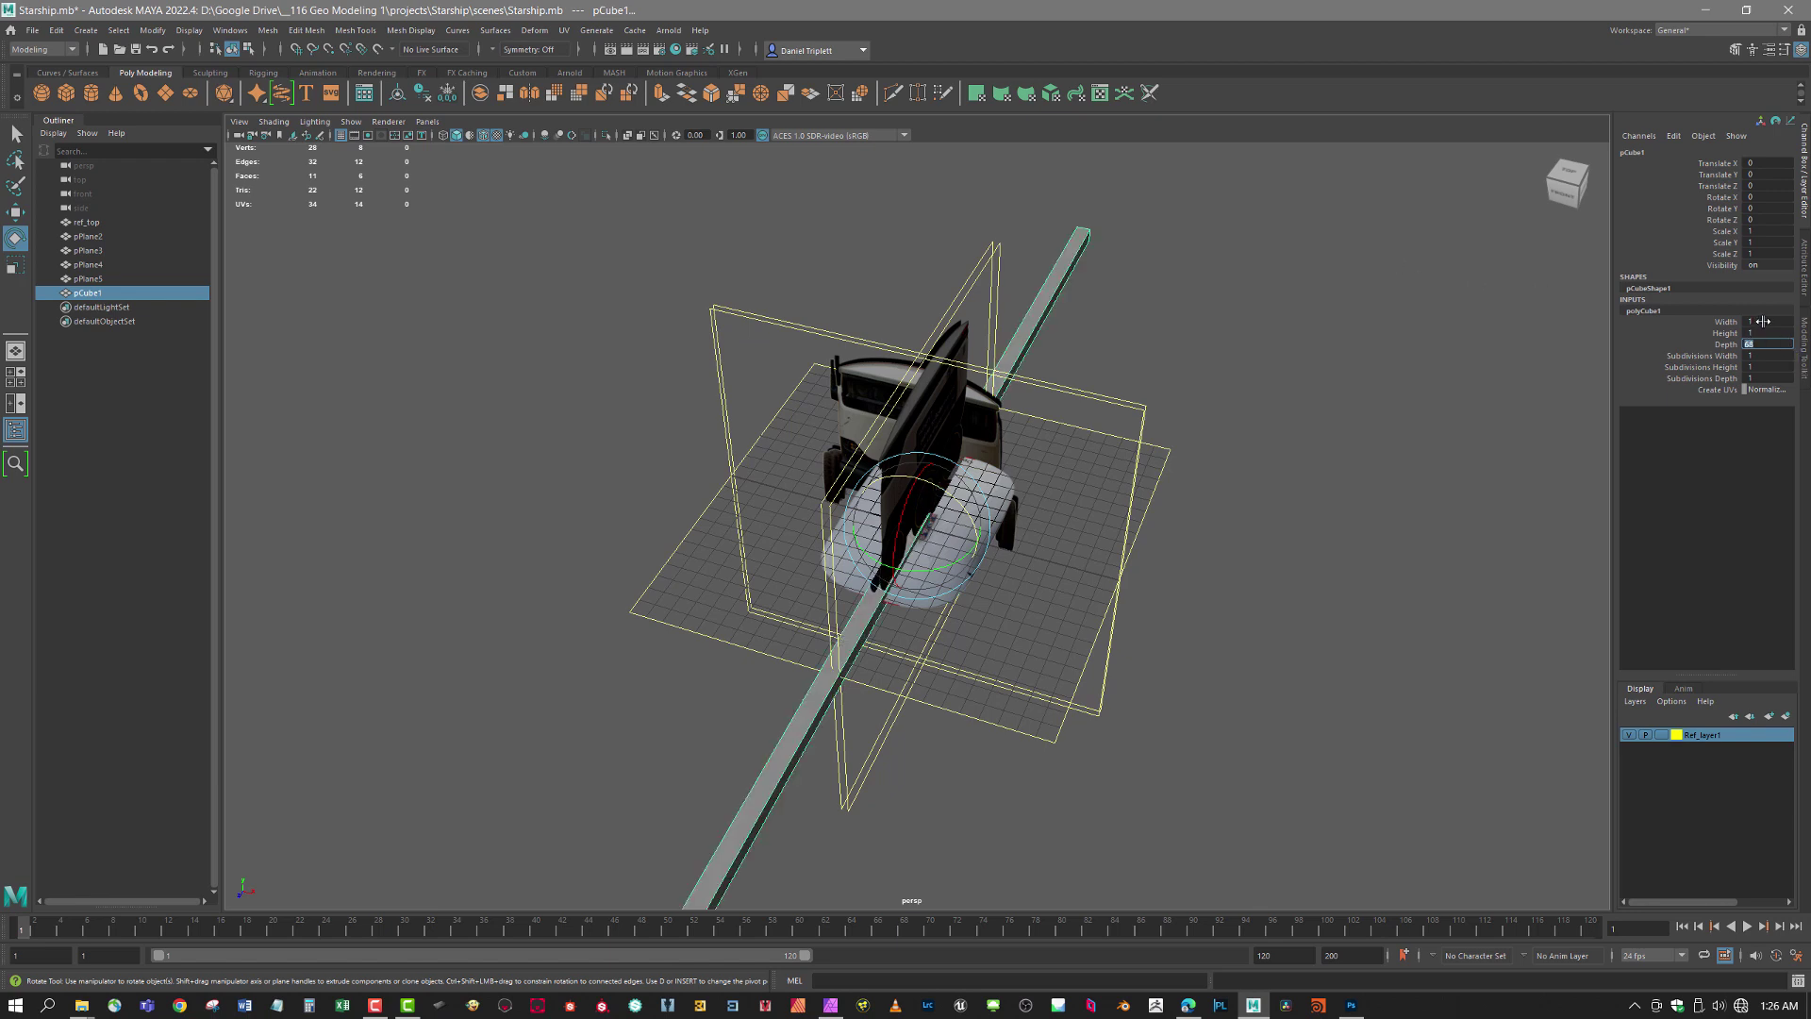
{"action": "left_click_drag", "start_coordinate": [1762, 322], "coordinate": [1758, 329]}
{"action": "key", "text": "Return"}
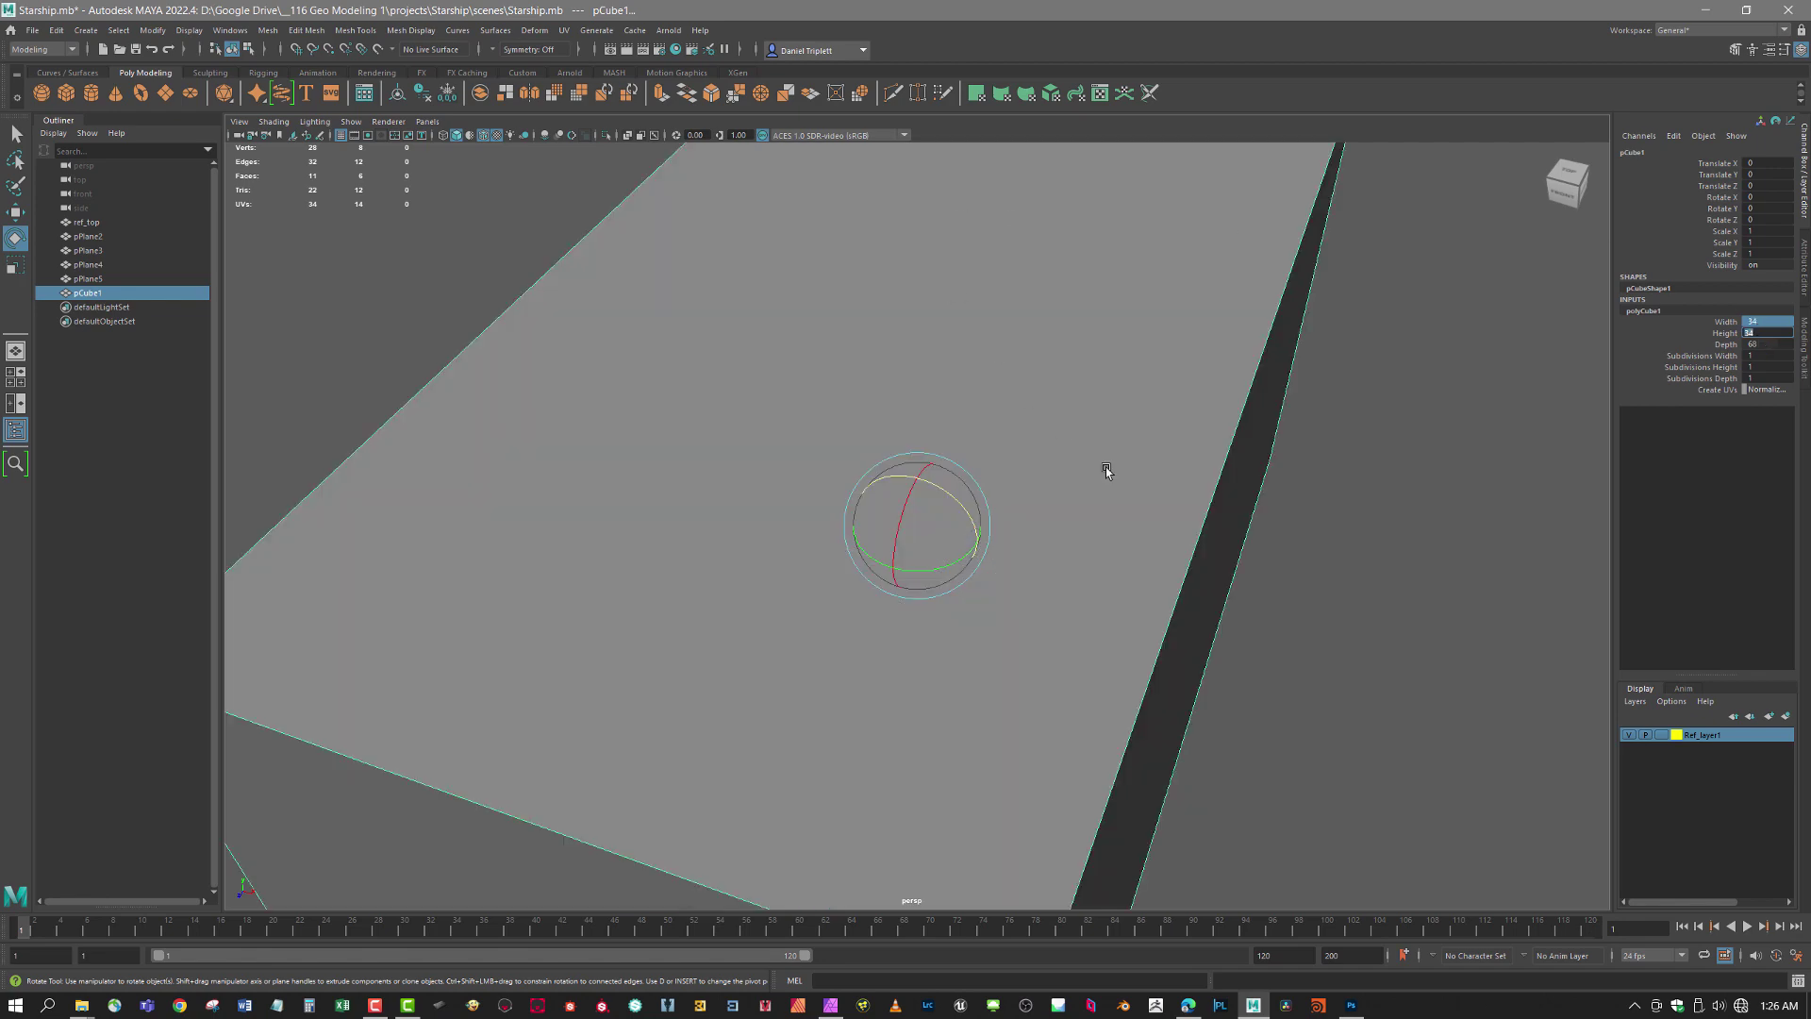
- Try to scale the five reference planes uniformly by about 5.43 to match the robot image to the cube
{"action": "key", "text": "f"}
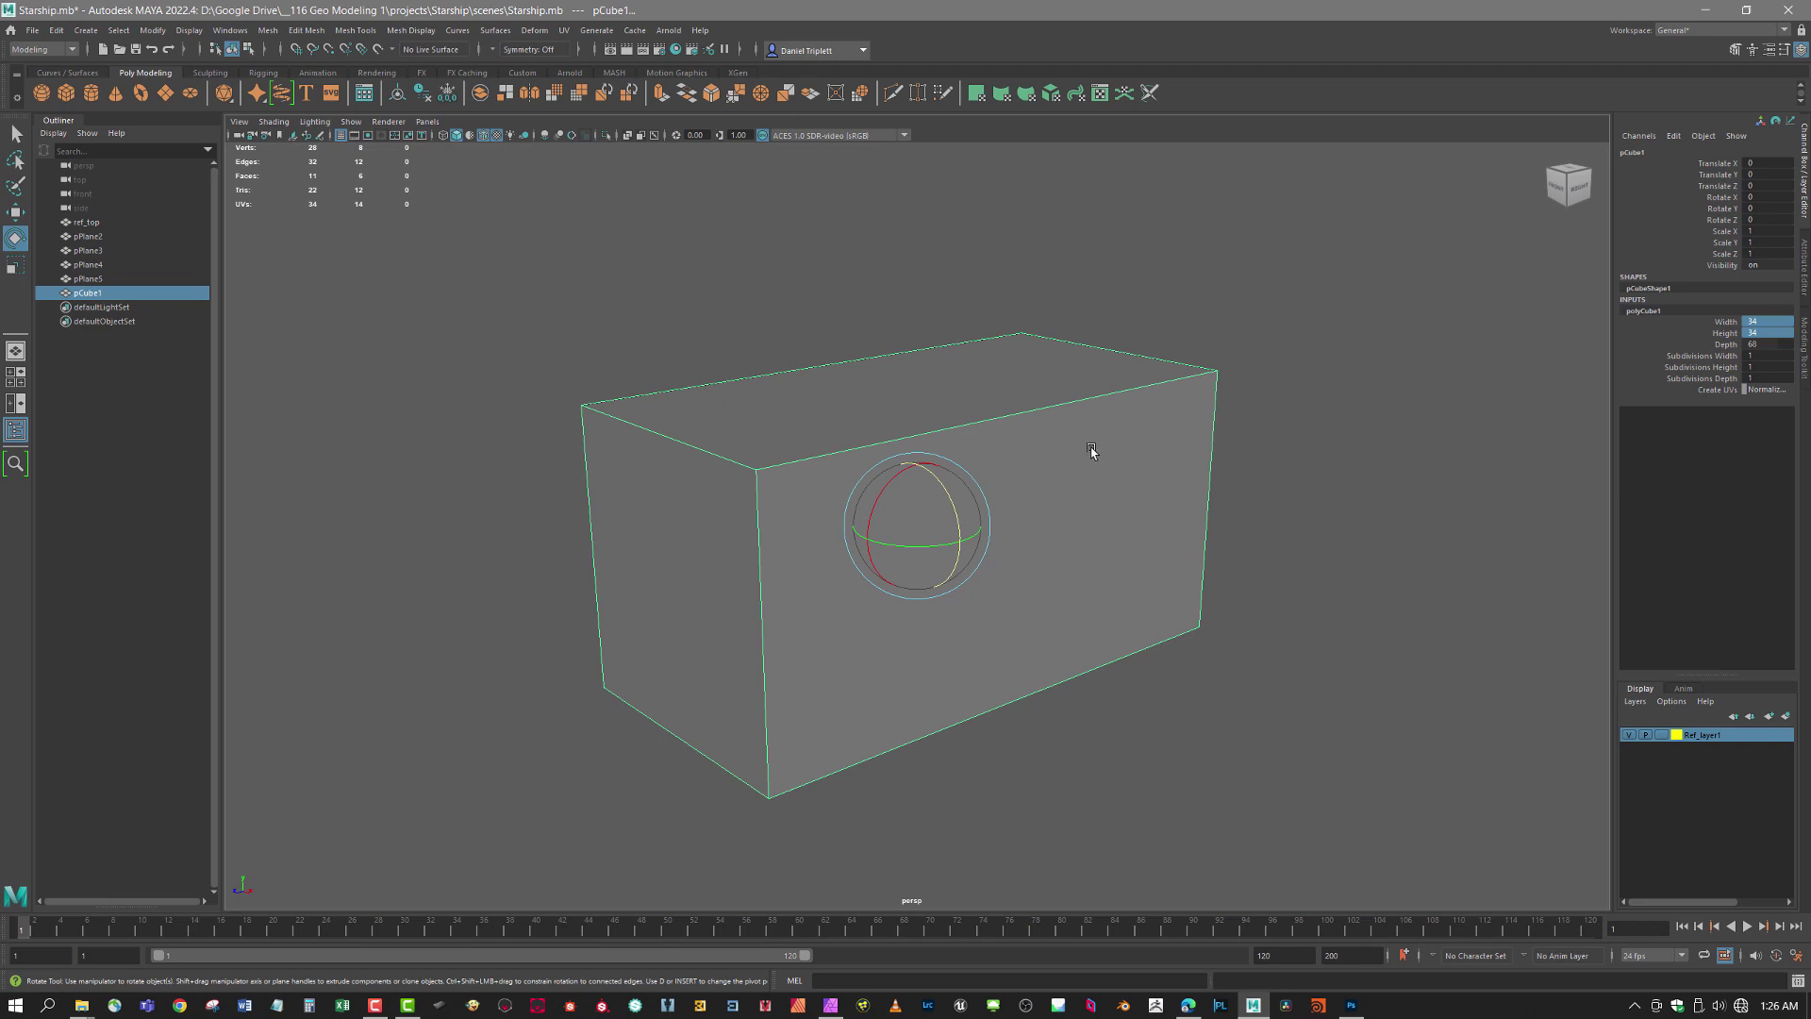
{"action": "left_click", "coordinate": [99, 224]}
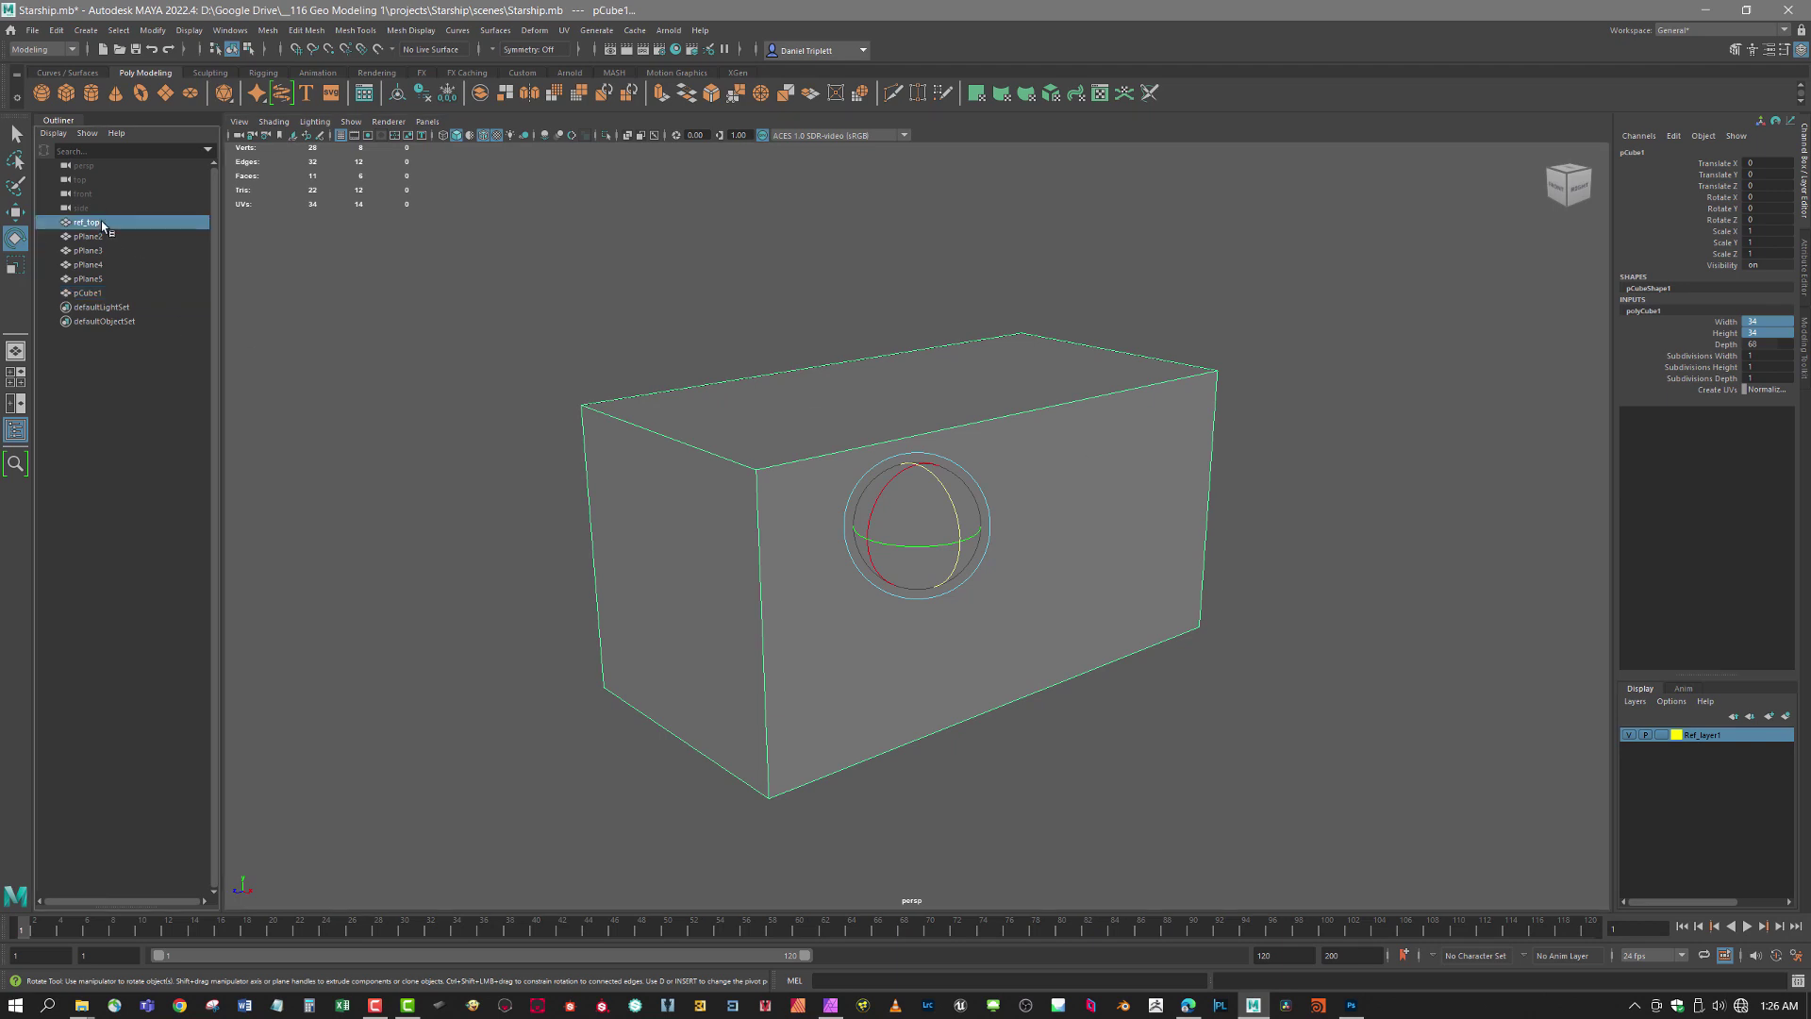
{"action": "left_click", "coordinate": [101, 294], "text": "shift"}
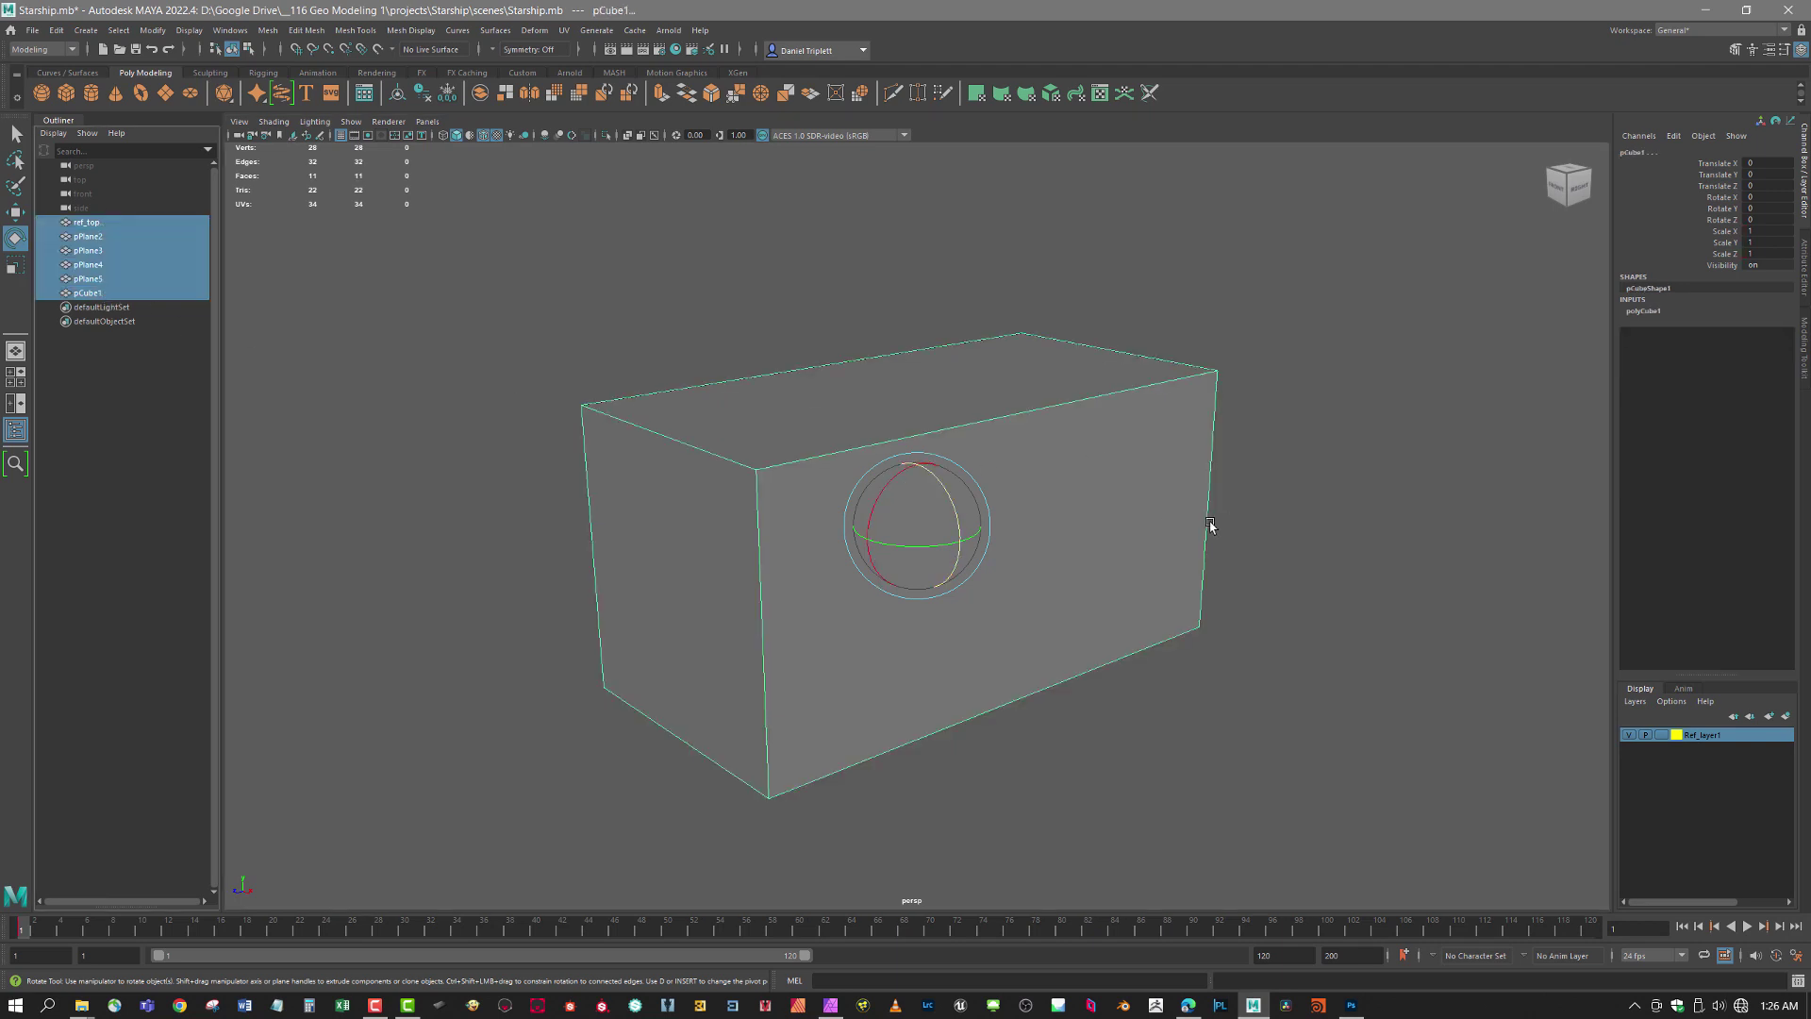
{"action": "left_click", "coordinate": [91, 293], "text": "ctrl"}
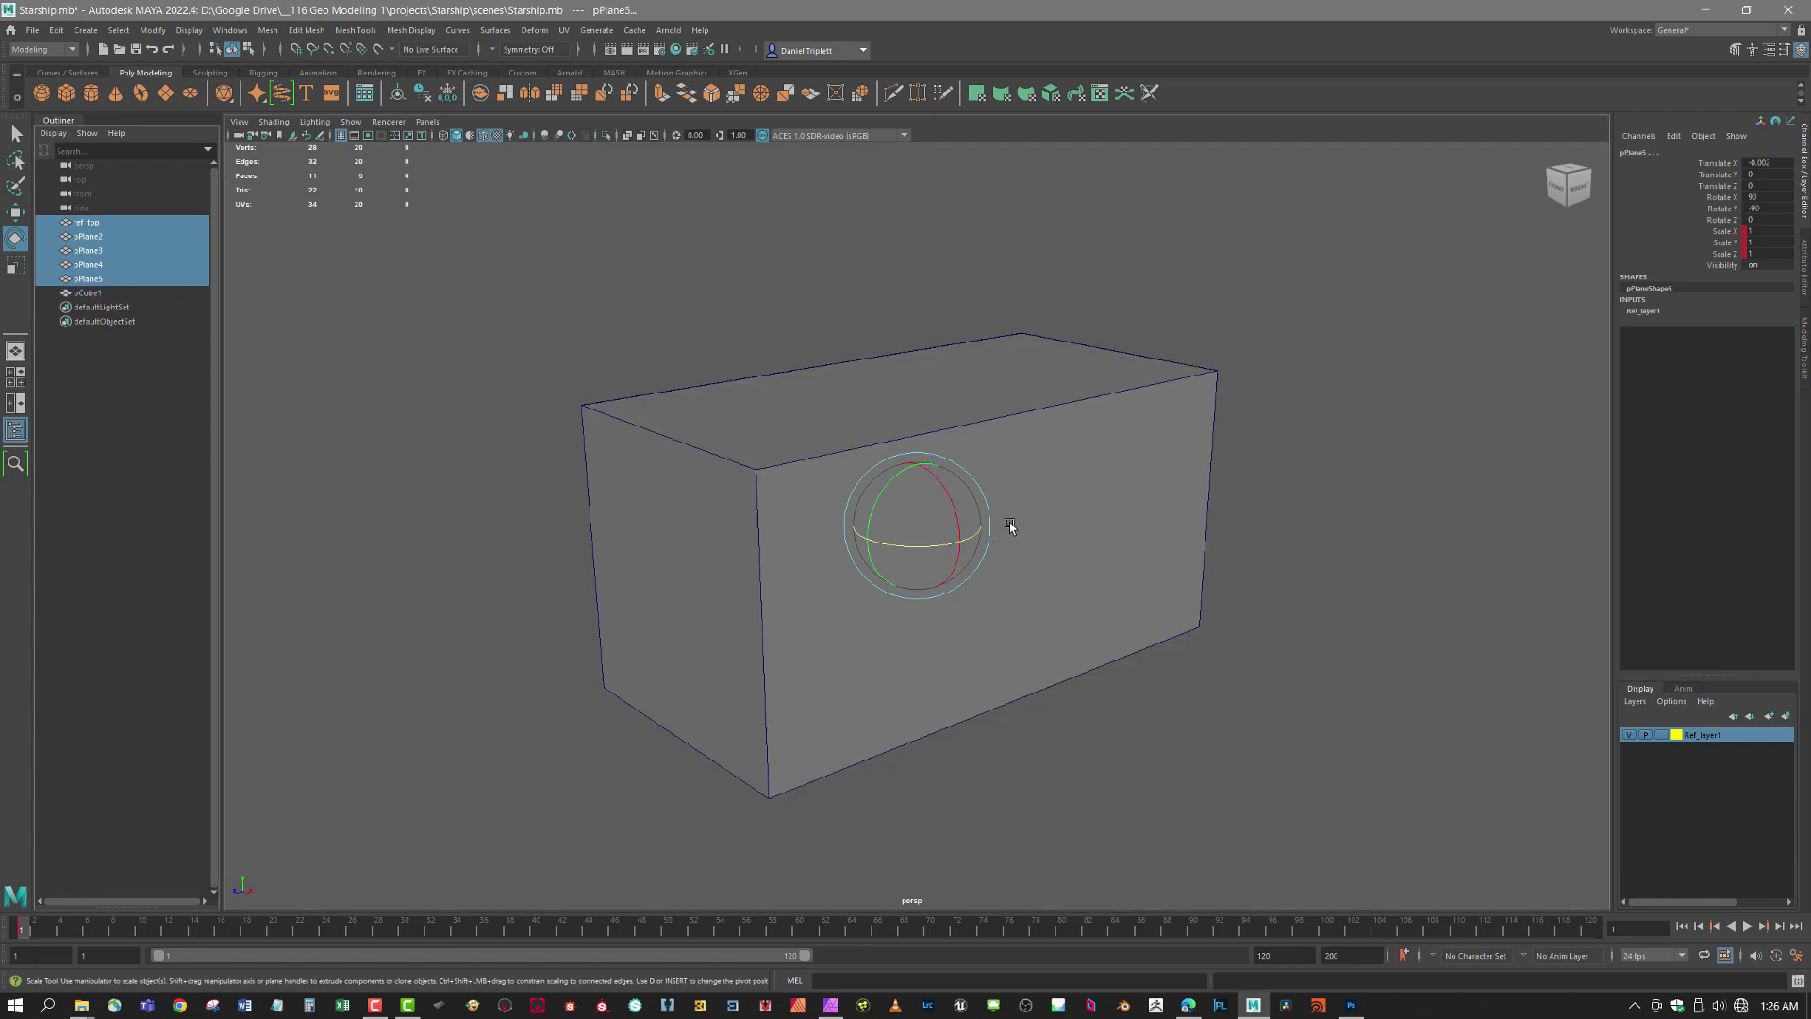
{"action": "key", "text": "r"}
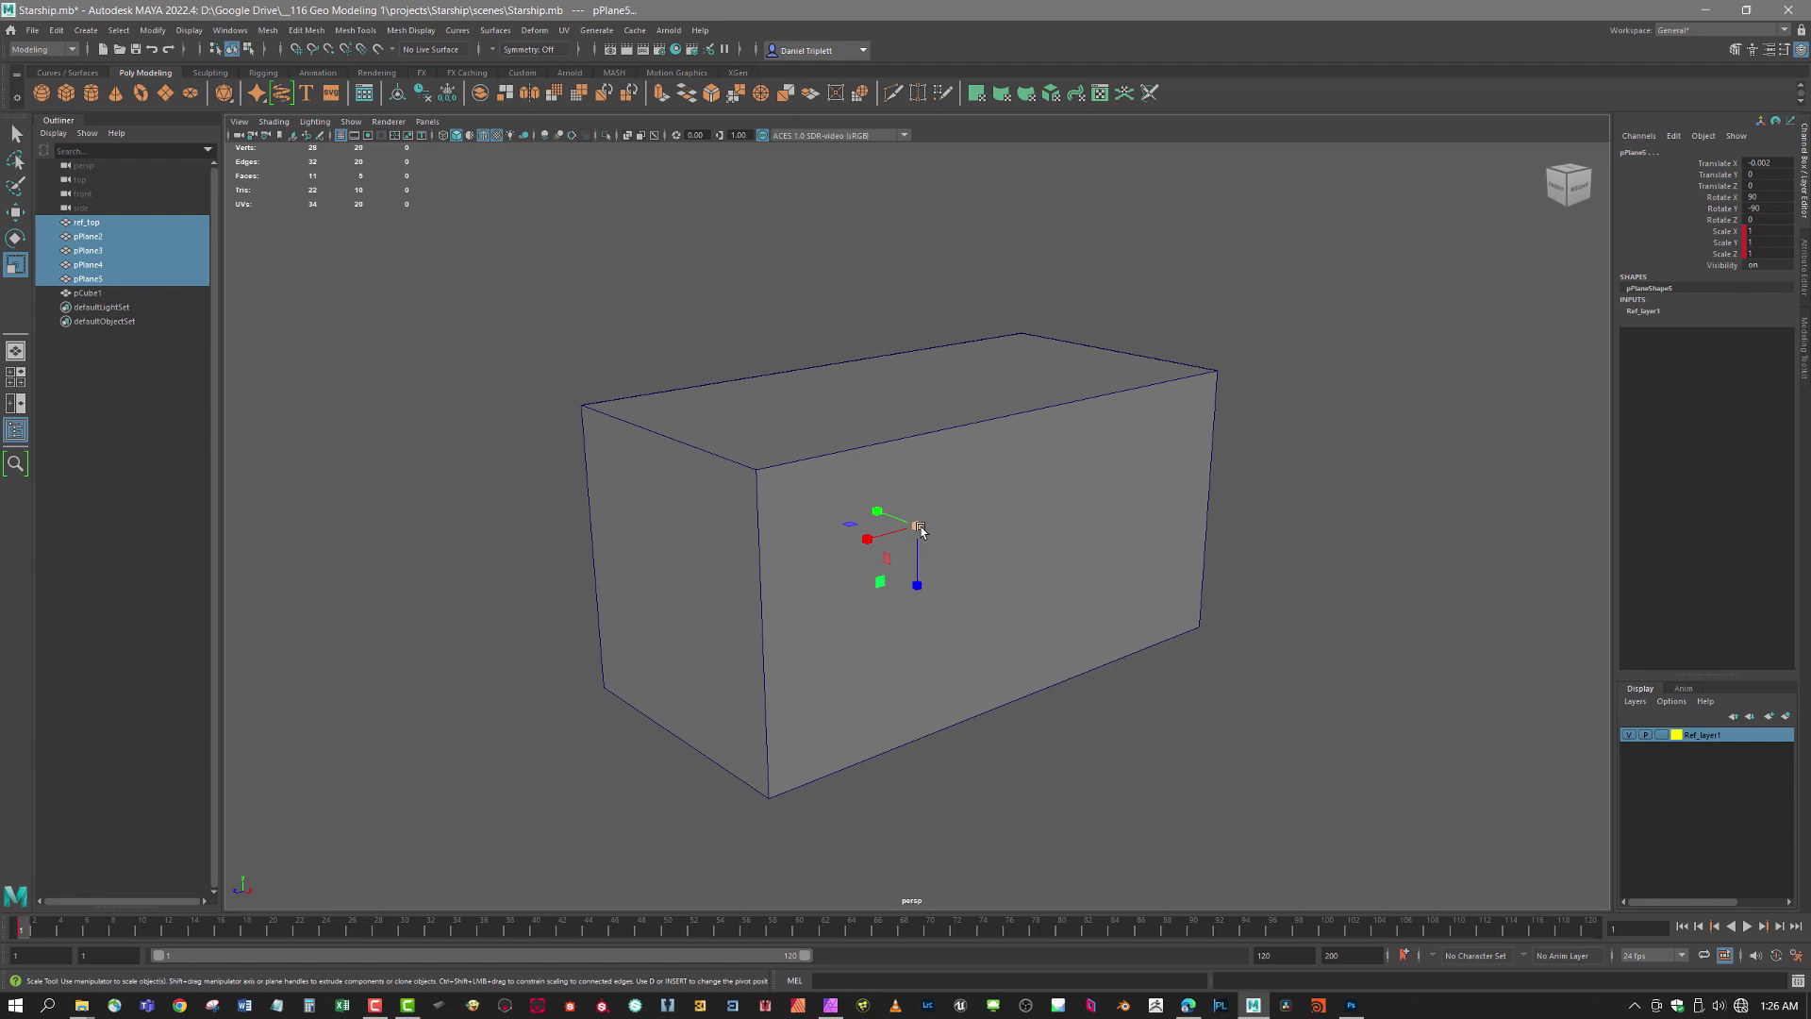
{"action": "left_click_drag", "start_coordinate": [920, 530], "coordinate": [1547, 477]}
{"action": "scroll", "coordinate": [994, 507], "scroll_direction": "down", "scroll_amount": 5}
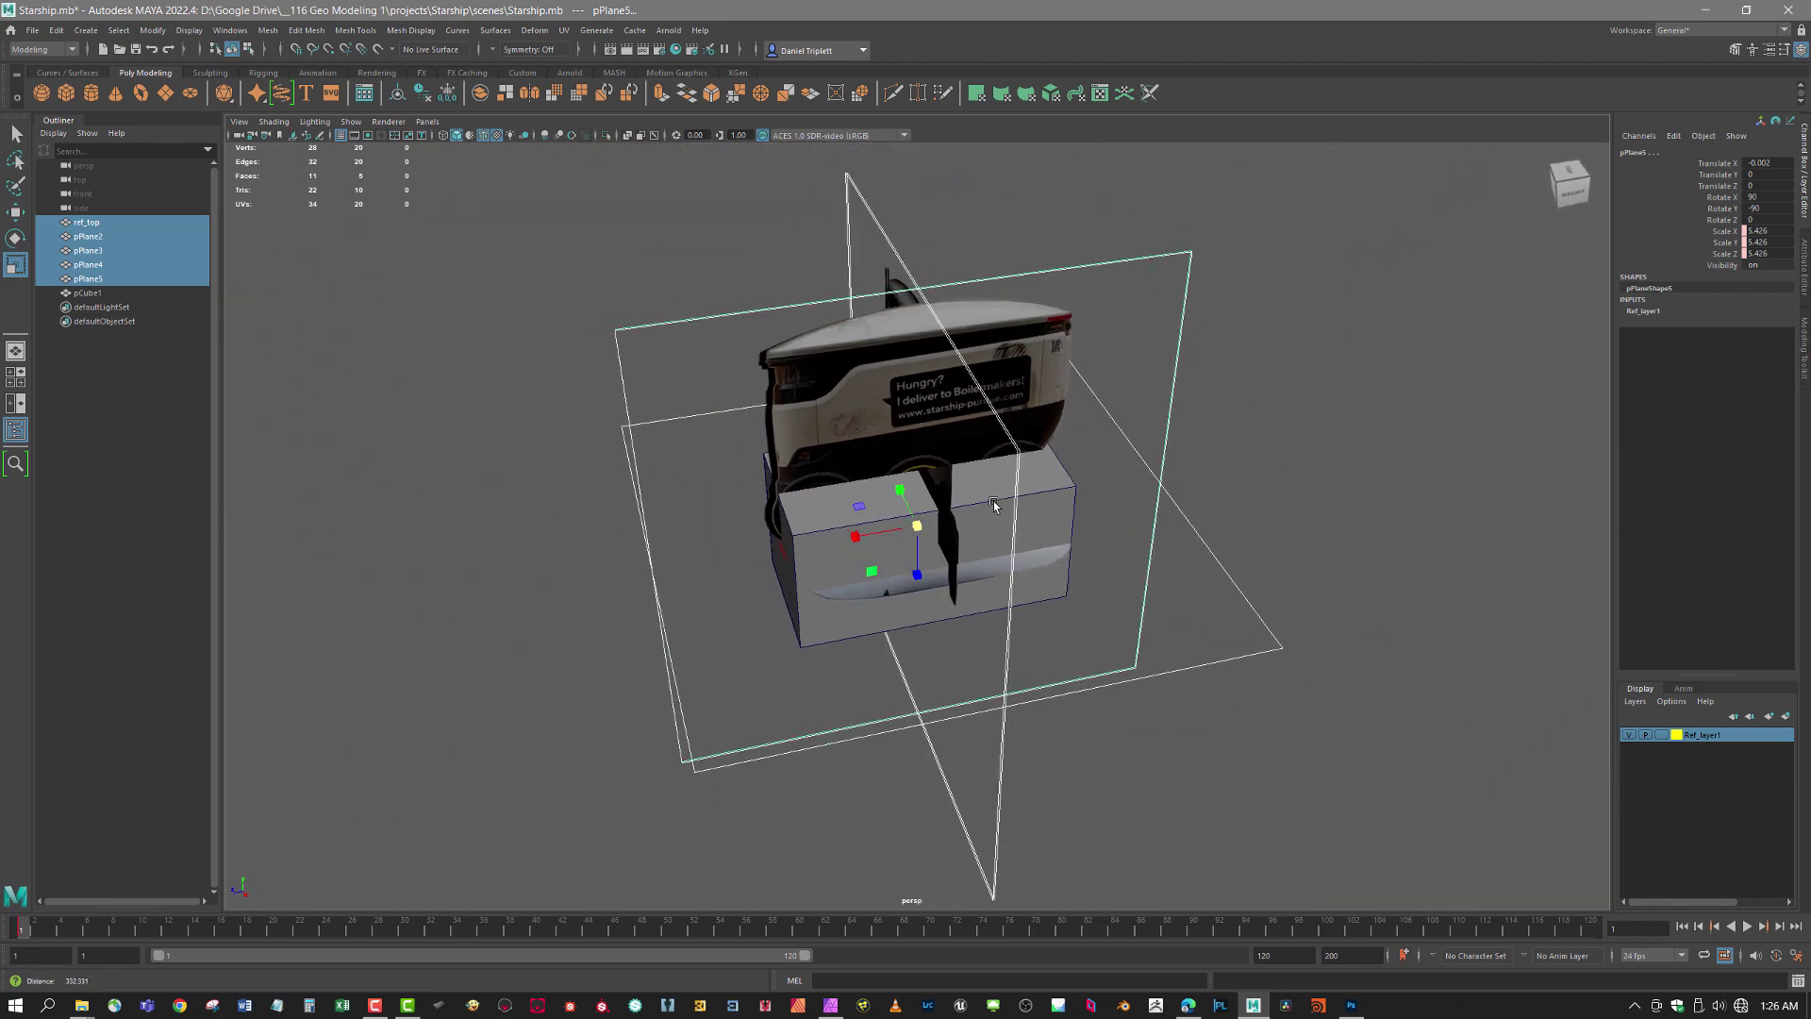
- Undo the uniform scaling of the reference planes
{"action": "key", "text": "ctrl+z"}
{"action": "key", "text": "ctrl+z"}
{"action": "key", "text": "ctrl+z"}
{"action": "key", "text": "ctrl+z"}
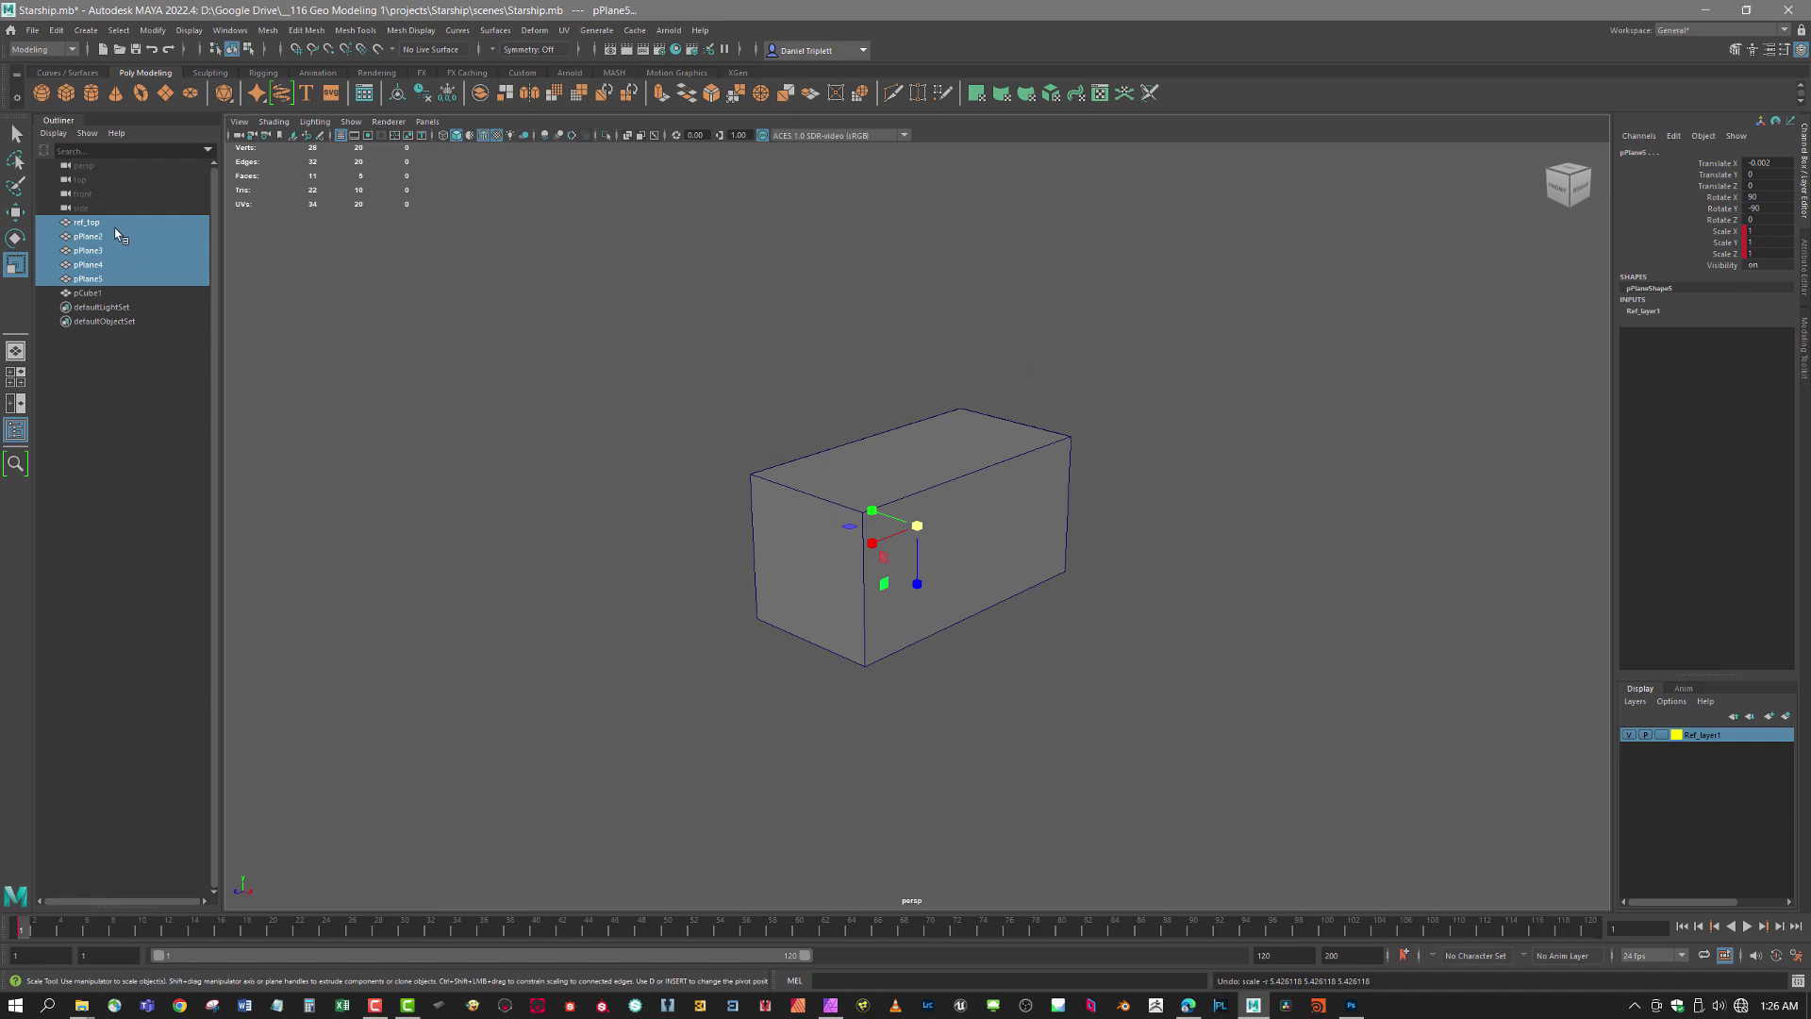
- Zero the planes' small offsets: set Translate Z of pPlane3 to 0 and Translate X of pPlane4 and pPlane5 to 0
{"action": "left_click", "coordinate": [86, 223]}
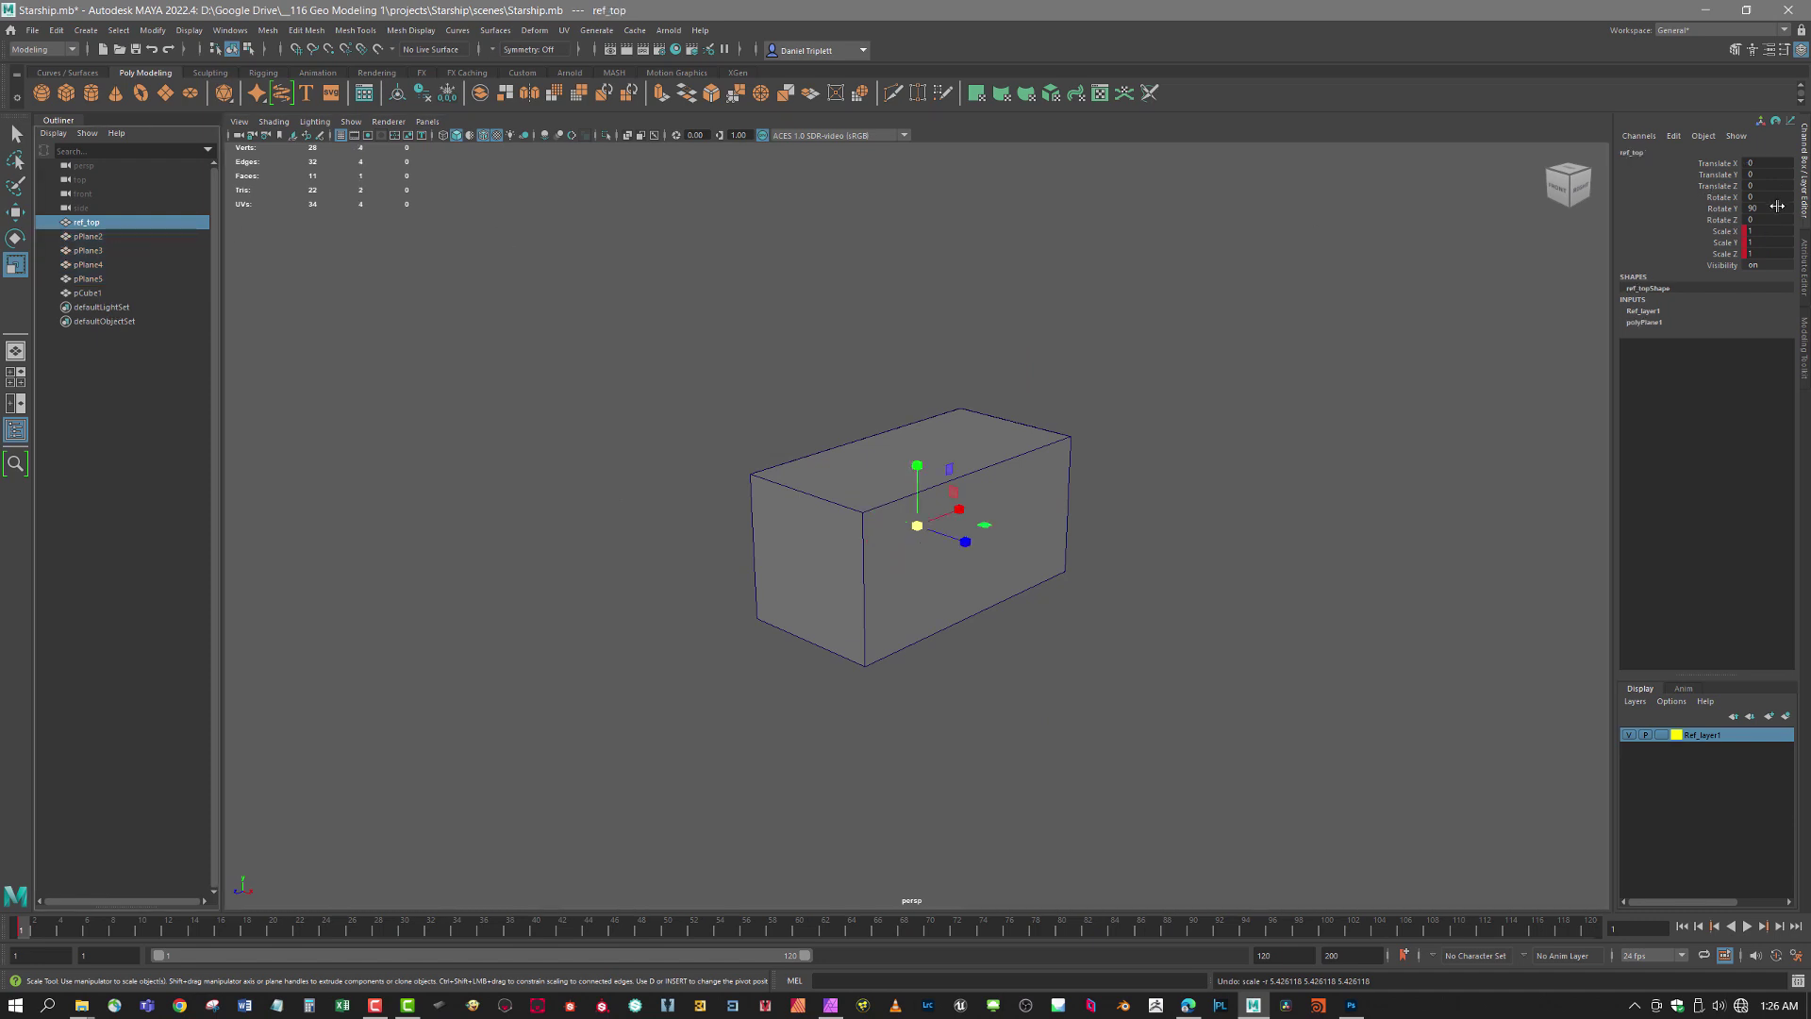
{"action": "left_click", "coordinate": [88, 237]}
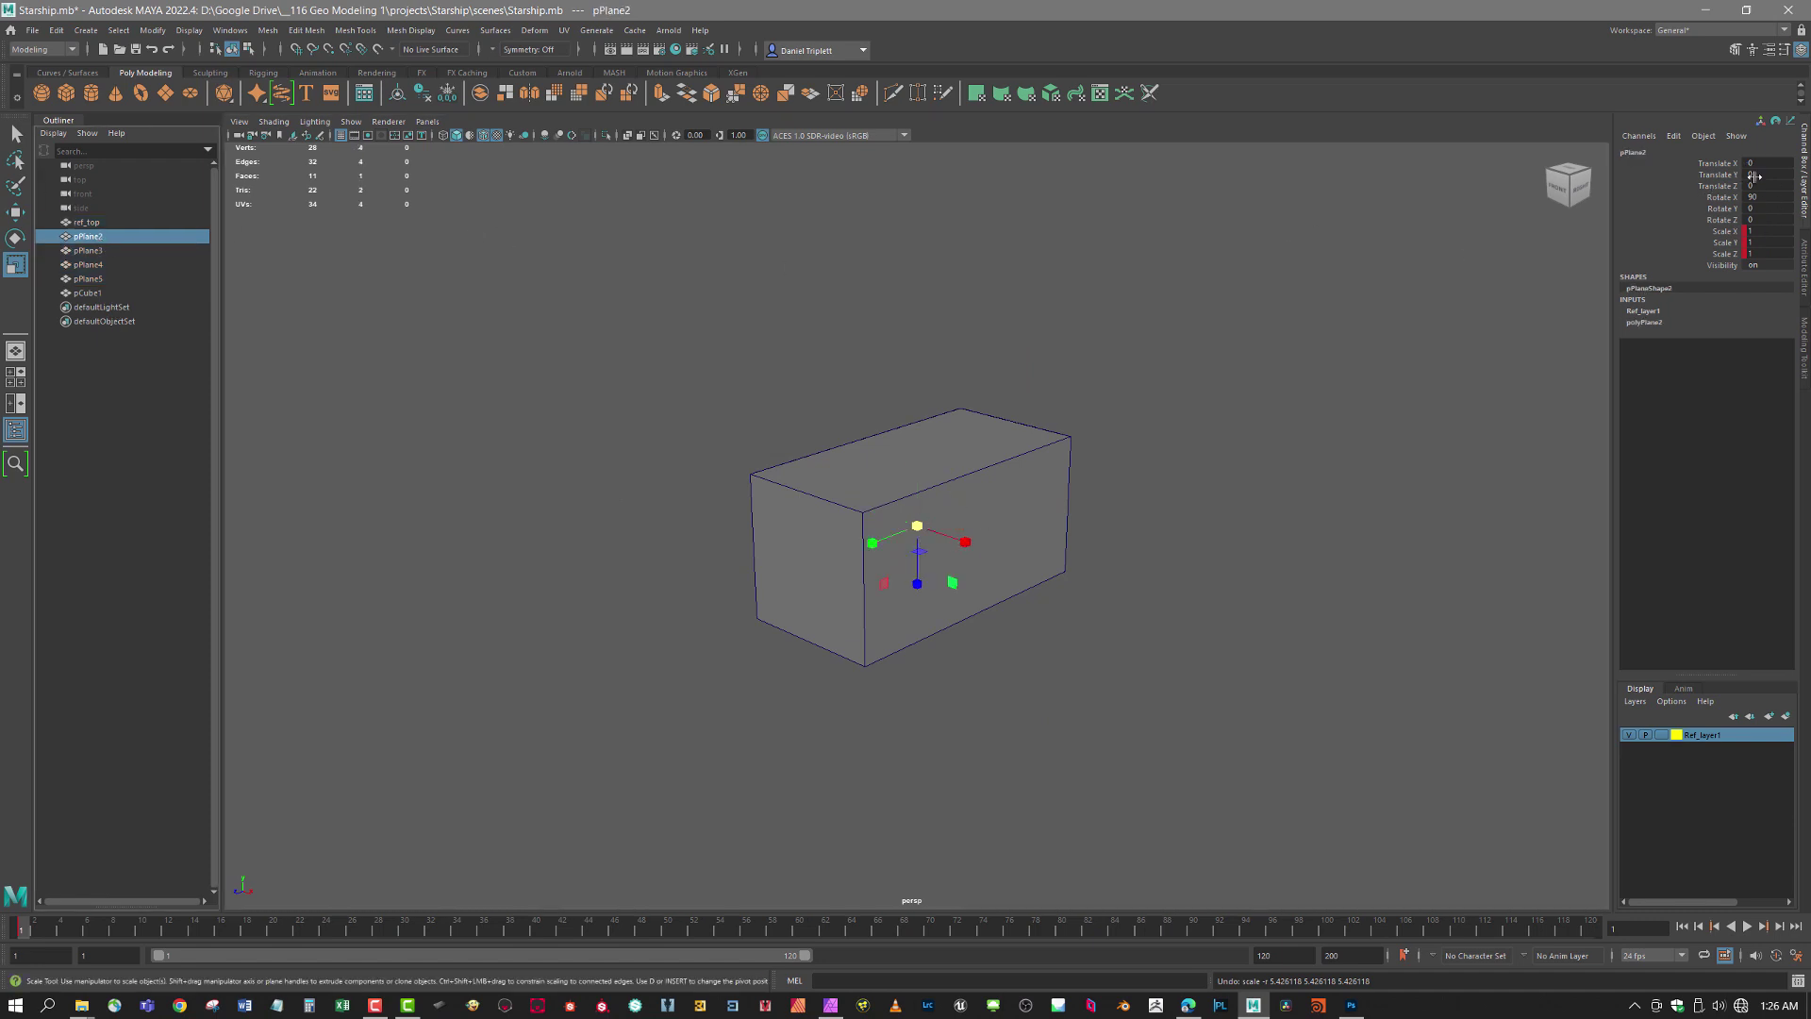
{"action": "left_click", "coordinate": [120, 251]}
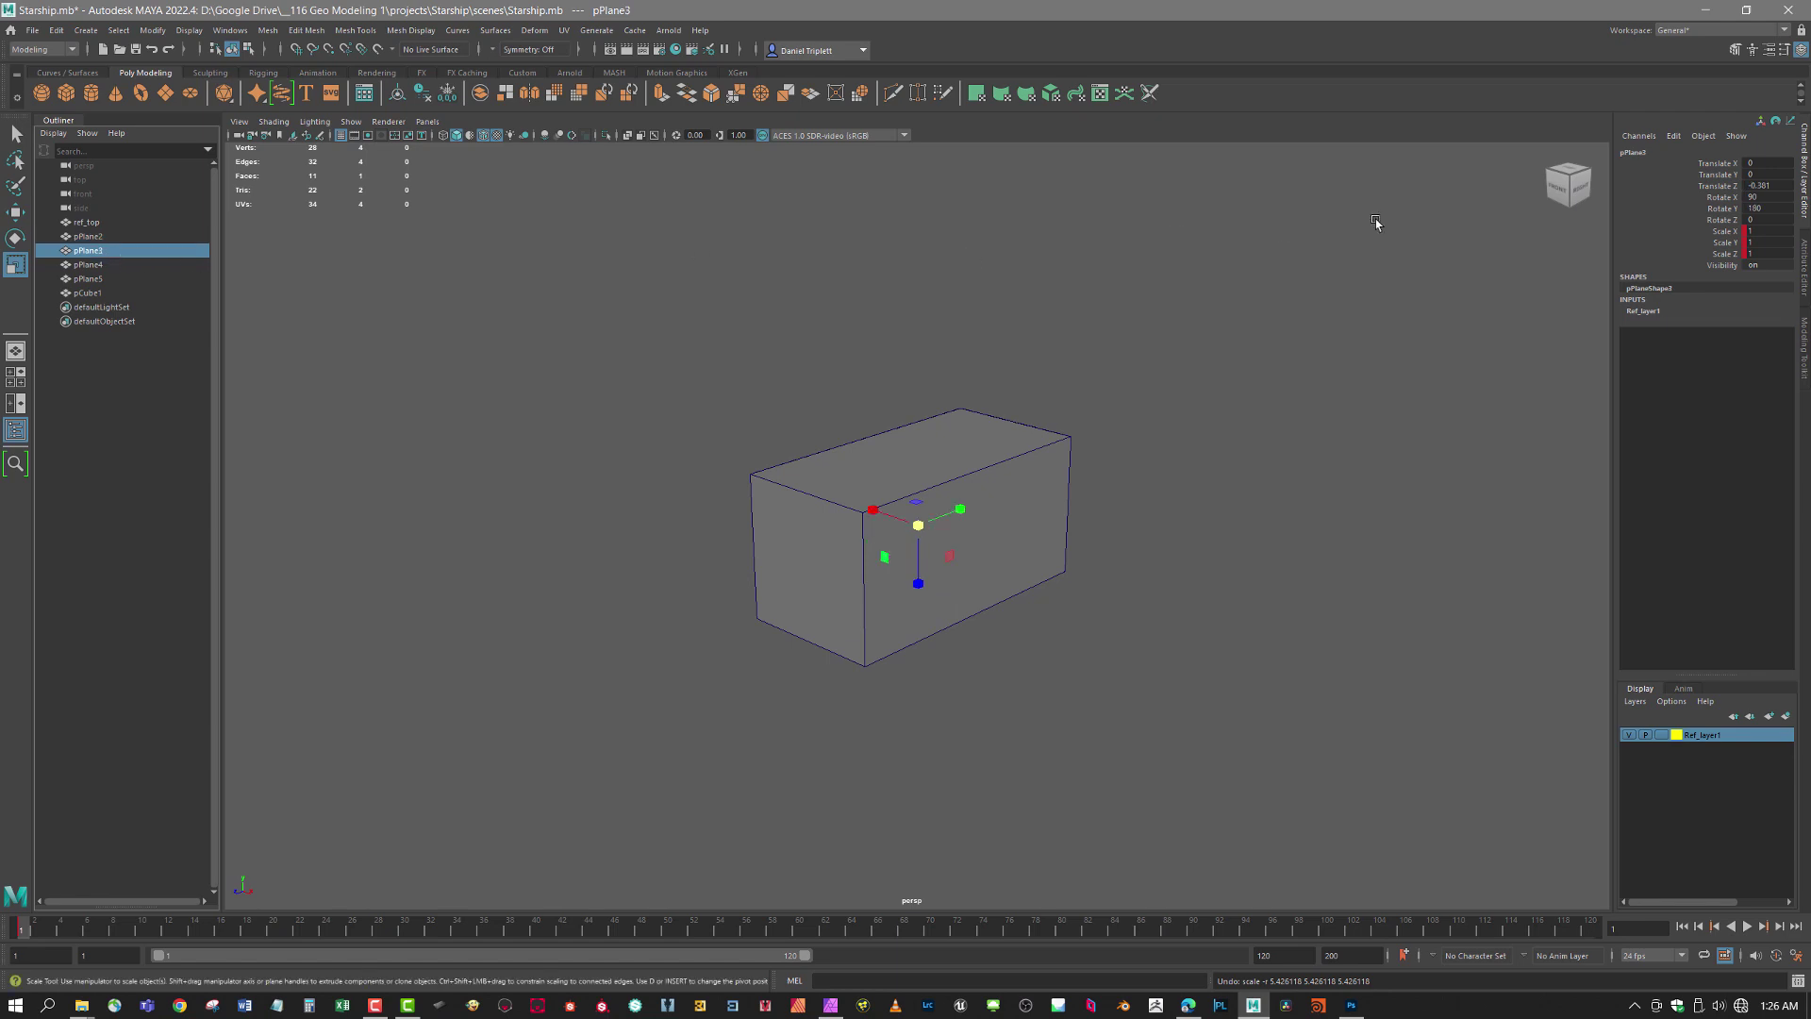
{"action": "double_click", "coordinate": [1765, 186]}
{"action": "type", "text": "0"}
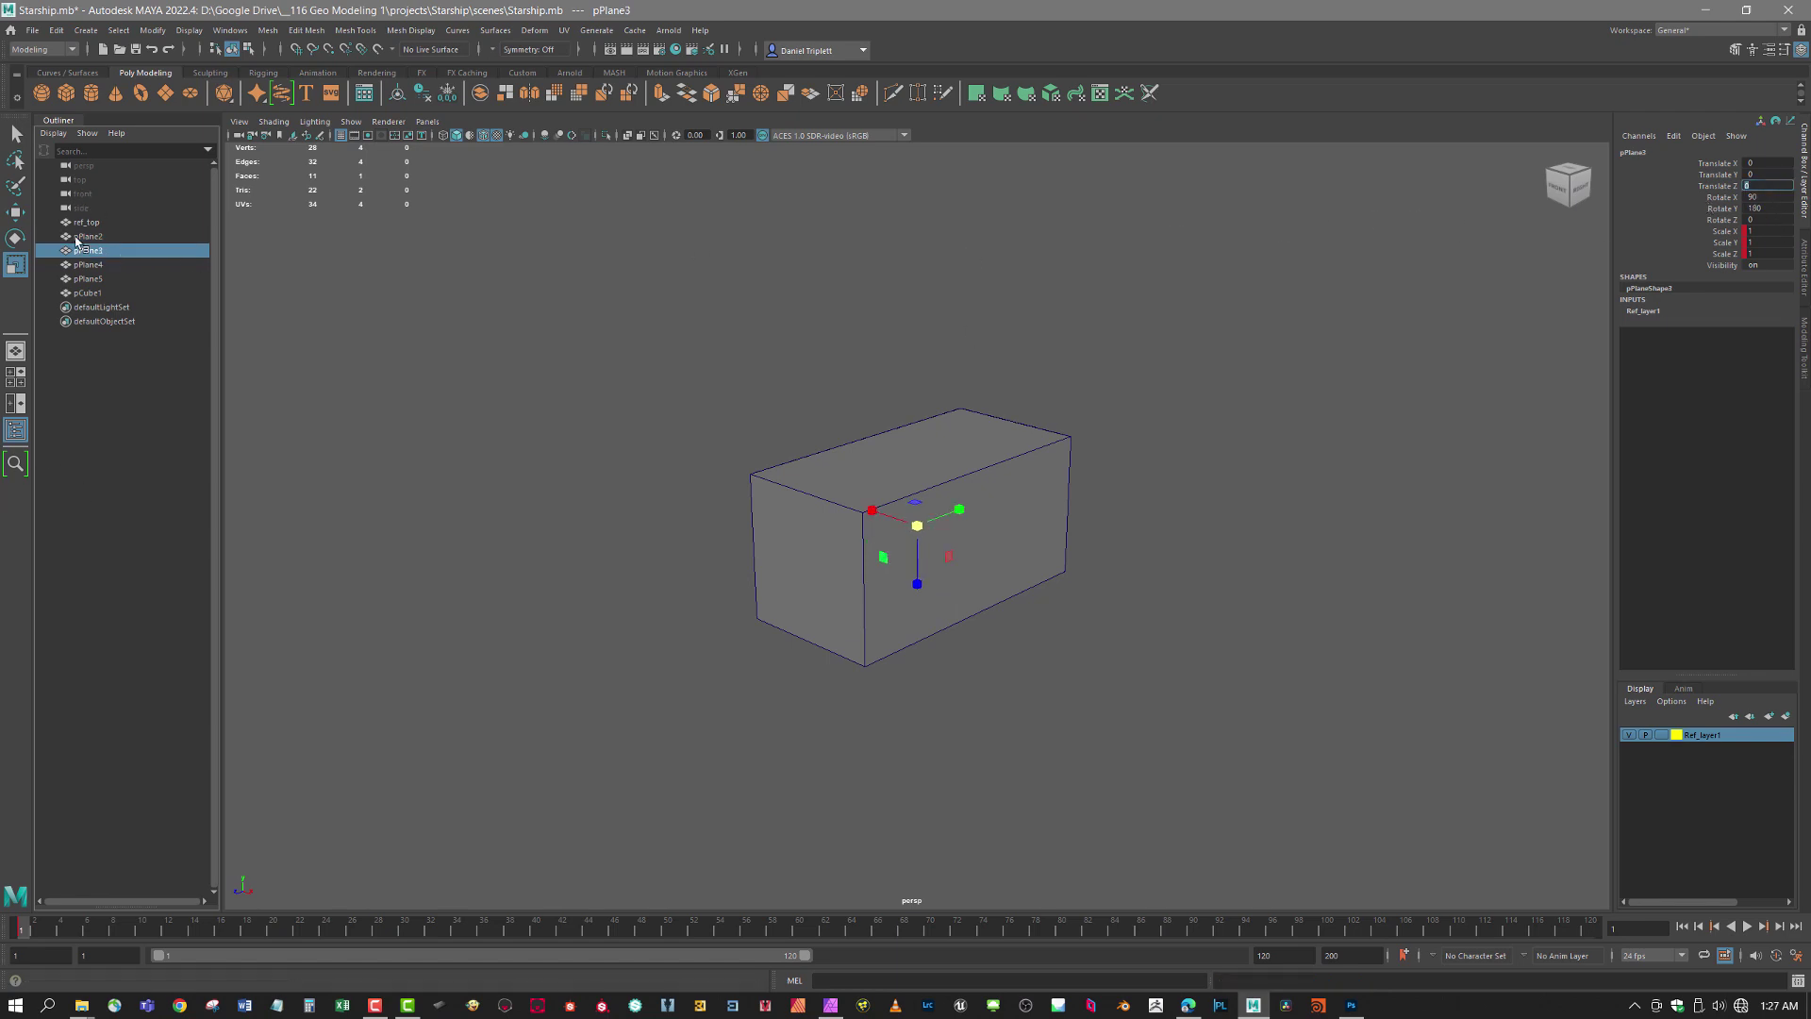
{"action": "left_click", "coordinate": [89, 265]}
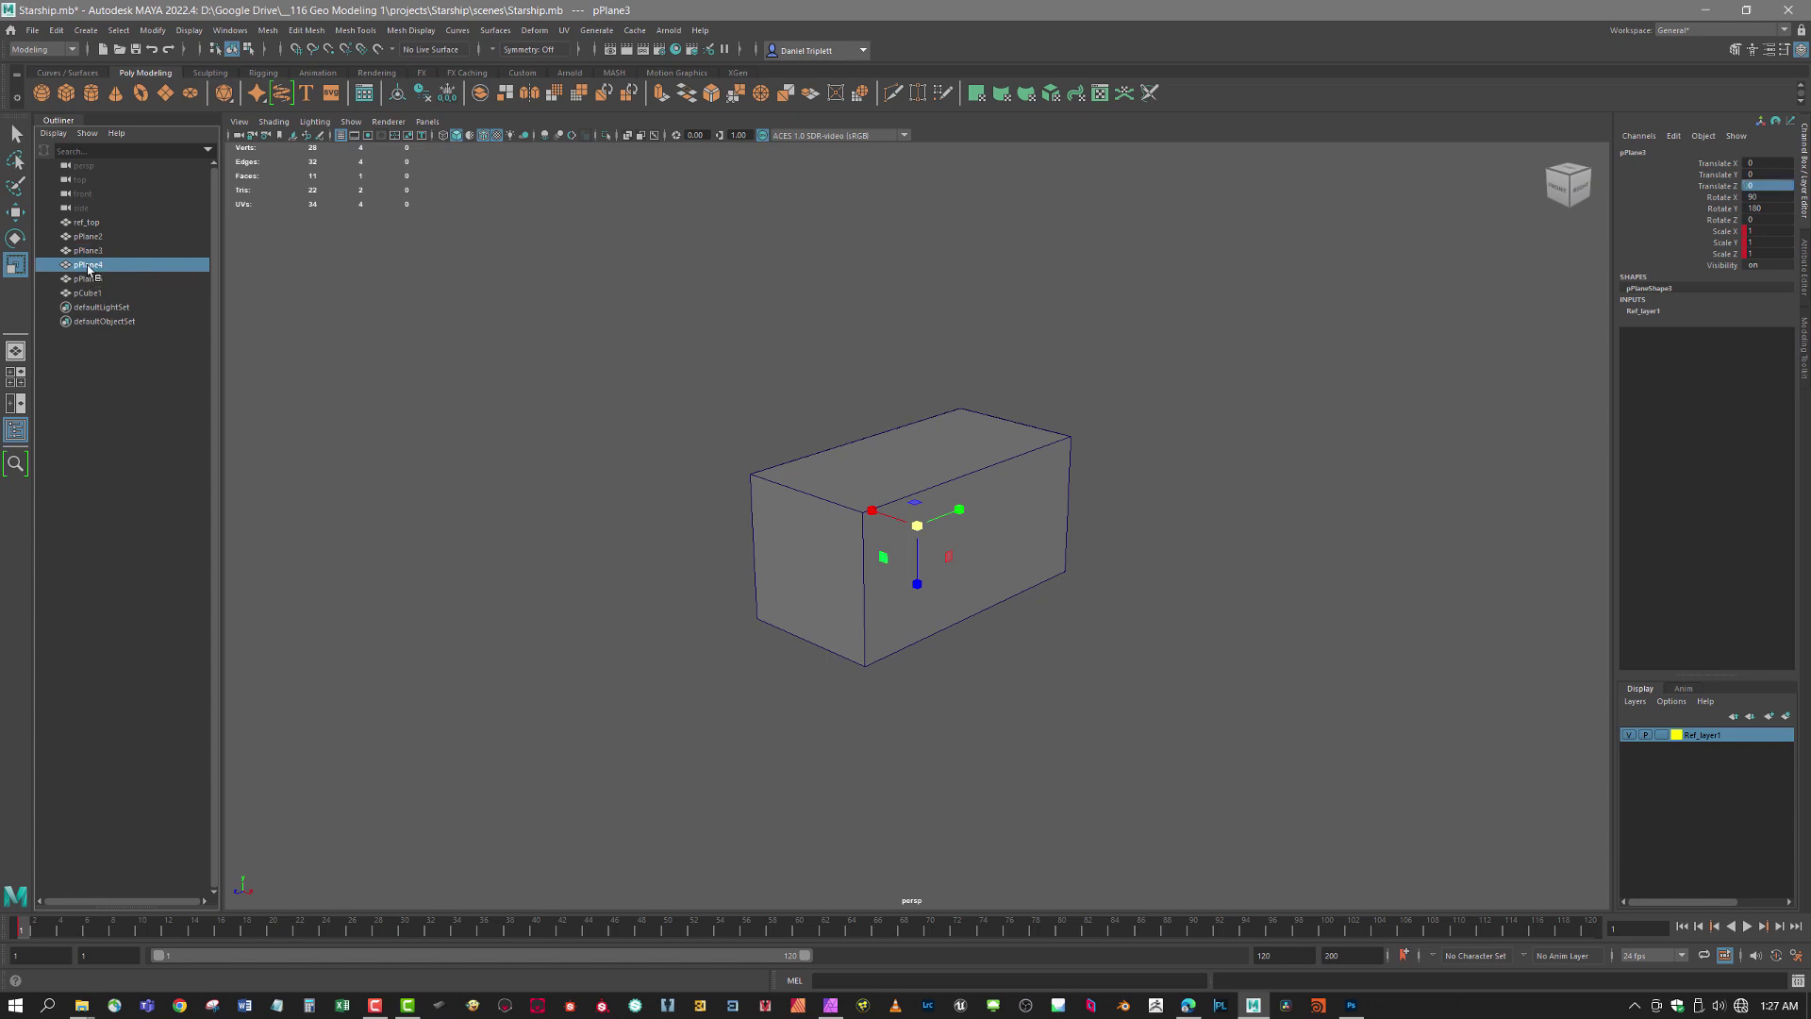
{"action": "double_click", "coordinate": [1774, 164]}
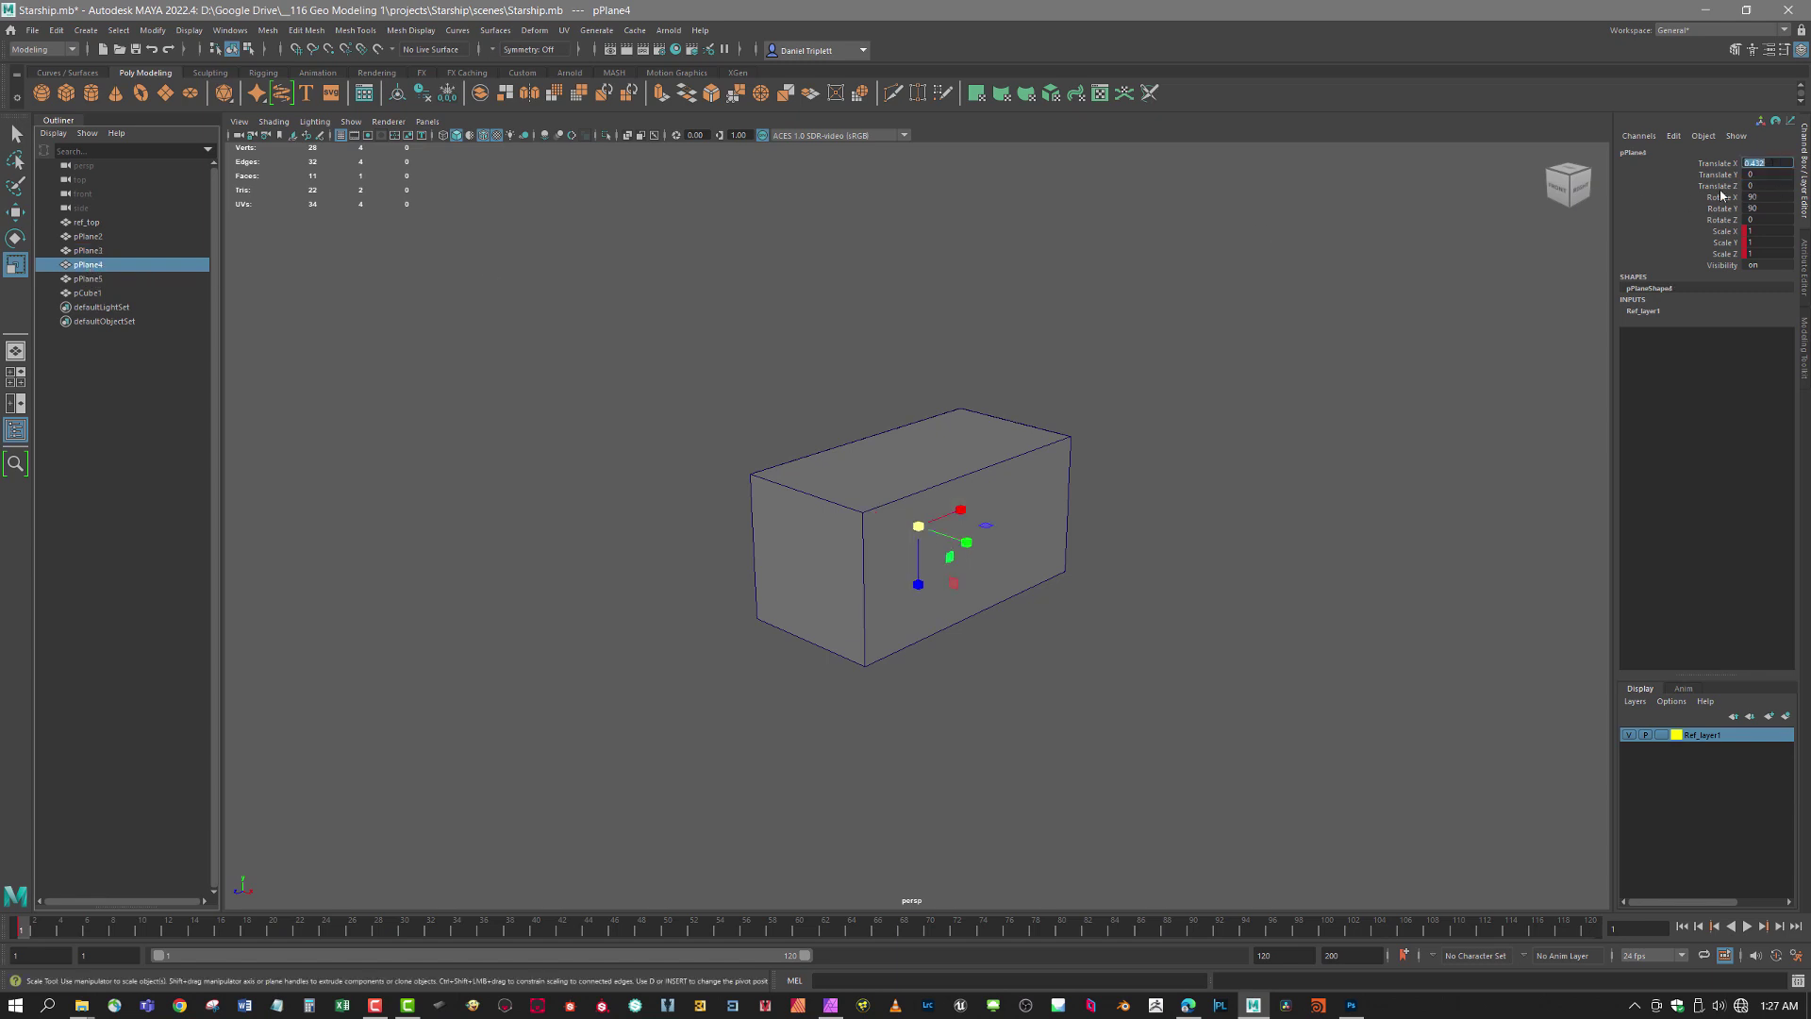
{"action": "left_click", "coordinate": [81, 279]}
{"action": "double_click", "coordinate": [1771, 163]}
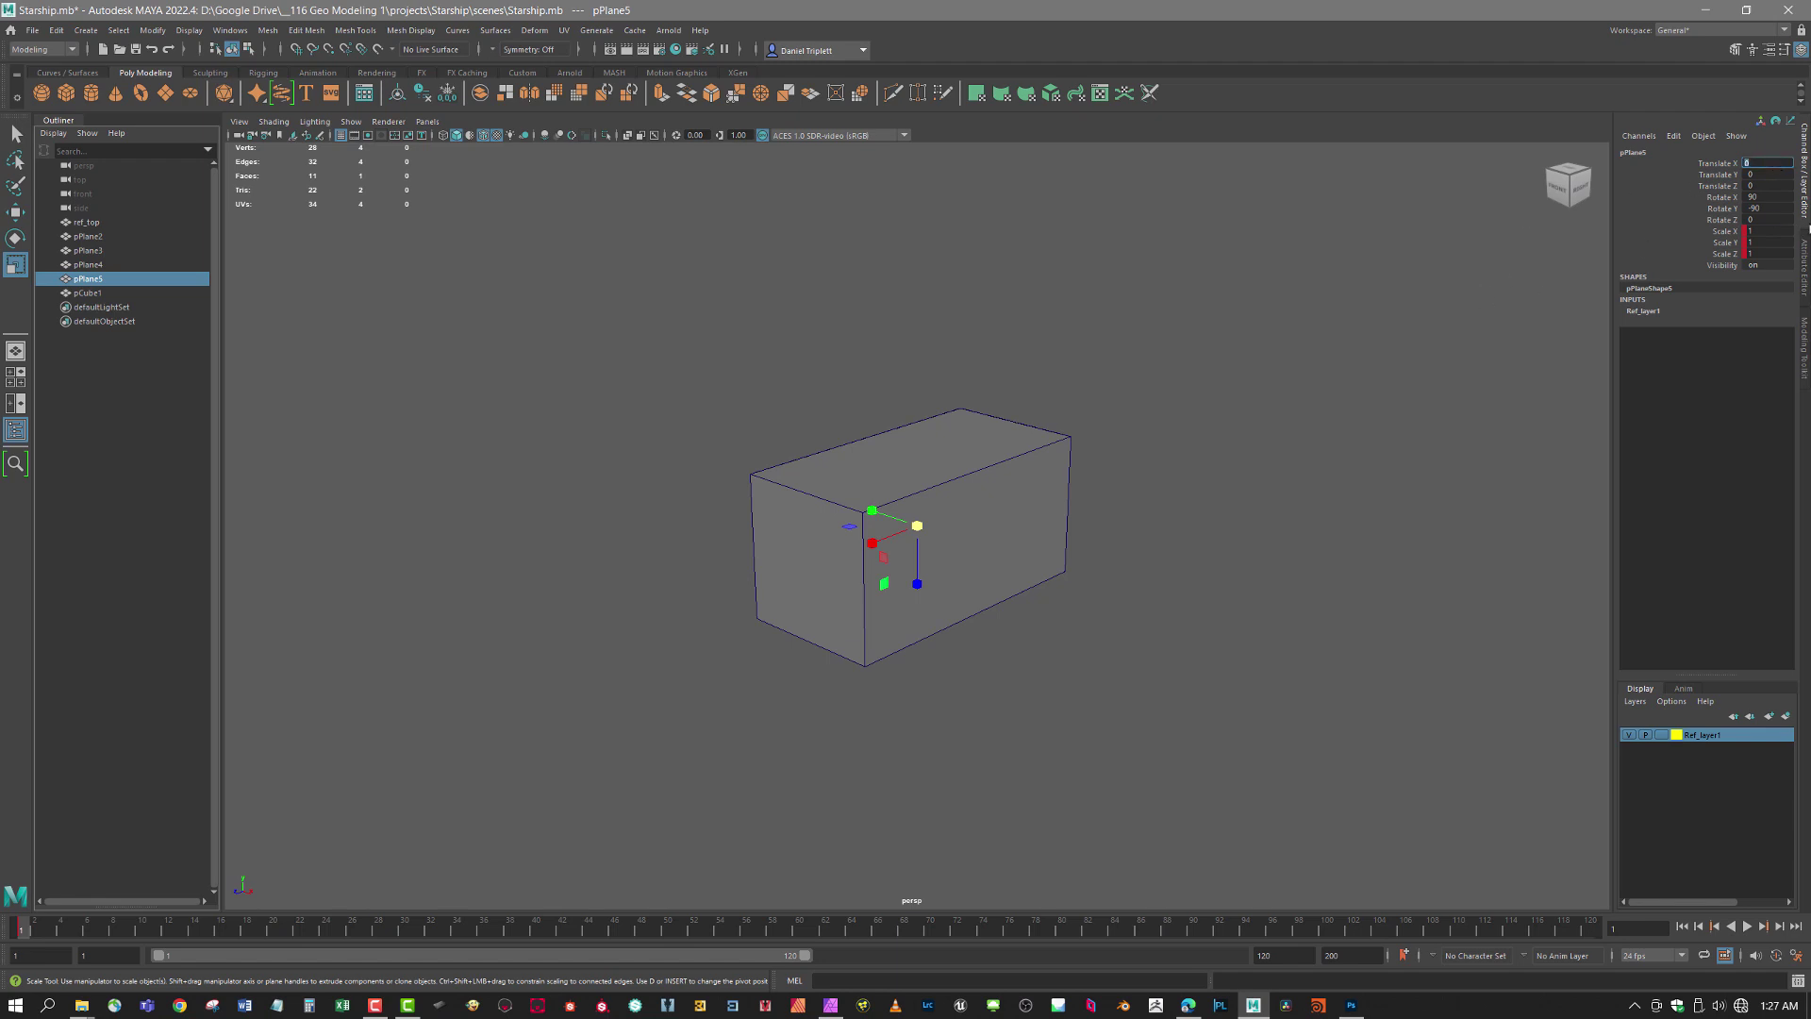
- Scale all five reference planes uniformly to about 5.23 so the robot's length matches the cube
{"action": "left_click", "coordinate": [110, 224], "text": "shift"}
{"action": "left_click_drag", "start_coordinate": [916, 529], "coordinate": [1277, 477]}
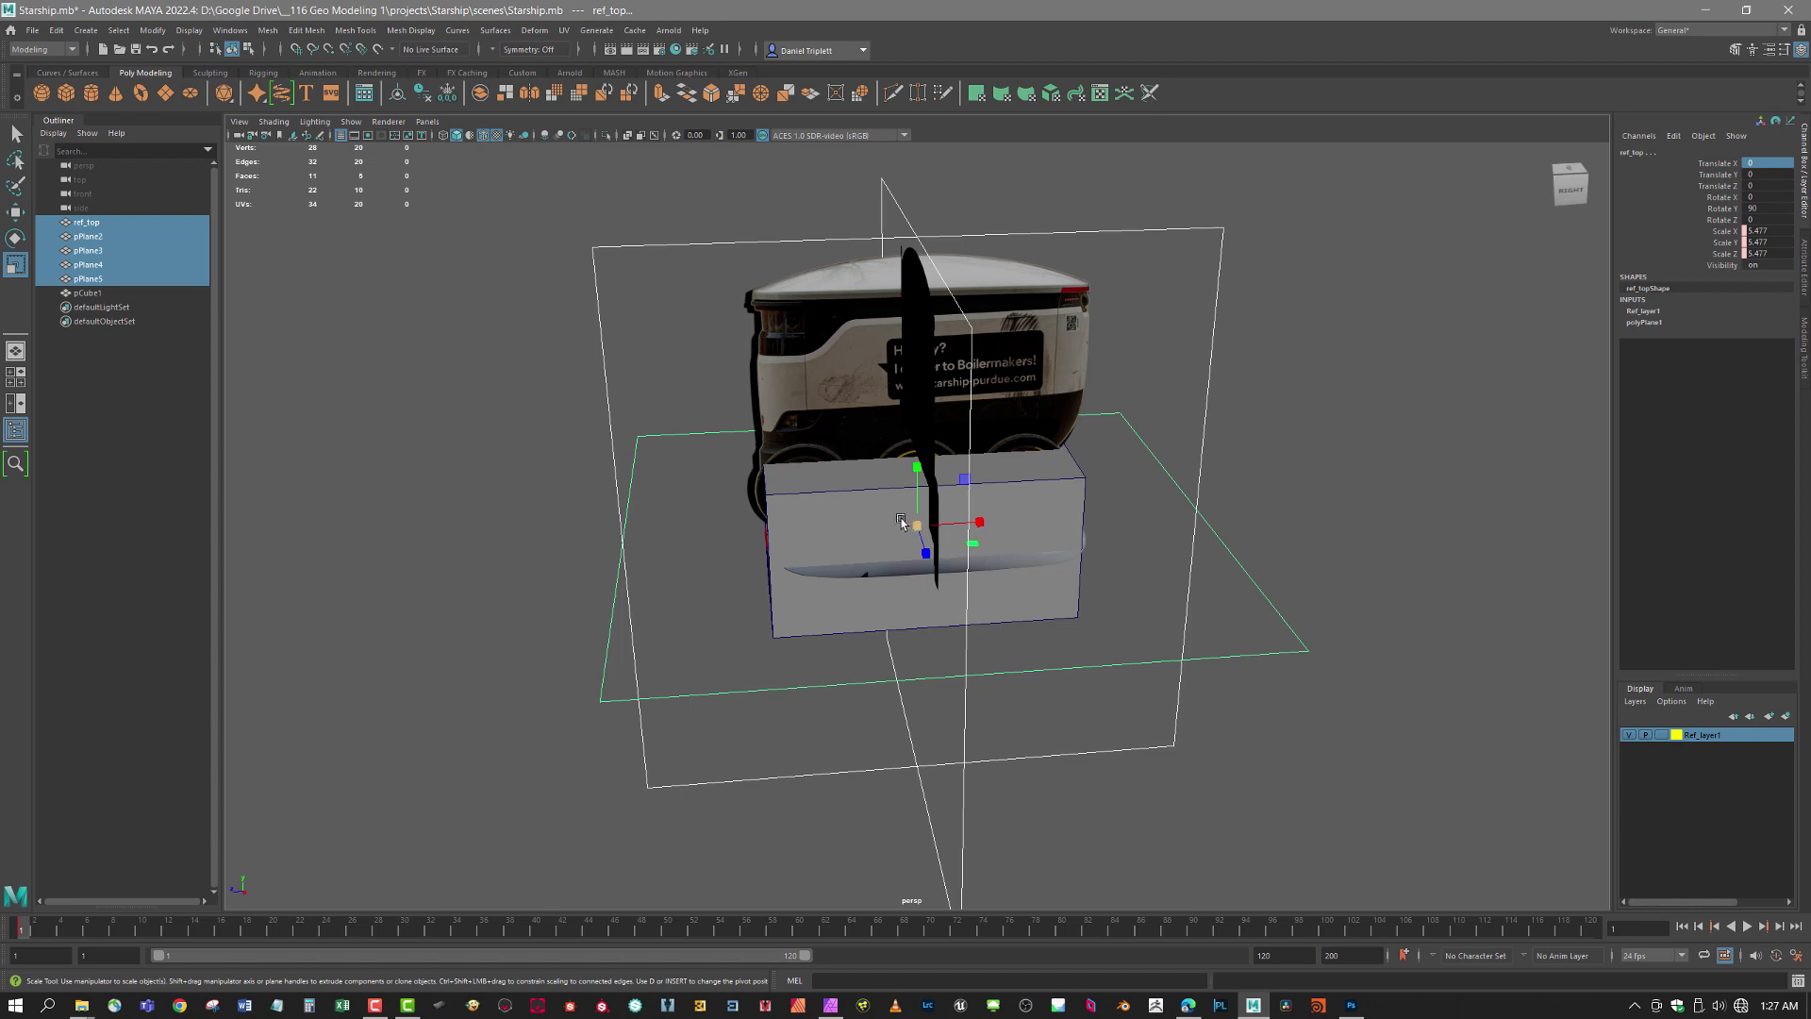
{"action": "left_click_drag", "start_coordinate": [917, 526], "coordinate": [1141, 566]}
{"action": "key", "text": "w"}
{"action": "key", "text": "ctrl+z"}
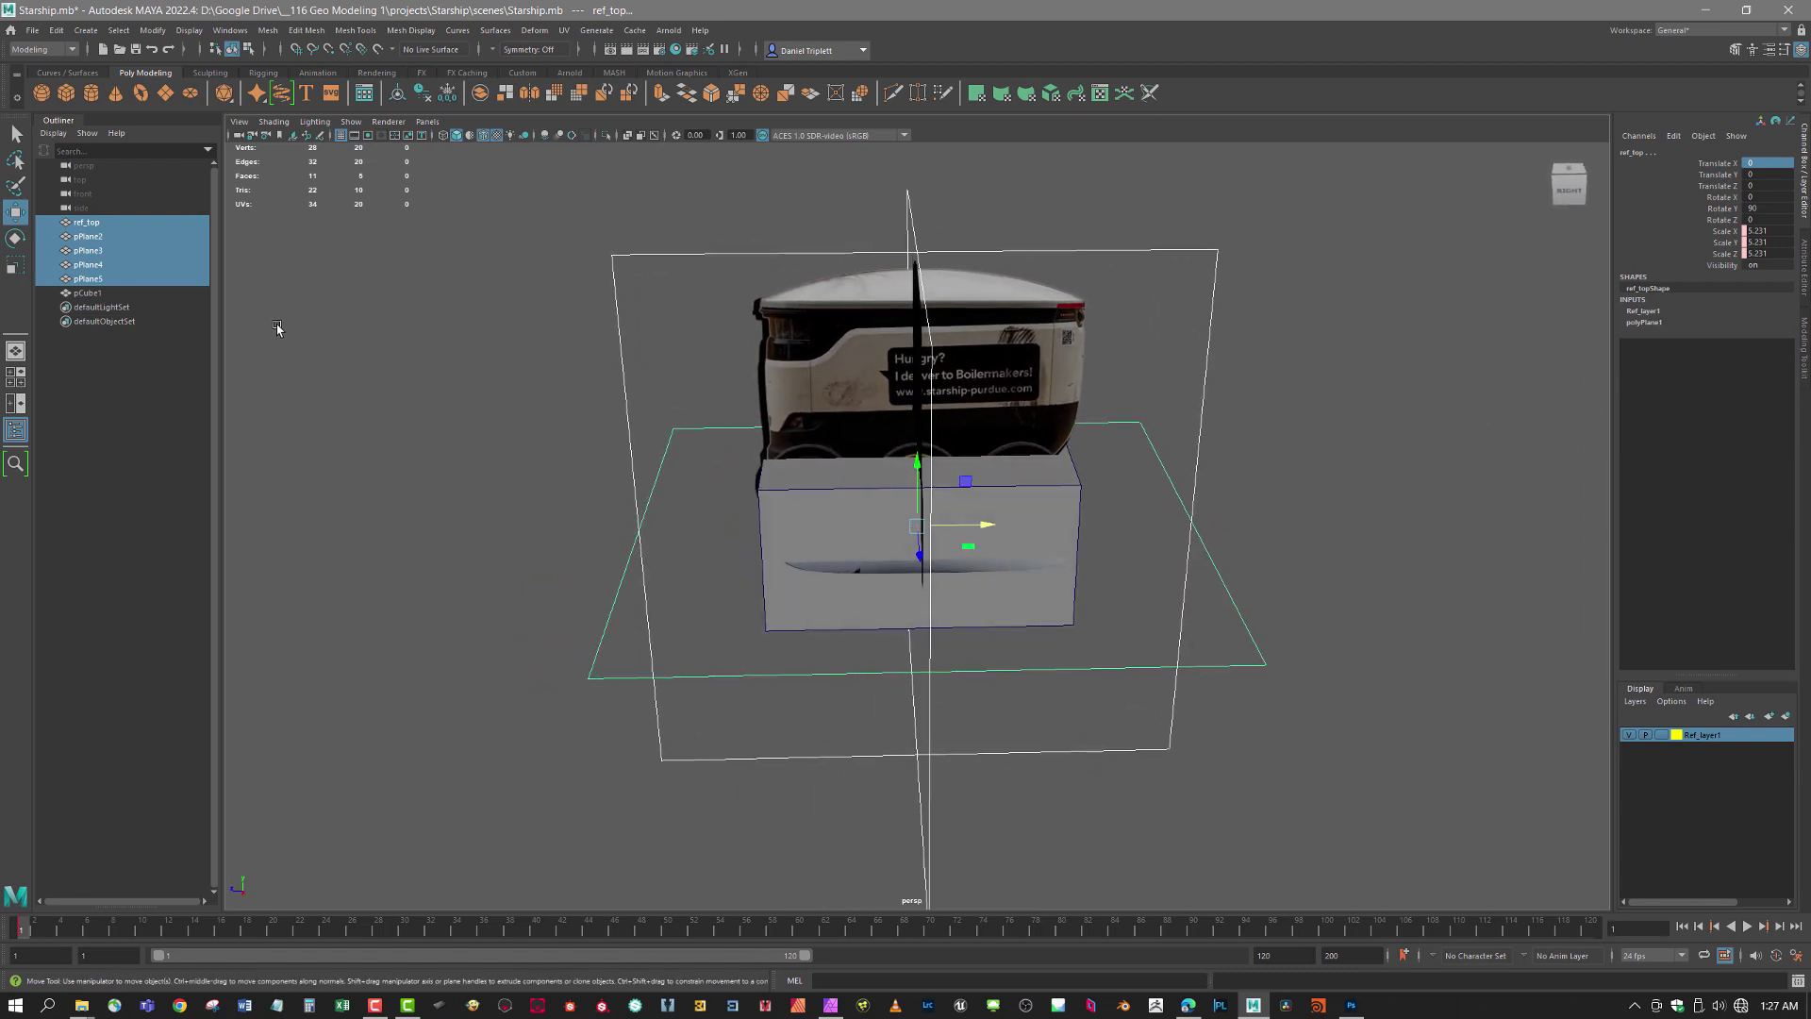
- Set the Move tool's axis orientation to World and shift the reference planes along Z to about 1.257
{"action": "double_click", "coordinate": [22, 217]}
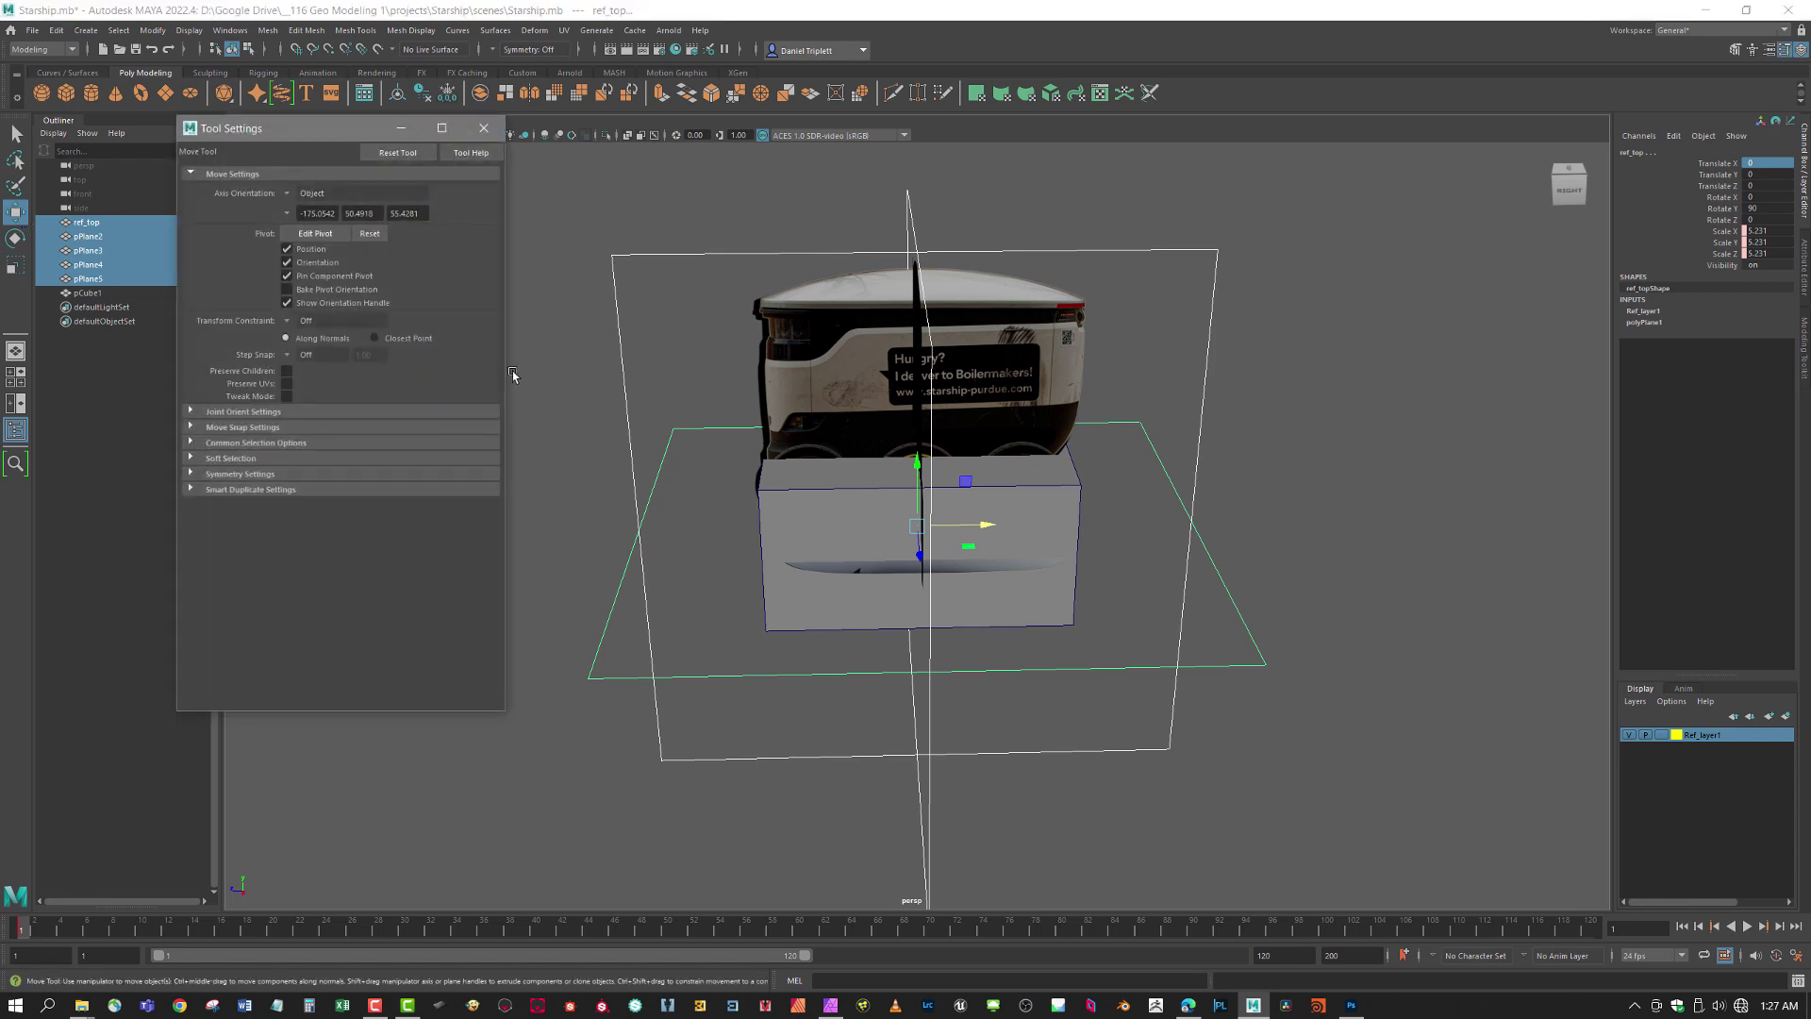
{"action": "left_click", "coordinate": [298, 193]}
{"action": "left_click", "coordinate": [336, 218]}
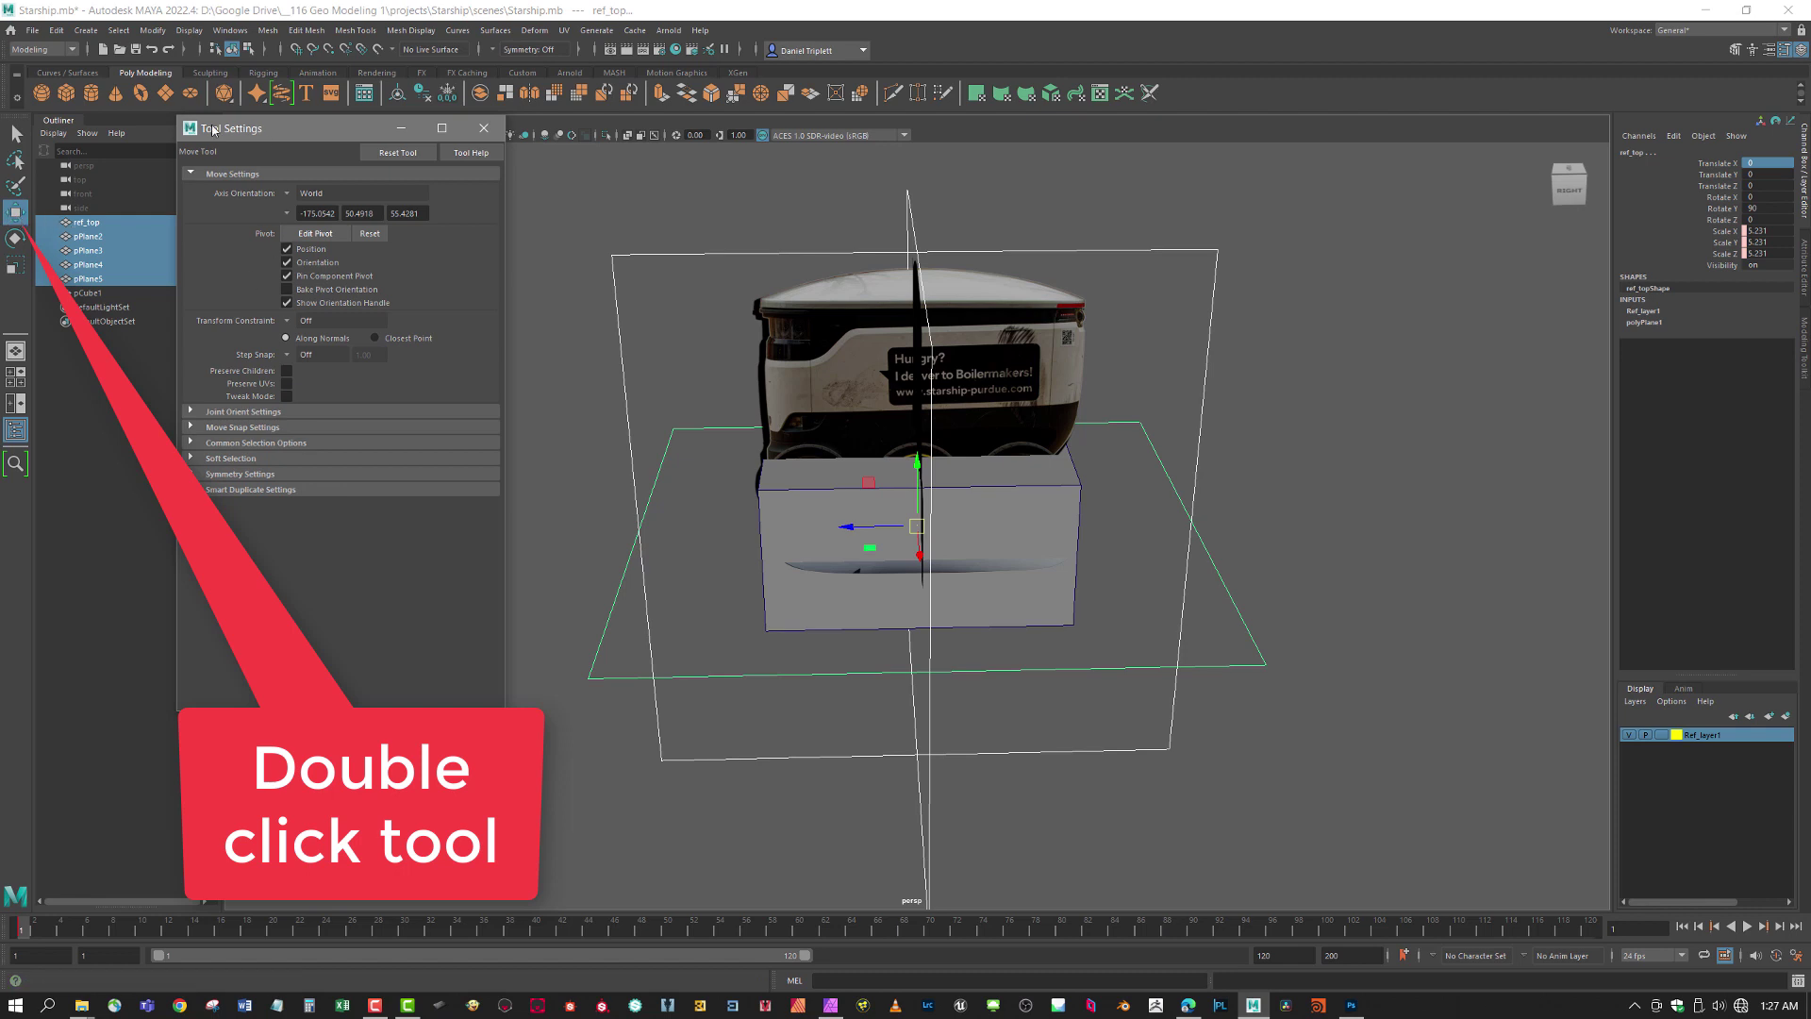
{"action": "left_click", "coordinate": [484, 127]}
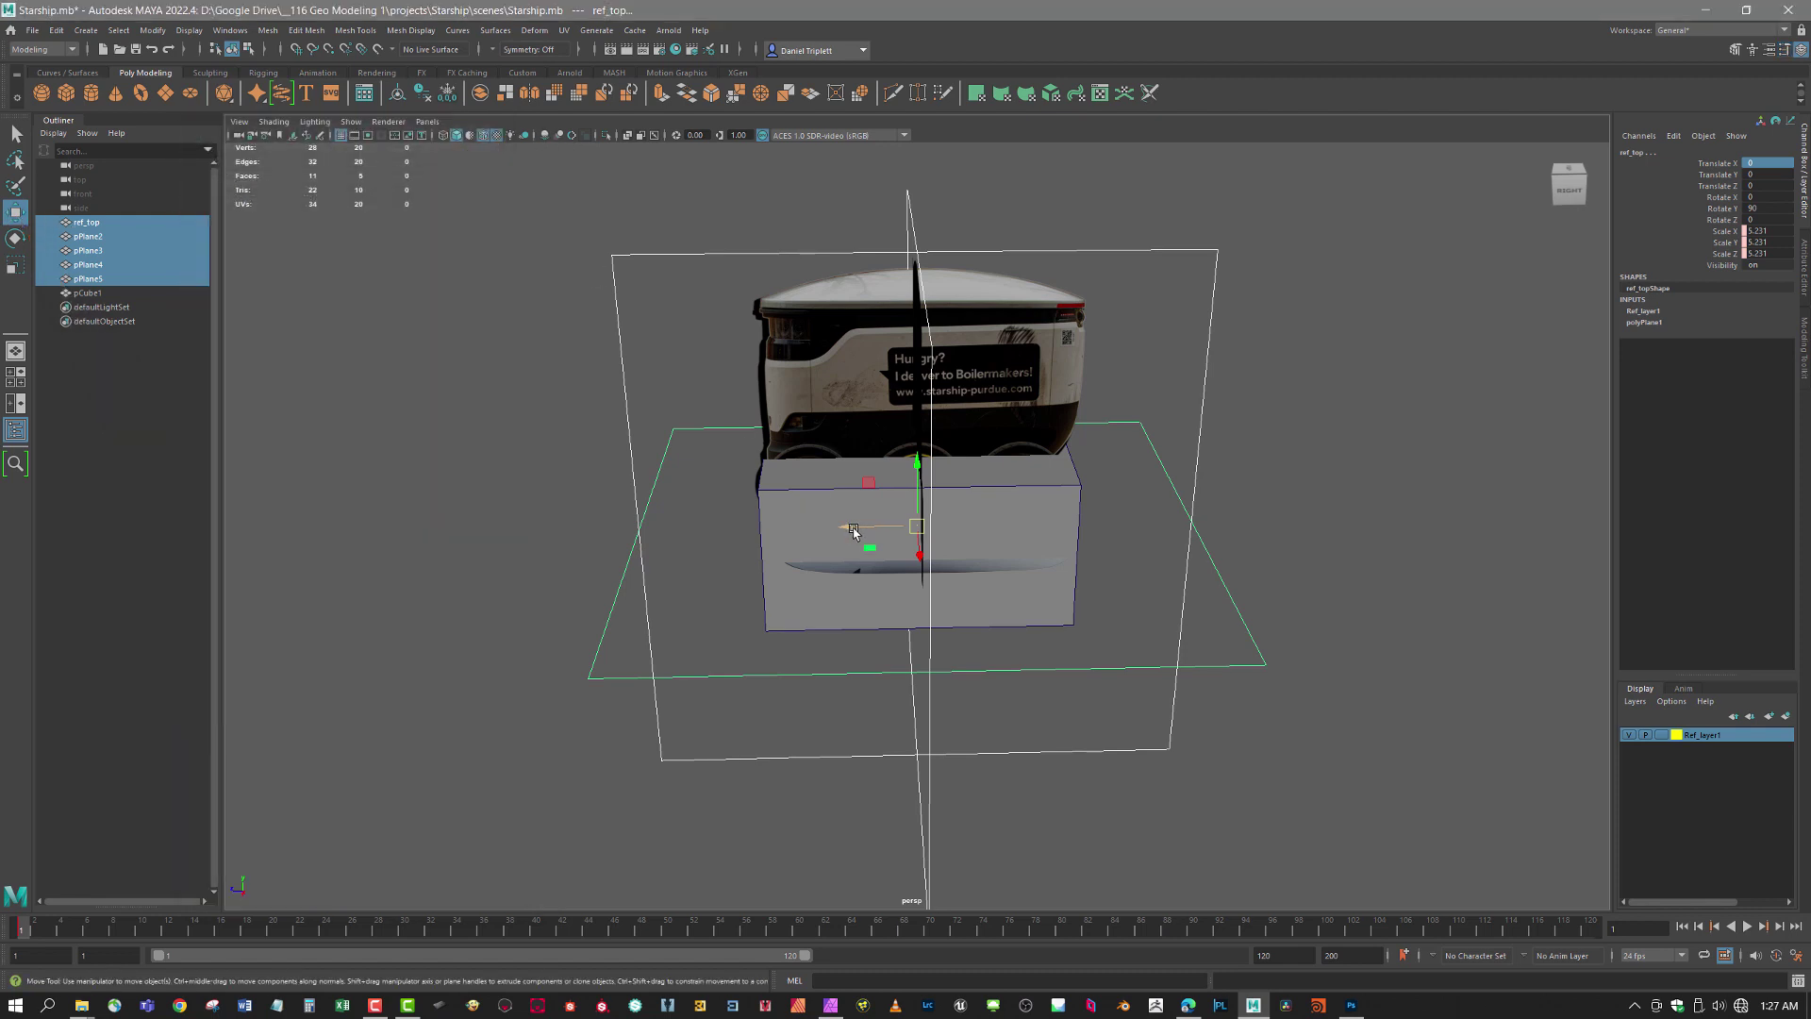
{"action": "left_click_drag", "start_coordinate": [853, 532], "coordinate": [1222, 645]}
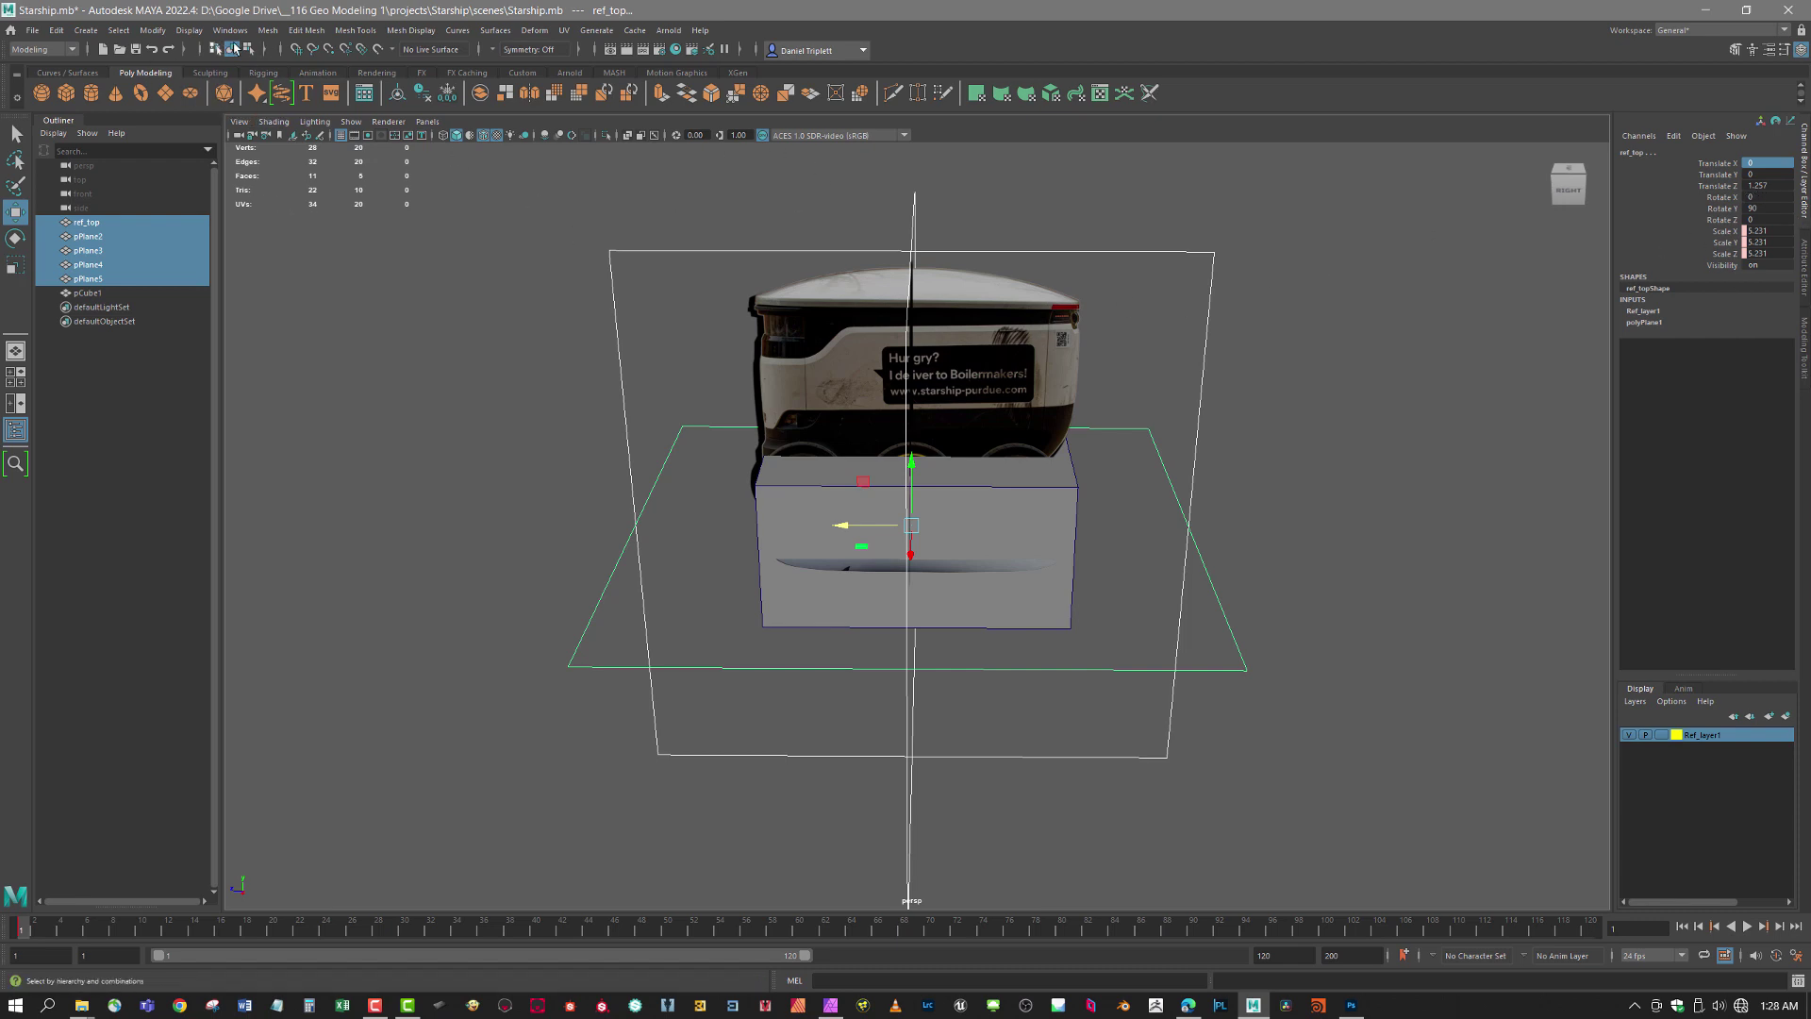
- Try to freeze the transformations of all reference planes together, and of pPlane4 on its own
{"action": "left_click", "coordinate": [447, 95]}
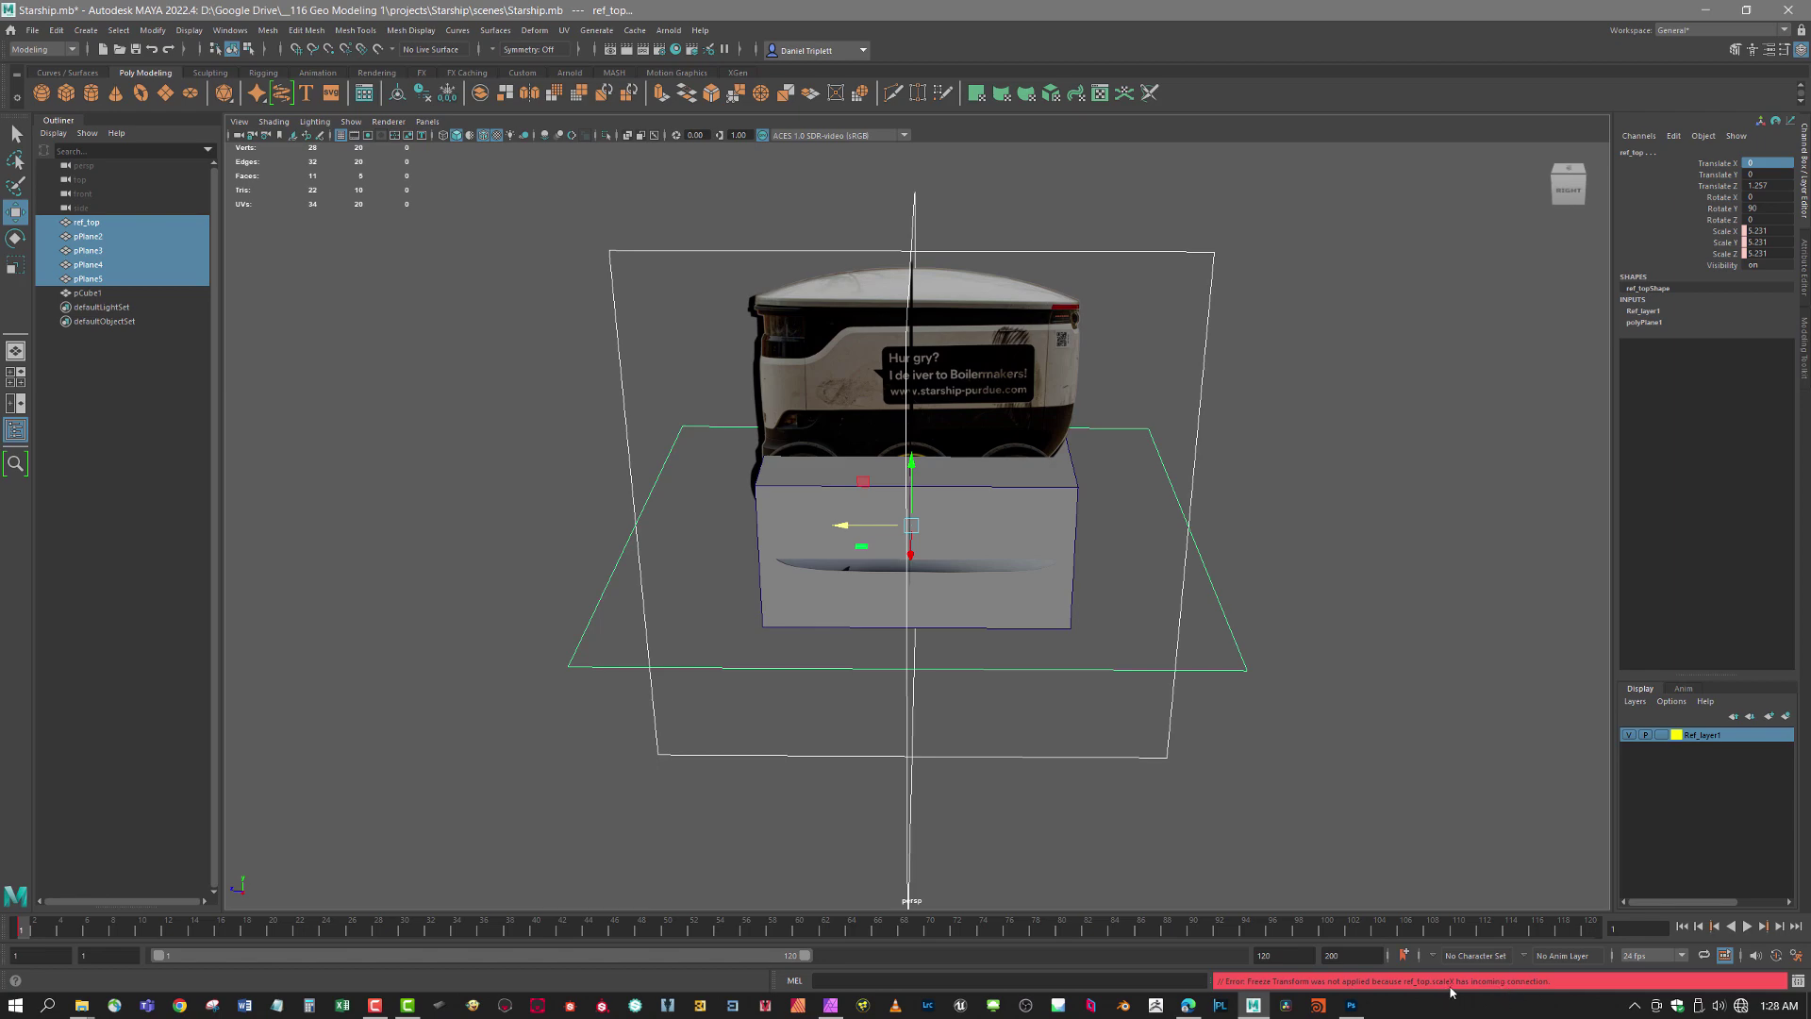
{"action": "left_click_drag", "start_coordinate": [809, 596], "coordinate": [961, 522], "text": "alt"}
{"action": "left_click", "coordinate": [1046, 473]}
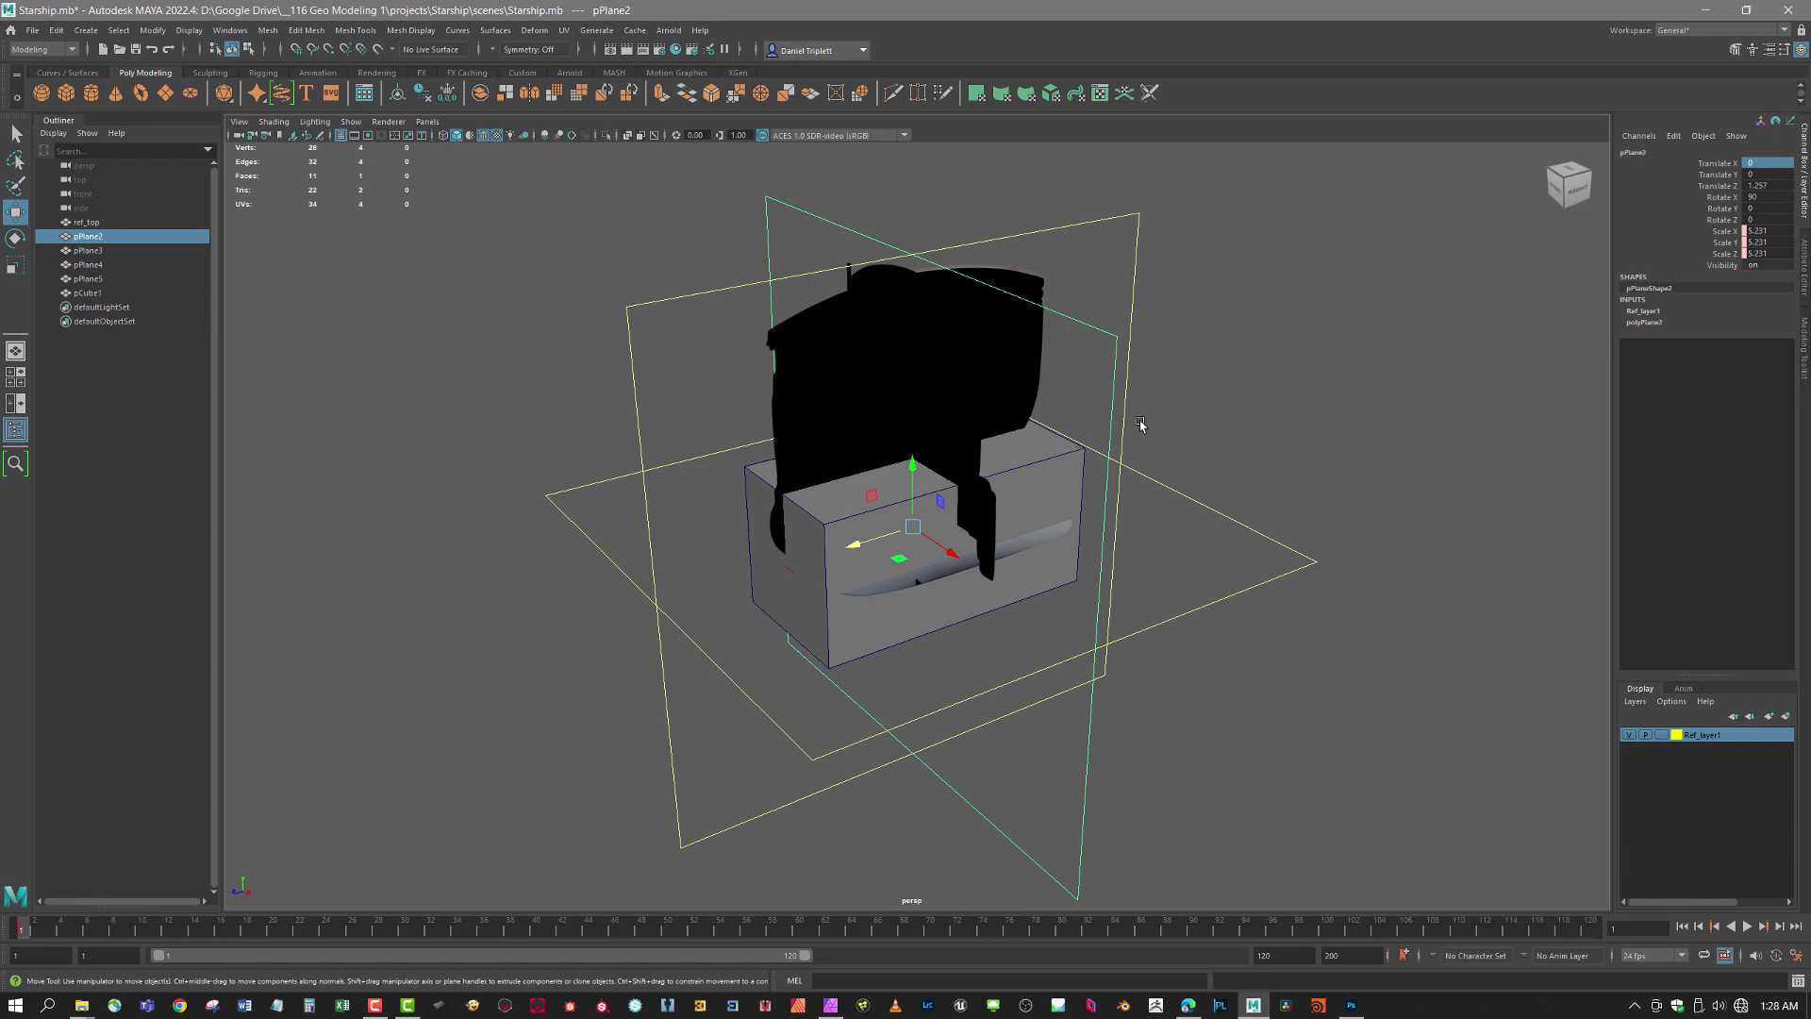
{"action": "left_click", "coordinate": [1102, 247]}
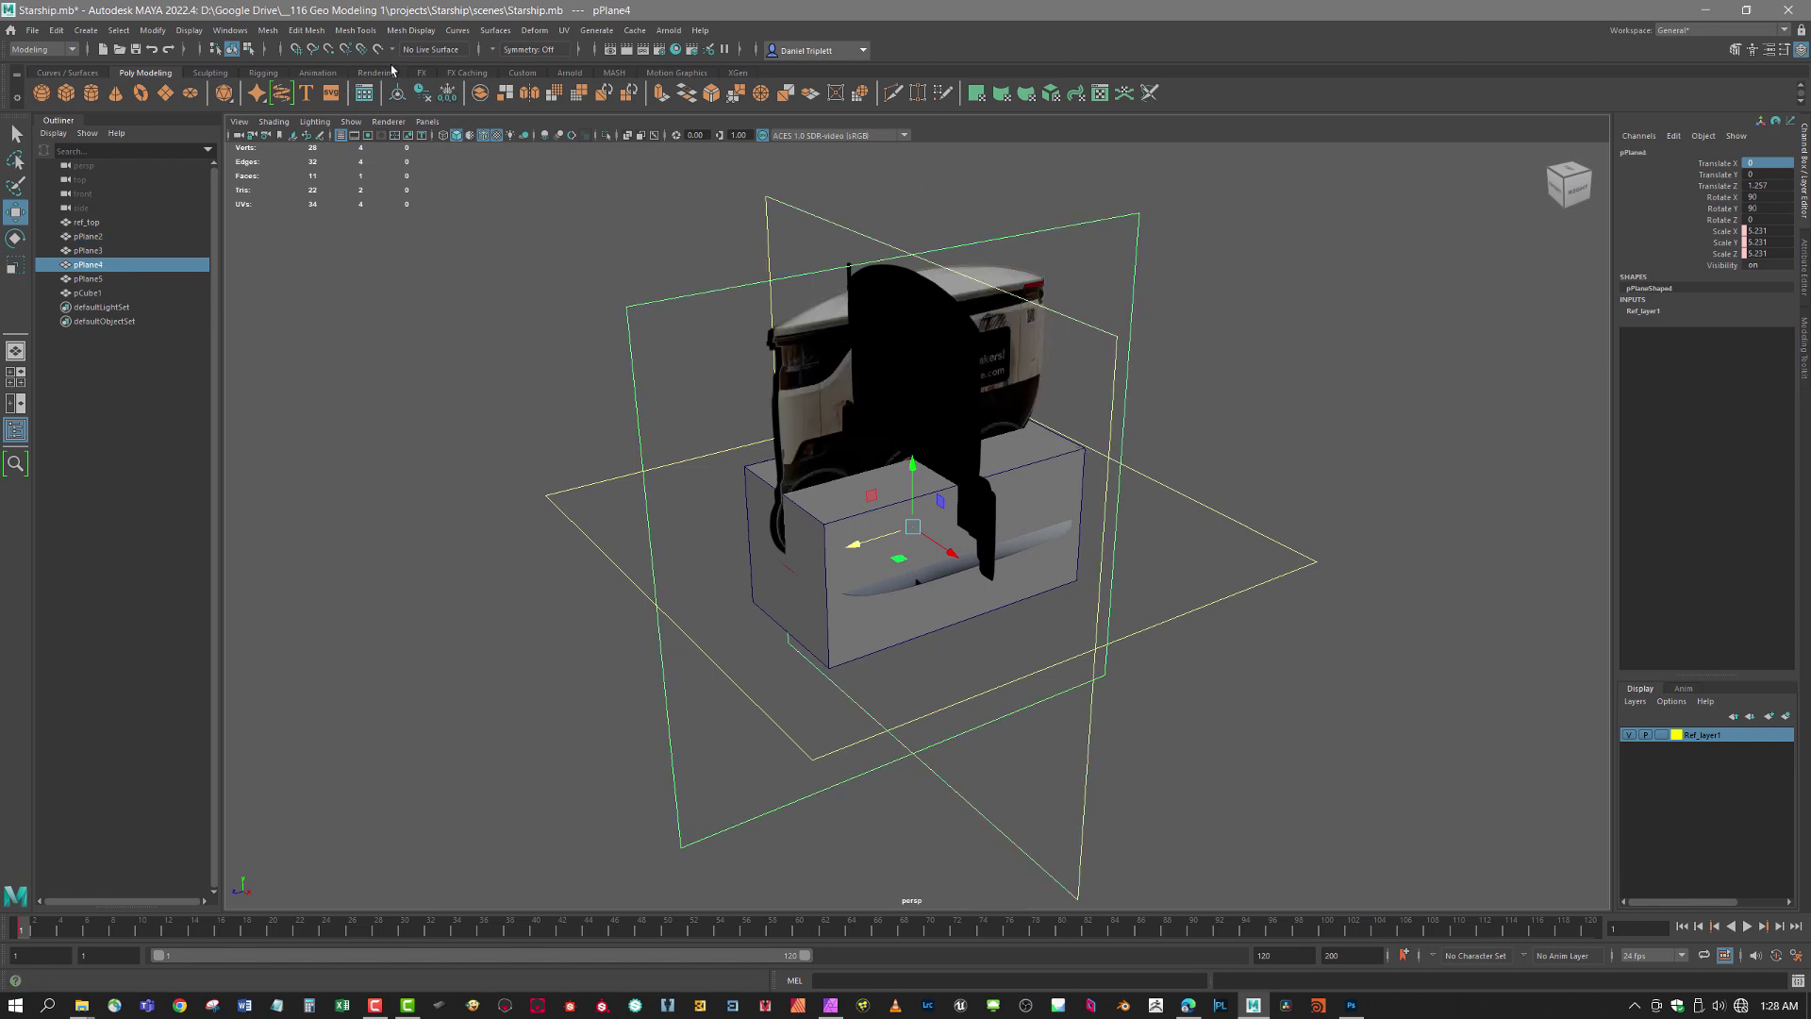
{"action": "left_click", "coordinate": [449, 92]}
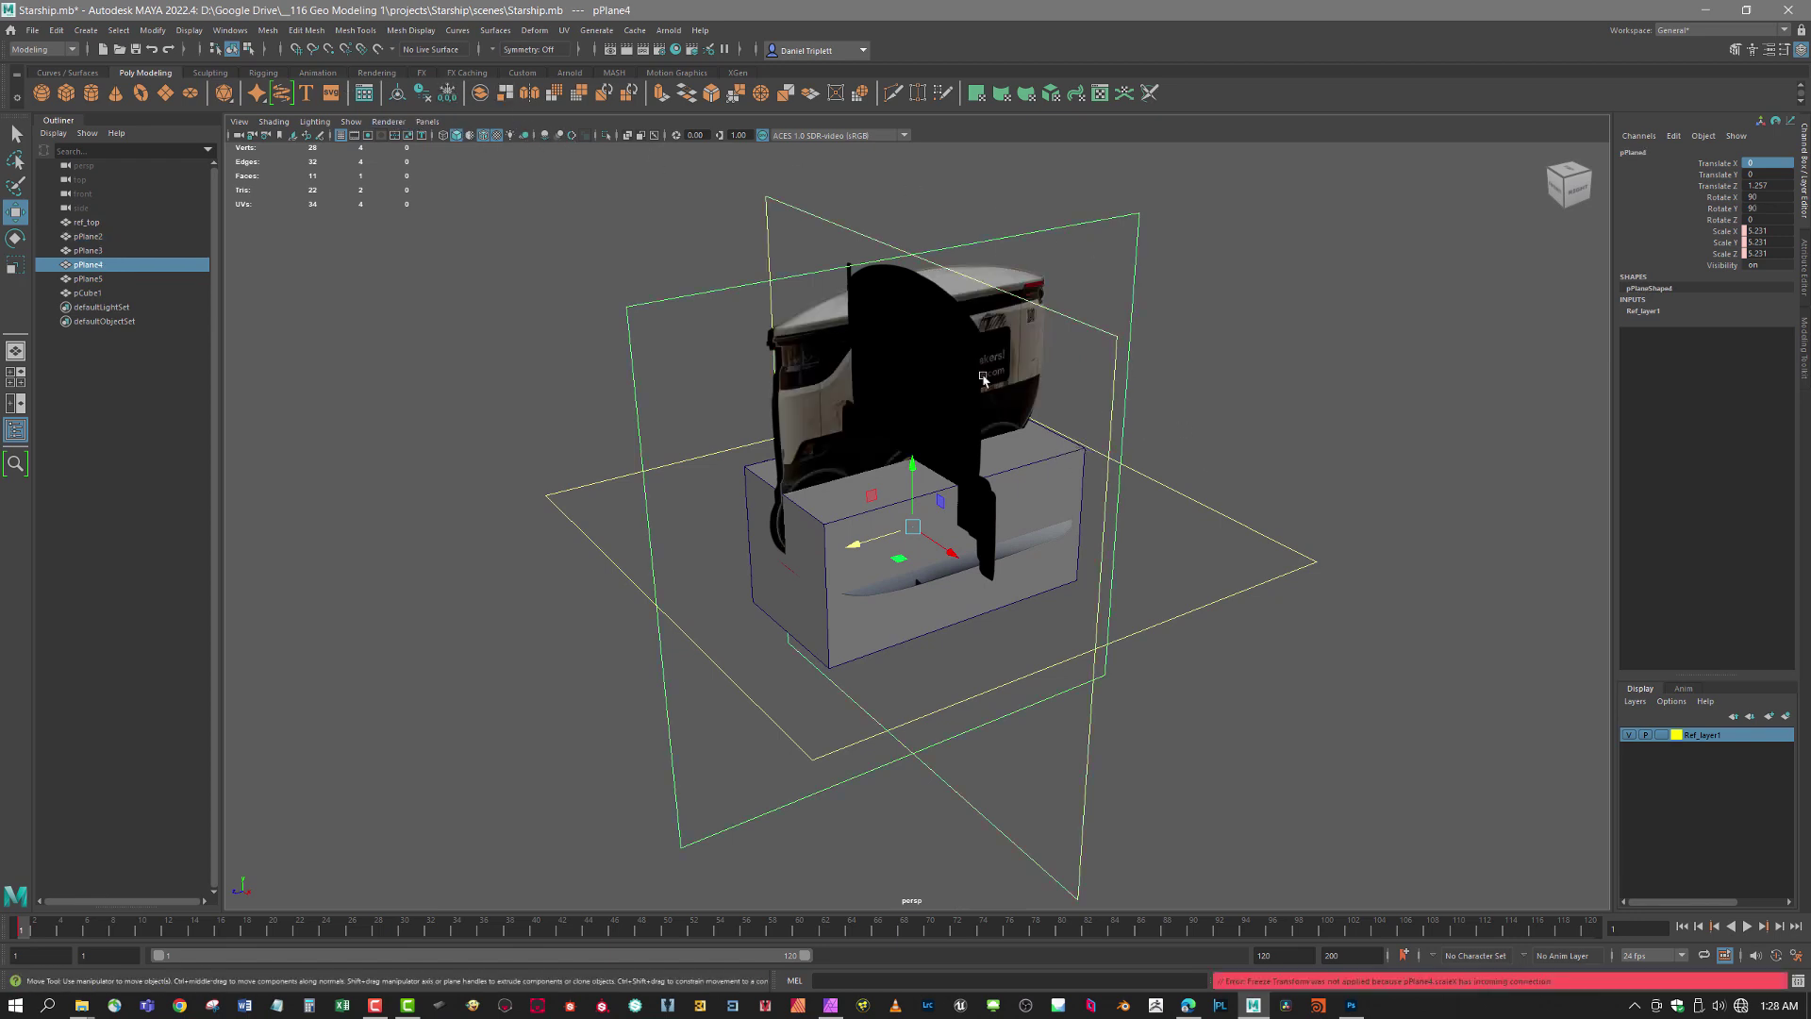
{"action": "left_click_drag", "start_coordinate": [1421, 495], "coordinate": [1509, 436]}
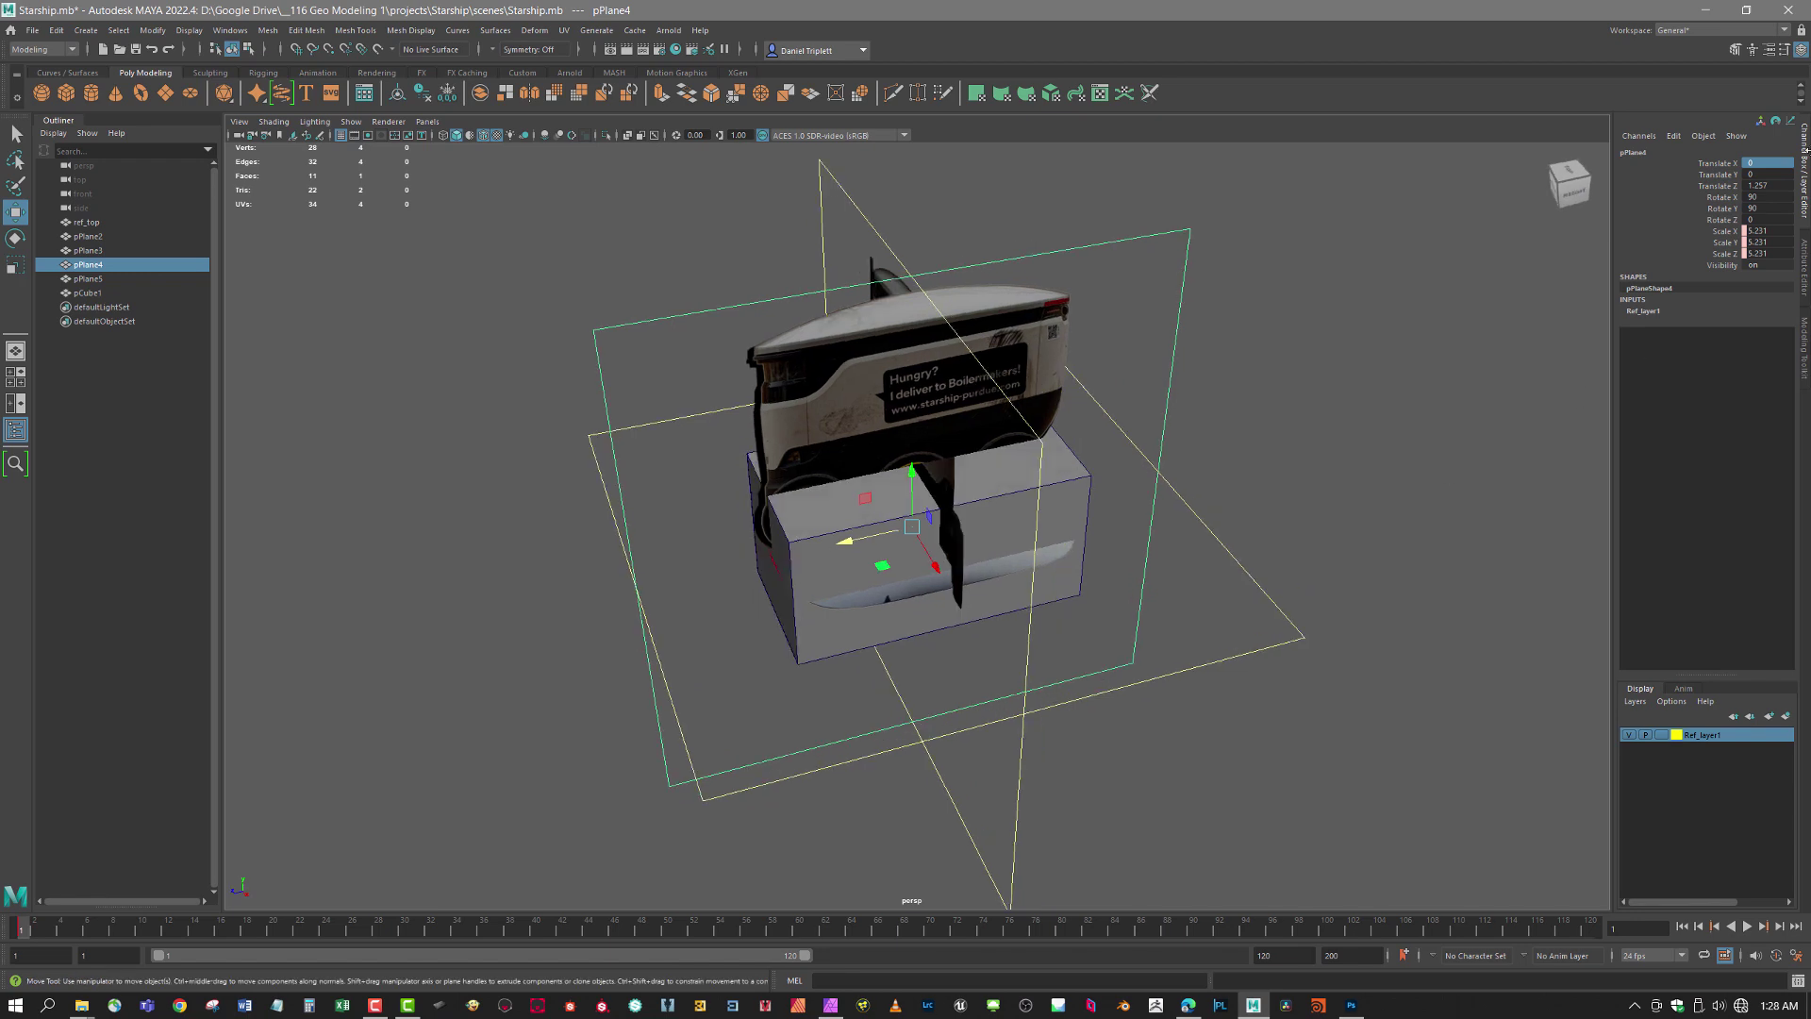
- Break the connections on Scale X, Scale Y and Scale Z of pPlane4
{"action": "left_click_drag", "start_coordinate": [1722, 234], "coordinate": [1722, 264]}
{"action": "right_click", "coordinate": [1693, 243]}
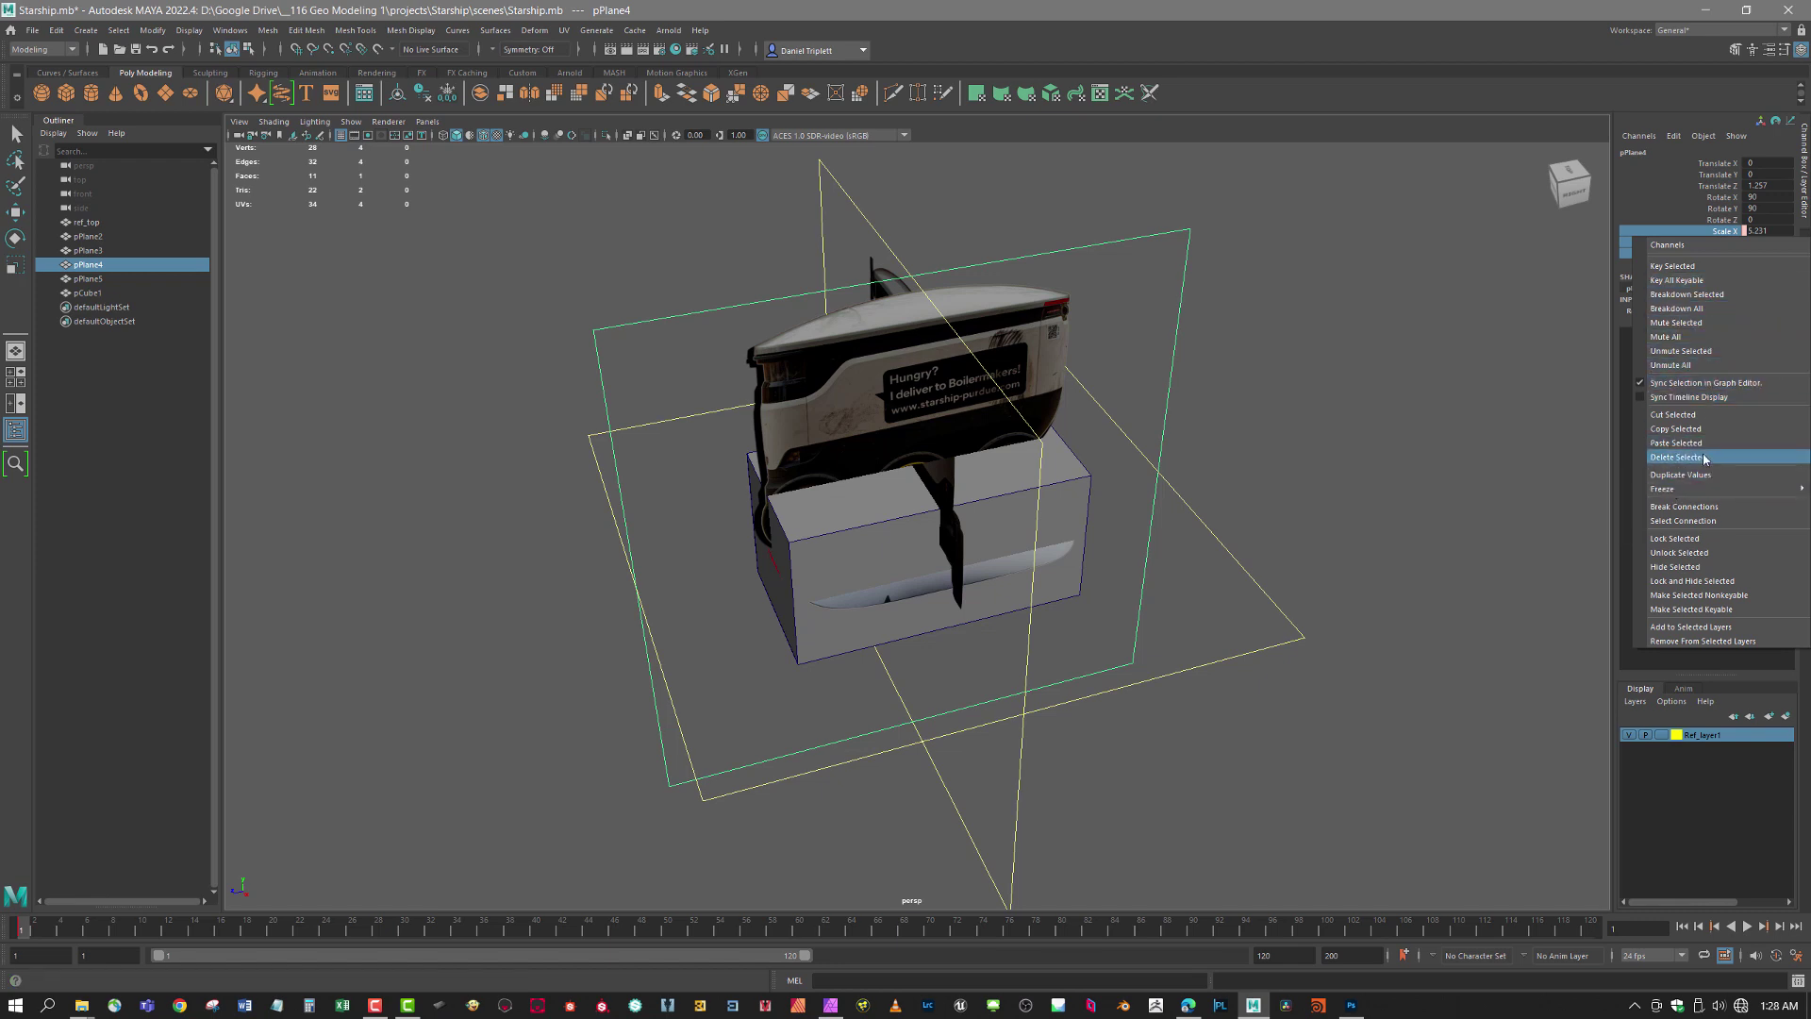
{"action": "left_click", "coordinate": [1693, 507]}
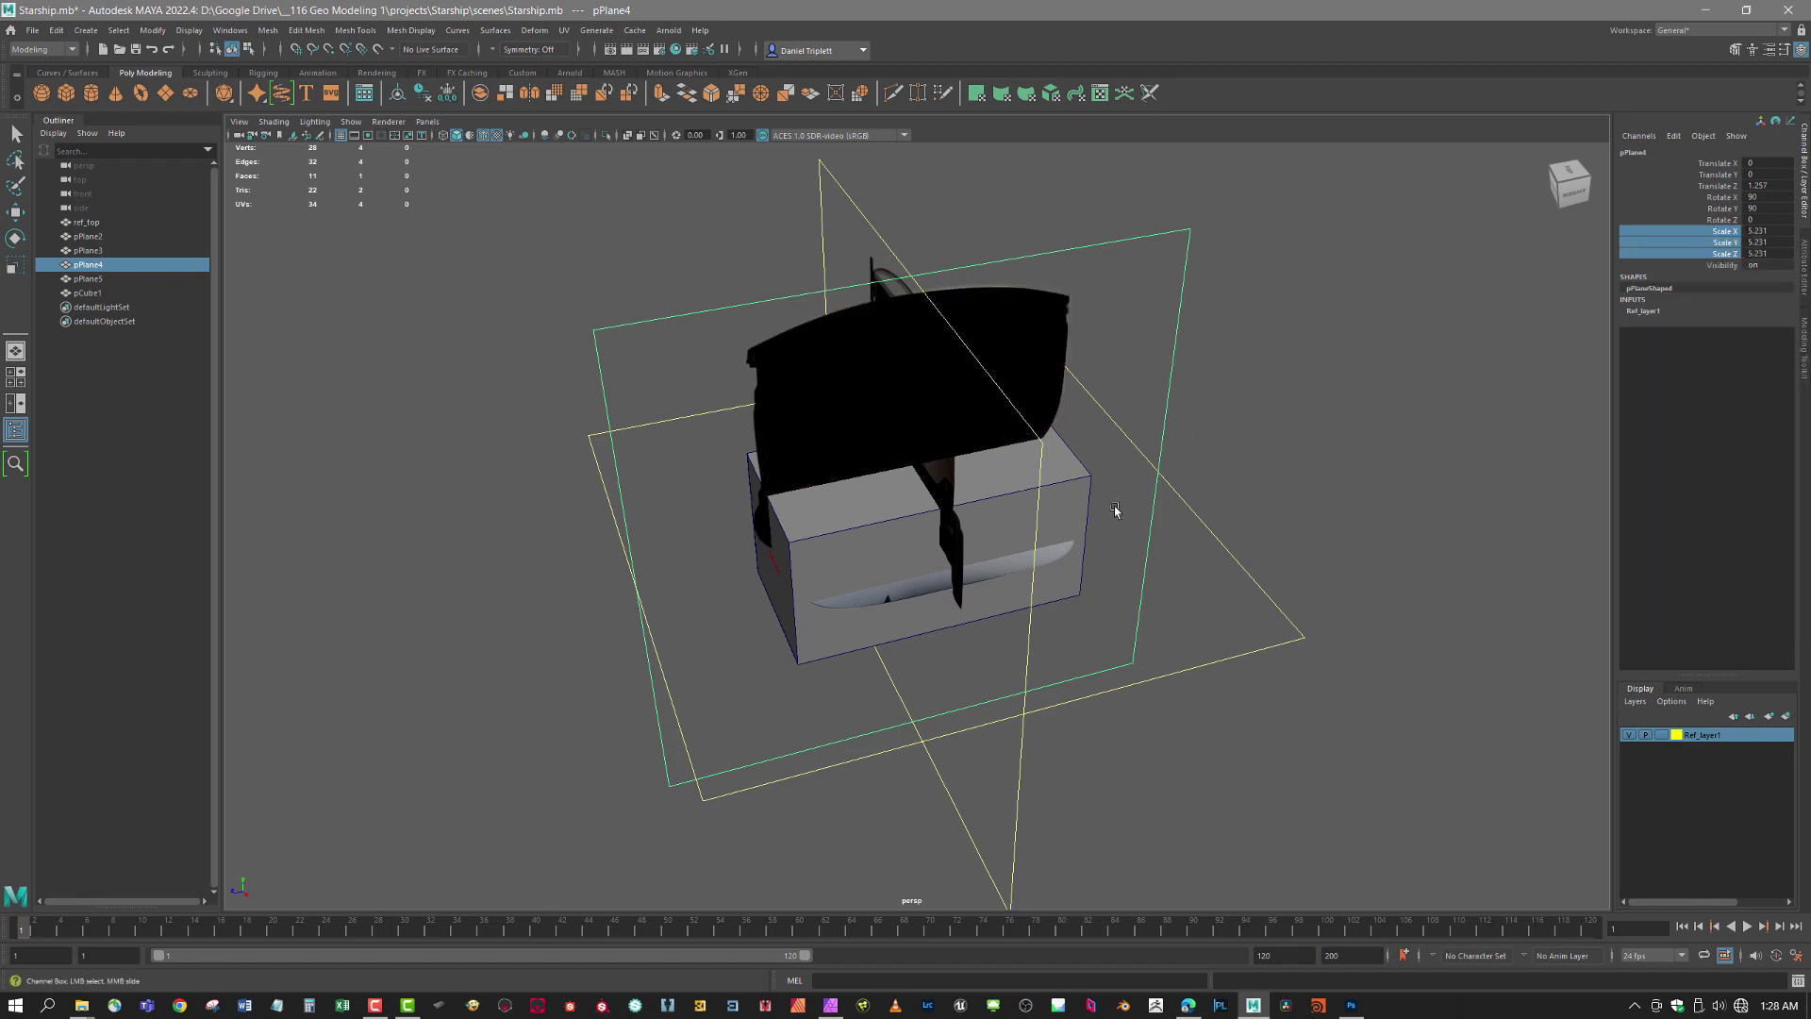
{"action": "mouse_move", "coordinate": [1172, 513]}
{"action": "left_mouse_down"}
{"action": "mouse_move", "coordinate": [1145, 514]}
{"action": "mouse_move", "coordinate": [1187, 524]}
{"action": "left_mouse_up"}
{"action": "left_click_drag", "start_coordinate": [1252, 599], "coordinate": [1285, 647]}
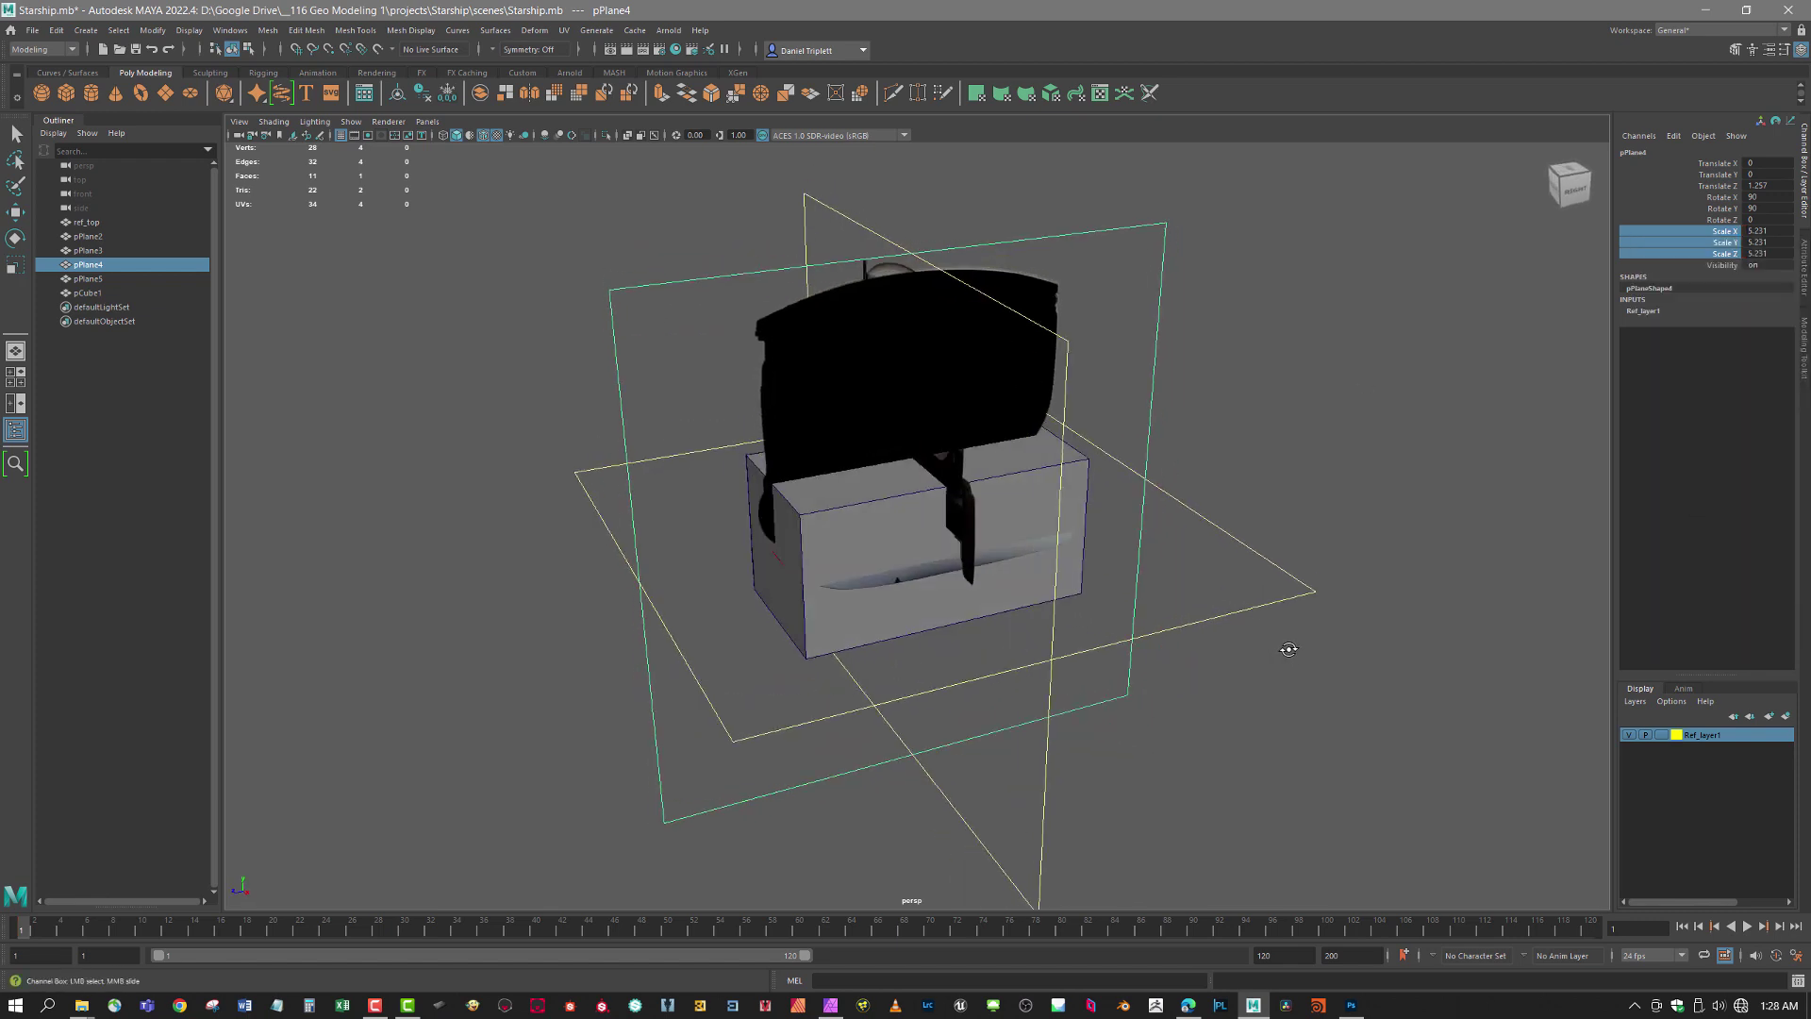
- Move the measuring cube straight down, clear of the robot images
{"action": "left_click", "coordinate": [864, 517]}
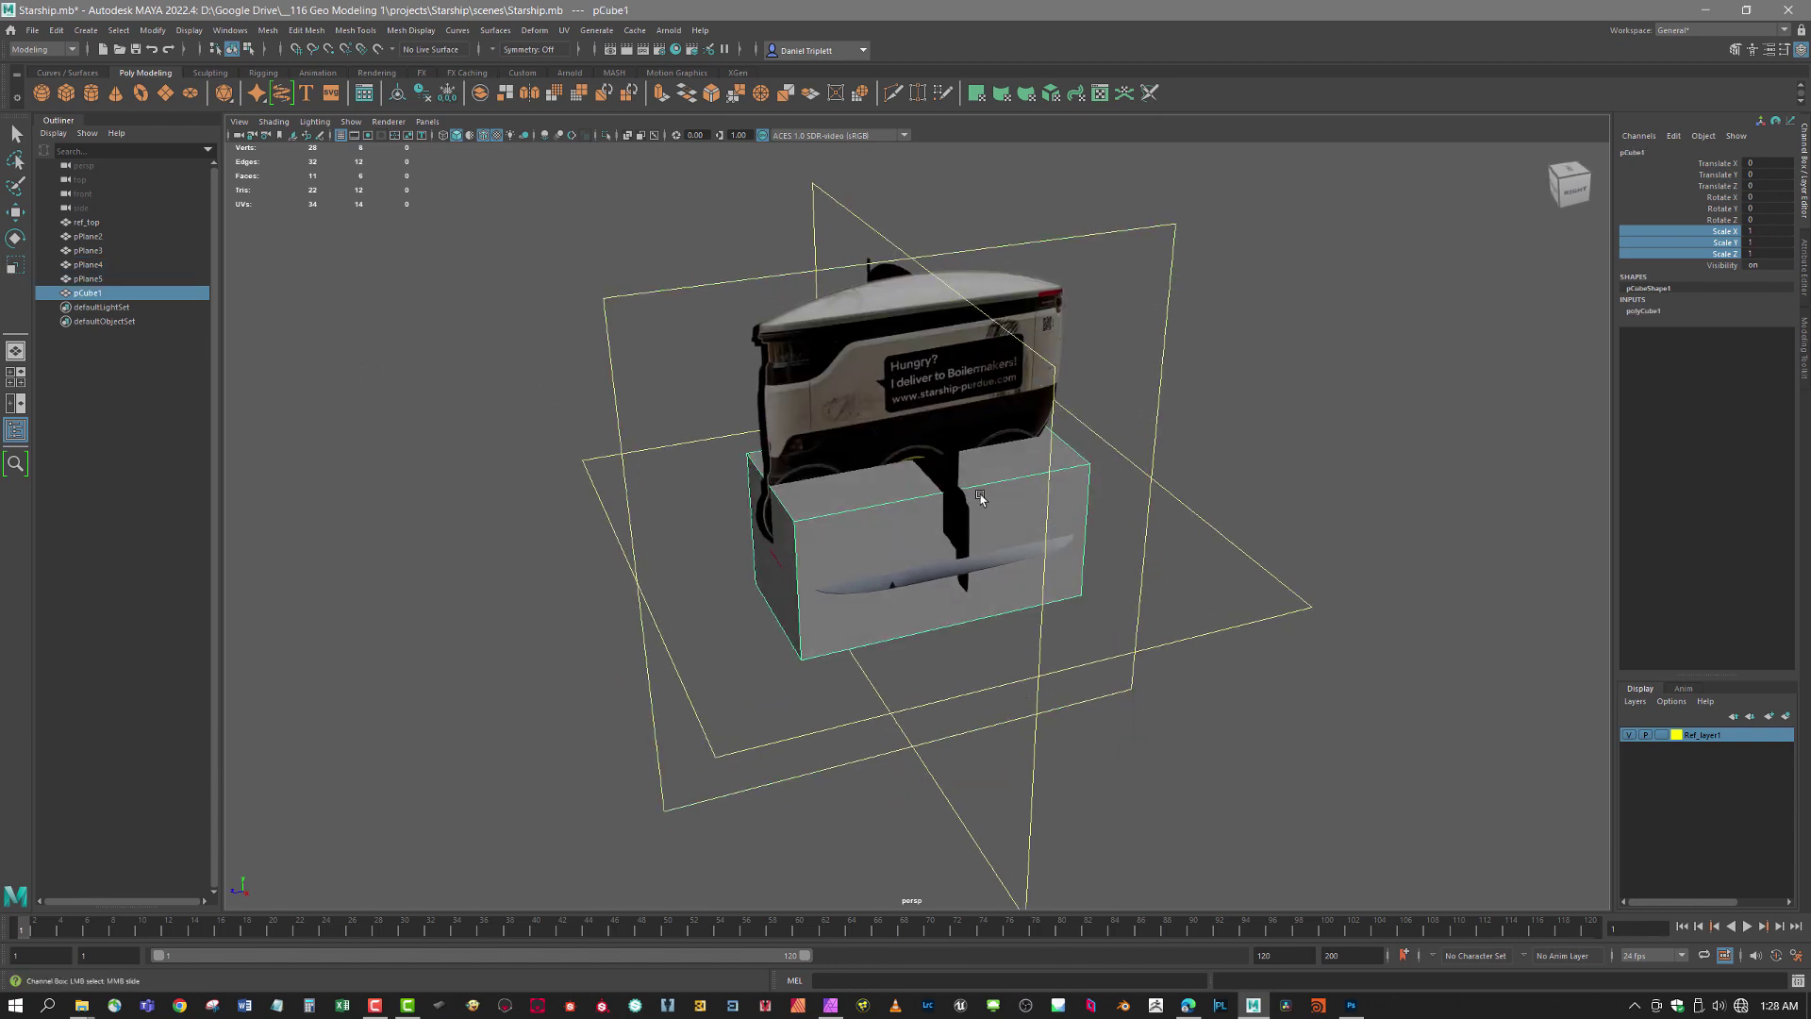
{"action": "key", "text": "w"}
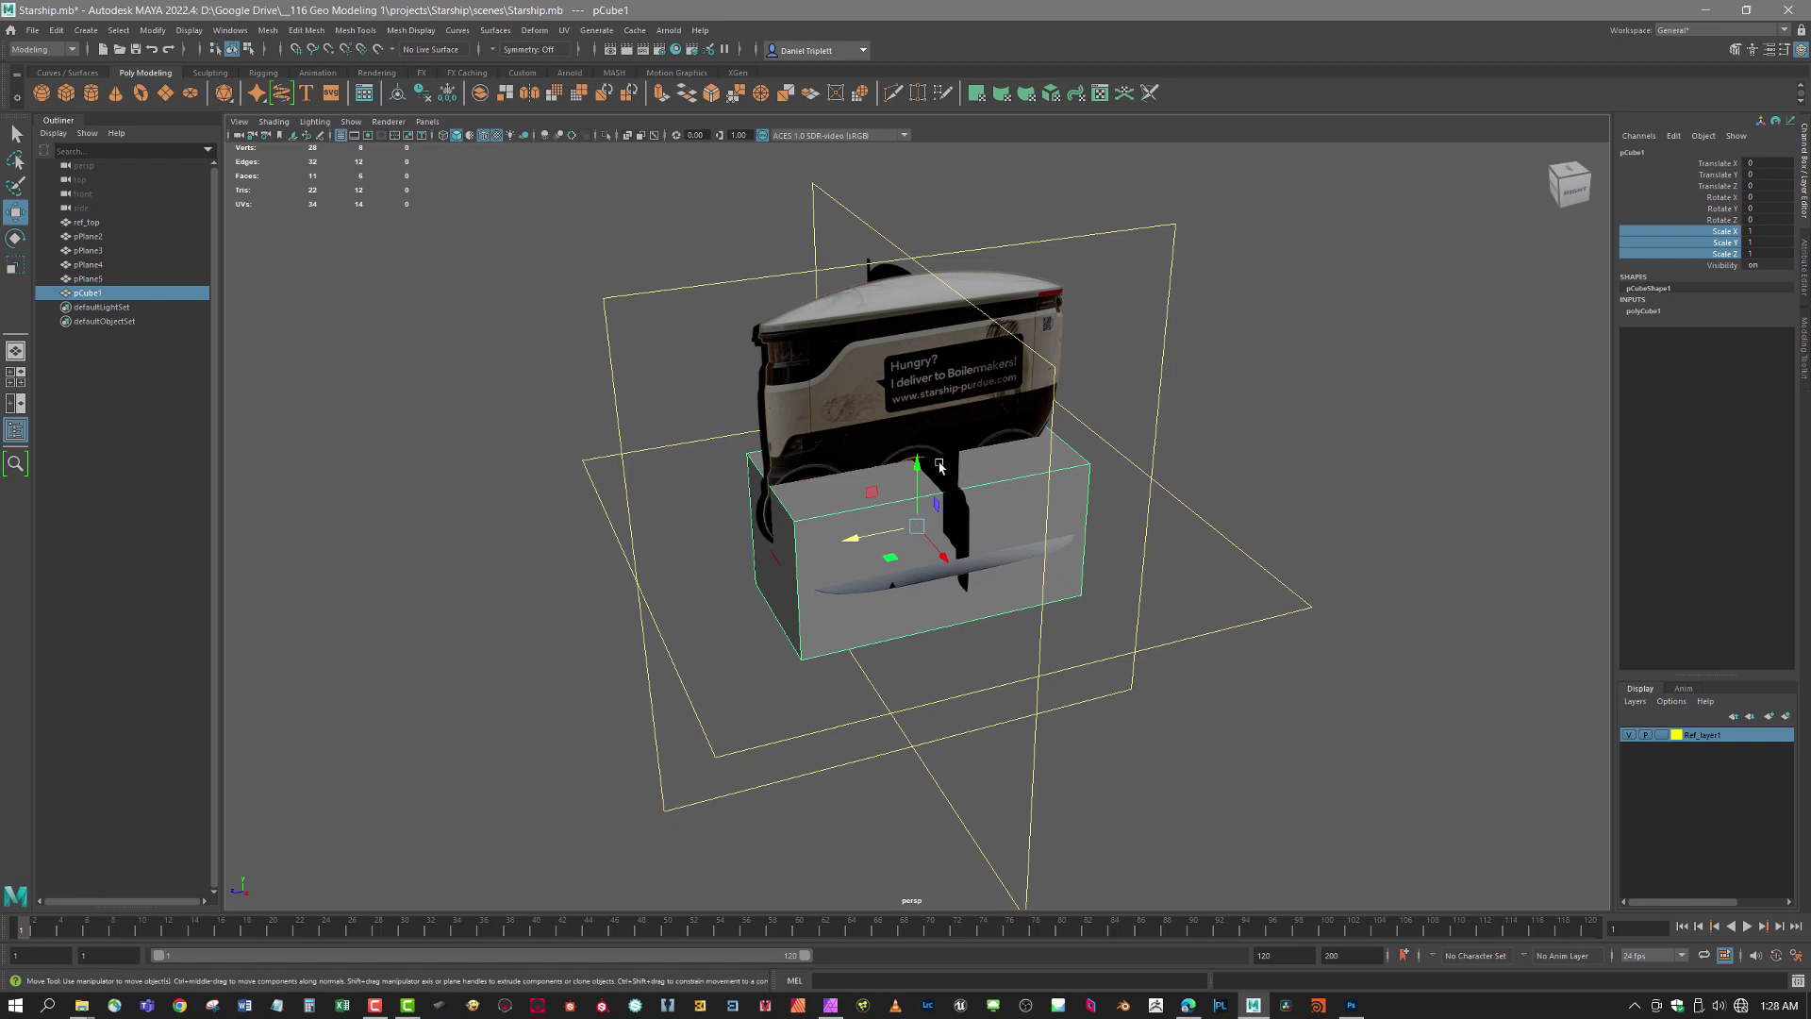
{"action": "left_click_drag", "start_coordinate": [911, 466], "coordinate": [943, 887]}
- Break the Scale X, Y and Z connections on all five reference planes together
{"action": "left_click_drag", "start_coordinate": [981, 602], "coordinate": [1206, 381], "text": "alt"}
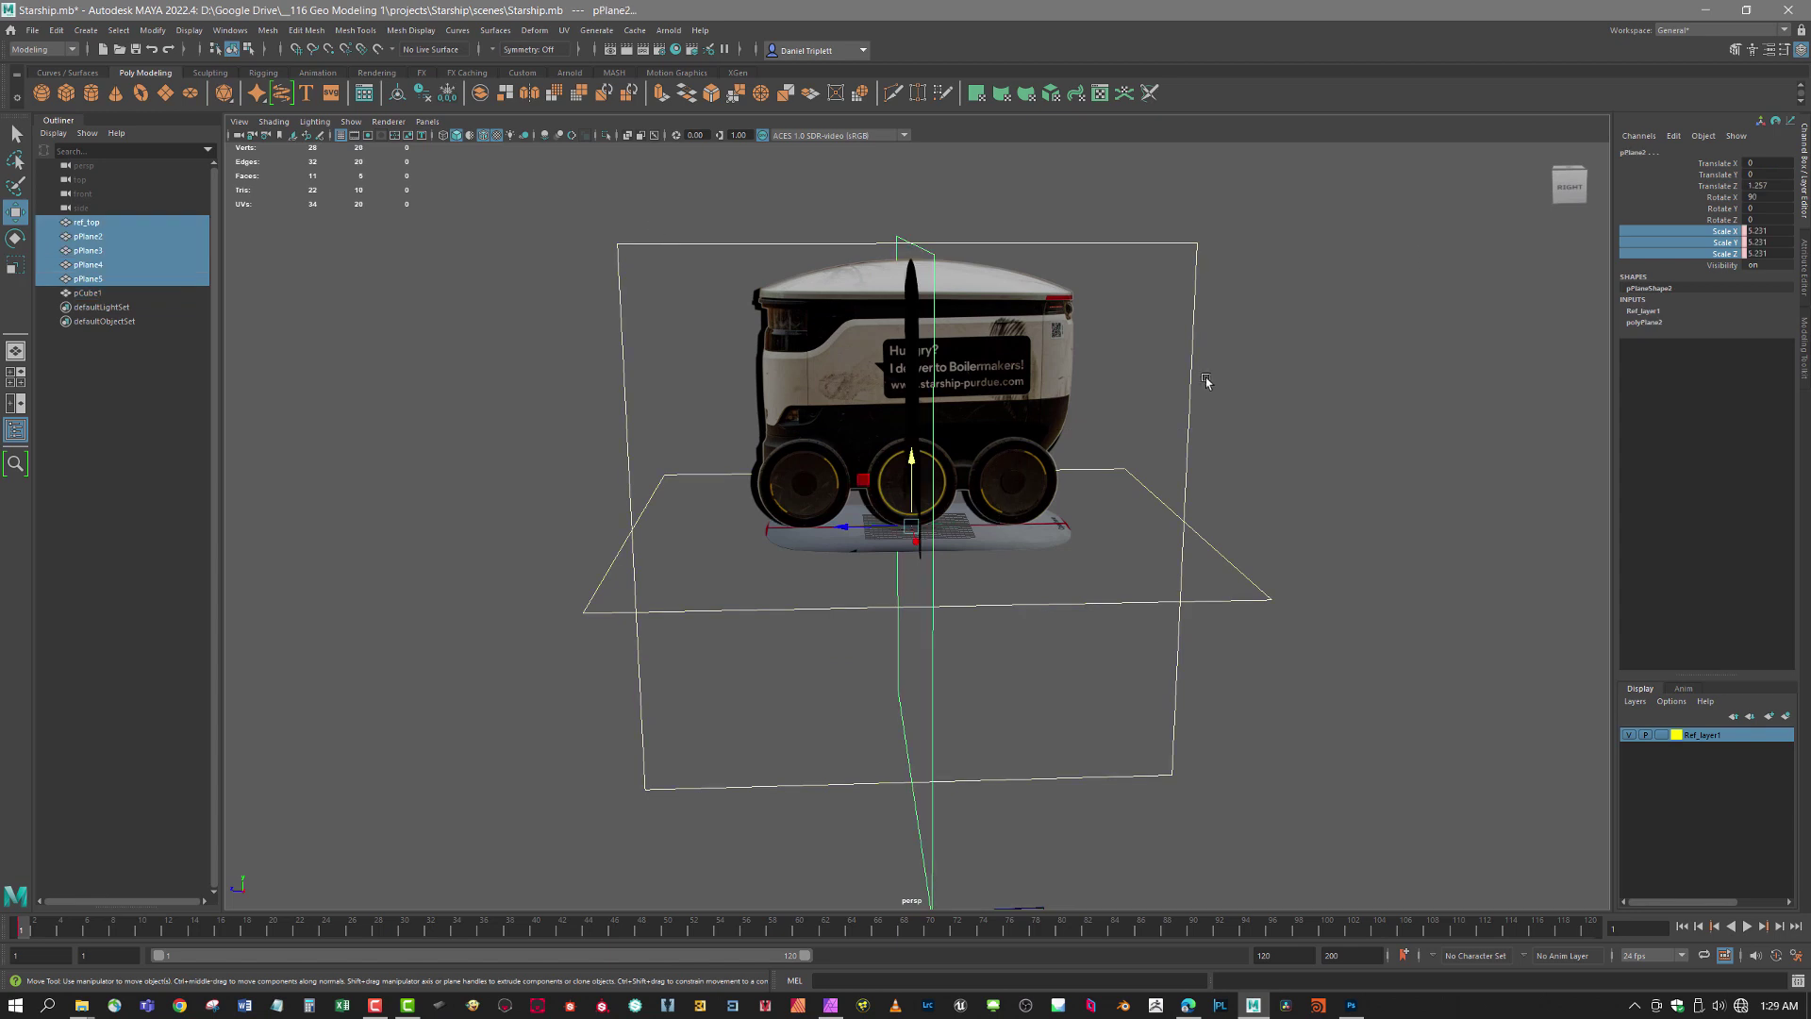
{"action": "right_click", "coordinate": [1697, 242]}
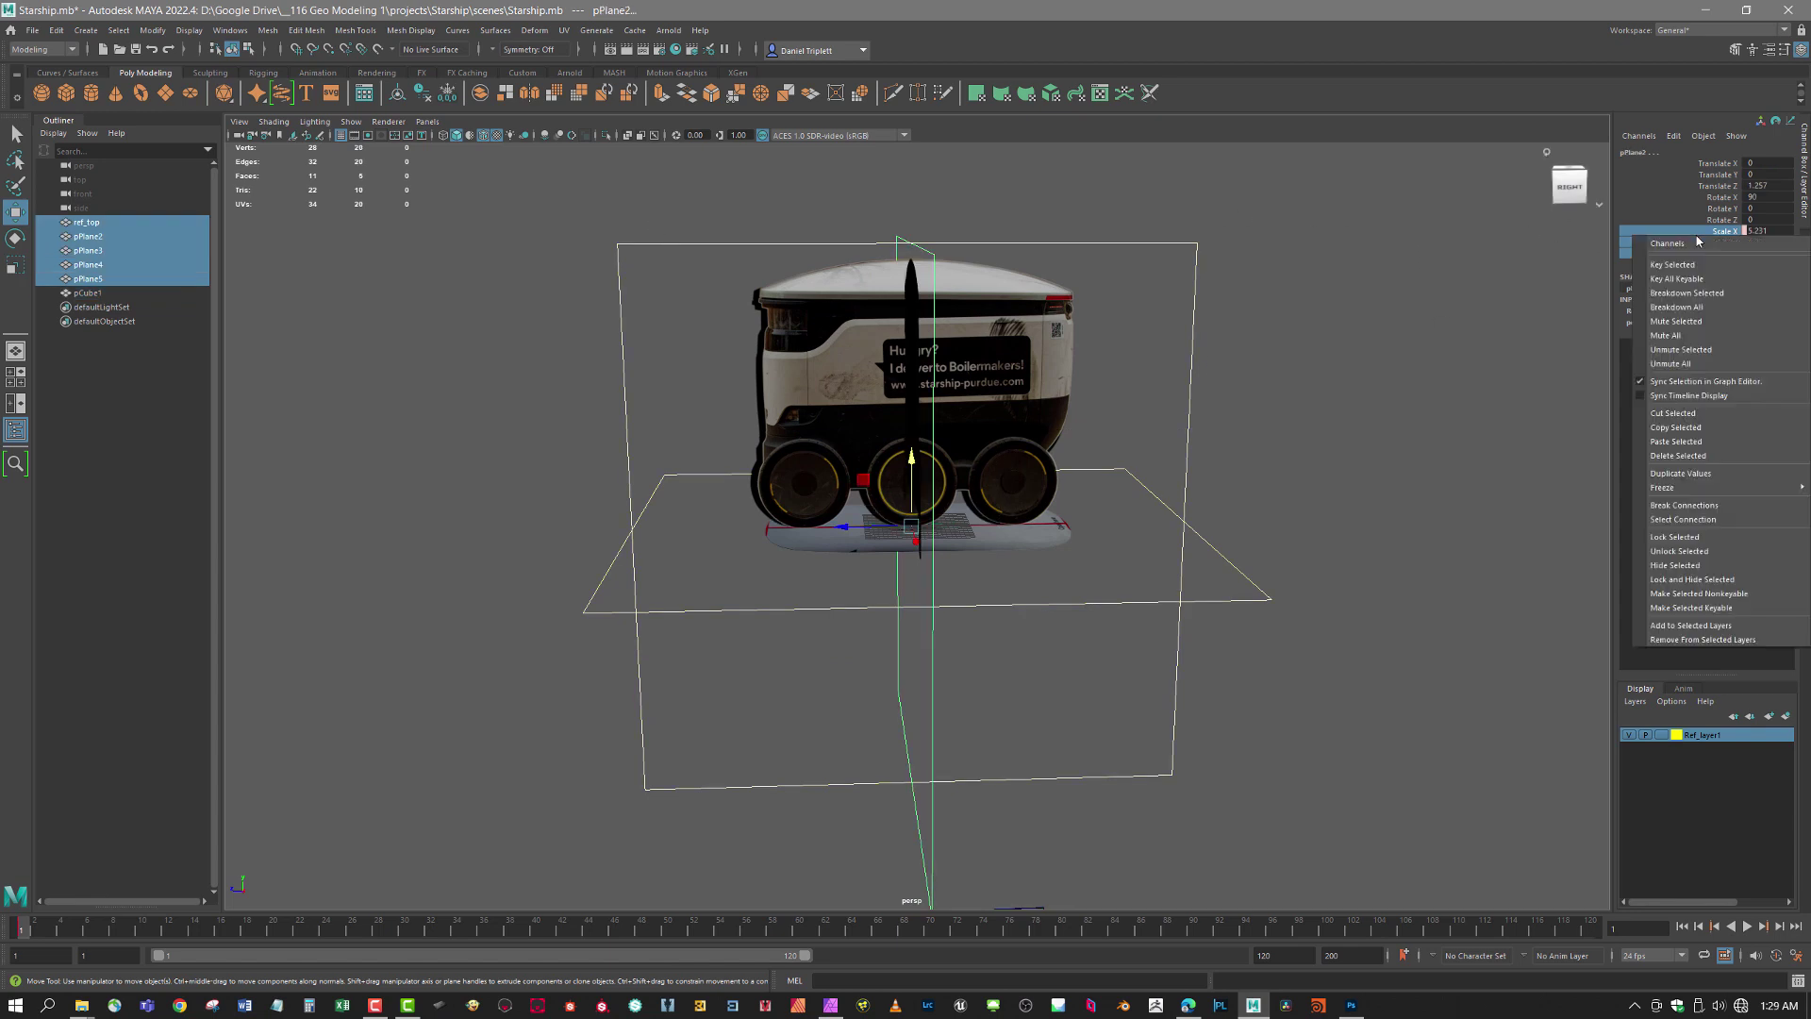
{"action": "left_click", "coordinate": [1686, 509]}
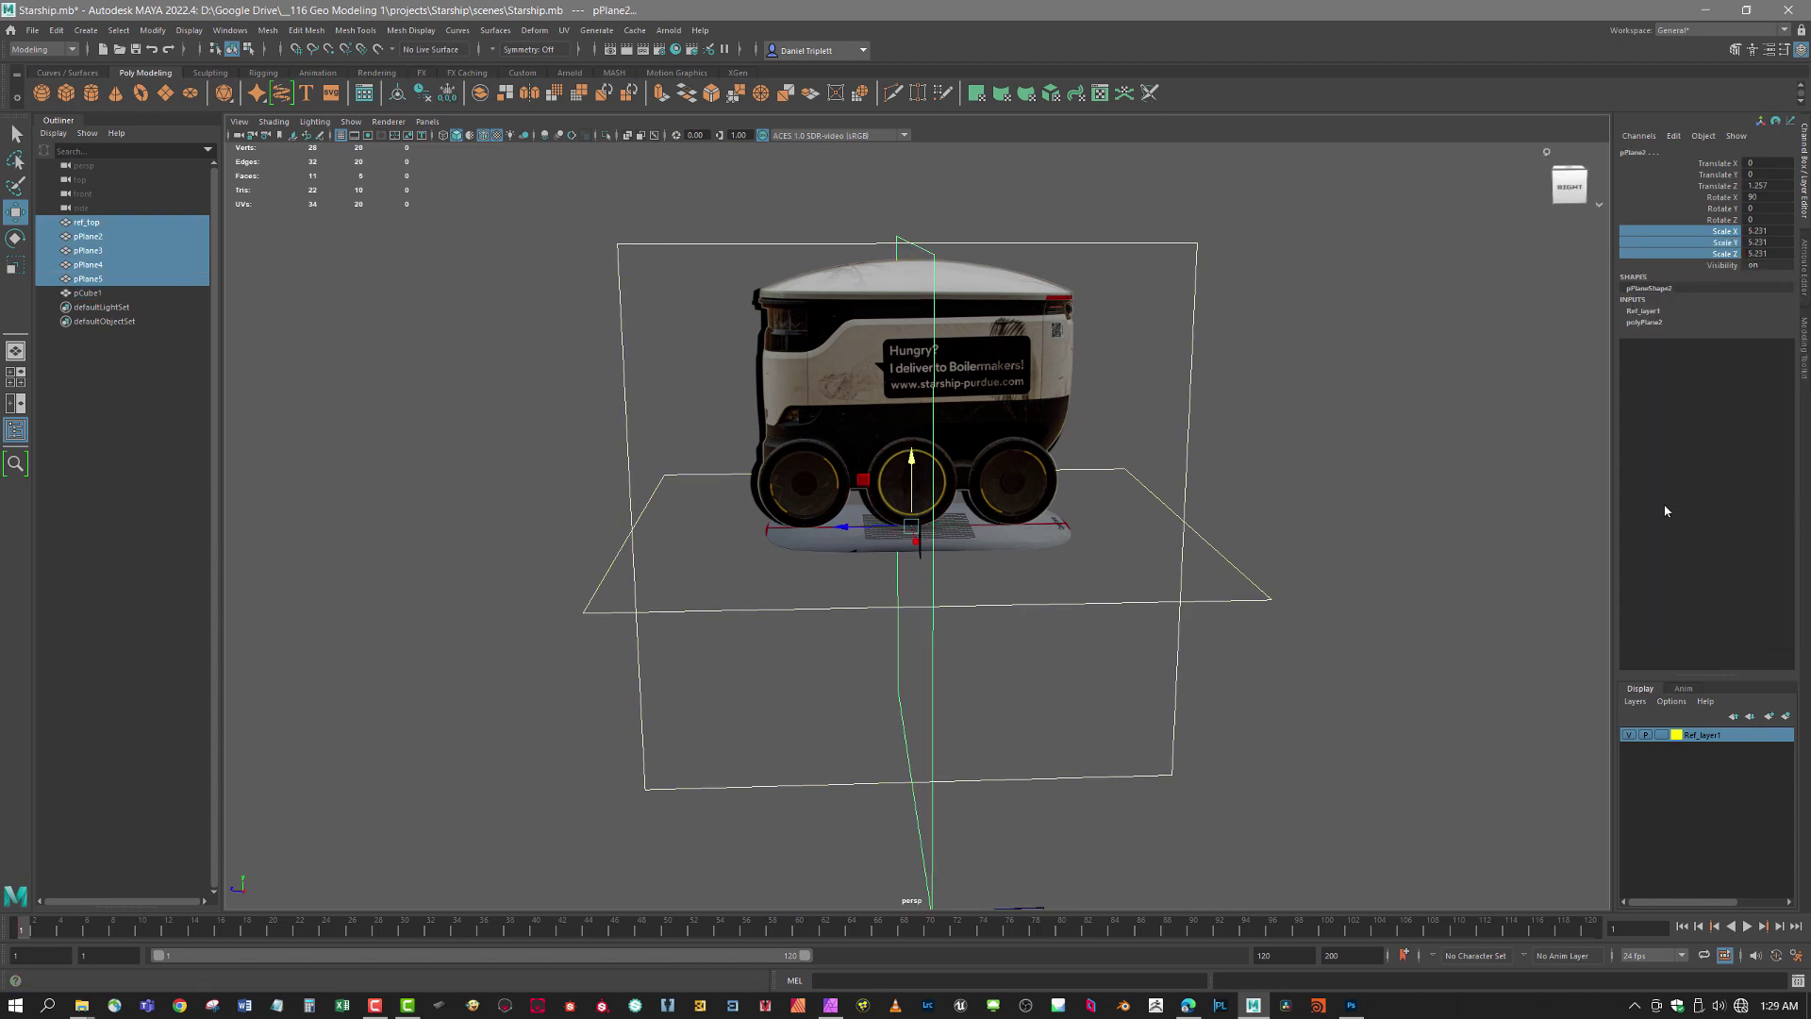
- Freeze the transformations of all five reference planes and select pPlane2 to check its channel values
{"action": "left_click_drag", "start_coordinate": [924, 566], "coordinate": [664, 133]}
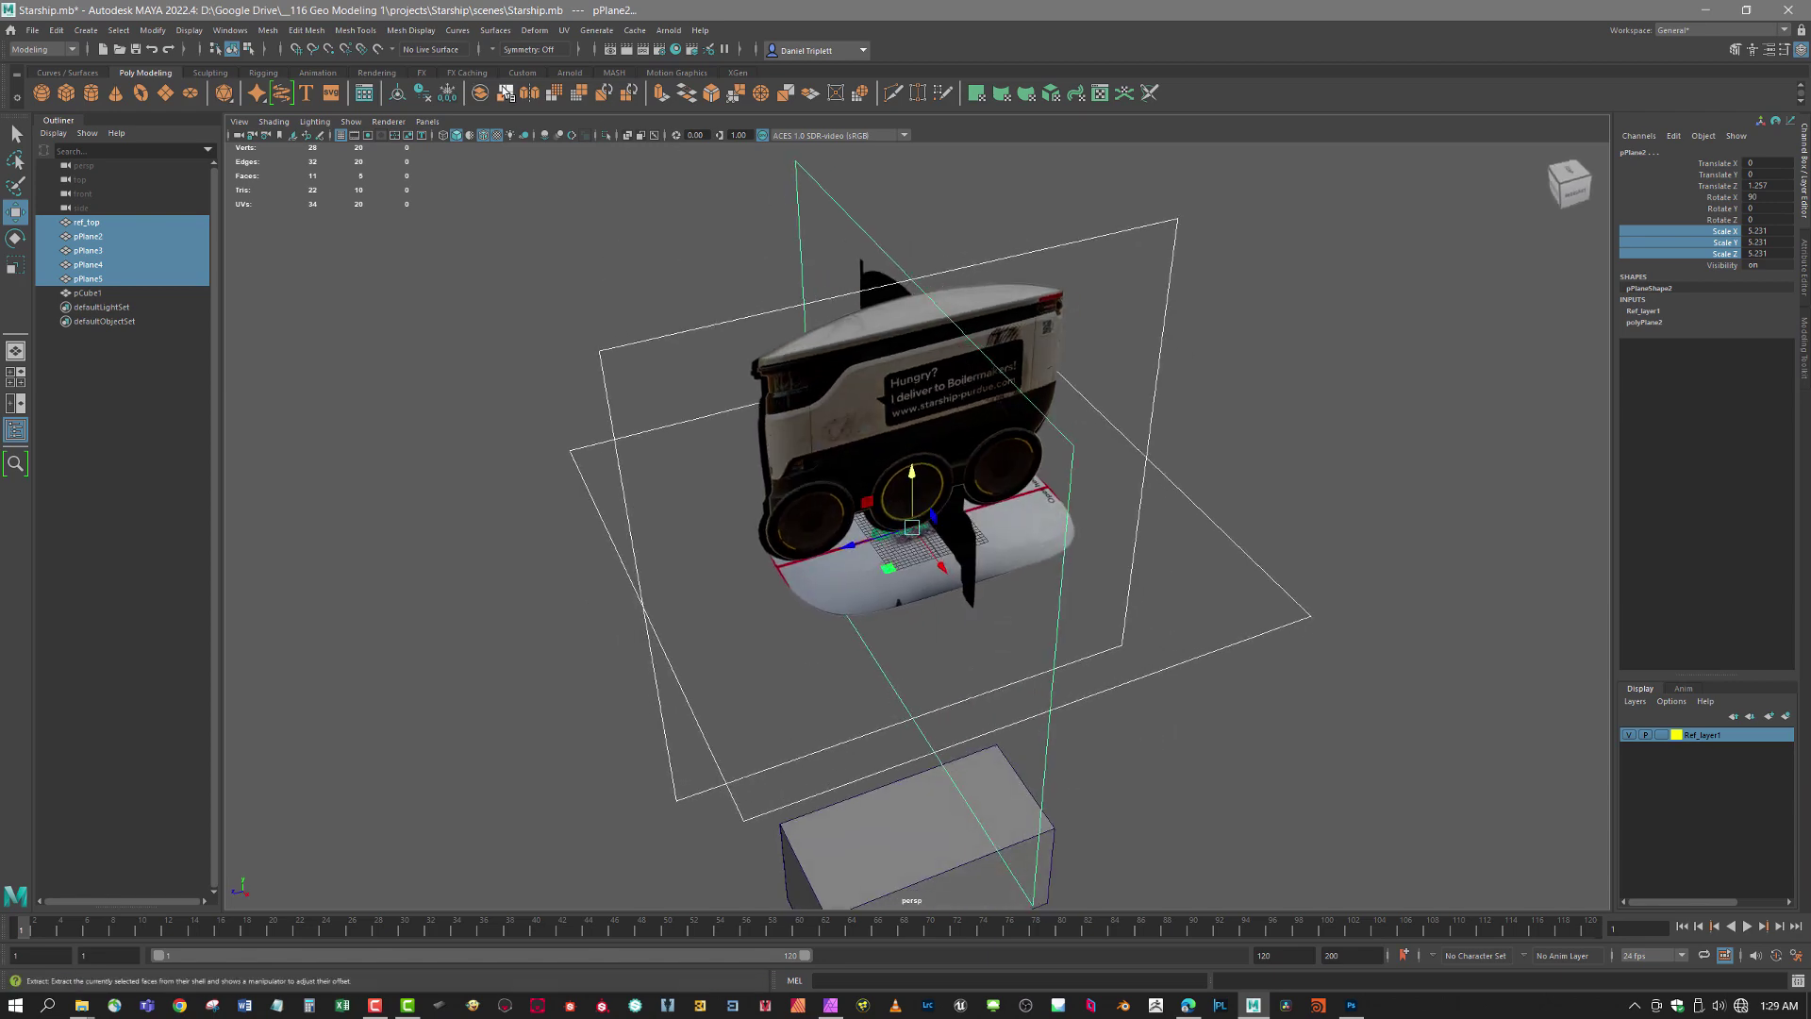
{"action": "left_click", "coordinate": [447, 93]}
{"action": "left_click_drag", "start_coordinate": [755, 282], "coordinate": [904, 372]}
{"action": "left_click", "coordinate": [904, 372]}
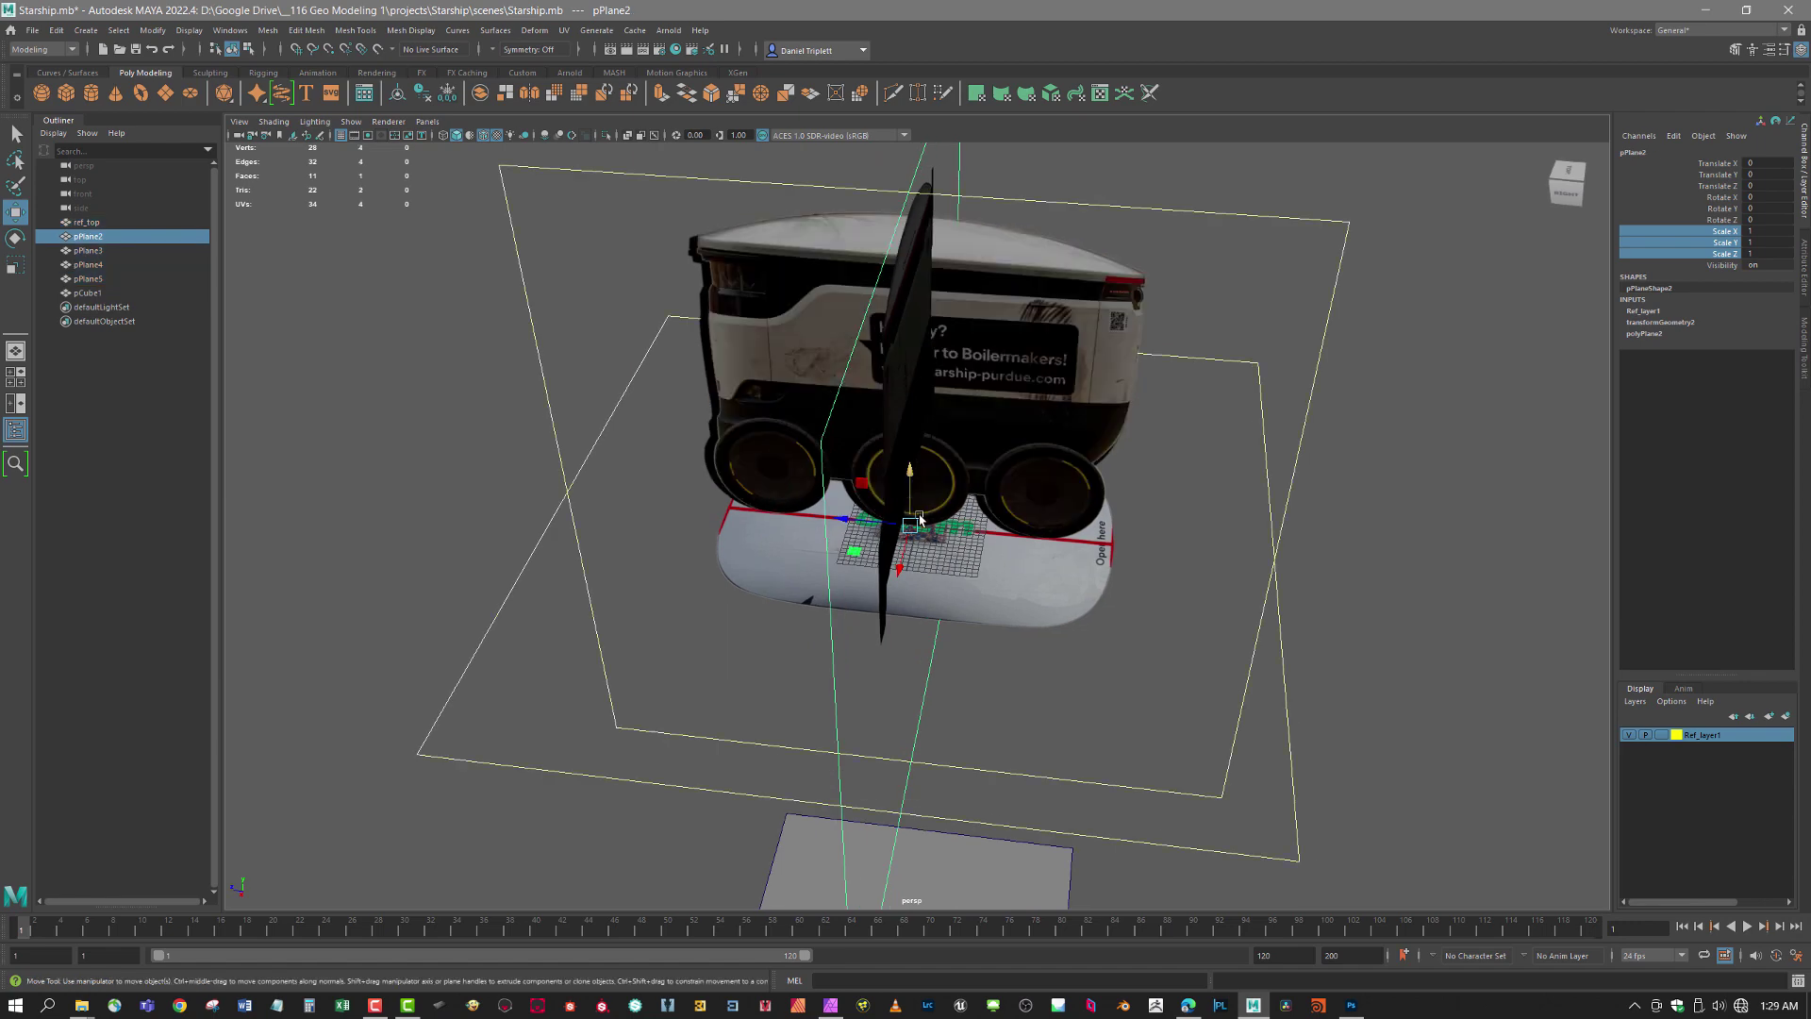
- Move pPlane2 about 1.889 units along Z, away from the other reference planes, and rename it ref_front
{"action": "left_click_drag", "start_coordinate": [903, 486], "coordinate": [1084, 498]}
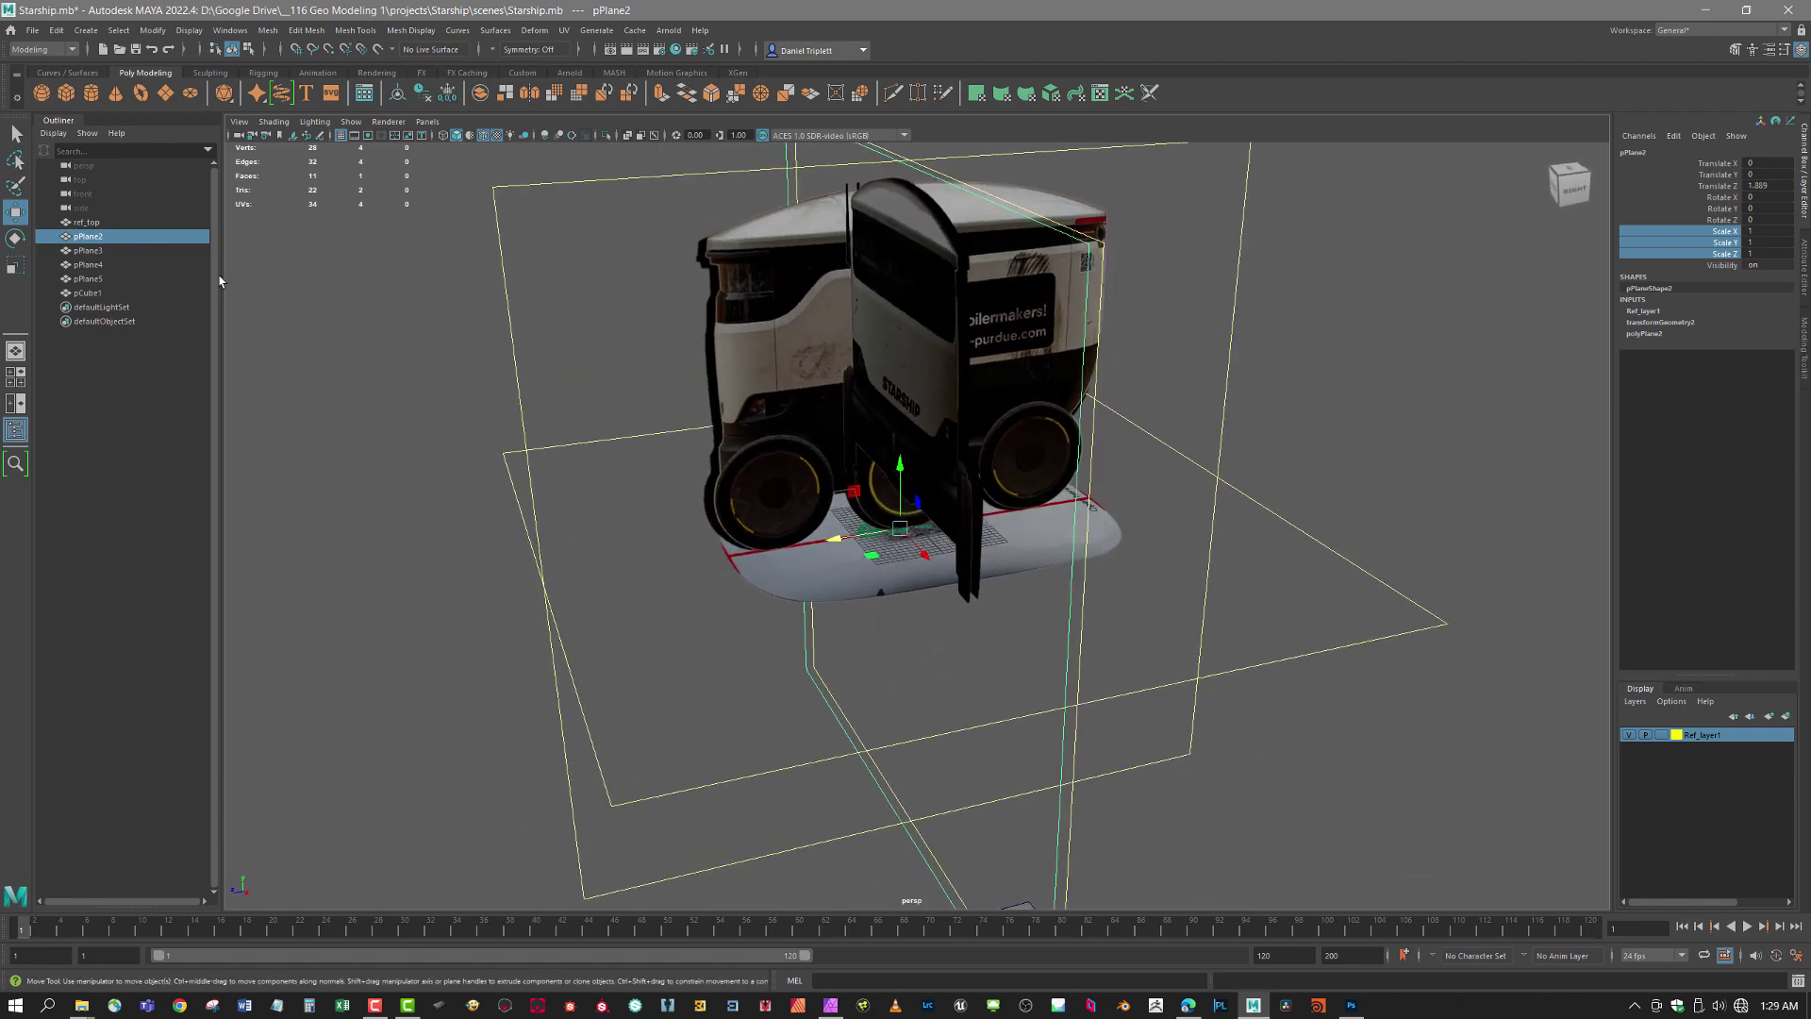
{"action": "double_click", "coordinate": [98, 238]}
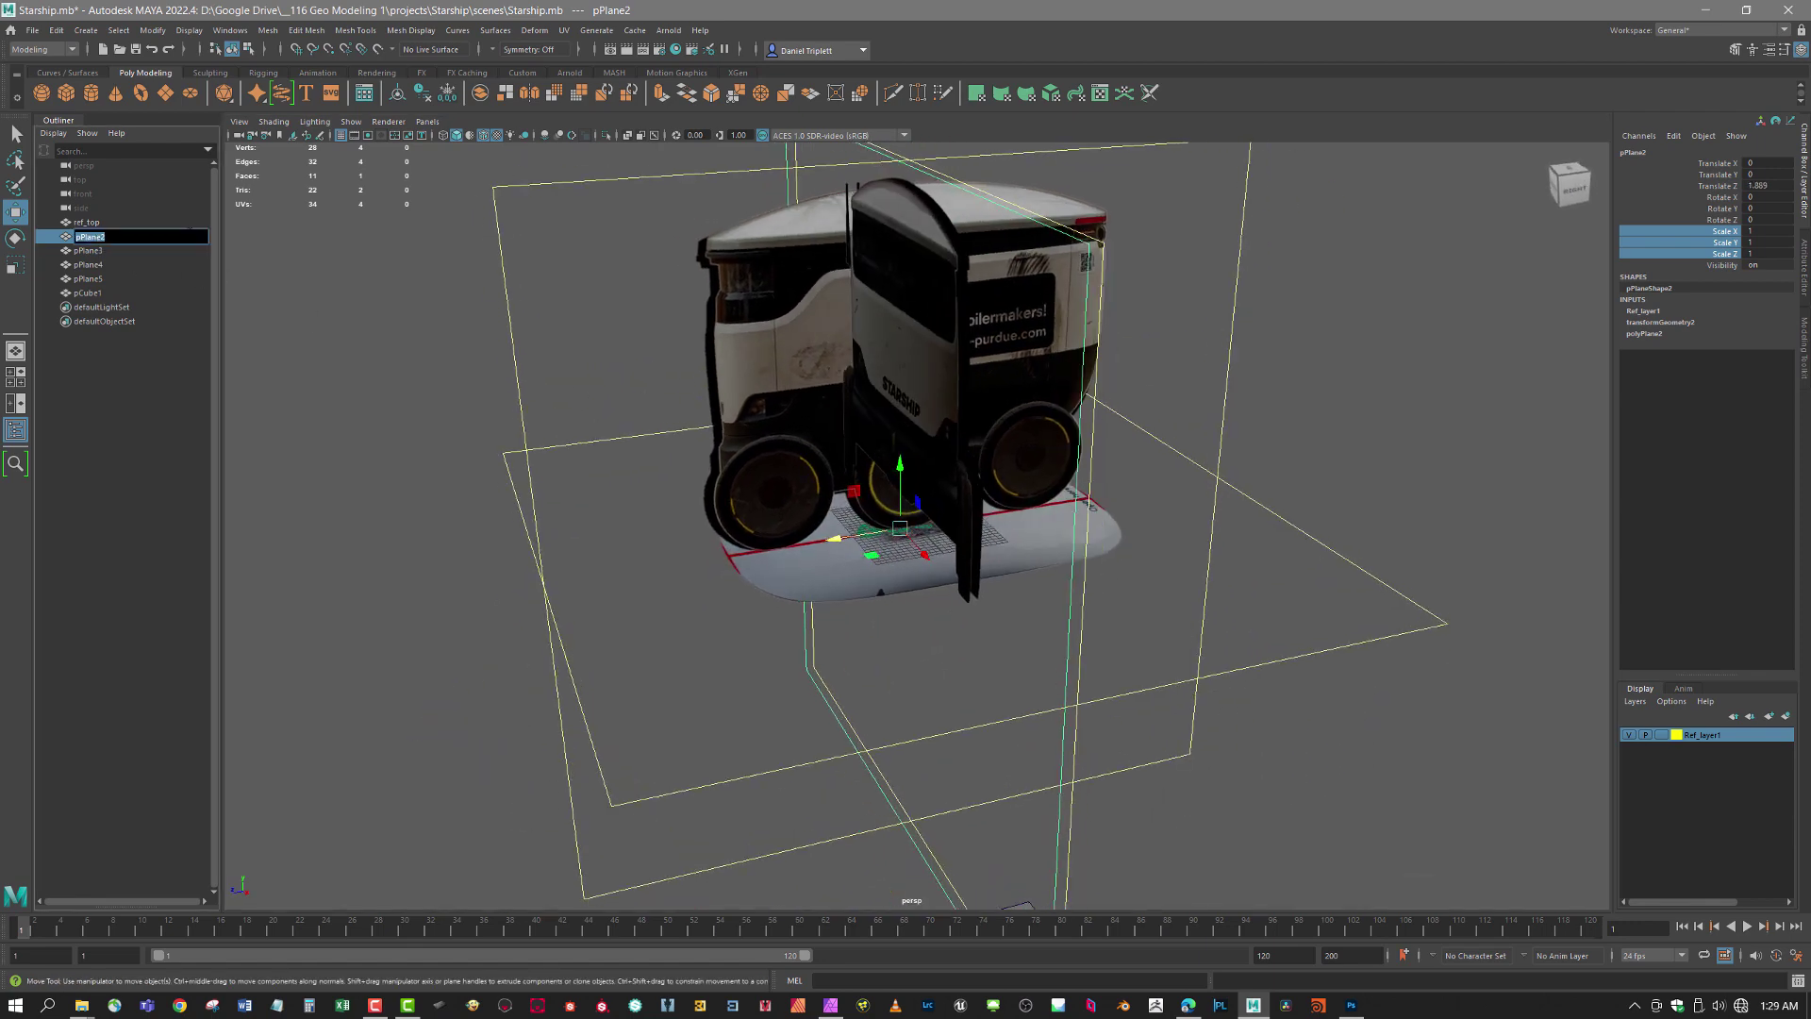
{"action": "type", "text": "ref_"}
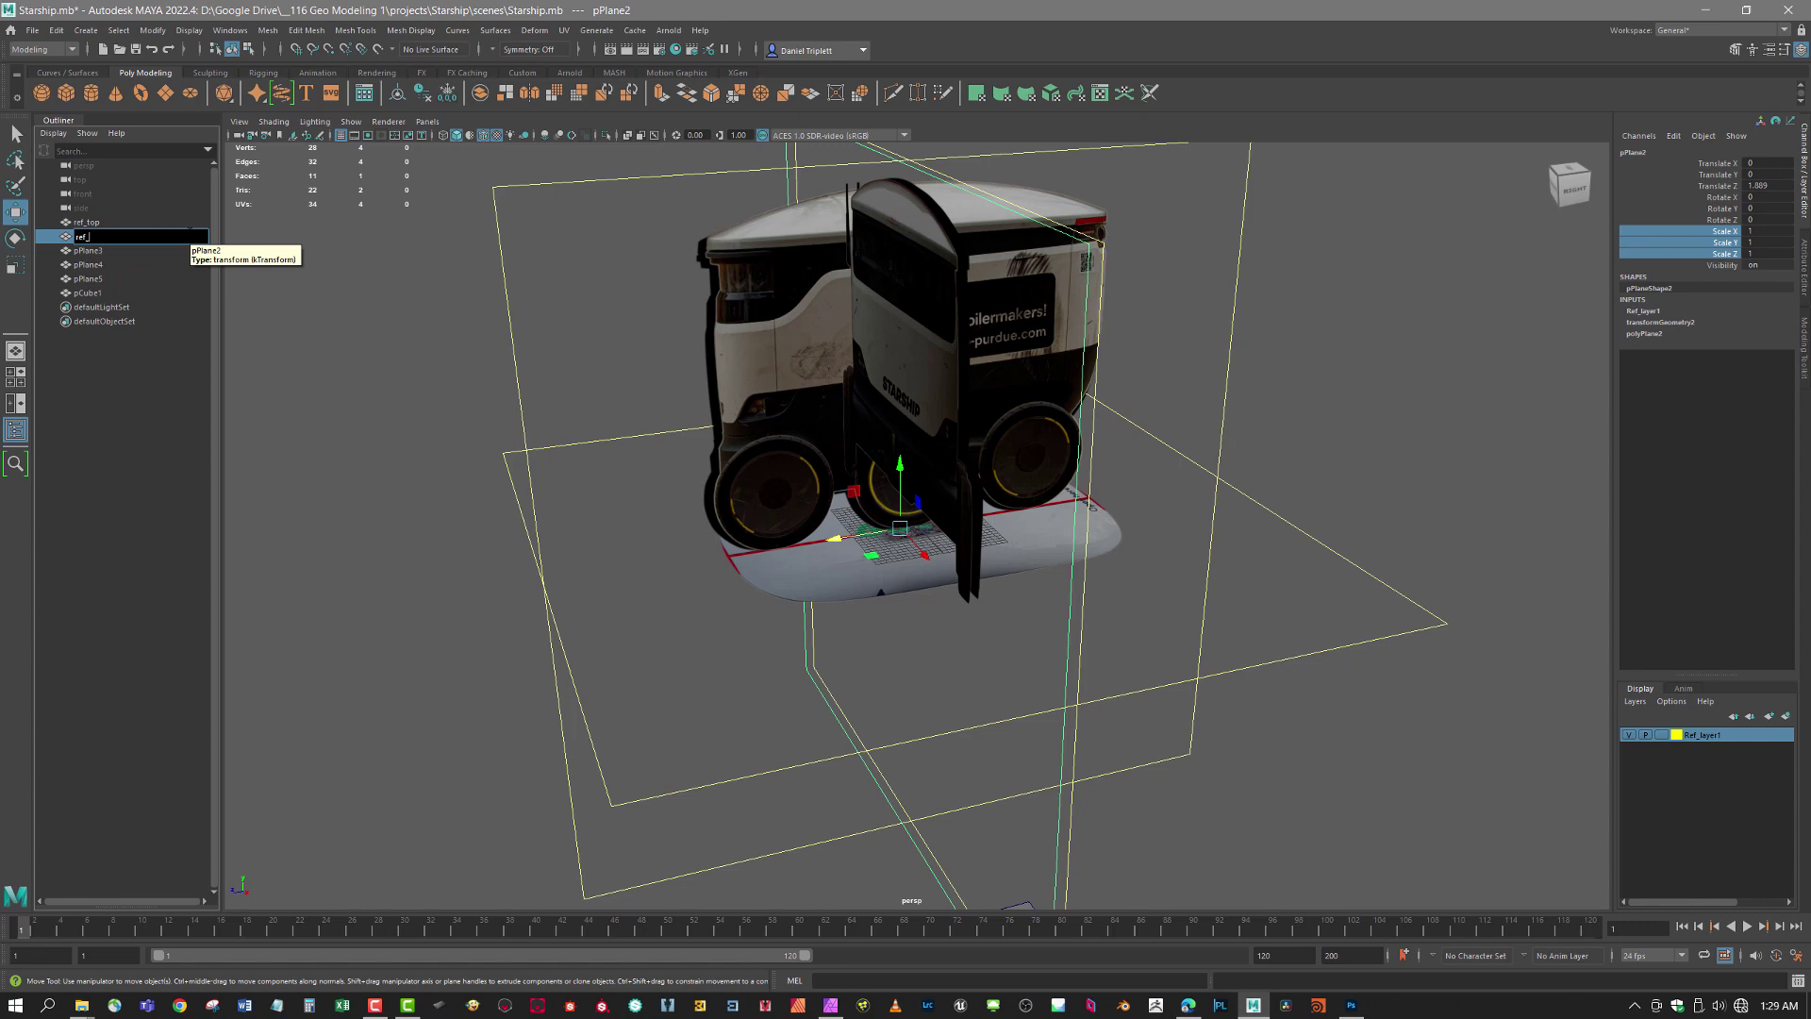
{"action": "type", "text": "front"}
{"action": "key", "text": "Return"}
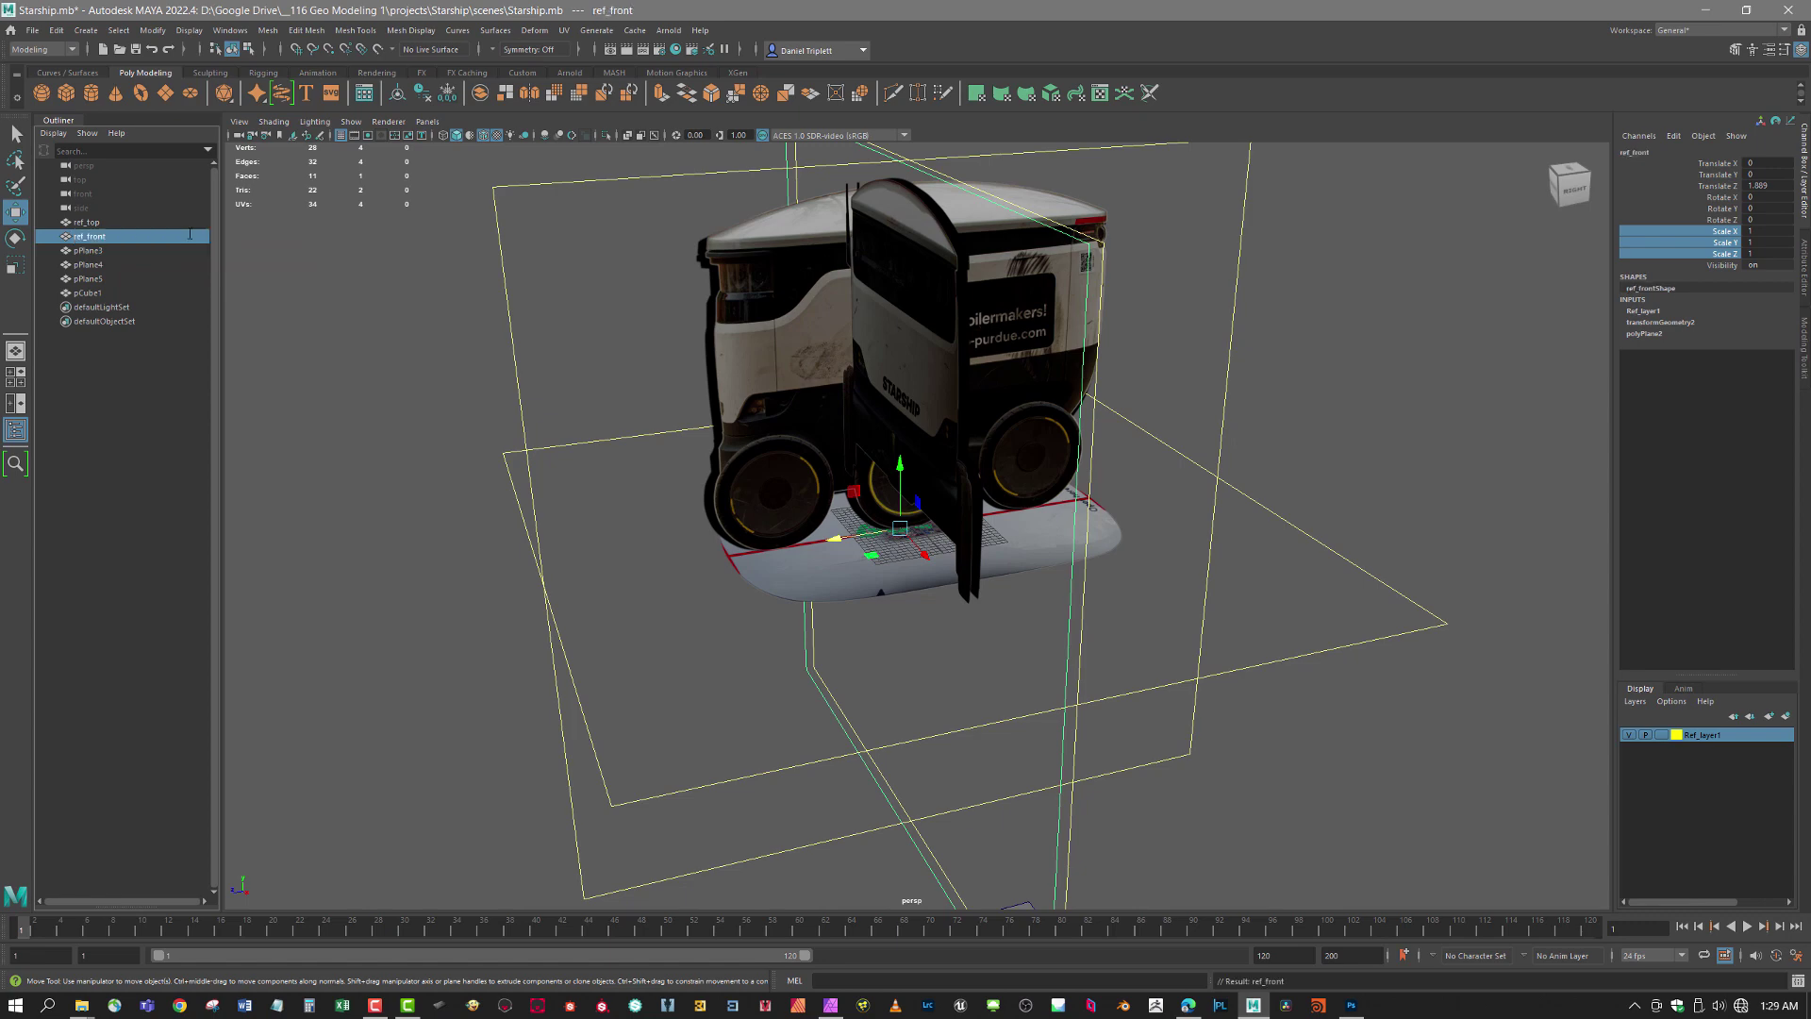
{"action": "left_click_drag", "start_coordinate": [1110, 426], "coordinate": [1304, 468]}
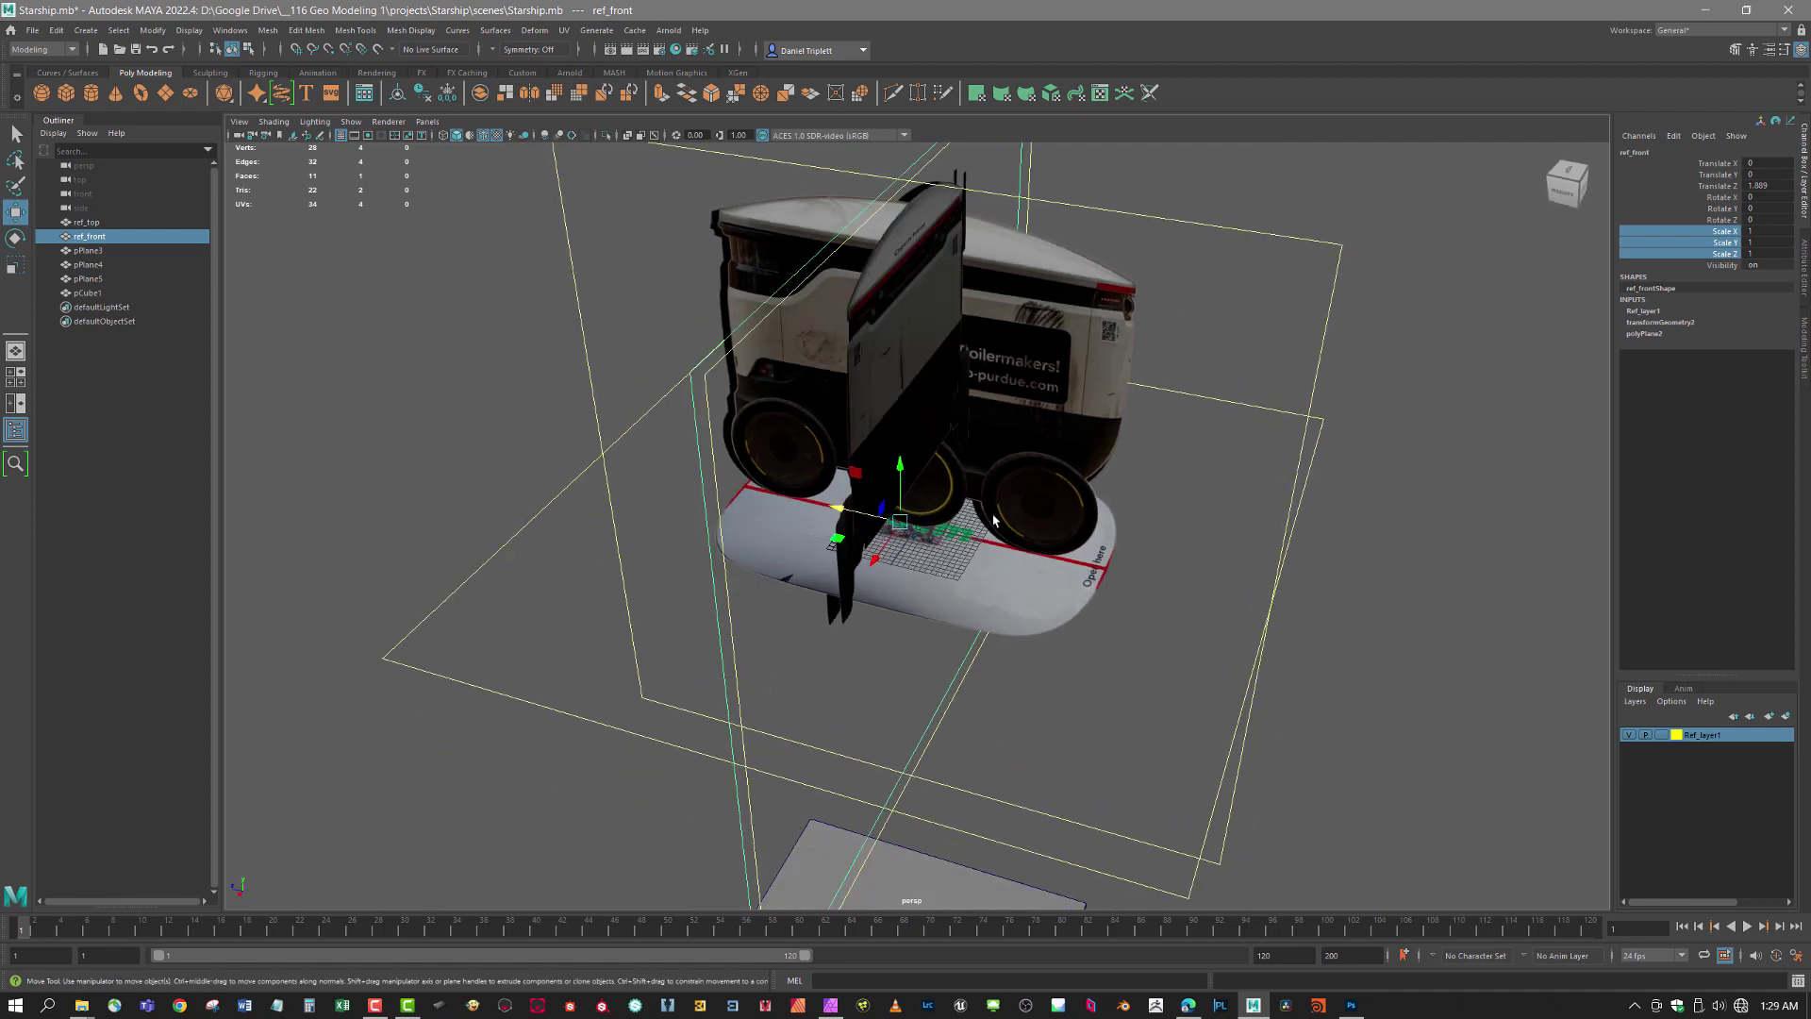
{"action": "mouse_move", "coordinate": [1173, 618]}
{"action": "left_mouse_down"}
{"action": "mouse_move", "coordinate": [1237, 631]}
{"action": "mouse_move", "coordinate": [1152, 618]}
{"action": "left_mouse_up"}
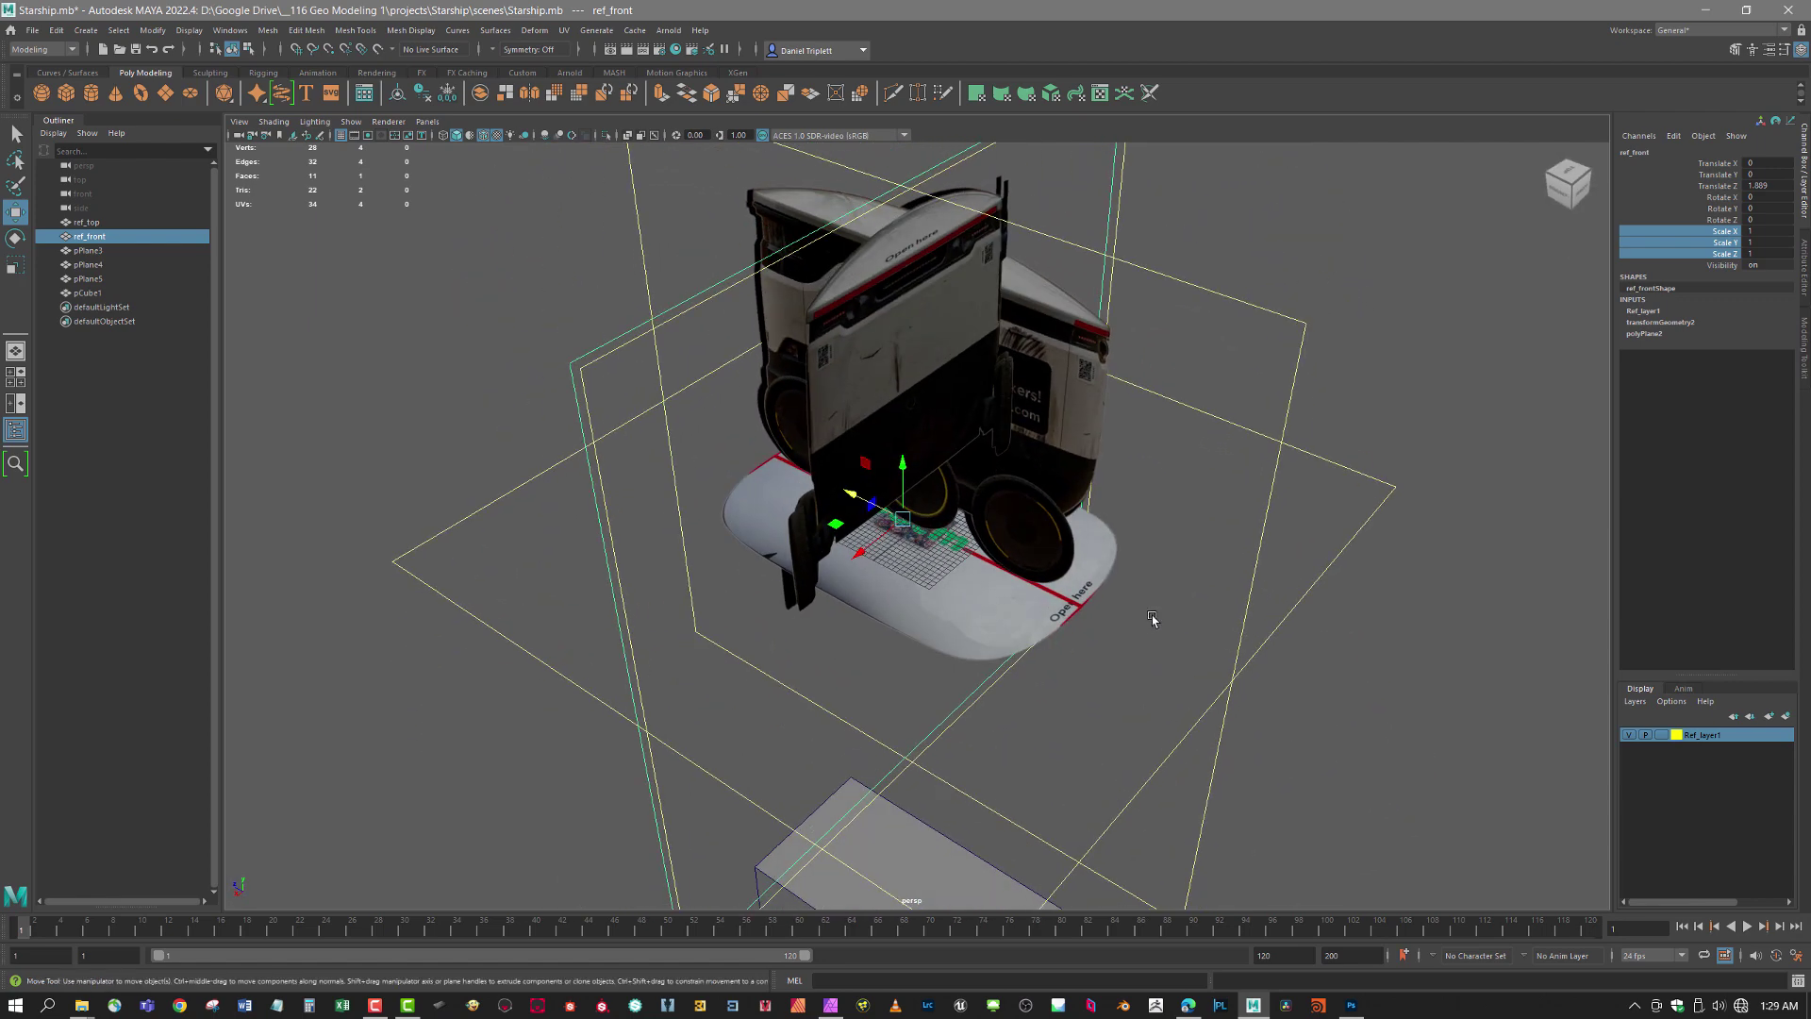